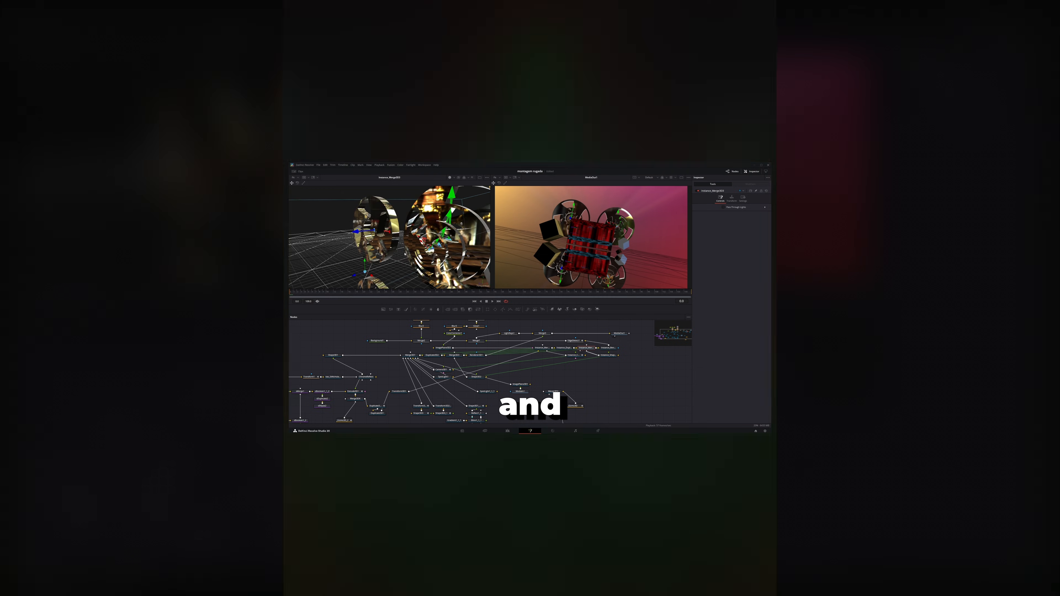
left_click(496, 340)
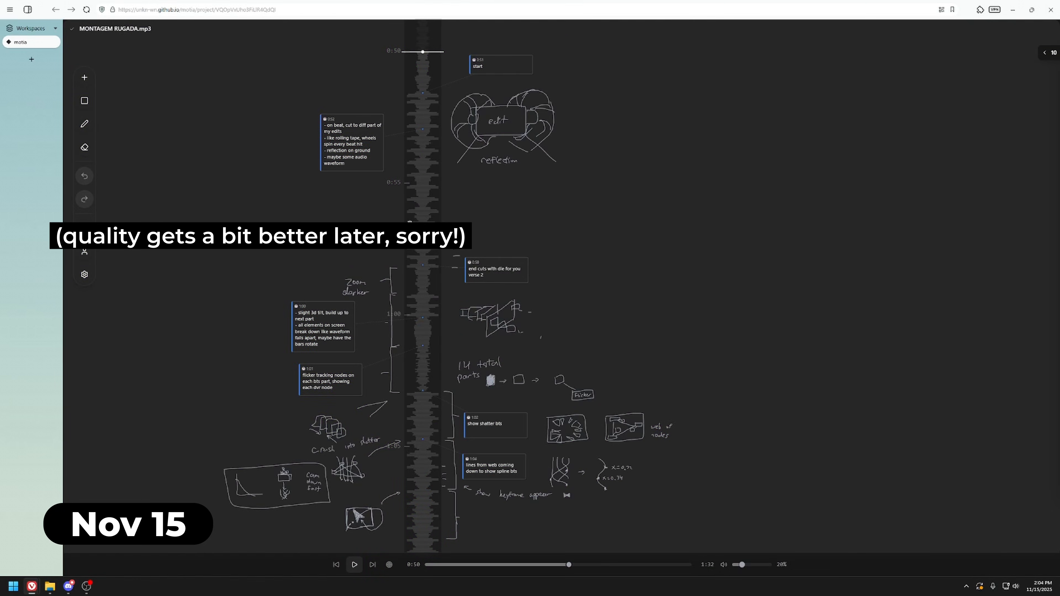
Look over the storyboard notes and sketches from 0:50 to 1:10, and play the track from 0:50.
scroll(247, 259, "down", 10)
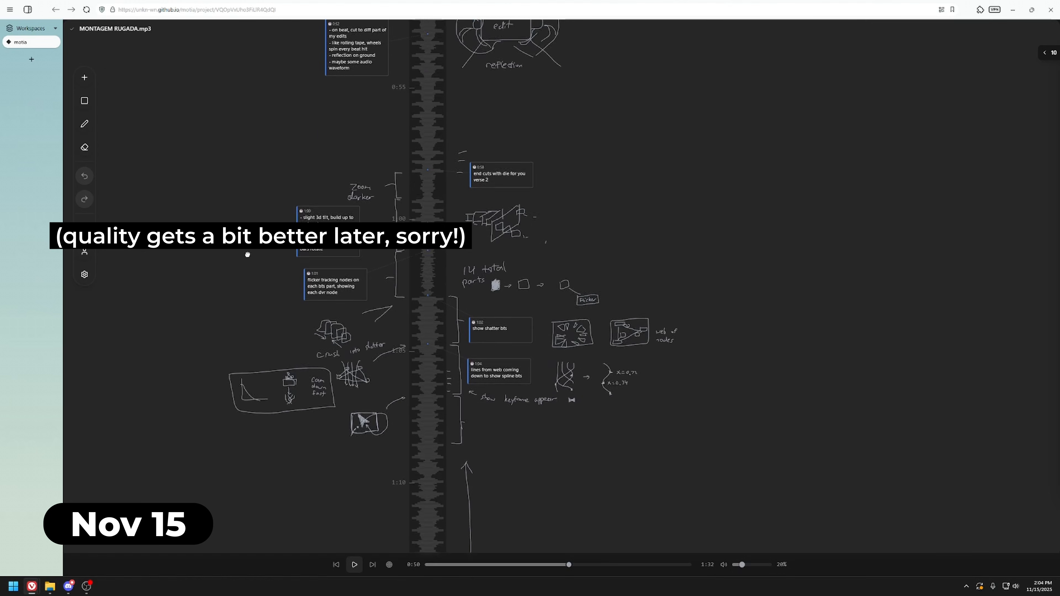
scroll(248, 146, "up", 10)
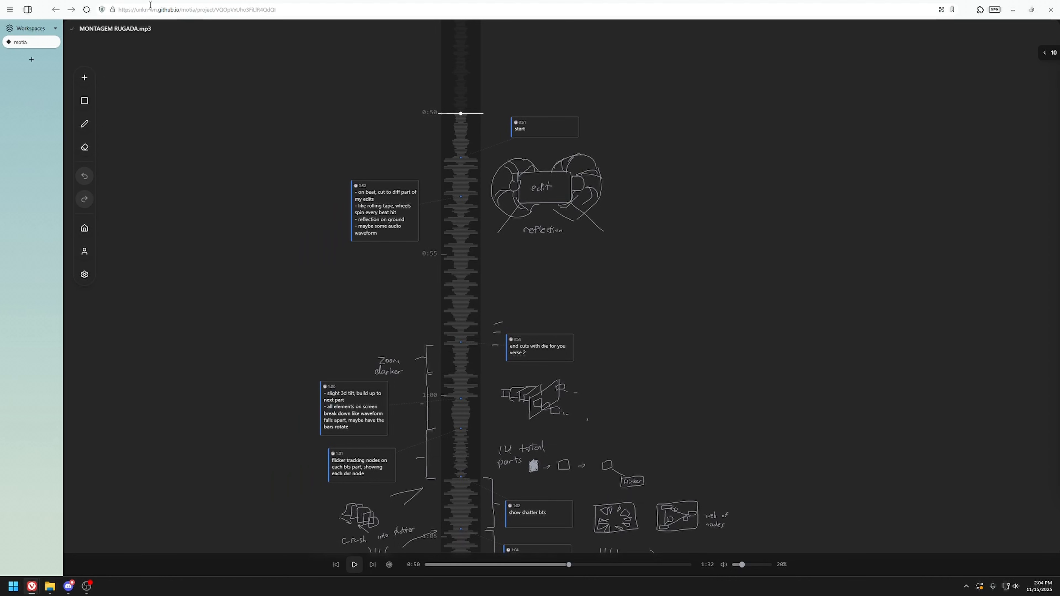
scroll(483, 171, "up", 3)
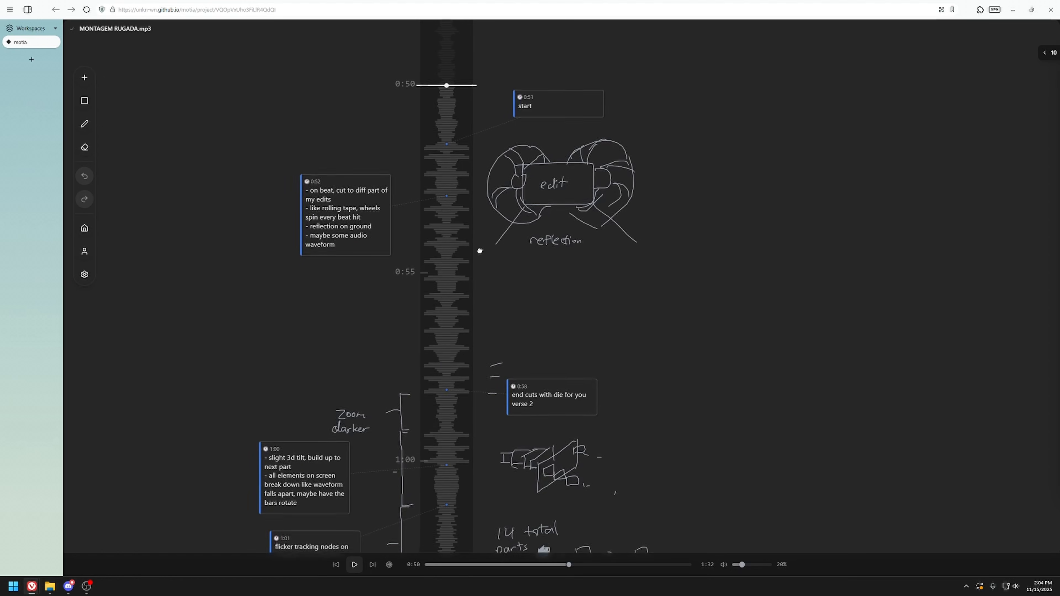
scroll(480, 249, "down", 3)
scroll(446, 163, "down", 2)
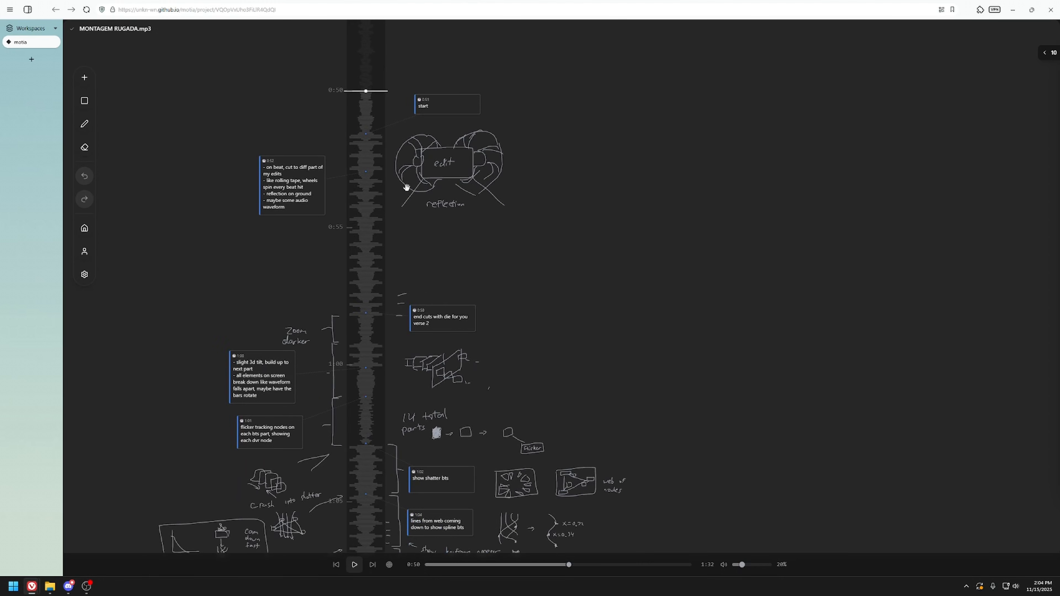
left_click(388, 565)
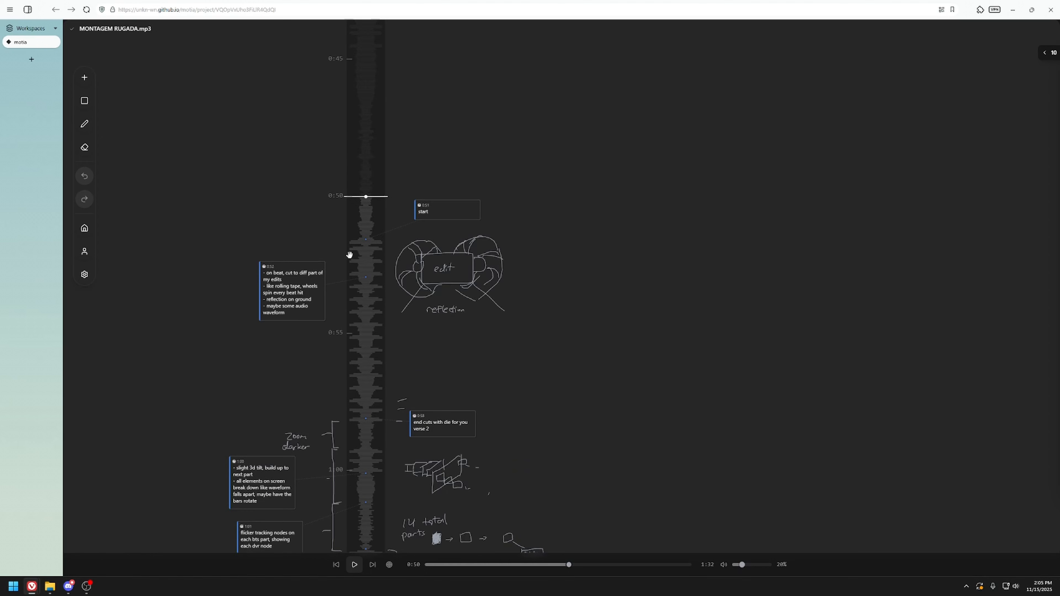
key("space")
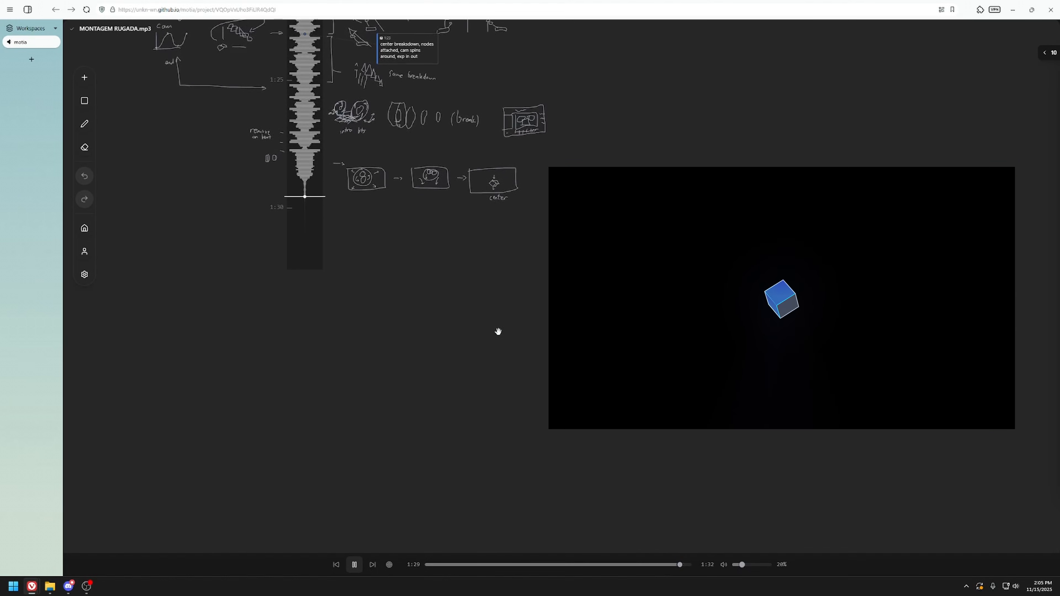
Look back through the storyboard from the ending sketches near 1:30 to the section around 0:55.
scroll(443, 251, "down", 2)
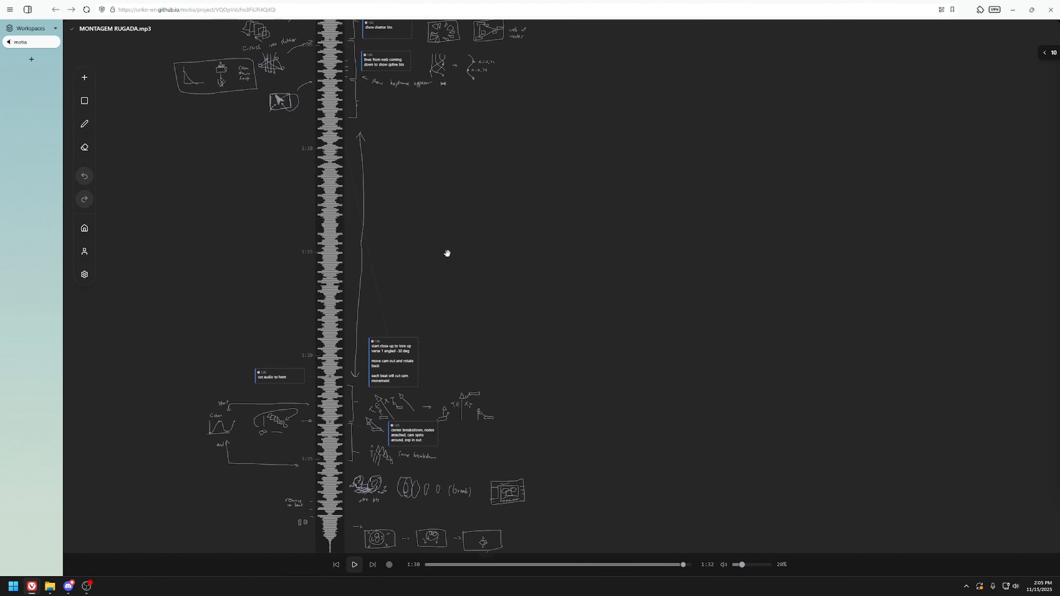
scroll(447, 253, "down", 1)
left_click_drag(447, 253, 434, 402)
scroll(423, 154, "up", 5)
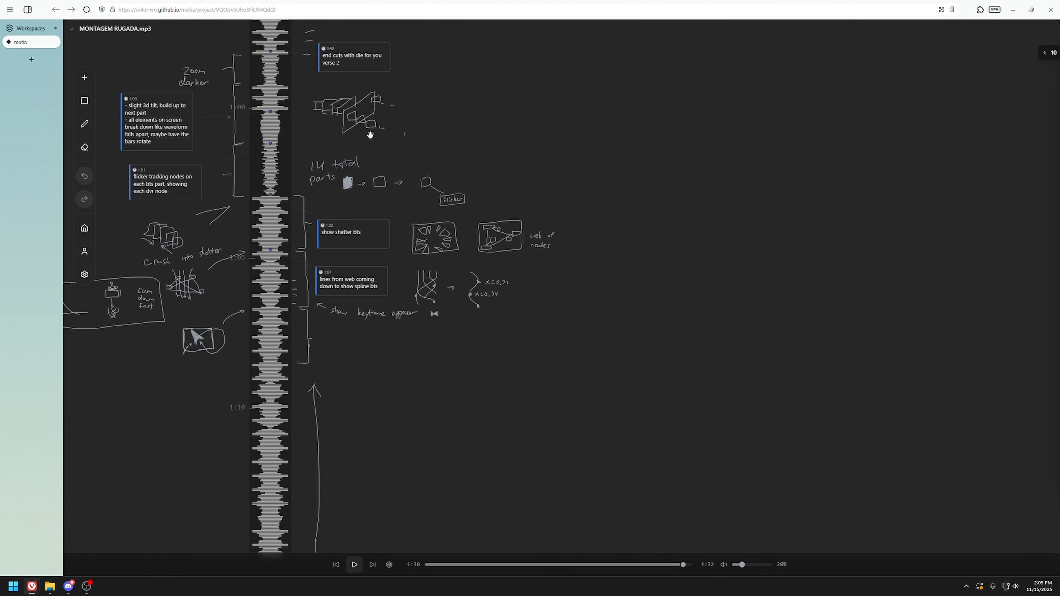
mouse_move(369, 135)
left_mouse_down()
mouse_move(471, 213)
mouse_move(241, 263)
left_mouse_up()
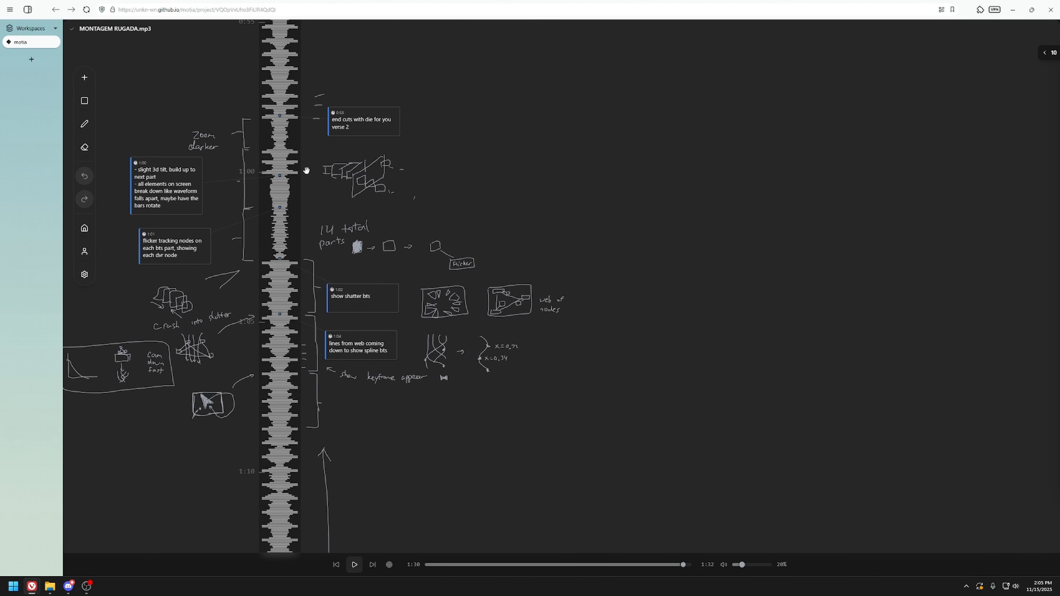
left_click_drag(335, 146, 366, 331)
left_click_drag(388, 246, 350, 156)
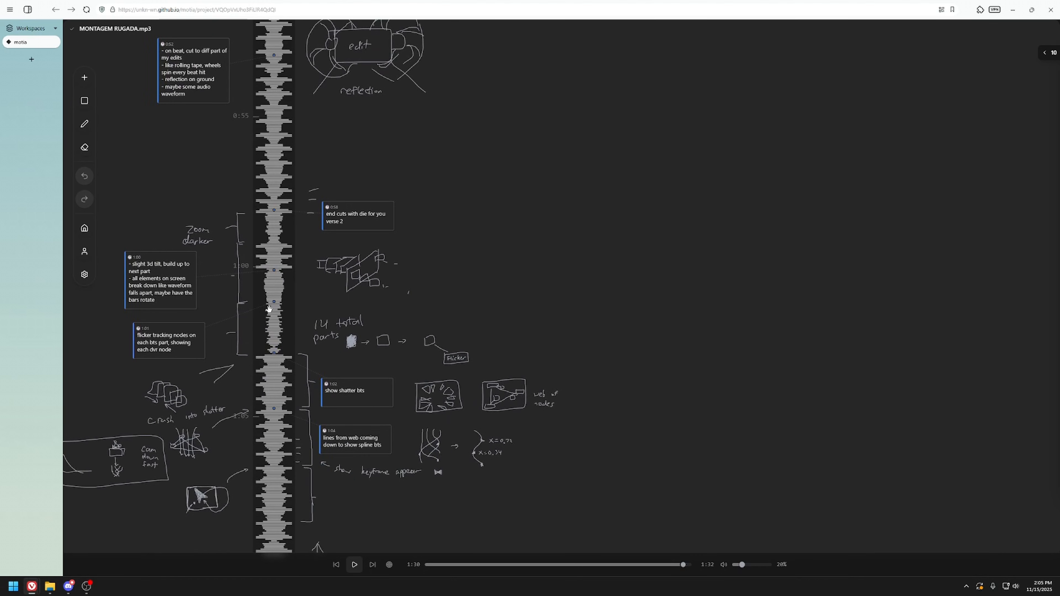
Examine the storyboard notes and sketches between 0:50 and 1:05, including the rolling-tape wheels, flicker tracking and shatter ideas.
left_click_drag(269, 309, 358, 259)
scroll(333, 201, "up", 3)
scroll(333, 212, "down", 2)
left_click_drag(411, 225, 358, 273)
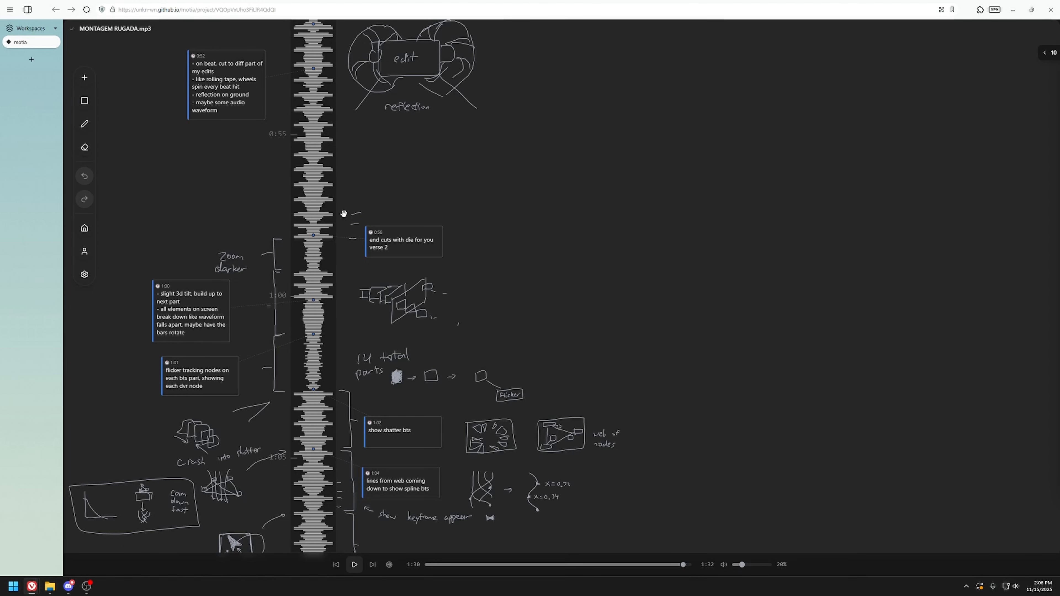
left_click_drag(343, 266, 328, 238)
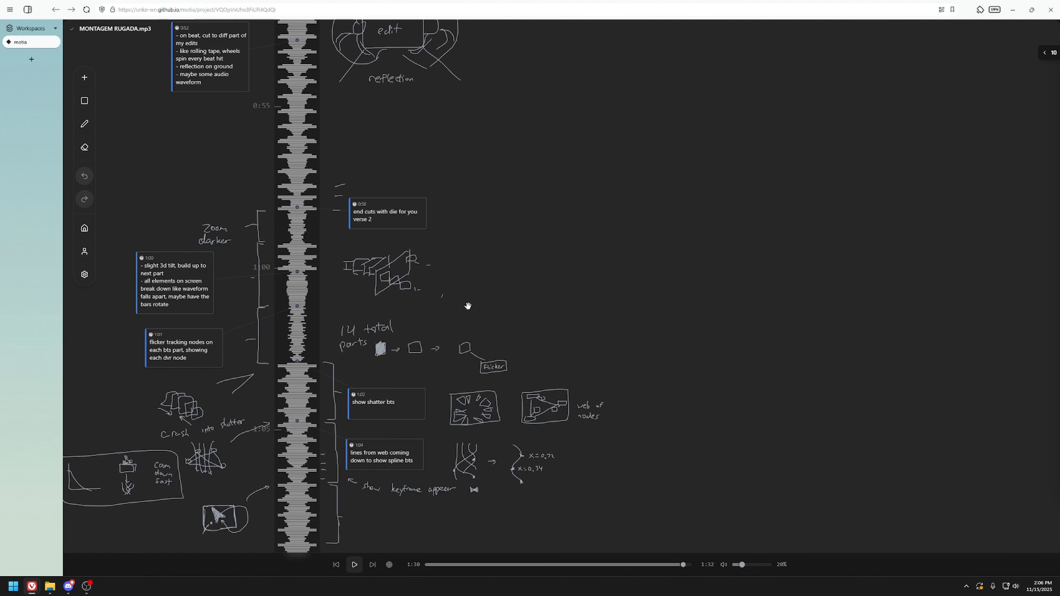
scroll(466, 305, "up", 5)
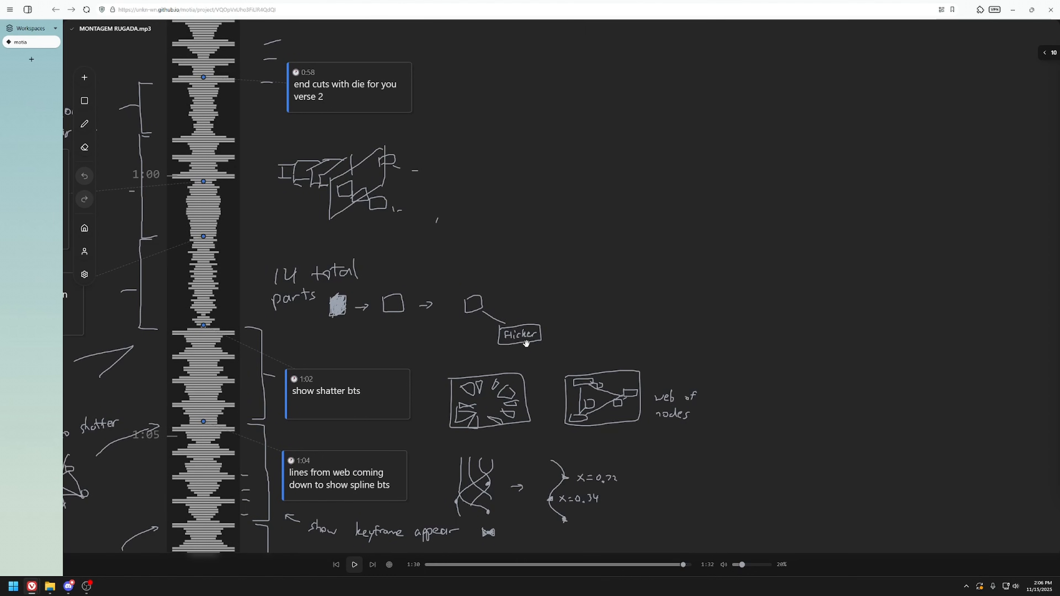
scroll(367, 271, "up", 3)
scroll(367, 270, "up", 1)
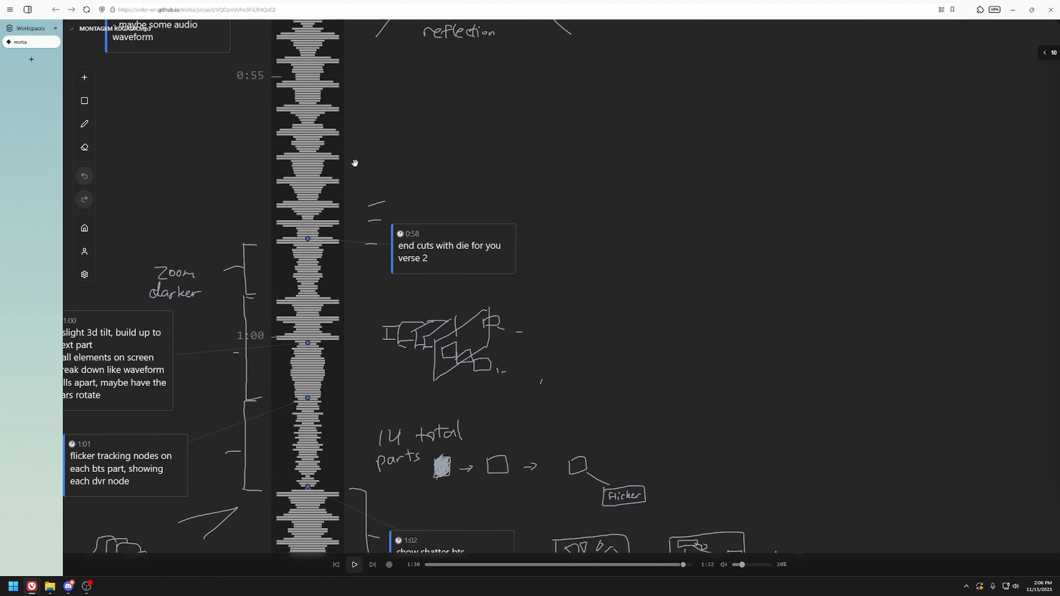
scroll(354, 161, "up", 6)
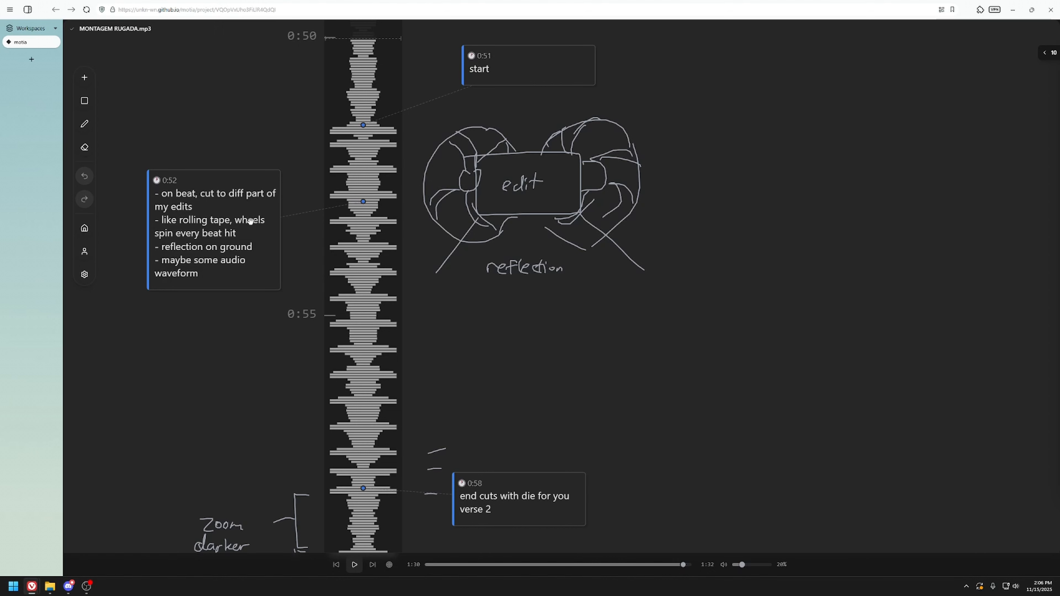
scroll(251, 223, "down", 10)
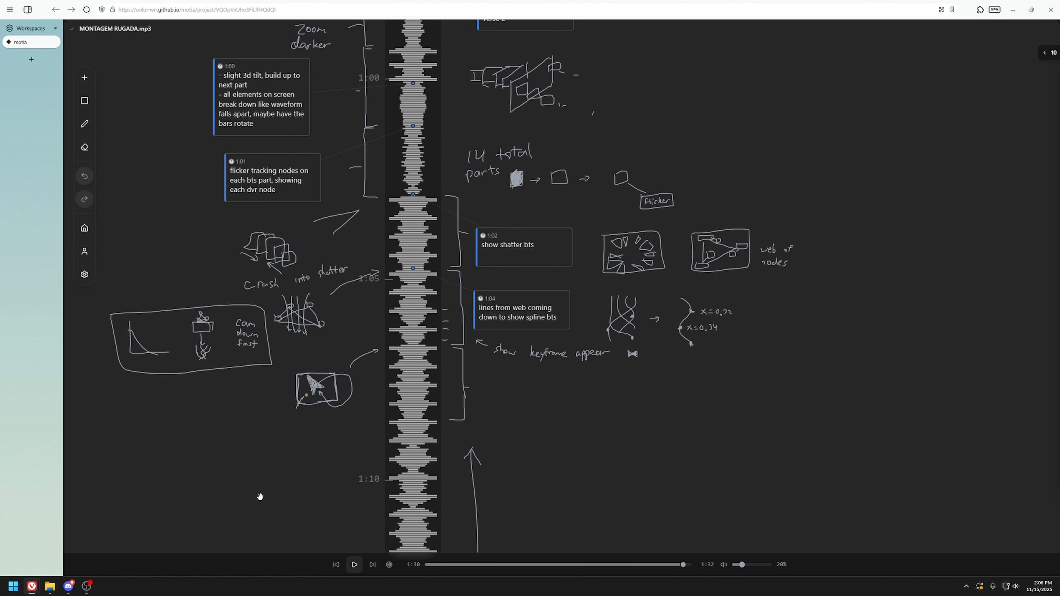
Launch DaVinci Resolve and look at the timeline resolution options in the project settings of montagem rugada.
key("super")
type("davinci Resolve")
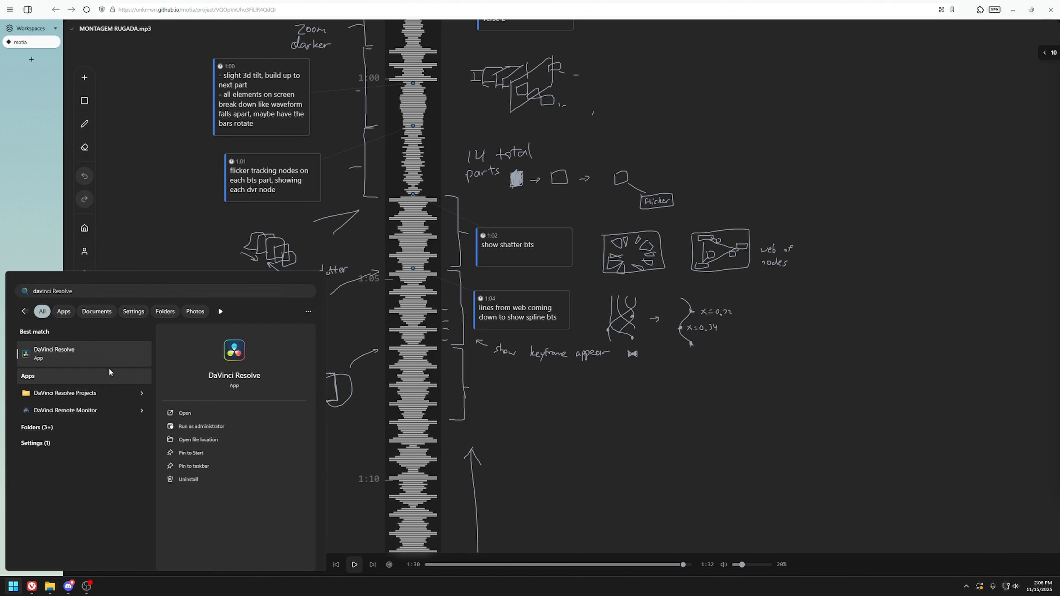
key("Escape")
scroll(392, 321, "up", 5)
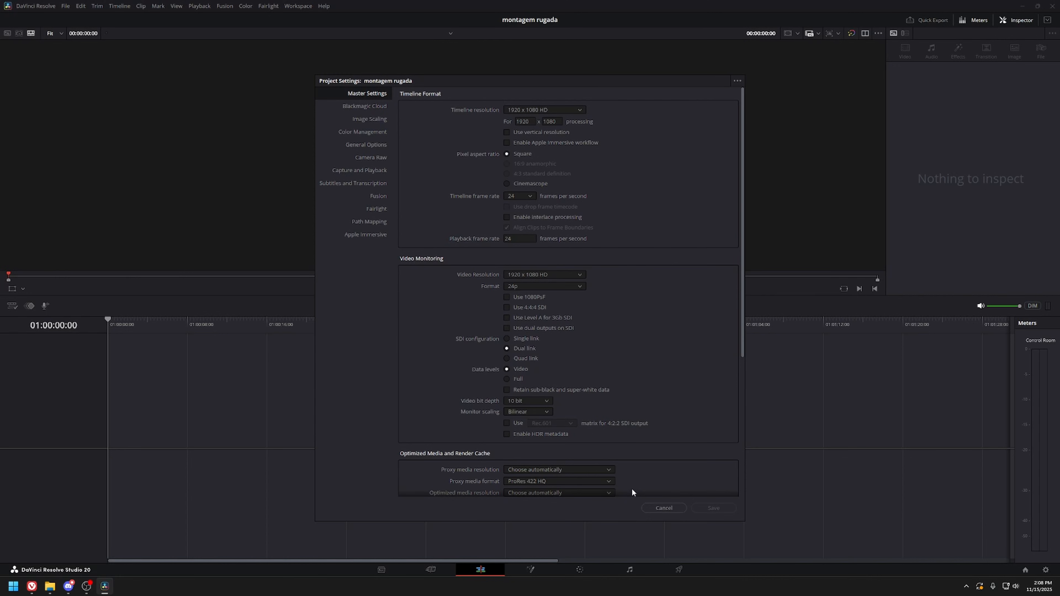
left_click(556, 109)
left_click(482, 226)
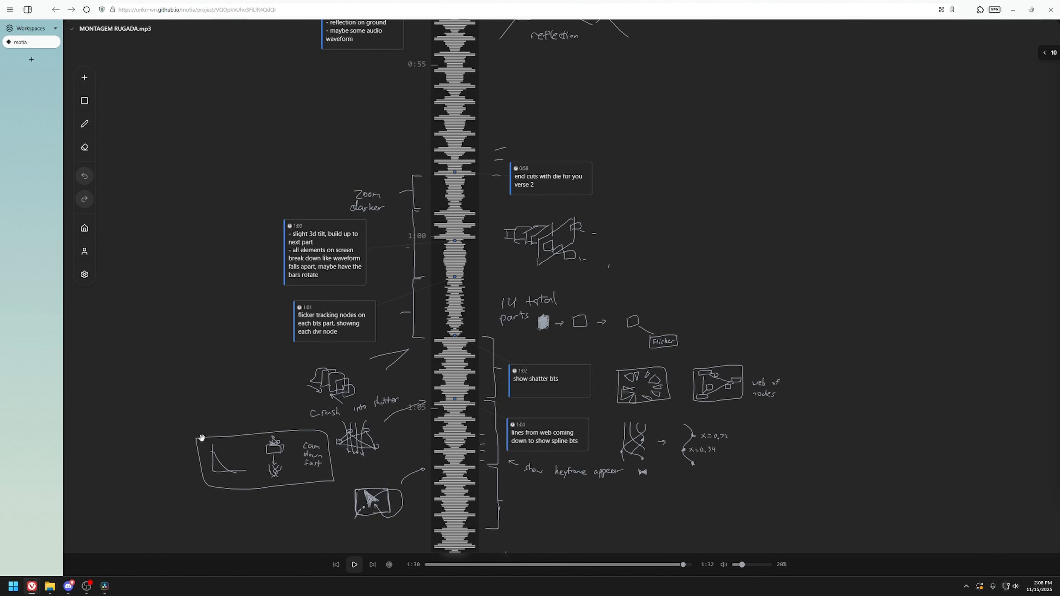
Return to the storyboard and play the track while reviewing the section between 0:55 and 1:10.
scroll(173, 307, "up", 1)
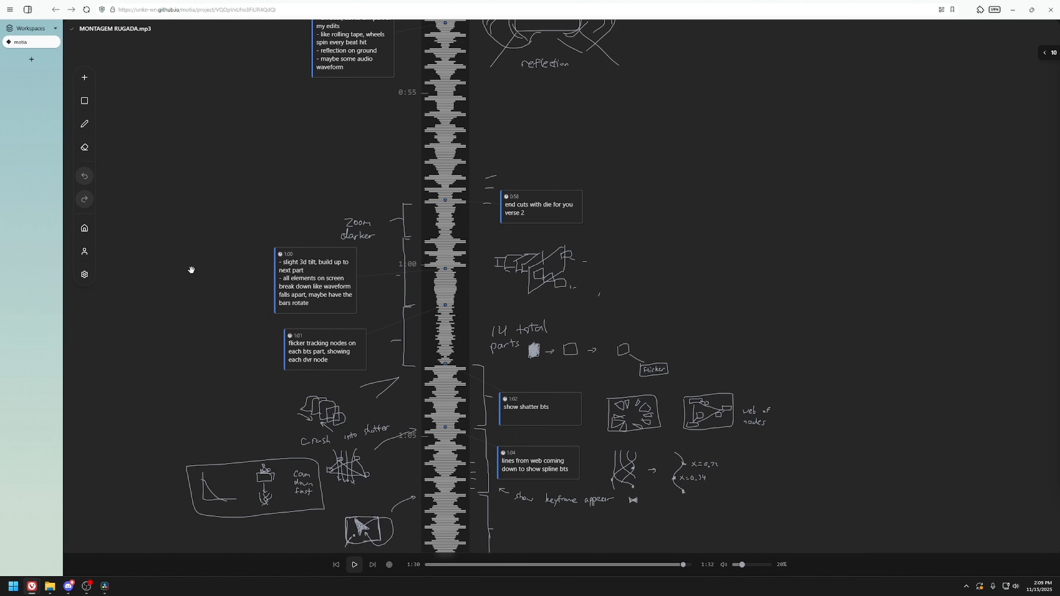
scroll(205, 322, "up", 2)
scroll(251, 342, "down", 5)
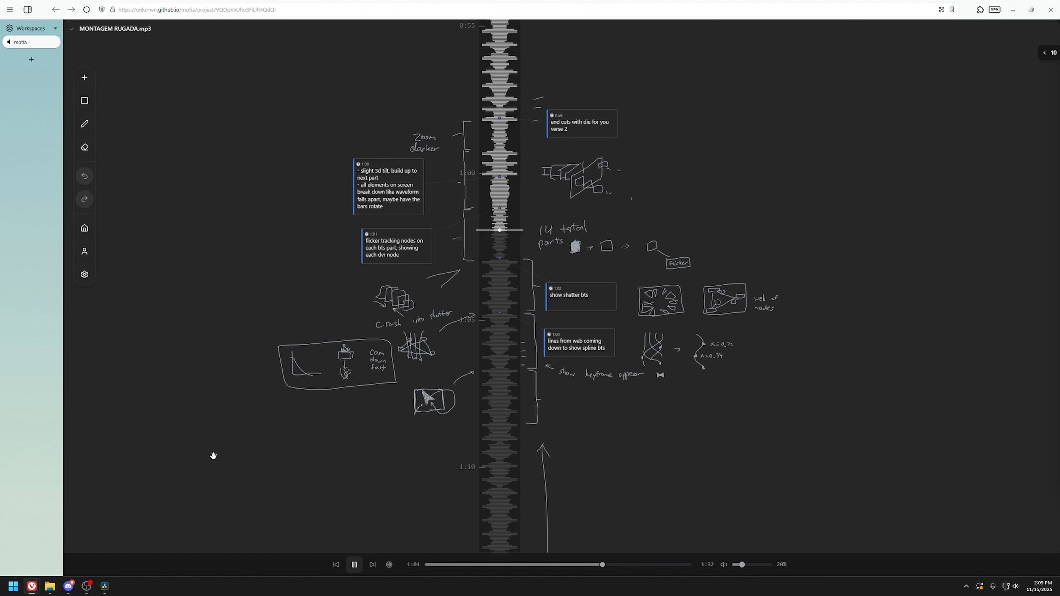
Switch to DaVinci Resolve and set the project's timeline frame rate to 60 frames per second.
left_click(104, 586)
left_click(517, 195)
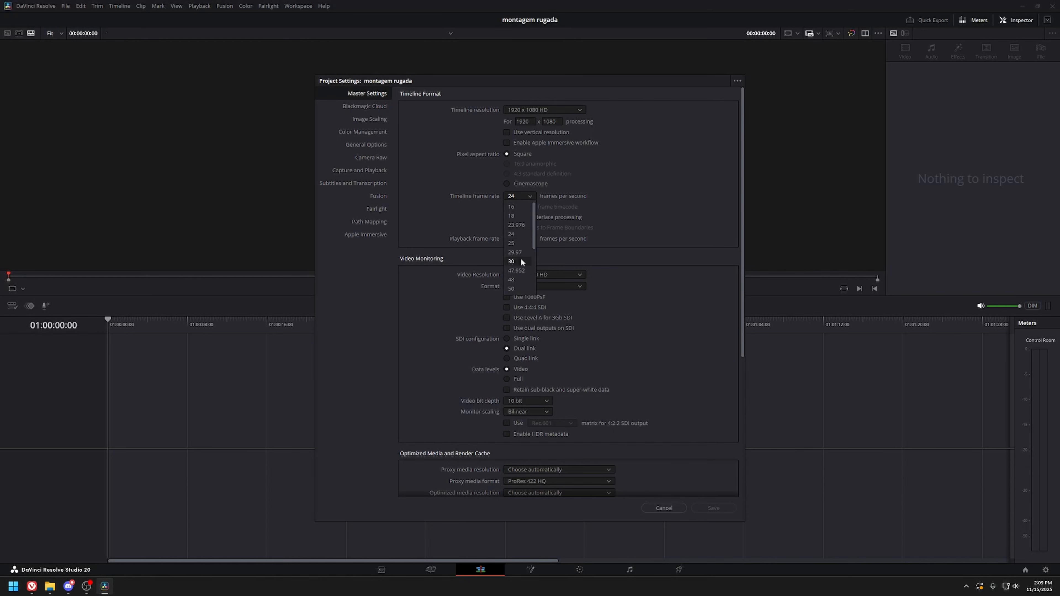
left_click(524, 262)
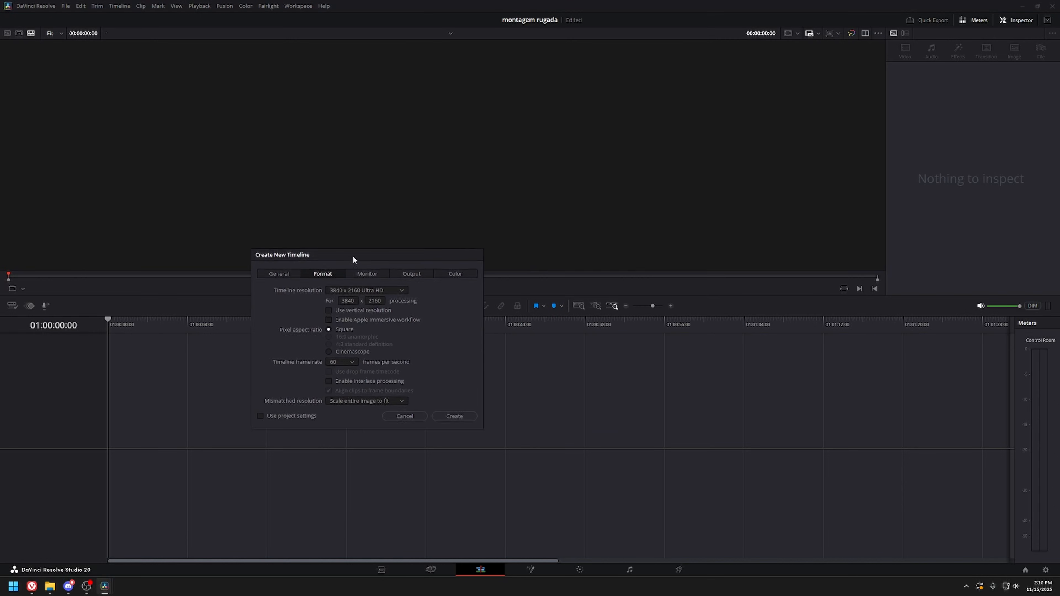
Create the new empty timeline with three video tracks and one audio track.
left_click_drag(353, 258, 332, 226)
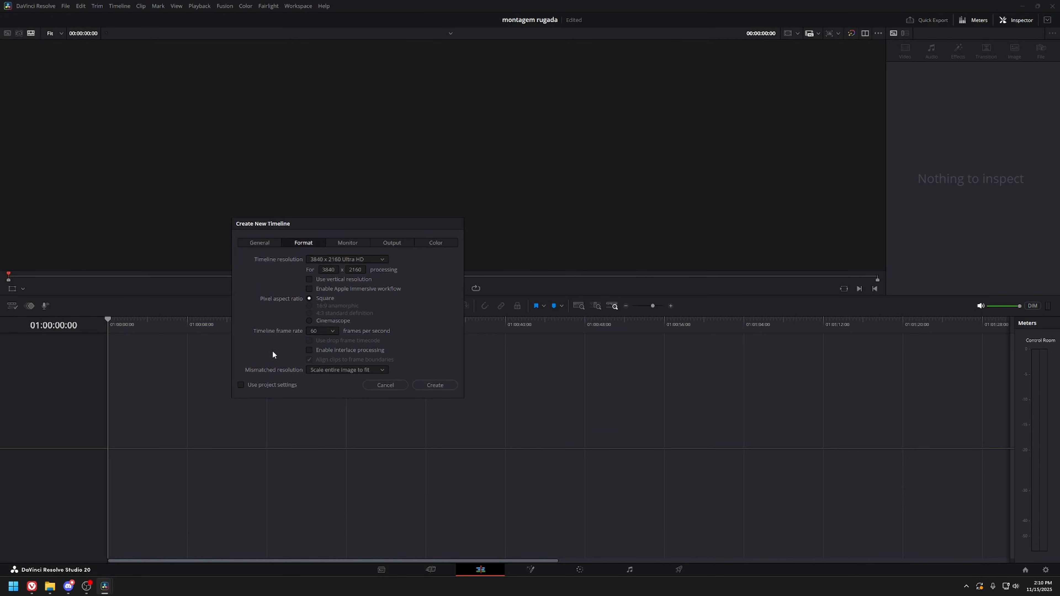
left_click(269, 243)
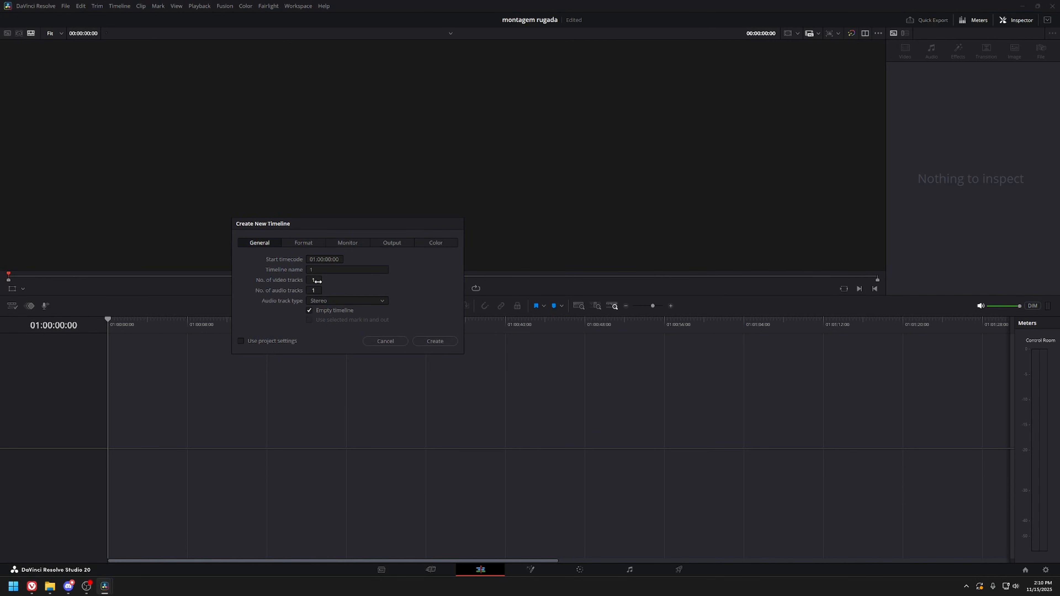
left_click(434, 341)
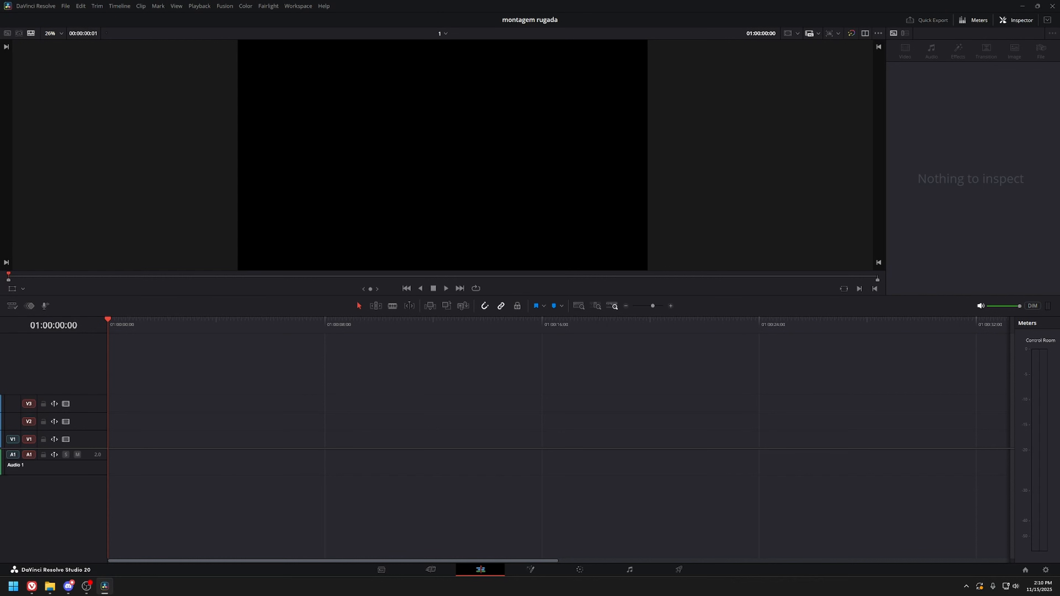
Turn off the dual-screen workspace layout.
left_click(298, 6)
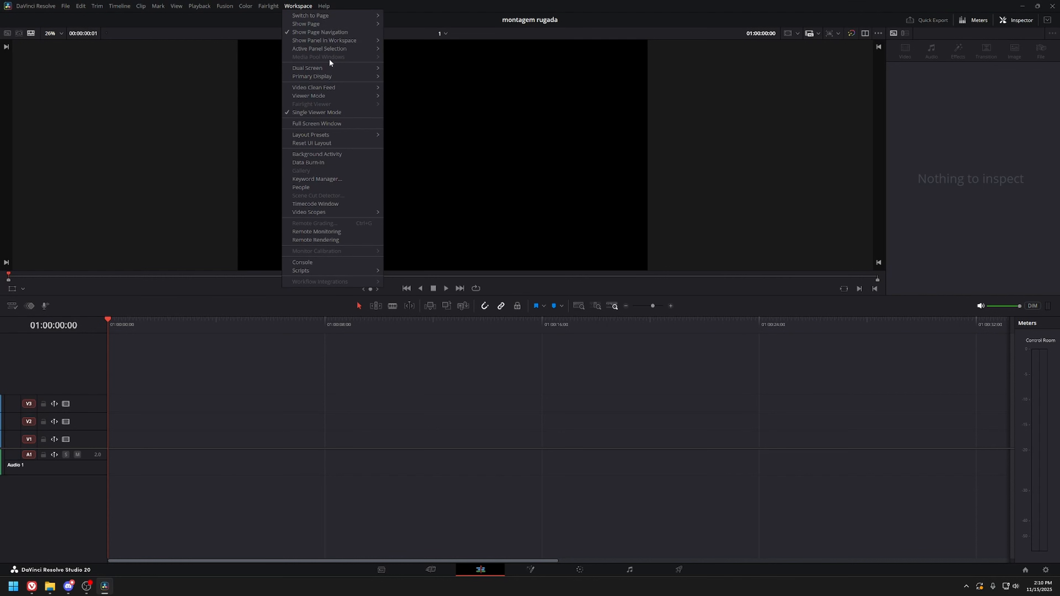
mouse_move(331, 68)
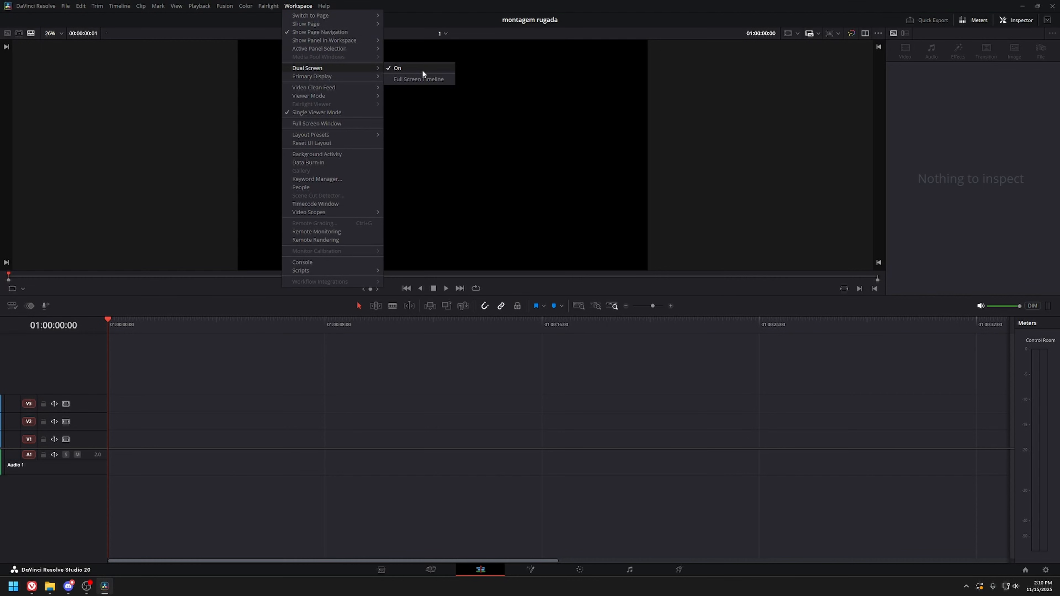
left_click(425, 73)
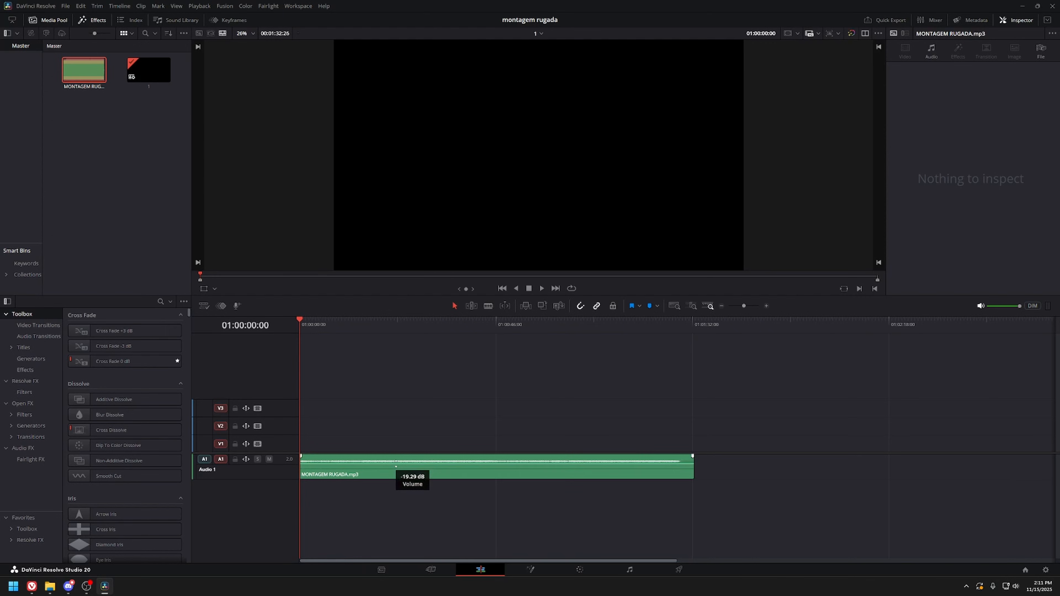
Switch back to the storyboard and listen to the track from several points between 0:51 and 1:05.
key("alt+Tab")
scroll(396, 77, "up", 1)
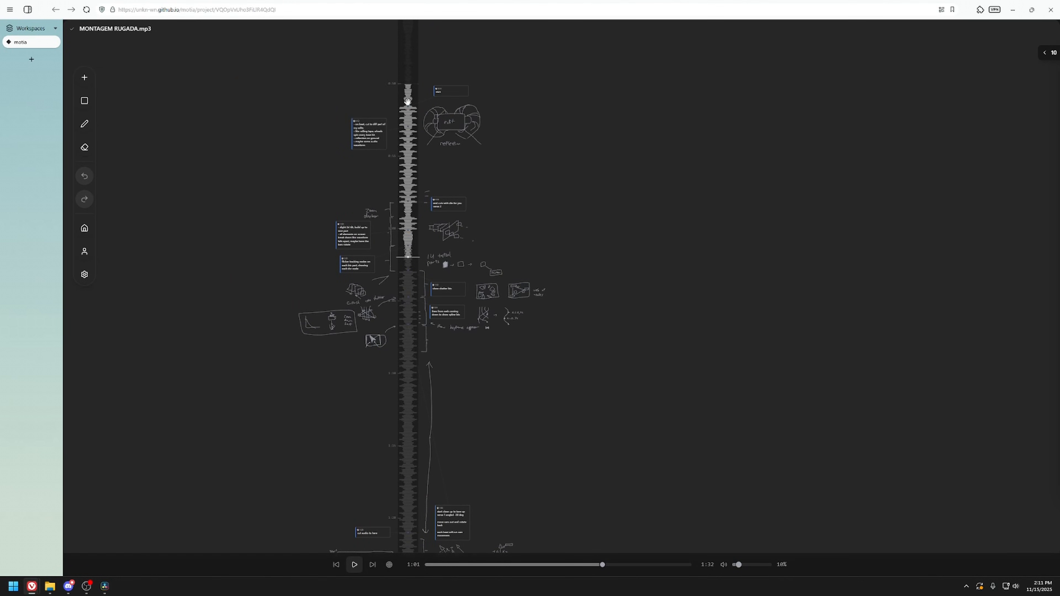
left_click(408, 103)
left_click(407, 226)
left_click(407, 274)
left_click_drag(412, 299, 394, 160)
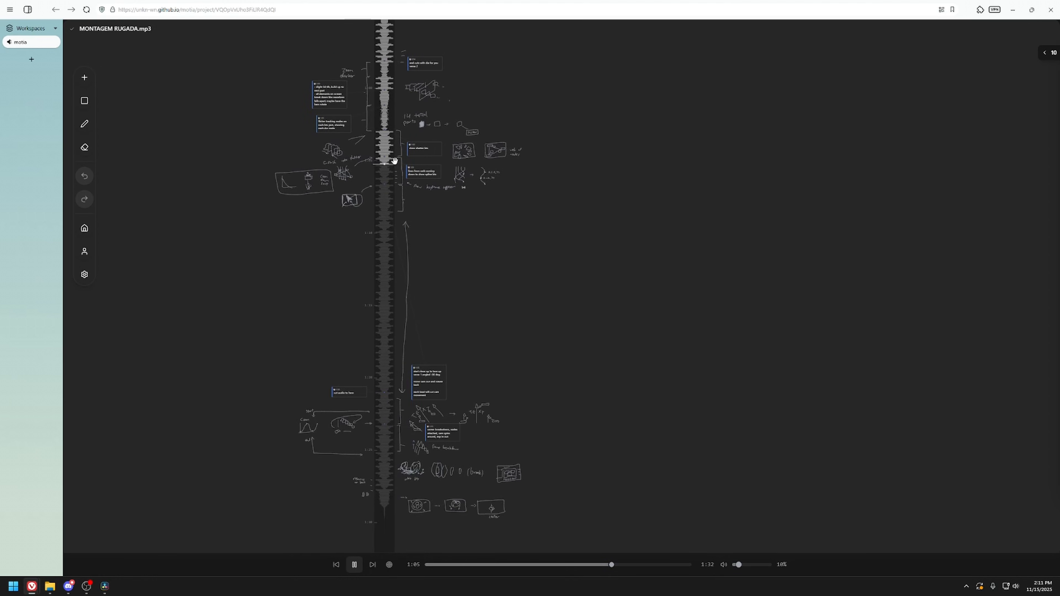
key("space")
Listen to the track from just past 1:20 and review the storyboard sketches around that section.
scroll(383, 300, "down", 2)
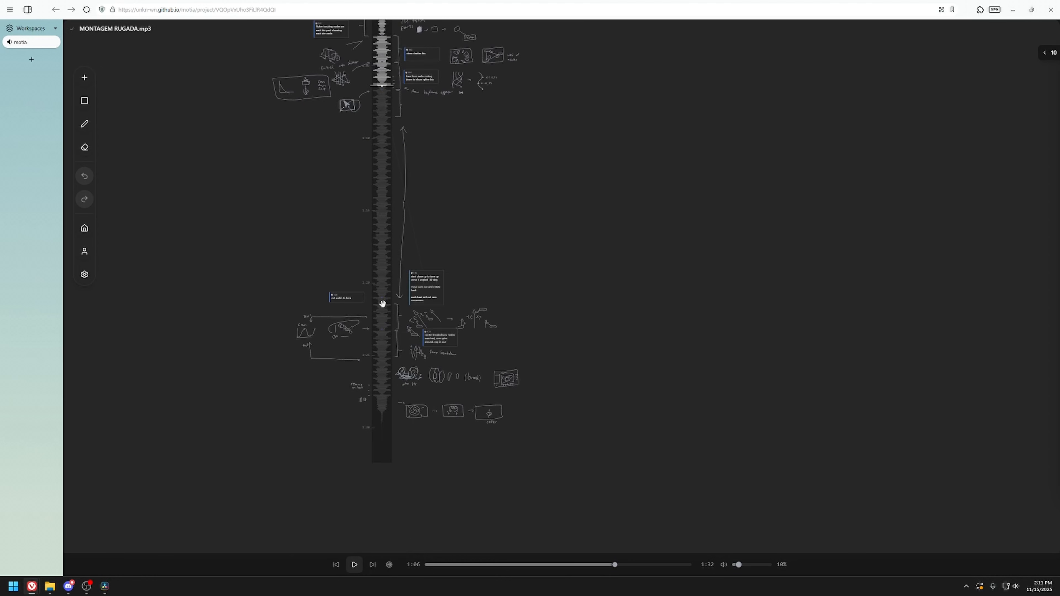
left_click(382, 304)
left_click_drag(407, 276, 401, 290)
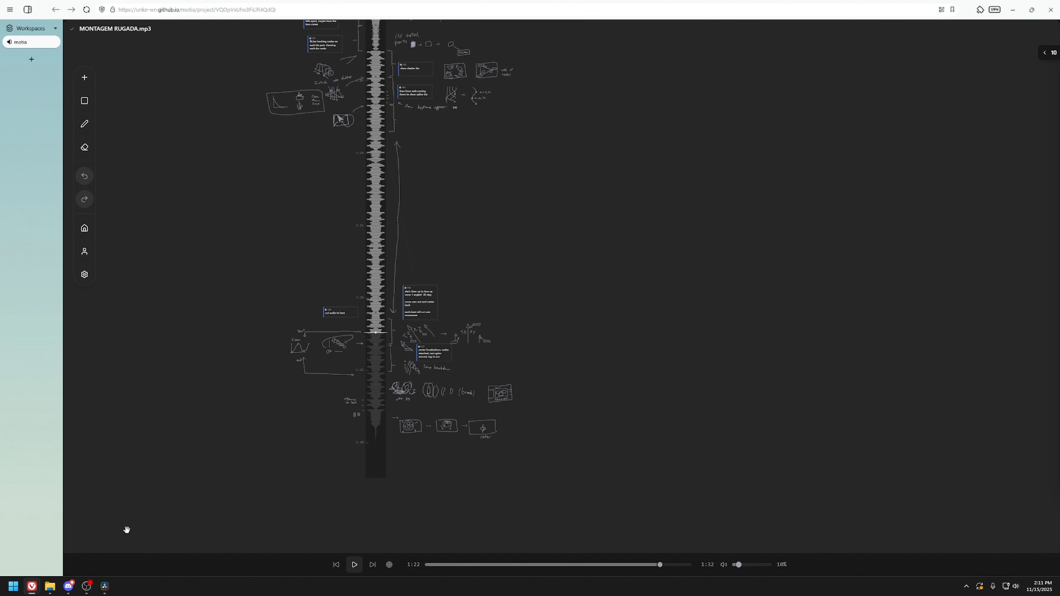
left_click_drag(336, 118, 332, 220)
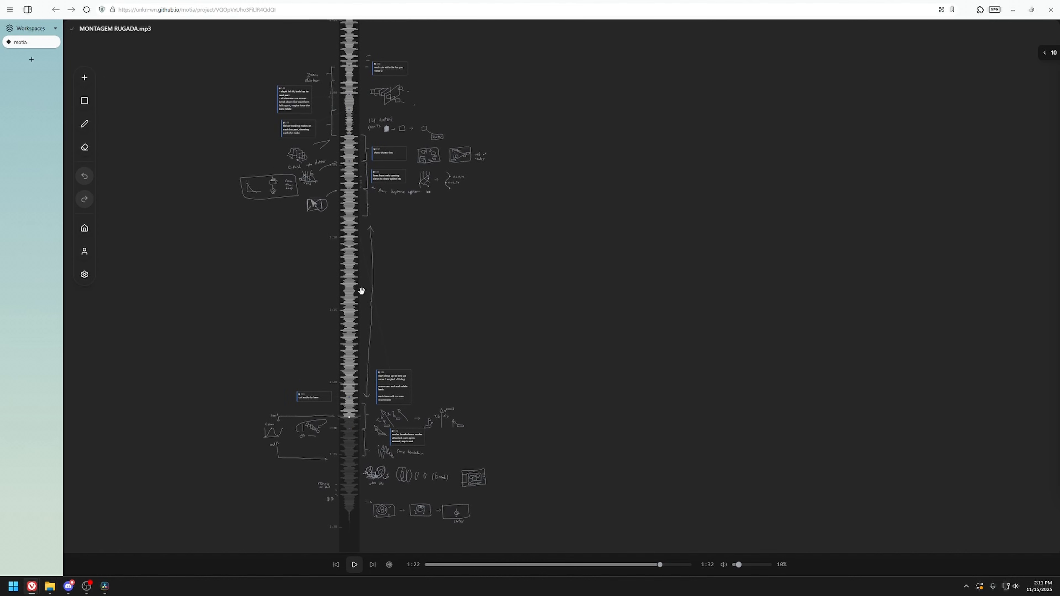
Switch to DaVinci Resolve and shorten the music clip to the 00:00:45:40 section used for the edit, starting at the timeline's beginning.
key("alt+Tab")
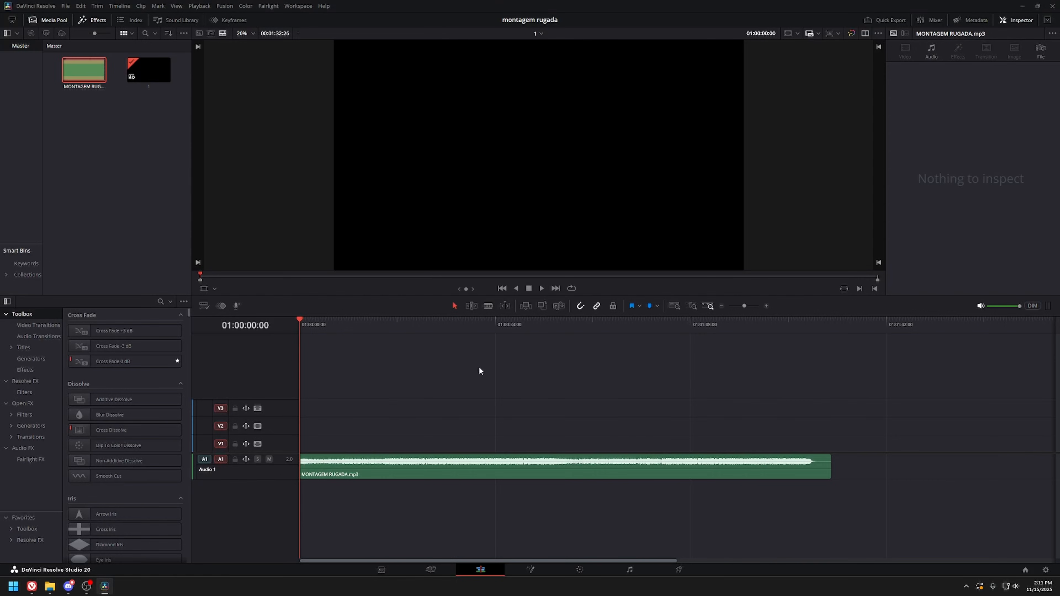
left_click(621, 323)
key("space")
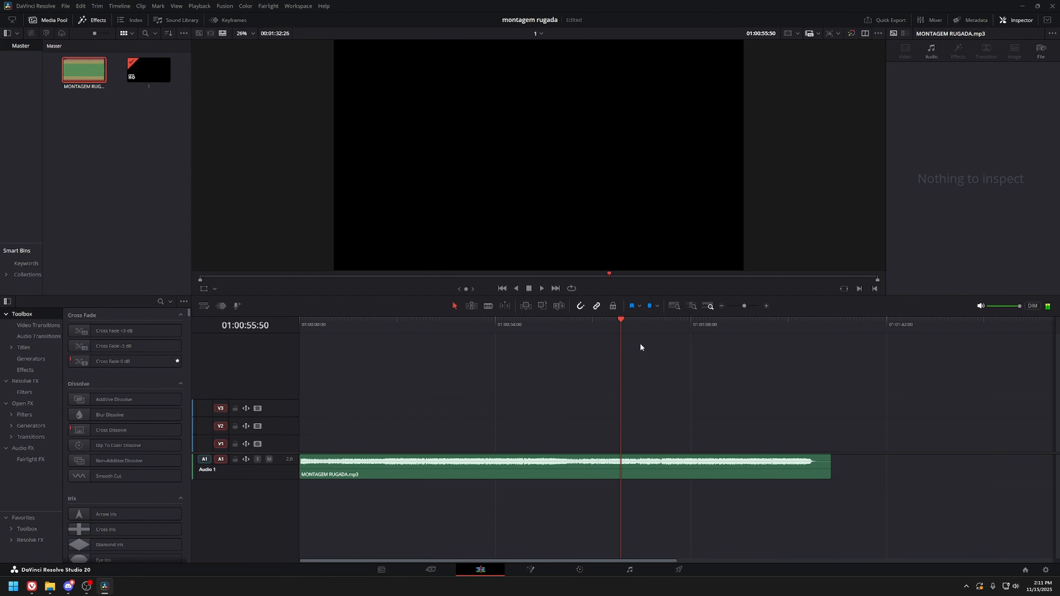
scroll(640, 343, "right", 2)
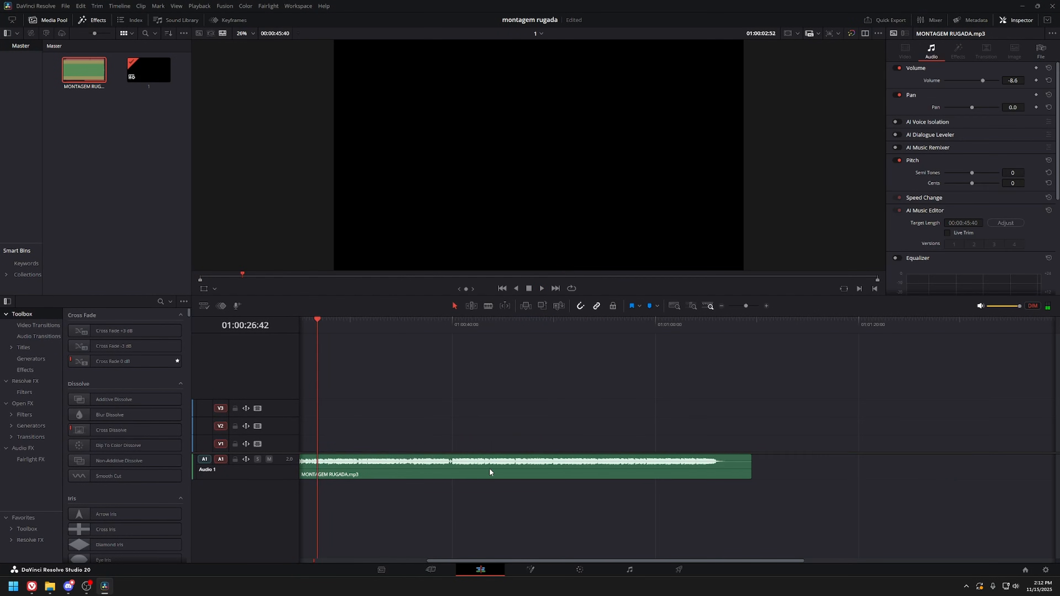
key("space")
key("Home")
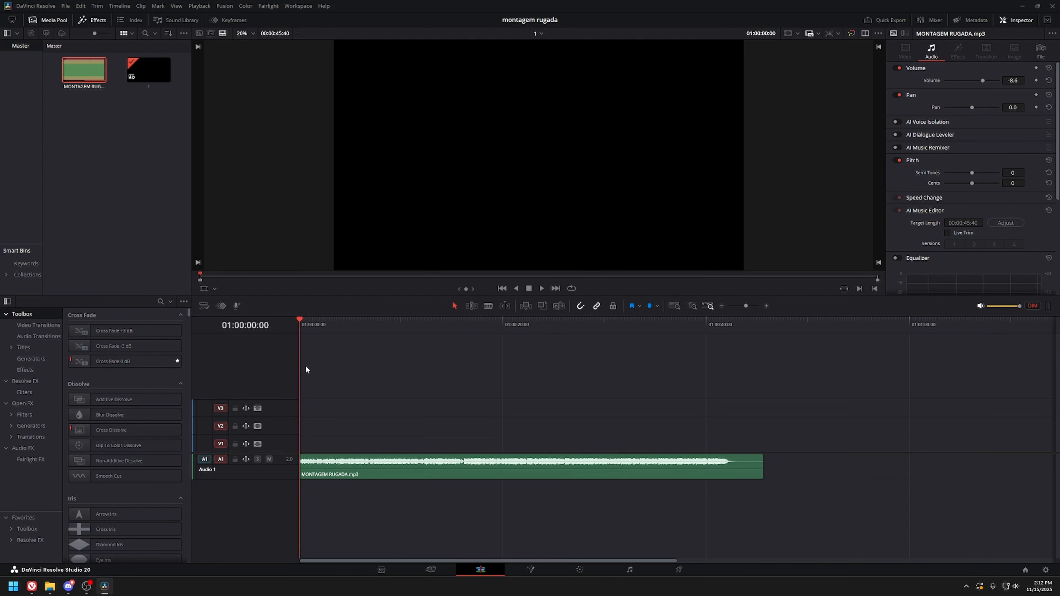
Listen to the shortened music clip from its start and check the stretch around 01:00:07:34.
scroll(371, 357, "up", 4)
scroll(471, 370, "down", 4)
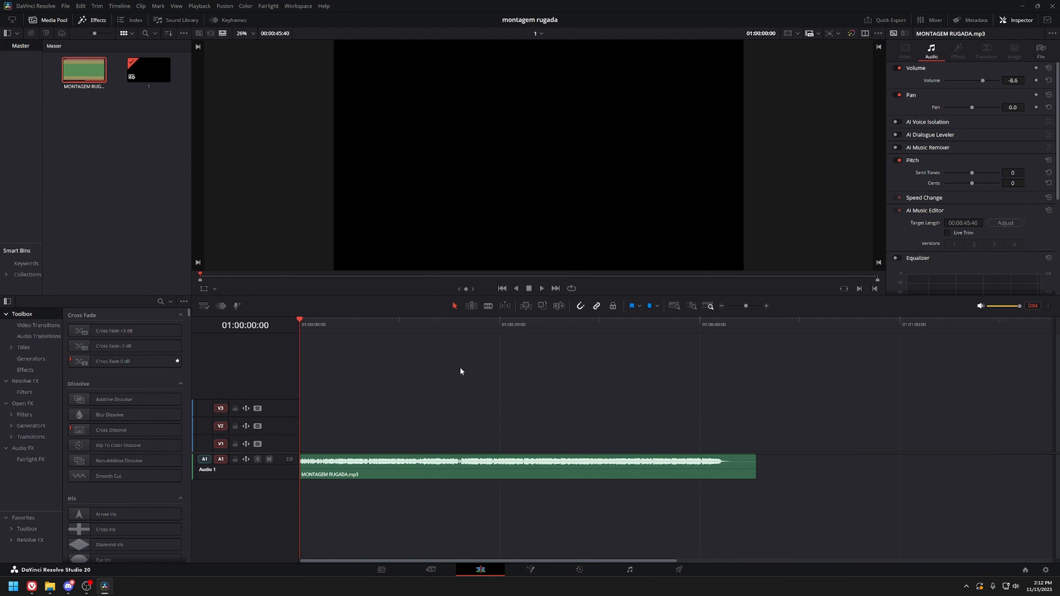
left_click(377, 355)
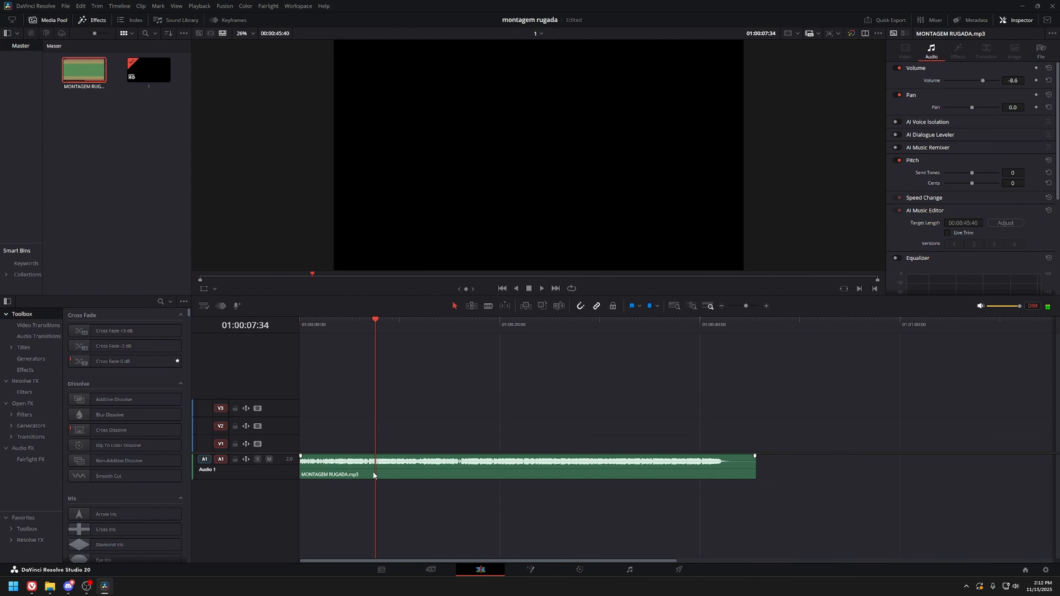
key("Home")
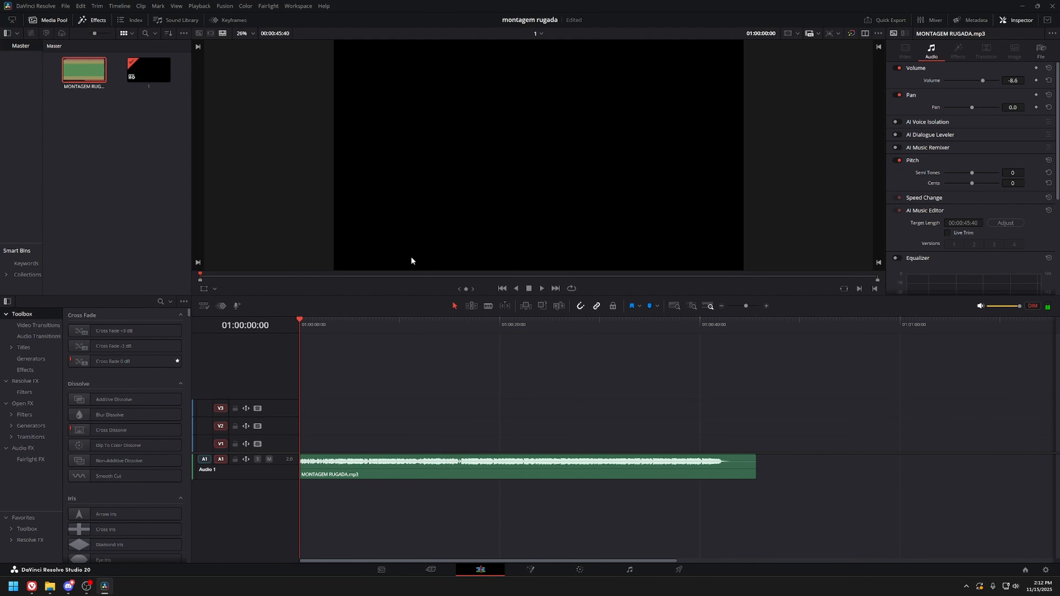
left_click_drag(812, 485, 367, 311)
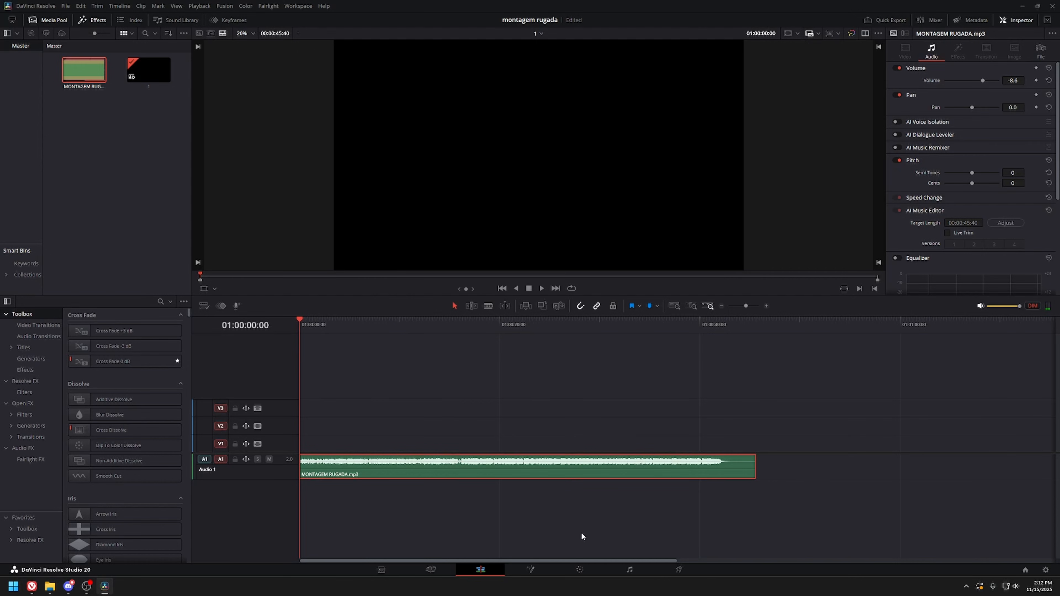
Save the project and place an adjustment clip from the favorite effects on V1 at 01:00:05:02.
scroll(367, 347, "up", 3)
left_click(380, 340)
key("ctrl+s")
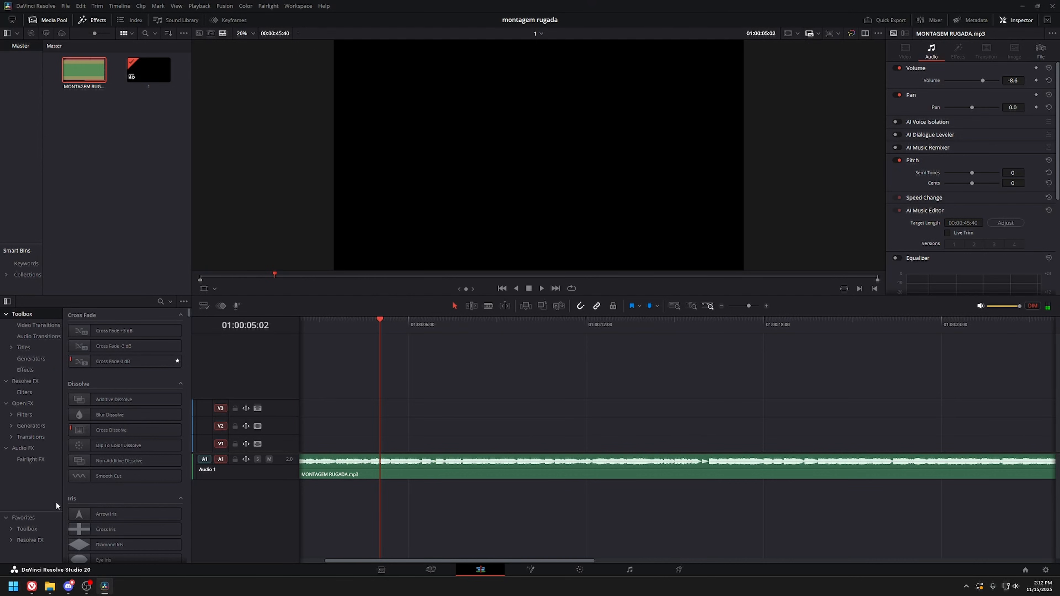
left_click(22, 518)
left_click_drag(112, 444, 380, 451)
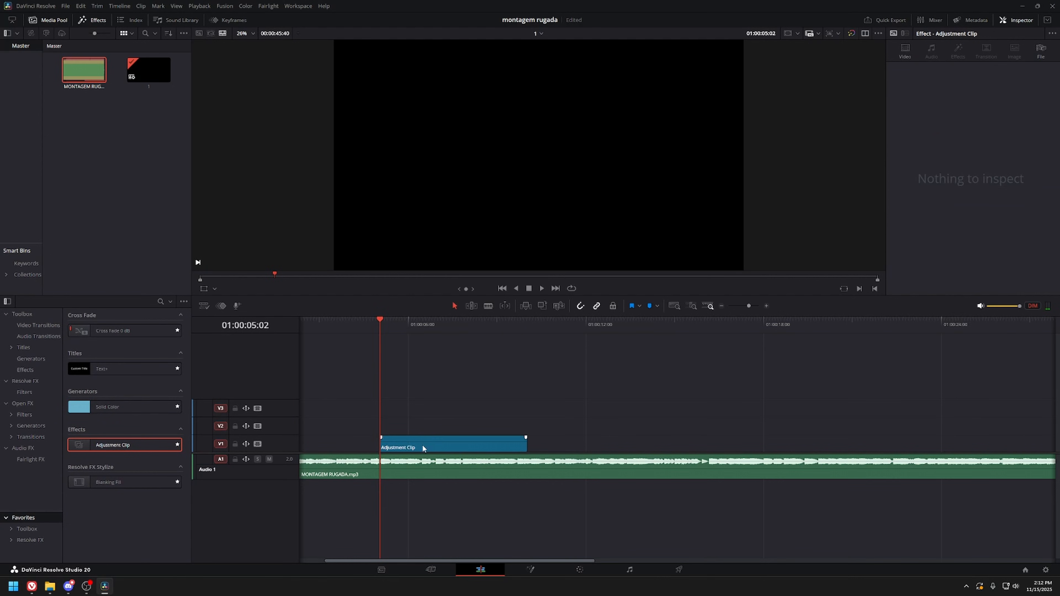
Rename the adjustment clip as intro and extend its end to about 01:00:16.
left_click(1041, 50)
left_click(987, 89)
type("intro")
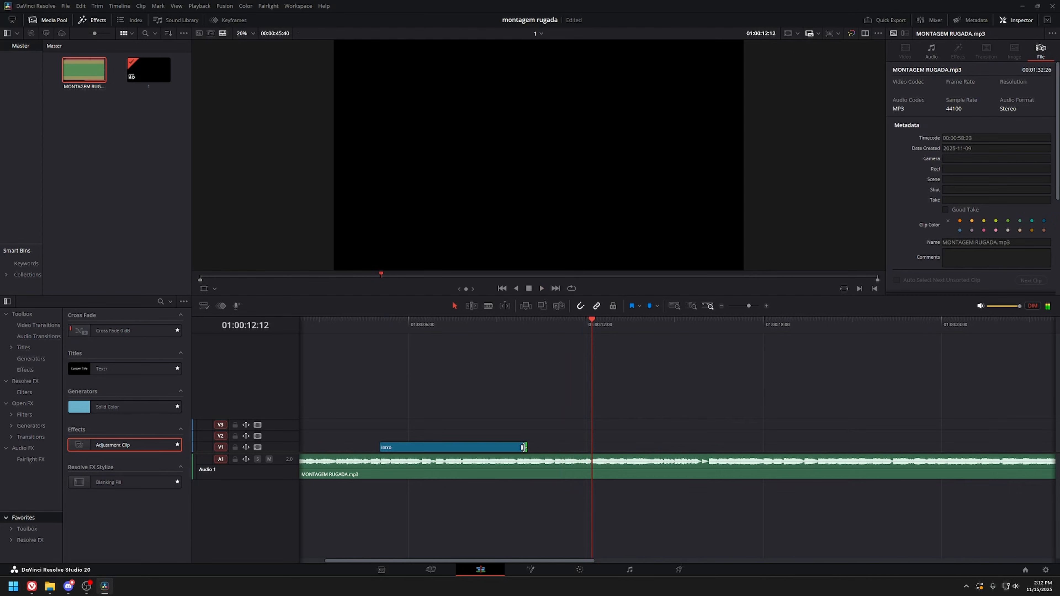
left_click_drag(525, 448, 705, 449)
Switch to the storyboard and listen to the section around 1:00 to 1:02 against its notes.
left_click(38, 586)
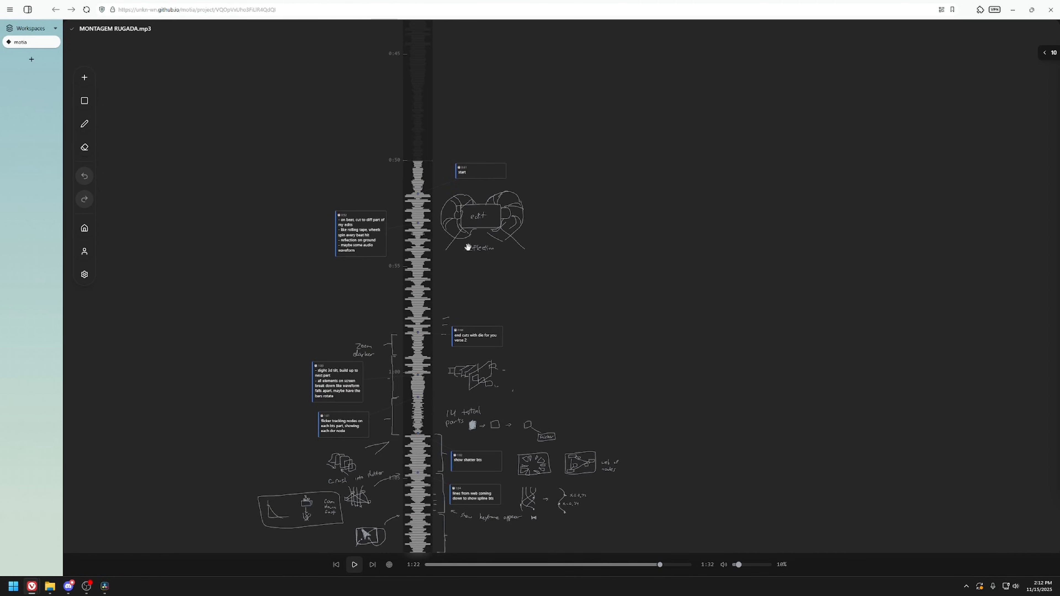
scroll(449, 235, "down", 3)
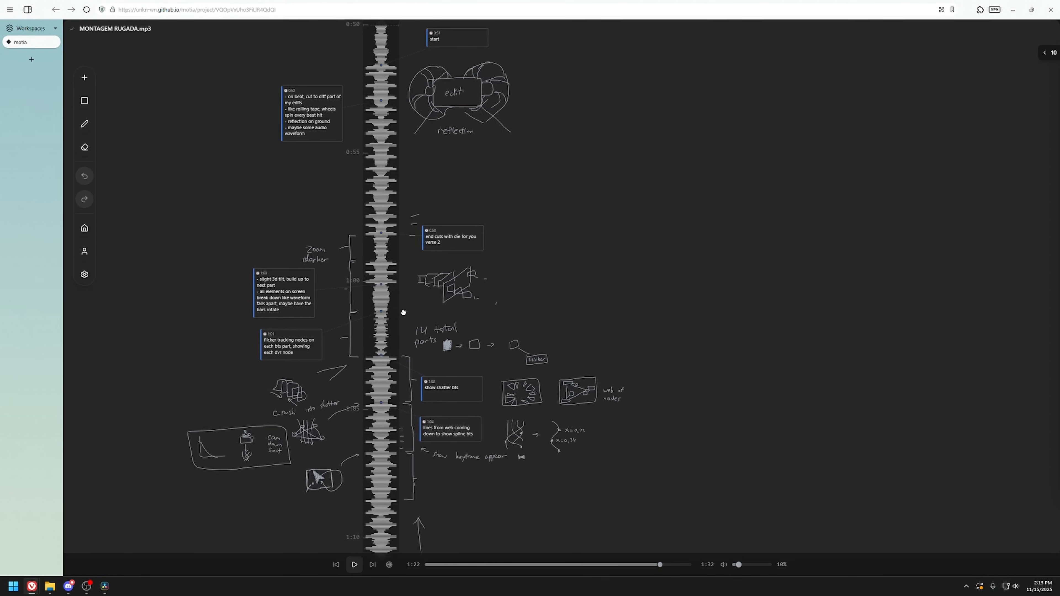
scroll(402, 308, "down", 2)
left_click(382, 306)
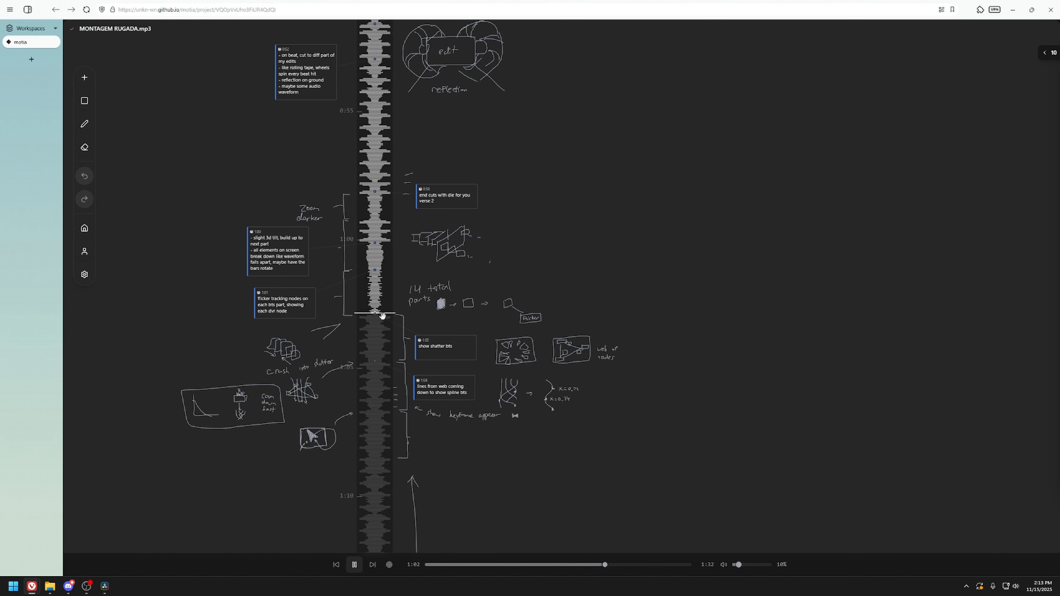
left_click(377, 222)
key("space")
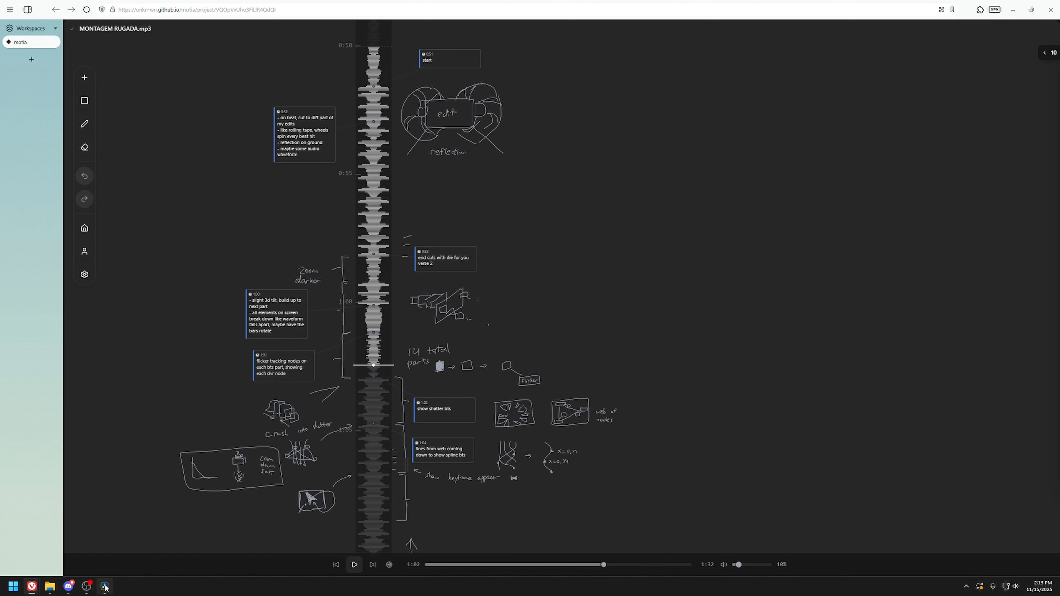
Switch back to DaVinci Resolve, place Like That.mp4 beneath the intro clip from 01:00:05:02, and remove its audio.
mouse_move(95, 589)
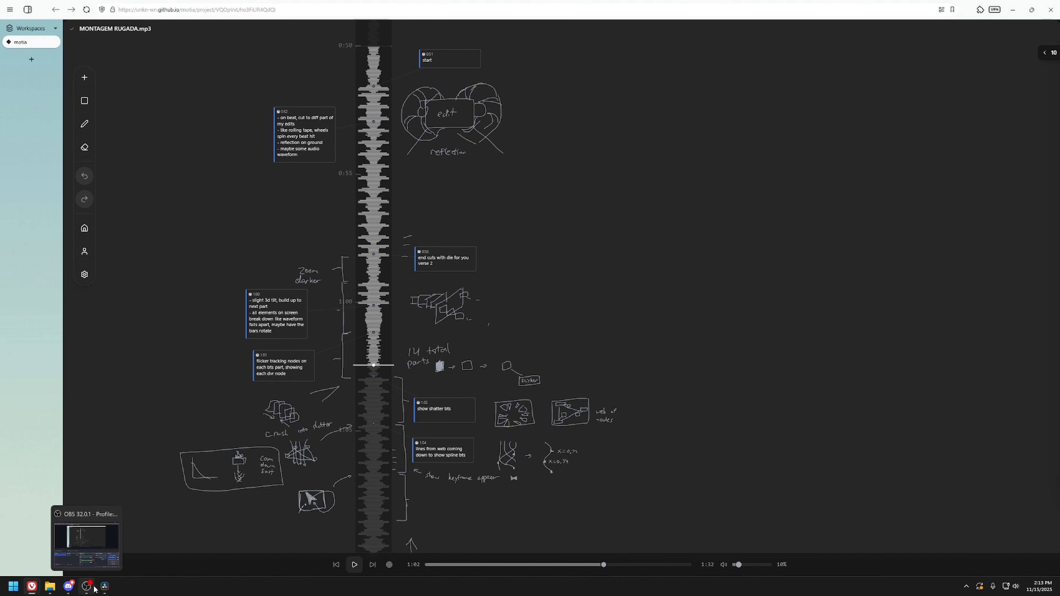
left_click(104, 587)
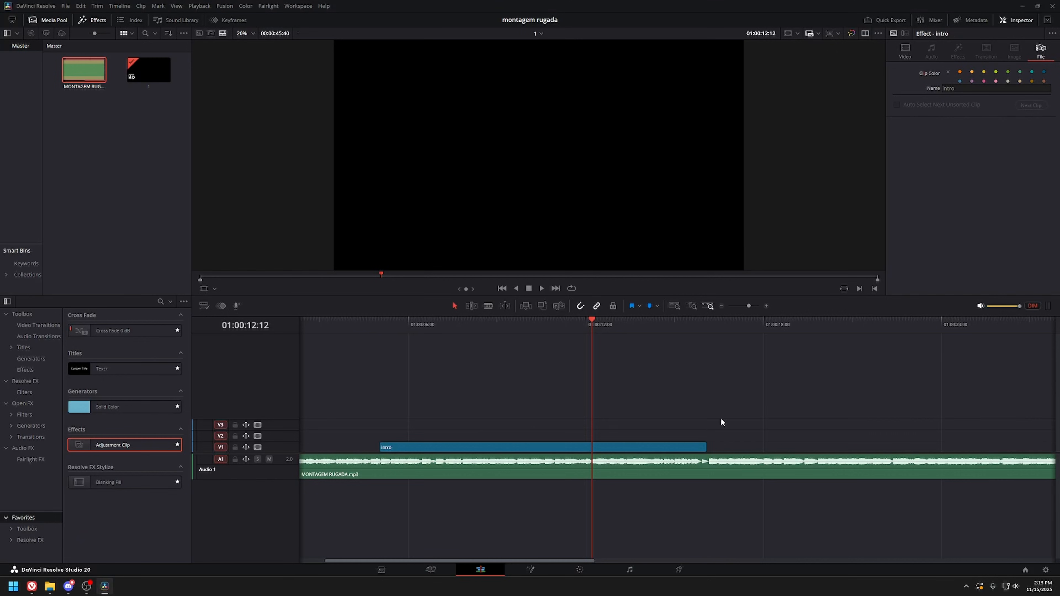
scroll(720, 417, "down", 2)
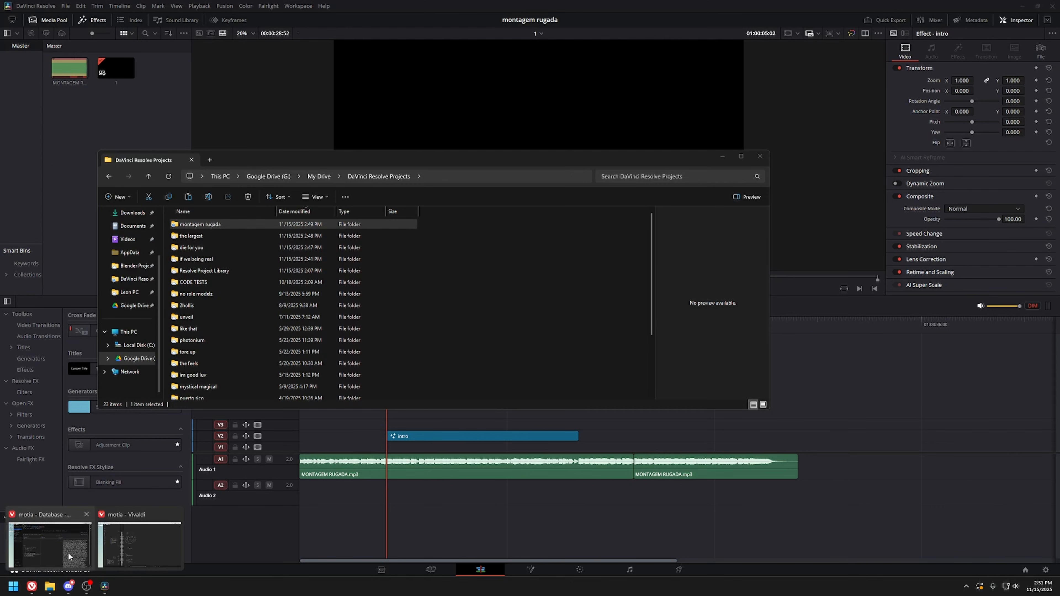
left_click_drag(162, 69, 409, 447)
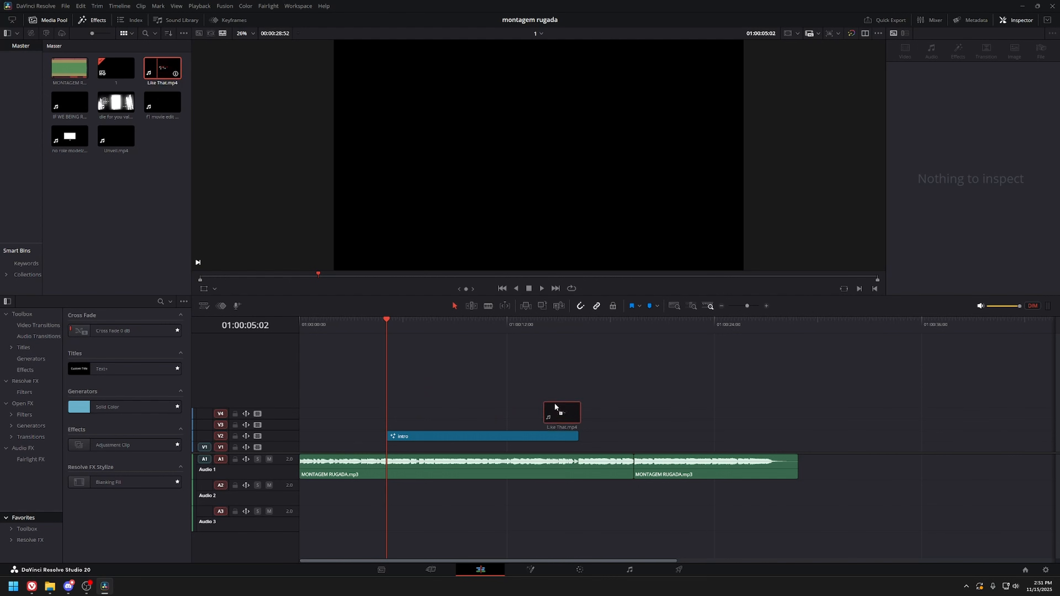
left_click(652, 493, "alt")
key("ctrl+x")
Disable the intro adjustment clip and play Like That.mp4 from the start of the intro.
scroll(588, 443, "up", 4)
scroll(588, 443, "right", 5)
left_click(400, 436)
key("d")
key("space")
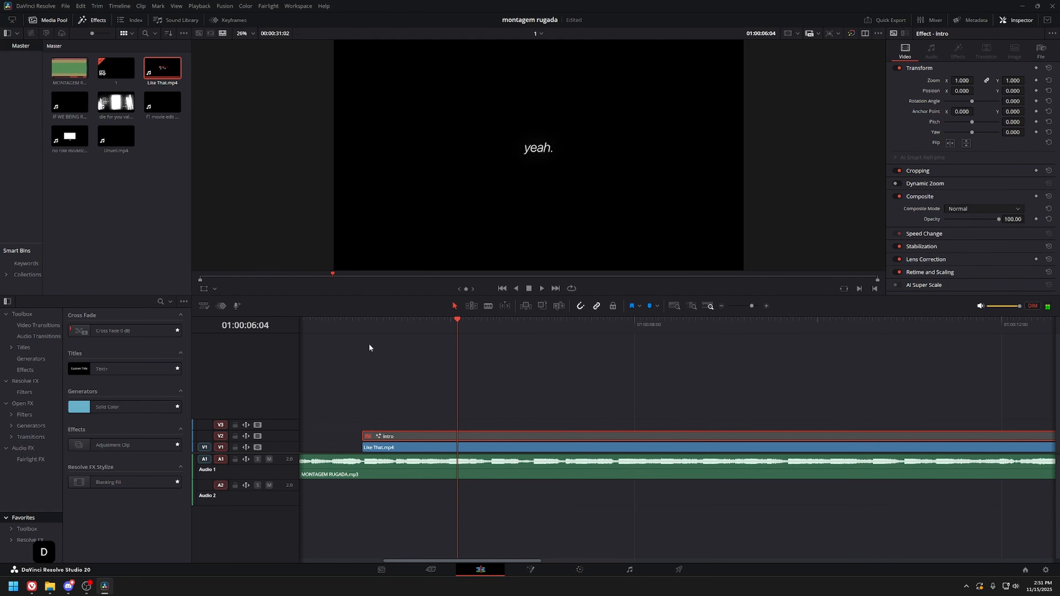
key("space")
Split Like That.mp4 at the wanted moment and shift the remaining footage earlier to the start of the intro.
left_click(543, 447)
scroll(587, 445, "up", 4)
scroll(586, 445, "down", 4)
left_click_drag(605, 326, 587, 325)
key("b")
left_click(589, 435)
key("a")
left_click_drag(625, 439, 499, 439)
scroll(499, 430, "up", 4)
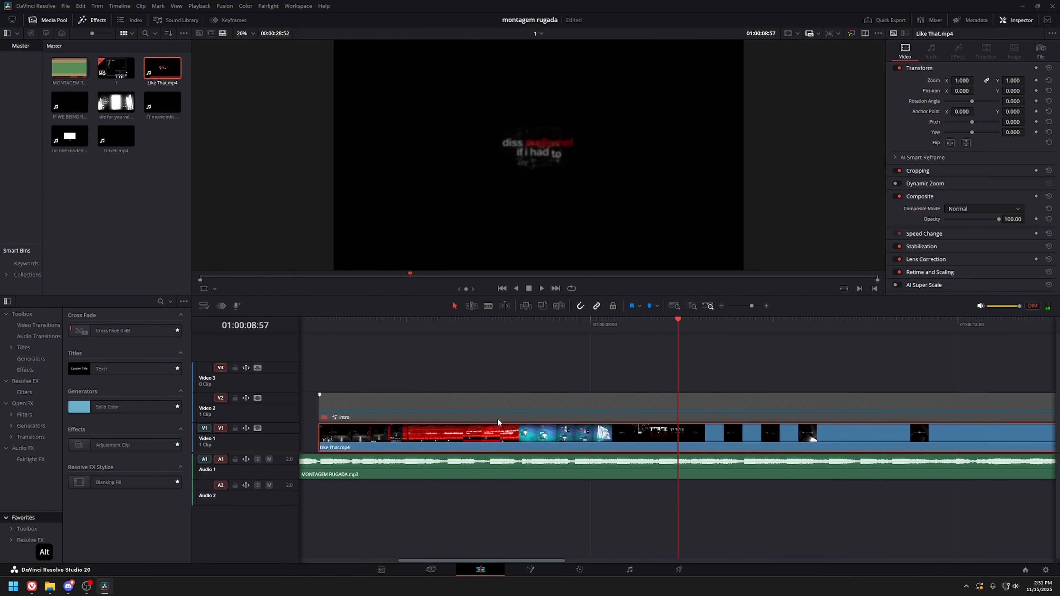
Park the playhead at 01:00:04:57, check the storyboard's opening notes from 0:50 to 1:00, and return to DaVinci Resolve.
scroll(493, 411, "left", 4)
left_click(443, 321)
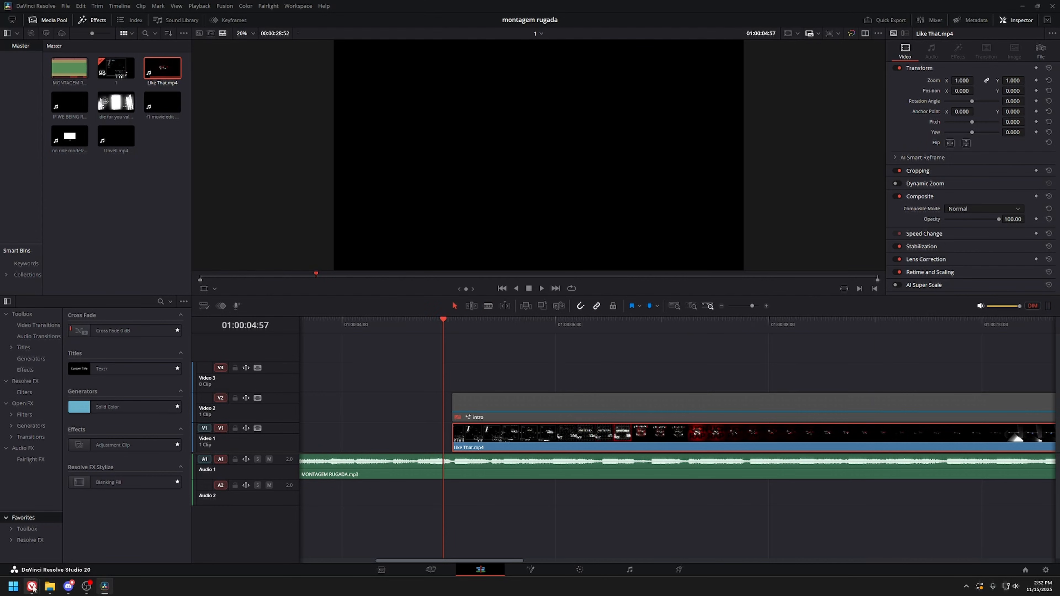
left_click(140, 538)
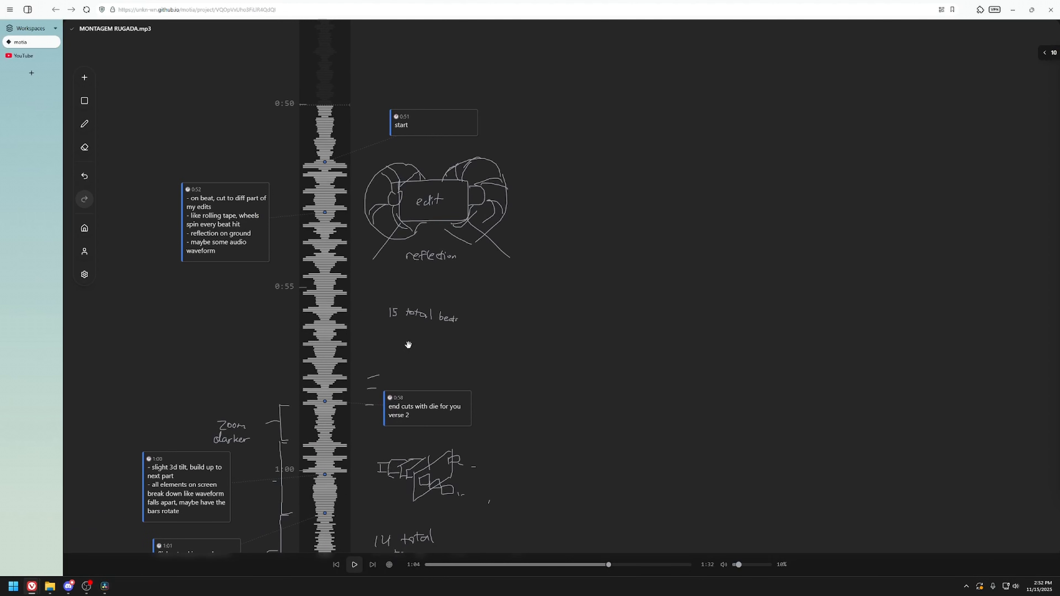
key("alt+Tab")
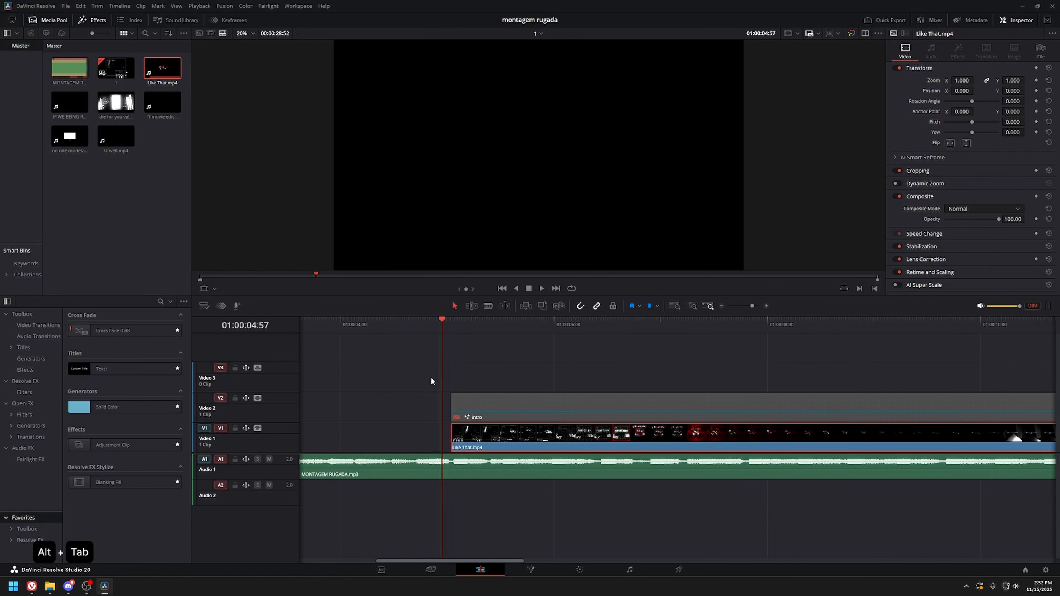
Play the opening to find the first beat and split Like That.mp4 there at 01:00:05:31.
left_click(374, 327)
scroll(408, 385, "right", 2)
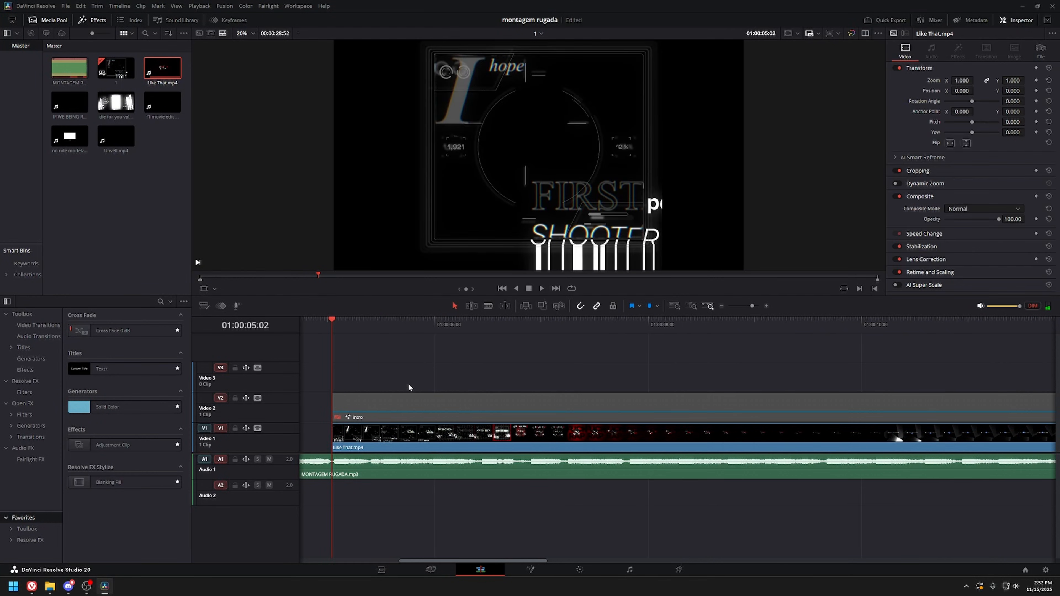
key("space")
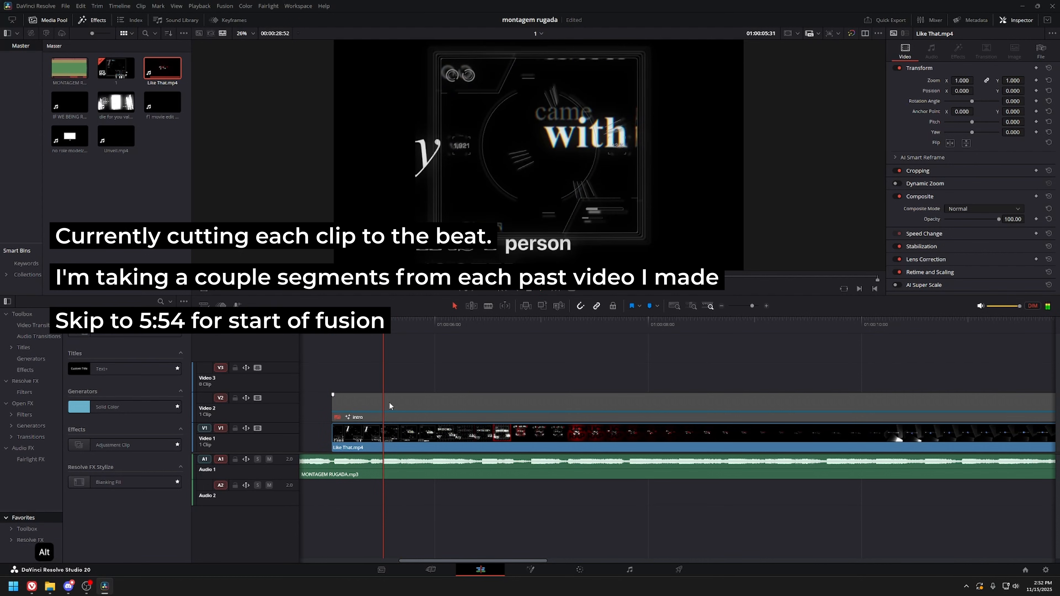
scroll(679, 338, "up", 3)
left_click(677, 328)
key("b")
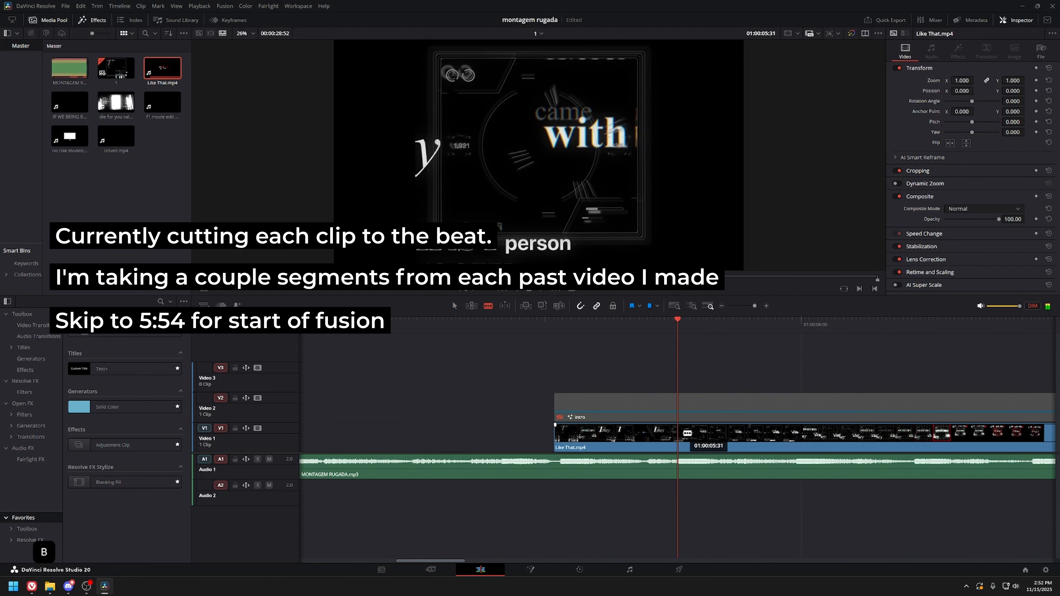
left_click(684, 433)
key("a")
Audition IF WE BEING REAL.mp4 on Video 3 and trim the end of the die for you clip to a beat-length segment.
scroll(513, 431, "right", 3)
scroll(730, 435, "down", 3)
scroll(731, 435, "down", 3)
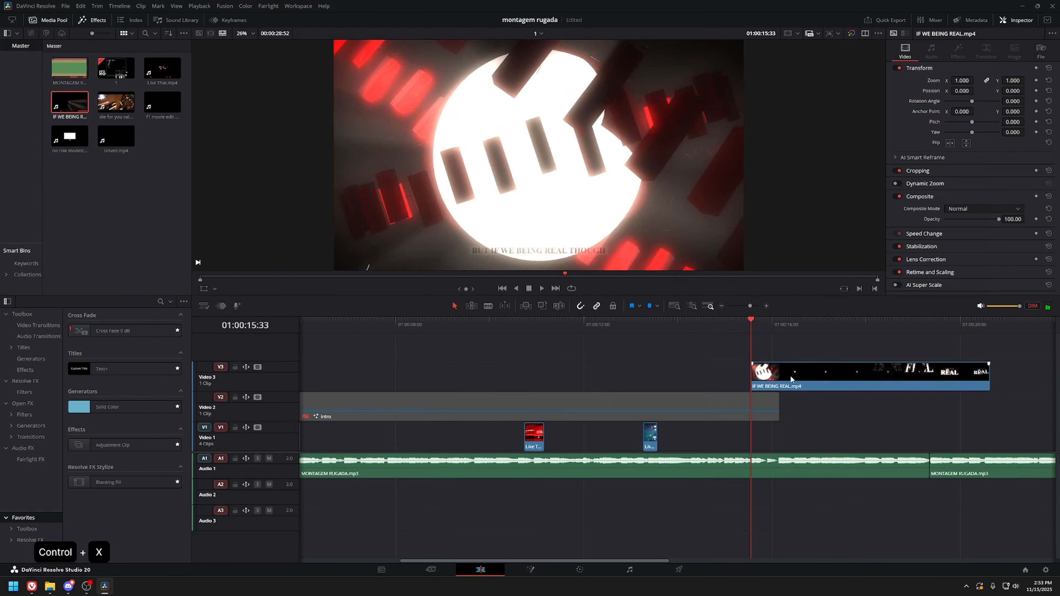
key("space")
left_click_drag(527, 374, 336, 375)
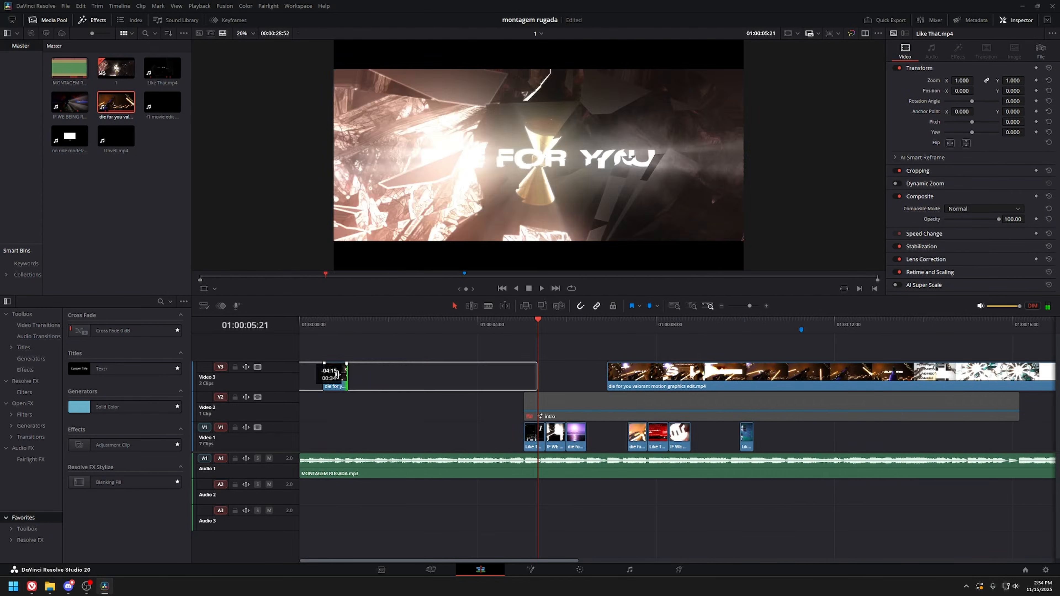
Fill the remaining intro gaps on Video 1 with beat-length segments from Unveil.mp4 and the other past edits, removing leftover footage.
key("space")
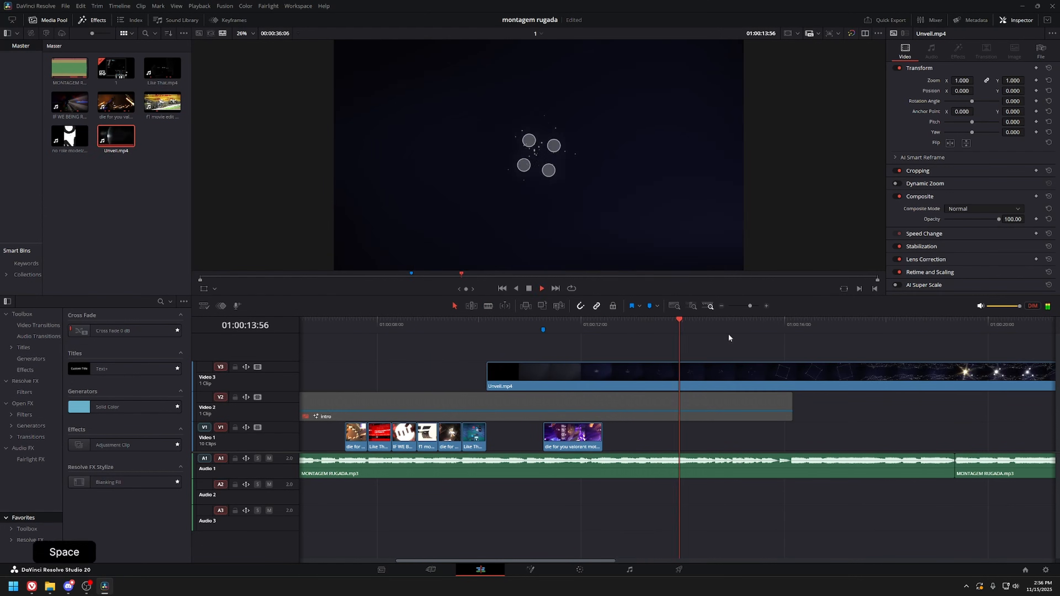
key("ctrl+x")
key("space")
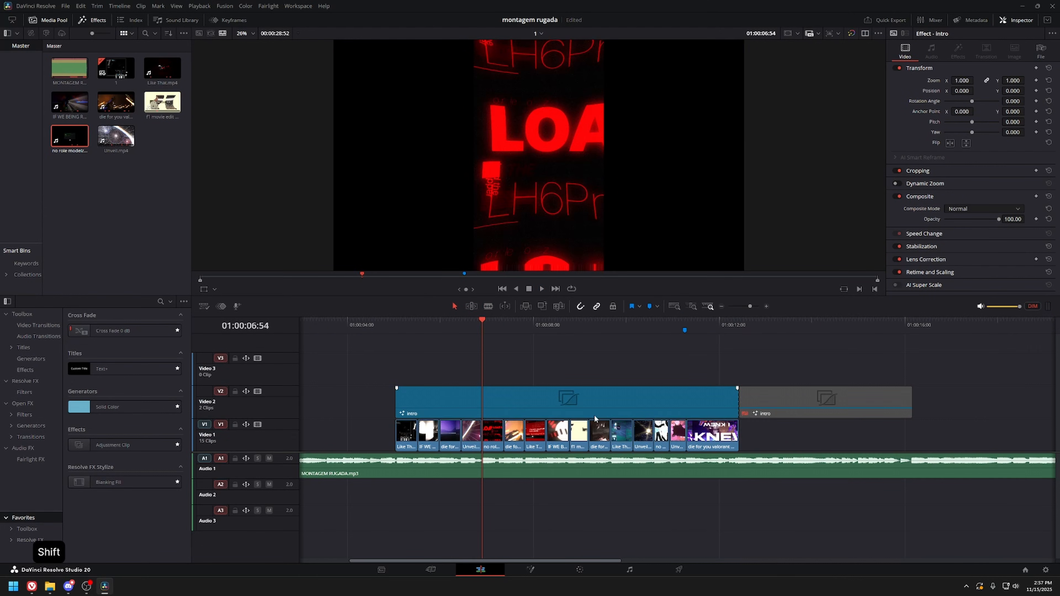
Play back the assembled intro cuts from about 01:00:05:23 to check them against the beat.
scroll(578, 430, "up", 3)
scroll(577, 430, "down", 3)
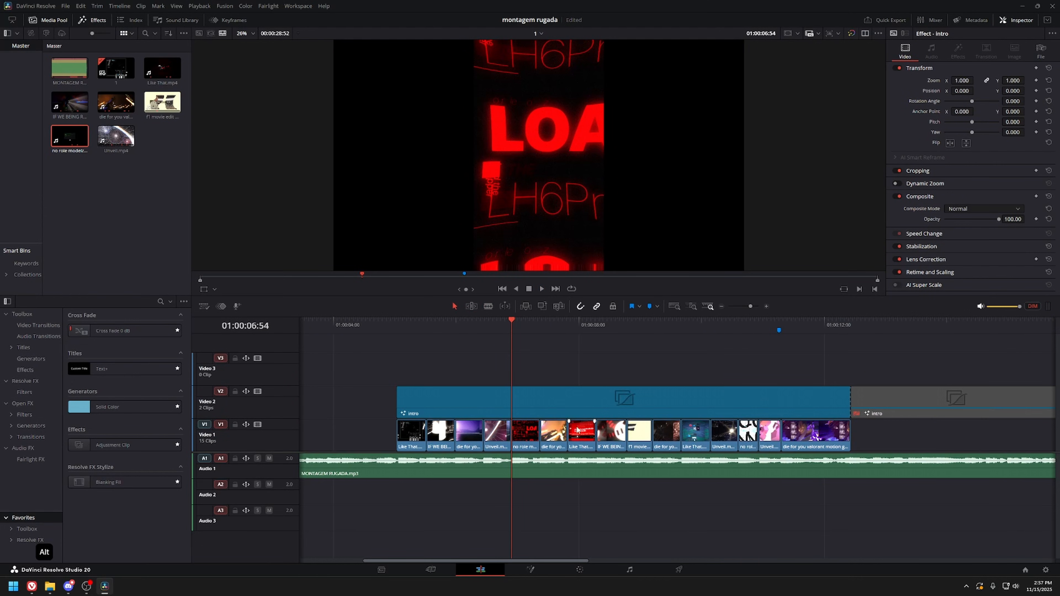
scroll(409, 383, "right", 3)
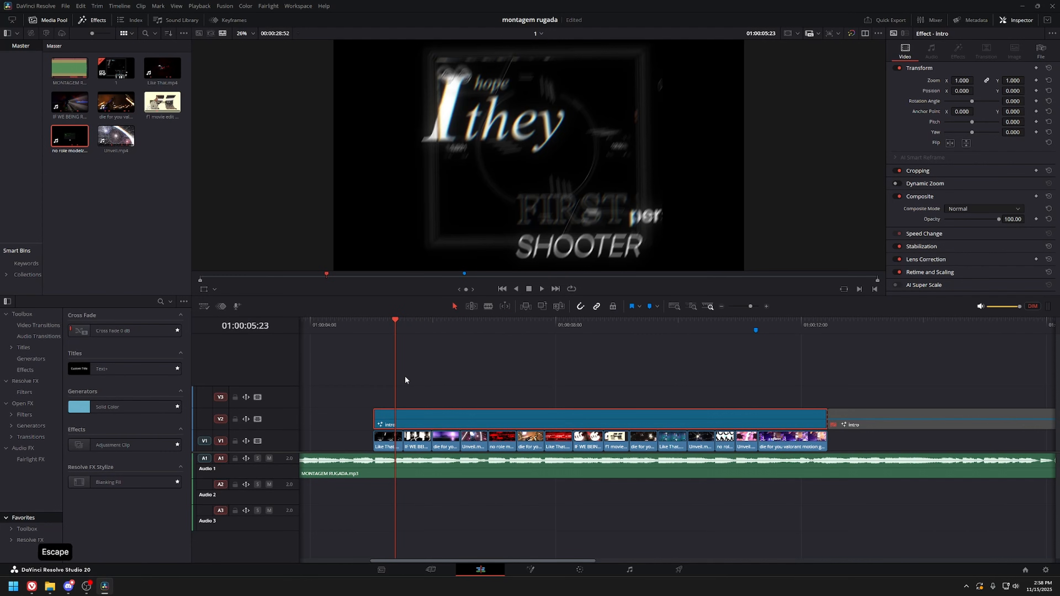
key("space")
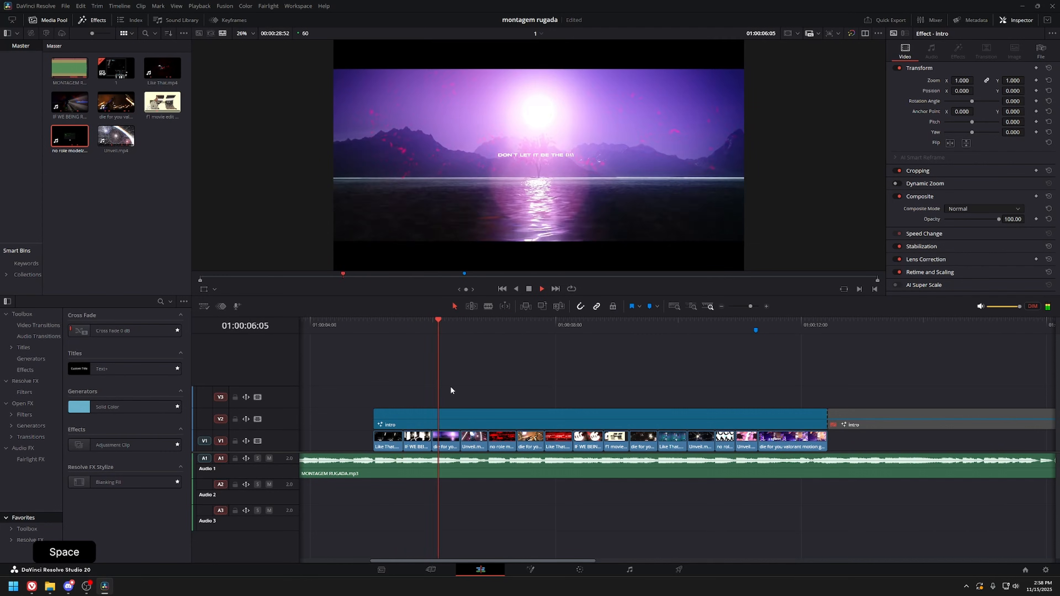
key("space")
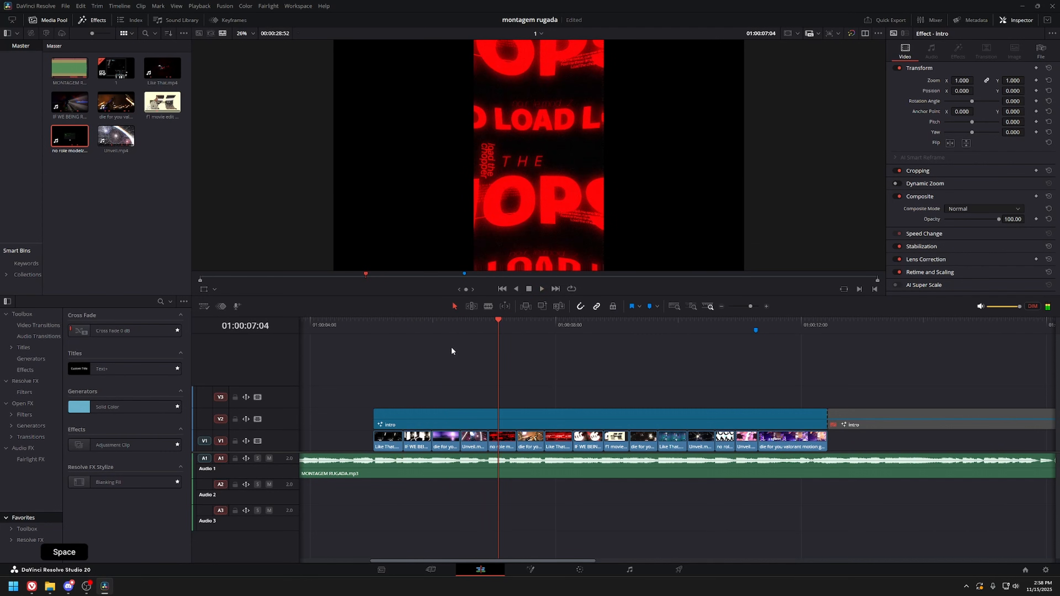
Apply Blanking Fill to the no role modelz clip, with Zoom Mode set to Zoom To Timeline and Crop Left/Right at 0.
left_click_drag(455, 324, 497, 321)
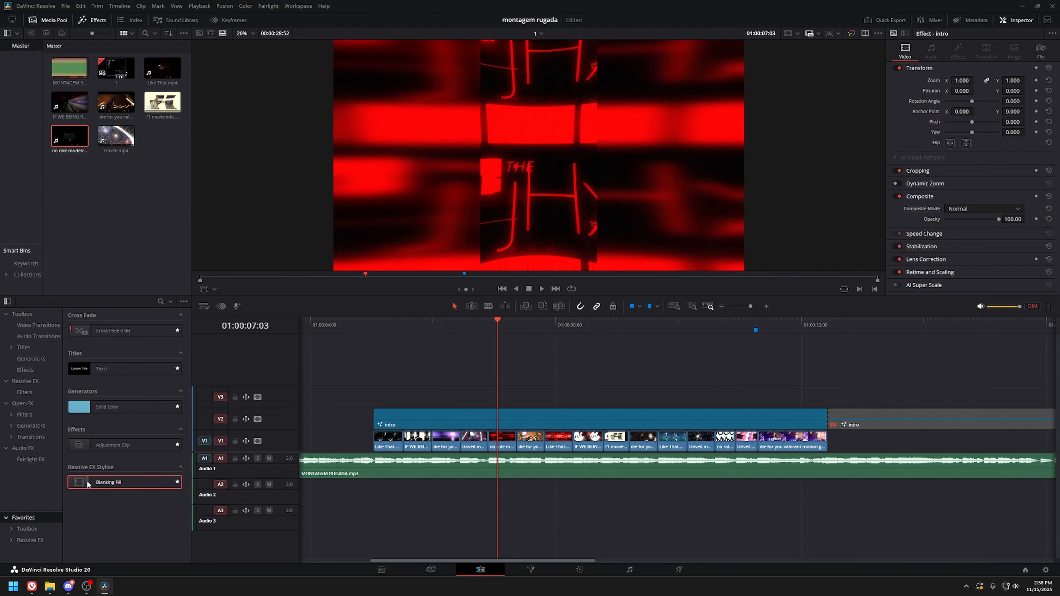
left_click_drag(96, 482, 501, 446)
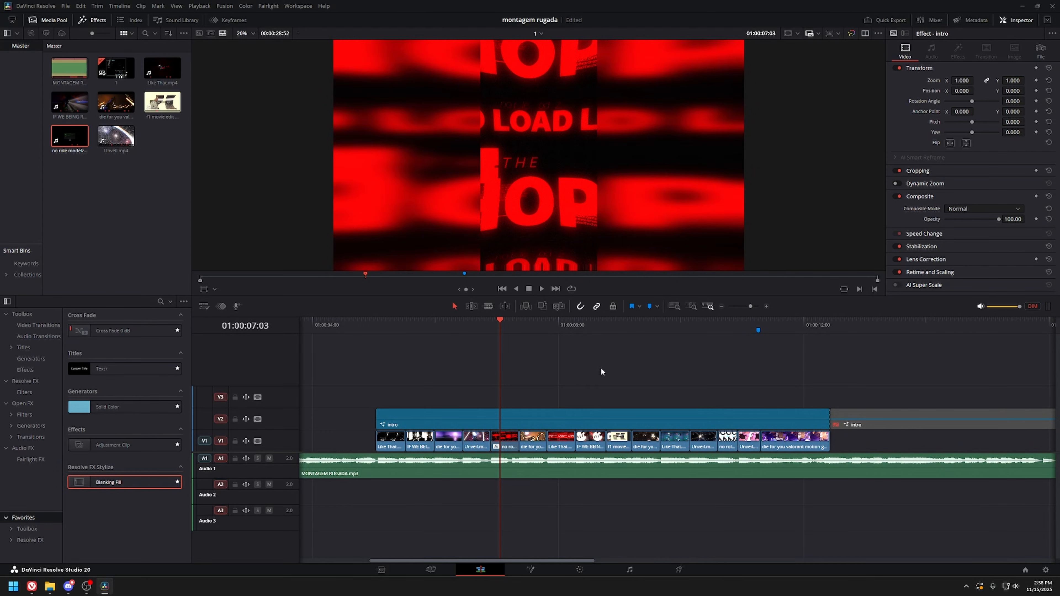
scroll(601, 371, "right", 2)
left_click(464, 448)
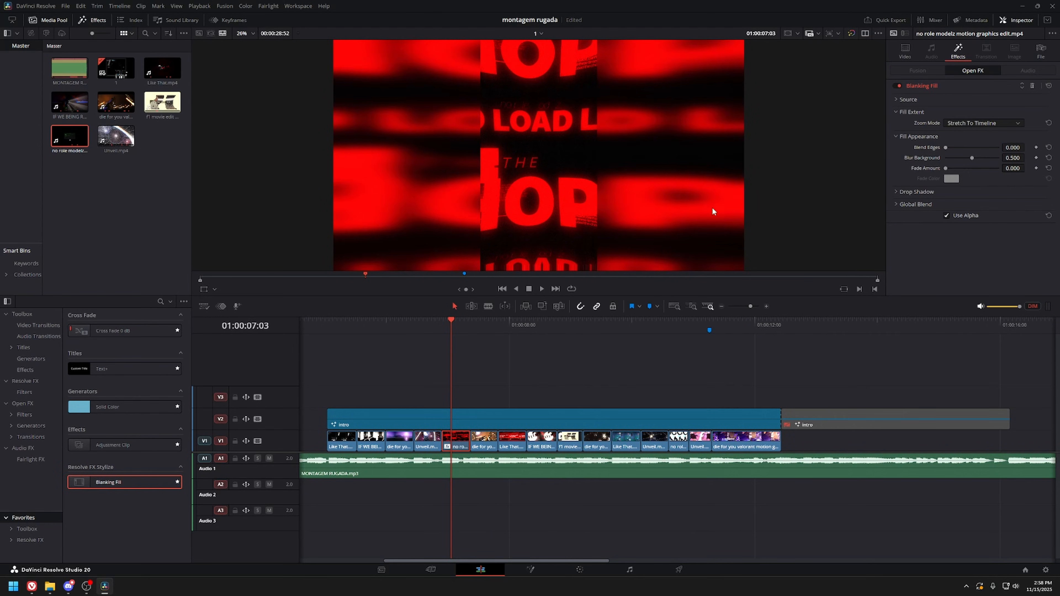
left_click(948, 127)
left_click(1016, 134)
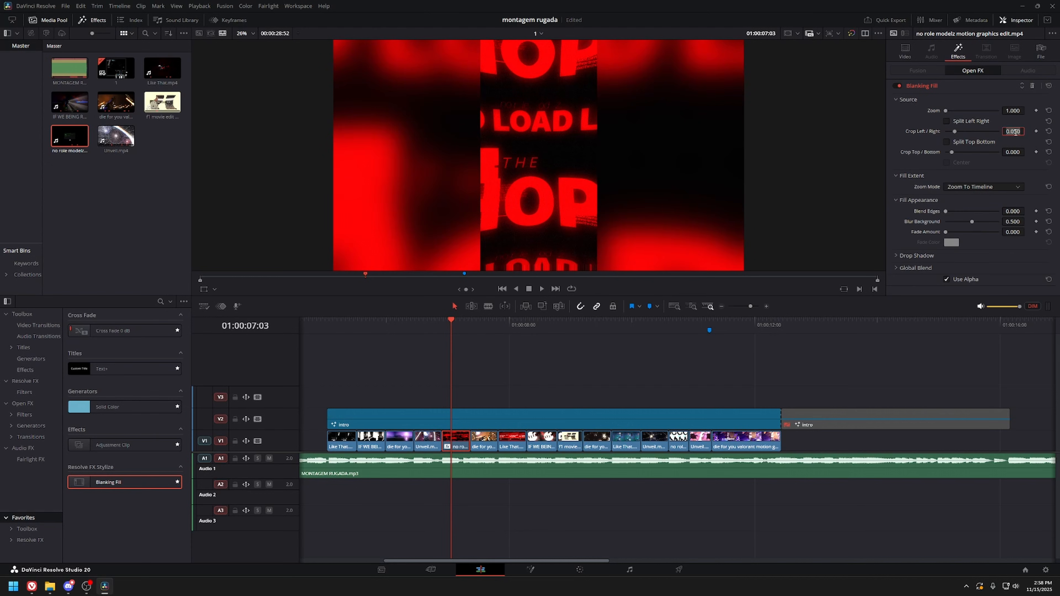
type("0")
key("Return")
Give the Blanking Fill a black Fade Color, a Fade Amount of about 0.54 and a Blur Background of 0, and preview it.
left_click_drag(946, 232, 960, 232)
left_click(952, 242)
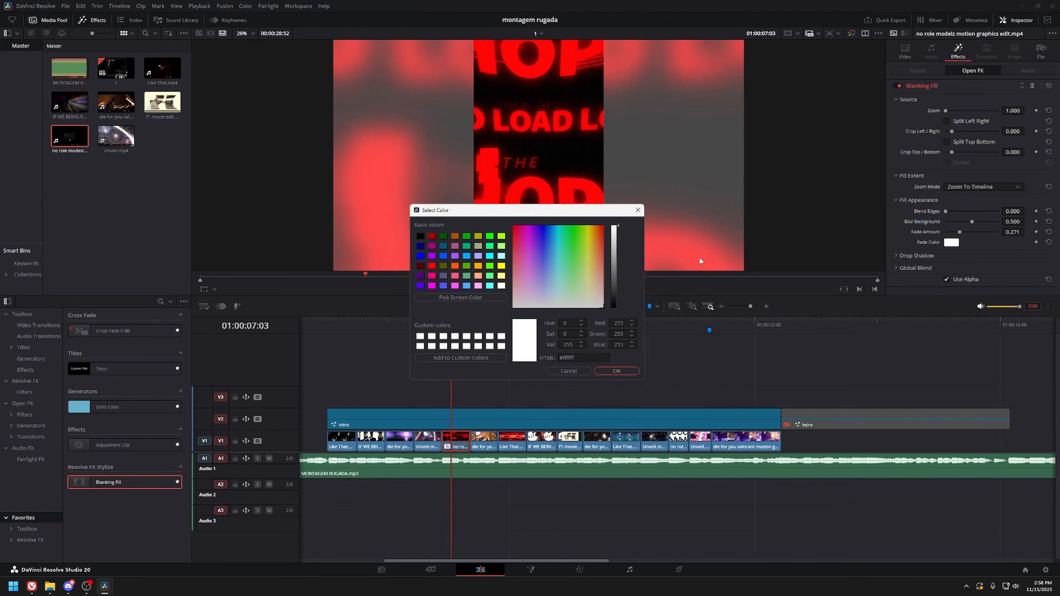
left_click_drag(613, 260, 612, 308)
left_click(618, 371)
left_click_drag(960, 231, 974, 232)
left_click_drag(972, 221, 945, 222)
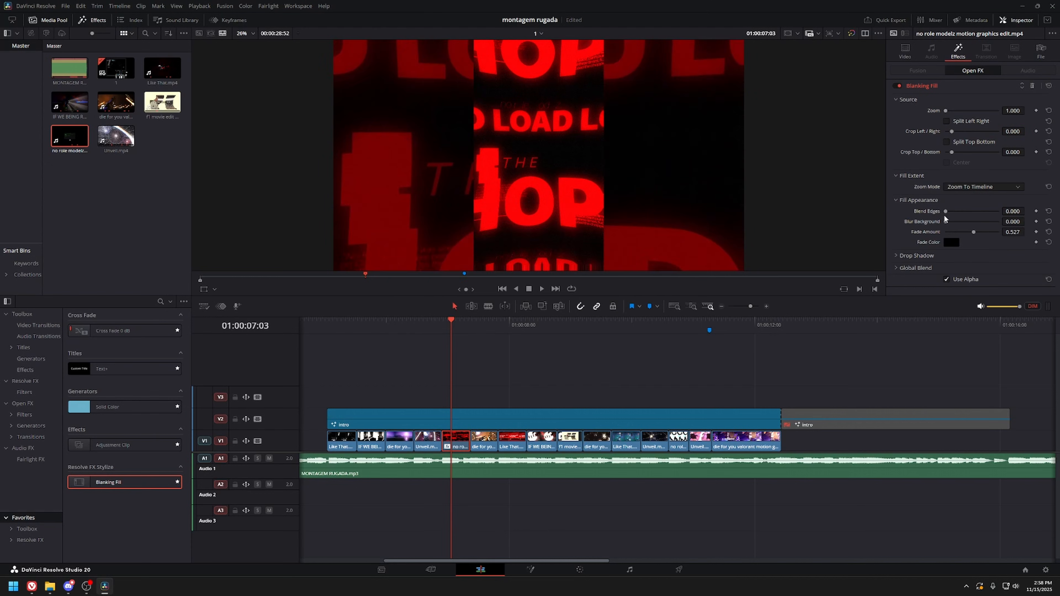
left_click(433, 325)
key("space")
key("space")
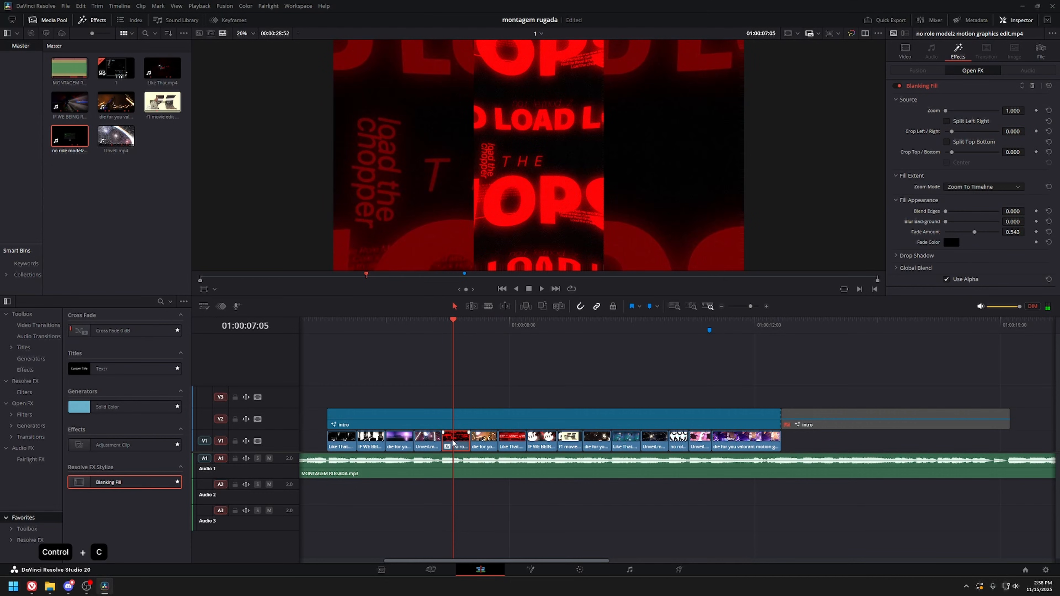
Copy the Blanking Fill from the no role modelz clip to the neighbouring die for you clip, pasting only the Plugins attribute.
left_click(482, 412)
key("ctrl+c")
left_click(485, 441)
key("alt+v")
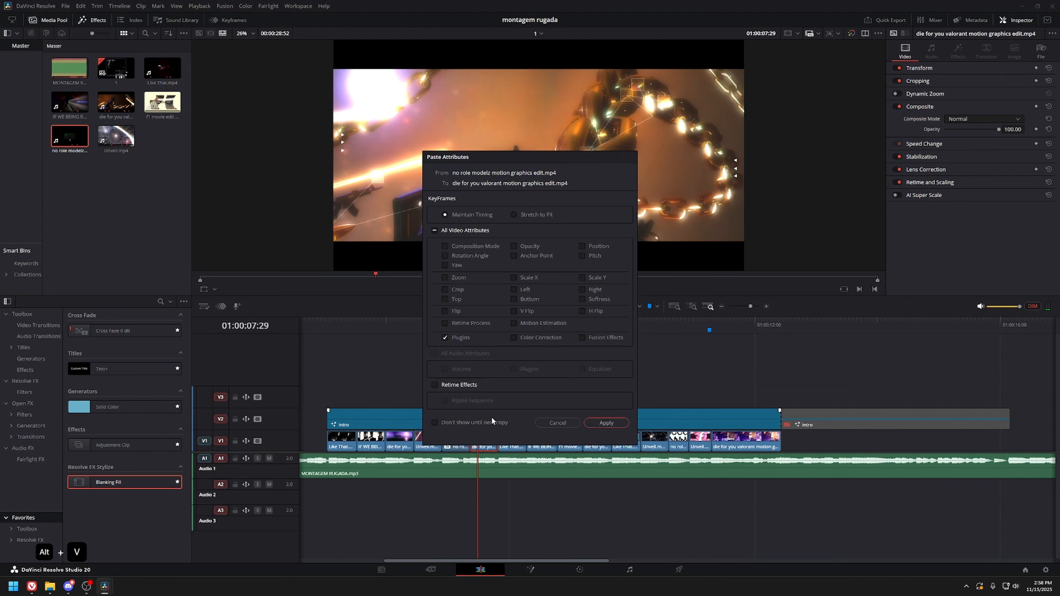
left_click(606, 422)
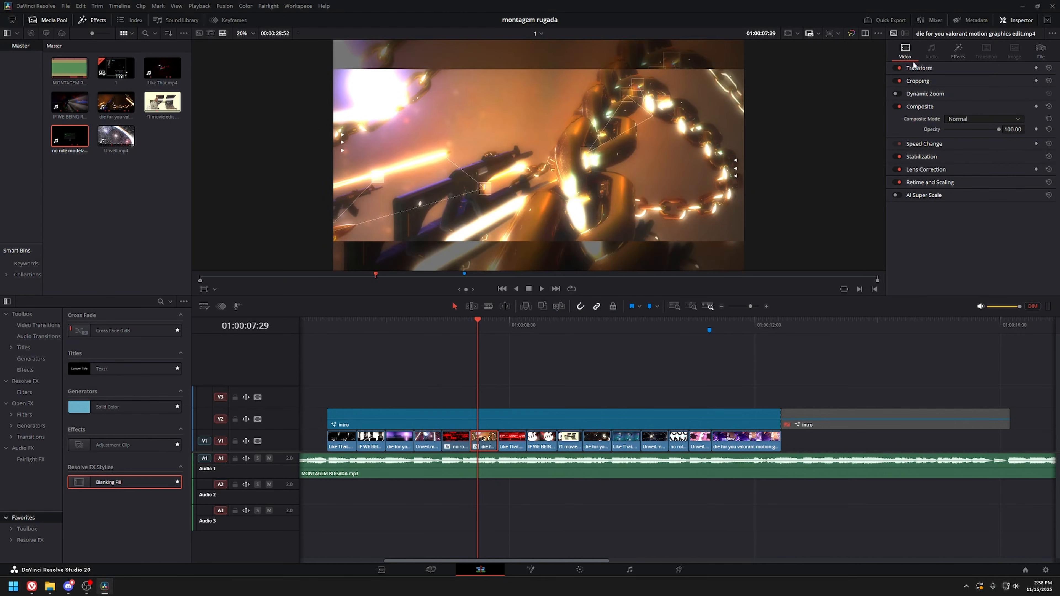
Paste the Plugins attribute onto the die for you clip at 01:00:09:19 and the Like That.mp4 clip right after it.
left_click(590, 324)
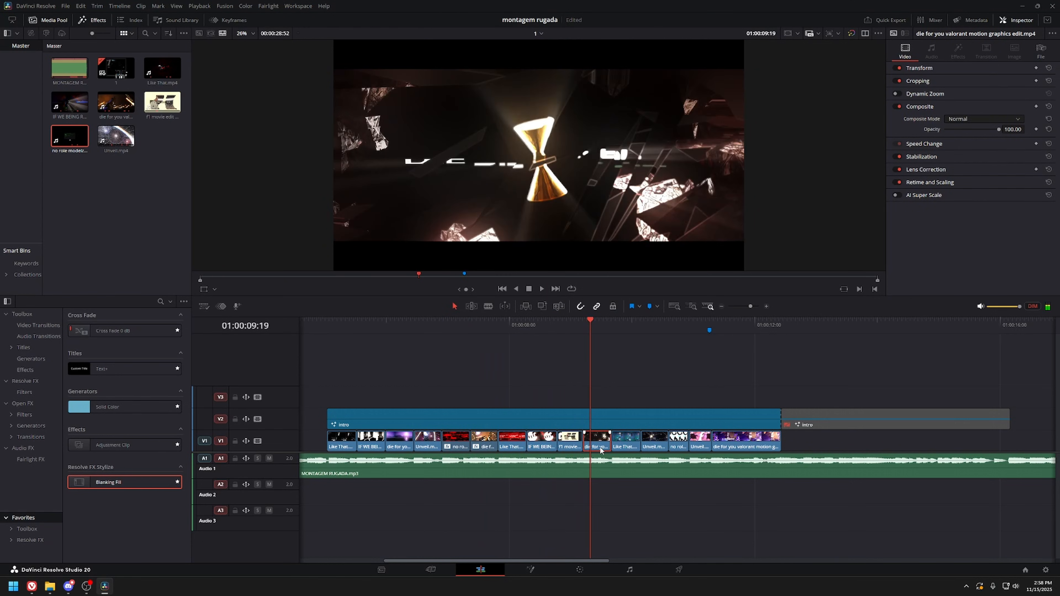
key("alt+v")
left_click(606, 423)
left_click(589, 441)
key("alt+v")
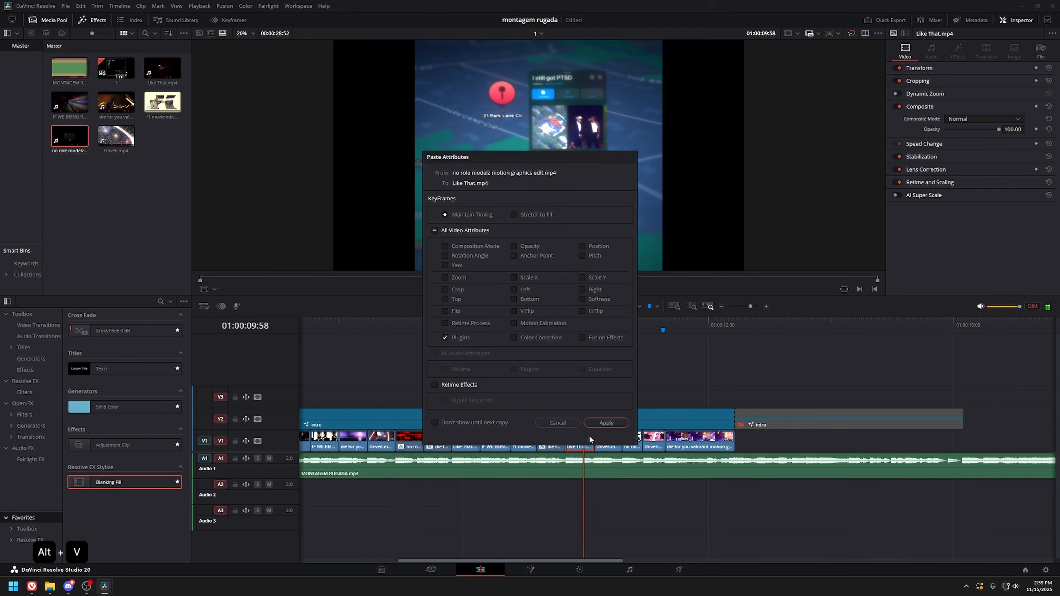
left_click(598, 422)
Open the intro adjustment clip in Fusion and disconnect MediaIn1 from MediaOut1.
key("shift+5")
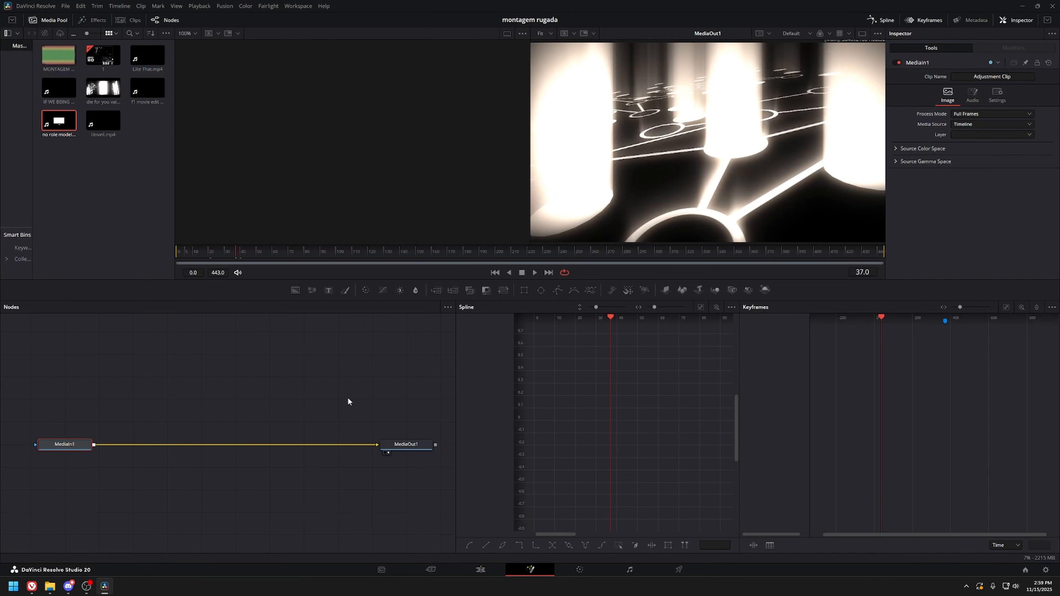
scroll(247, 409, "down", 2)
left_click_drag(251, 410, 233, 388)
left_click_drag(148, 437, 124, 437)
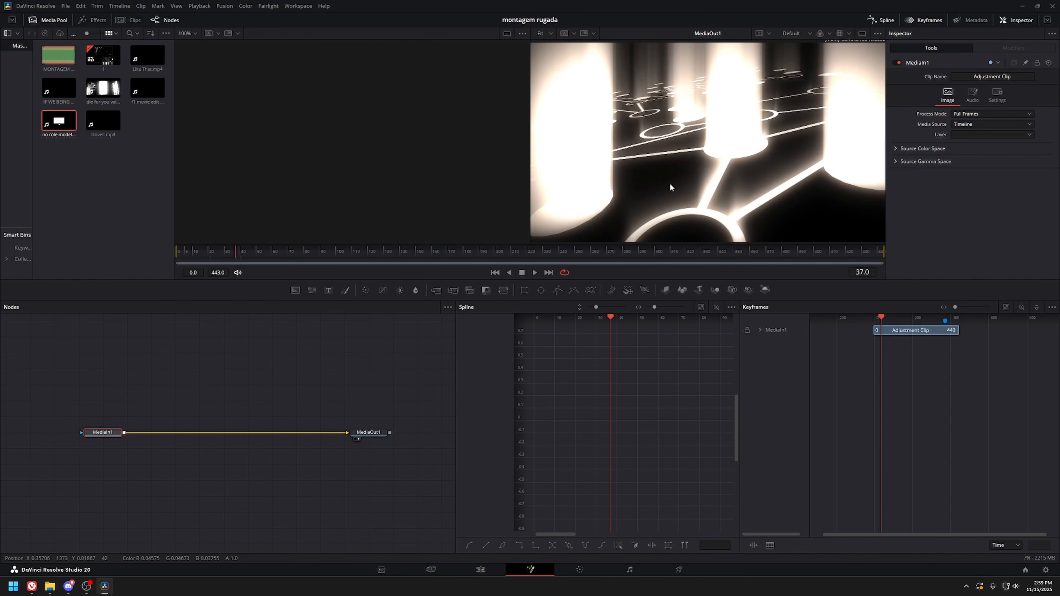
key("shift+space")
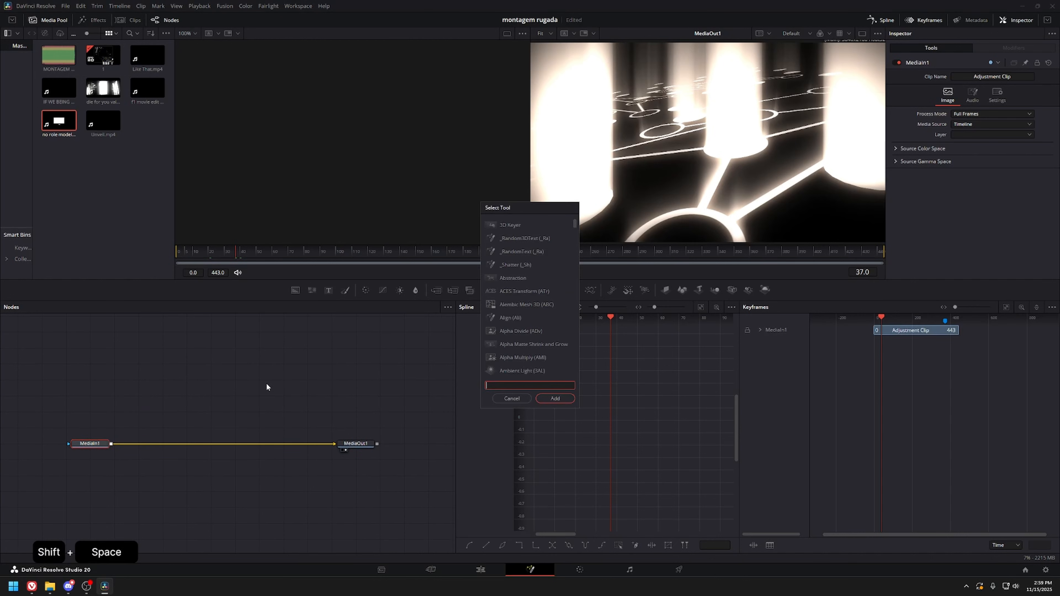
key("Escape")
left_click_drag(287, 422, 306, 388)
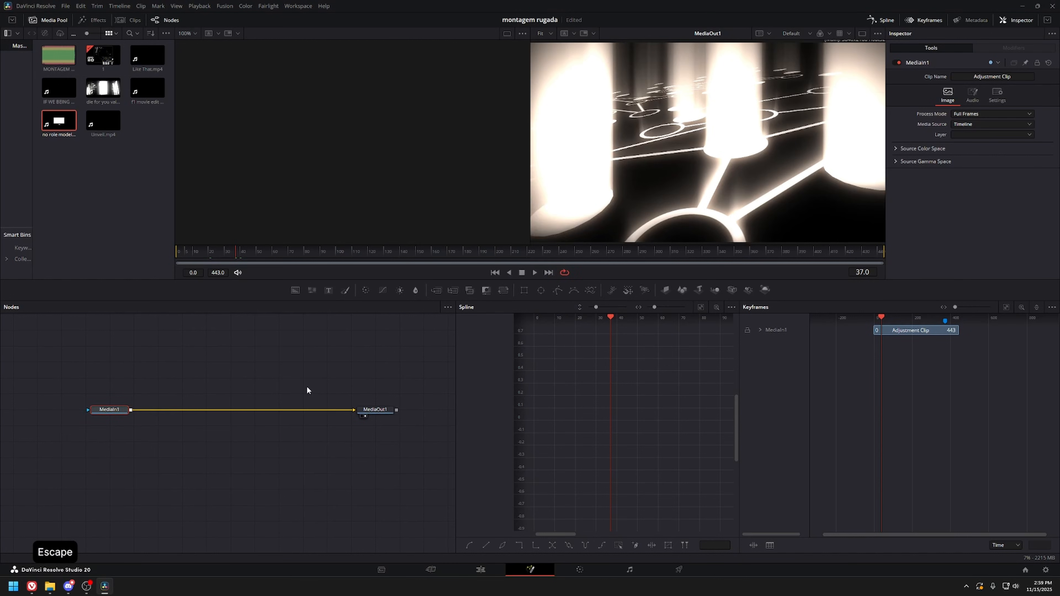
left_click(300, 410)
left_click_drag(225, 399, 245, 365)
left_click(258, 403)
left_click_drag(328, 386, 297, 383)
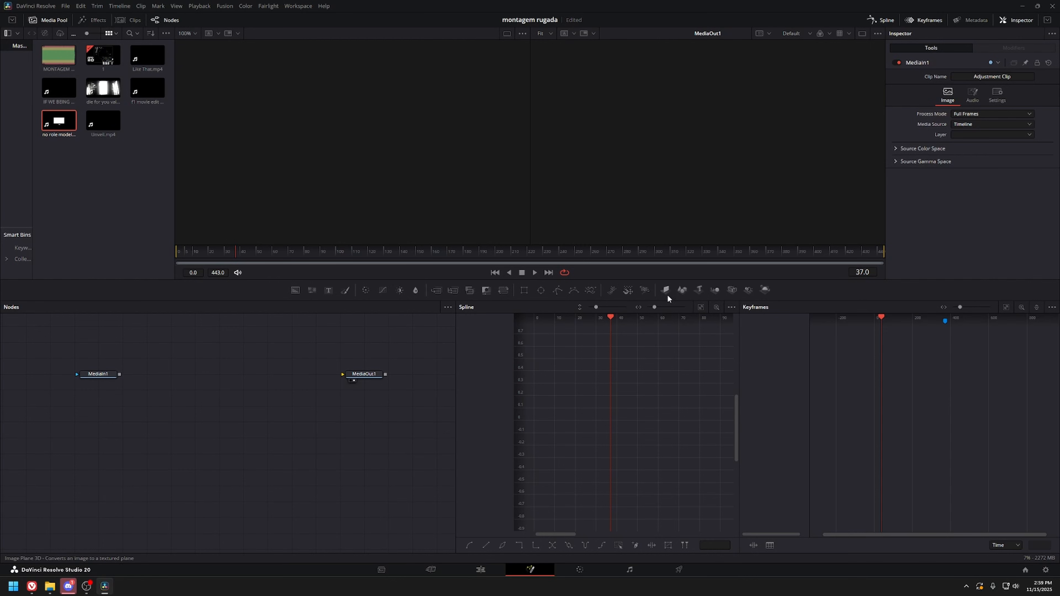
Build a Merge3D with a Camera3D and a Renderer3D, and merge the render over MediaIn1 into MediaOut1.
left_click(716, 291)
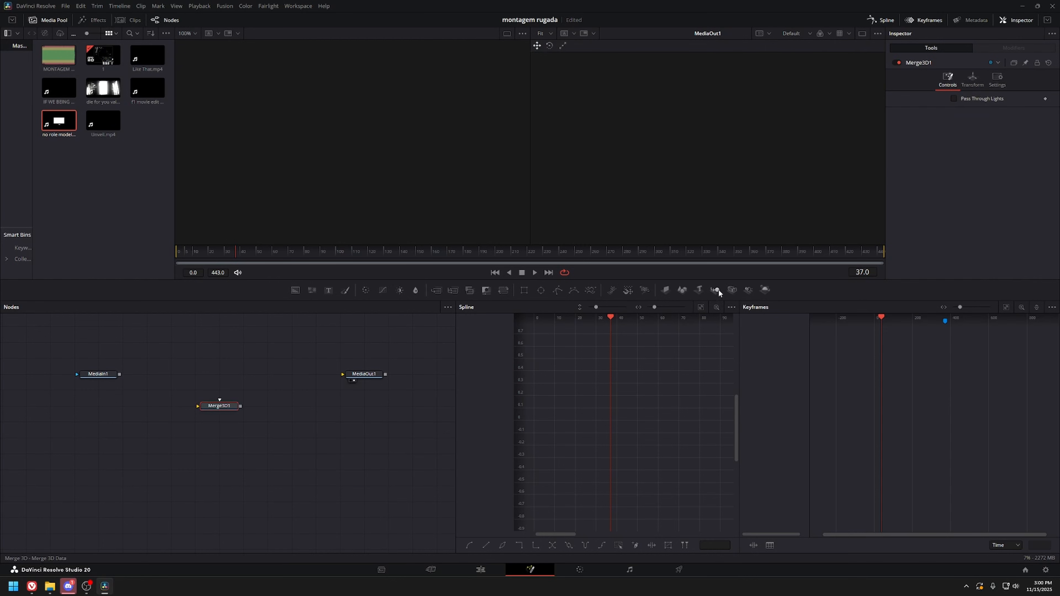
left_click(732, 290)
left_click(765, 290)
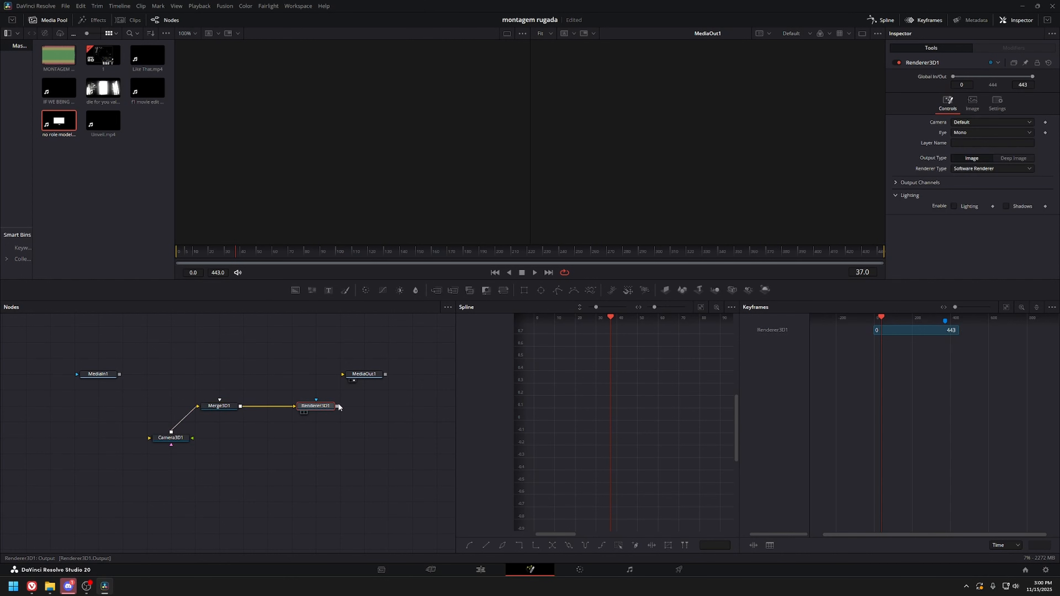
left_click(437, 290)
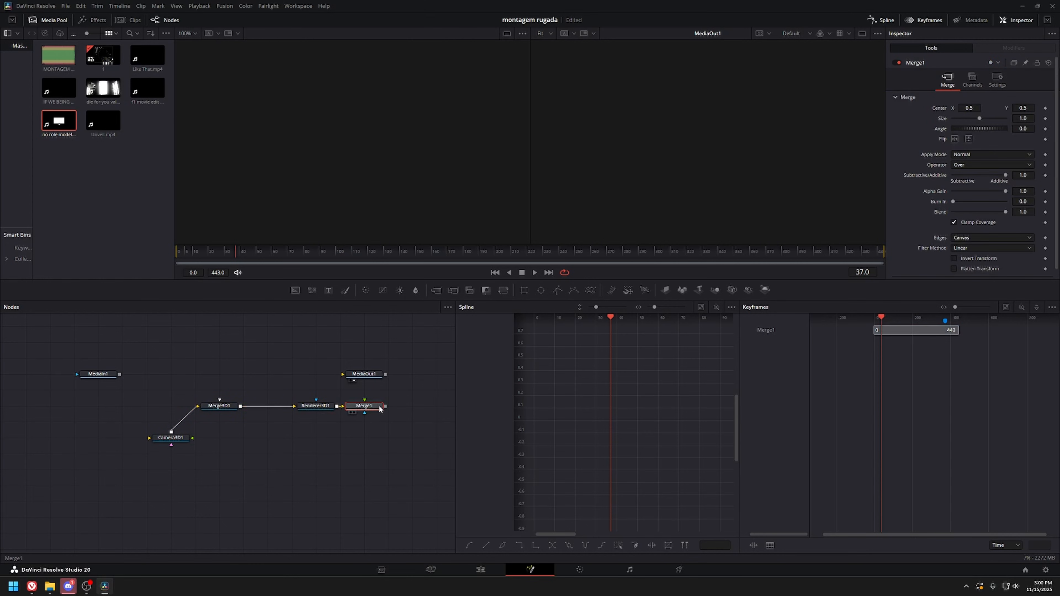
left_click_drag(119, 374, 307, 374)
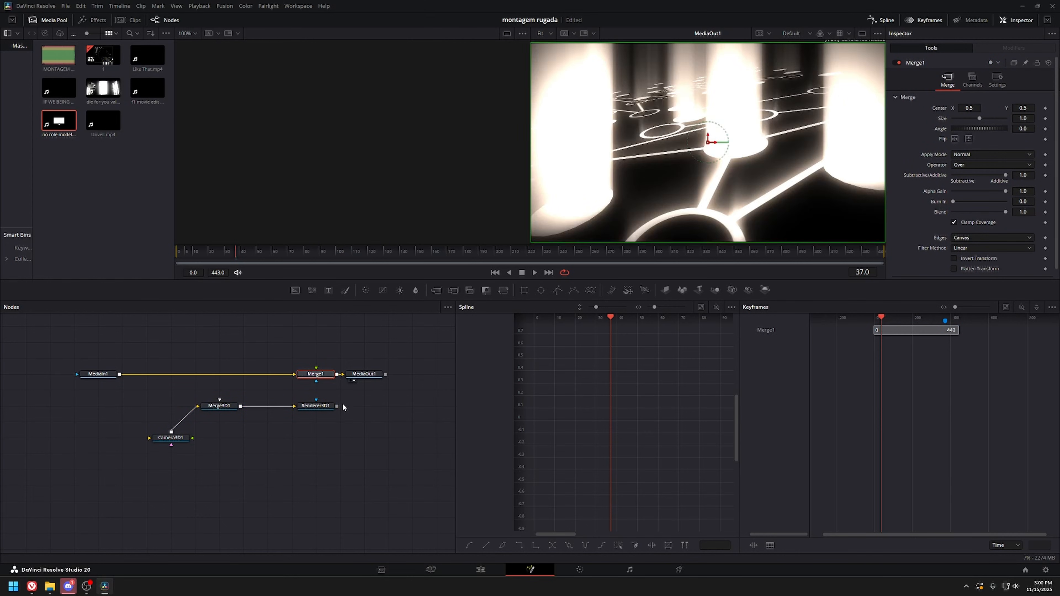
left_click_drag(337, 406, 327, 377)
Examine the Merge3D1 scene with its camera from several angles, and play the MediaIn1 footage in the viewer.
left_click(225, 408)
key("1")
left_click_drag(171, 444, 292, 439)
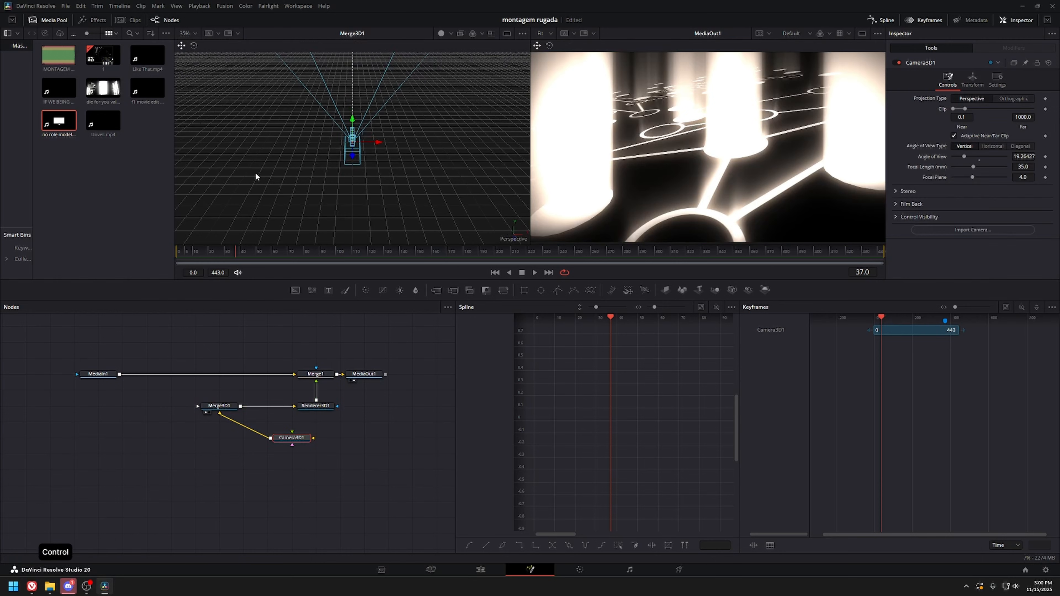
left_click_drag(255, 175, 444, 199)
scroll(443, 199, "down", 5)
left_click_drag(372, 151, 514, 192)
left_click_drag(507, 193, 389, 184)
left_click_drag(209, 377, 213, 383)
mouse_move(103, 382)
left_mouse_down()
mouse_move(103, 414)
mouse_move(104, 382)
left_mouse_up()
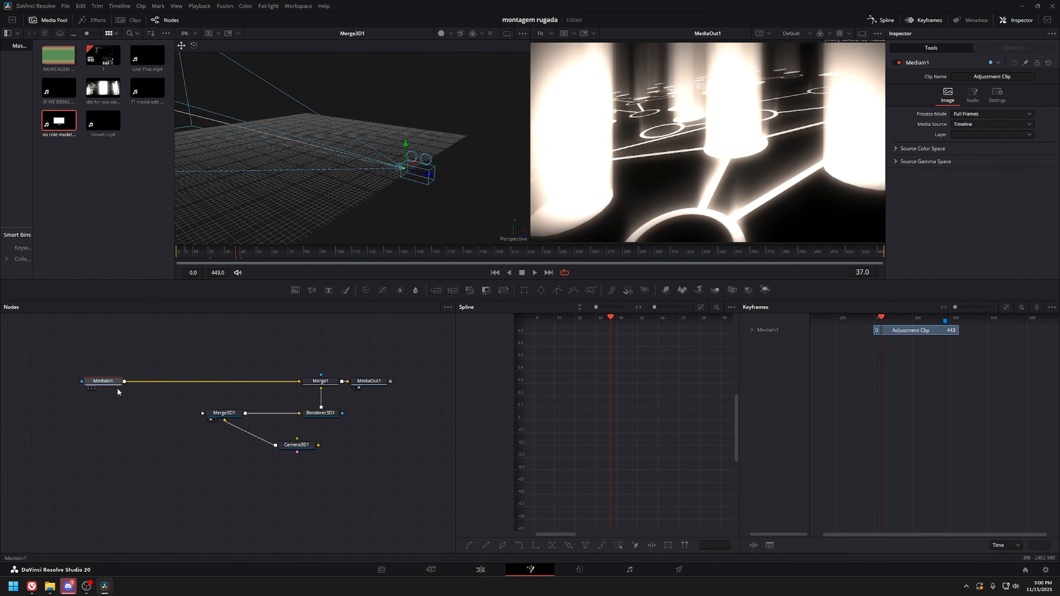
key("1")
key("space")
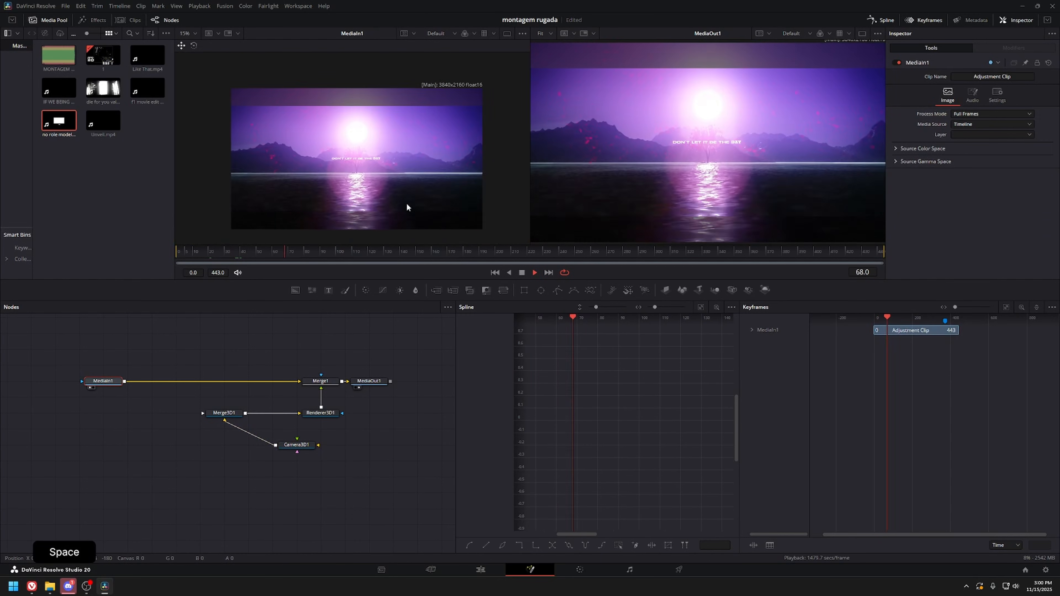
Route MediaIn1 through an ImagePlane3D into Merge3D1 instead of Merge1, and check the plane in the 3D view.
left_click_drag(243, 367, 224, 413)
left_click(665, 290)
left_click_drag(149, 397, 148, 429)
key("1")
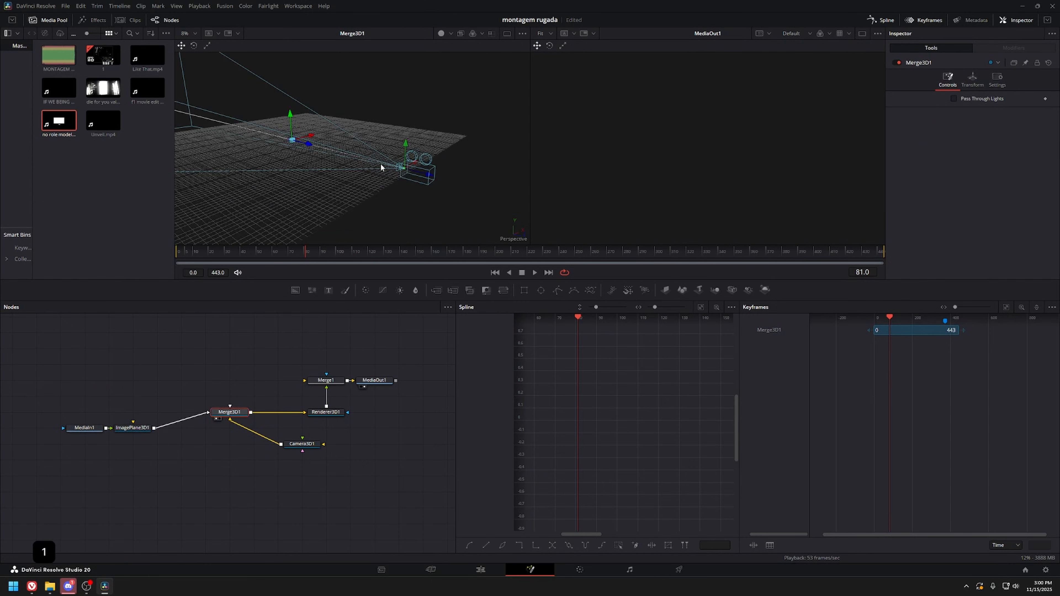
scroll(288, 141, "up", 4)
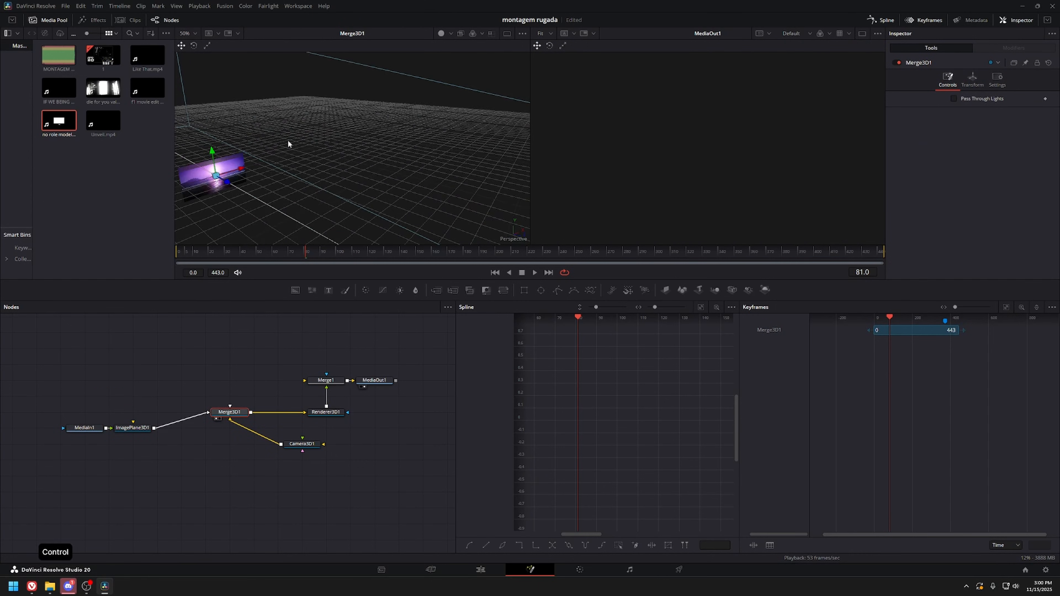
left_click_drag(288, 141, 409, 142)
left_click_drag(268, 167, 326, 147)
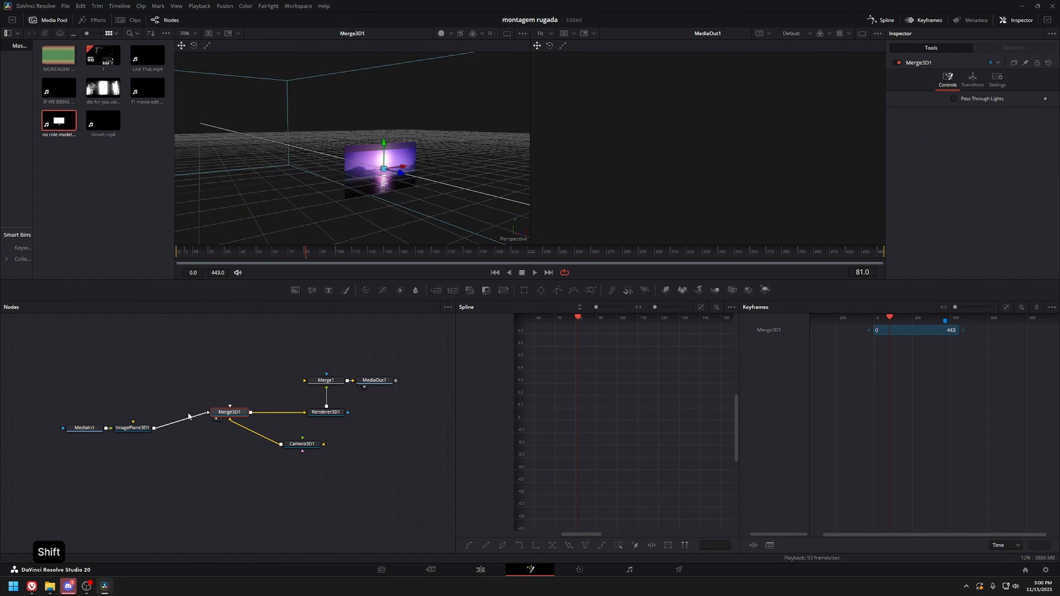
Add a solid black Background node and connect it as the background of Merge1.
left_click(133, 428)
key("1")
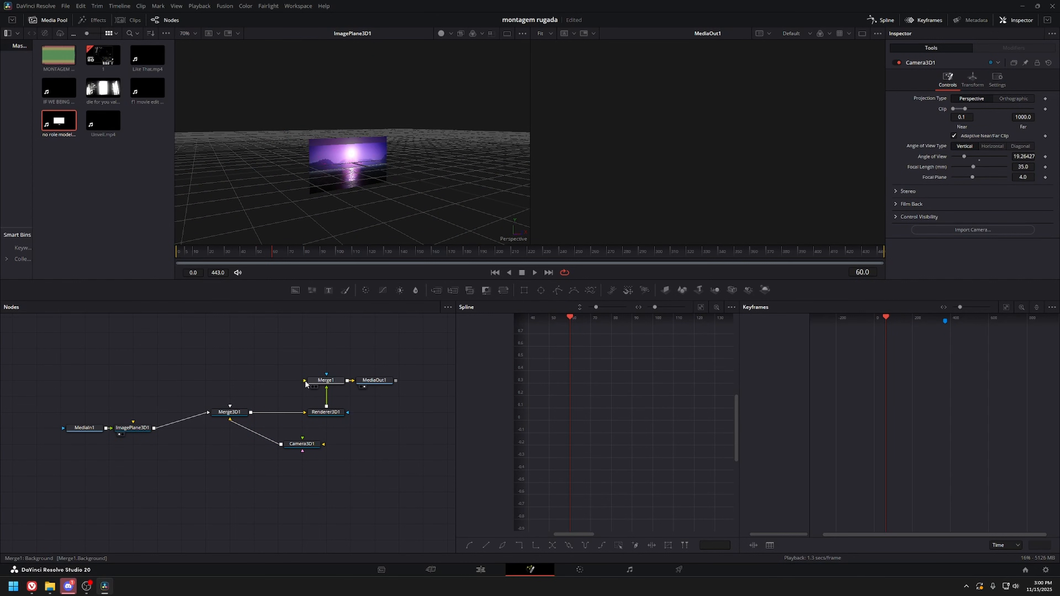
left_click(295, 290)
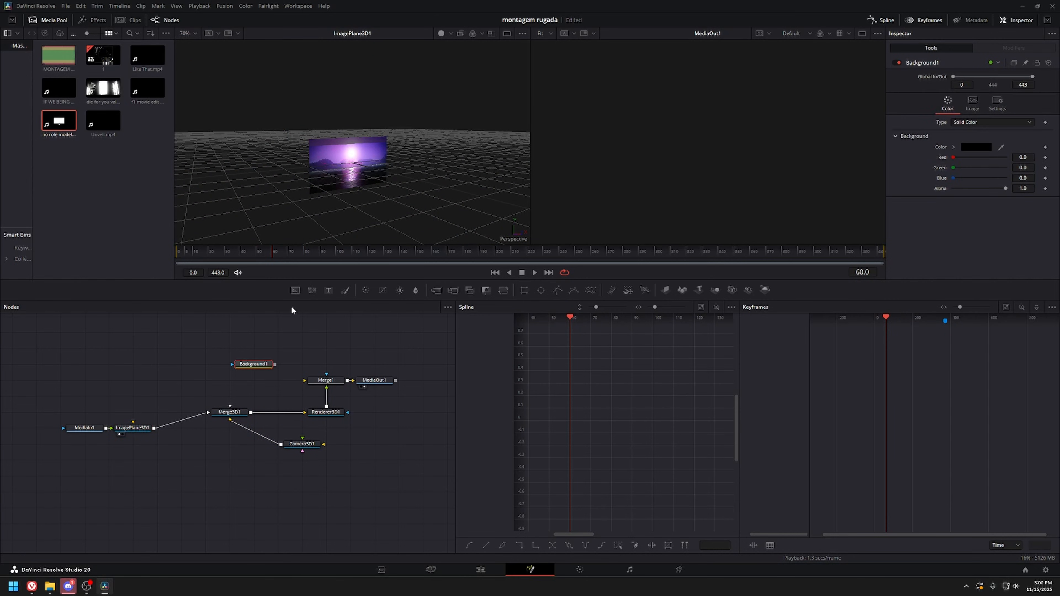
left_click_drag(247, 365, 164, 381)
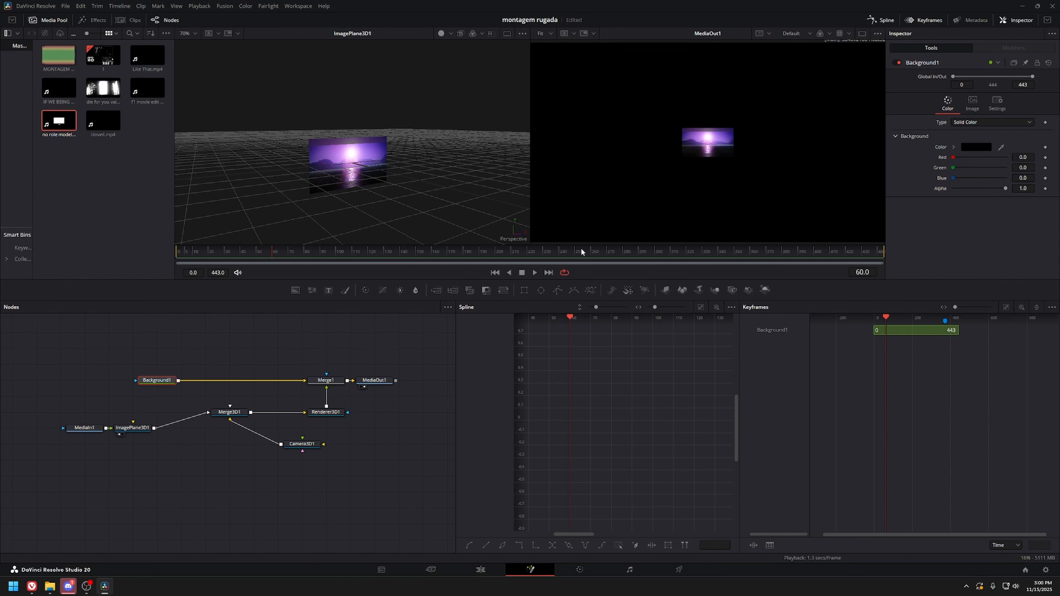
Scale up ImagePlane3D1 in its transform settings so the footage fills the camera frame.
left_click(301, 444)
key("space")
key("space")
scroll(340, 202, "down", 10)
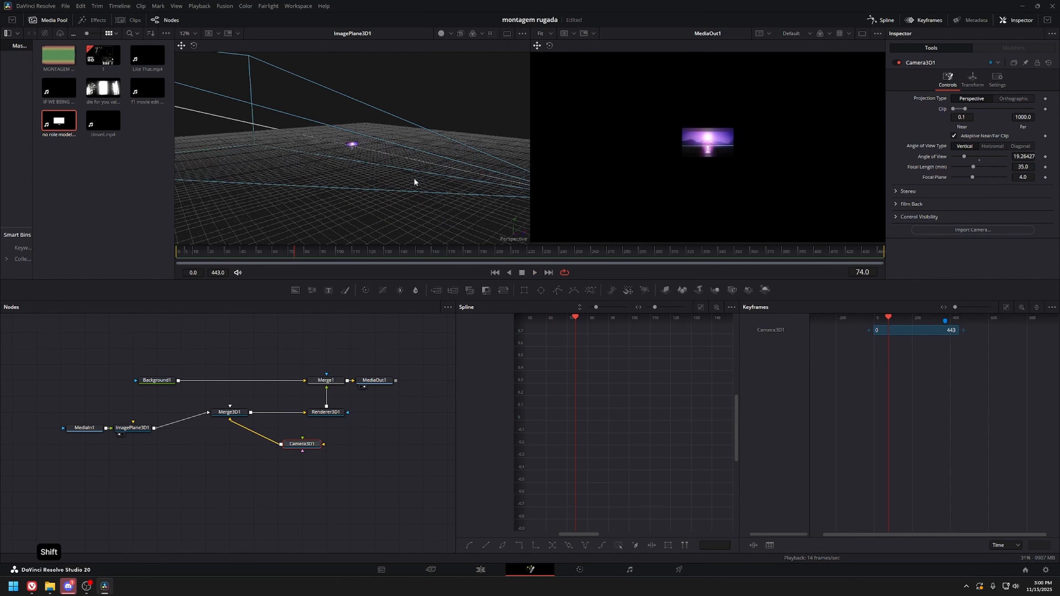
left_click_drag(414, 181, 307, 169)
left_click_drag(451, 182, 369, 168)
left_click(132, 427)
left_click(962, 78)
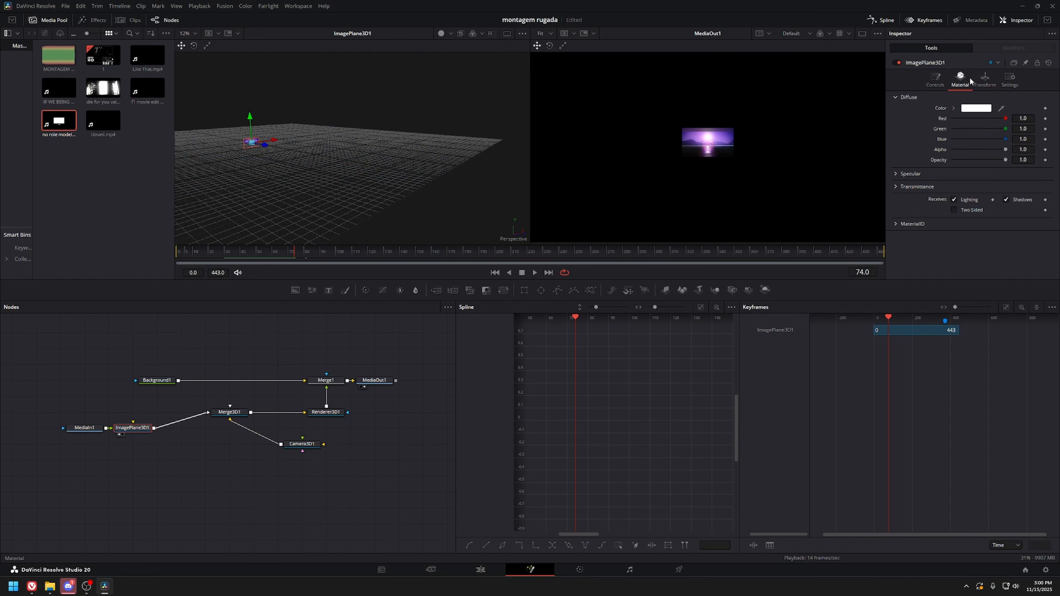
left_click(983, 79)
left_click_drag(963, 232, 1003, 226)
Play the intro on the edit timeline up to about 01:00:05:31 and change the Timeline Playback Resolution.
key("space")
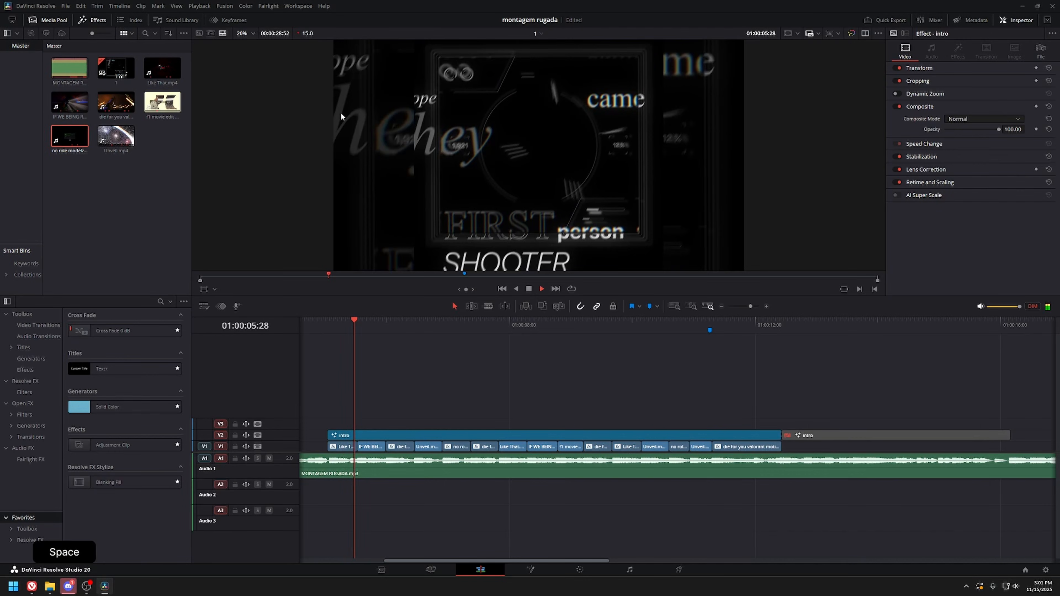
key("space")
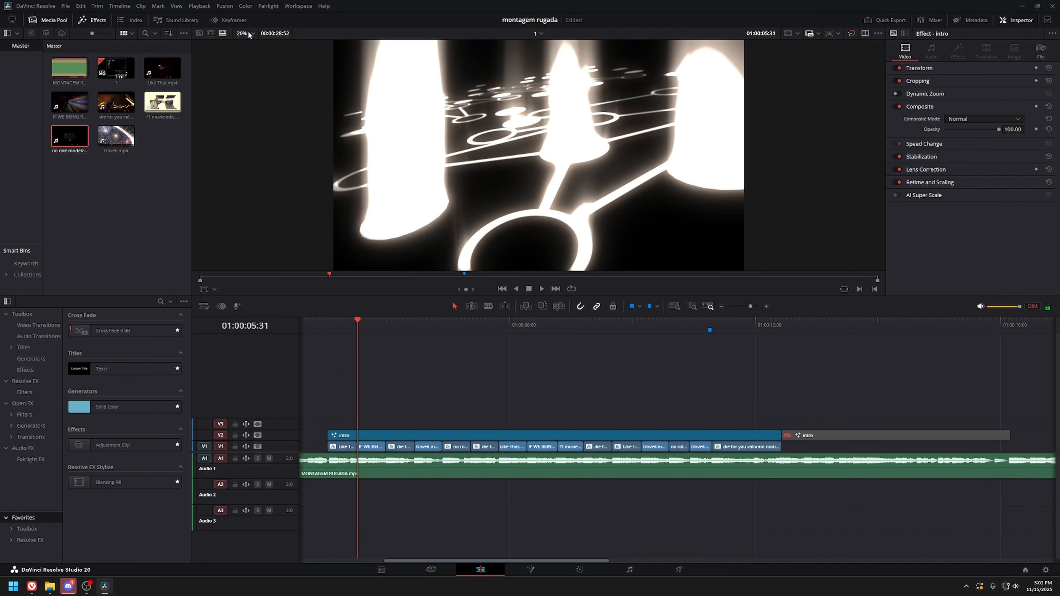
left_click(200, 6)
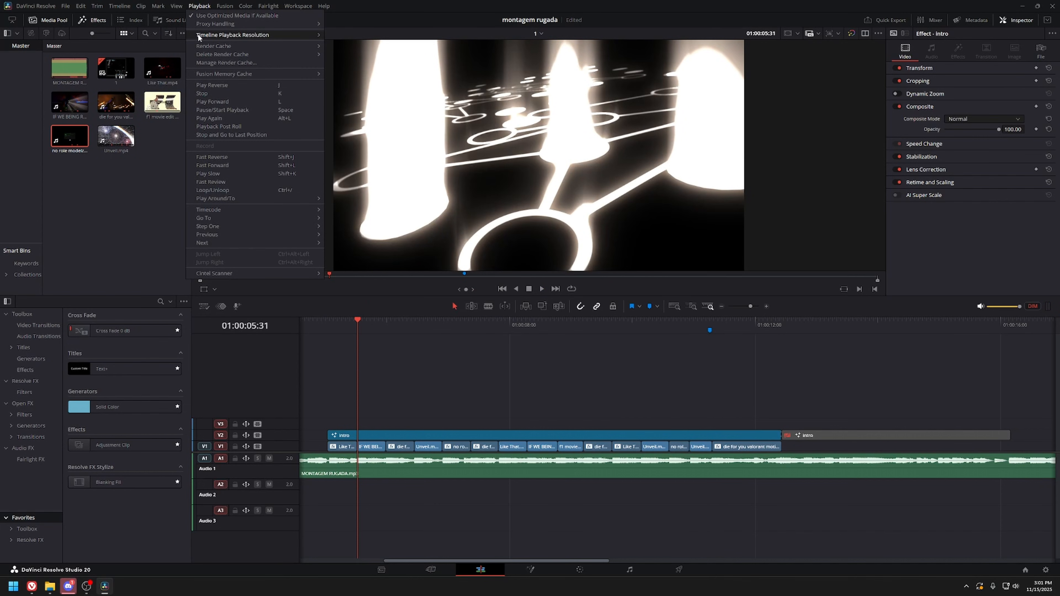
left_click(345, 51)
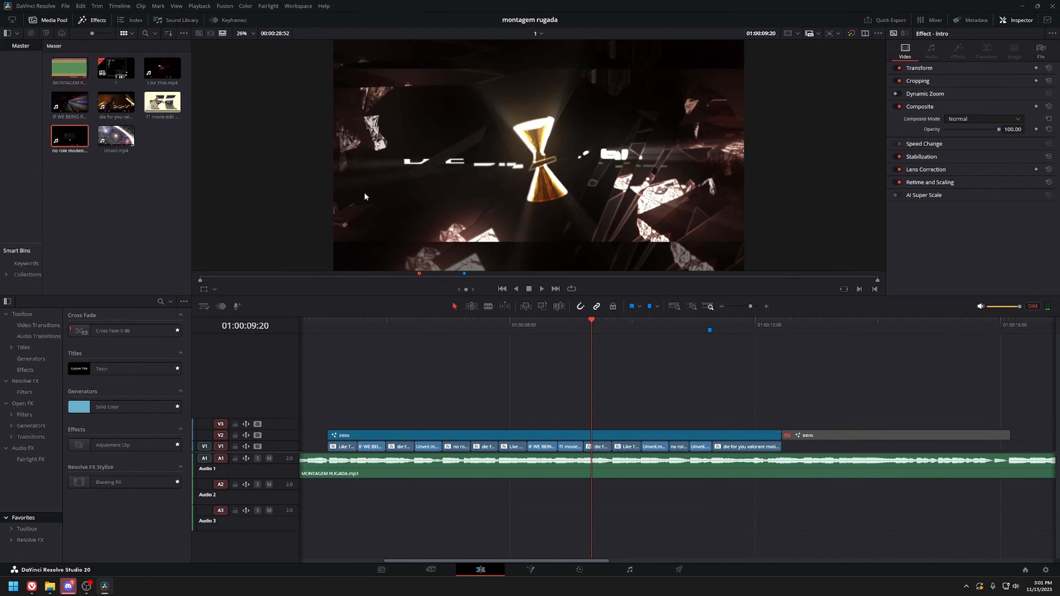
Check the timeline resolution and frame rate in the project settings, and leave them without changes.
key("shift+9")
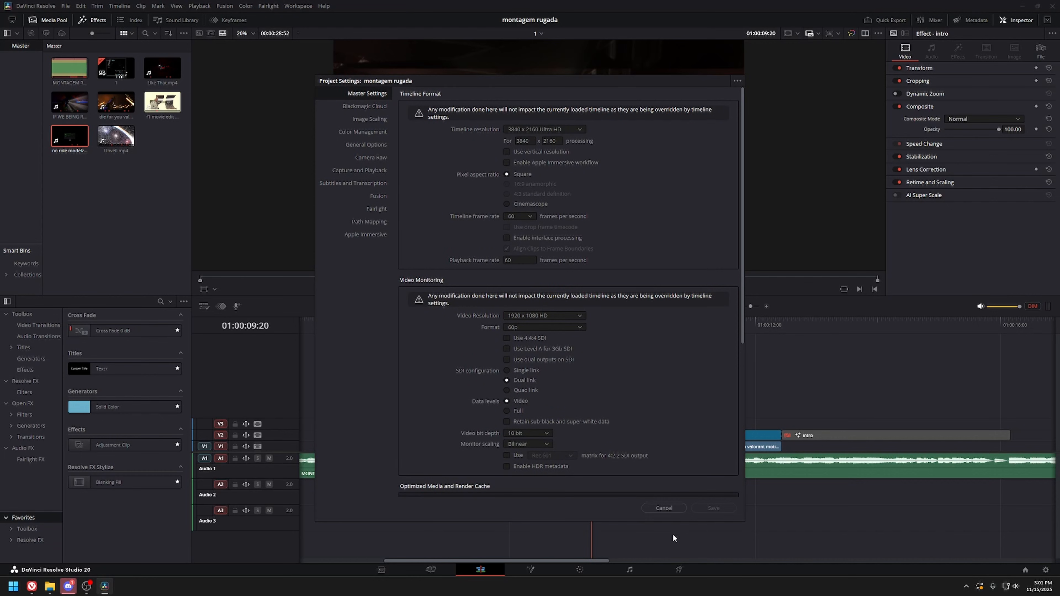
left_click(663, 507)
left_click(341, 330)
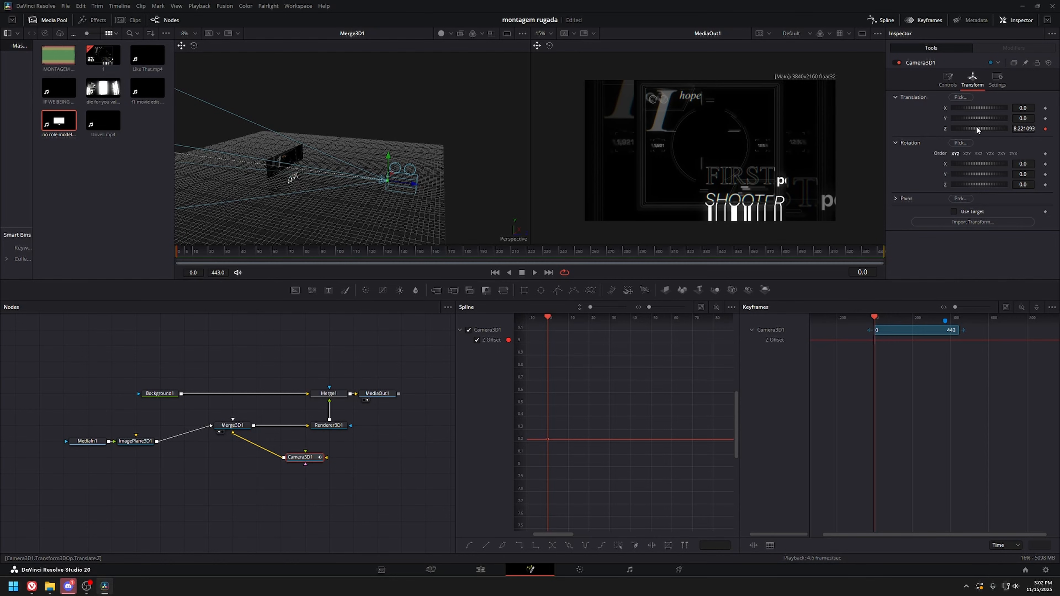
Keyframe Camera3D1's Z translation at 18.21982 on the beat-drop marker at frame 374, and fit the Z Offset curve in the spline editor.
left_click_drag(375, 188, 349, 171)
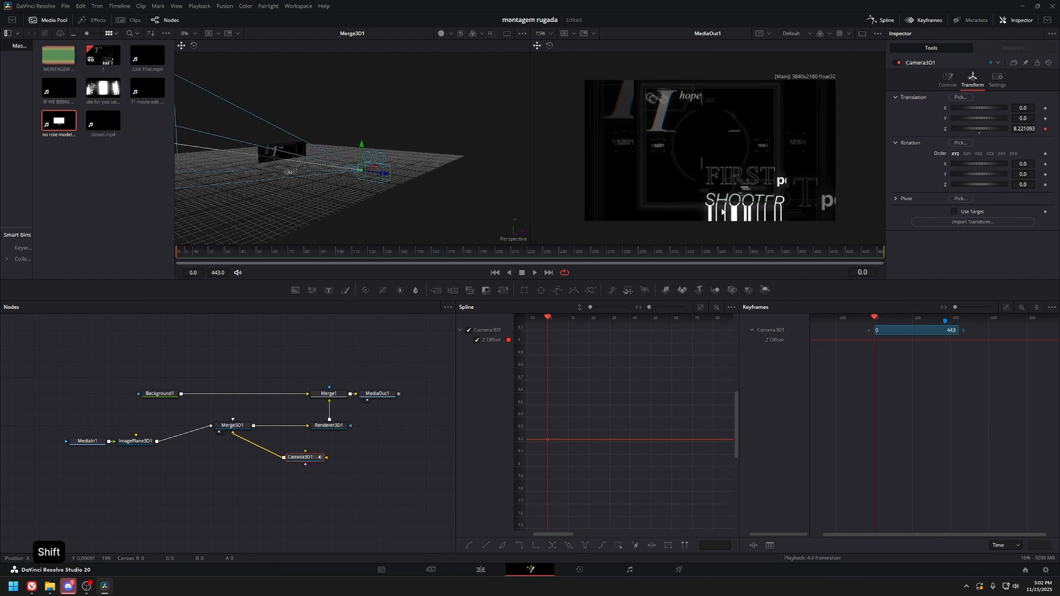
key("space")
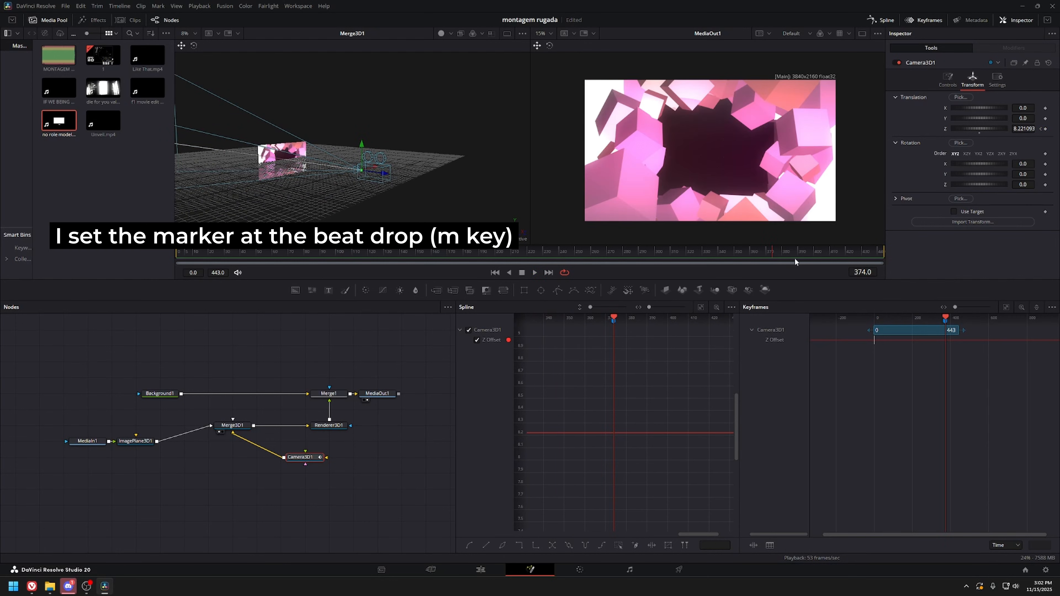
left_click_drag(384, 174, 424, 194)
scroll(406, 184, "down", 2)
left_click_drag(466, 178, 485, 183)
left_click_drag(466, 154, 466, 153)
key("ctrl+z")
left_click_drag(411, 184, 374, 190)
key("ctrl+f")
scroll(677, 390, "down", 3)
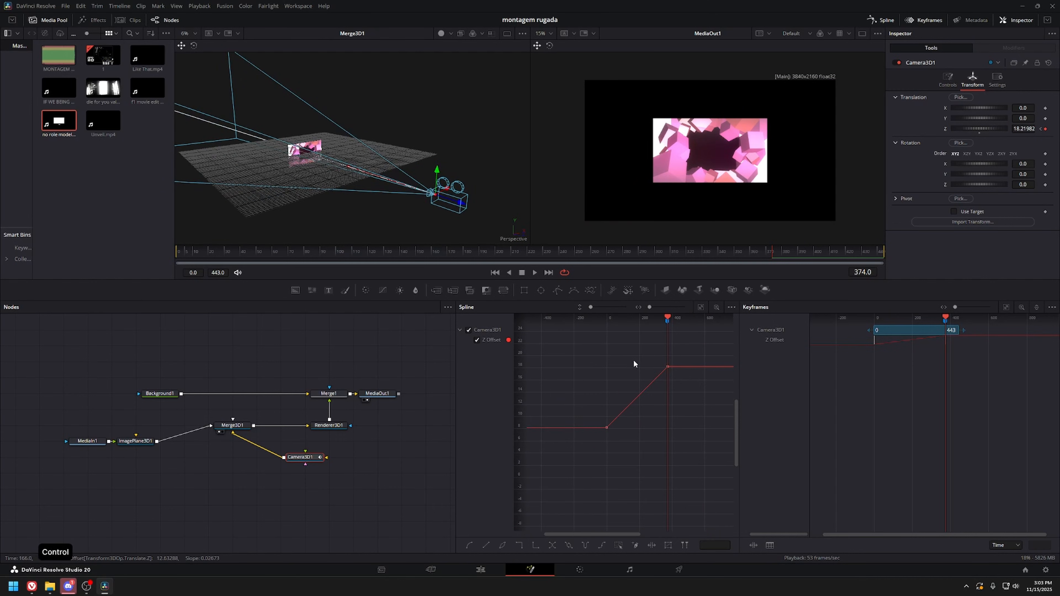
Play back the camera pull-out, smooth both Z Offset keyframes and show the ease controls for the curve.
scroll(633, 364, "up", 1)
key("space")
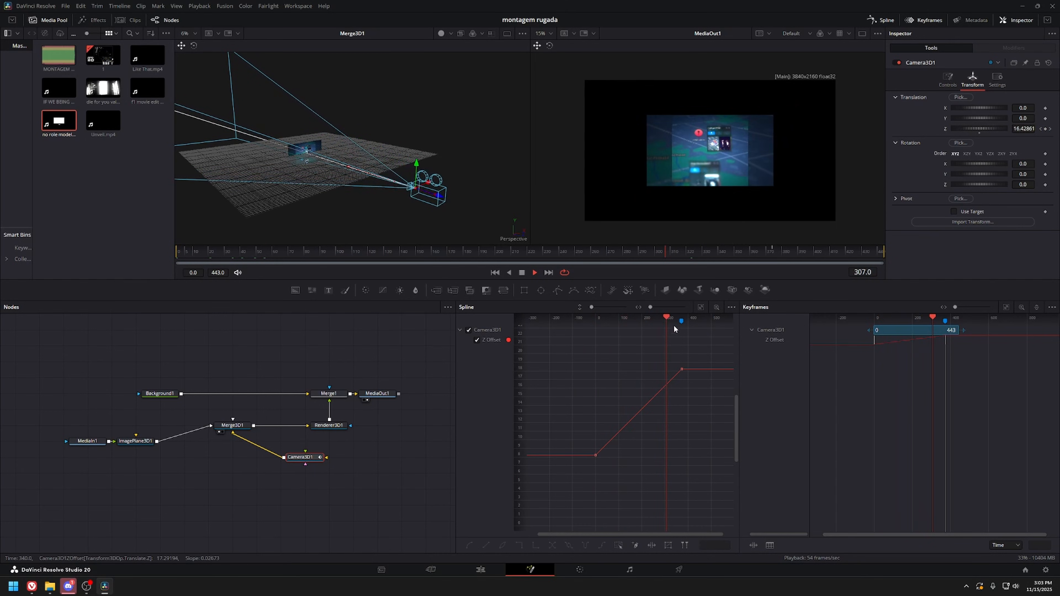
key("space")
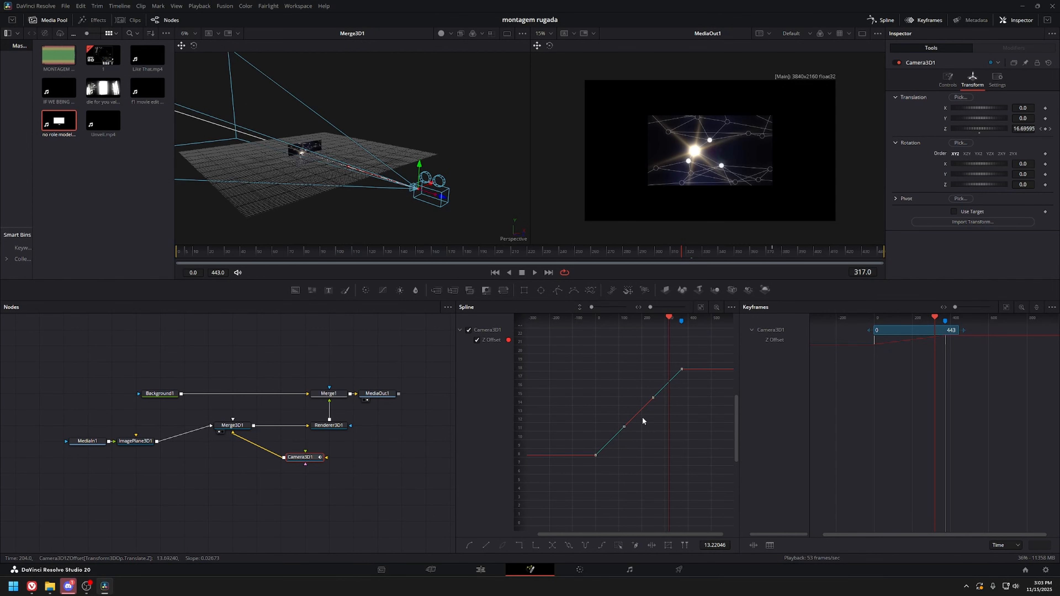
key("shift+s")
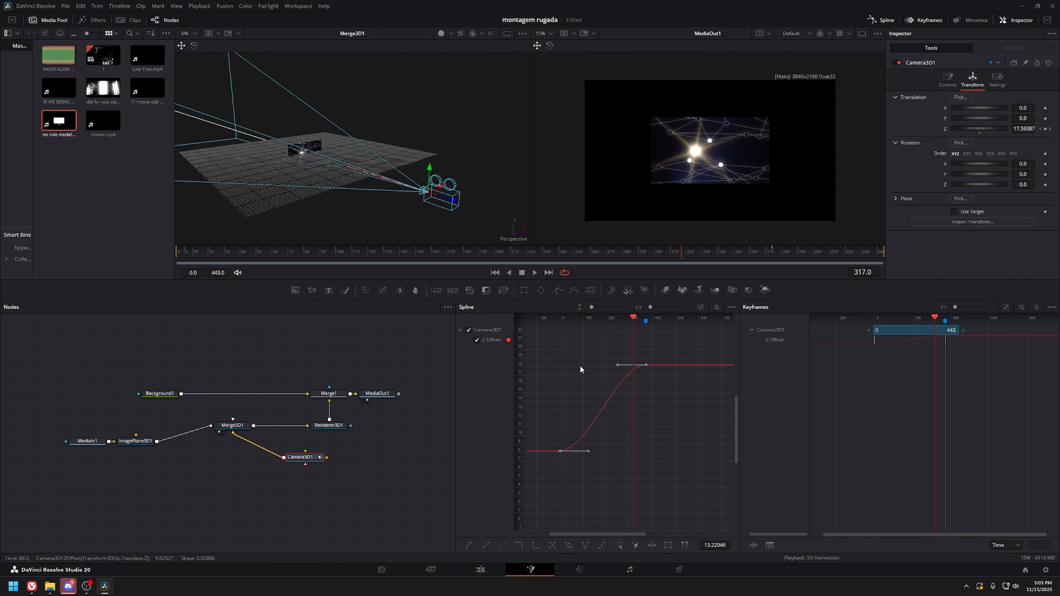
key("t")
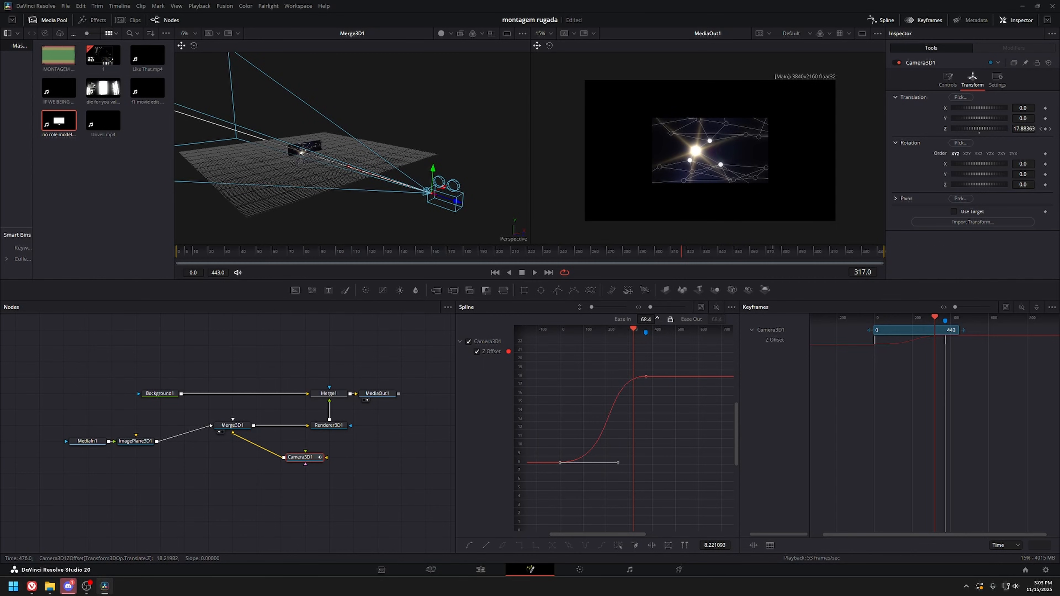
Reshape the Z Offset curve to end steeply with the last keyframe's Ease In at 23.0, and preview the move up to frame 374.
key("ctrl+z")
key("space")
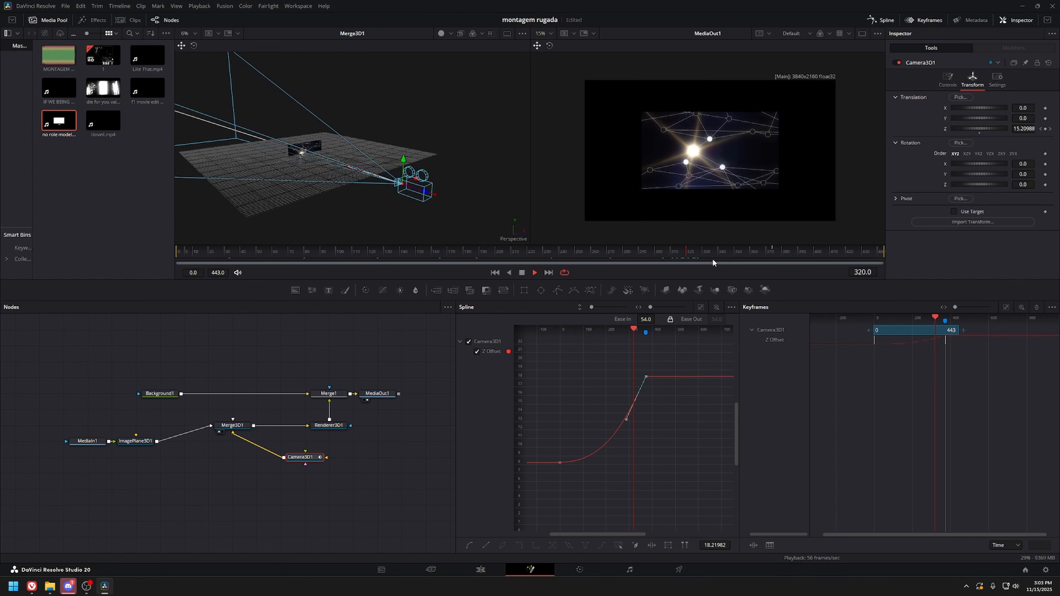
key("space")
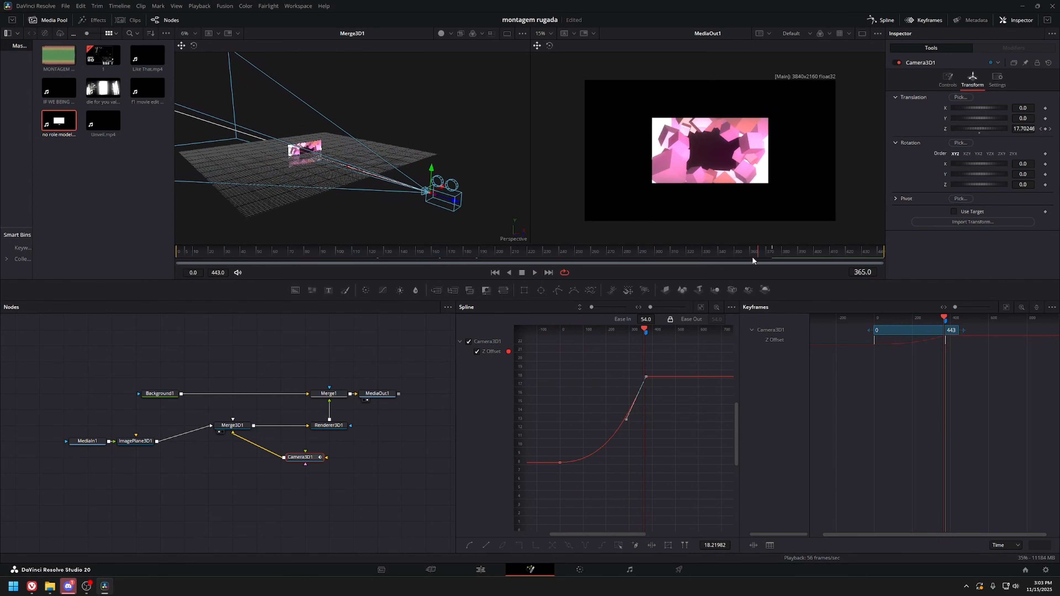
key("space")
left_click(772, 252)
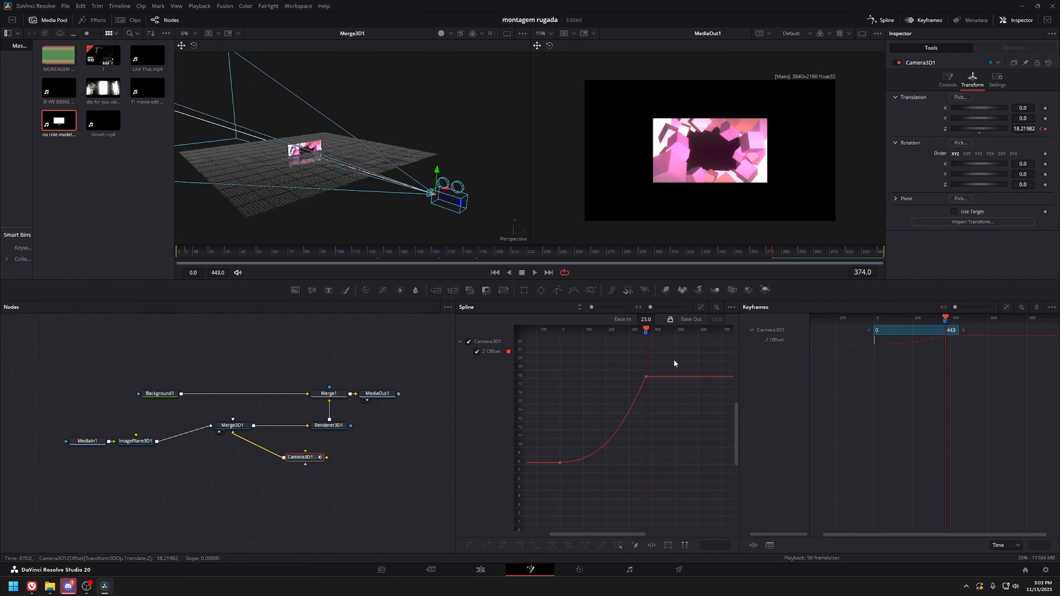
Switch to the browser and search Google Images for cassette tape and film camera references.
key("alt+Tab")
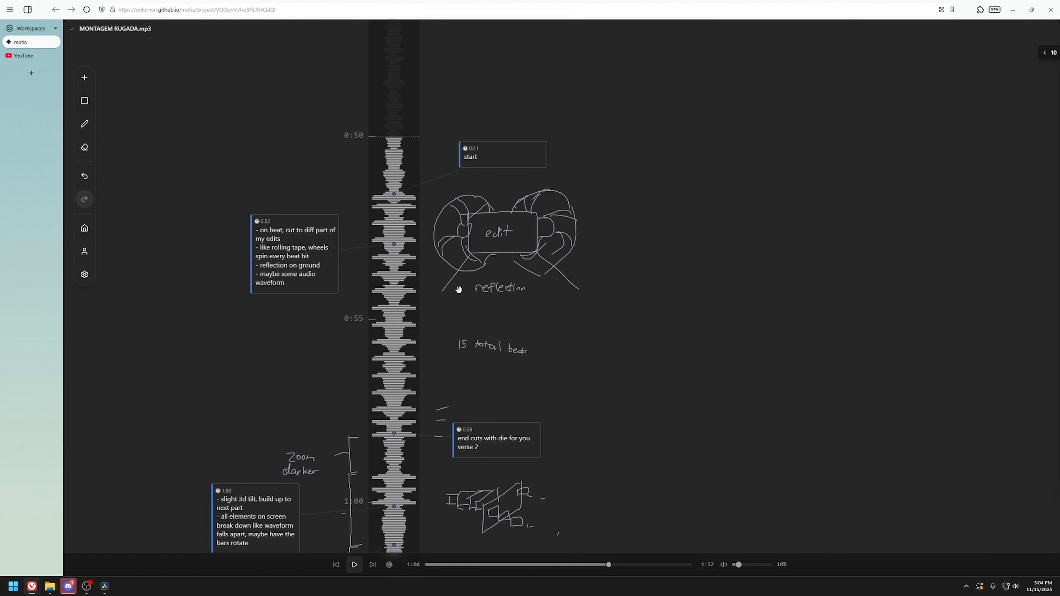
key("ctrl+t")
type("ca")
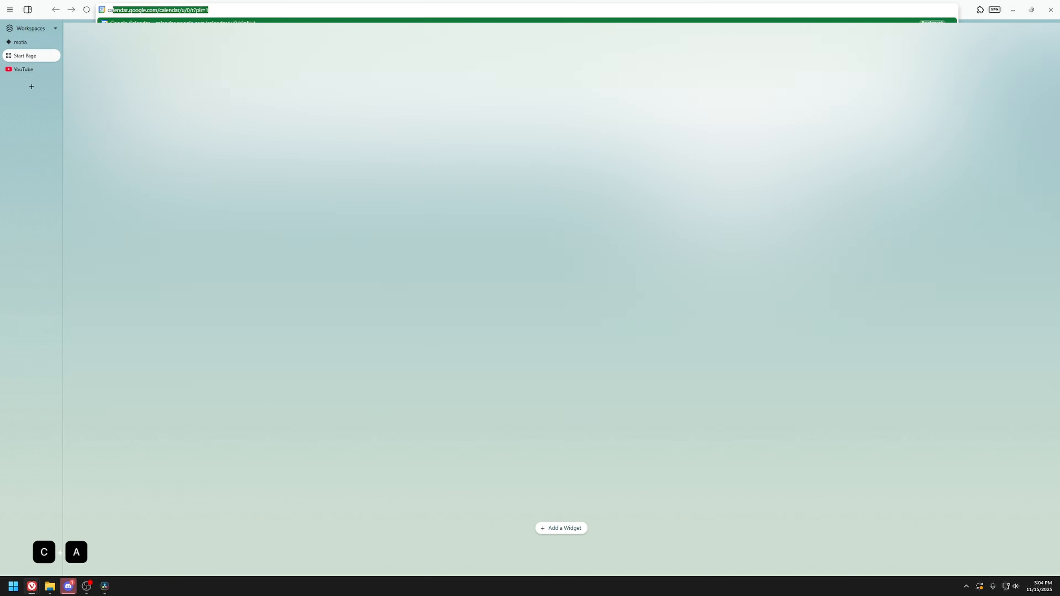
type("ssette tape")
key("Return")
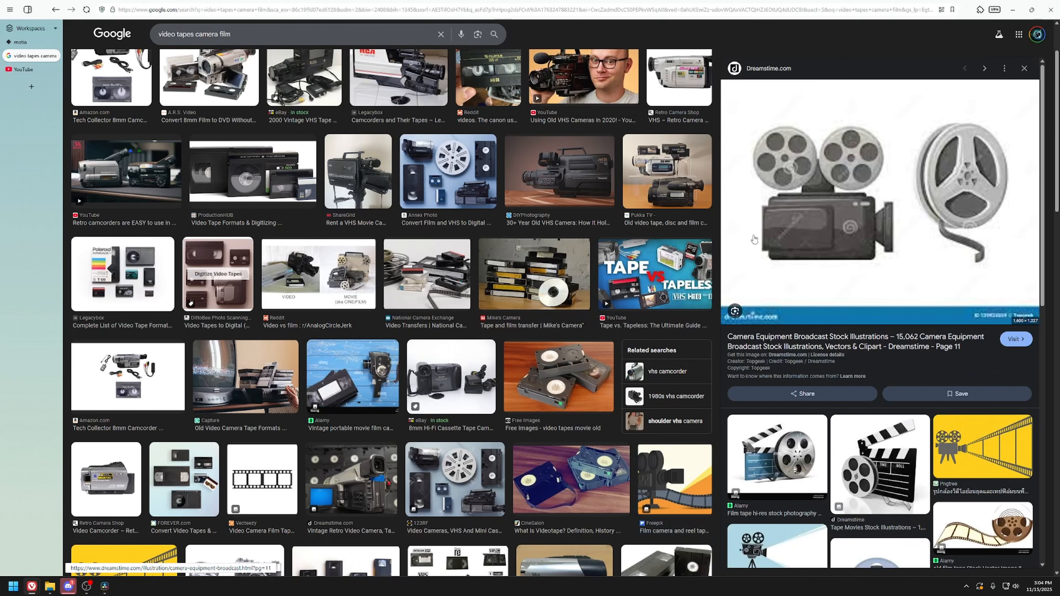
scroll(754, 239, "up", 2)
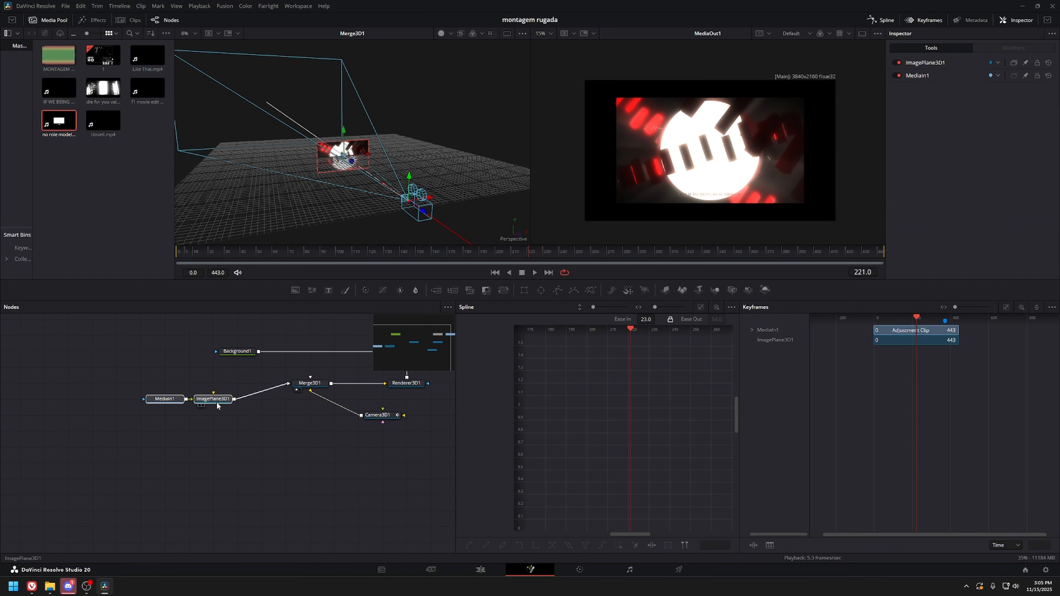
Add a Shape3D node to the DaVinci Resolve Fusion composition and connect it to Merge3D1.
key("shift+space")
type("s")
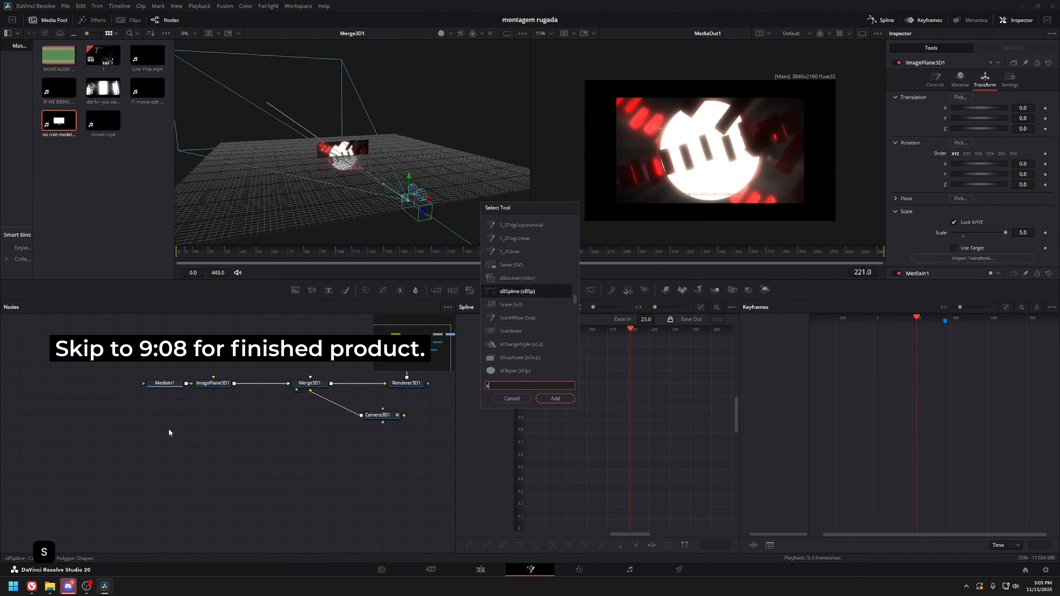
type("hape")
key("Return")
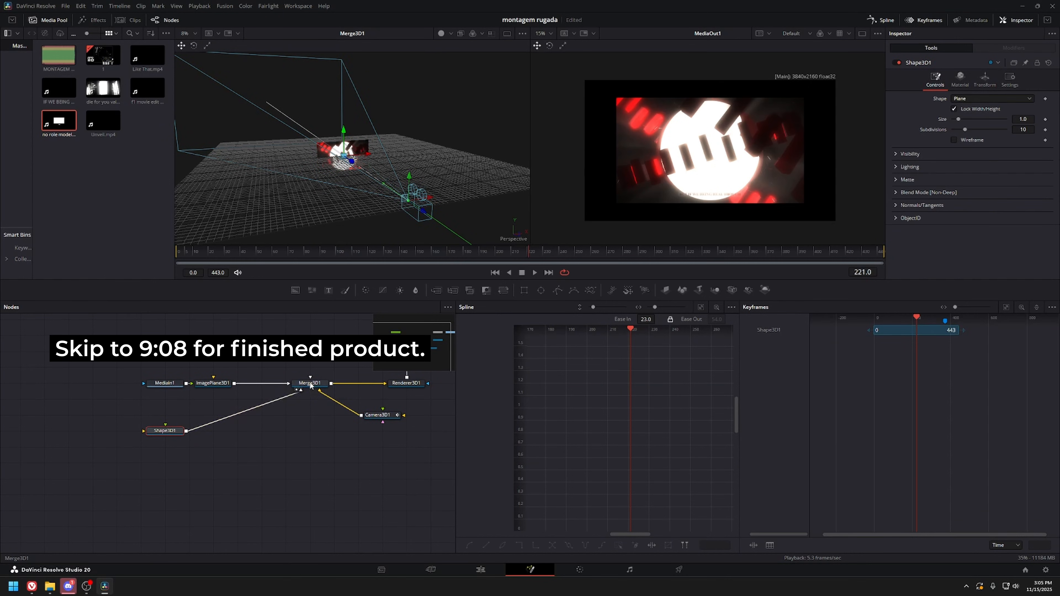
left_click(310, 385)
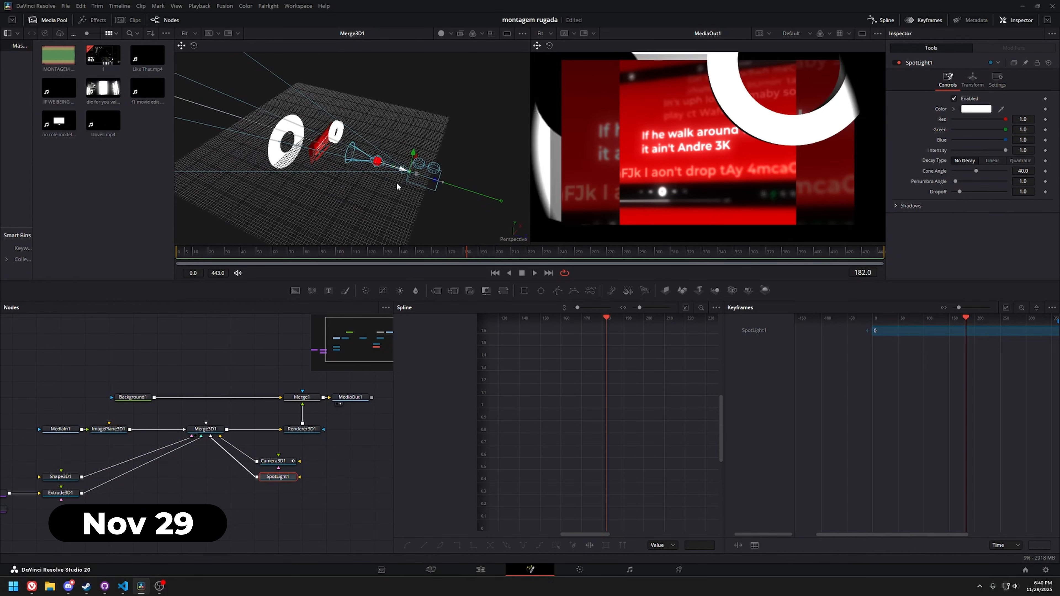
Adjust SpotLight1's placement in the 3D scene and view the sBoolean1 ring shape feeding Extrude3D1.
left_click_drag(402, 170, 369, 167)
key("w")
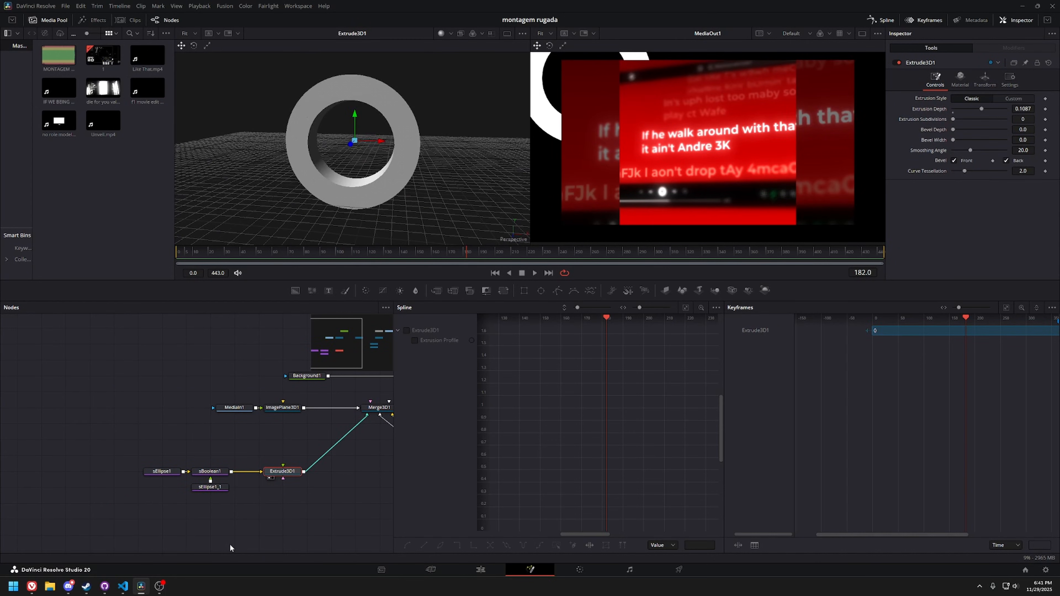
left_click(210, 471)
key("1")
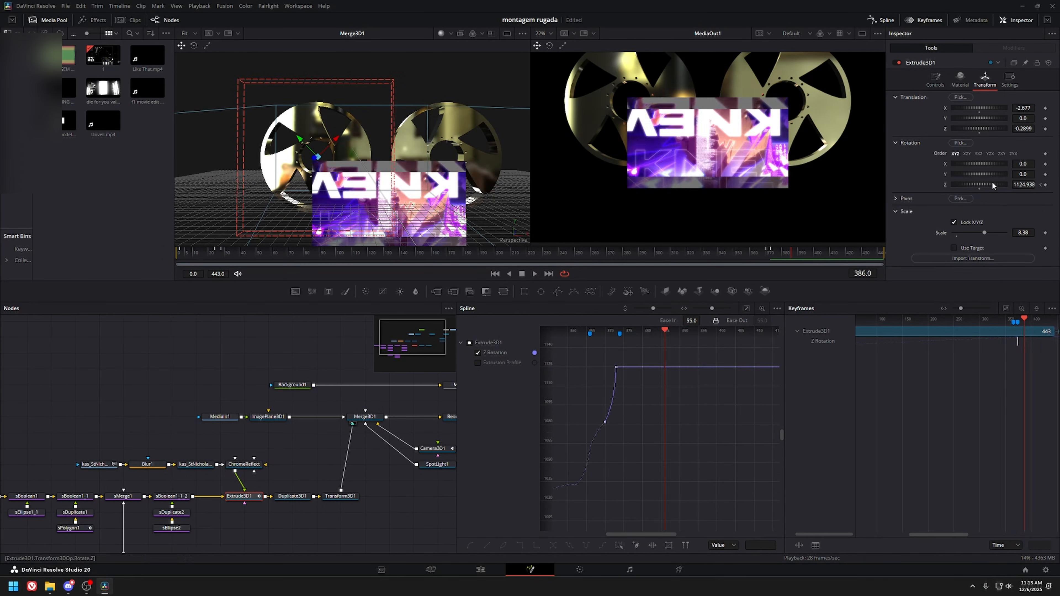
Keyframe Extrude3D1's Z rotation at frame 414 and play back the reel animation.
key("space")
key("Right")
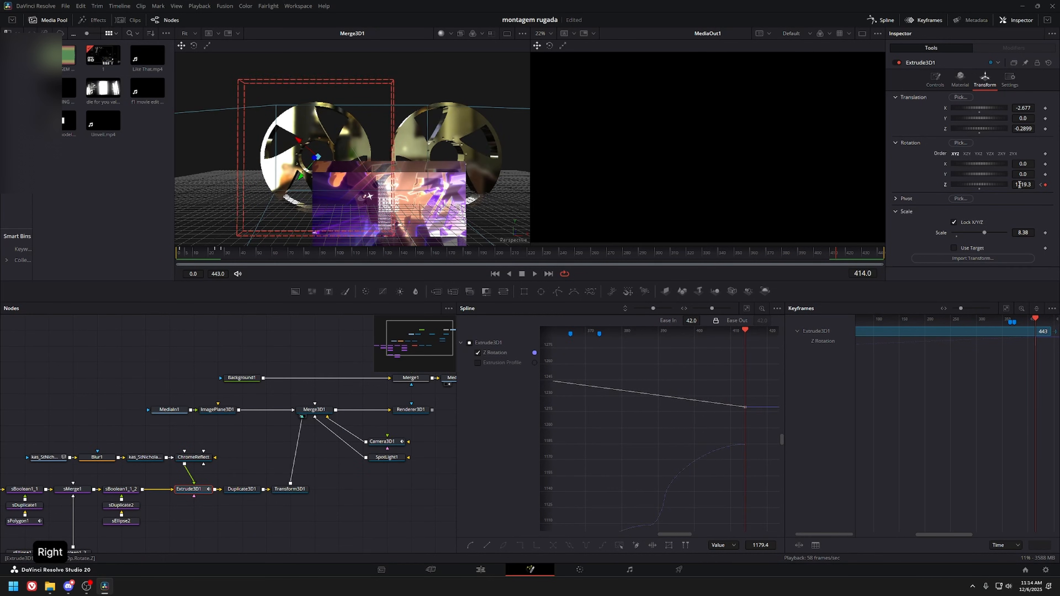
key("Escape")
key("space")
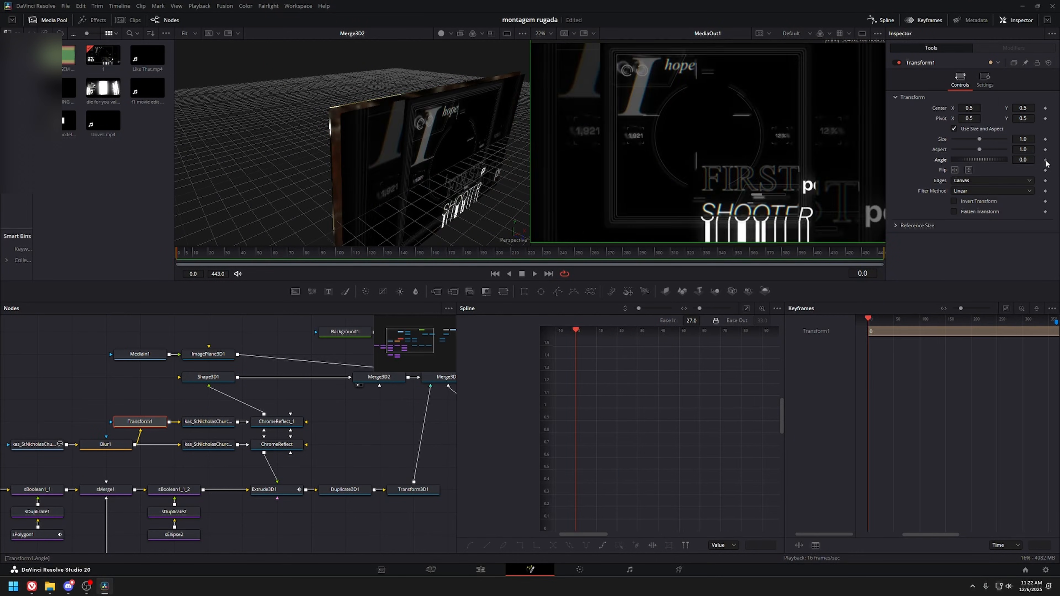
key("space")
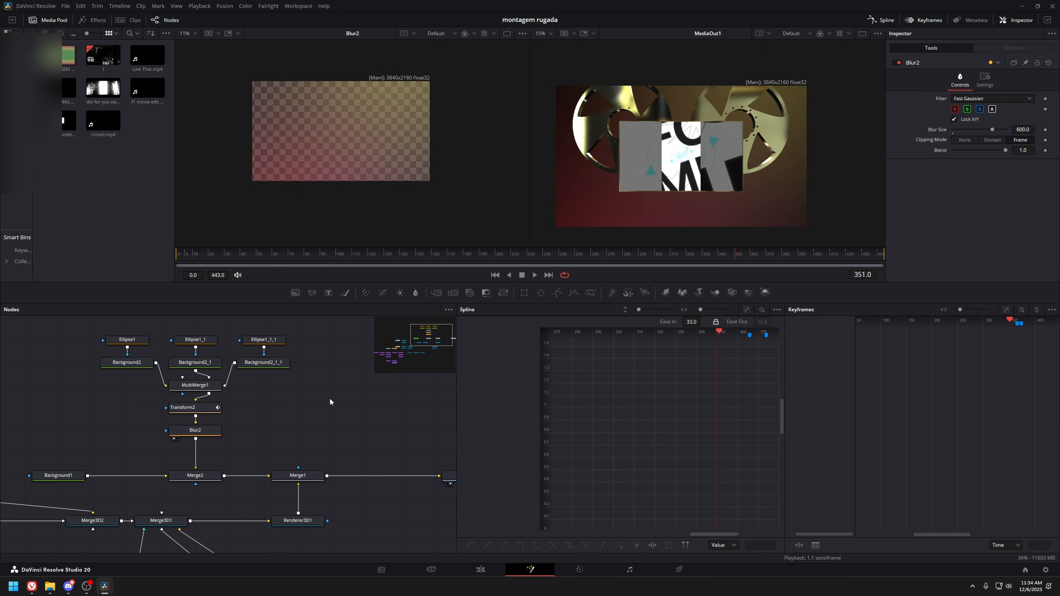
View Merge3D1 and inspect the gold reels and the footage panel from an angle in the 3D scene.
scroll(331, 402, "down", 5)
left_click(329, 425)
key("1")
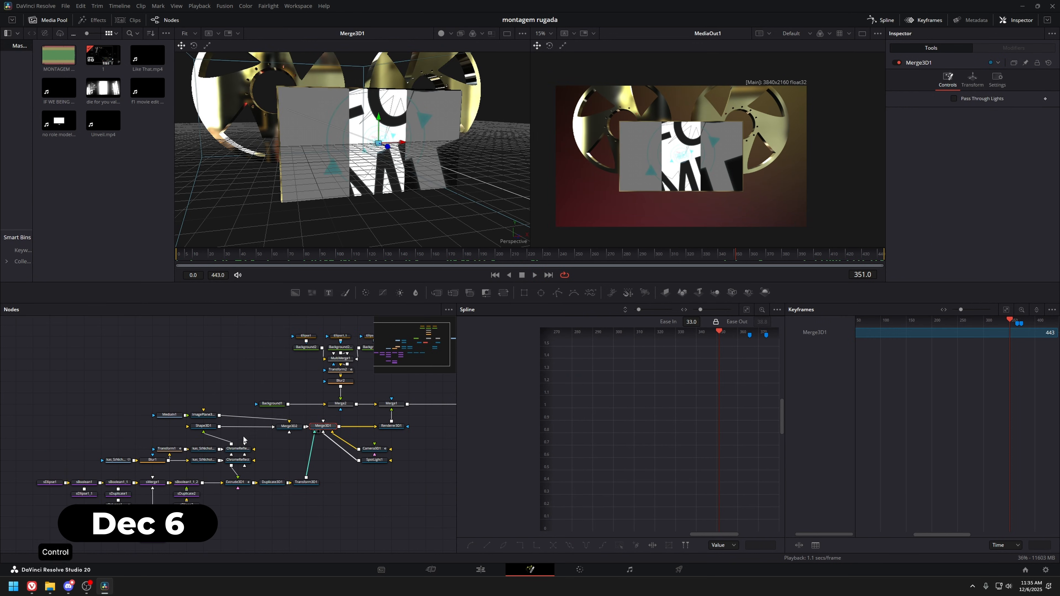
left_click(291, 162)
left_click_drag(291, 163, 334, 226)
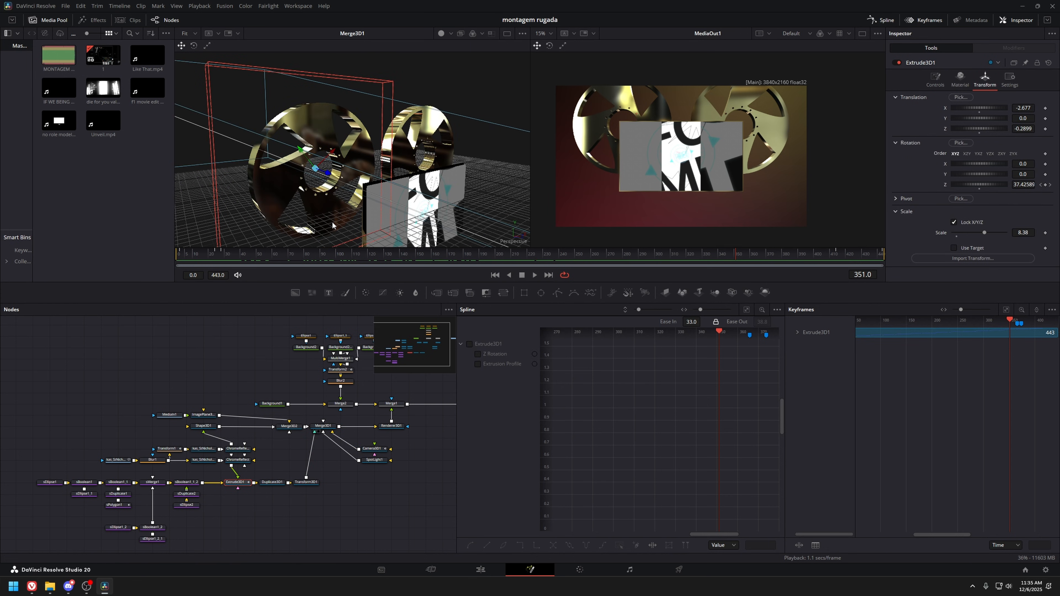
left_click_drag(337, 191, 323, 174)
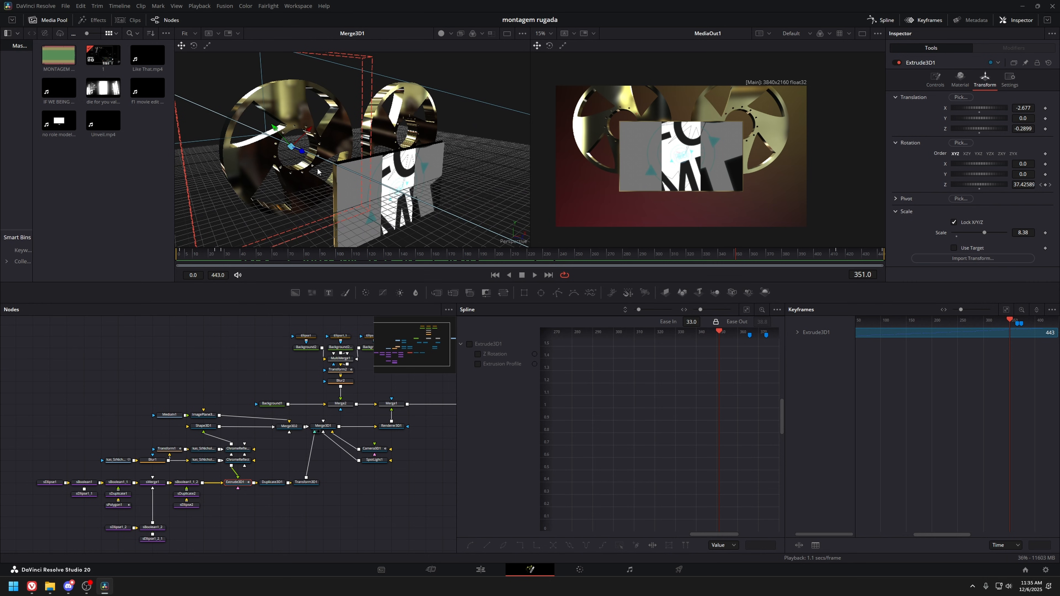
Switch to the browser and examine the reel-to-reel tape player reference in the "tape player" image results.
left_click(35, 587)
left_click(43, 146)
left_click(866, 175)
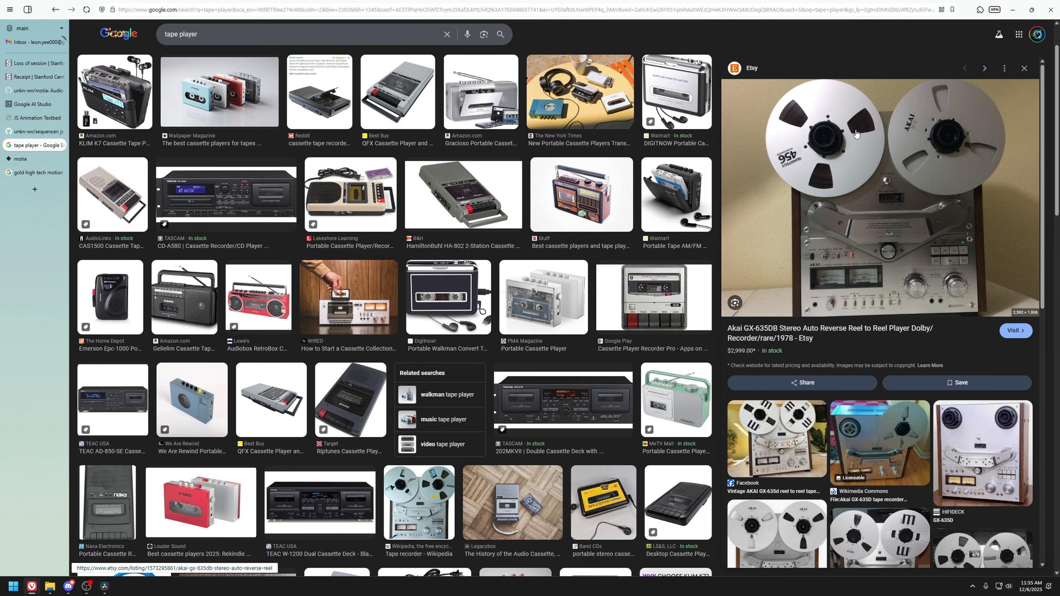
Return to DaVinci Resolve and view the sEllipse1 base shape at the start of the reel's node chain.
key("alt+Tab")
scroll(165, 483, "up", 2)
left_click(33, 424)
key("1")
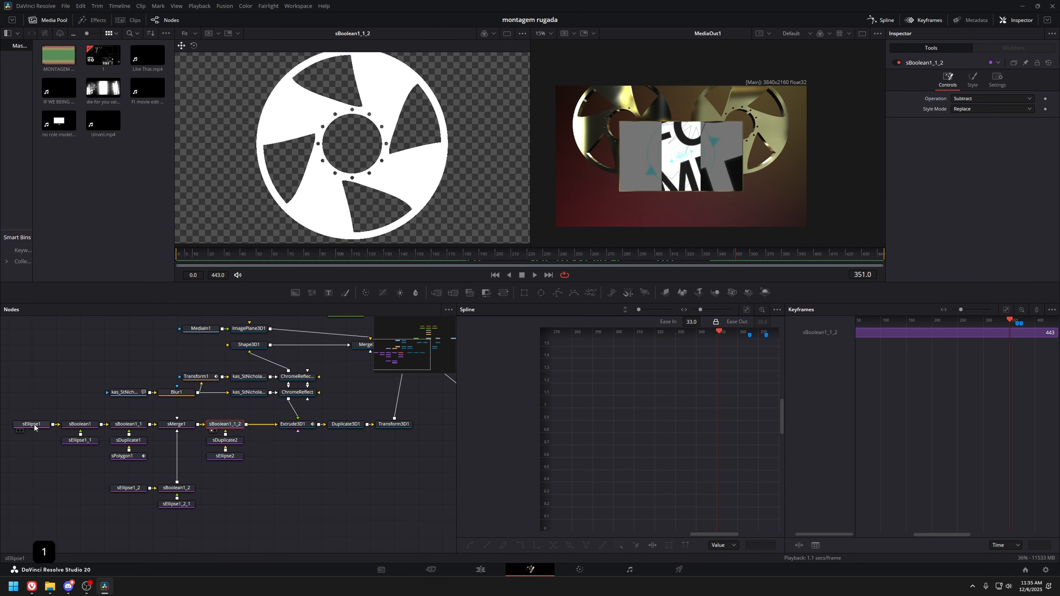
left_click(78, 435)
scroll(71, 425, "up", 2)
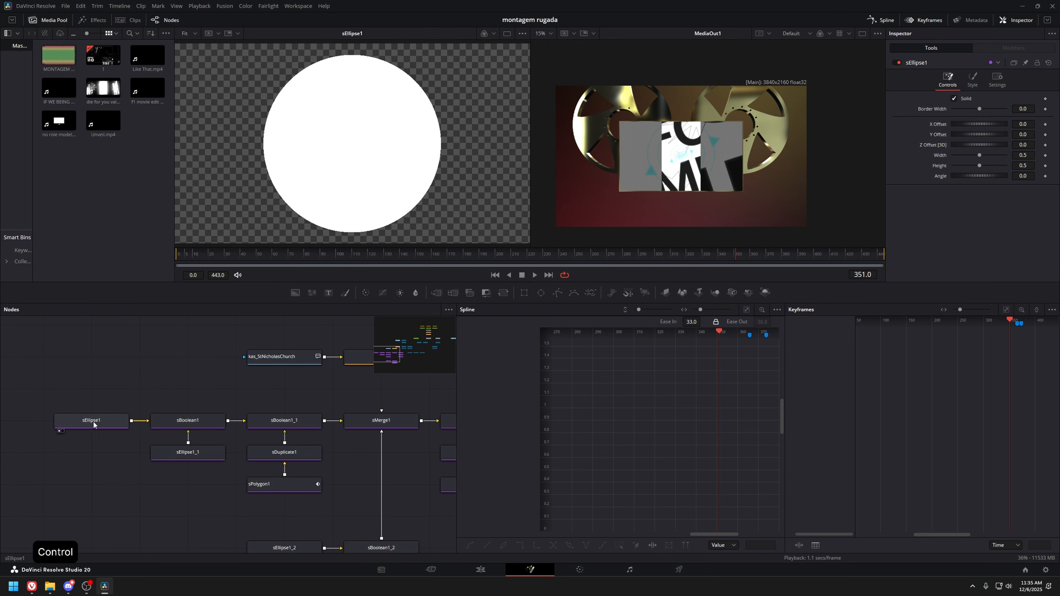
Trace the reel's shape node chain from sEllipse1 through the booleans to Extrude3D1 and back.
scroll(116, 437, "down", 1)
scroll(118, 438, "right", 2)
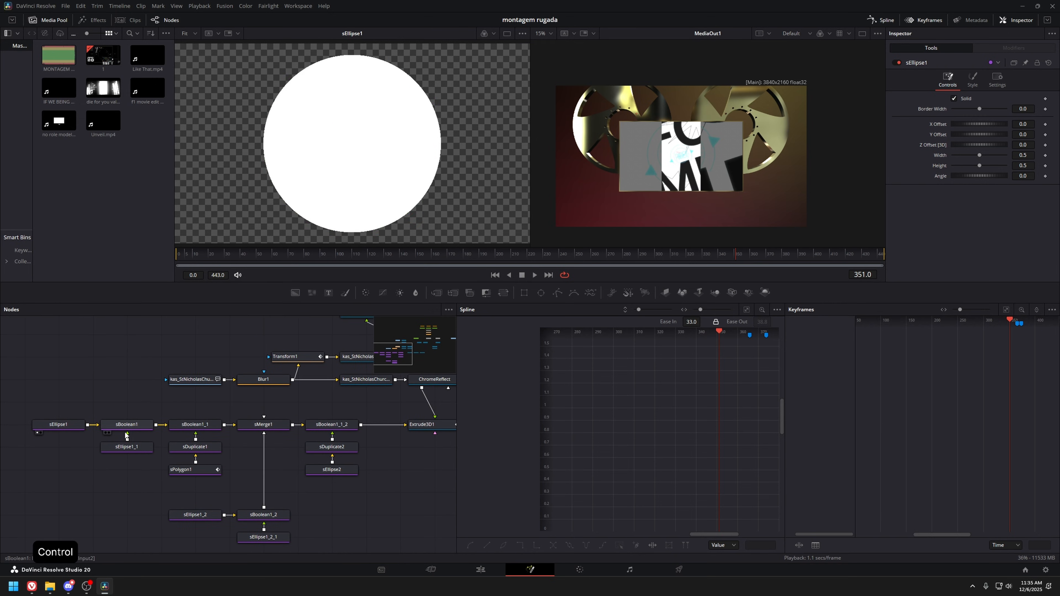
left_click(67, 428)
left_click_drag(120, 404, 95, 404)
left_click_drag(217, 391, 147, 390)
left_click_drag(294, 403, 203, 397)
left_click(283, 425)
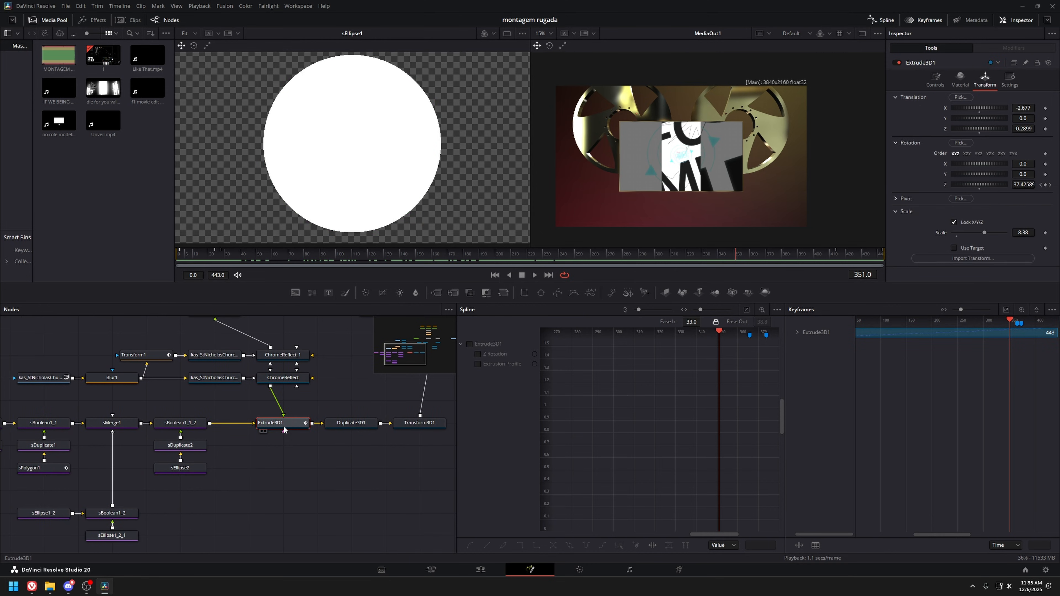
left_click_drag(23, 419, 185, 420)
left_click(84, 428)
left_click_drag(180, 378, 183, 351)
View the outputs of sEllipse1, sBoolean1 and sEllipse1_1 in turn to examine how the reel's center hole is subtracted.
key("1")
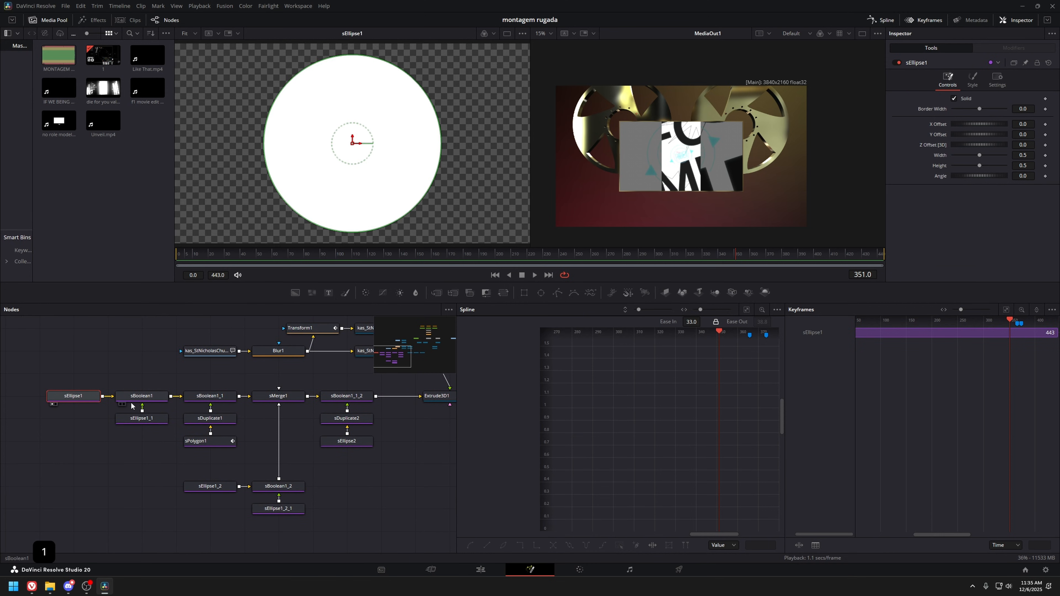
left_click(143, 396)
key("1")
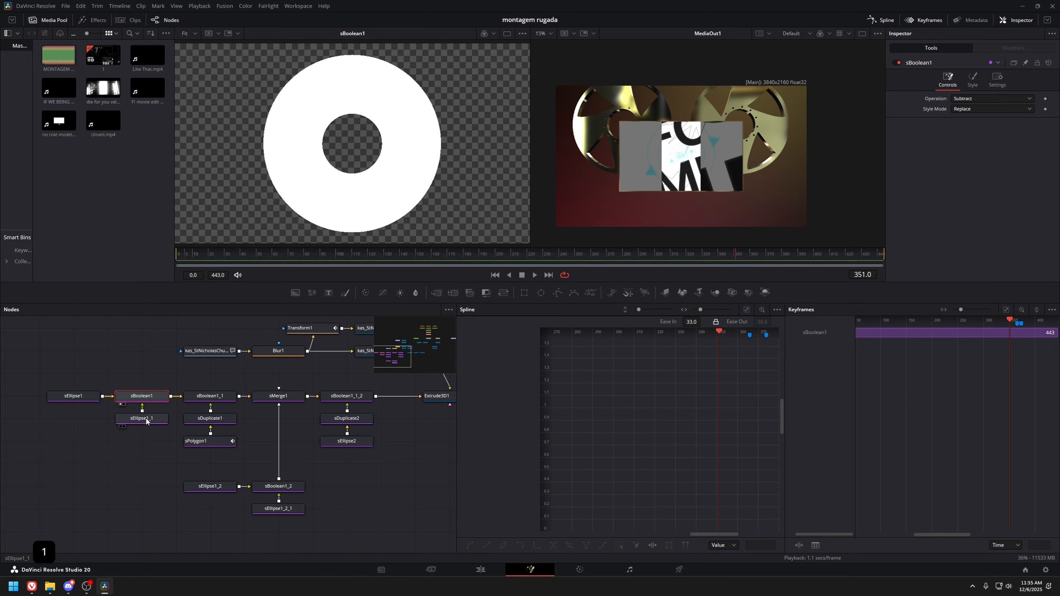
left_click(147, 419)
key("1")
left_click(154, 400)
key("1")
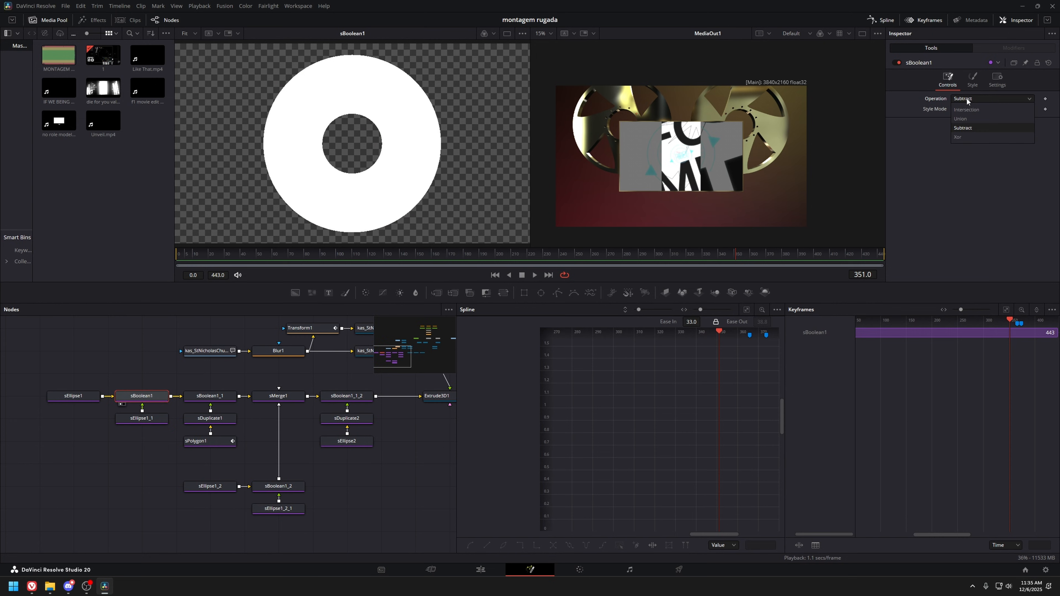
View sBoolean1_1, sPolygon1 and sDuplicate1 in turn to examine how the duplicated polygon is subtracted to form the reel's spokes.
left_click(210, 399)
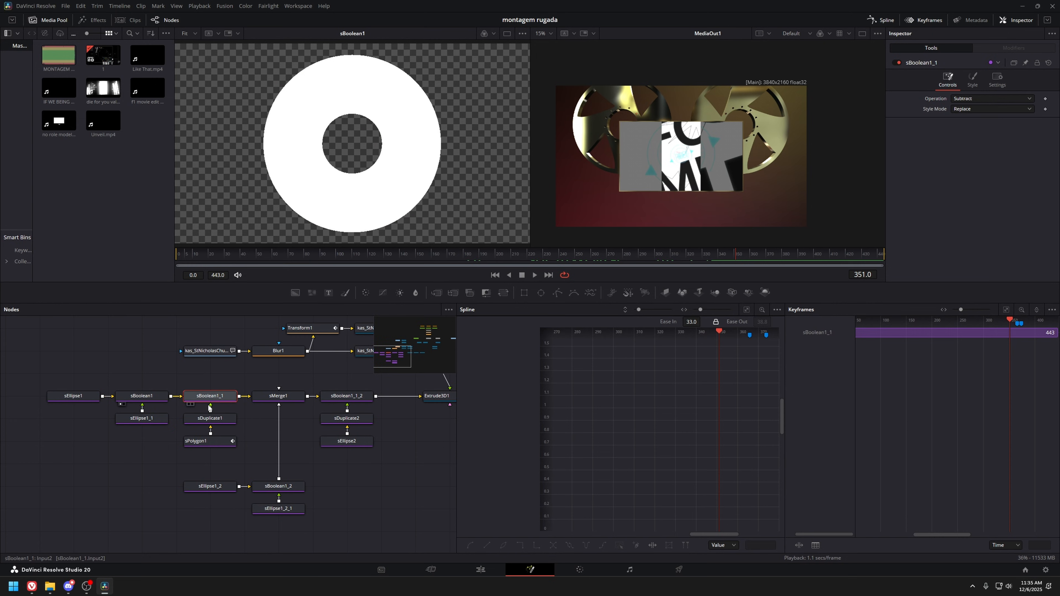
key("1")
left_click(211, 445)
key("1")
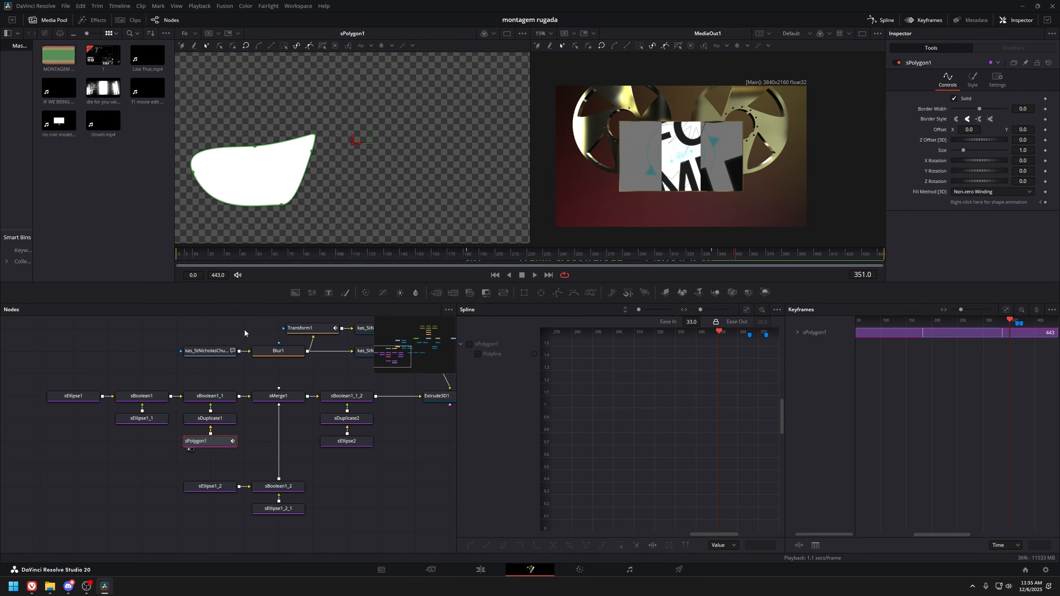
left_click(210, 418)
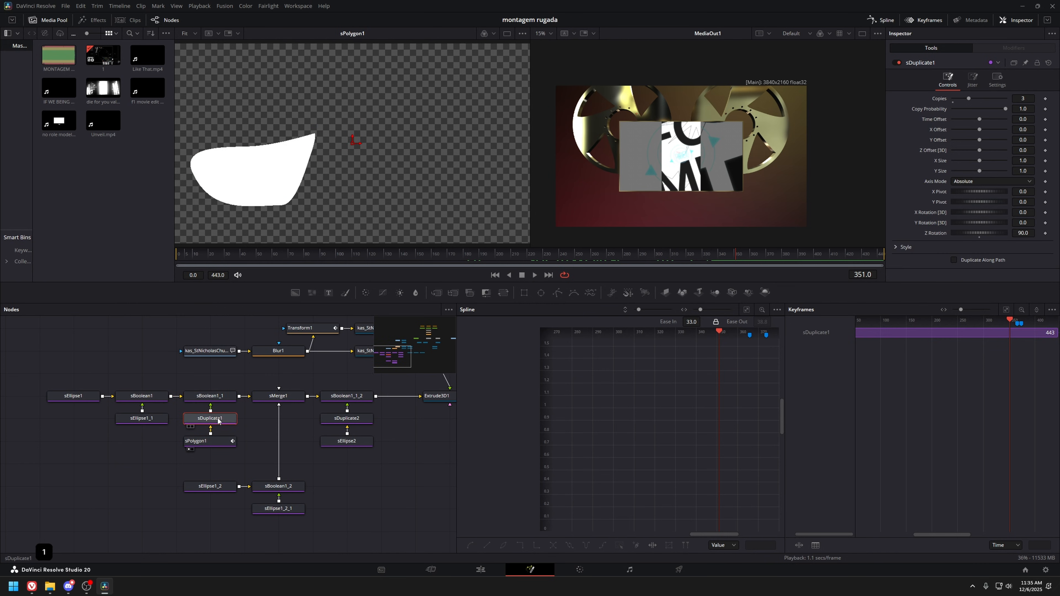
key("1")
left_click(210, 396)
key("1")
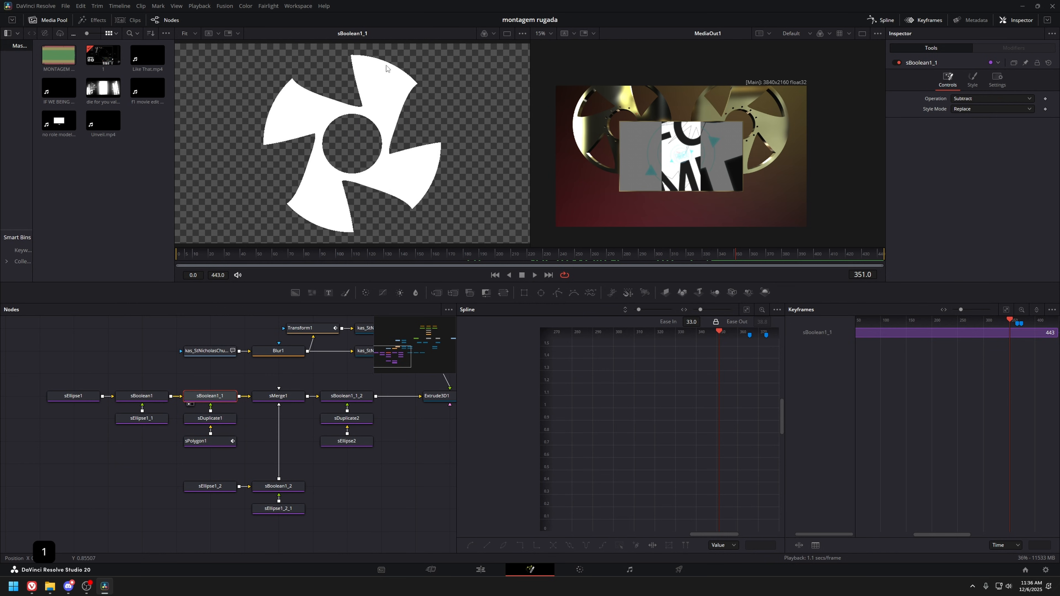
View sMerge1, sEllipse1_2 and sBoolean1_2 to examine how the outer ring is built and merged with the spokes.
left_click(261, 401)
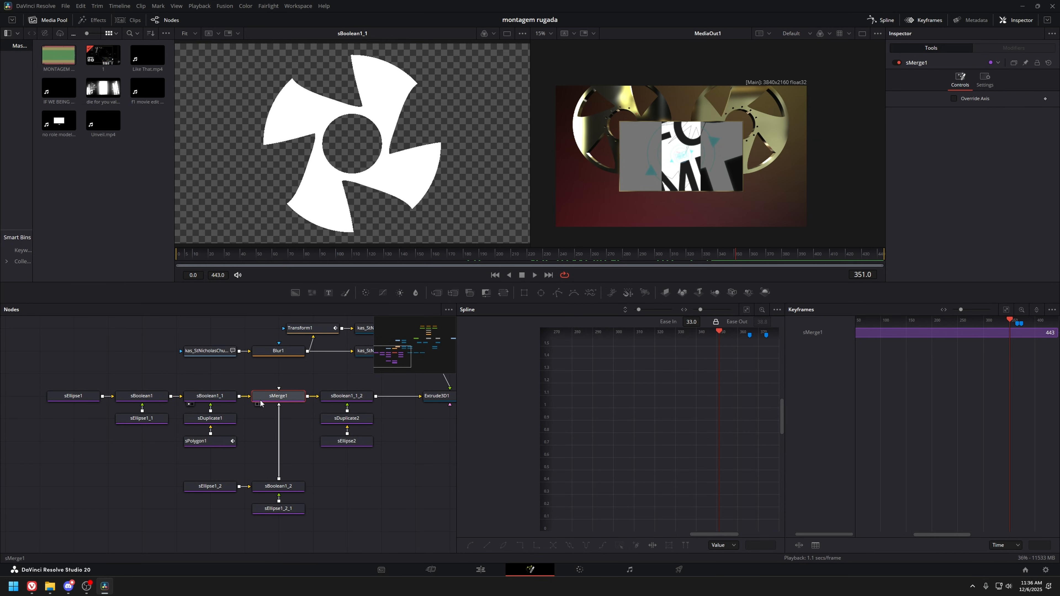
key("1")
left_click(180, 489)
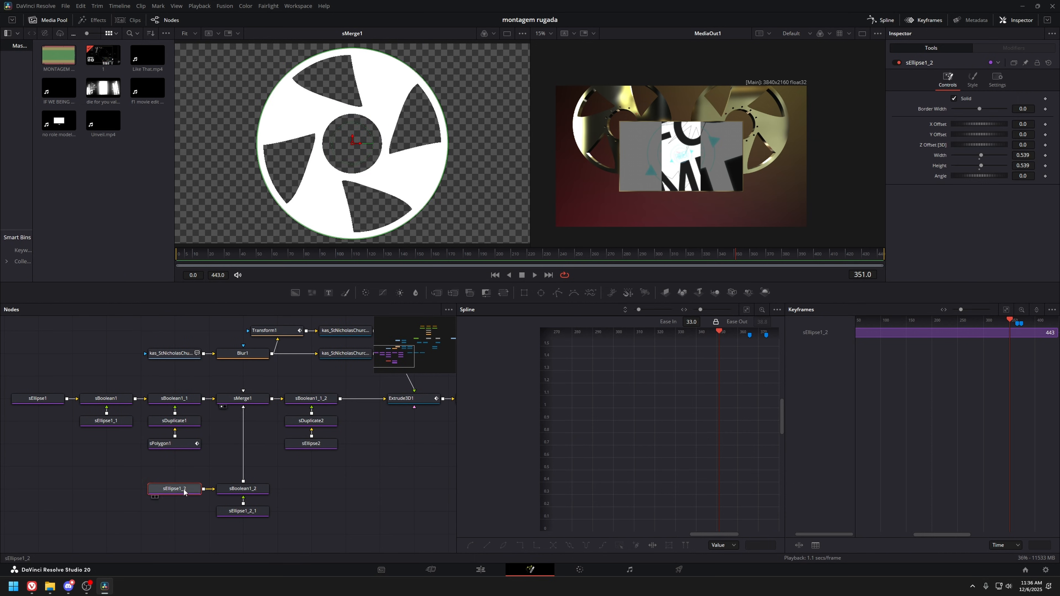
key("1")
left_click(229, 491)
key("1")
Try turning off the Solid fill on sEllipse1_2, undo it, and view sMerge1.
left_click(190, 492)
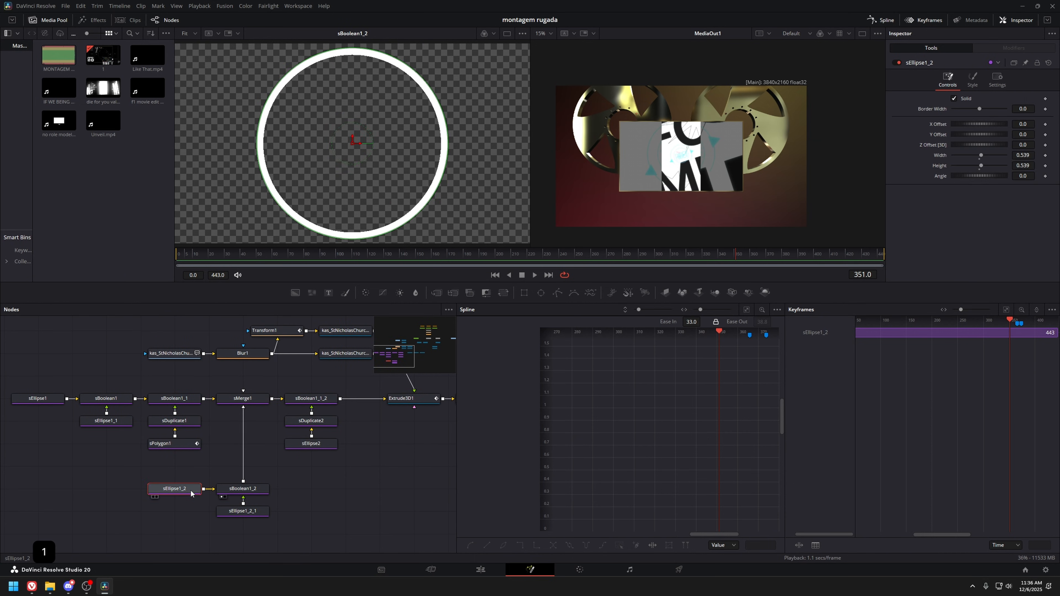
key("1")
left_click(953, 100)
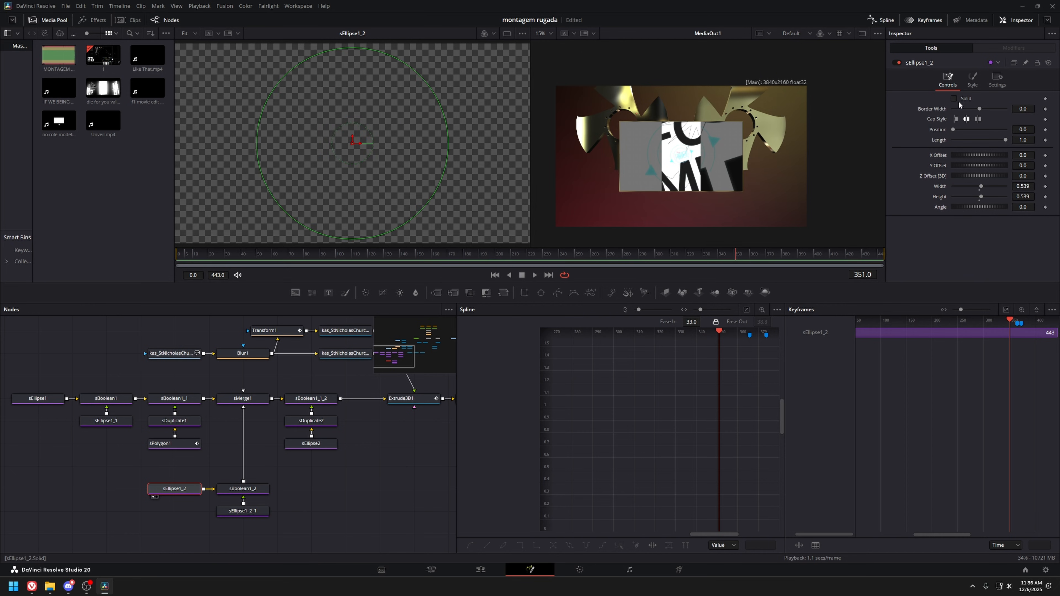
key("ctrl+z")
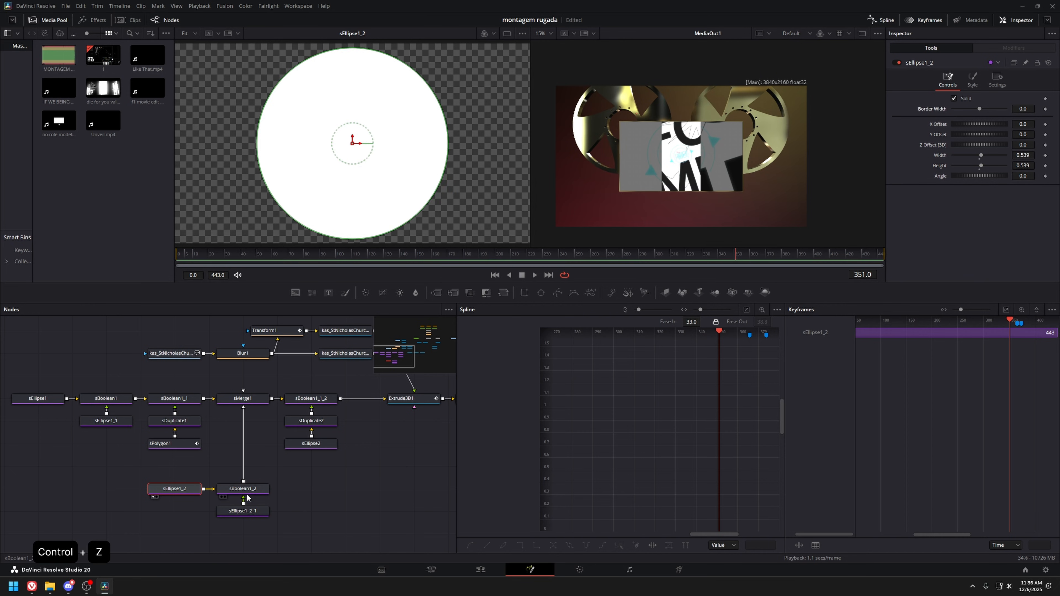
left_click(241, 398)
key("1")
View sBoolean1_1_2 and its sEllipse2 and sDuplicate2 inputs to examine how the small holes around the hub are cut.
left_click_drag(301, 383, 229, 379)
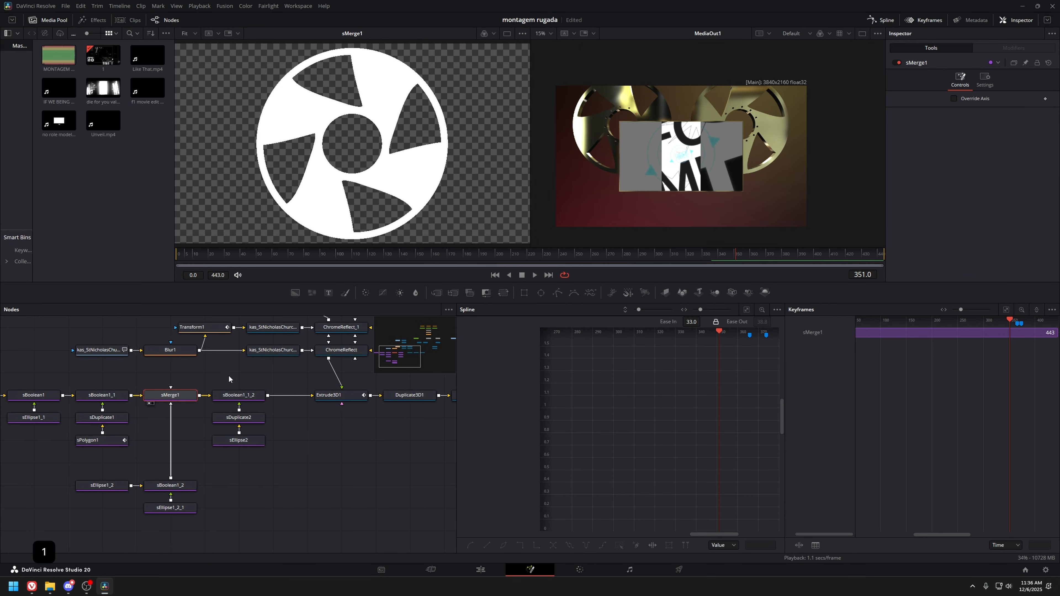
left_click(241, 399)
key("1")
left_click(246, 442)
key("1")
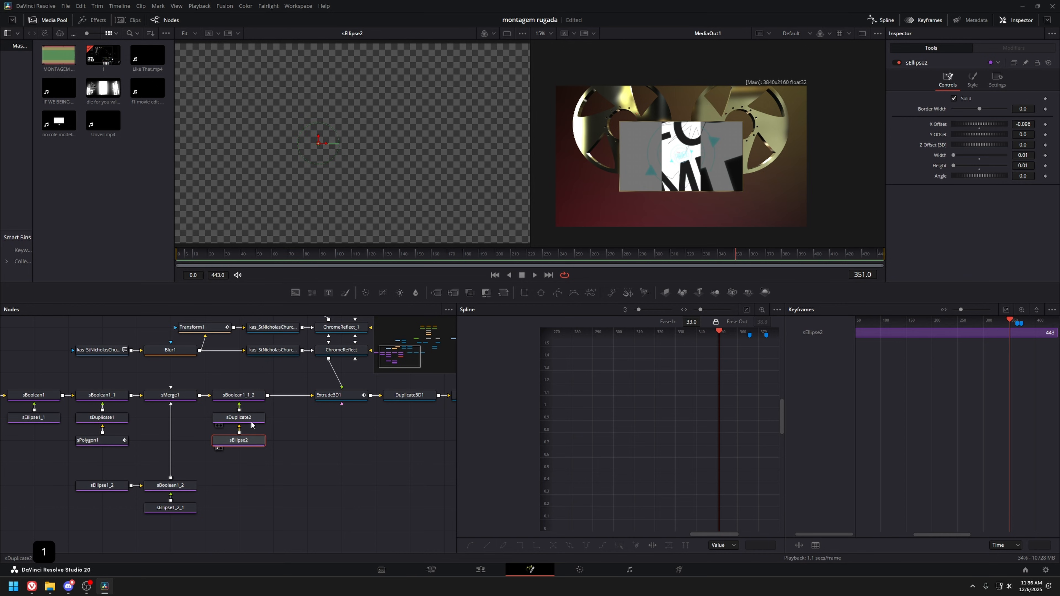
scroll(319, 142, "up", 5, "ctrl")
left_click(238, 419)
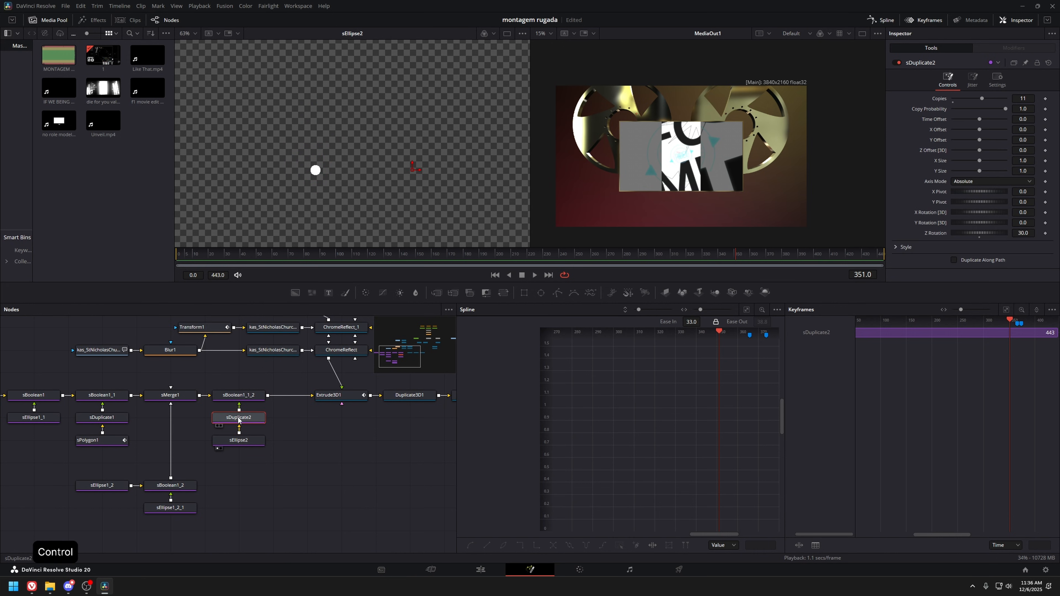
left_click(226, 396)
key("1")
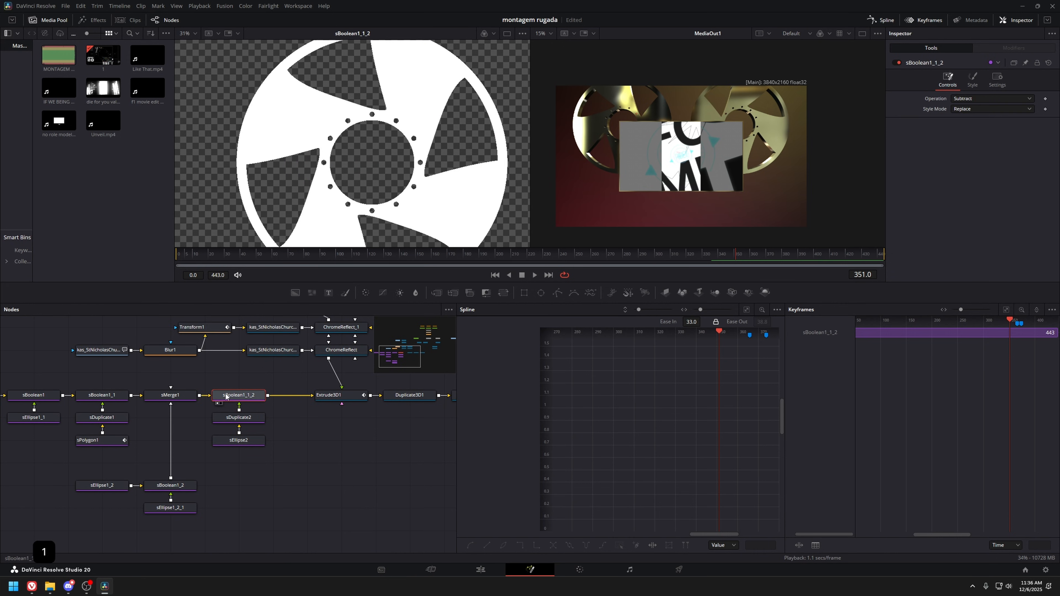
Switch to the browser, open the HiFi Engine Akai GX-635D image as a reel reference, and return to DaVinci Resolve.
key("alt+Tab")
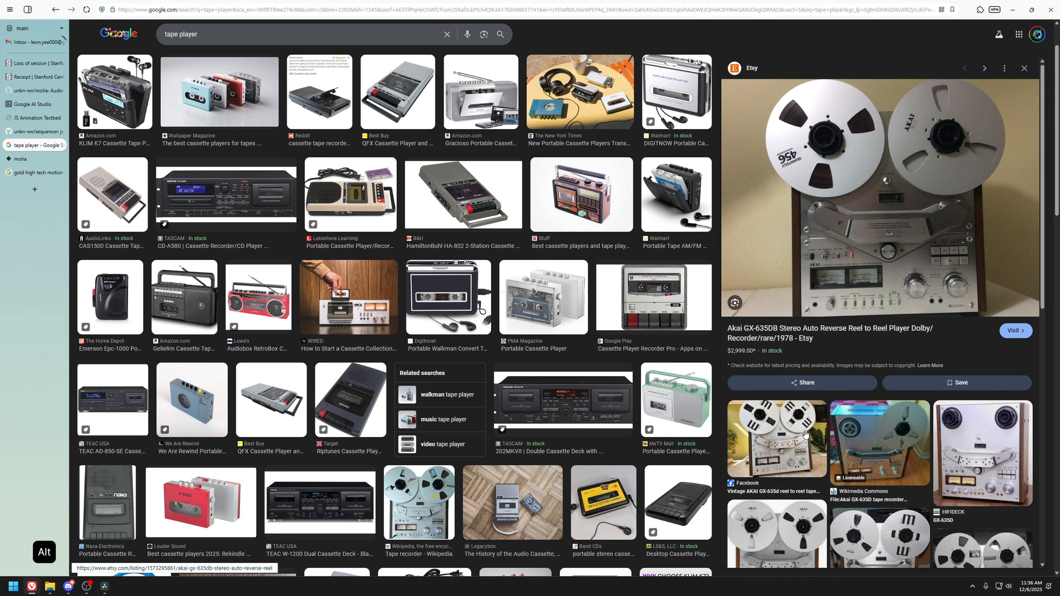
left_click(811, 519)
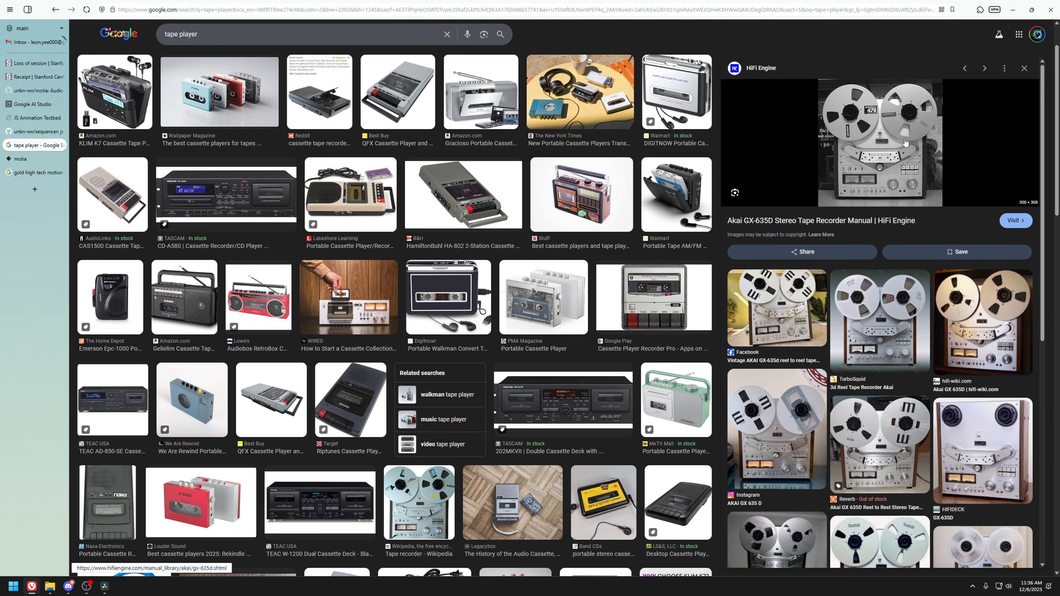
key("alt+Tab")
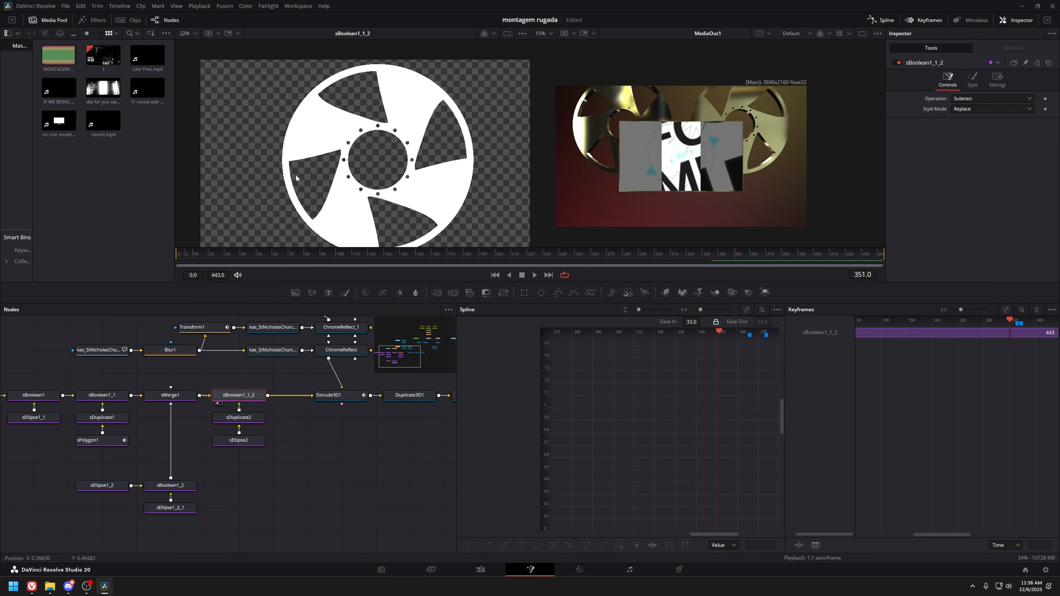
Follow the node chain from Extrude3D1 to Merge3D1 and view the combined 3D scene.
left_click(330, 397)
left_click_drag(330, 397, 192, 409)
left_click_drag(212, 403, 195, 483)
left_click(349, 376)
scroll(347, 377, "up", 1)
key("1")
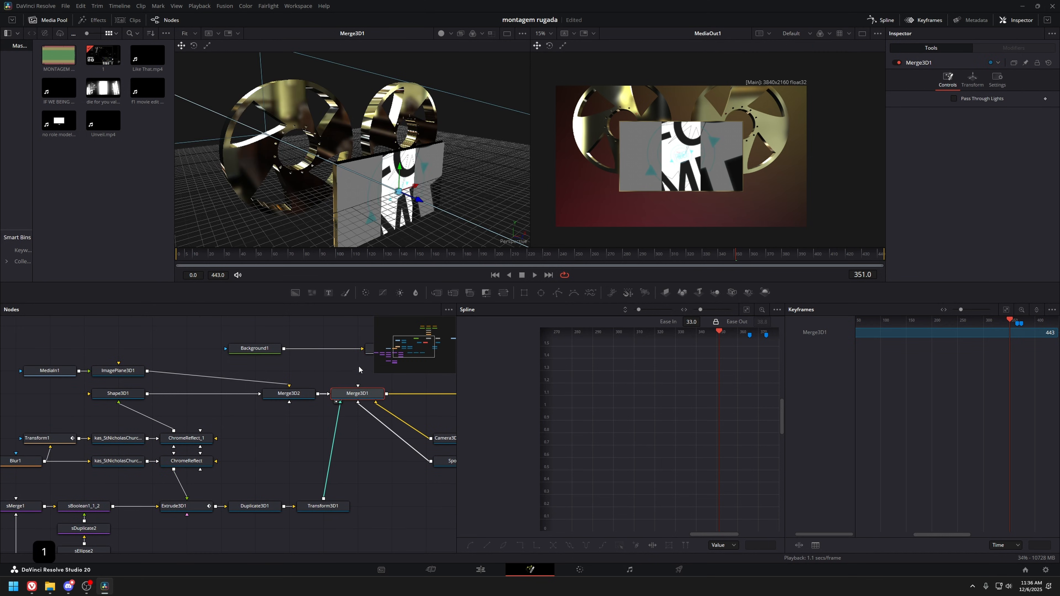
Switch to the motia planning board to examine the reel sketch, return to DaVinci Resolve, and inspect the Merge3D1 reels from the side.
key("alt+Tab")
scroll(566, 205, "up", 1)
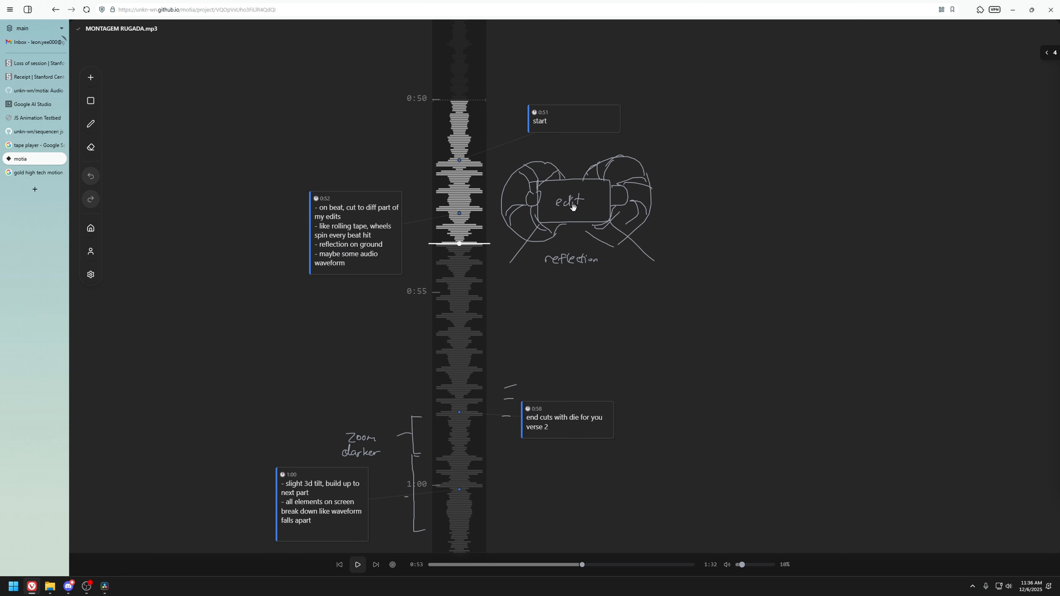
key("alt+Tab")
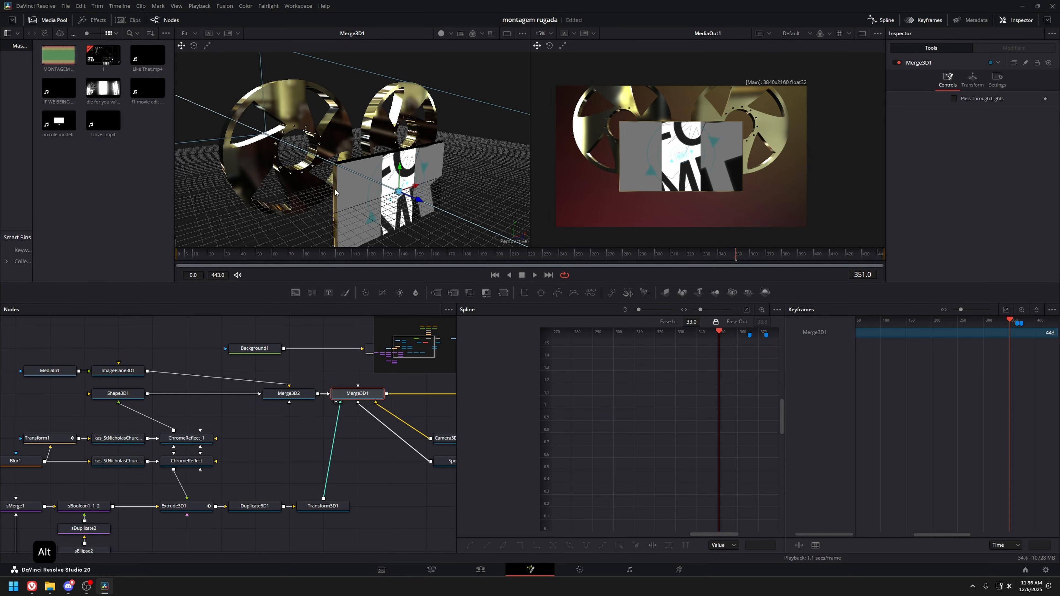
left_click_drag(335, 192, 389, 198)
View Extrude3D1, try different Extrusion Depth values including 0, and restore the original depth.
scroll(270, 508, "down", 2)
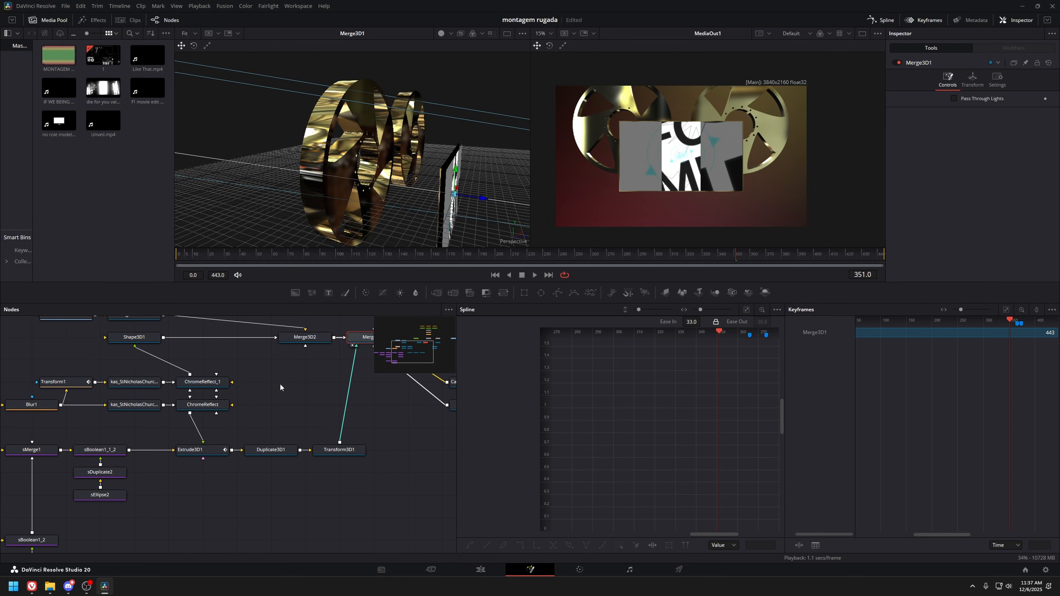
left_click(190, 449)
key("1")
left_click(935, 78)
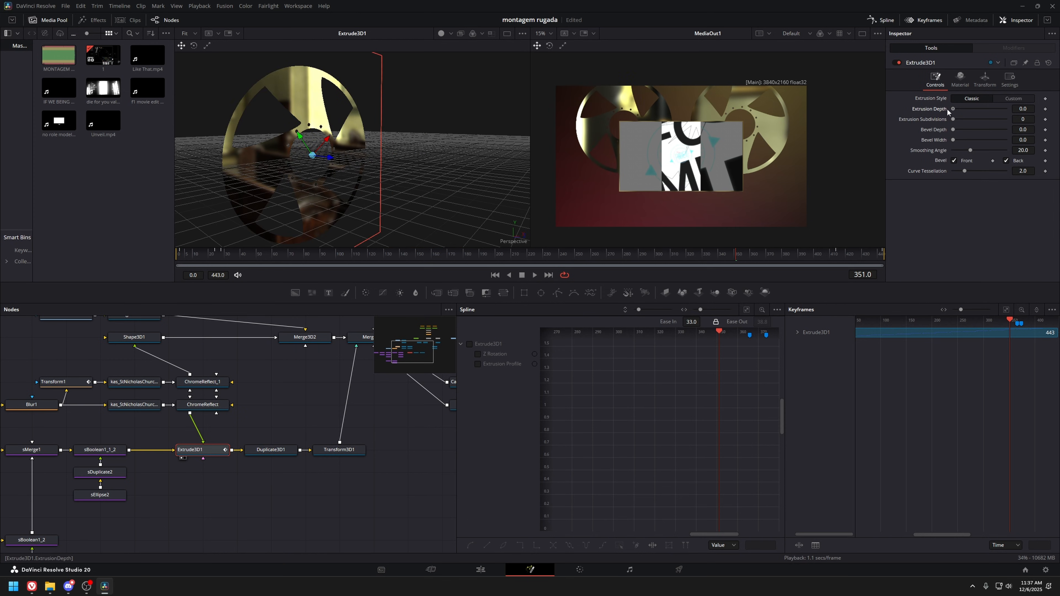
left_click_drag(946, 108, 964, 106)
key("ctrl+z")
Locate the kas_StNicholasChurch node that feeds the reel's reflection material and search the tool list for "kas".
scroll(251, 463, "left", 3)
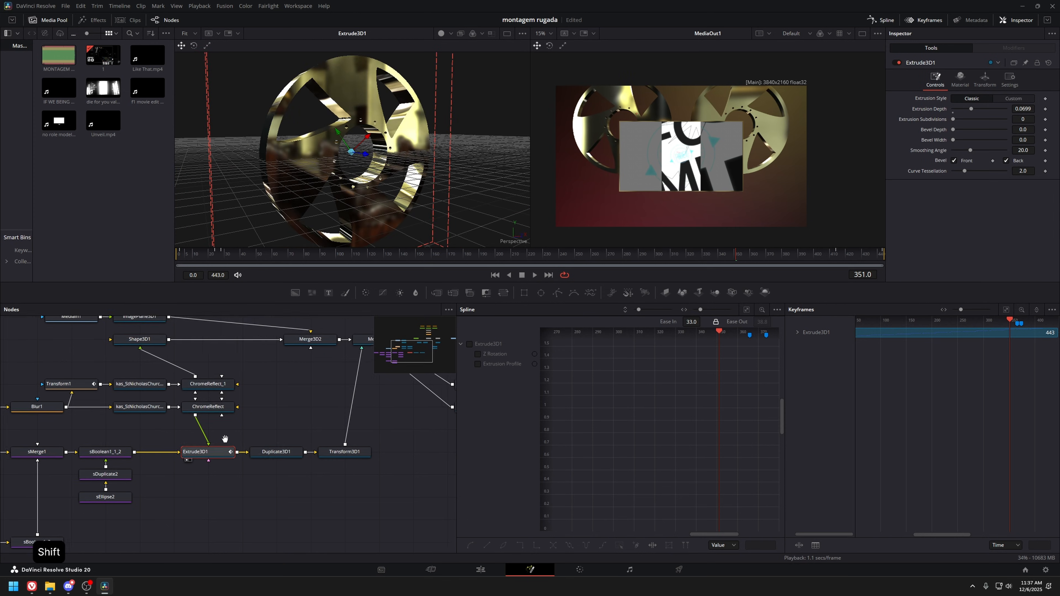
scroll(250, 463, "up", 2)
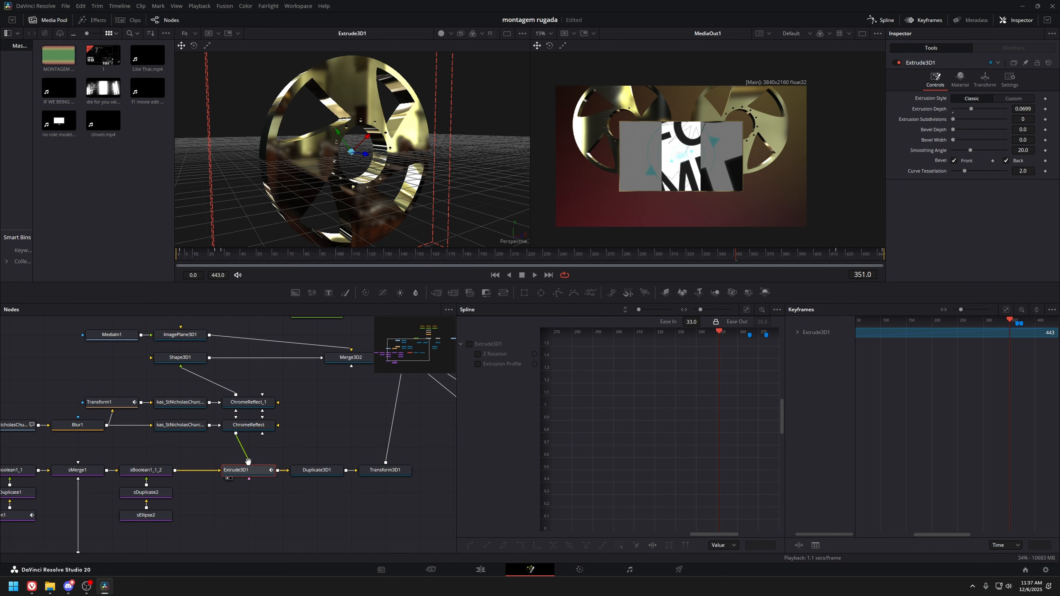
left_click_drag(250, 464, 353, 468)
left_click(120, 430)
key("shift+space")
type("kas")
key("Escape")
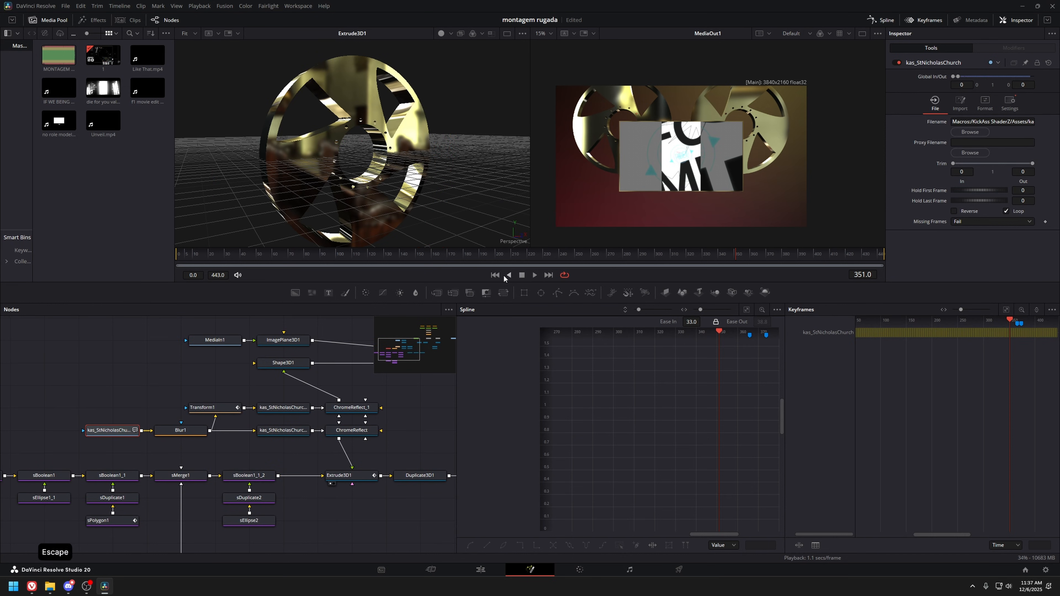
Look through the Reactor and KickAss ShaderZ script options and leave them without running anything.
left_click(128, 357)
left_click(297, 6)
mouse_move(330, 270)
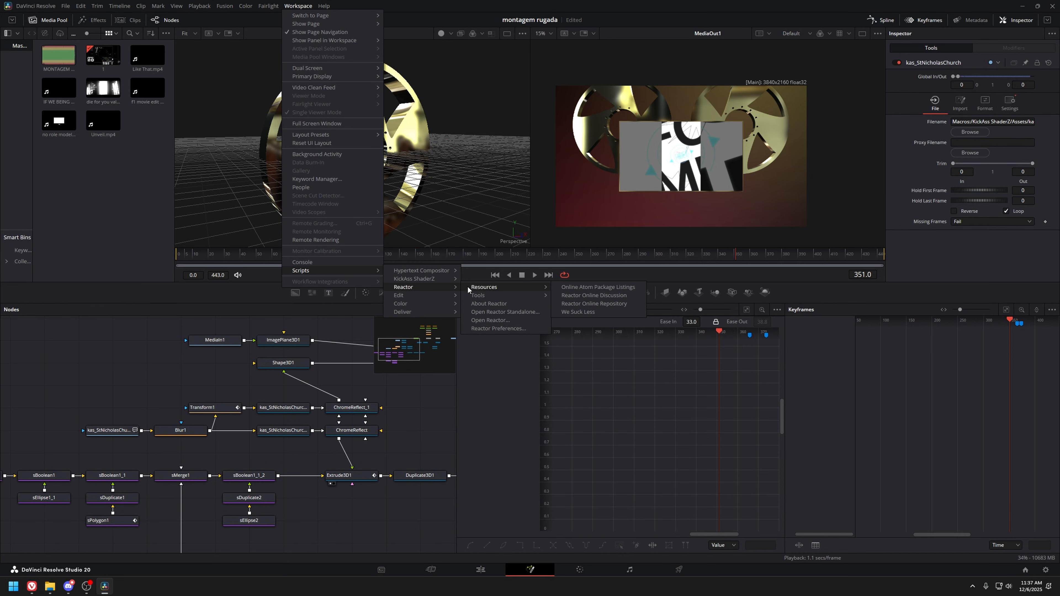
mouse_move(435, 280)
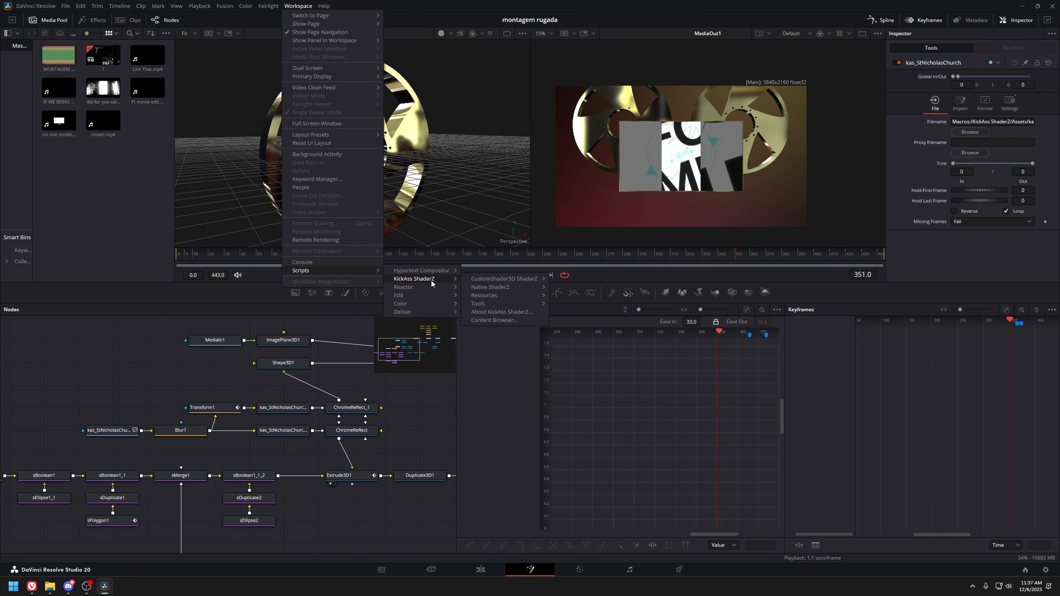
left_click(173, 394)
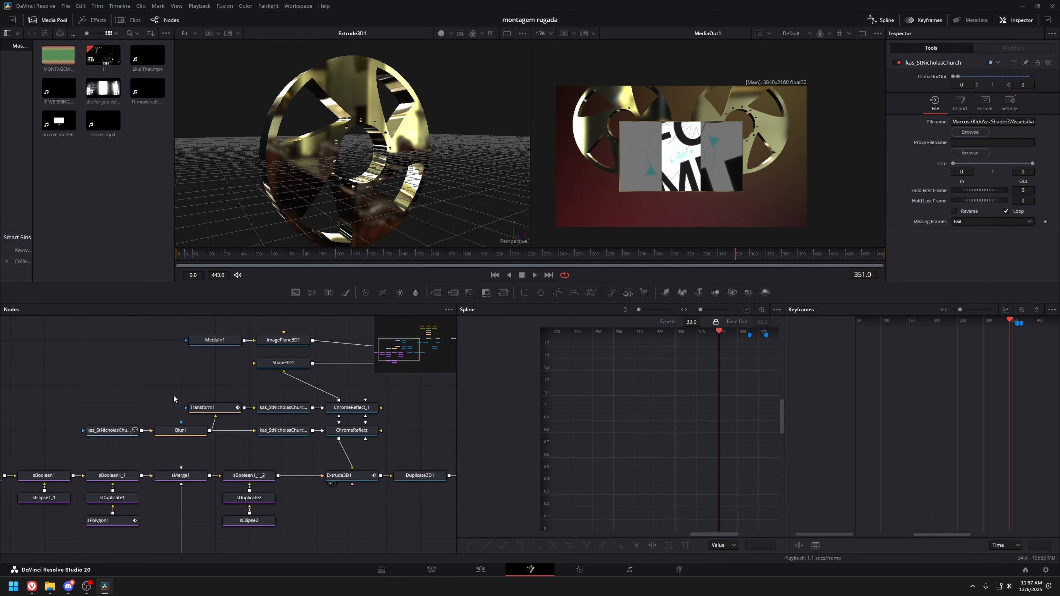
Search the tool list for "kas" again, browse the KickAss ShaderZ tools, and cancel without adding one.
key("shift+space")
type("kas")
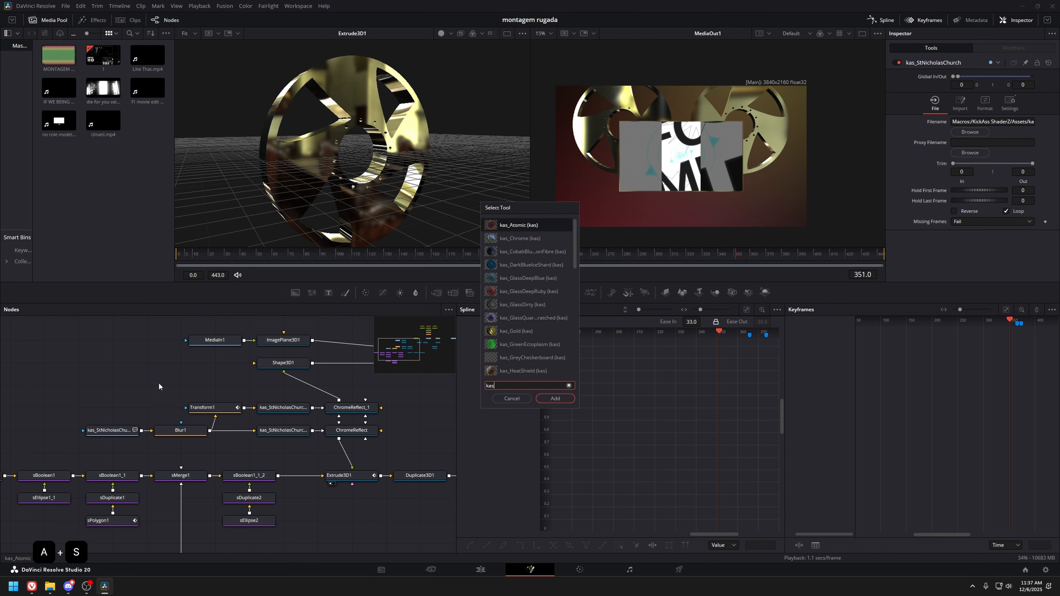
scroll(503, 311, "down", 5)
key("Escape")
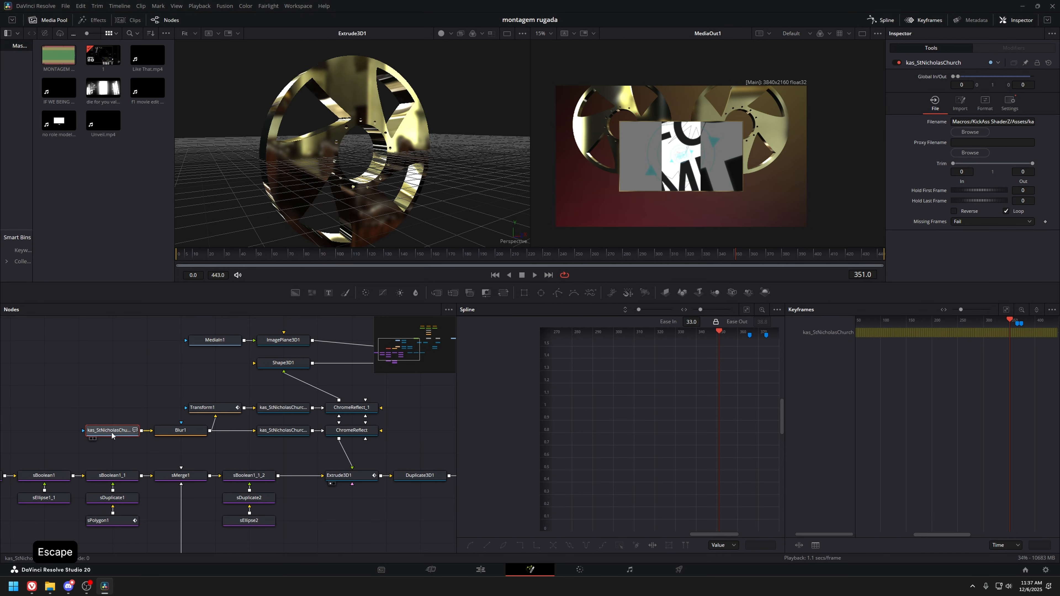
View kas_StNicholasChurch and Blur1 to compare the church environment image before and after blurring, tracing the chain to ChromeReflect.
key("1")
left_click_drag(63, 448, 294, 432)
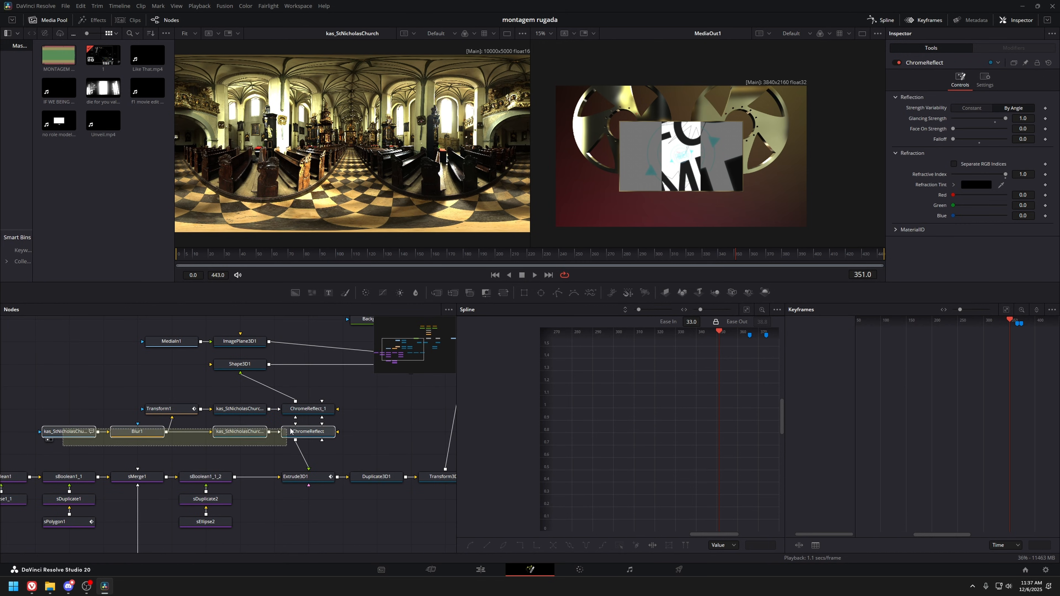
left_click(281, 438)
left_click(143, 437)
key("1")
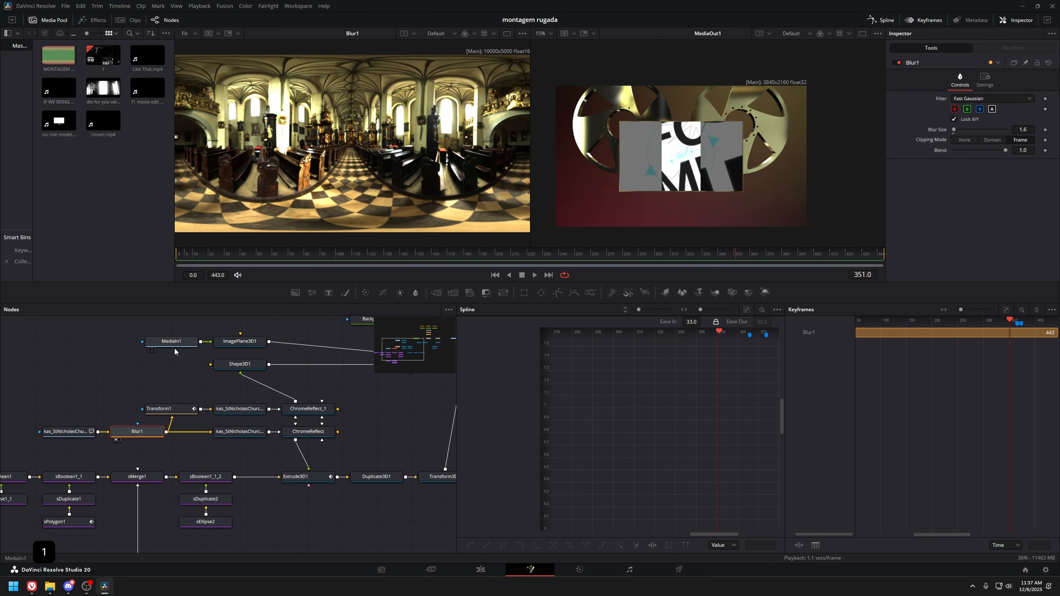
left_click(70, 430)
key("1")
left_click(135, 432)
key("1")
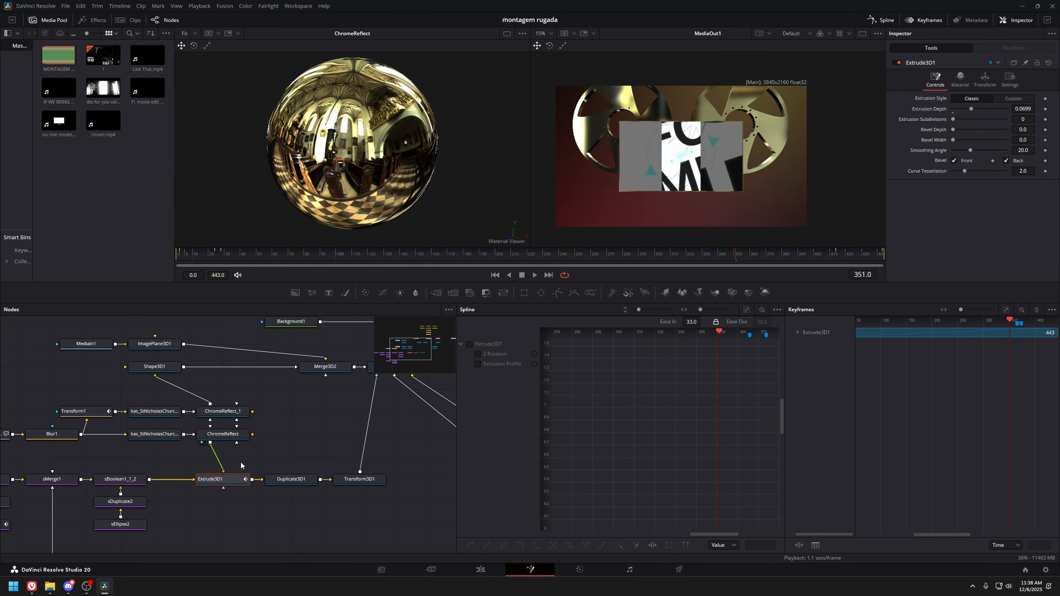
View the single gold reel at Extrude3D1 and inspect it from other angles.
key("1")
left_click_drag(309, 184, 321, 218)
left_click_drag(321, 217, 330, 211)
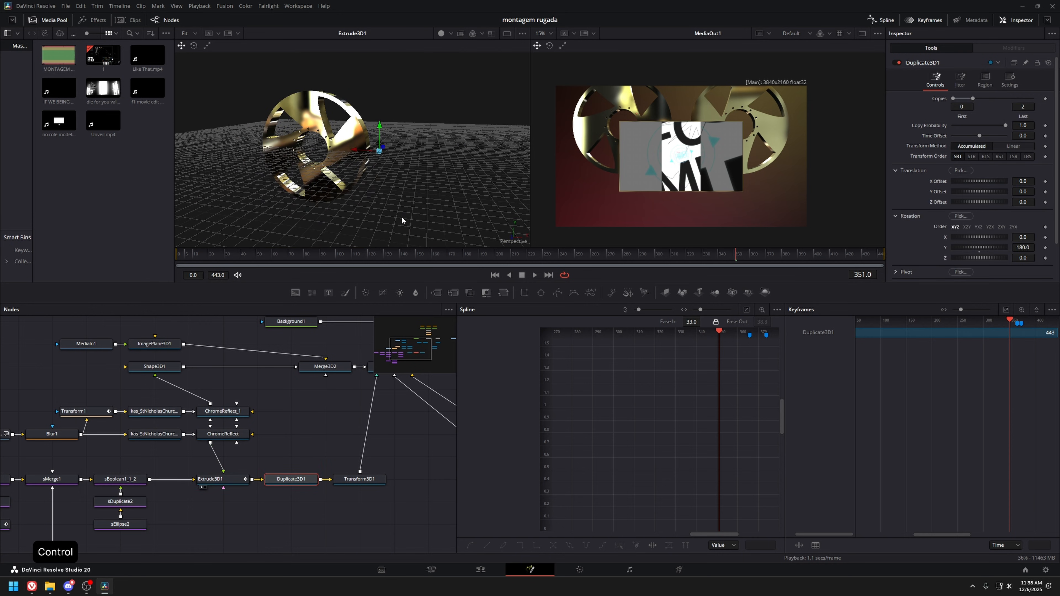
View Duplicate3D1, try a Y rotation of about 132.8 for the duplicated reel, and undo it.
key("1")
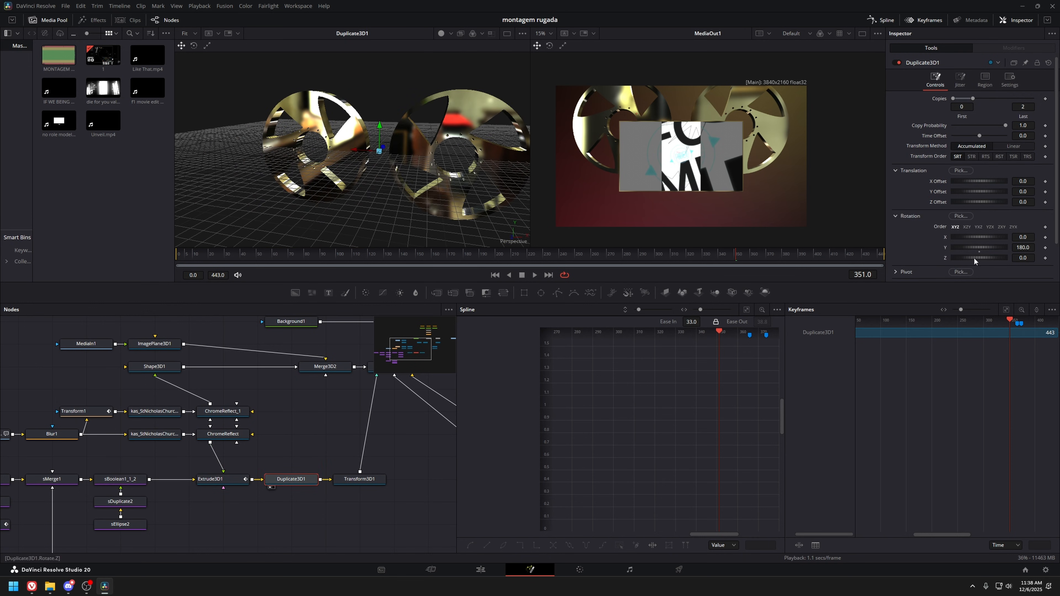
left_click_drag(979, 247, 956, 247)
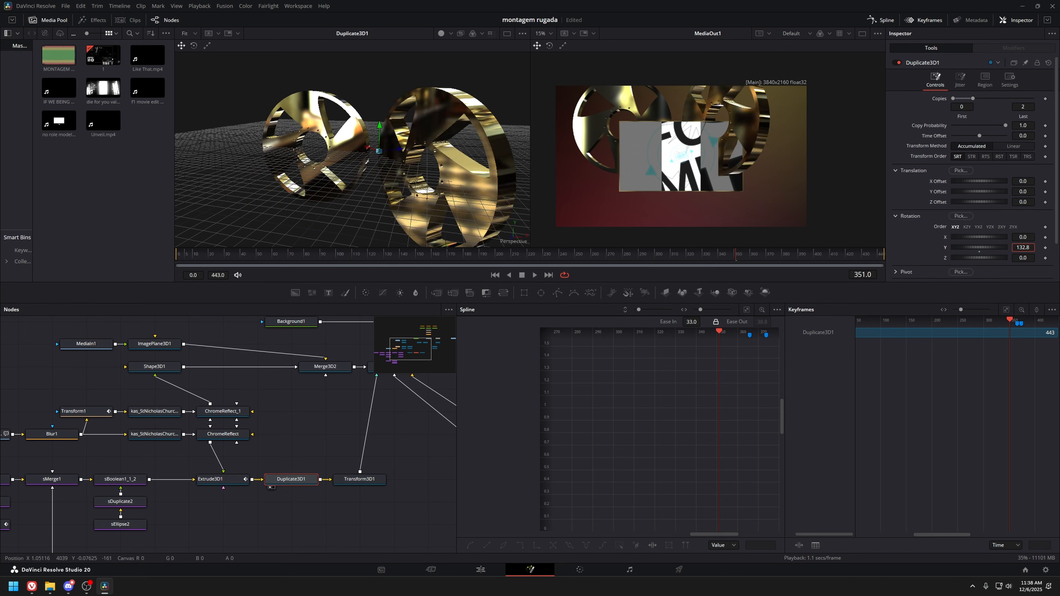
key("ctrl+z")
Go to frame 323 and view Transform3D1 and Merge3D1 to inspect the raised reels and the combined scene from an angle.
left_click_drag(732, 262, 691, 262)
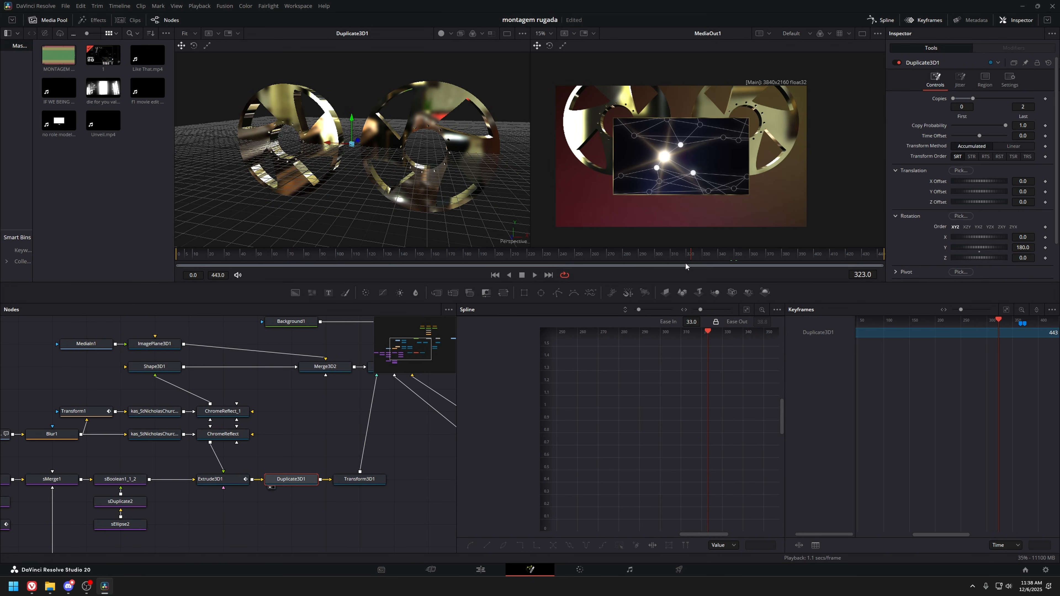
left_click(359, 479)
key("1")
left_click_drag(368, 399, 305, 404)
left_click(339, 373)
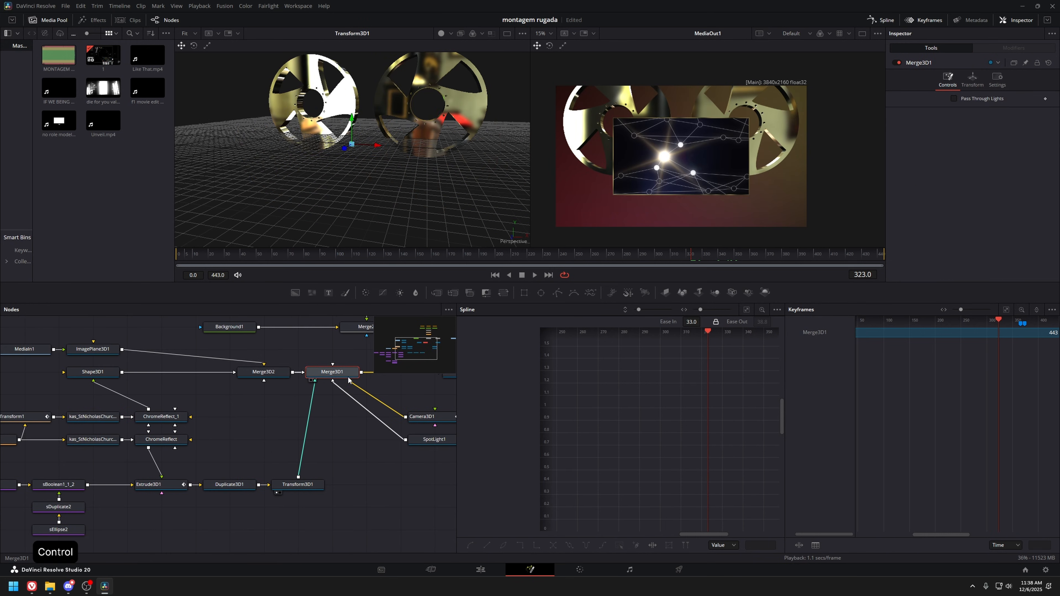
key("1")
left_click_drag(355, 160, 385, 185)
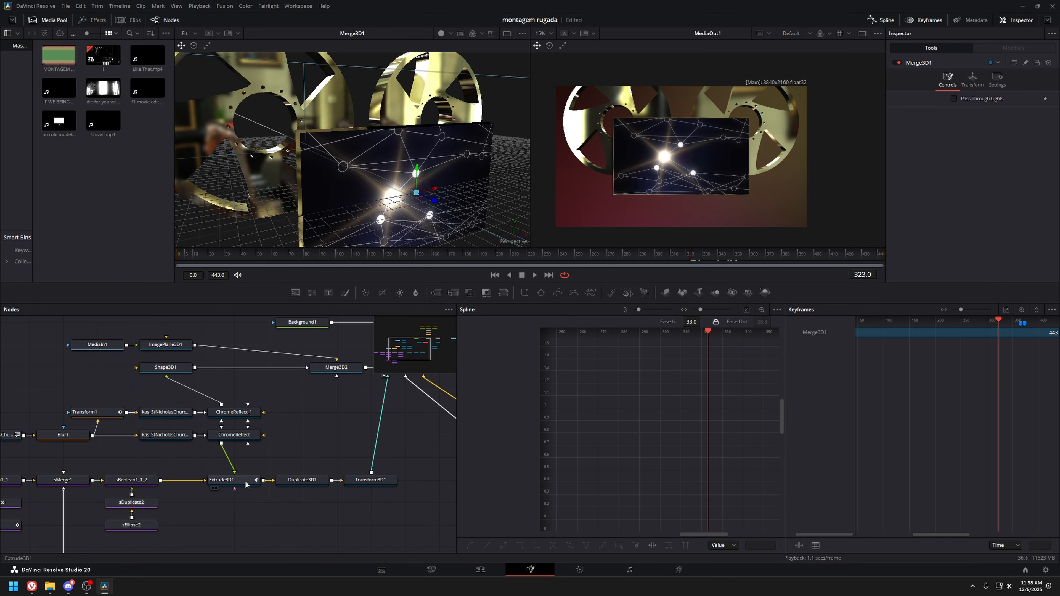
Show Extrude3D1's Z Rotation curve, fit it, and examine its opening keyframes while scrubbing from frame 0 to 28.
left_click(246, 483)
left_click_drag(229, 257, 175, 257)
left_click(478, 354)
key("ctrl+f")
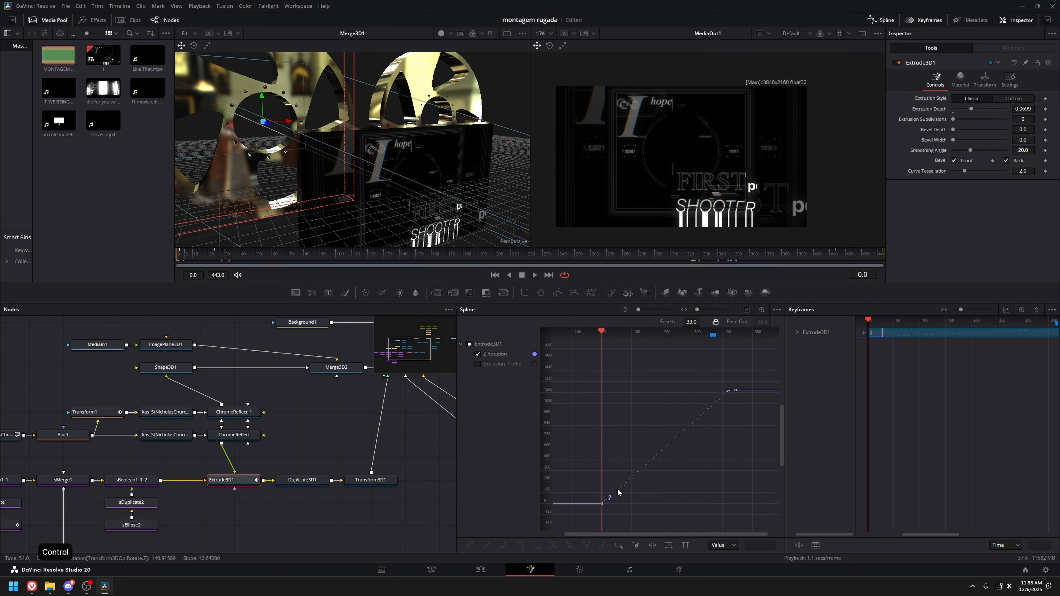
scroll(618, 492, "up", 8)
left_click_drag(617, 492, 705, 369)
scroll(646, 414, "up", 2)
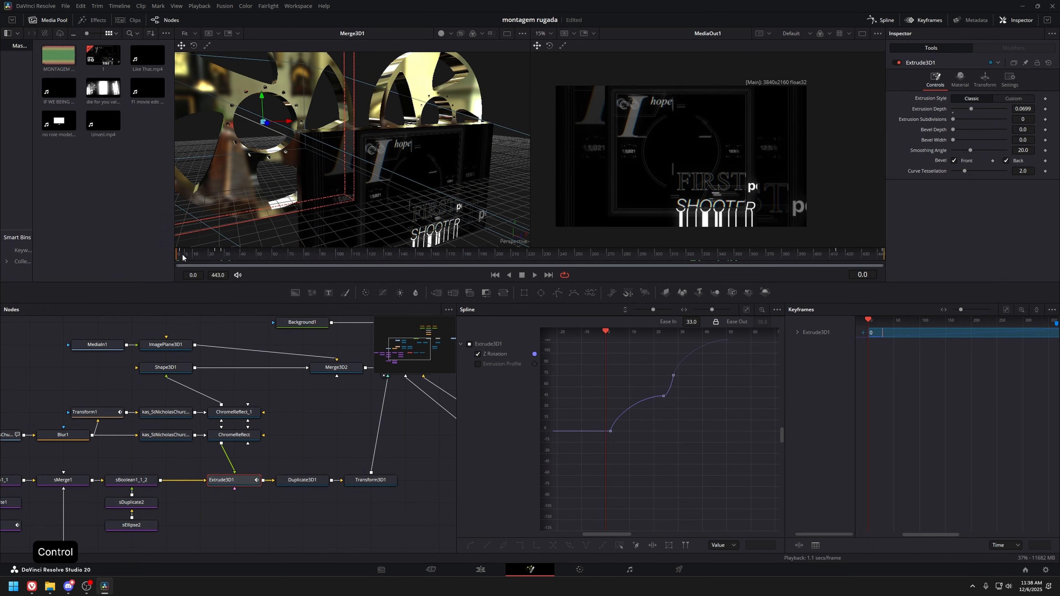
left_click_drag(183, 257, 222, 258)
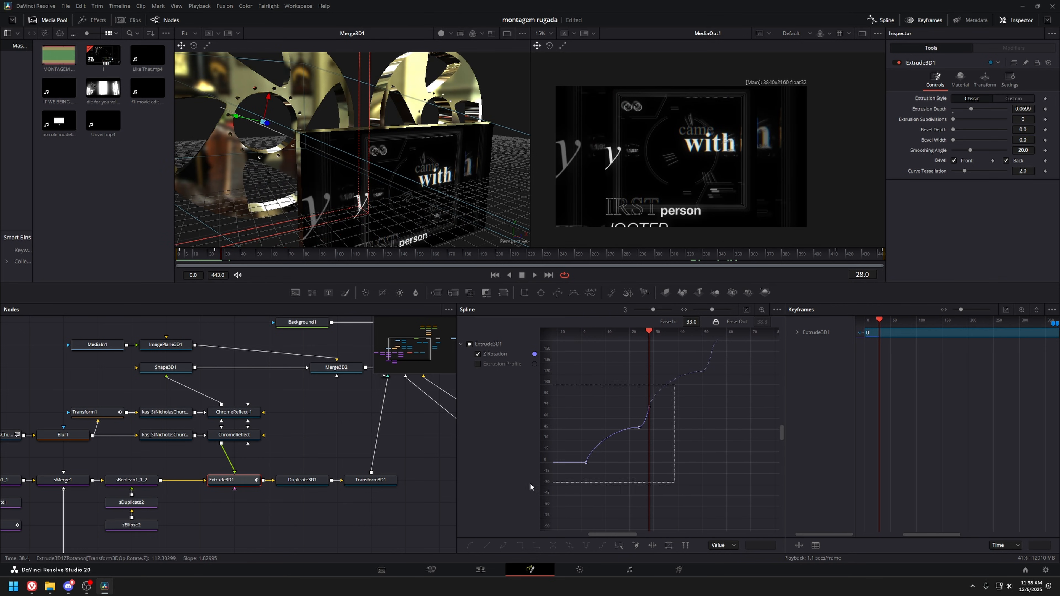
Select the opening Z Rotation keyframes of Extrude3D1 and look at the Set Loop options for them.
right_click(678, 437)
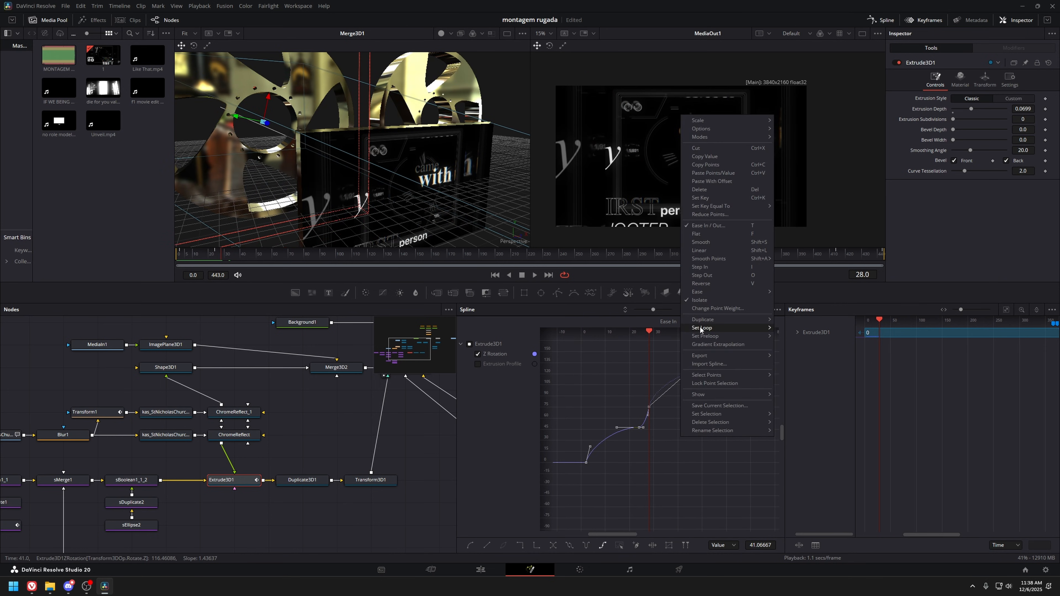
mouse_move(734, 328)
left_click(804, 335)
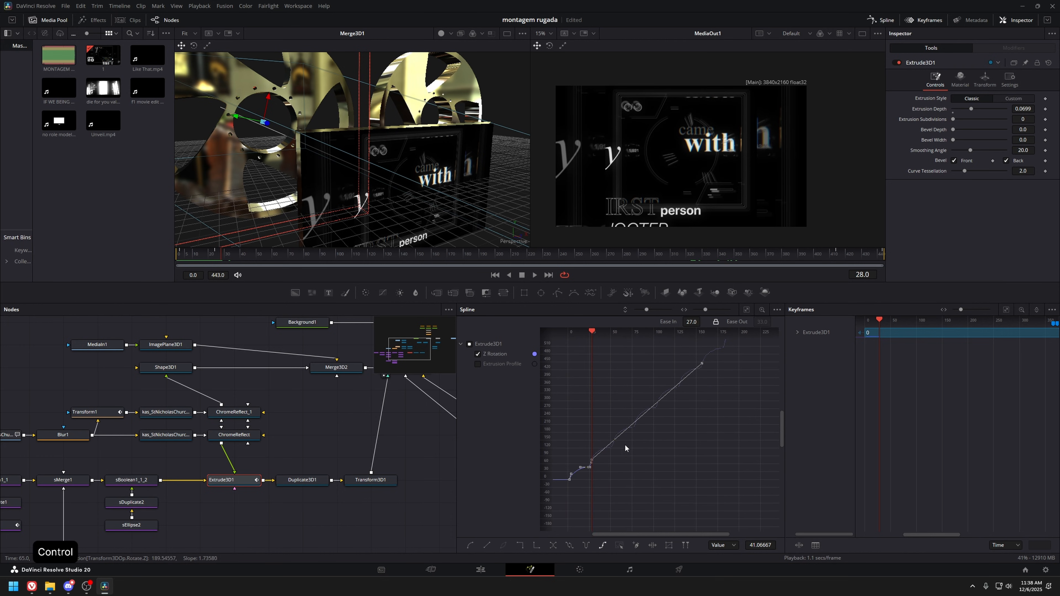
Scrub to frame 413 and move between neighbouring frames to check the end of the looped reel rotation.
left_click_drag(220, 255, 836, 279)
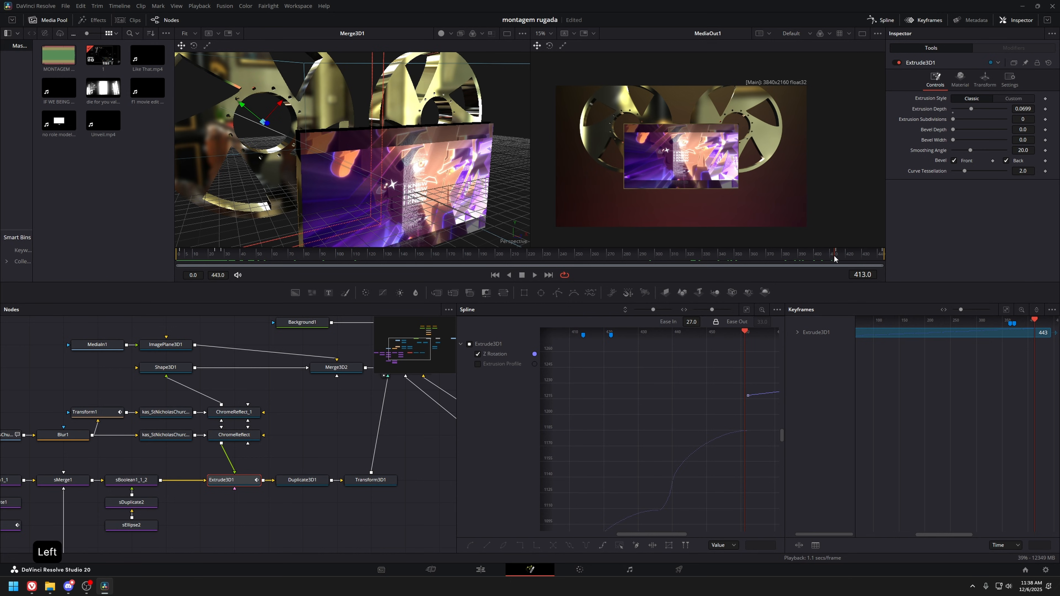
key("Left")
key("Right")
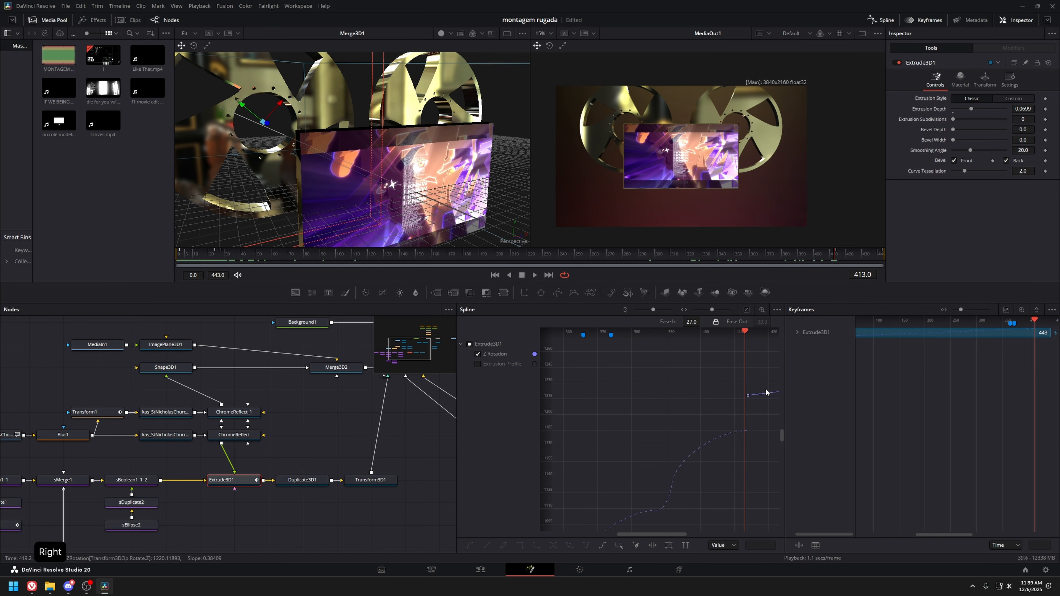
key("Left")
key("Right")
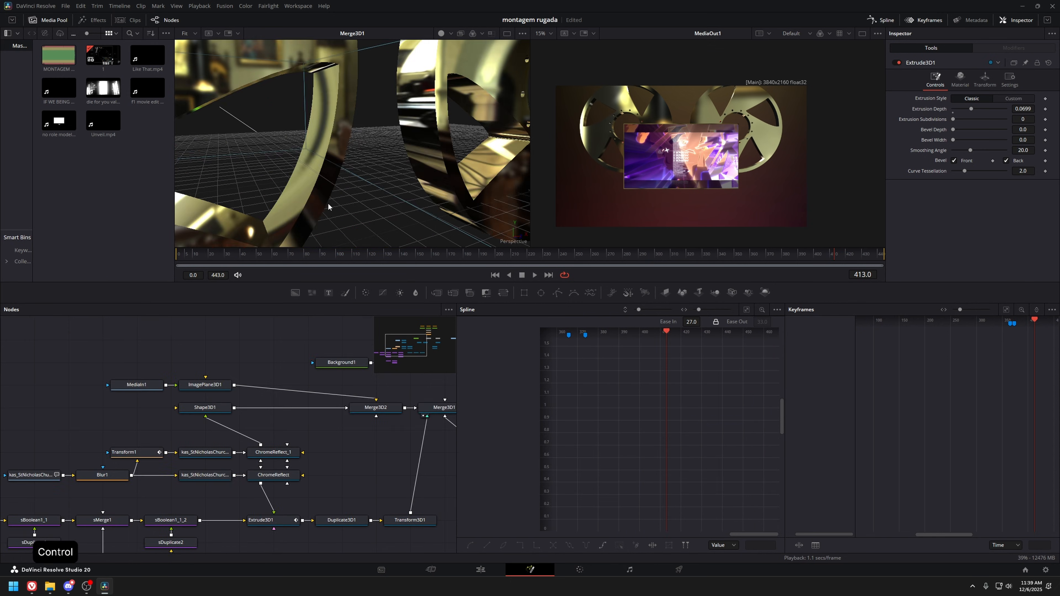
Select Shape3D1 behind the video plane in the Merge3D1 view and inspect the slab and its ChromeReflect_1 material connection.
scroll(326, 206, "down", 3)
left_click(279, 175)
scroll(272, 194, "down", 3)
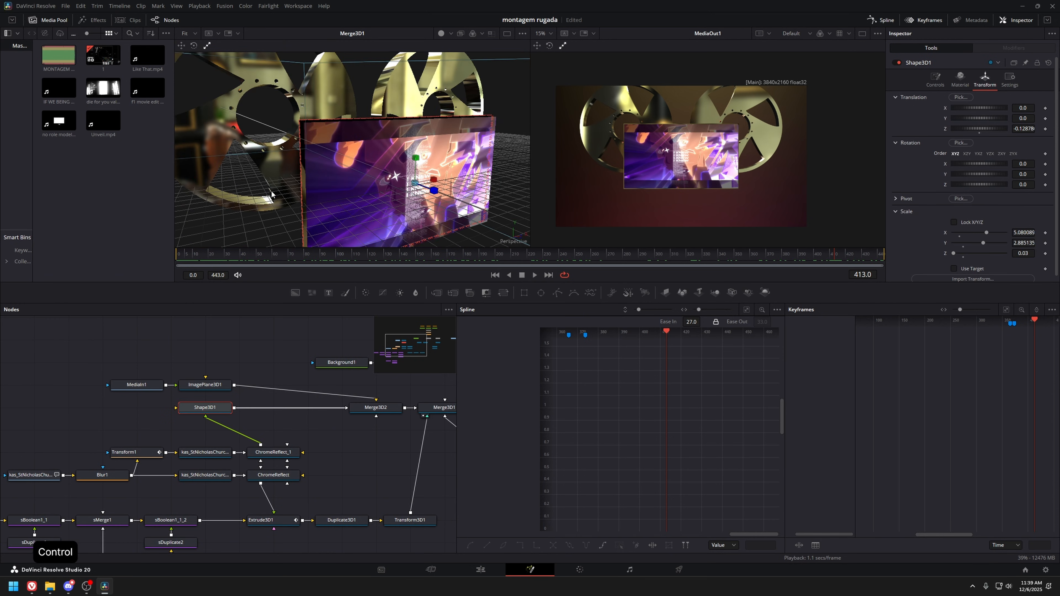
left_click_drag(222, 420, 287, 411)
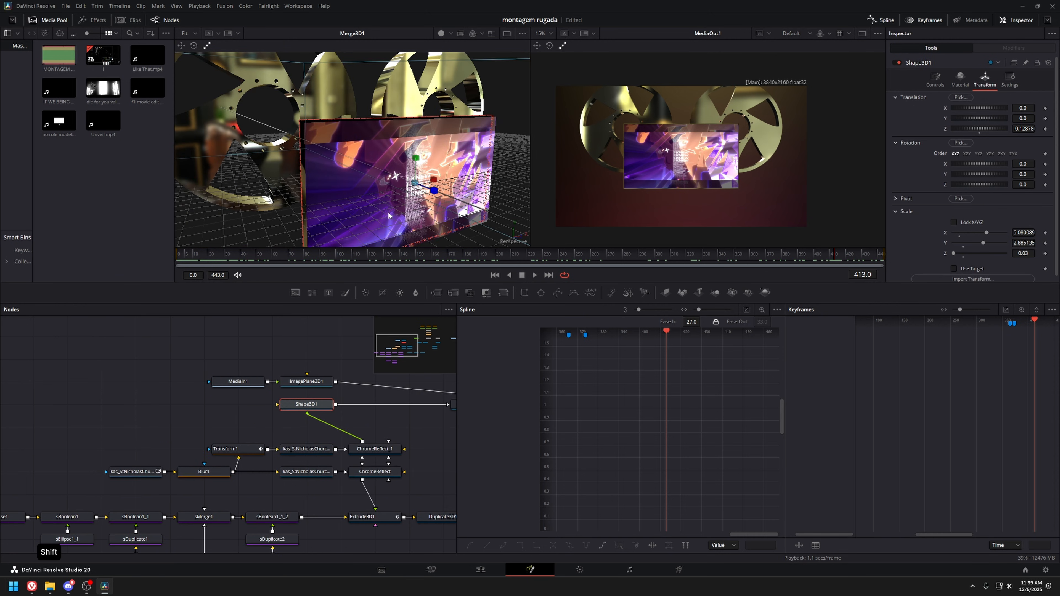
left_click_drag(388, 216, 332, 225)
left_click_drag(362, 457, 292, 462)
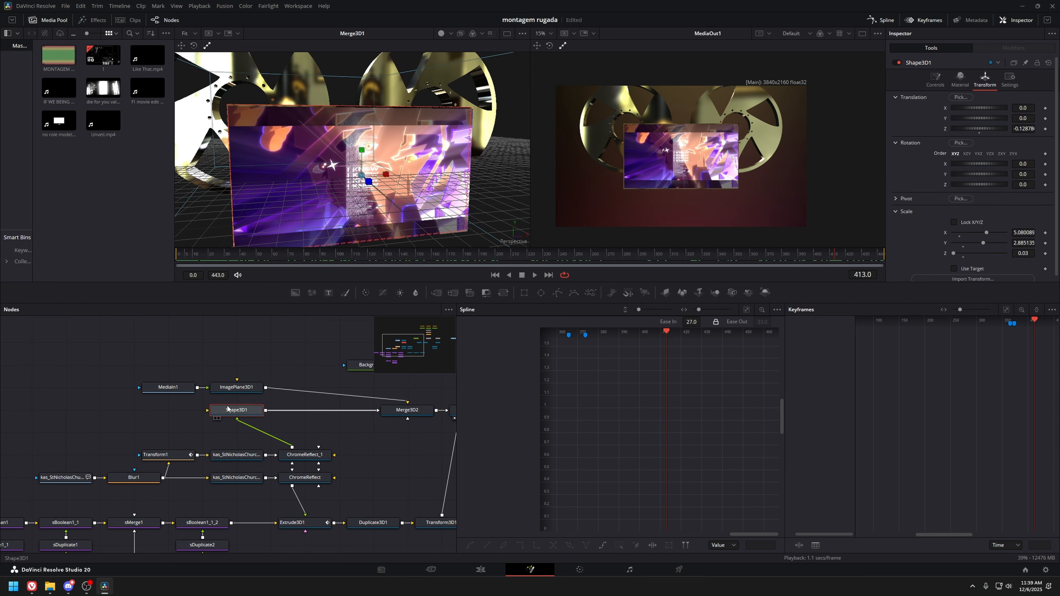
View Transform1 and play back and scrub the animated rotation of the church environment image.
left_click(187, 458)
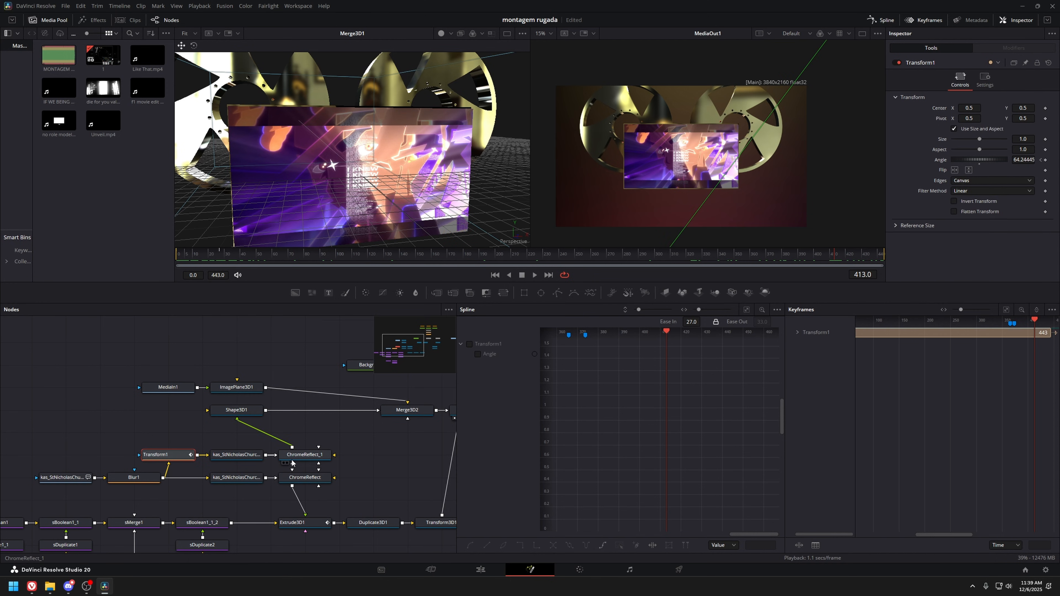
key("space")
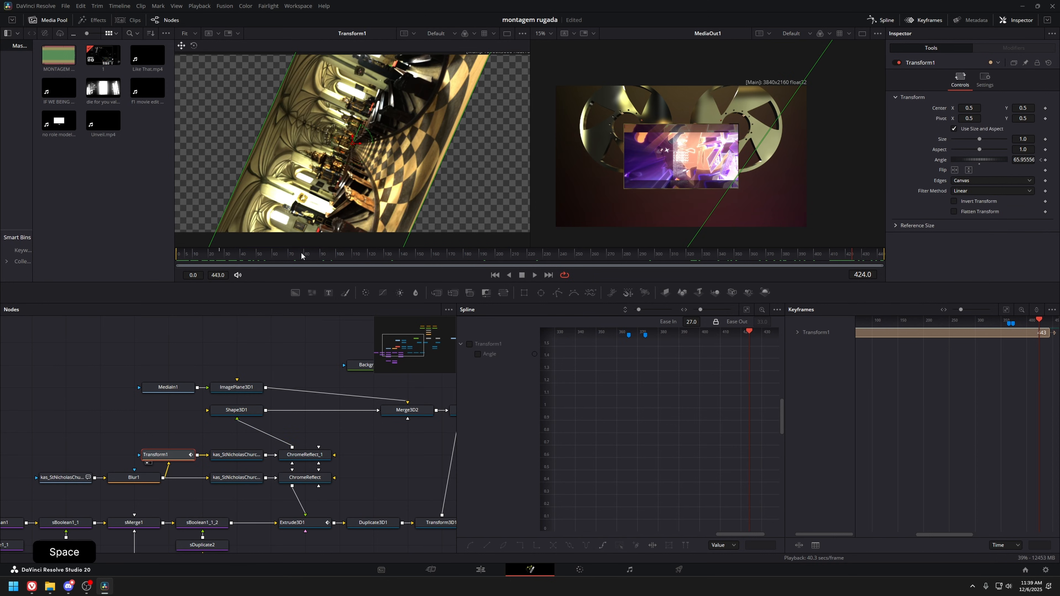
left_click_drag(303, 255, 615, 255)
key("space")
View Merge2, Ellipse1 and MultiMerge1 to examine the masked colour shapes that make up the background.
key("1")
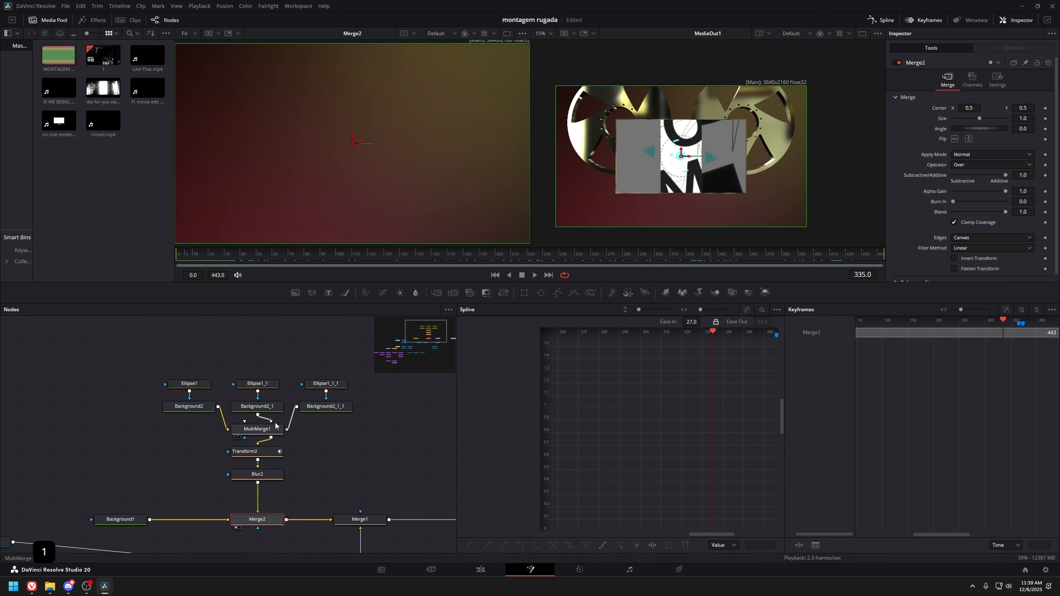
left_click(189, 383)
key("1")
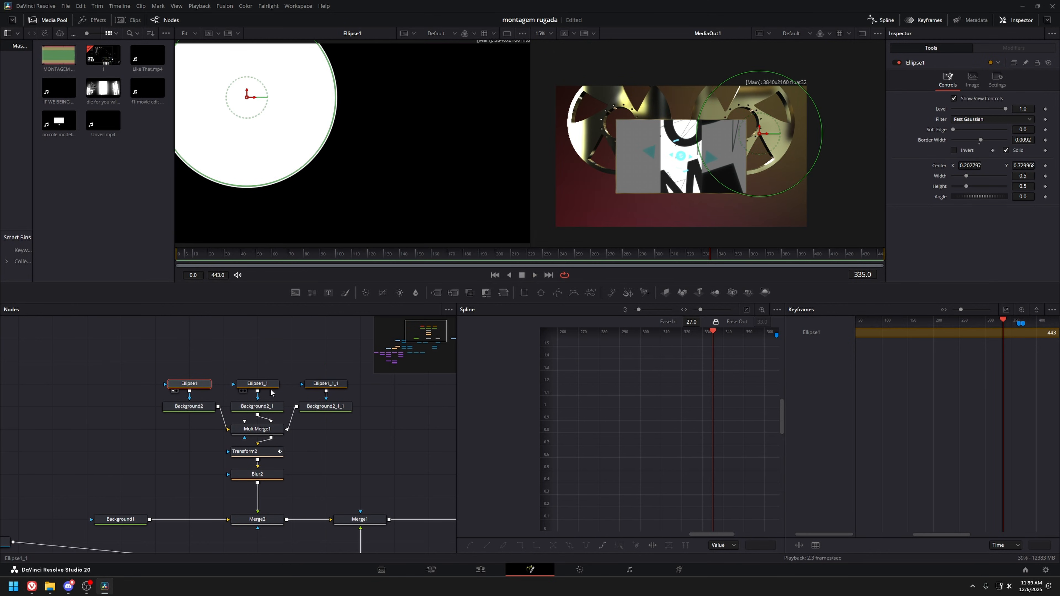
left_click(257, 428)
key("1")
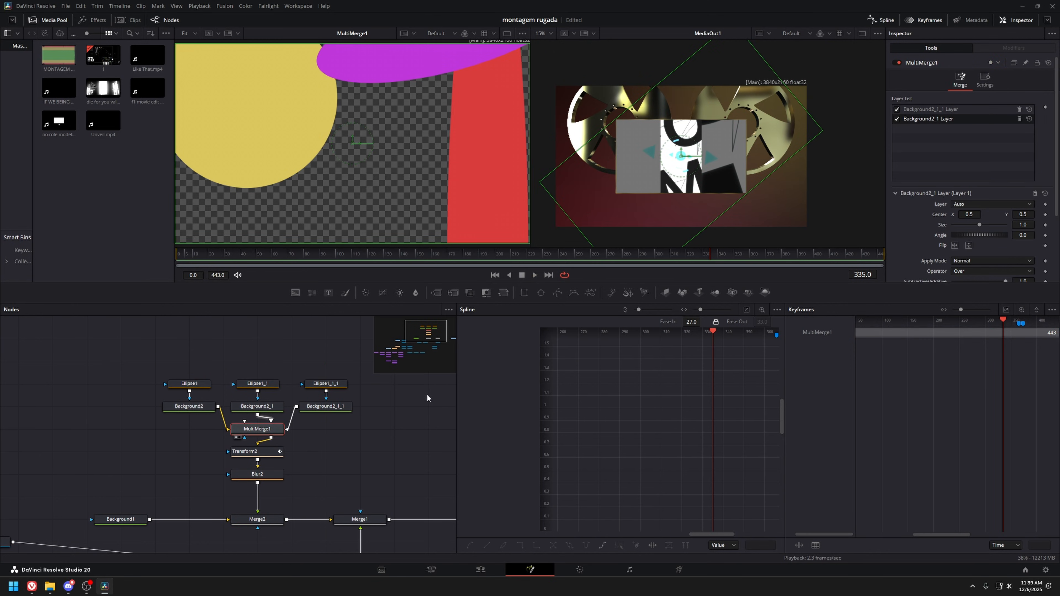
View Transform2's rotating shapes at frame 222 and the softened colour gradient at Blur2.
left_click(270, 452)
key("1")
left_click_drag(443, 256, 530, 258)
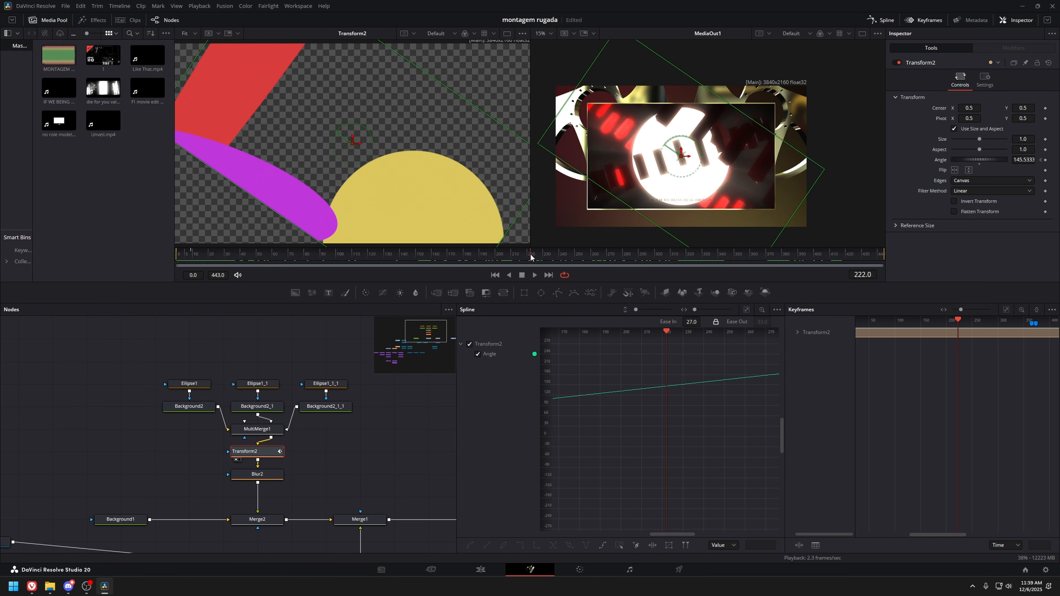
left_click(256, 475)
key("1")
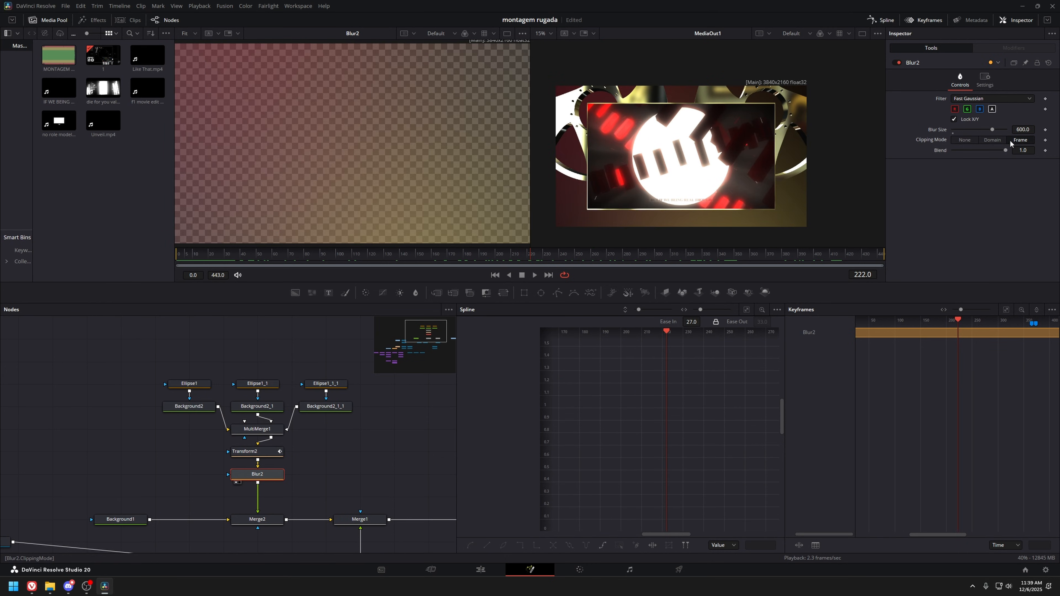
View Merge2 and Merge1 to compare the background alone with the rendered 3D scene composited over it.
left_click(257, 519)
key("1")
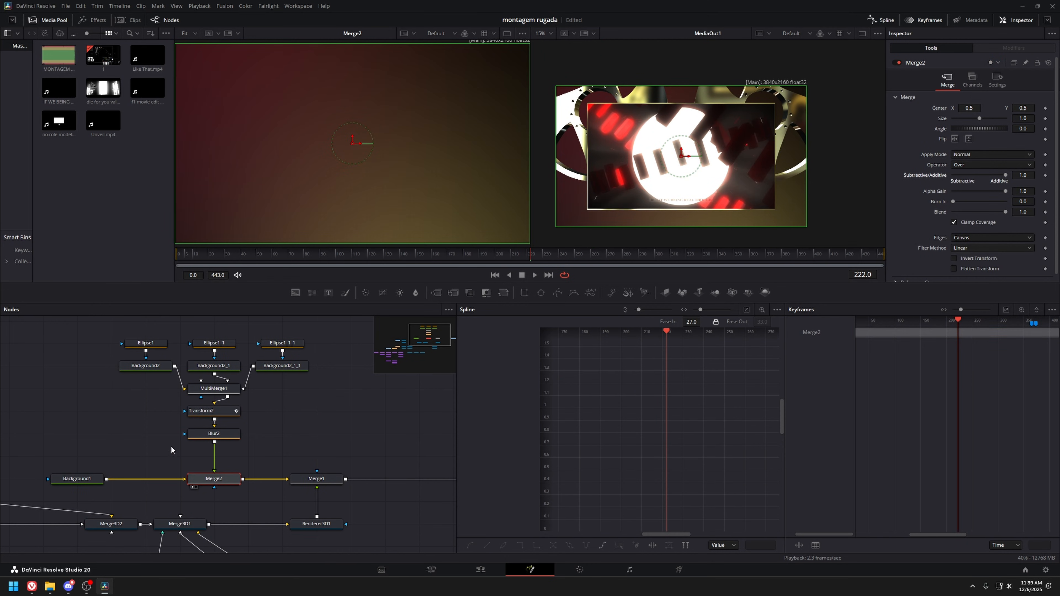
left_click(316, 478)
key("1")
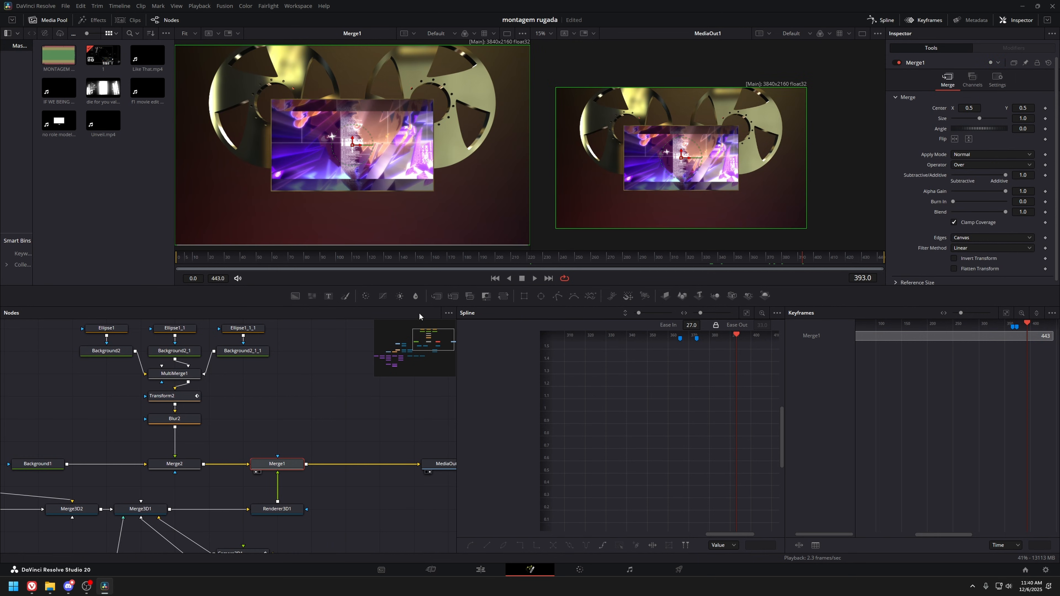
Inspect the MediaOut1 end of the node tree, and return to the Edit page timeline with the intro clip.
scroll(313, 404, "down", 3)
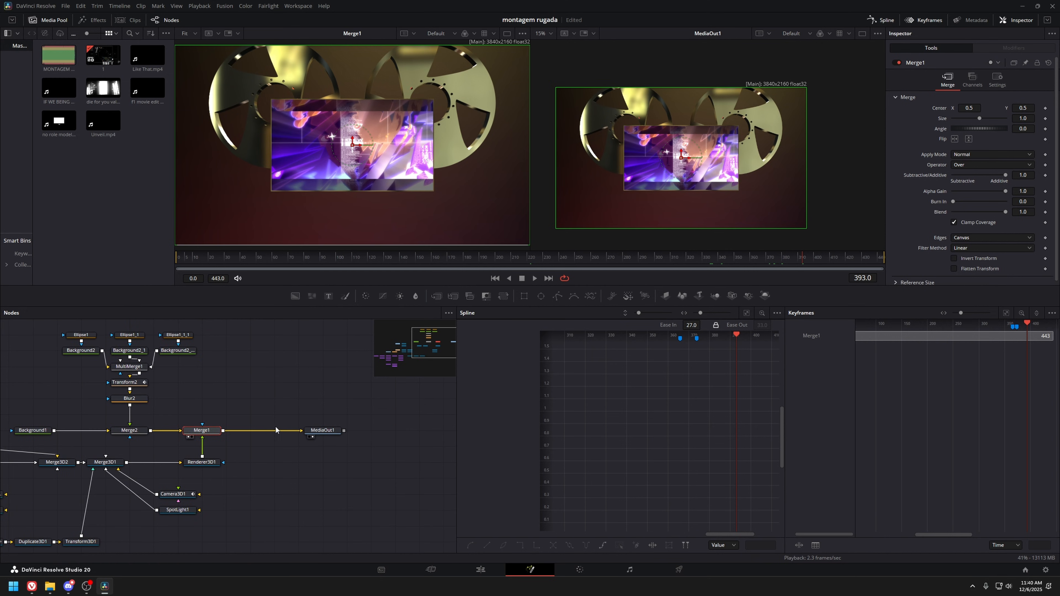
left_click(326, 435)
left_click(286, 474)
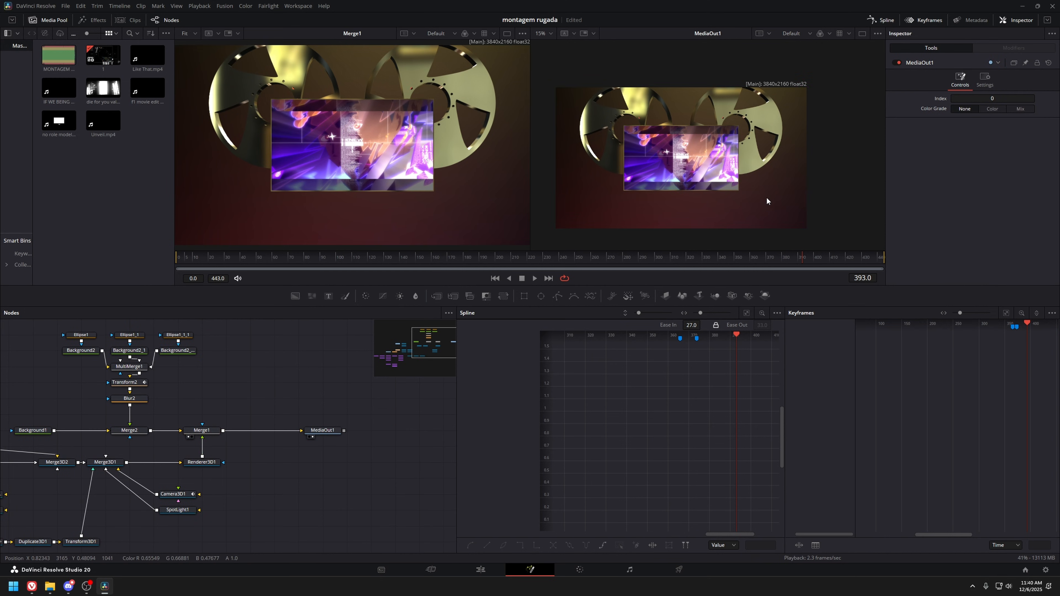
left_click_drag(432, 326, 434, 305)
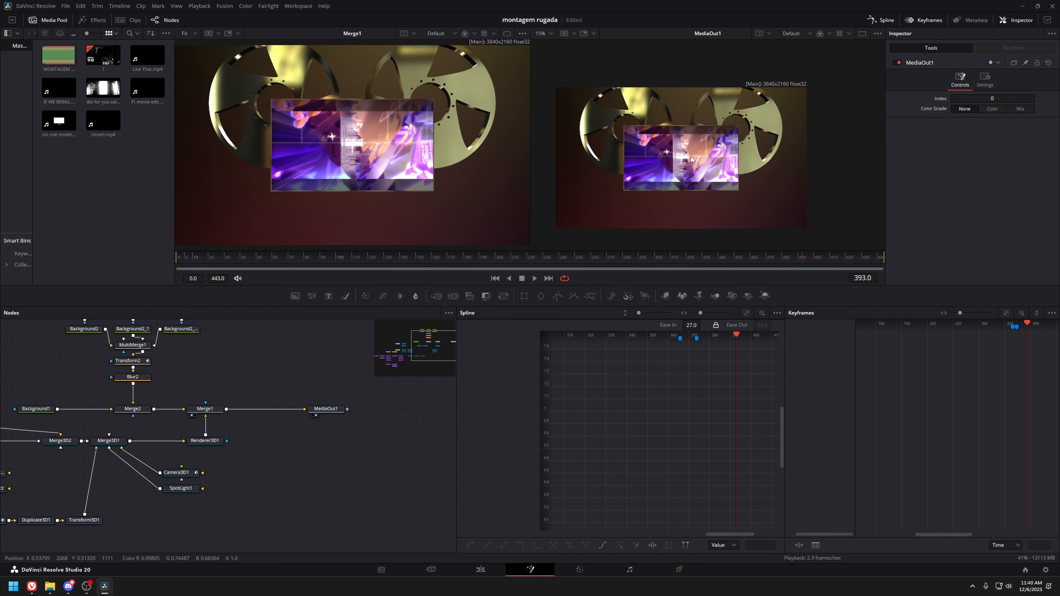
left_click(481, 569)
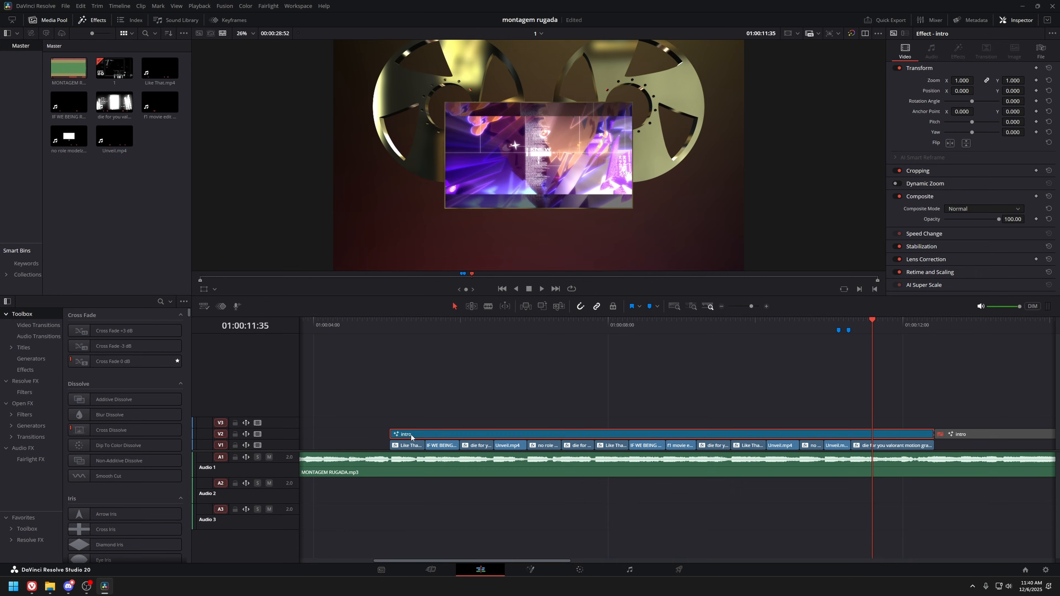
left_click(493, 333)
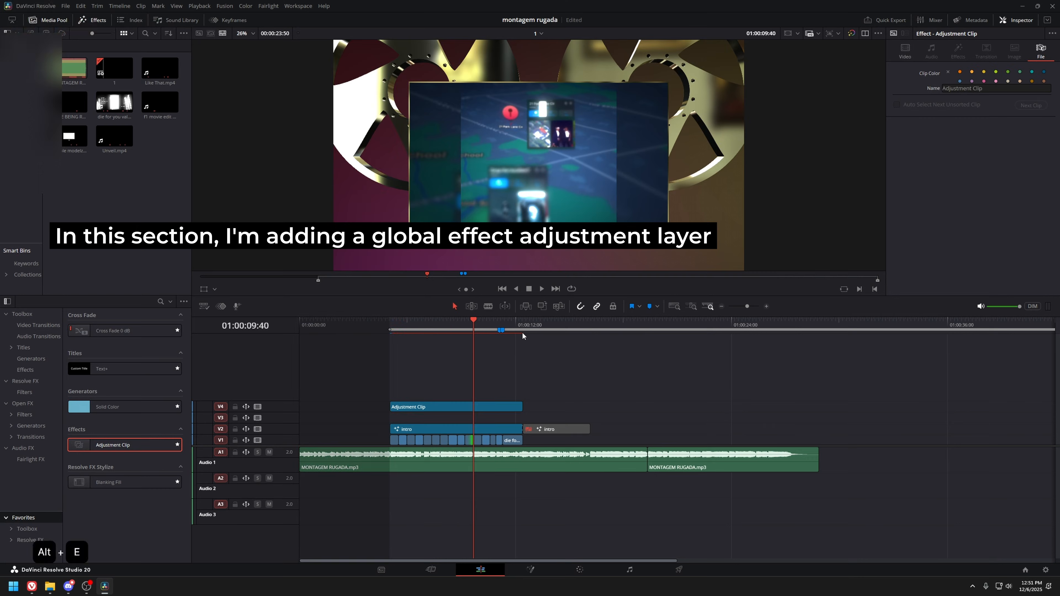
Add a reflection to the 3D scene with Duplicate3D2, Merge3D3 and a glass-shaded Shape3D2, and share one ChromeReflect between Shape3D1 and Extrude3D1.
key("ctrl+z")
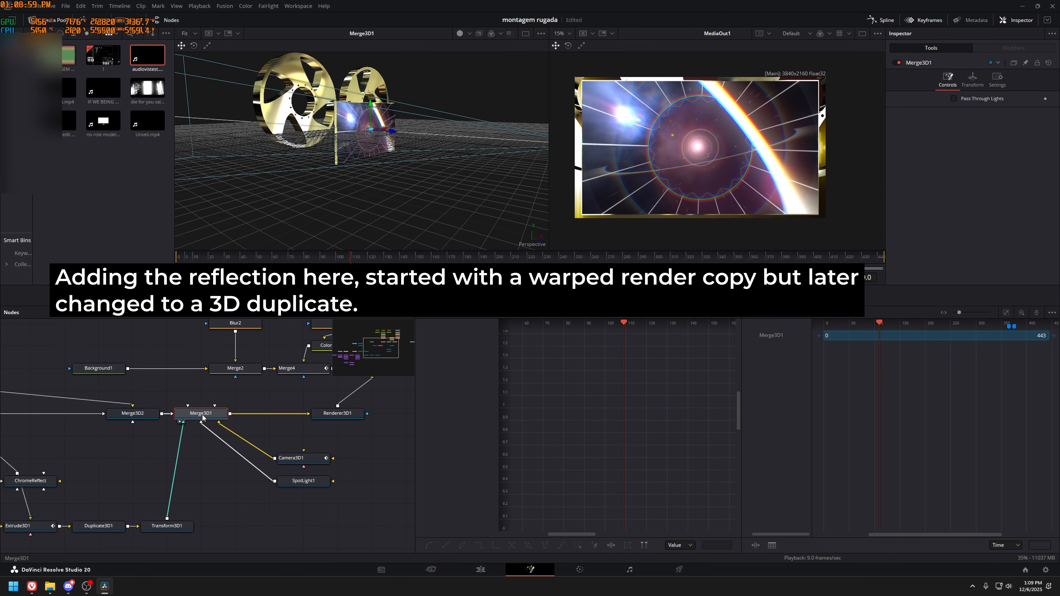
key("Return")
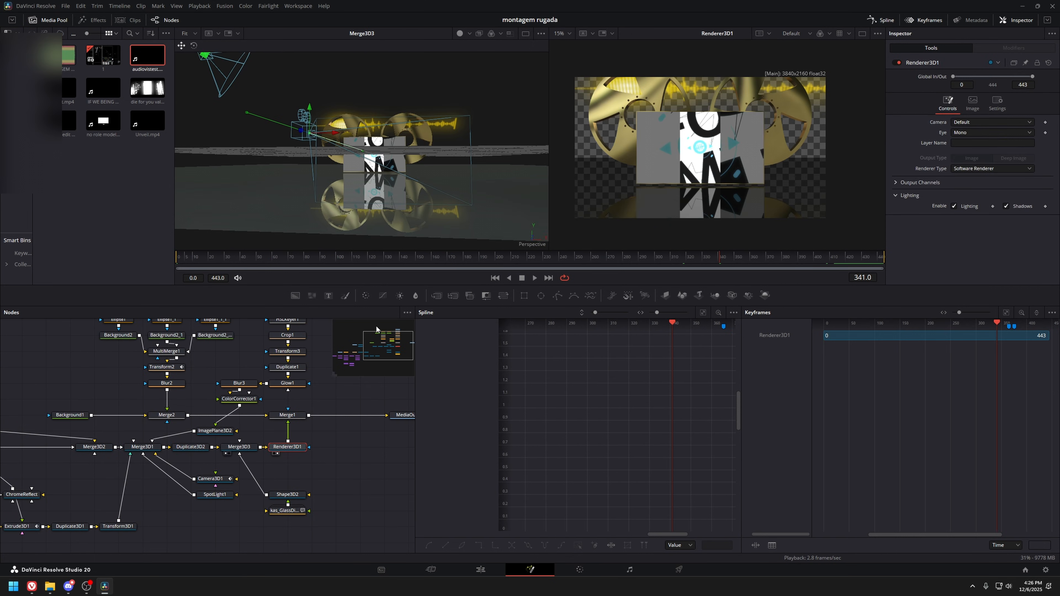
key("BackSpace")
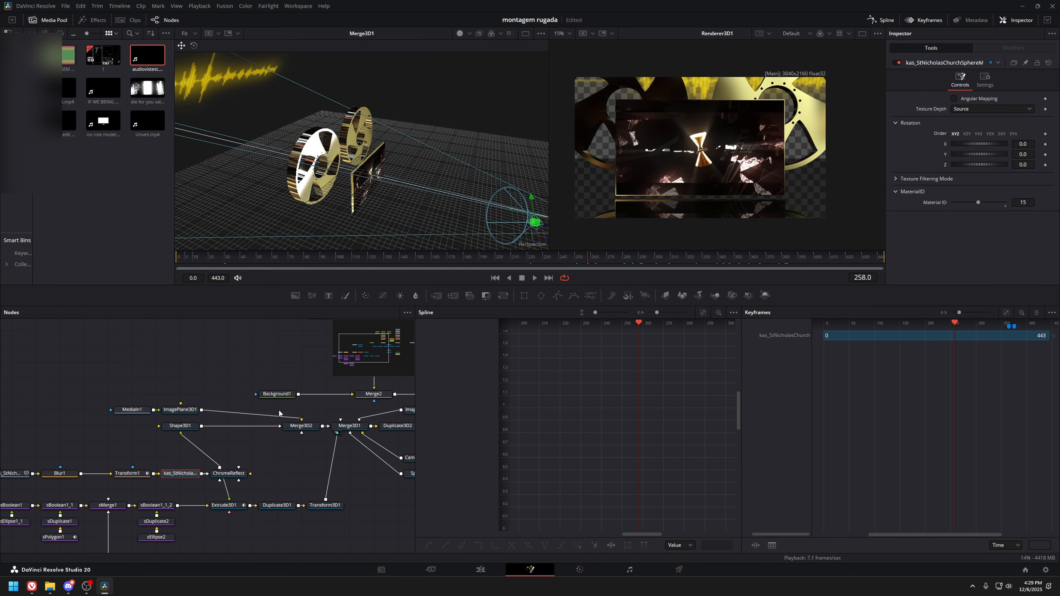
Rework Extrude3D1's Z Rotation curve with manual keyframes in place of the pre-looped ones.
key("q")
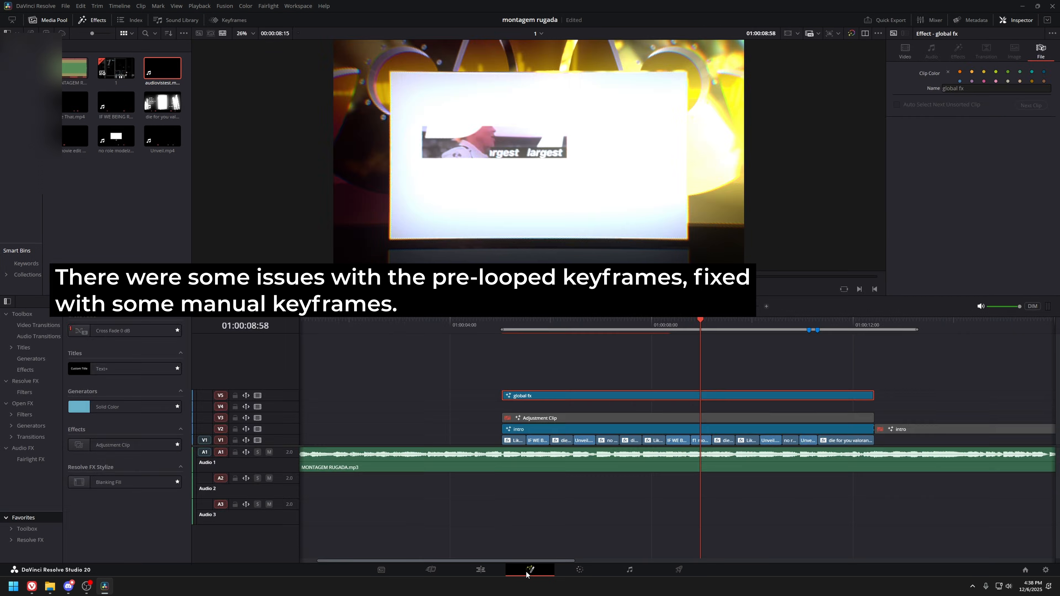
key("space")
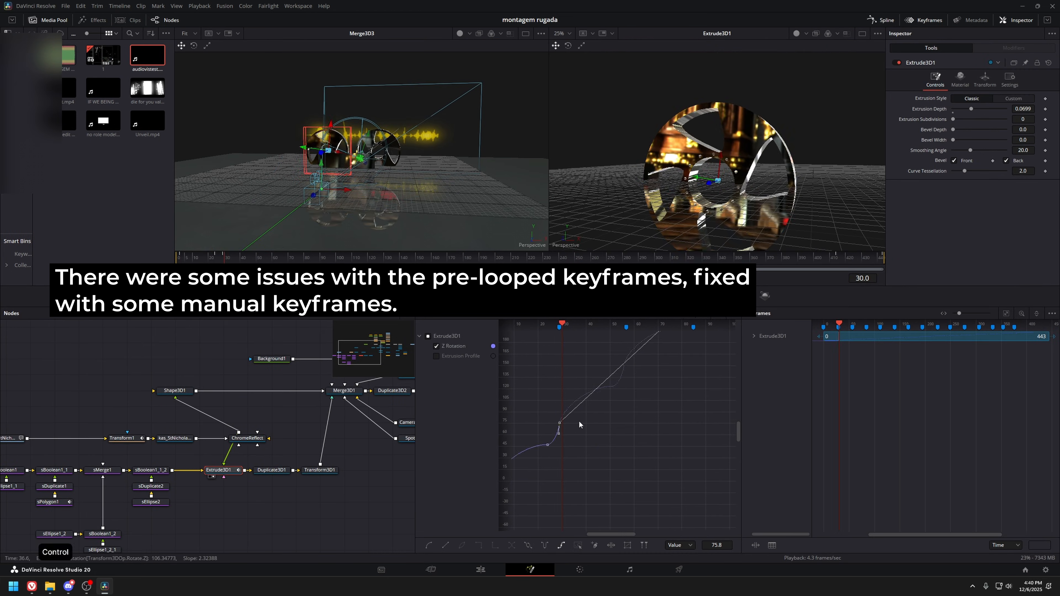
key("ctrl+z")
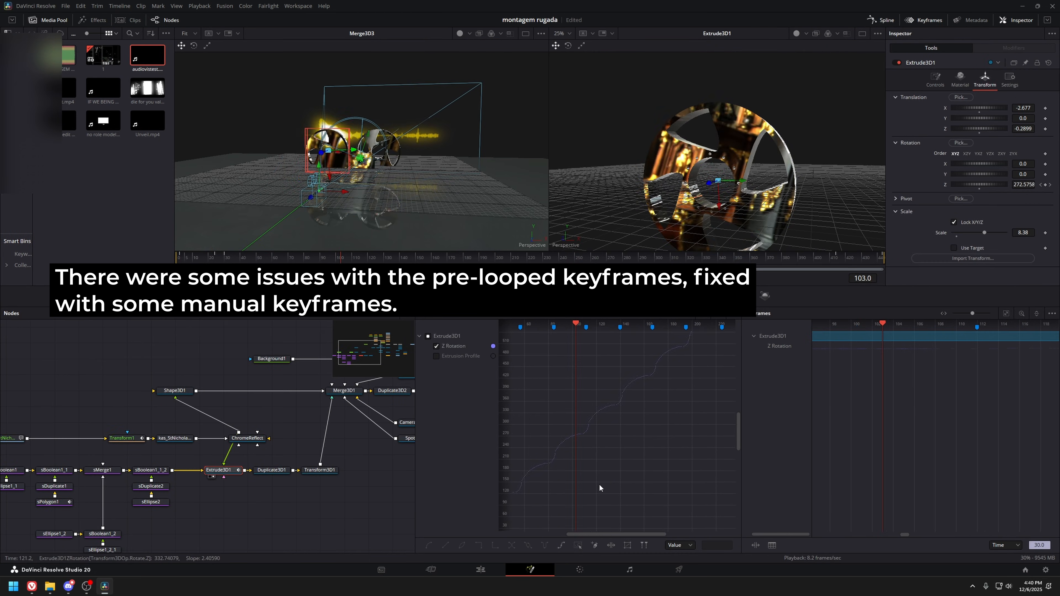
key("Right")
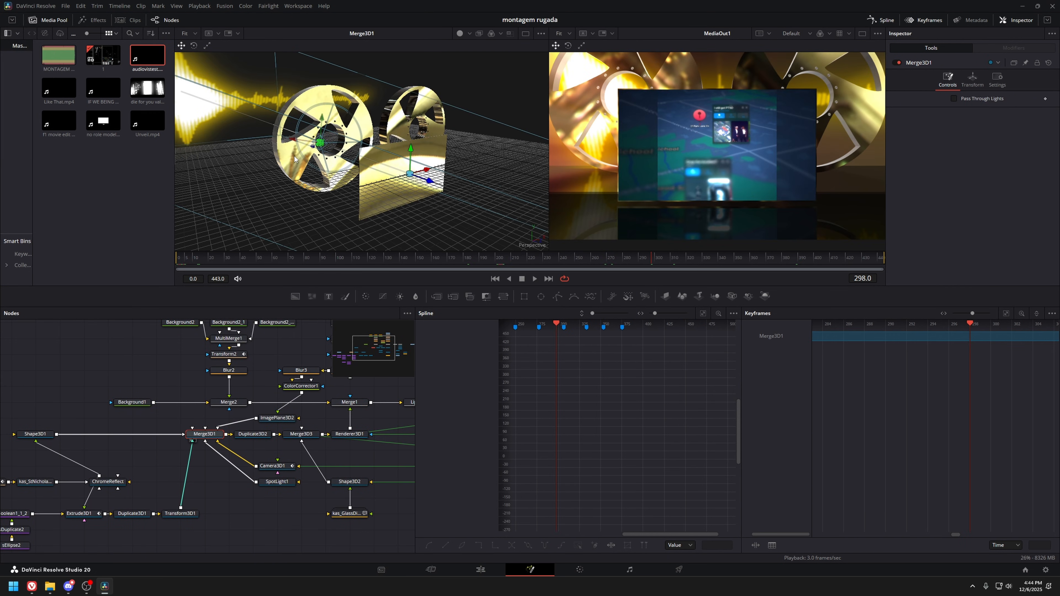
Examine the Merge3D1 scene at frame 298, including the Shape3D1 cube in front of the gold reels.
left_click_drag(205, 439, 236, 435)
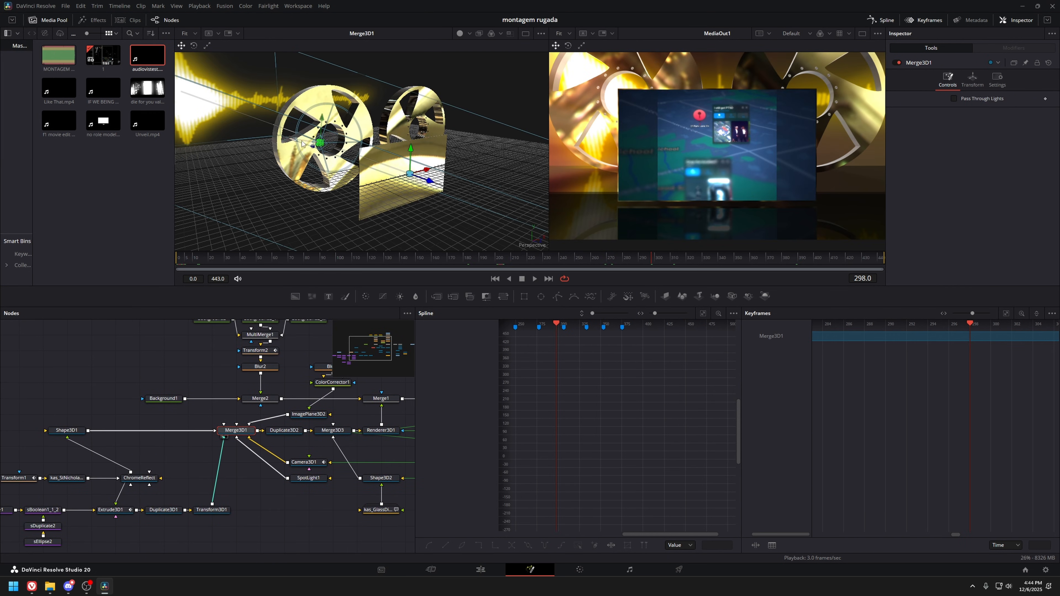
left_click(373, 194)
left_click_drag(373, 194, 392, 209)
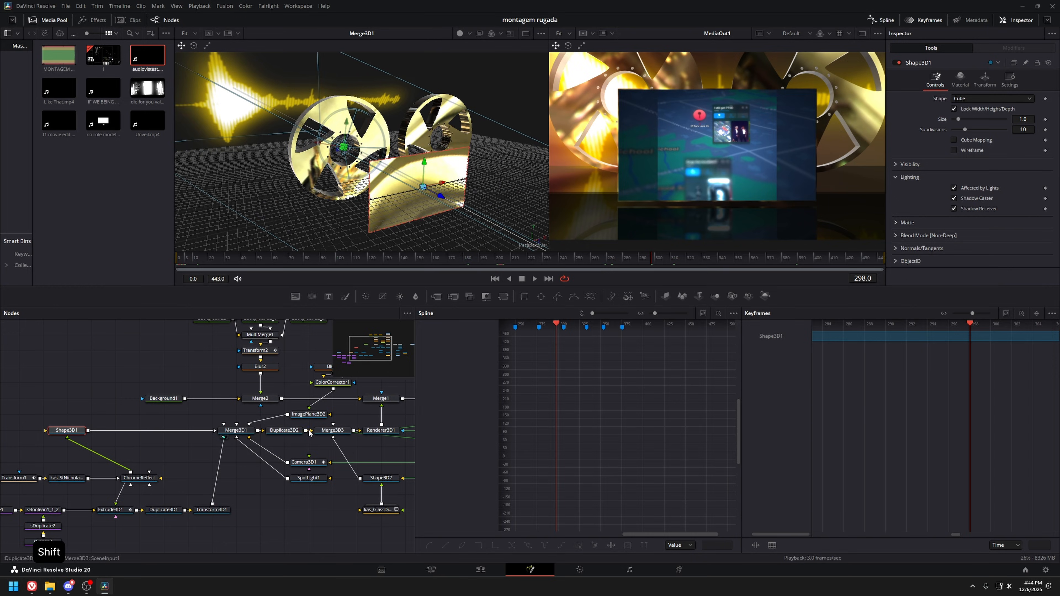
left_click_drag(308, 430, 240, 498)
left_click_drag(245, 105, 275, 119)
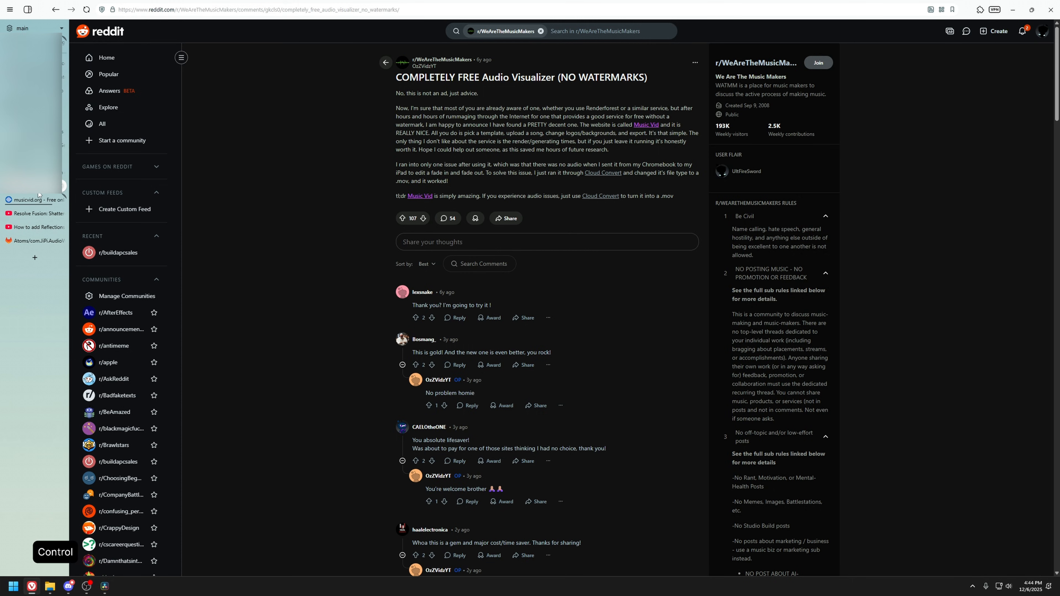
Switch to the browser to view the musicvid.org visualizer site and its featured projects, and return to DaVinci Resolve.
left_click(38, 199)
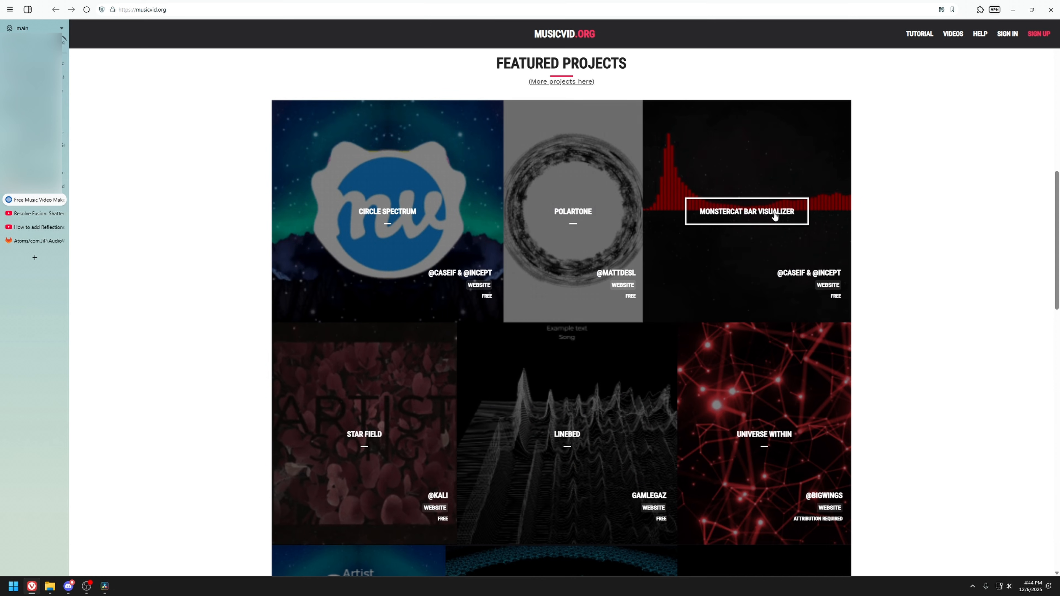
scroll(750, 254, "up", 10)
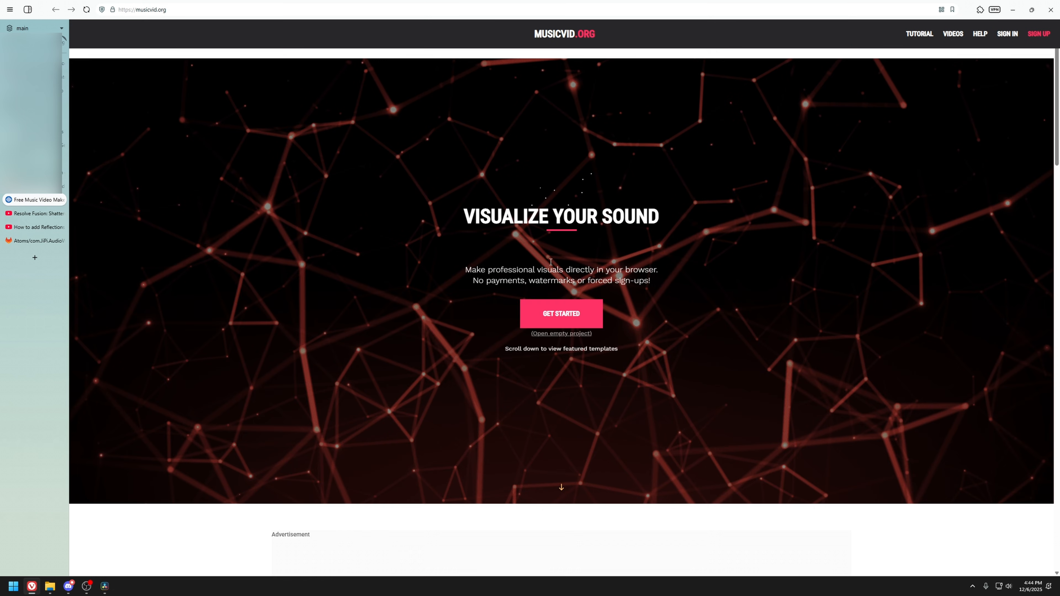
key("alt+Tab")
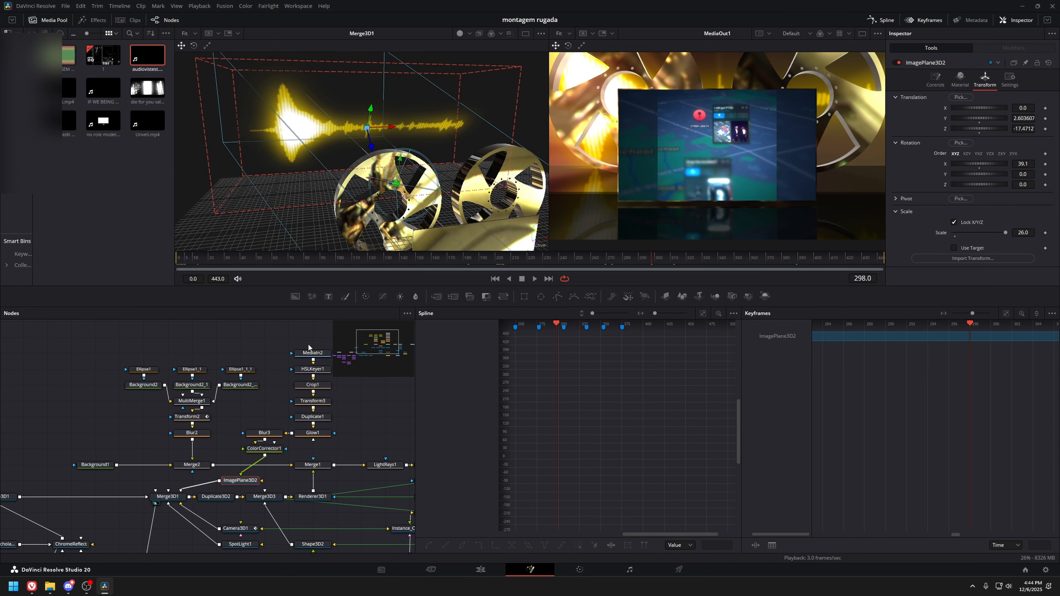
Inspect the ImagePlane3D2 waveform in the 3D scene, and play its source clip audiovistest.mp4 from MediaIn2 in the viewer.
left_click(319, 157)
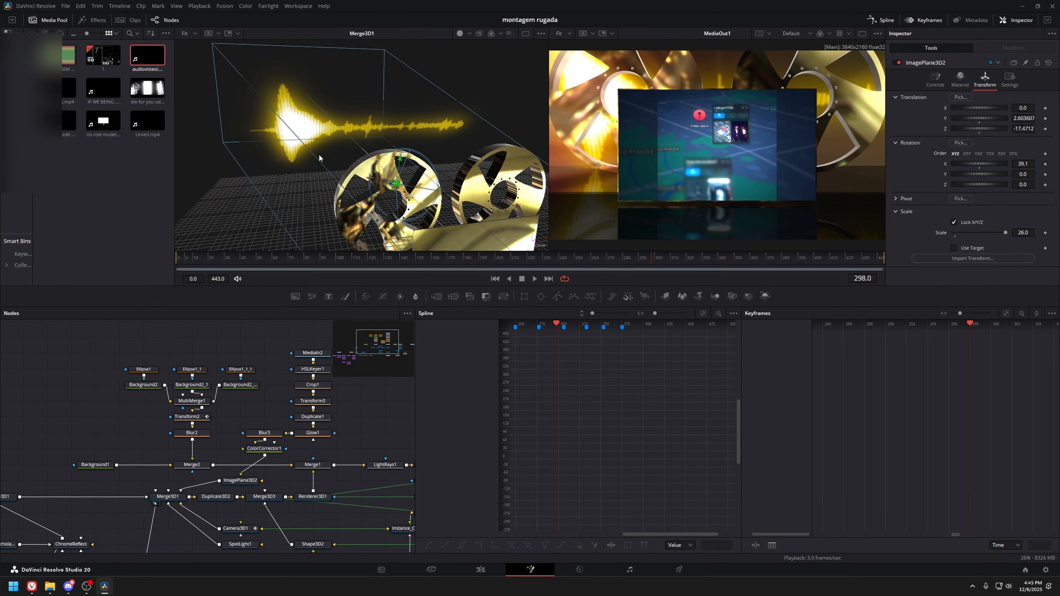
left_click_drag(322, 129, 367, 133)
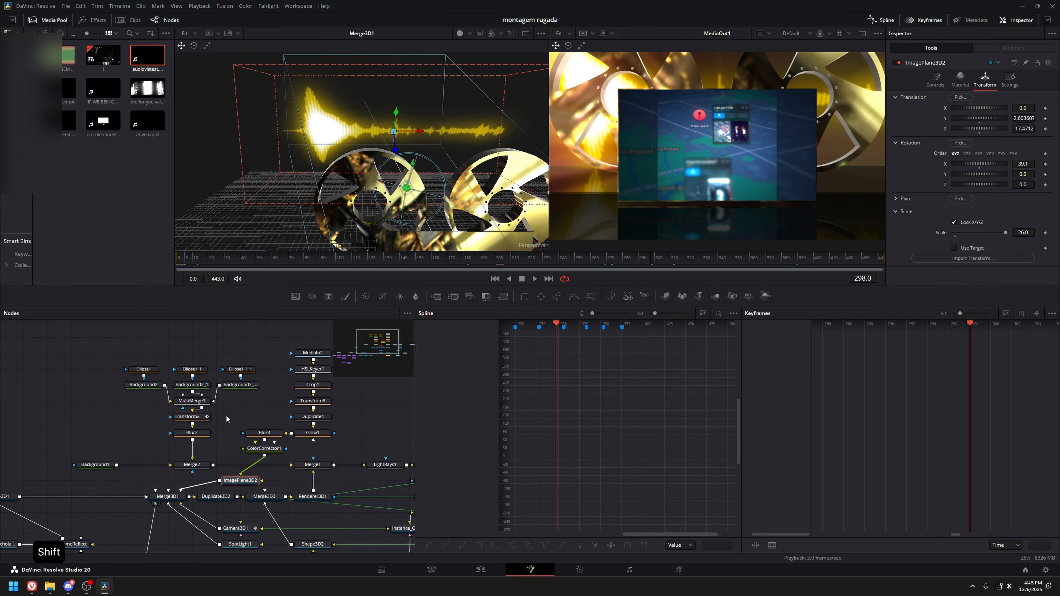
scroll(229, 419, "up", 3)
left_click_drag(269, 360, 339, 183)
key("space")
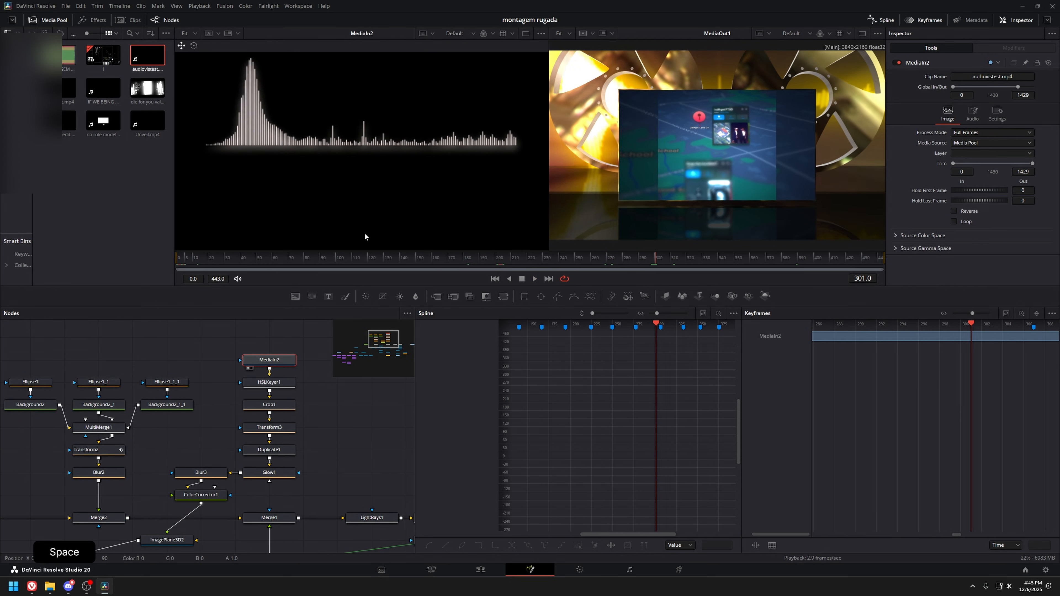
View the waveform's keyed, cropped, transformed and mirrored stages at HSLKeyer1, Crop1, Transform3 and Duplicate1.
left_click(280, 387)
key("1")
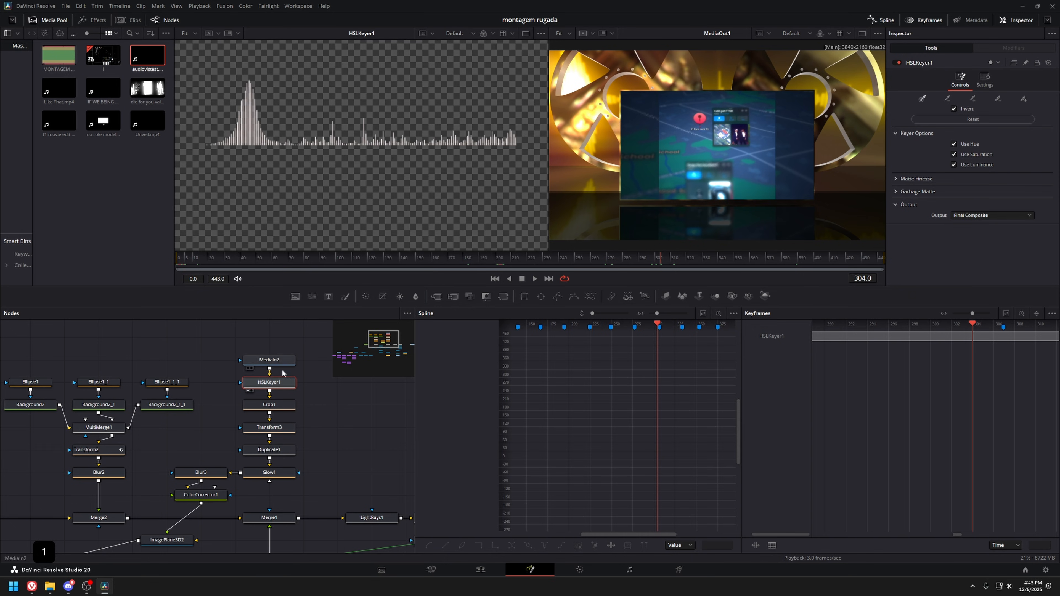
left_click(267, 406)
key("1")
key("1")
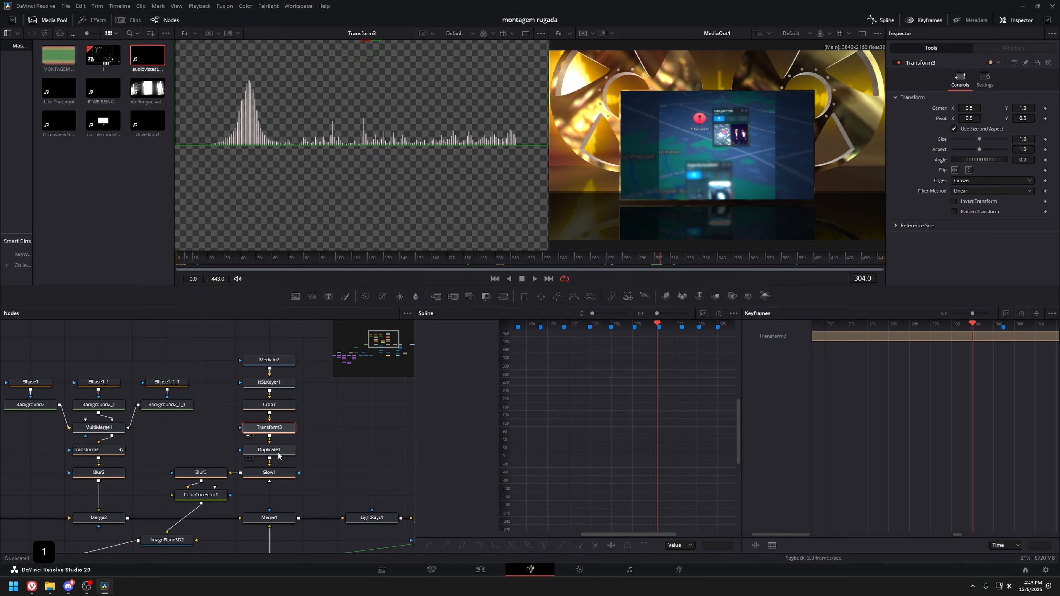
left_click(275, 454)
key("1")
View the softened waveform at Blur3 and its yellow tint at ColorCorrector1.
left_click(208, 474)
key("1")
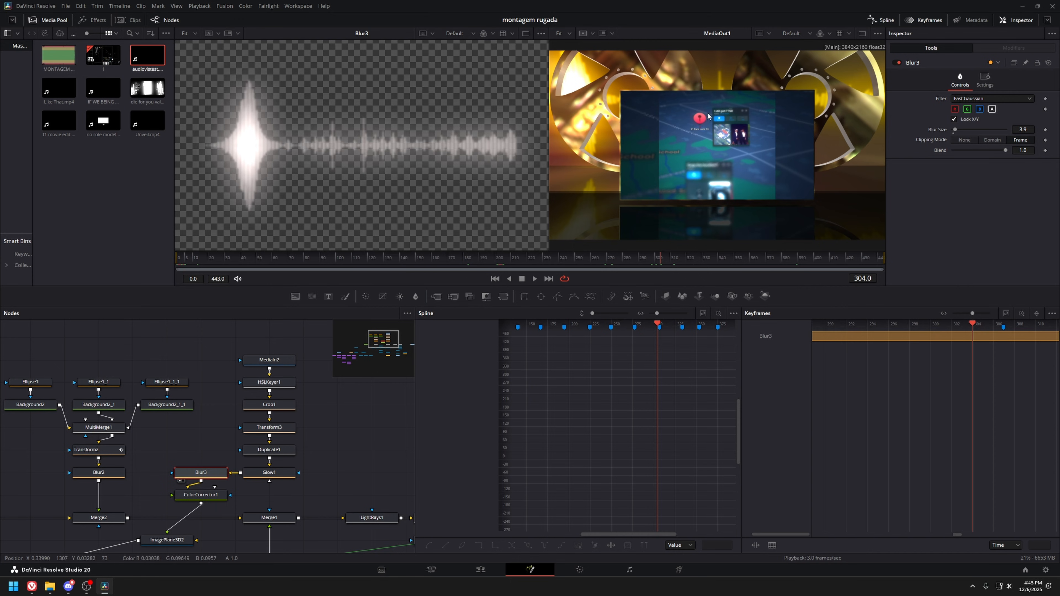
left_click(189, 496)
key("1")
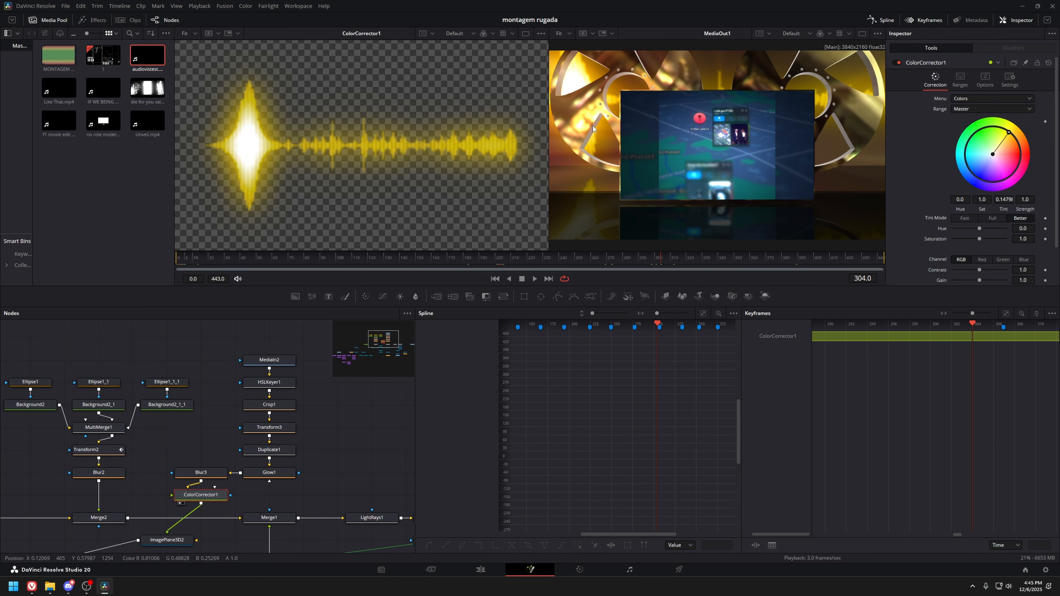
View the tinted waveform as a 3D plane at ImagePlane3D2.
left_click_drag(176, 544, 262, 474)
left_click(261, 472)
key("1")
left_click_drag(379, 156, 473, 180)
scroll(370, 188, "down", 5)
View Merge3D1 to examine the waveform plane behind the reels and the camera and light connections.
left_click(150, 491)
key("1")
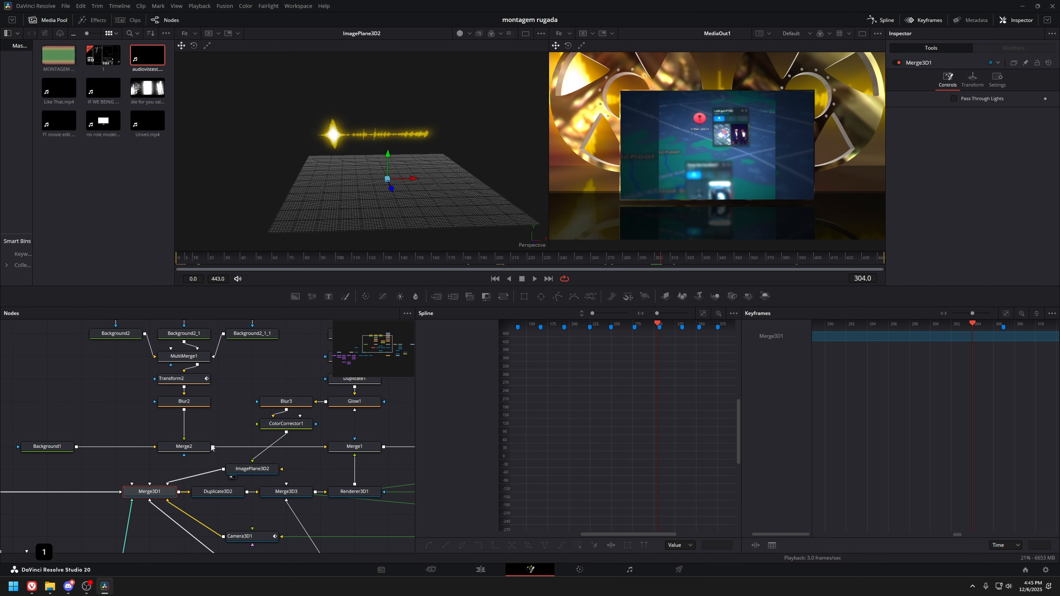
scroll(400, 180, "up", 5)
left_click_drag(401, 180, 435, 184)
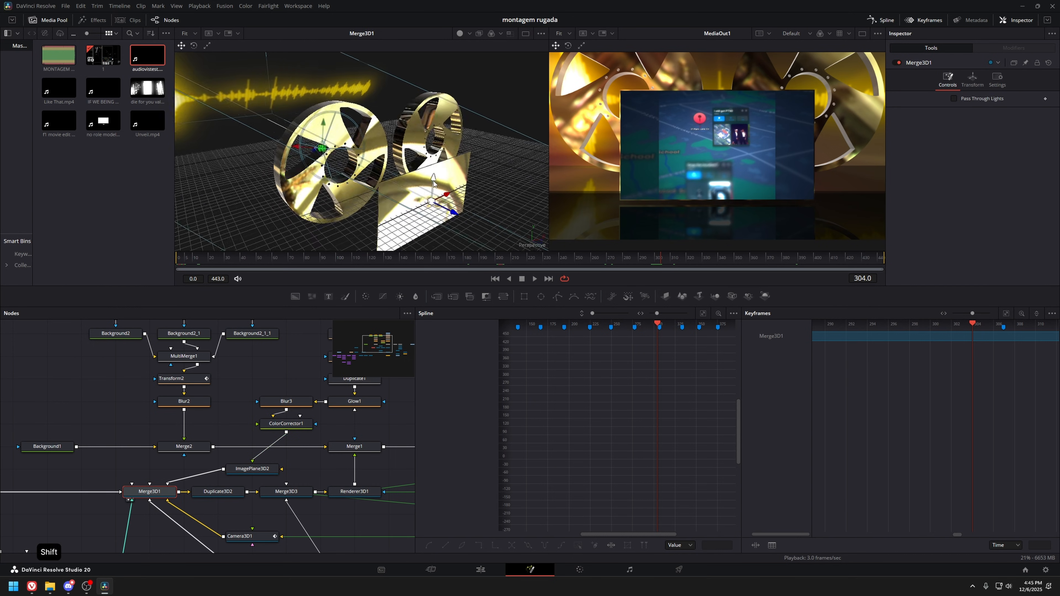
scroll(433, 184, "down", 4)
left_click_drag(191, 464, 179, 363)
scroll(236, 350, "down", 2)
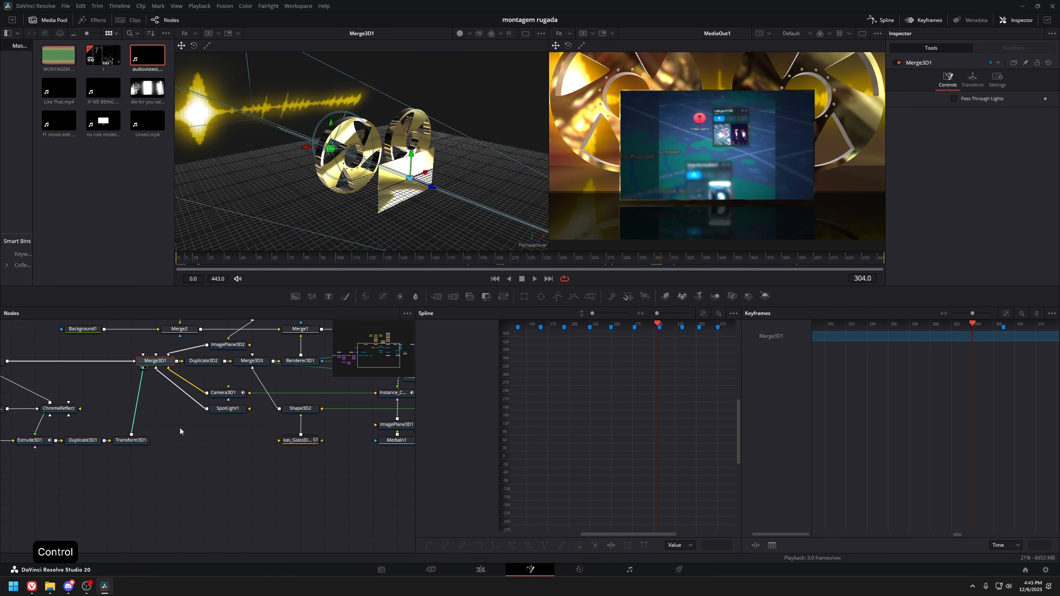
left_click_drag(180, 431, 114, 465)
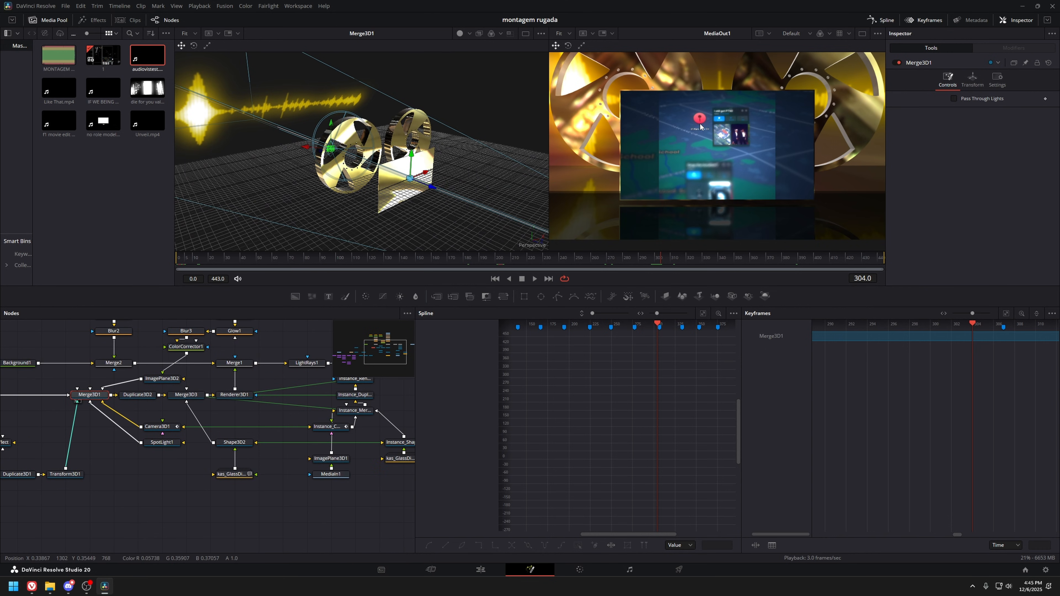
View Merge1 and inspect LightRays1 and the instanced node branch from MediaIn1 and ImagePlane3D1 into Merge3.
left_click_drag(314, 367, 273, 393)
left_click(273, 393)
key("1")
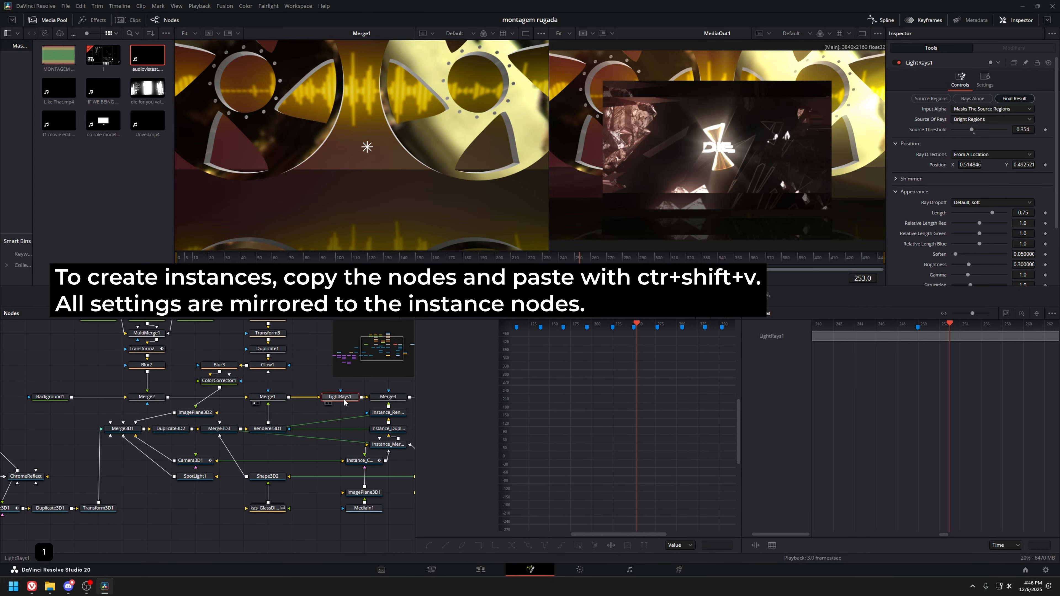
left_click_drag(345, 403, 239, 406)
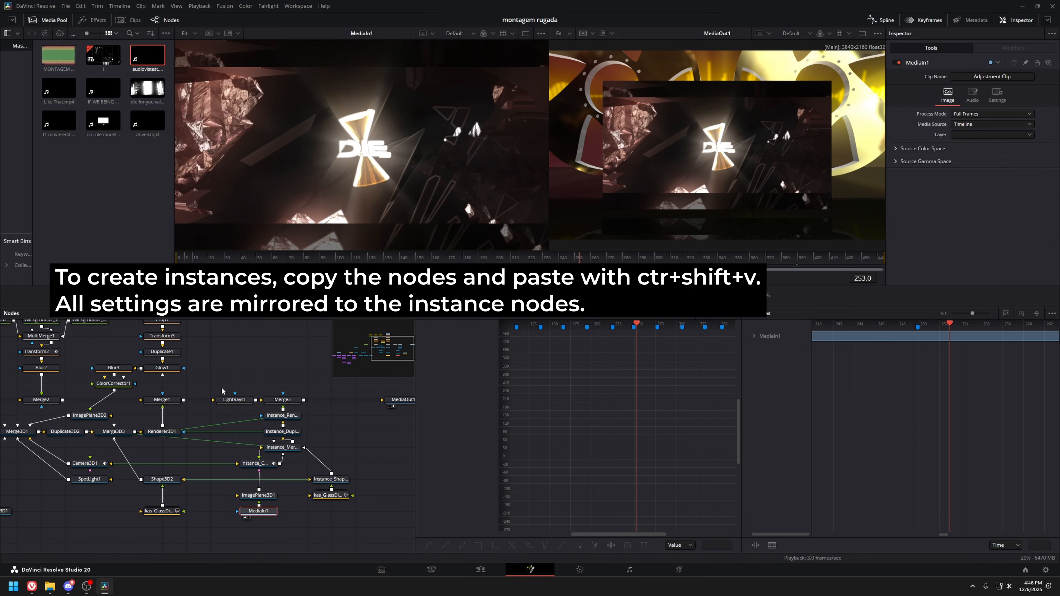
left_click_drag(286, 429, 351, 415)
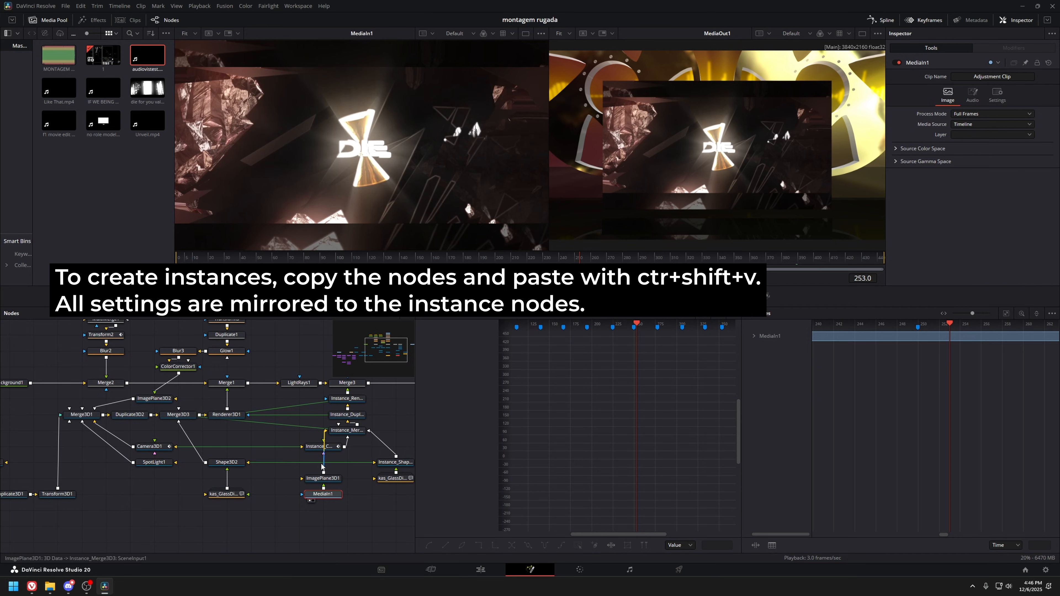
left_click_drag(222, 445, 319, 450)
left_click_drag(257, 459, 221, 470)
View the Merge3D1 scene again and examine the reels from the front and the side.
left_click(144, 429)
key("1")
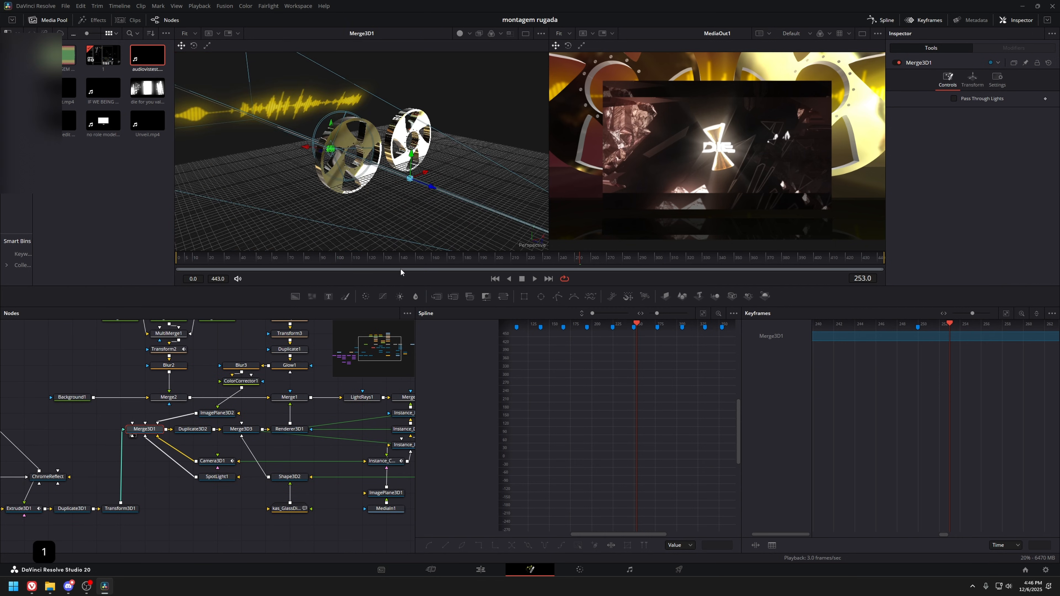
left_click_drag(367, 179, 339, 184)
key("alt+Tab")
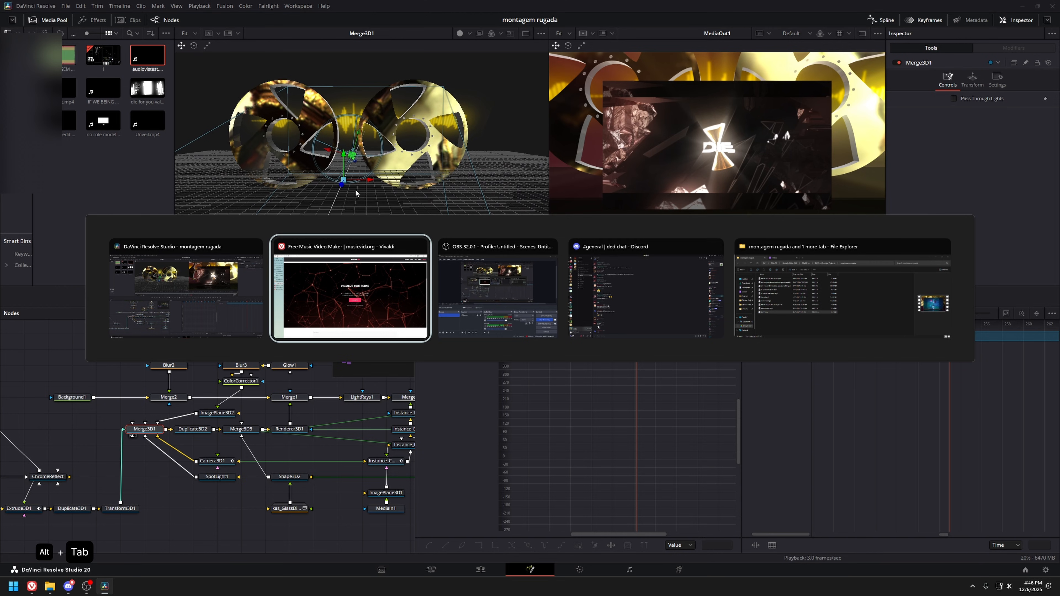
key("alt+Tab")
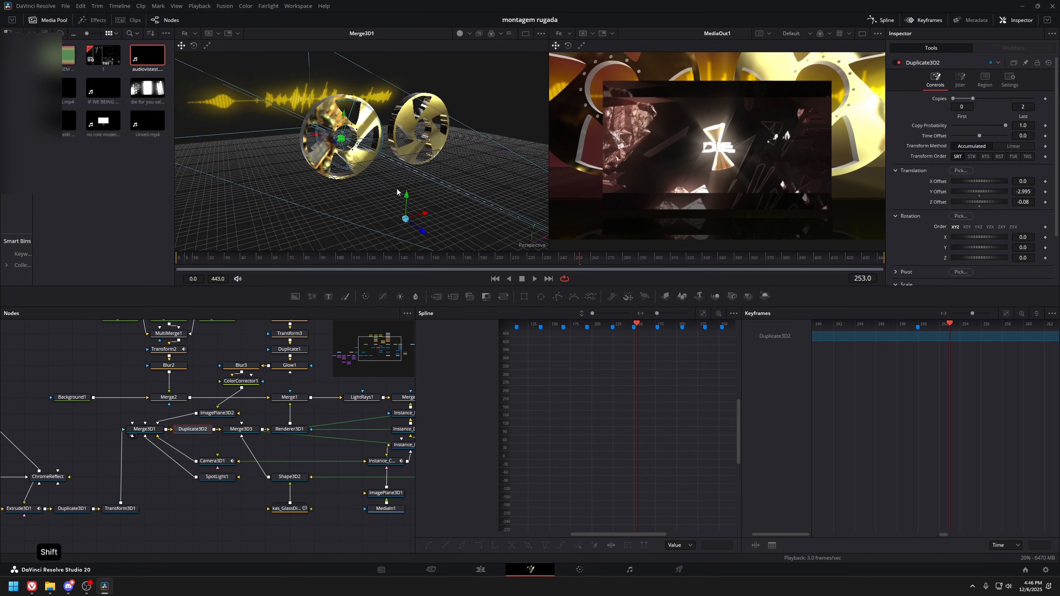
View Duplicate3D2 and check the translation offsets and Y scale that mirror the scene.
left_click(190, 430)
key("1")
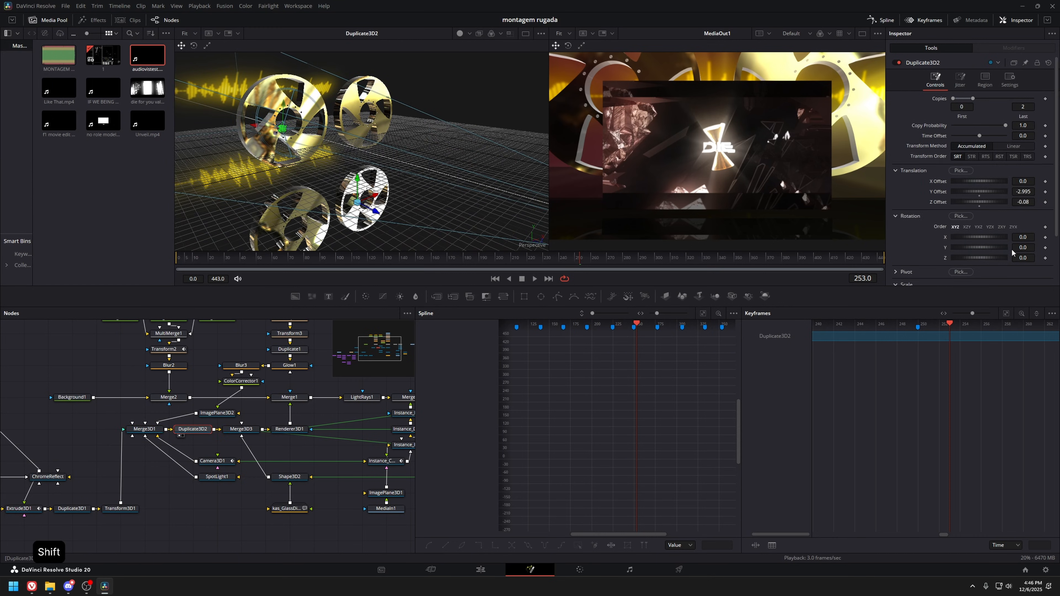
scroll(957, 236, "down", 3)
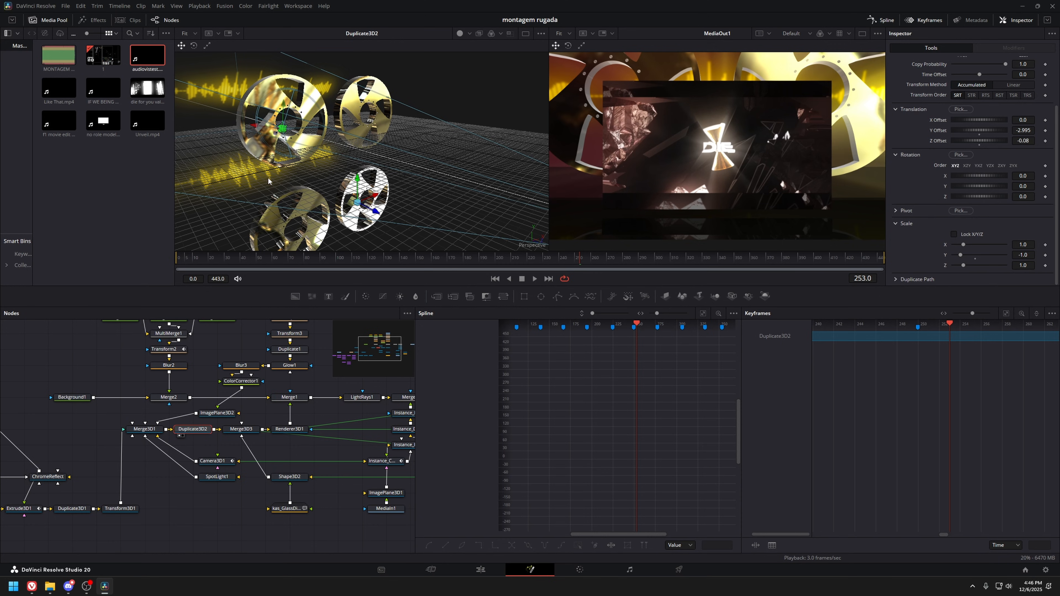
left_click_drag(268, 180, 346, 175)
View the reflection at Merge3D3, the floor plane at Shape3D2 and its kas_GlassDirty material.
left_click(254, 429)
key("1")
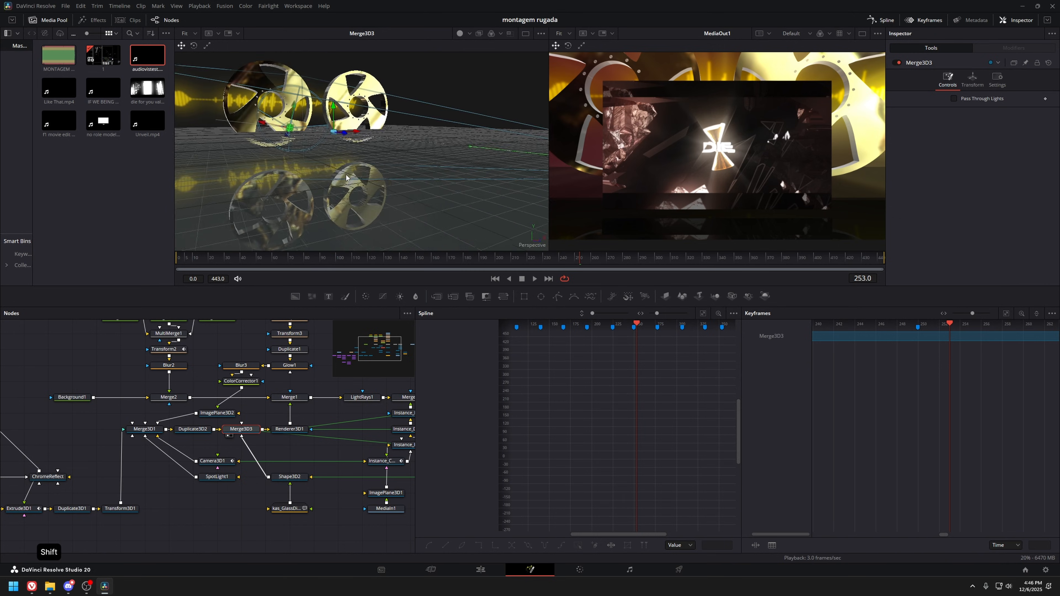
left_click(290, 476)
key("1")
left_click(289, 509)
key("1")
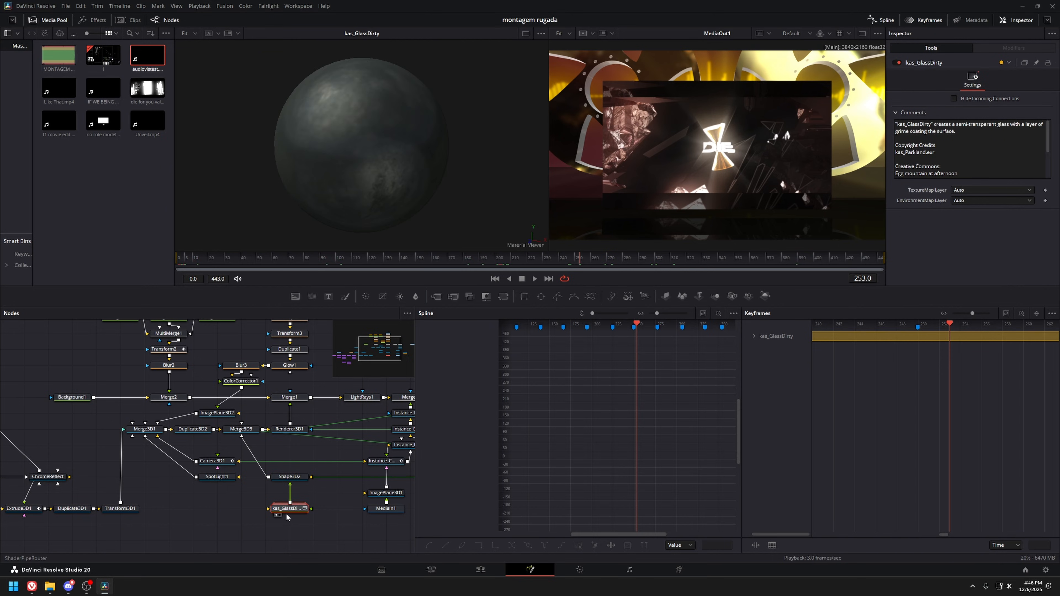
key("shift+space")
type("kas_gla")
key("Escape")
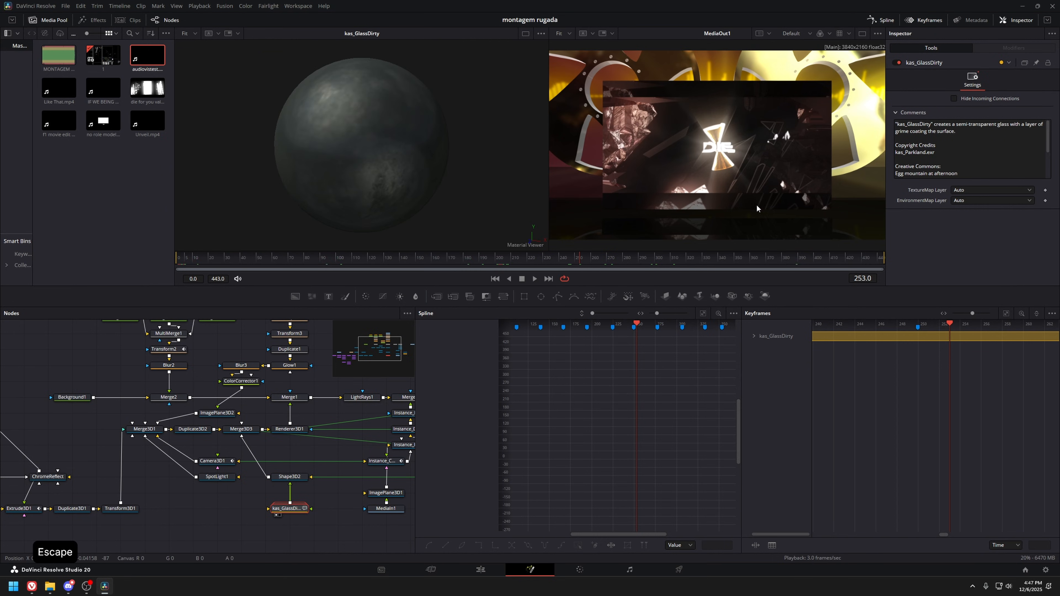
left_click_drag(292, 508, 292, 524)
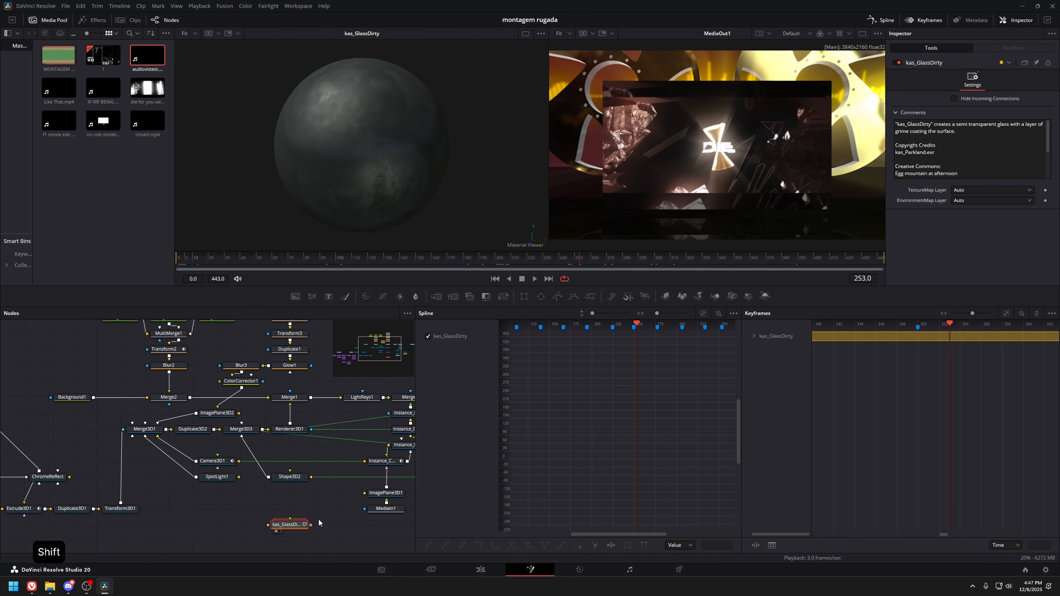
key("ctrl+z")
View the Shape3D2 floor plane from farther away and check its transform settings.
left_click(289, 476)
key("1")
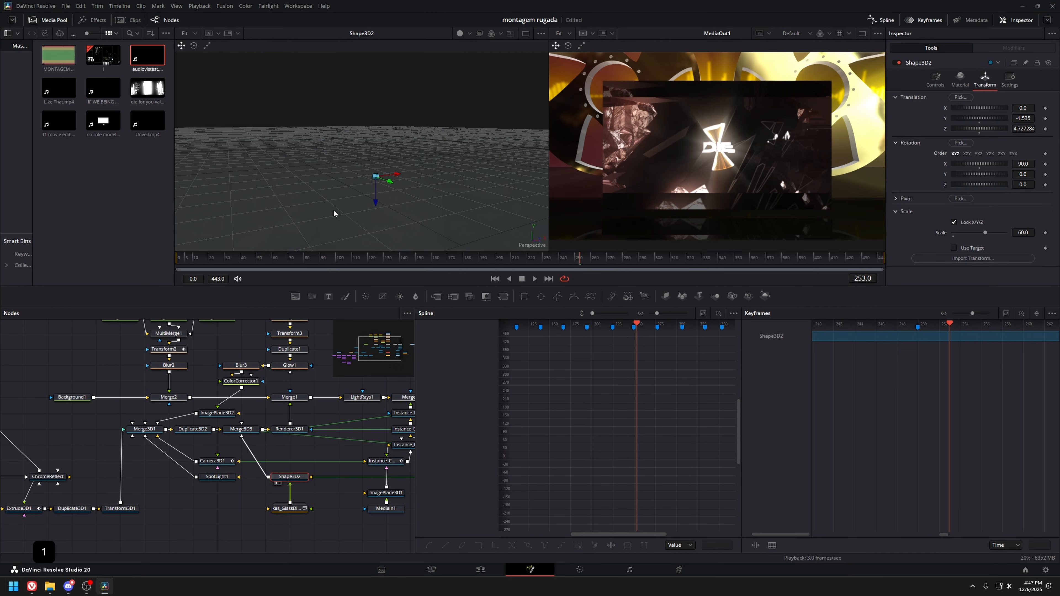
left_click_drag(334, 211, 415, 211)
scroll(412, 180, "down", 8)
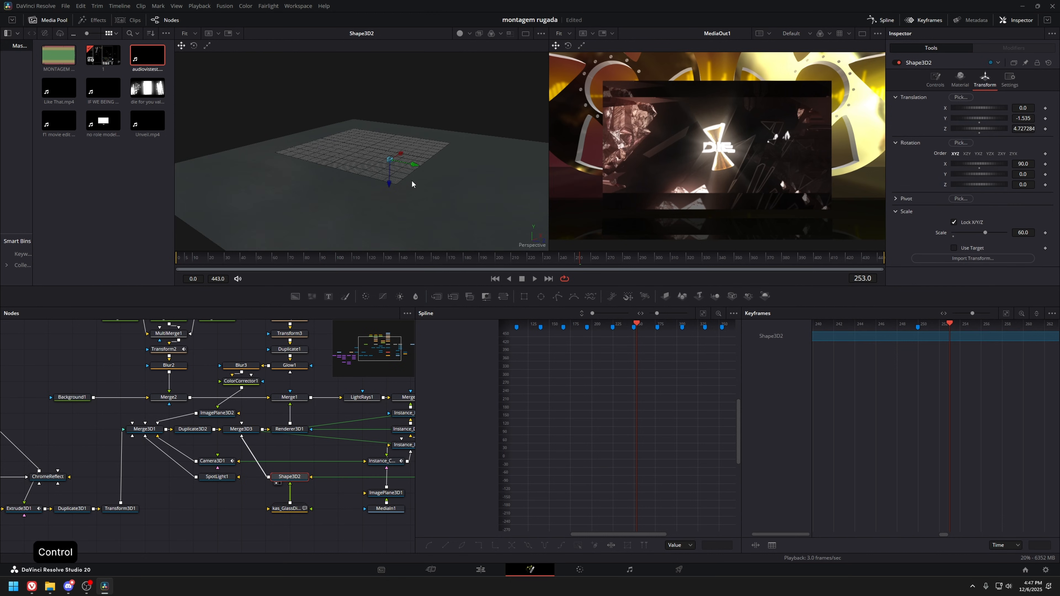
View the Merge3D3 scene and the Renderer3D1 output, checking the render at frames 358 and 383.
left_click(247, 430)
key("1")
left_click_drag(410, 170, 354, 167)
scroll(355, 167, "up", 4)
left_click(291, 429)
key("1")
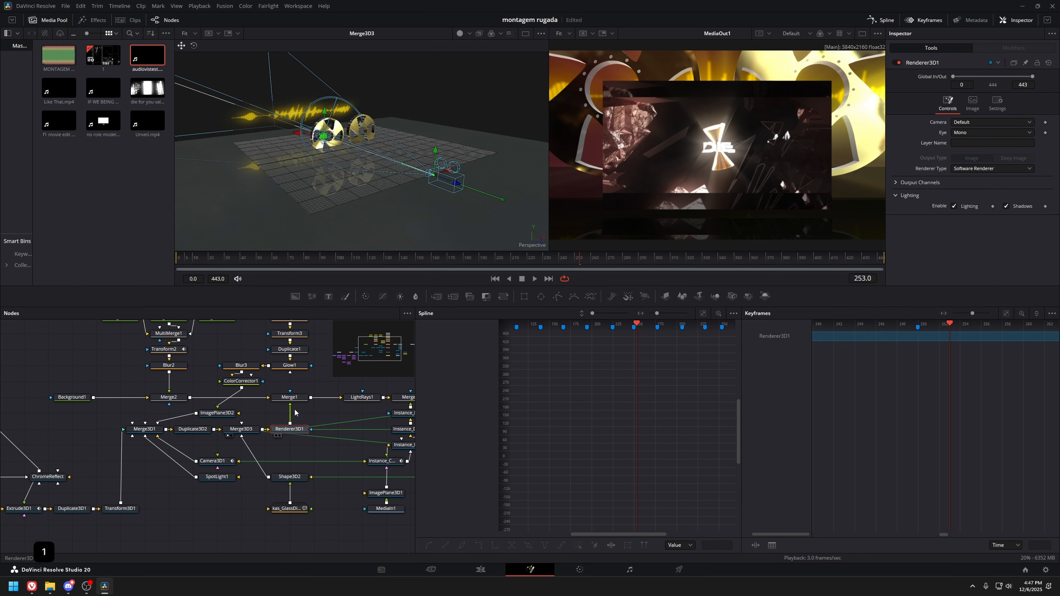
left_click(748, 260)
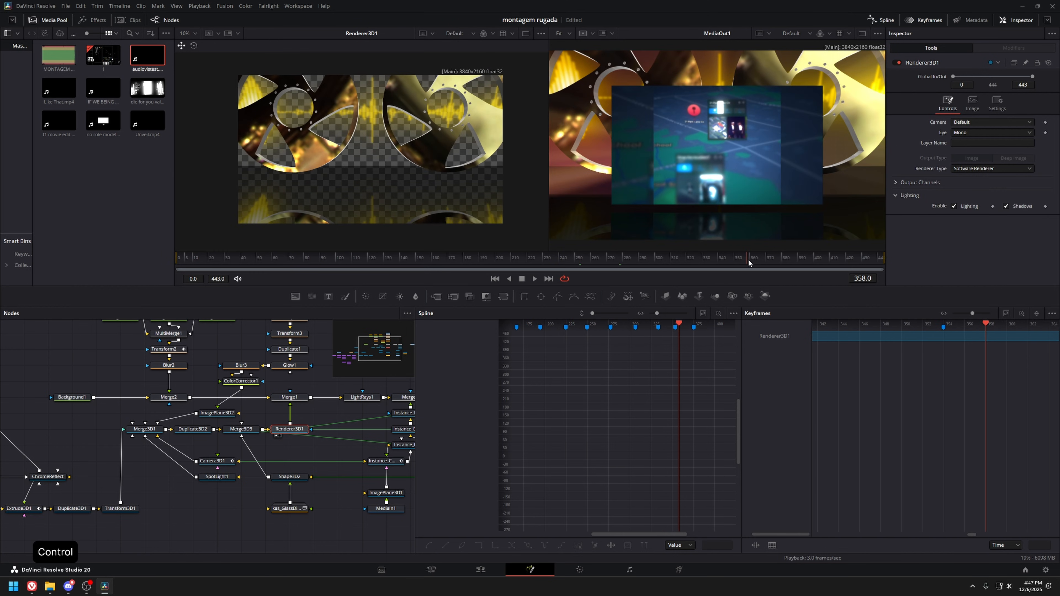
left_click(774, 260)
View the Merge1 composite and the LightRays1 output, and check the light ray settings.
left_click_drag(85, 436, 180, 427)
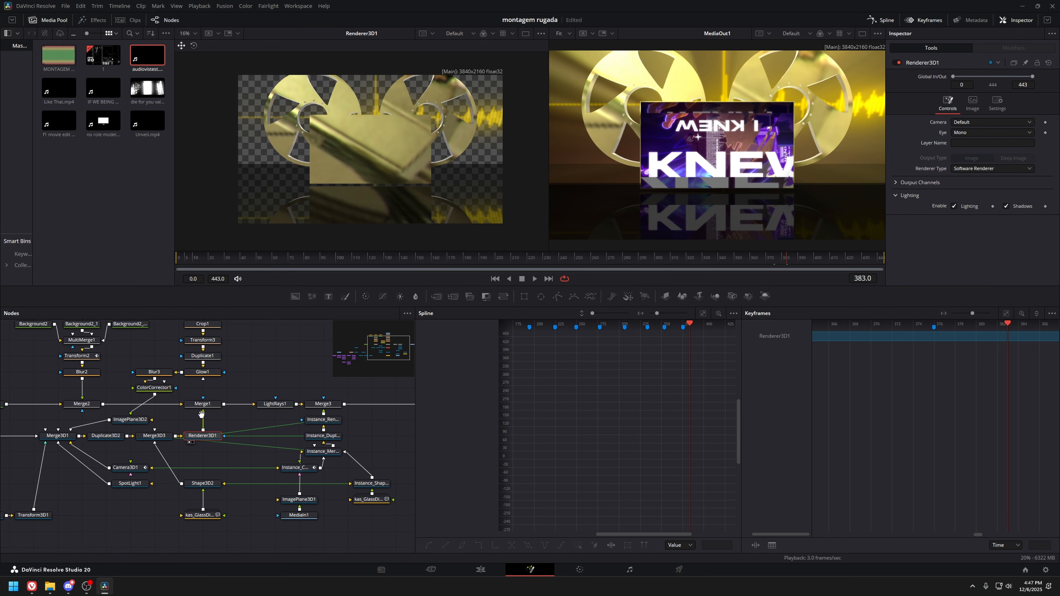
left_click(205, 408)
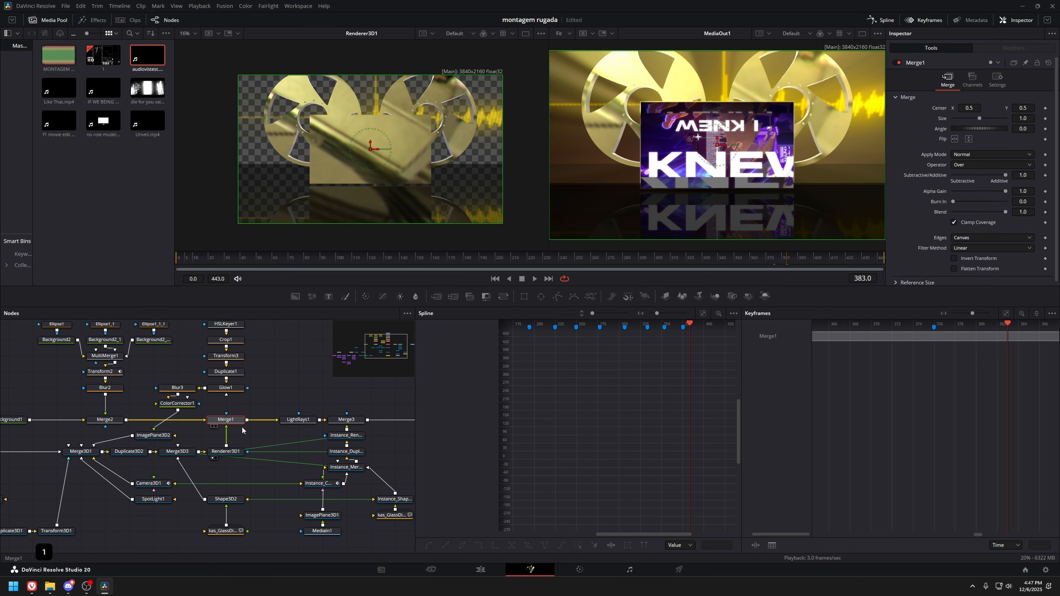
left_click(298, 420)
key("1")
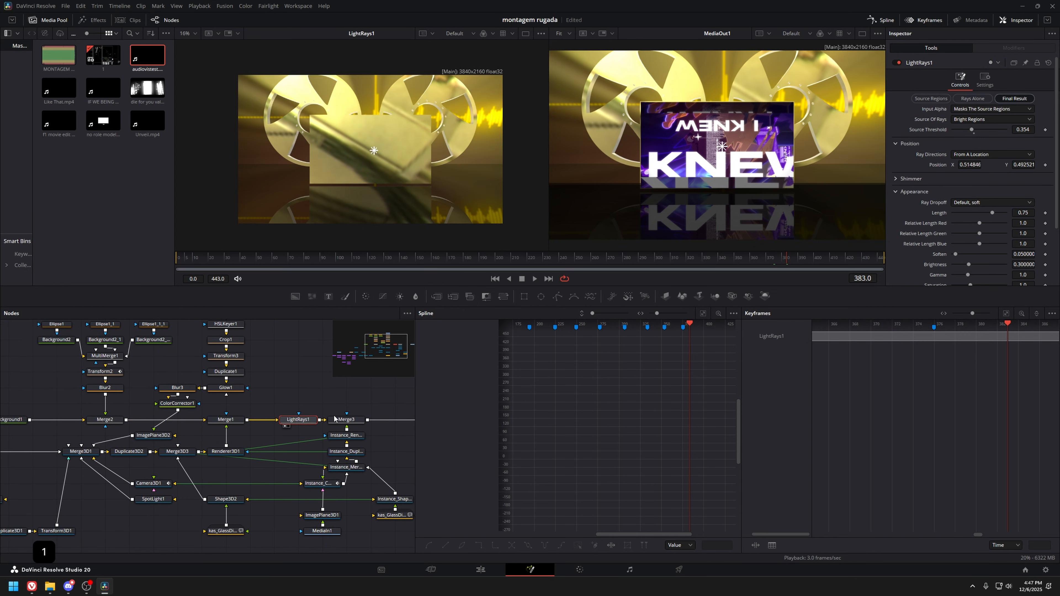
Locate the MediaIn1 source of the instanced branch and view the combined result at Merge3.
left_click_drag(337, 406, 273, 400)
left_click(272, 397)
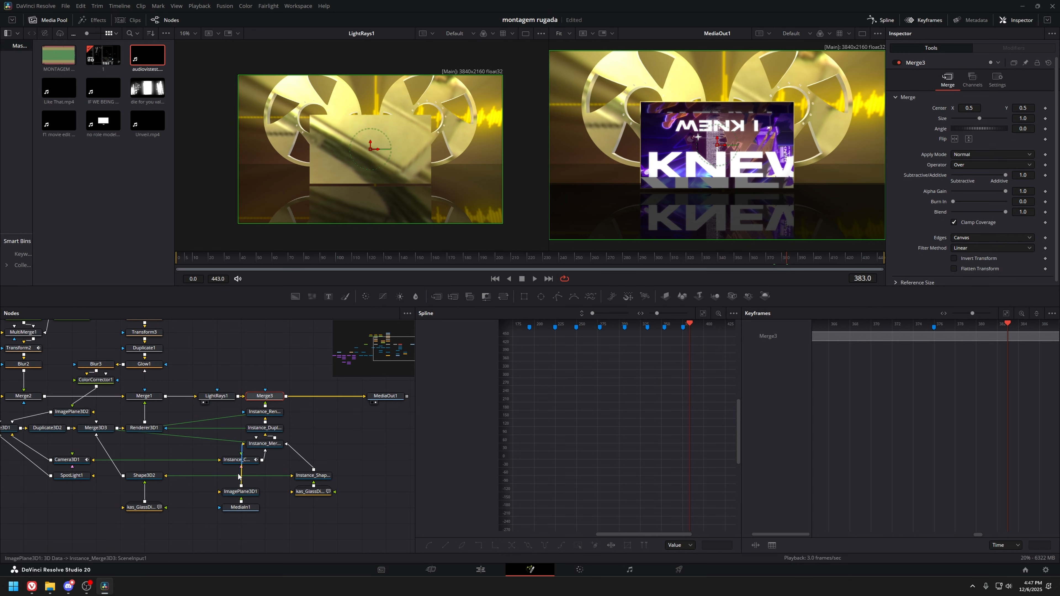
left_click(241, 507)
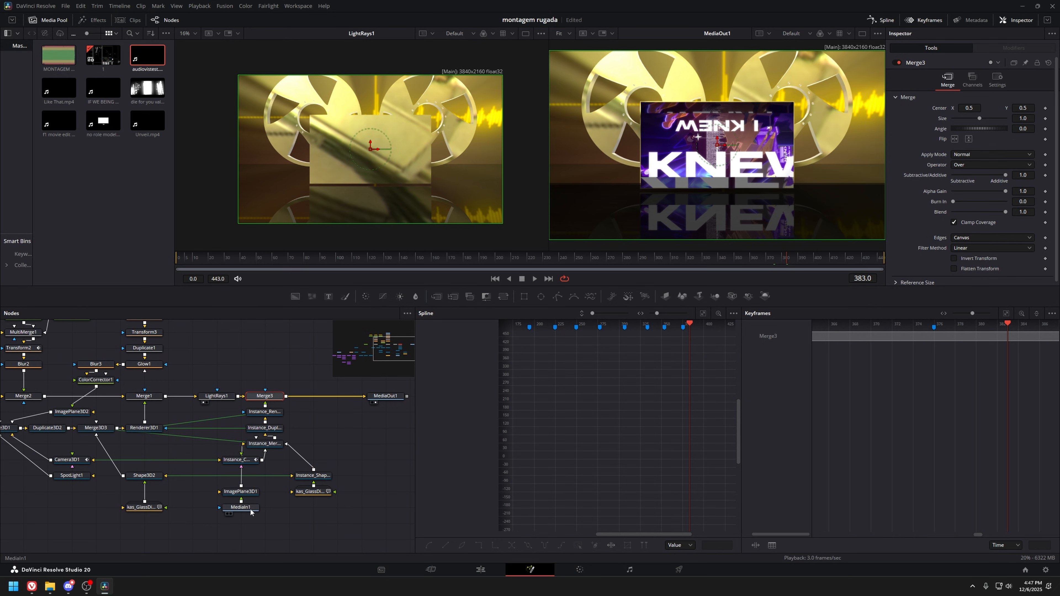
key("1")
left_click(277, 399)
key("1")
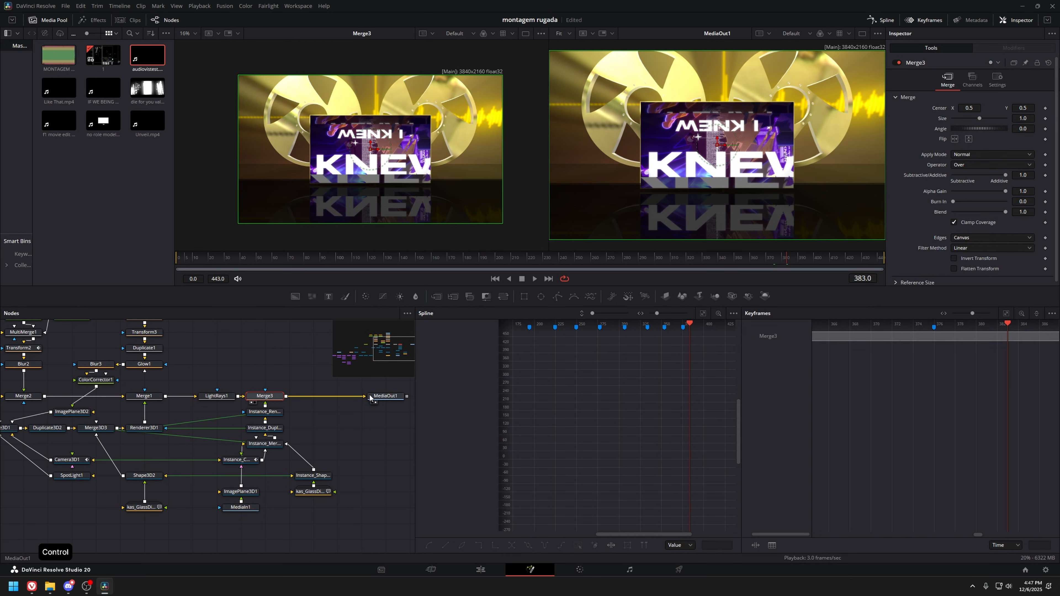
Save the project and open the Fusion composition of the global fx clip on track V5.
key("ctrl+s")
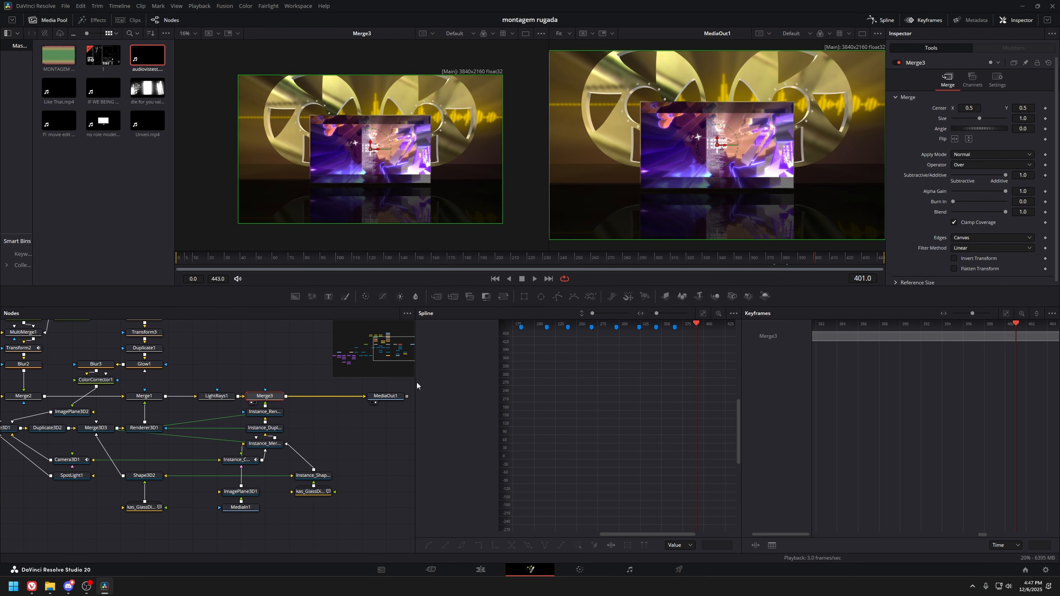
key("shift+4")
left_click(697, 396)
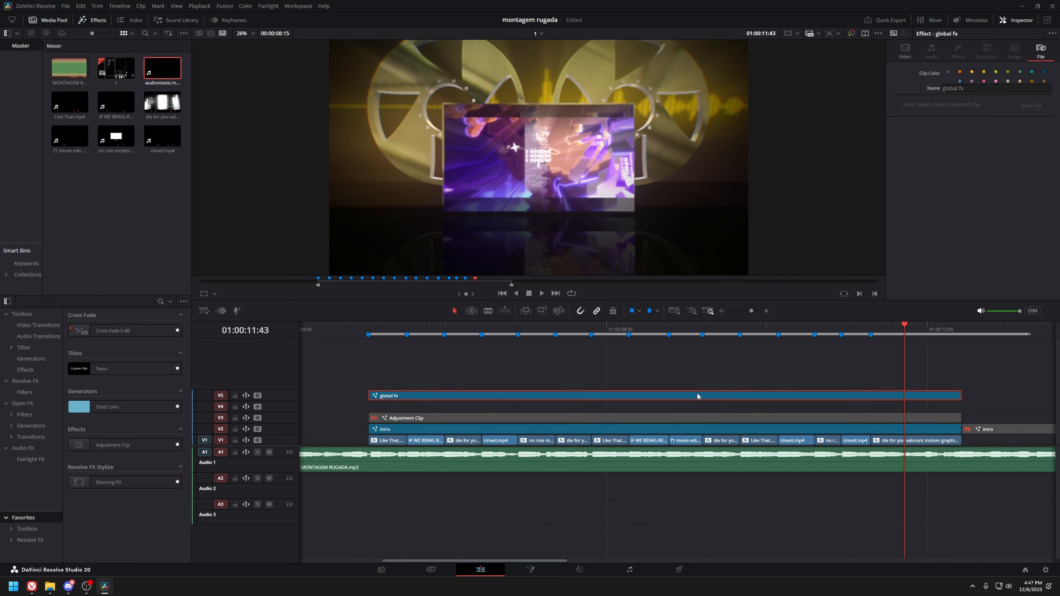
key("shift+5")
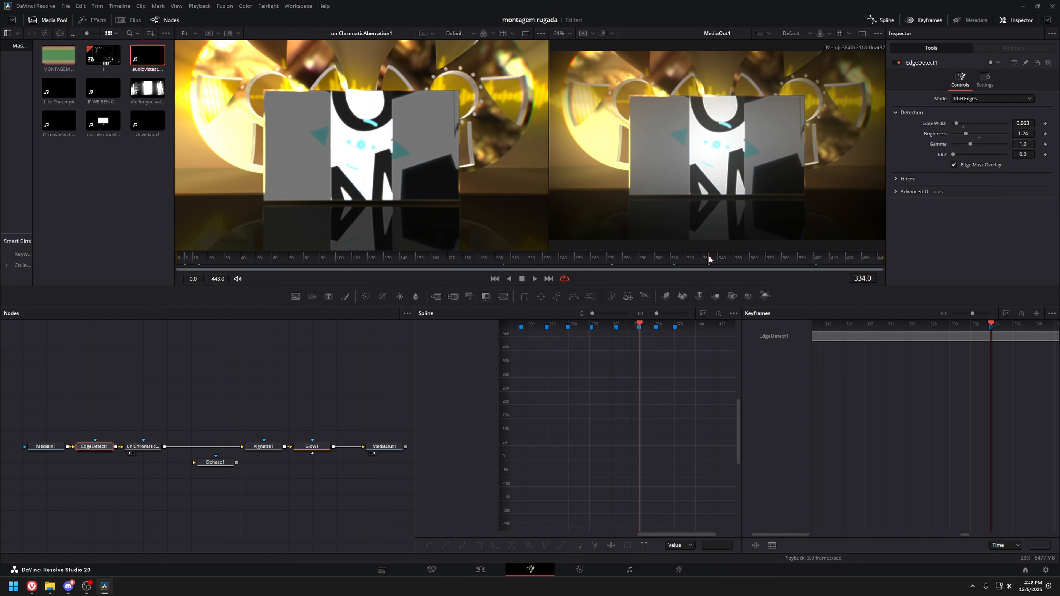
View EdgeDetect1, try an edge width of about 0.457 and undo it.
key("1")
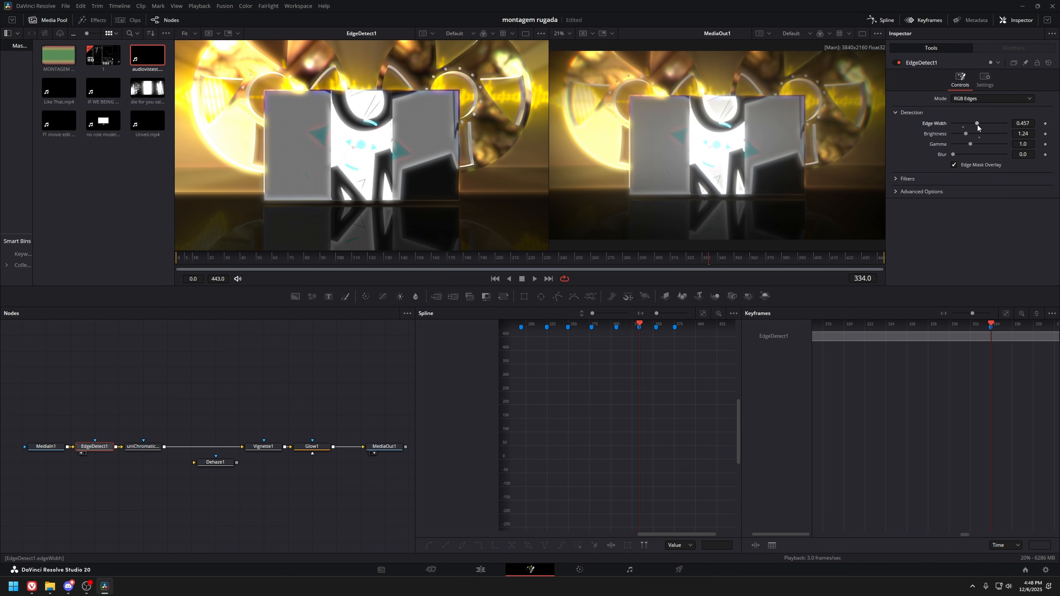
key("ctrl+z")
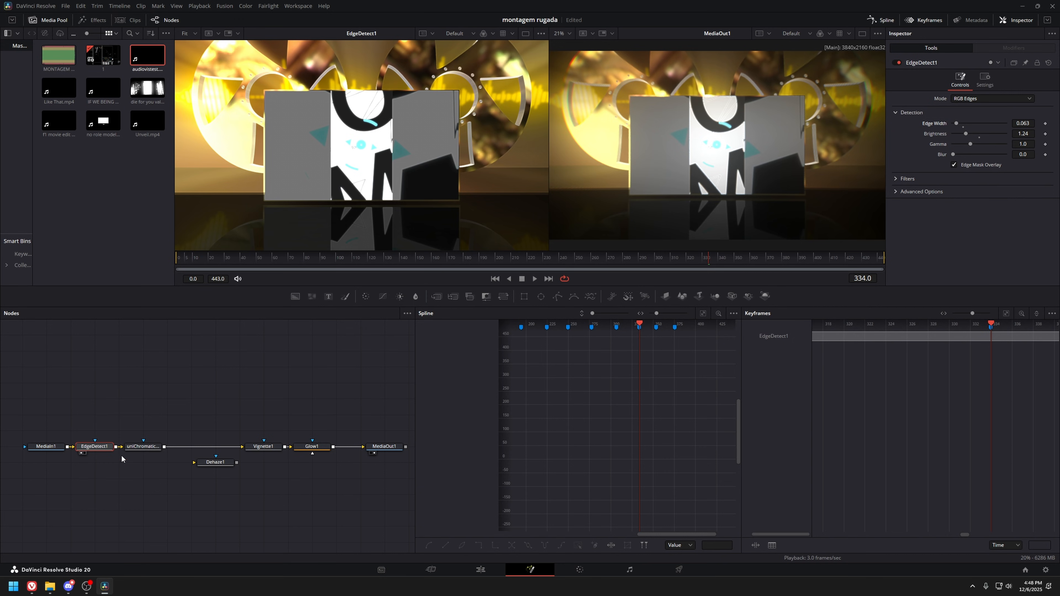
Check the uniChromaticAberration1 settings and search the tool list for "chromatic" without adding anything.
left_click(136, 448)
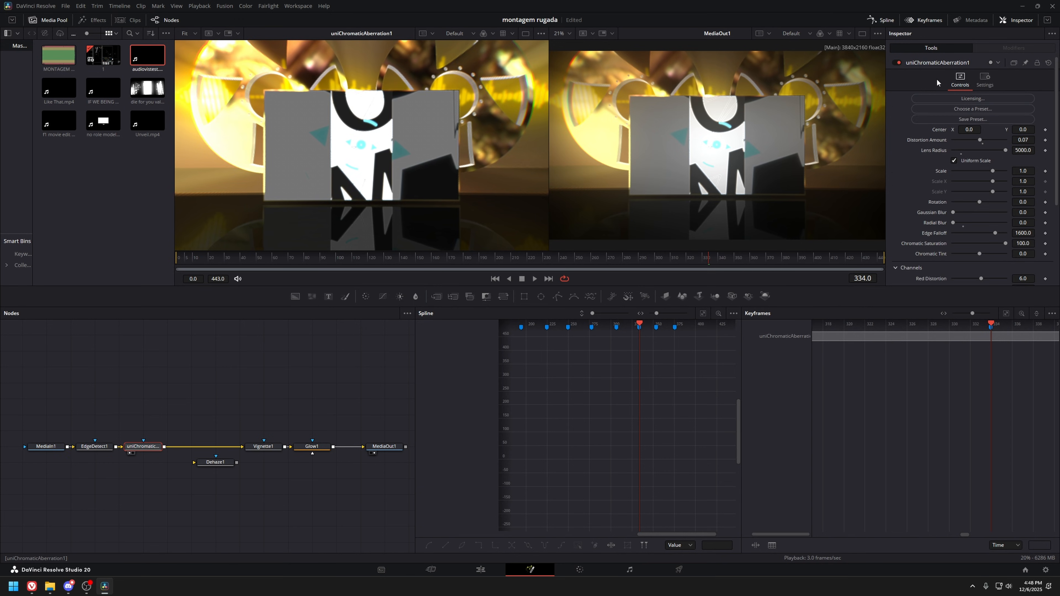
left_click(165, 502)
key("shift+space")
type("chromatic")
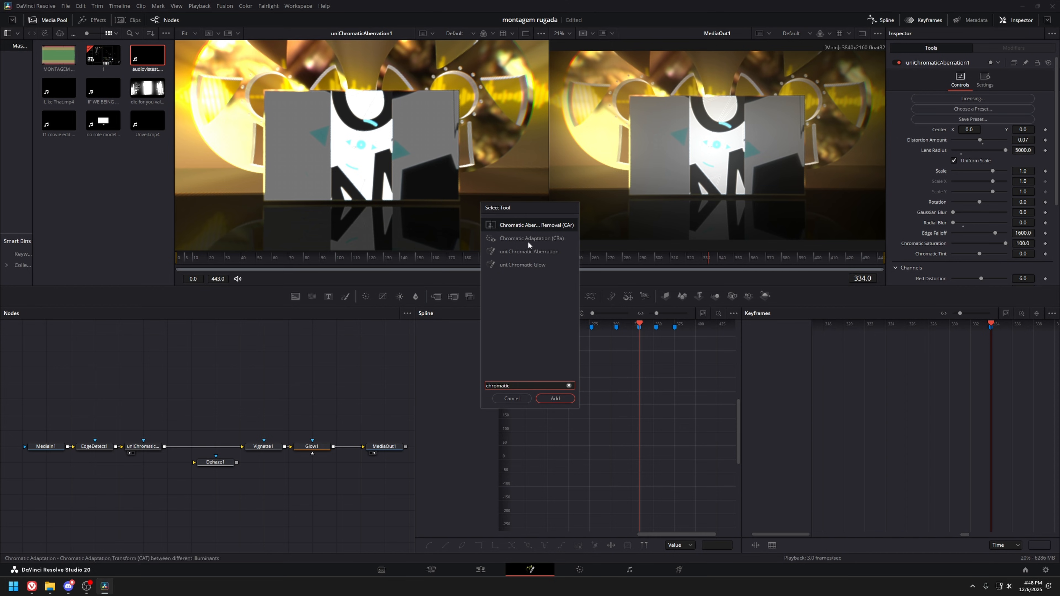
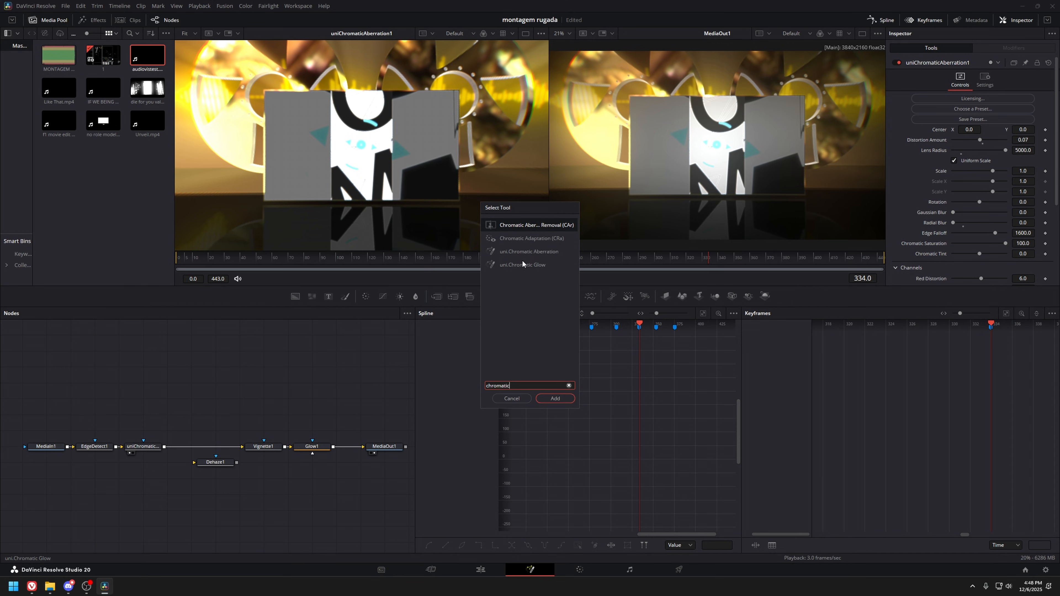
key("Escape")
View the EdgeDetect1, uniChromaticAberration1, Vignette1 and Glow1 outputs in turn and check the Dehaze1 settings.
left_click(92, 447)
key("1")
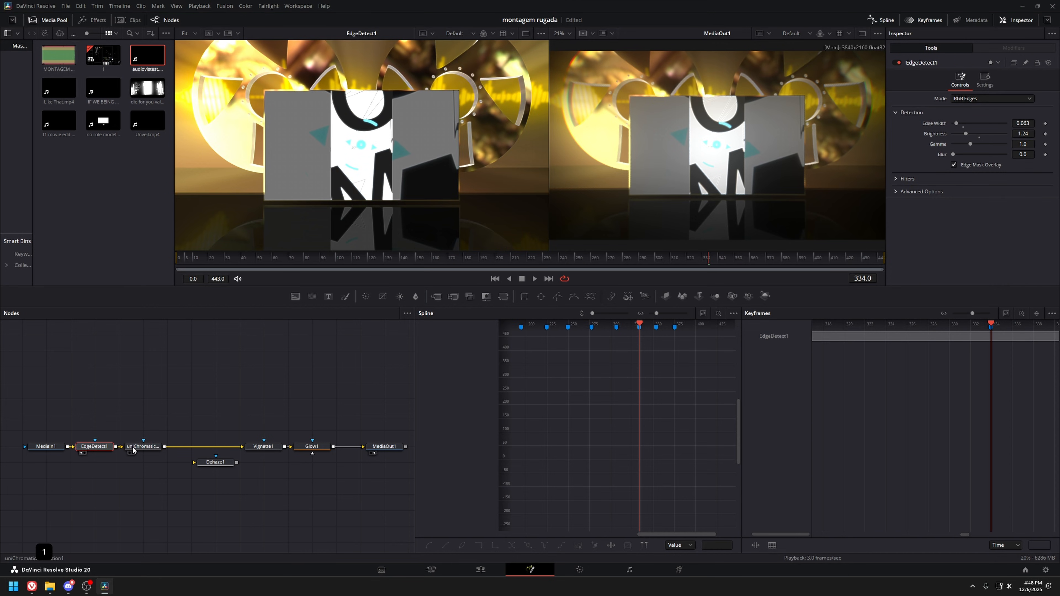
key("1")
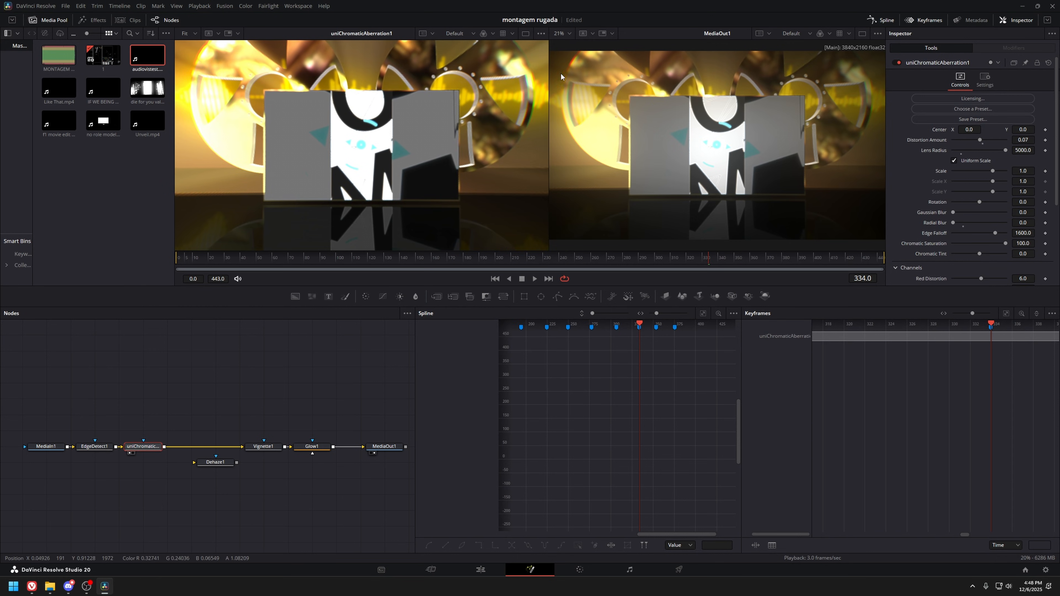
left_click(261, 447)
key("1")
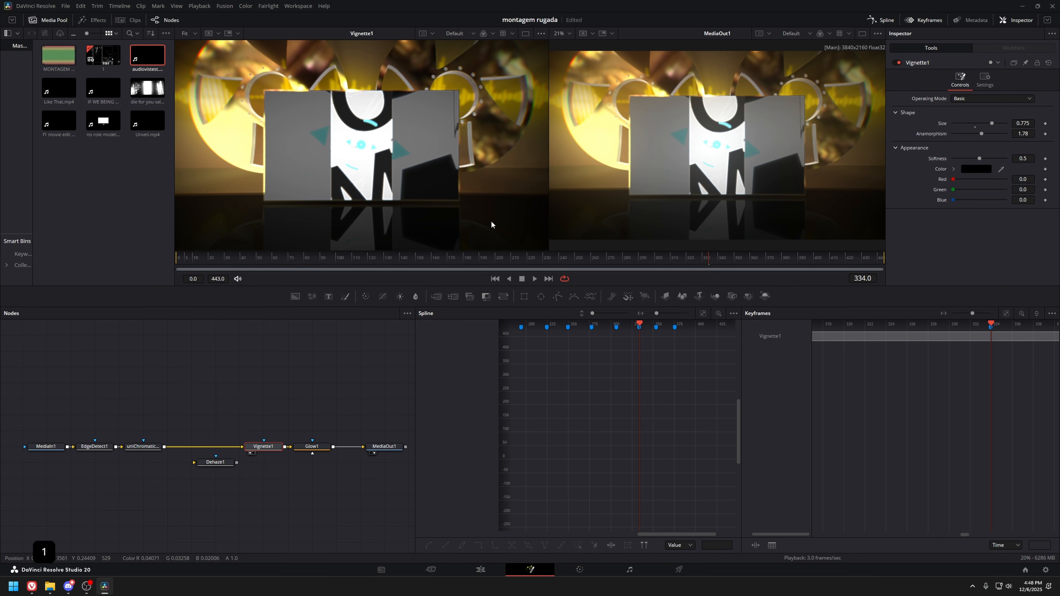
left_click(312, 446)
key("1")
left_click(208, 465)
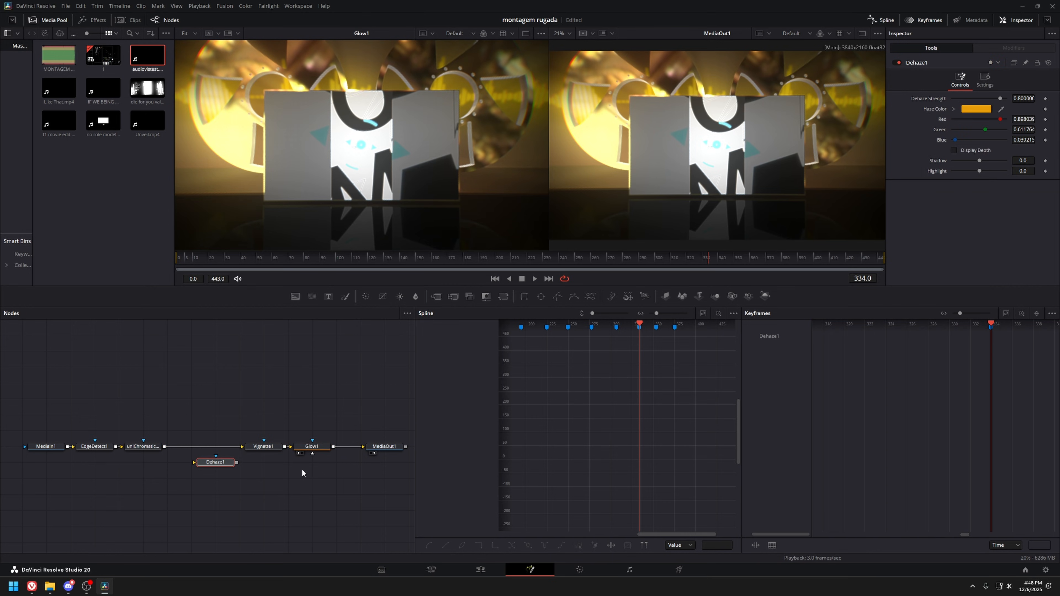
Add the plain Dent effect, not Dent (Dnt), below the node chain near MediaOut1.
left_click_drag(388, 456, 324, 448)
left_click(252, 480)
key("shift+space")
type("dent")
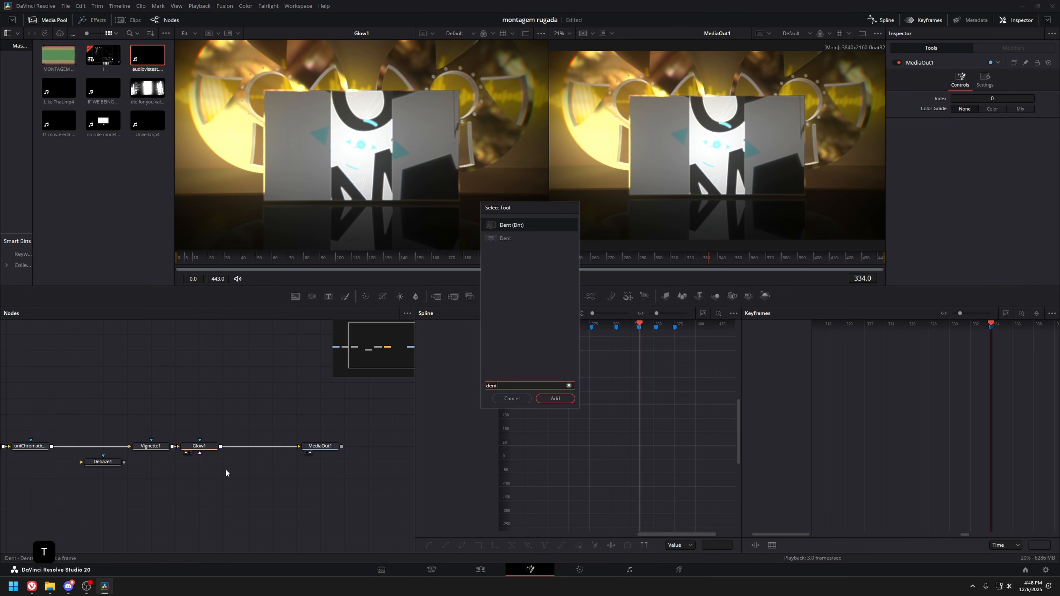
key("Down")
key("Return")
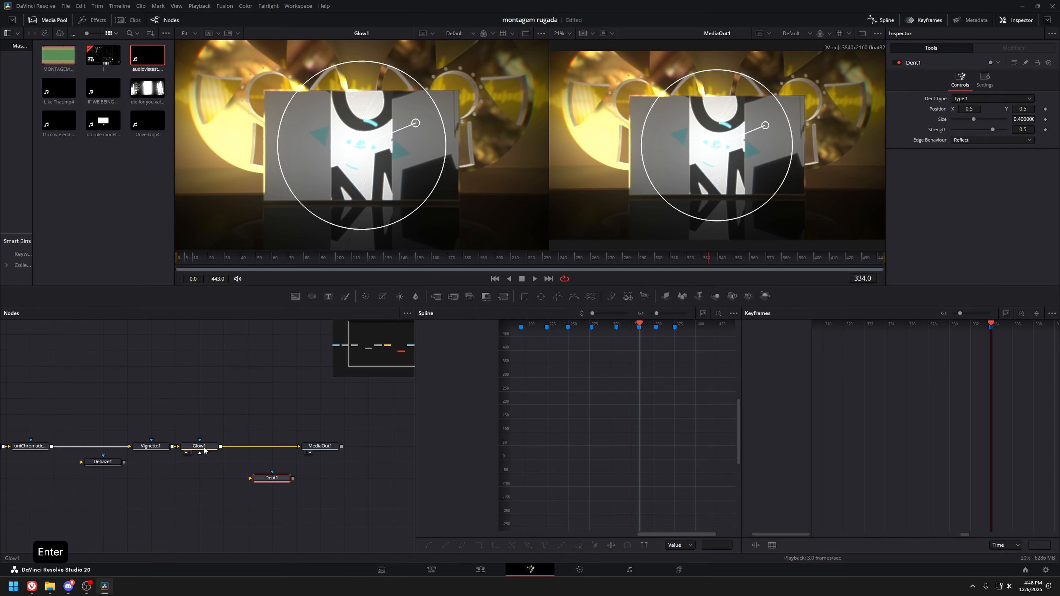
Insert Dent1 between uniChromaticAberration1 and Vignette1, with Dent Type set to Type 2 and size 0.9985.
left_click_drag(257, 483, 214, 457)
left_click_drag(974, 118, 1003, 121)
left_click(981, 100)
left_click(982, 118)
left_click(537, 569)
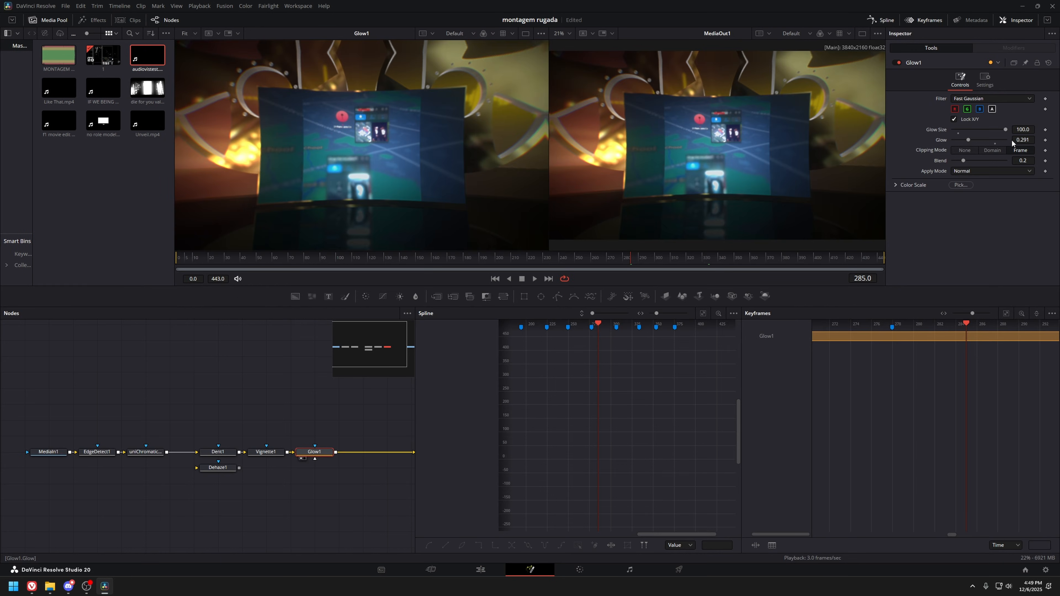
Replace the Dent1 node between uniChromaticAberration1 and Vignette1 with the Dent (Dnt) tool.
left_click(218, 451)
key("shift+space")
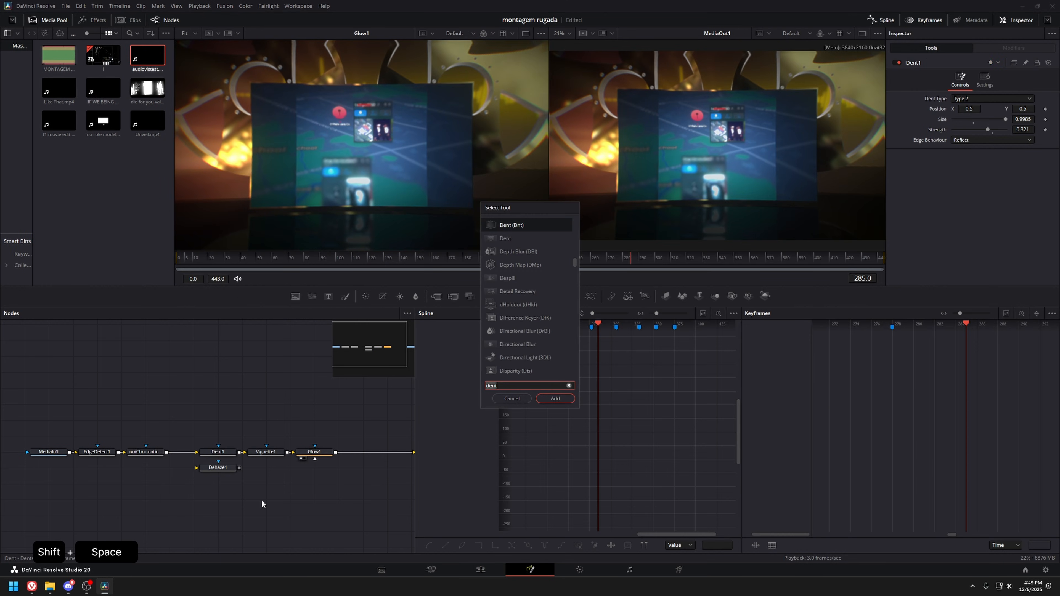
type("desn")
key("BackSpace")
key("BackSpace")
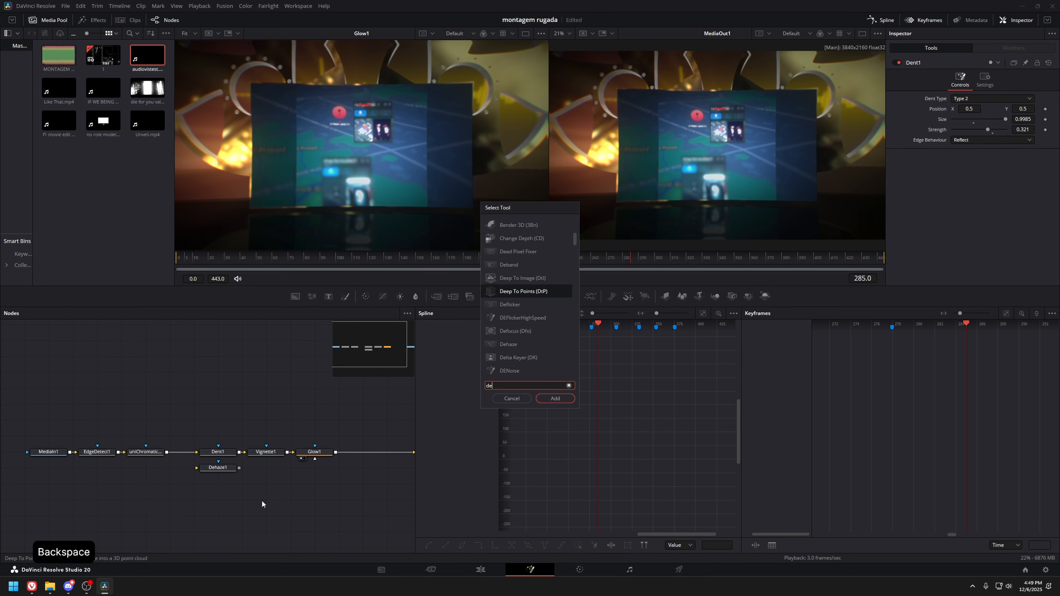
type("nt")
key("Return")
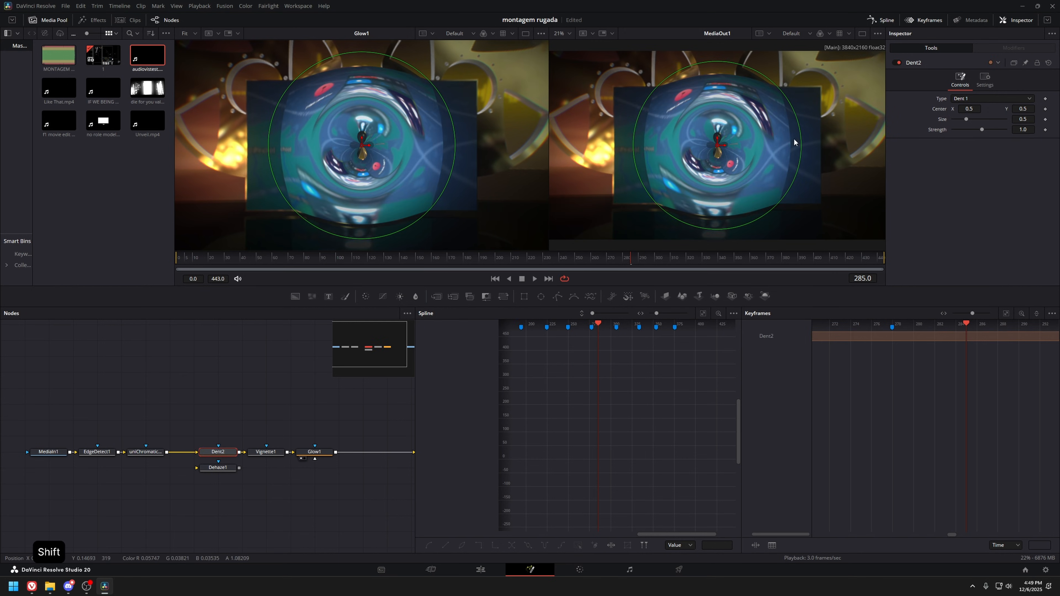
Configure Dent2 as type Dent 2 with size 1.16 and strength -0.1, and save the project.
left_click_drag(965, 120, 981, 121)
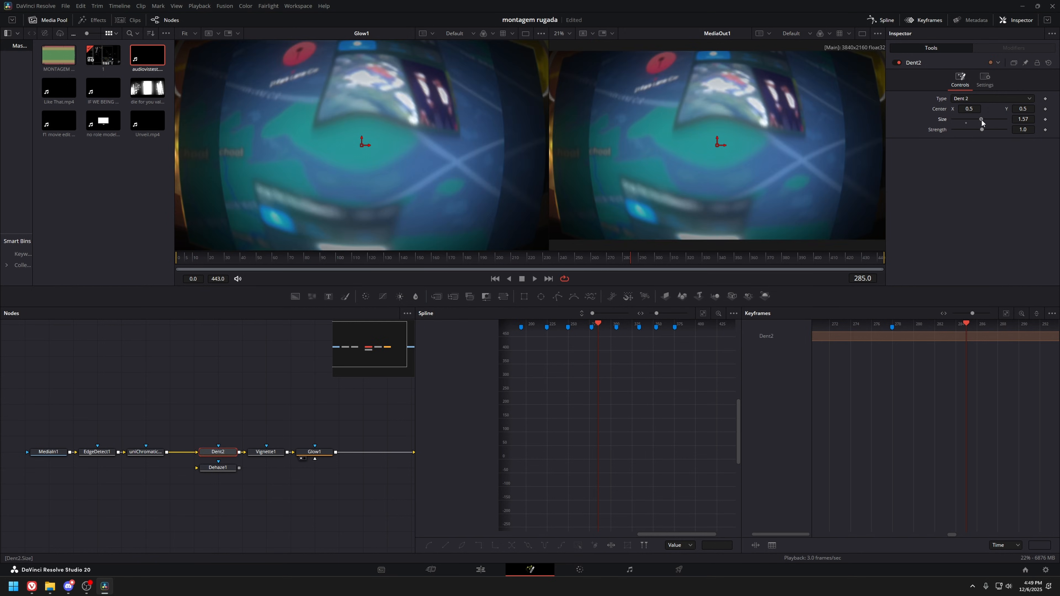
left_click_drag(218, 452, 218, 419)
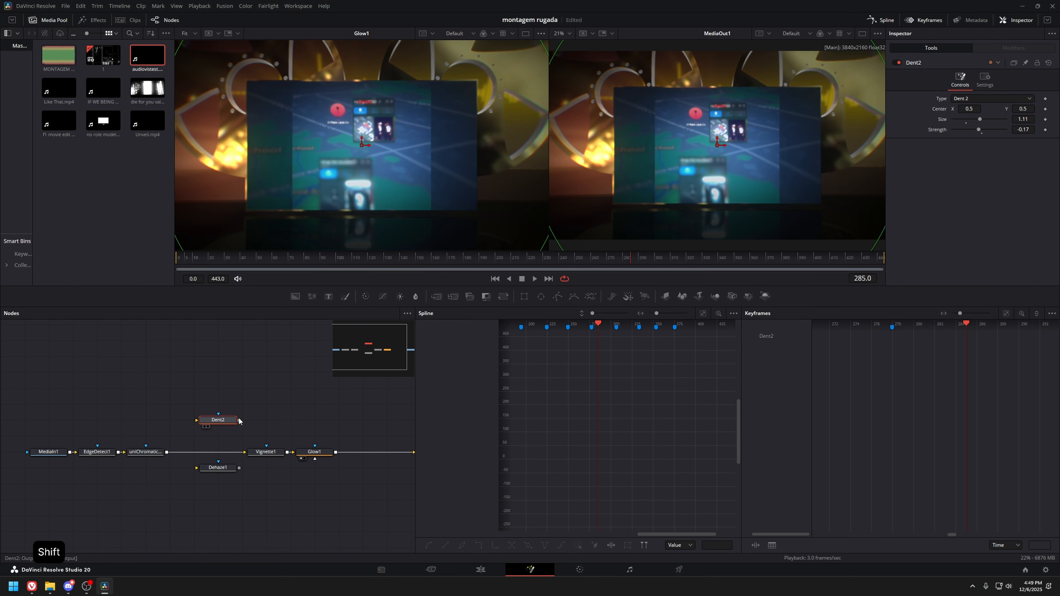
key("ctrl+z")
key("ctrl+s")
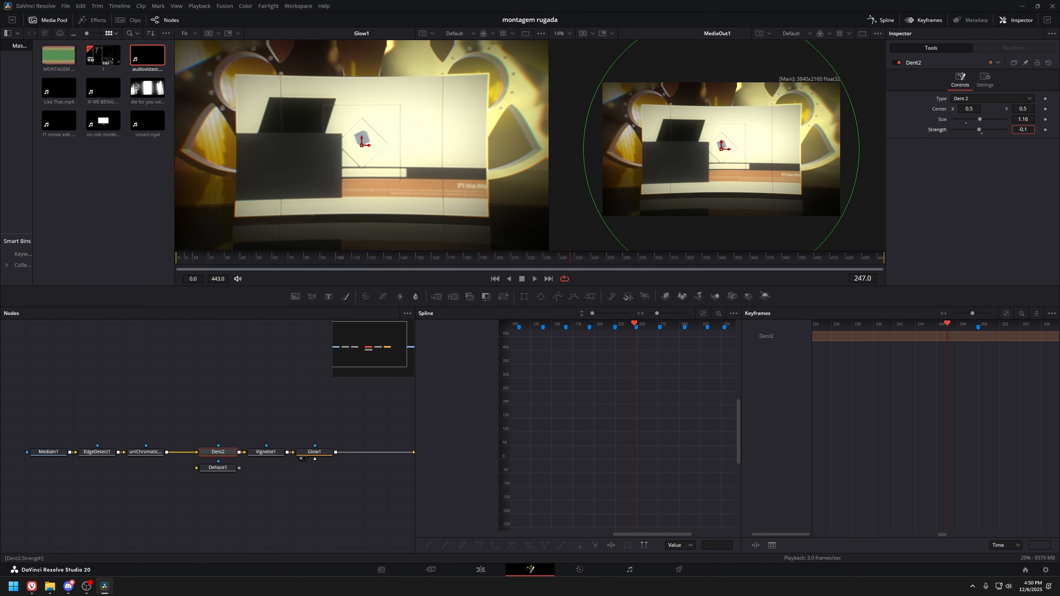
key("ctrl+s")
Insert the loose Dehaze1 node into the chain between EdgeDetect1 and uniChromaticAberration1.
left_click(218, 467)
left_click_drag(218, 467, 170, 467)
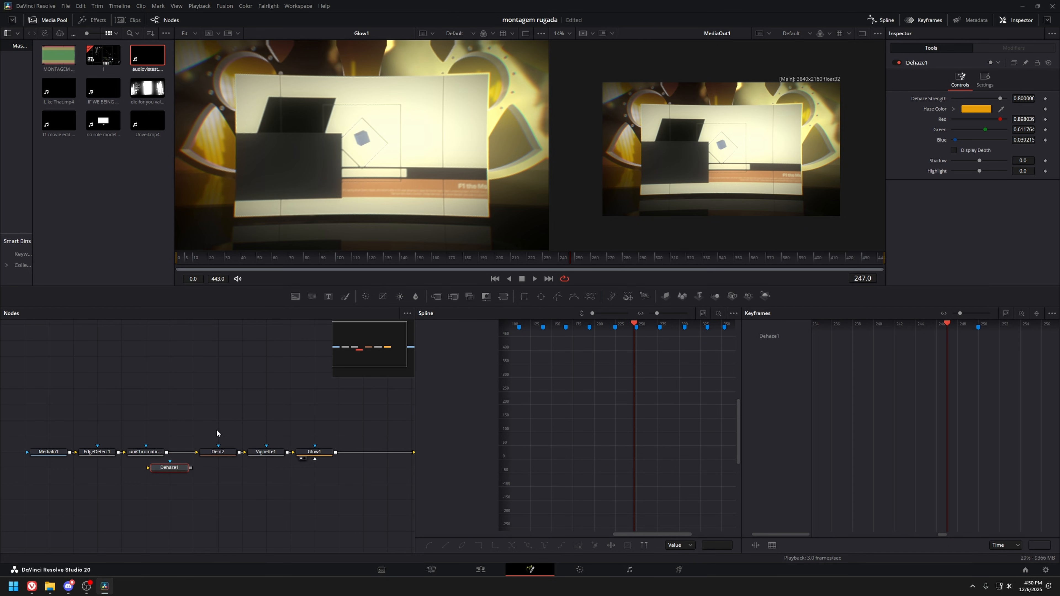
mouse_move(176, 468)
left_mouse_down()
mouse_move(202, 459)
mouse_move(177, 488)
left_mouse_up()
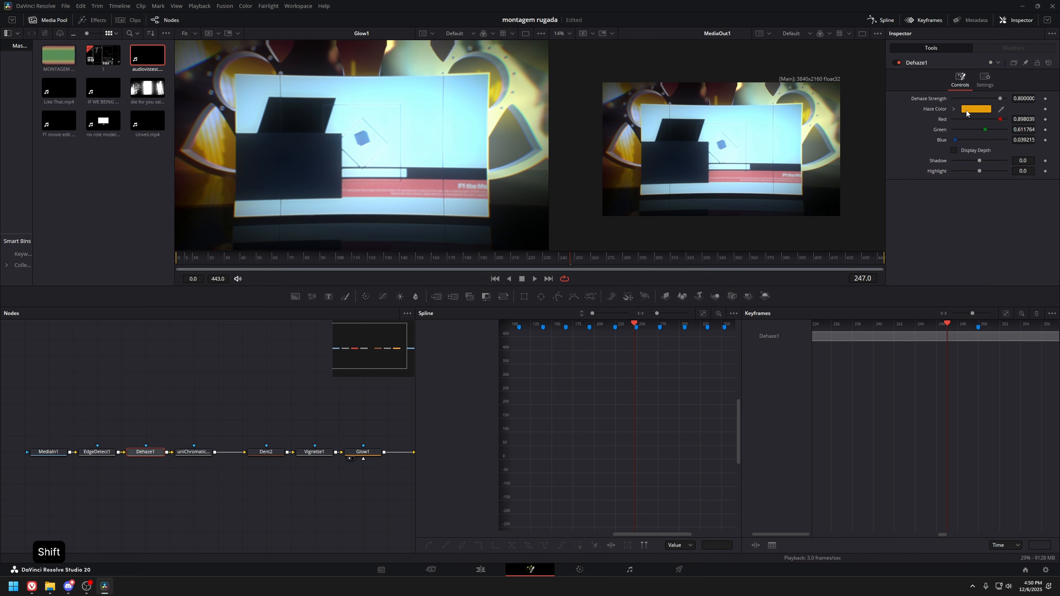
Set the Dehaze1 haze color to pale yellow (red 1.0, green 0.988235, blue 0.611764) and compare the image with the node detached.
left_click(966, 110)
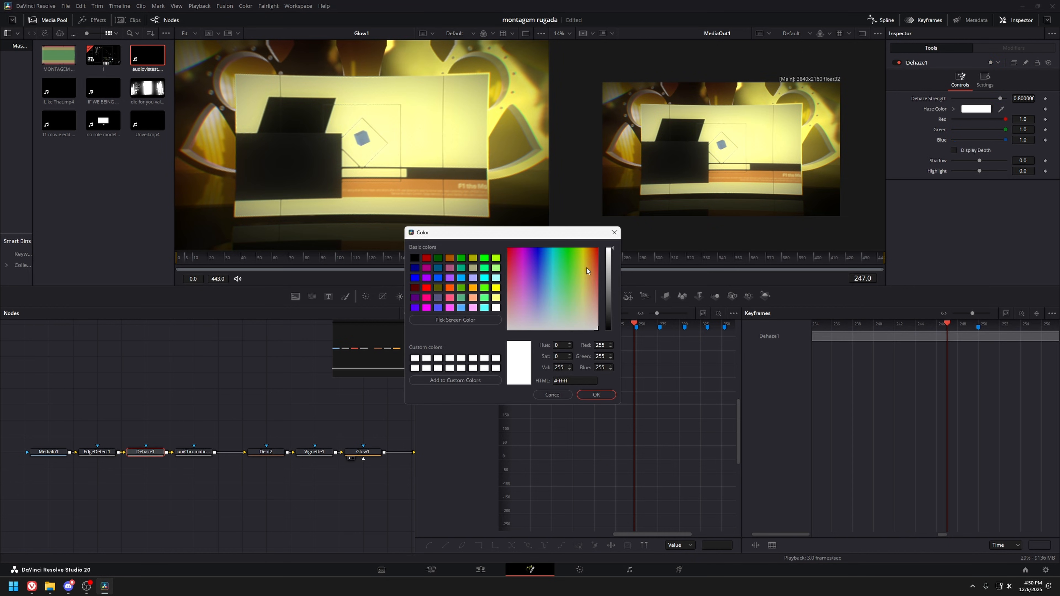
left_click_drag(586, 268, 581, 309)
left_click_drag(145, 453, 145, 477)
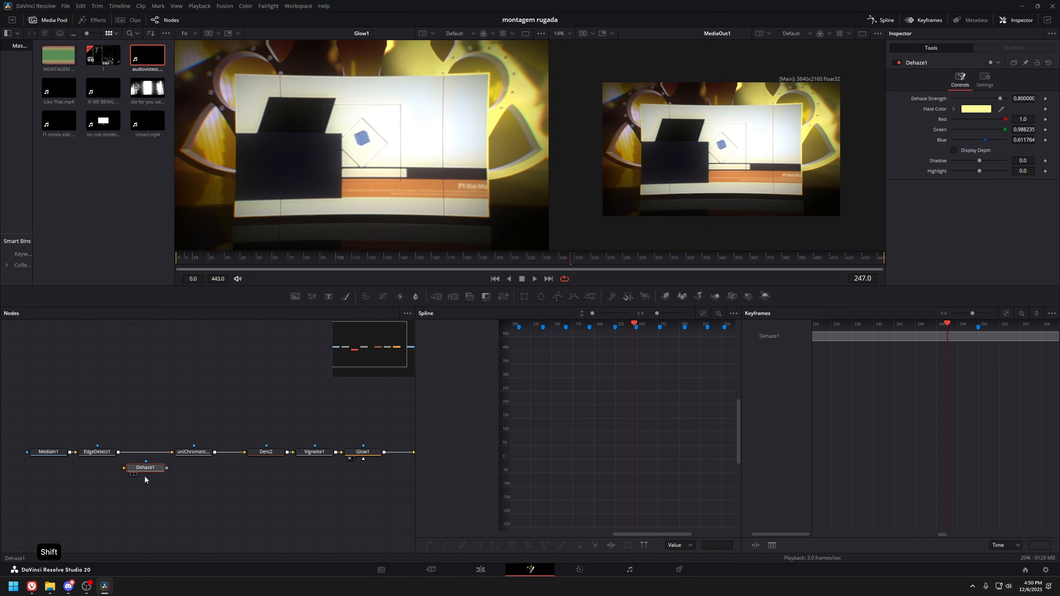
key("ctrl+z")
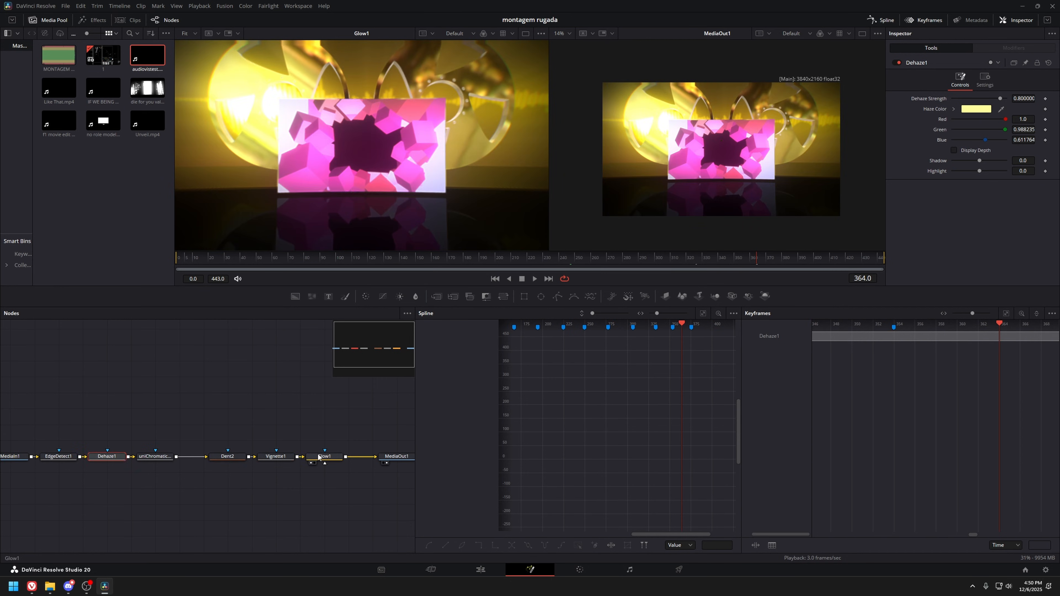
Insert a LightRays node between Vignette1 and Glow1 with source threshold 0.646, position Y 0.682 and brightness 0.102.
left_click(348, 456)
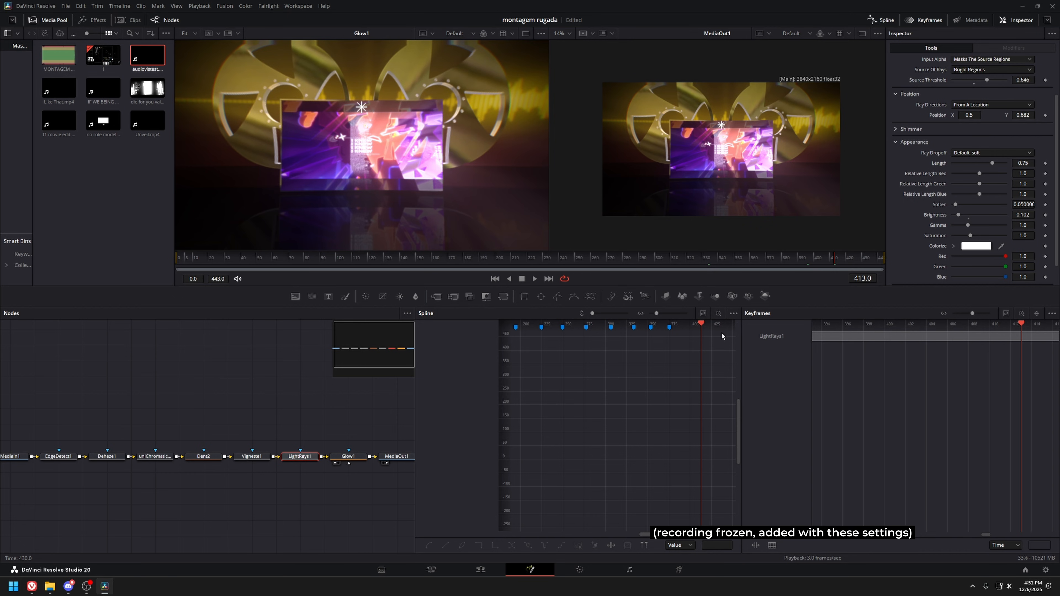
Compare the intro image with the global fx clip disabled and enabled at different points of the timeline.
key("d")
key("d")
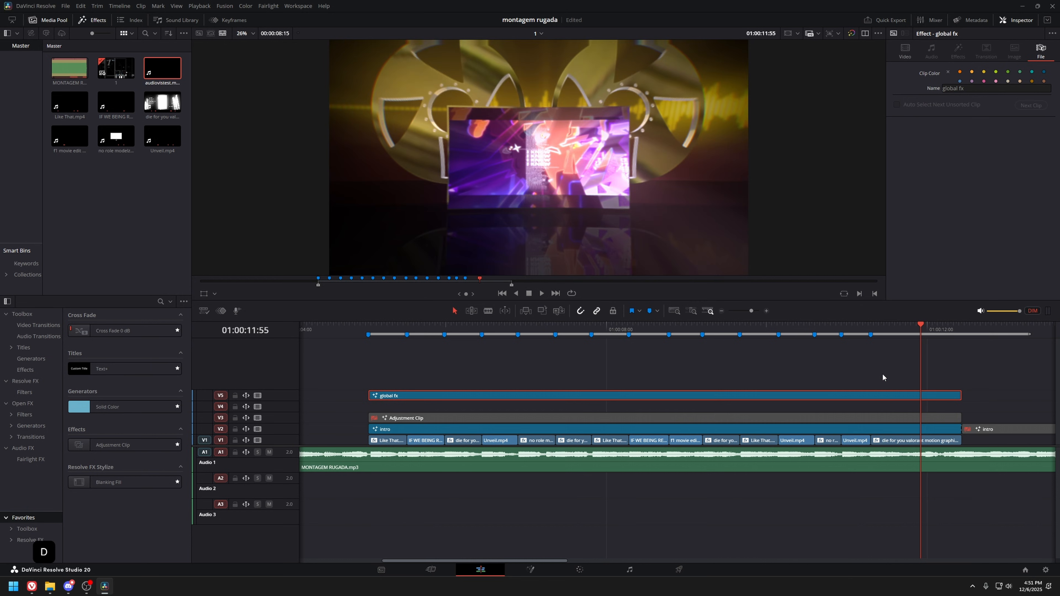
left_click(858, 352)
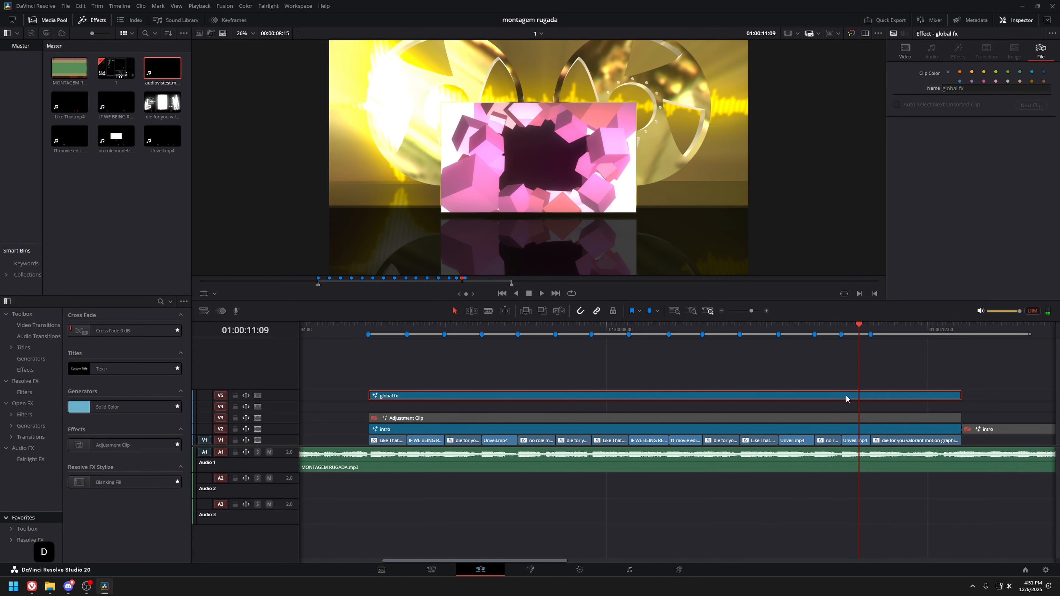
key("d")
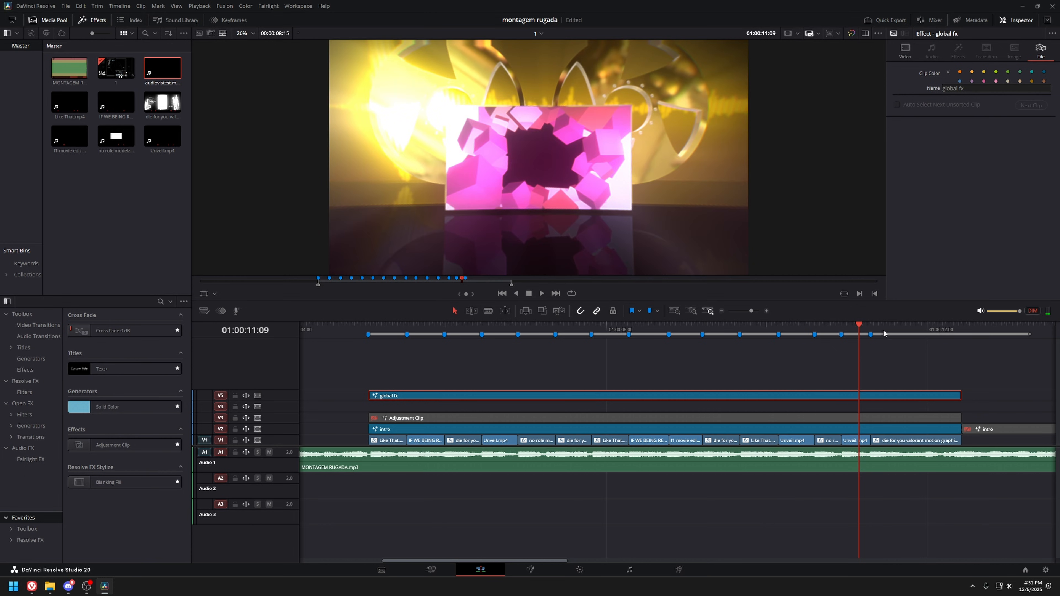
Save the project, play the intro from near its beginning and check further frames with the global effects applied.
left_click(421, 281)
key("ctrl+s")
left_click(389, 328)
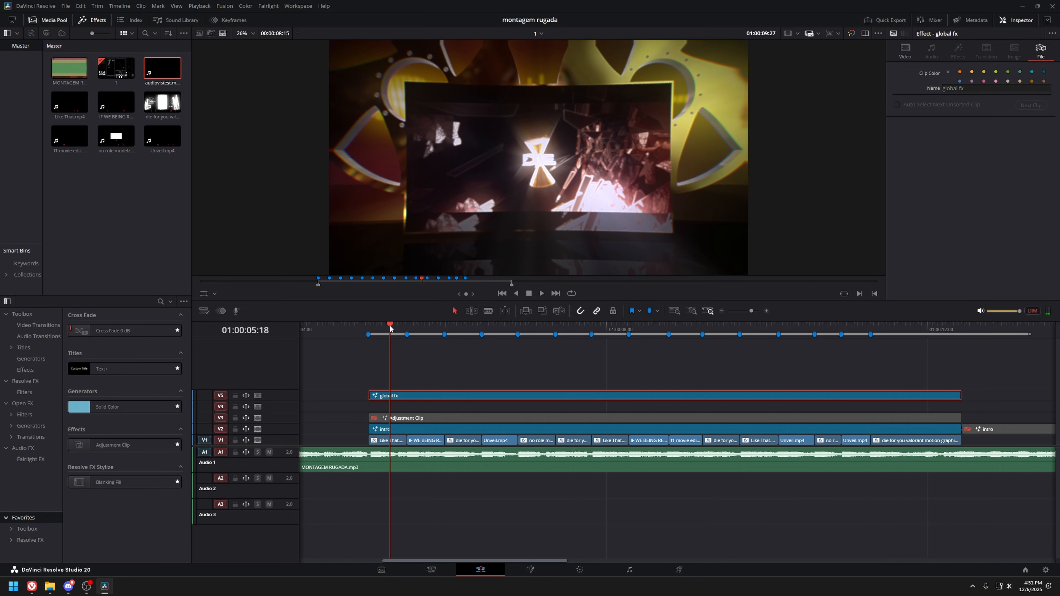
key("space")
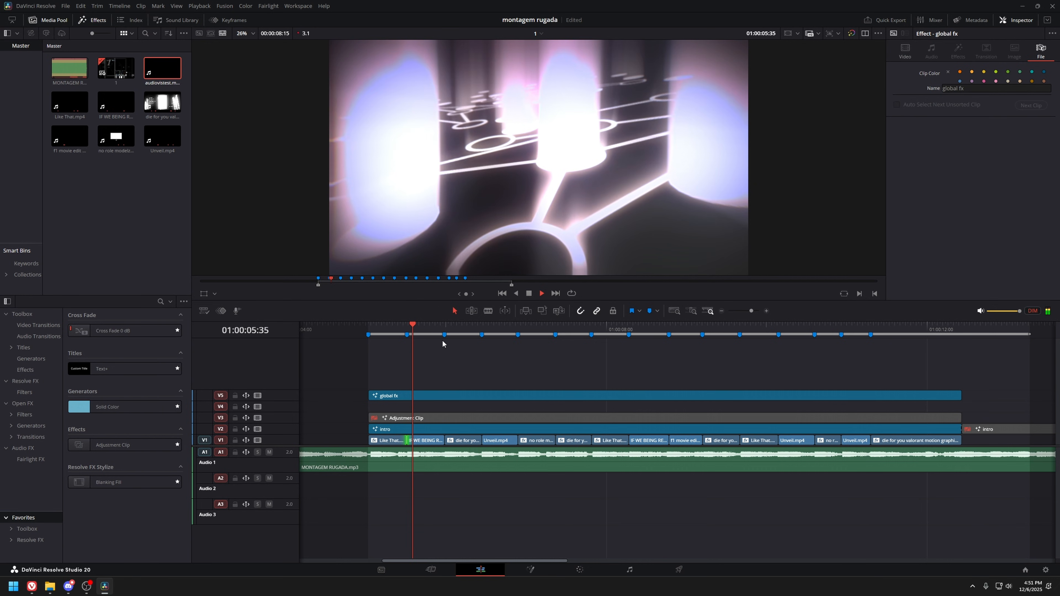
left_click_drag(369, 329, 724, 331)
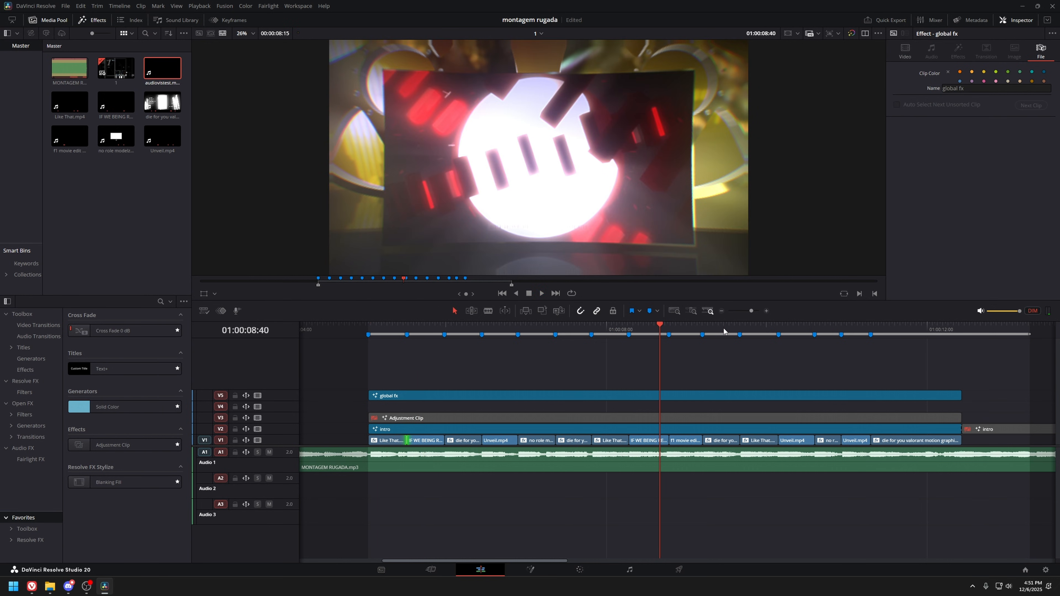
Open the intro clip's composition in Fusion at 01:00:09:47.
left_click(750, 330)
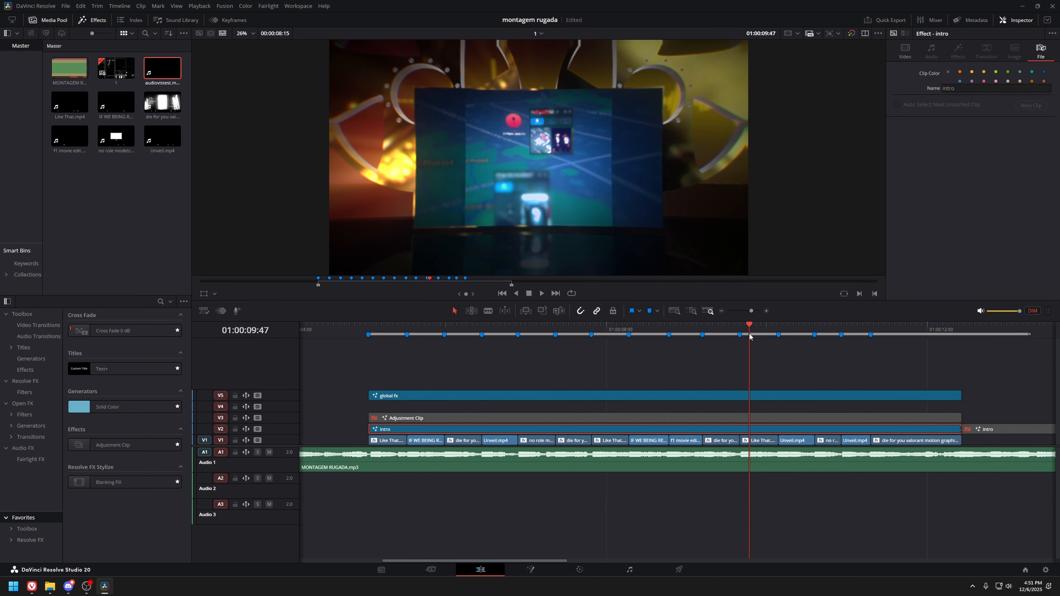
key("f")
left_click_drag(319, 390, 368, 378)
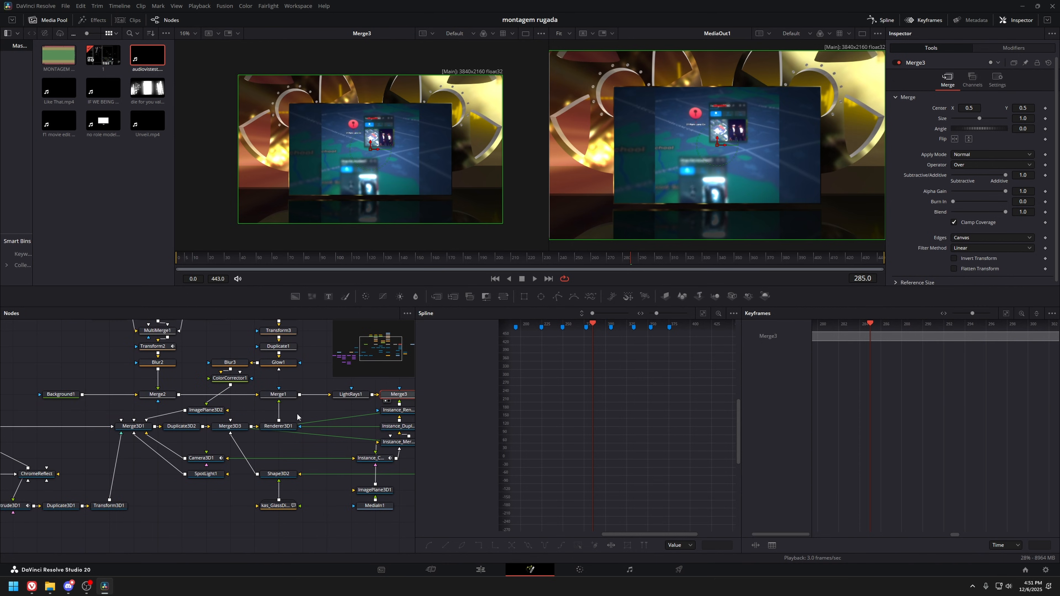
left_click_drag(296, 412, 348, 391)
left_click_drag(246, 534, 207, 491)
left_click(207, 491)
Add a Shape 3D node connected to Merge3D1.
key("shift+space")
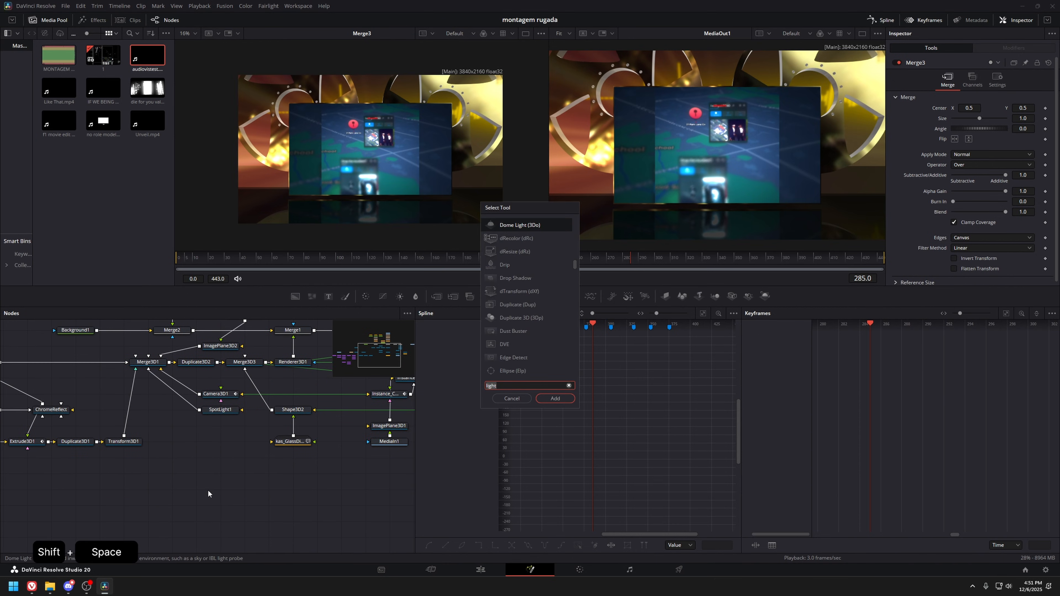
key("Escape")
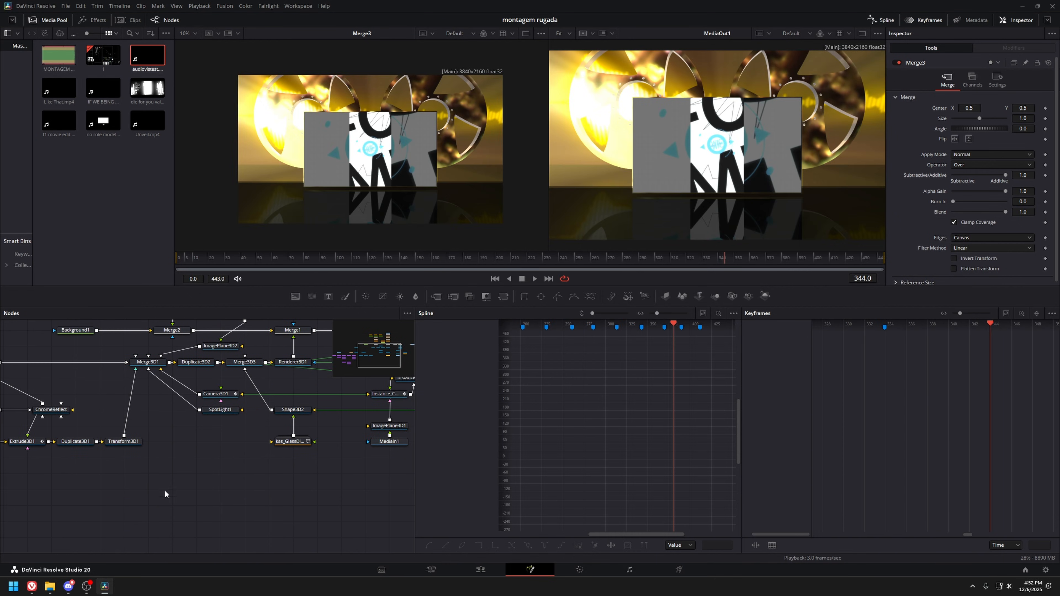
key("shift+space")
type("shae")
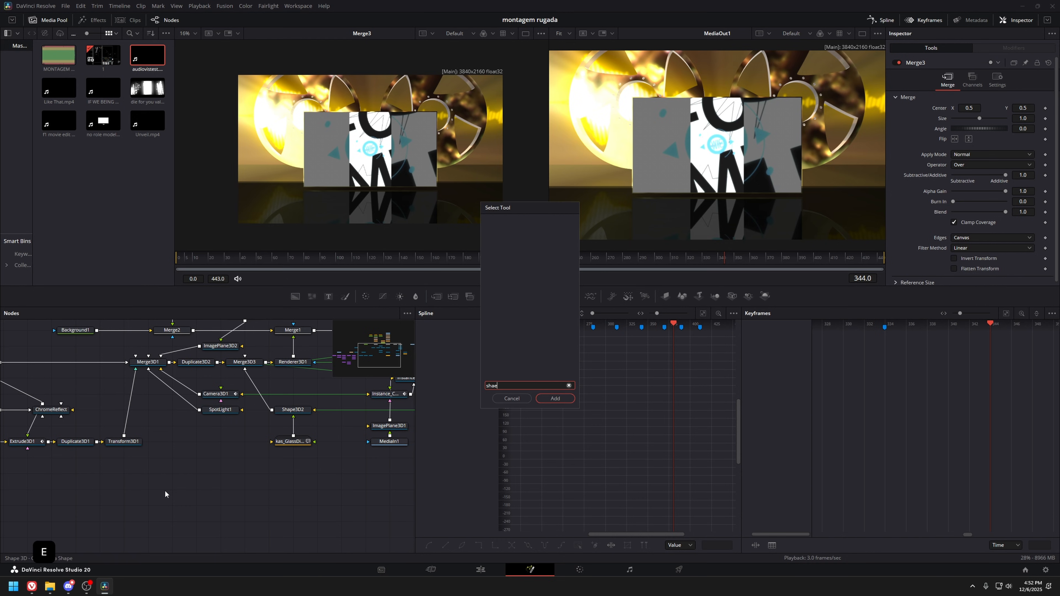
key("BackSpace")
type("pes")
key("BackSpace")
key("Return")
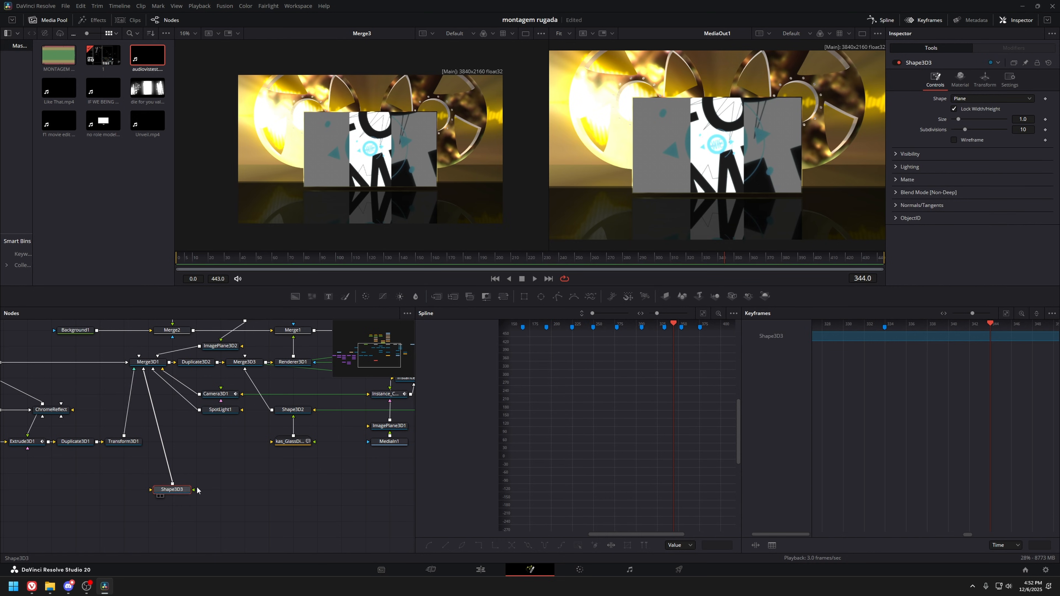
Show Merge3D1 in the viewer, change Shape3D3 to a cube and move it slightly sideways in the scene.
left_click(767, 257)
scroll(340, 175, "down", 3)
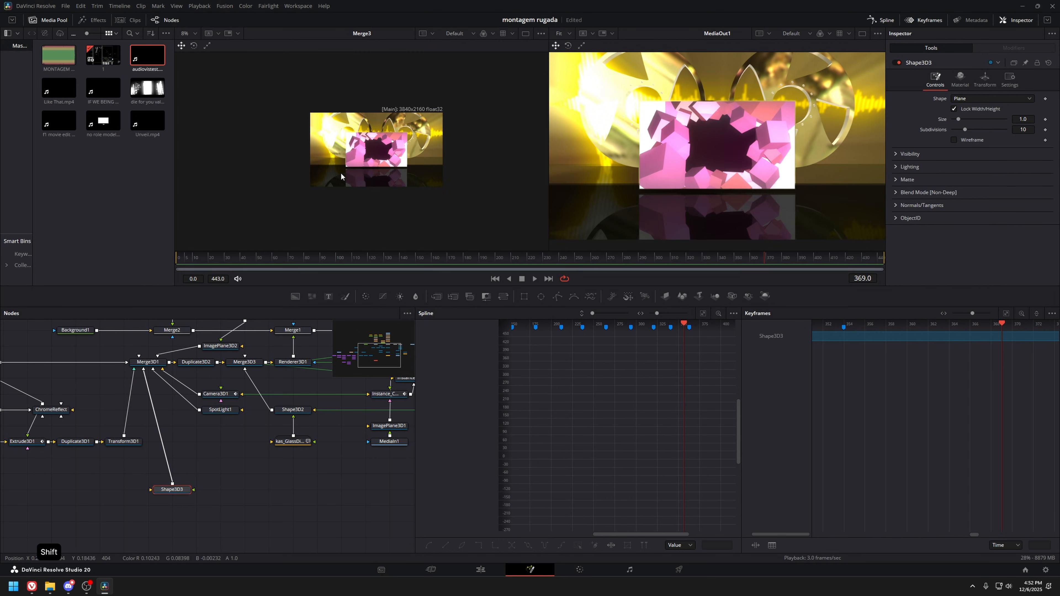
left_click(155, 362)
key("1")
scroll(386, 158, "up", 3)
left_click_drag(335, 145, 438, 179)
left_click(180, 488)
left_click_drag(424, 160, 416, 188)
left_click(959, 100)
left_click(962, 87)
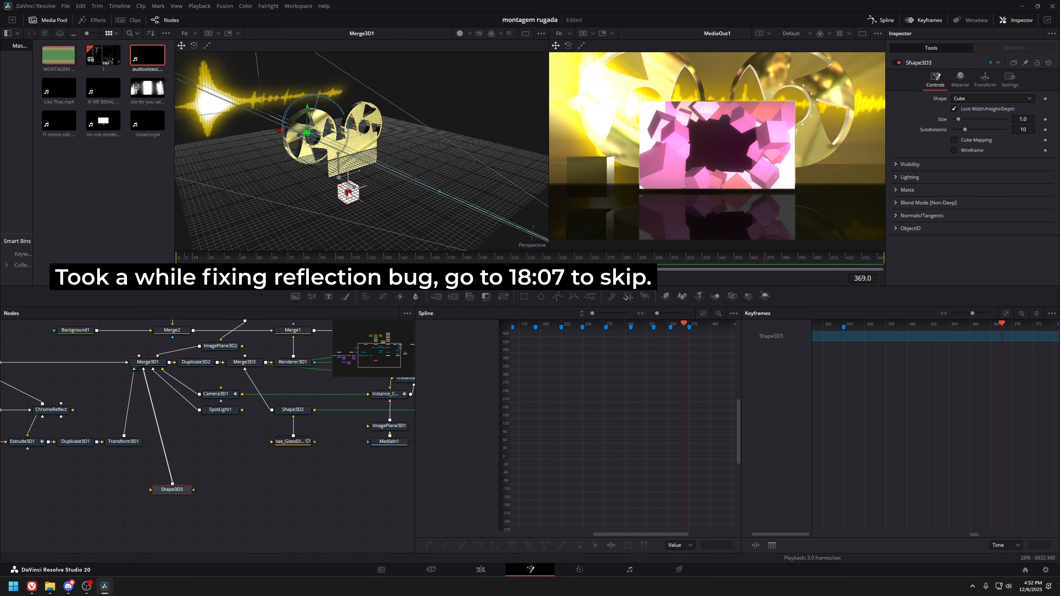
left_click_drag(348, 192, 345, 192)
Try pulling Instance_Shape3D2 and its kas_GlassDirty_1 material out of Instance_Merge3D3, and undo the change.
left_click_drag(395, 398, 263, 416)
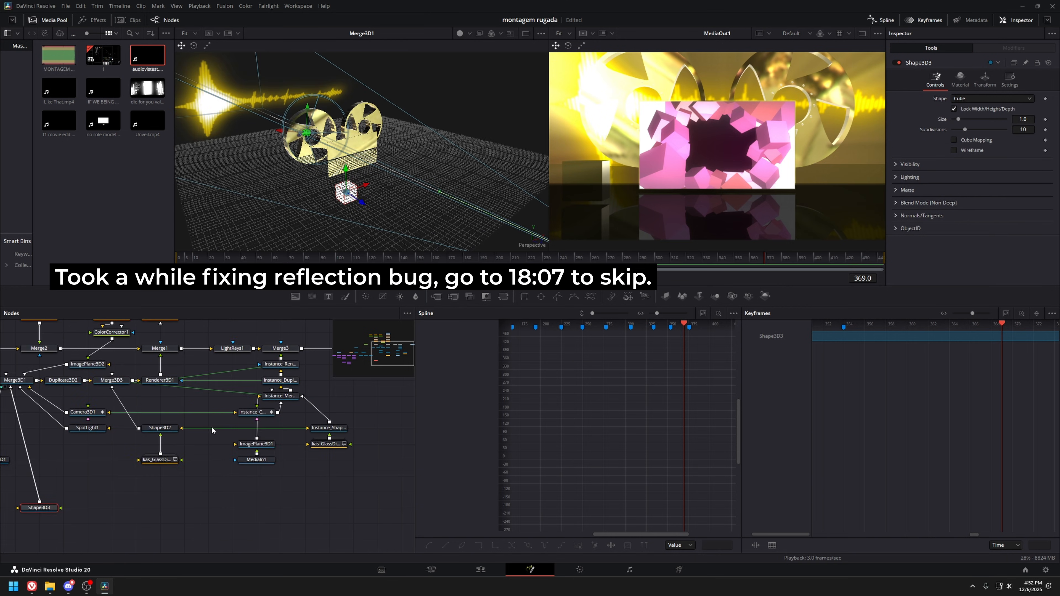
left_click(333, 428)
left_click(332, 444, "shift")
left_click_drag(342, 434, 366, 434)
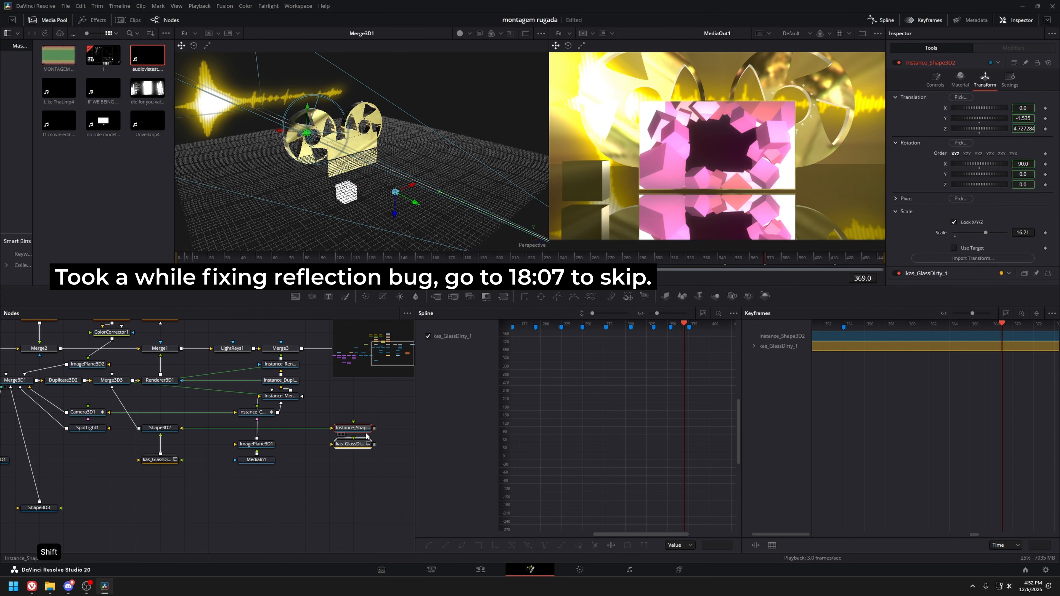
key("ctrl+z")
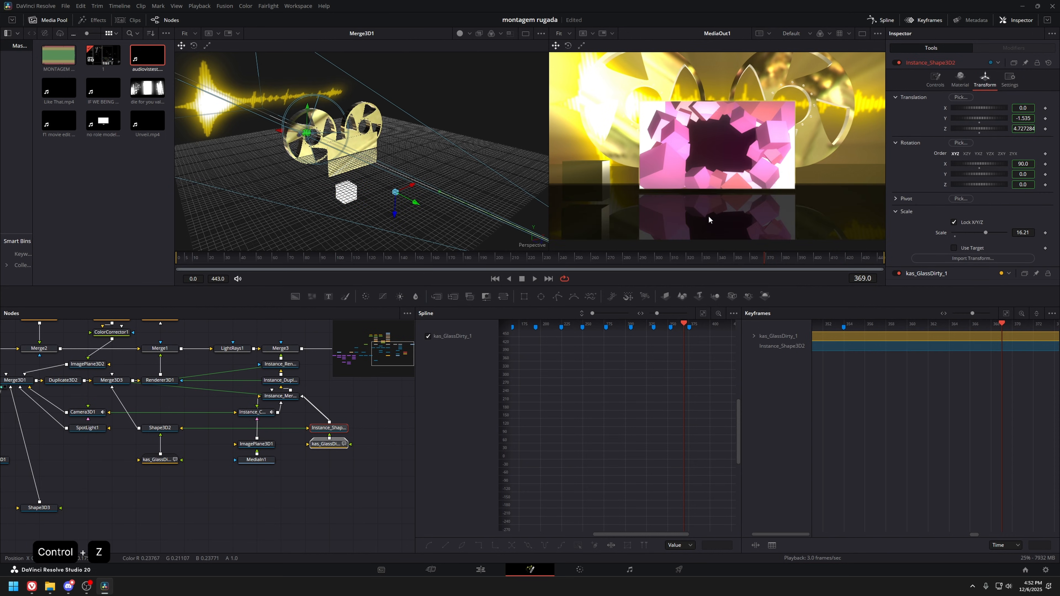
Inspect Instance_Shape3D2, Instance_Merge3D3 and Instance_Renderer3D1 one after another in the viewer to trace the reflection problem.
left_click(328, 428)
key("1")
left_click_drag(456, 191, 600, 209)
key("ctrl+z")
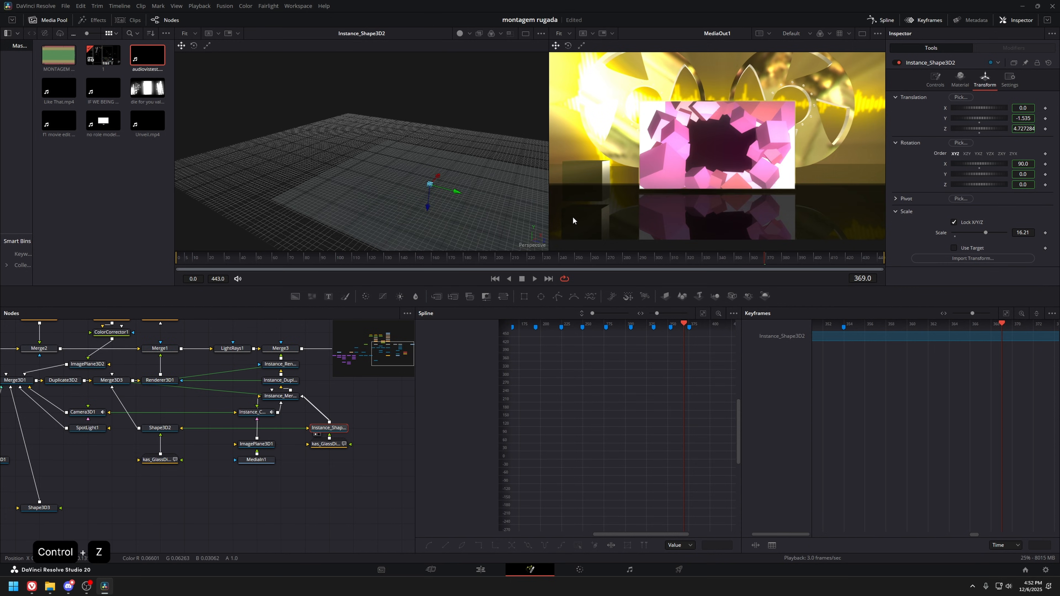
left_click(273, 371)
key("1")
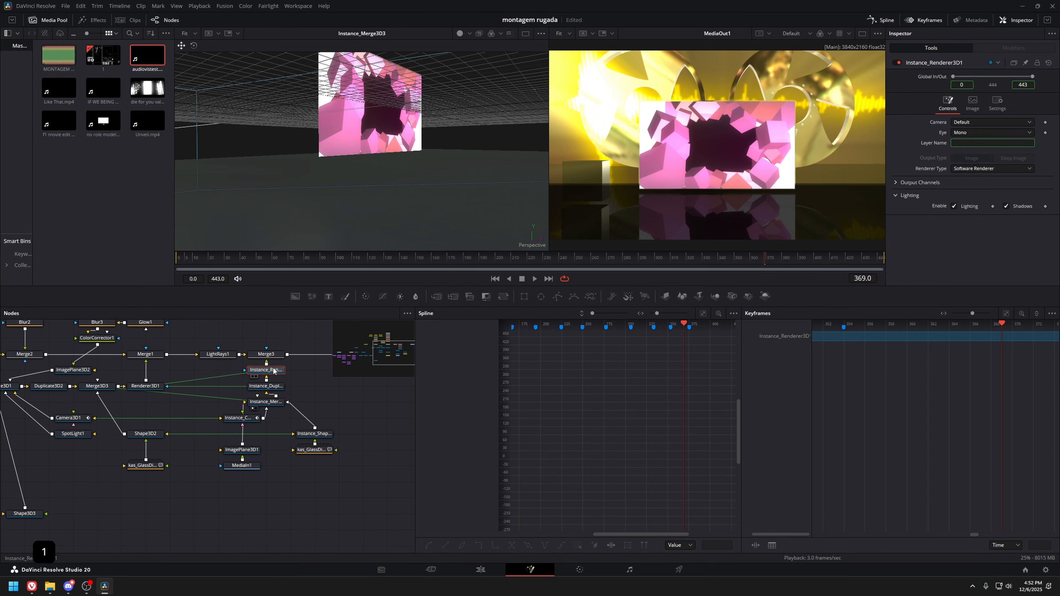
key("1")
Disconnect Instance_Shape3D2 from Instance_Merge3D3, keeping its glass material attached, and show the shape in the viewer.
left_click_drag(360, 401, 283, 449)
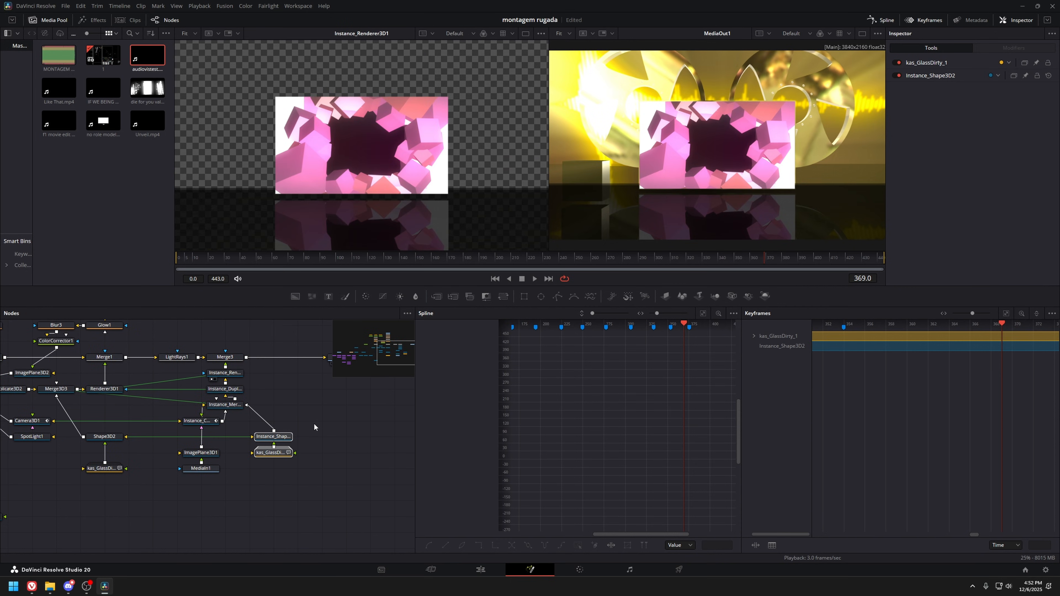
key("ctrl")
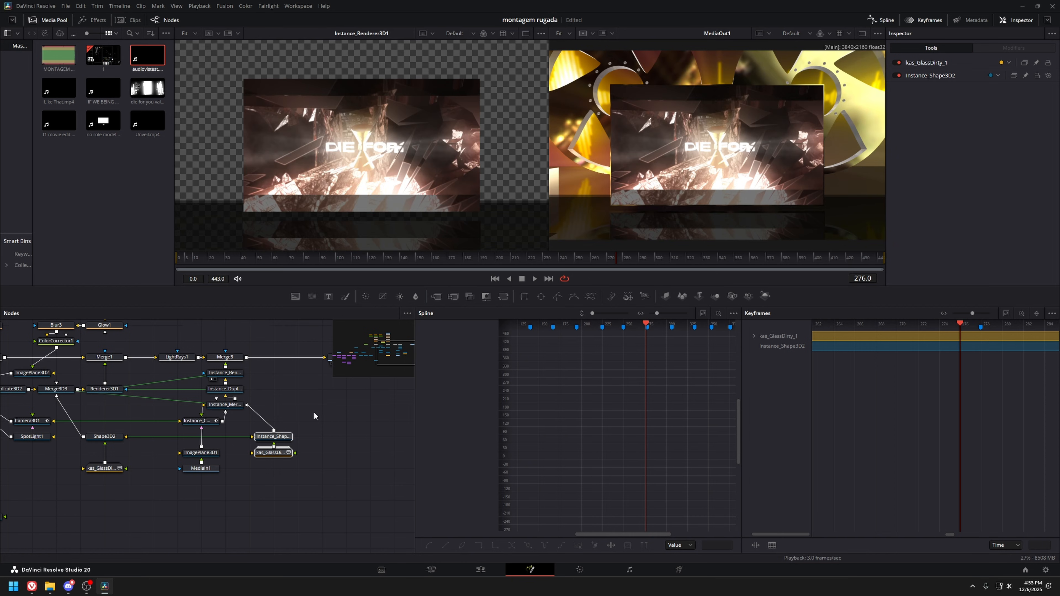
left_click(274, 437)
key("1")
left_click(271, 453)
left_click(274, 437)
left_click(257, 413)
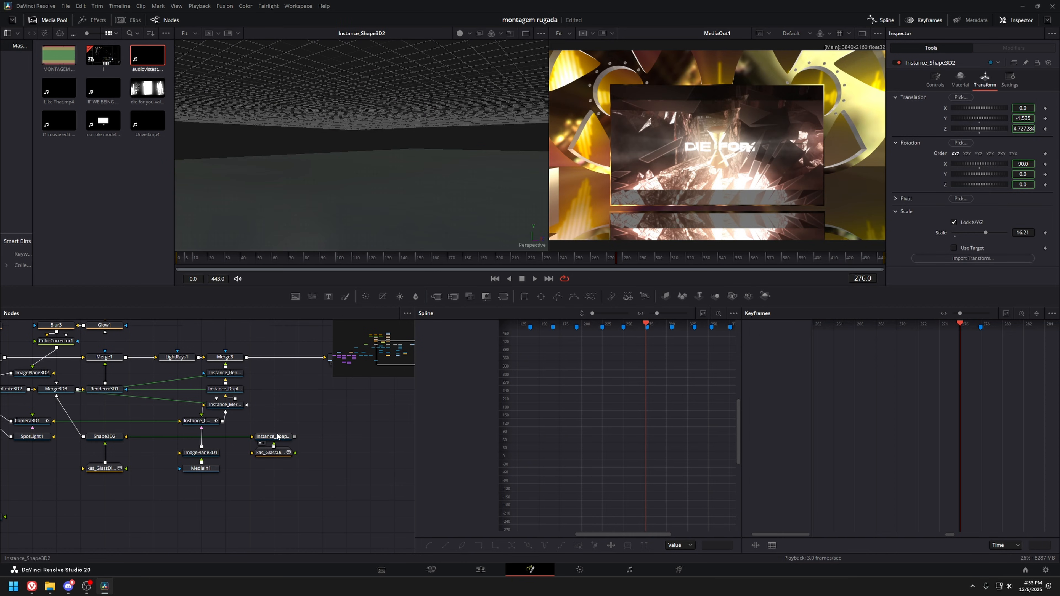
Copy Instance_Camera3D1 and Instance_Merge3D3 and paste them as instances next to the originals.
key("shift+space")
key("Escape")
left_click_drag(258, 410, 217, 420)
key("ctrl+c")
left_click_drag(225, 421, 189, 444)
left_click(249, 429)
right_click(254, 429)
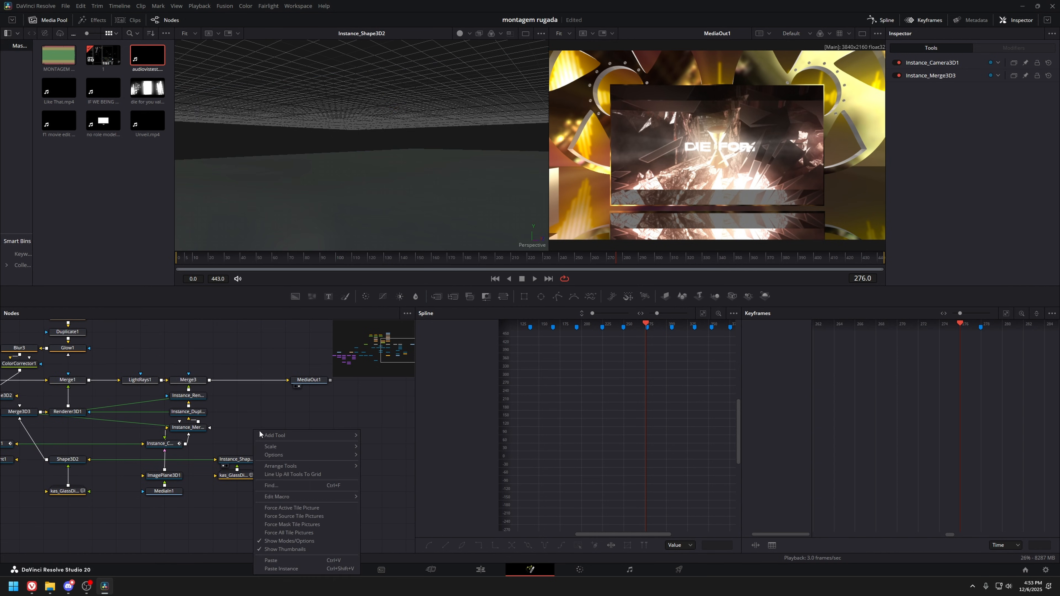
left_click(252, 434)
key("ctrl+shift+v")
left_click(247, 450)
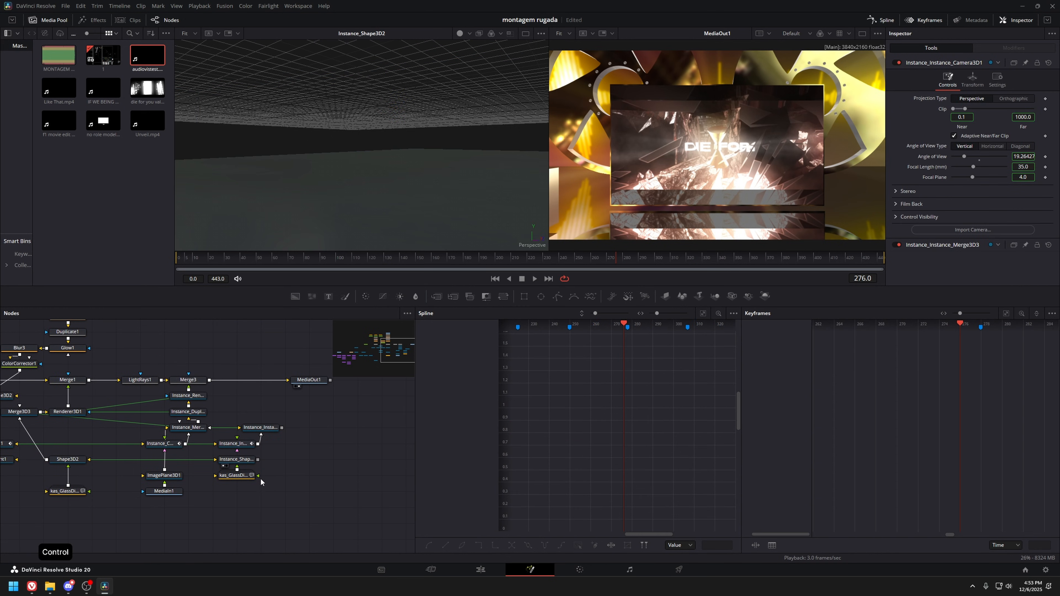
Connect Instance_Shape3D2 to the newly pasted merge instance, show that merge in the viewer and move the camera instance node aside.
left_click_drag(258, 459, 238, 444)
left_click(272, 427)
key("1")
scroll(397, 210, "down", 4)
left_click_drag(397, 210, 425, 204)
left_click_drag(233, 443, 307, 443)
Paste an instance of Instance_Renderer3D1 fed by Instance_Instance_Merge3D3 and connect its output to Merge3's effect mask.
key("shift+space")
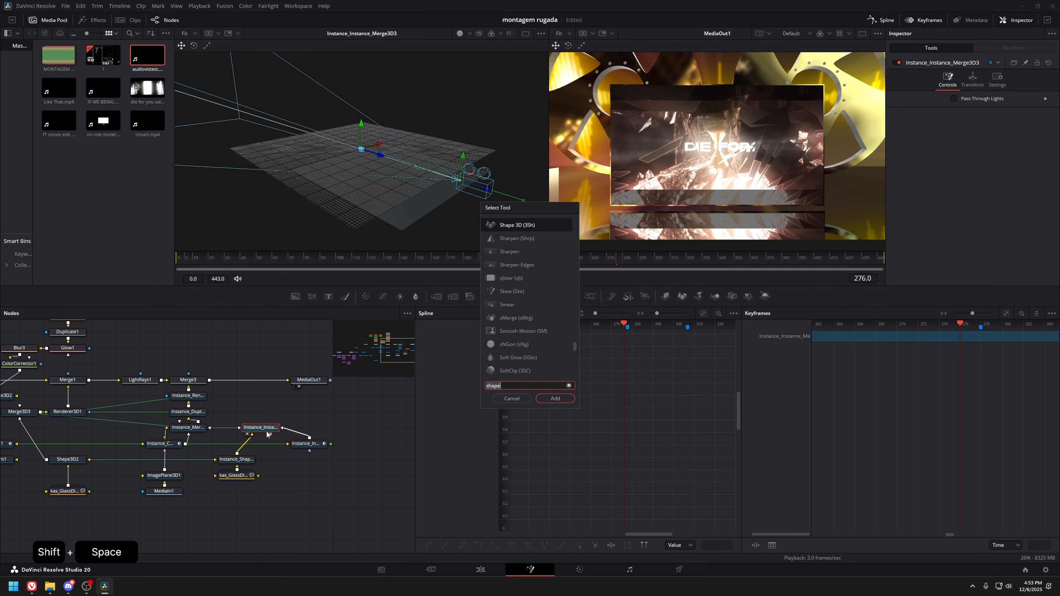
key("ctrl+shift+v")
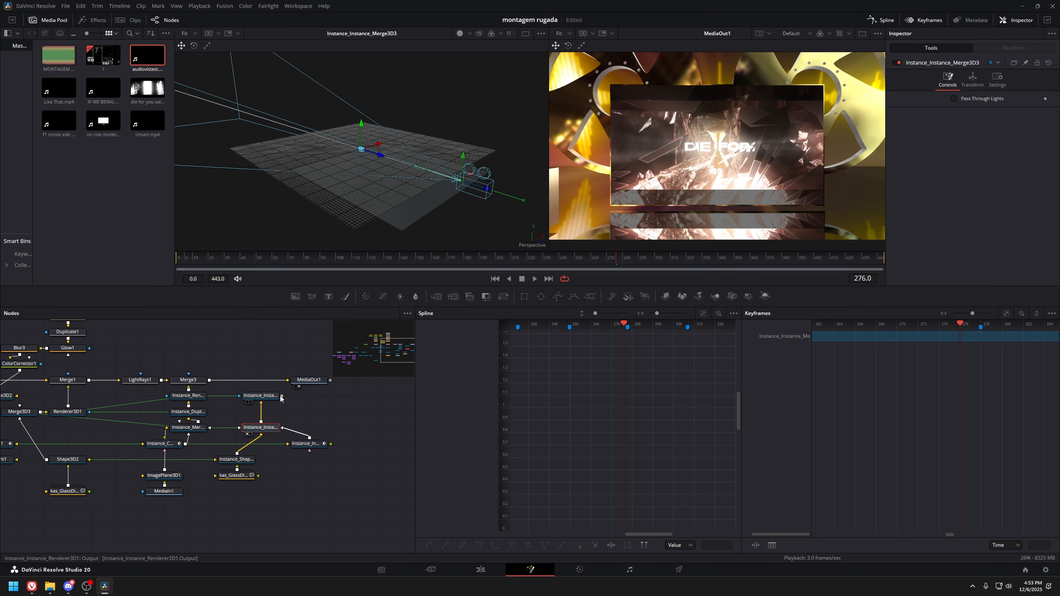
left_click_drag(191, 377, 190, 374)
left_click(192, 380)
key("1")
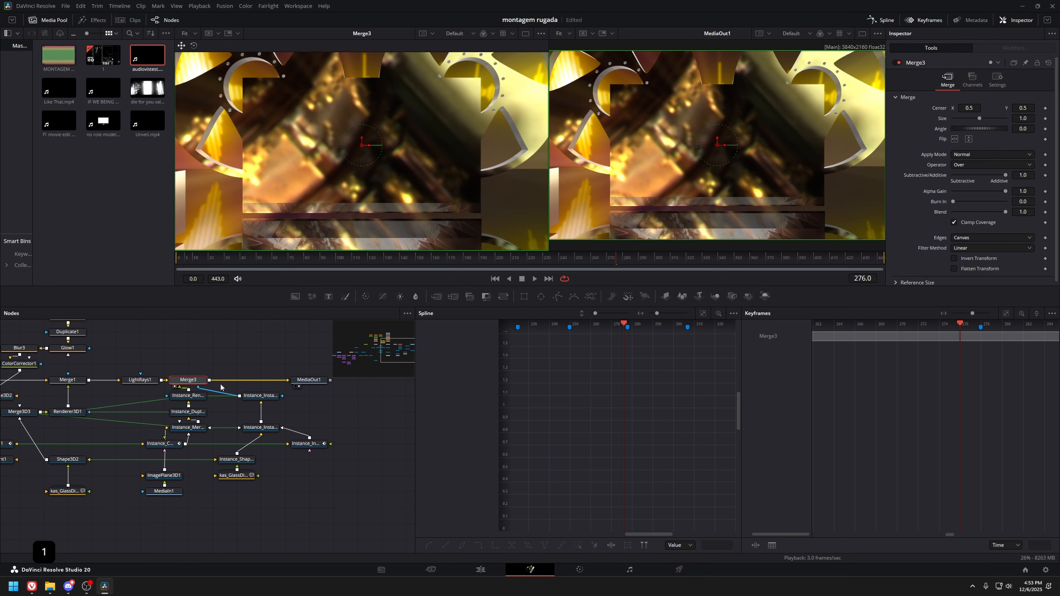
Compare the new renderer instance with the masked Merge3 output and check the masking at another frame.
left_click(259, 397)
key("1")
left_click(188, 380)
key("1")
left_click(752, 259)
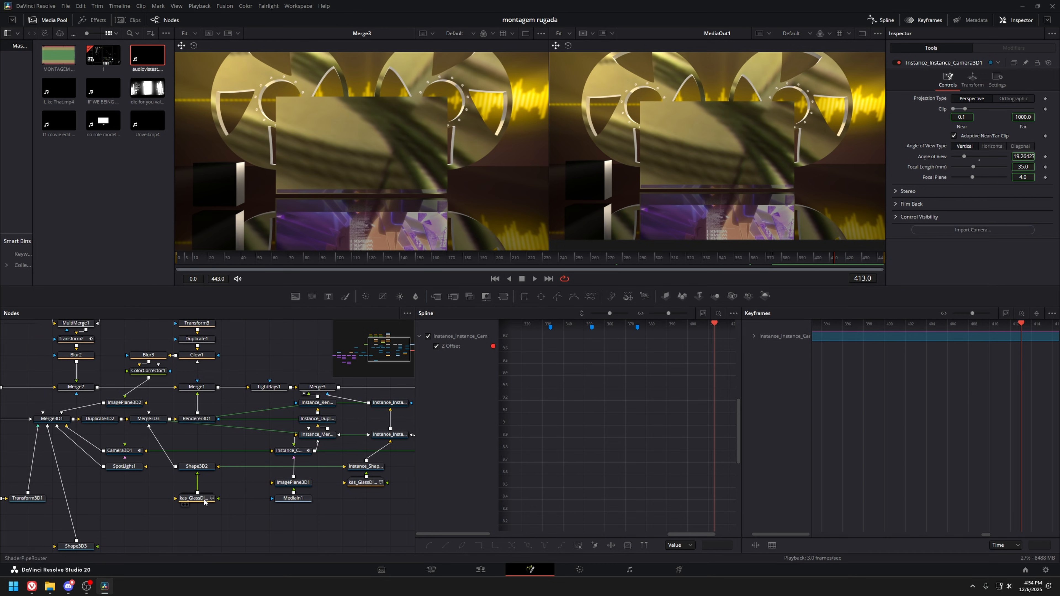
Remove the kas_GlassDirty materials from Shape3D2 and Instance_Shape3D2, and set Shape3D2's diffuse opacity to 0.78.
left_click(203, 468)
left_click(144, 498)
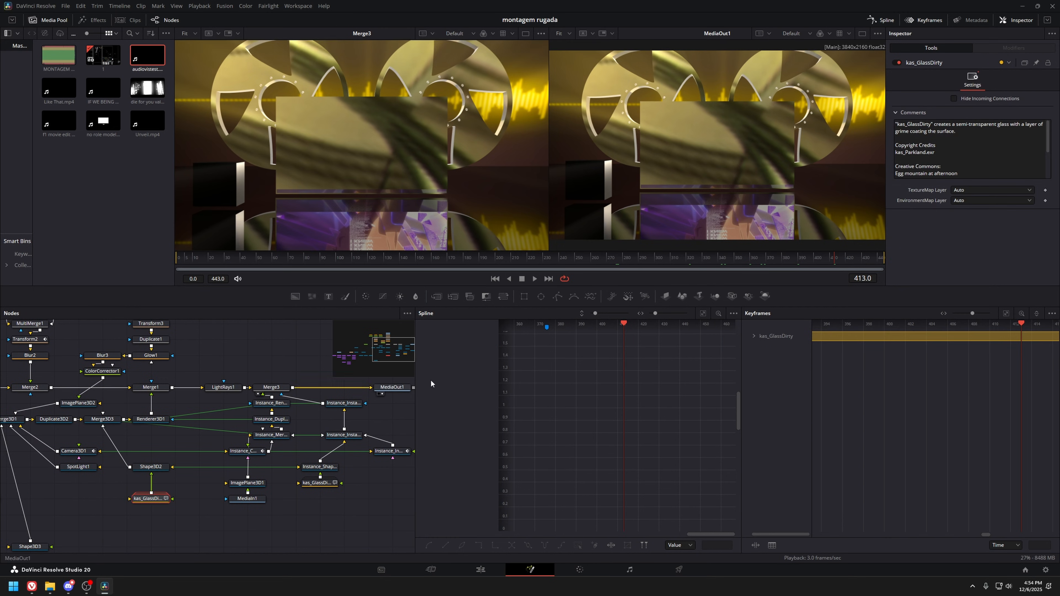
left_click_drag(148, 498, 148, 515)
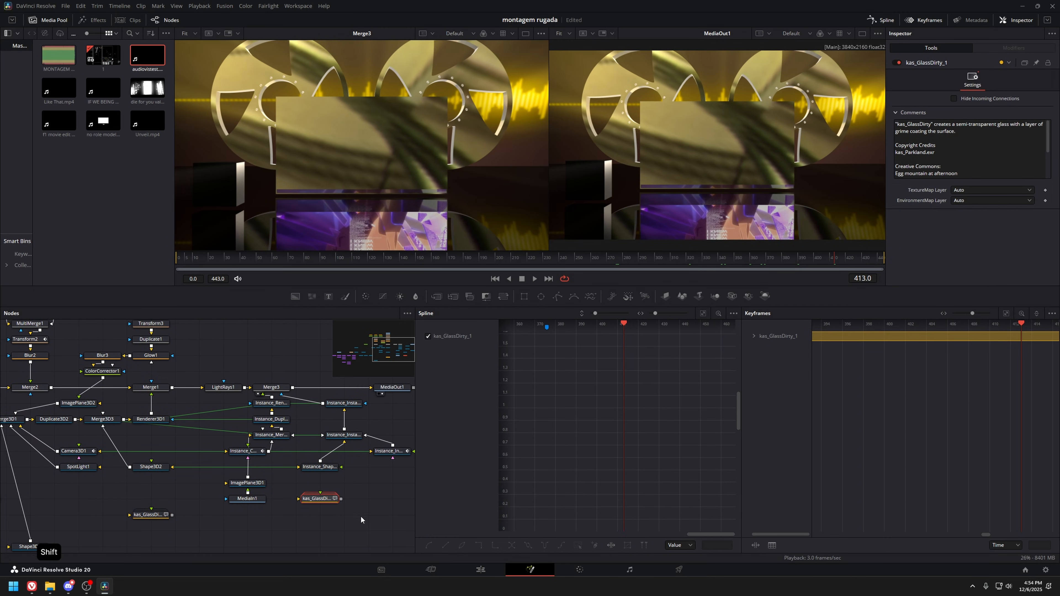
key("ctrl+x")
left_click_drag(983, 160, 993, 162)
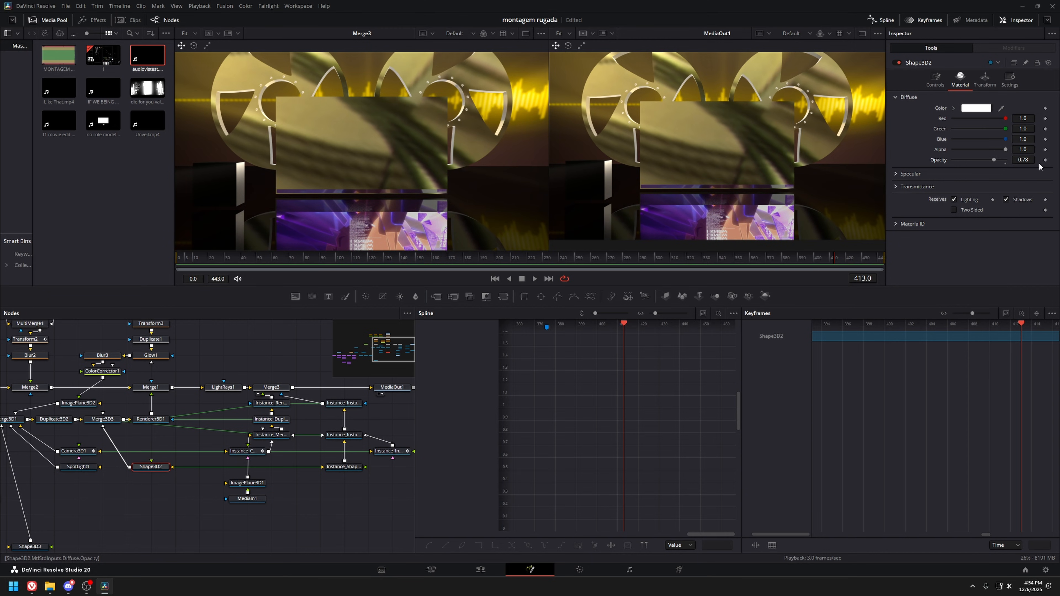
left_click(1029, 162)
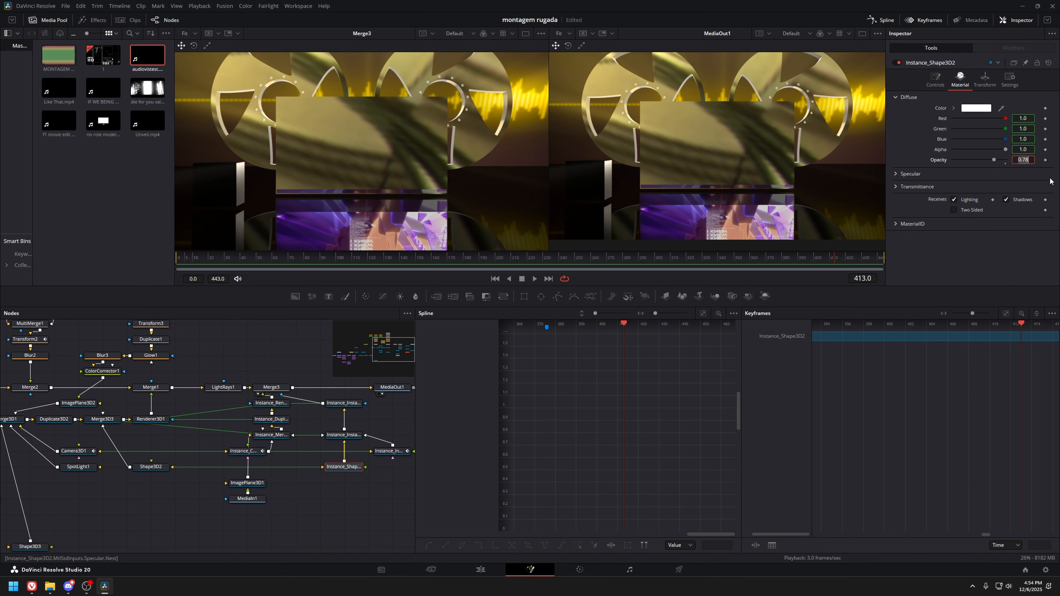
Detach the renderer instance from Merge3's mask and merge a black Background node after Merge3, masked by that renderer.
left_click(341, 509)
scroll(851, 226, "down", 1)
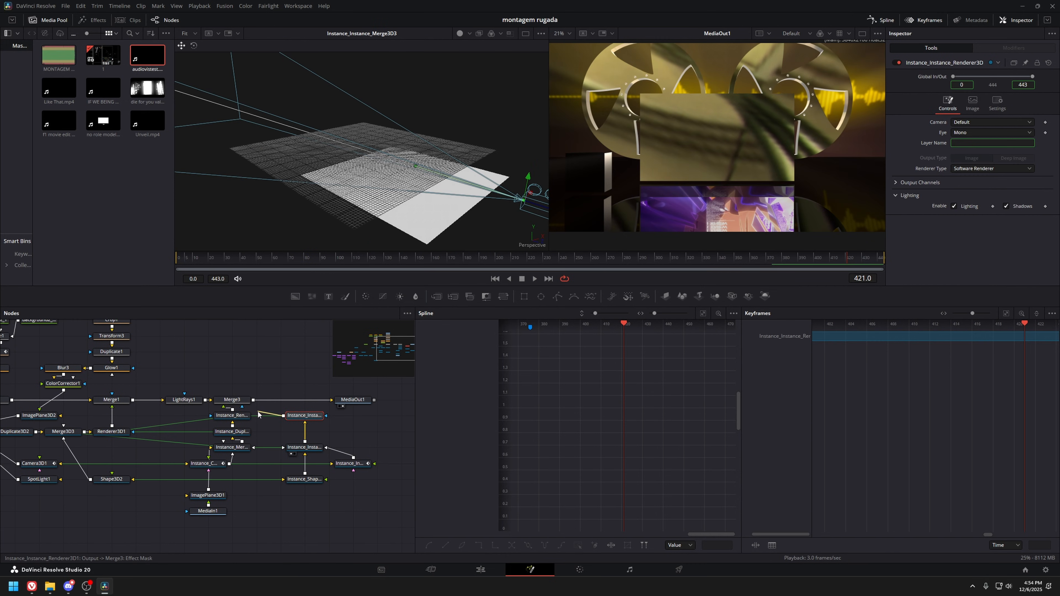
left_click(259, 412)
left_click(297, 374)
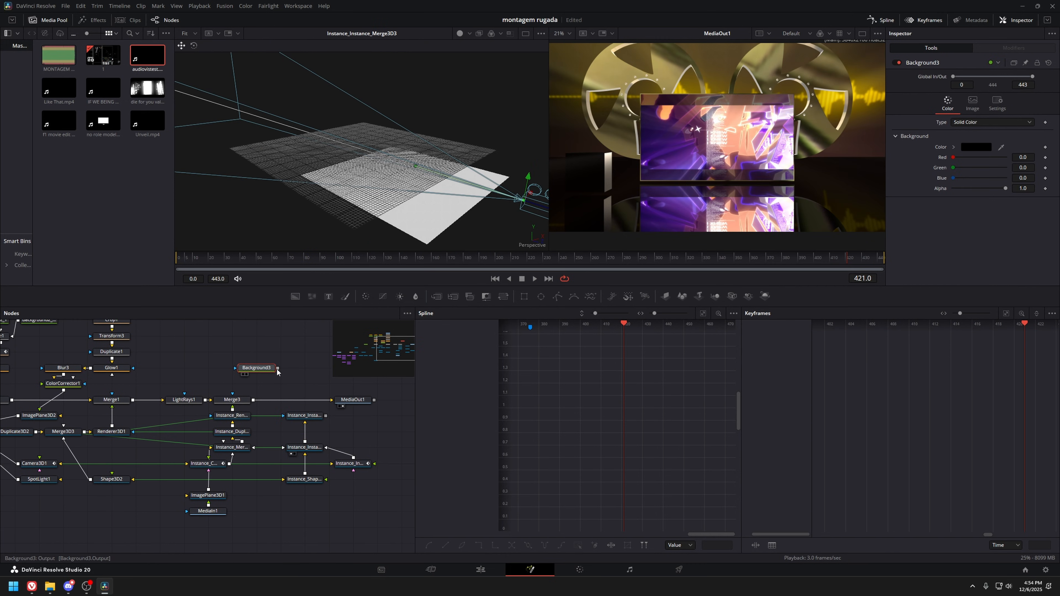
left_click_drag(275, 371, 294, 383)
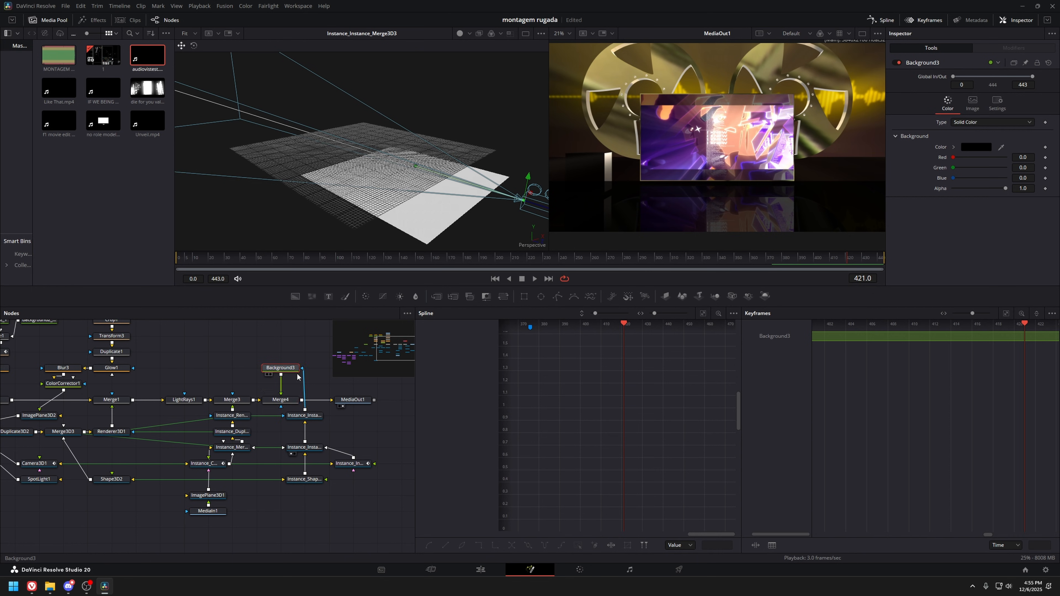
Feed Merge4 into Merge3's foreground and replace Background3 with Instance_Instance_Renderer3D1 as Merge4's foreground input.
left_click_drag(237, 403, 192, 387)
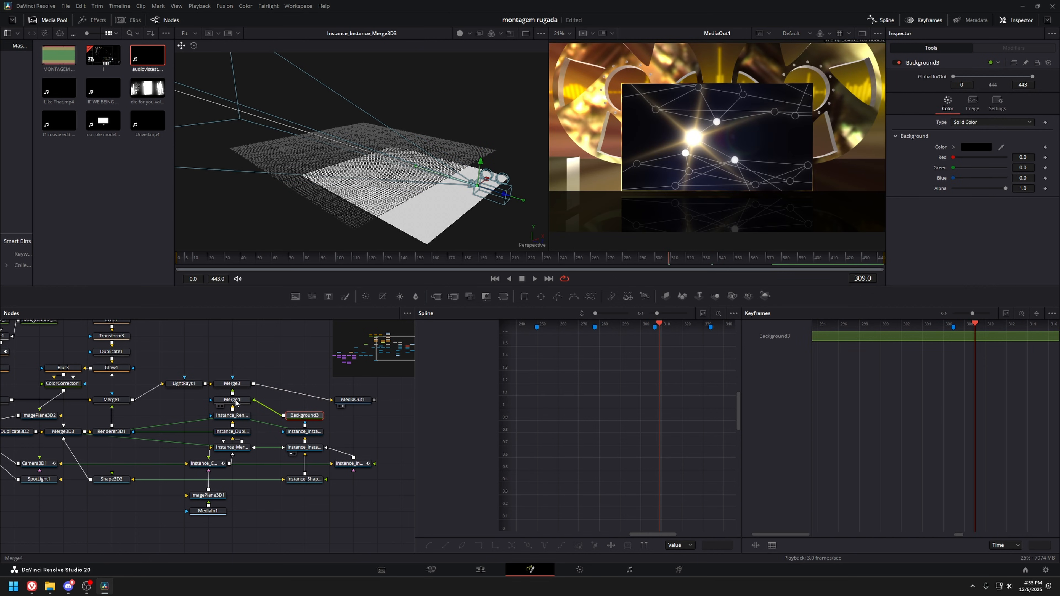
left_click(235, 400)
key("1")
left_click(239, 383)
key("1")
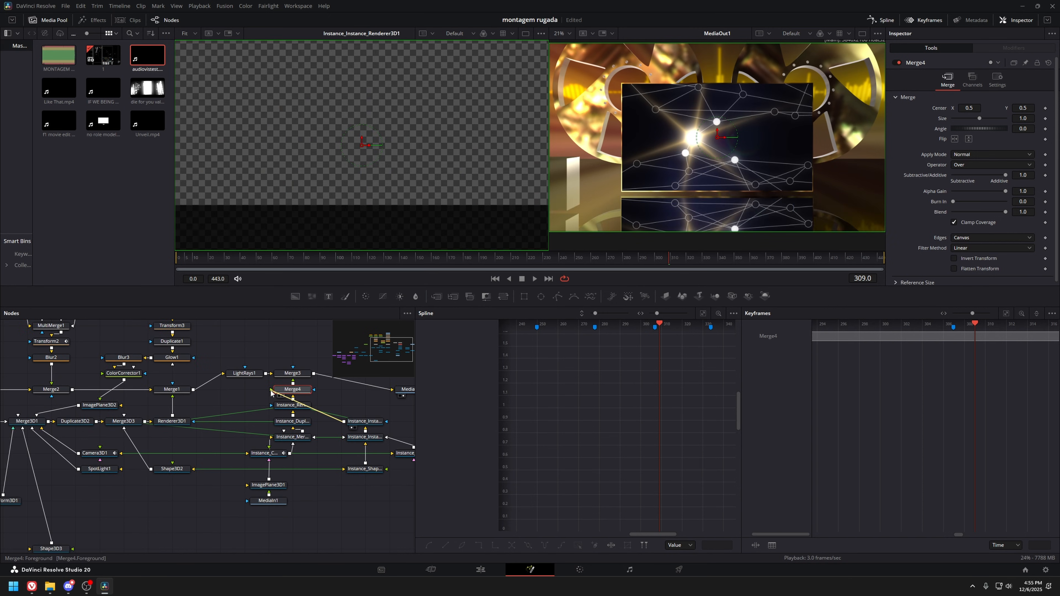
left_click_drag(343, 421, 287, 391)
key("1")
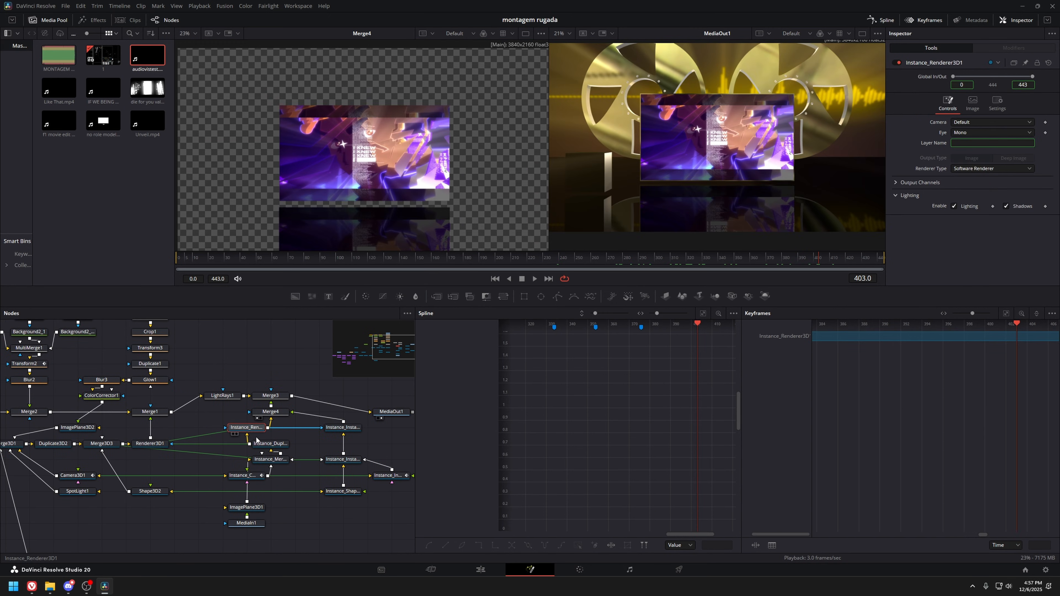
Examine the two instanced renderers and the floor planes in Instance_Instance_Merge3D3, and check the composite at frame 373.
key("1")
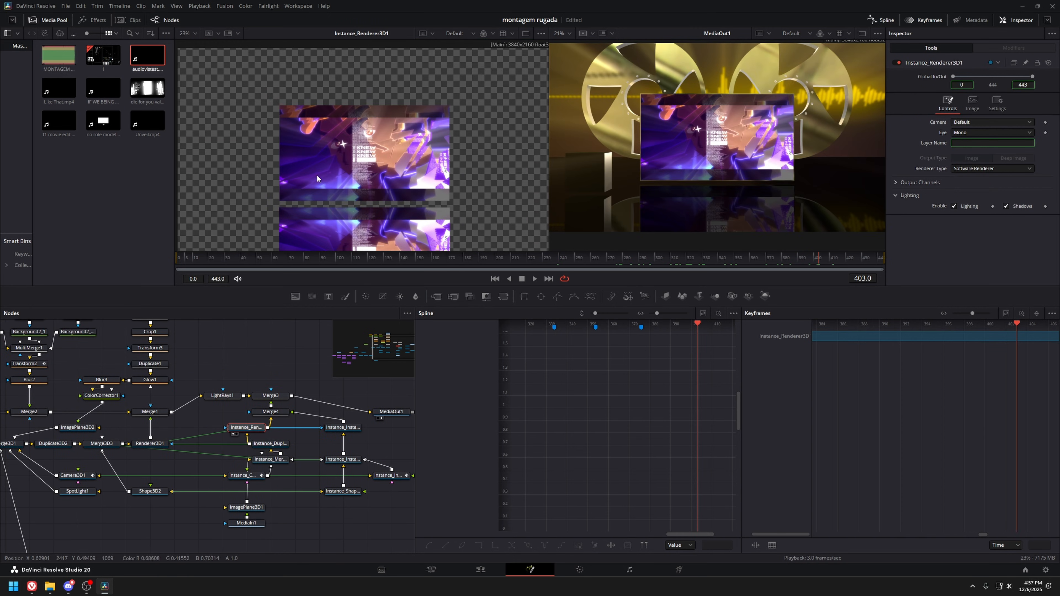
left_click(341, 427)
key("1")
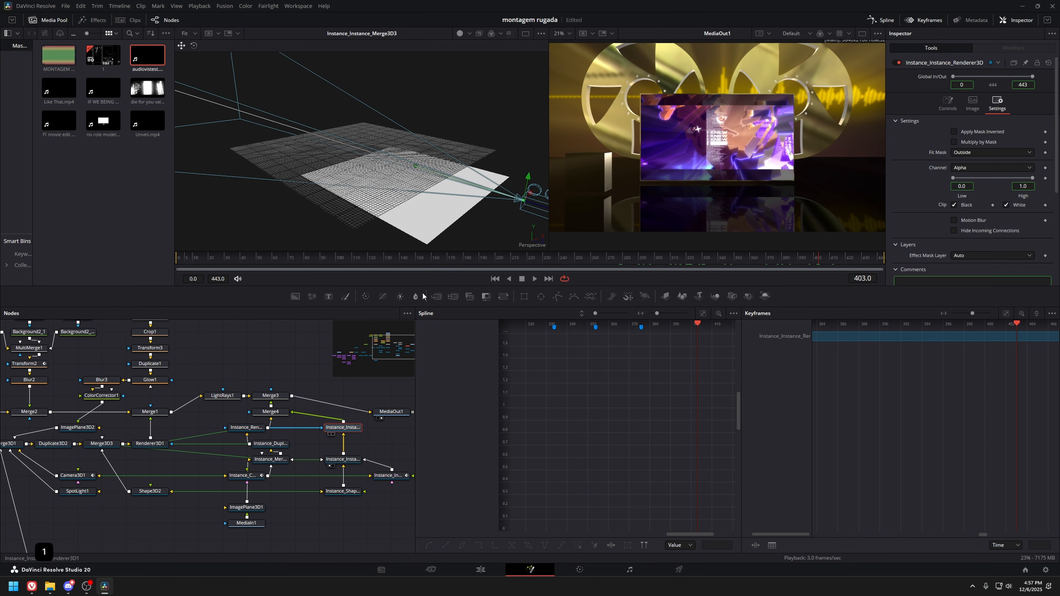
left_click(358, 461)
left_click_drag(388, 428, 325, 522)
left_click(350, 461)
key("1")
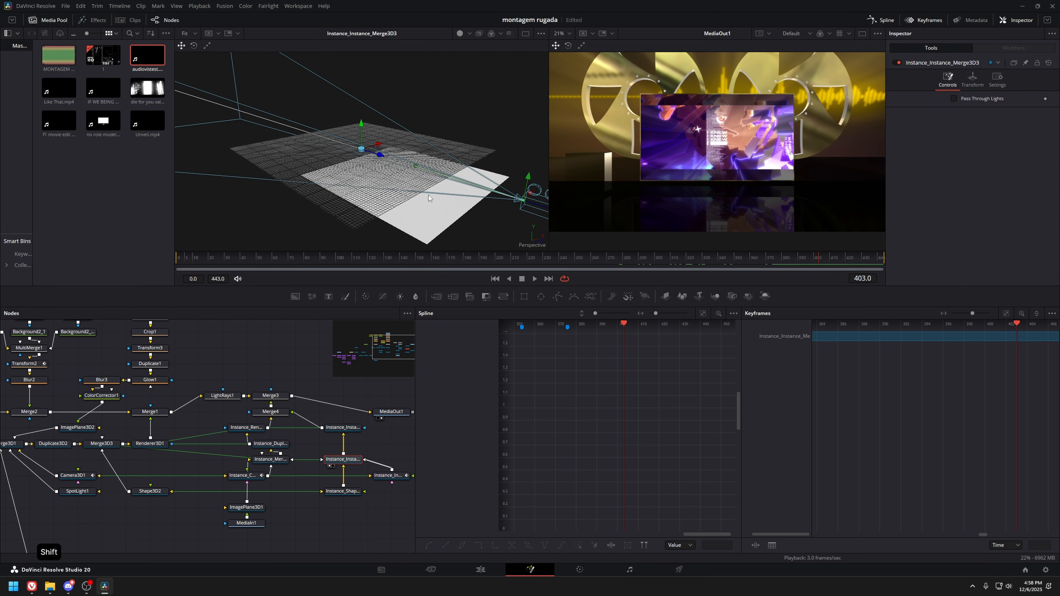
left_click_drag(428, 194, 384, 190)
left_click(342, 428)
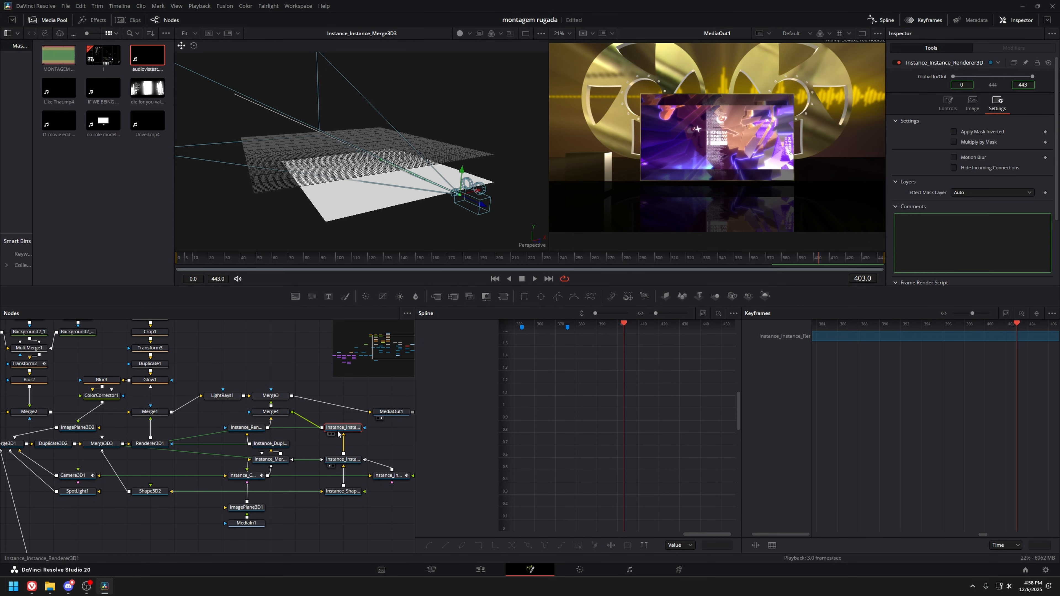
key("1")
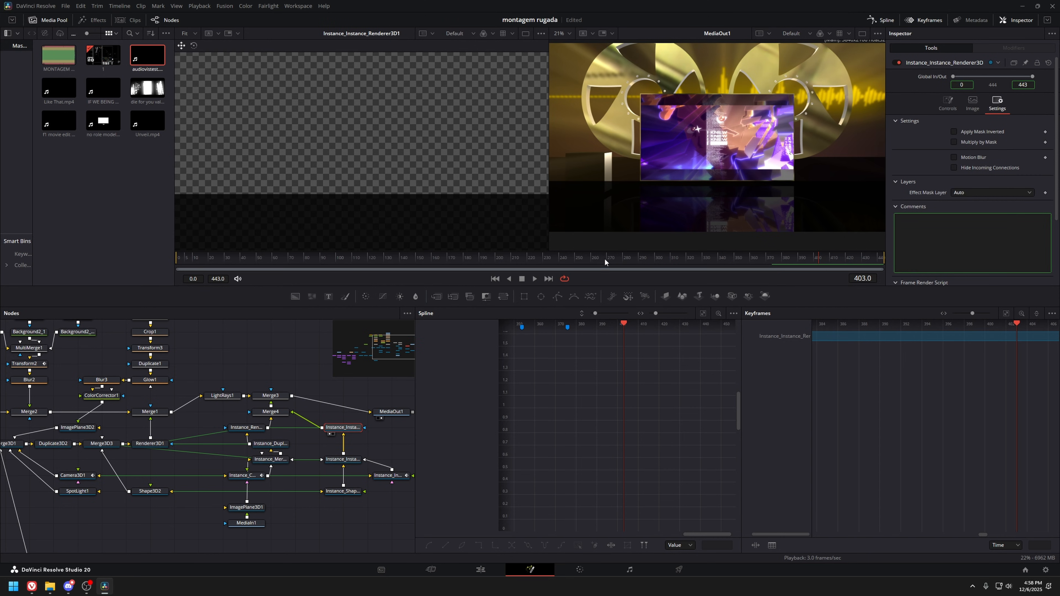
left_click_drag(605, 262, 771, 263)
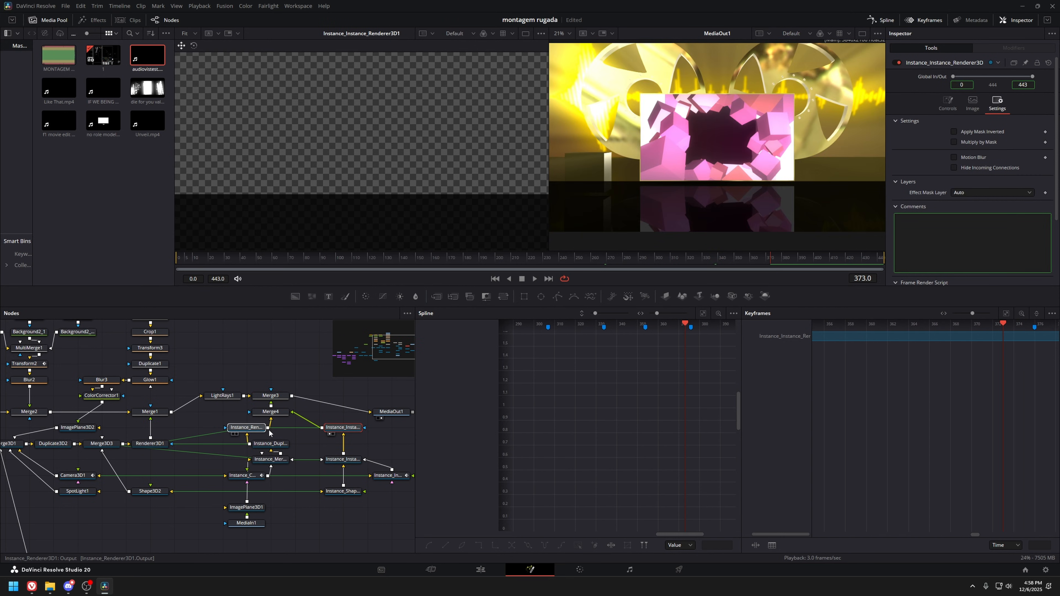
Set Merge4's apply mode to Linear Burn and view the Instance_Renderer3D1 output.
left_click(269, 430)
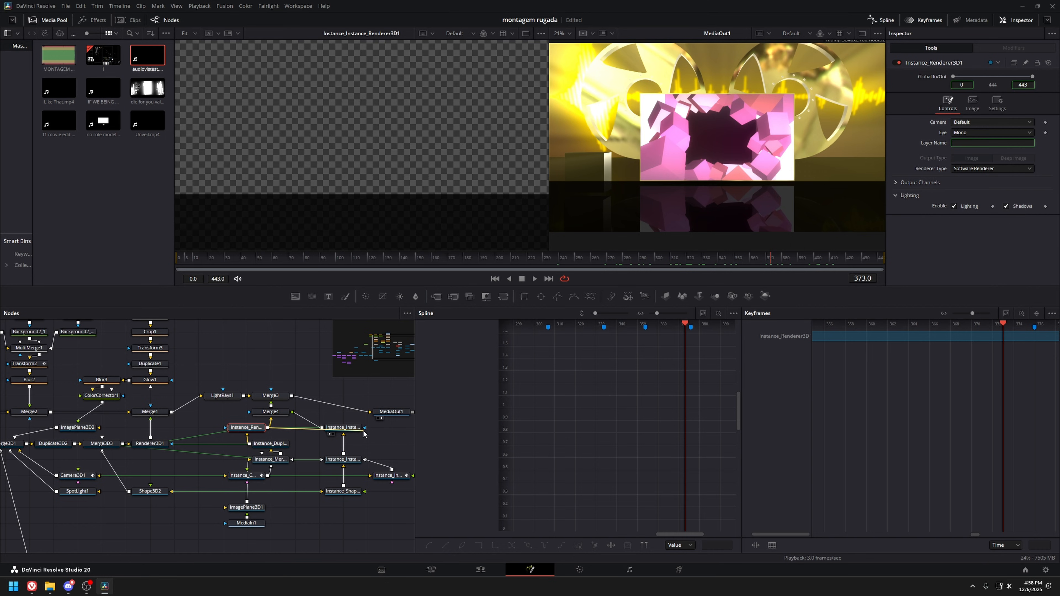
left_click_drag(363, 432, 365, 428)
key("1")
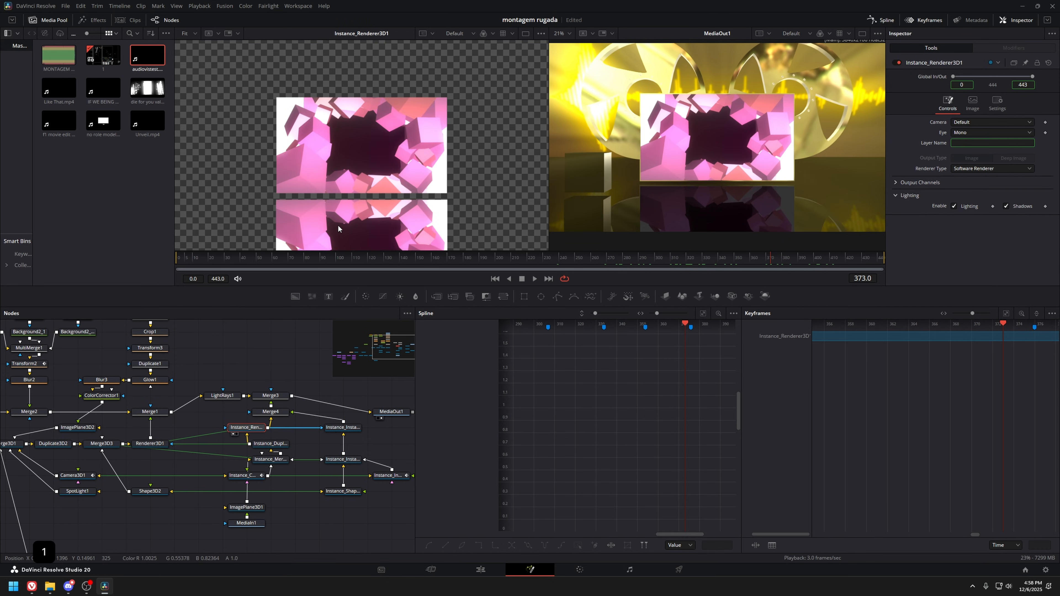
Compare the outputs of Instance_Instance_Renderer3D1, Merge4 and Merge3, save the project, and check the reflection up to frame 403.
left_click(343, 428)
key("1")
left_click(272, 412)
key("1")
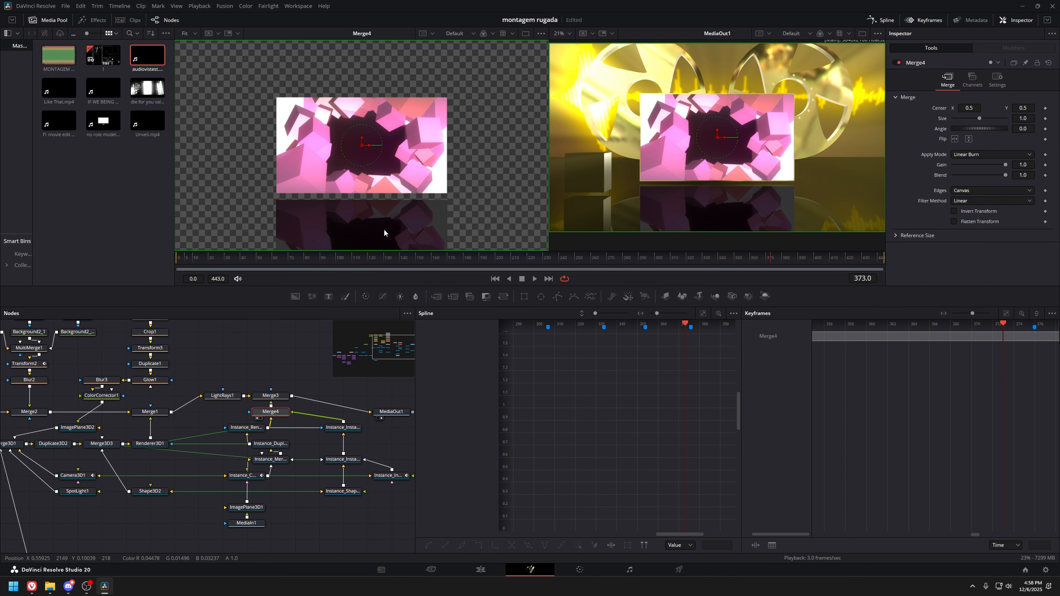
left_click(273, 397)
key("1")
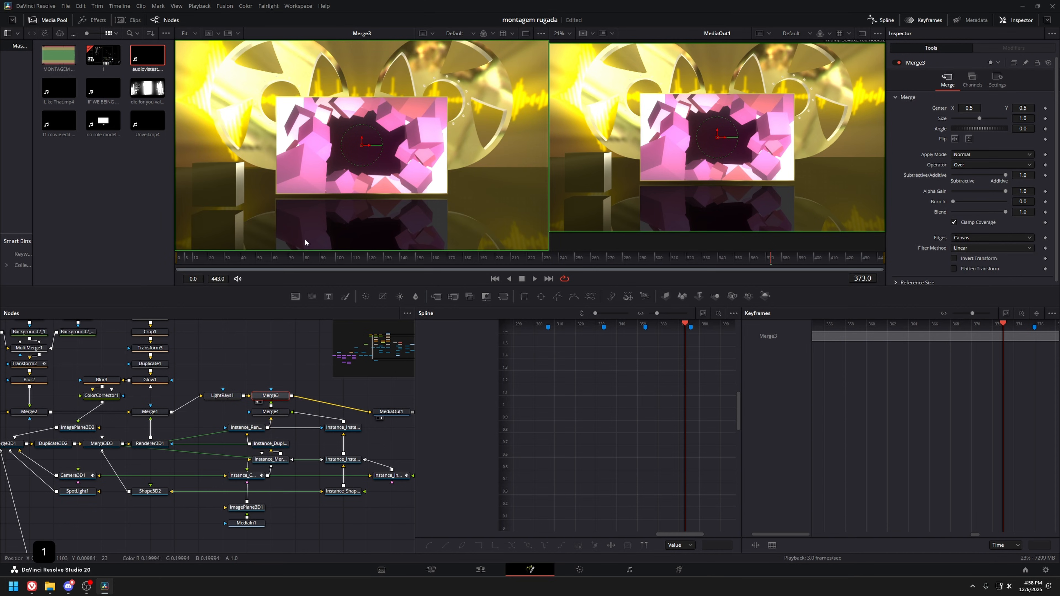
left_click(815, 261)
key("ctrl+s")
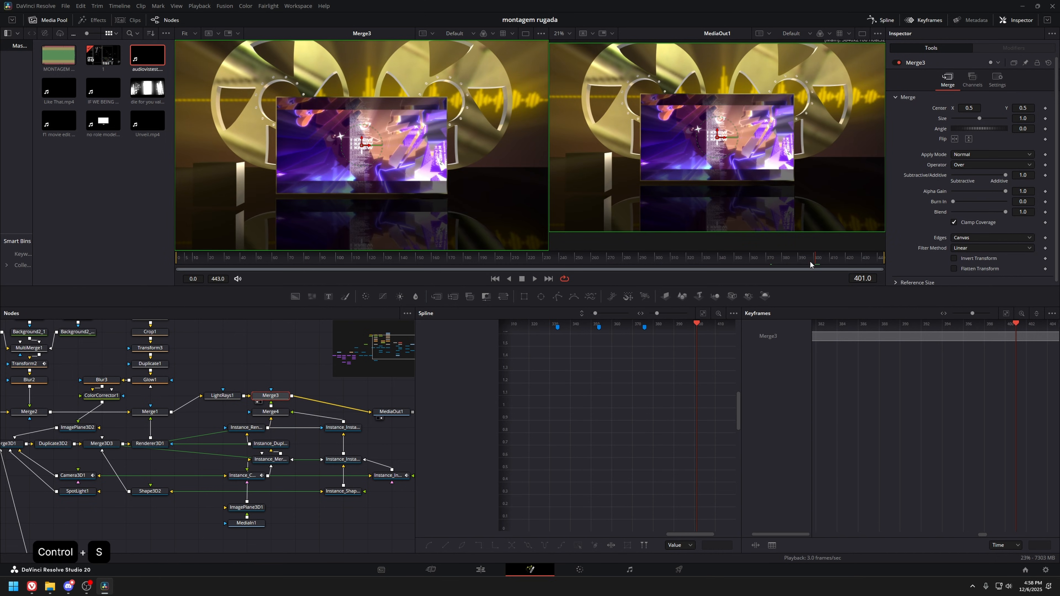
left_click_drag(590, 261, 819, 261)
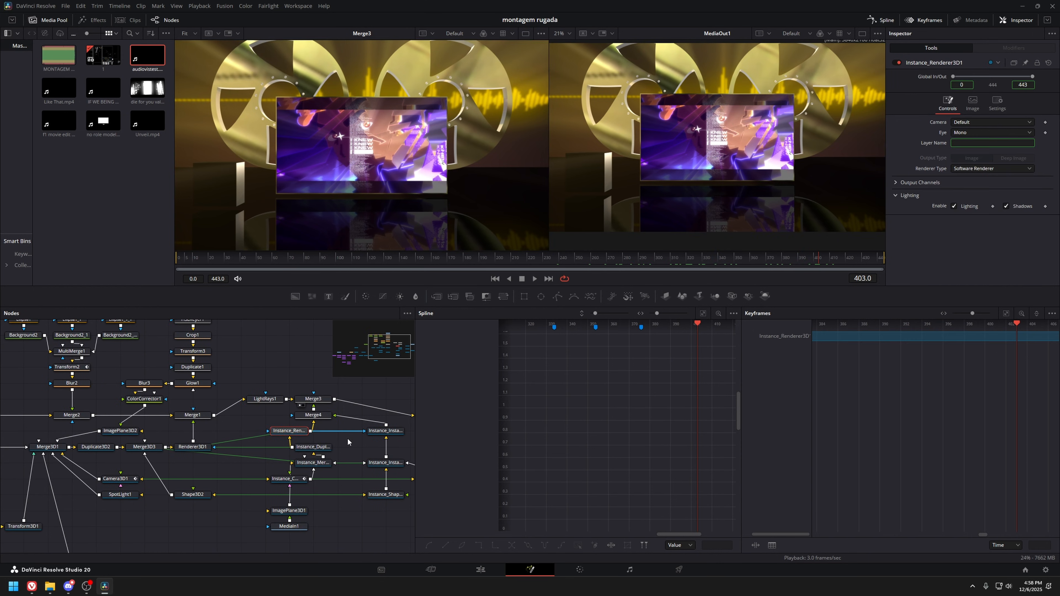
Examine the Shape3D3 cube branch and the surrounding cubes in the Merge3D1 scene, and check their motion over several frames.
left_click_drag(229, 464, 296, 450)
scroll(386, 222, "down", 3)
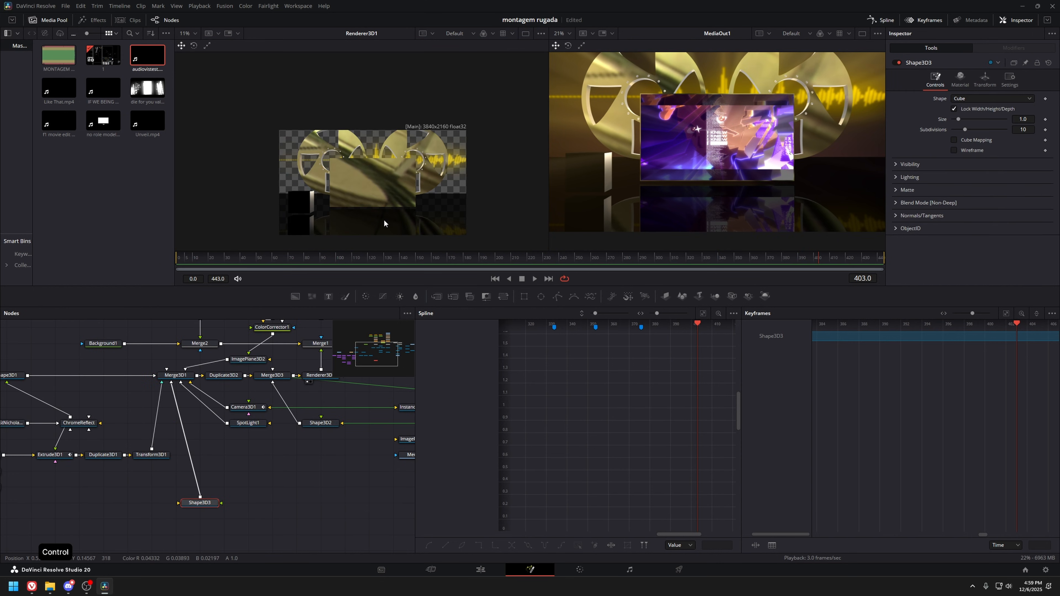
scroll(383, 238, "up", 1)
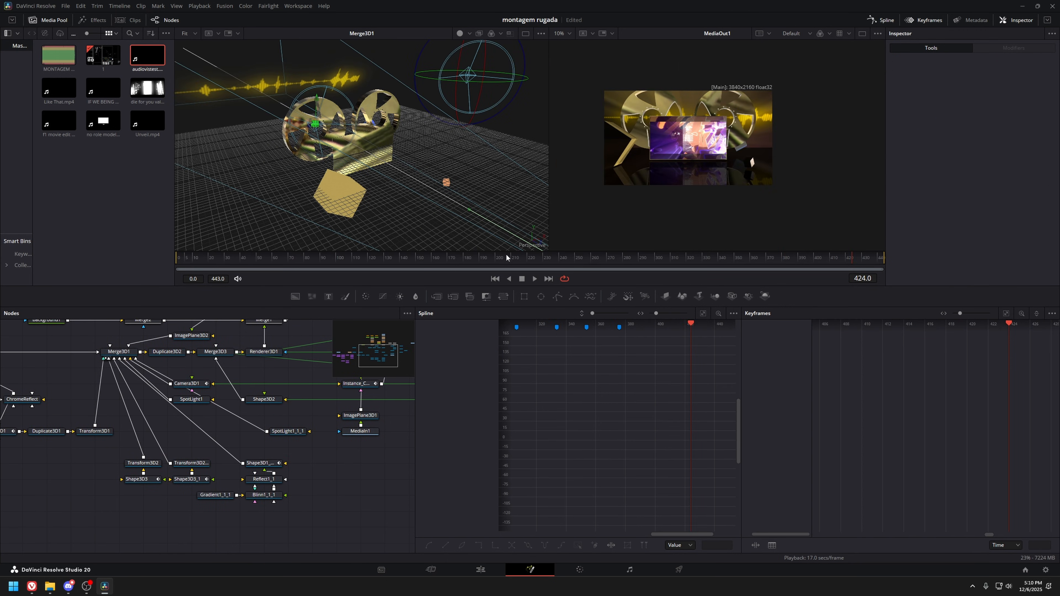
left_click_drag(439, 214, 422, 199)
left_click_drag(325, 401, 372, 396)
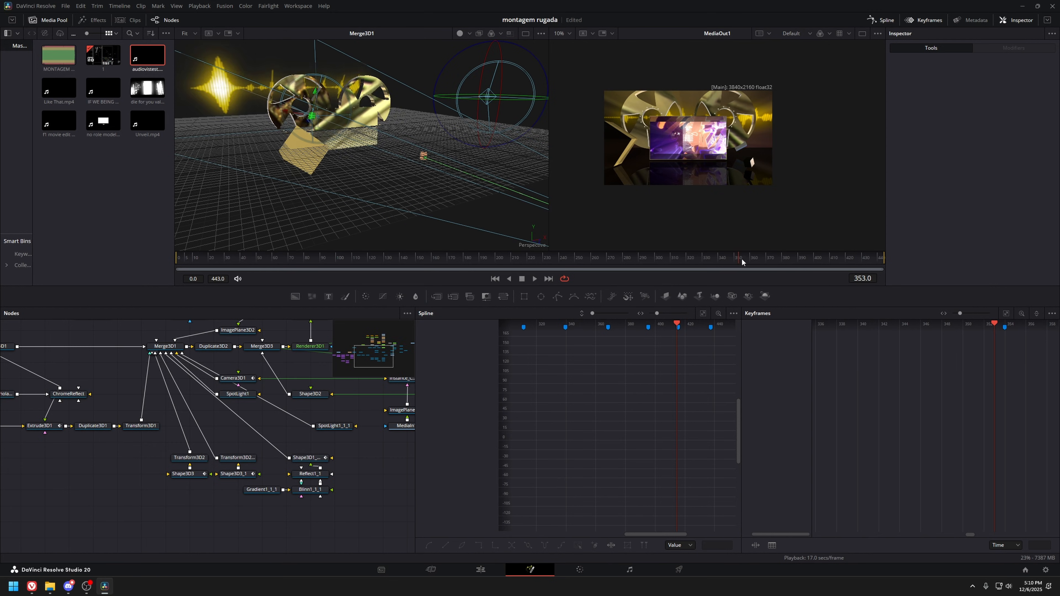
left_click_drag(741, 257, 827, 263)
Save the project, return to the edit timeline, and play the music after the intro section from 01:00:12:53.
key("ctrl+s")
left_click(481, 570)
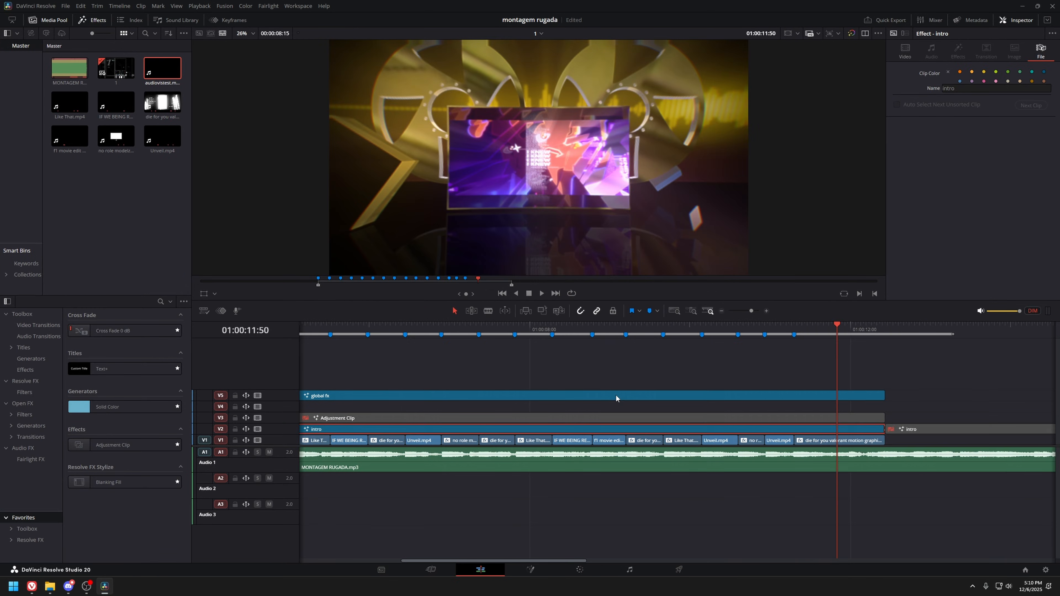
left_click_drag(615, 394, 397, 388)
left_click_drag(671, 384, 506, 374)
left_click(543, 325)
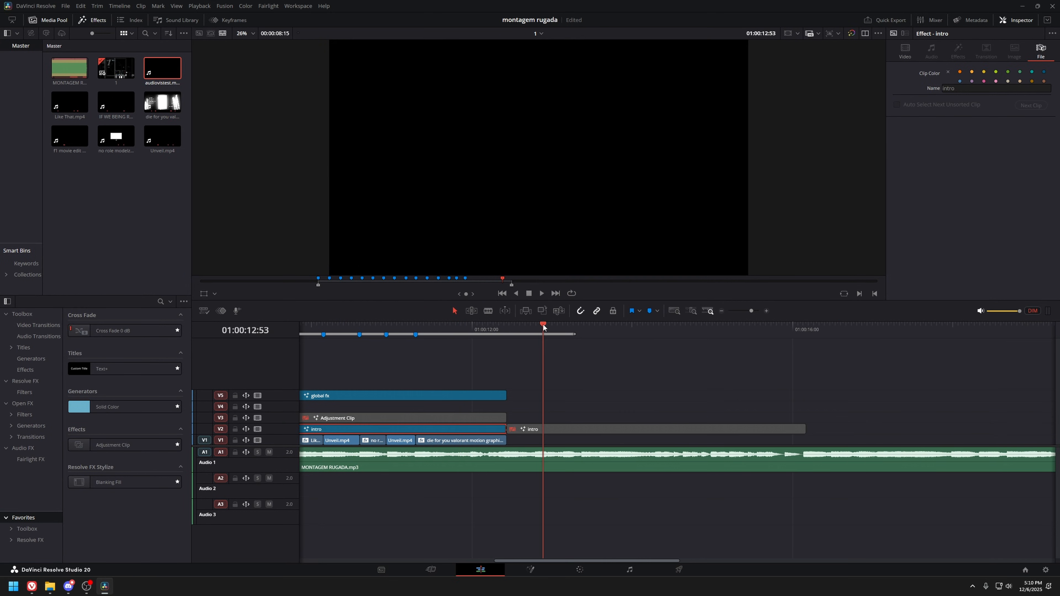
key("space")
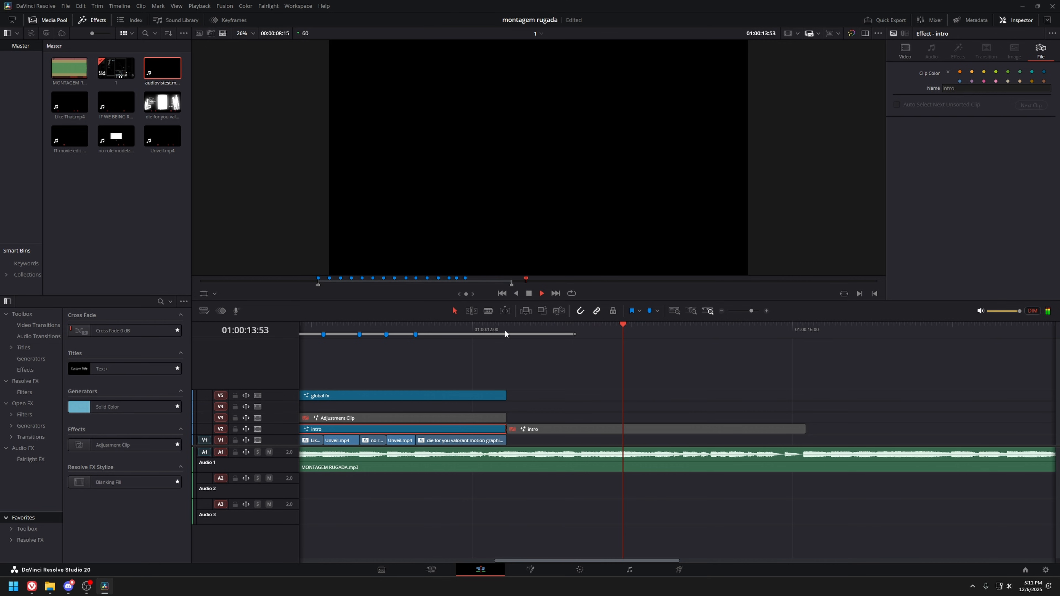
key("space")
left_click_drag(459, 329, 502, 329)
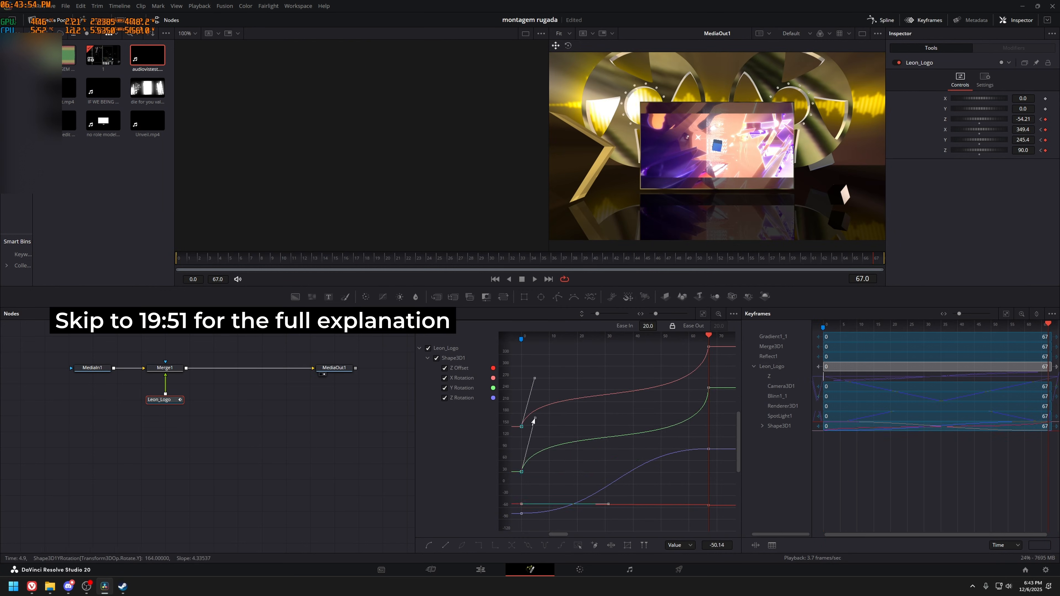
Preview the Leon_Logo cube's rotation animation and undo the last AnalogDamage1 adjustment.
key("space")
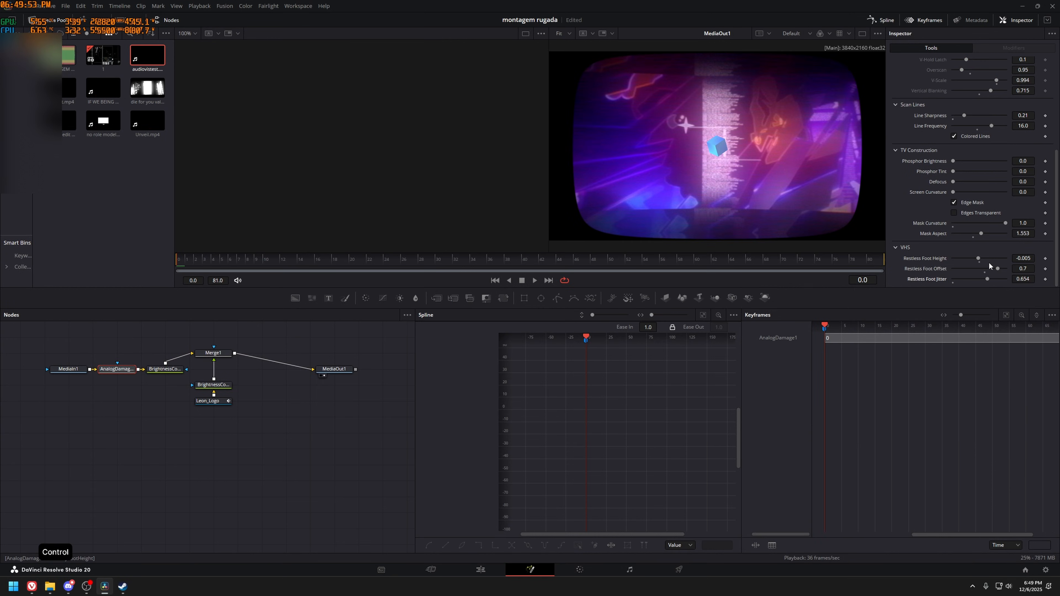
key("ctrl+z")
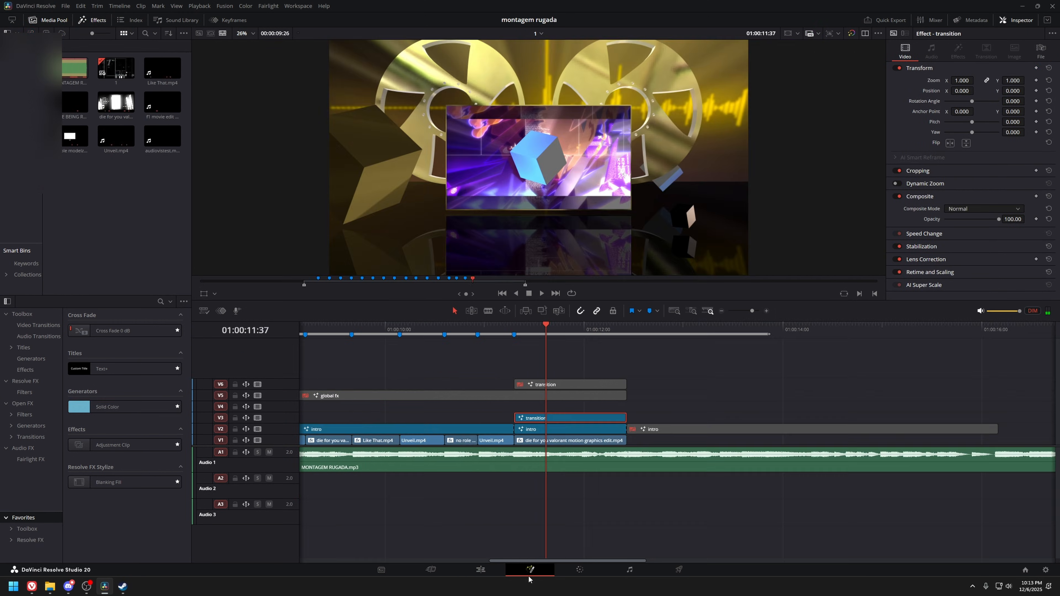
Open the transition clip's Fusion composition, preview the rays masked by Polygon1, and undo the last edit there.
left_click(529, 572)
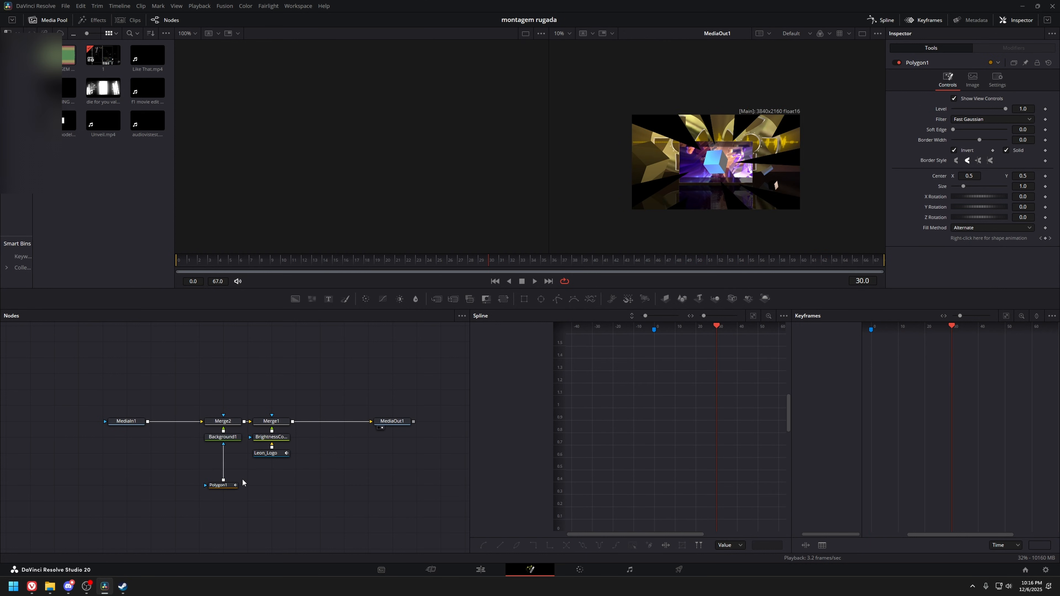
left_click(225, 485)
key("space")
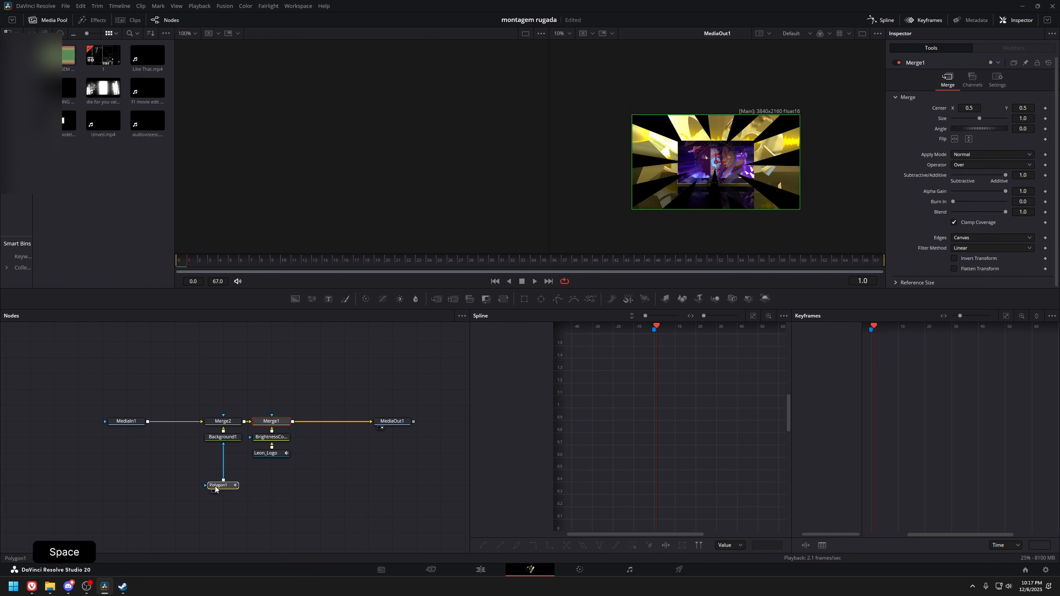
key("ctrl+z")
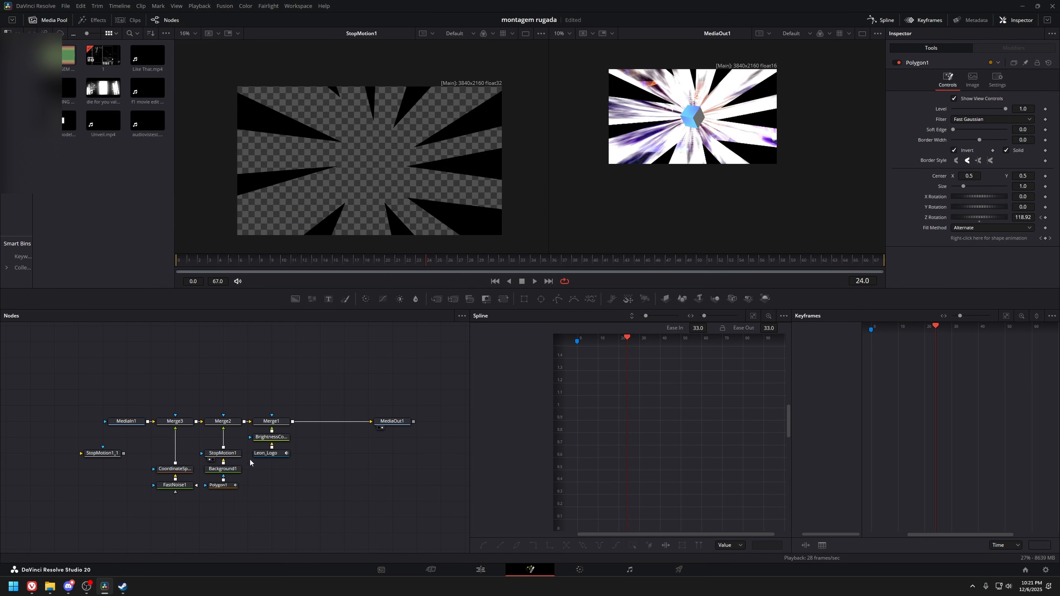
Disconnect Merge2 from the streak effect, set EdgeDetect1's edge width to 0.008, and preview the noise streaks.
key("ctrl+z")
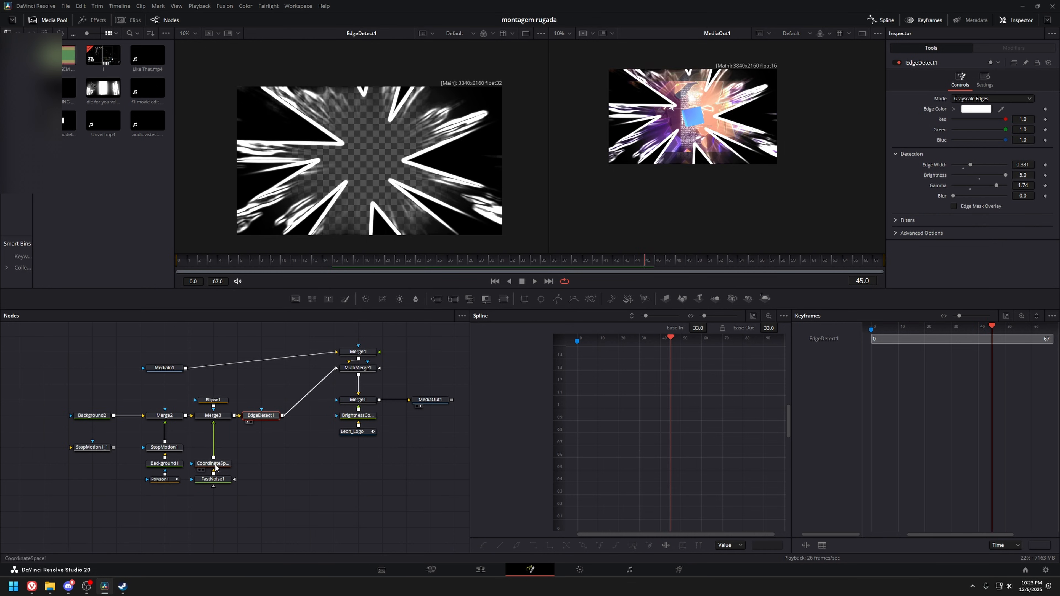
key("space")
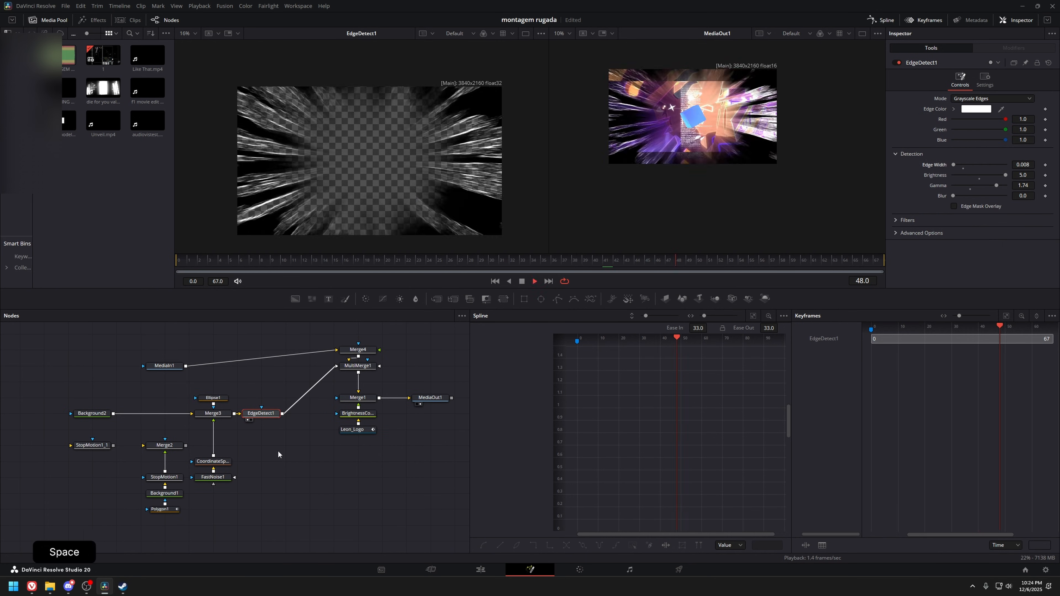
key("ctrl+z")
key("space")
key("d")
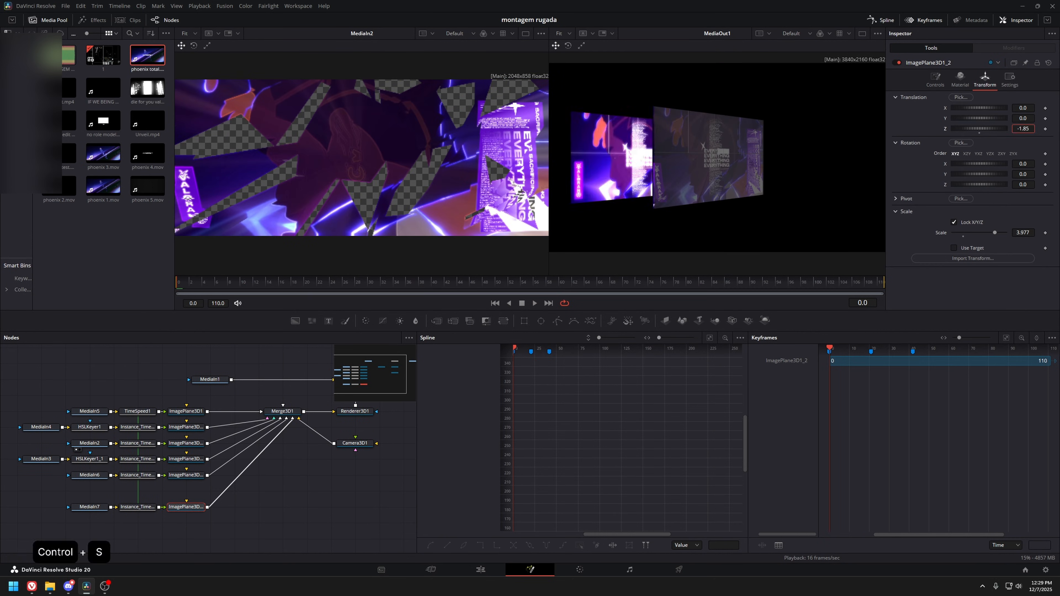
Set ImagePlane3D1_2's Z translation to -2.08, preview the layered image planes, and open the tool search for MediaIn6.
key("space")
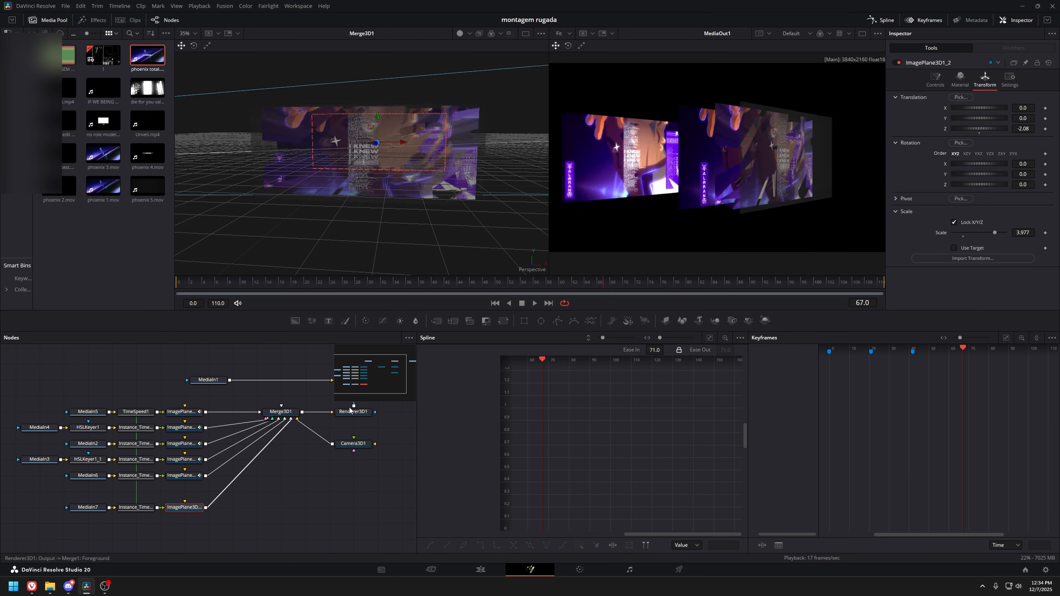
key("space")
key("Right")
key("shift+space")
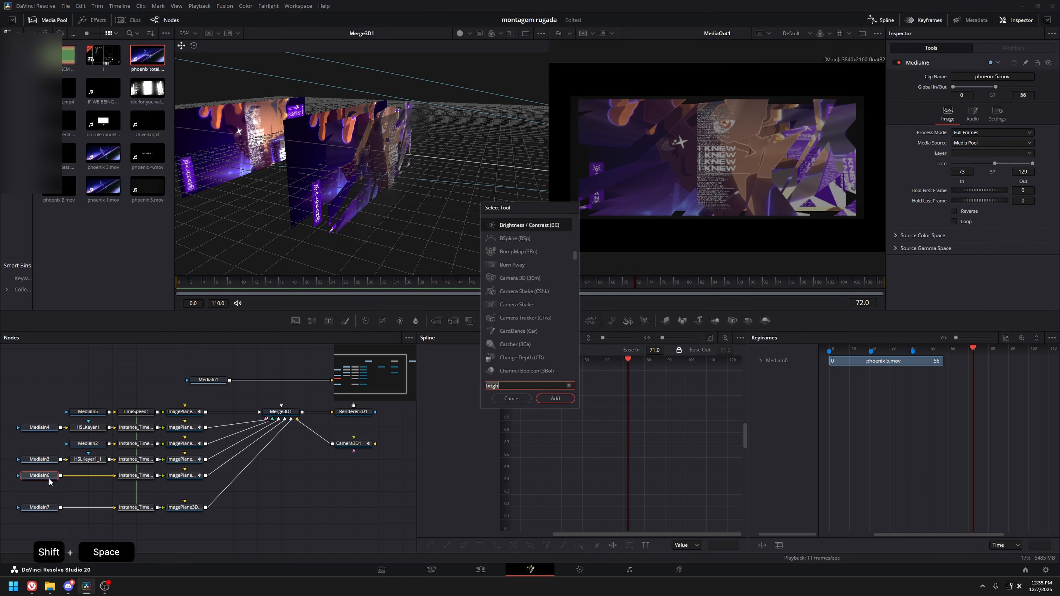
key("shift+s")
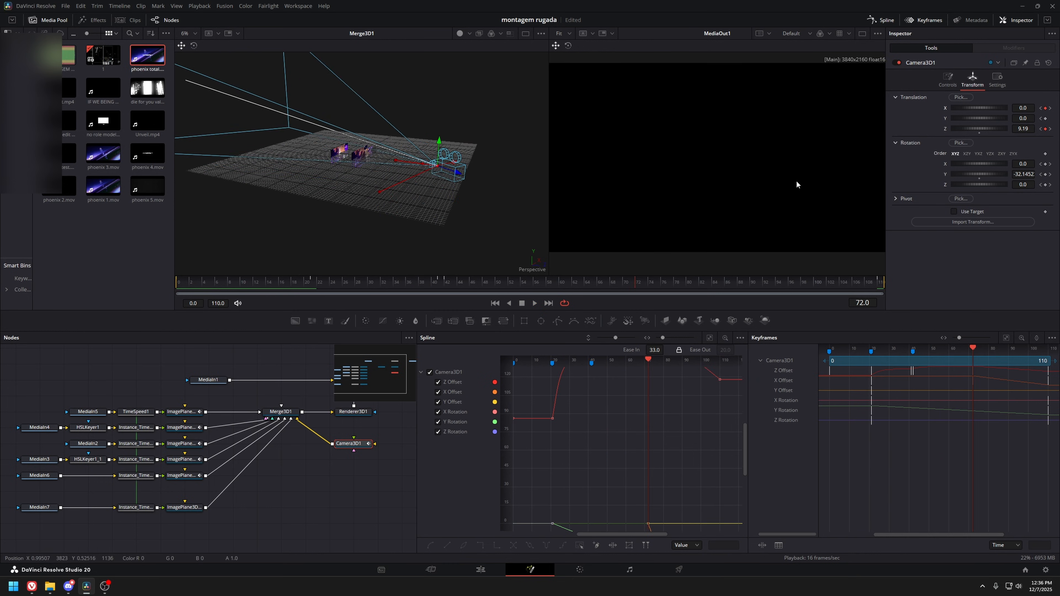
Set Camera3D1's Z translation to 12.66 at frame 72, keyframe its X translation and Y rotation, and play the camera move.
key("space")
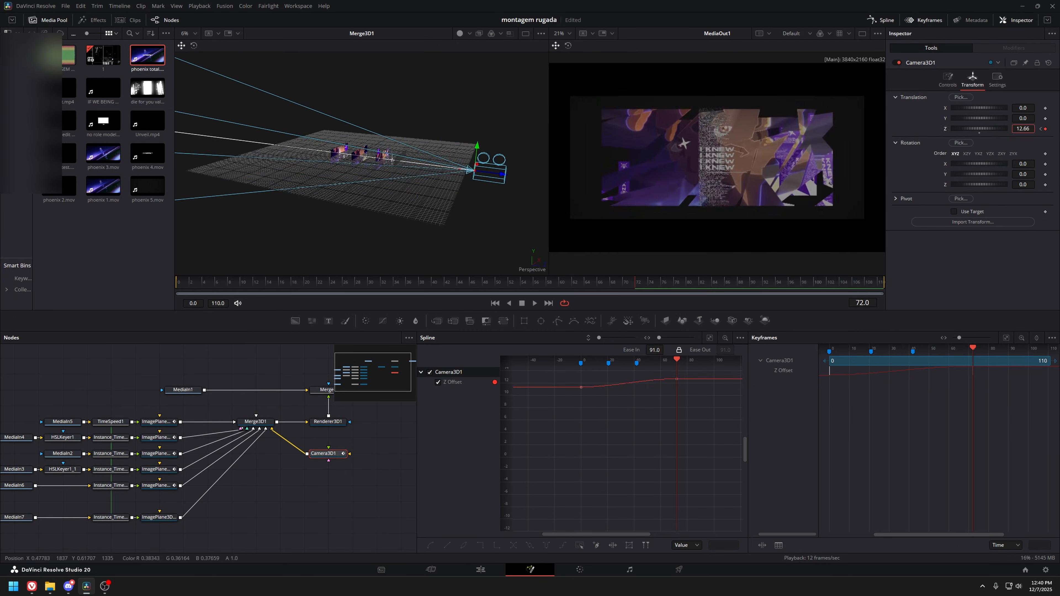
key("space")
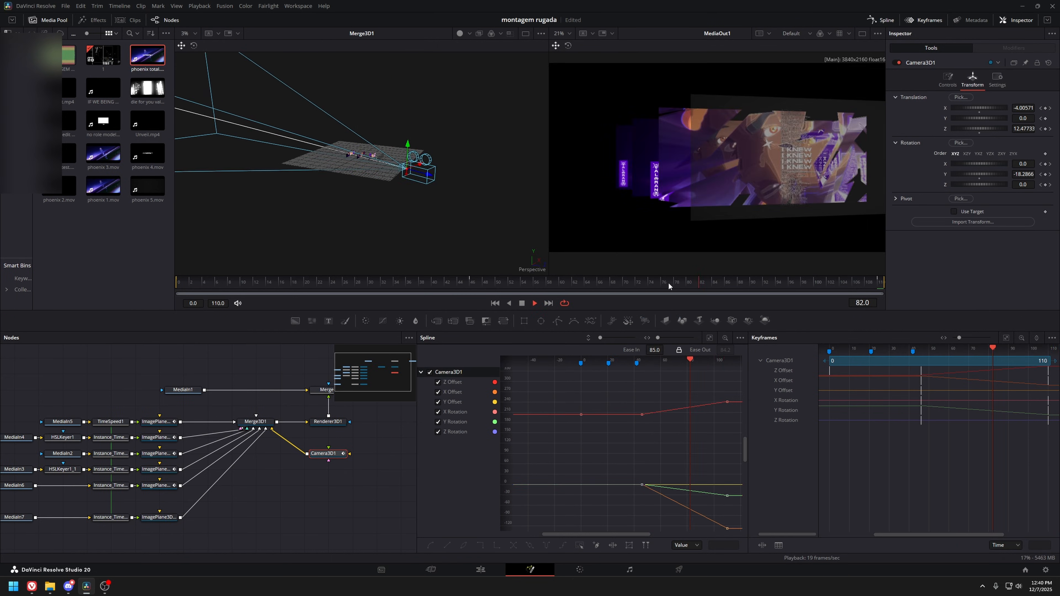
Preview the camera move and add a Vortex effect after Merge1.
key("space")
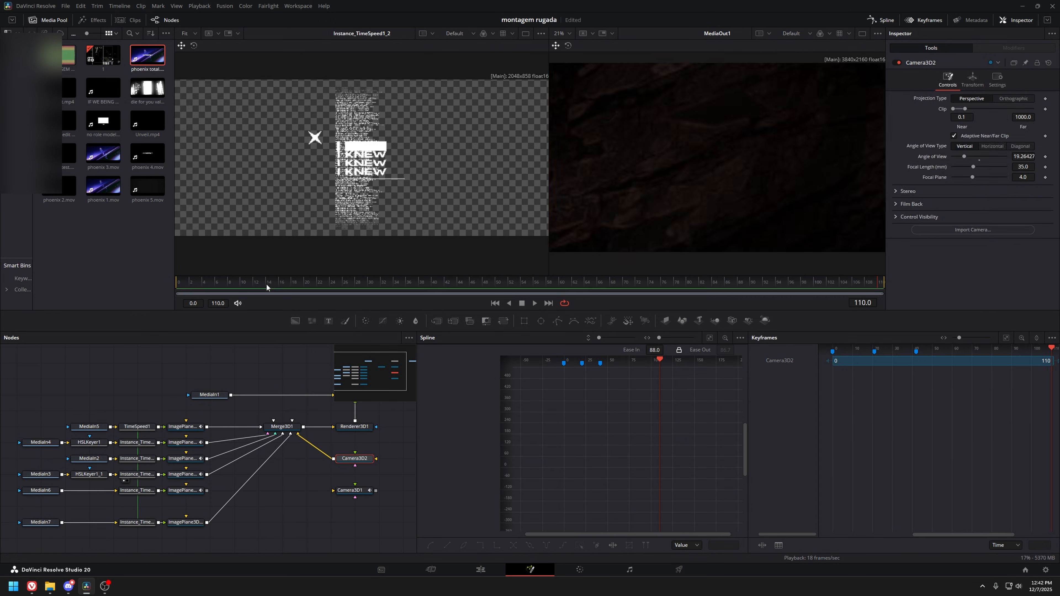
key("space")
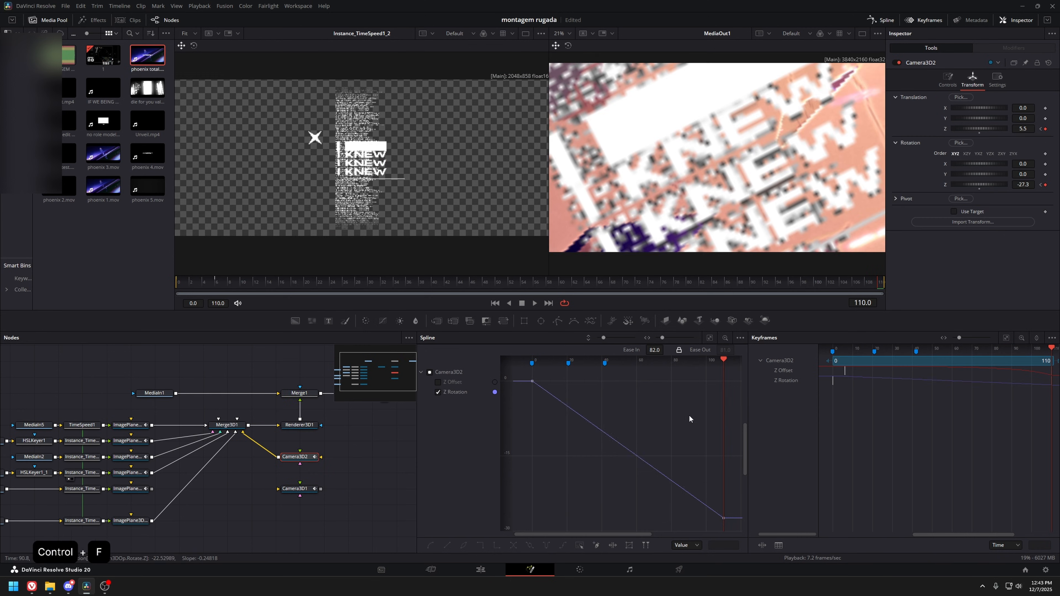
key("ctrl+space")
type("vorte")
key("Return")
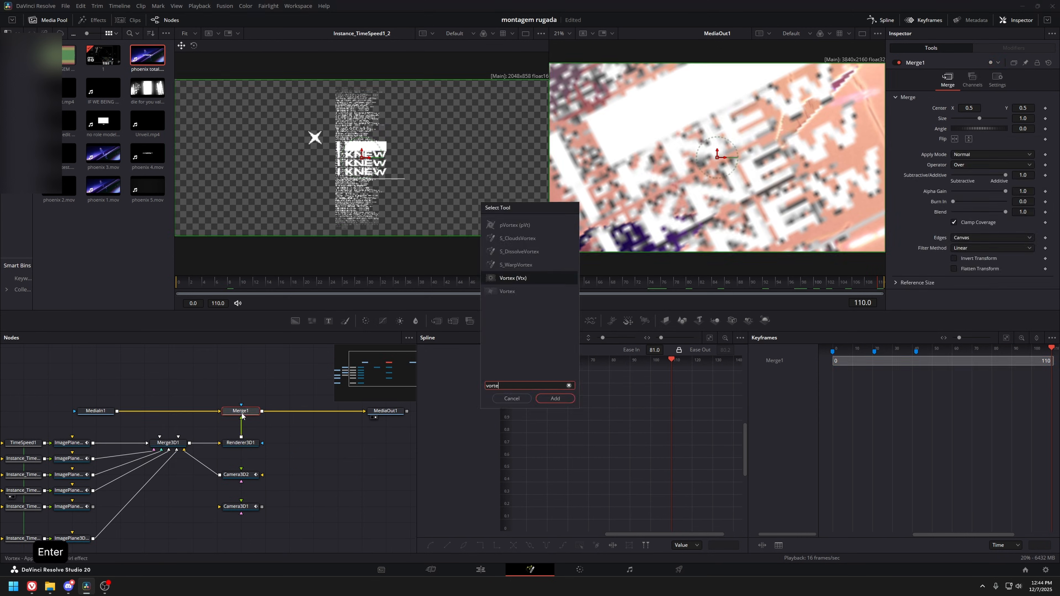
key("ctrl+a")
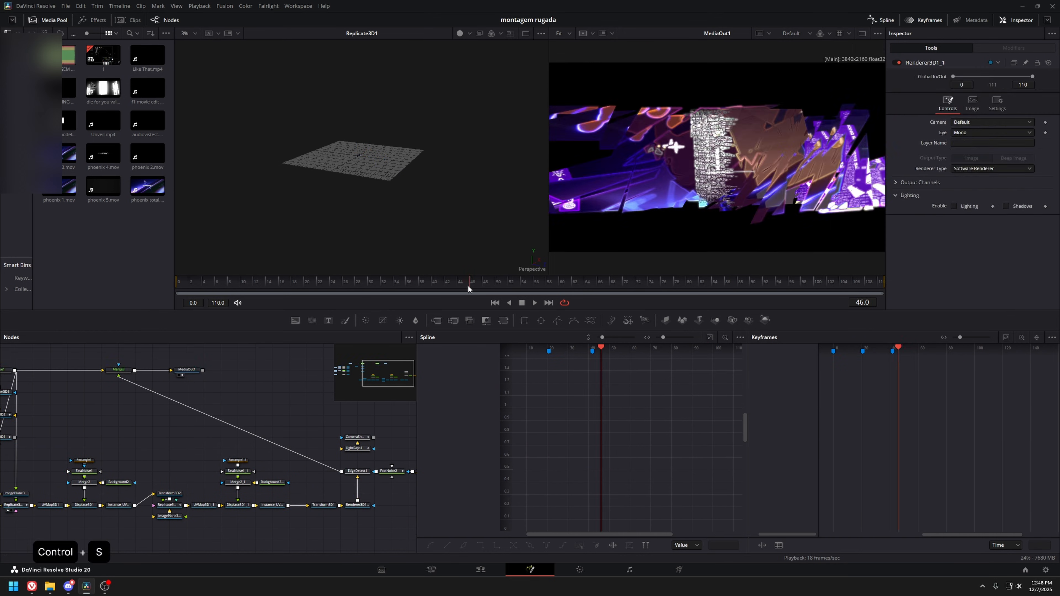
Preview the shattered image animation, undo the last edit to Replicate3D1_1, and save the project.
key("ctrl+s")
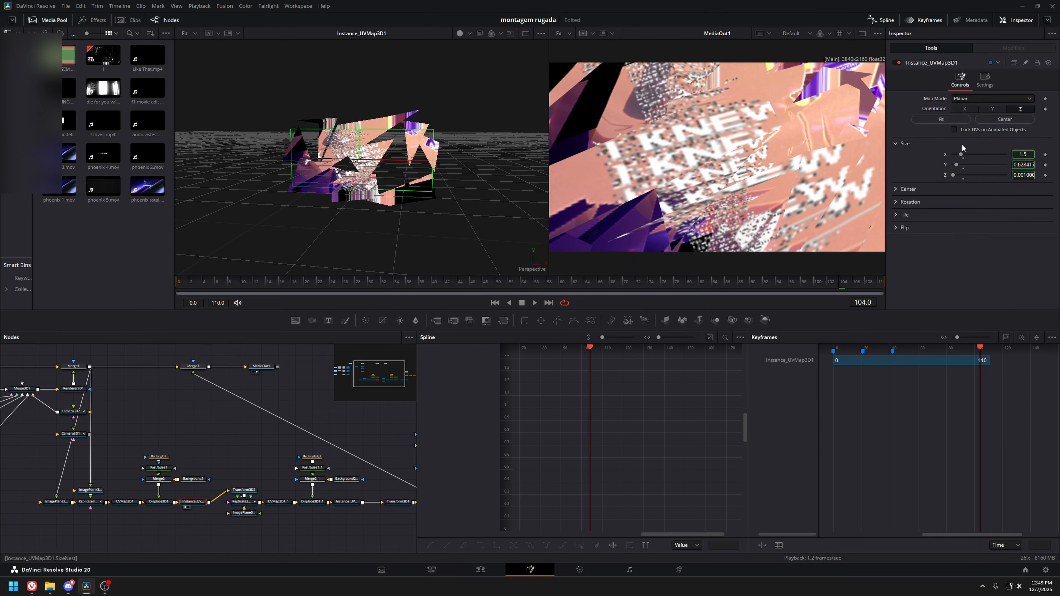
key("space")
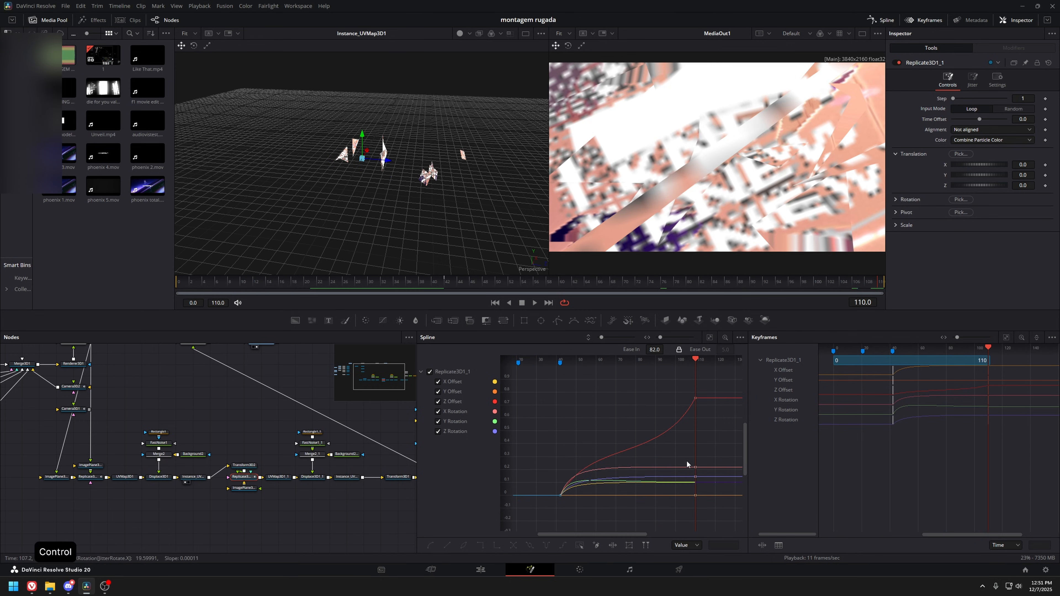
key("ctrl+z")
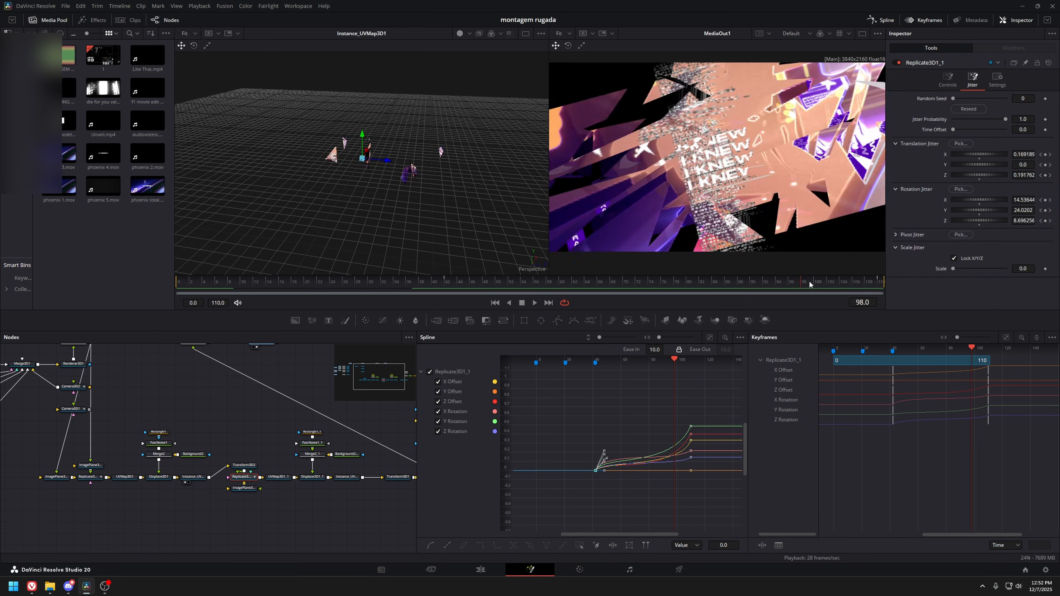
key("space")
key("ctrl+s")
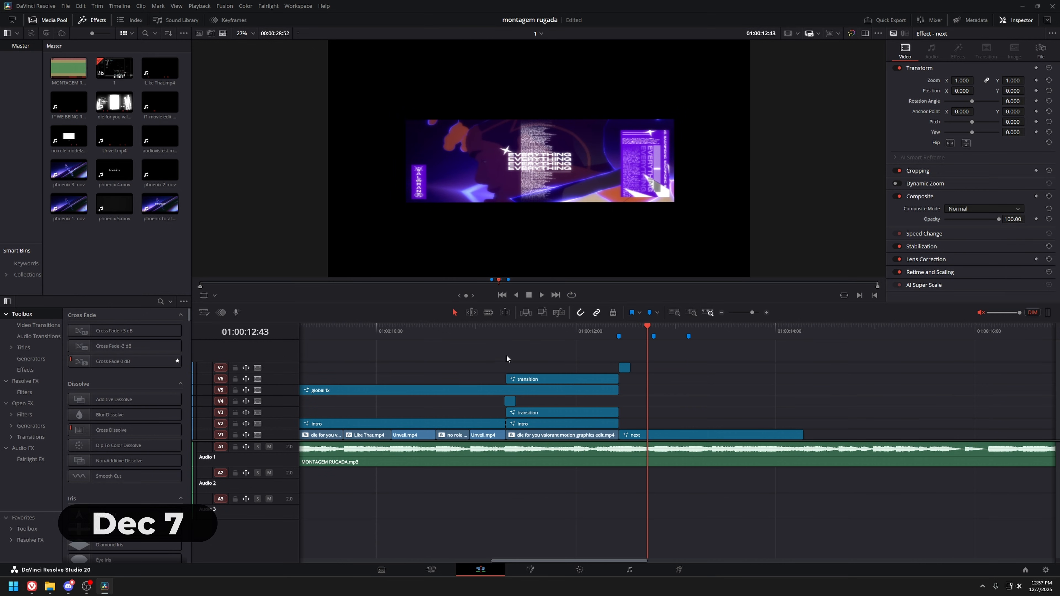
Play the edit timeline from the start of the transition clips, around 01:00:11:18.
scroll(483, 345, "right", 3)
left_click(439, 333)
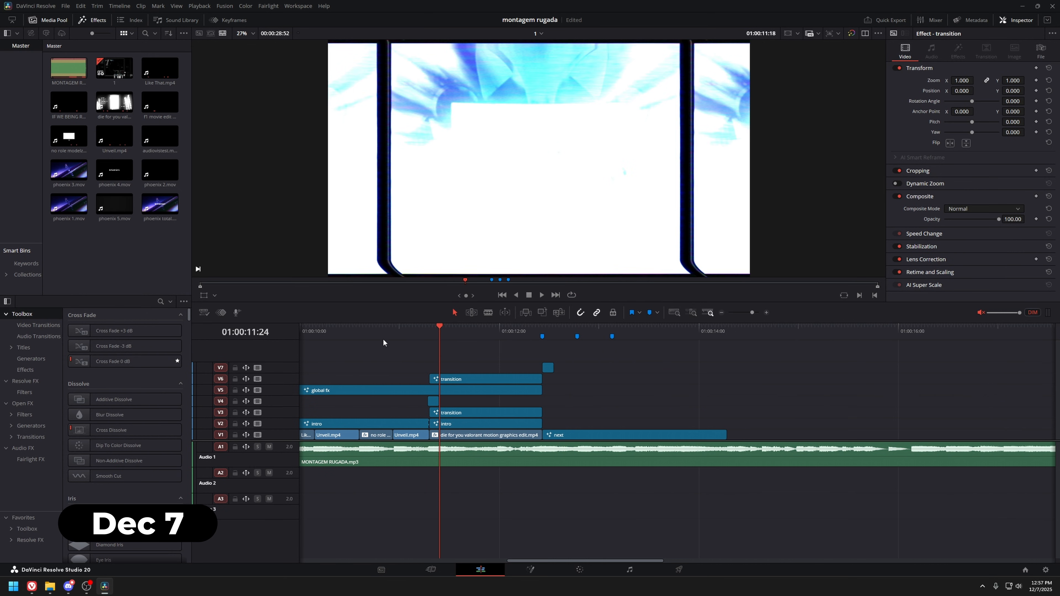
key("space")
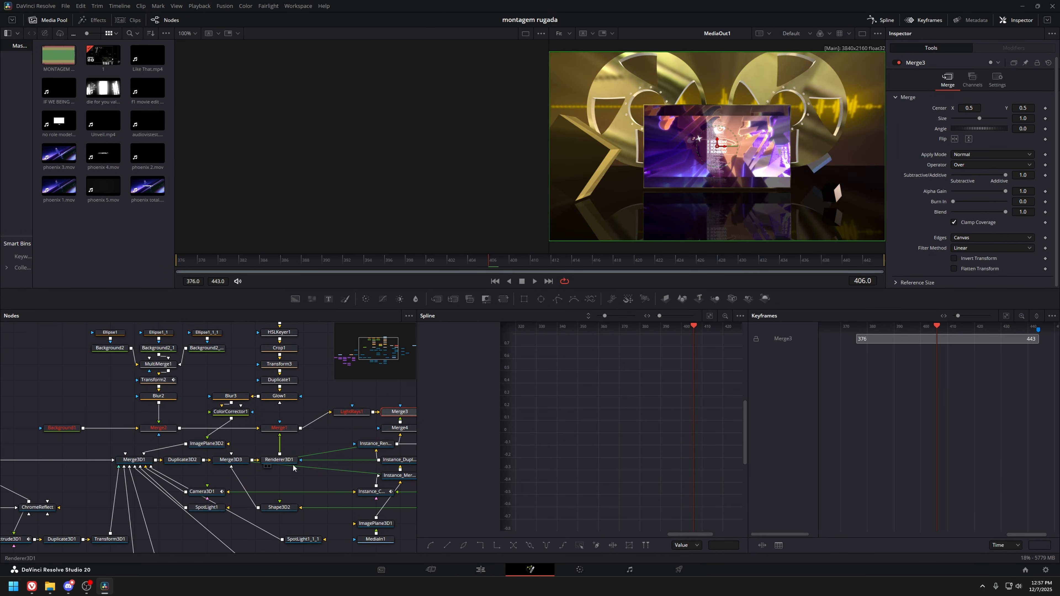
Disable the V2 intro clips, the global fx clip and the V6 transition, and replay the V3 transition on its own.
left_click(578, 415)
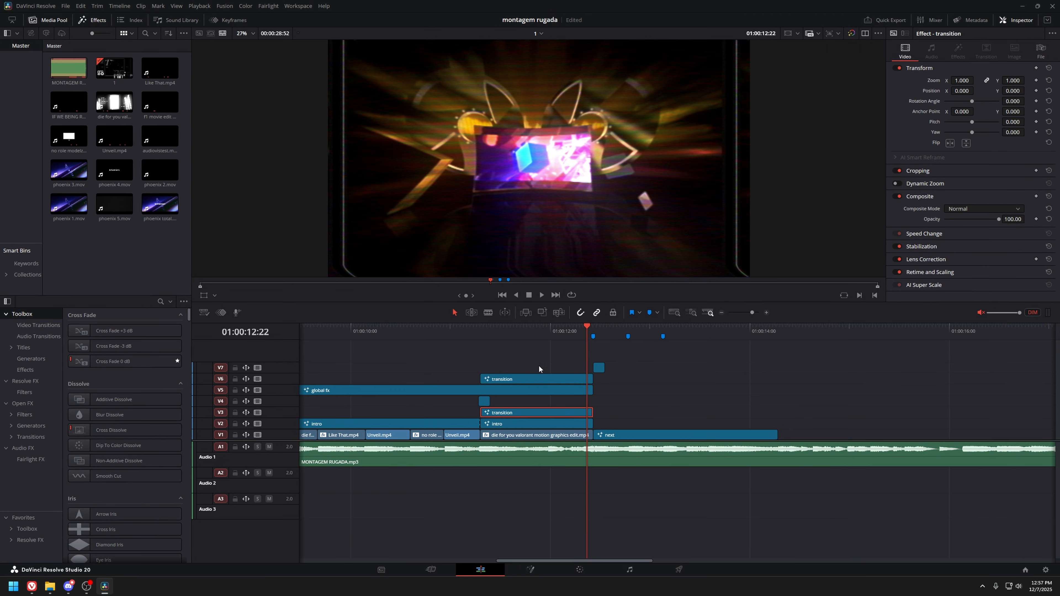
left_click(543, 375)
key("d")
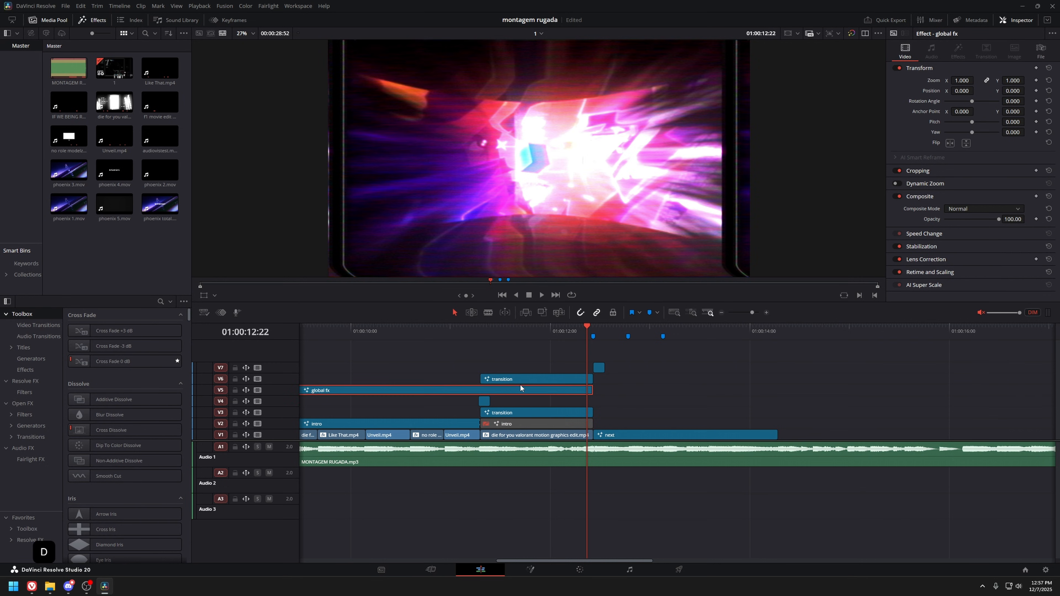
left_click(500, 335)
key("space")
left_click(461, 336)
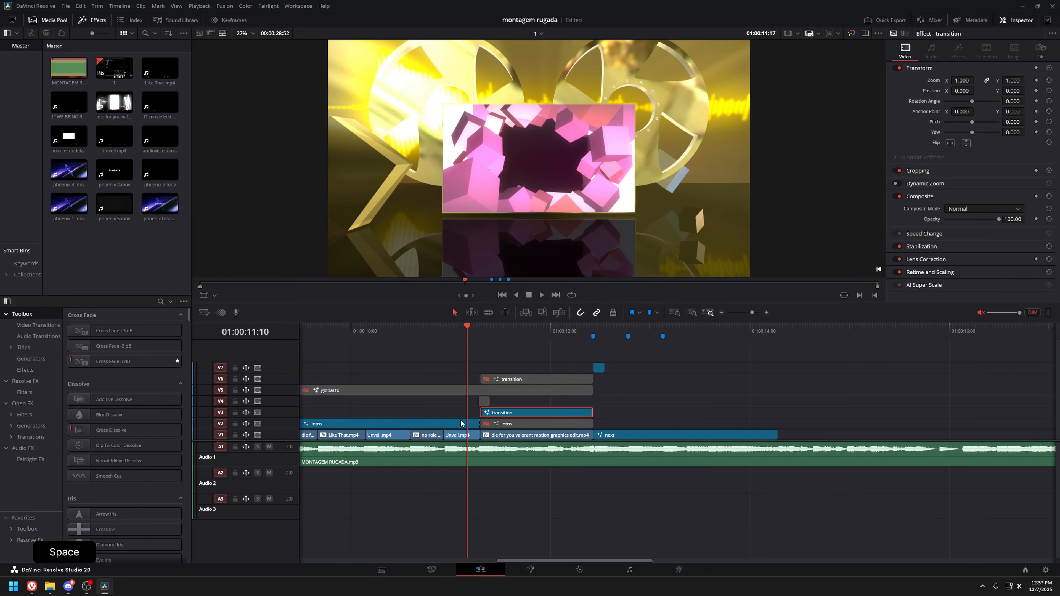
key("d")
Enable the short transition clip on V4 and open its Fusion composition to inspect the InvertColor1 node.
left_click(484, 403)
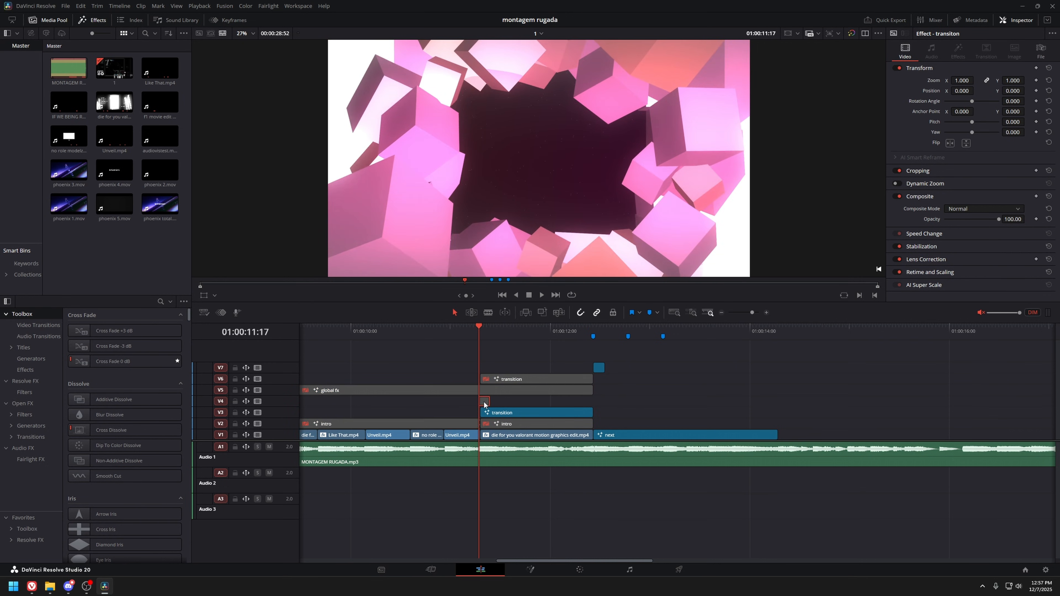
key("d")
scroll(487, 405, "up", 3)
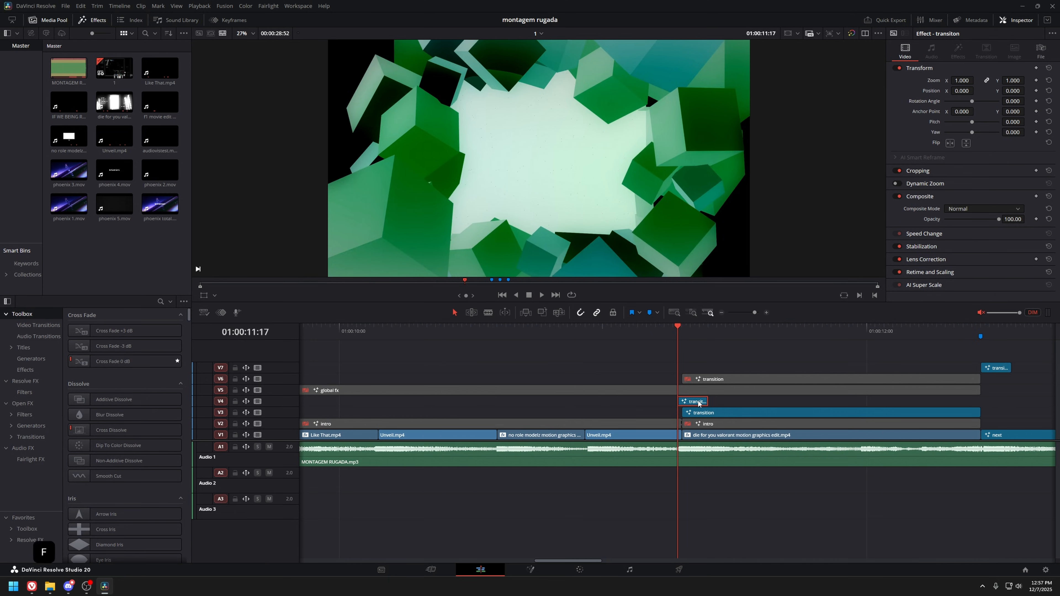
key("f")
scroll(279, 390, "up", 5)
left_click_drag(93, 361, 189, 407)
left_click(133, 384)
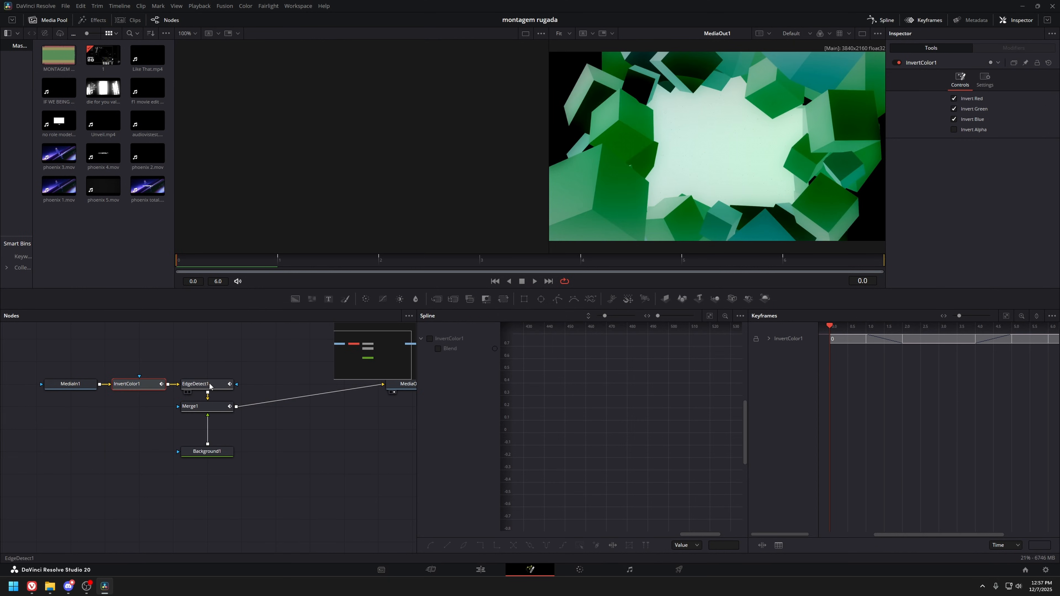
Inspect the EdgeDetect1 and Background1 nodes and step through the transition frame by frame from frame 0 to frame 6.
left_click(225, 388)
left_click(214, 460)
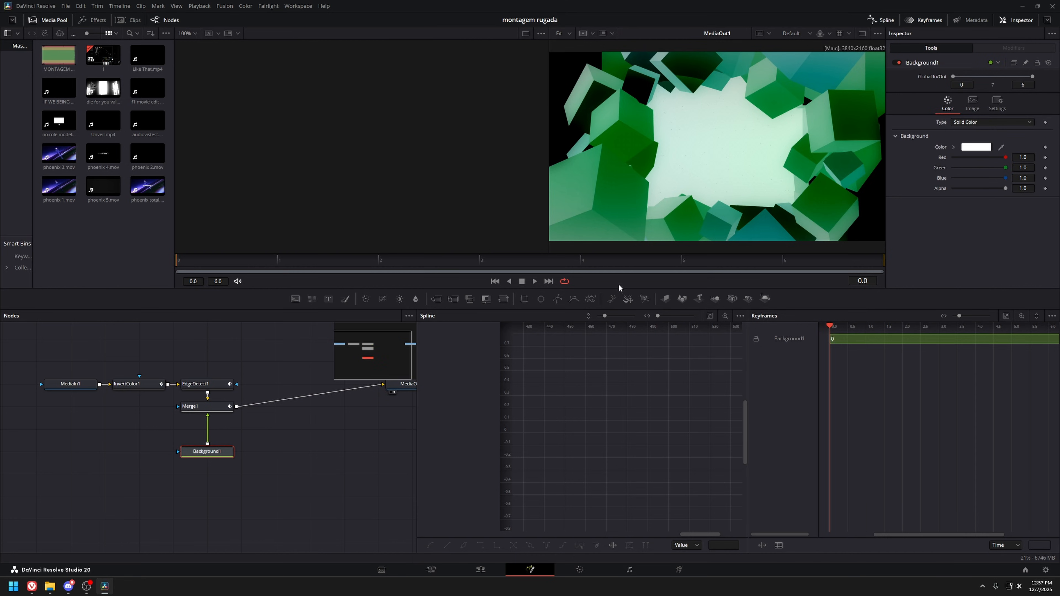
left_click(282, 450)
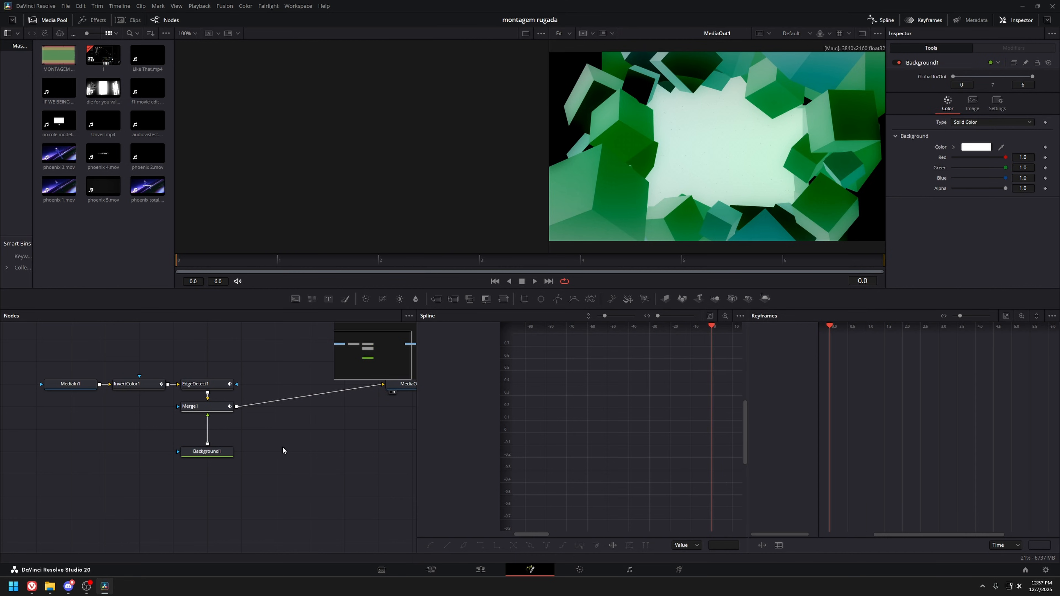
key("Right")
key("Right")
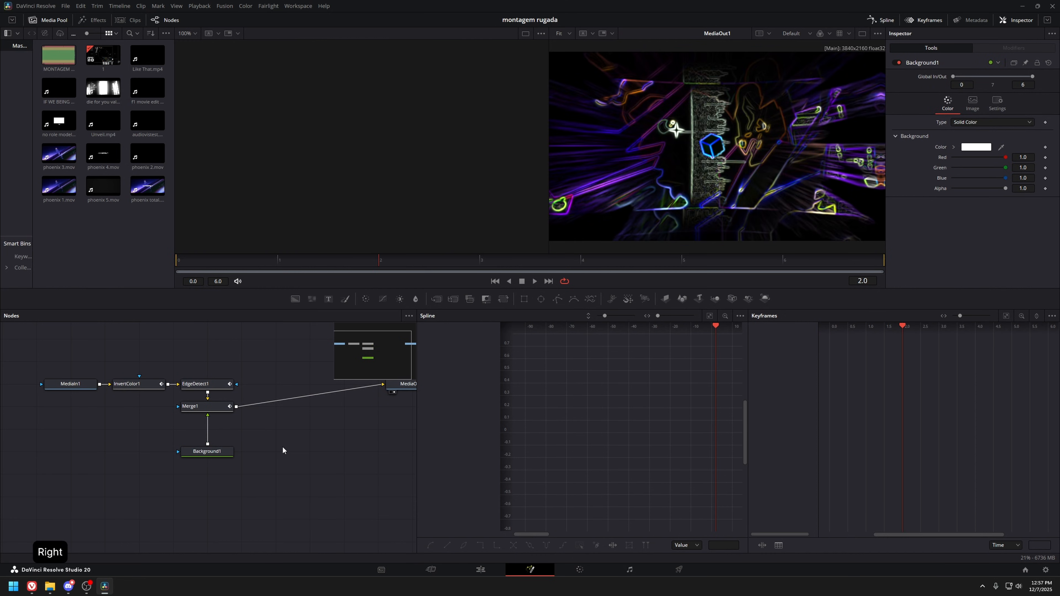
key("Right")
key("Right")
key("Right")
key("Right")
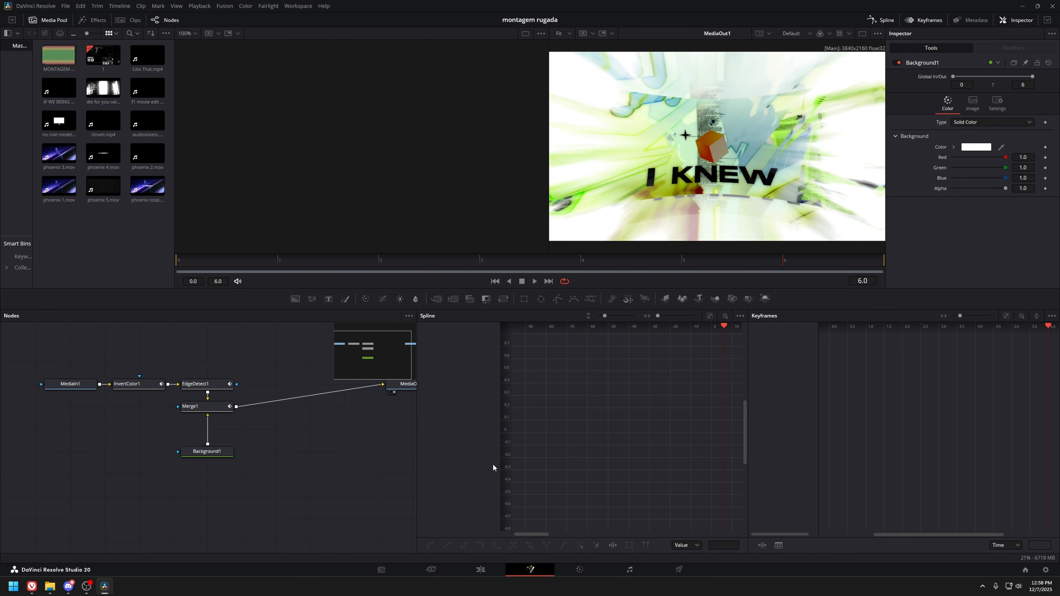
Open the transition effect clip on track V3 in Fusion, with the timeline playhead placed at 01:00:11:27.
left_click(481, 570)
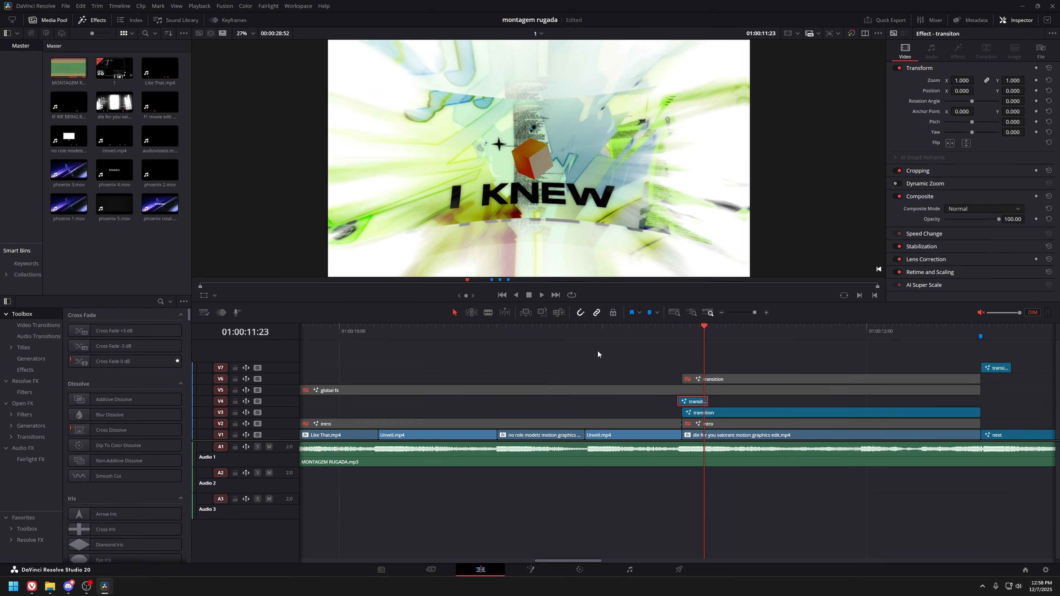
left_click_drag(504, 328, 539, 333)
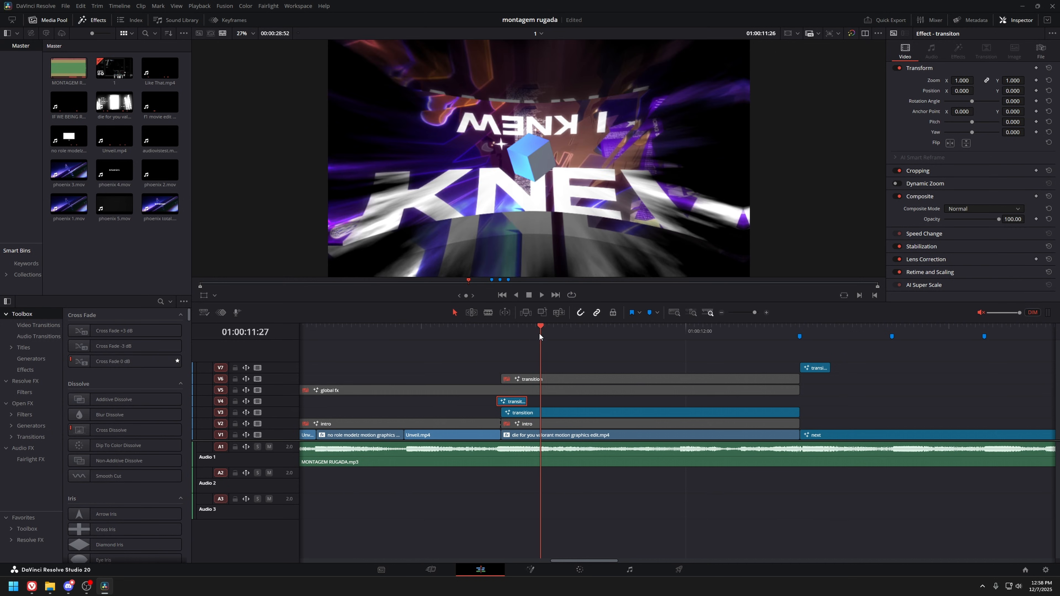
left_click(554, 409)
left_click(530, 569)
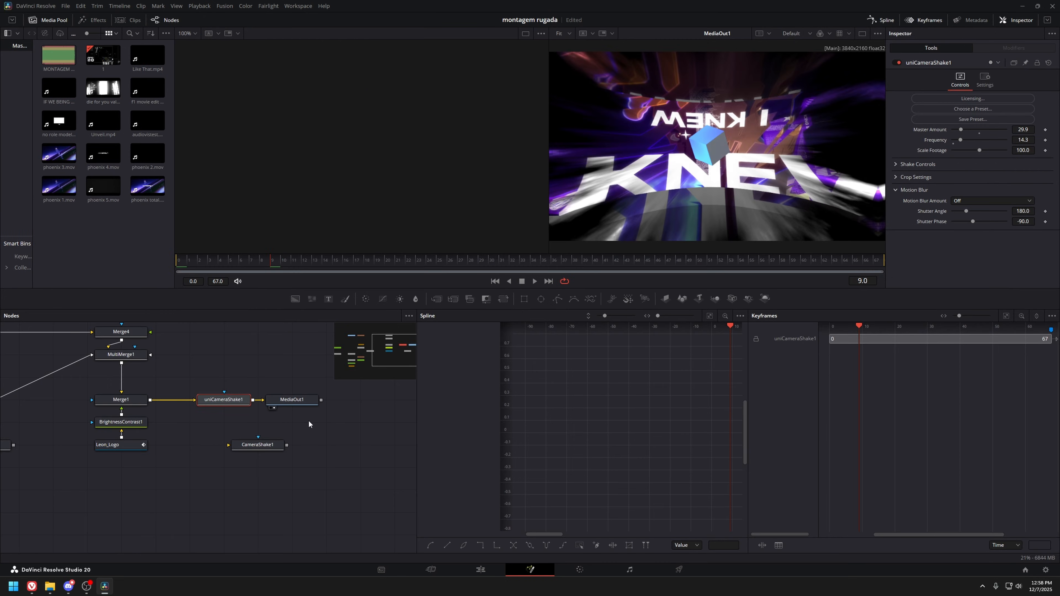
Preview the Dent1 node at frame 65 and examine its whole Strength animation curve in the spline graph.
scroll(310, 423, "down", 2)
left_click_drag(42, 423, 208, 441)
left_click(184, 379)
key("1")
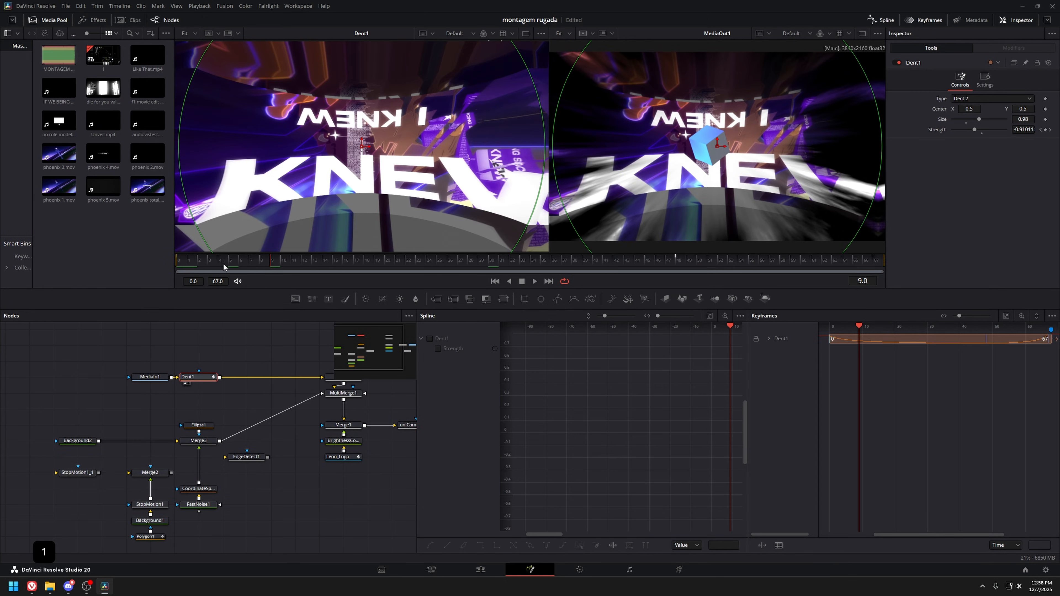
left_click_drag(272, 262, 852, 267)
left_click(437, 348)
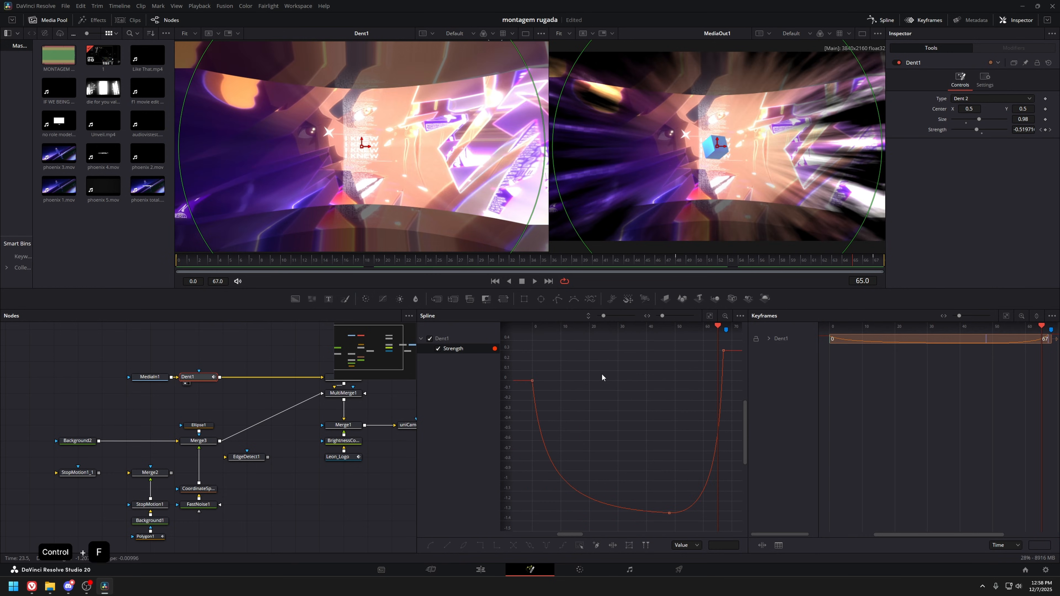
key("ctrl+f")
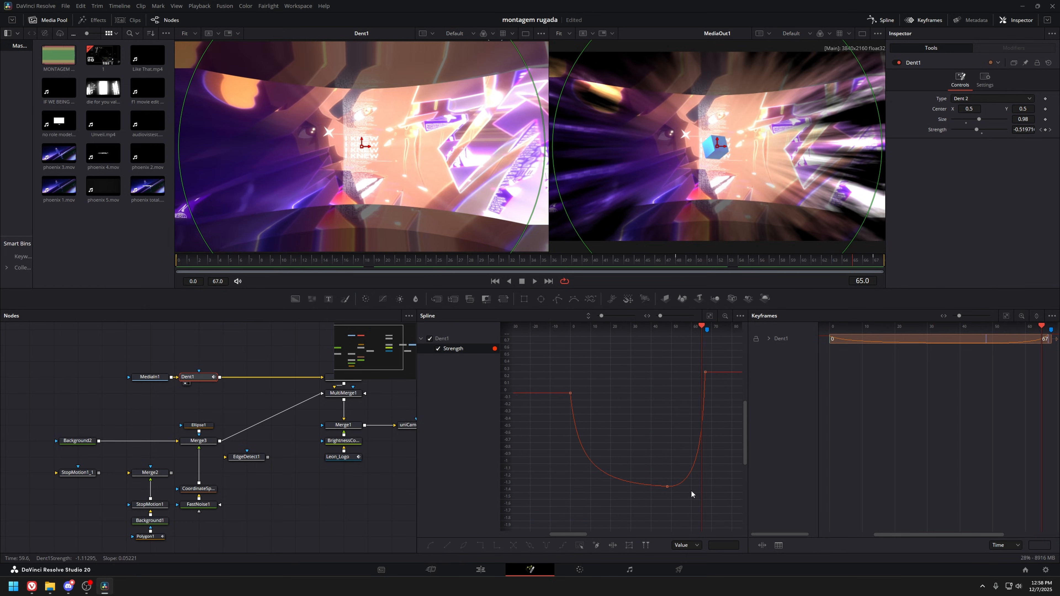
key("ctrl+s")
Preview the outputs of Merge4 and MultiMerge1 and play back the composition.
left_click_drag(279, 418, 217, 441)
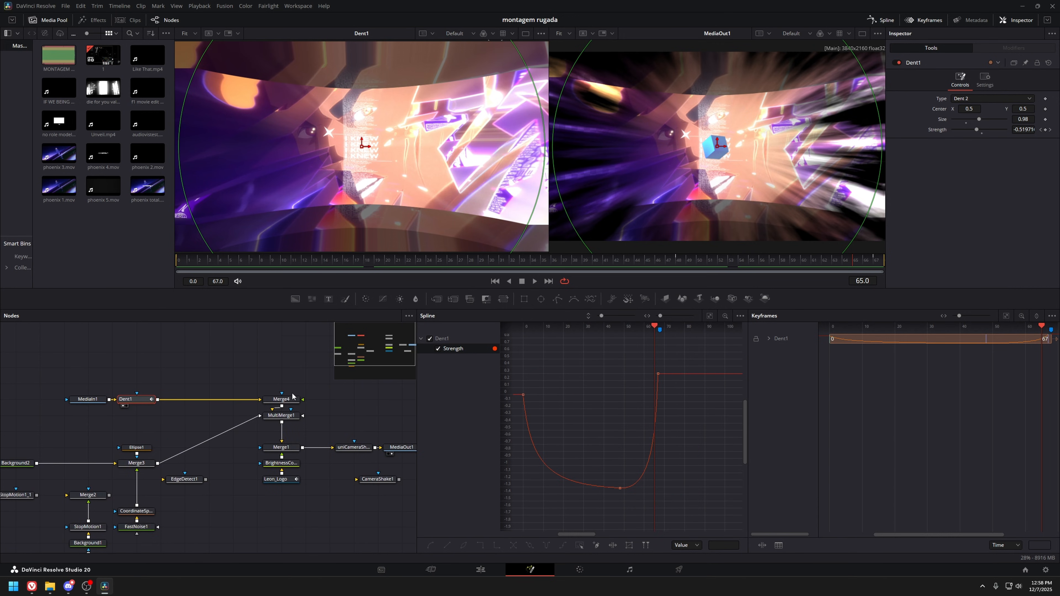
left_click(288, 401)
key("1")
left_click(288, 417)
key("1")
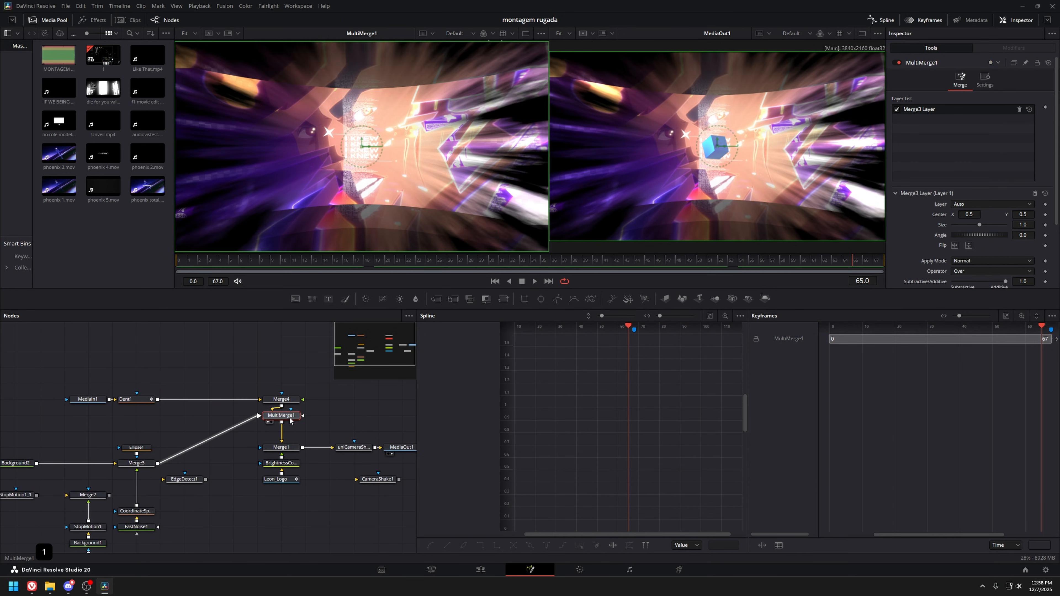
key("space")
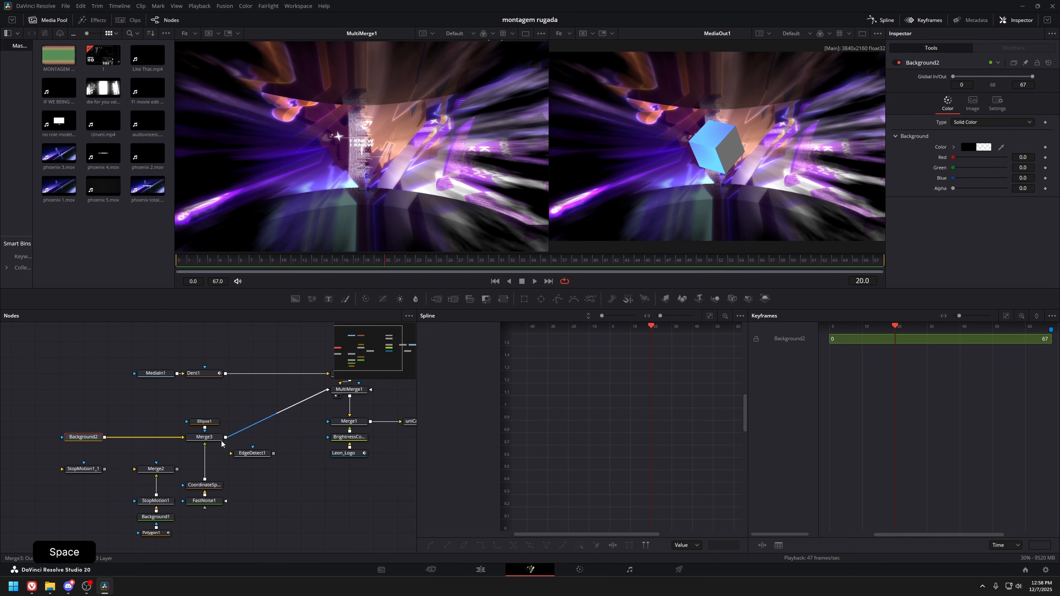
Preview the speed-line branch node by node: Polygon1, Background1, StopMotion1 and Merge2.
left_click_drag(222, 443, 233, 437)
left_click(163, 526)
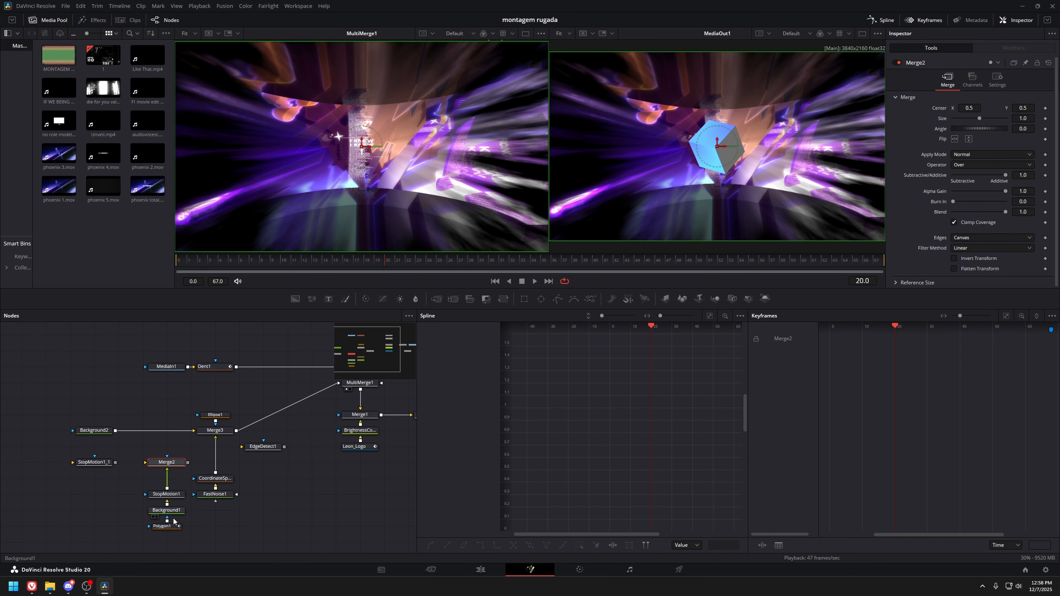
key("1")
left_click(168, 508)
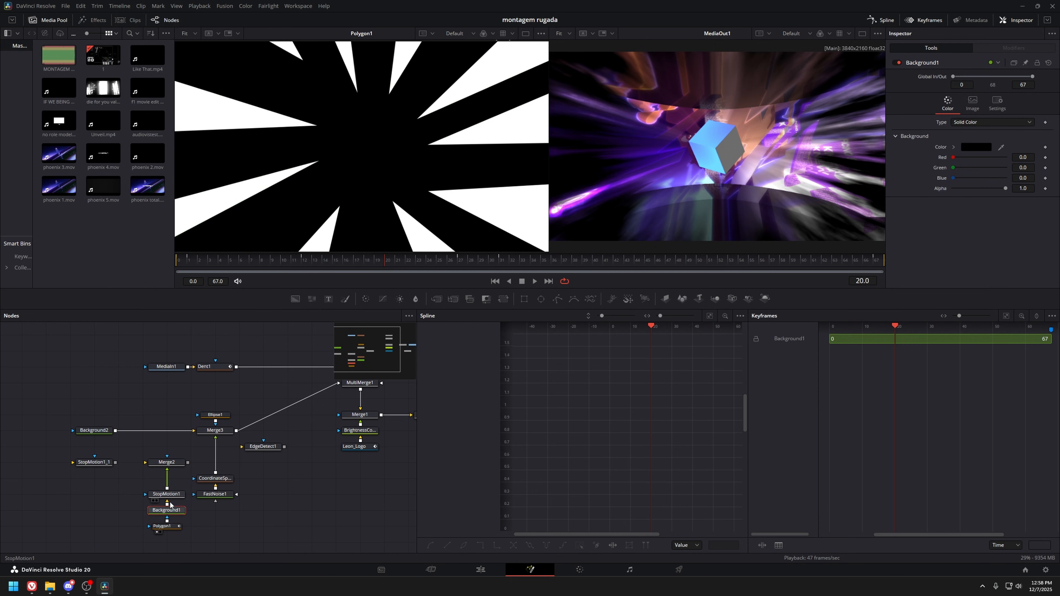
key("1")
left_click(170, 494)
key("1")
left_click(175, 462)
key("1")
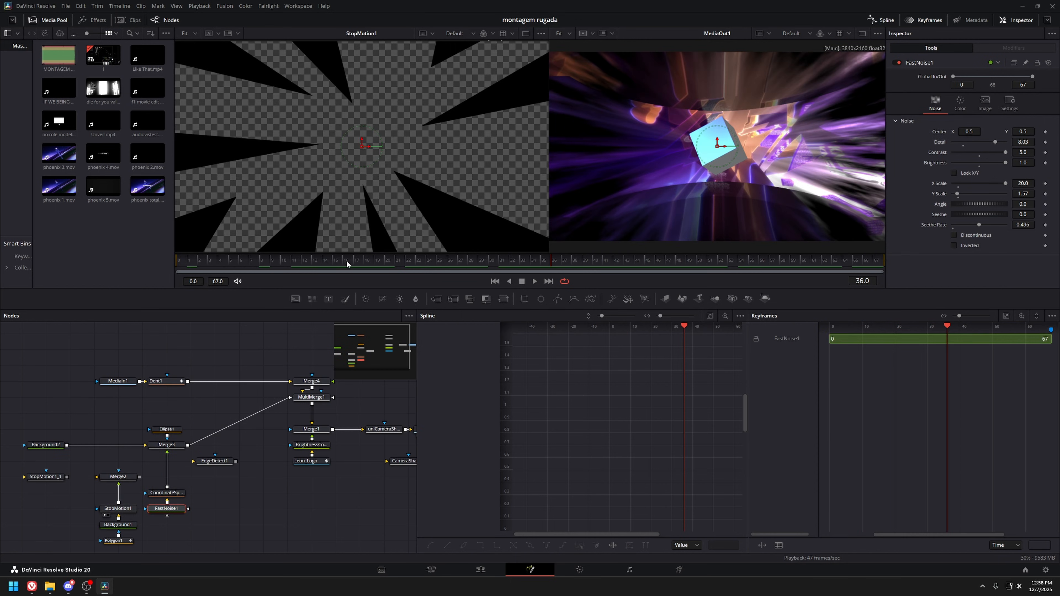
Examine the settings of CoordinateSpace1 and FastNoise1 and preview the CoordinateSpace1 output.
left_click_drag(177, 454, 157, 436)
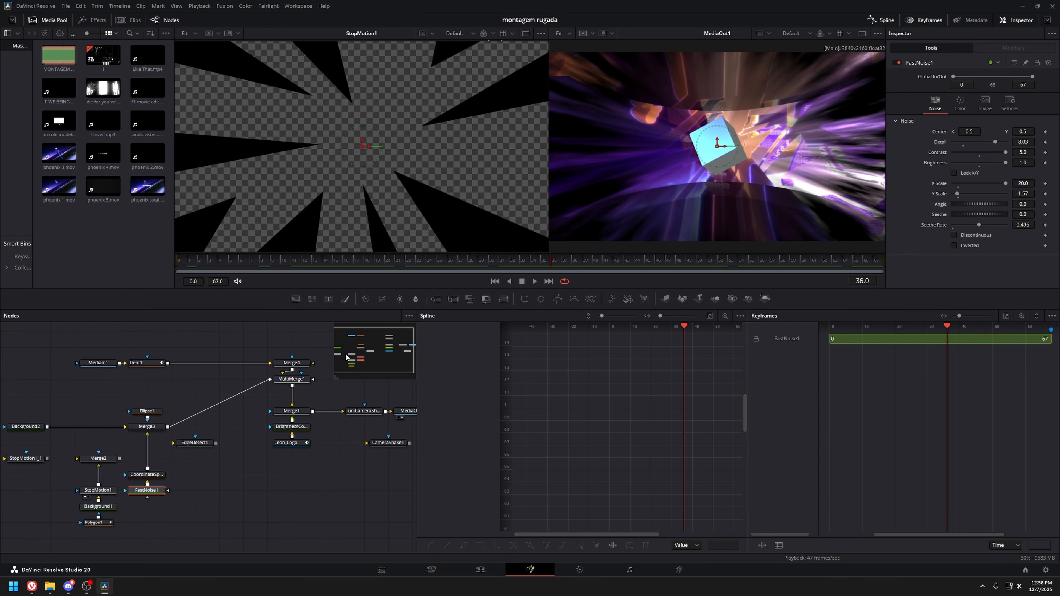
left_click(146, 475)
scroll(149, 487, "up", 2)
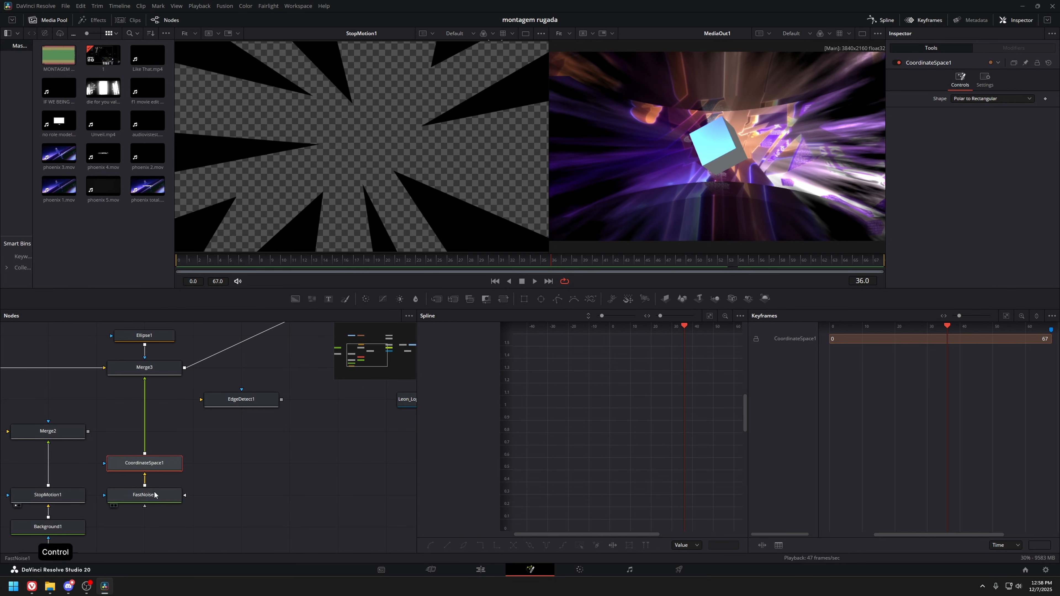
left_click(156, 495)
left_click_drag(182, 474, 222, 473)
scroll(222, 473, "down", 1)
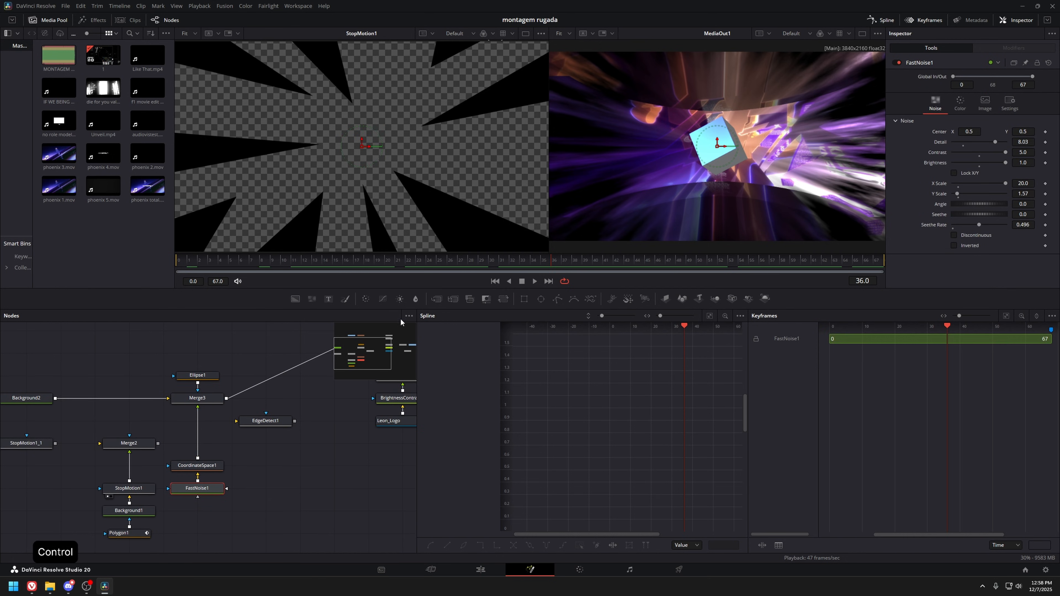
left_click(221, 466)
key("1")
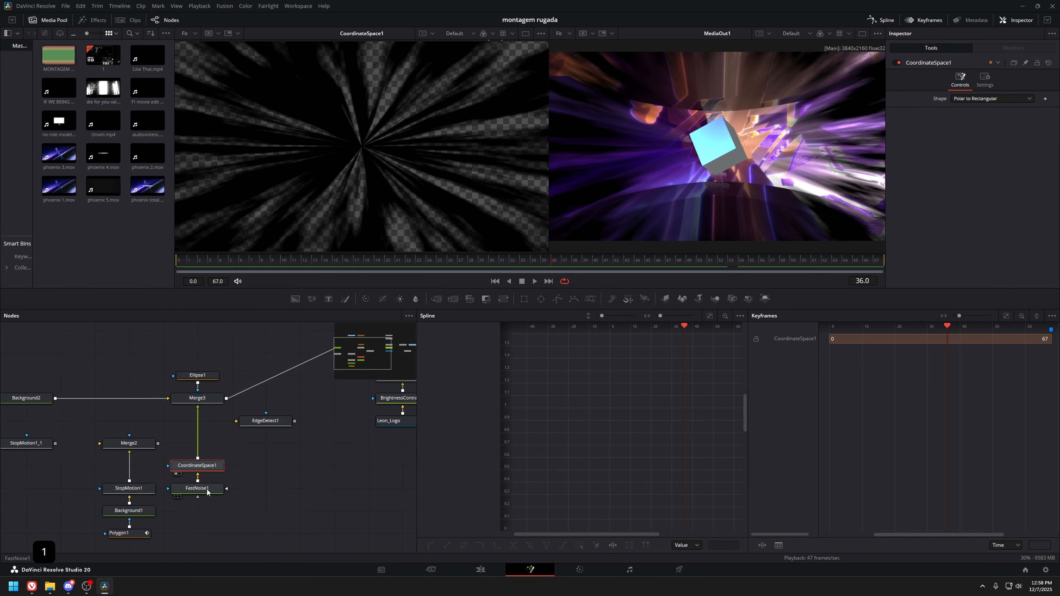
Preview FastNoise1, try an X Scale of 8.66 on it, and undo that change.
left_click(207, 489)
key("1")
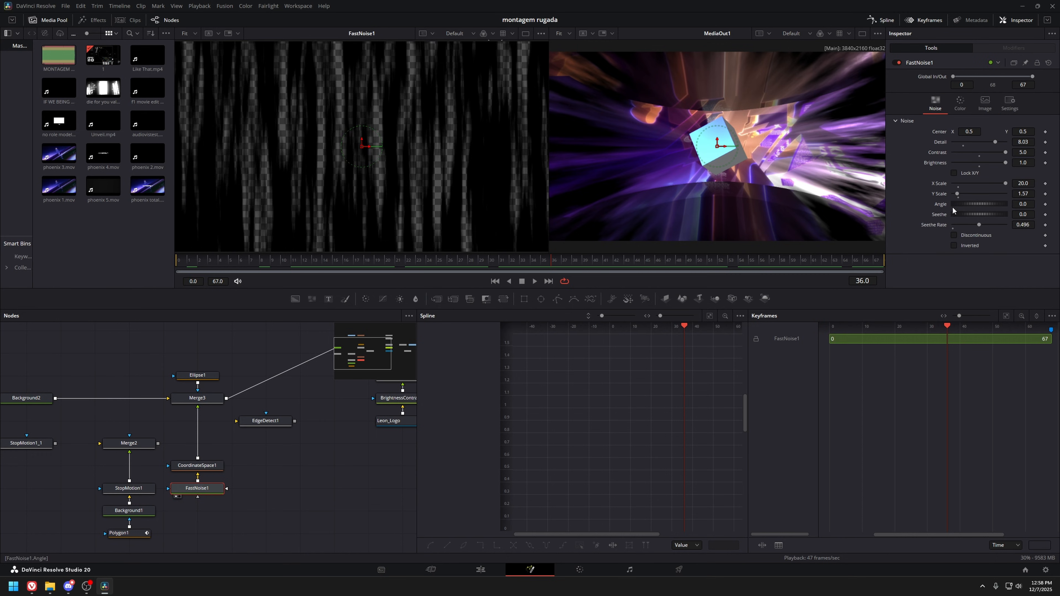
left_click_drag(1006, 184, 978, 181)
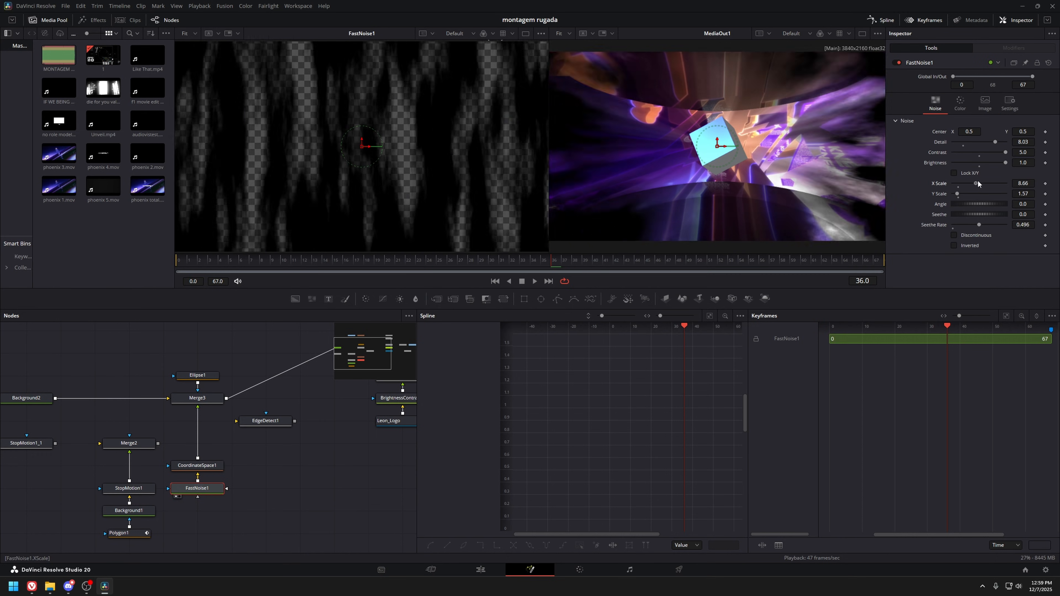
key("ctrl+z")
Preview CoordinateSpace1 with its shape set to Rectangular to Polar and restore Polar to Rectangular.
left_click(204, 467)
key("1")
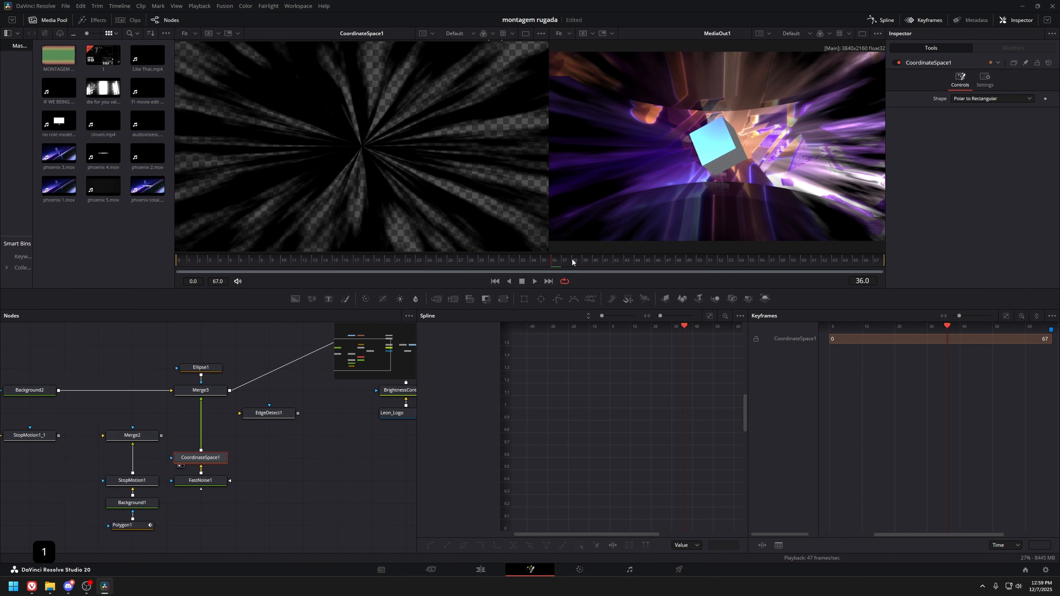
left_click(955, 99)
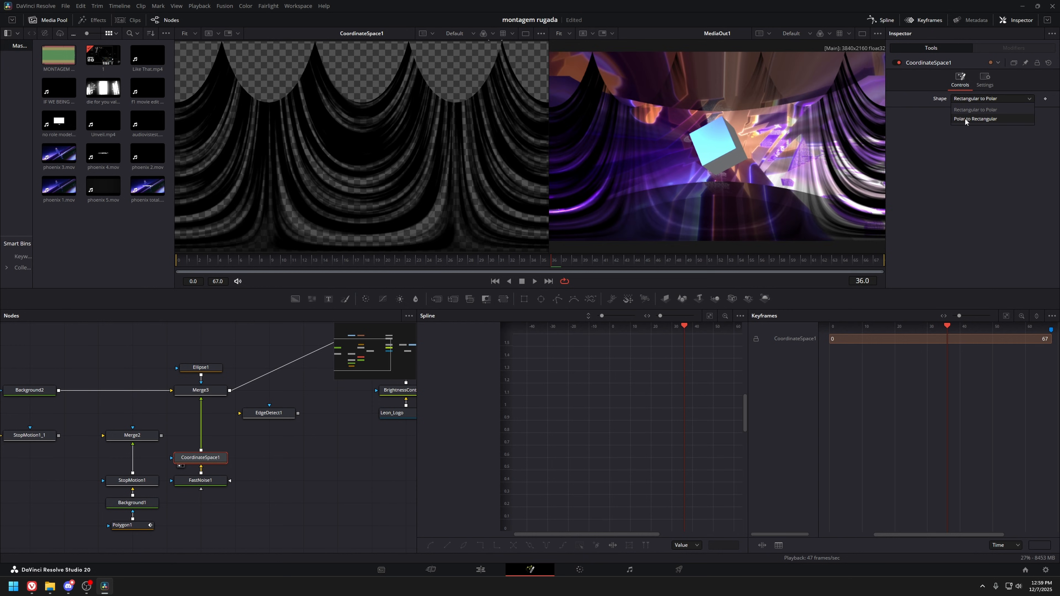
left_click(959, 119)
left_click(298, 472)
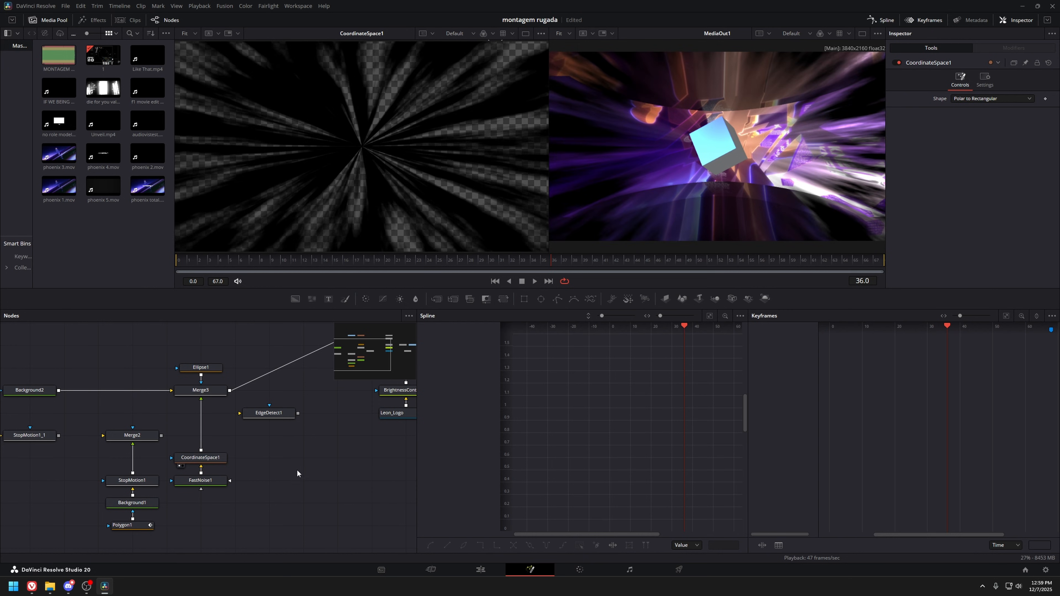
key("ctrl+s")
Preview the Merge3 and MultiMerge1 outputs and inspect the Ellipse1 mask that feeds Merge3.
key("1")
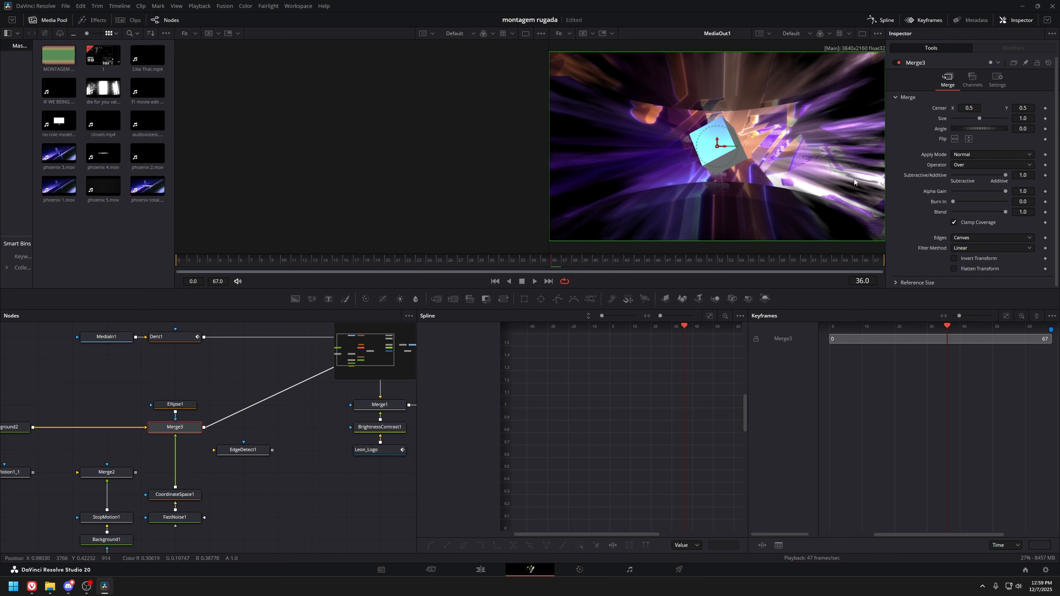
key("1")
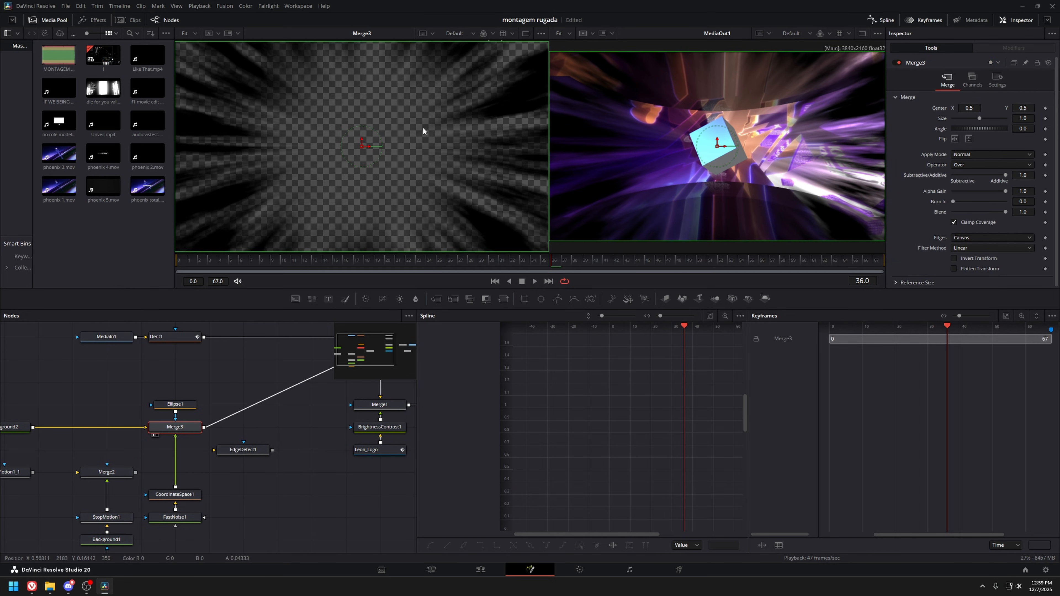
left_click_drag(229, 407, 105, 444)
left_click(261, 421)
key("1")
left_click_drag(77, 457, 78, 434)
key("ctrl+z")
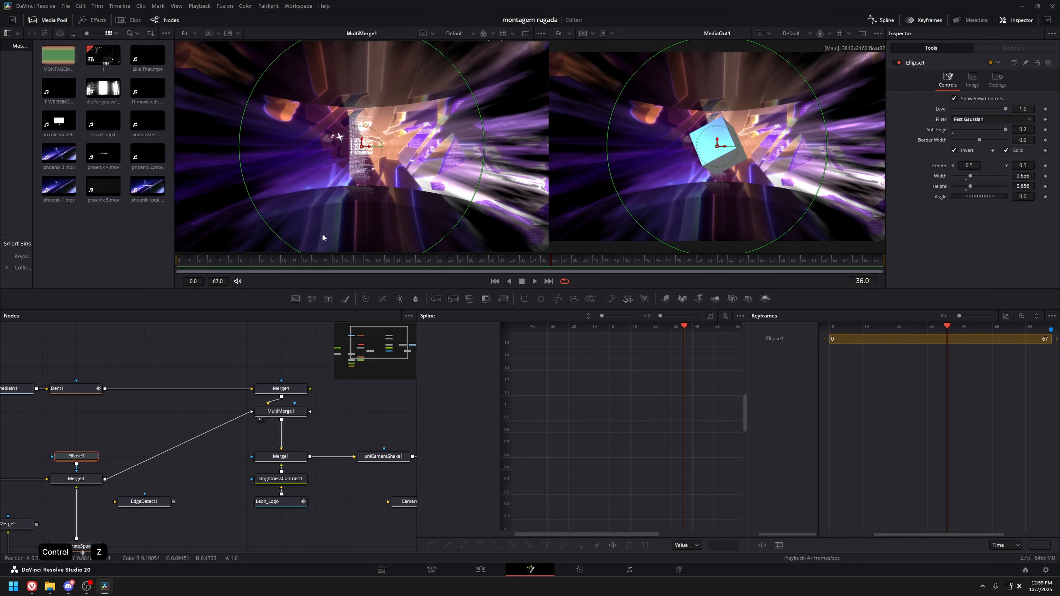
Preview the logo macro node beneath BrightnessContrast1 on its own.
left_click(250, 447)
left_click_drag(302, 463, 230, 460)
left_click(150, 502)
key("1")
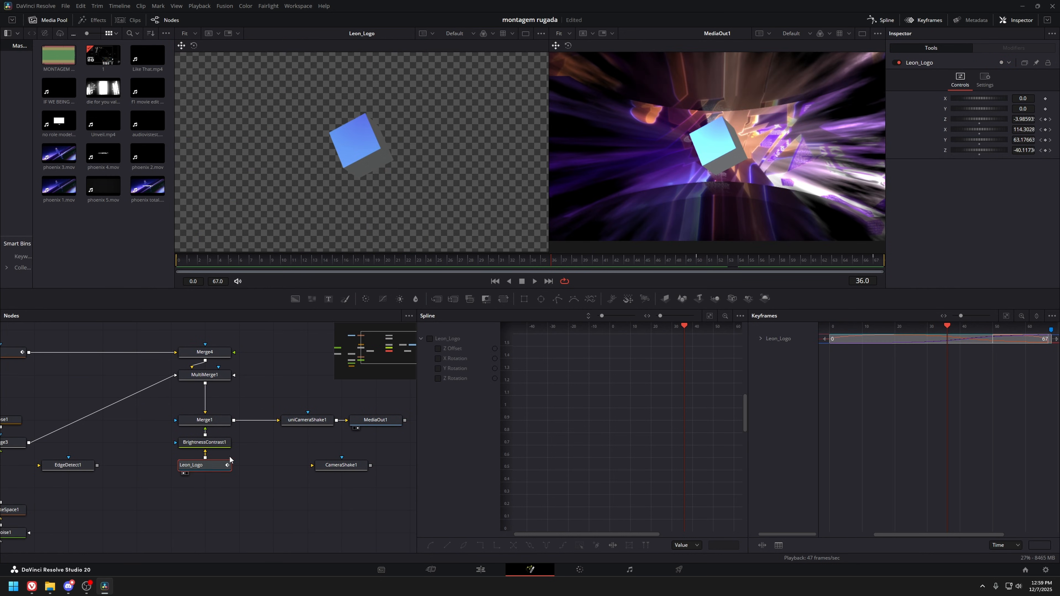
Copy the entire logo macro code from the wordcounter.net page in the browser and paste it into the Fusion node graph.
key("ctrl")
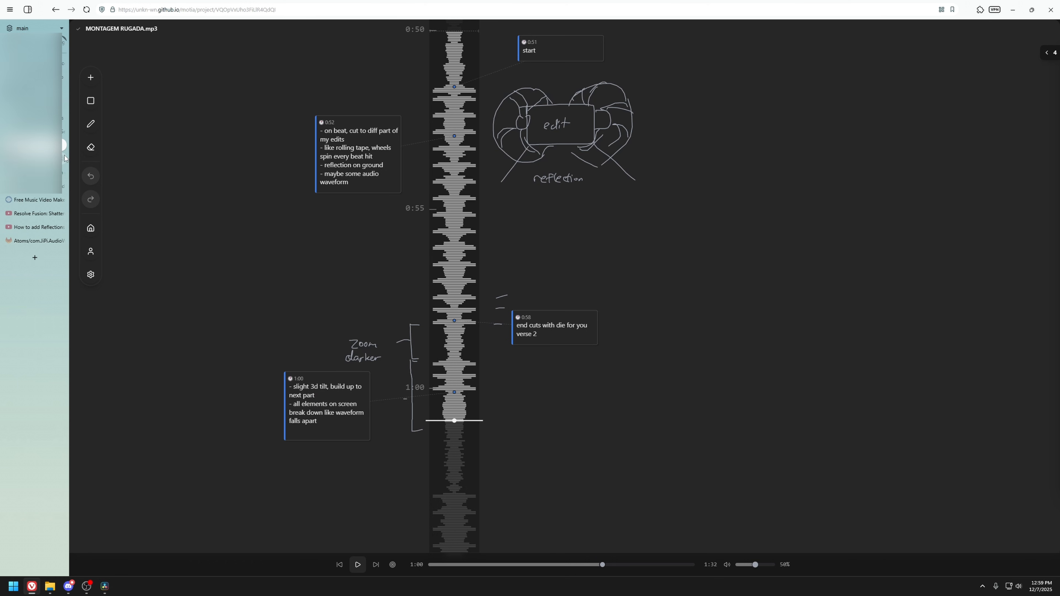
left_click(65, 154)
scroll(424, 194, "down", 5)
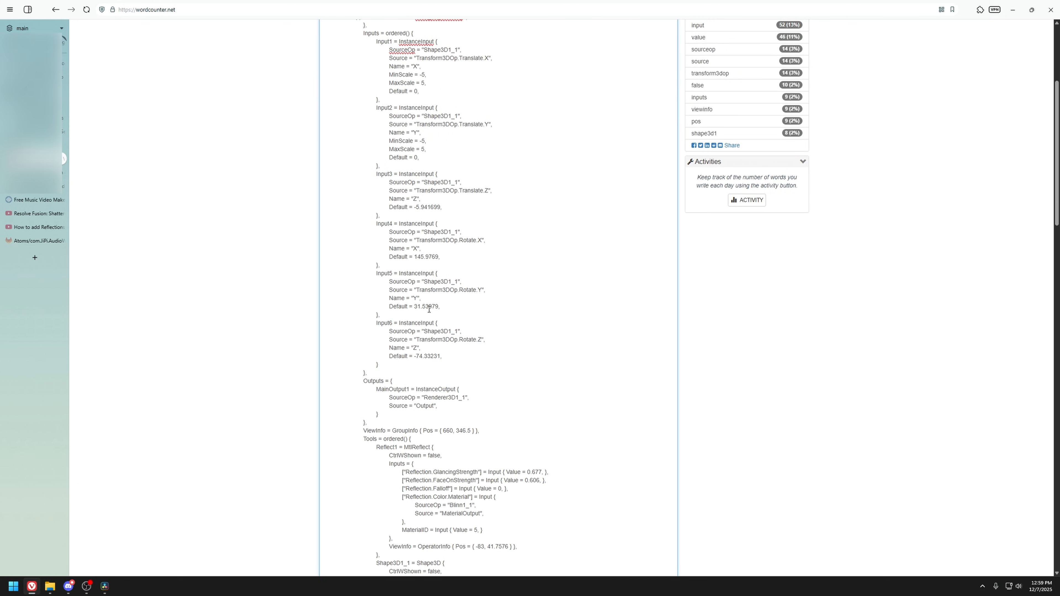
scroll(429, 278, "up", 5)
key("ctrl+a")
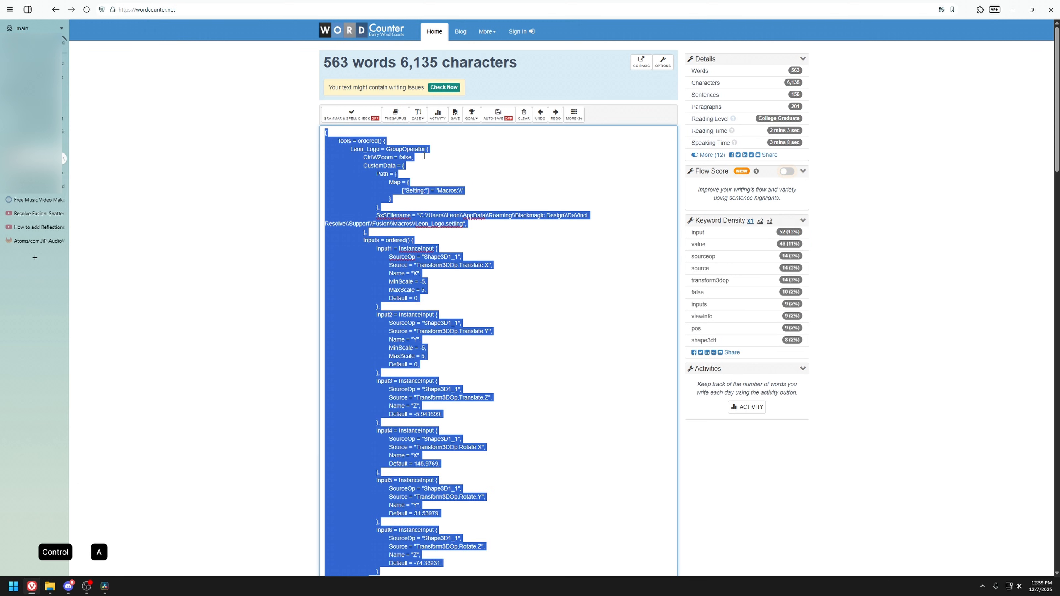
key("ctrl+c")
double_click(392, 149)
left_click(104, 586)
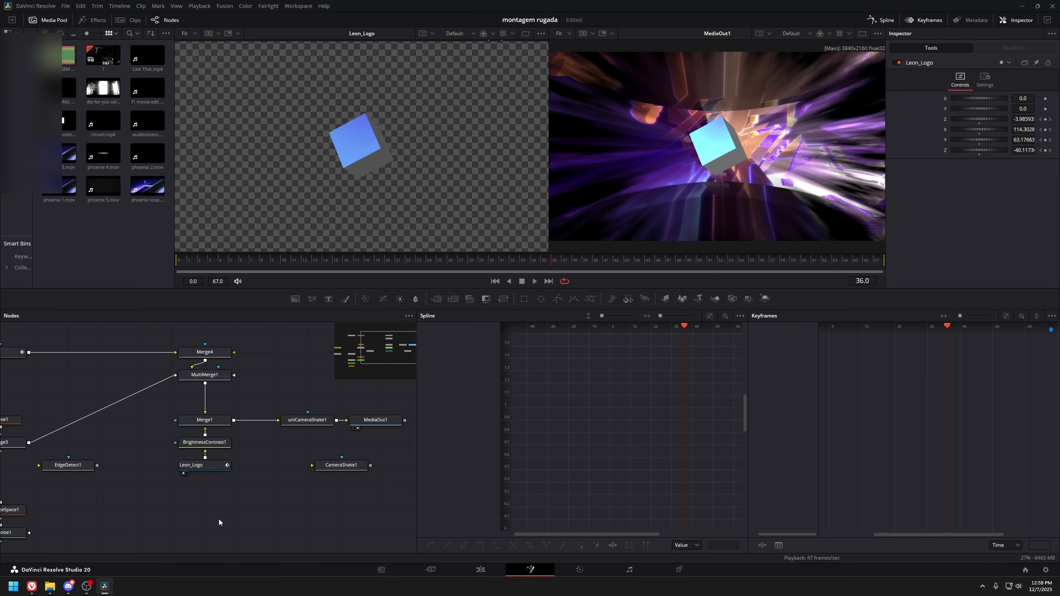
key("ctrl+v")
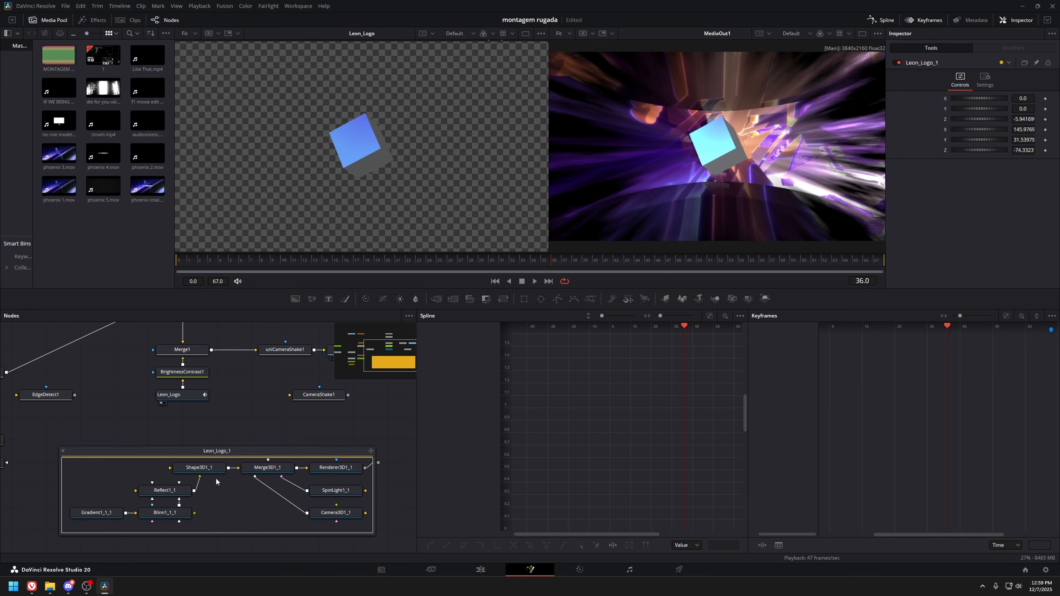
Preview Merge3D1_1 inside the pasted logo group and view its 3D scene from a different angle.
left_click(276, 470)
key("1")
scroll(367, 150, "down", 3)
left_click_drag(367, 149, 305, 147)
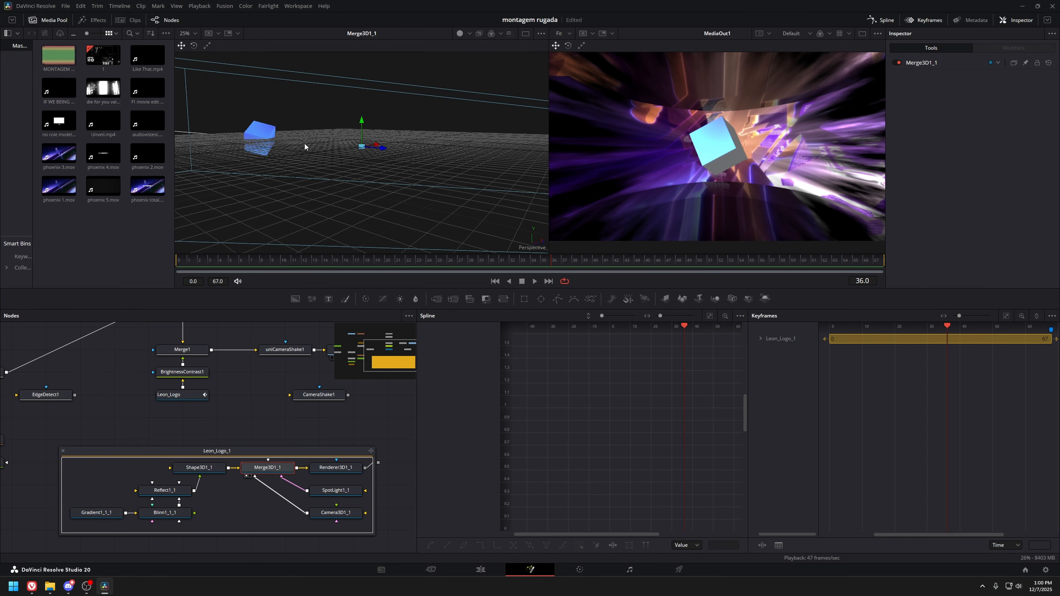
Preview Shape3D1_1, SpotLight1_1, Camera3D1_1, Merge3D1_1 and Renderer3D1_1 inside the pasted logo group one after another.
left_click(178, 475)
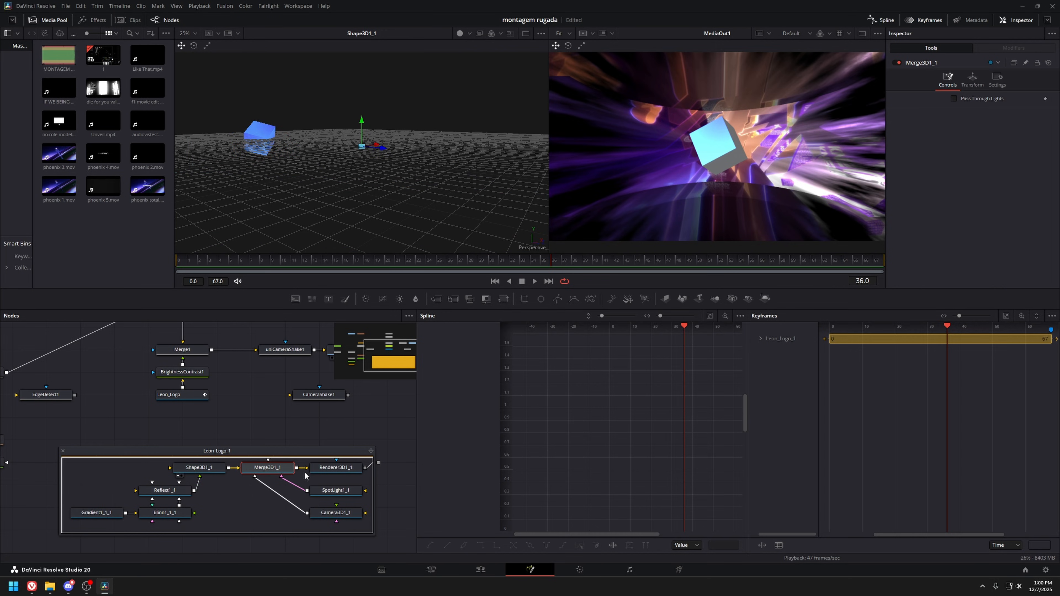
key("1")
left_click(336, 491)
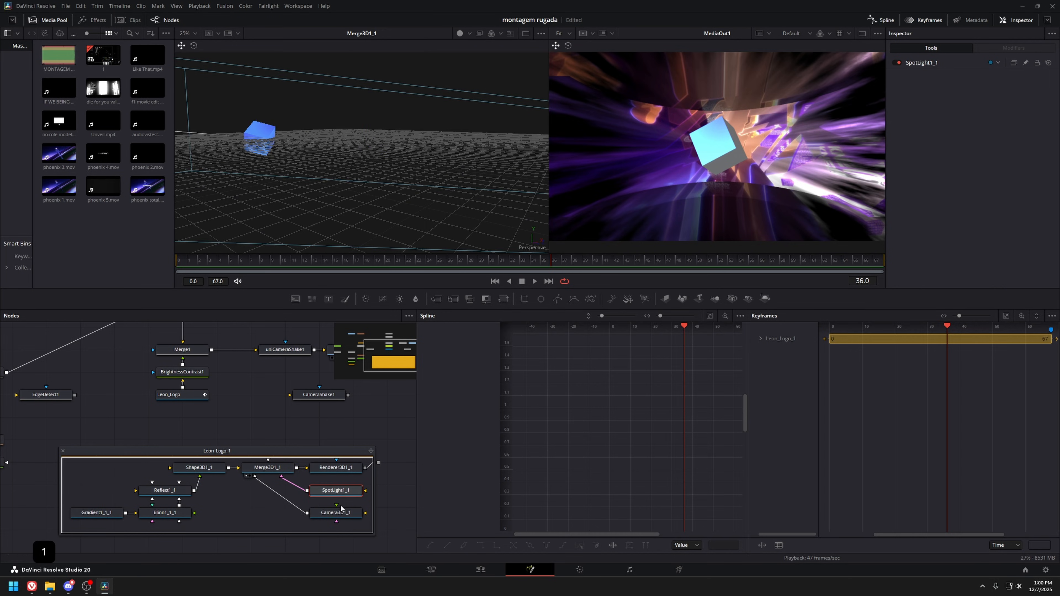
key("1")
left_click(340, 511)
key("1")
left_click(284, 469)
key("1")
left_click(324, 470)
key("1")
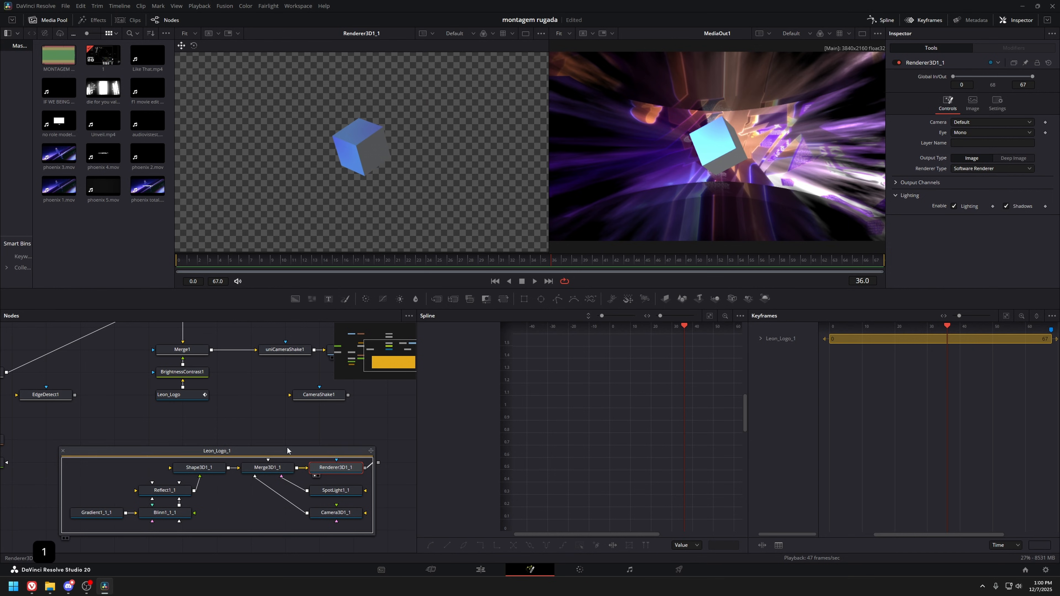
Cut the pasted Leon_Logo_1 group from the node graph, and preview the original Leon_Logo and BrightnessContrast1 nodes.
left_click(287, 450)
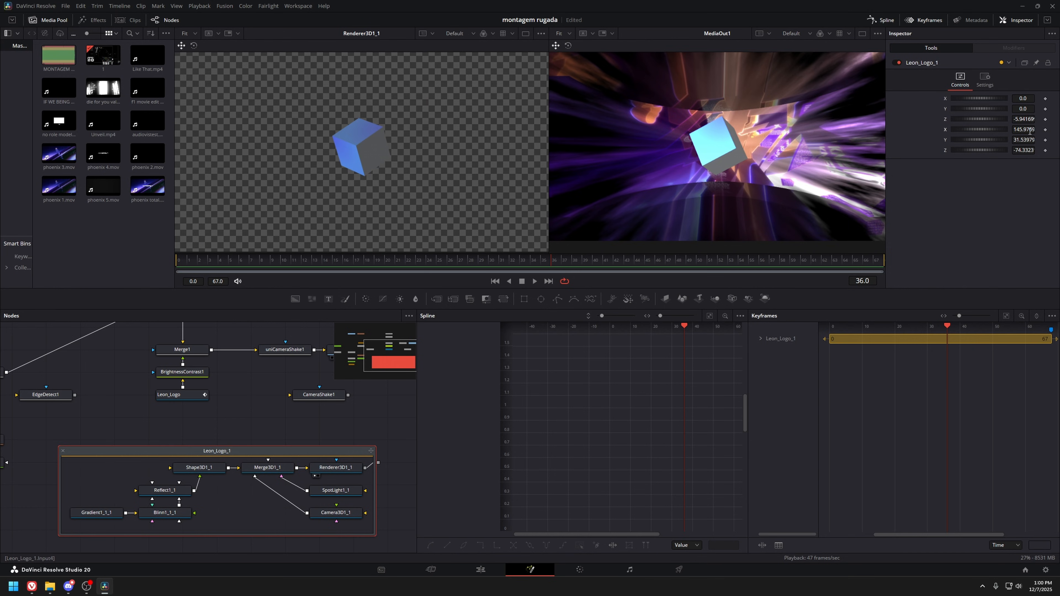
key("ctrl+x")
left_click(214, 393)
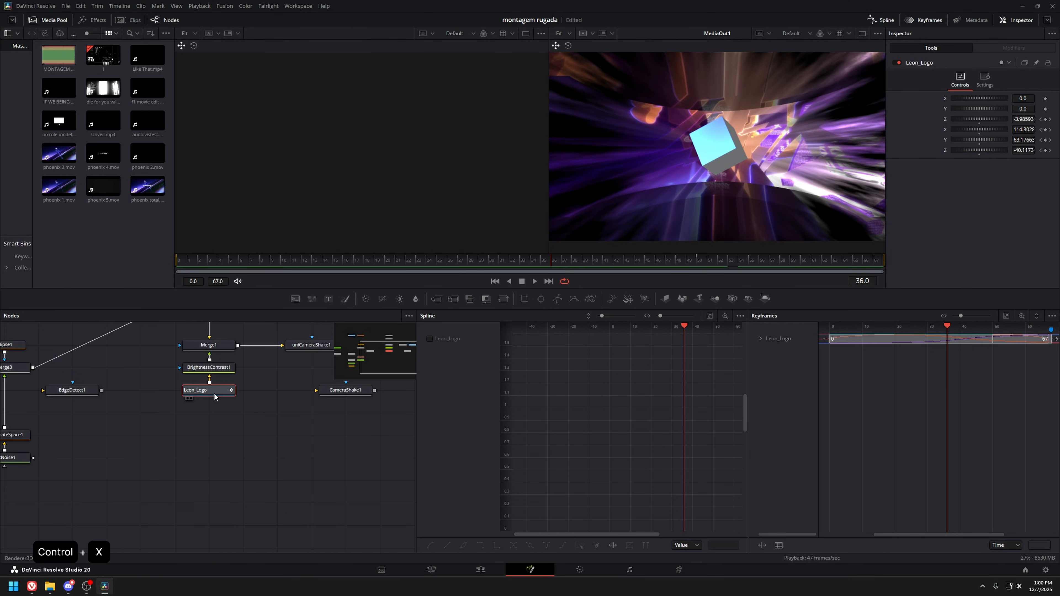
key("1")
left_click(203, 437)
key("1")
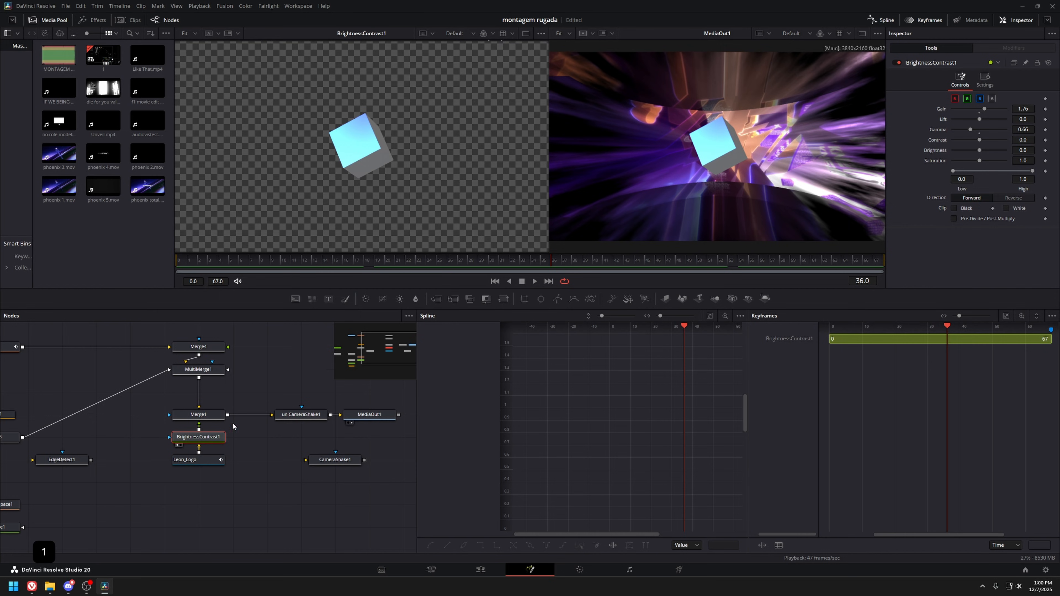
Preview the Merge1 output and the uniCameraShake1 output, and inspect the uniCameraShake1 settings.
left_click_drag(229, 424, 207, 449)
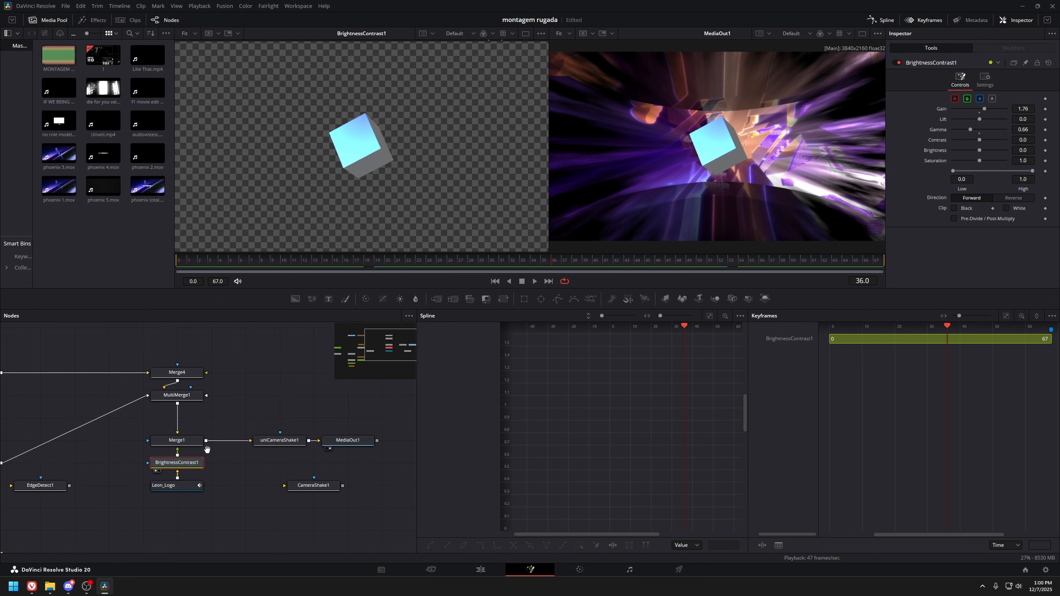
key("ctrl+z")
left_click(193, 443)
key("1")
left_click(267, 448)
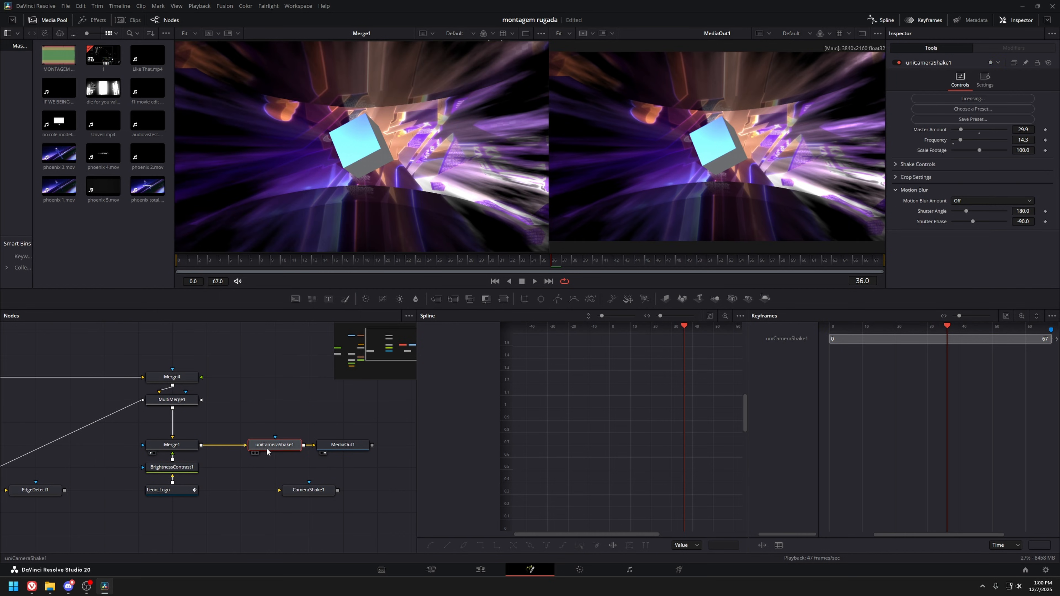
key("1")
left_click_drag(368, 416, 329, 416)
left_click(329, 417)
left_click(259, 444)
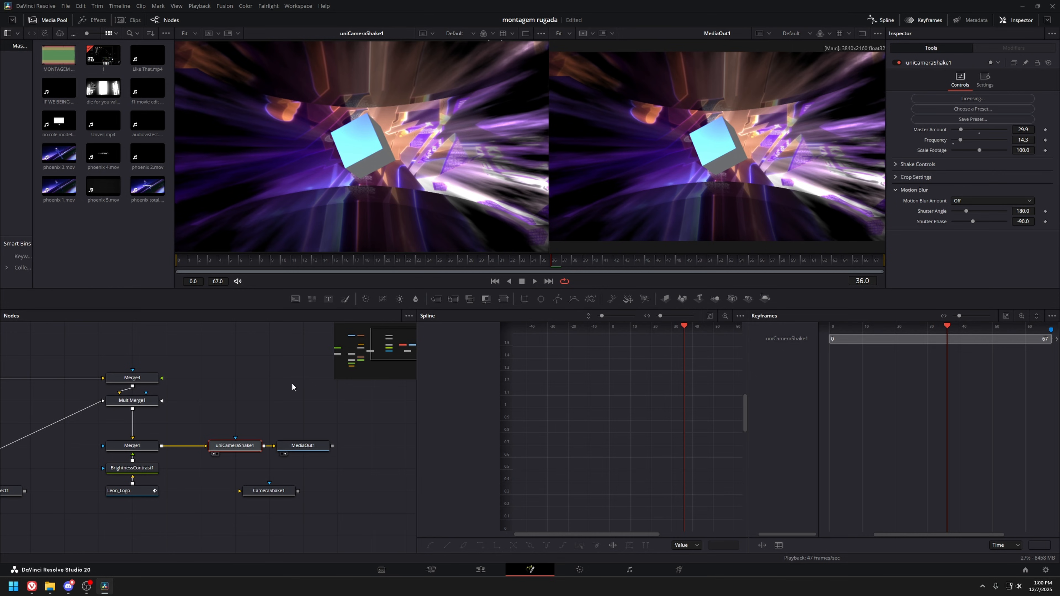
Add a Camera Shake node above uniCameraShake1 and scrub the composition to frame 64.
key("shift+space")
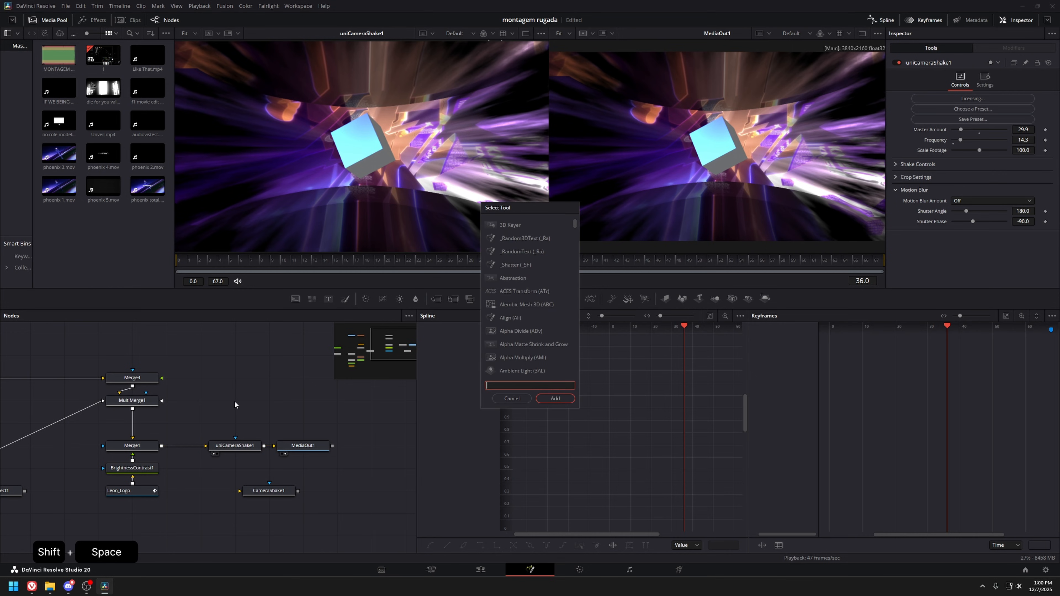
type("shake")
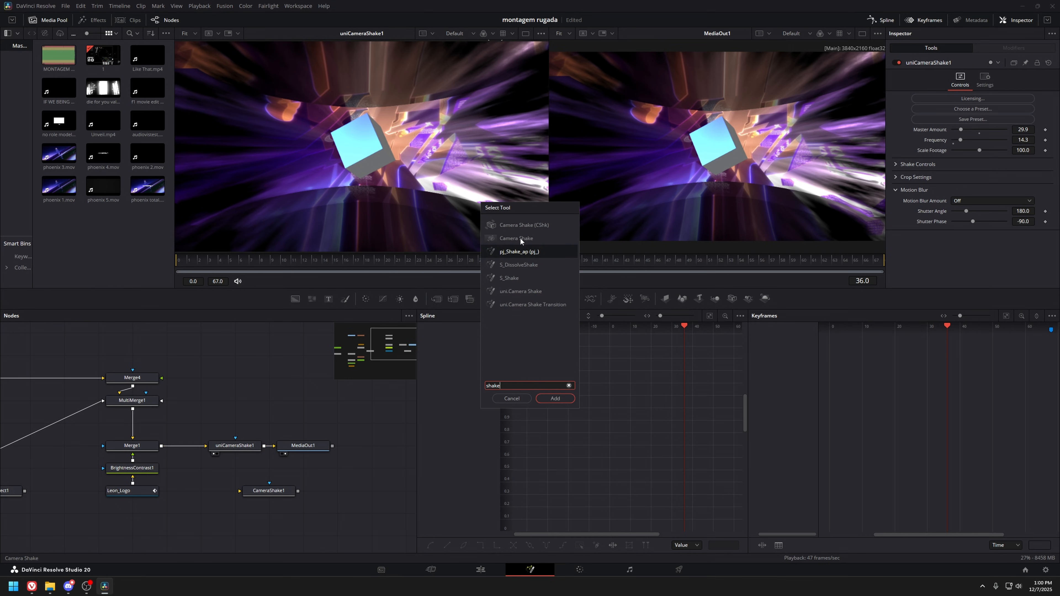
left_click(520, 238)
double_click(514, 238)
left_click_drag(377, 261, 854, 249)
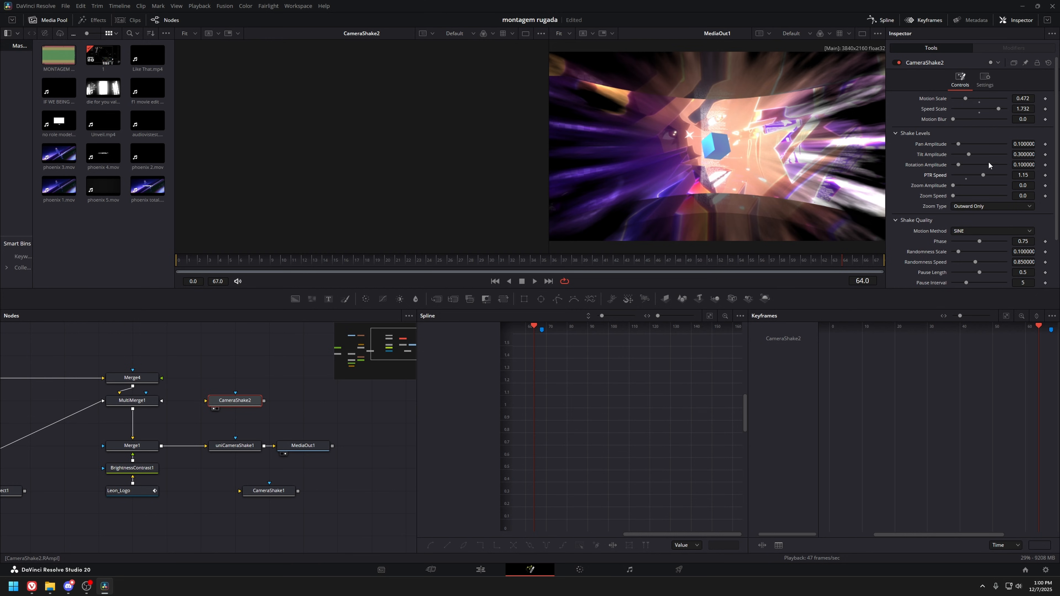
Play and scrub the final frames of the composition to examine the Leon_Logo animation and the Dent1 Strength curve.
mouse_move(236, 445)
left_mouse_down()
mouse_move(263, 421)
mouse_move(226, 444)
left_mouse_up()
key("space")
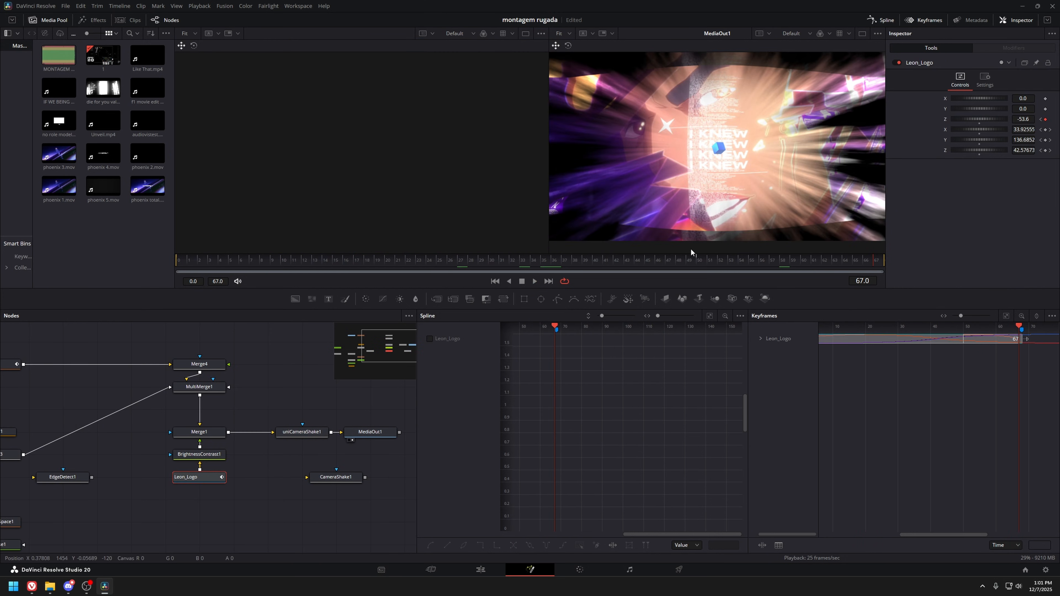
left_click(723, 260)
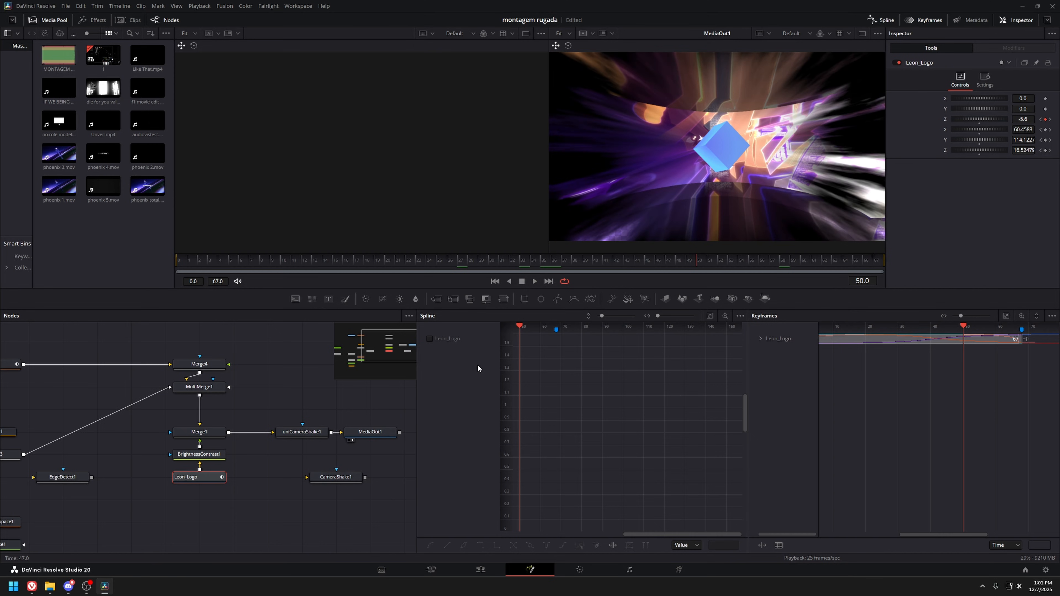
left_click(429, 339)
left_click(710, 255)
left_click(697, 260)
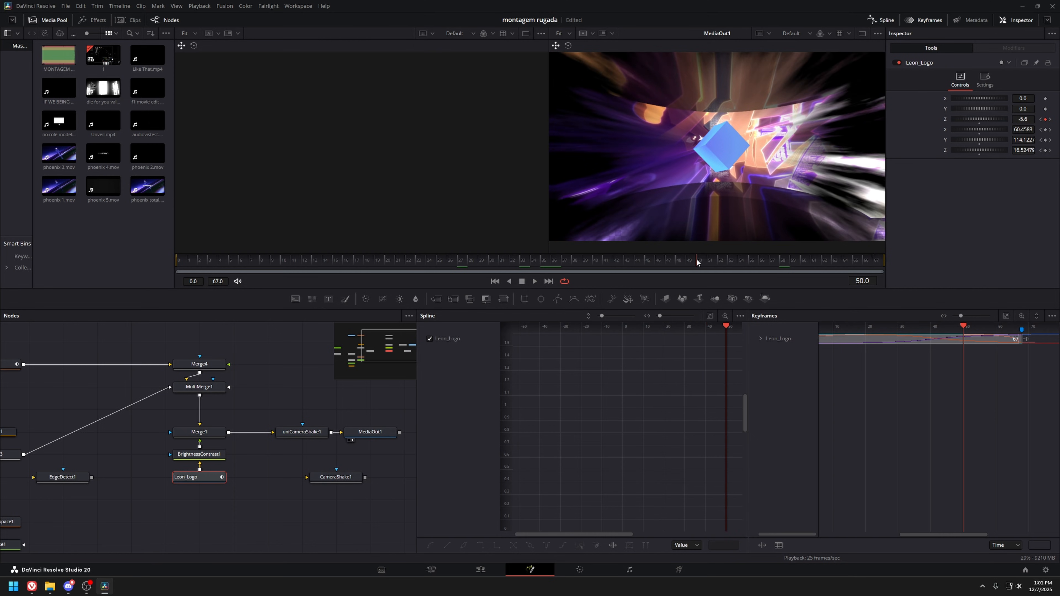
left_click_drag(697, 259, 797, 250)
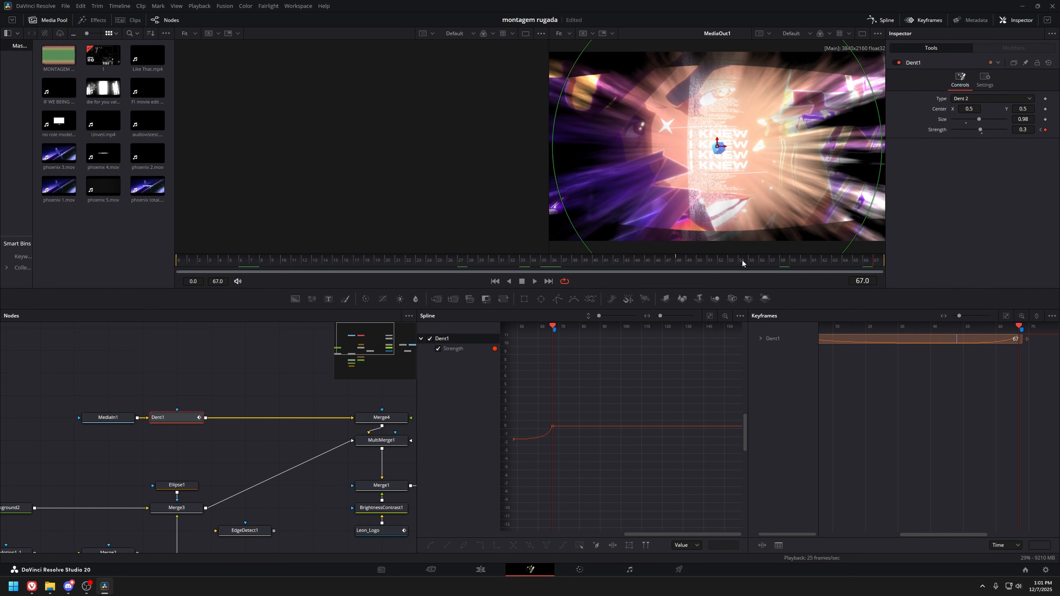
left_click_drag(690, 263, 877, 266)
Return to the edit timeline and play past the end of the transition clips.
left_click(477, 571)
key("space")
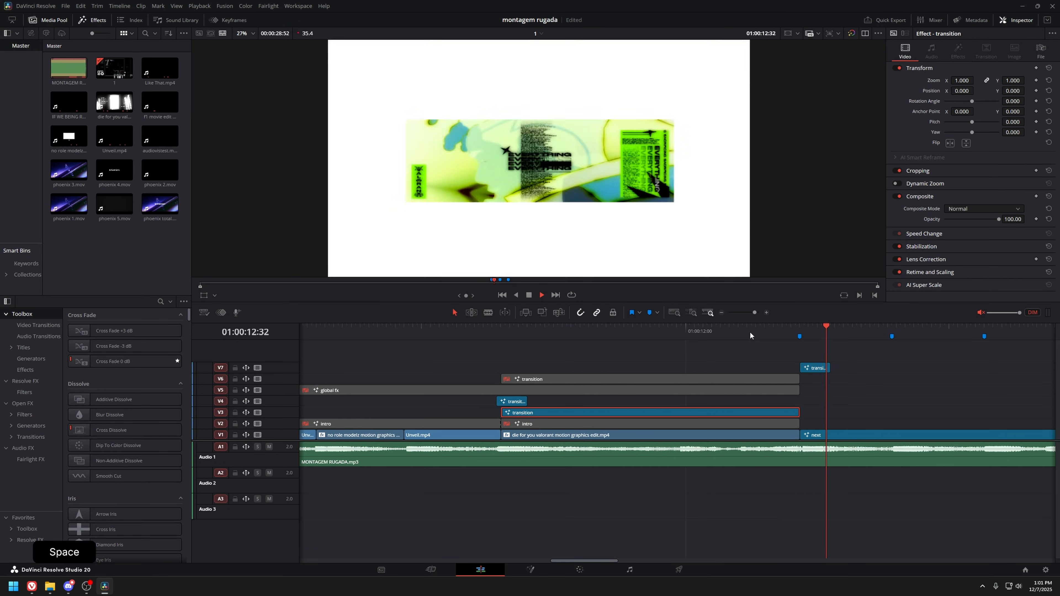
key("space")
Enable the global fx clip on V5 and the transition clip on V6, with the playhead at 01:00:12:10.
left_click_drag(749, 331, 670, 328)
left_click(608, 389)
key("f")
scroll(608, 388, "right", 1)
key("d")
key("d")
key("d")
left_click(653, 380)
key("d")
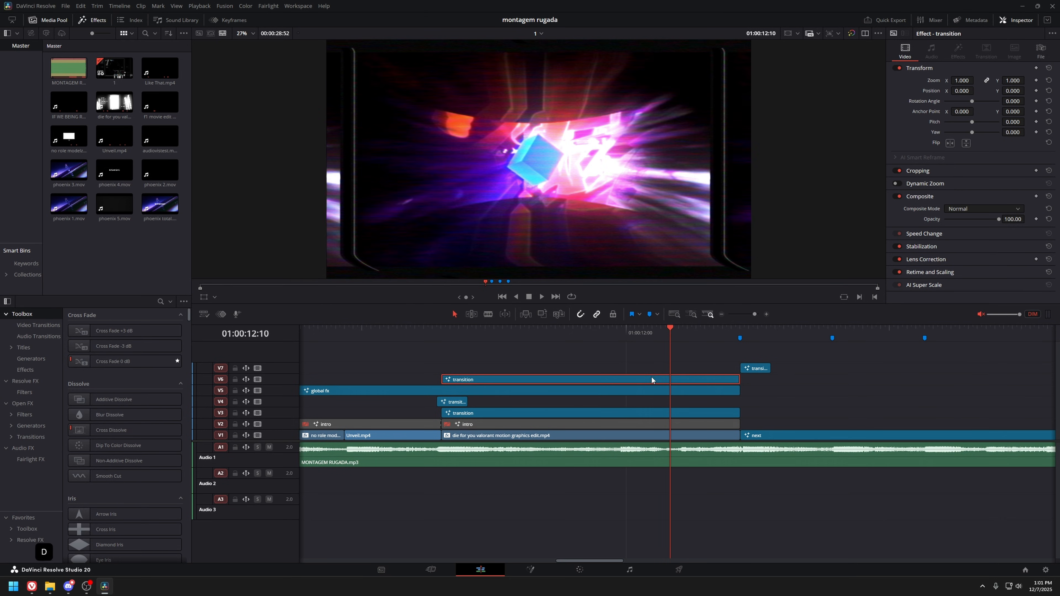
Open the V6 transition clip in Fusion and place AnalogDamage1 farther from MediaIn1, with the composition at frame 0.
left_click(530, 569)
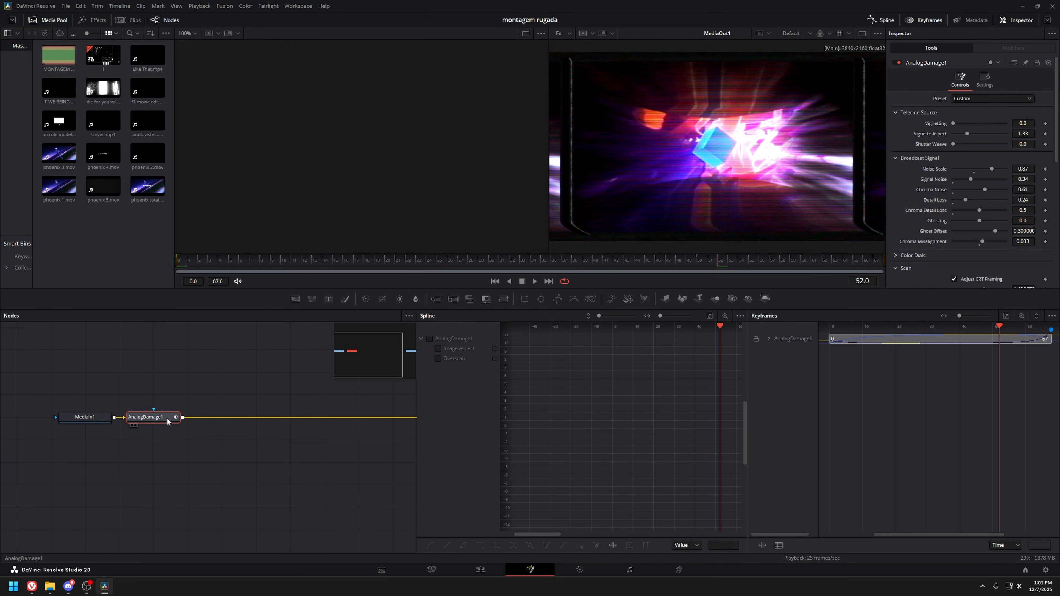
left_click_drag(168, 418, 239, 417)
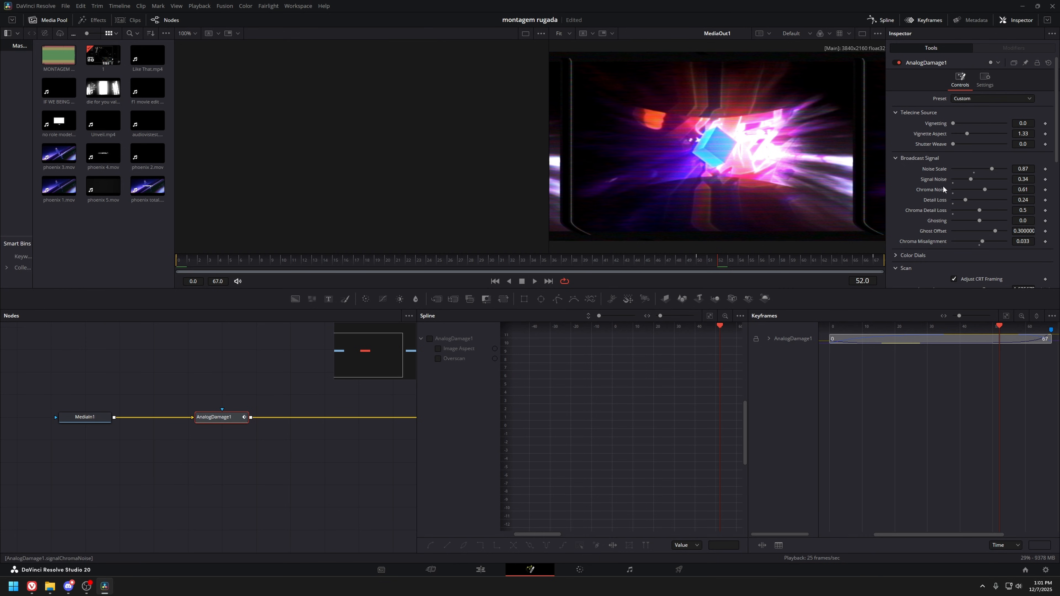
left_click_drag(197, 271, 150, 282)
scroll(924, 252, "down", 2)
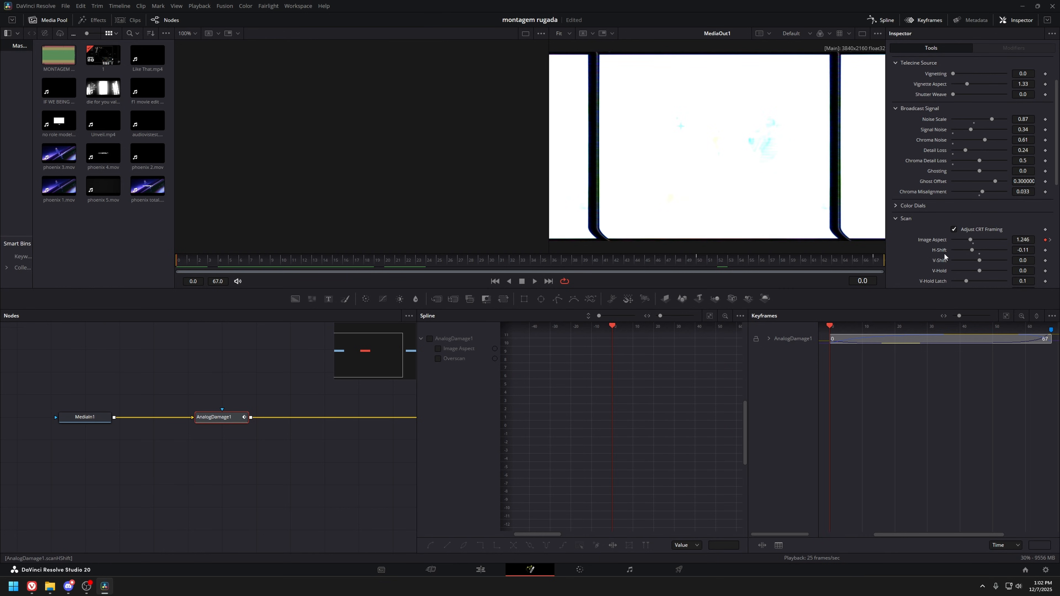
Toggle AnalogDamage1's Adjust CRT Framing option off and back on to compare the framing.
scroll(944, 256, "down", 1)
left_click(956, 180)
left_click(956, 180)
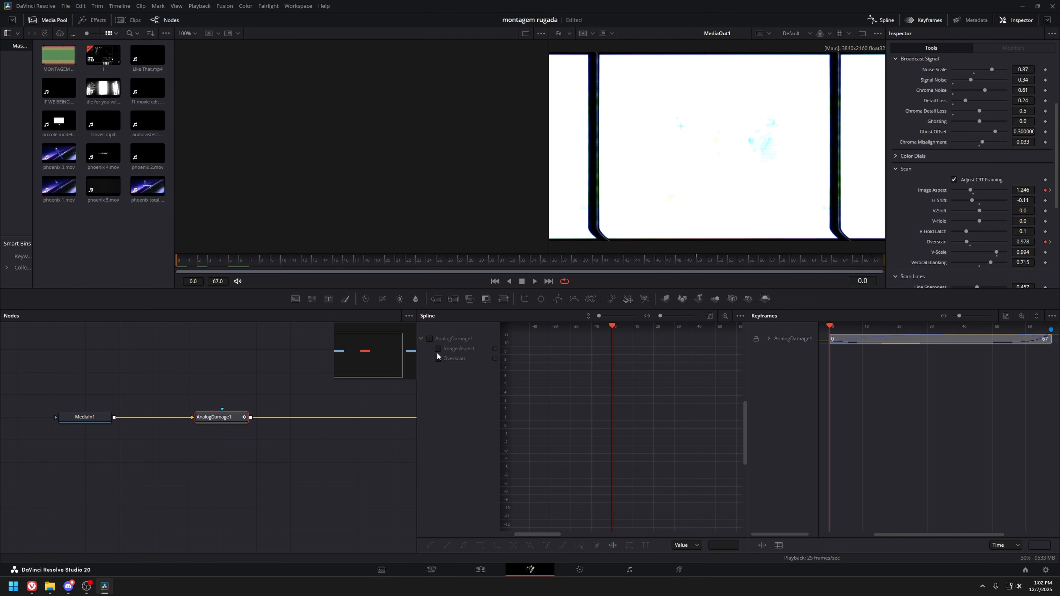
Show and fit AnalogDamage1's Image Aspect and Overscan curves in the spline editor, and scrub from frame 0 to 67.
left_click(429, 339)
key("ctrl+f")
left_click_drag(177, 259, 928, 276)
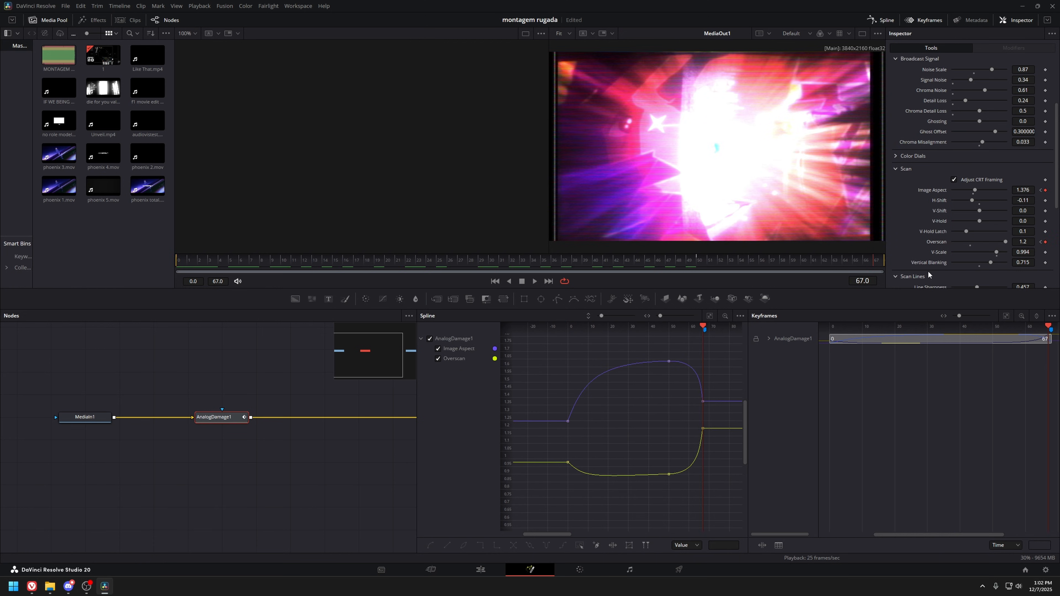
Try a higher Overscan value on AnalogDamage1 at the first frame and undo it.
key("Home")
scroll(982, 201, "down", 2)
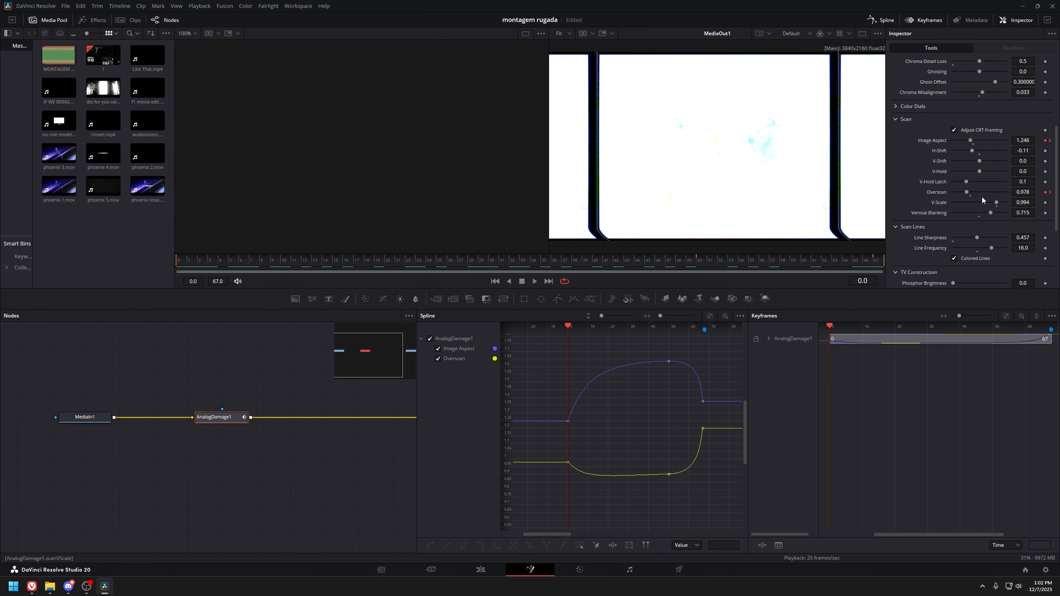
left_click_drag(966, 192, 995, 199)
key("ctrl+z")
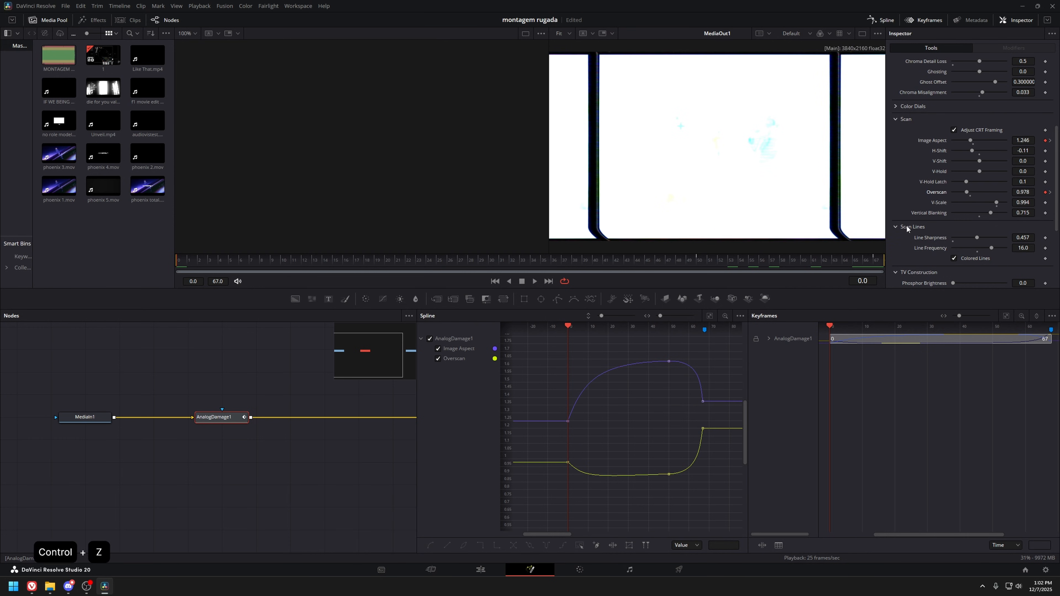
Play the composition to review how the AnalogDamage1 curves drive the screen distortion.
key("space")
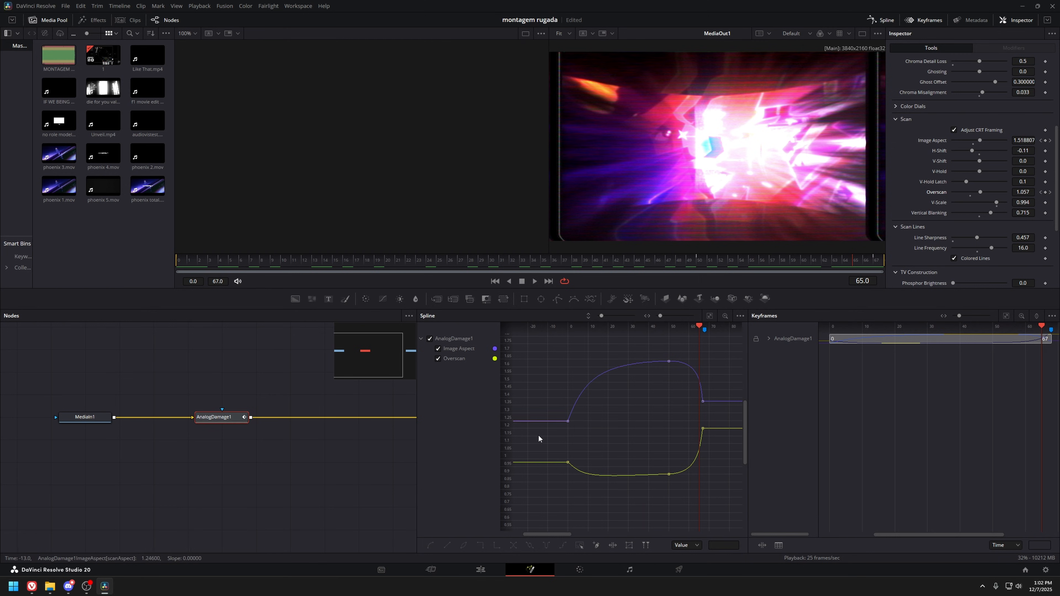
left_click_drag(627, 412, 557, 414)
scroll(951, 218, "down", 3)
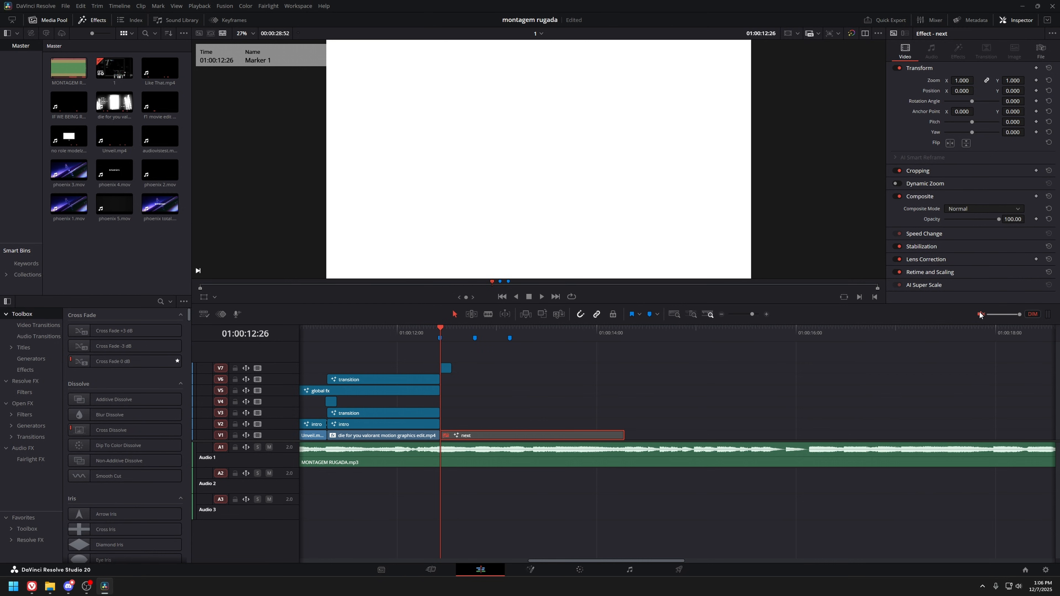
Unmute the timeline audio while playing the upcoming section, and consult the recorded planning sketches in VLC.
left_click(980, 313)
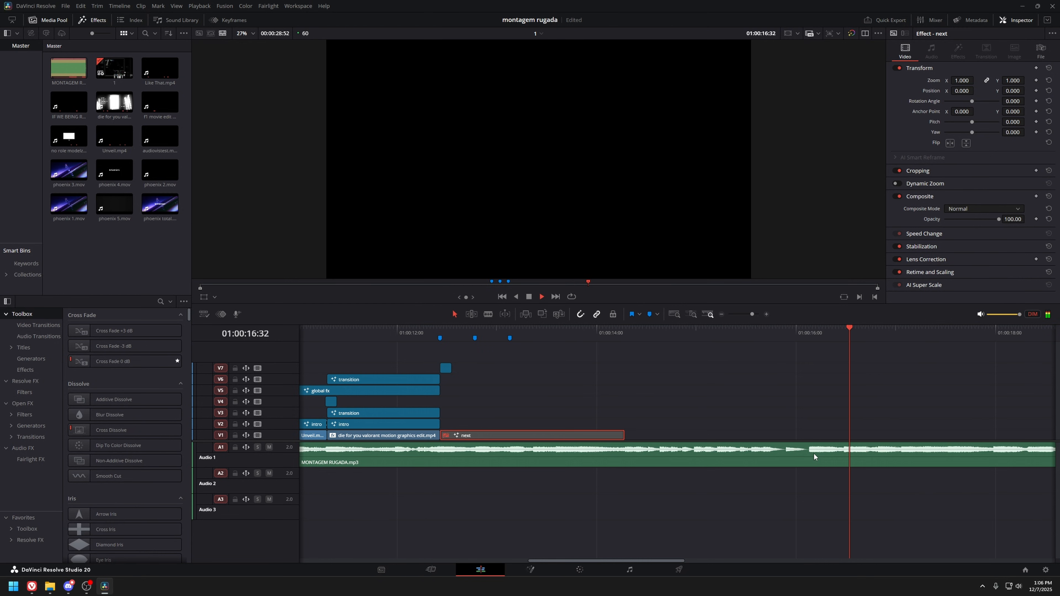
key("alt+Tab")
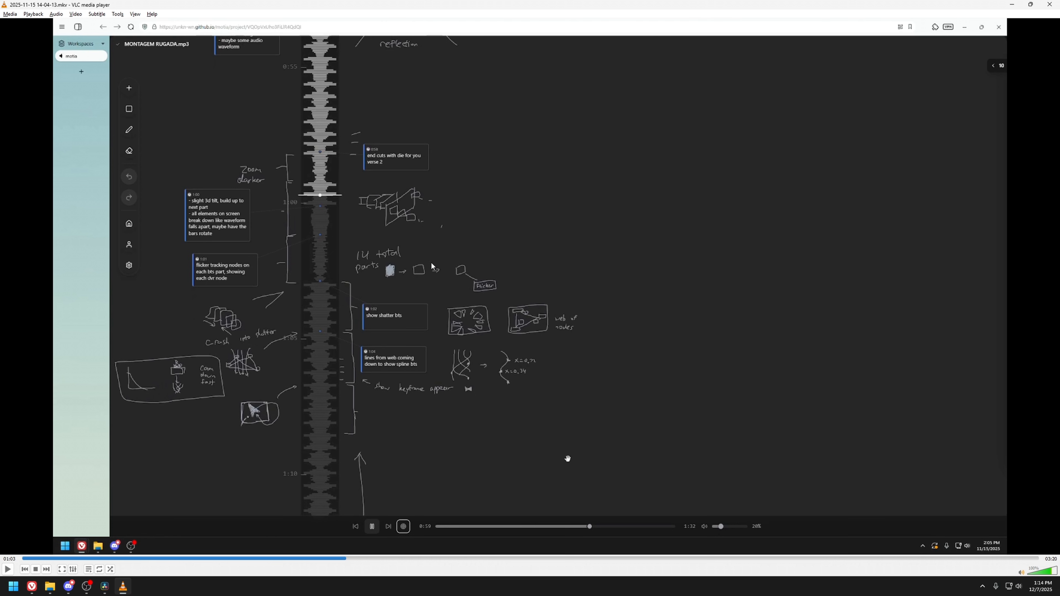
key("alt+Tab")
Place the playhead near the start of the next clip, recheck the VLC planning sketches, and play a few frames.
left_click(455, 339)
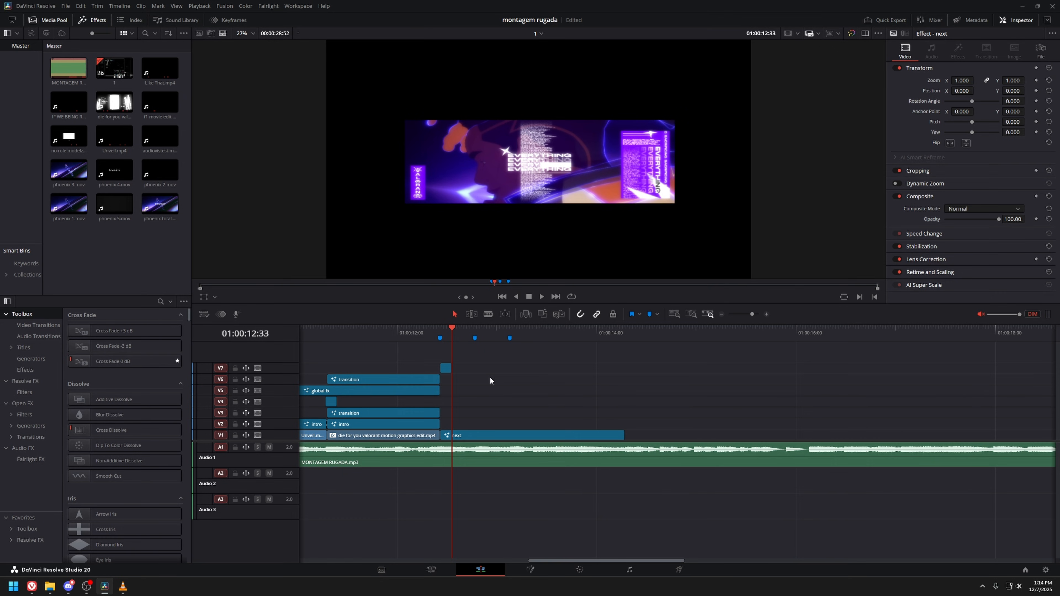
key("alt+Tab")
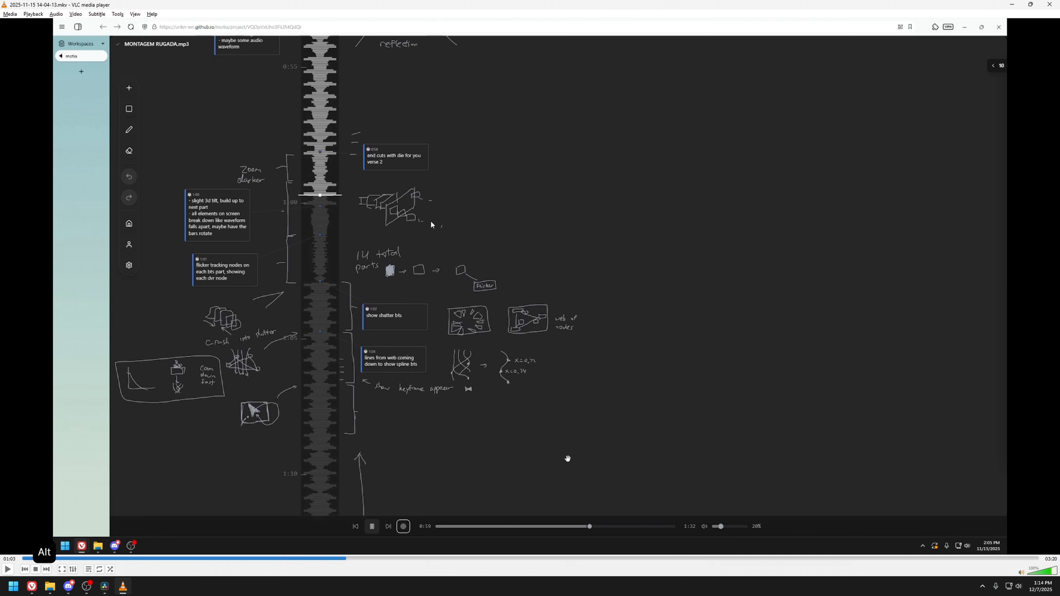
key("alt+Tab")
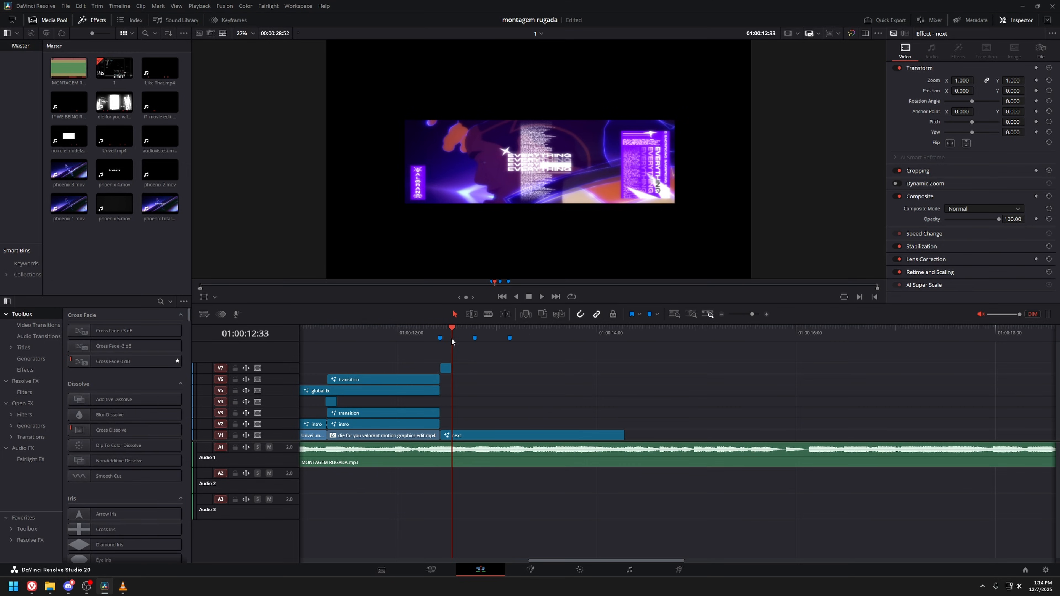
key("space")
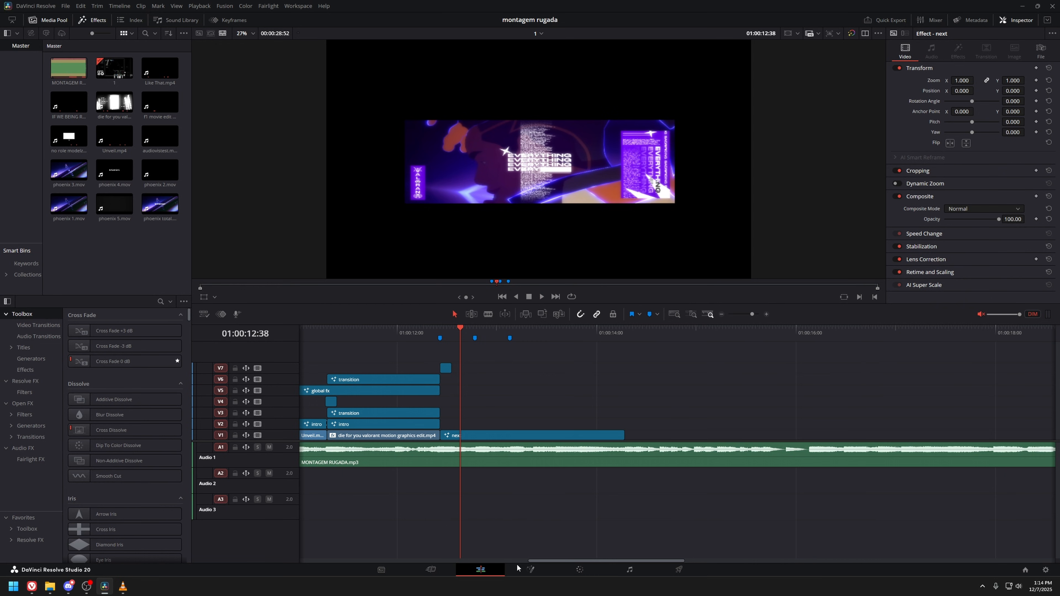
Open the next clip's composition in Fusion and preview its Merge3D1 scene.
left_click(536, 569)
left_click(253, 404)
key("1")
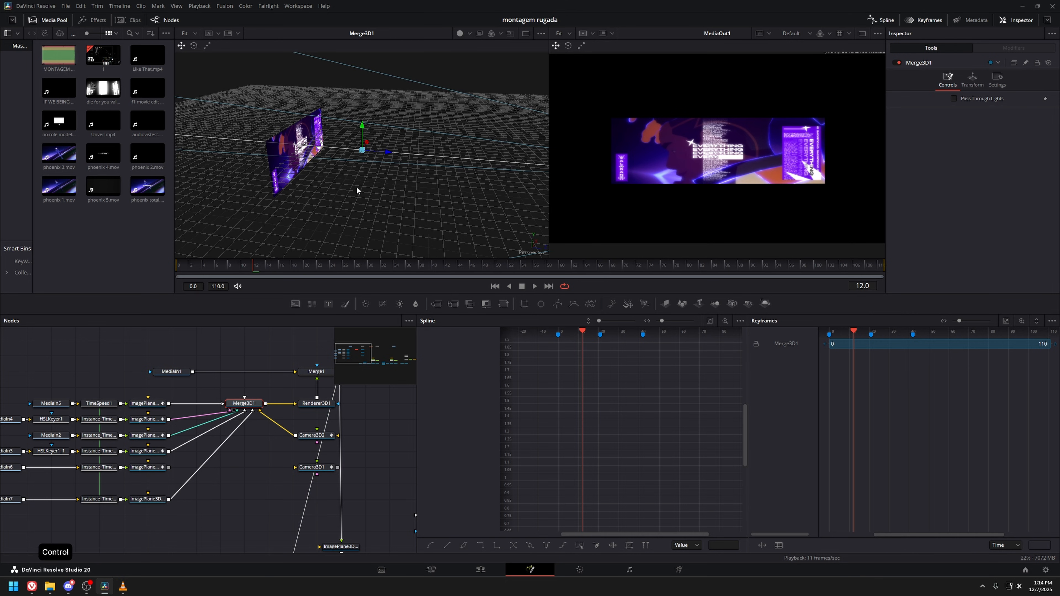
Scrub to frame 63 and examine the image planes of the Merge3D1 scene from a different angle.
left_click_drag(299, 264, 580, 271)
left_click_drag(411, 208, 338, 204)
left_click(393, 184)
left_click(396, 198)
left_click(355, 202)
key("1")
left_click_drag(280, 415, 199, 427)
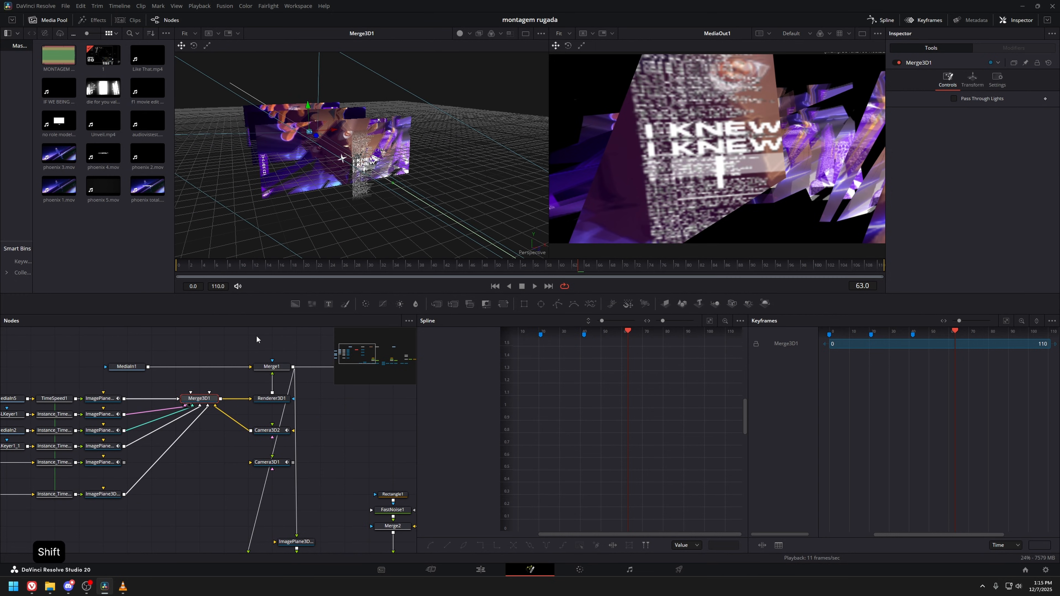
Review the image-plane branches feeding Merge3D1 and preview the first shatter branch at Instance_UVMap3D1 from a different angle.
left_click_drag(100, 450, 205, 449)
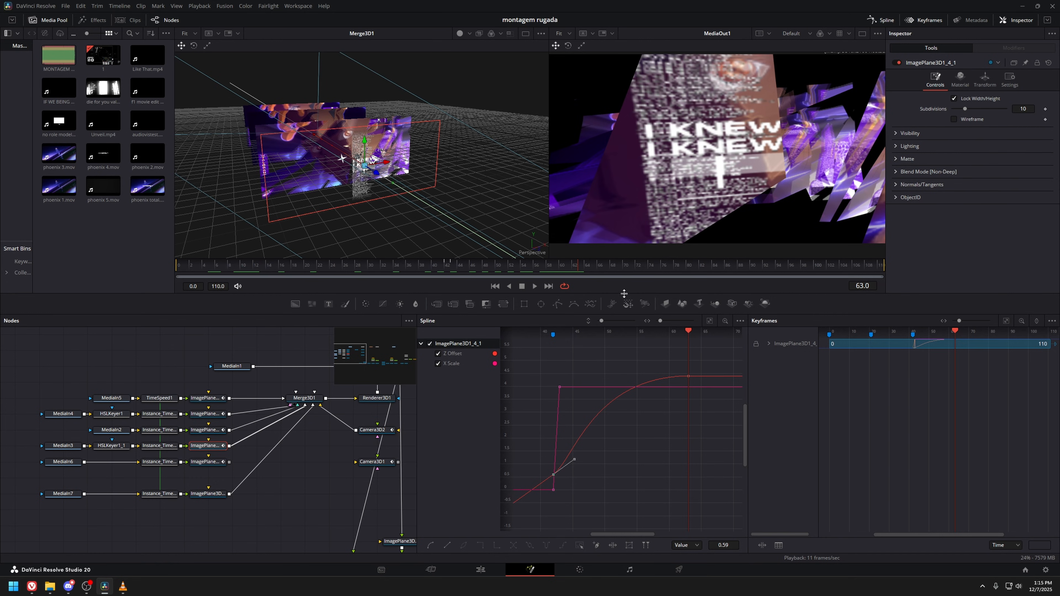
left_click_drag(399, 416, 104, 393)
scroll(153, 472, "down", 2)
left_click_drag(67, 446, 224, 518)
scroll(147, 487, "up", 2)
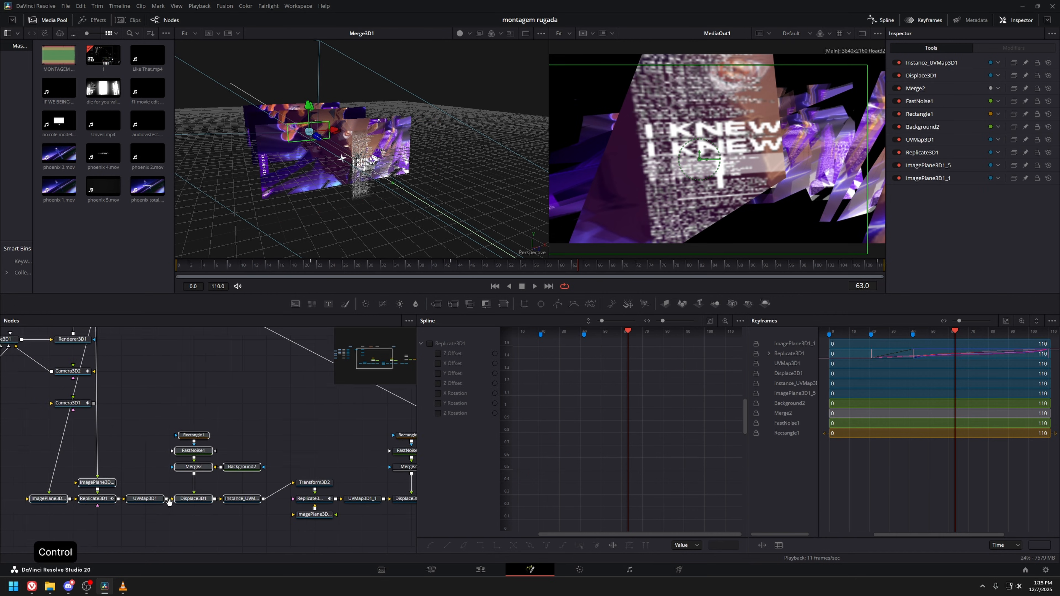
left_click_drag(121, 509, 318, 157)
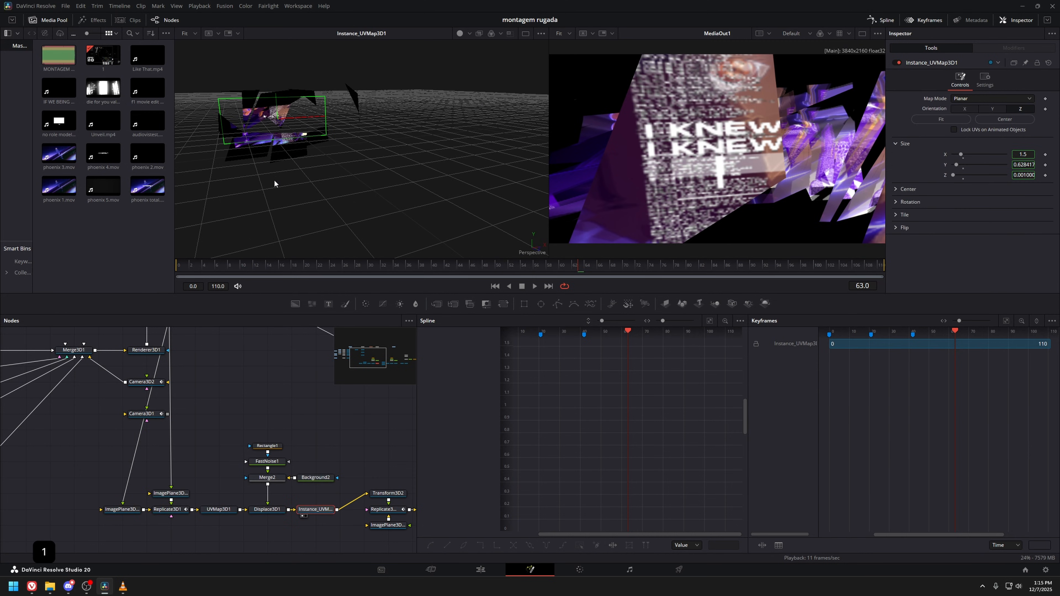
left_click_drag(274, 183, 520, 178)
Locate the second shatter branch and preview its 3D fragments at Instance_UVMap3D1_1.
left_click_drag(411, 468, 209, 449)
left_click_drag(297, 470, 271, 469)
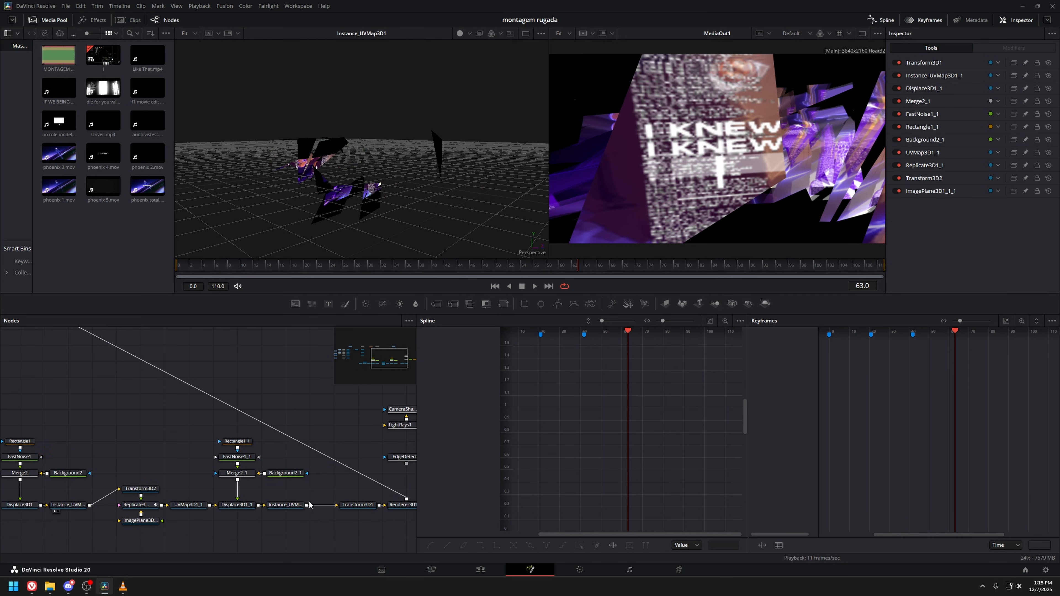
left_click(293, 506)
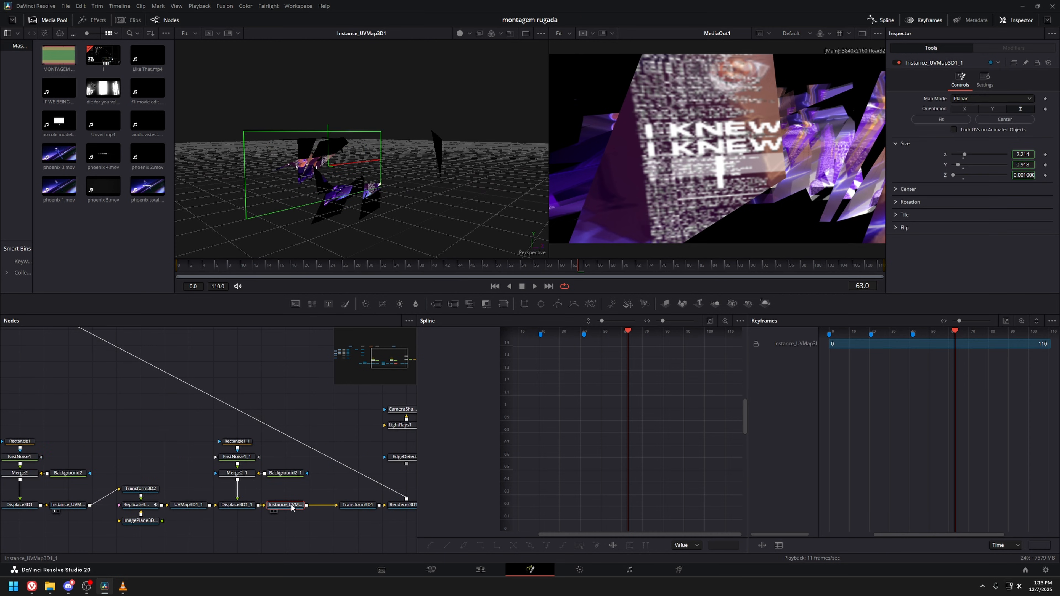
key("1")
mouse_move(310, 209)
left_mouse_down()
mouse_move(267, 233)
mouse_move(311, 226)
left_mouse_up()
Compare the node groups of both shatter branches and preview the rendered result at Renderer3D1_1.
left_click_drag(166, 483, 314, 469)
scroll(255, 457, "down", 2)
scroll(255, 457, "up", 2)
left_click_drag(177, 460, 255, 459)
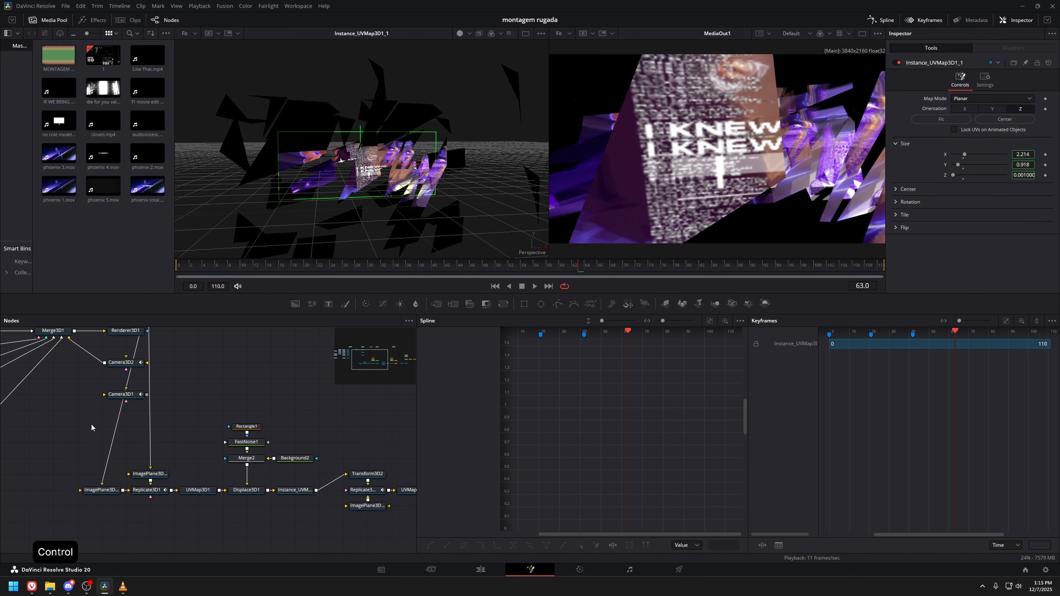
left_click_drag(75, 419, 294, 513)
left_click_drag(265, 471, 100, 475)
left_click_drag(196, 413, 76, 399)
left_click_drag(77, 399, 248, 521)
left_click_drag(219, 509, 309, 485)
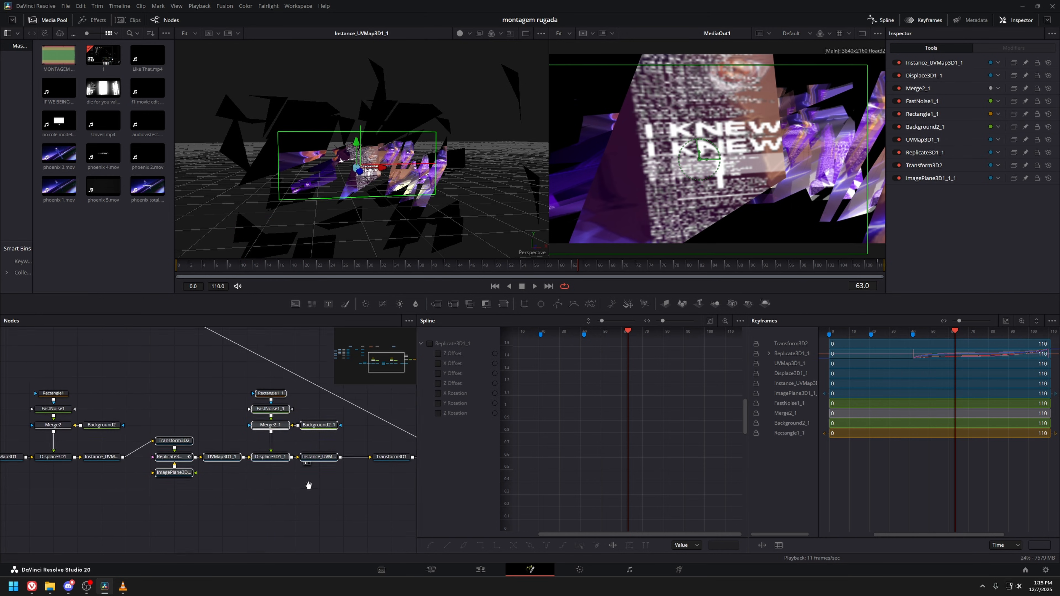
left_click_drag(177, 385, 321, 499)
key("1")
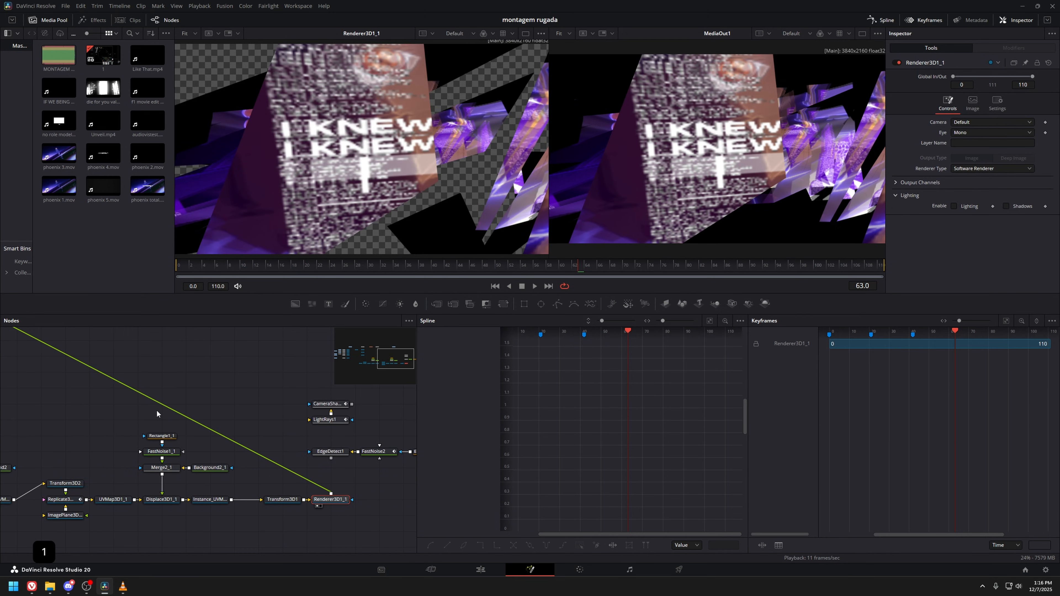
Show the offset and rotation curves of Replicate3D1_1 in the spline graph and scrub the composition to frame 108.
left_click_drag(157, 411, 263, 442)
scroll(263, 443, "down", 3)
scroll(263, 443, "up", 3)
left_click(213, 488)
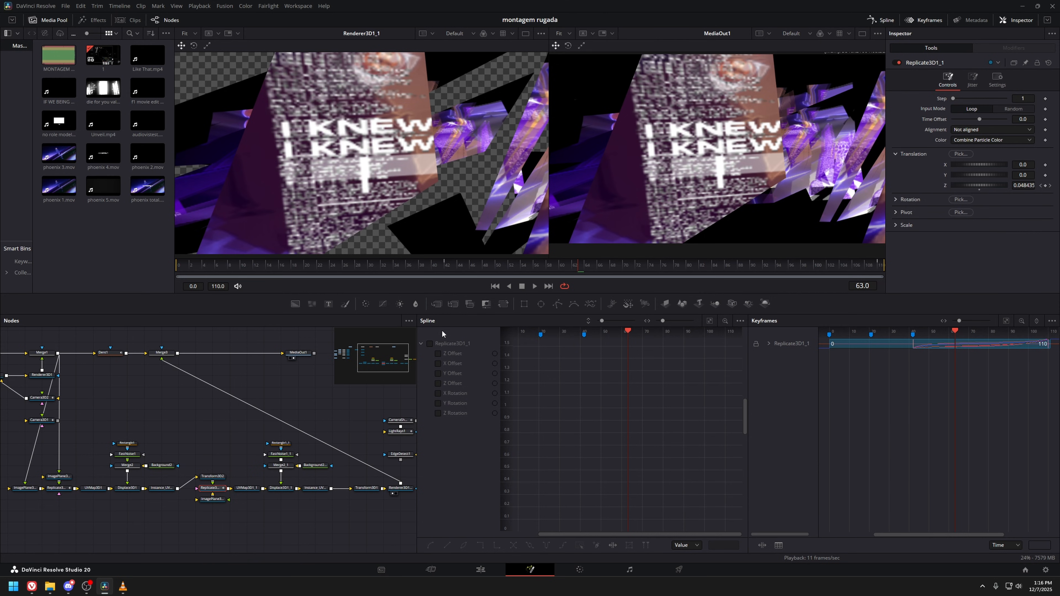
scroll(553, 426, "down", 3)
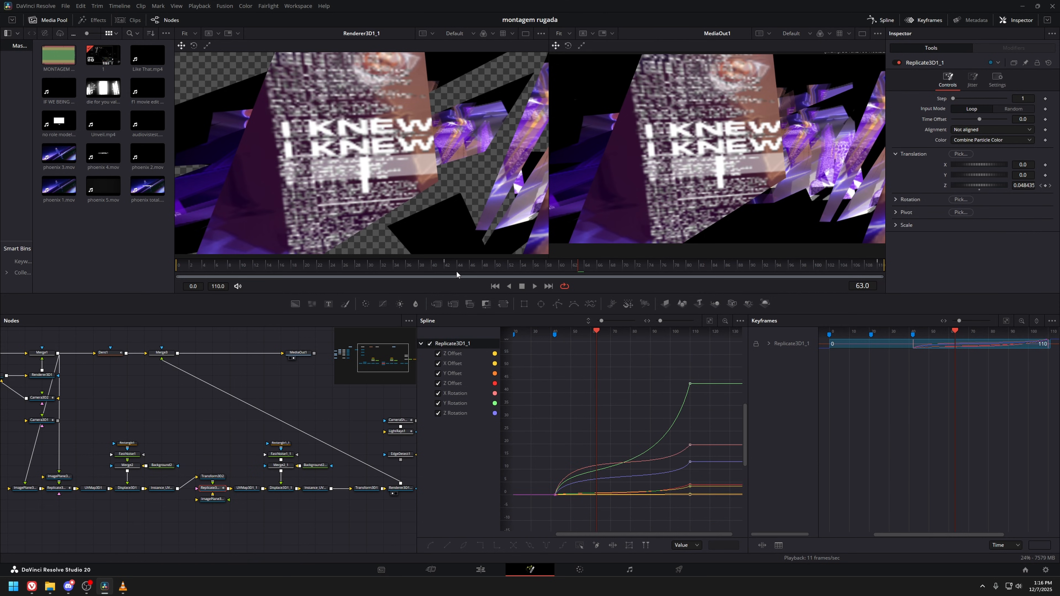
left_click_drag(454, 267, 868, 268)
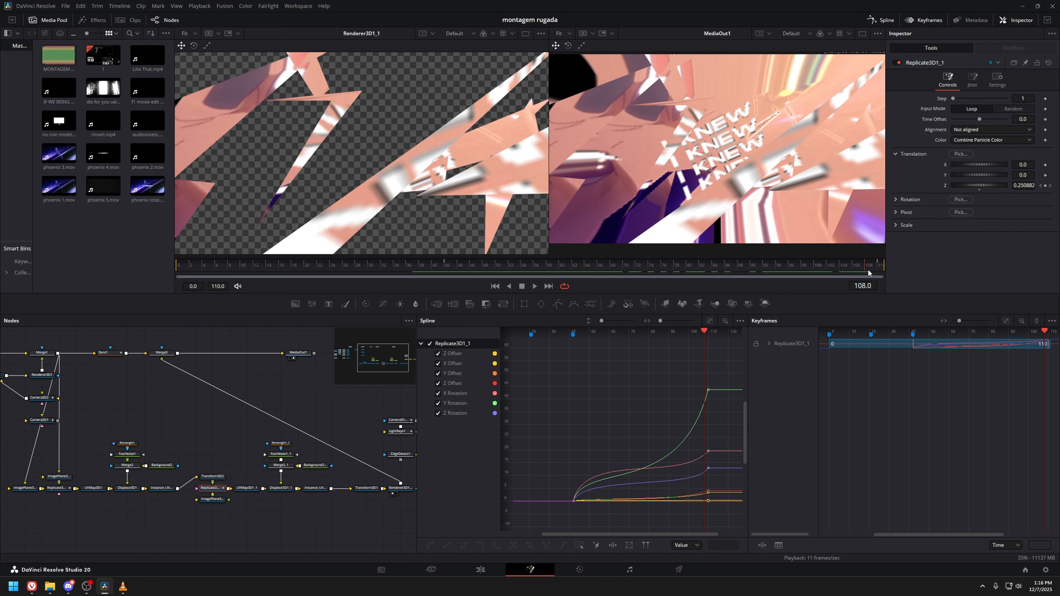
Return to the edit timeline and play the next clip from near its start to judge its pacing.
left_click(480, 570)
left_click_drag(465, 334, 454, 334)
key("space")
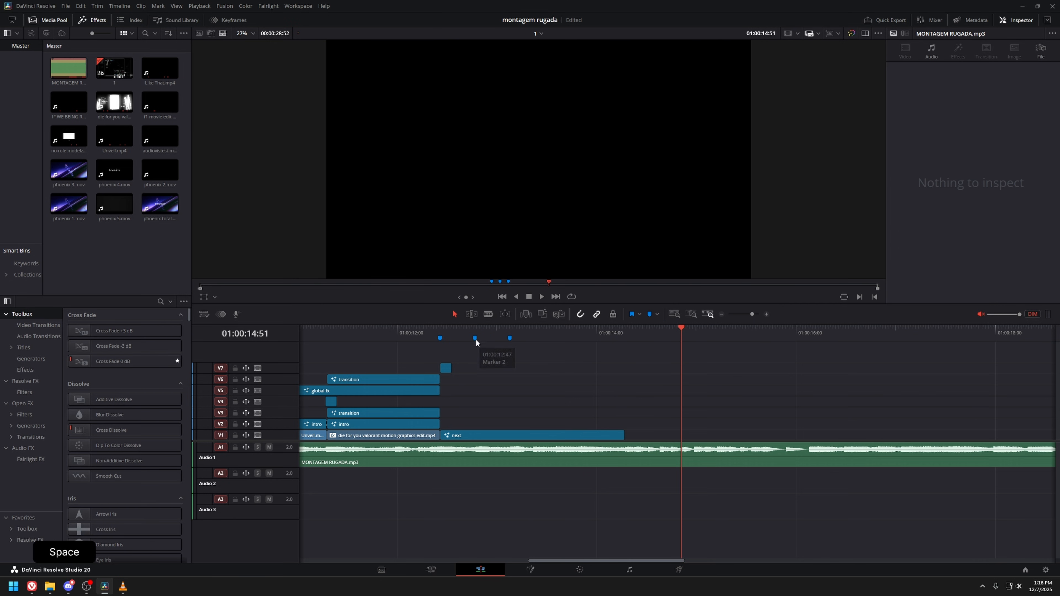
key("space")
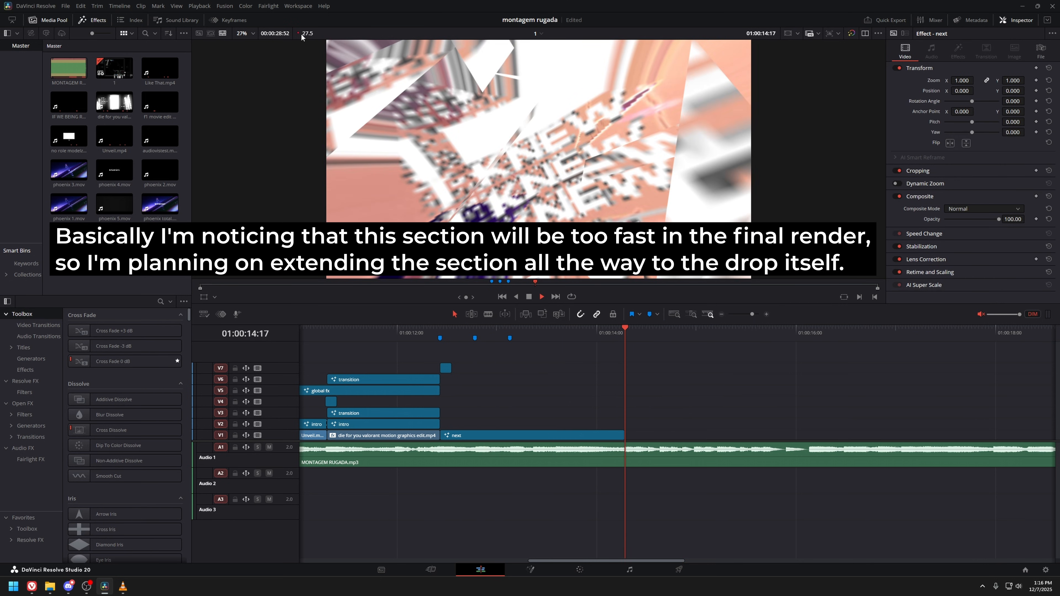
key("space")
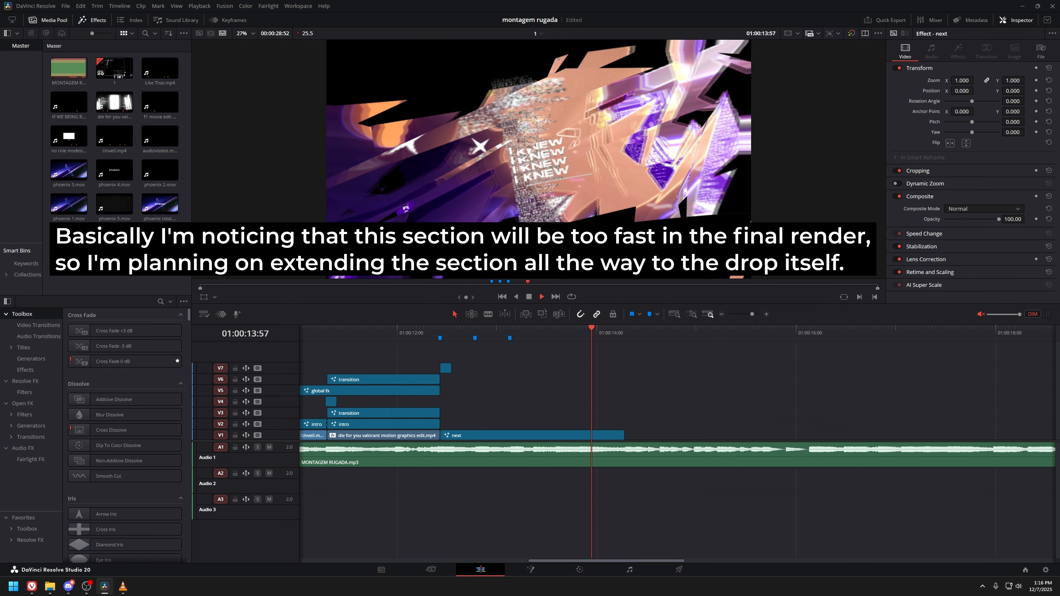
Examine the song waveform beyond the next clip, place the playhead at 01:00:13:53, and consult the planning sketches in VLC.
scroll(439, 385, "right", 4)
scroll(542, 396, "left", 2)
scroll(520, 453, "right", 2)
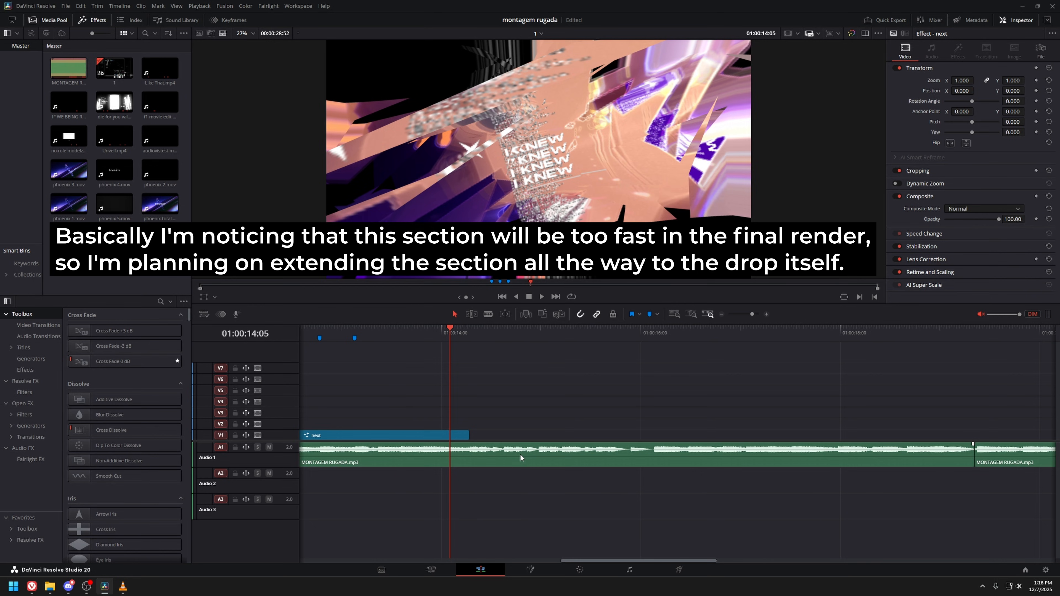
scroll(520, 453, "left", 2)
left_click(543, 334)
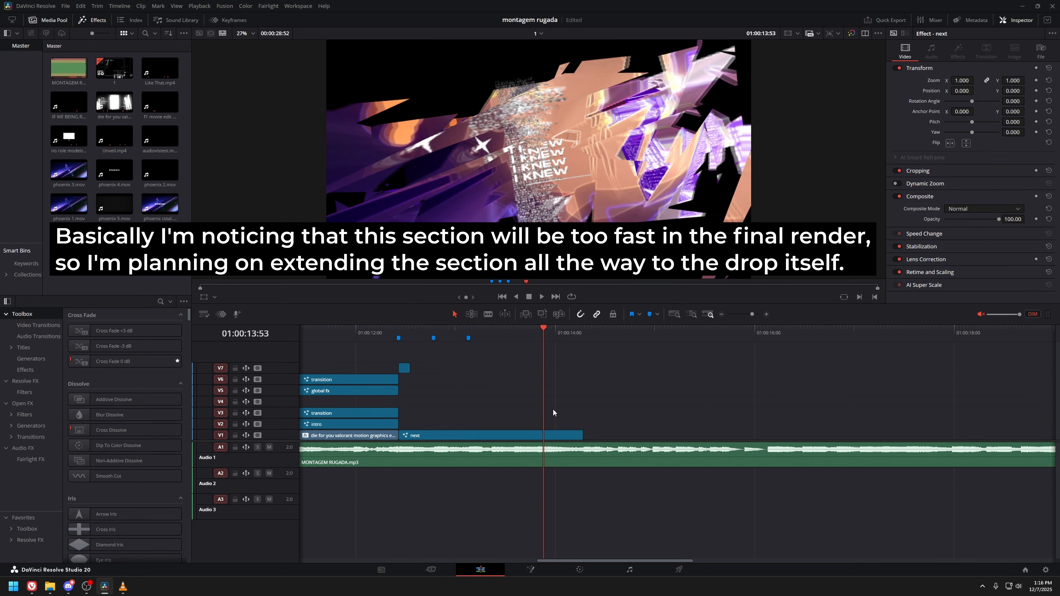
key("alt+Tab")
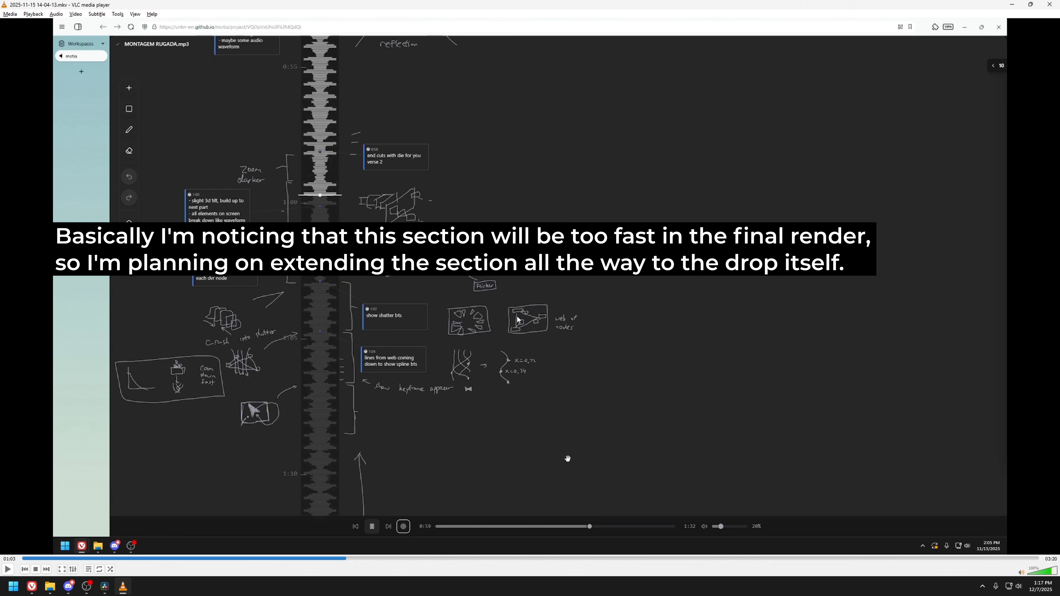
key("alt+Tab")
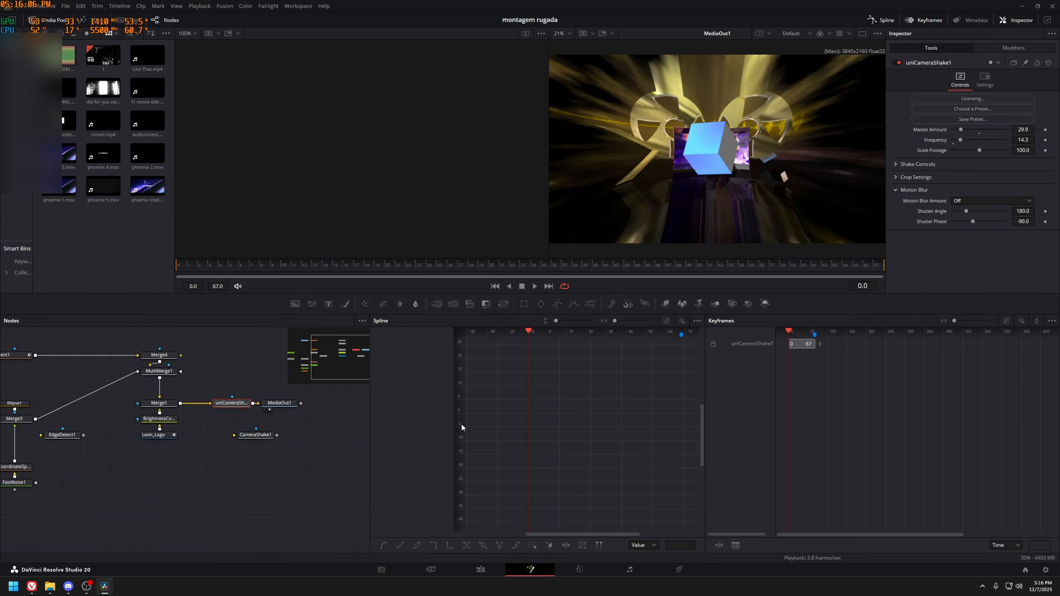
Play back the MIDI-driven bars built from Shape3D2 and Duplicate3D1 in the waveform scene.
left_click(199, 6)
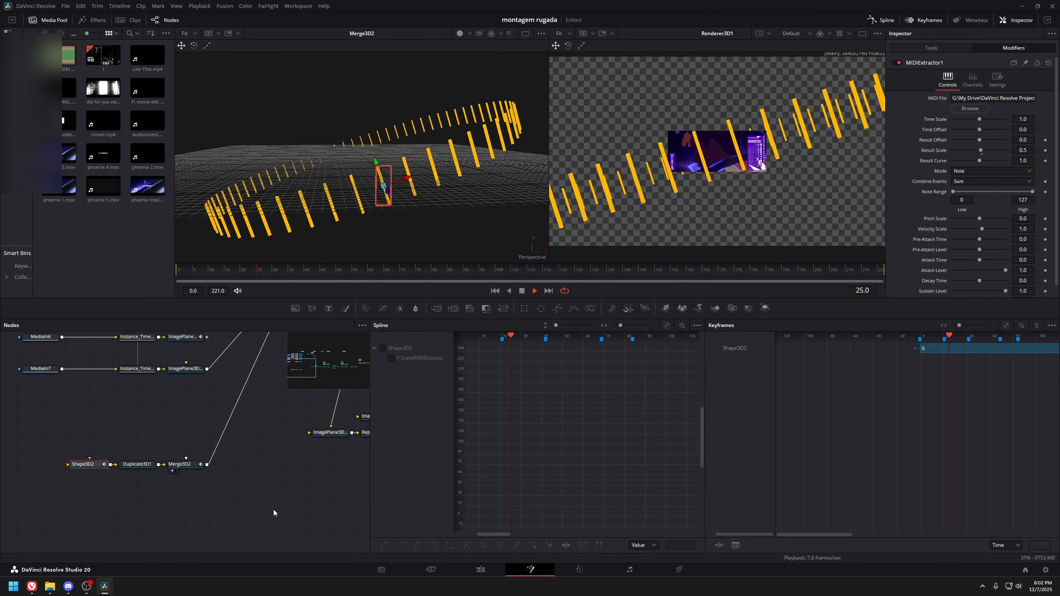
key("space")
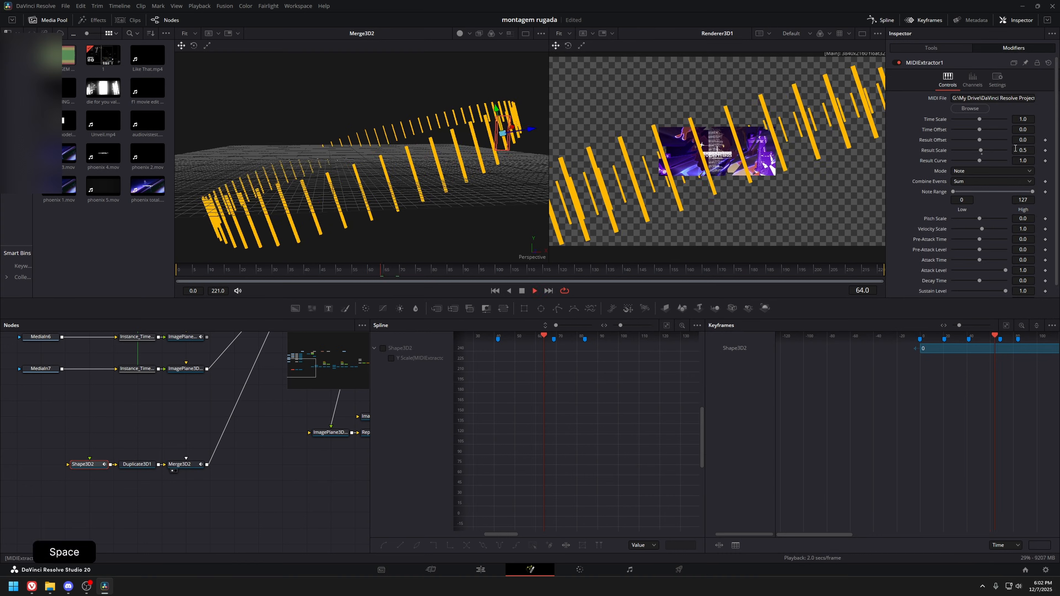
key("shift+d")
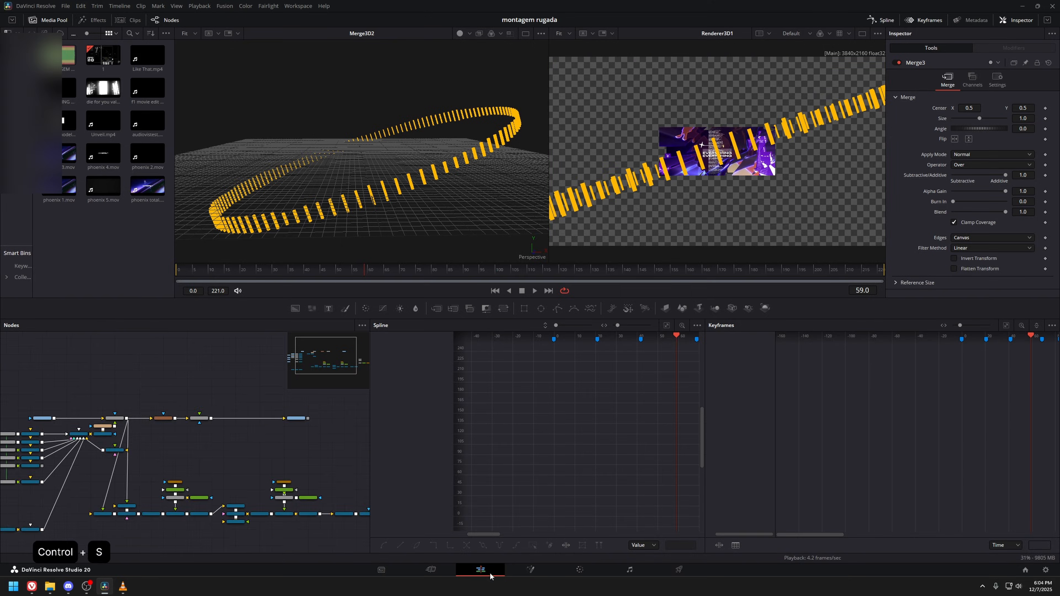
key("space")
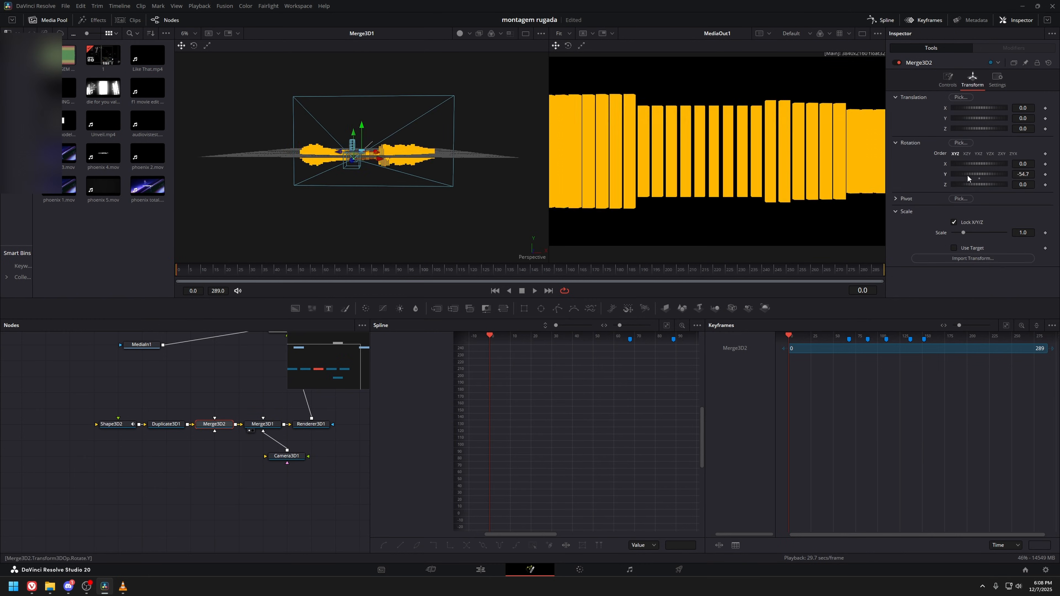
Keyframe the X, Y and Z rotation of Merge3D2 to swing the waveform bars, checking the motion in playback.
key("alt+Tab")
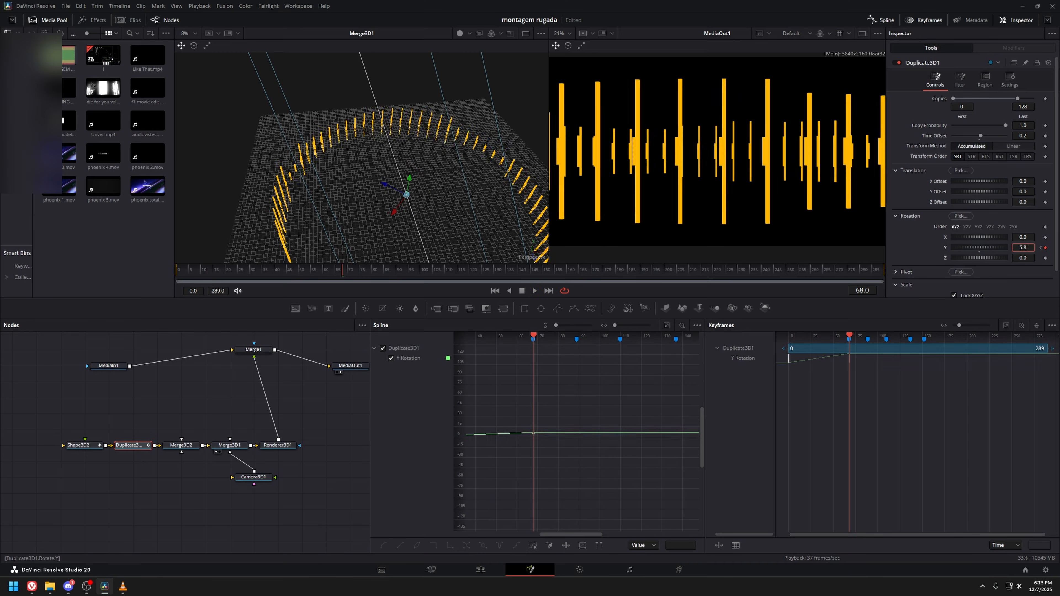
key("space")
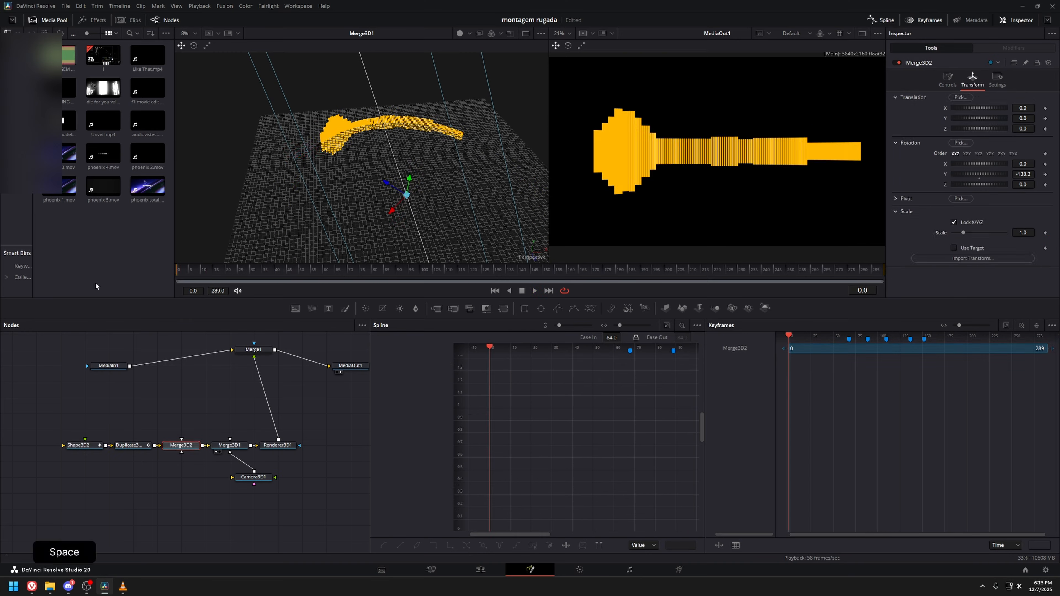
key("ctrl+z")
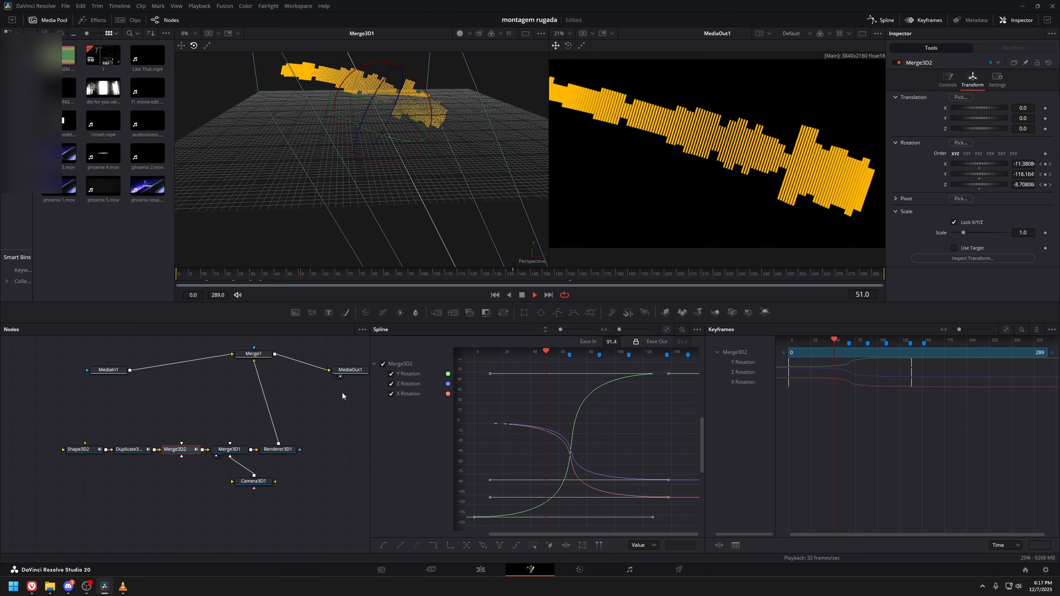
key("space")
key("ctrl+z")
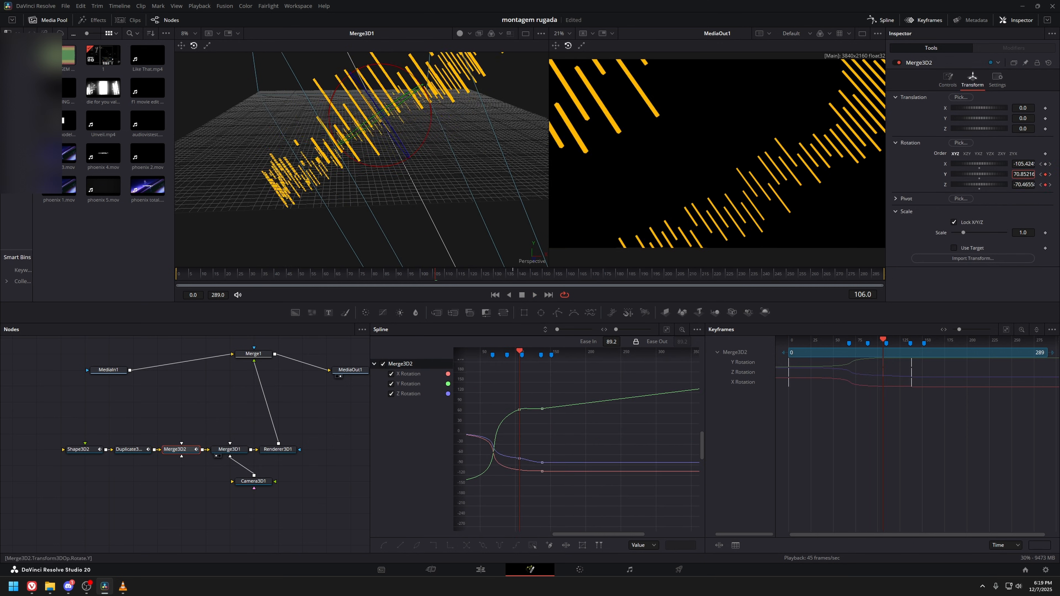
key("shift+a")
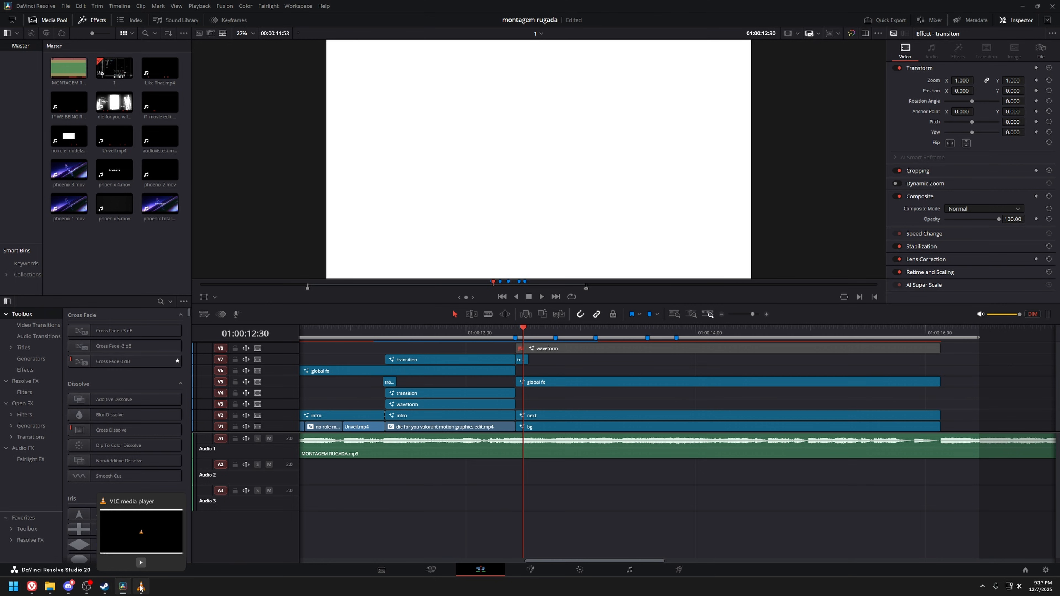
Switch to VLC and examine the test2.mov render around the 9-second mark.
left_click(141, 588)
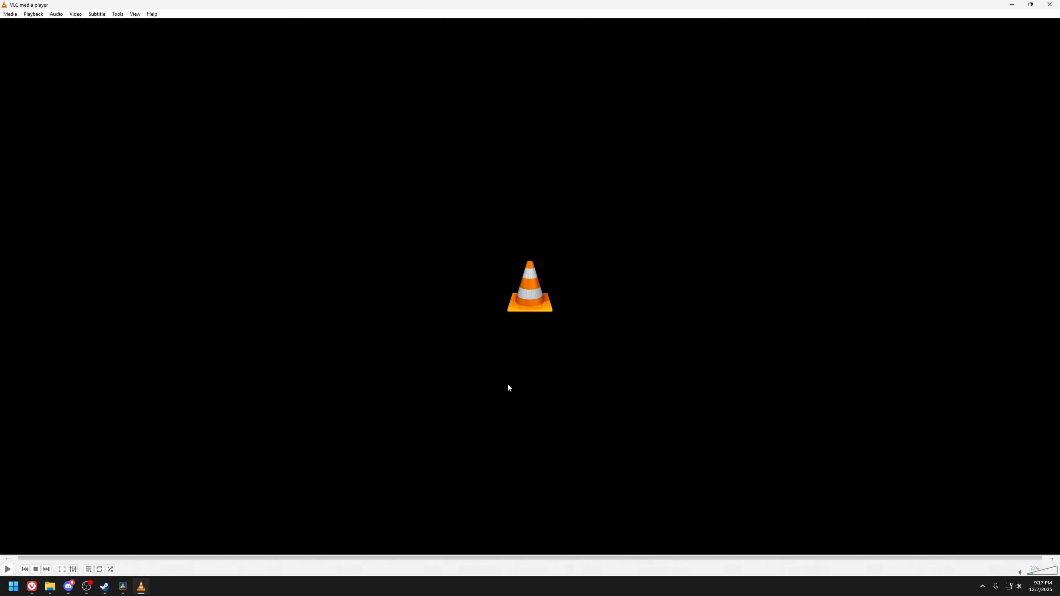
left_click(637, 558)
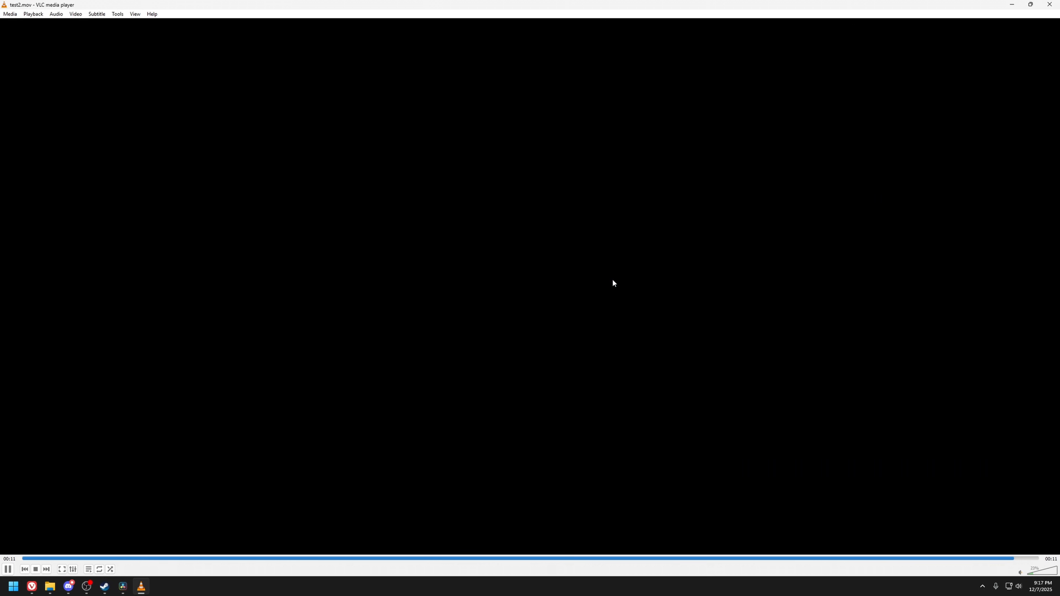
left_click(831, 558)
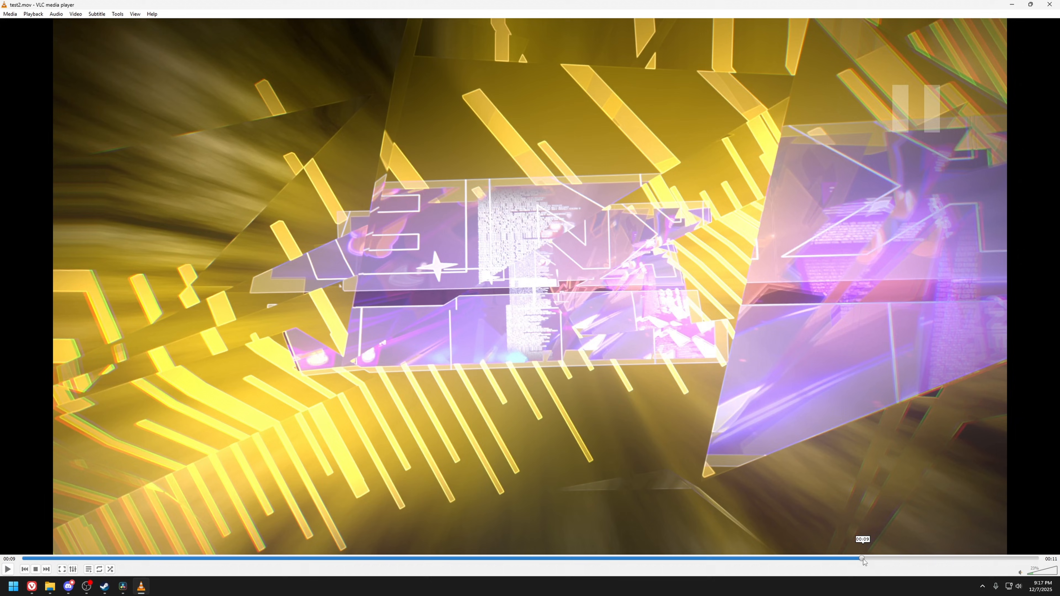
left_click(883, 558)
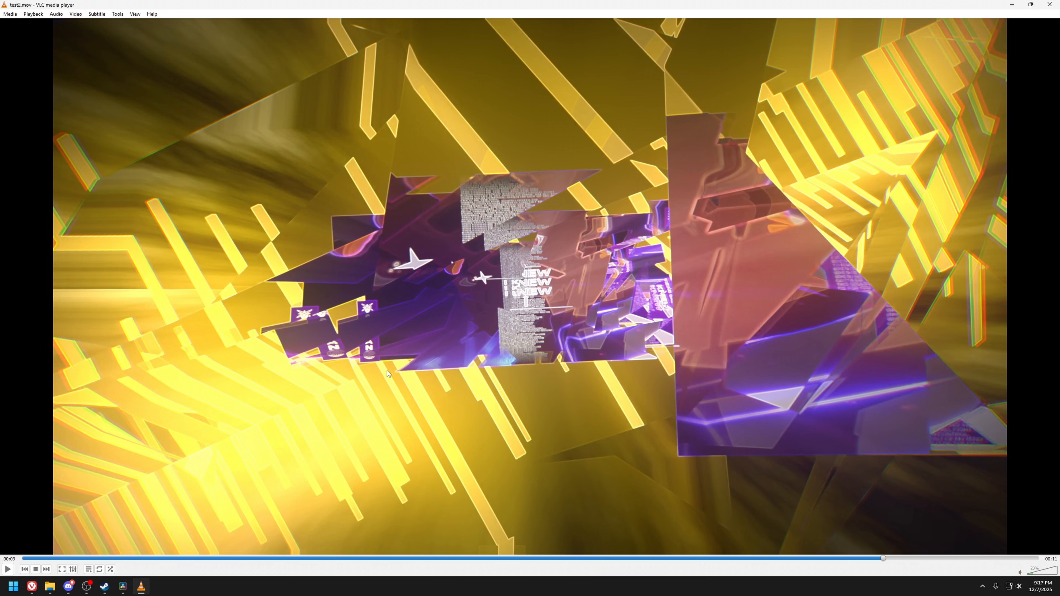
Return to DaVinci Resolve, open the waveform composition in Fusion, and preview its Shape3D2 bar and Duplicate3D1 ring.
left_click(125, 587)
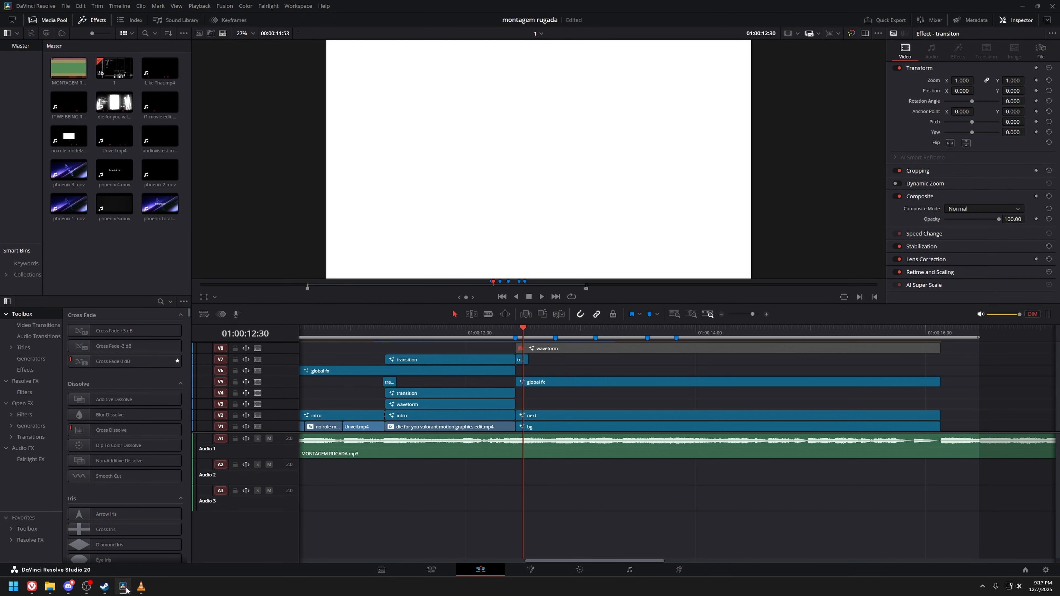
scroll(543, 370, "right", 2)
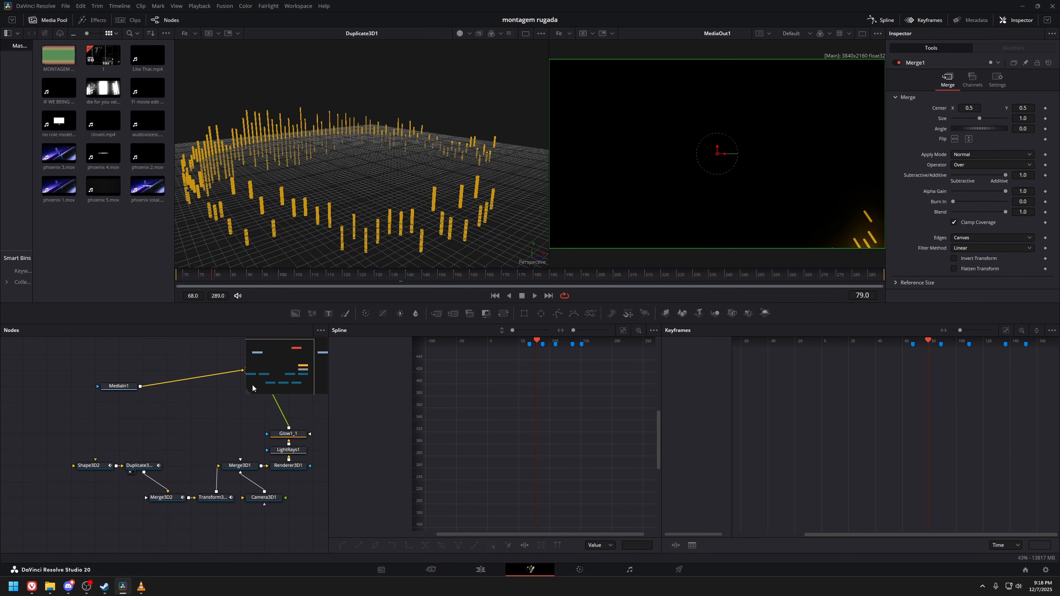
left_click_drag(179, 365, 148, 367)
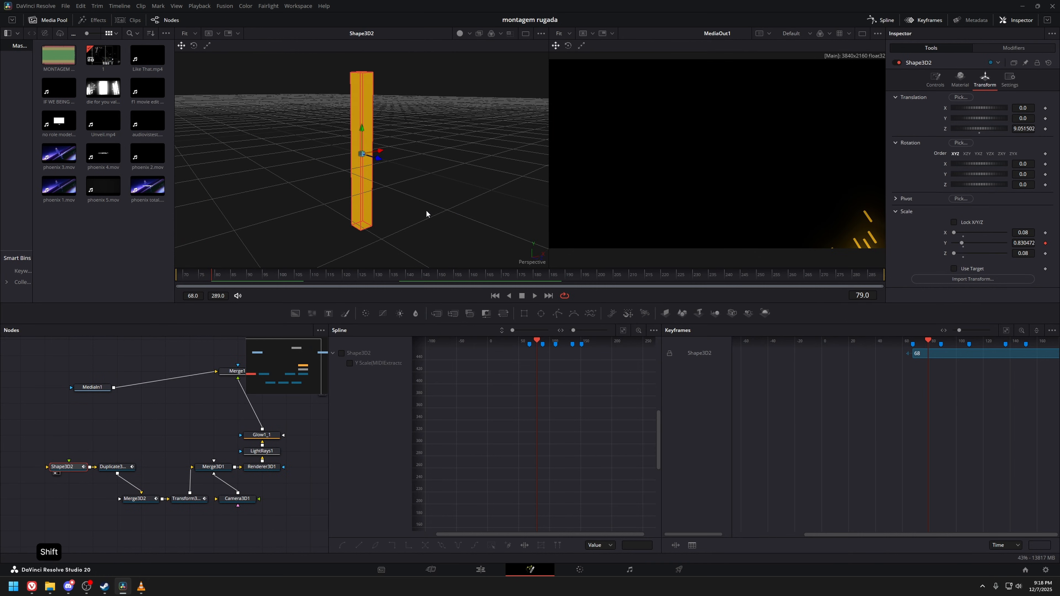
left_click_drag(426, 209, 384, 166)
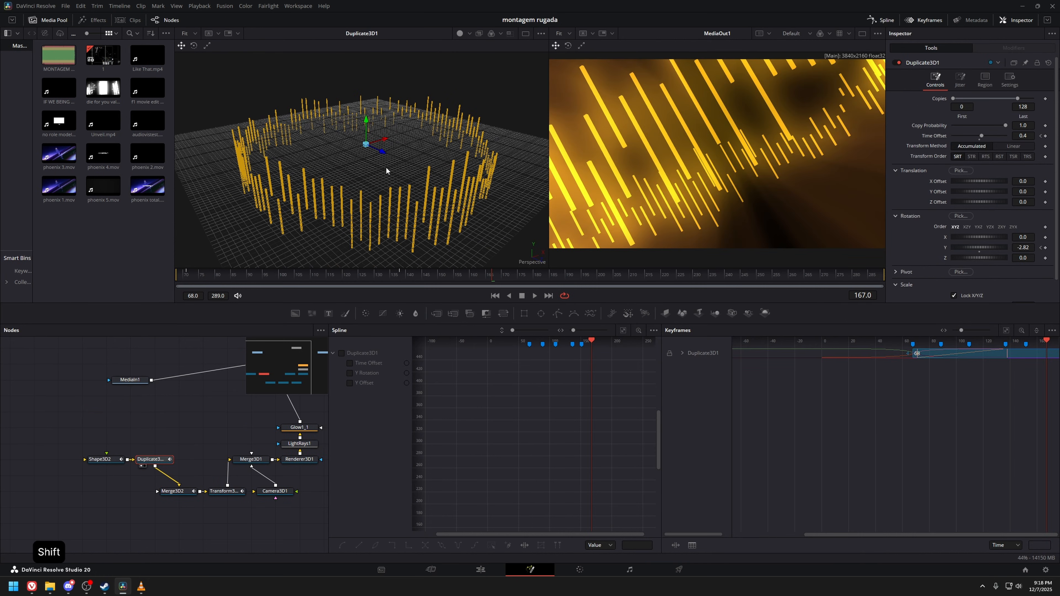
Preview the waveform ring through Merge3D2, Transform3D1, Merge3D1 and Renderer3D1 in the Fusion viewer.
left_click_drag(386, 168, 372, 161)
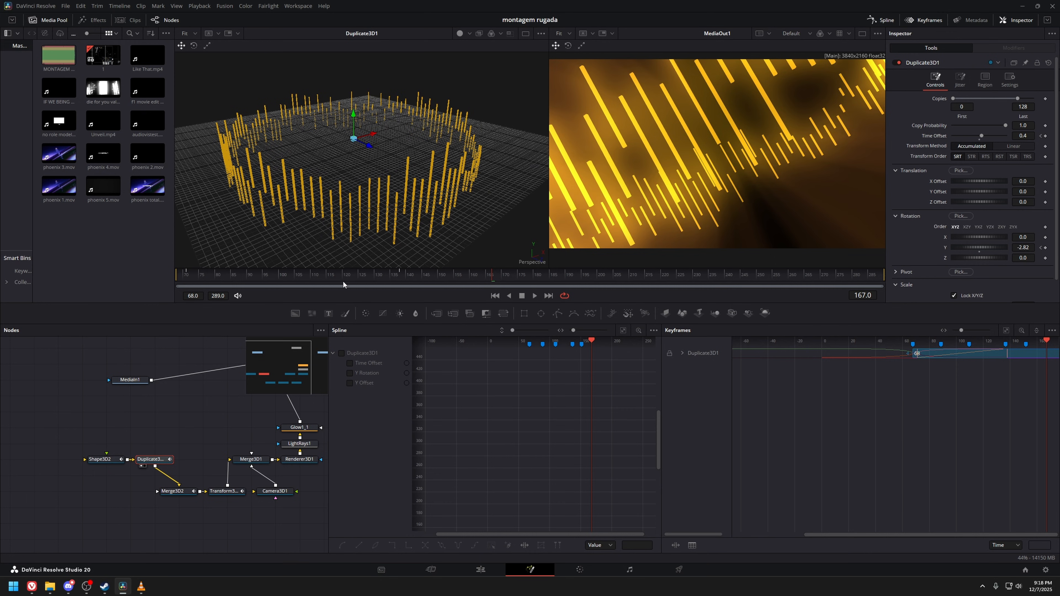
left_click(175, 491)
key("1")
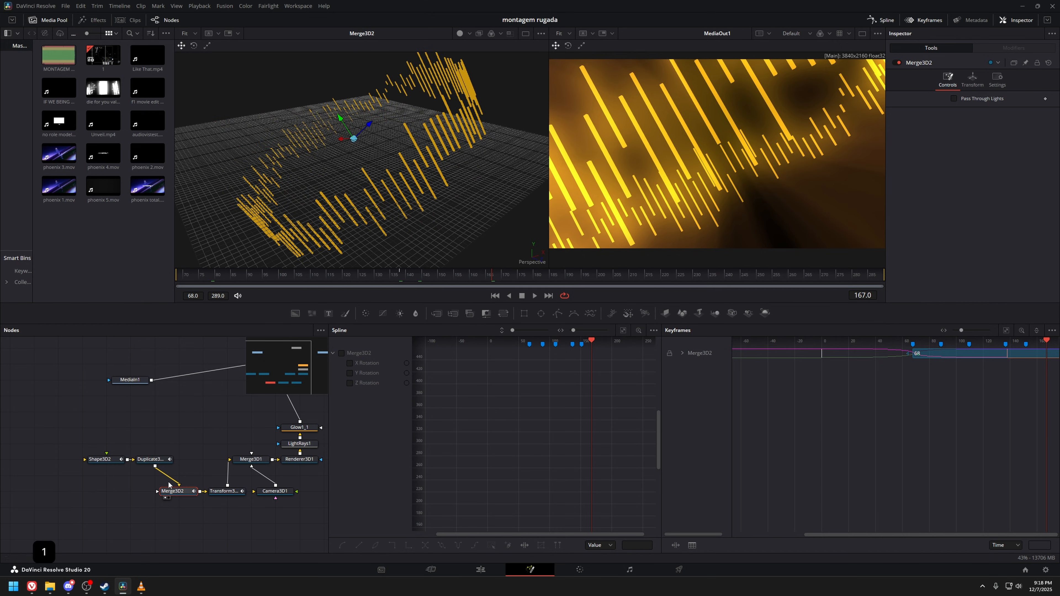
left_click(222, 491)
key("1")
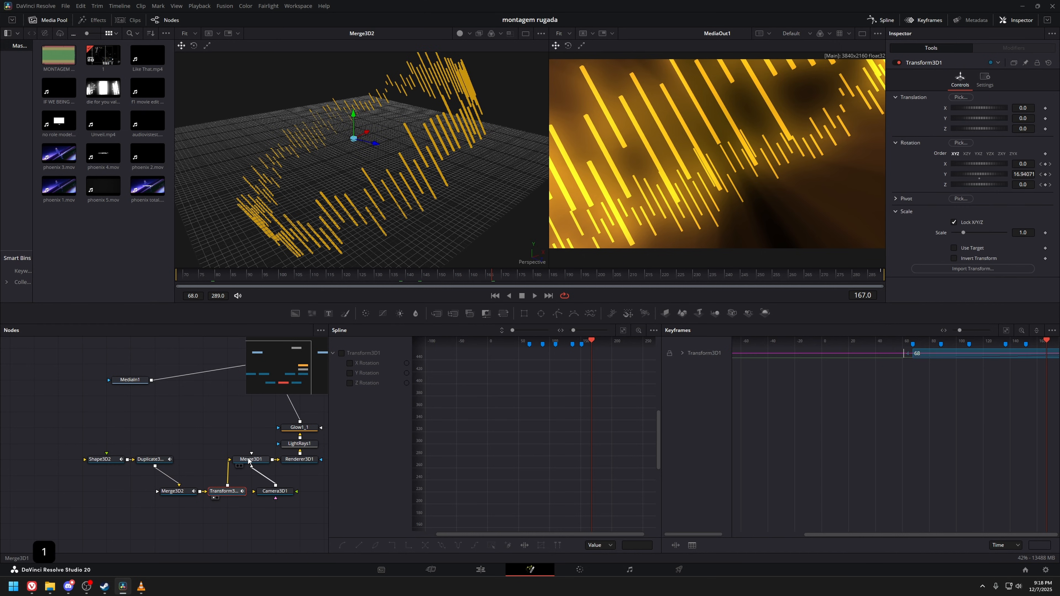
left_click(249, 459)
key("1")
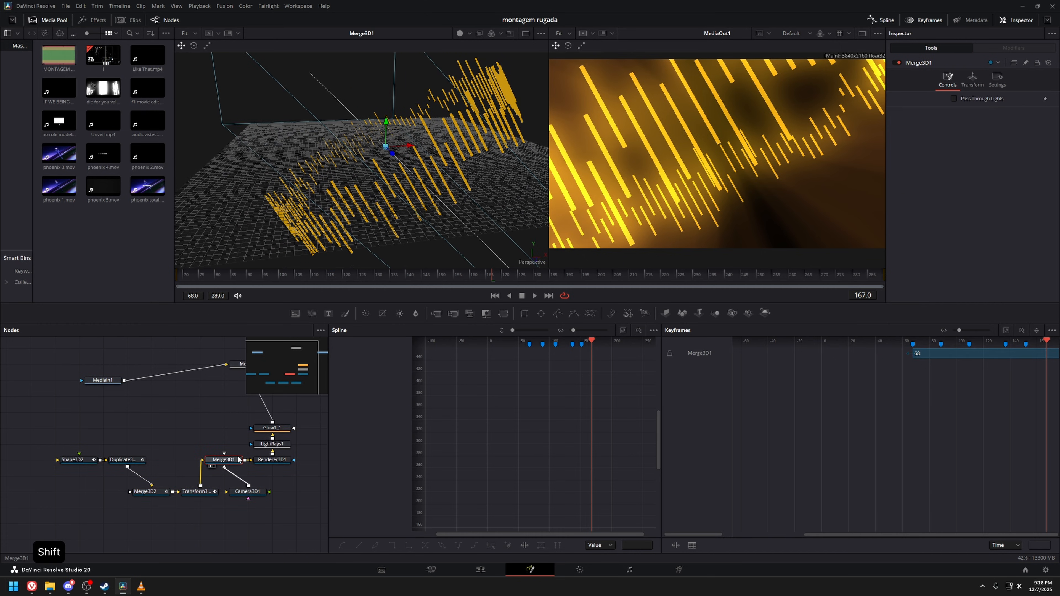
key("1")
Preview the Shape3D2 bar and examine the MIDI Extractor modifier on its Y scale.
left_click(338, 183)
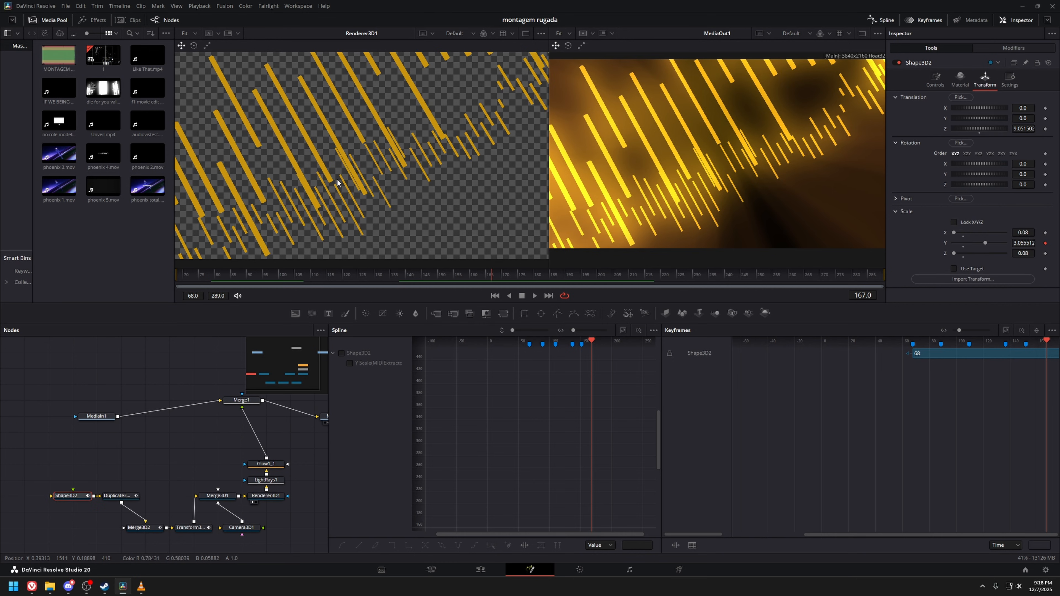
key("1")
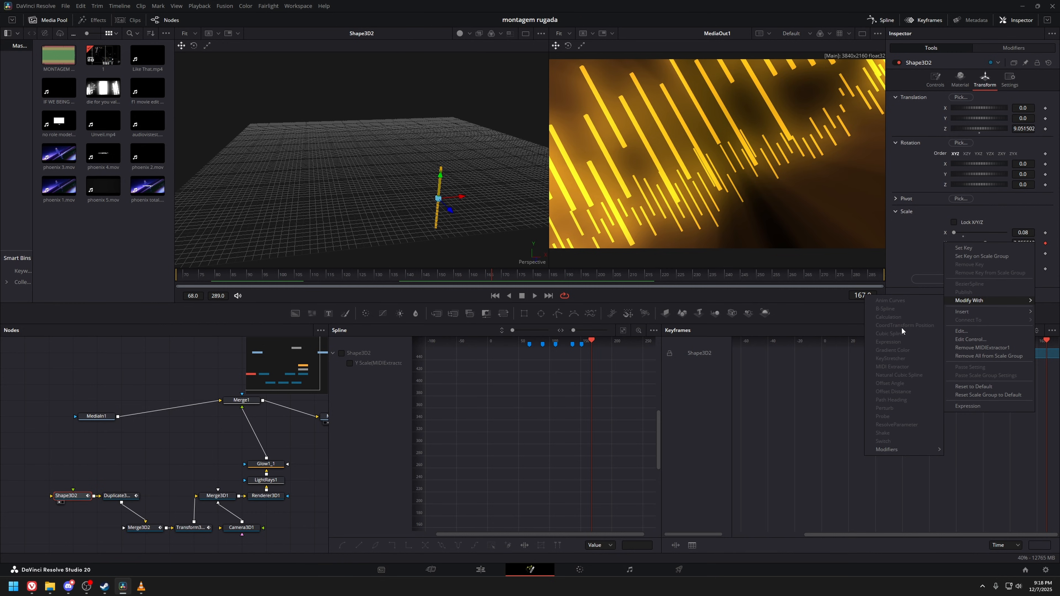
left_click(979, 49)
left_click(997, 47)
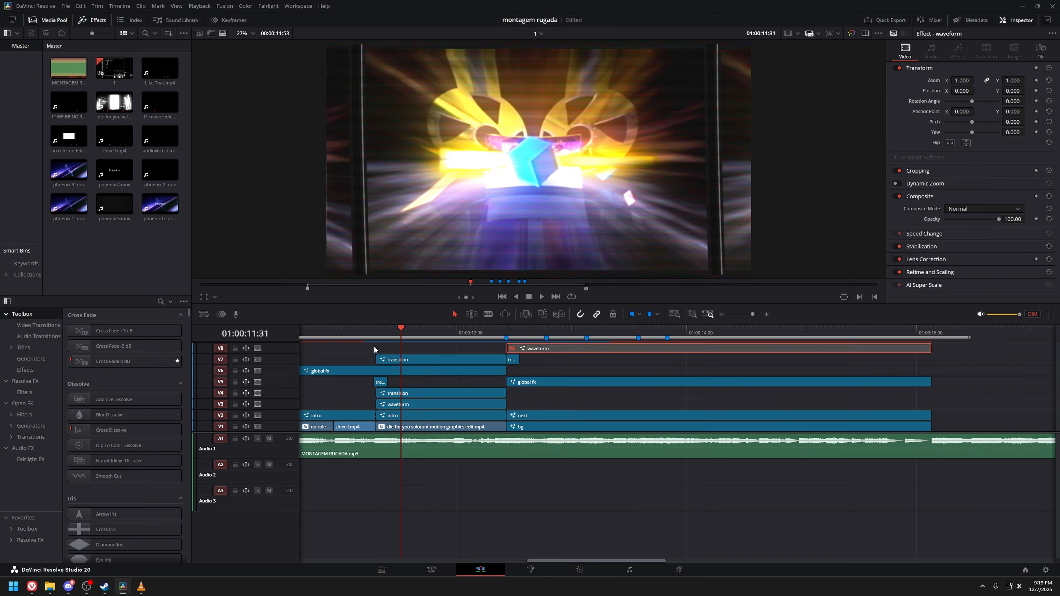
Open the earlier waveform clip at 01:00:11:18 in Fusion and show the animation curves of its Shape3D2, Duplicate3D1, Merge3D2 and Transform3D1 nodes.
left_click(374, 350)
left_click(379, 339)
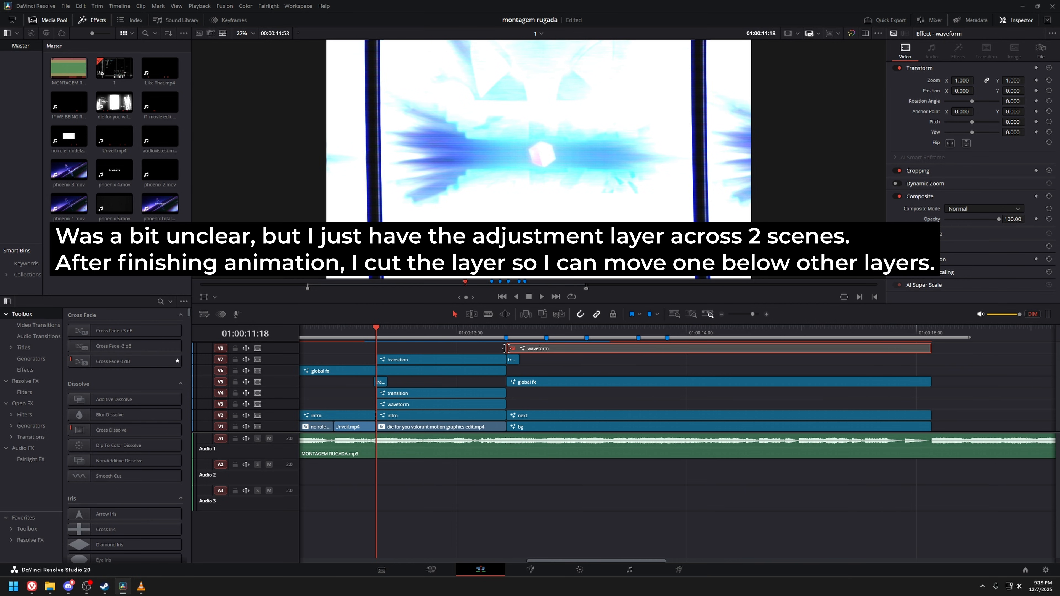
left_click_drag(28, 452, 150, 520)
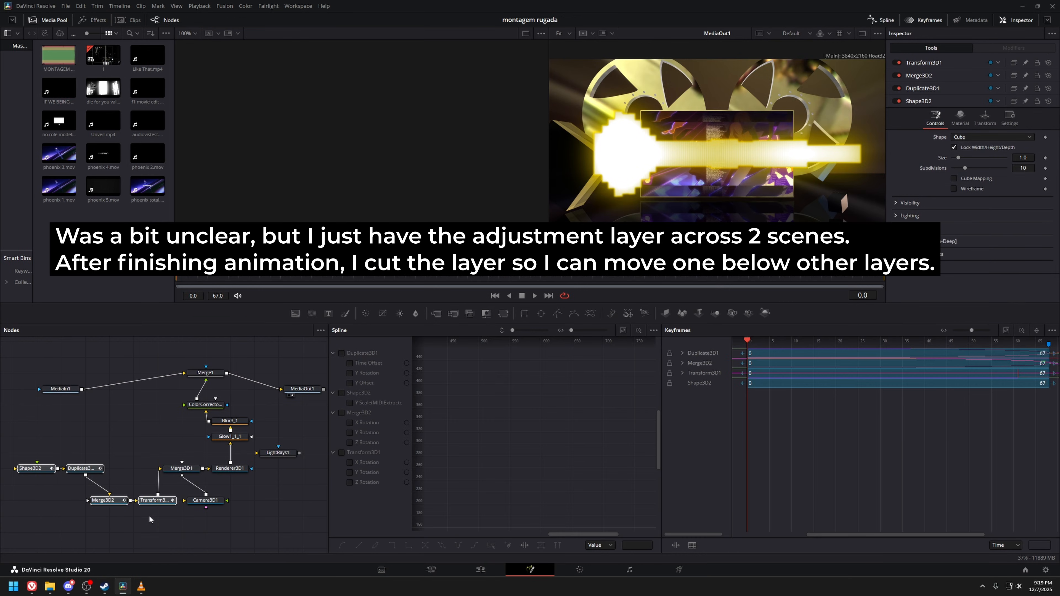
left_click(653, 330)
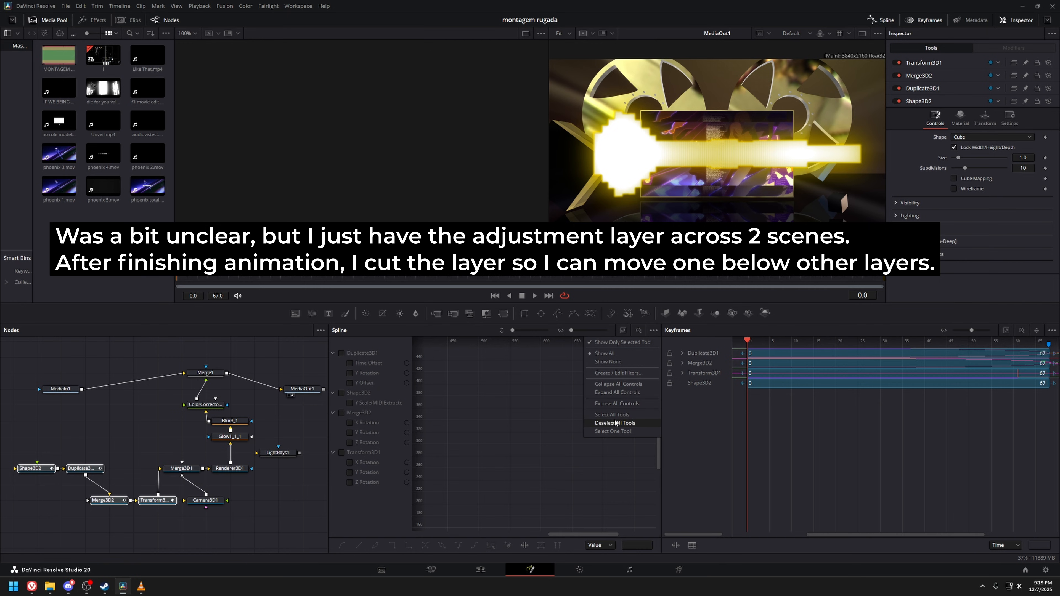
left_click(592, 418)
key("ctrl+f")
left_click_drag(514, 286, 890, 314)
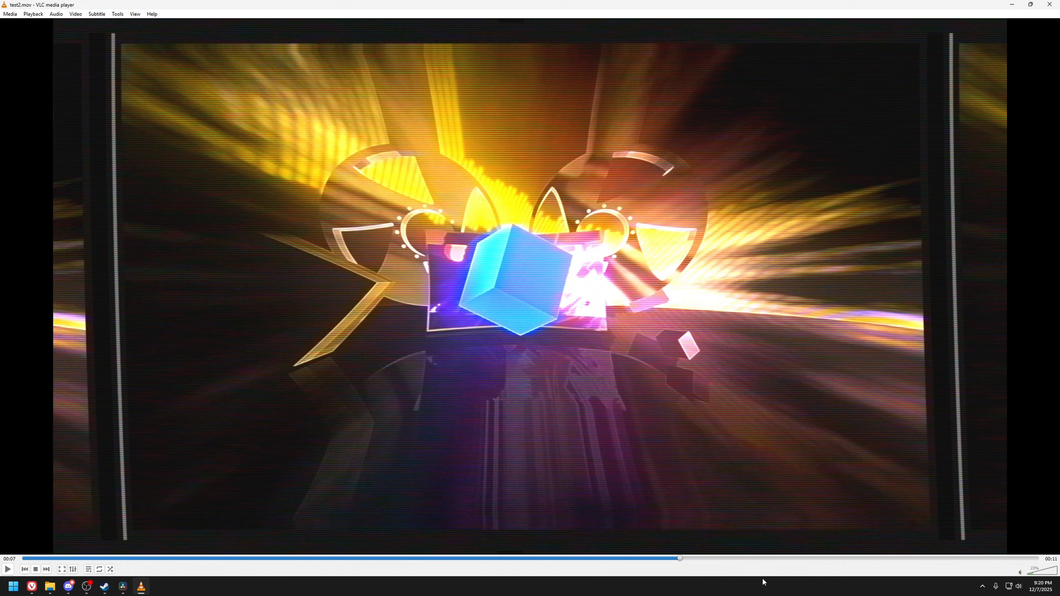
Compare the test2.mov render around the 7-second mark in VLC with the DaVinci Resolve timeline from 01:00:12:38 to 01:00:13:17.
left_click_drag(681, 558, 738, 558)
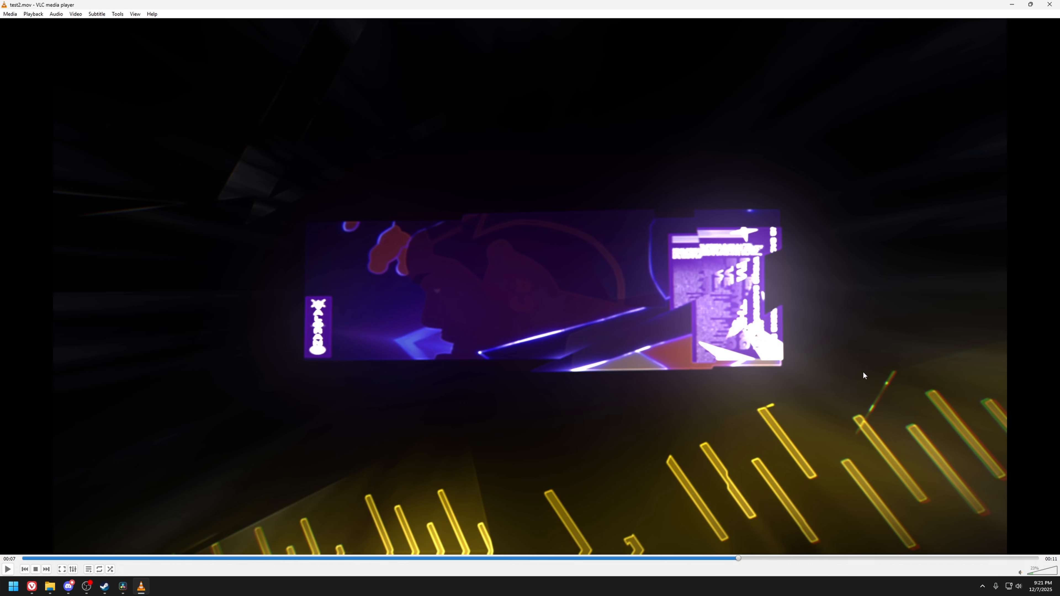
left_click(755, 557)
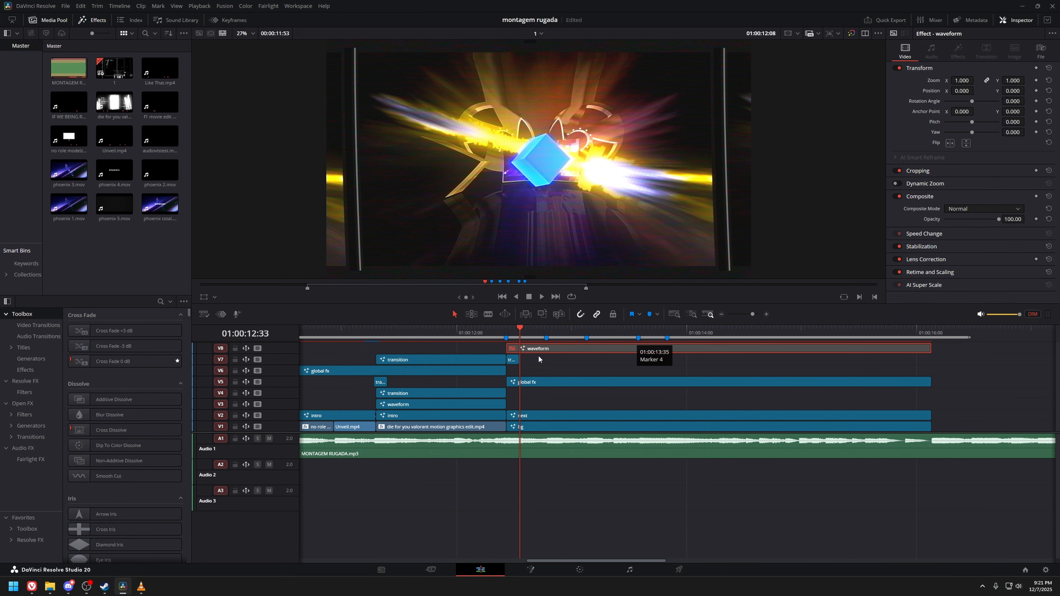
left_click(530, 329)
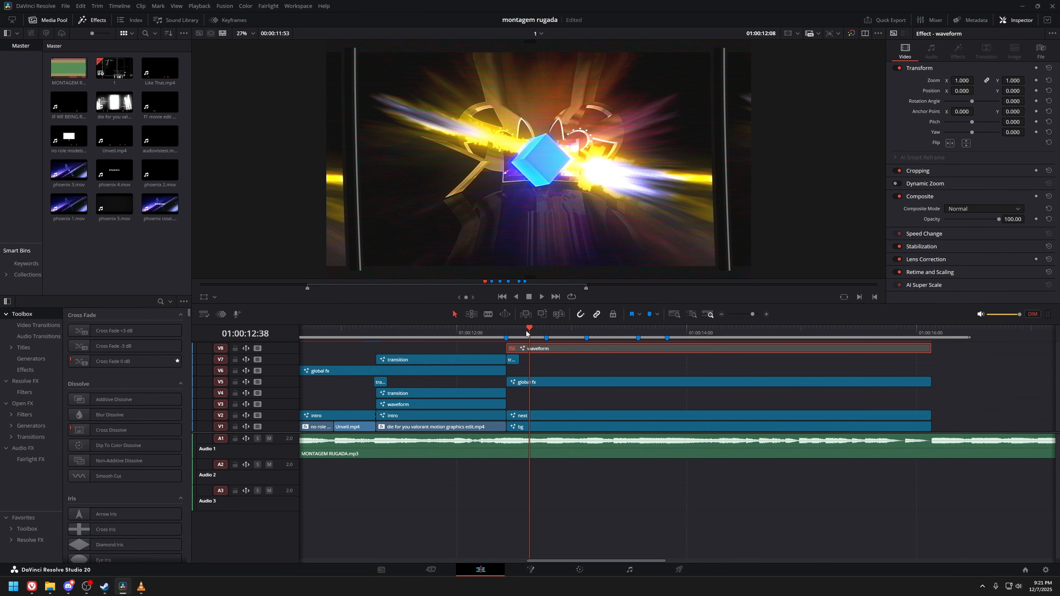
left_click(556, 332)
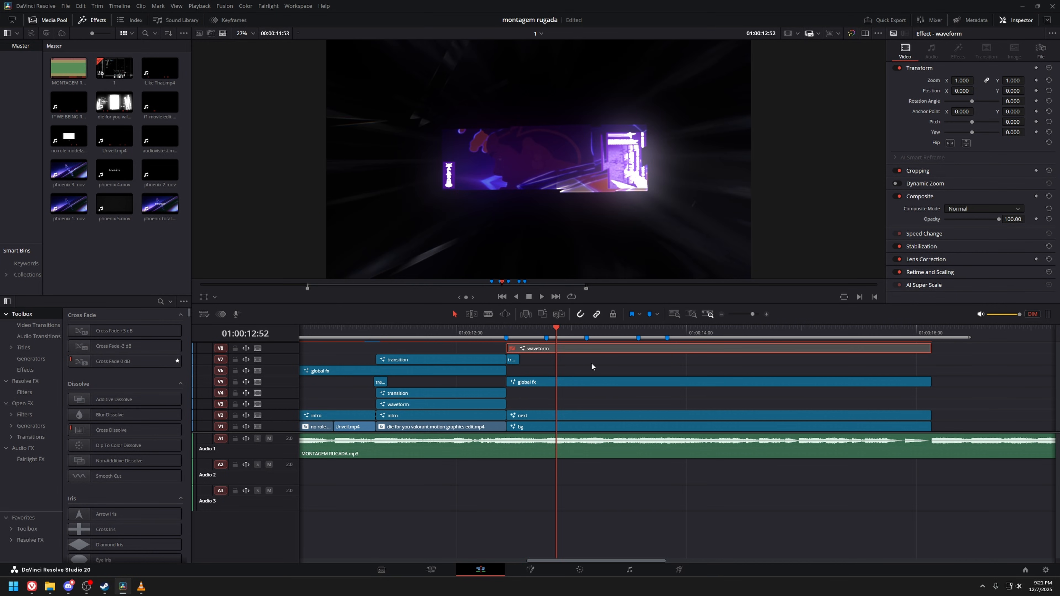
left_click(604, 332)
Open the V4 transition clip at 01:00:11:49 in Fusion and examine its Merge3 and CoordinateSpace1 nodes.
left_click(485, 416)
left_click_drag(572, 376, 577, 426)
left_click(471, 425)
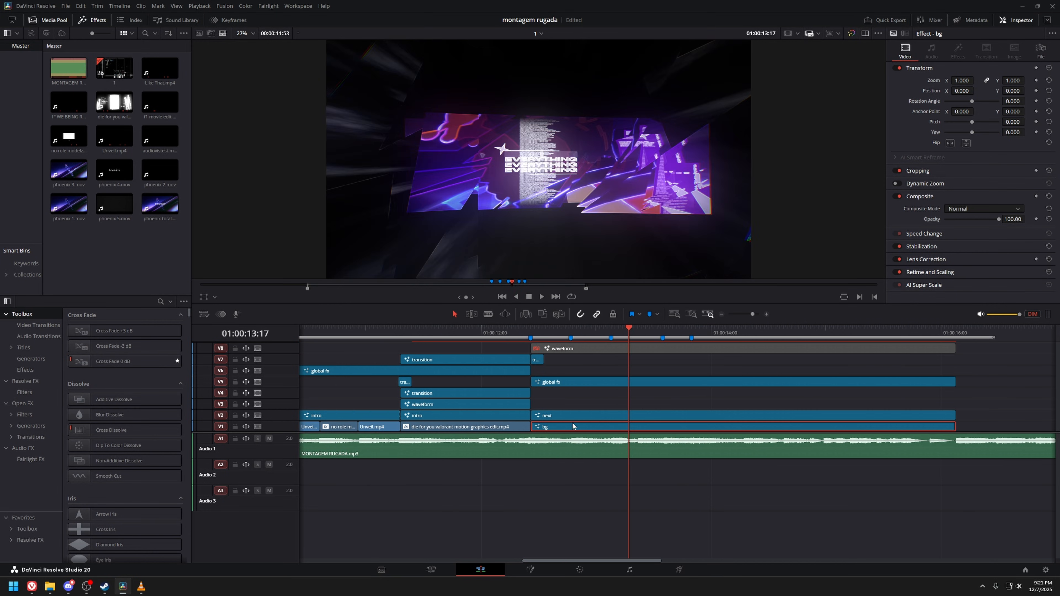
left_click(460, 334)
left_click(444, 418)
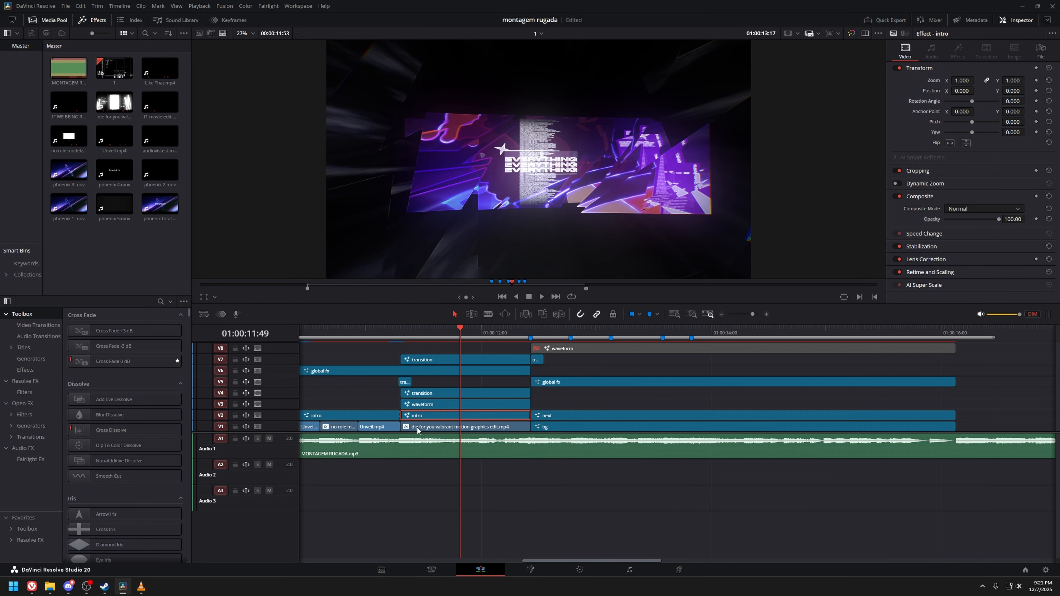
key("shift+5")
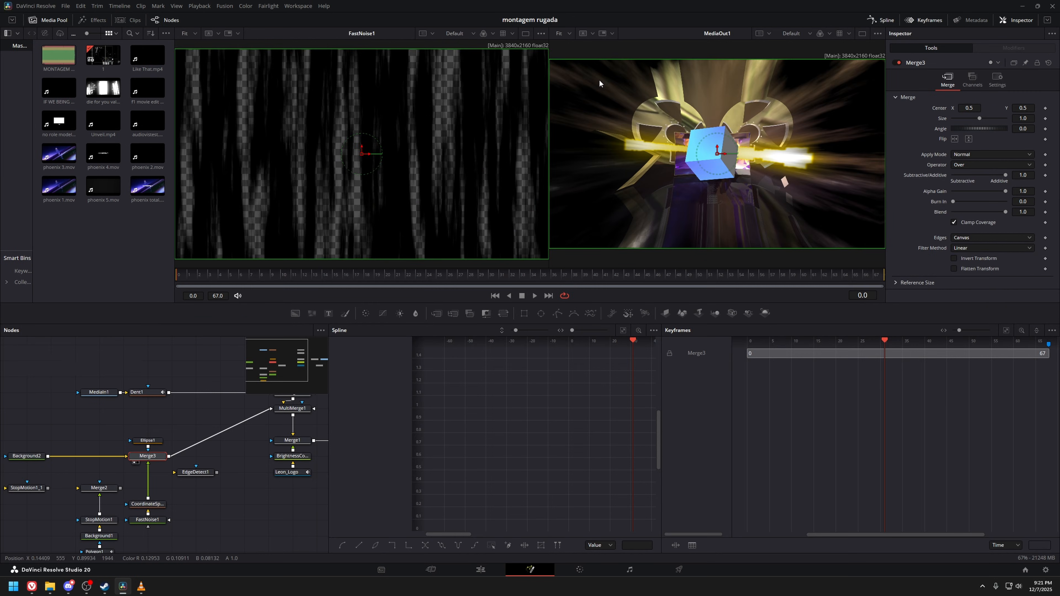
key("1")
left_click(161, 504)
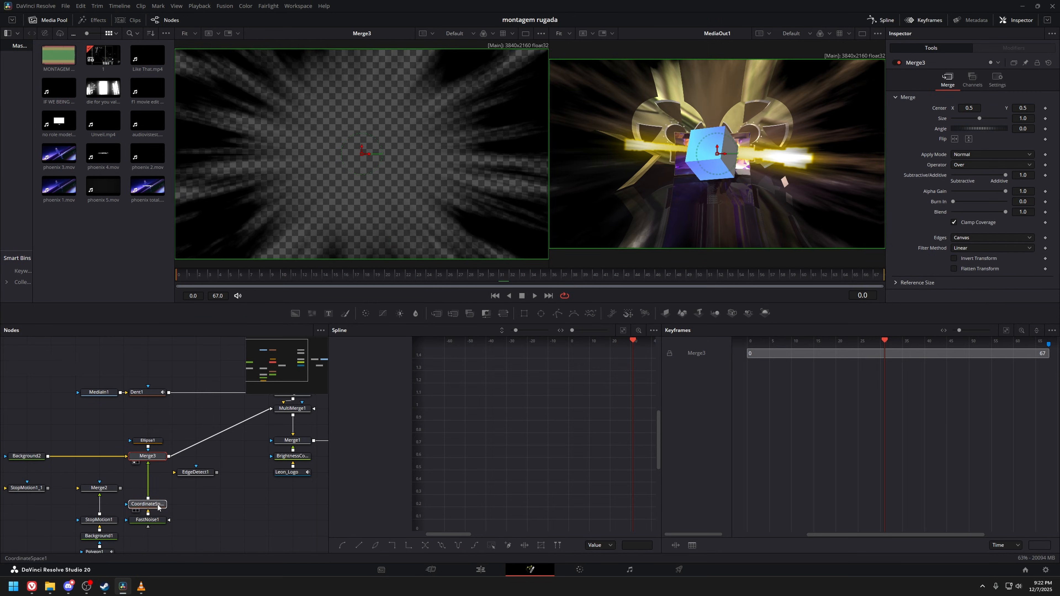
Move the edit timeline's playhead to 01:00:14:03, and switch to VLC to play test2.mov from the 9-second mark.
left_click(489, 570)
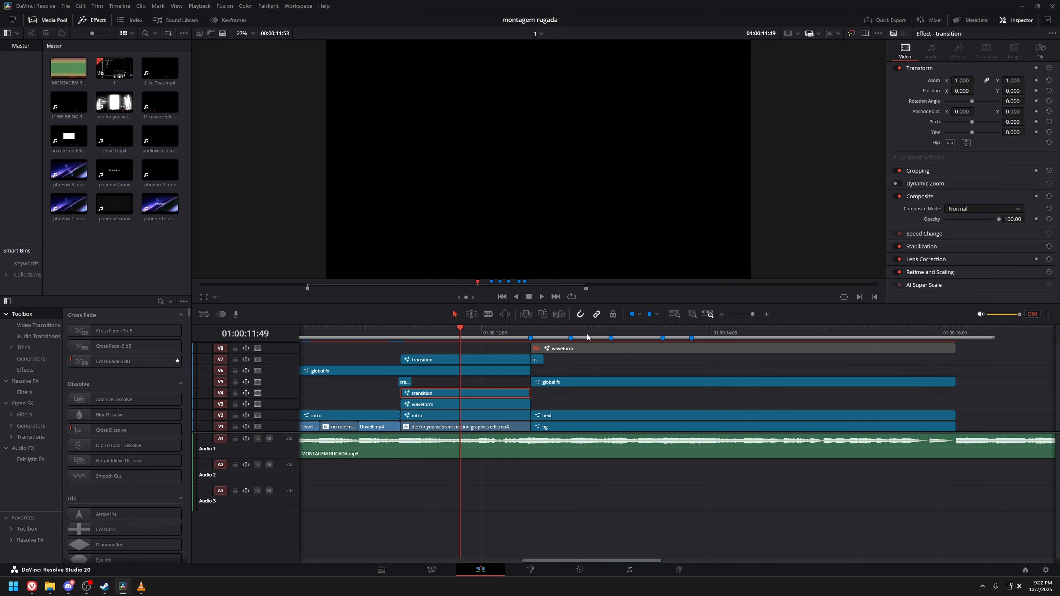
left_click(717, 330)
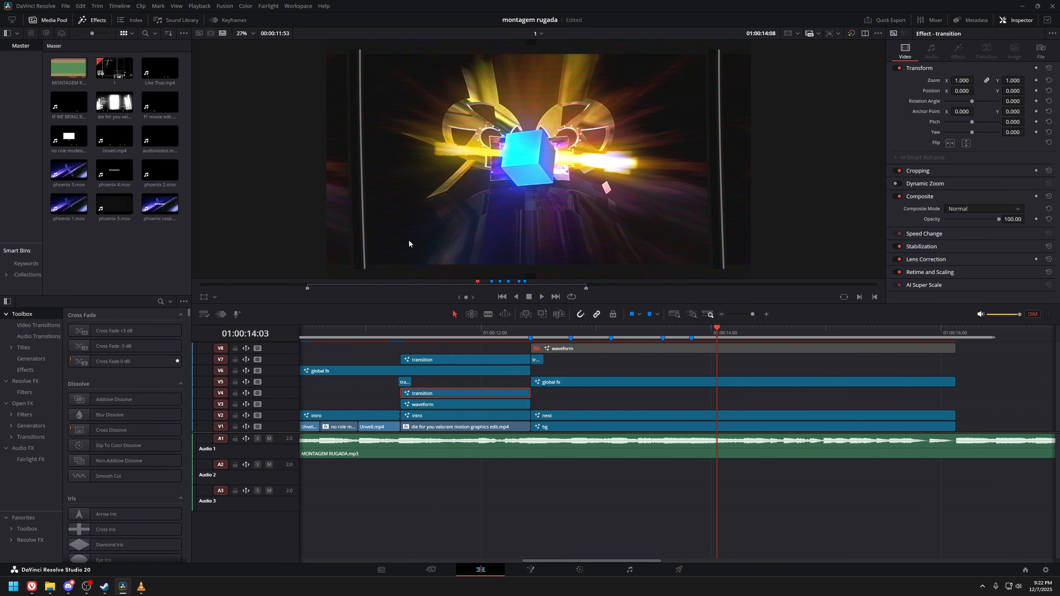
key("alt+Tab")
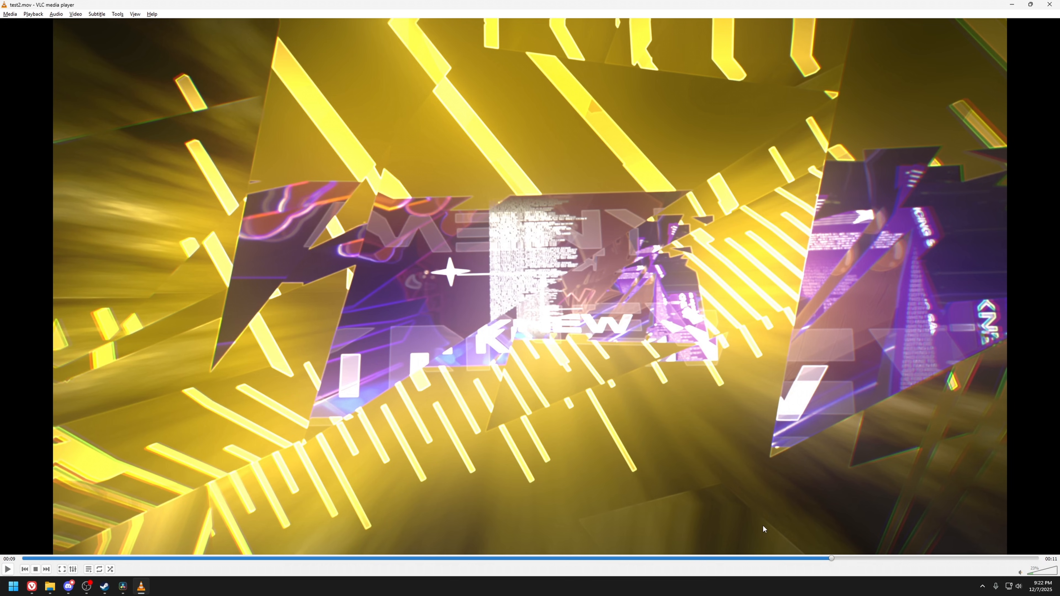
key("space")
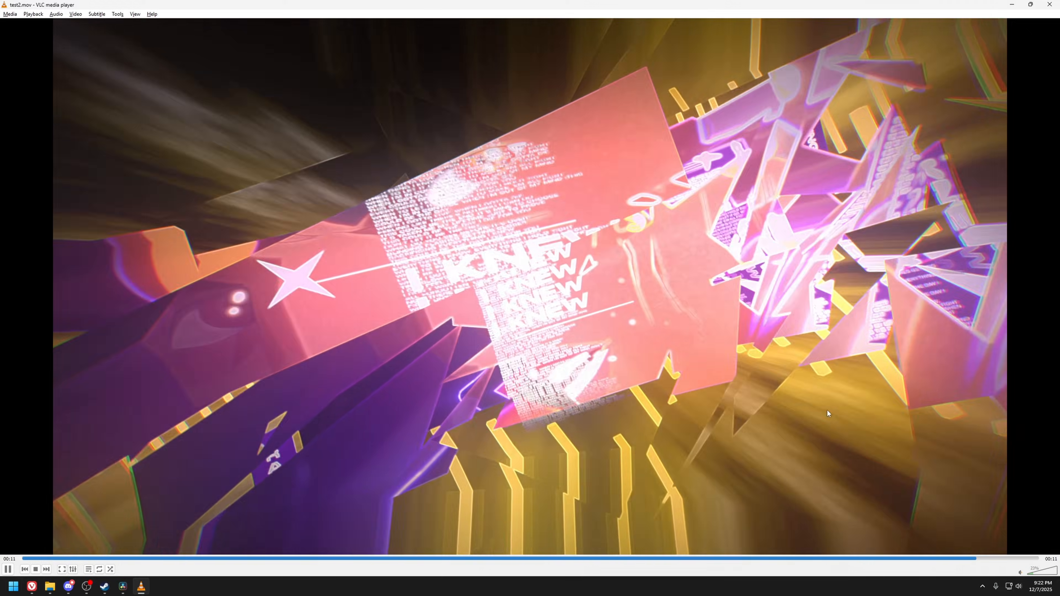
key("alt+Tab")
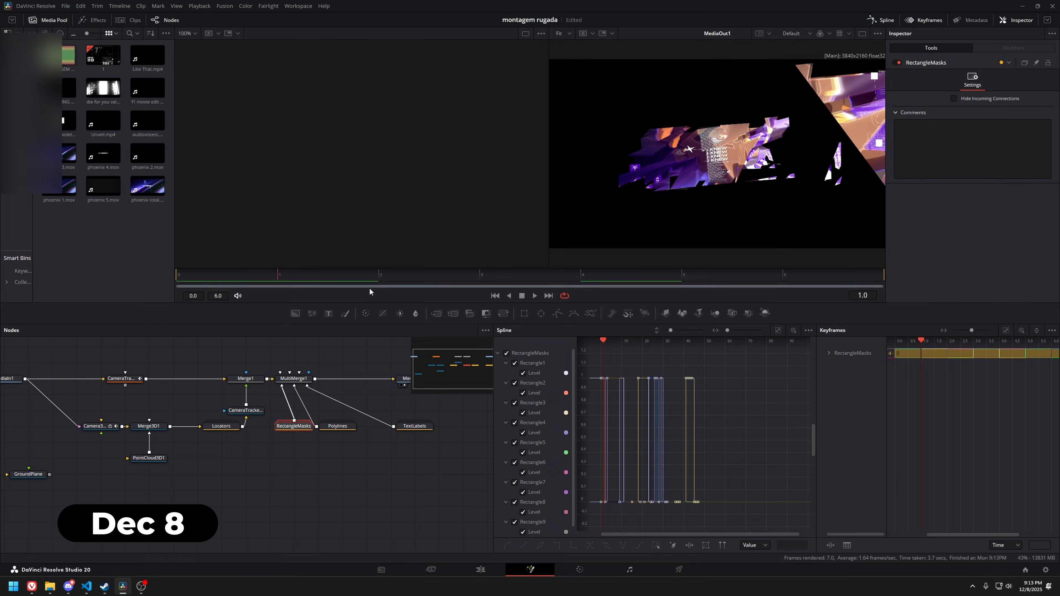
Play back the all trackers predrop Render.mov clip over the background in the DaVinci Resolve timeline, starting around 01:00:14:30.
key("space")
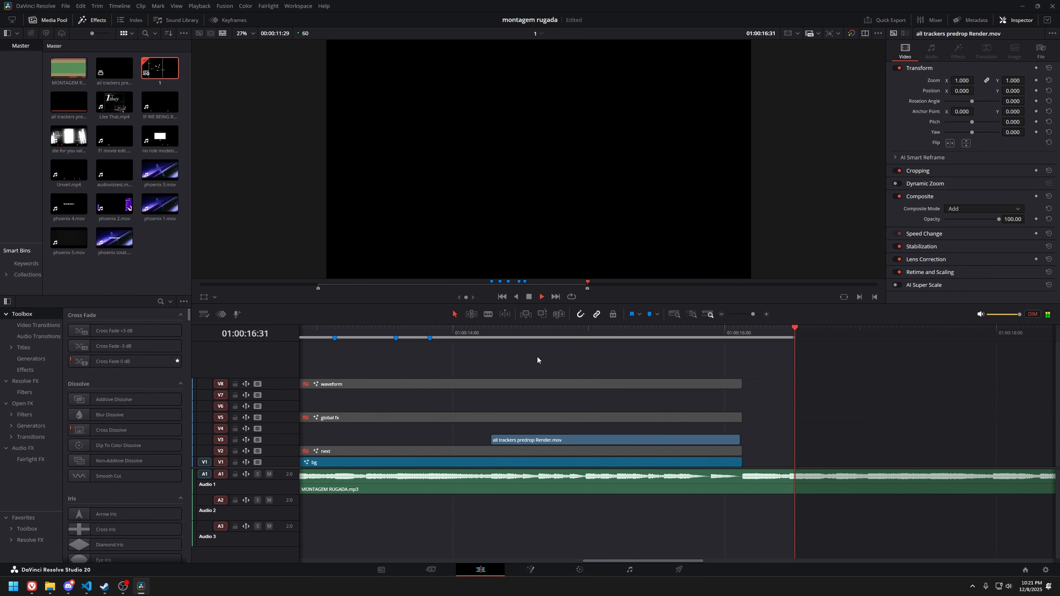
key("space")
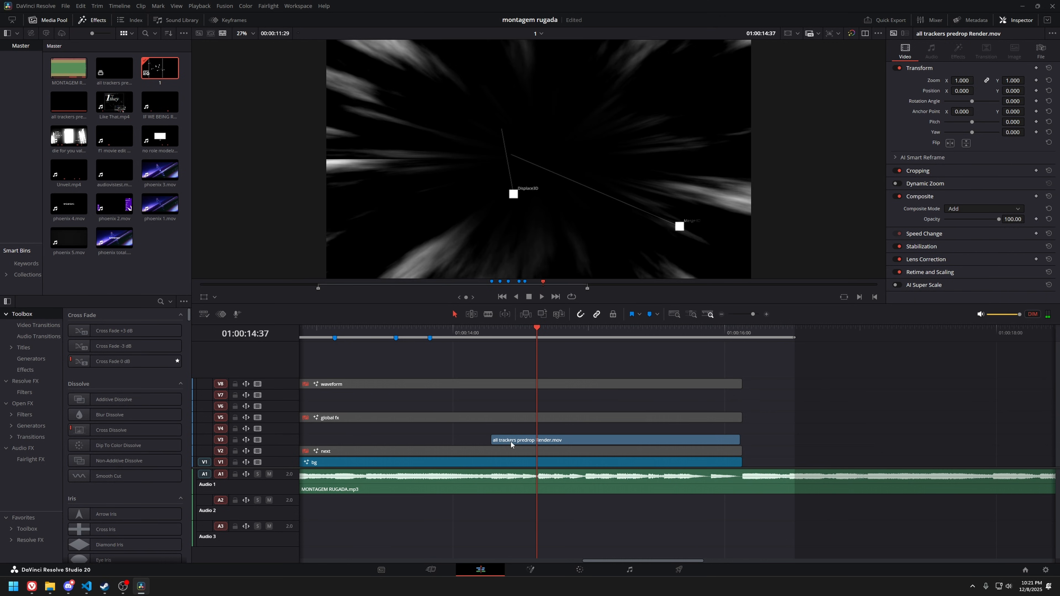
left_click(512, 453)
left_click(521, 332)
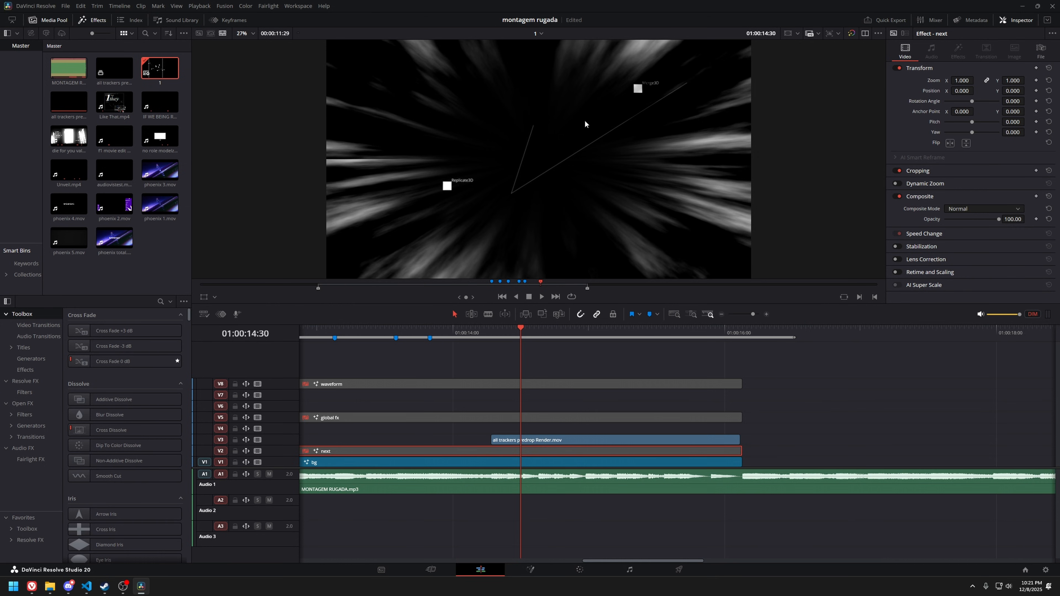
key("space")
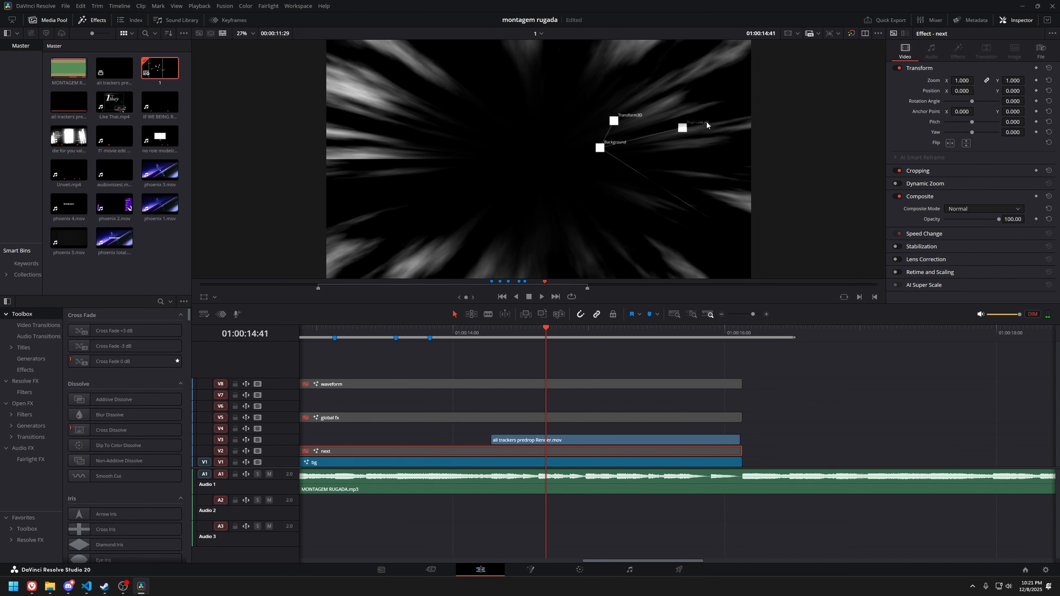
key("space")
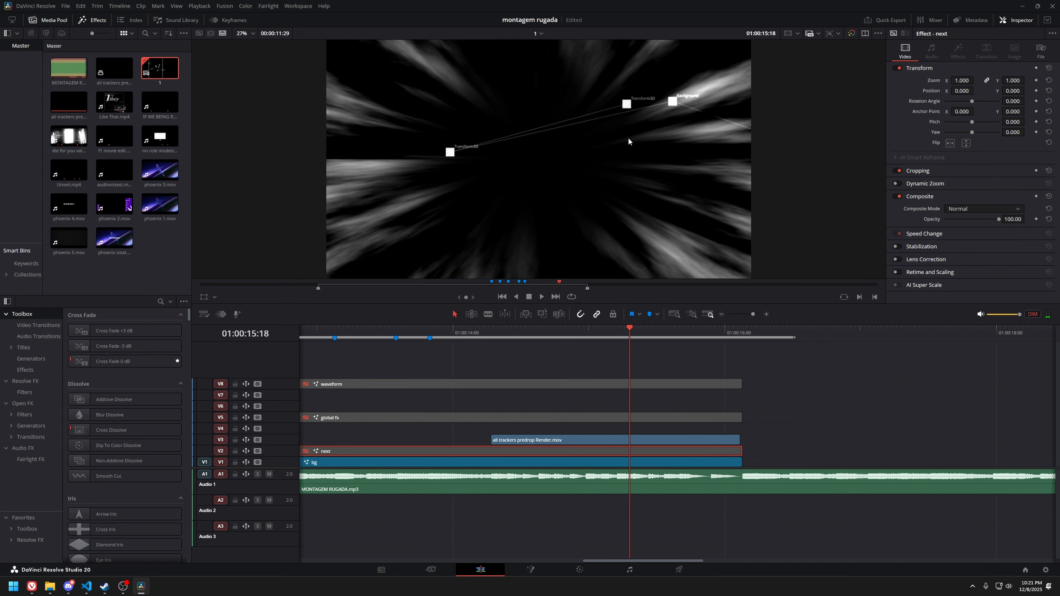
Switch to the browser and review the PointCloud3D1 text on wordcounter.net and the SC_BlobTracker Fuse Overview video.
left_click_drag(597, 367, 504, 366)
left_click(596, 396)
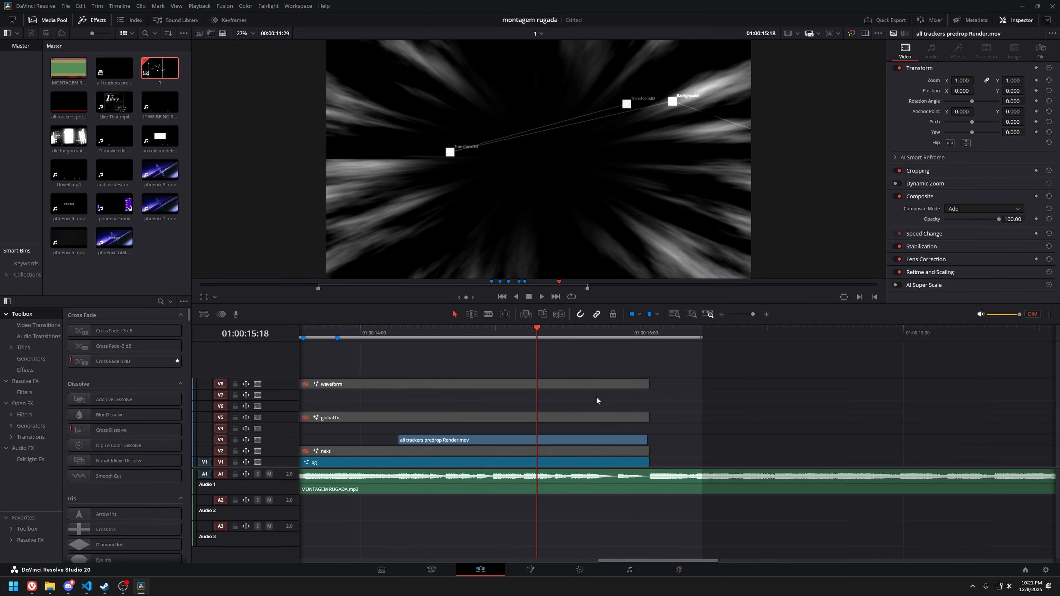
left_click_drag(597, 396, 653, 381)
key("alt+Tab")
key("alt+Tab")
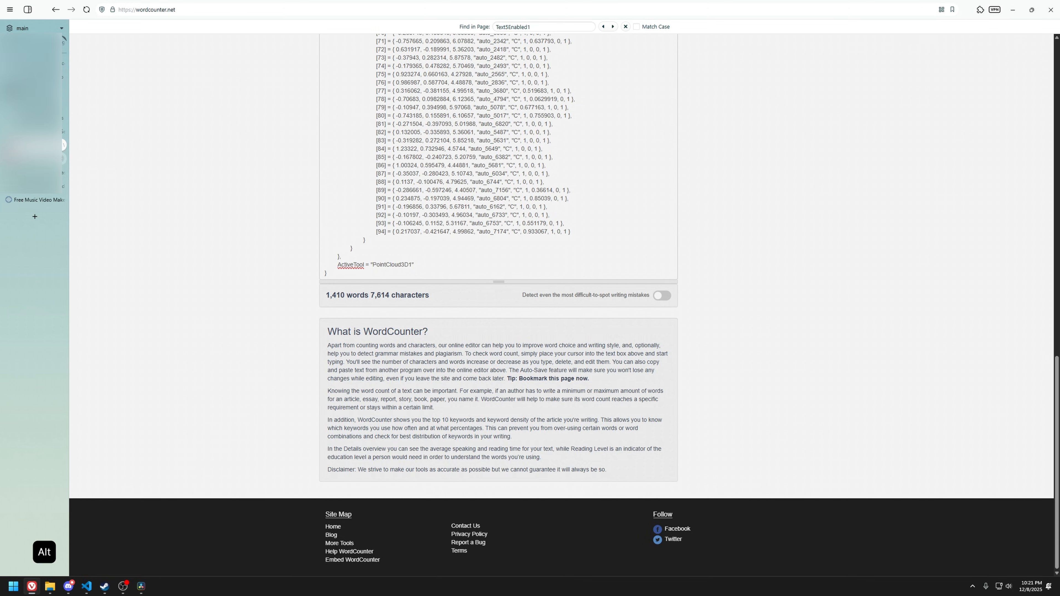
scroll(539, 380, "up", 1)
key("Left")
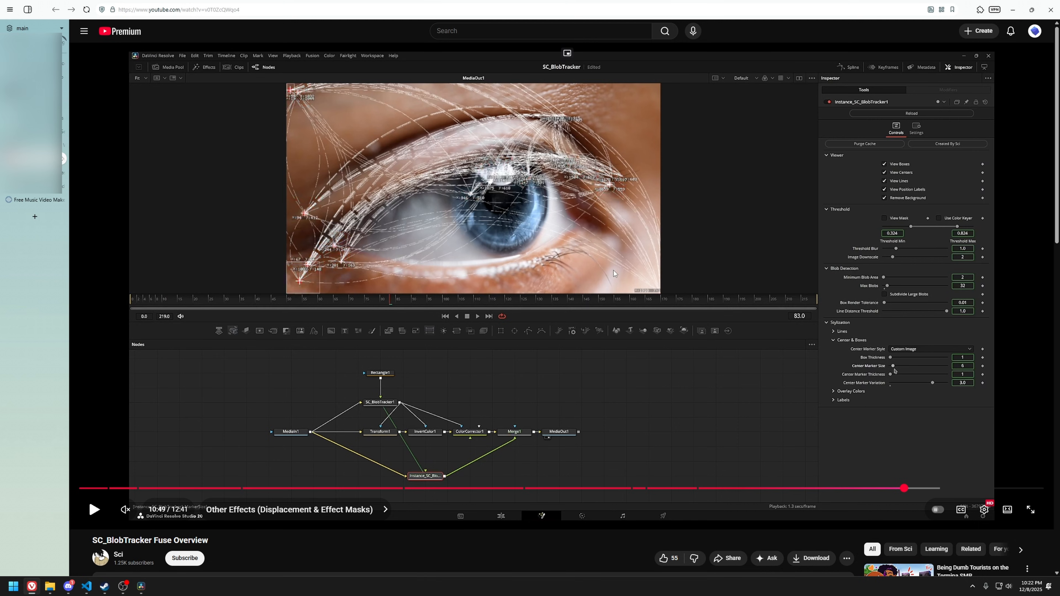
Return to DaVinci Resolve, open the all trackers predrop compound clip in its own timeline and play it from the start.
key("alt+Tab")
left_click_drag(475, 429, 528, 407)
left_click(538, 332)
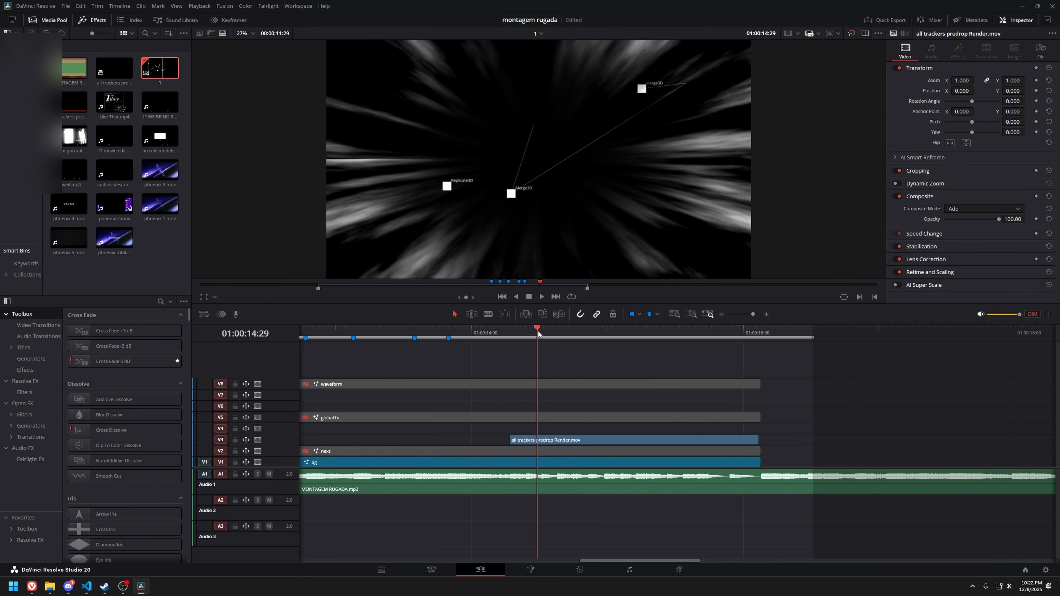
right_click(127, 77)
right_click(117, 70)
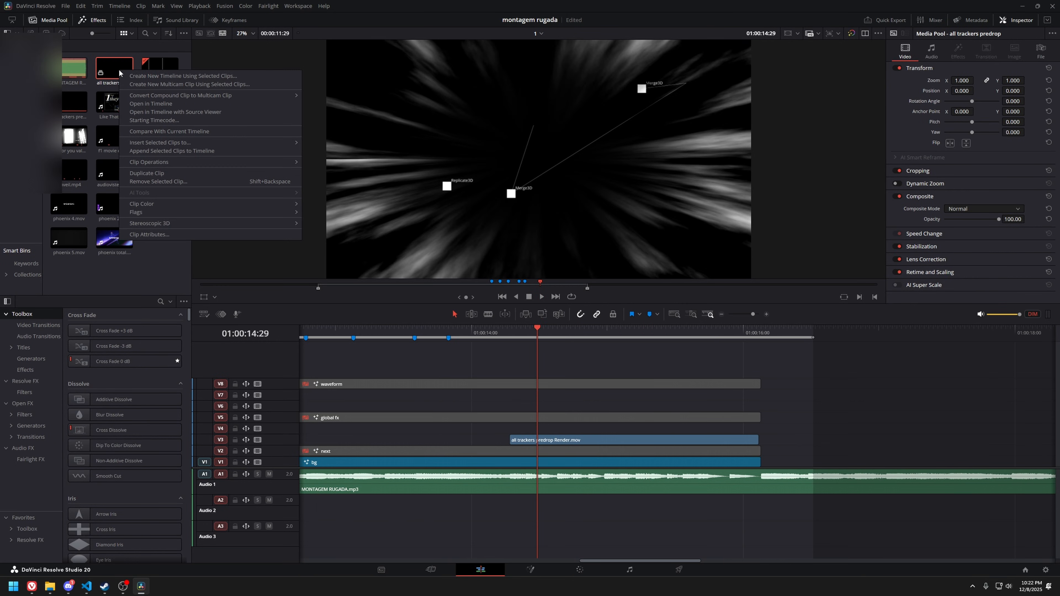
left_click(148, 104)
key("Home")
key("space")
key("space")
scroll(328, 412, "up", 3)
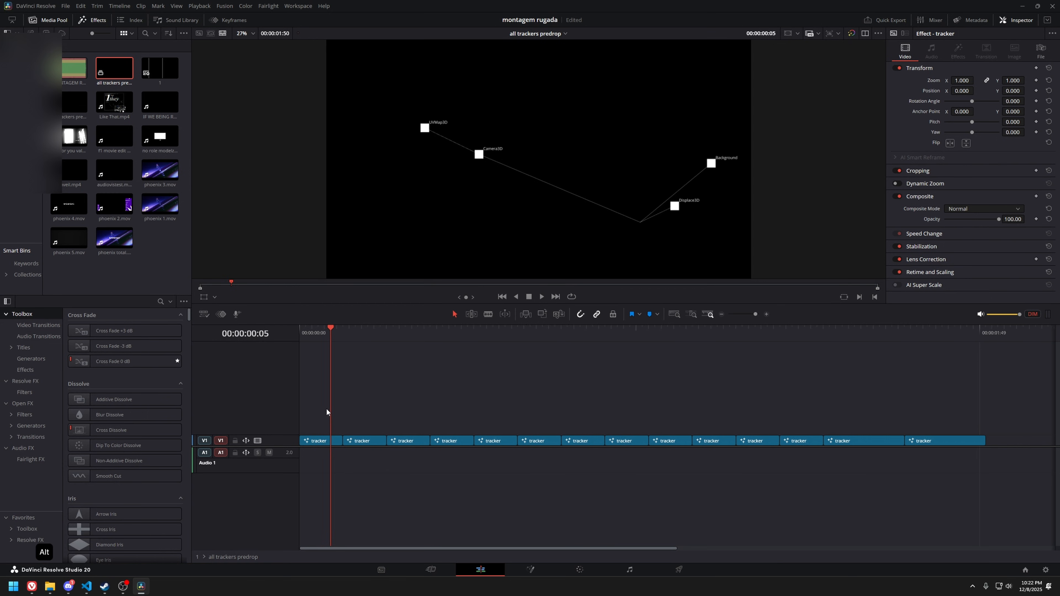
Open the first tracker clip as a Fusion composition and show Merge3D1 in the first viewer.
left_click(325, 441)
left_click(530, 571)
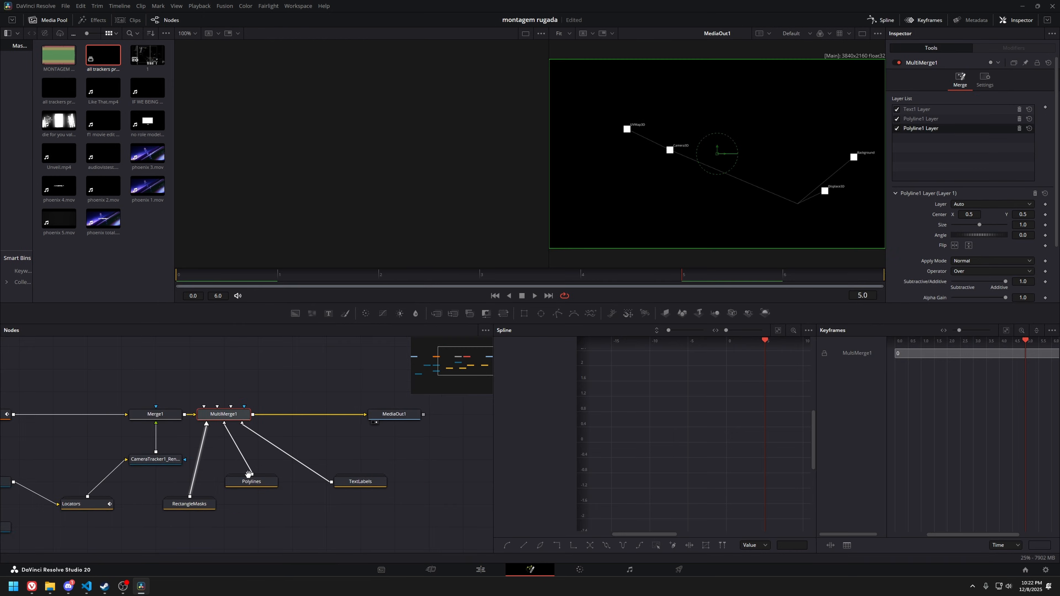
left_click(154, 435)
left_click_drag(172, 408, 229, 432)
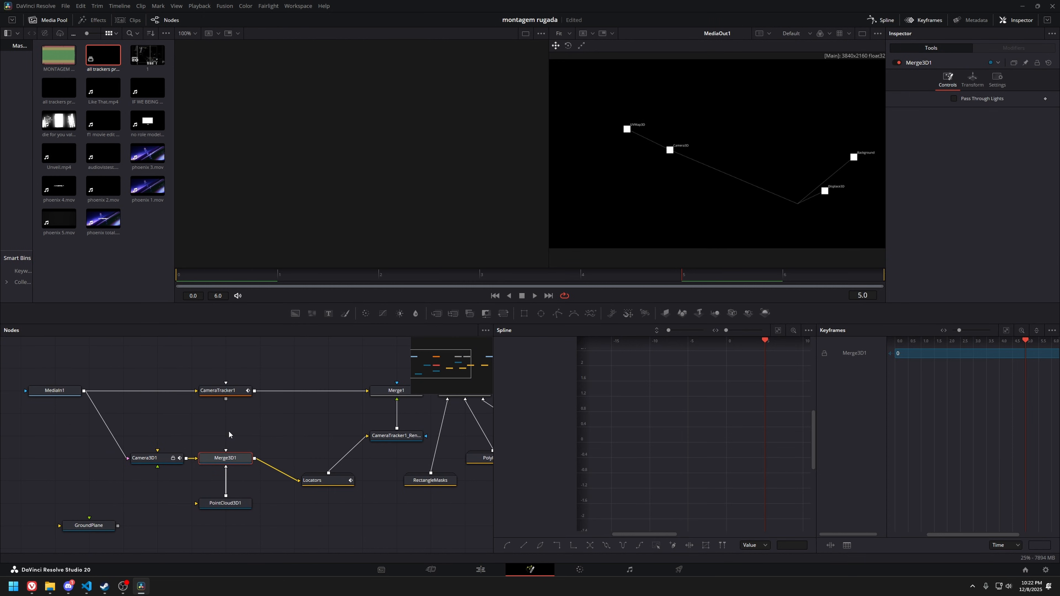
left_click(229, 390)
scroll(265, 431, "down", 3)
key("1")
Scrub to frame 0 and review CameraTracker1's track, solve and export settings.
left_click_drag(363, 405, 304, 410)
left_click(164, 463)
left_click_drag(307, 275, 196, 272)
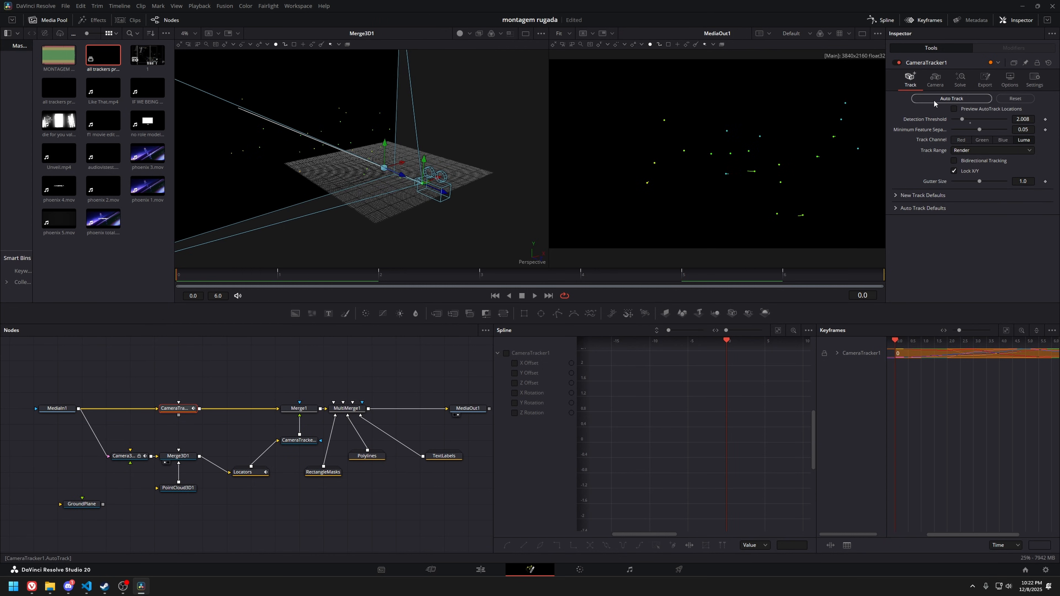
left_click(961, 79)
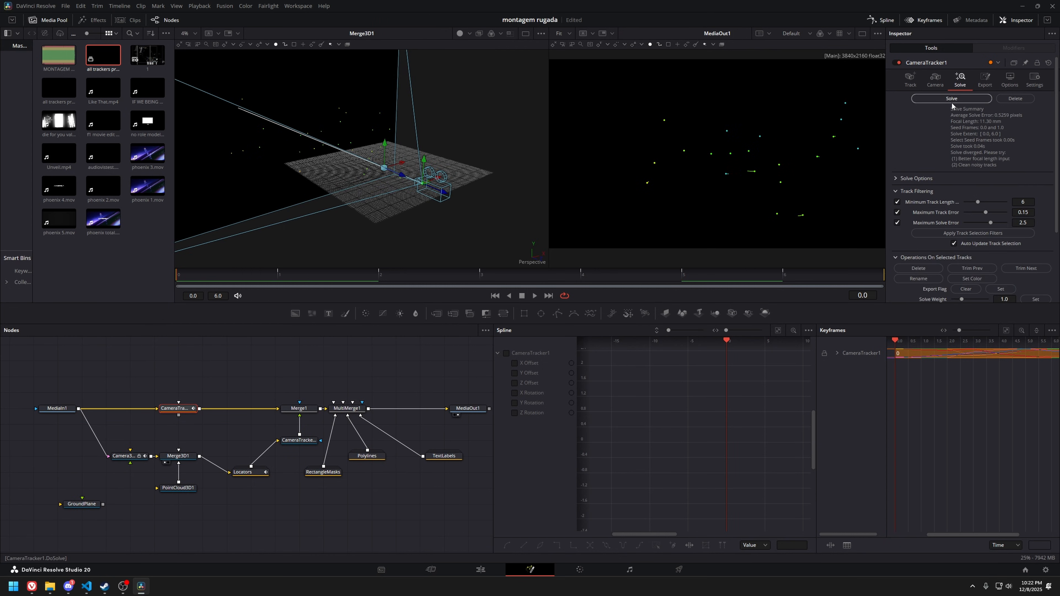
left_click(985, 79)
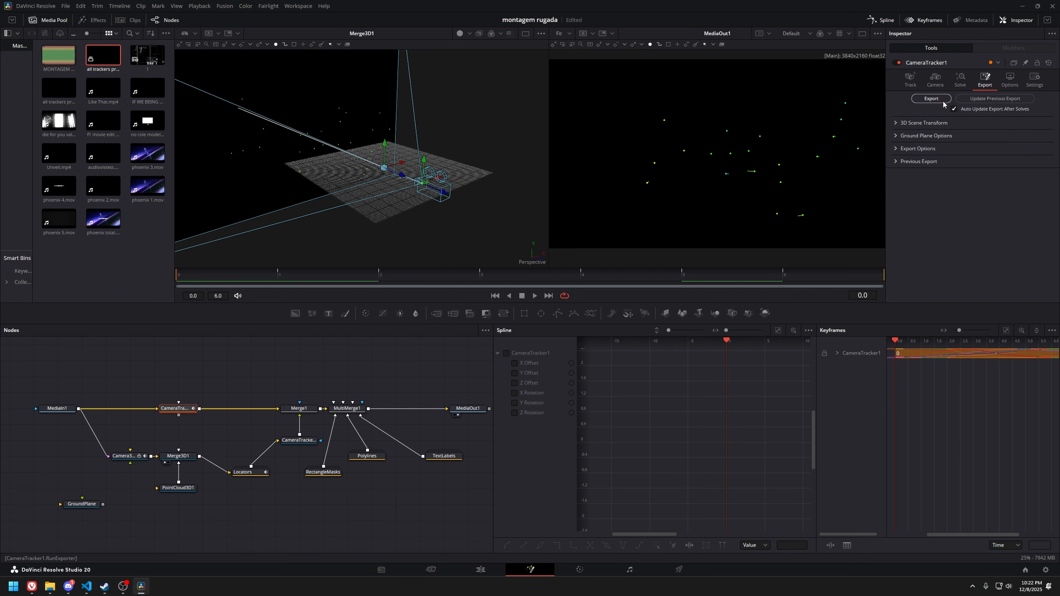
Move the Locators node clear of the camera tracker's exported nodes, and select PointCloud3D1.
scroll(80, 502, "up", 3)
left_click_drag(122, 397, 278, 503)
left_click_drag(320, 460, 457, 504)
left_click_drag(376, 403, 86, 505)
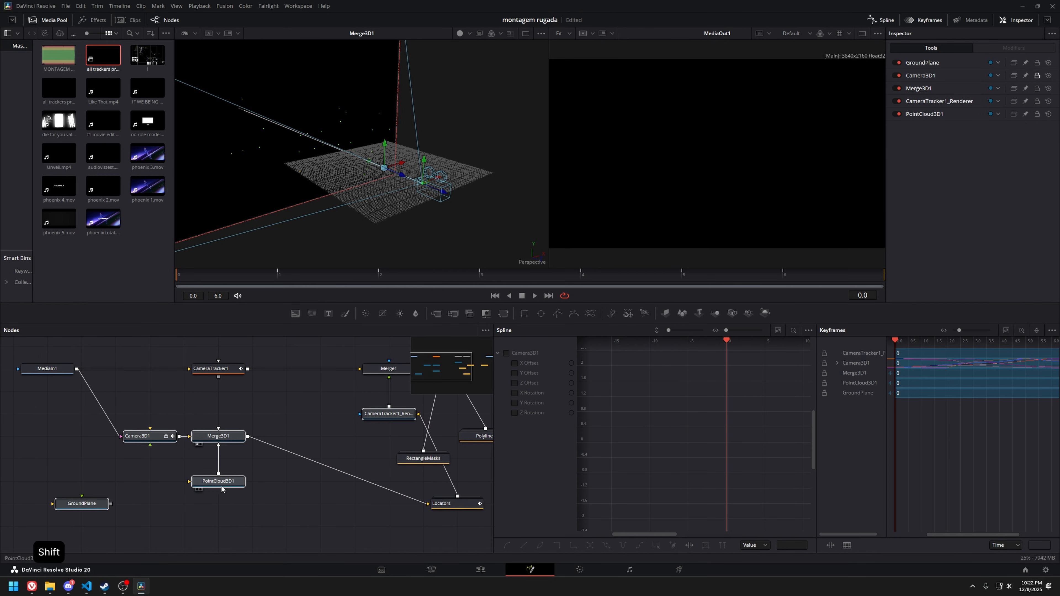
left_click(225, 484)
left_click_drag(225, 484, 133, 480)
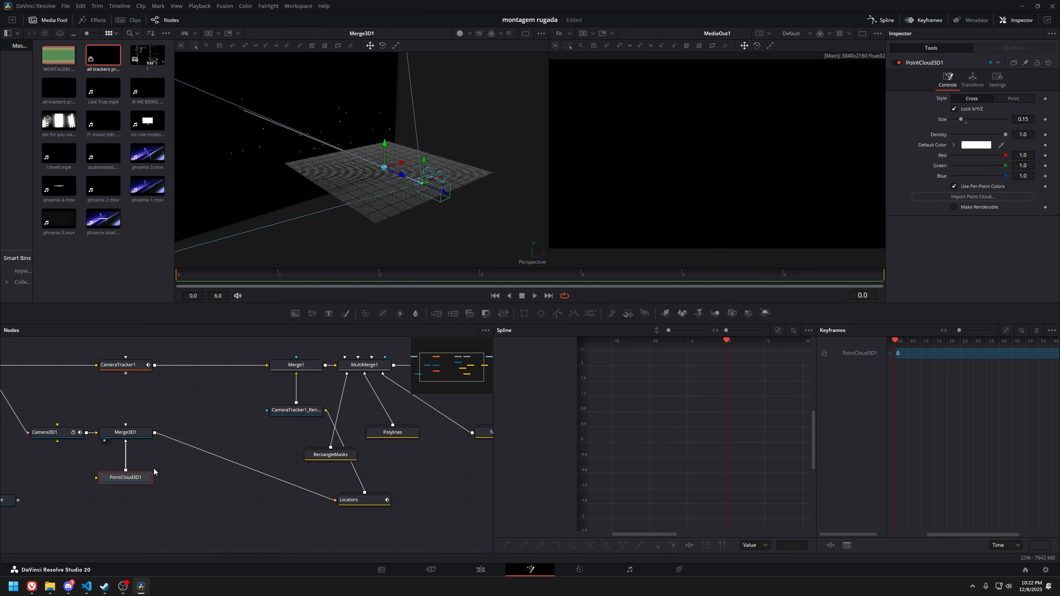
Switch to the browser and examine the PointCloud3D1 point positions and names in the wordcounter.net text.
left_click(32, 586)
left_click(36, 145)
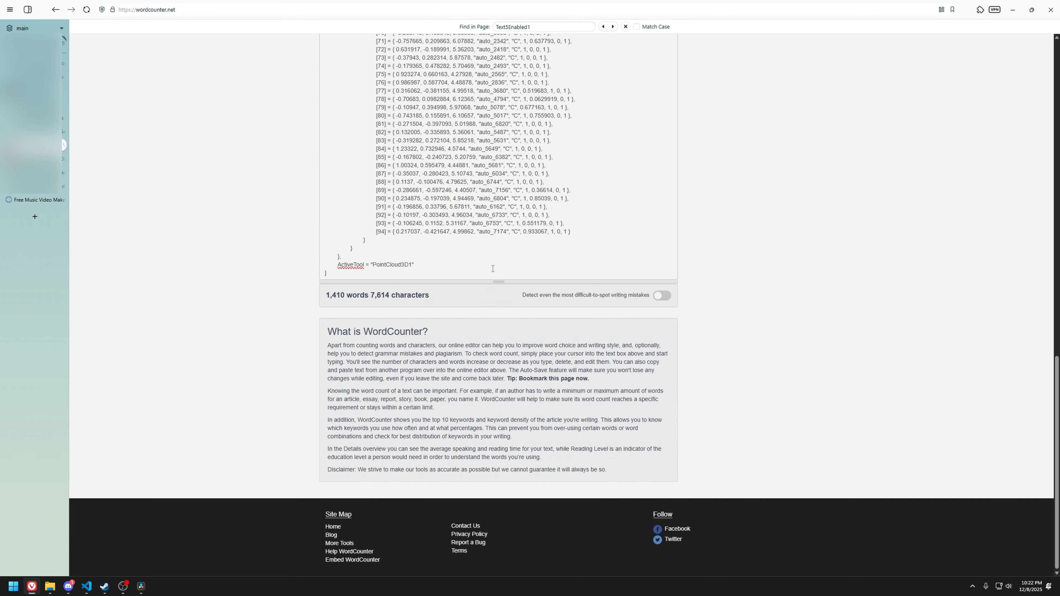
scroll(484, 261, "up", 15)
scroll(472, 247, "up", 3)
double_click(369, 239)
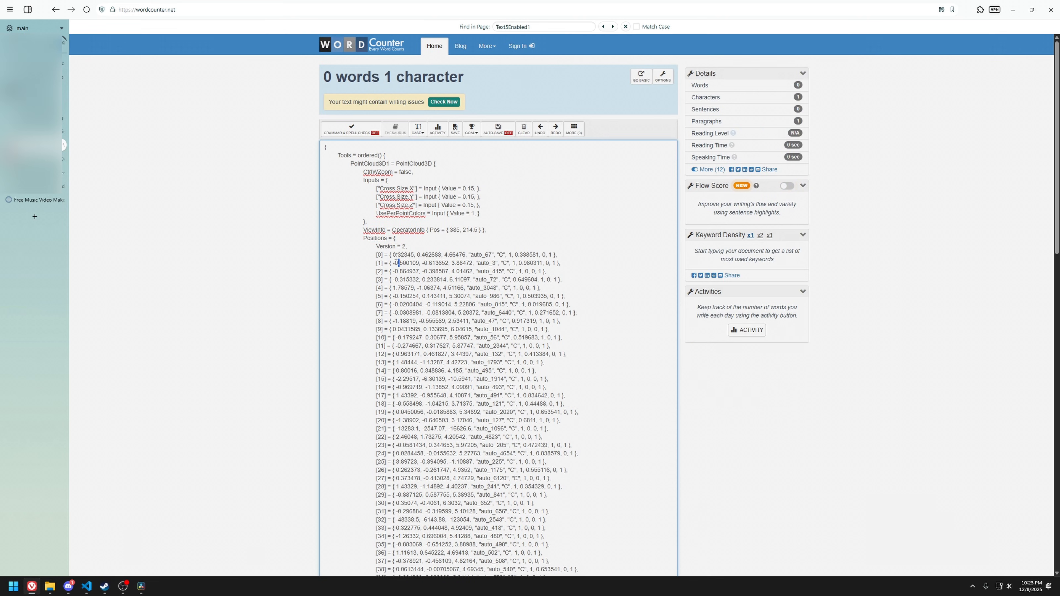
double_click(478, 255)
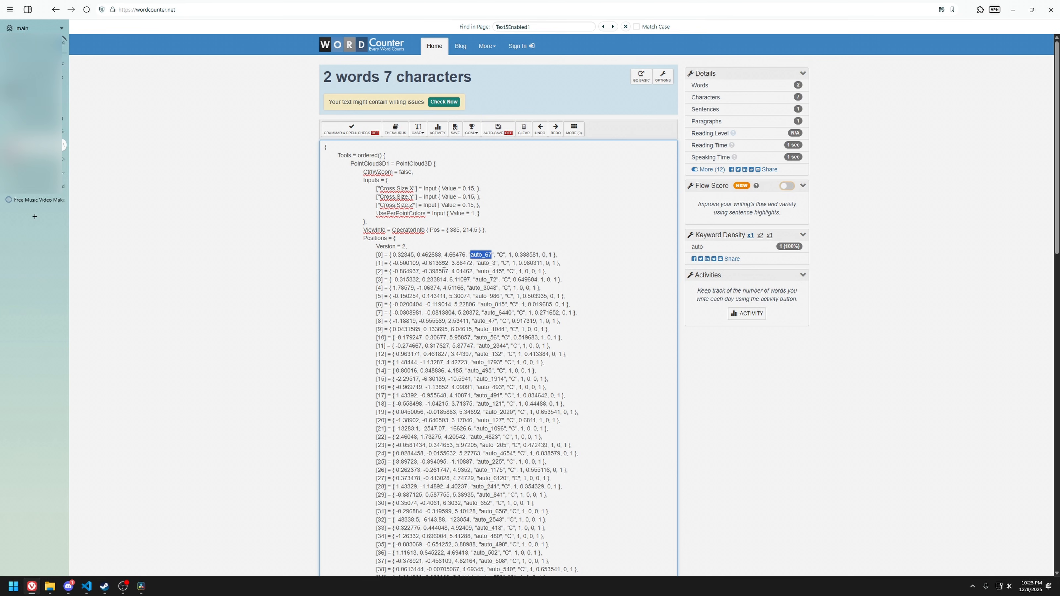
left_click(485, 256)
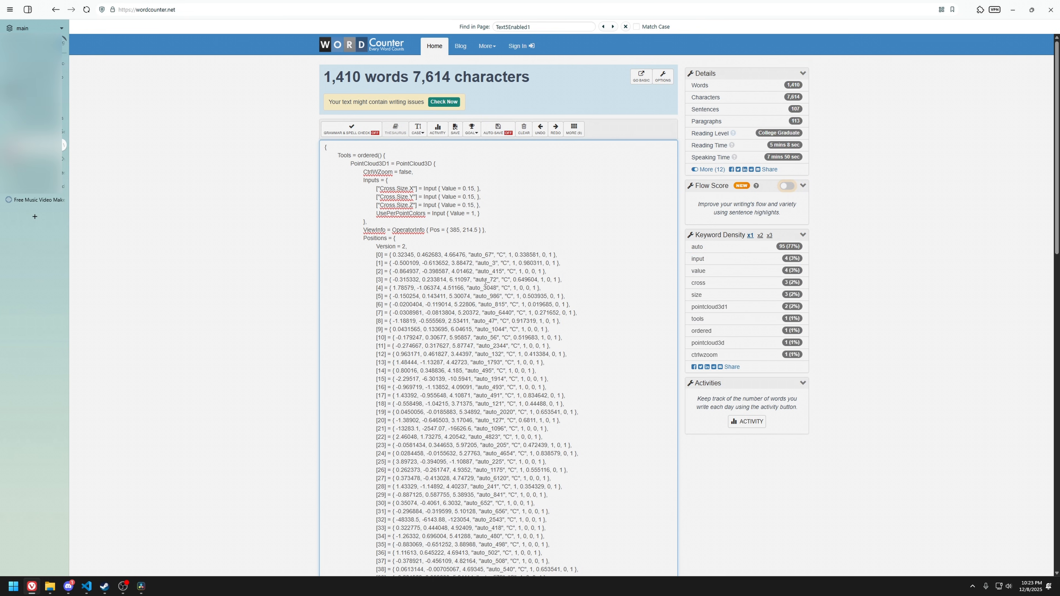
scroll(480, 283, "down", 10)
Switch back to DaVinci Resolve and create a locator from PointCloud3D1's auto_24 point in the 3D view.
key("alt+Tab")
left_click(187, 469)
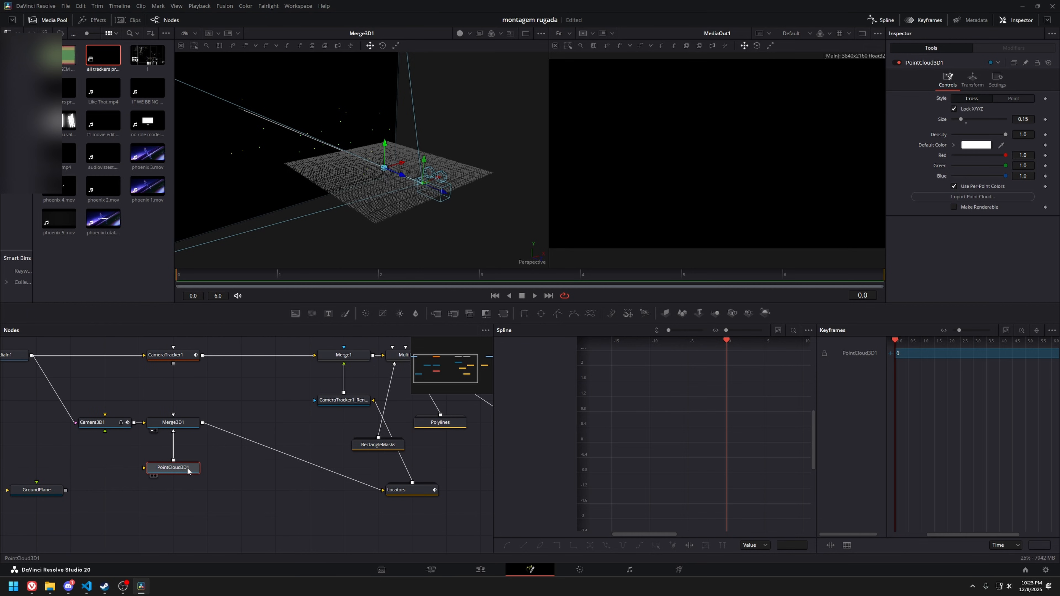
scroll(371, 160, "up", 5)
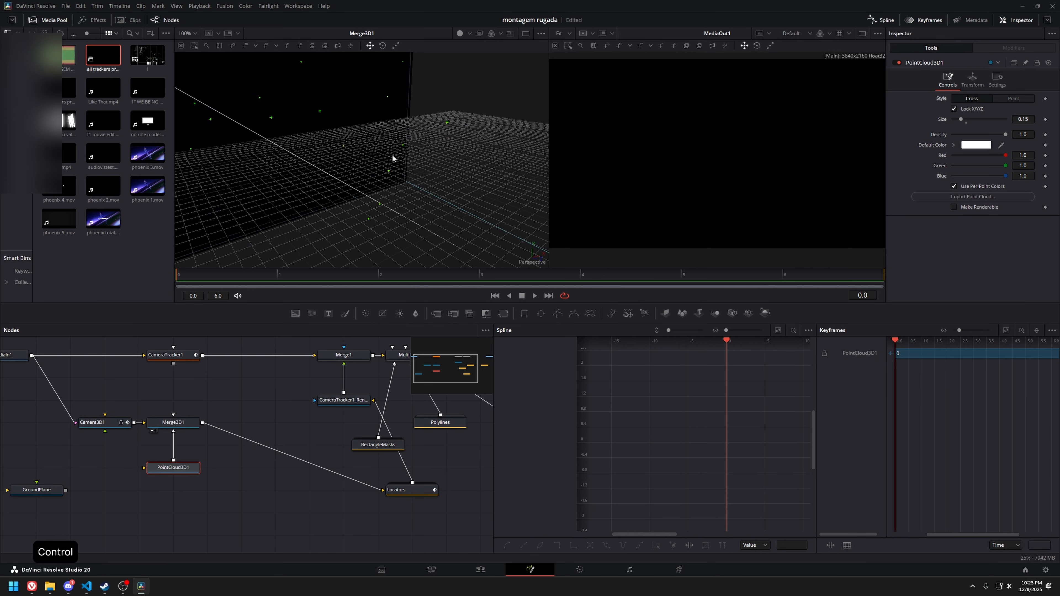
scroll(395, 158, "up", 3)
right_click(414, 155)
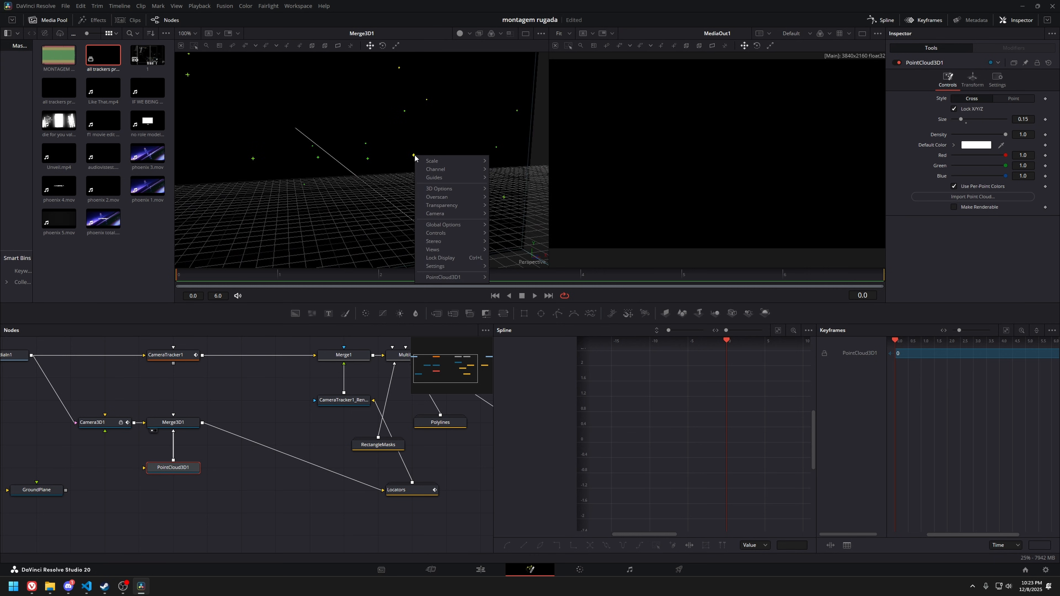
mouse_move(446, 278)
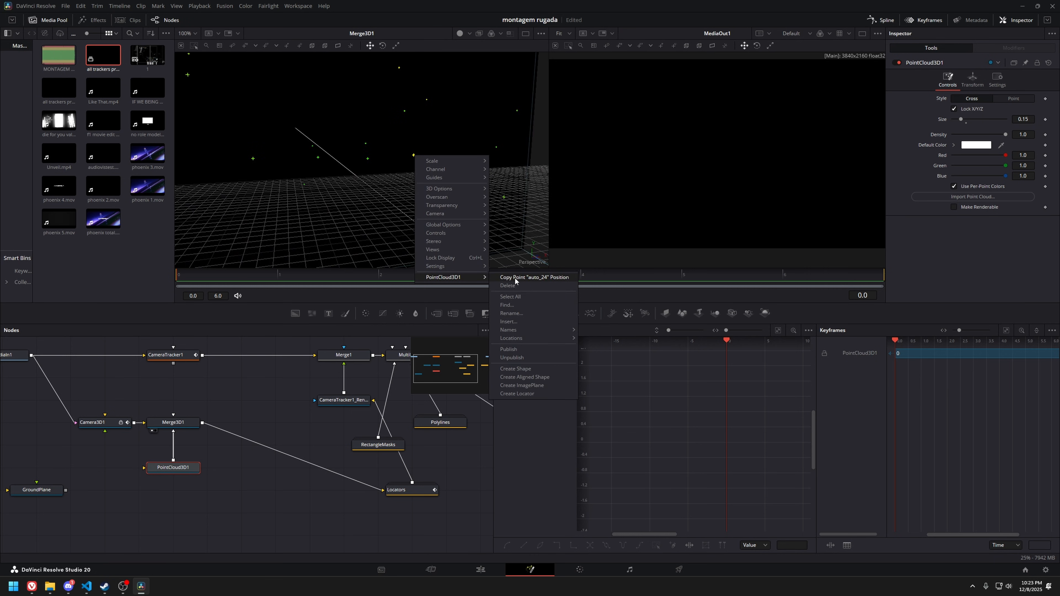
left_click(526, 393)
Delete the extra Merge3D2 node between PointCloud3D1 and the auto_24 locator.
left_click_drag(145, 384, 249, 541)
left_click_drag(76, 381, 284, 538)
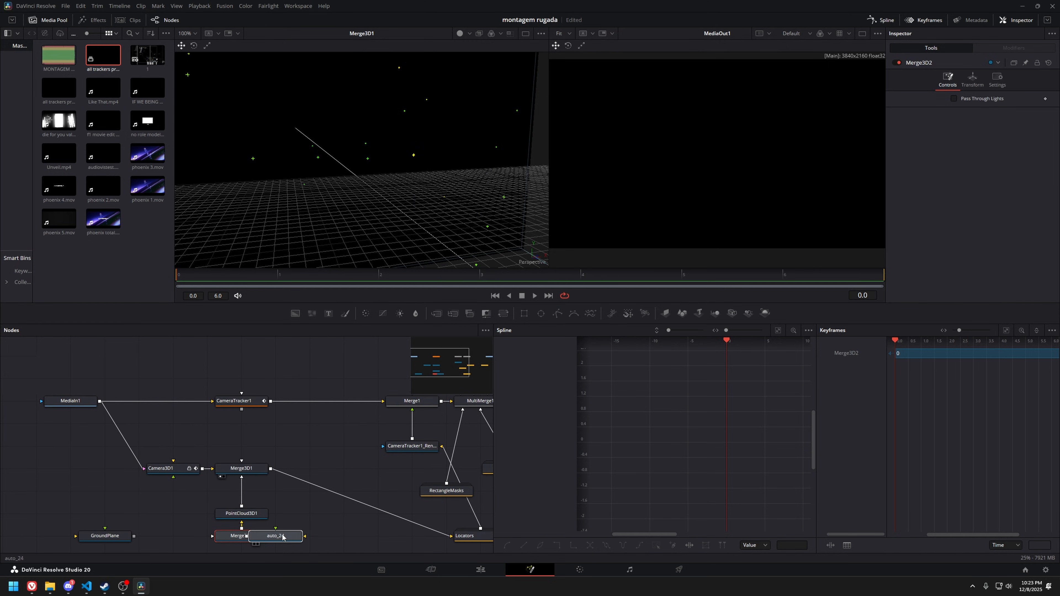
left_click_drag(284, 539, 281, 538)
key("ctrl+x")
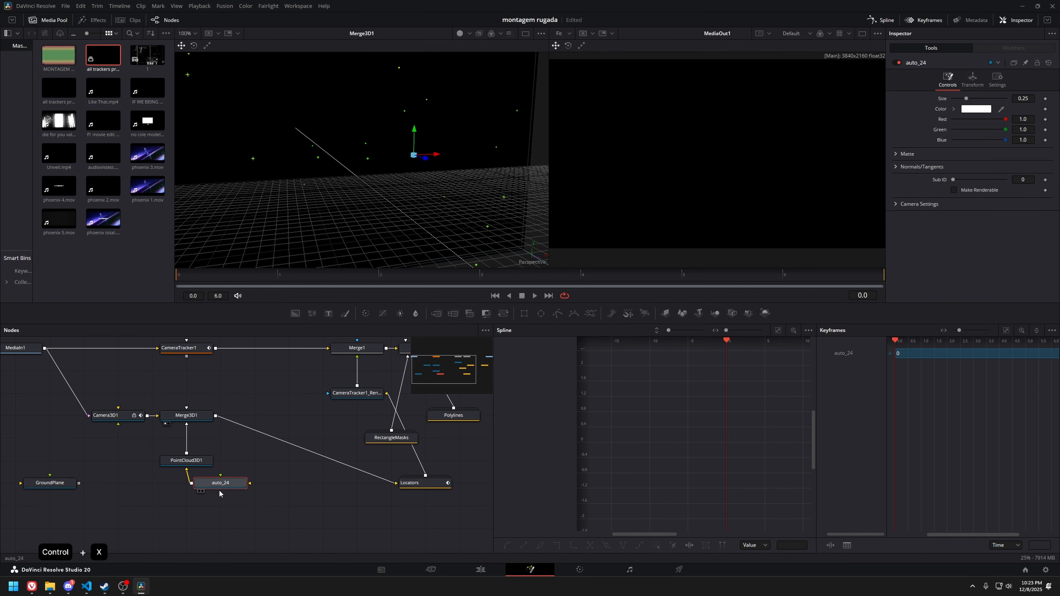
Detach auto_24 and Locators from the node flow, and insert auto_24 between Merge3D1 and the CameraTracker1 renderer.
left_click_drag(213, 484, 248, 486)
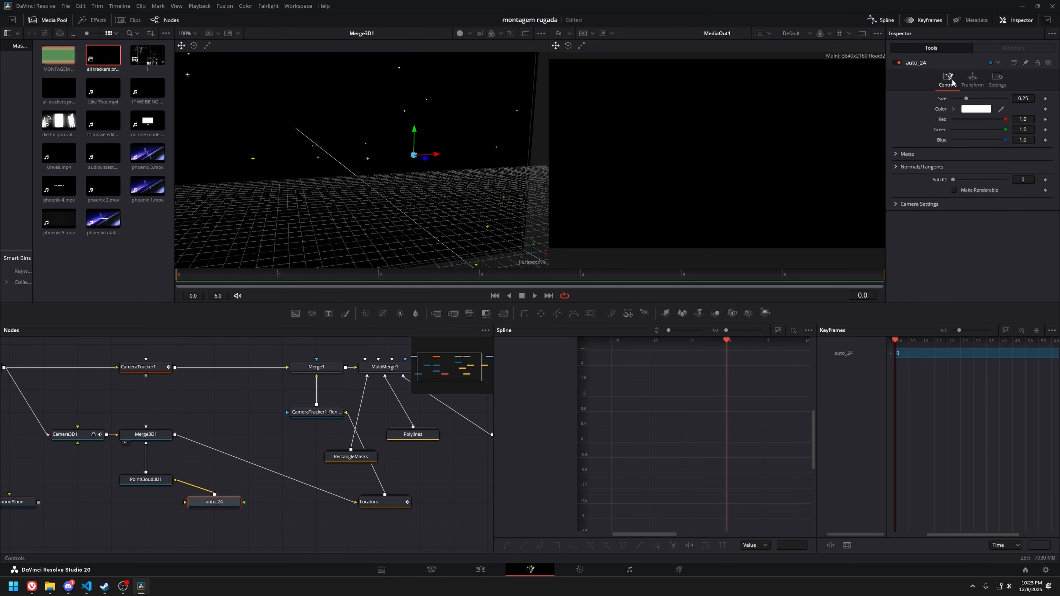
left_click_drag(370, 390, 269, 411)
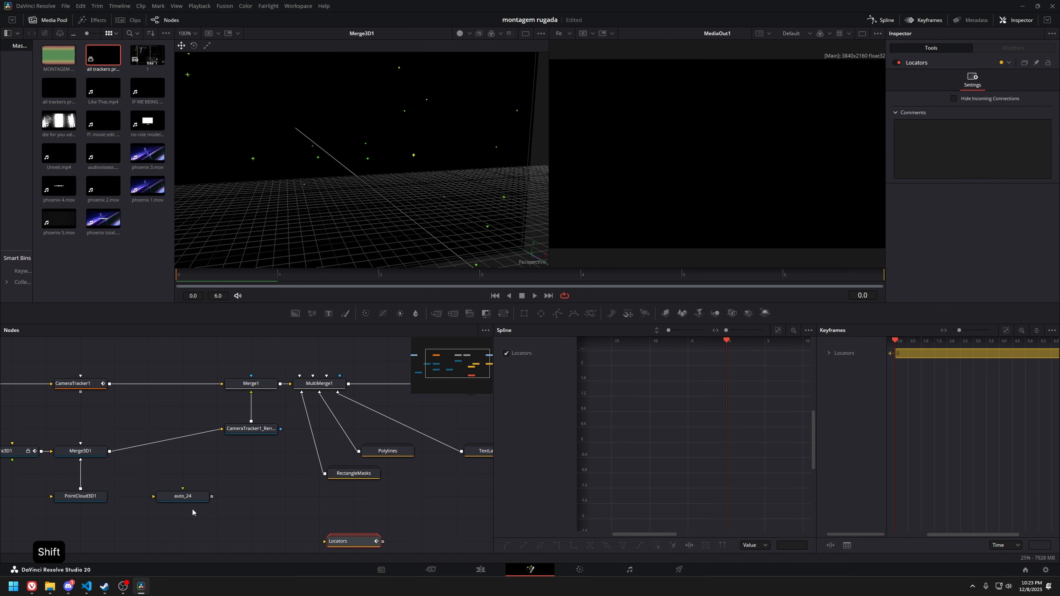
left_click_drag(183, 499, 151, 449)
Show auto_24 in the first viewer at frame 1 and examine its transform values.
left_click(353, 274)
key("1")
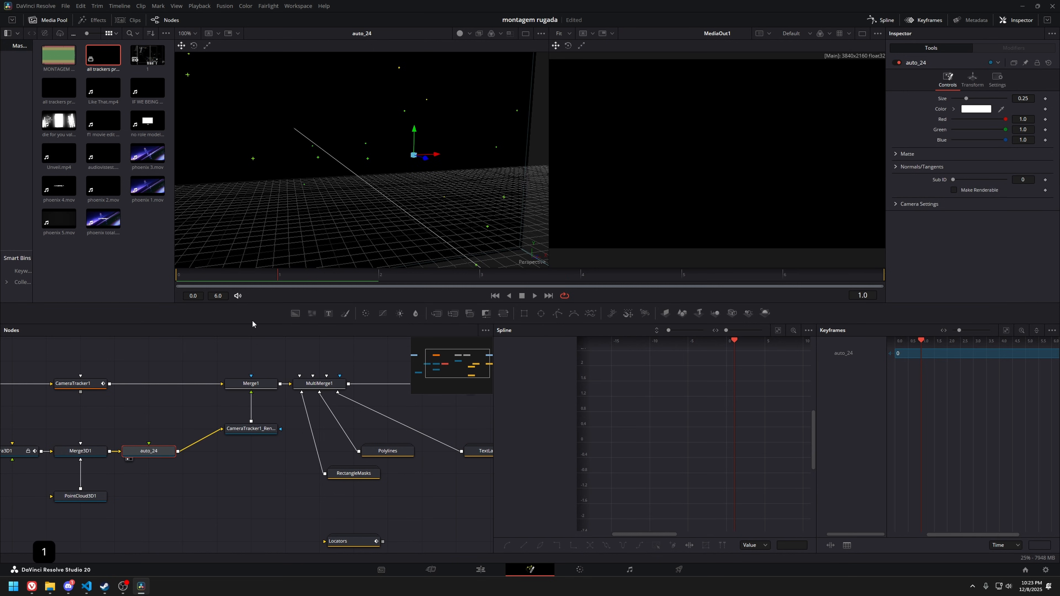
left_click(973, 78)
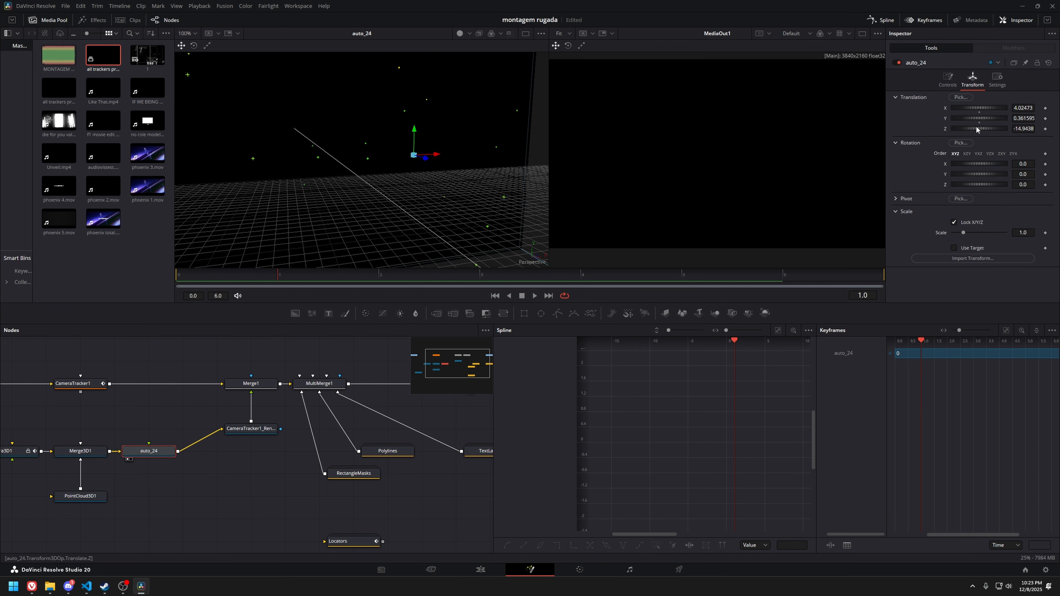
Disconnect RectangleMasks from MultiMerge1, and expand the Locators group below the main node flow.
left_click_drag(303, 433, 330, 410)
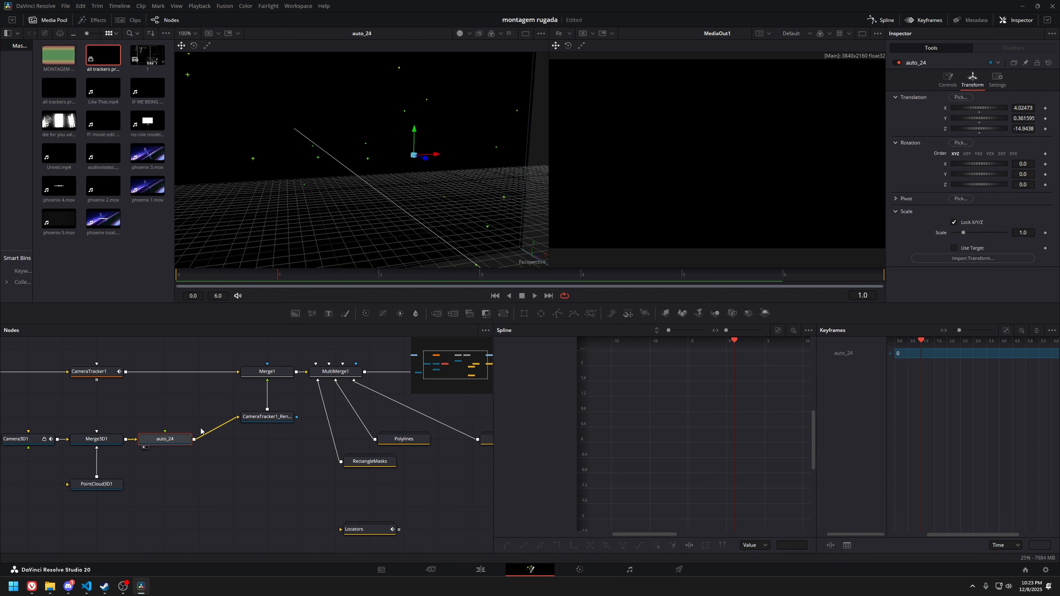
left_click_drag(378, 466, 447, 511)
left_click_drag(359, 535, 262, 438)
double_click(316, 514)
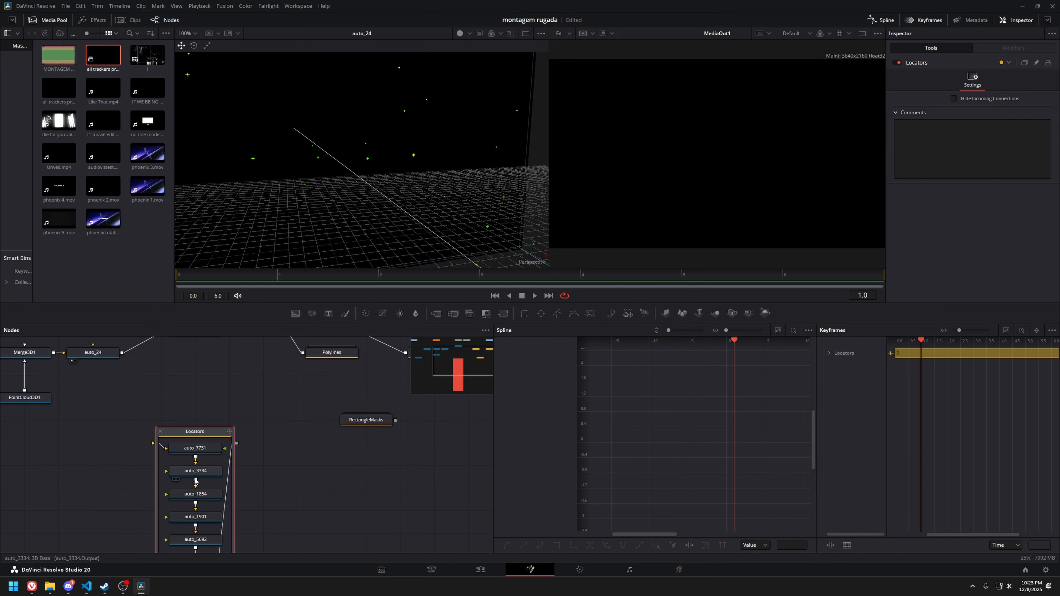
left_click_drag(203, 498, 193, 542)
left_click_drag(173, 427, 277, 515)
scroll(247, 450, "down", 2)
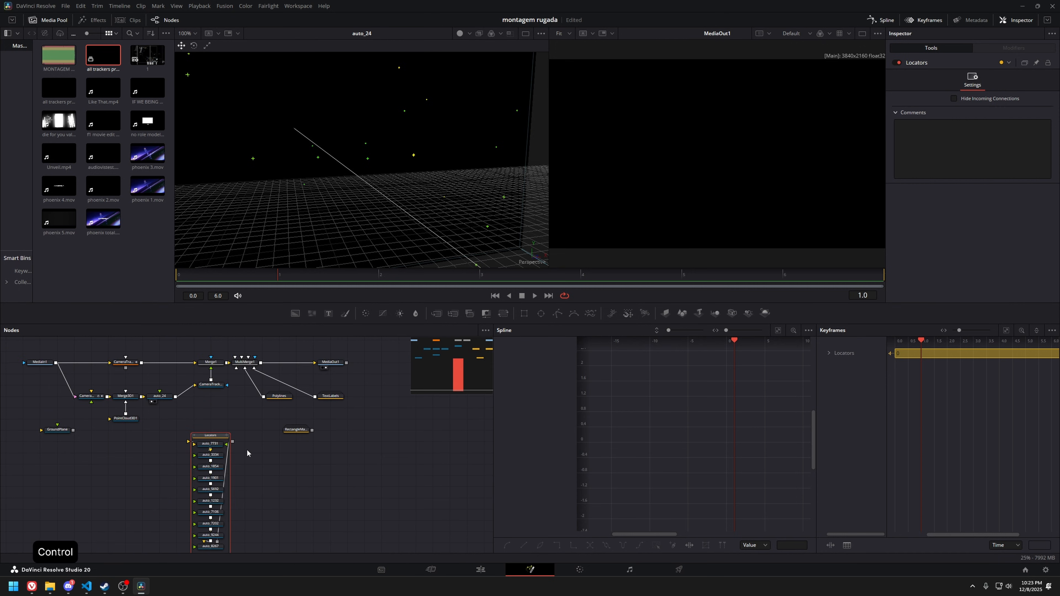
Expand the RectangleMasks, Polylines and TextLabels groups and arrange them in a row beside Locators.
scroll(219, 442, "up", 1)
double_click(331, 426)
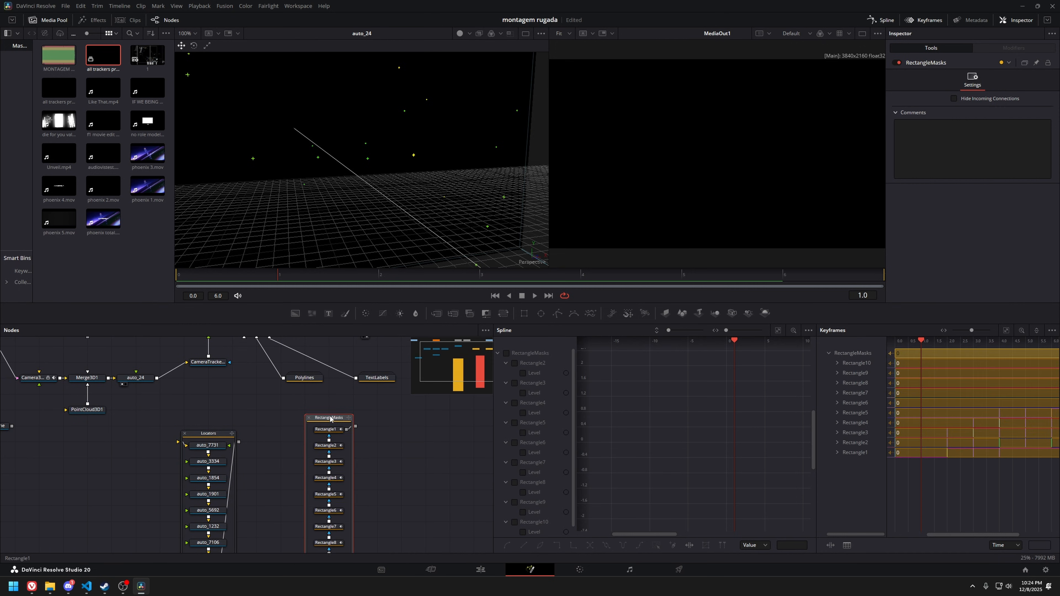
left_click_drag(331, 419, 325, 448)
left_click_drag(309, 379, 399, 436)
double_click(402, 433)
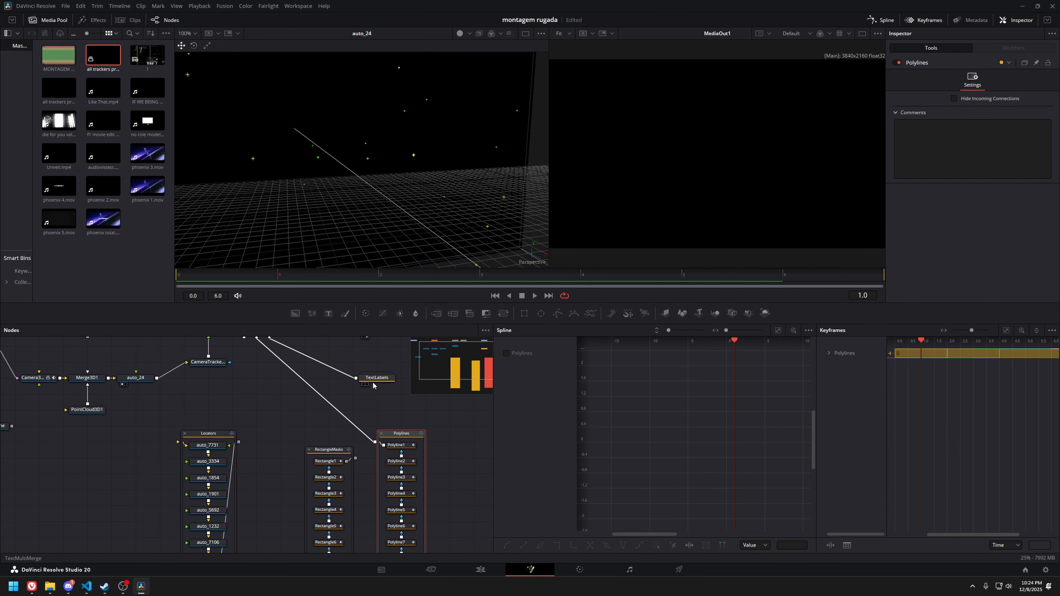
left_click_drag(377, 377, 466, 441)
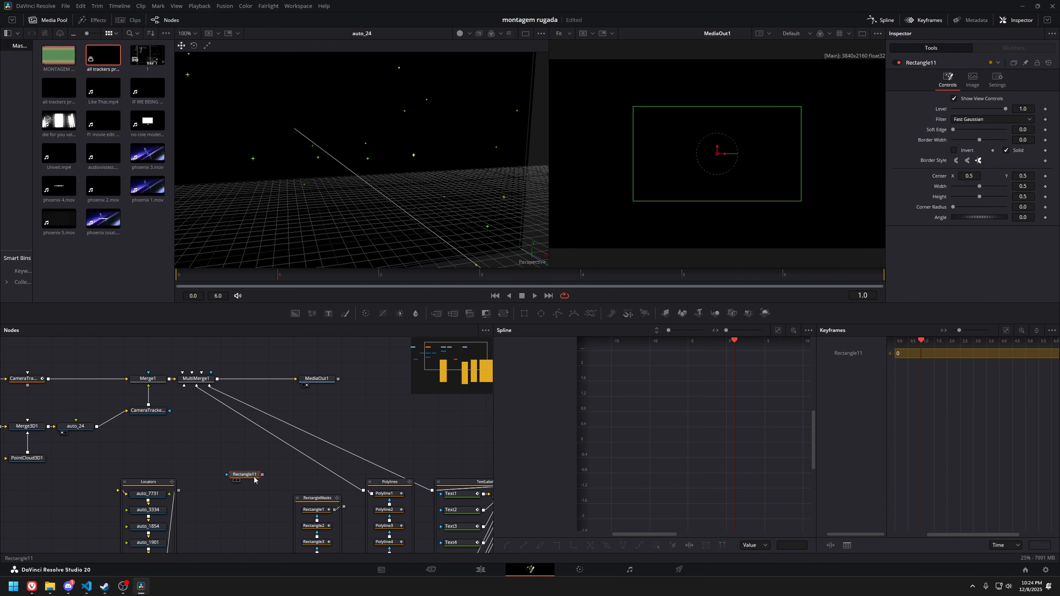
Browse the locator positions available to drive the Rectangle11 mask's center, and delete the mask.
left_click_drag(74, 432, 85, 426)
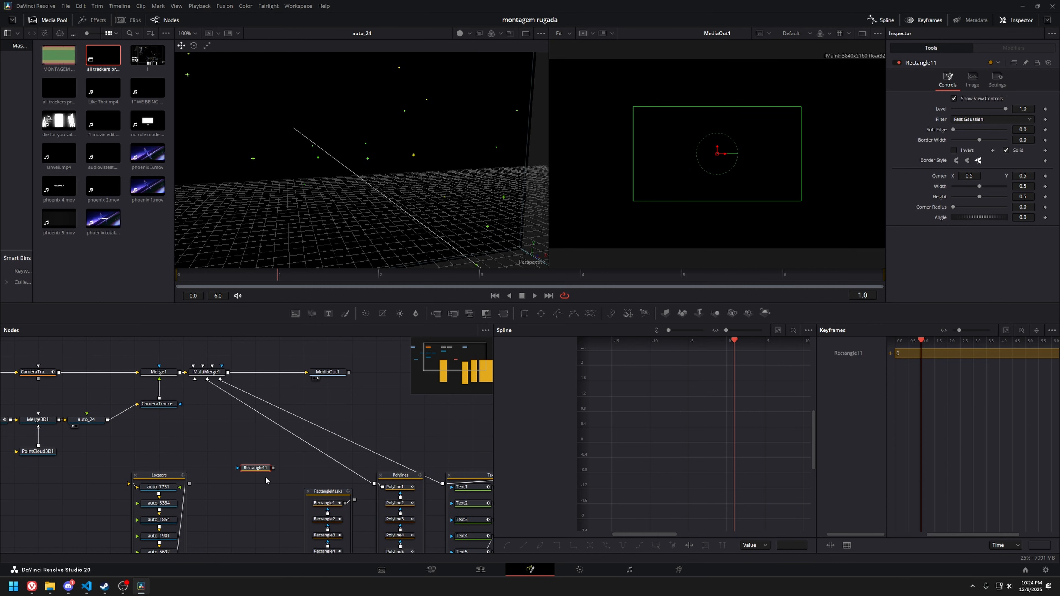
left_click_drag(267, 468, 290, 468)
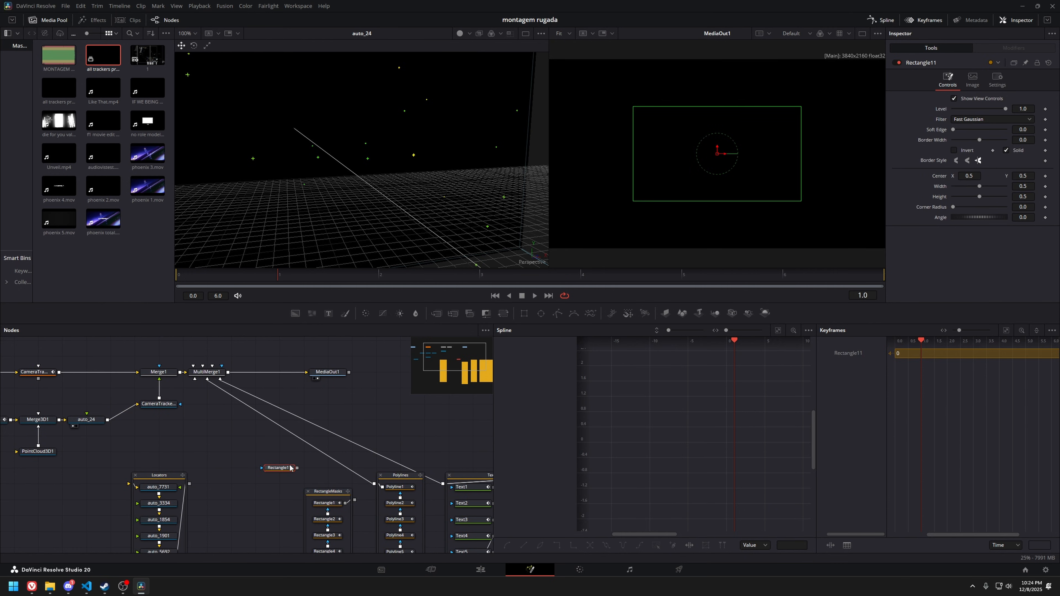
right_click(939, 179)
mouse_move(965, 210)
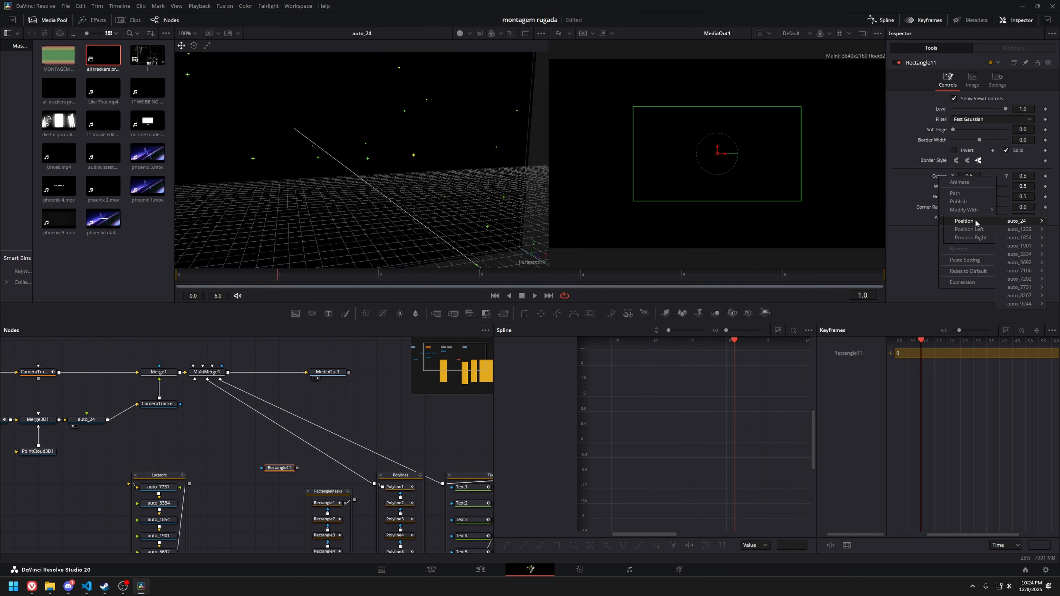
key("ctrl+x")
Reconnect the RectangleMasks group to MultiMerge1 and place it next to the Locators group.
left_click_drag(106, 437, 222, 433)
left_click(169, 447)
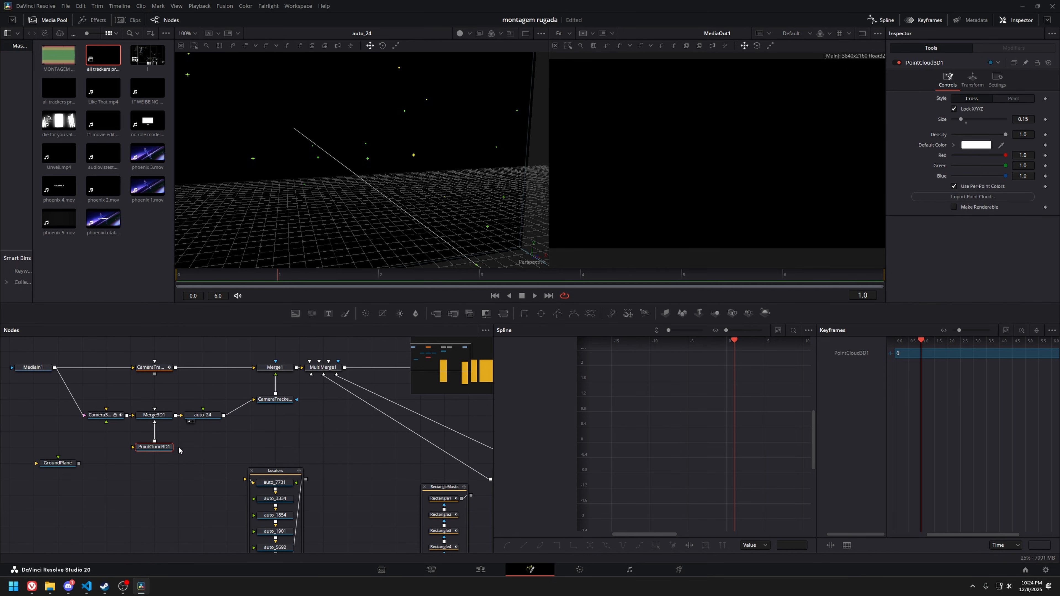
left_click_drag(343, 439, 237, 435)
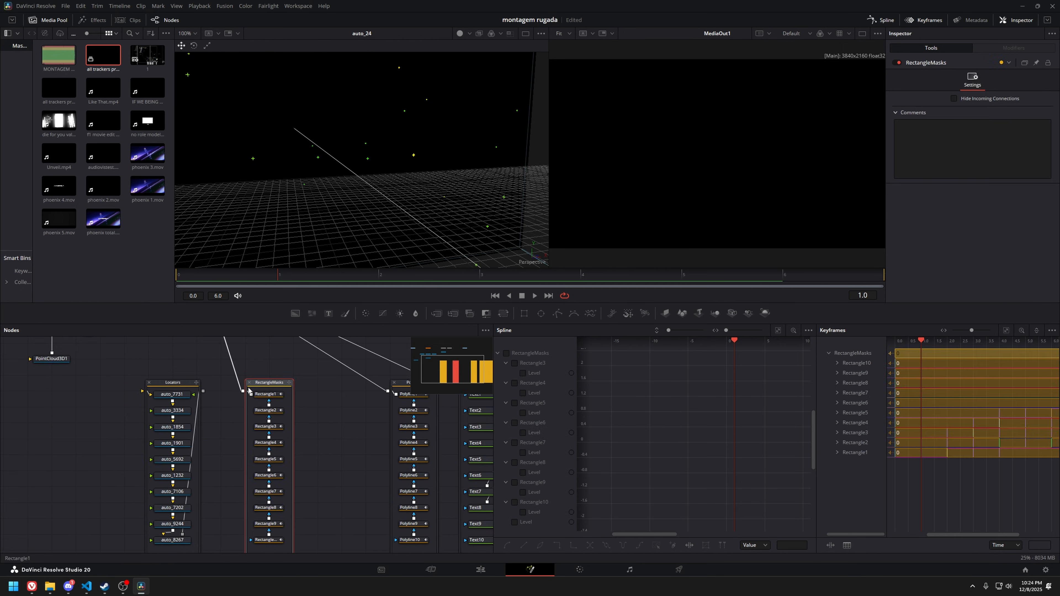
left_click(312, 463)
Examine the masks inside the RectangleMasks group, and scrub to frame 3 with Rectangle1 selected.
scroll(269, 393, "down", 3)
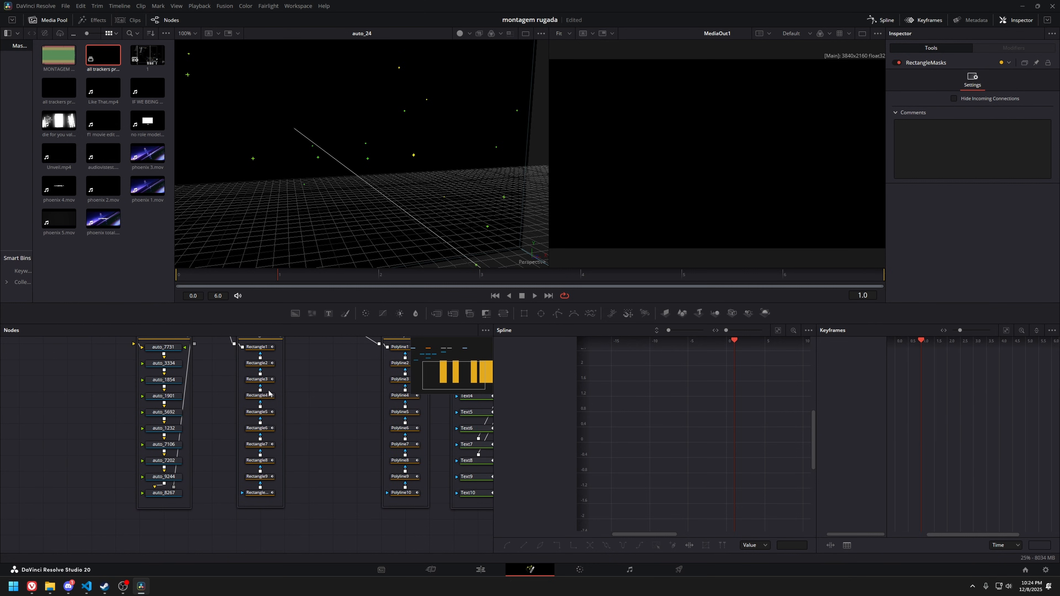
left_click(263, 493)
left_click(264, 477)
left_click(265, 461)
left_click(266, 445)
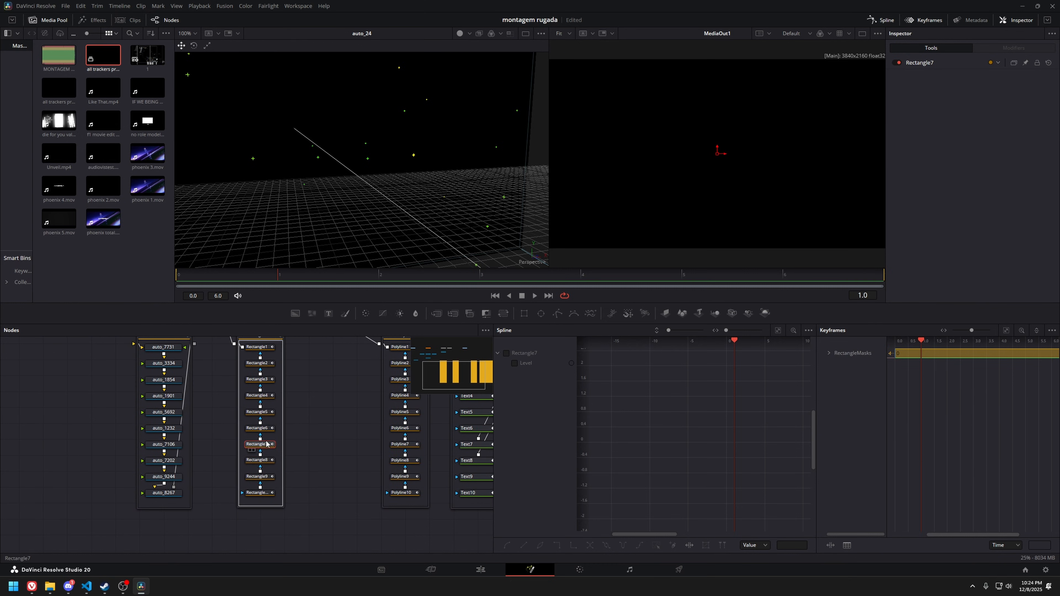
left_click(266, 347)
left_click_drag(284, 356, 290, 377)
scroll(290, 379, "up", 3)
left_click_drag(382, 276, 468, 275)
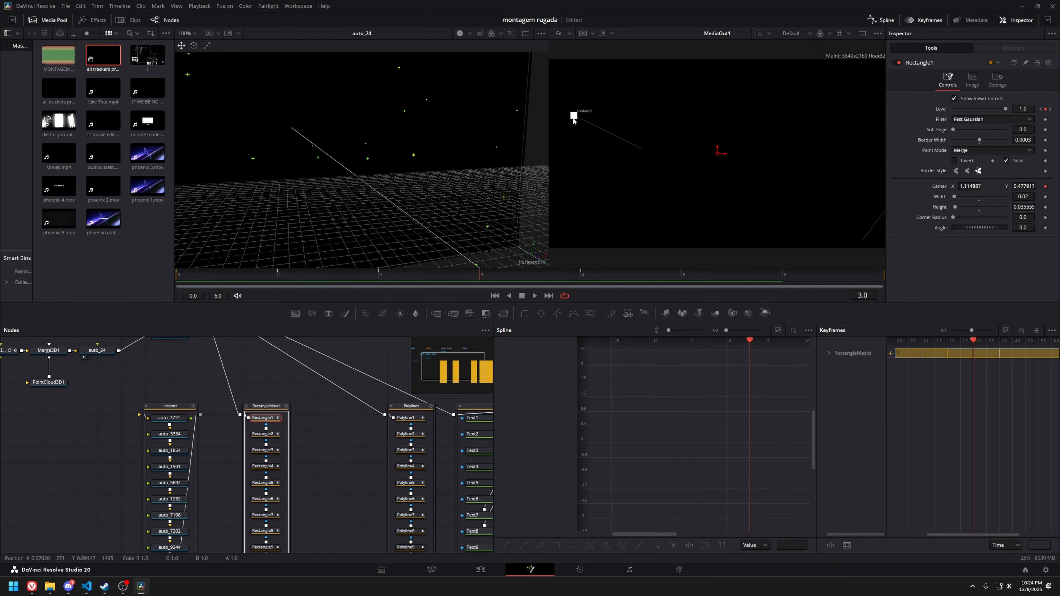
Move the Polylines and TextLabels groups closer to RectangleMasks, aligning all of them in one row.
left_click_drag(313, 420, 268, 440)
left_click_drag(375, 424, 279, 441)
left_click_drag(470, 426, 397, 425)
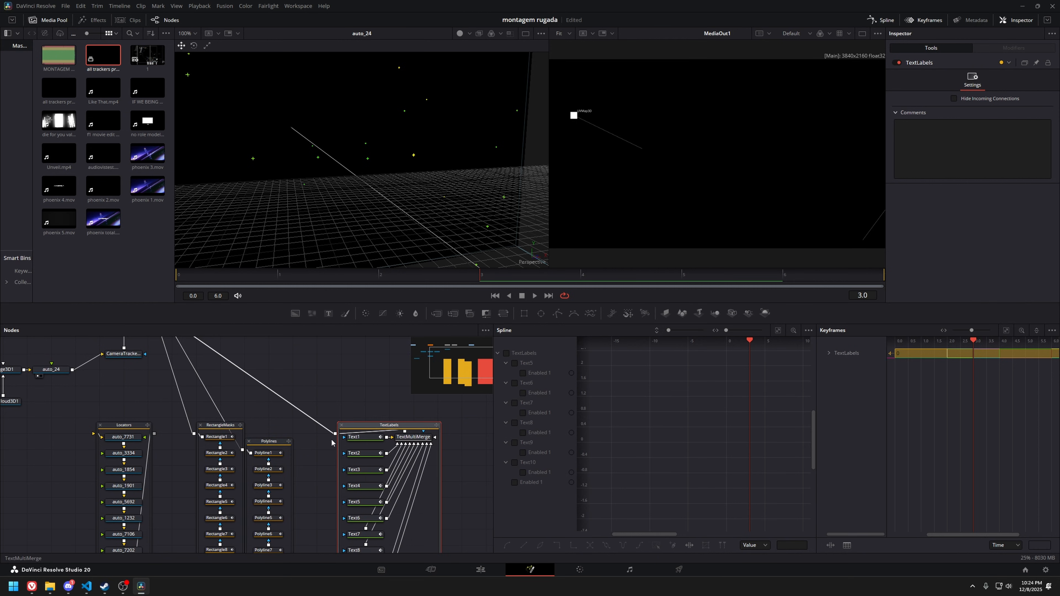
left_click_drag(284, 444, 308, 426)
Examine Polyline1's point positions and Text1's layout, transform and text settings.
left_click(302, 436)
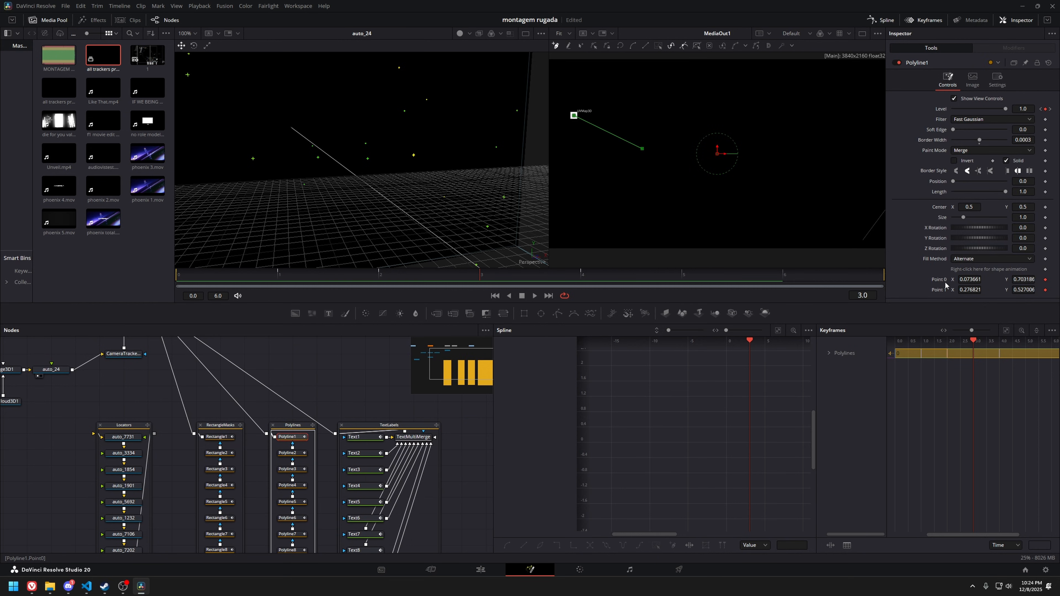
left_click(356, 440)
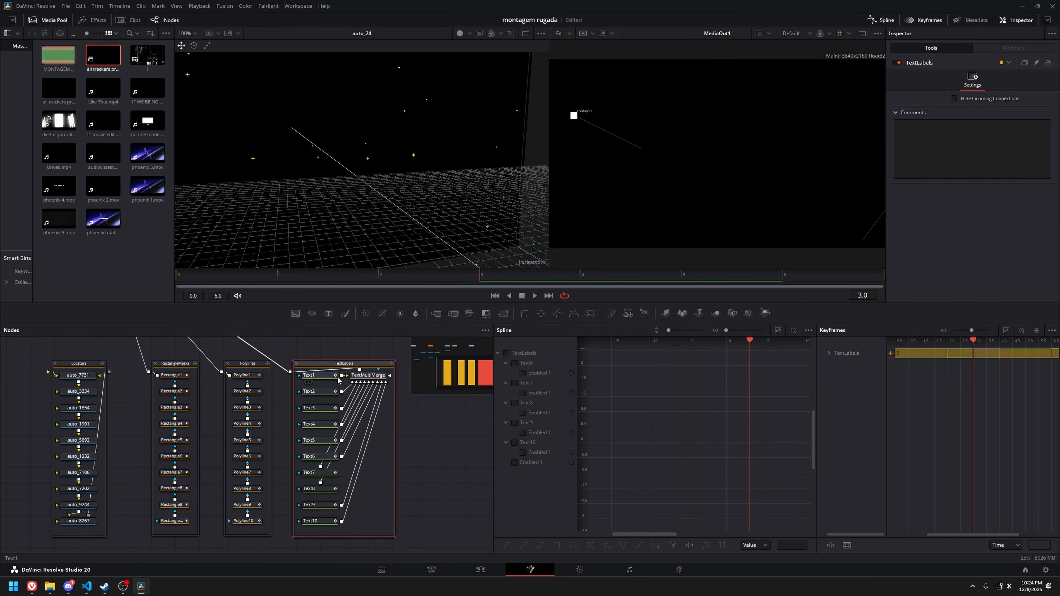
left_click(326, 376)
left_click(939, 105)
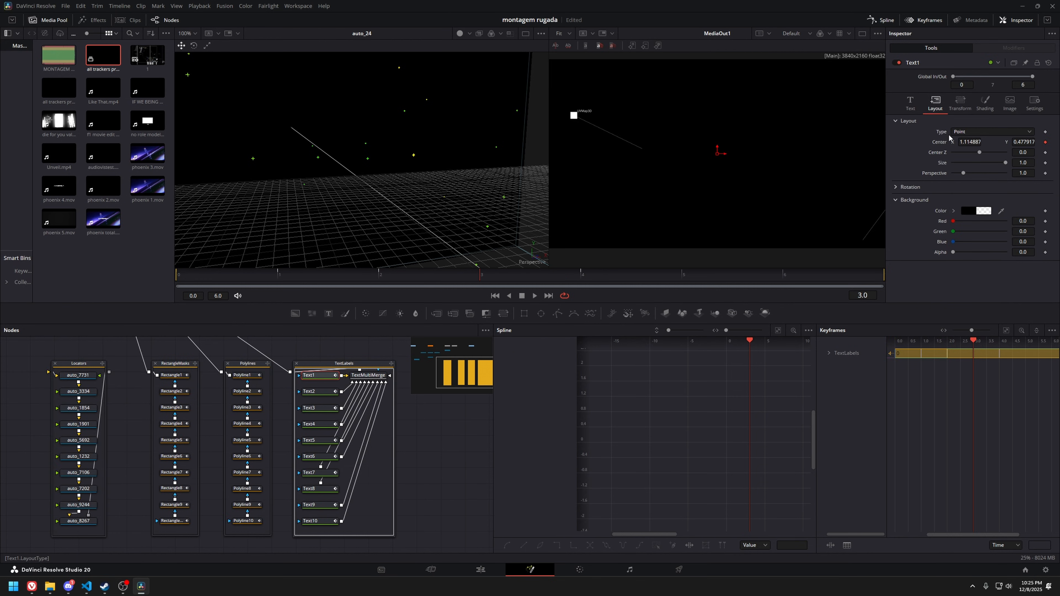
left_click(967, 107)
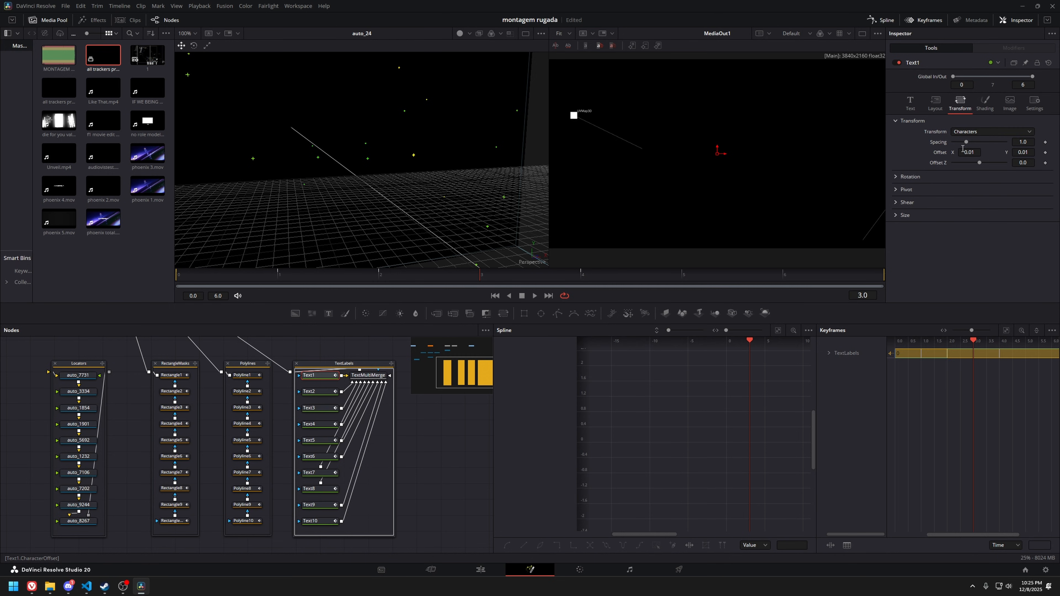
scroll(605, 119, "up", 3)
scroll(632, 121, "down", 4)
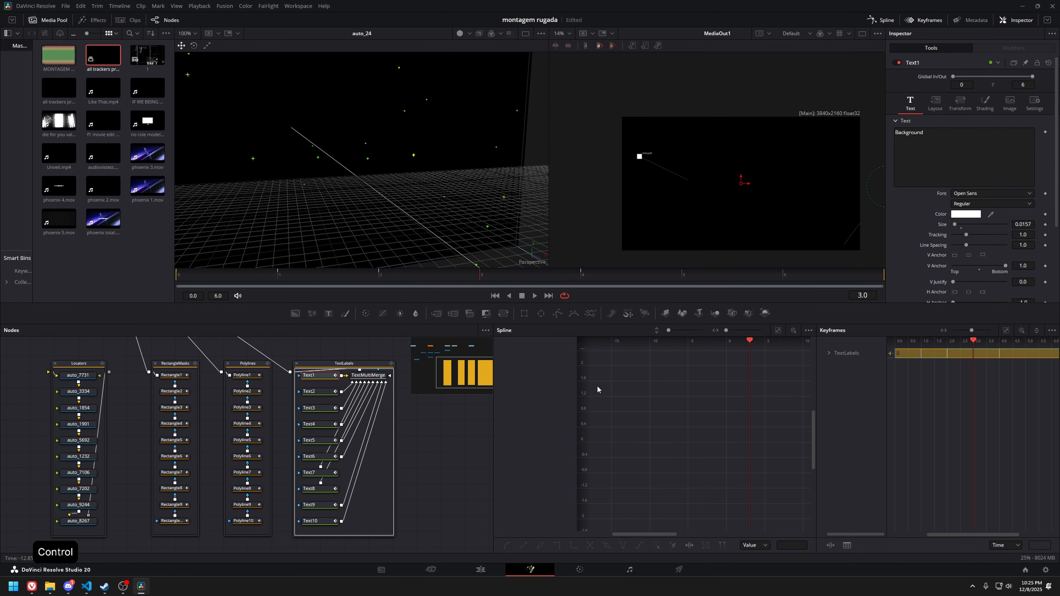
Switch to VS Code and review the settings in pointcloud_to_rectangles.py and the point data in pointcloud_input.txt.
left_click(281, 353)
left_click_drag(281, 353, 373, 419)
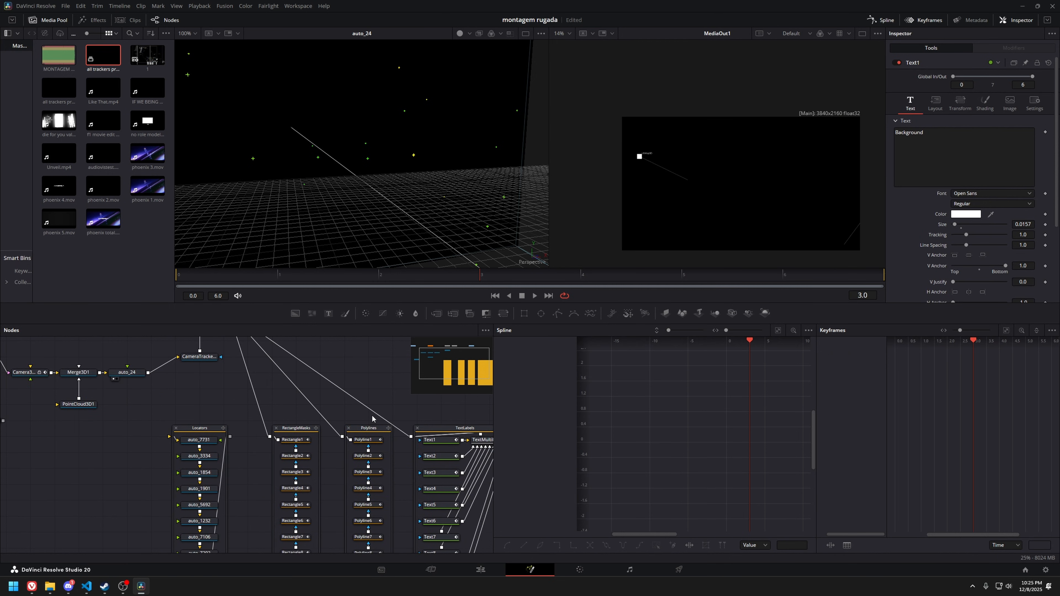
scroll(373, 419, "down", 3)
scroll(355, 381, "up", 3)
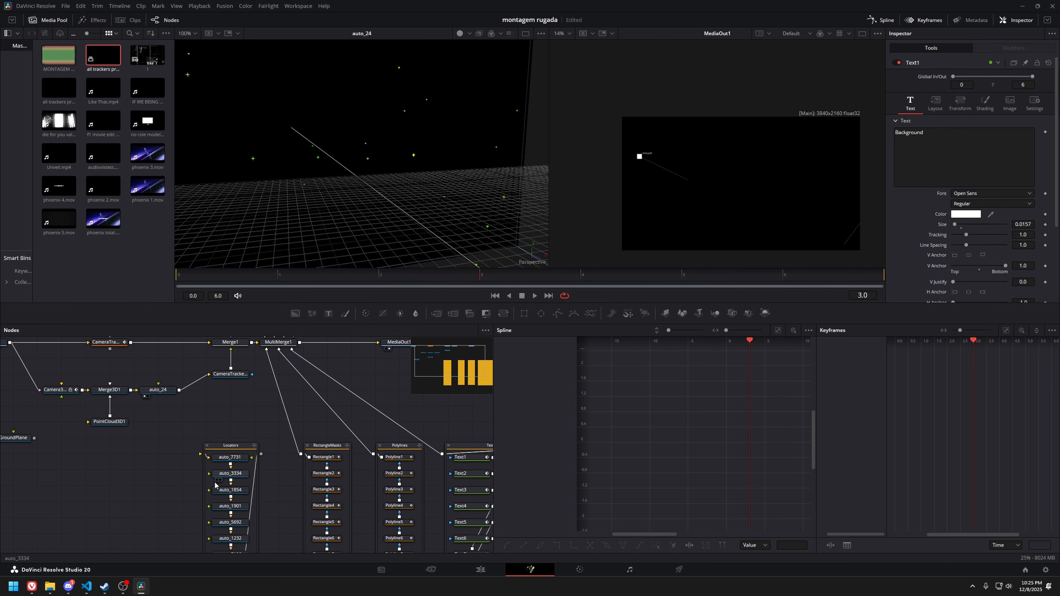
left_click(87, 586)
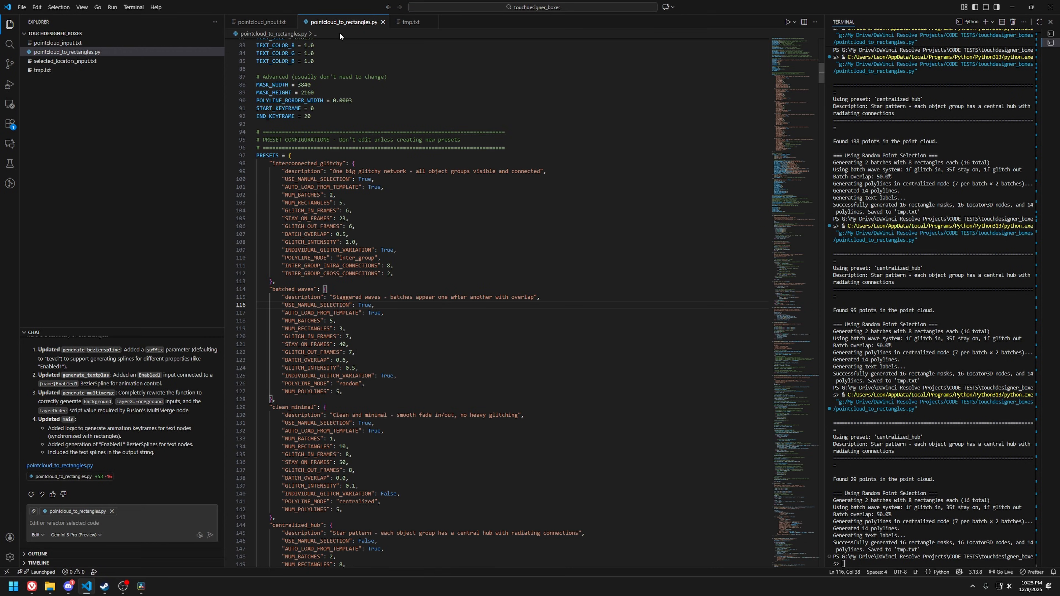
scroll(387, 231, "up", 8)
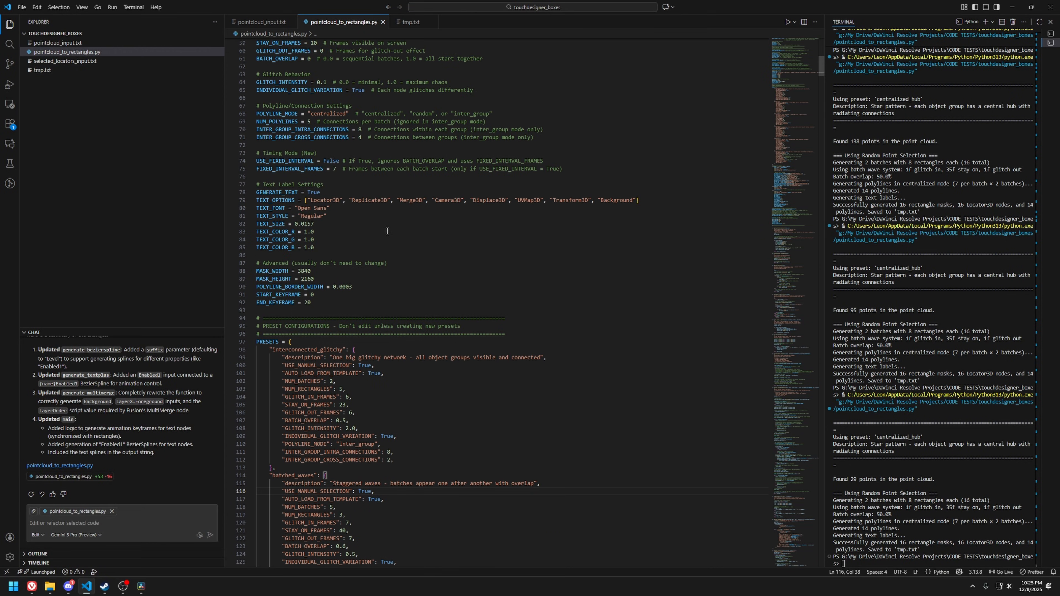
left_click(261, 25)
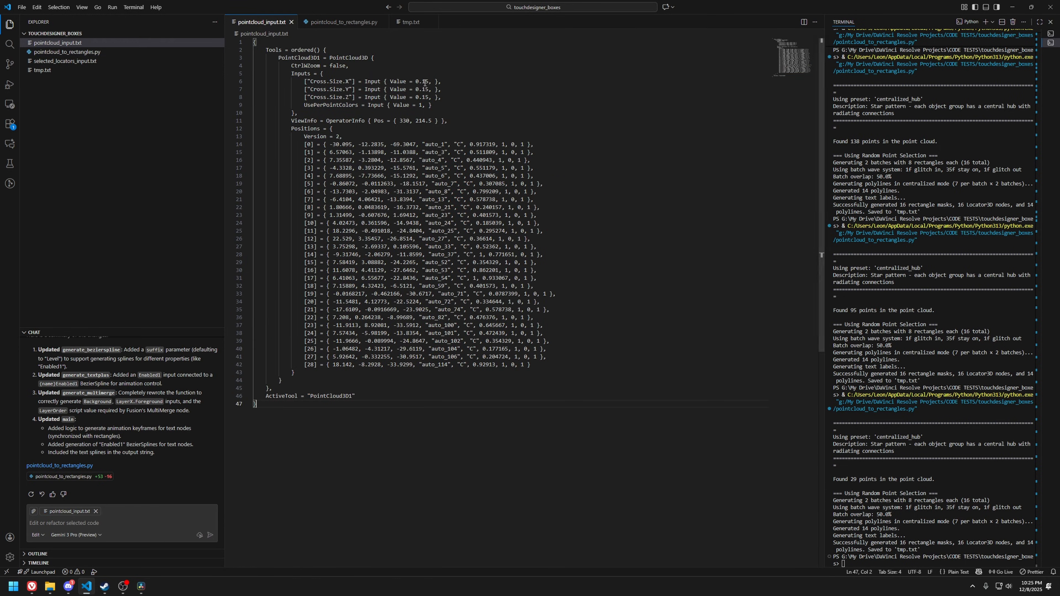
left_click(344, 23)
Return to DaVinci Resolve, open timeline 1 and play the section containing the all trackers predrop Render.mov clip.
key("alt+Tab")
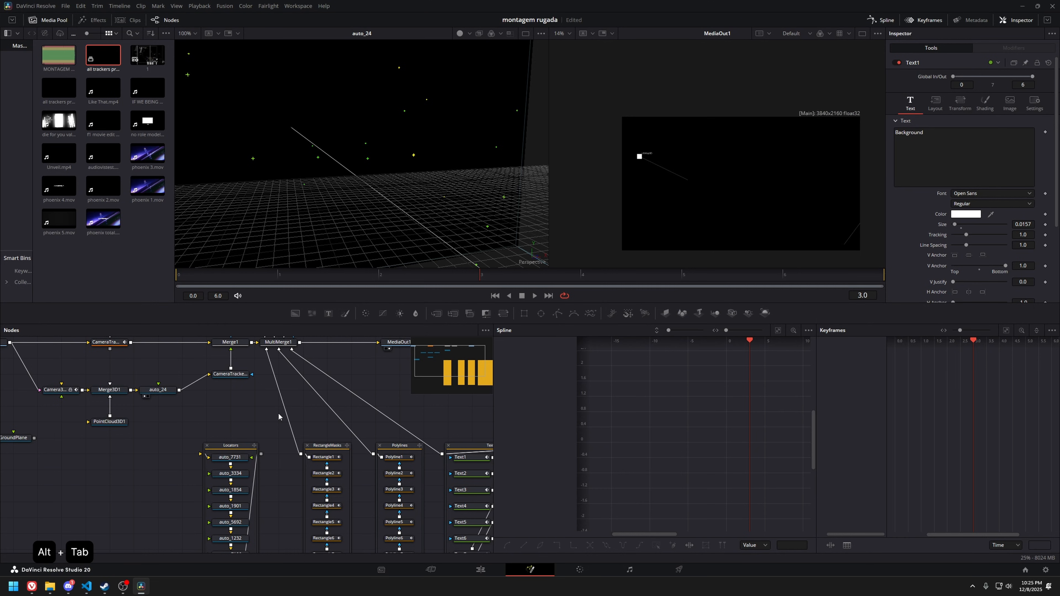
left_click(481, 569)
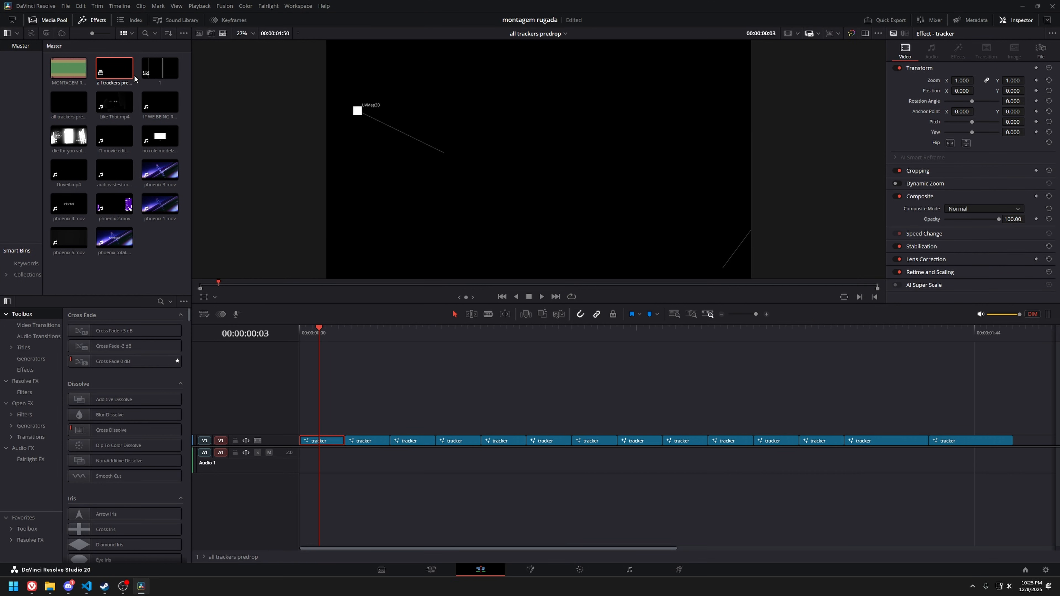
double_click(154, 71)
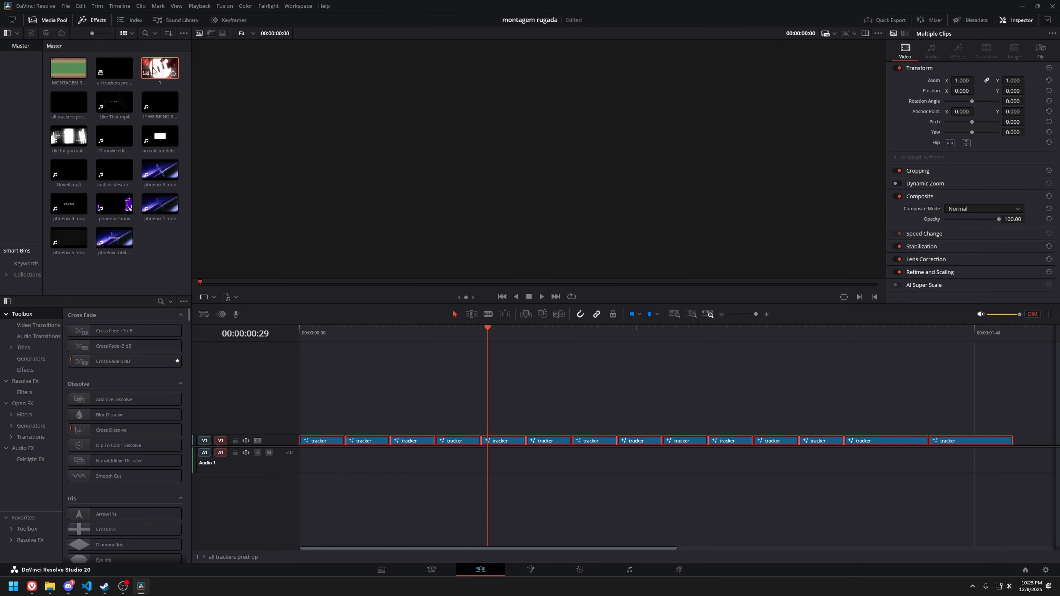
scroll(500, 342, "right", 3)
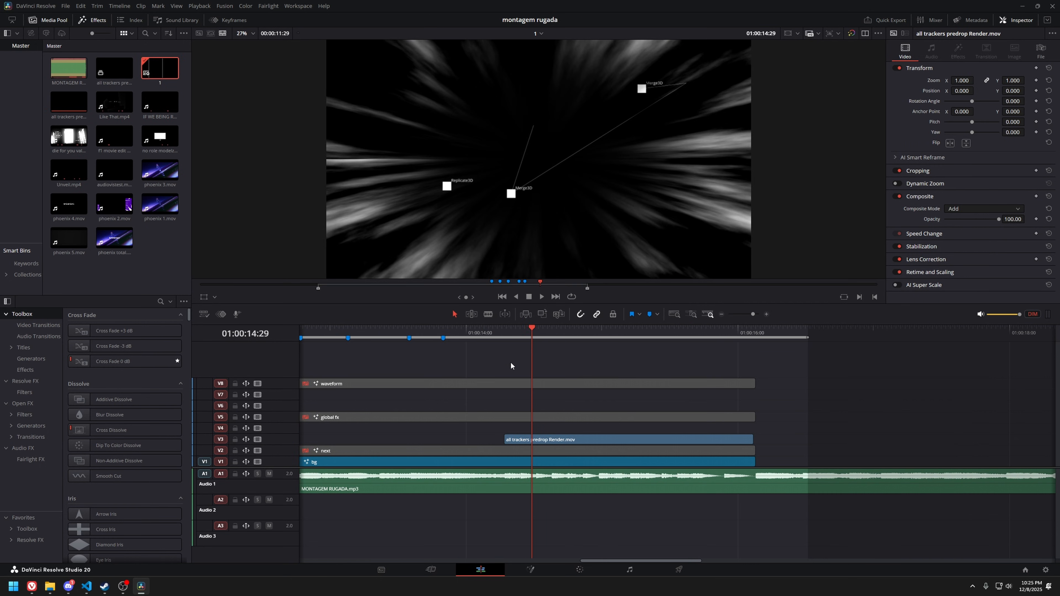
left_click(496, 331)
scroll(515, 398, "left", 1)
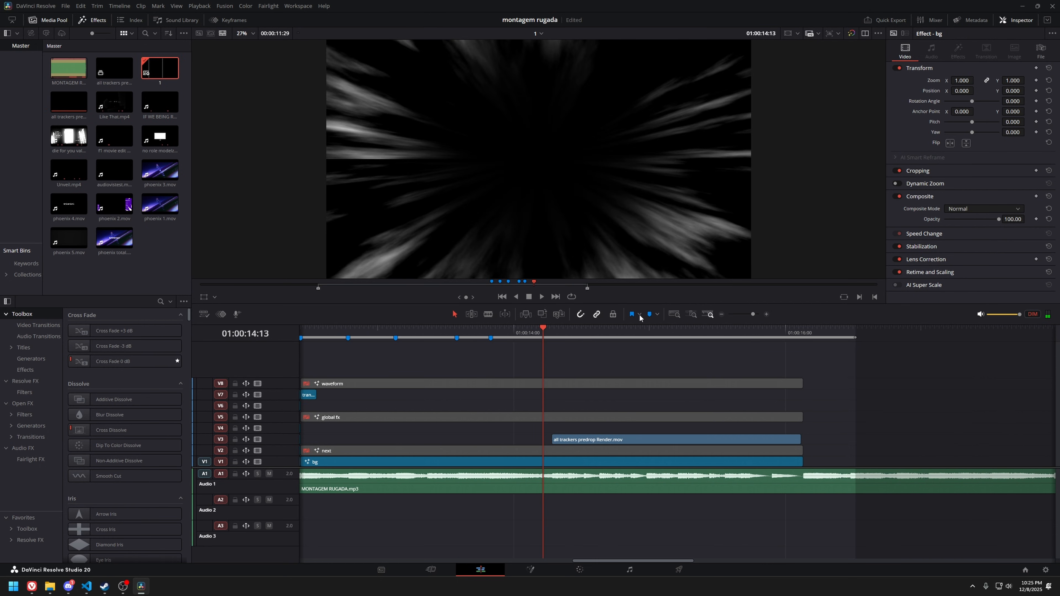
key("space")
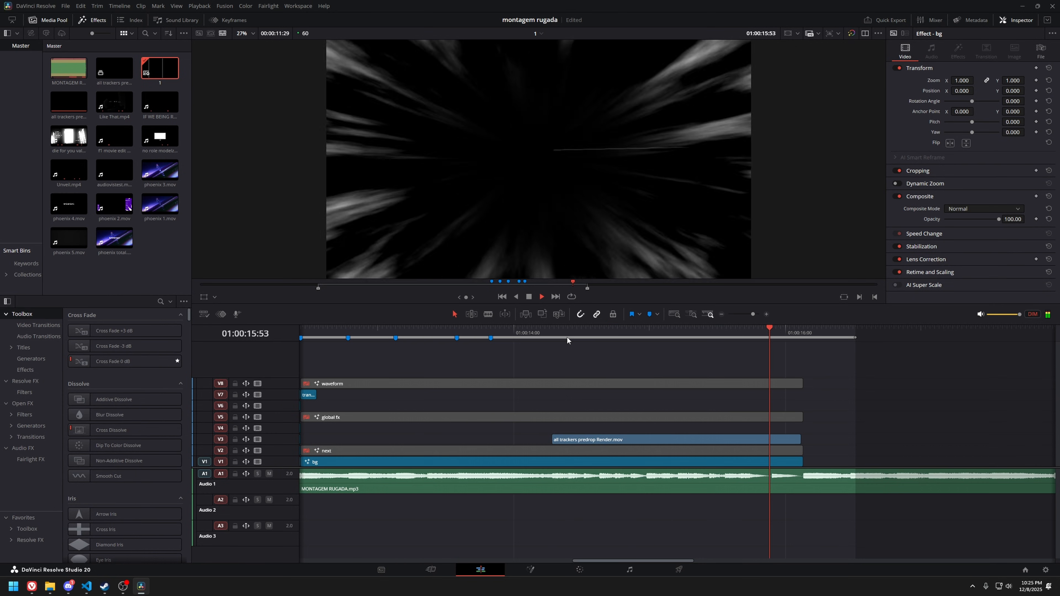
key("space")
left_click(646, 333)
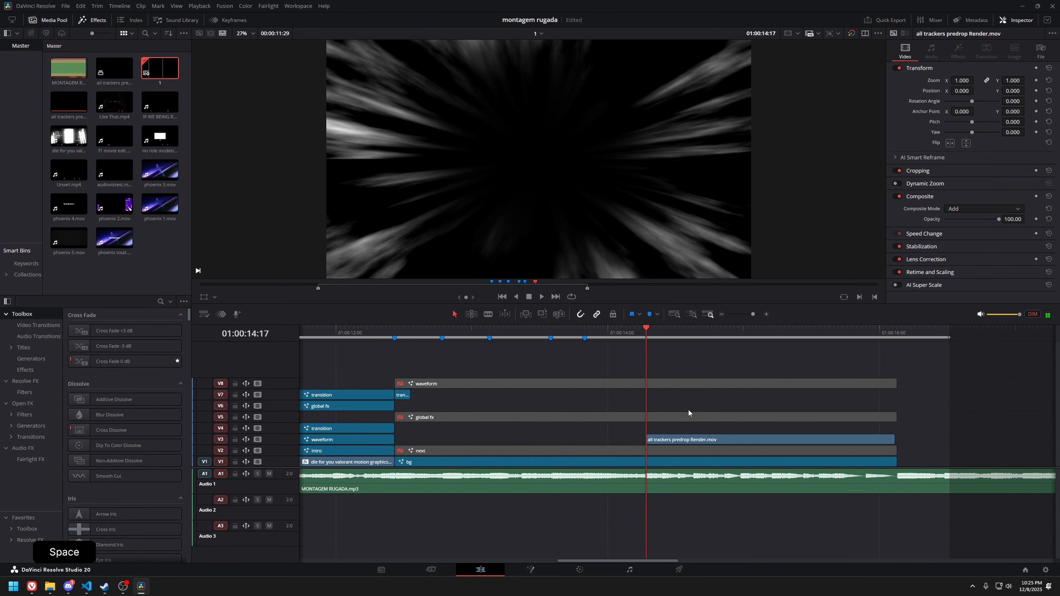
Enable the next and global fx clips on V2 and V5 and play back the tracker overlays with them.
left_click(704, 451)
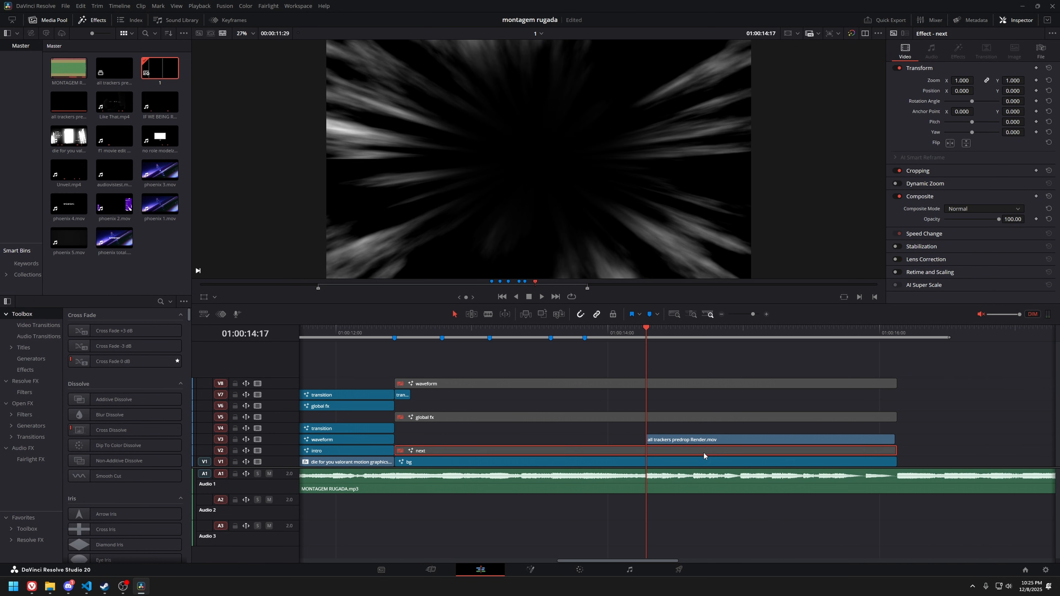
left_click(674, 420)
key("d")
key("space")
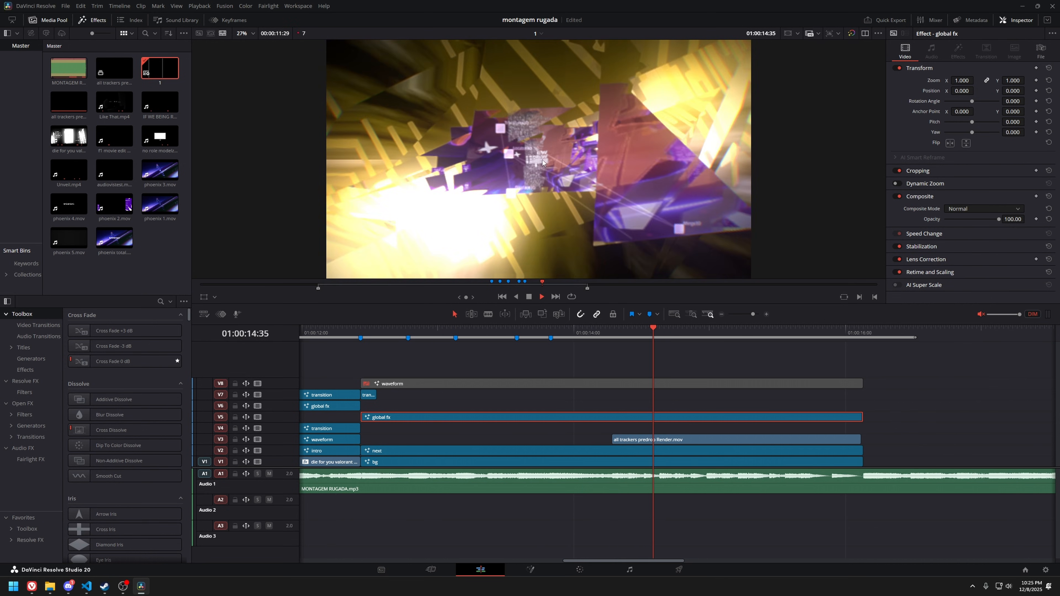
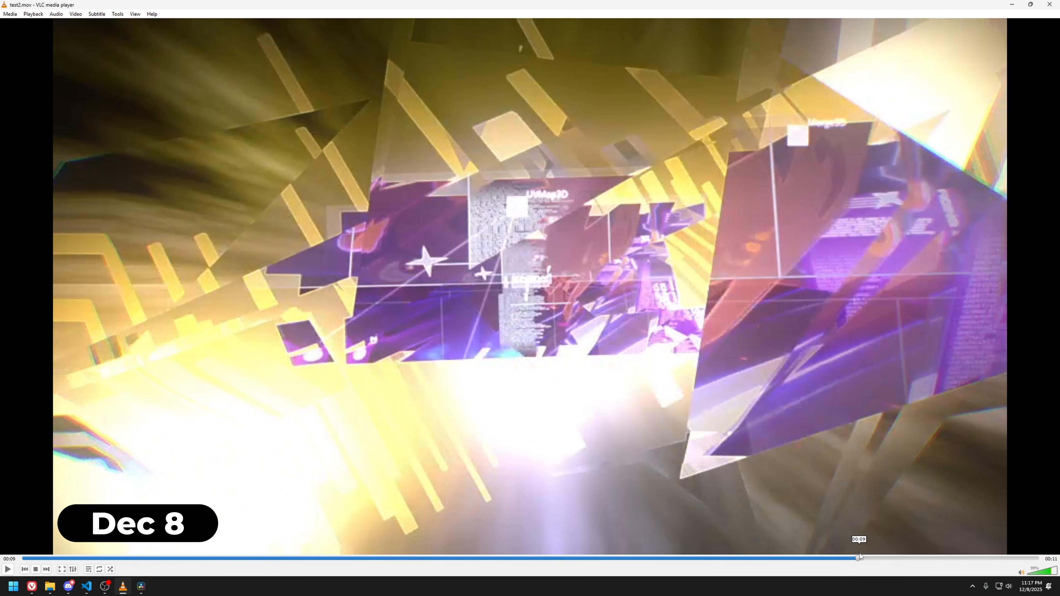
Scrub the test2.mov render in VLC and examine the rectangle width and height settings in pointcloud_to_rectangles.py.
left_click_drag(860, 554, 842, 554)
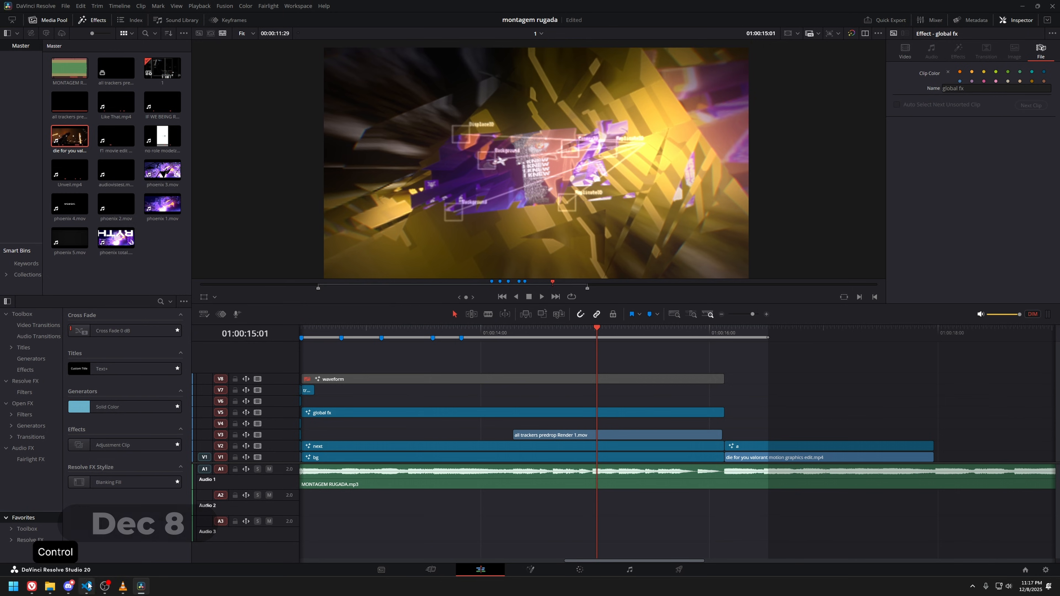
left_click(89, 585)
scroll(715, 80, "up", 10)
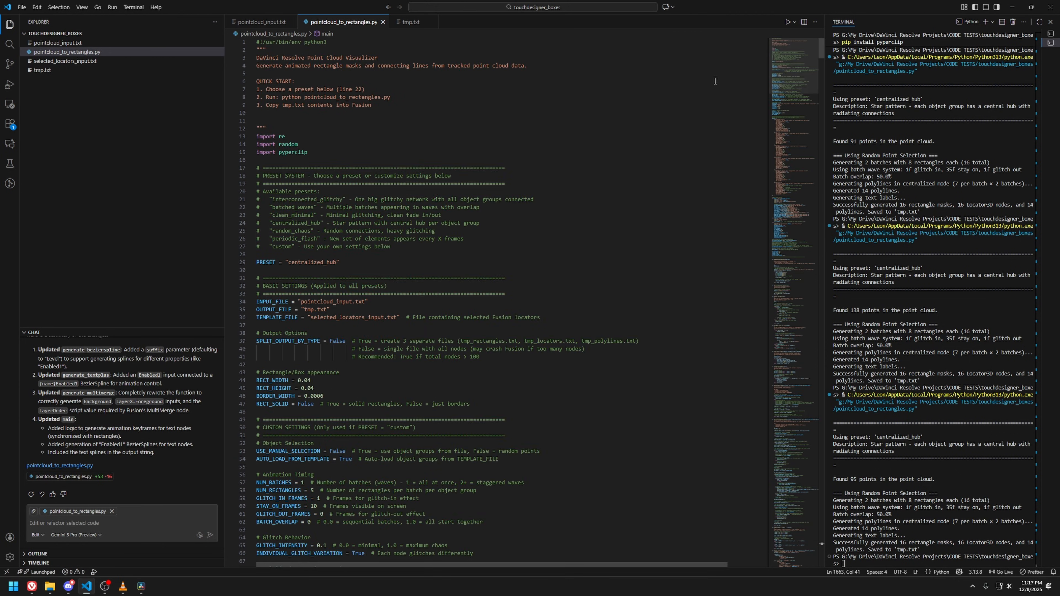
scroll(715, 80, "down", 5)
left_click_drag(314, 264, 303, 258)
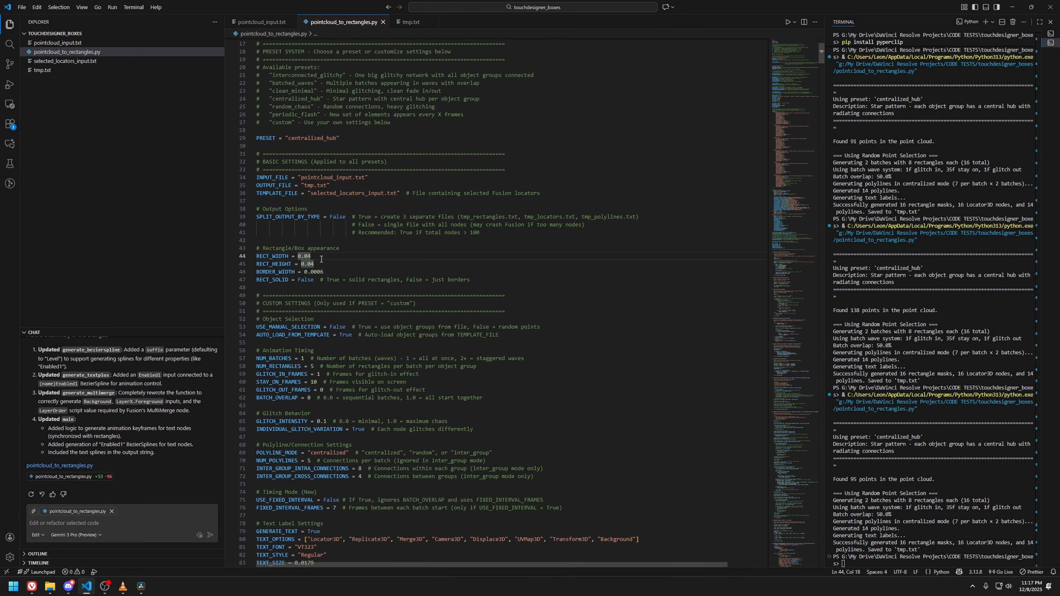
key("alt+Tab")
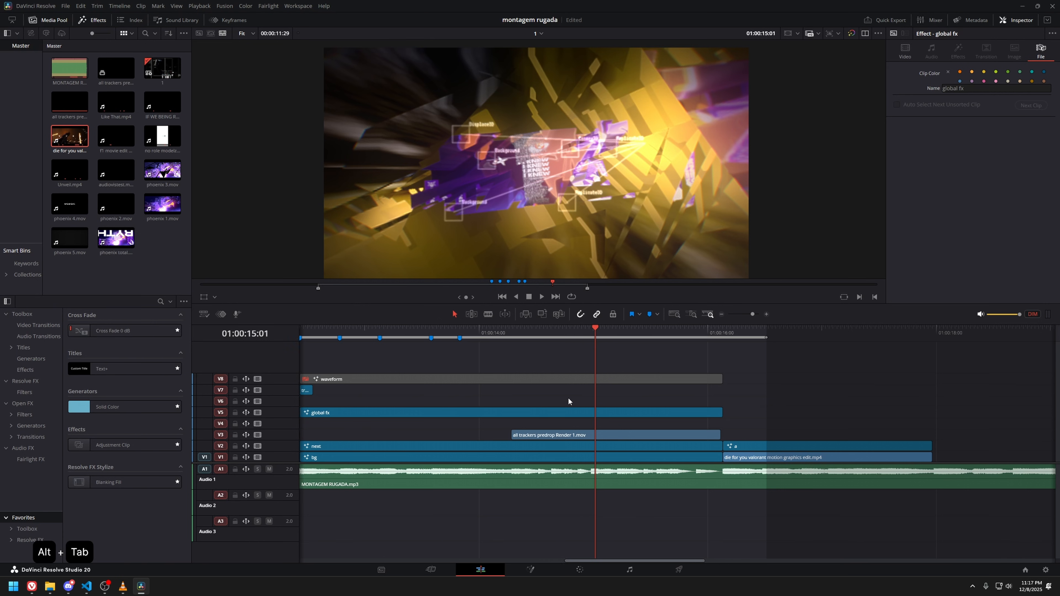
Open the third tracker clip of all trackers predrop in Fusion and spread out the RectangleMasks and TextLabels groups below MultiMerge1.
left_click(397, 338)
left_click(409, 441)
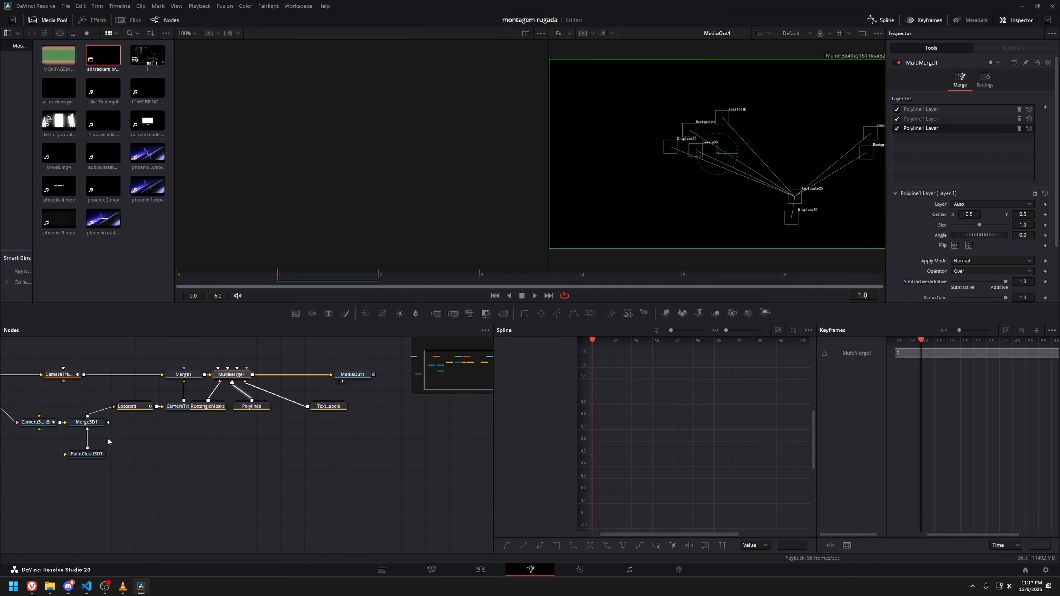
left_click_drag(107, 437, 128, 443)
left_click_drag(227, 411, 251, 442)
left_click_drag(337, 418, 337, 434)
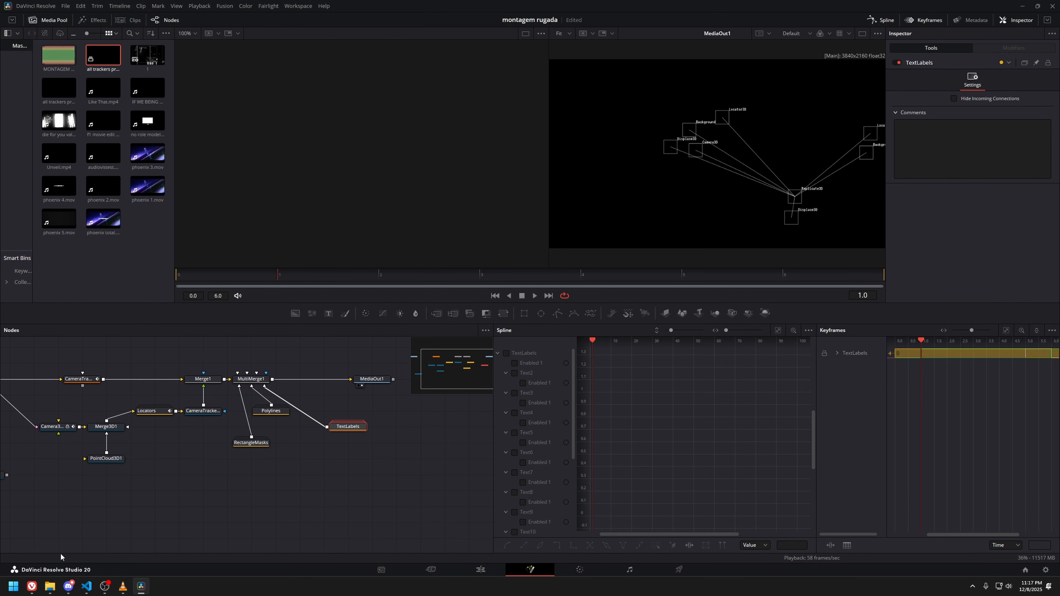
Switch to the browser and review the VT323 font on Google Fonts and in the "terminal font google font" search results.
left_click(32, 586)
left_click(59, 172)
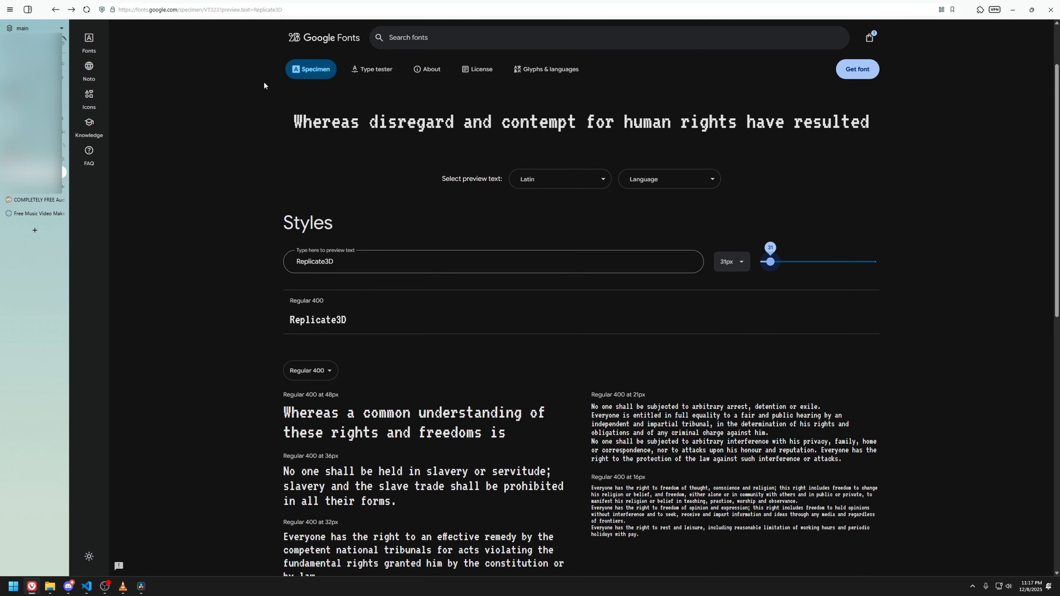
left_click(56, 10)
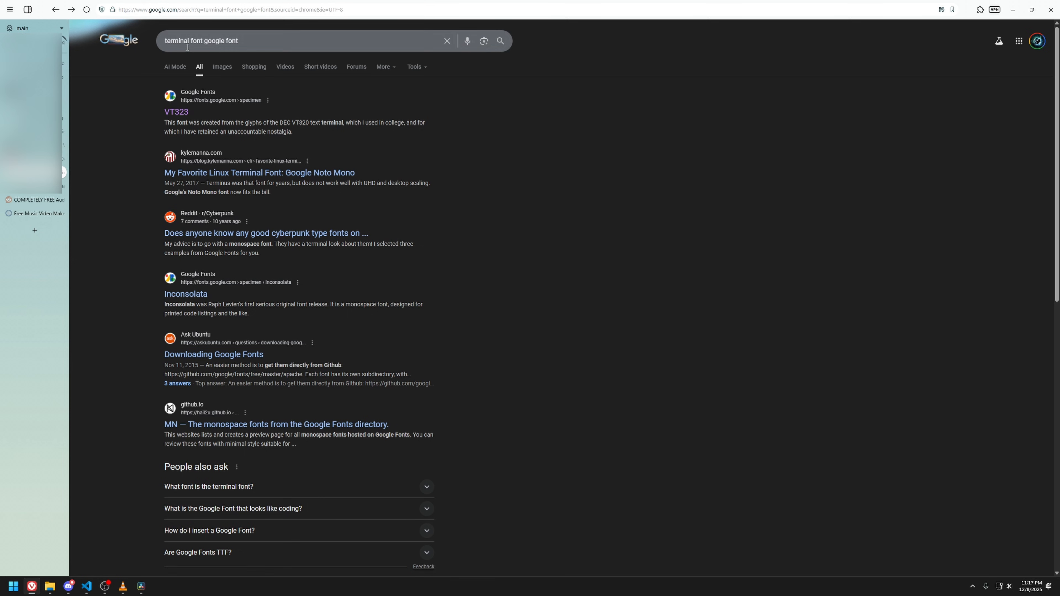
left_click(176, 111)
key("alt+Tab")
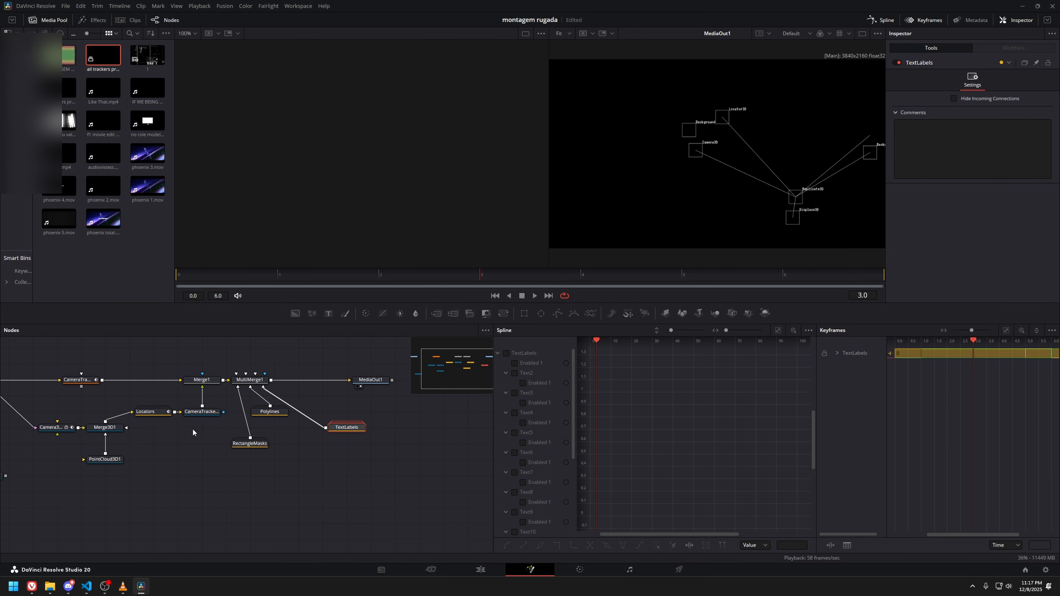
Expand the RectangleMasks group and inspect Rectangle1's Solid, border and size settings before returning to the all trackers predrop timeline.
double_click(242, 443)
left_click(243, 444)
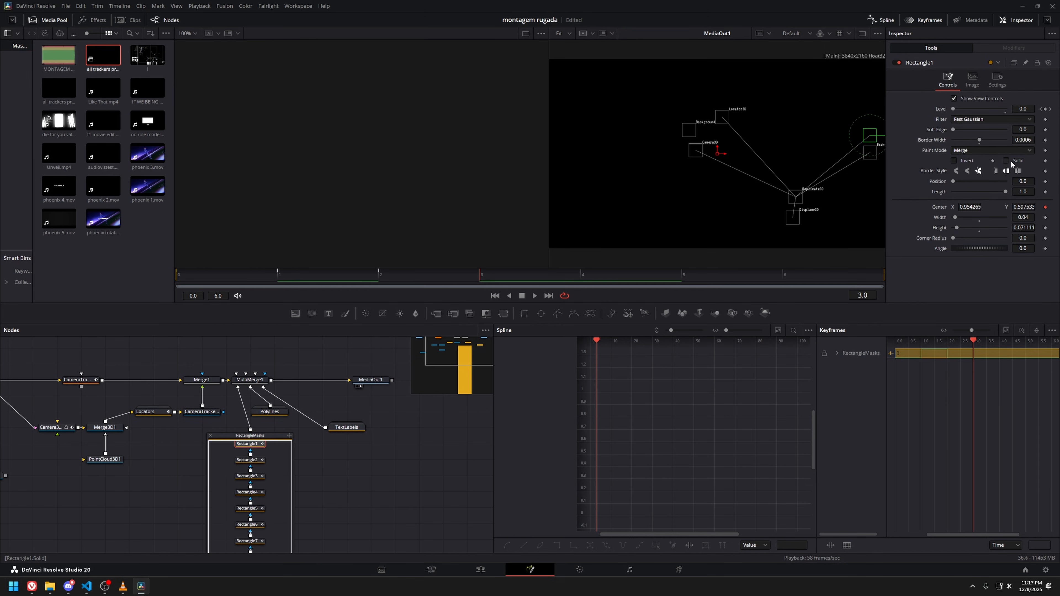
key("ctrl+3")
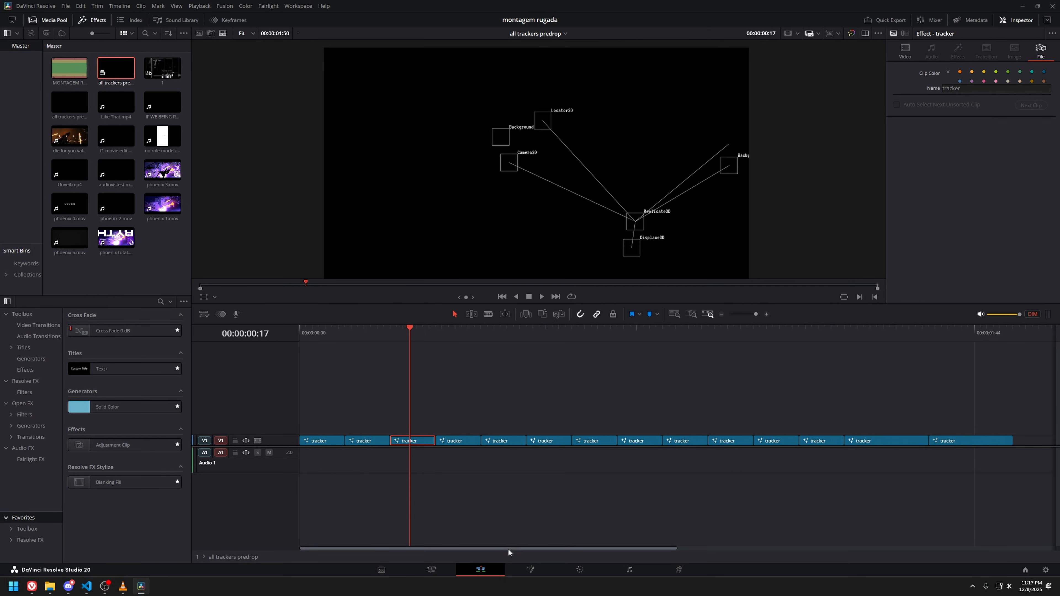
Open timeline 1 and place the playhead at 01:00:16:30, just past the end of the video clips.
double_click(163, 68)
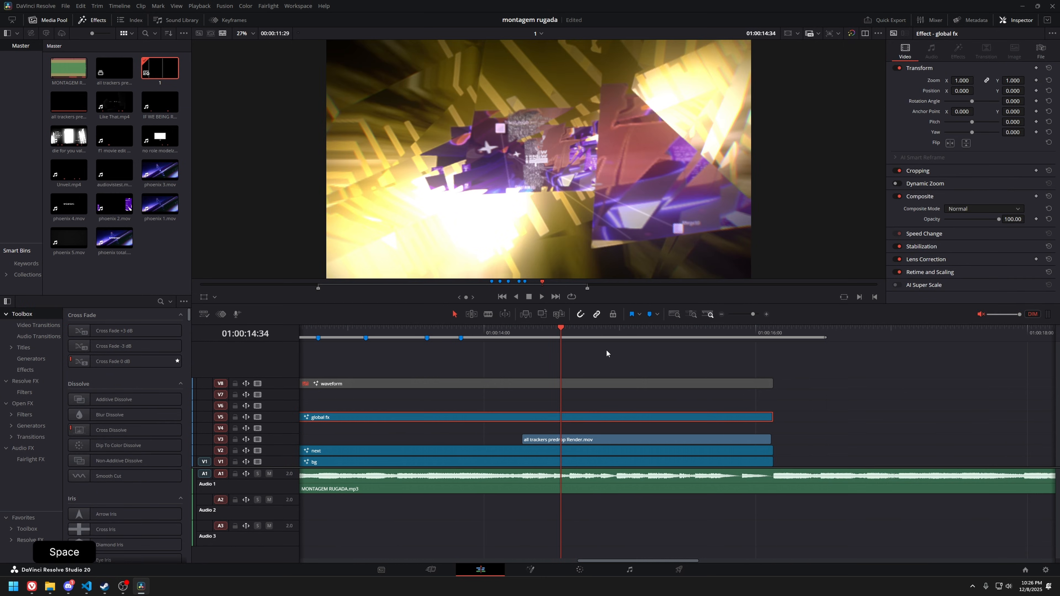
scroll(624, 366, "down", 3)
scroll(598, 367, "down", 3)
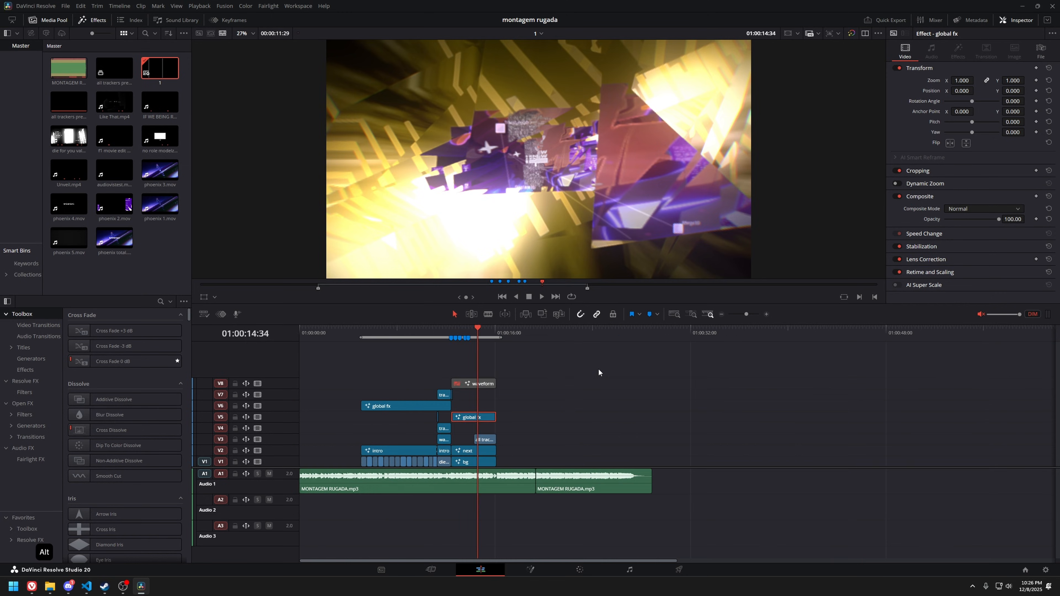
scroll(598, 368, "up", 2)
scroll(641, 412, "down", 2)
left_click(579, 334)
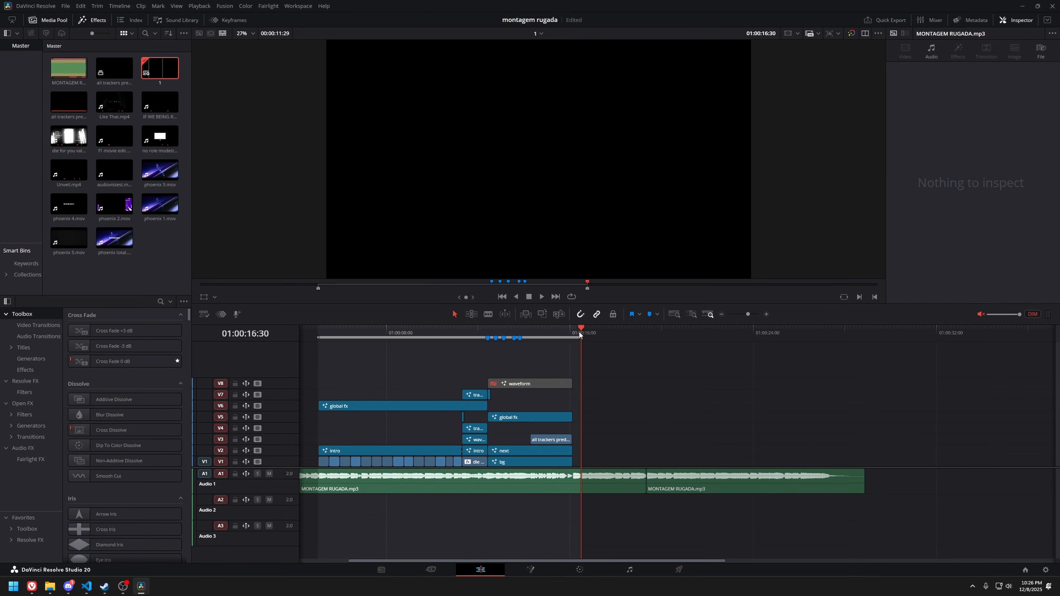
Play the main timeline from 01:00:15:24 to review the end of the section with the all trackers predrop render.
scroll(589, 416, "left", 2)
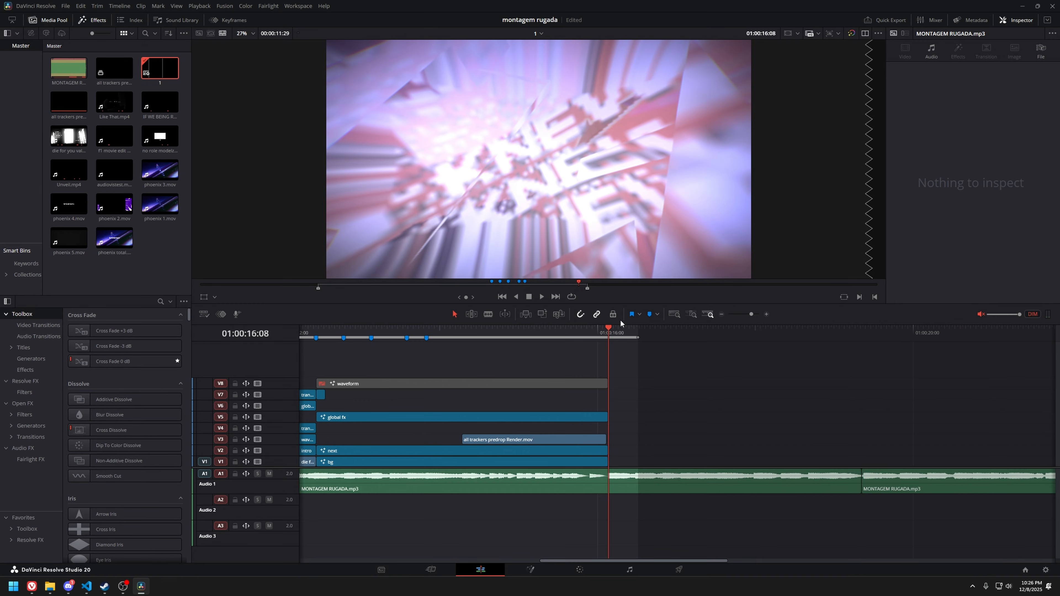
scroll(543, 373, "right", 6)
scroll(594, 366, "right", 1)
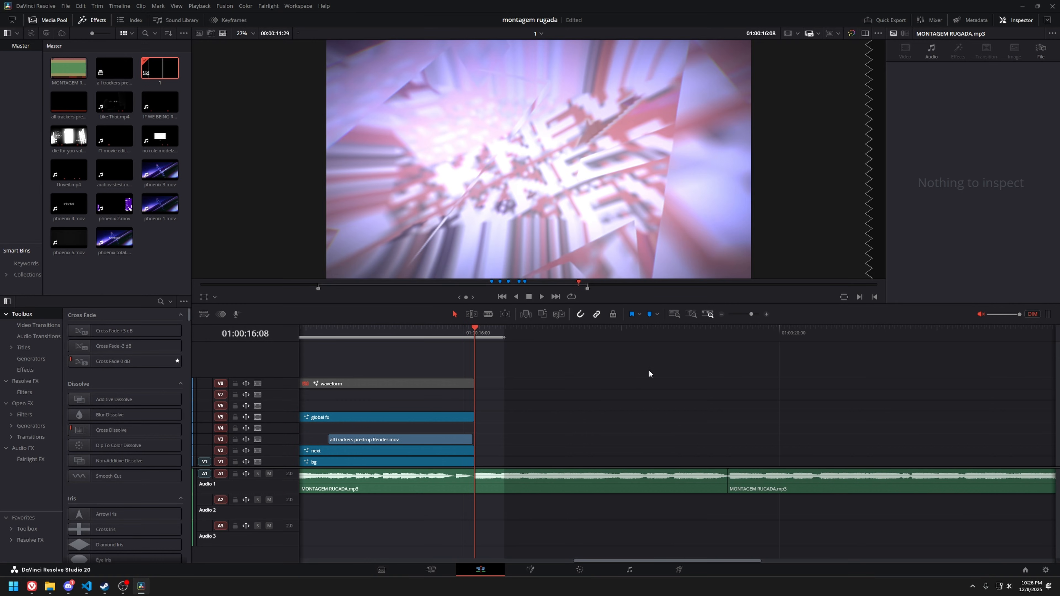
scroll(594, 374, "left", 6)
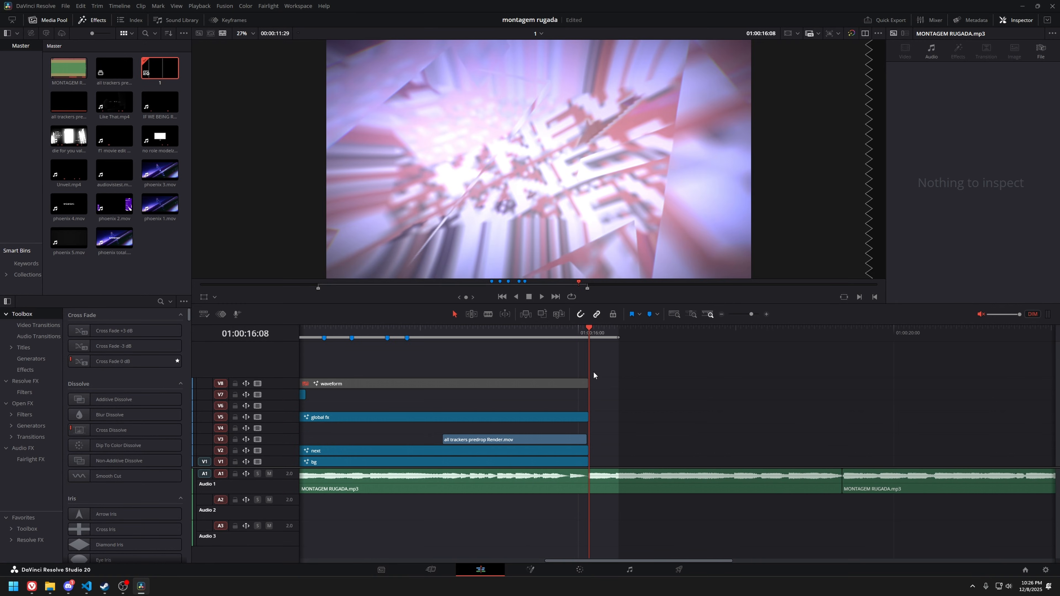
left_click(531, 332)
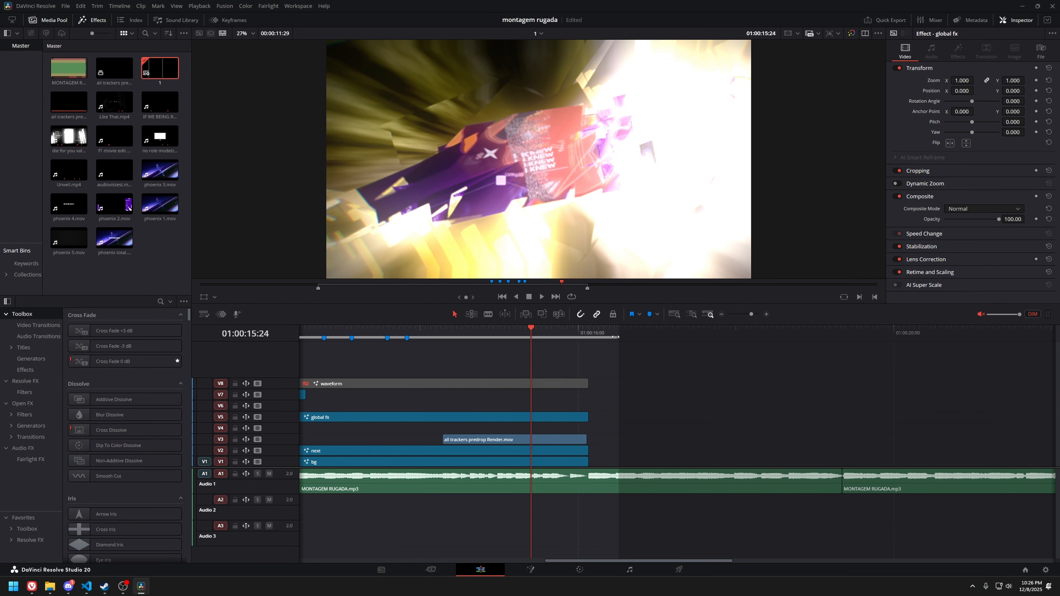
key("space")
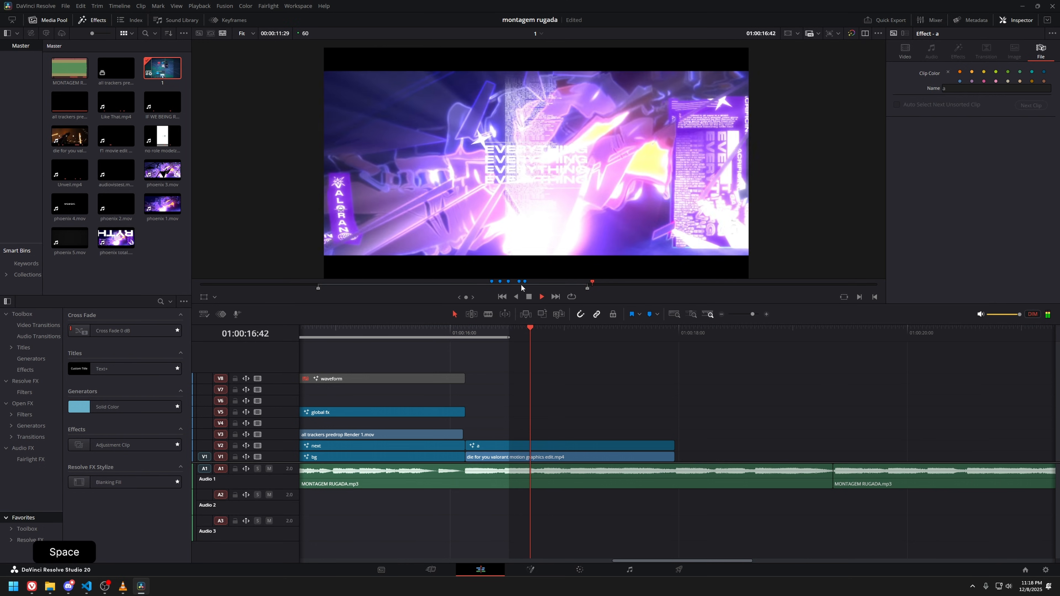
Play the die for you valorant clip that follows the predrop section, including a replay from 01:00:17:07.
key("space")
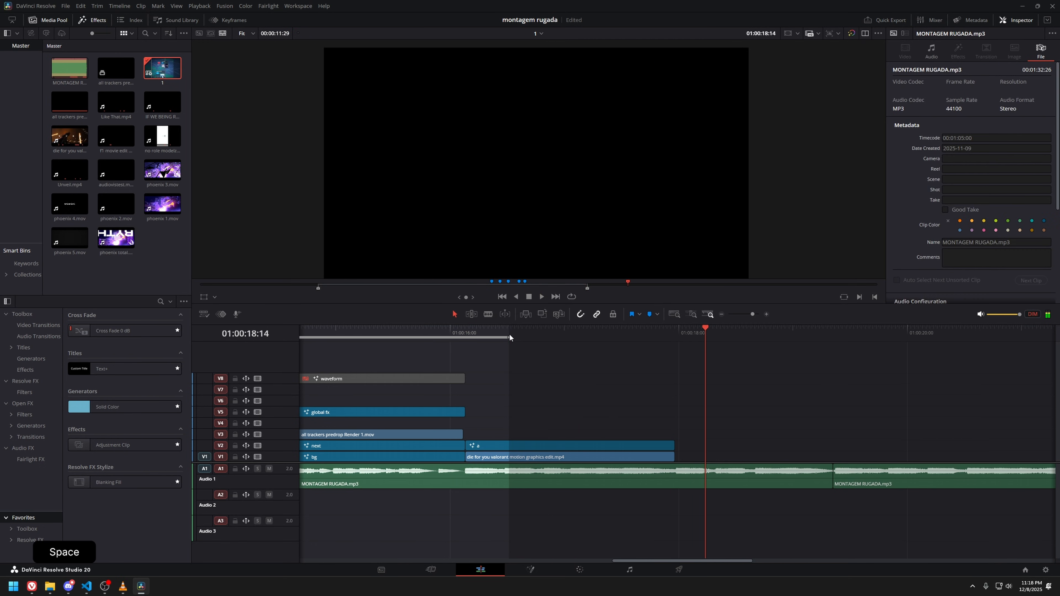
left_click(509, 335)
key("space")
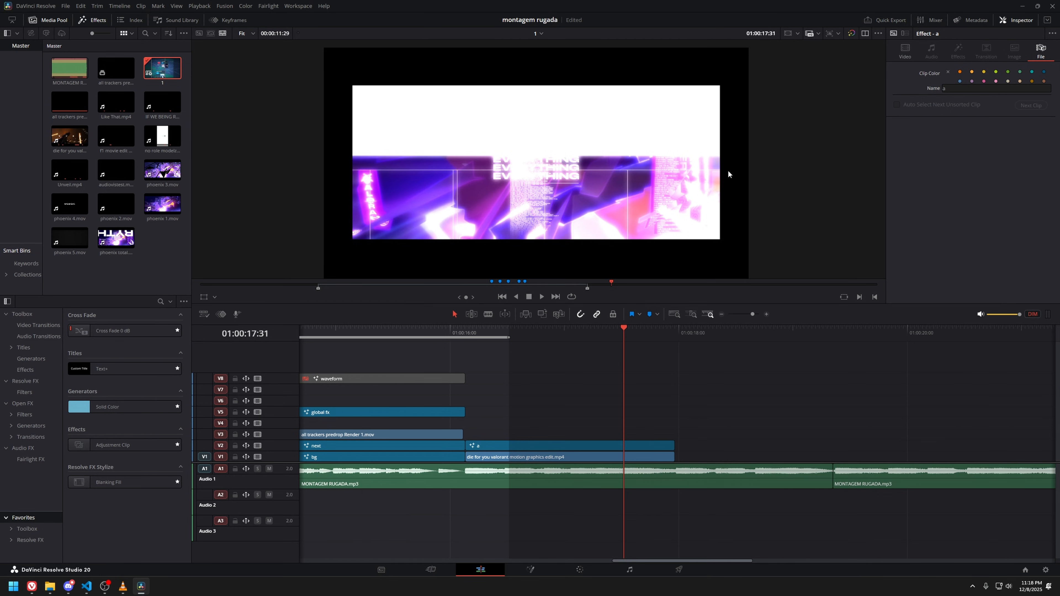
scroll(642, 396, "right", 3)
left_click(489, 335)
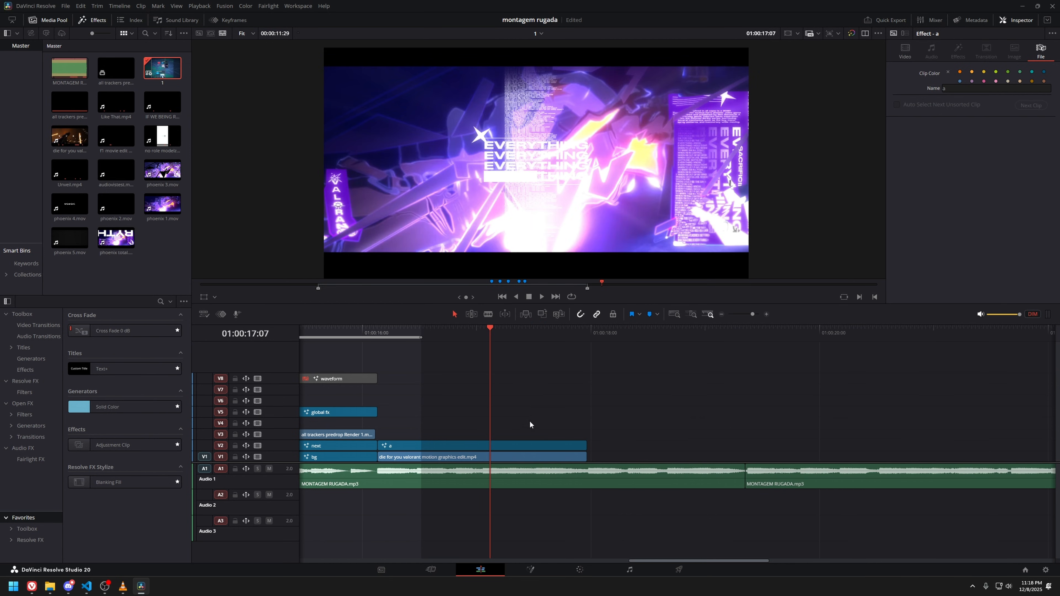
key("space")
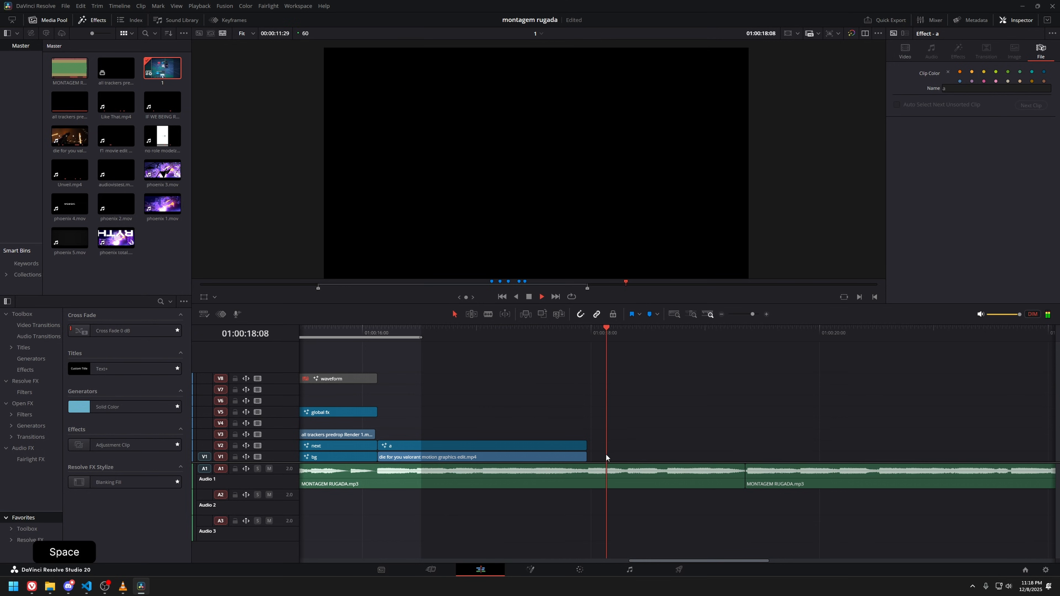
key("space")
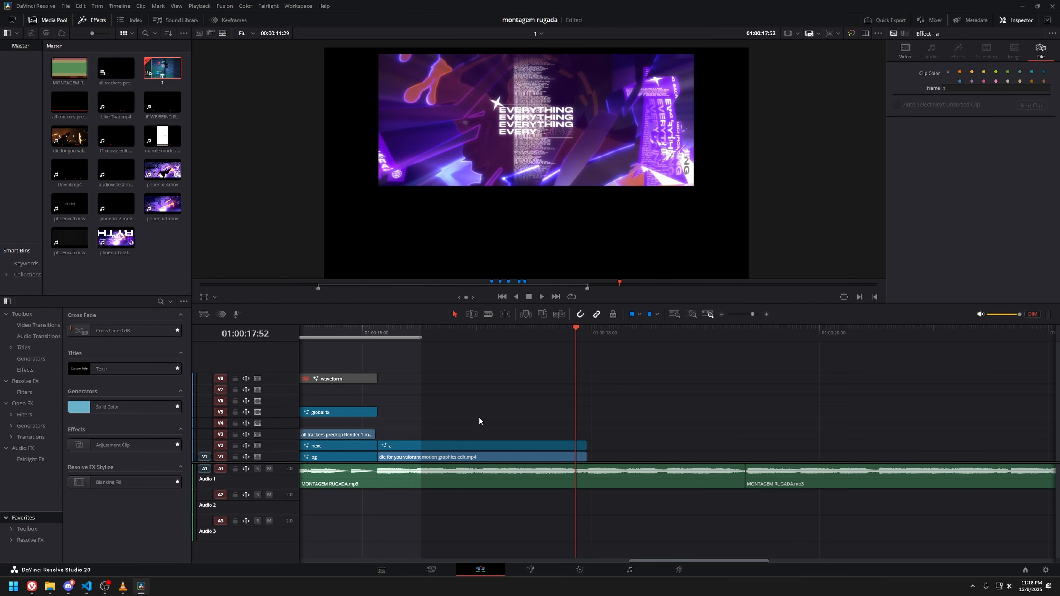
Replay the end of the die for you valorant clip from 01:00:17:44.
mouse_move(576, 330)
left_mouse_down()
mouse_move(597, 329)
mouse_move(561, 335)
left_mouse_up()
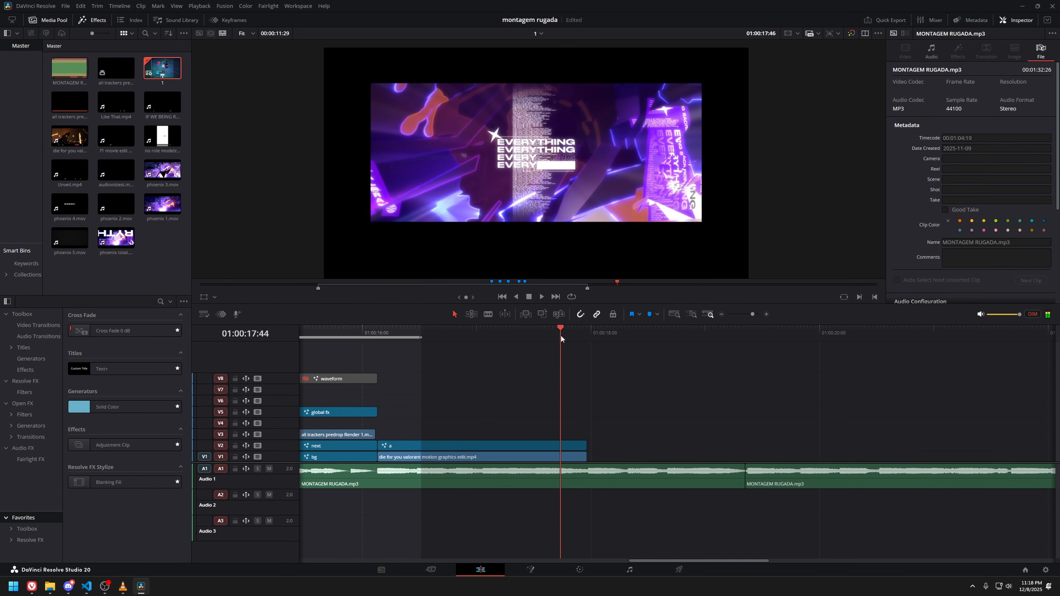
key("space")
key("space")
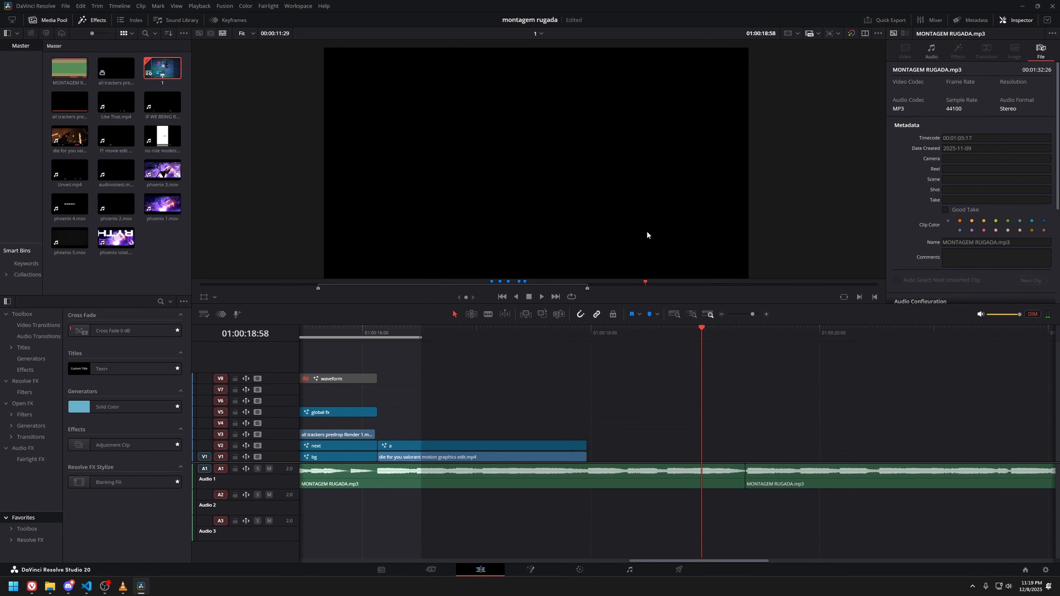
Open the clip's Fusion composition and reshape Transform1's Size animation curve with smooth keyframe easing.
key("ctrl+minus")
scroll(582, 402, "up", 2)
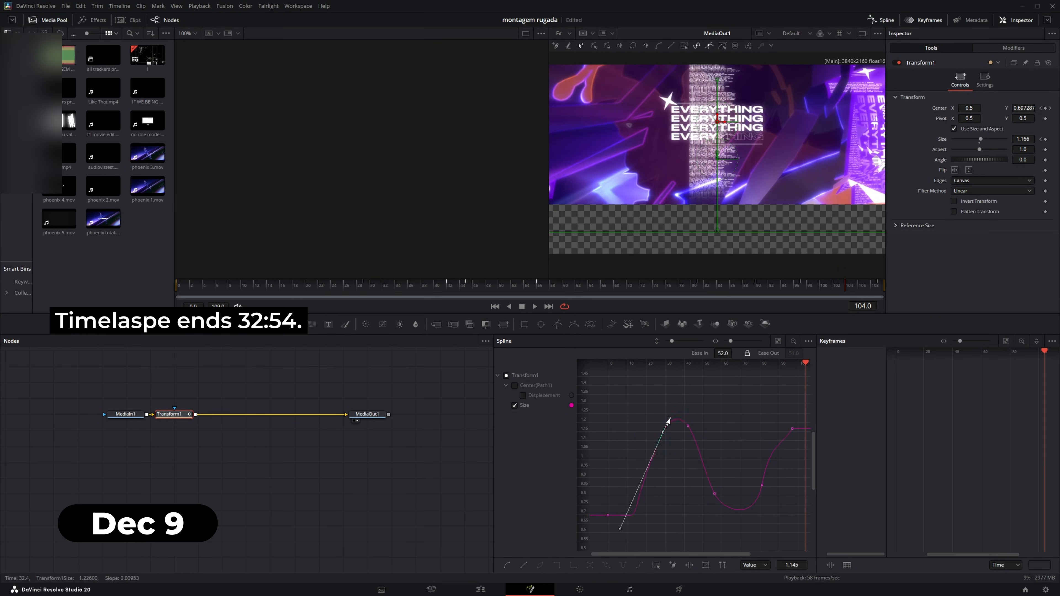
left_click_drag(743, 476, 767, 477)
left_click(524, 406)
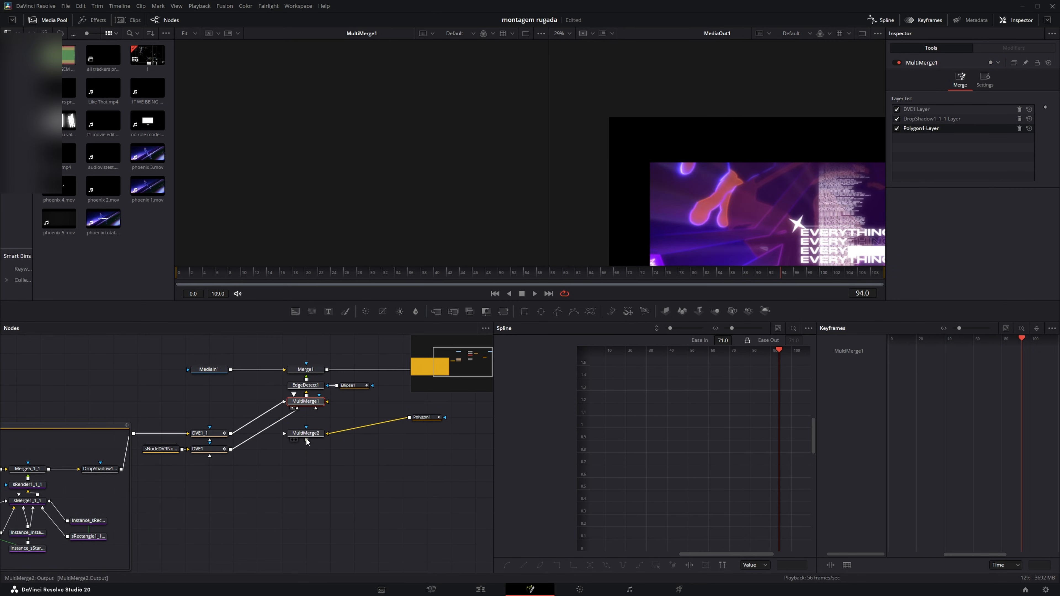
Add ImagePlane3D, Replicate3D, UVMap3D, Displace3D and Instance_UVMap3D node labels, each animated by its own DVE and combined in MultiMerge1.
key("ctrl+z")
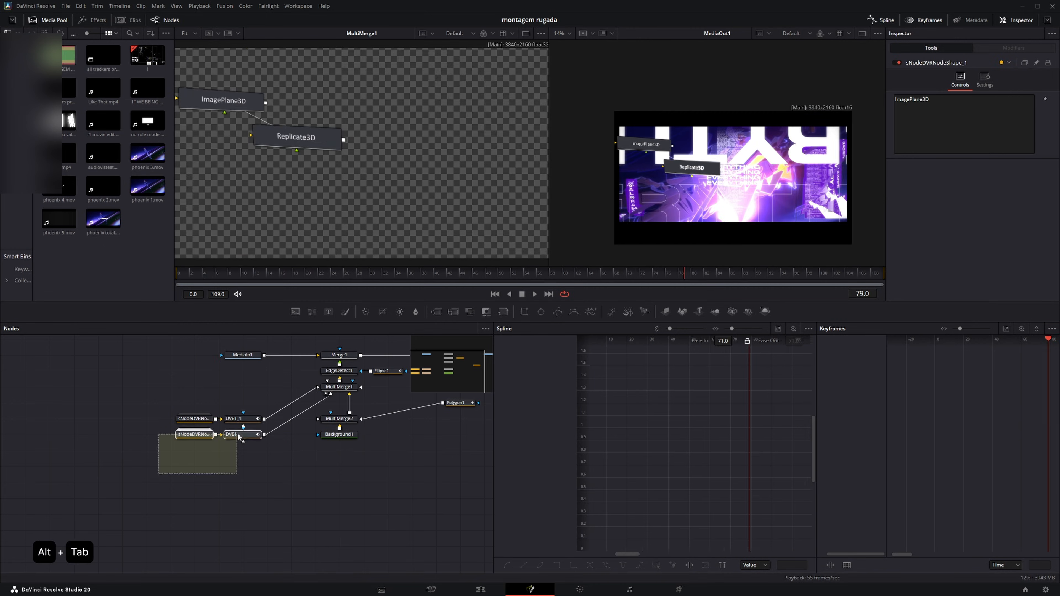
key("alt+Tab")
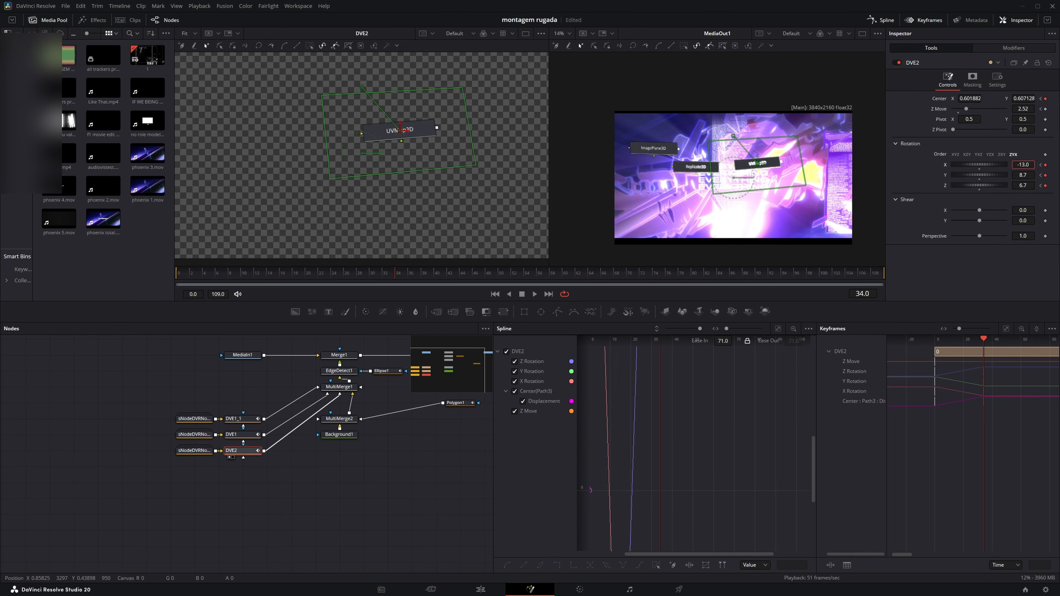
type("p")
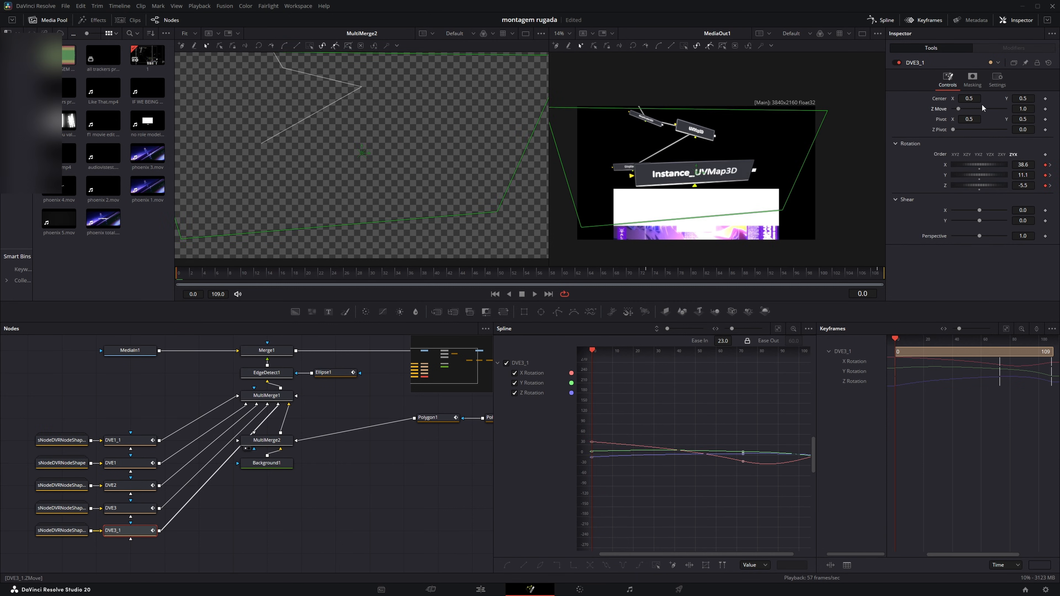
key("alt+Tab")
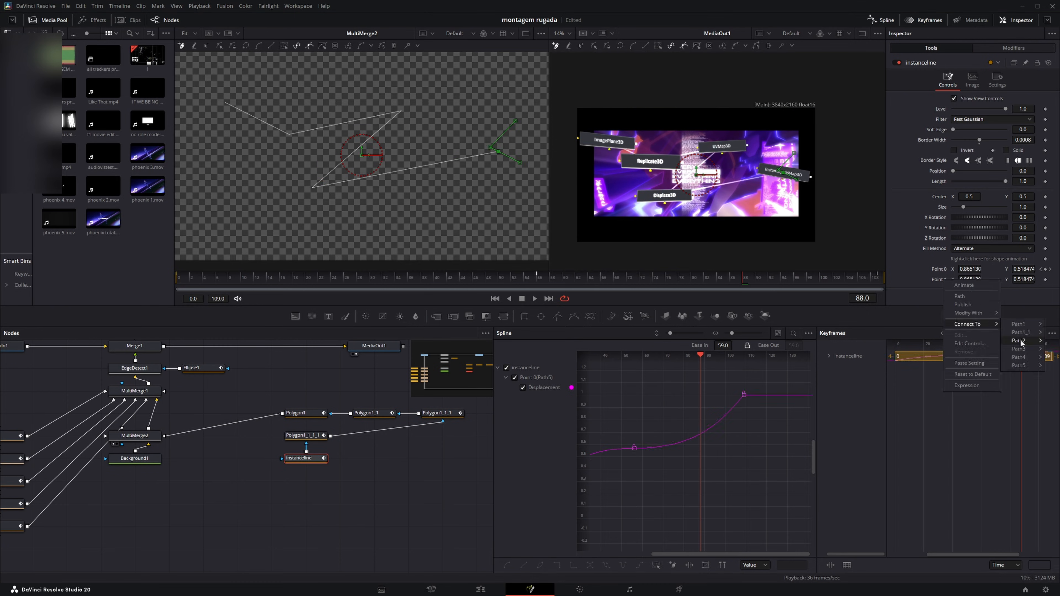
Connect the line polygon's points to the labels' paths and build a 0.02 by 0.02 square through sMerge1 and sRender1.
key("space")
left_click(288, 486)
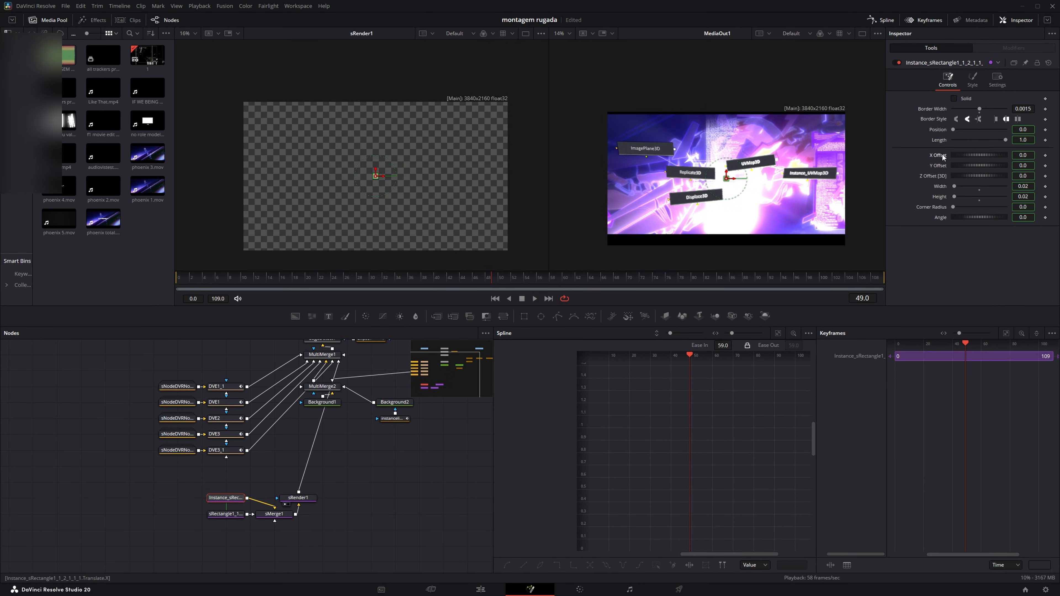
key("shift")
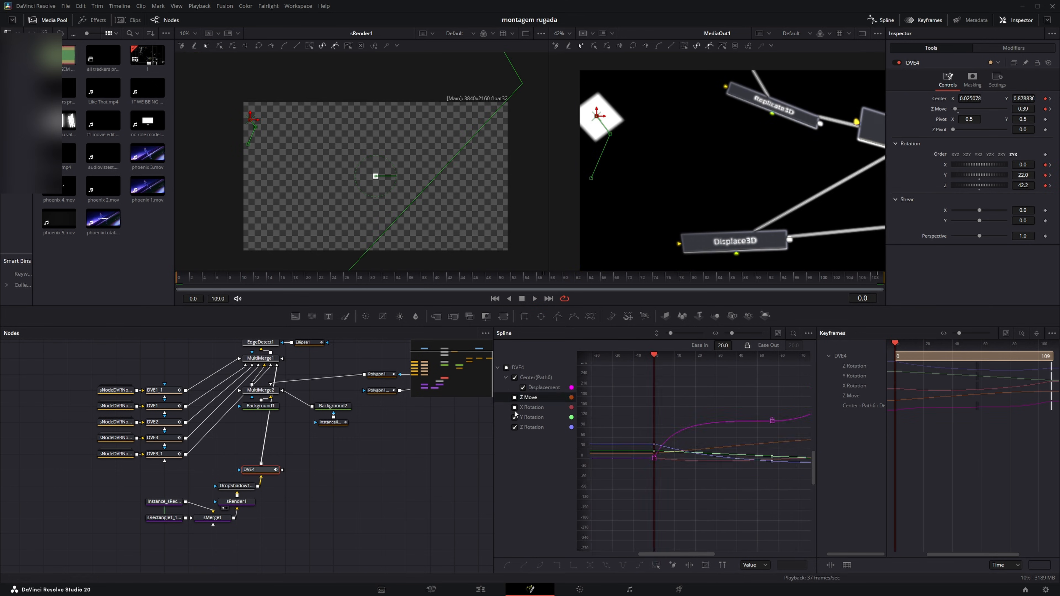
Duplicate the square with its drop shadow and DVE, and keyframe the copy's position, Z Move and rotation.
key("ctrl+v")
key("ctrl+a")
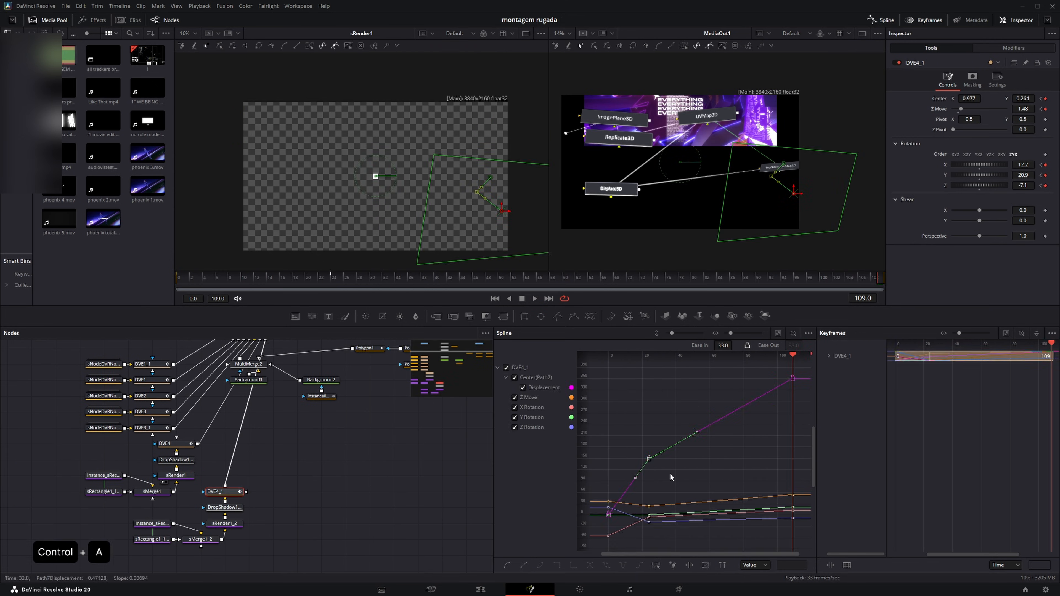
key("shift")
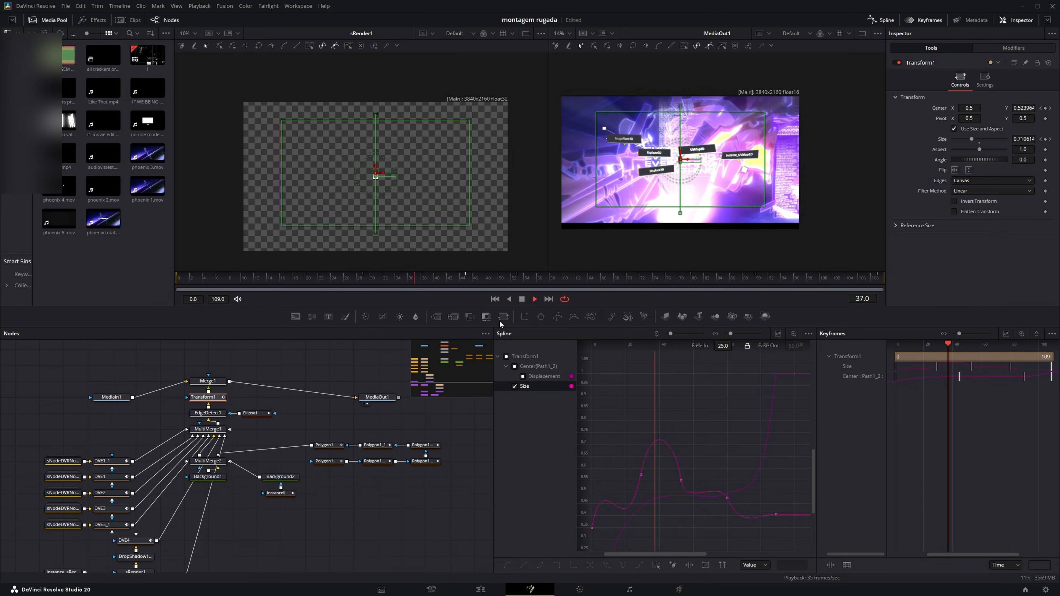
Merge in a copy of the clip blurred at size 100 and add a drop shadow of strength 0.5 after MultiMerge1.
key("ctrl+s")
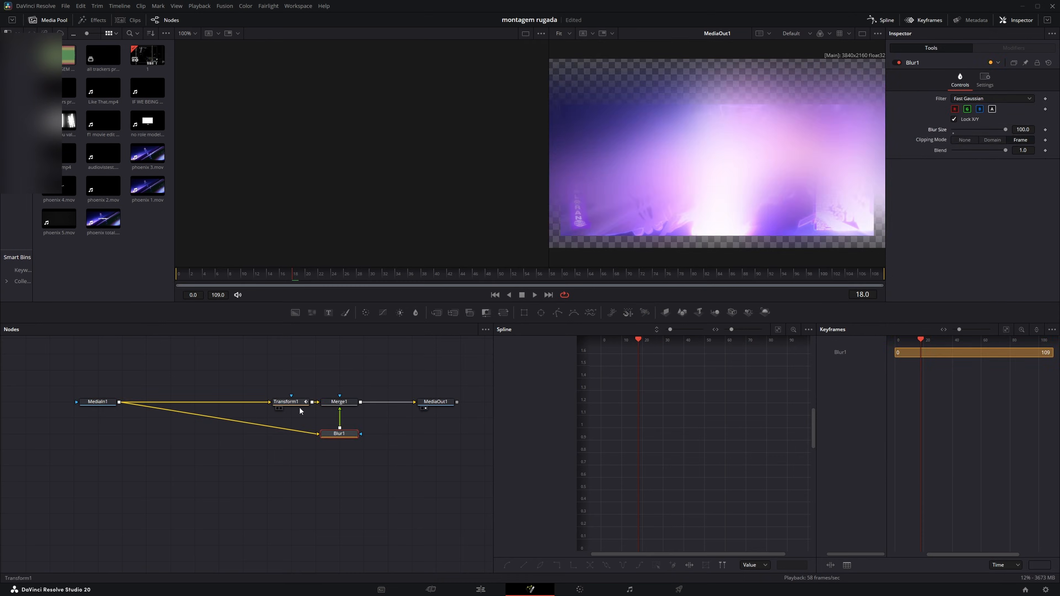
key("space")
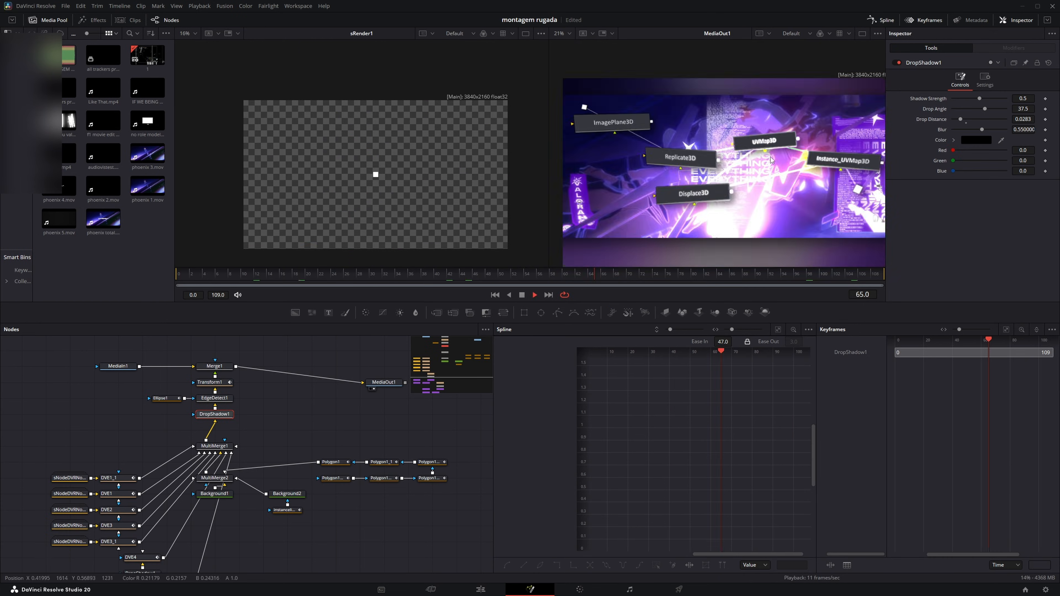
Camera-track the label composite, filtering tracks to minimum length 6, maximum track error 0.15 and maximum solve error 2.5.
key("ctrl+s")
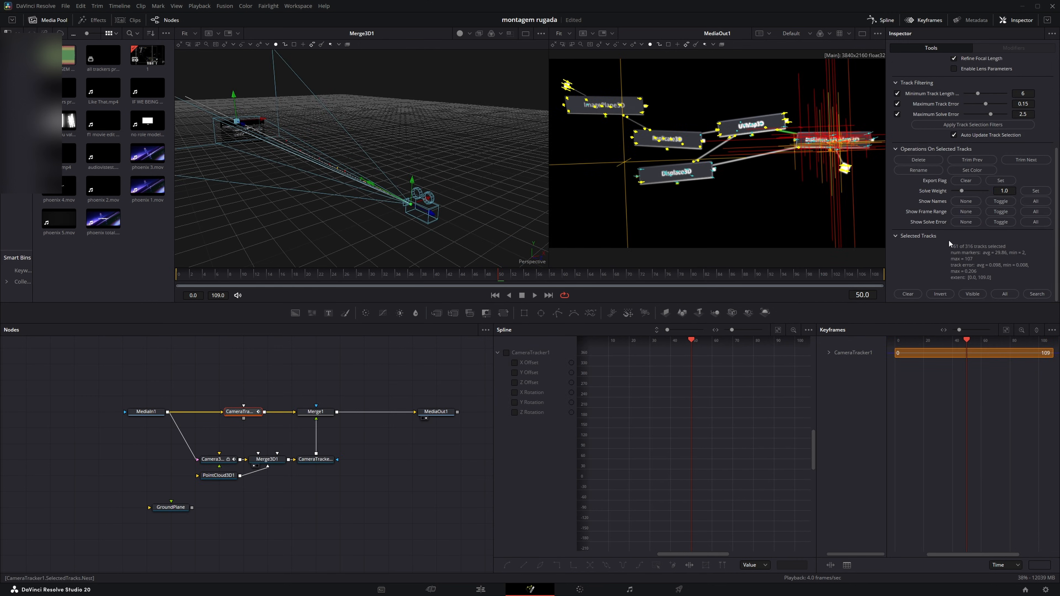
left_click(957, 99)
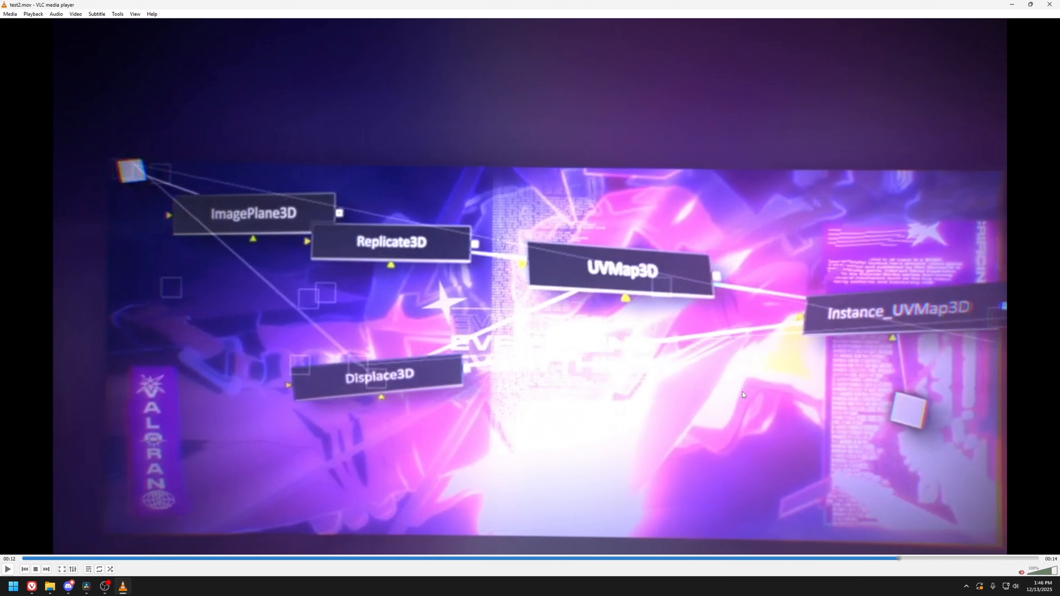
Switch to VLC and replay the closing seconds of test2.mov to review the node labels over the clip.
left_click(854, 558)
key("space")
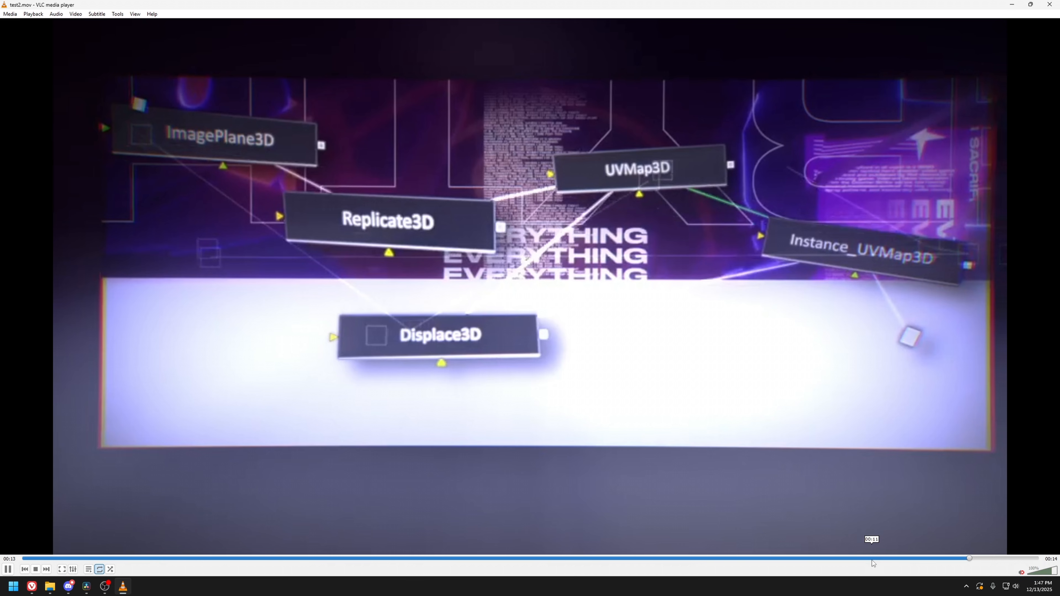
left_click(873, 560)
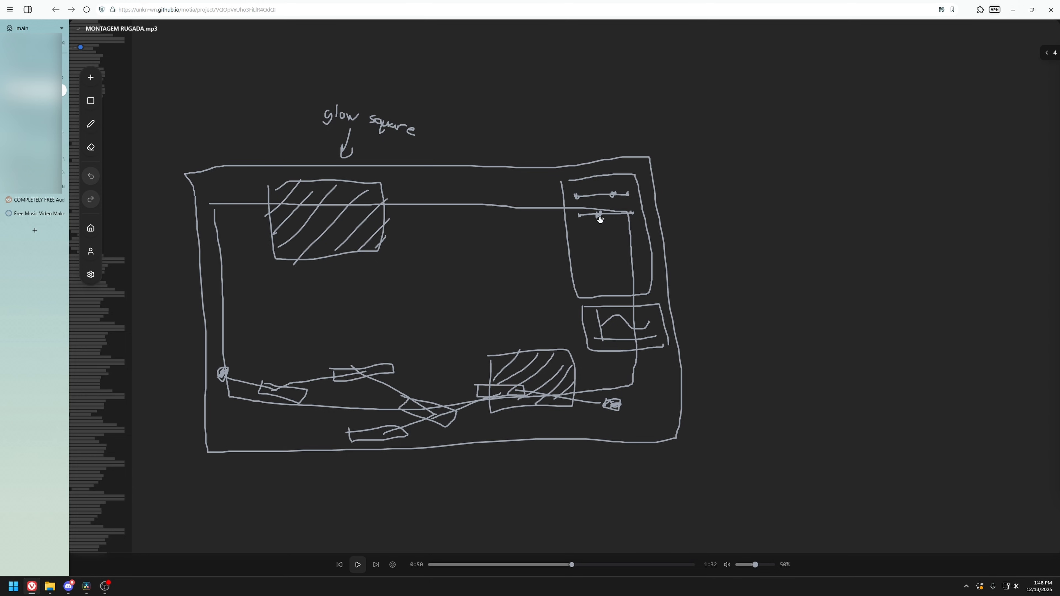
Switch to the browser and examine the hand-drawn layout sketch with the glow squares, connected nodes and side panels.
left_click_drag(450, 290, 468, 289)
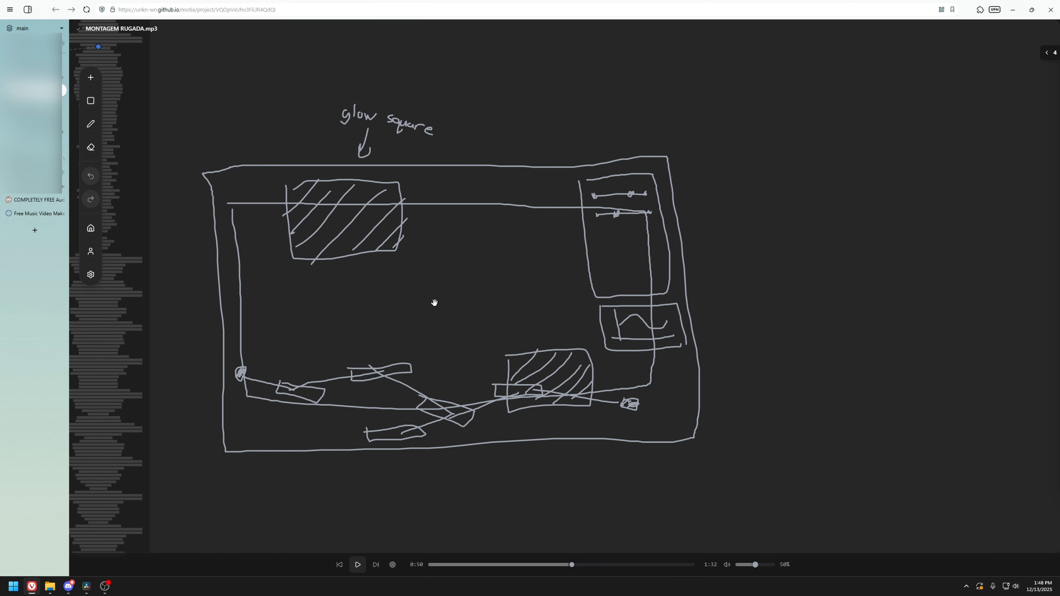
left_click_drag(295, 389, 288, 368)
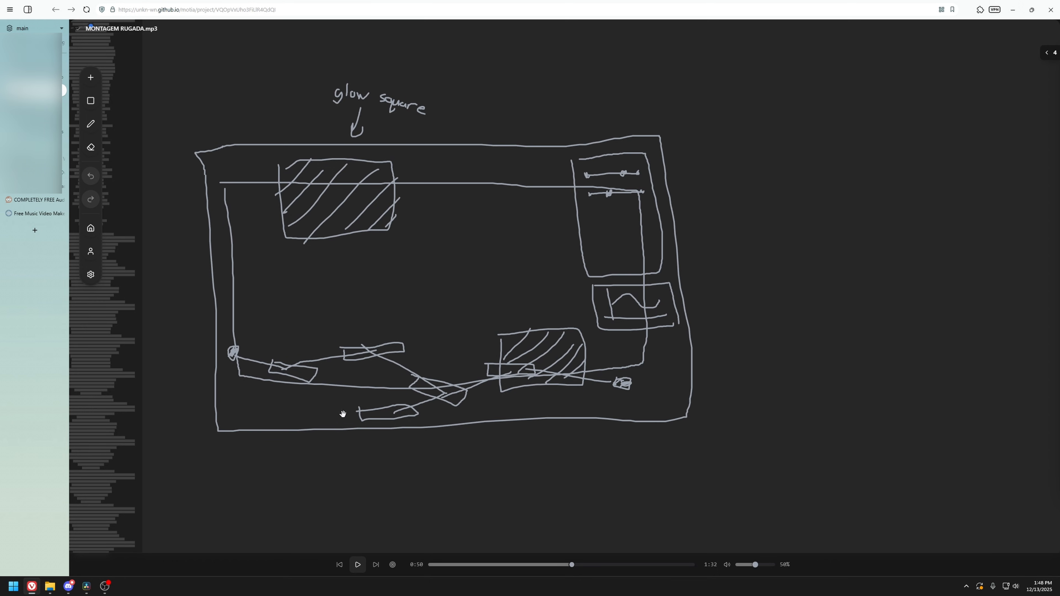
scroll(382, 402, "up", 2)
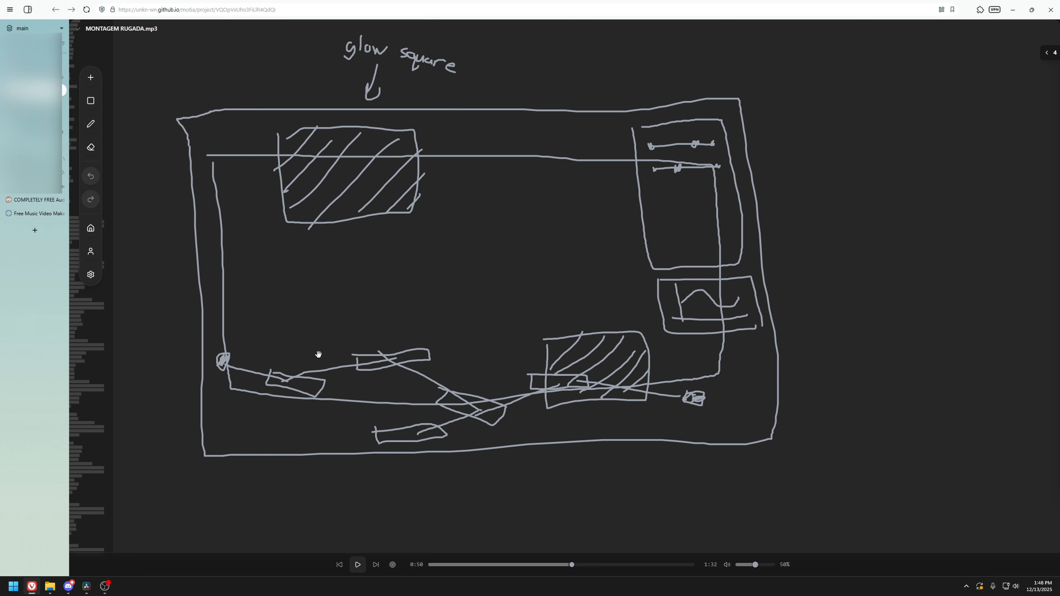
Browse the Google Images results for "high tech looking screen nodes" and preview related reference images.
left_click(35, 145)
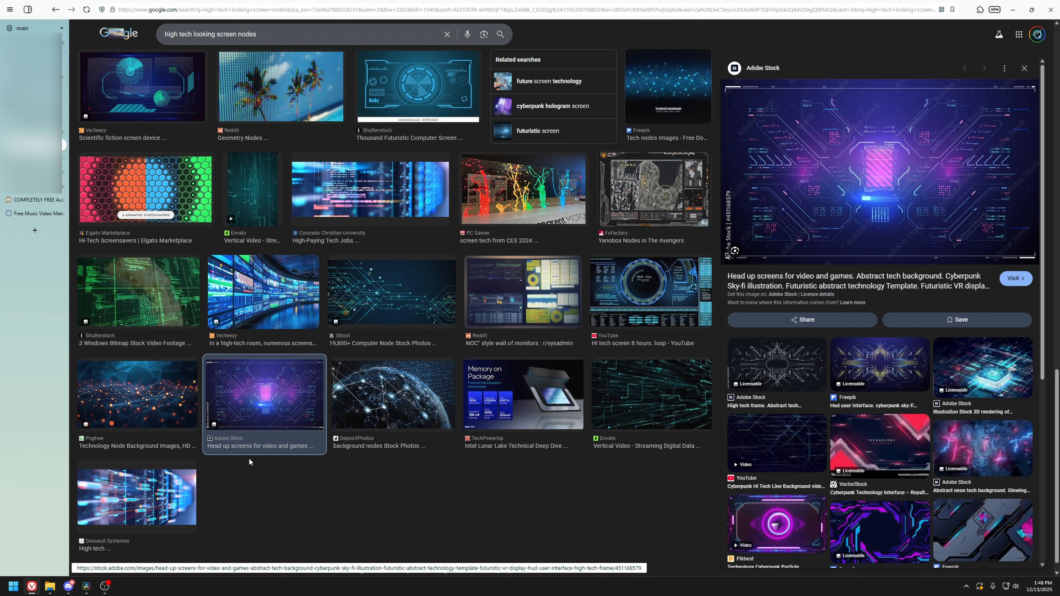
scroll(773, 398, "down", 5)
left_click(772, 395)
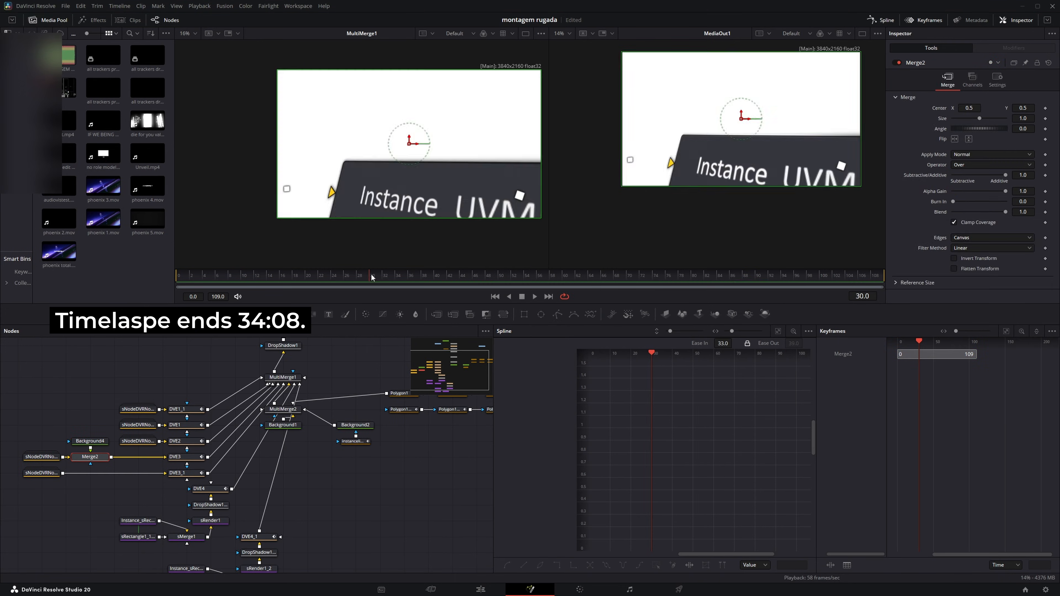
Return to Fusion, merge Background4 with the label nodes through a Transform2 with keyframed Size and Aspect, and save the project.
left_click(343, 280)
left_click_drag(89, 441, 65, 425)
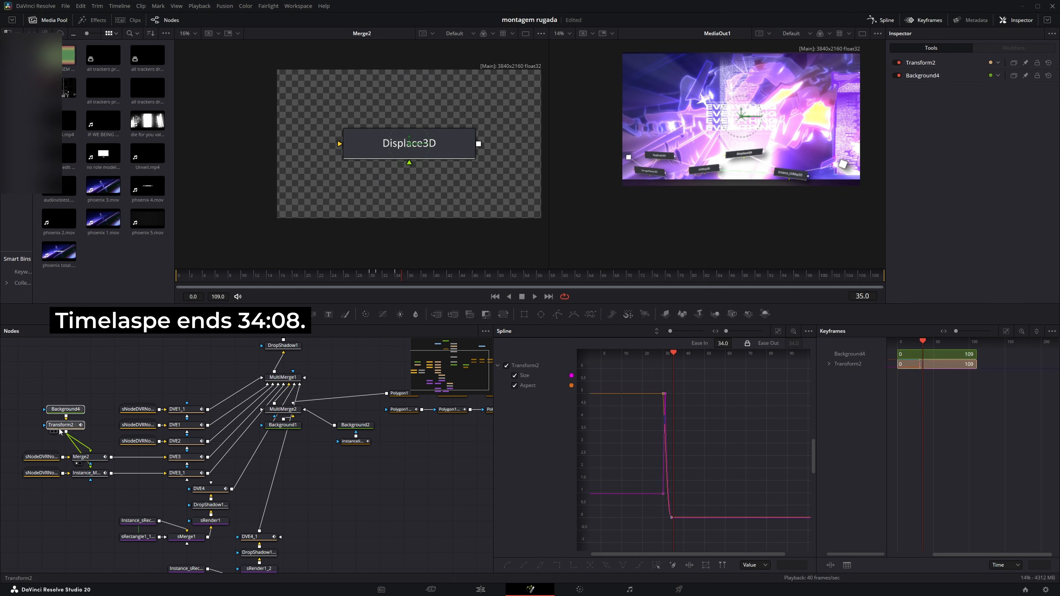
left_click(664, 280)
key("ctrl+s")
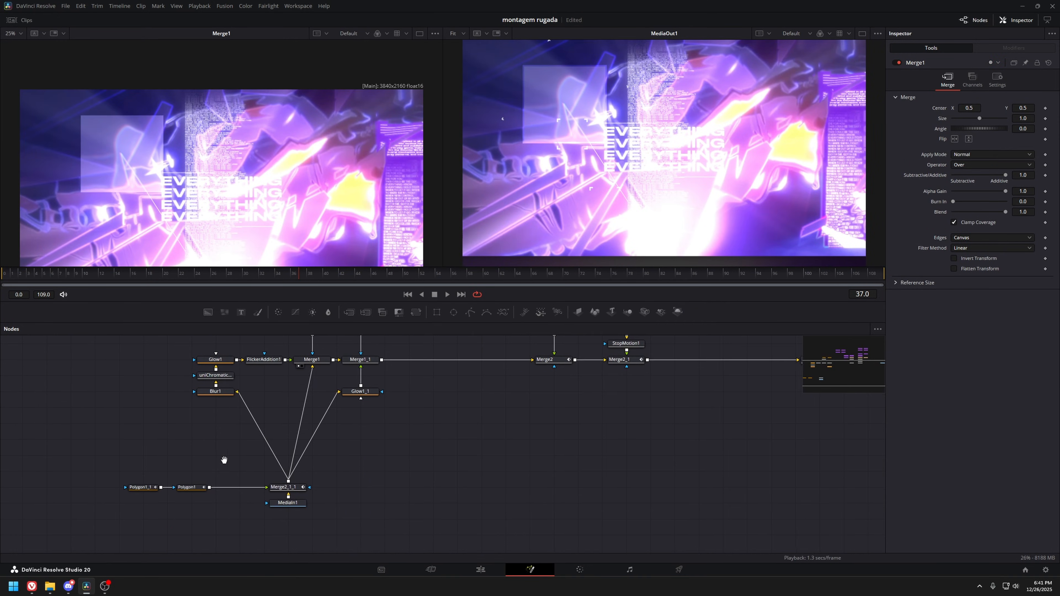
Examine the base of the node tree by viewing MediaIn1, then Merge2_1_1 with its two chained polygon masks.
scroll(173, 479, "up", 2)
left_click_drag(173, 480, 91, 486)
left_click_drag(256, 522, 257, 544)
scroll(260, 520, "down", 1)
key("1")
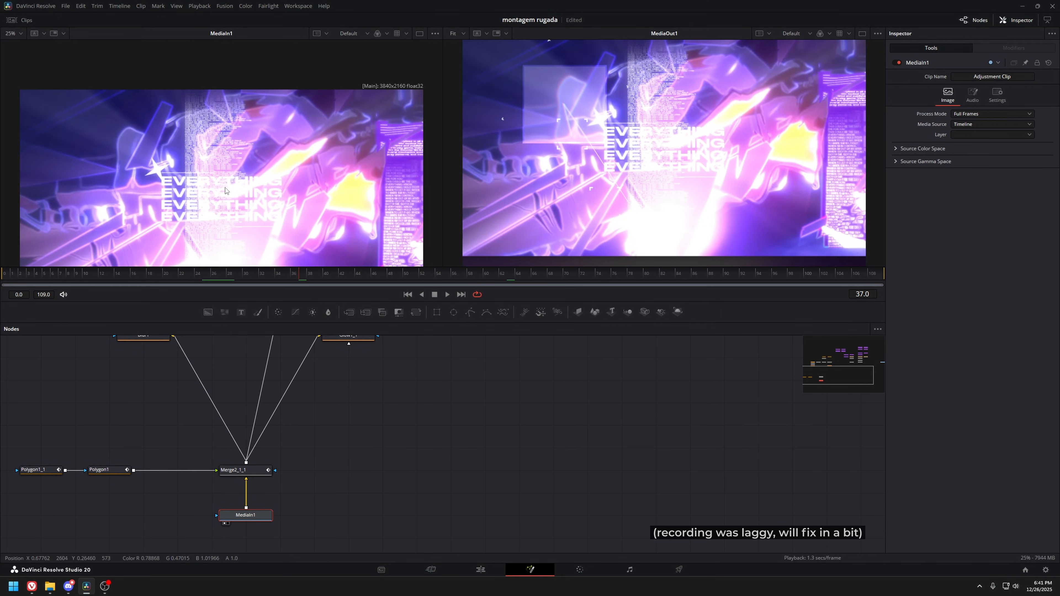
scroll(212, 169, "up", 1)
left_click_drag(281, 465, 258, 483)
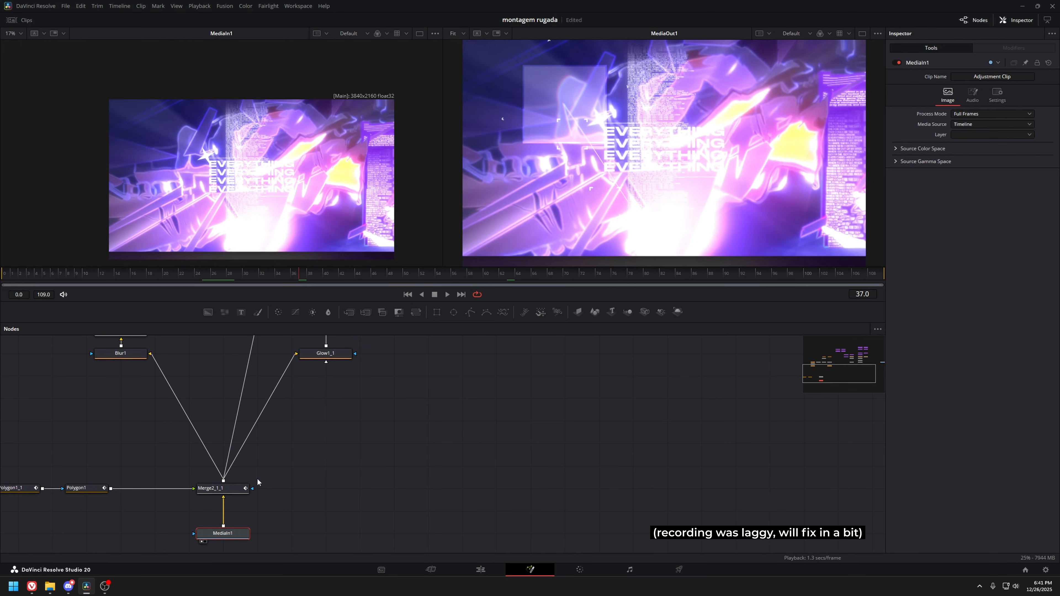
left_click(236, 488)
key("1")
left_click_drag(217, 445, 281, 477)
left_click_drag(215, 506, 71, 532)
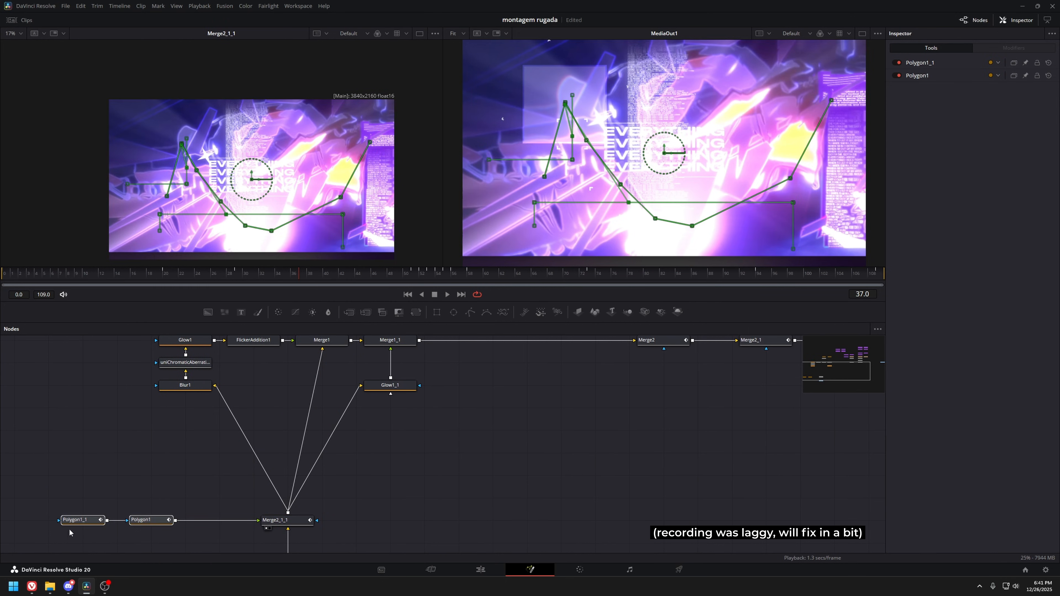
View the background effects chain node by node: Blur1, uniChromaticAberration1, Glow1 and FlickerAddition1.
left_click(189, 478)
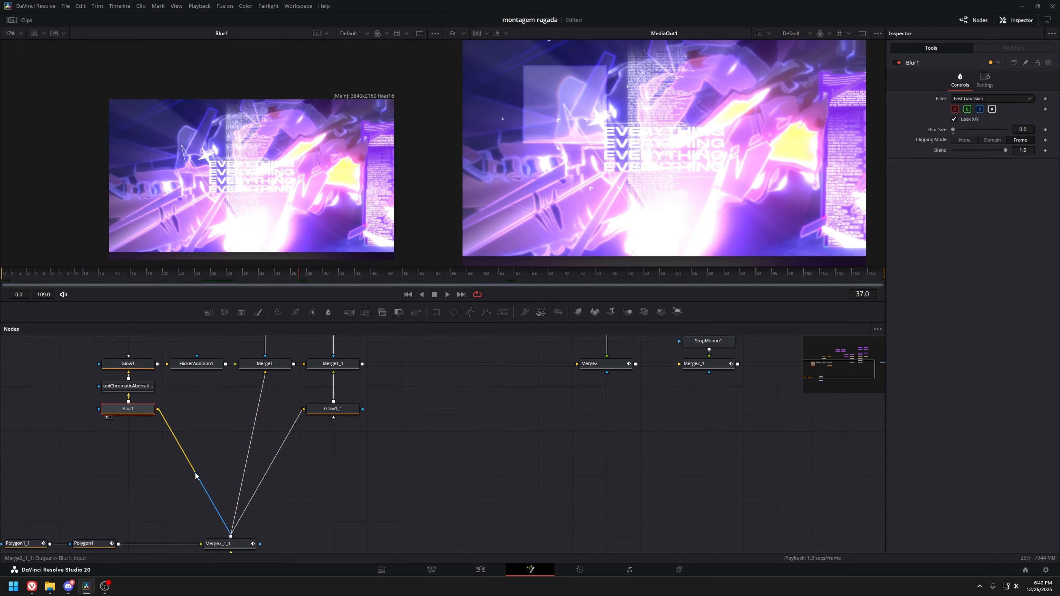
left_click_drag(166, 417, 152, 469)
left_click(131, 440)
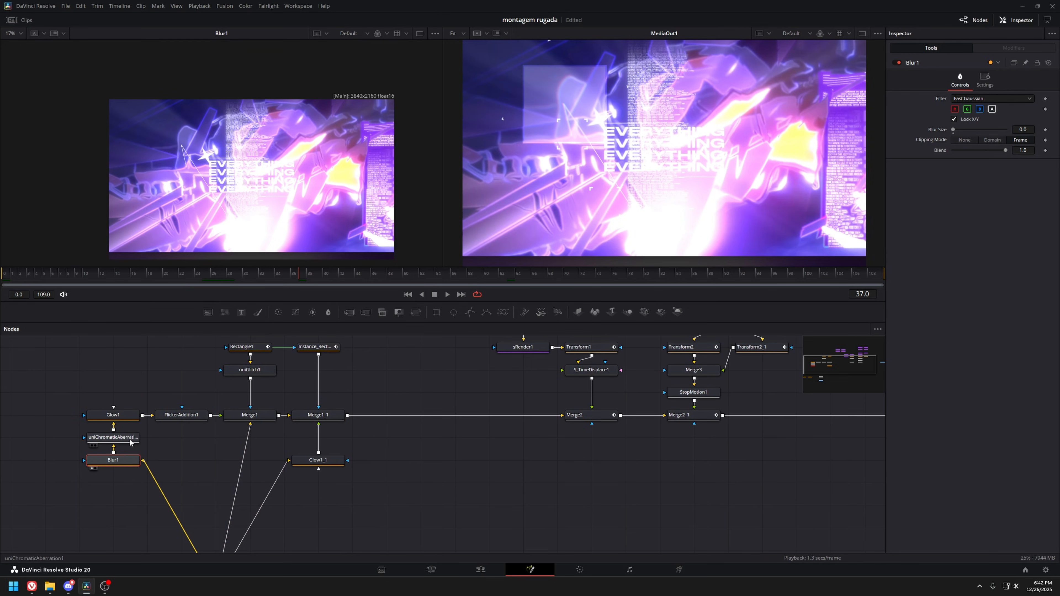
key("1")
left_click(133, 417)
key("1")
left_click(181, 415)
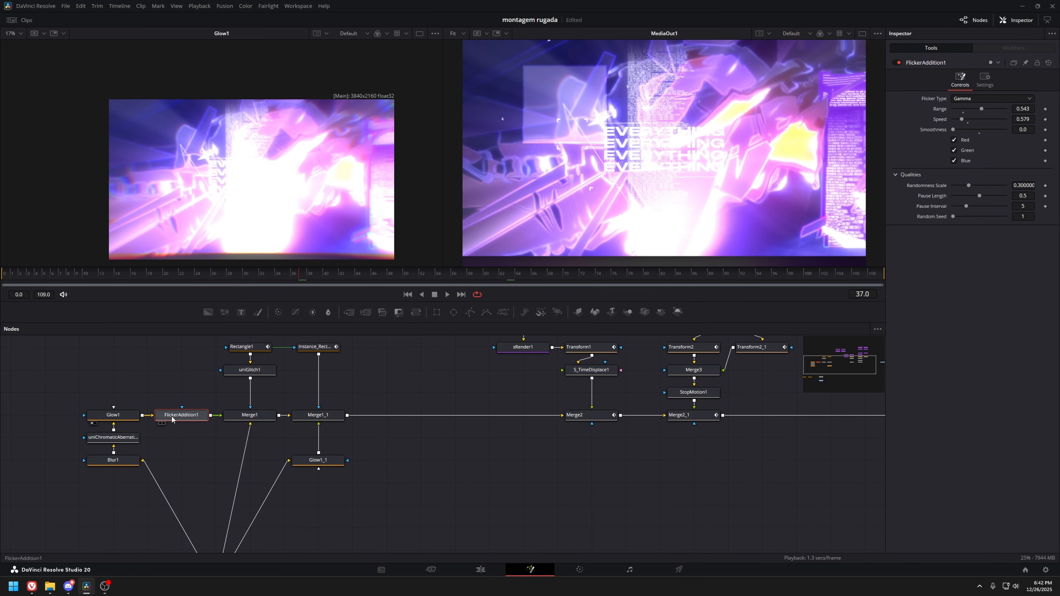
key("1")
left_click_drag(232, 418, 199, 465)
scroll(203, 427, "up", 2)
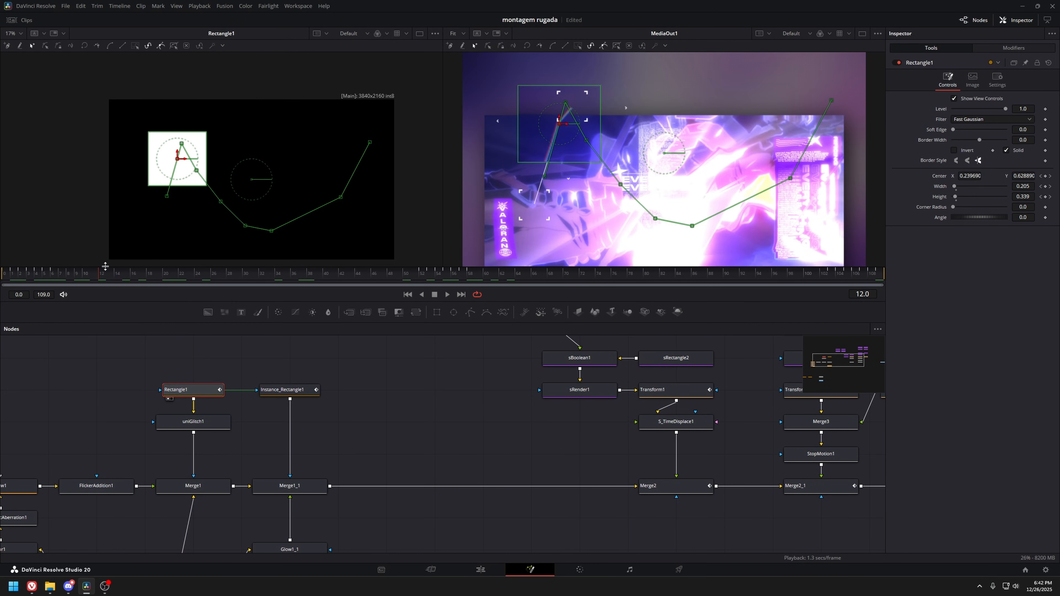
Examine the keyframed centre, width and height of Rectangle1 by stepping through the opening frames and the later square positions.
left_click_drag(31, 275, 10, 273)
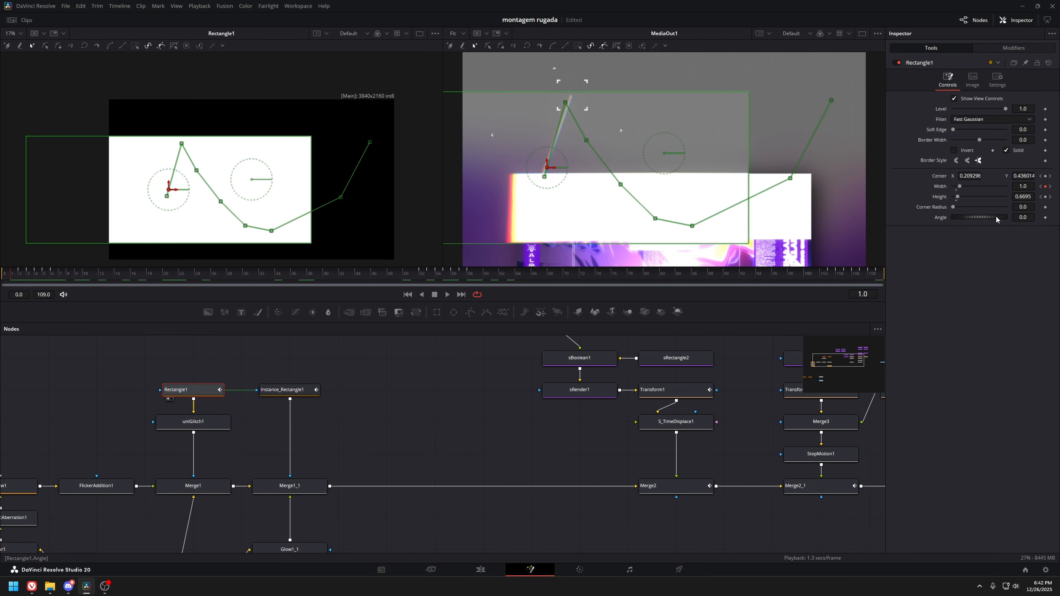
key("Right")
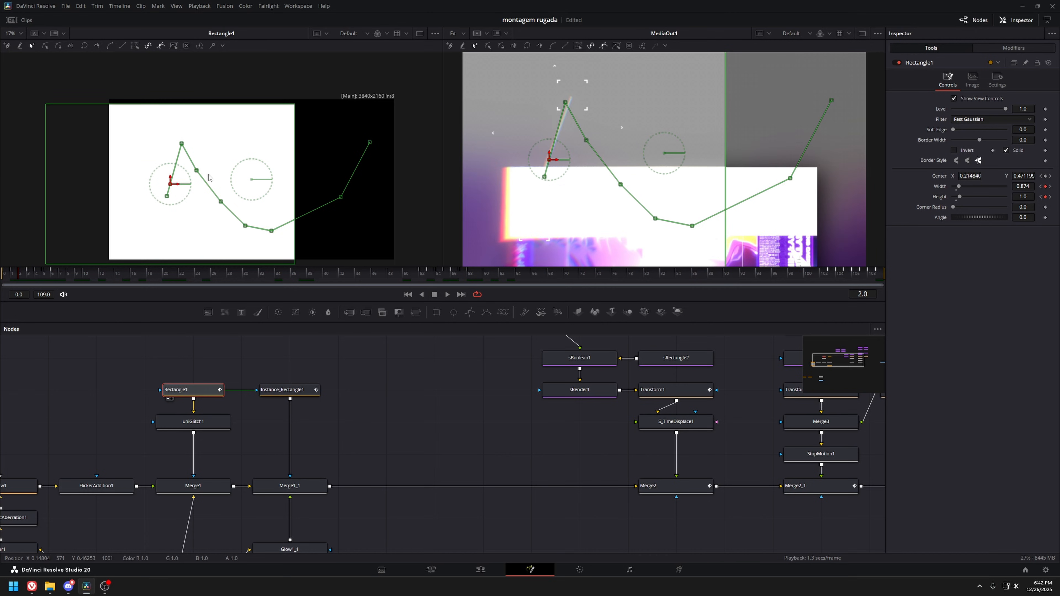
key("Right")
key("Right")
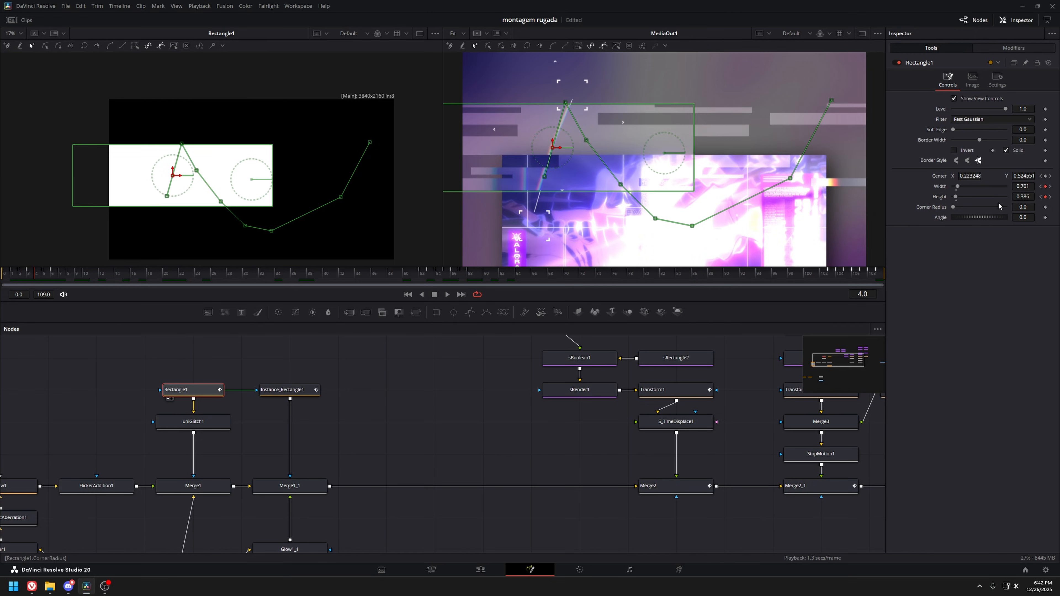
key("Right")
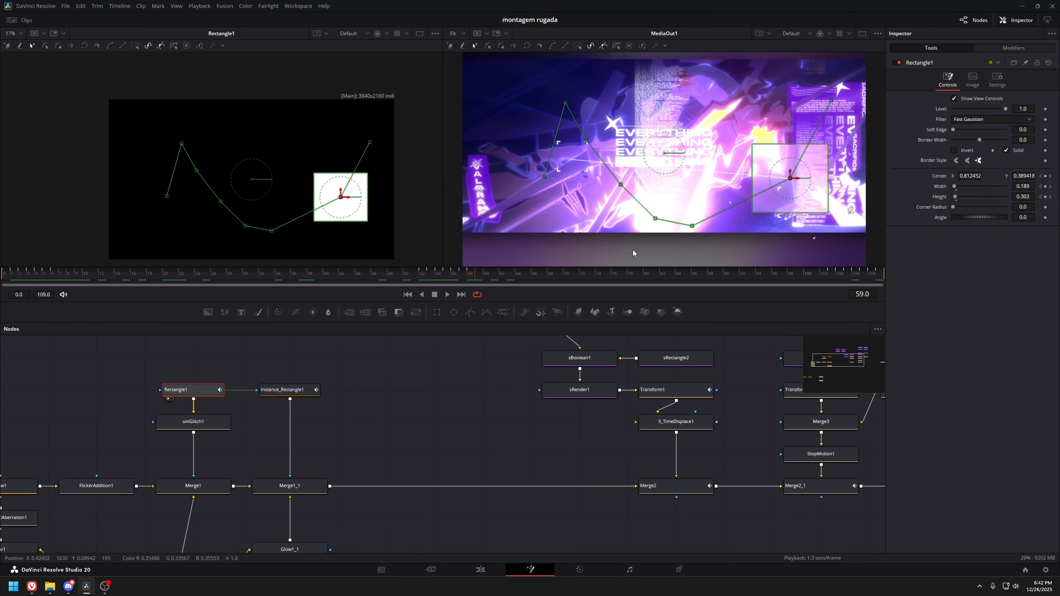
left_click(343, 280)
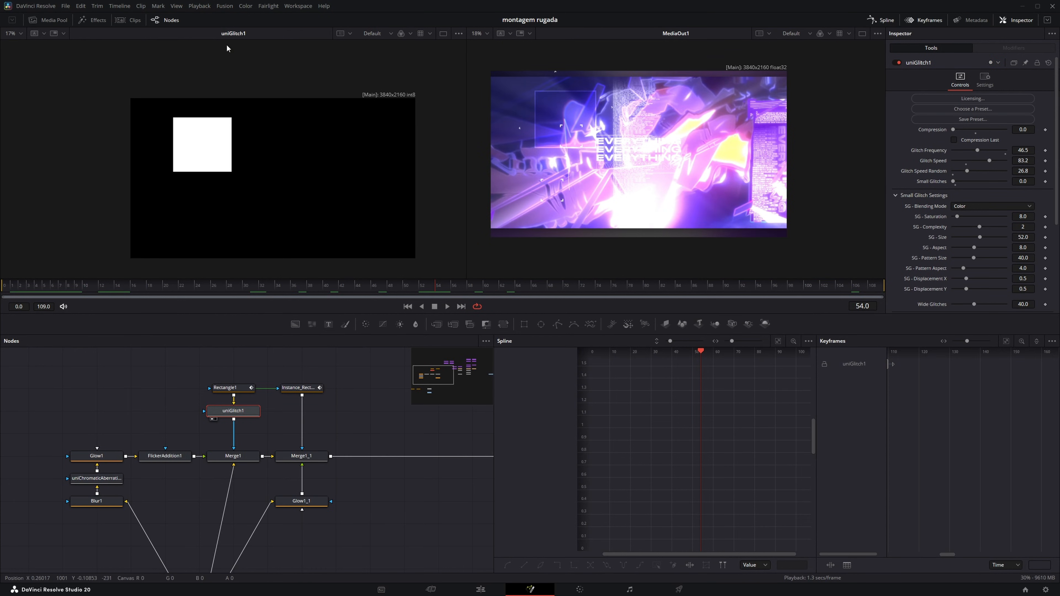
Try the Digital Glitch effect template on Rectangle1's output with Glitch Width 0.0, scrub through it, and delete the effect node.
left_click(93, 20)
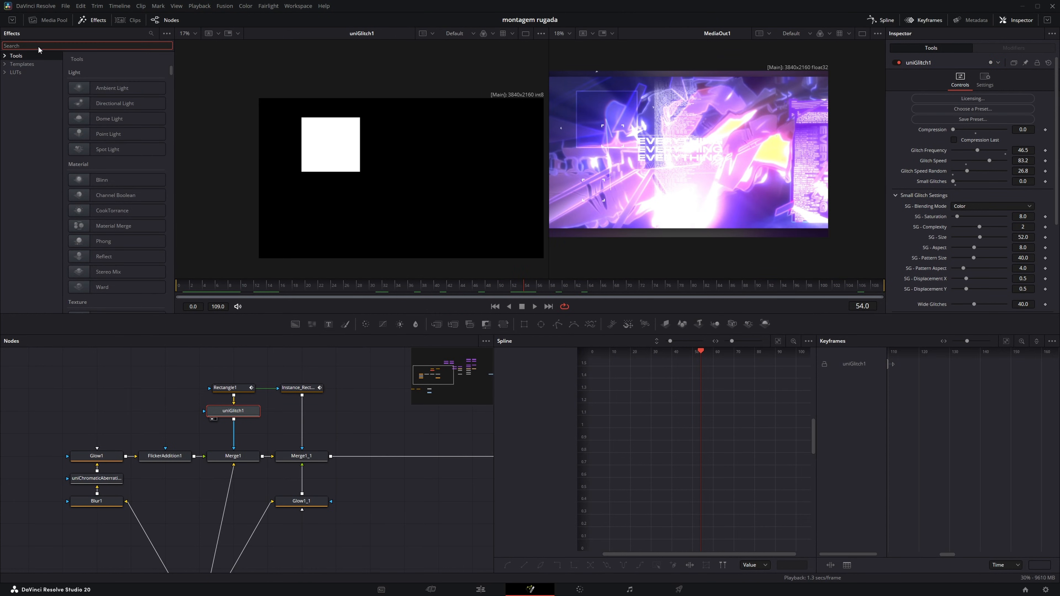
left_click(35, 64)
left_click(39, 47)
type("glit")
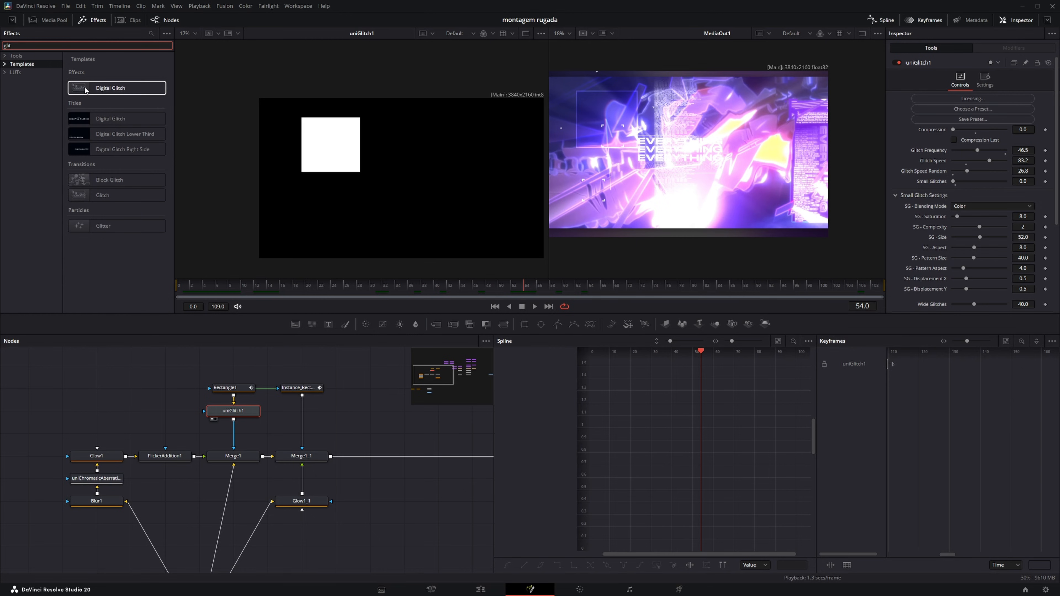
left_click_drag(111, 87, 171, 410)
left_click(172, 415)
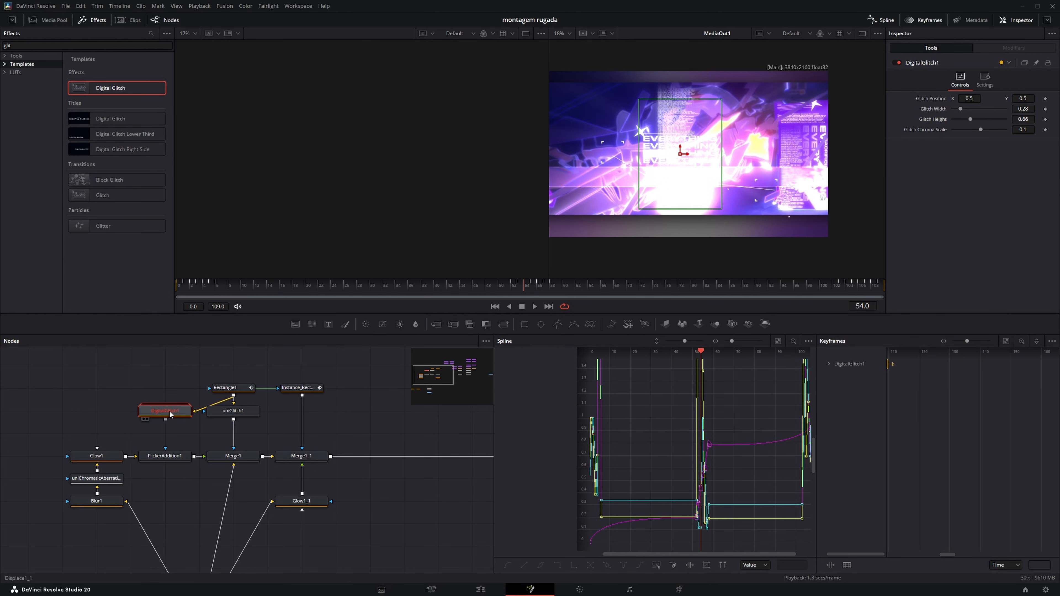
key("1")
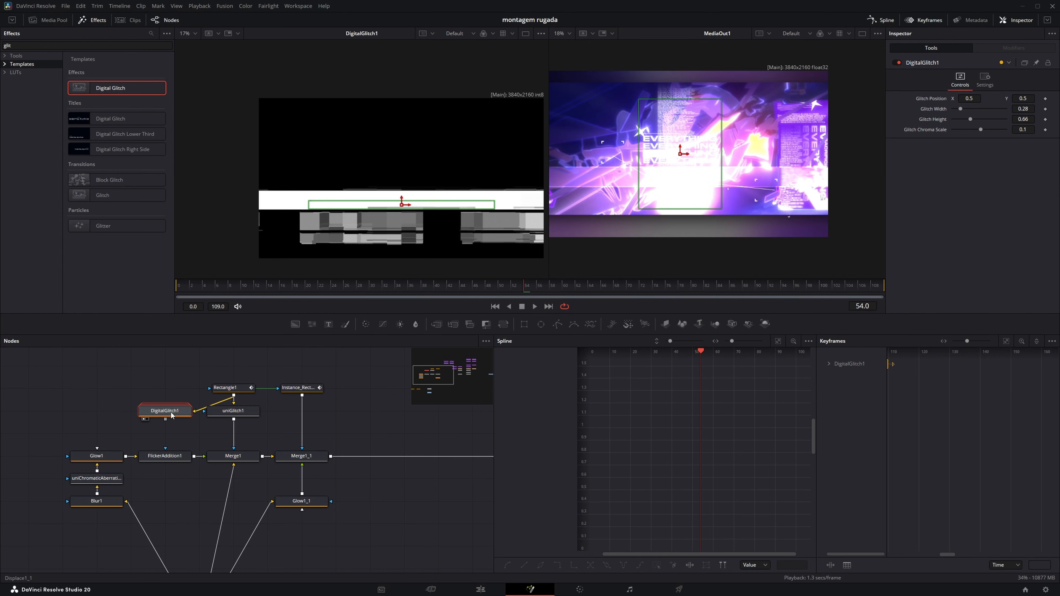
left_click_drag(318, 294, 480, 293)
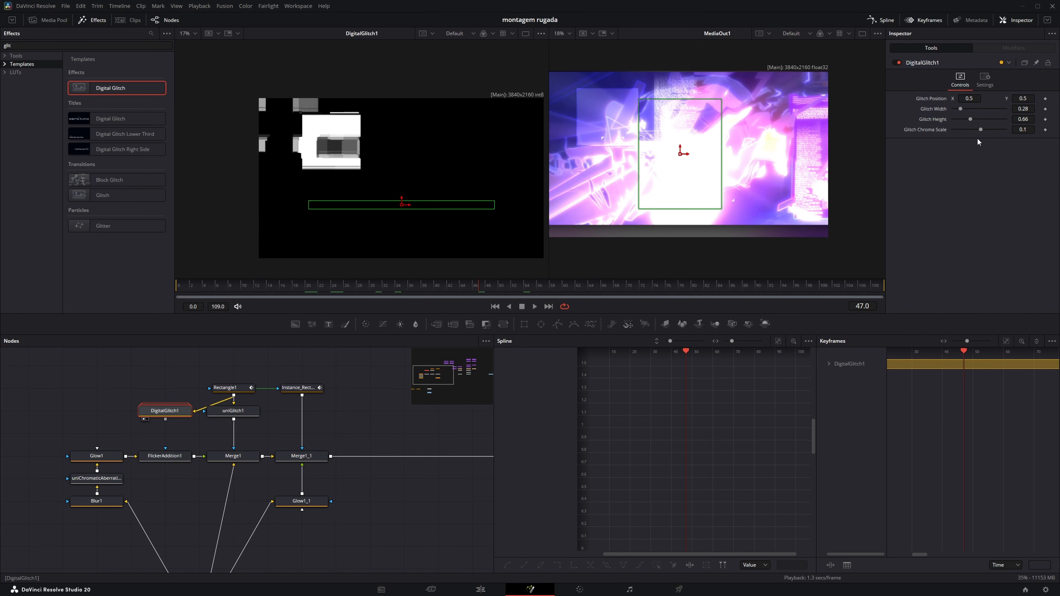
left_click_drag(969, 111, 954, 112)
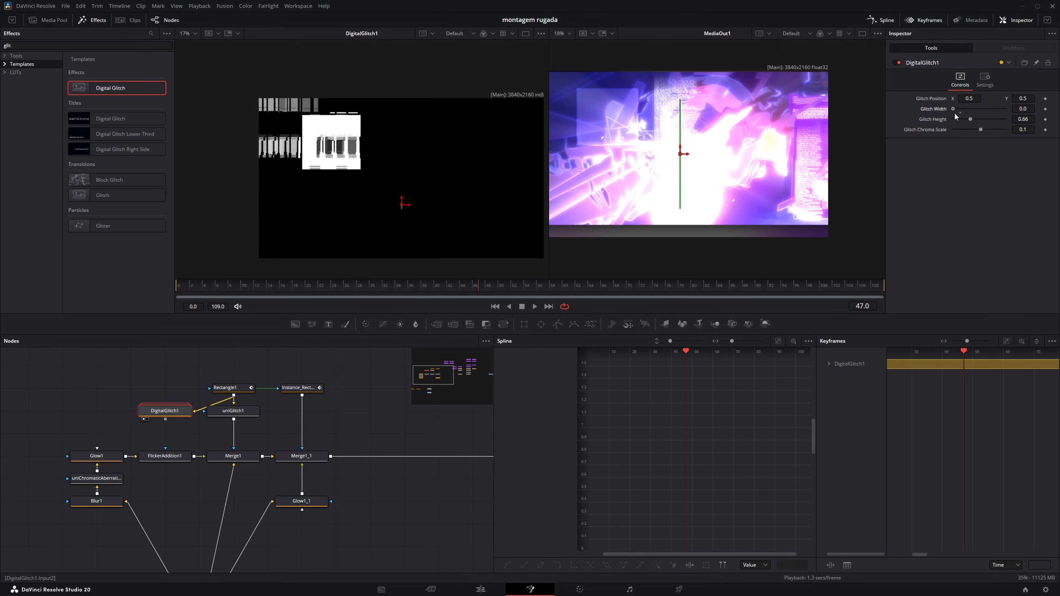
key("Delete")
Compare uniGlitch1, FlickerAddition1 and Merge1 in the viewer to examine how the square masks the flickering effect.
left_click(240, 417)
key("1")
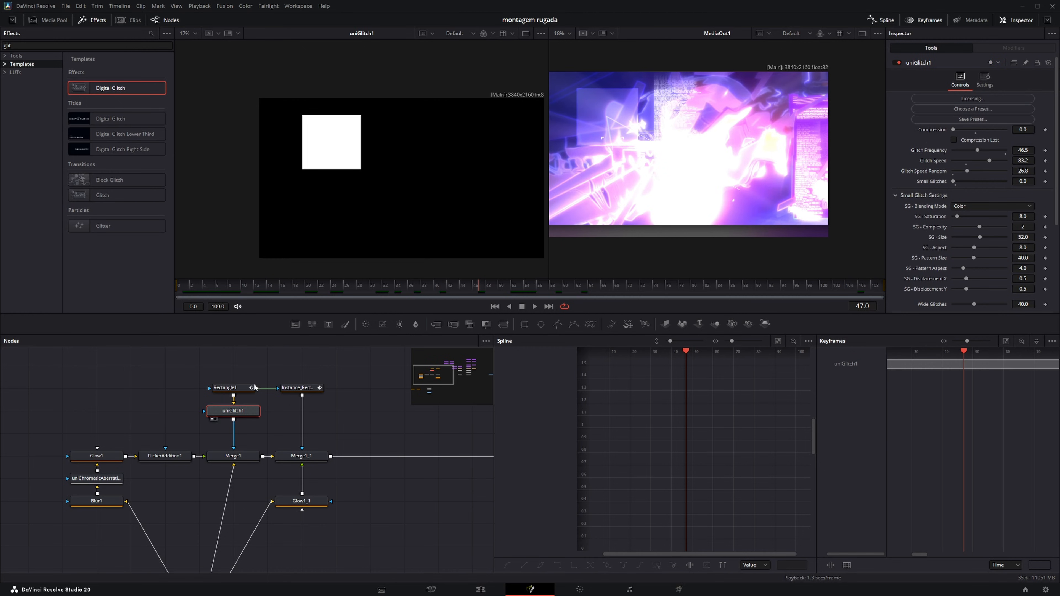
left_click(236, 456)
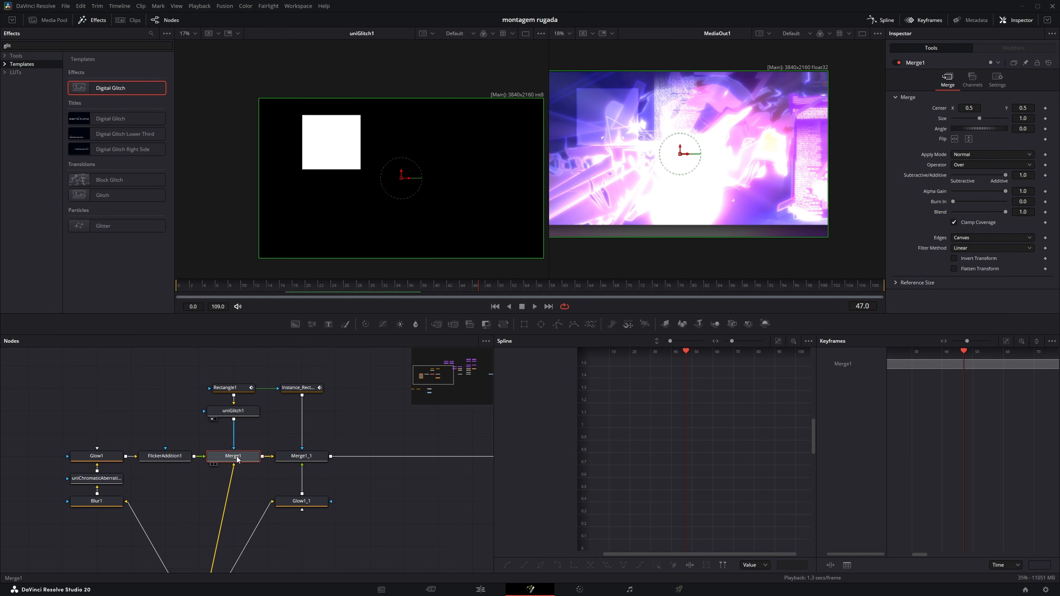
key("1")
left_click(166, 456)
key("1")
left_click_drag(133, 433, 130, 421)
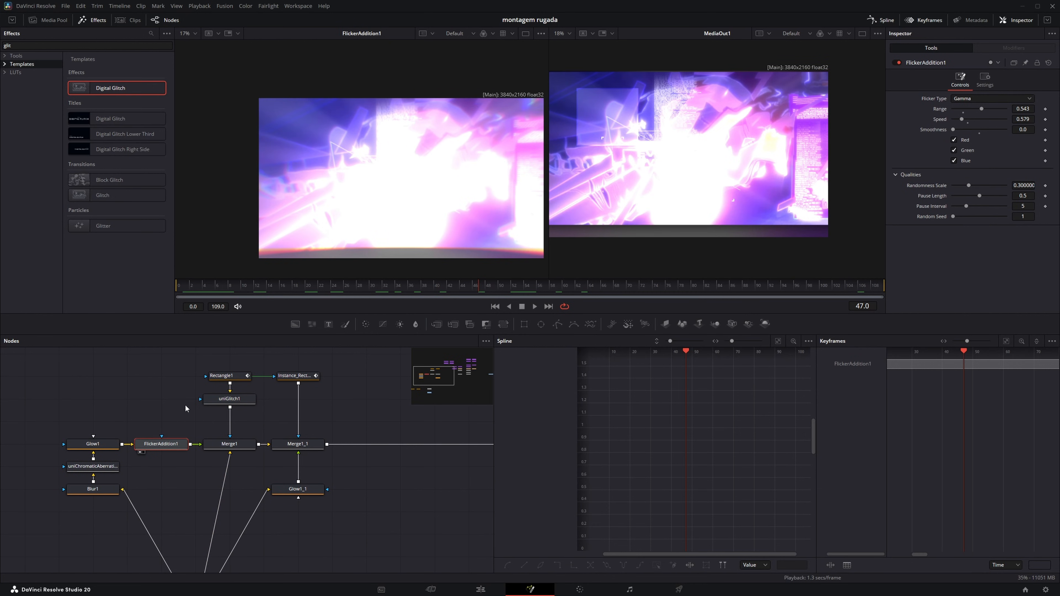
scroll(185, 404, "up", 2)
left_click(244, 464)
key("1")
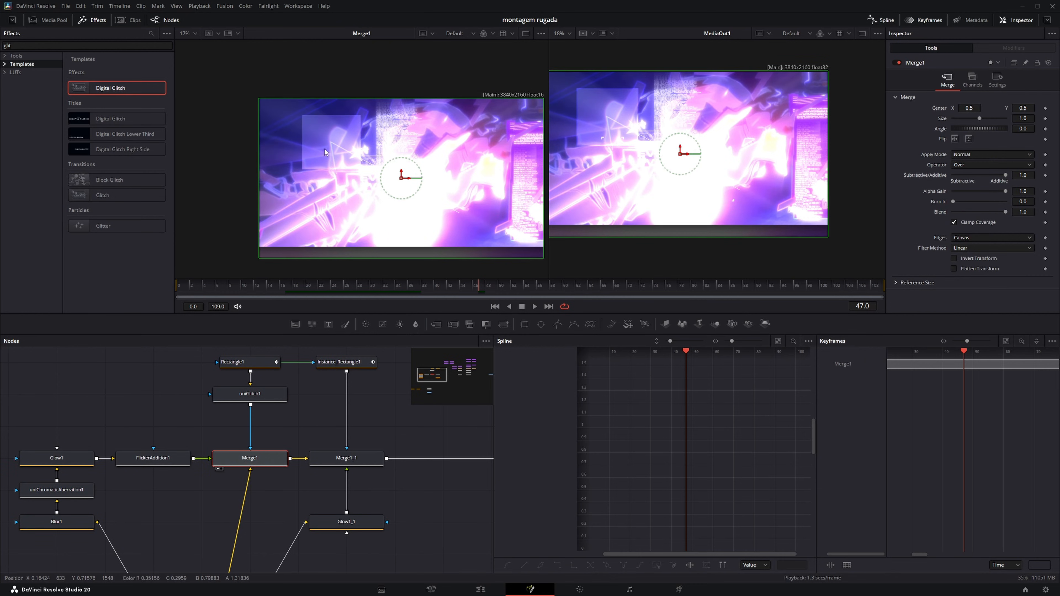
scroll(327, 146, "up", 2)
View Instance_Rectangle1, deinstance its Soft Edge setting, and view the bordered square in Merge1_1.
left_click_drag(309, 440, 198, 417)
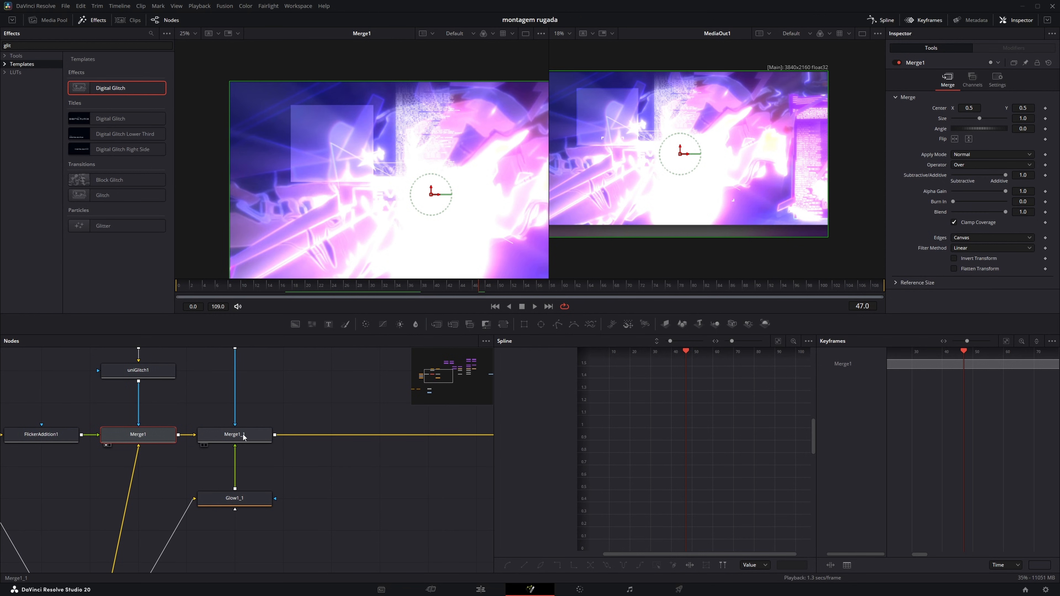
left_click(244, 437)
scroll(244, 437, "up", 2)
left_click(227, 382)
key("1")
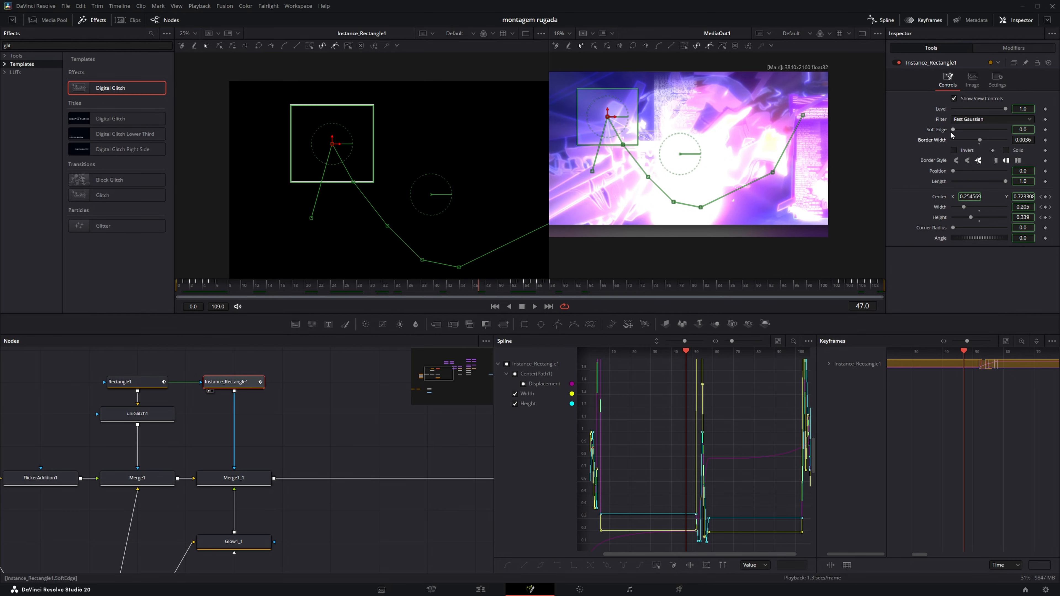
right_click(942, 132)
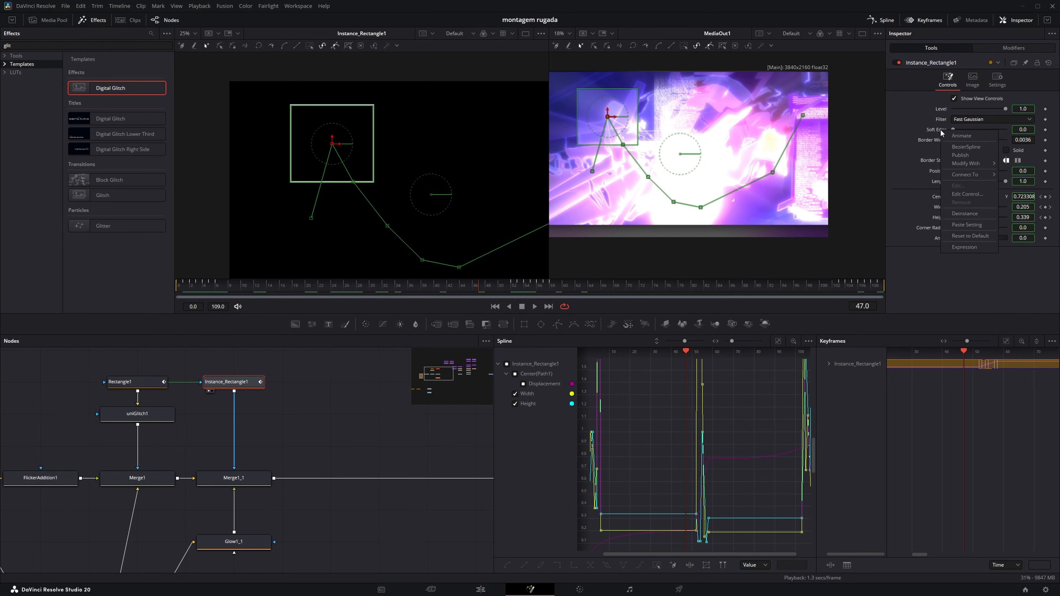
left_click(965, 213)
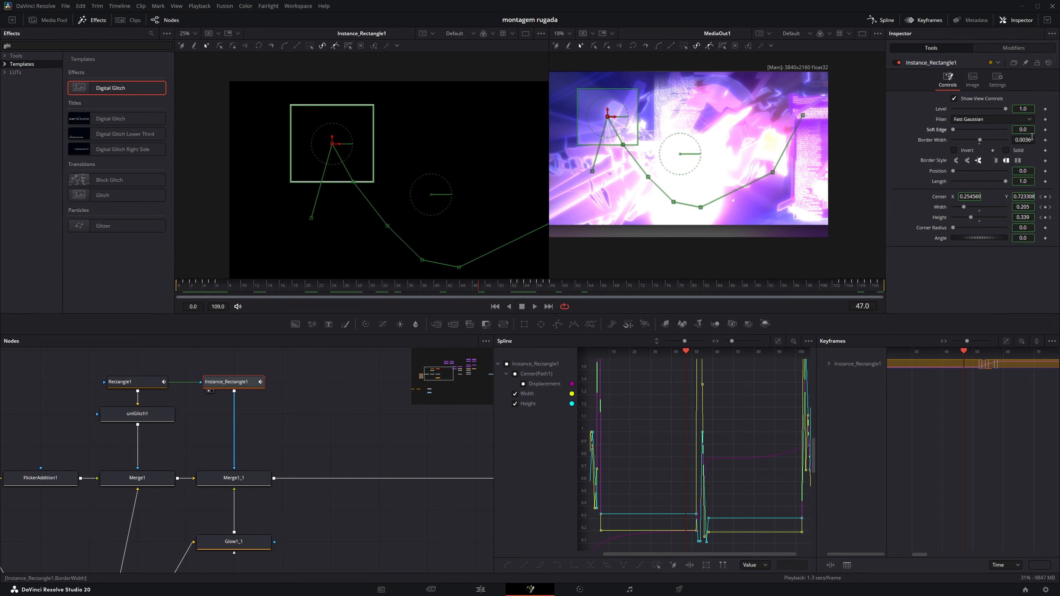
left_click(250, 478)
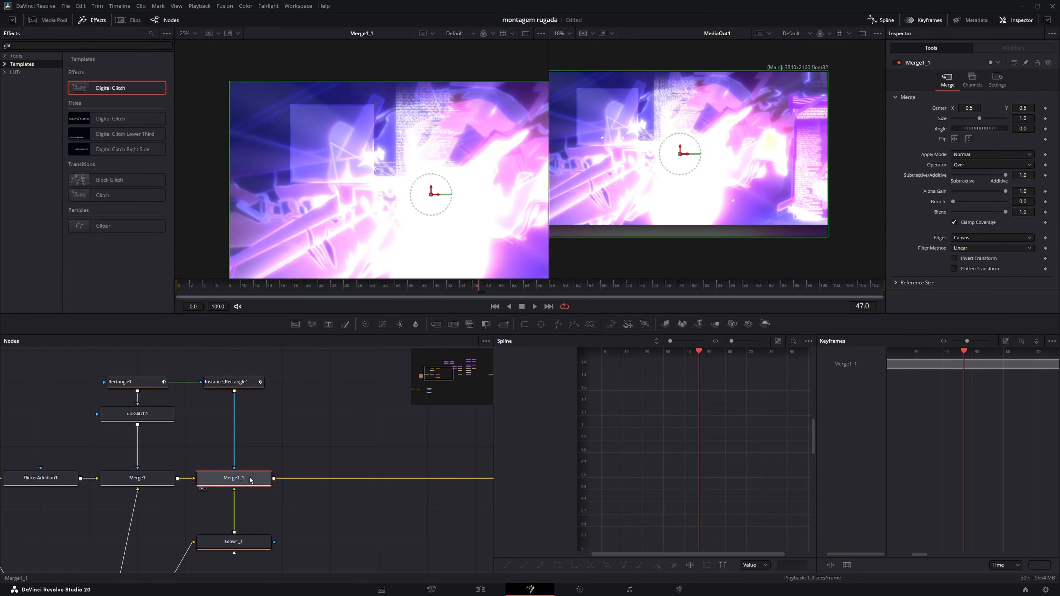
Examine how the cross-shaped mask is built by viewing sRectangle1, sRectangle1_1, sRectangle1_2 and the combined sMerge2.
scroll(350, 183, "up", 3)
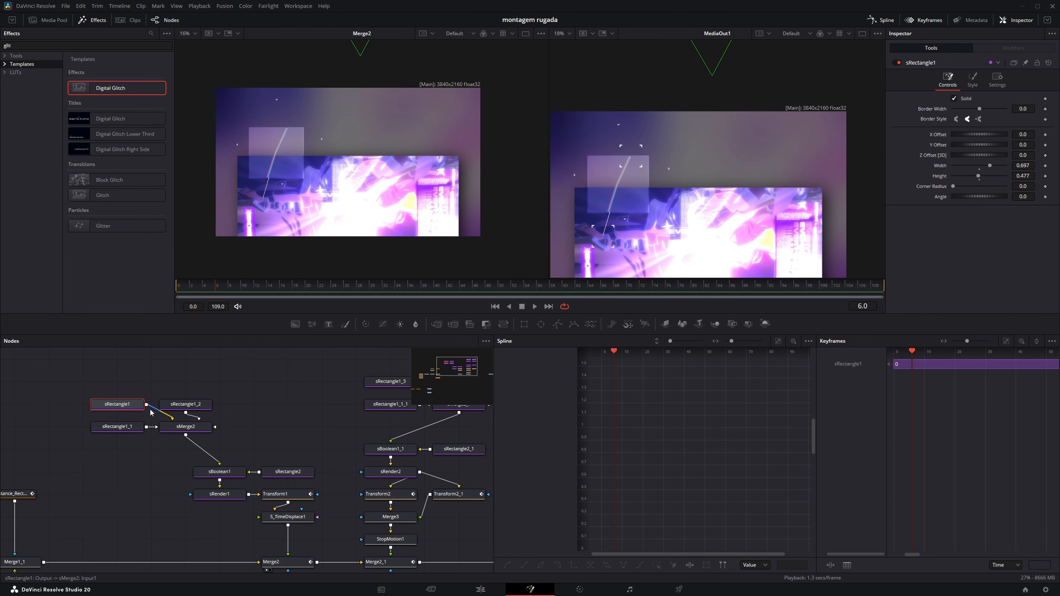
key("1")
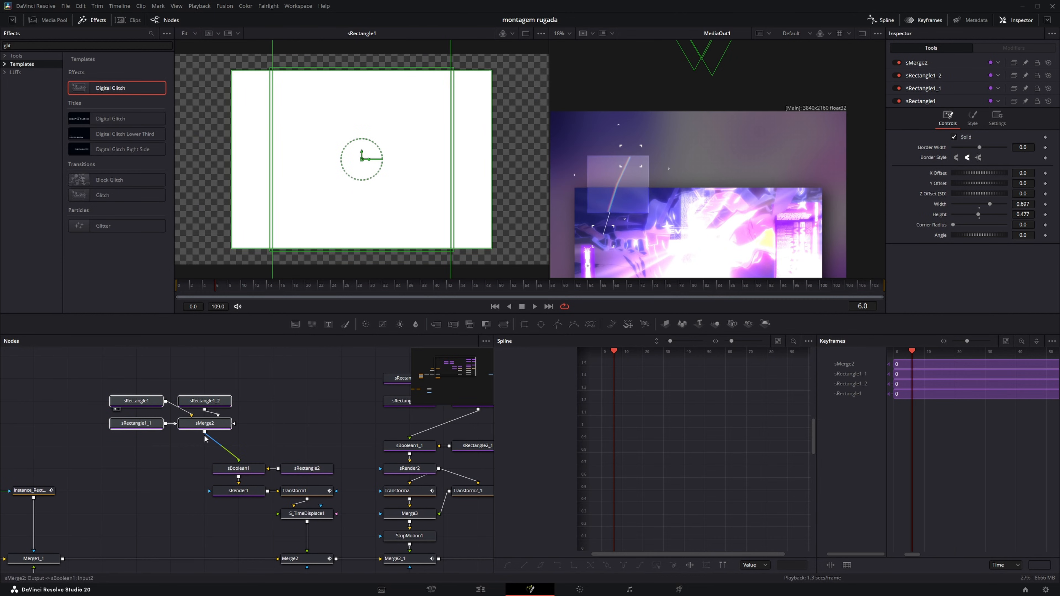
left_click(147, 385)
left_click(146, 403)
left_click(143, 423)
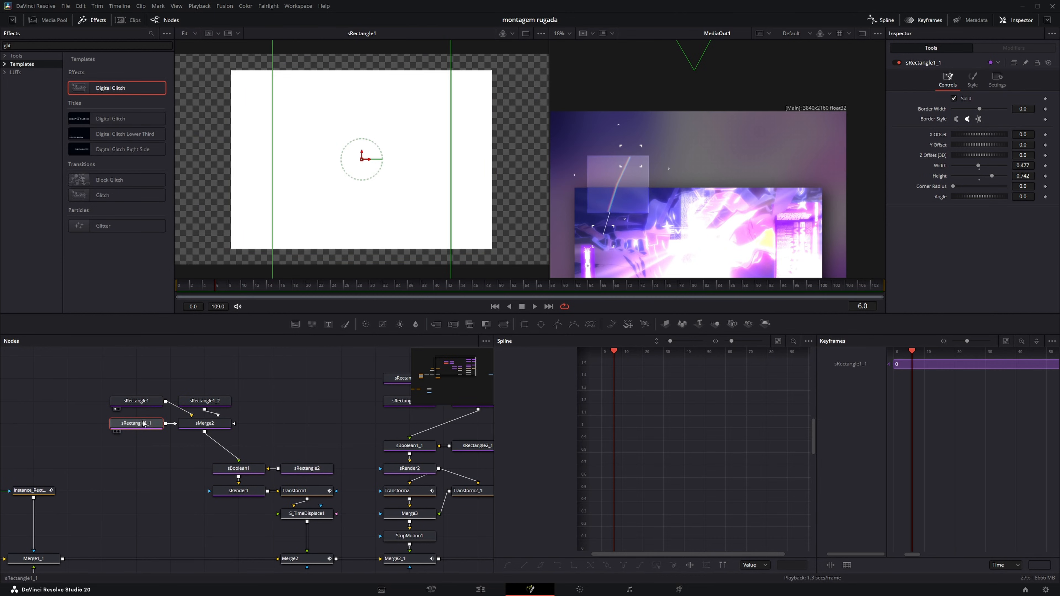
key("1")
left_click(203, 400)
key("1")
left_click(204, 424)
key("1")
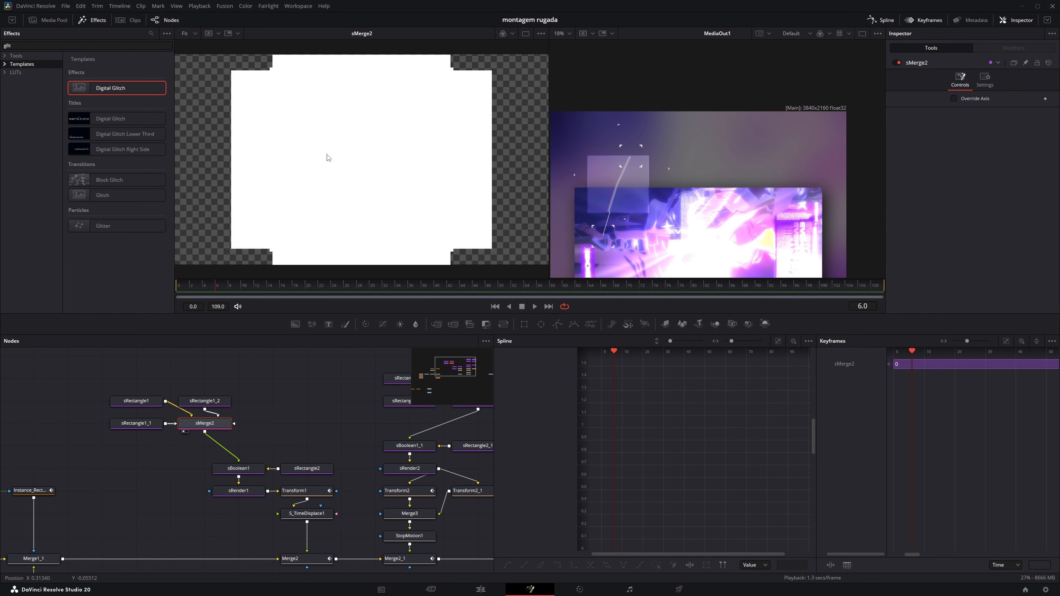
Examine how sBoolean1 subtracts sRectangle2 to form corner brackets, and view sRender1 and the animated Transform1.
scroll(267, 64, "up", 2)
left_click(241, 466)
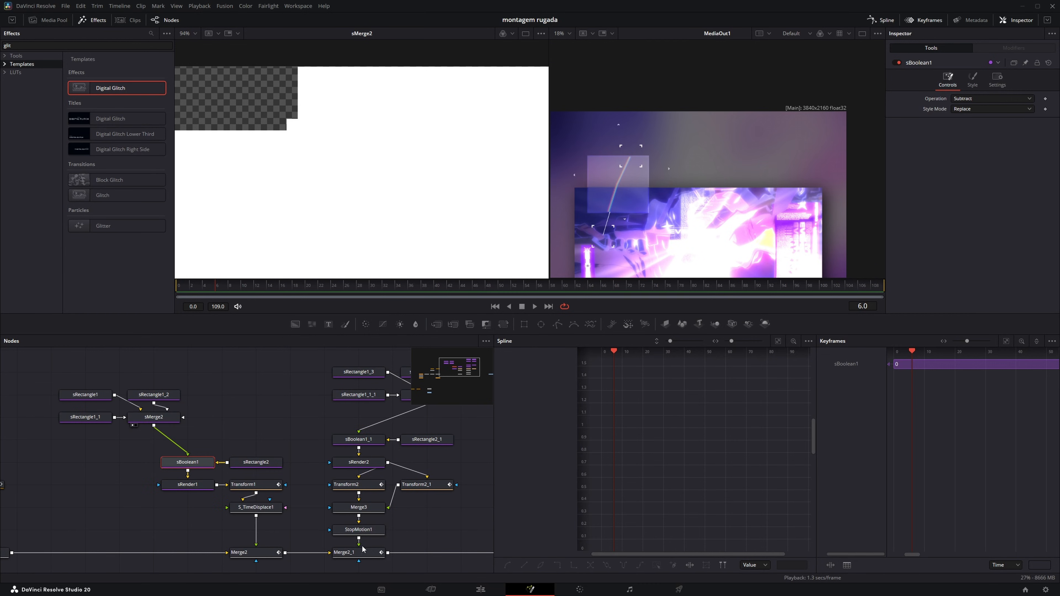
left_click(255, 461)
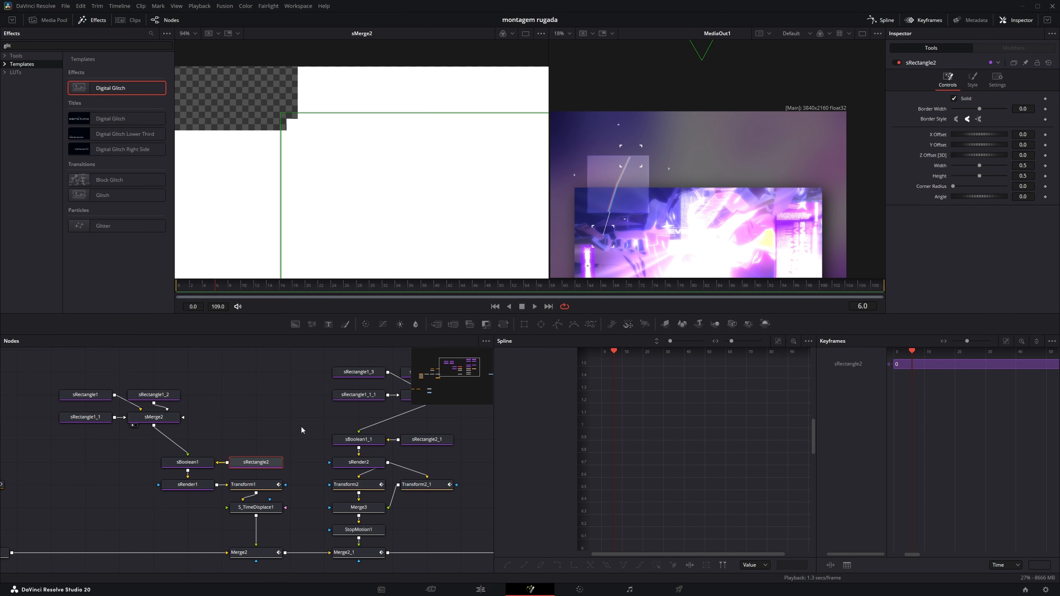
left_click(188, 485)
key("1")
key("ctrl+f")
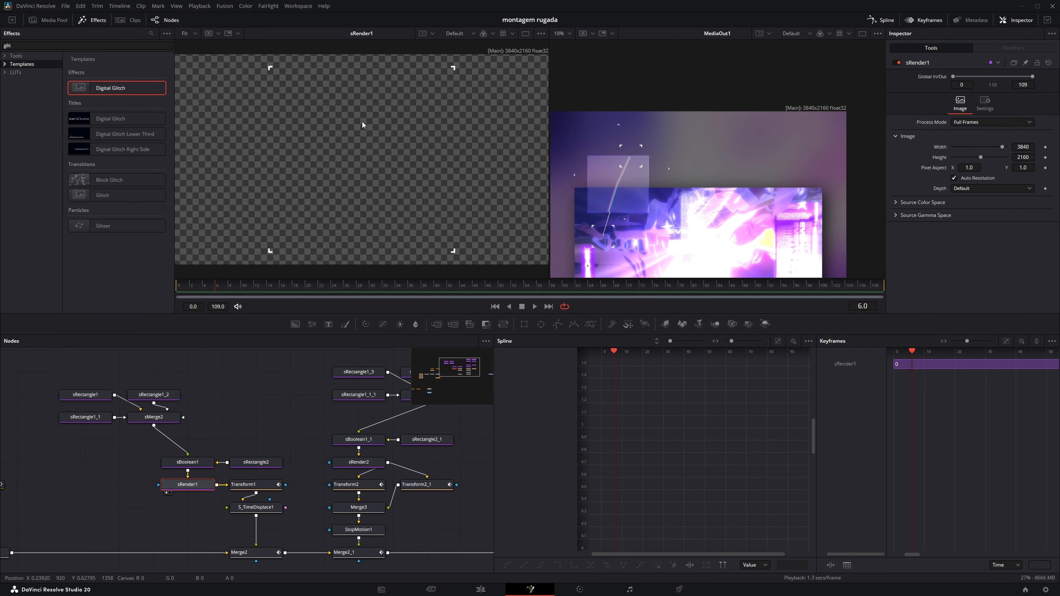
left_click(255, 484)
key("1")
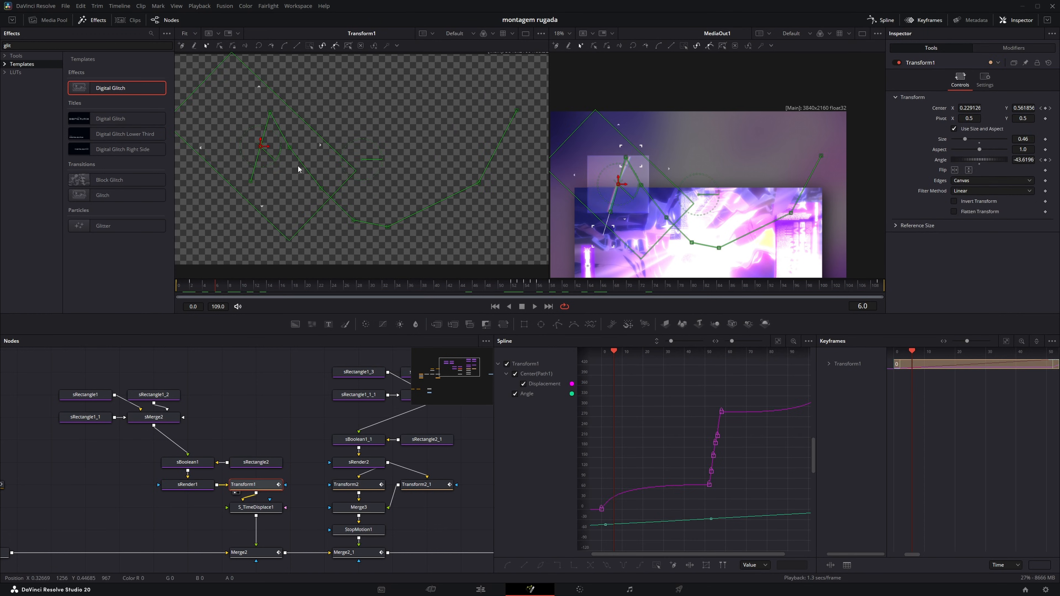
Scrub through Transform1's animated path and try turning off Gradient Extrapolation on its Angle spline.
scroll(297, 164, "down", 2)
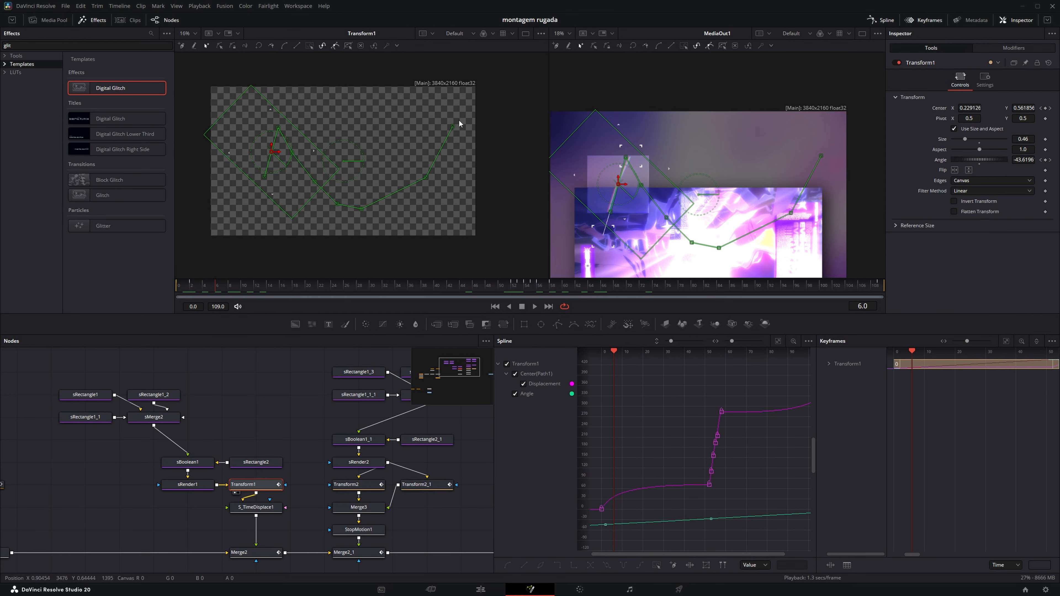
left_click_drag(611, 279, 752, 288)
left_click(716, 476)
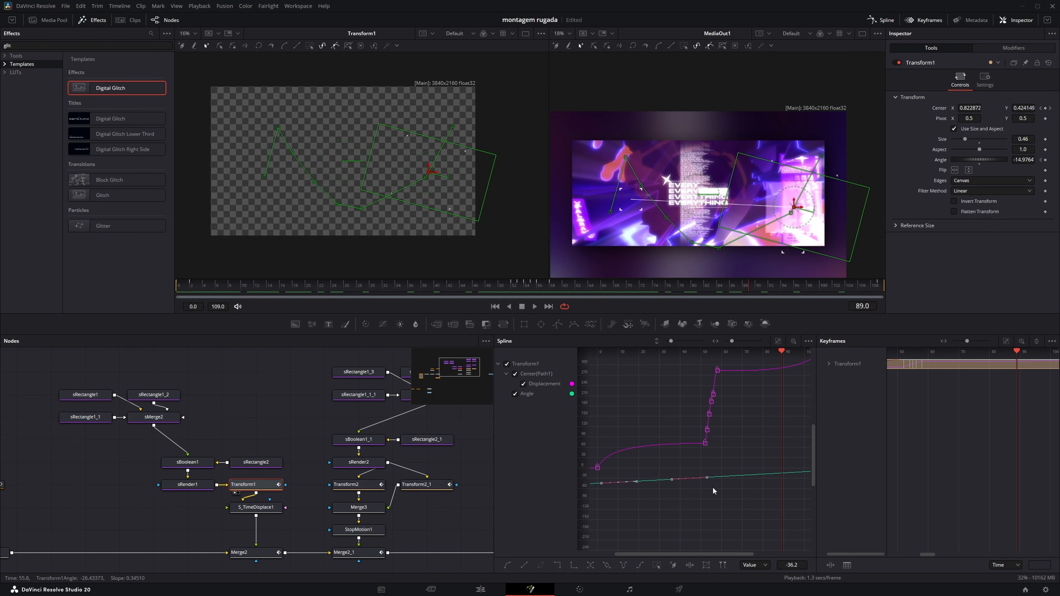
right_click(660, 491)
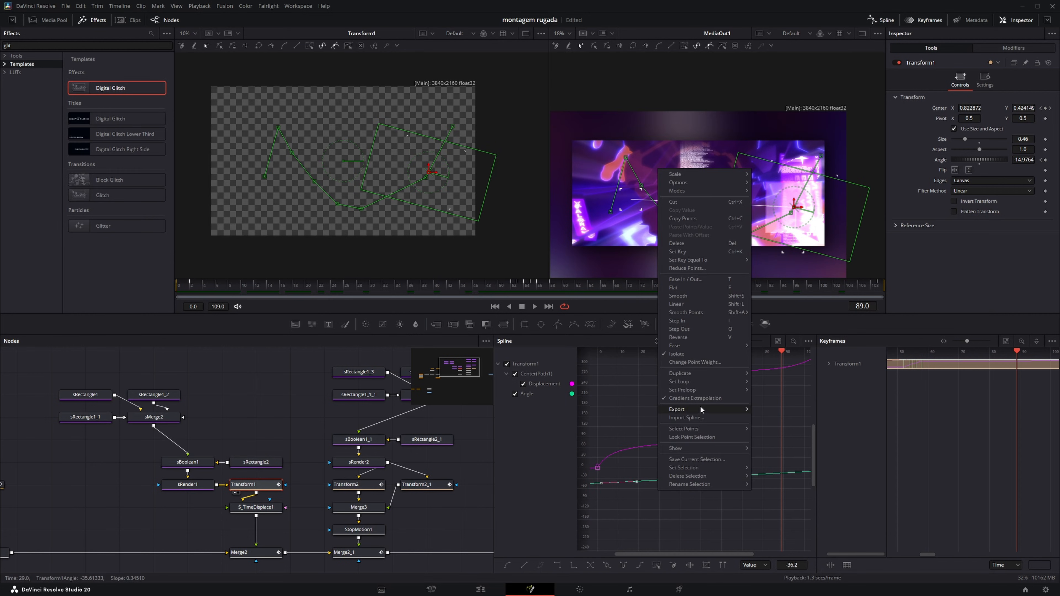
left_click(697, 398)
left_click_drag(549, 291, 581, 292)
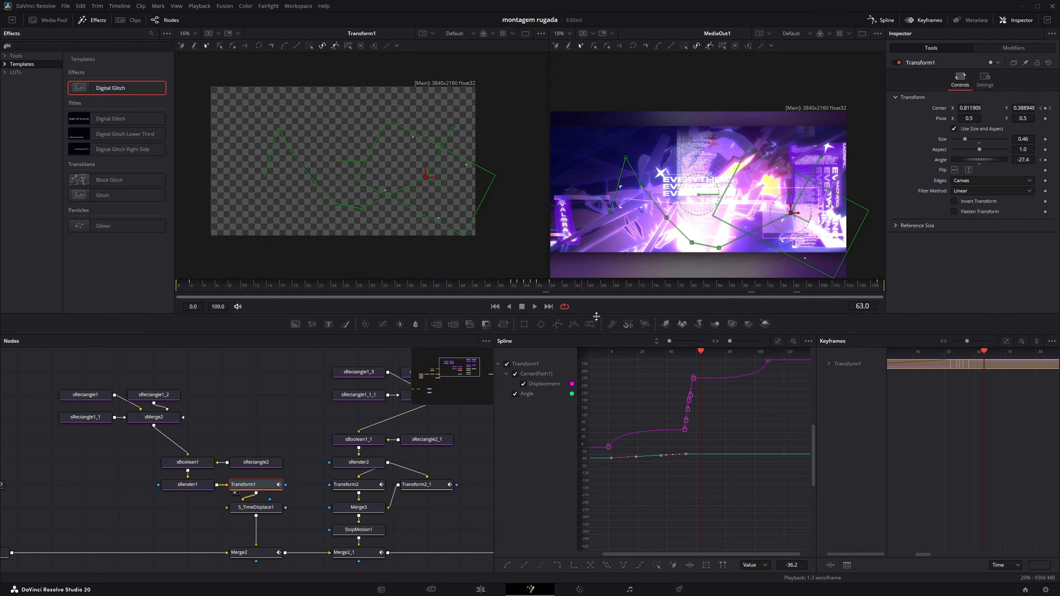
Turn Gradient Extrapolation back on for the Angle spline, try raising its second keyframe, and undo that move.
right_click(655, 449)
left_click(672, 359)
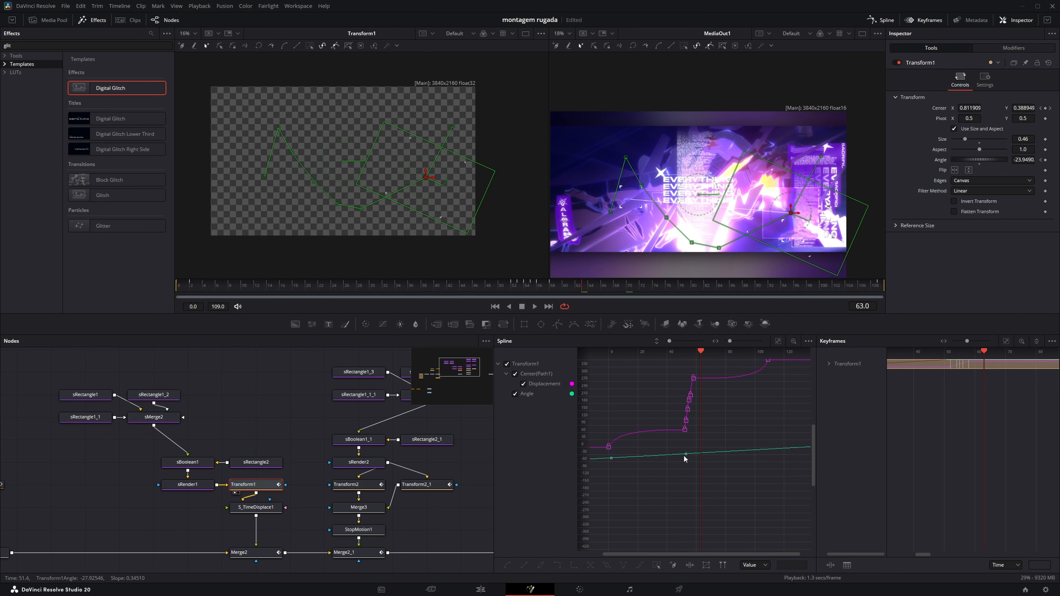
left_click_drag(685, 454, 687, 437)
key("ctrl+z")
Examine the time-shifted brackets in S_TimeDisplace1 by scrubbing to frame 34, and view Merge2 with its Blend spline.
left_click(256, 507)
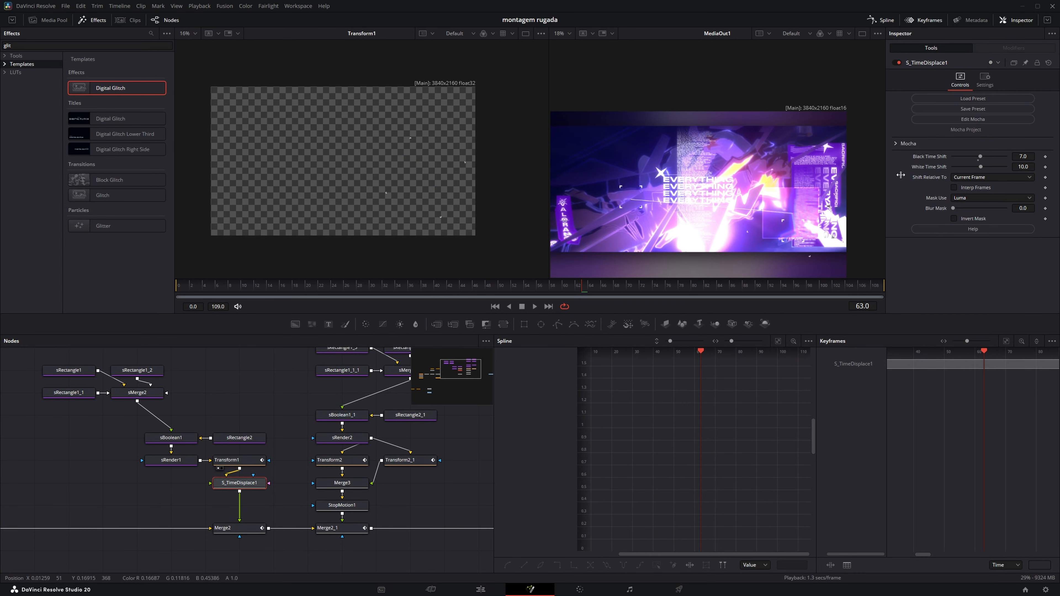
left_click_drag(532, 286, 396, 289)
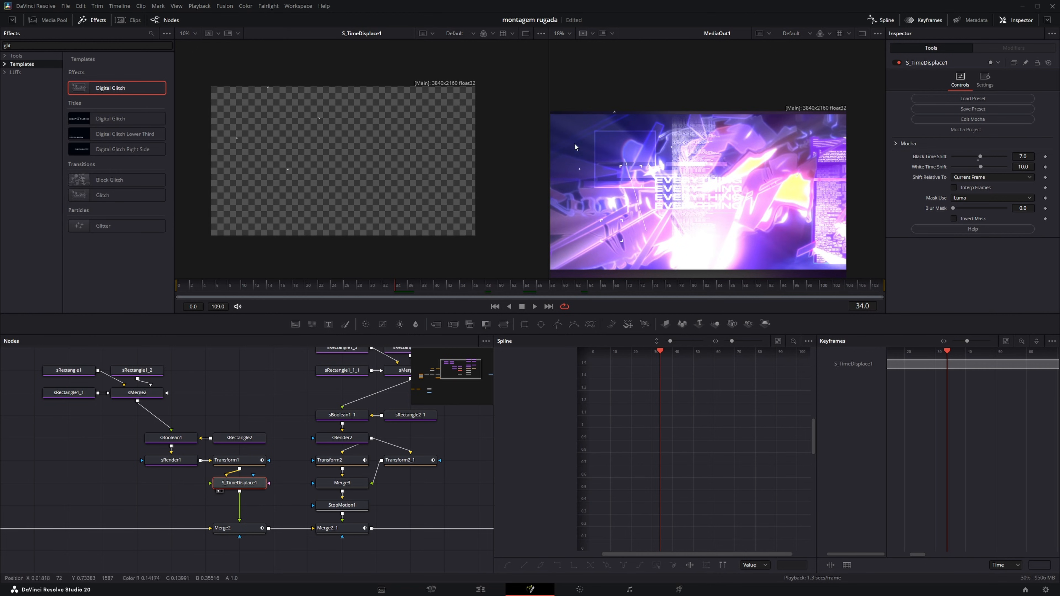
left_click_drag(239, 475, 255, 444)
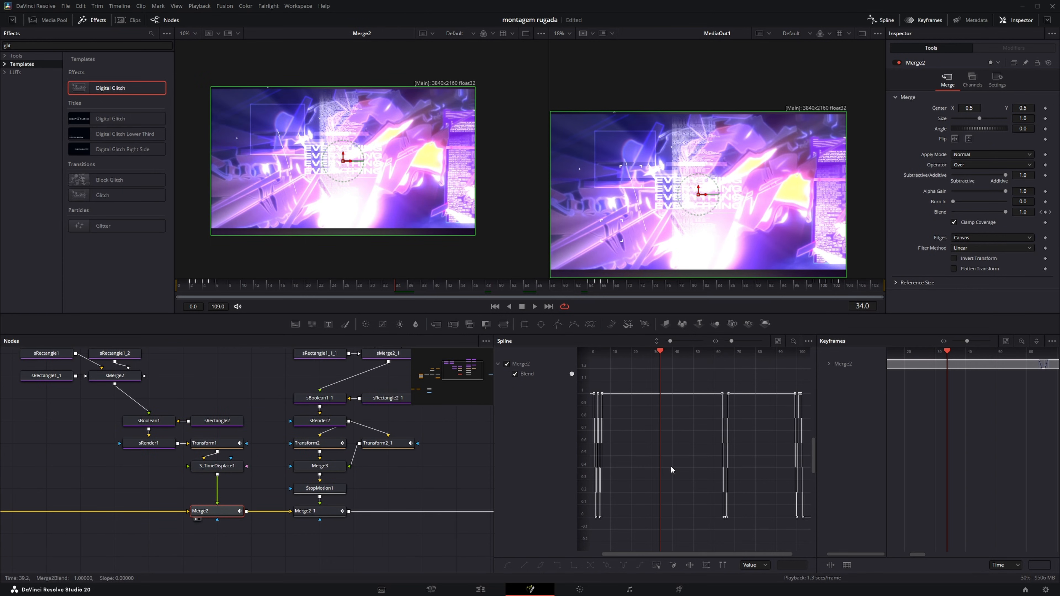
key("ctrl+f")
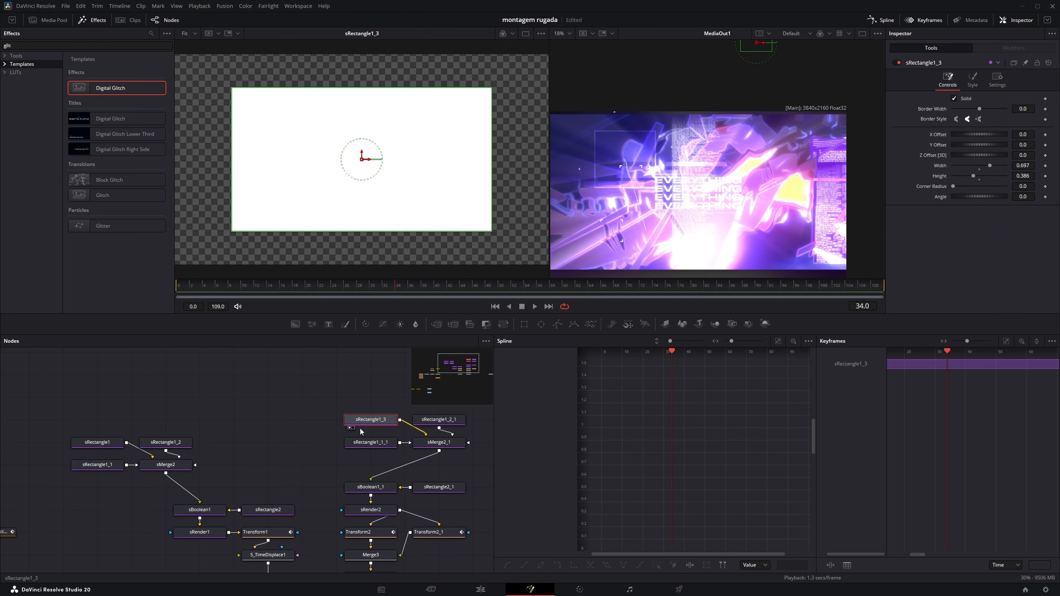
Examine the second tracker's shape chain by viewing sMerge2_1, sBoolean1_1, sRectangle2_1 and the corner brackets in sRender2.
left_click_drag(378, 437, 232, 138)
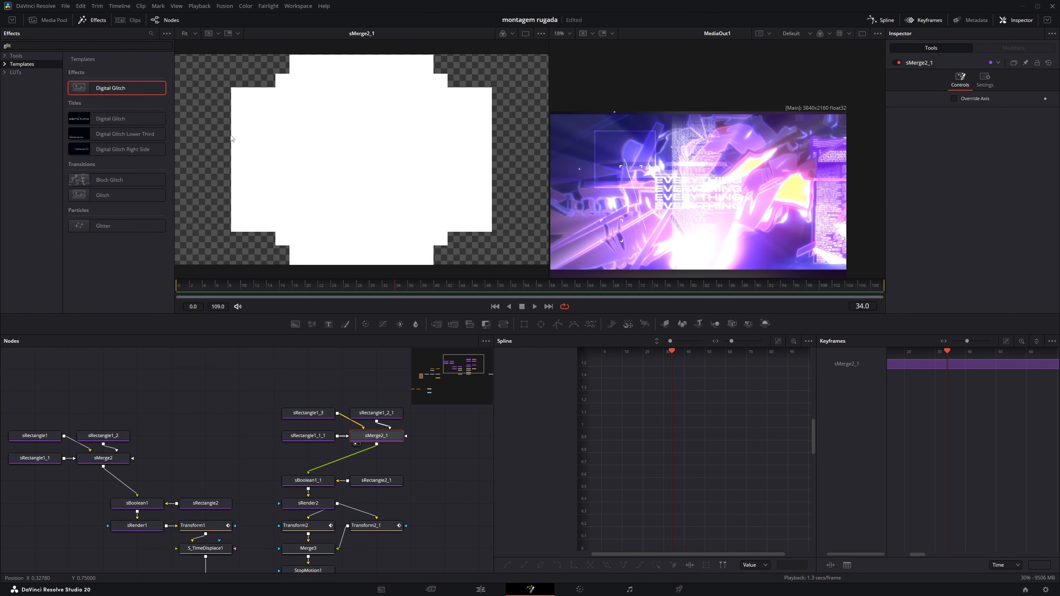
left_click(321, 485)
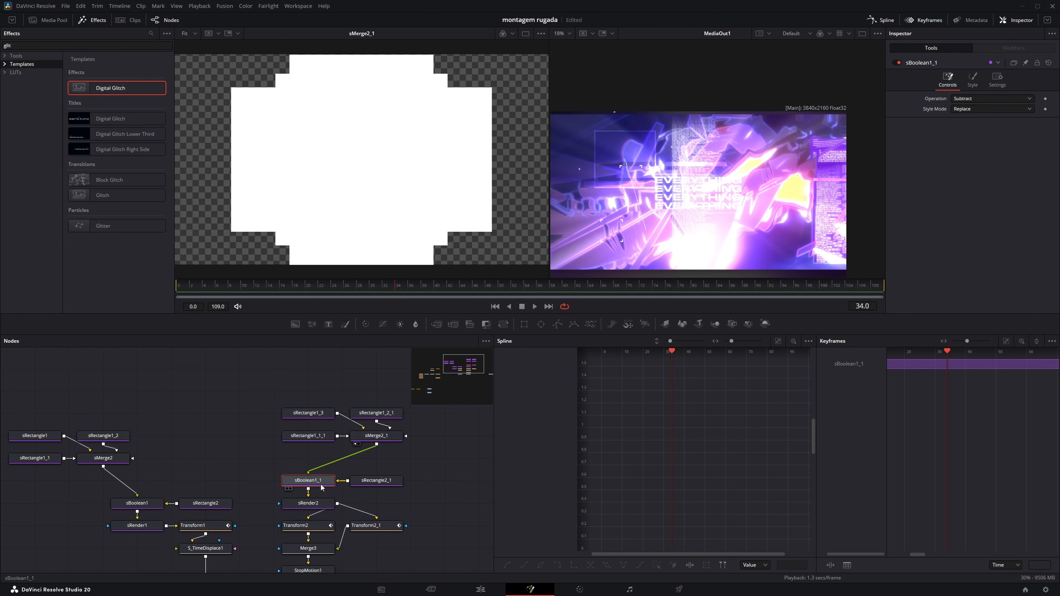
left_click(377, 484)
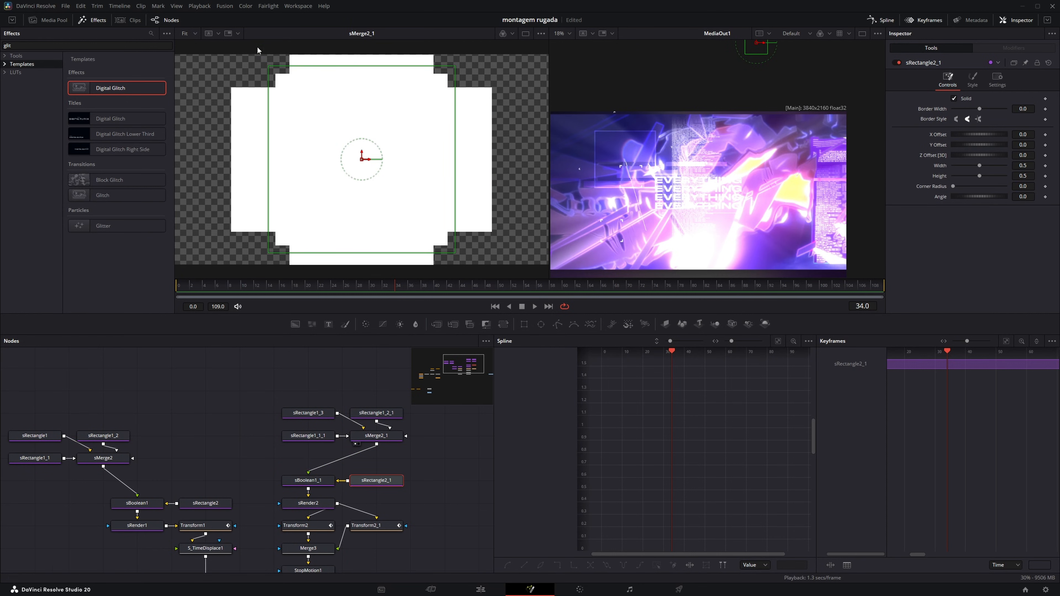
left_click_drag(308, 504, 374, 97)
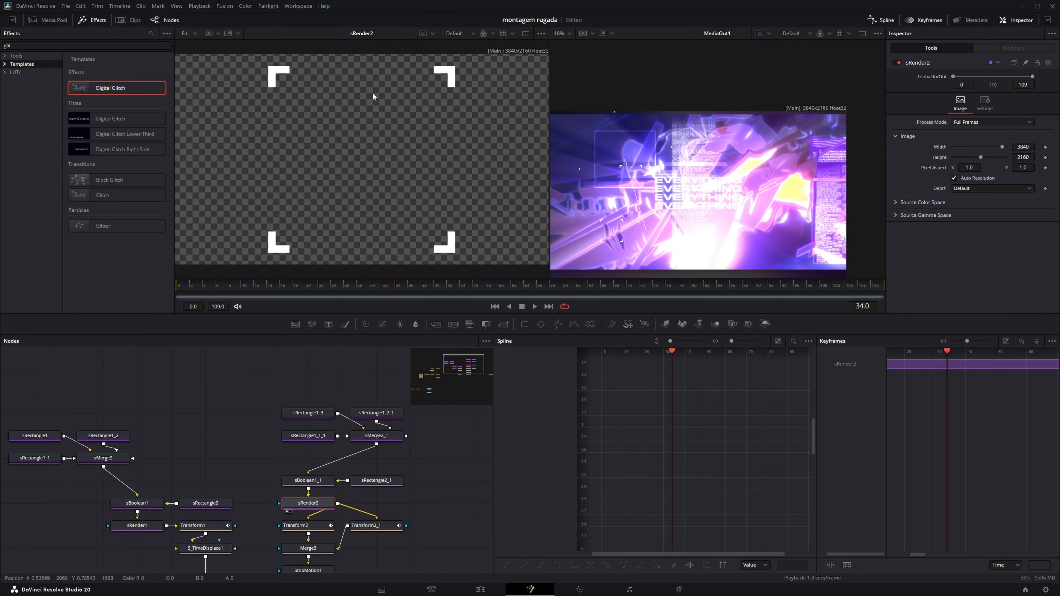
View Transform2 and scrub to frame 102 to examine how its brackets move along the path.
left_click_drag(318, 527, 265, 461)
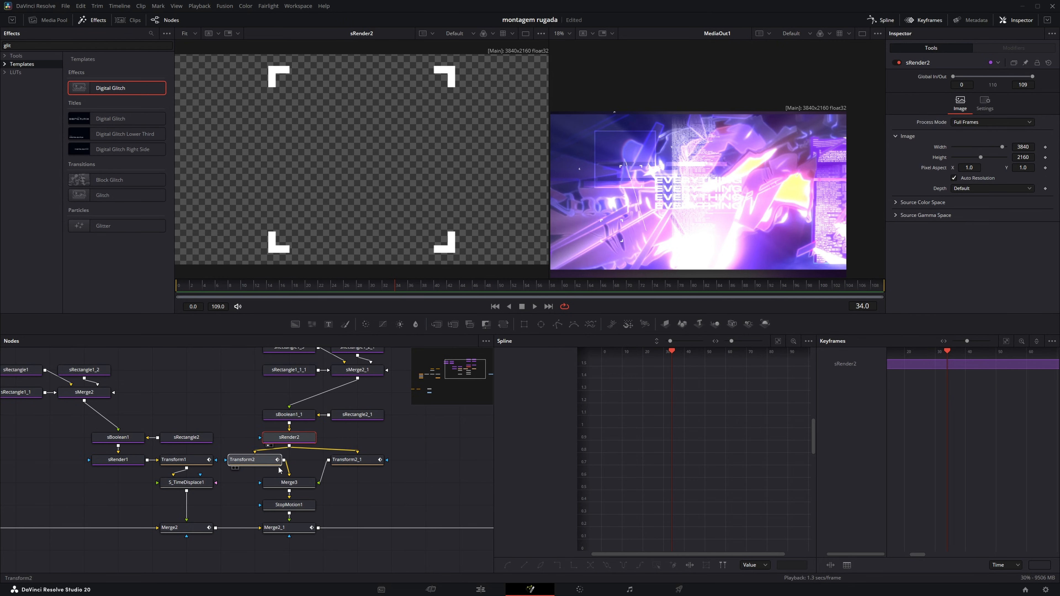
key("1")
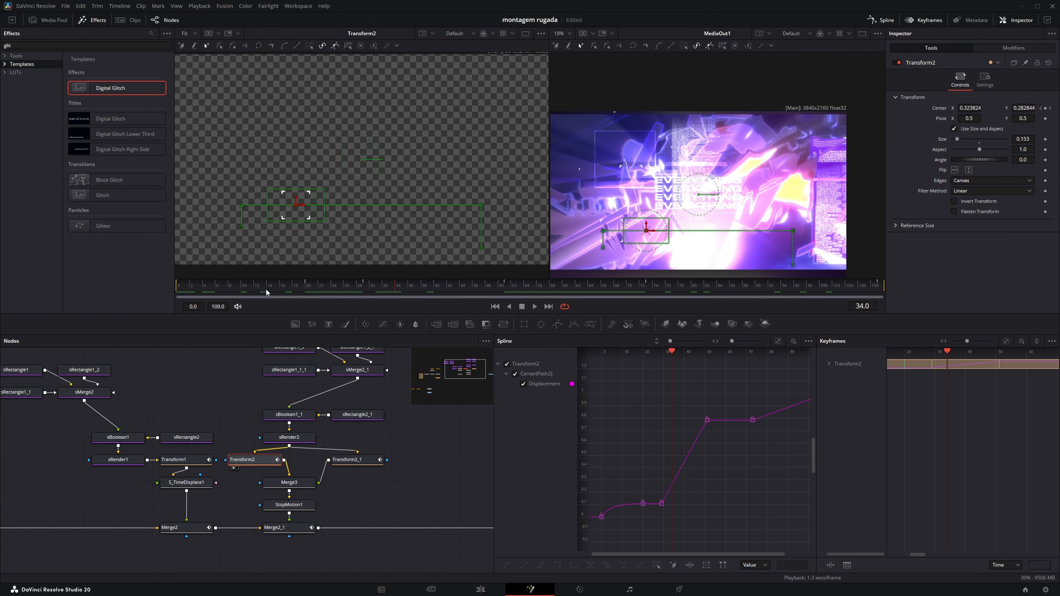
left_click(195, 291)
left_click_drag(195, 291, 813, 287)
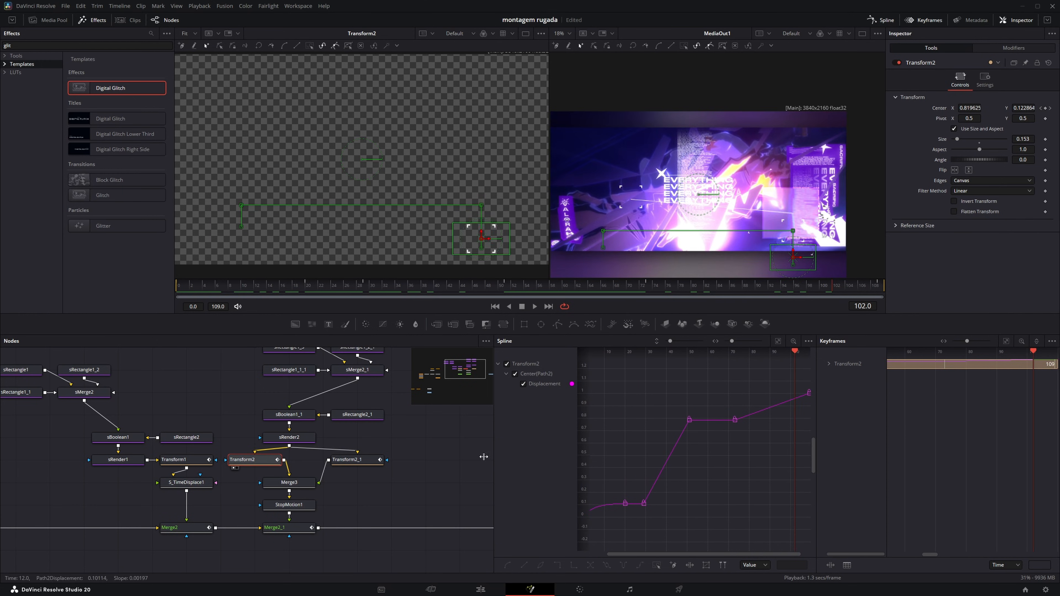
View Transform2_1 and scrub to frame 106 to examine the second bracket's path.
left_click(359, 459)
key("1")
left_click(189, 290)
left_click_drag(190, 292, 859, 290)
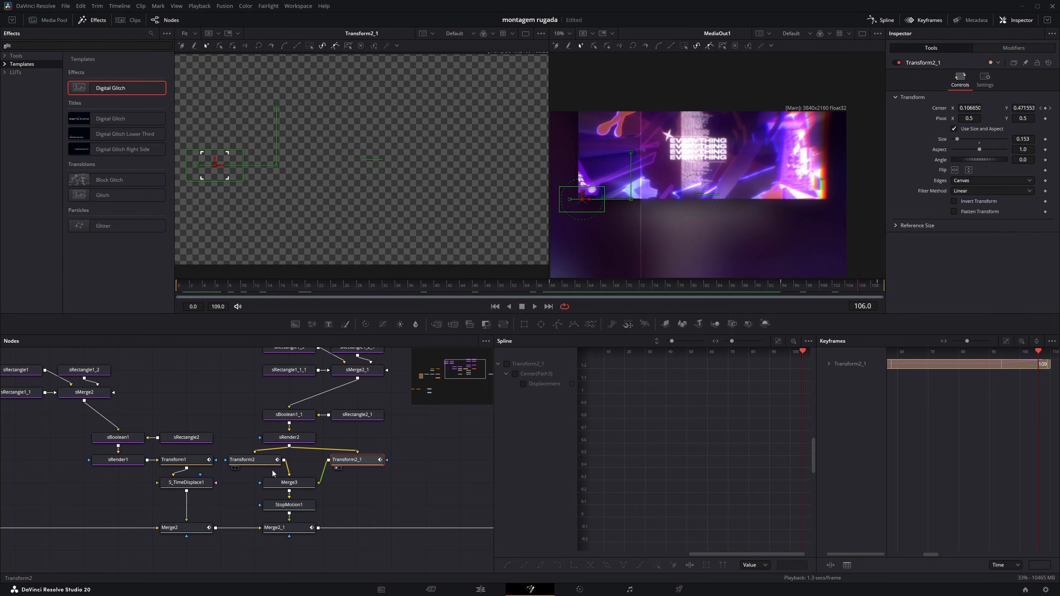
Inspect Merge3 and view StopMotion1 to examine how both brackets are combined and their frames repeated.
left_click(309, 470)
left_click(271, 483)
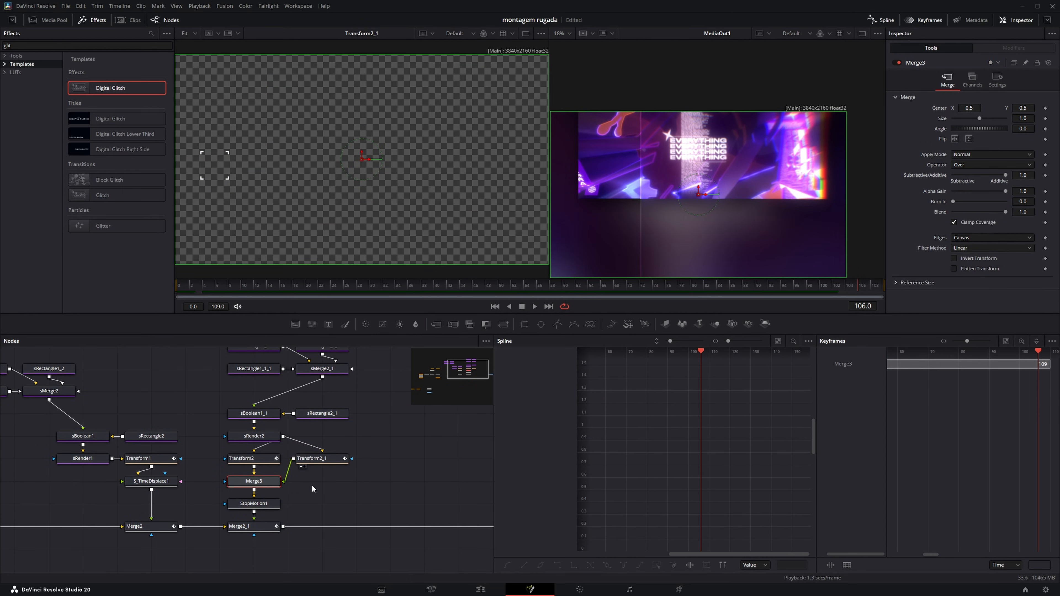
left_click(253, 504)
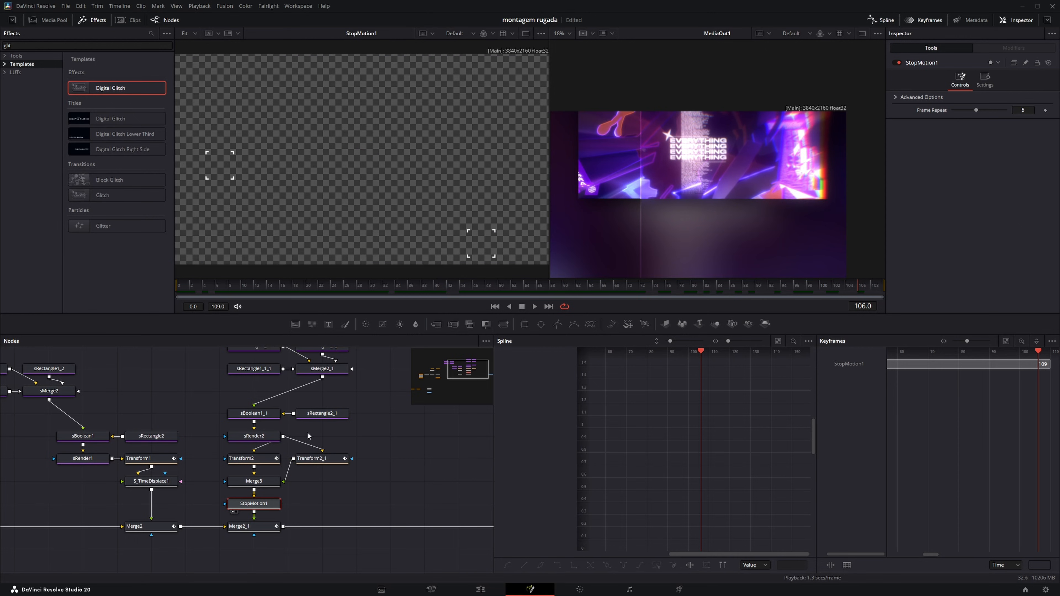
left_click_drag(320, 453, 300, 428)
View Merge2_1 with its Blend spline and check the composite at frame 73.
left_click(260, 528)
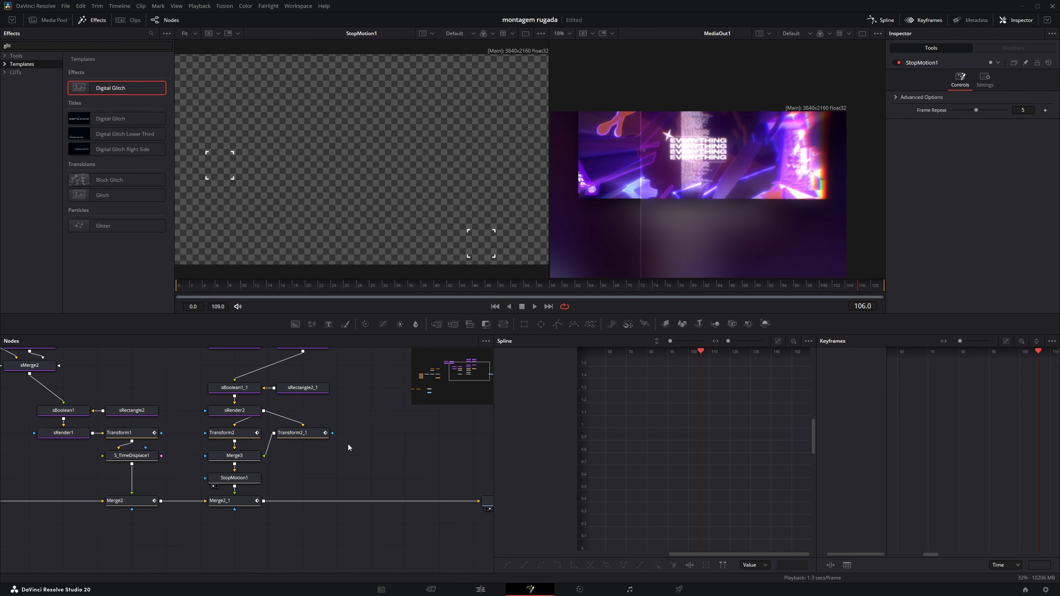
left_click_drag(290, 484, 349, 473)
left_click(294, 490)
key("1")
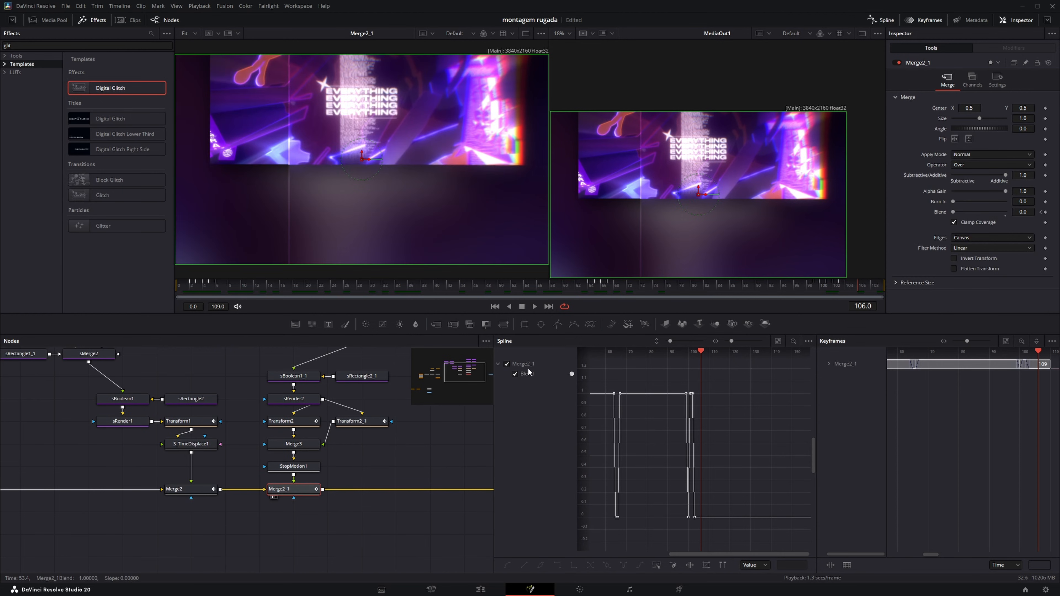
left_click(607, 289)
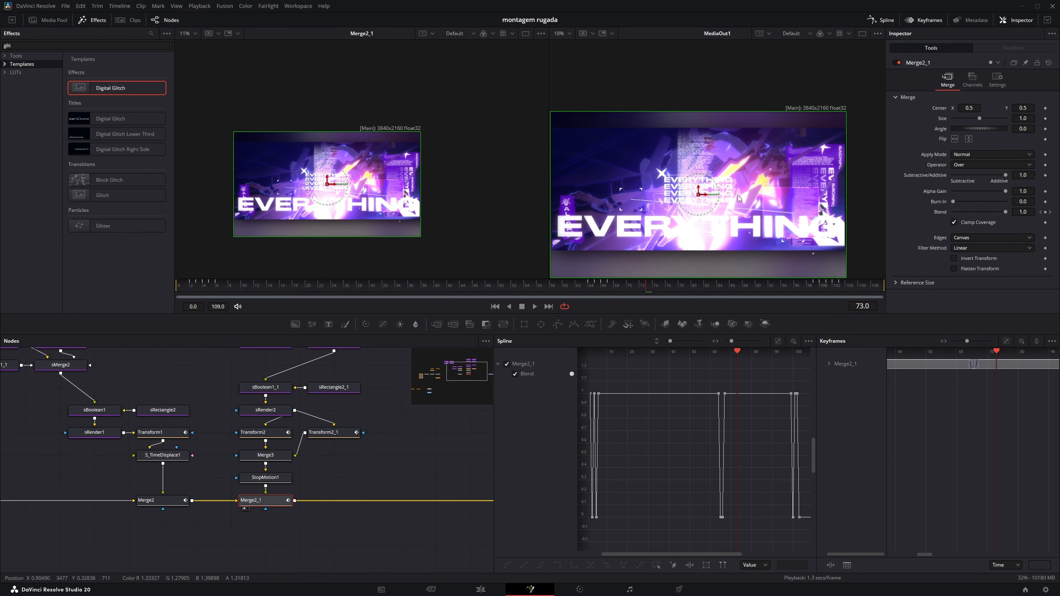
Add a new Polygon node above Polygon1_1 and Polygon1, view it, and draw a two-point diagonal line.
left_click_drag(126, 464, 419, 378)
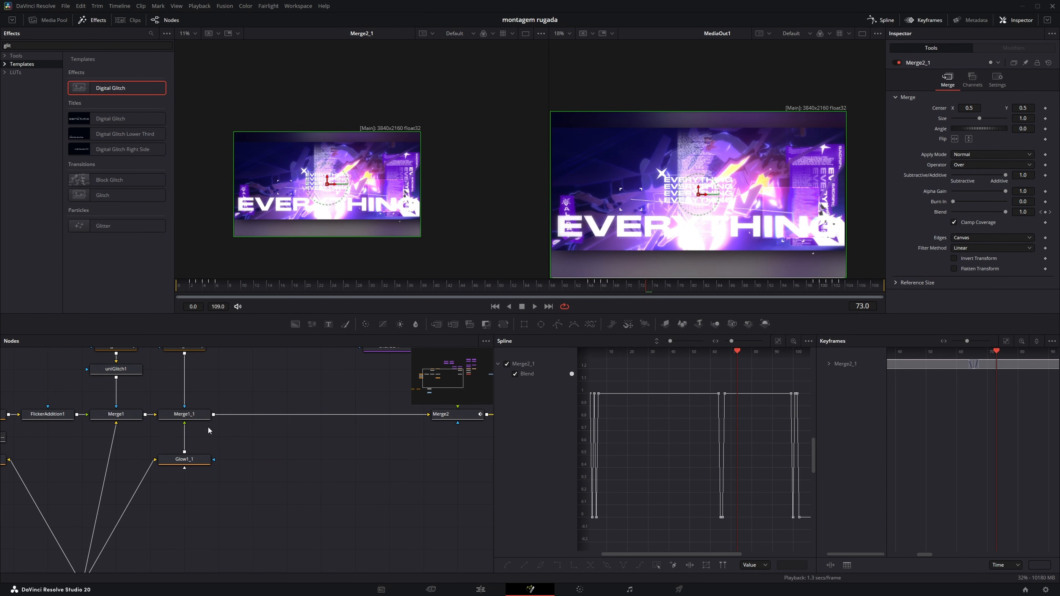
left_click_drag(209, 429, 445, 339)
scroll(142, 443, "up", 4)
scroll(142, 443, "down", 1)
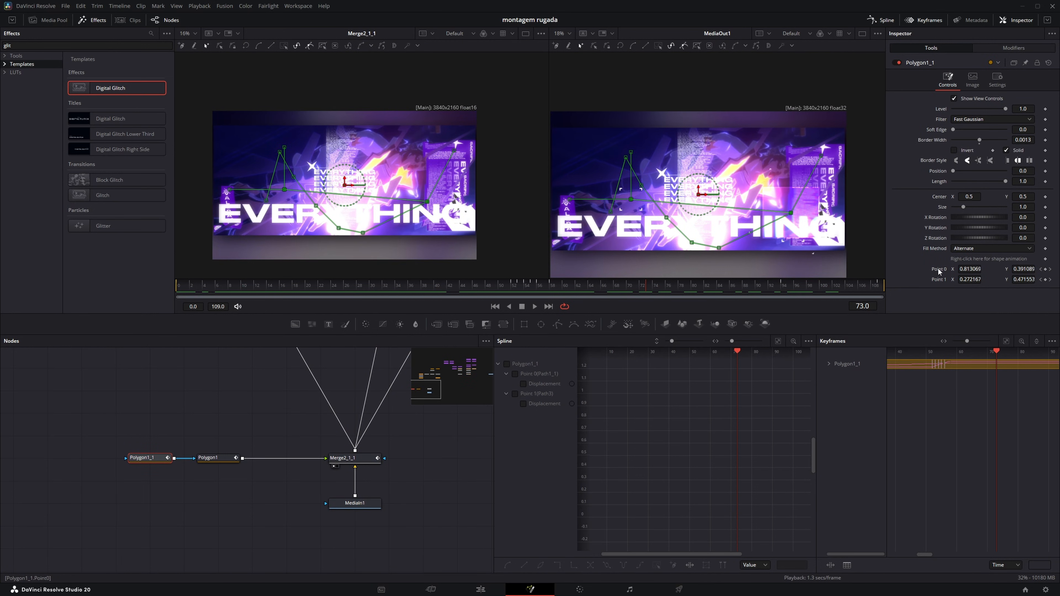
left_click(188, 424)
key("shift+space")
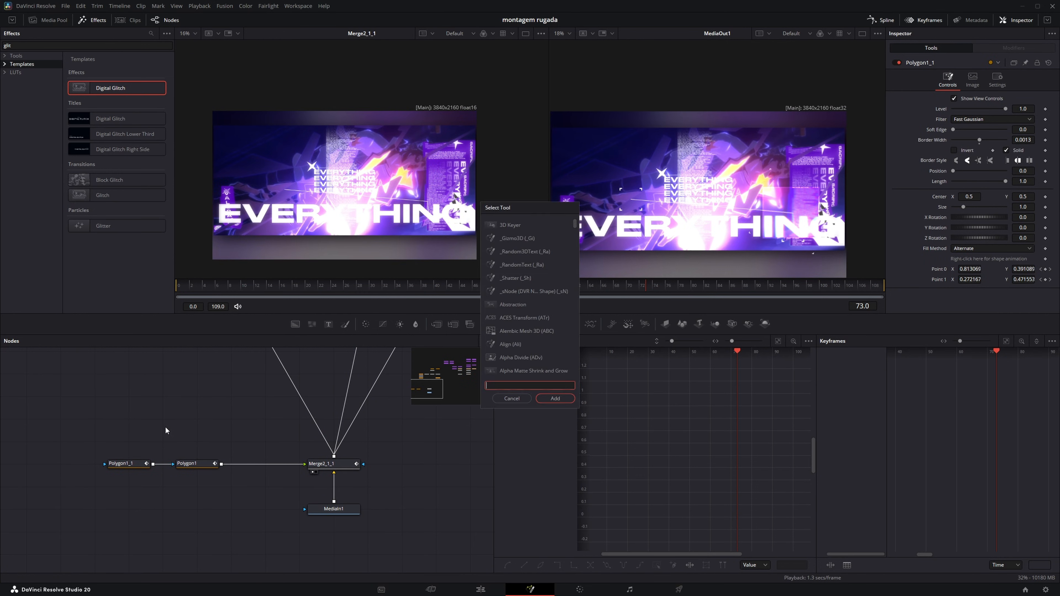
type("pol")
key("Return")
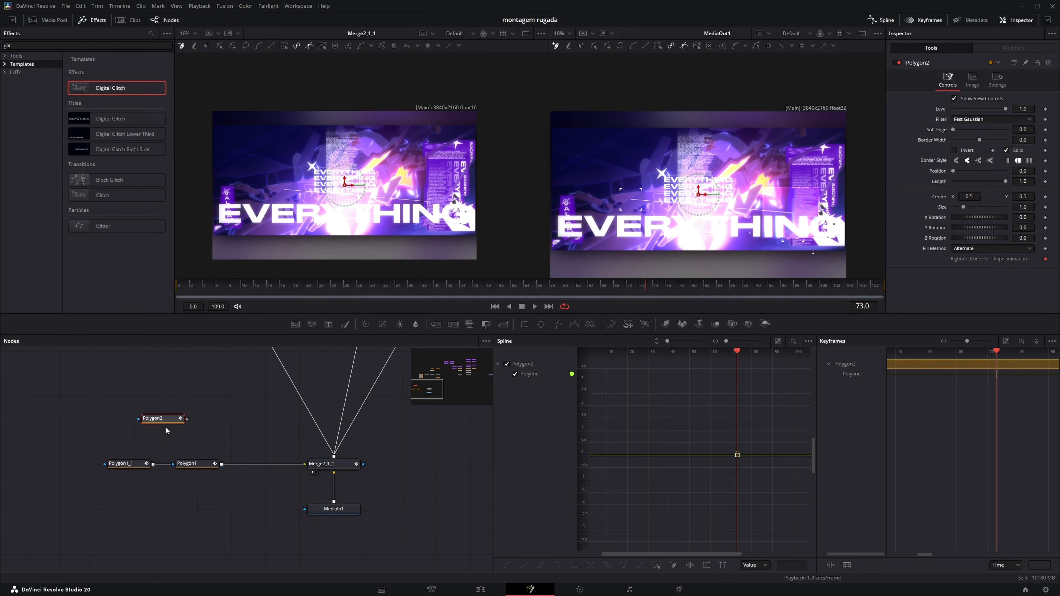
key("1")
left_click(316, 148)
left_click(386, 192)
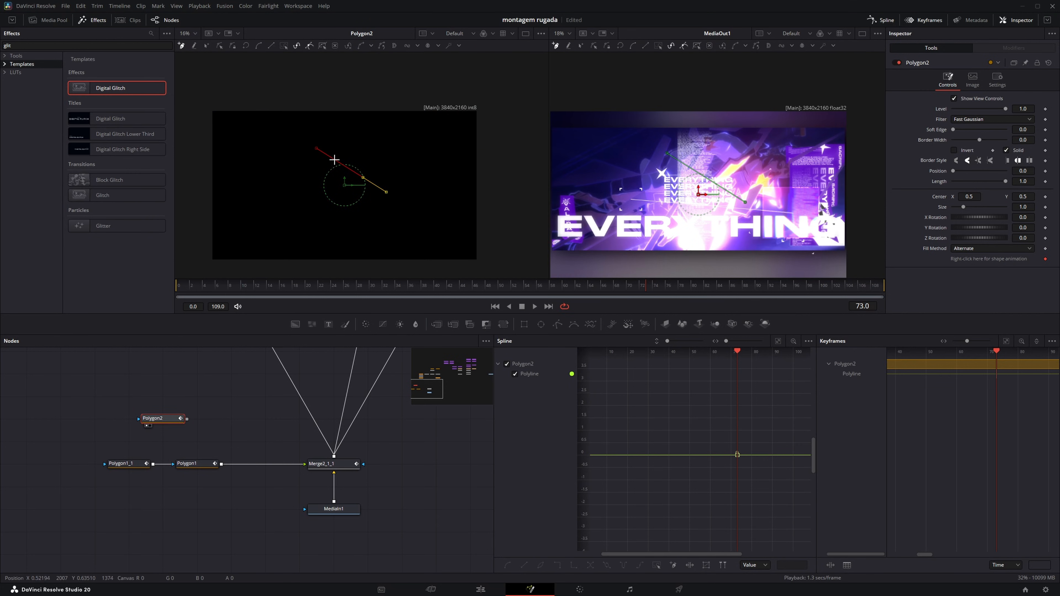
Open the new polygon's Polyline options, and open the animation options of Point 0 on Polygon1_1.
right_click(320, 148)
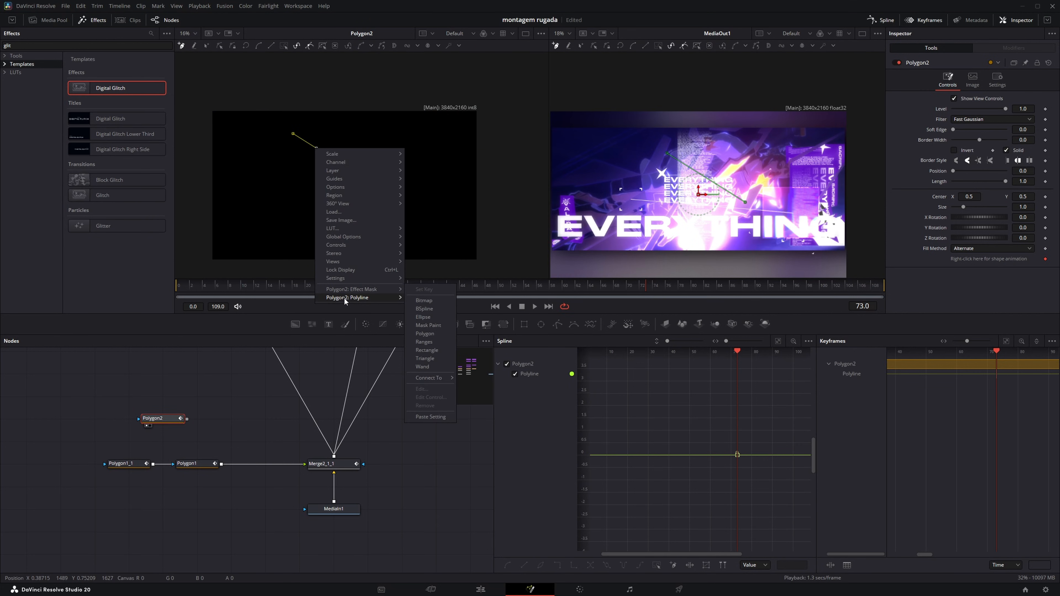
mouse_move(363, 297)
mouse_move(430, 481)
left_click(535, 501)
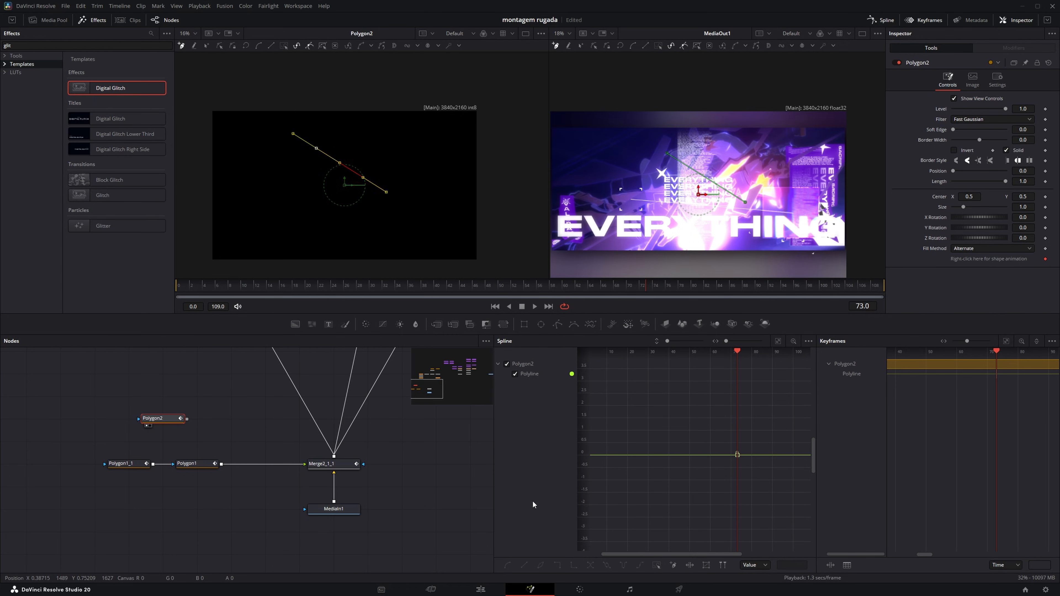
right_click(939, 268)
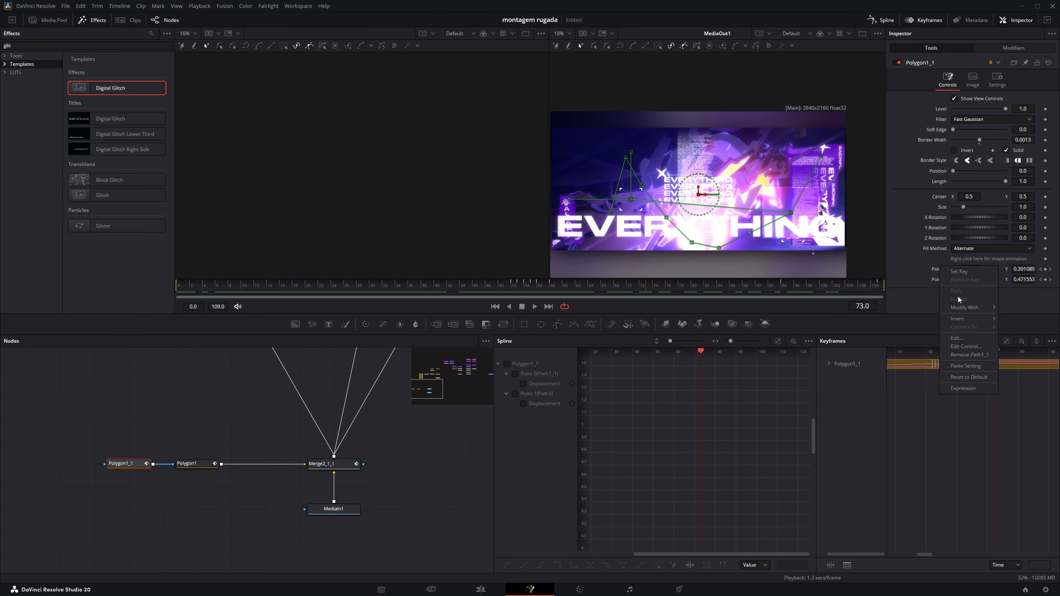
left_click(367, 384)
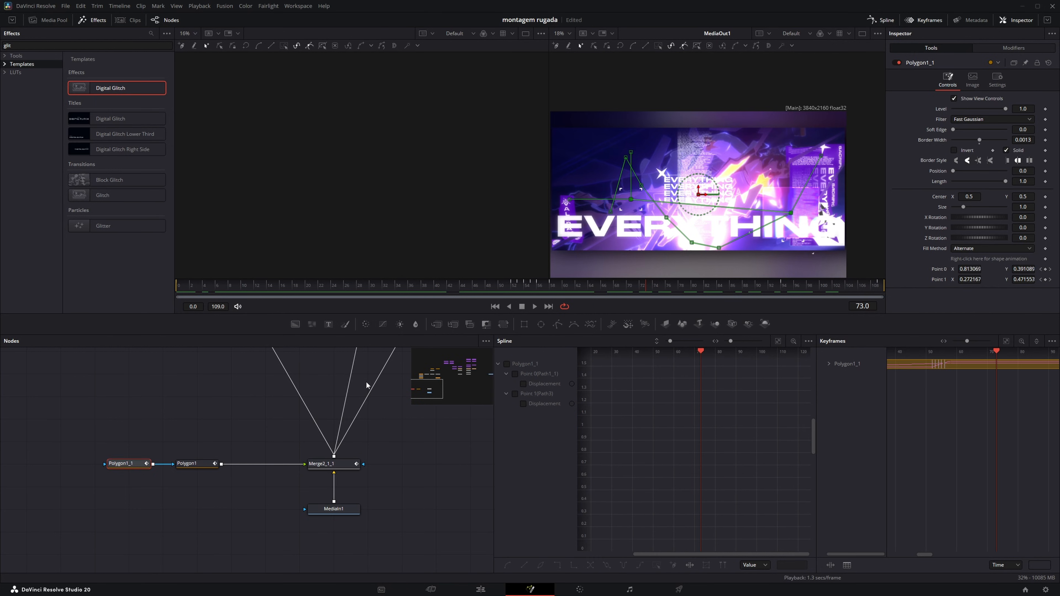
Inspect Rectangle1 in the node tree and the Point 0 and Point 1 settings of Polygon1.
left_click_drag(367, 385, 321, 417)
left_click(317, 395)
left_click_drag(344, 351, 193, 519)
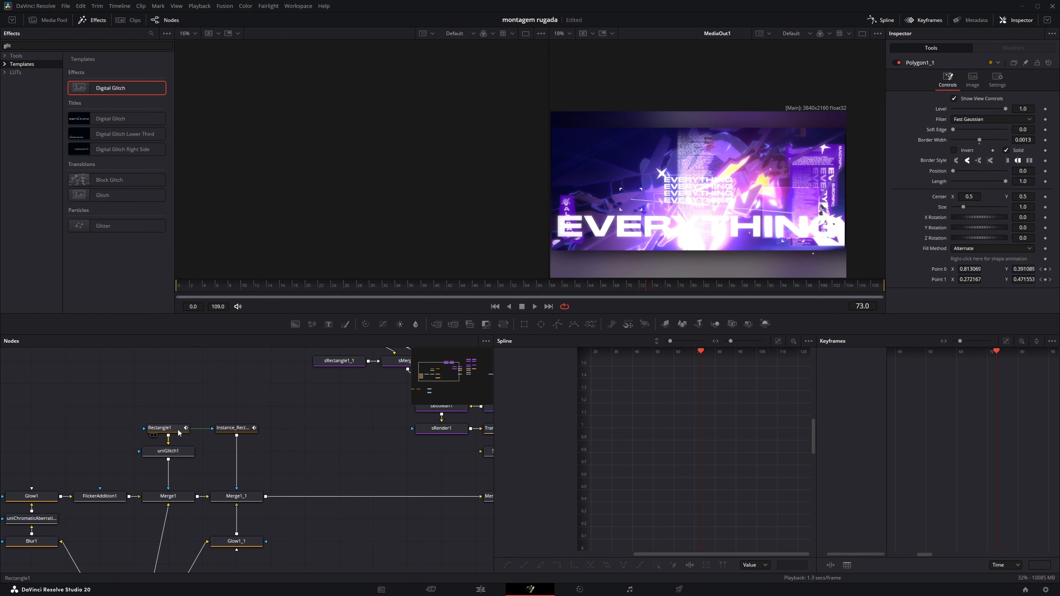
left_click(165, 430)
left_click_drag(379, 448, 508, 312)
left_click(397, 444)
left_click(82, 534)
View Merge2_1_1 at frame 6 to examine the line that the polygon masks draw over the footage.
left_click_drag(264, 444, 169, 550)
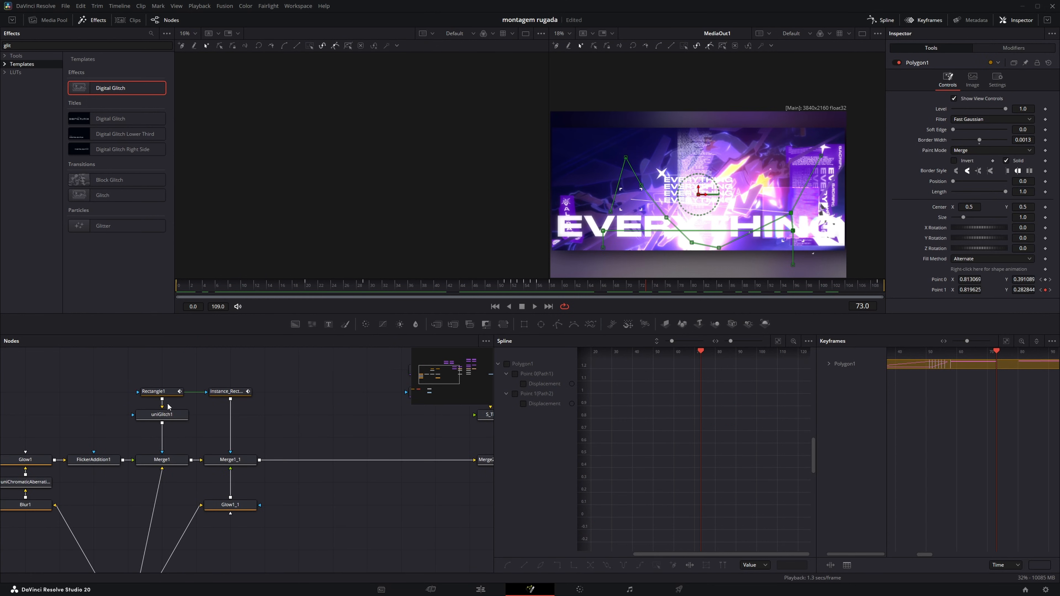
left_click_drag(274, 425, 1, 415)
left_click_drag(59, 466, 486, 375)
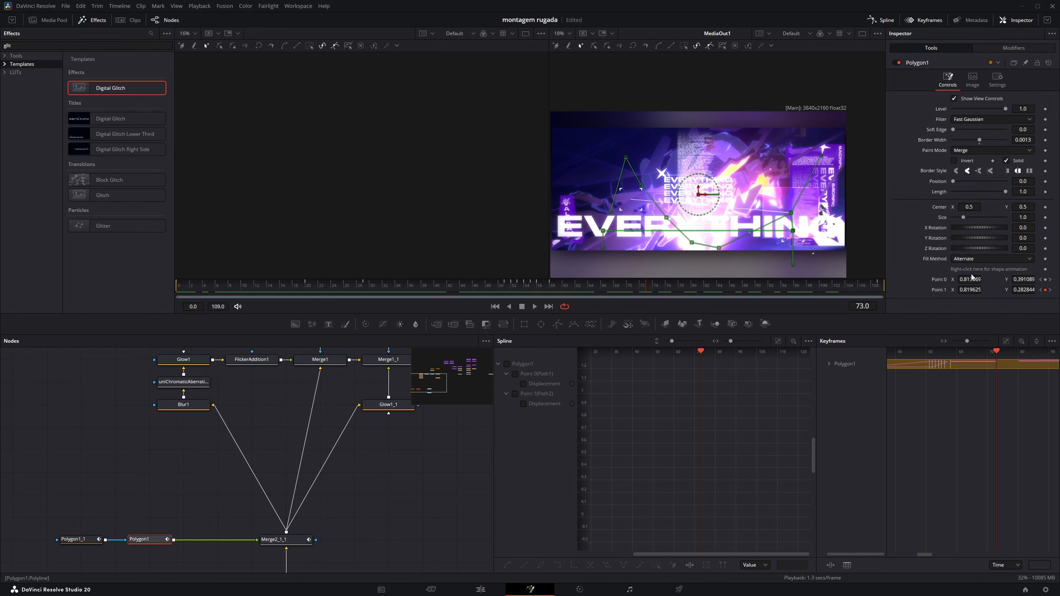
left_click_drag(638, 287, 503, 287)
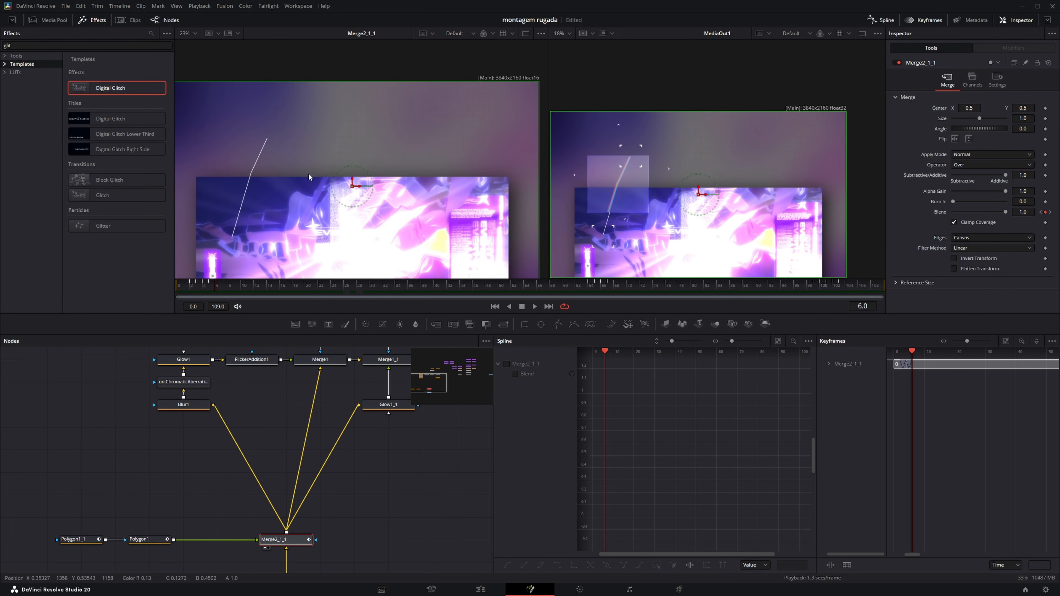
Merge an sRectangle3 bar into the panel frame through an sDuplicate with 5 copies, X Offset -0.012 and X Size 0.467.
left_click_drag(236, 288, 620, 294)
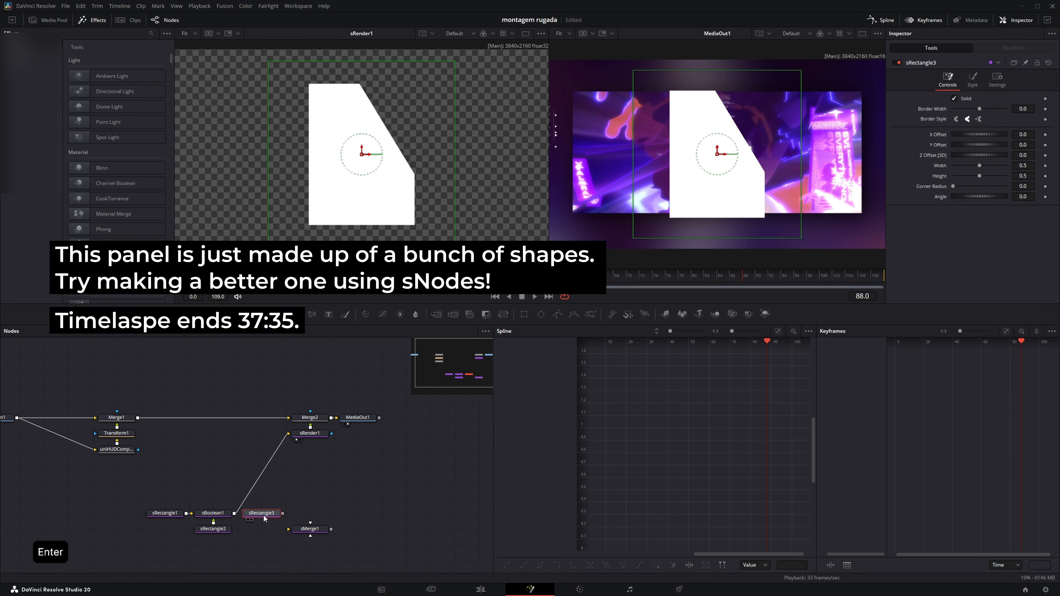
left_click(213, 529)
key("Escape")
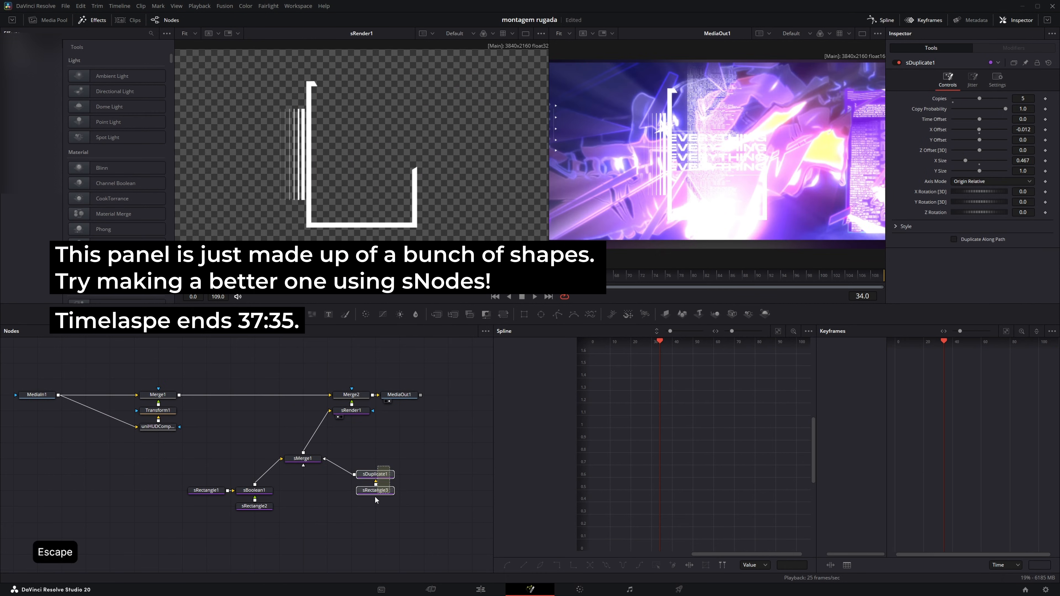
Add three slider lines to the panel by duplicating a merged sRectangle4 and sEllipse1, with the ellipse's X Offset animated.
scroll(358, 90, "up", 3)
key("ctrl+s")
left_click(350, 431)
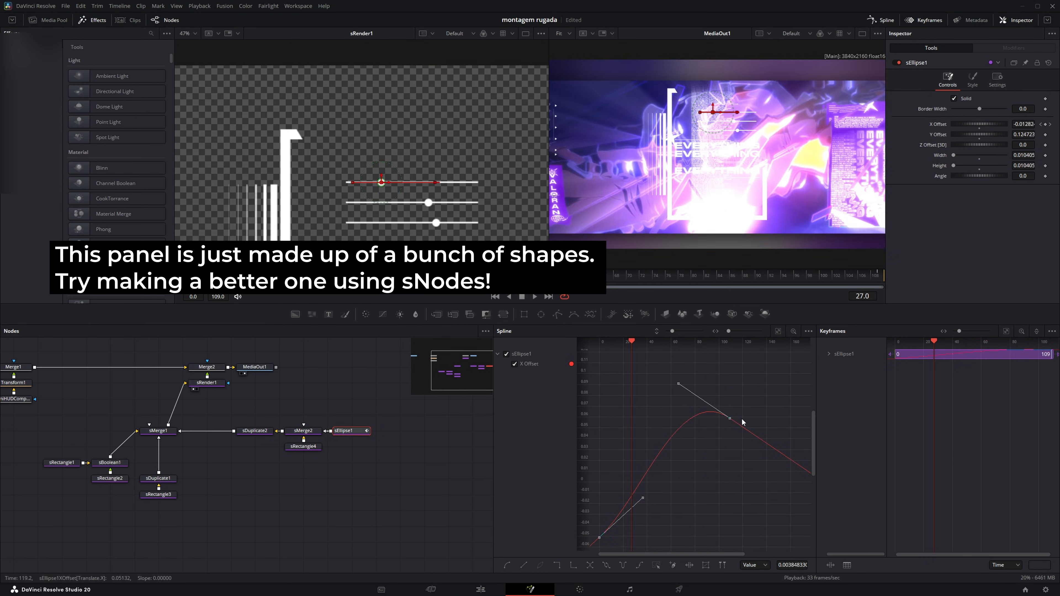
Add a small sRectangle5 diamond beside each slider, 0.006 wide and high with Angle 45, and save the project.
left_click_drag(303, 482, 180, 450)
left_click(910, 138)
type("Speed")
key("Delete")
key("ctrl+s")
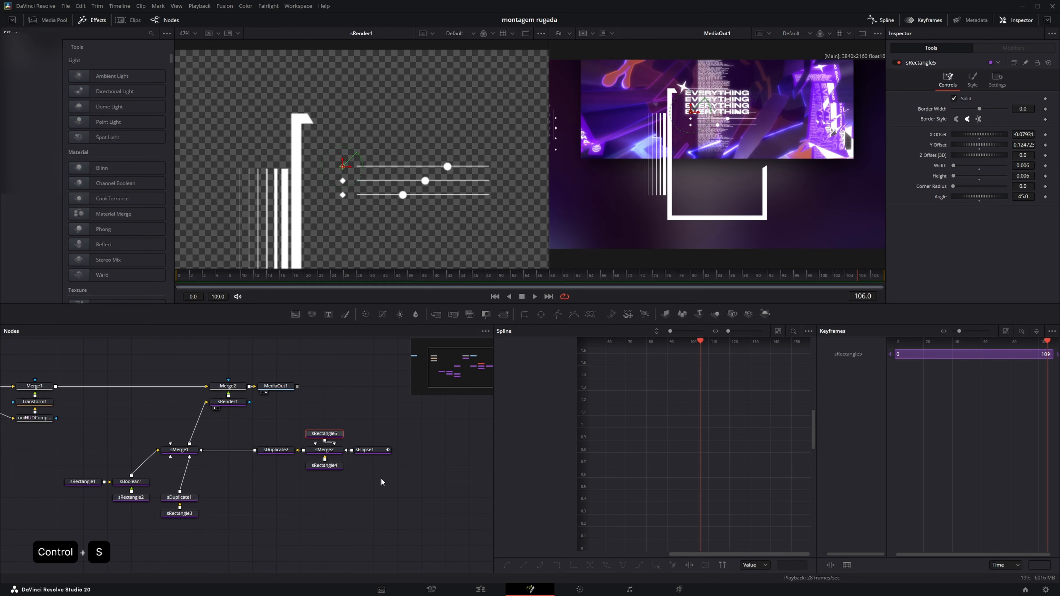
Build the graph frame from an unfilled 0.202 square with Border Width 0.0026 and Y Offset -0.047, plus an sGrid fed by a rectangle copy.
left_click_drag(231, 480, 131, 432)
left_click(953, 99)
key("ctrl+c")
key("ctrl+v")
key("1")
left_click_drag(213, 484, 250, 511)
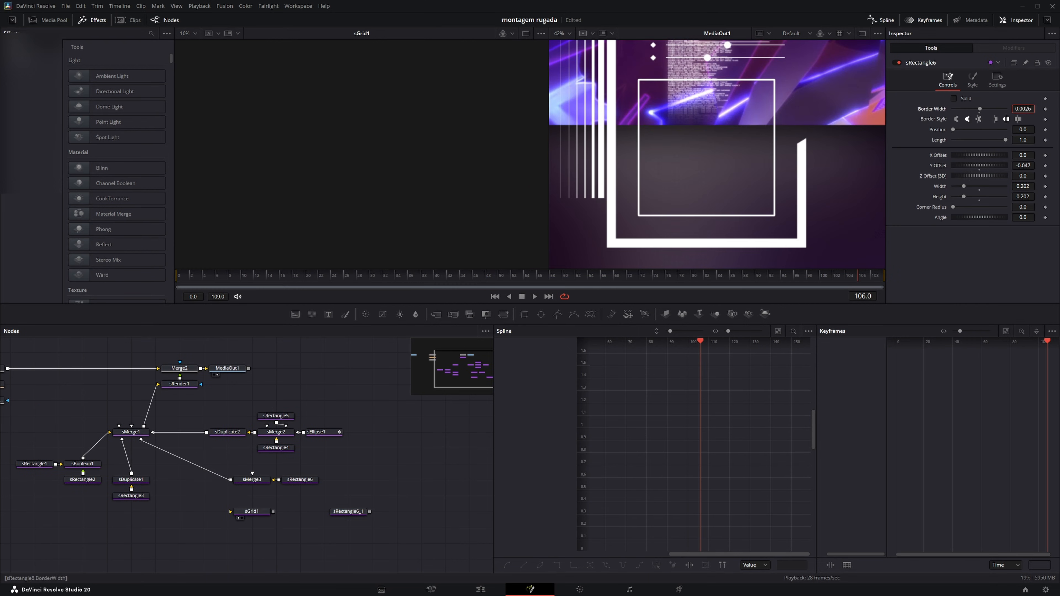
left_click(1027, 196)
left_click(972, 80)
left_click_drag(1004, 151, 978, 151)
Draw two curve lines over the grid with sPolygon nodes and connect both to sMerge1.
left_click_drag(165, 490, 90, 379)
left_click(660, 214)
mouse_move(708, 133)
left_mouse_down()
mouse_move(724, 239)
mouse_move(683, 230)
left_mouse_up()
key("ctrl+c")
key("ctrl+v")
left_click_drag(215, 490, 91, 379)
Try to animate a small ellipse dot on the graph through an sTransform node and the ellipse's own X Offset.
key("ctrl+z")
key("Return")
left_click_drag(287, 475, 91, 379)
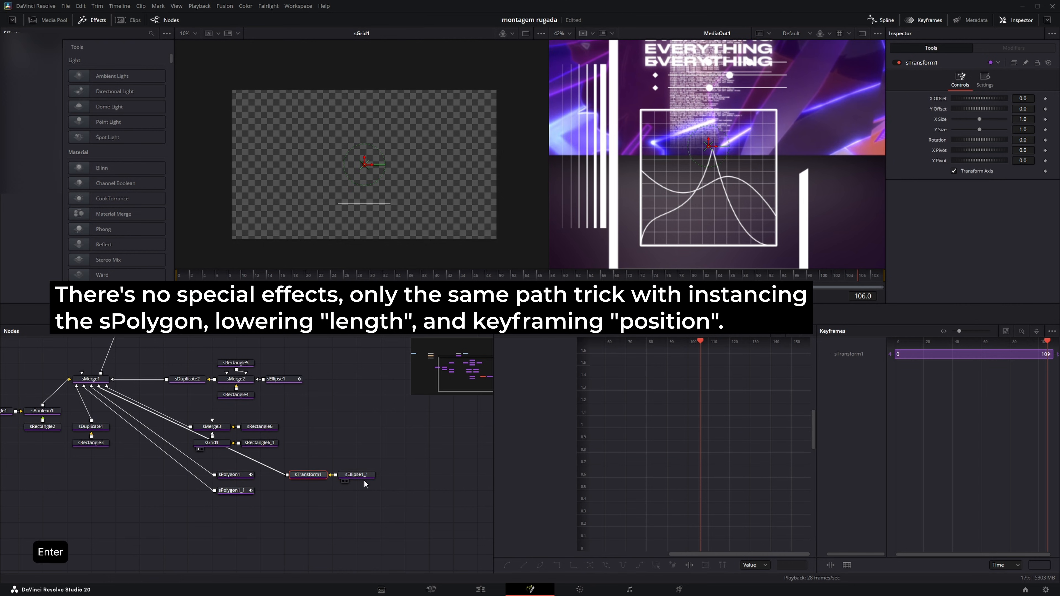
right_click(938, 98)
left_click(1014, 48)
right_click(946, 101)
left_click(965, 155)
key("Delete")
left_click(356, 475)
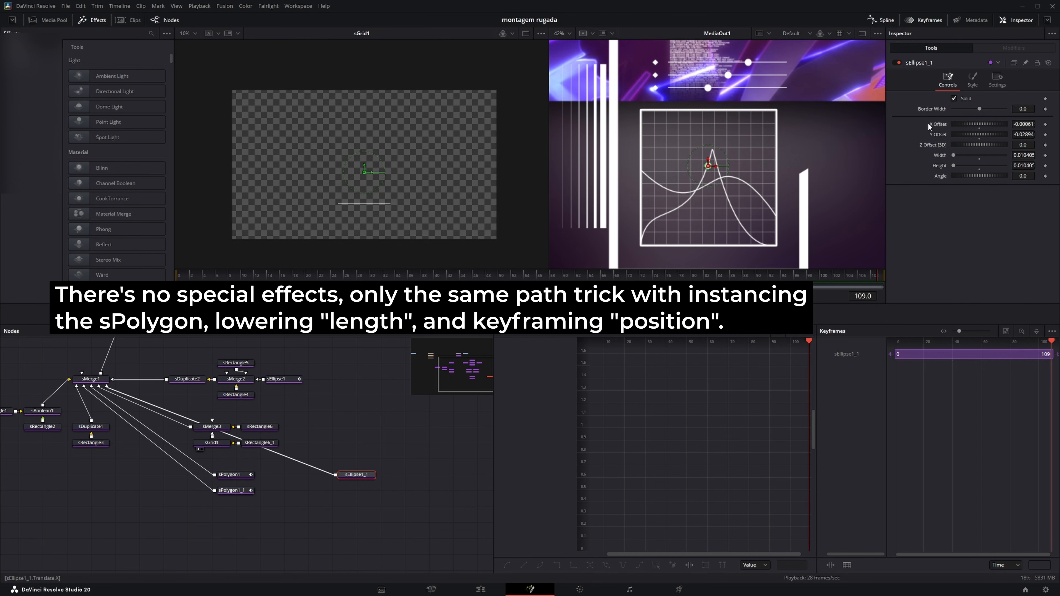
left_click(1045, 124)
key("Delete")
Instance both curve sPolygons, merge them with the originals, set Length to 0 and keyframe the second instance's Position to 0.74 at frame 109.
key("ctrl+c")
key("ctrl+shift+v")
key("ctrl+s")
key("ctrl+shift+v")
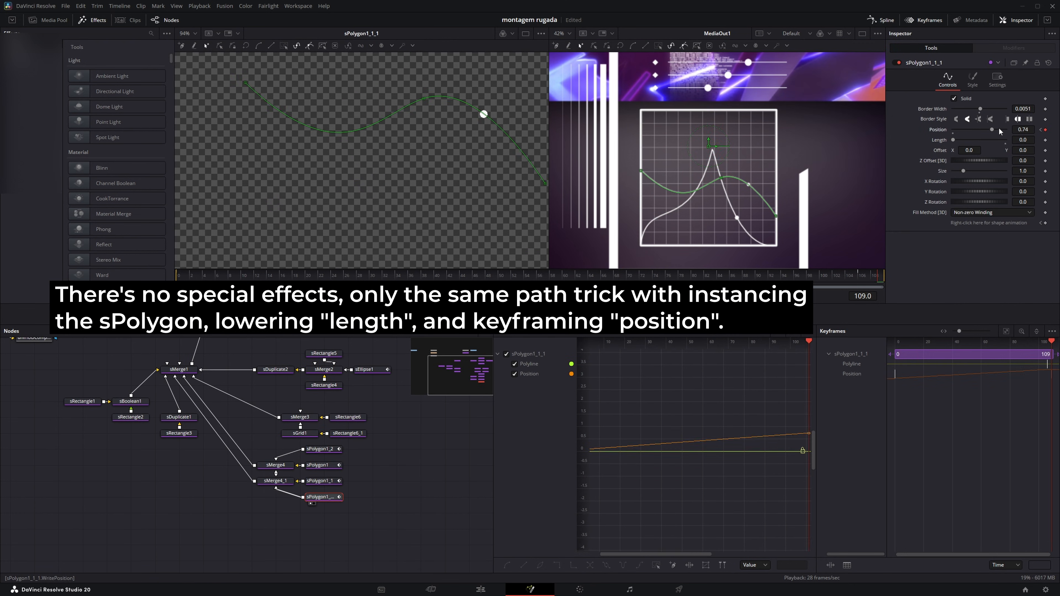
Place the panel in the frame's upper-right corner with a Transform node and merge a Blur node behind it.
left_click(260, 409)
key("shift+space")
type("xf")
key("Return")
key("space")
left_click(147, 482)
key("1")
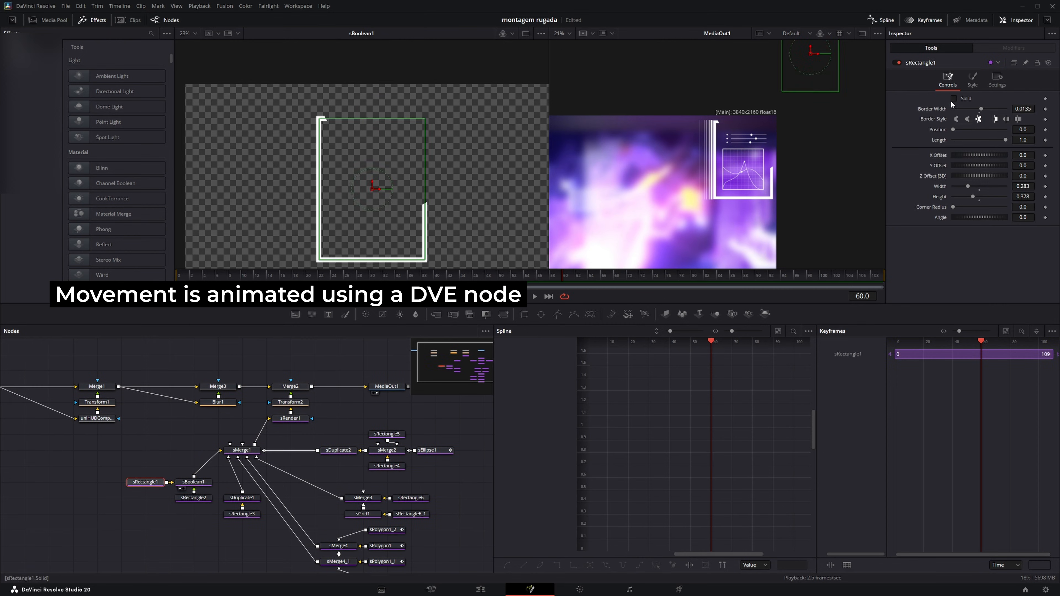
Replace the panel's Transform with a DVE node and keyframe its Center, Z Move 1.25 and rotations X 135.7, Y -28.1, Z -3.5 at frame 109.
key("1")
left_click(288, 436)
key("Delete")
key("shift+space")
type("dve")
key("Return")
left_click(1045, 109)
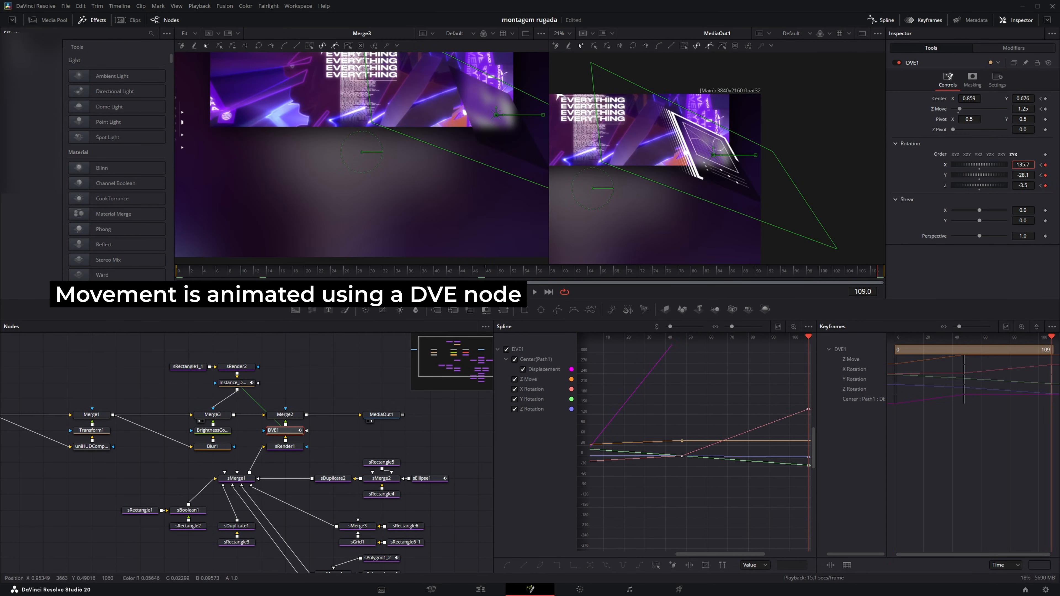
Paste an instance of the DVE node onto the rectangle mask of the blurred backdrop.
key("ctrl+c")
key("ctrl+shift+v")
left_click(284, 433)
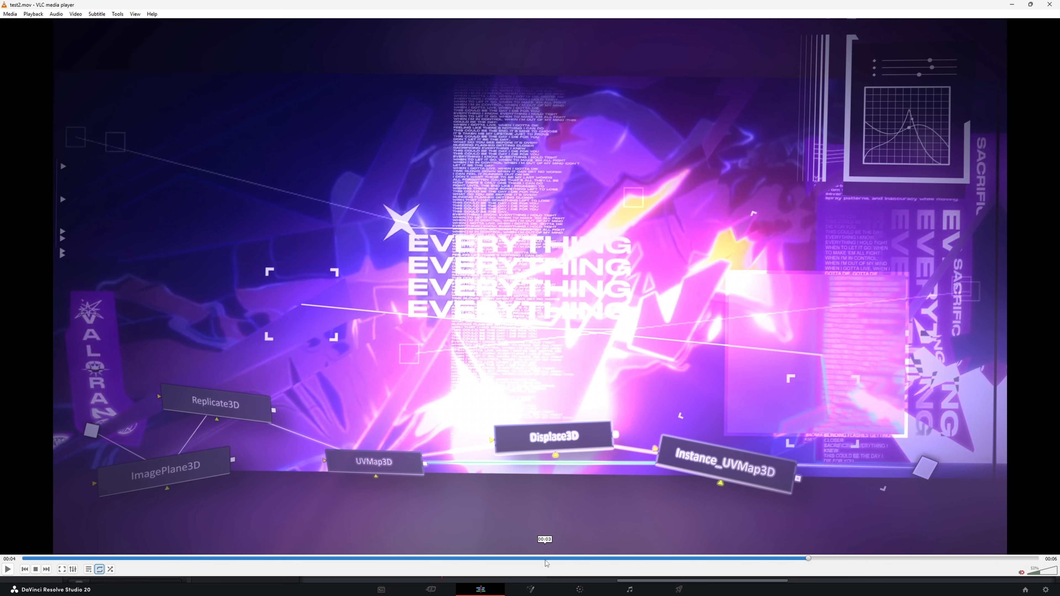
Play the rendered test2.mov in VLC media player to review the finished section.
key("space")
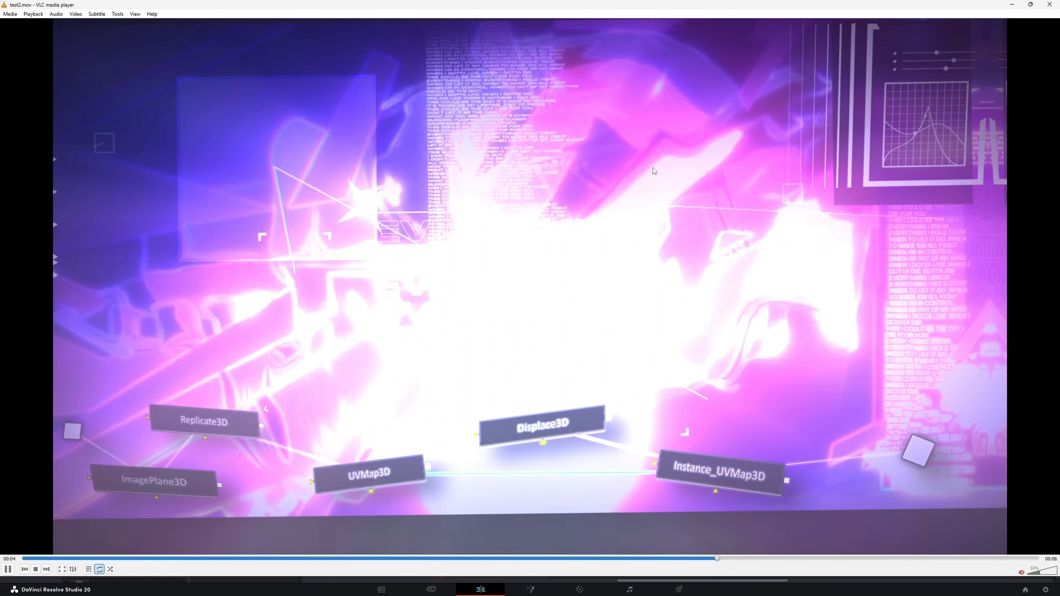
key("space")
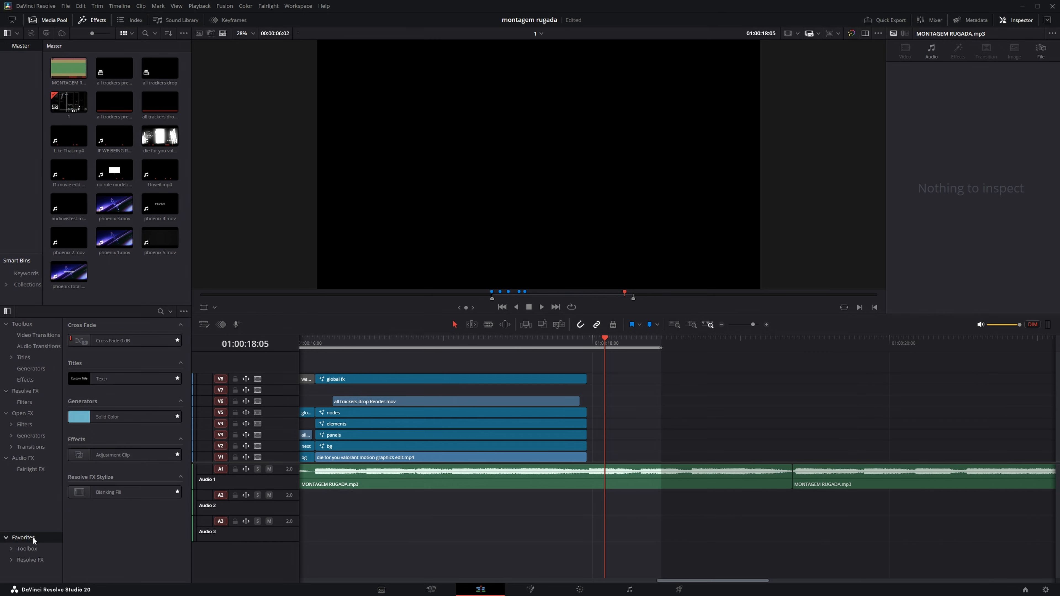
Add an Adjustment Clip on V2 right after the bg clip and rename it next.
left_click_drag(119, 455, 589, 450)
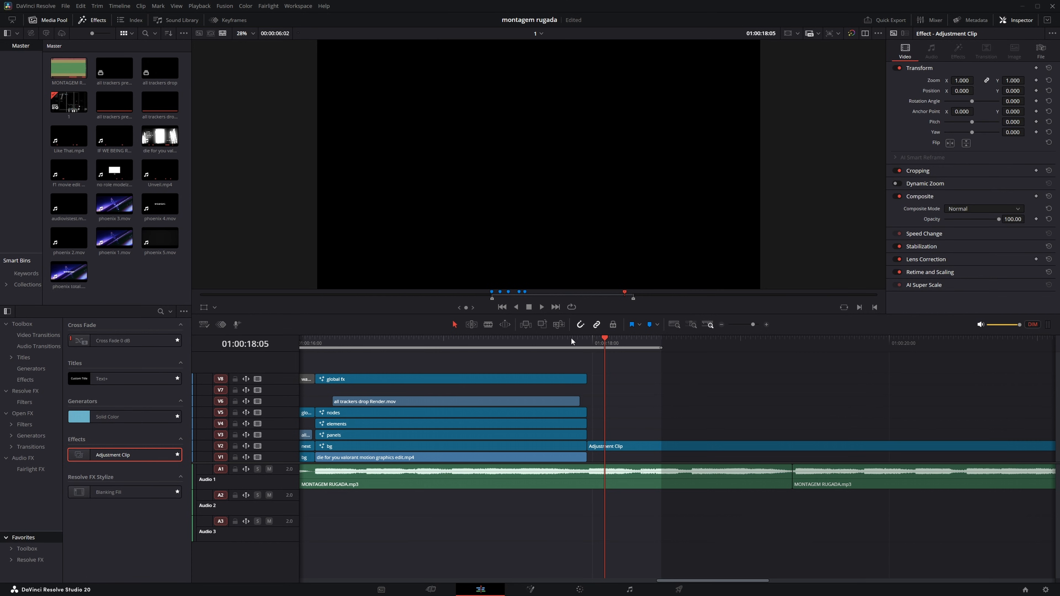
left_click(1040, 50)
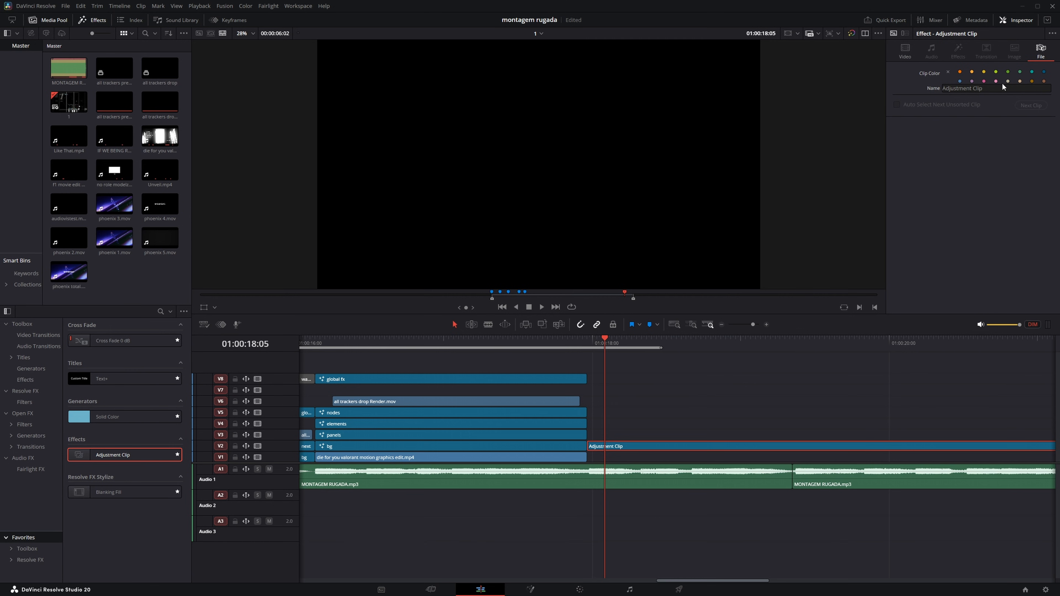
left_click(1000, 88)
key("ctrl+a")
type("next")
key("Return")
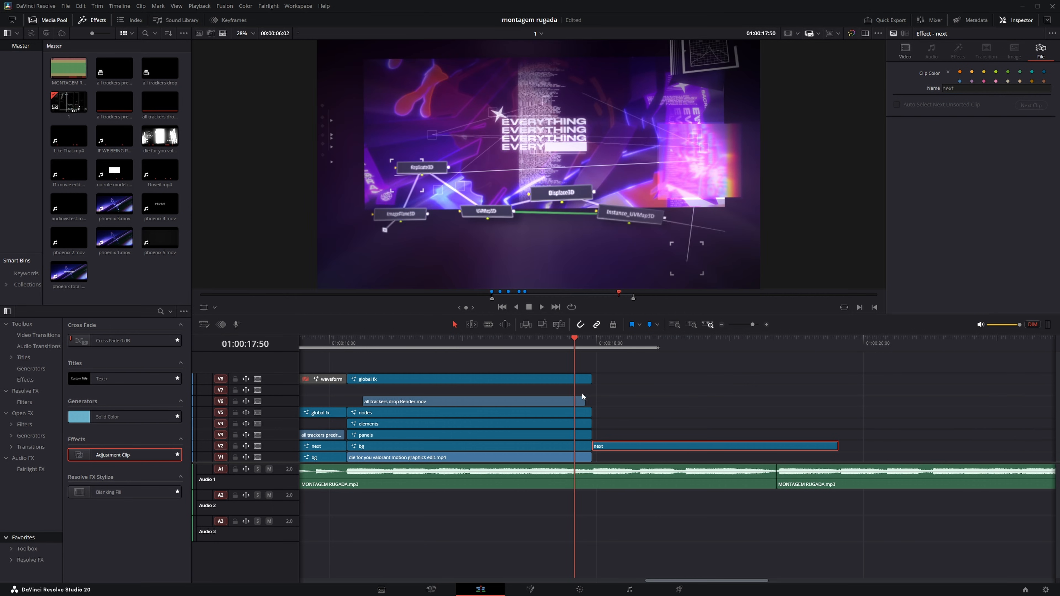
Extend the disabled global fx clip on V9 to the end of next, and place next on V8 starting at 01:00:17:34.
left_click(480, 415)
left_click_drag(601, 384, 838, 365)
left_click(525, 388)
left_click(634, 427)
Disable the nodes, elements and panels clips, and play back the timeline around the start of next.
left_click_drag(611, 409, 543, 438)
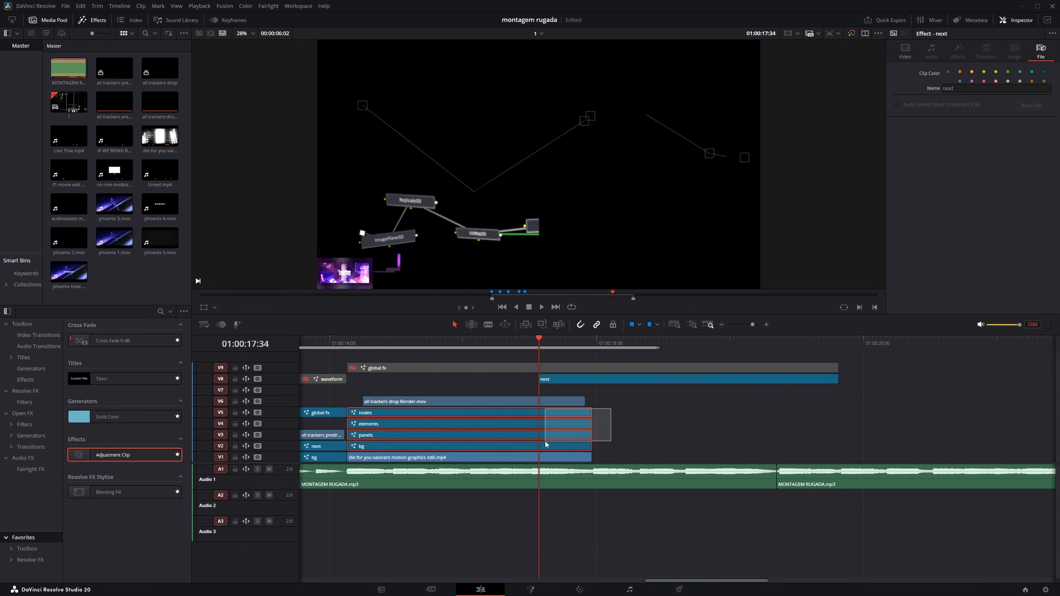
key("d")
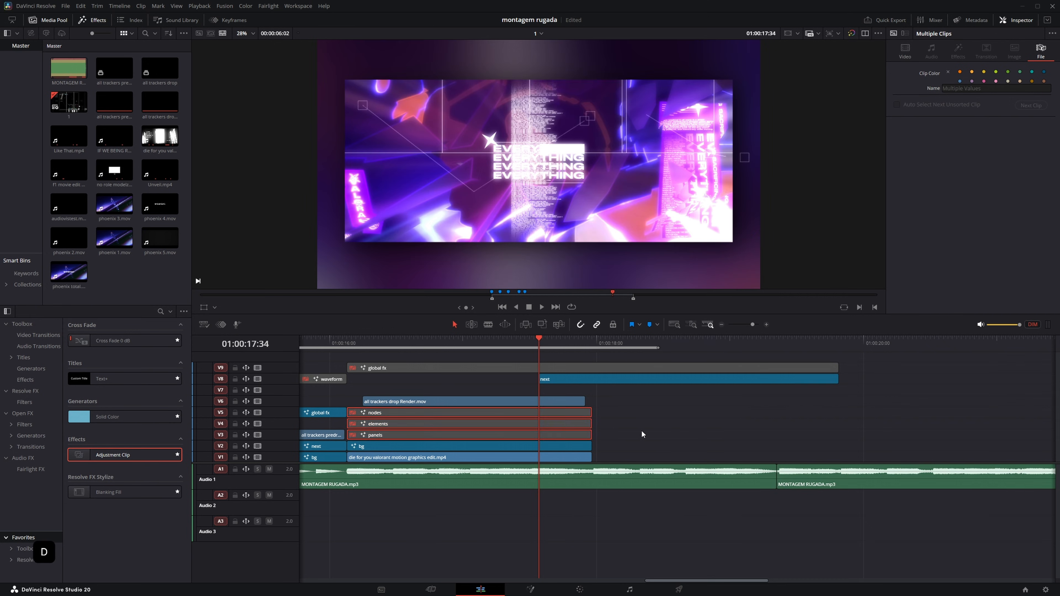
left_click(642, 433)
left_click(497, 343)
key("space")
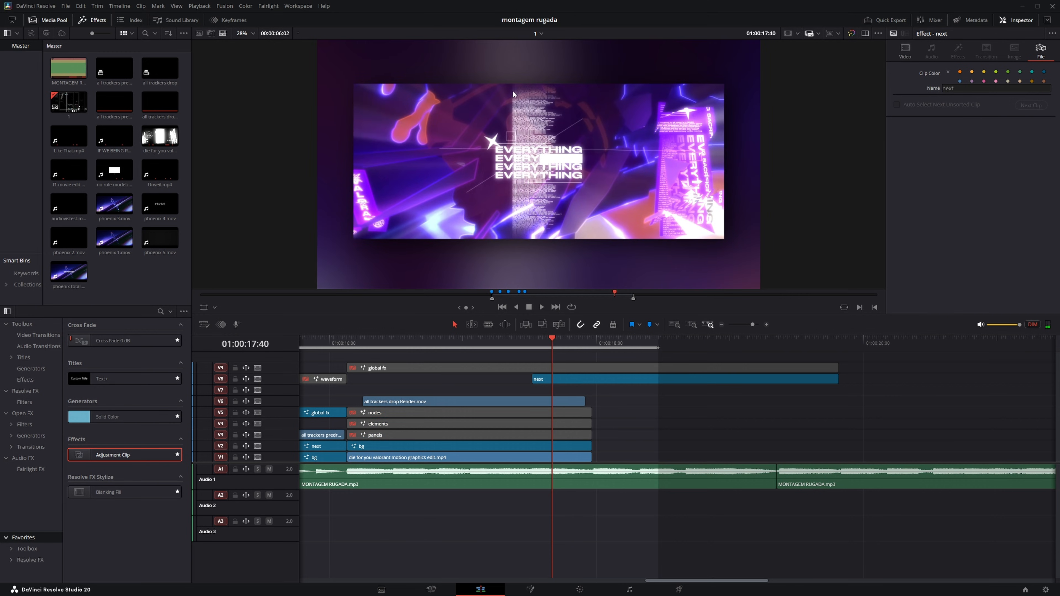
Add a Polygon node and a Merge node after MediaIn1, and connect the polygon into the merge.
key("shift+space")
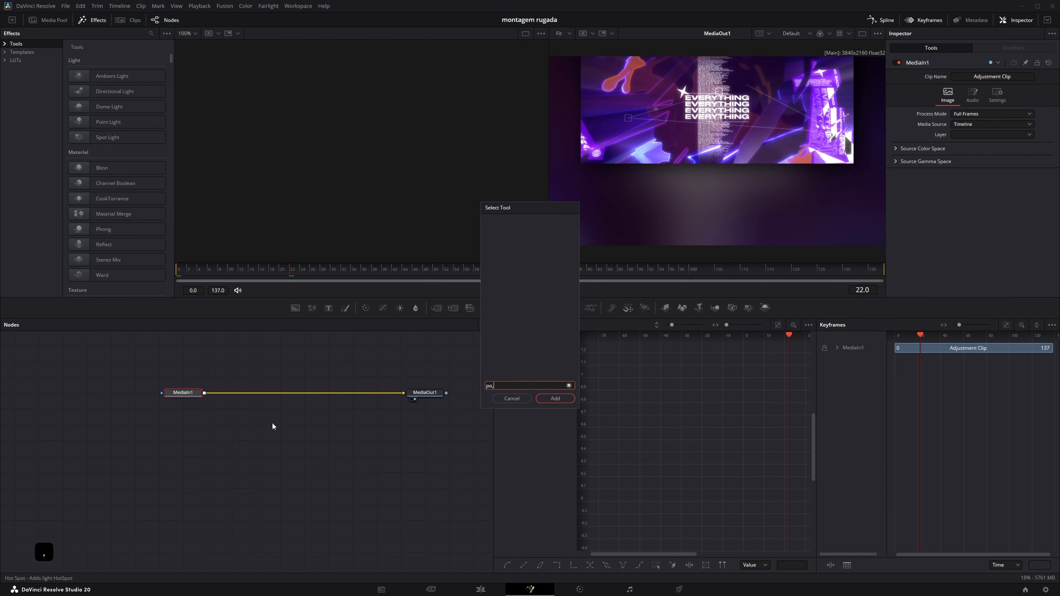
type("poly")
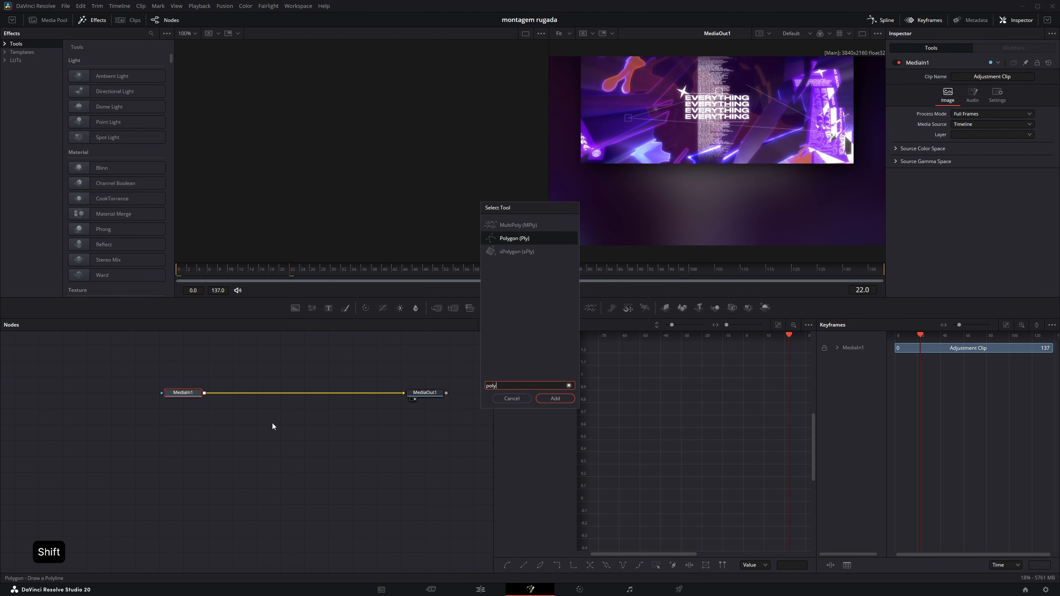
key("Return")
left_click(186, 392)
key("shift+space")
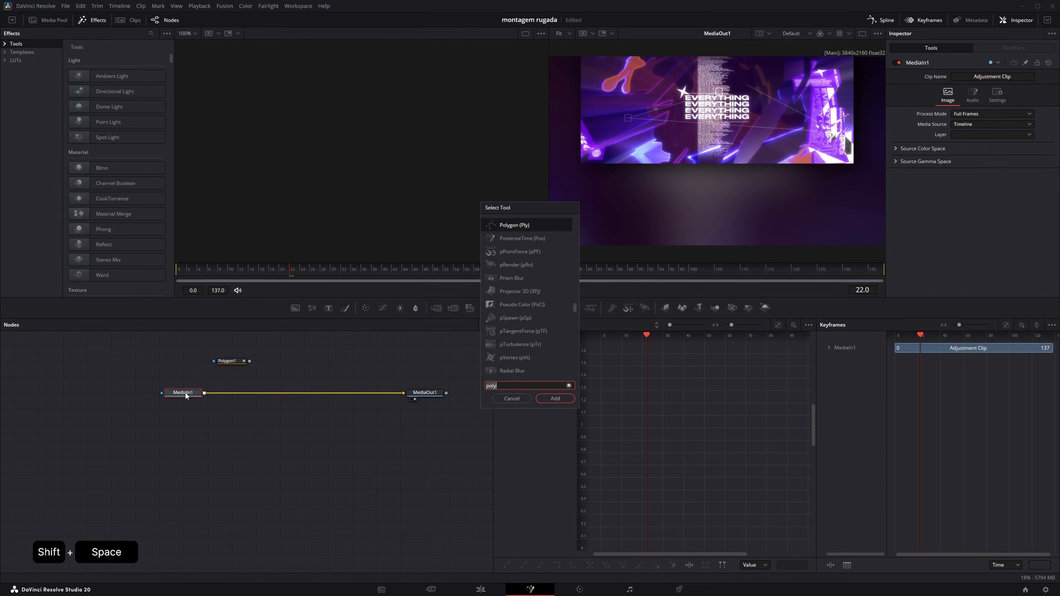
type("merge")
key("Return")
left_click_drag(250, 361, 232, 386)
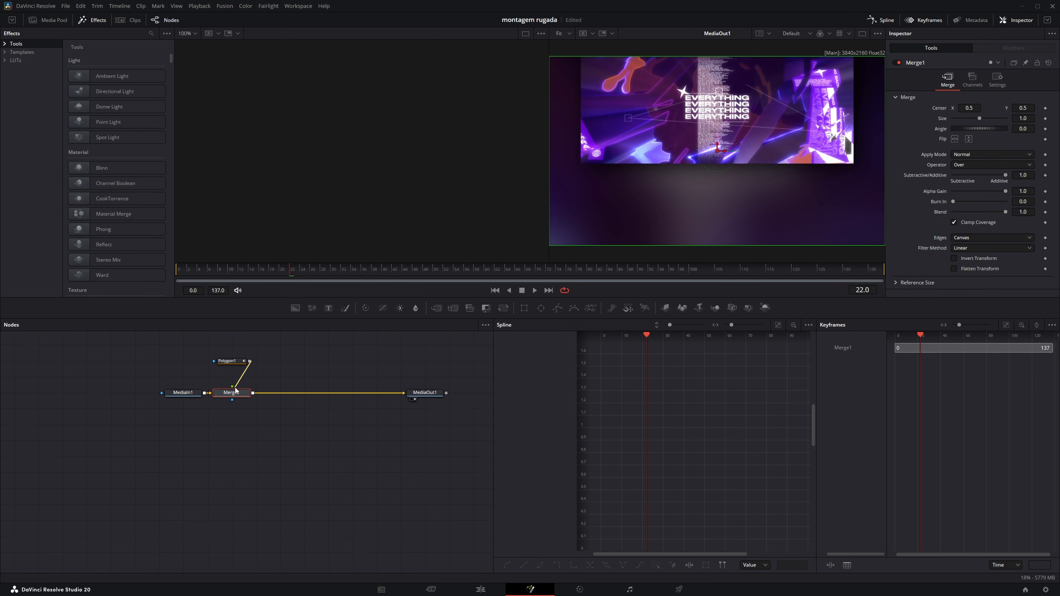
Draw an open Polygon1 path that enters from right of the frame, loops around the centre and exits below the frame.
scroll(751, 129, "down", 2)
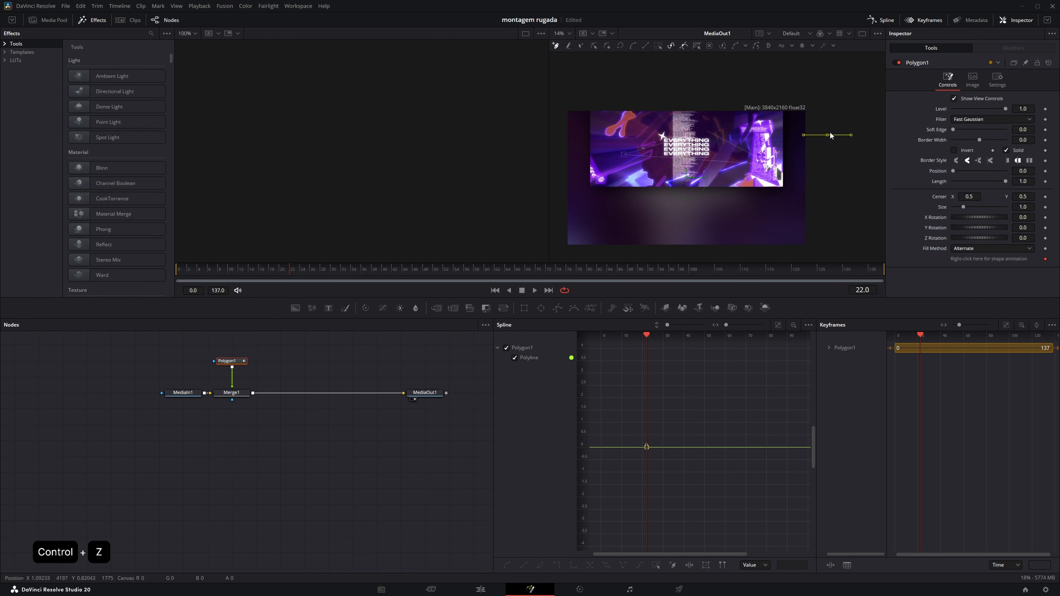
left_click_drag(729, 176, 659, 161)
mouse_move(692, 119)
left_mouse_down()
mouse_move(713, 118)
mouse_move(696, 129)
left_mouse_up()
left_click_drag(695, 187, 697, 123)
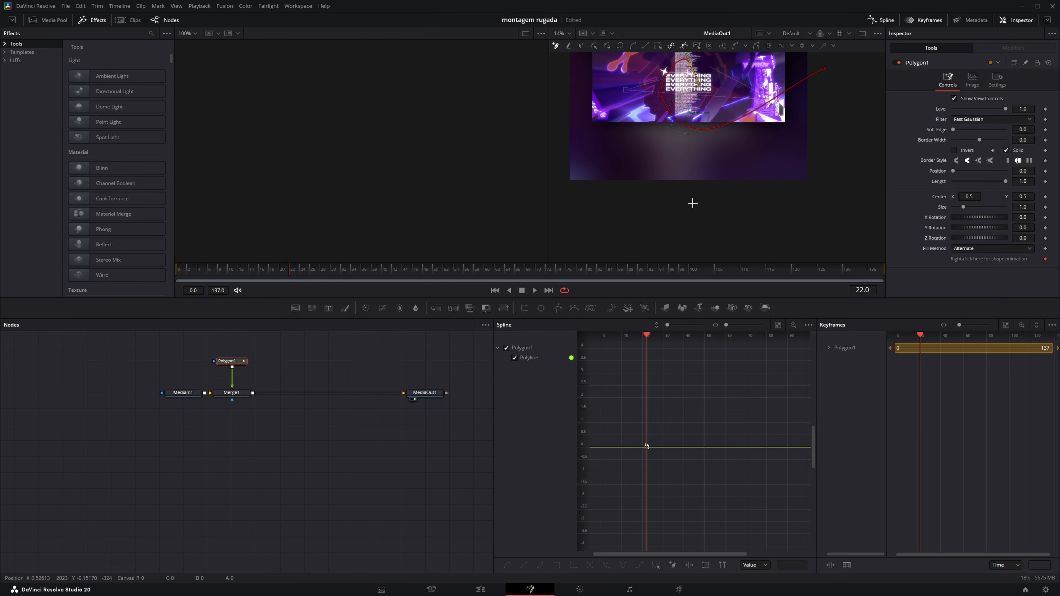
left_click_drag(693, 219, 700, 247)
left_click_drag(694, 128, 684, 178)
Smooth Polygon1's path and reshape its left loop and the straight segment running below the frame.
key("shift+s")
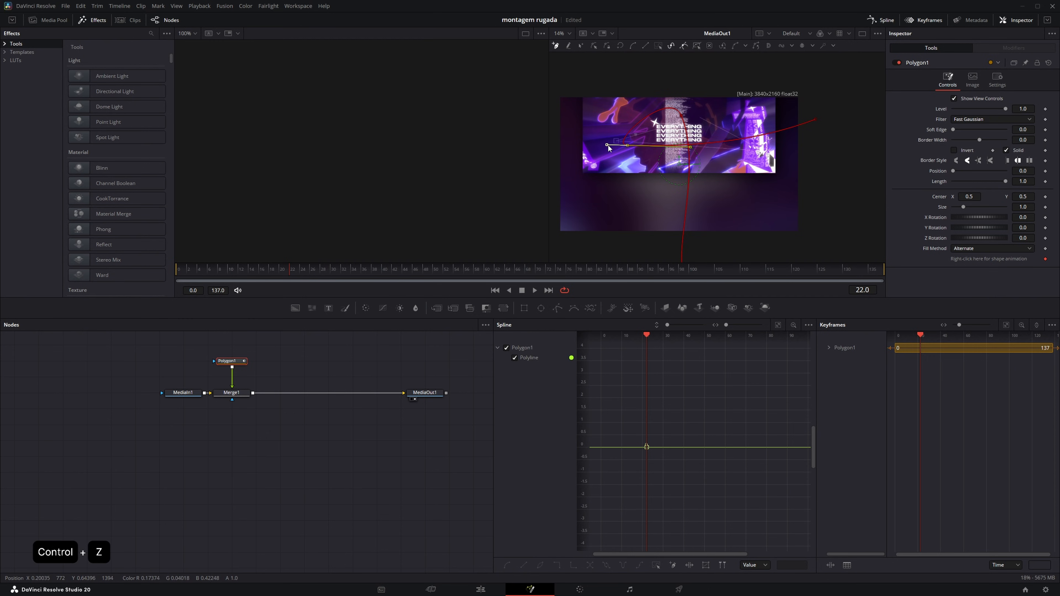
left_click_drag(607, 145, 625, 106)
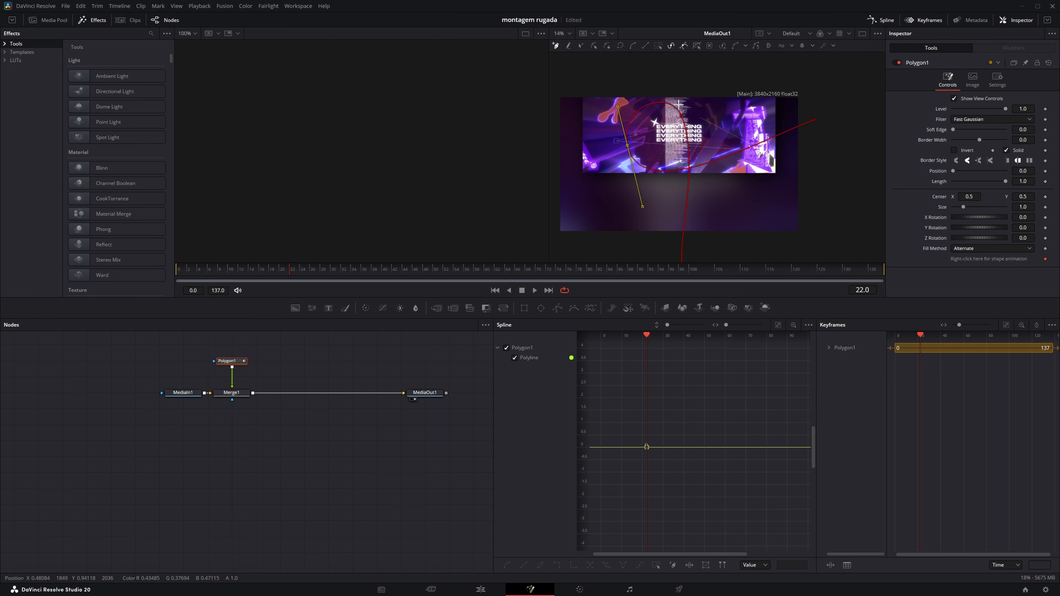
scroll(617, 121, "down", 2)
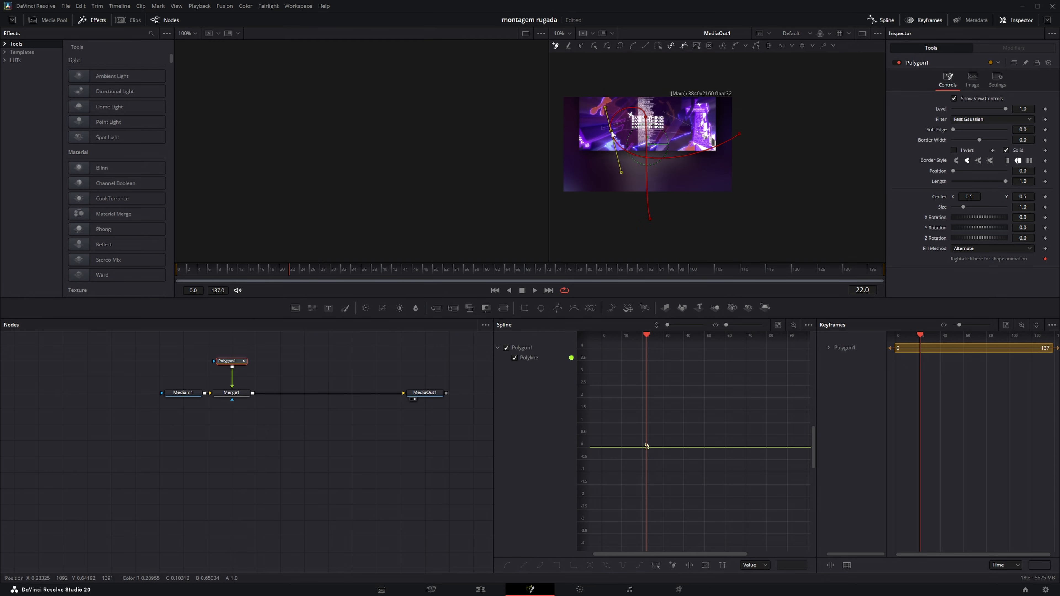
left_click(646, 219)
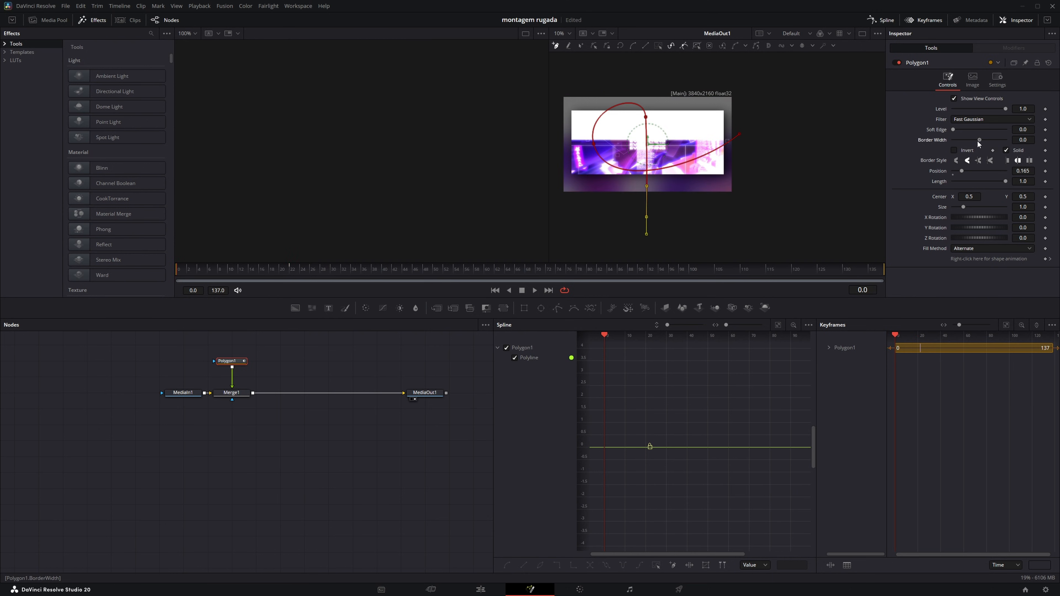
Set Polygon1's Border Width to 0.025 and its Length to 0.
left_click_drag(979, 140, 982, 139)
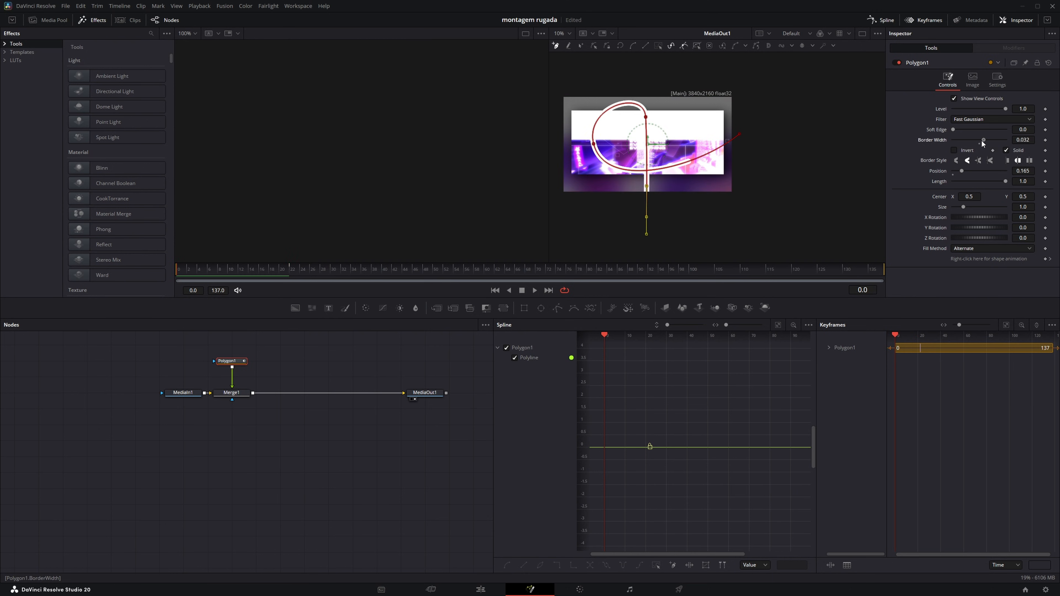
left_click_drag(1005, 181, 961, 168)
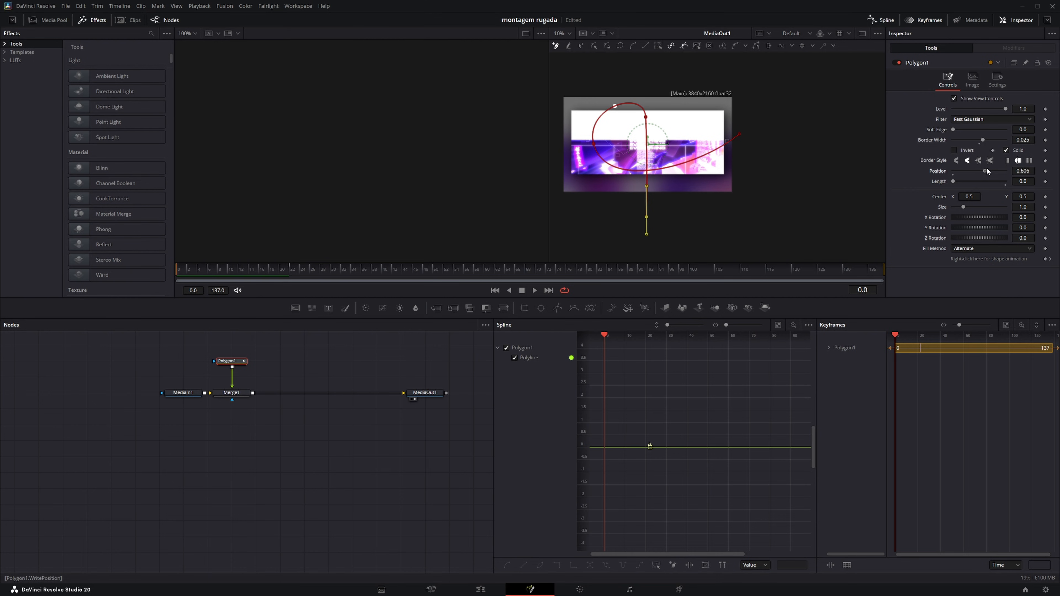
key("ctrl+z")
Keyframe Polygon1's Position from 0 at frame 0 to 0.89 at frame 26, save the project and play back the motion.
left_click(1045, 171)
left_click(312, 268)
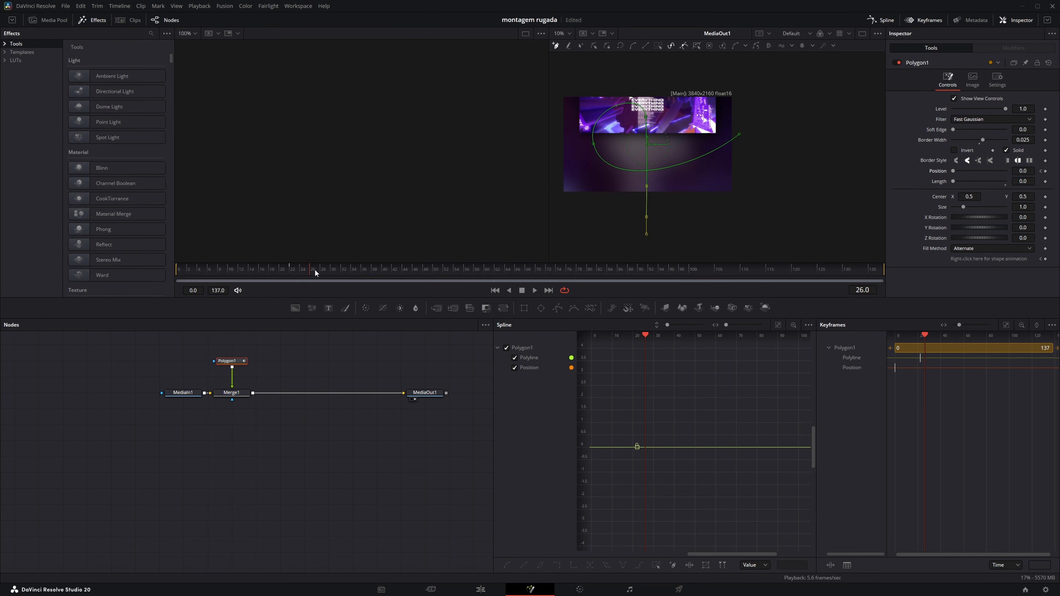
left_click_drag(953, 171, 1000, 170)
key("ctrl+s")
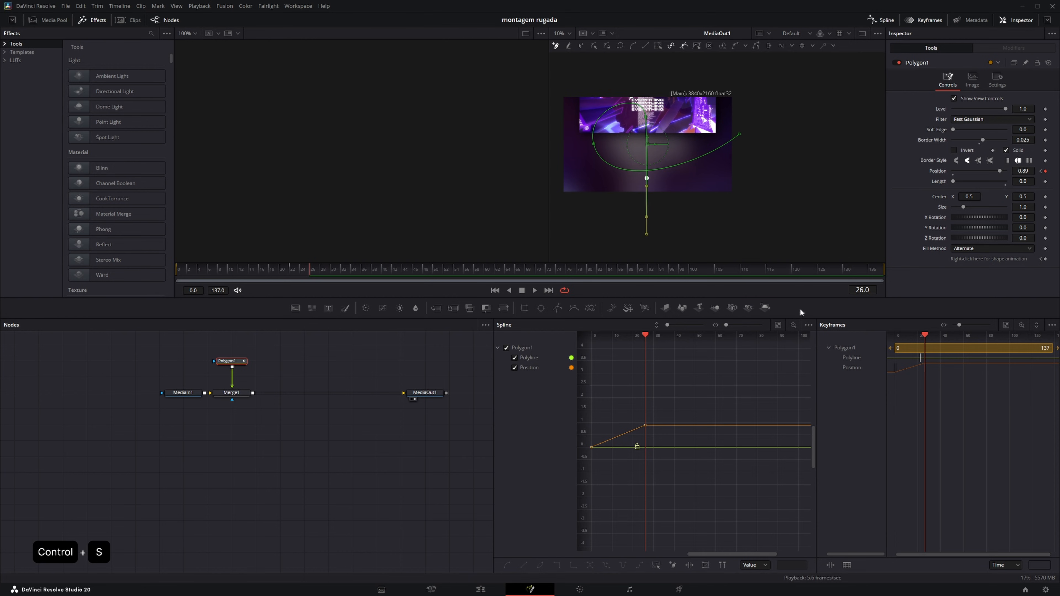
key("space")
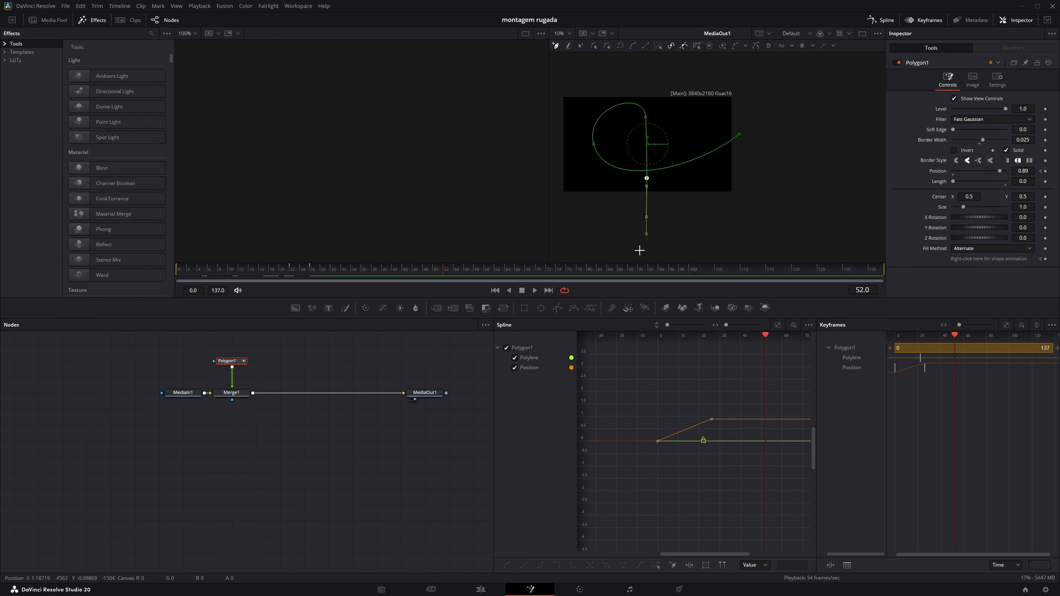
Select Polygon1's Position keyframes in the spline graph, smooth the curve and display its ease settings.
key("ctrl+f")
scroll(682, 388, "down", 2)
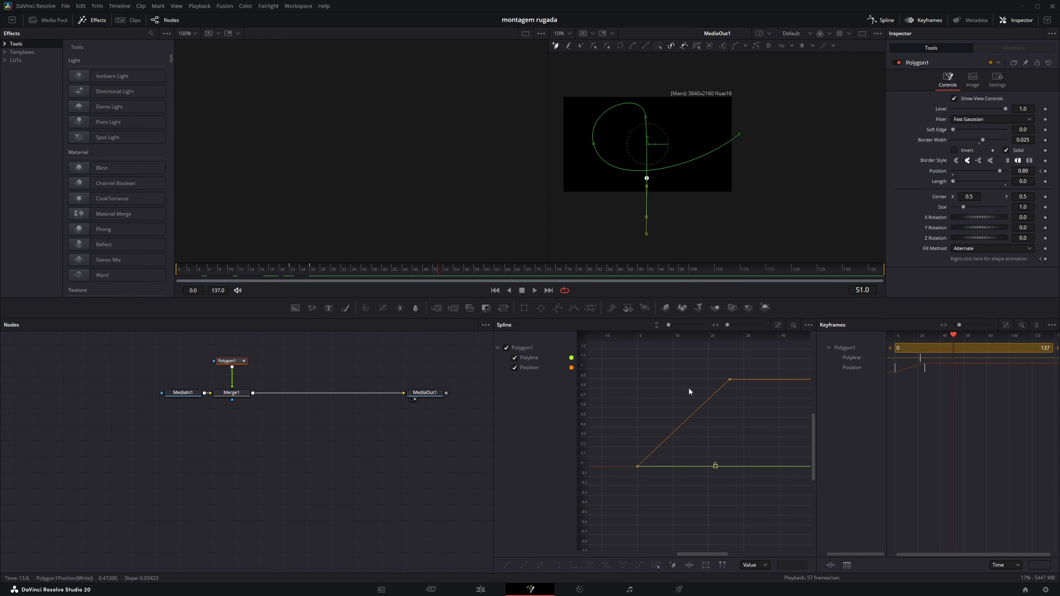
left_click(530, 367)
key("ctrl+a")
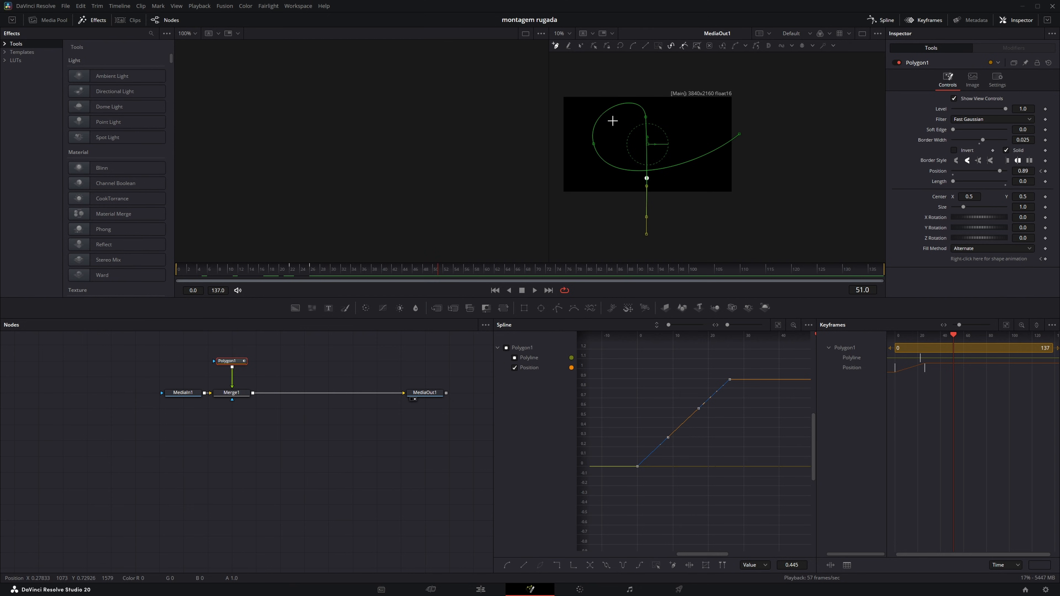
key("shift+s")
key("t")
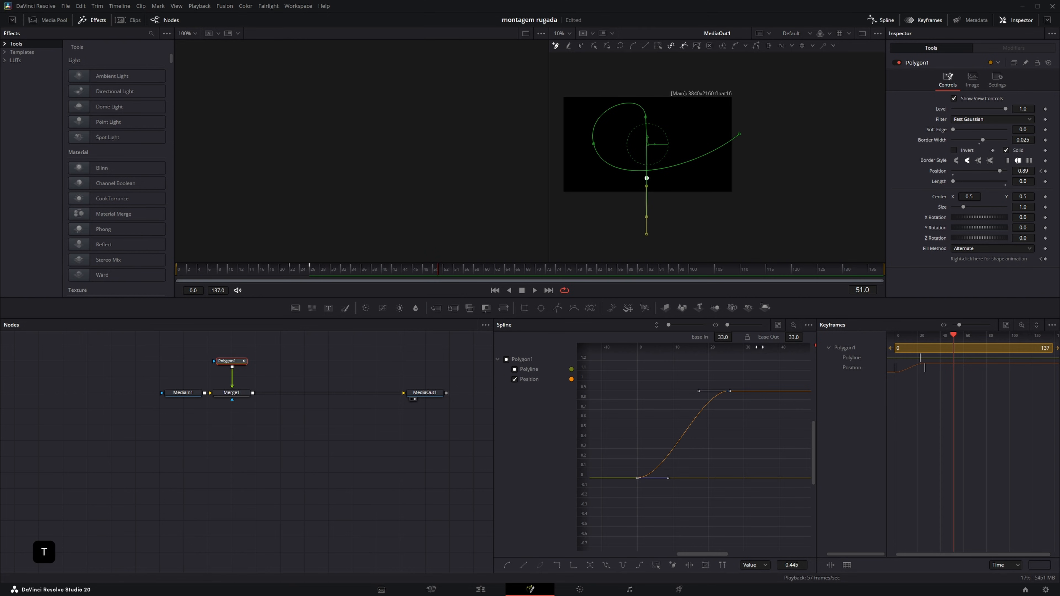
Reshape the Position curve's handles for a steep start, a flattened middle and a renewed rise into the last keyframe.
left_click_drag(734, 337, 745, 336)
left_click_drag(649, 496, 626, 463)
key("shift+a")
left_click_drag(722, 426, 760, 352)
left_click_drag(646, 392, 730, 490)
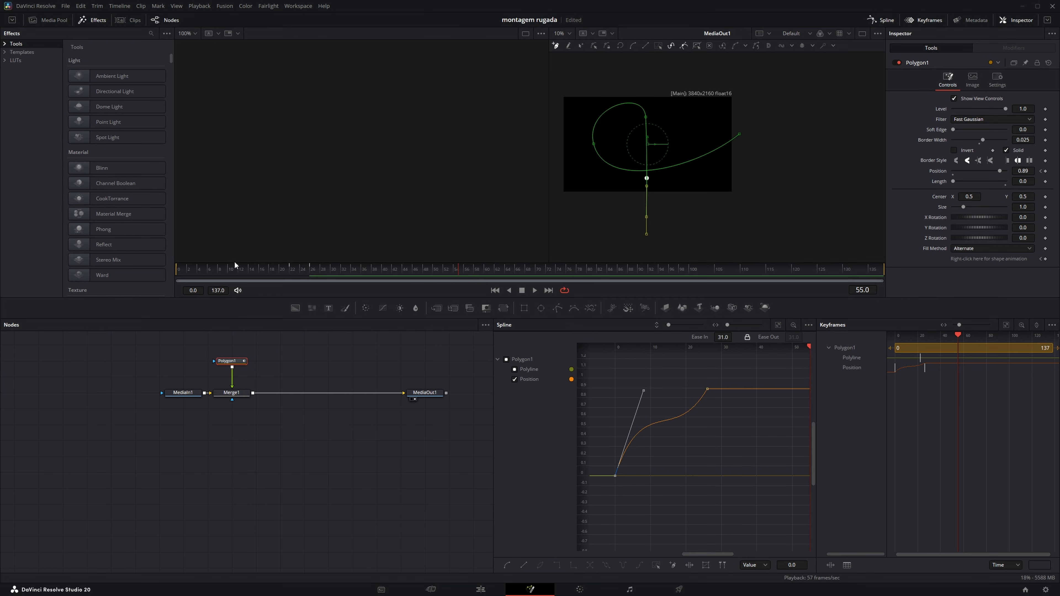
Return to frame 0, save the project and play back the eased dot motion.
left_click(217, 273)
key("Home")
key("ctrl+s")
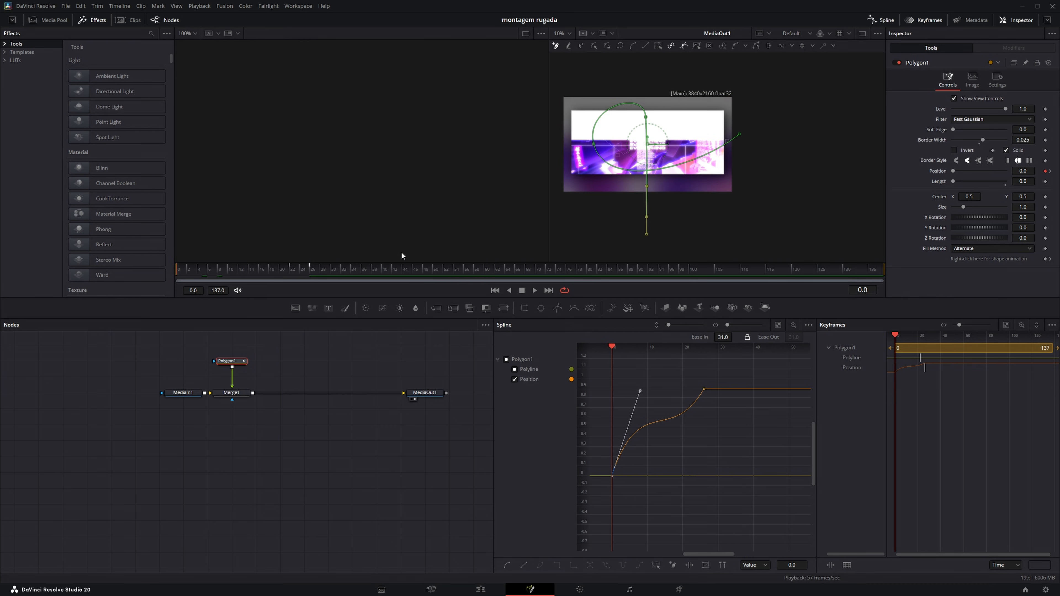
left_click(405, 434)
key("space")
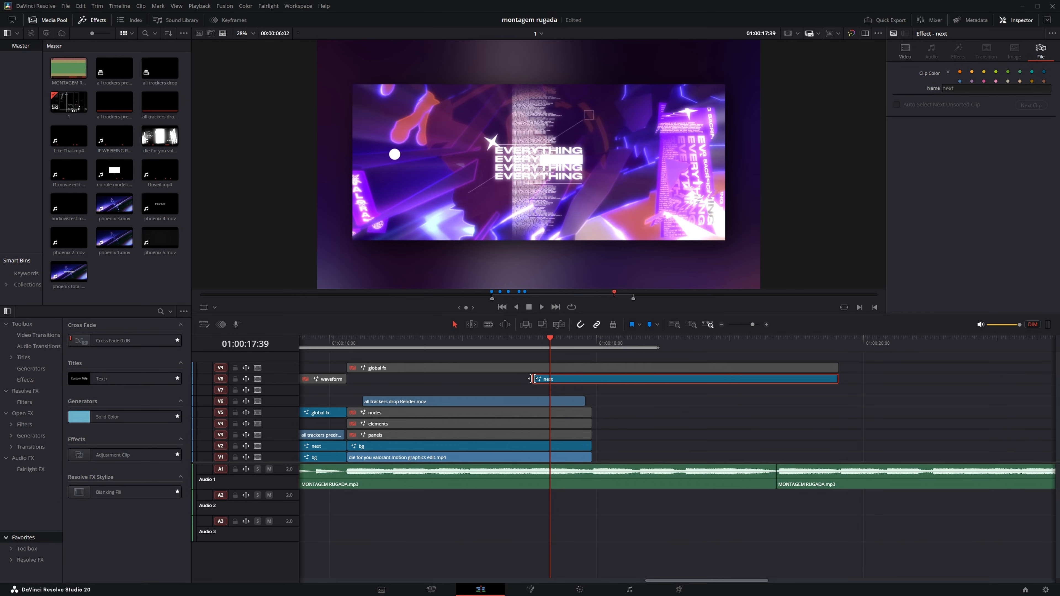
Extend the start of the "next" clip on V8 about 10 frames earlier and reopen it in Fusion with the playhead at 01:00:17:29.
left_click_drag(531, 379, 512, 379)
left_click(513, 379)
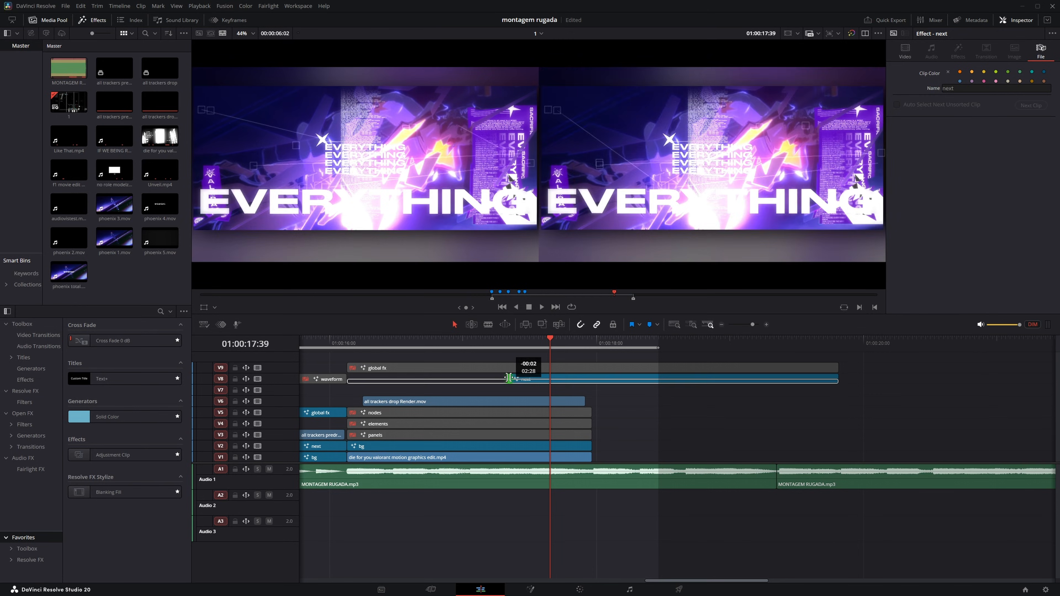
left_click(528, 344)
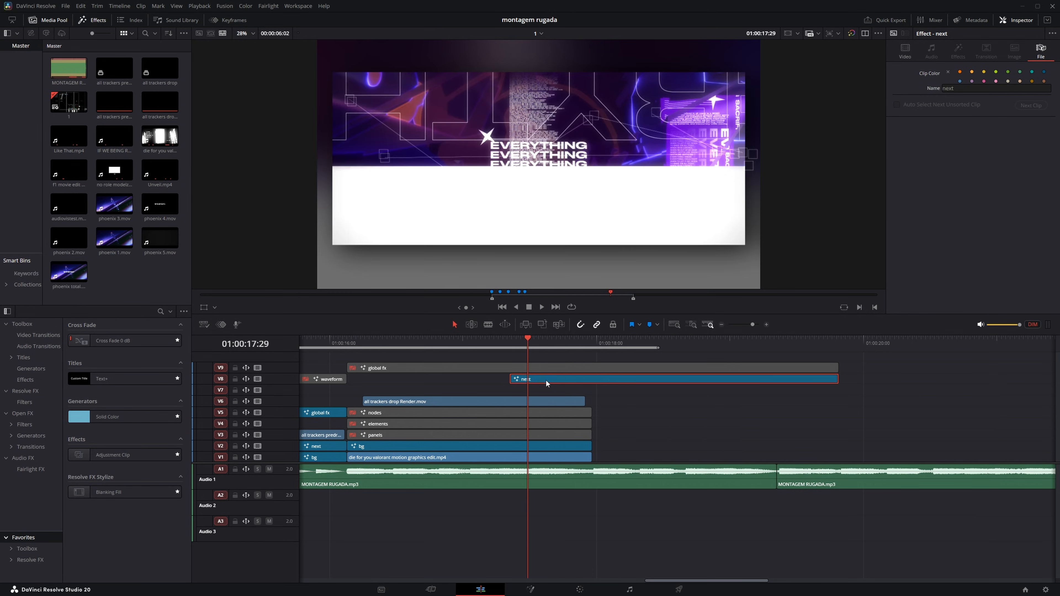
key("shift+5")
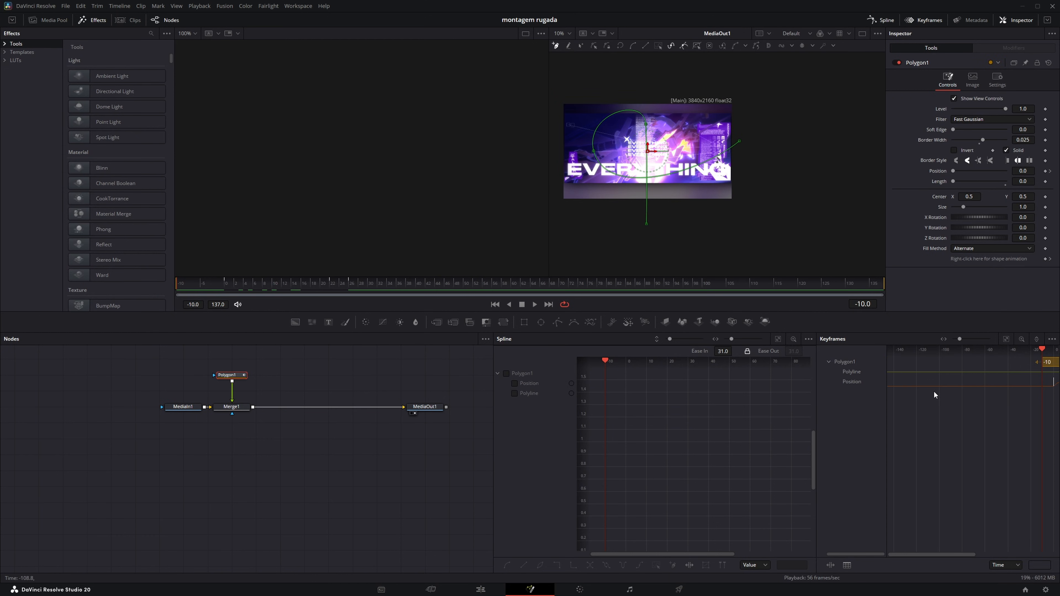
Move Polygon1's first Position keyframe to frame -10, undo the extra handle adjustment and play back the motion.
scroll(935, 395, "right", 5)
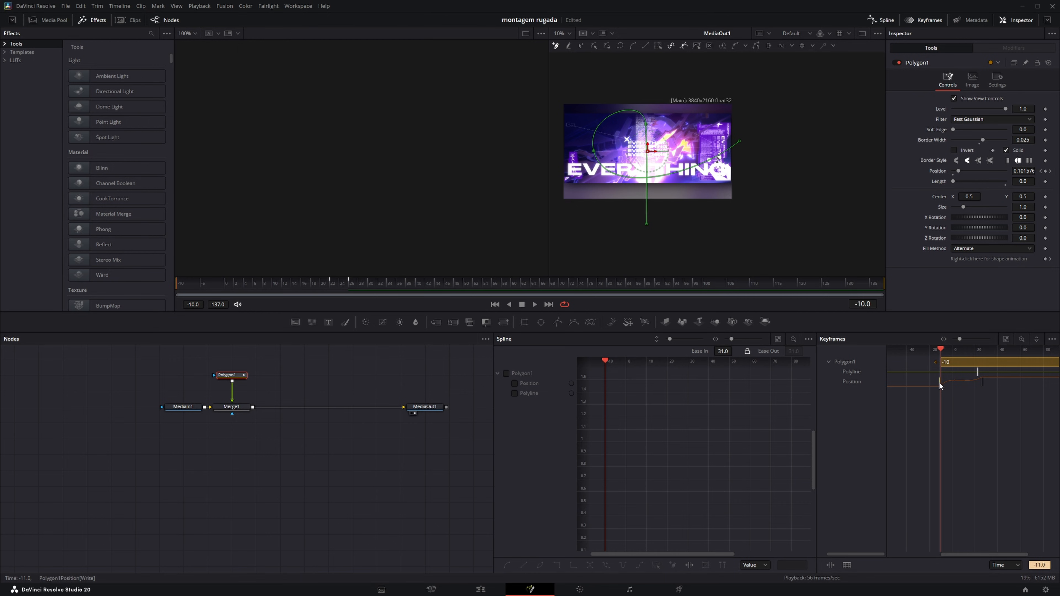
left_click(939, 381)
left_click_drag(679, 409, 667, 427)
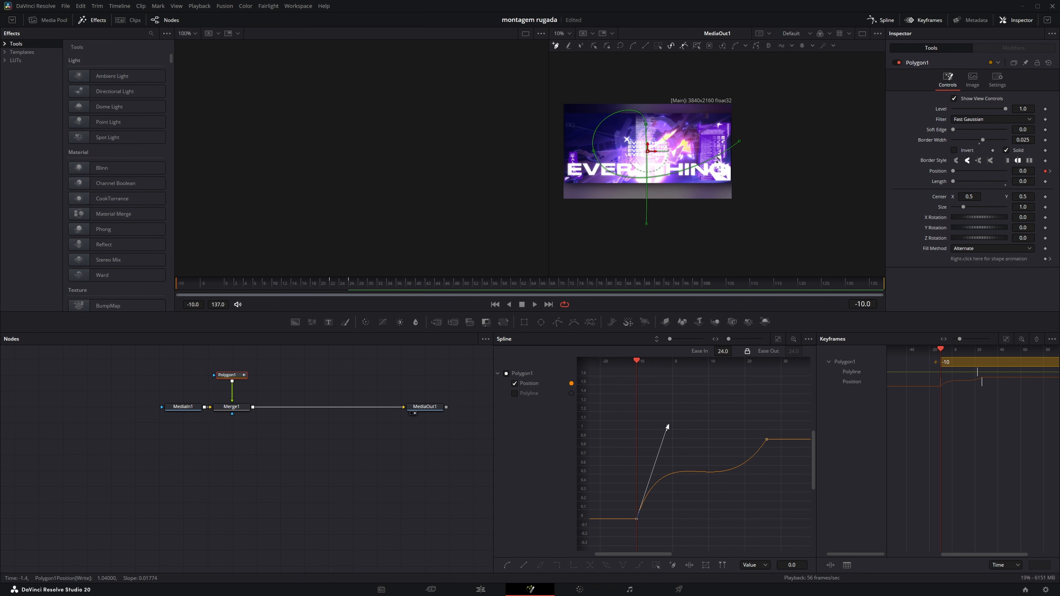
key("ctrl+z")
key("space")
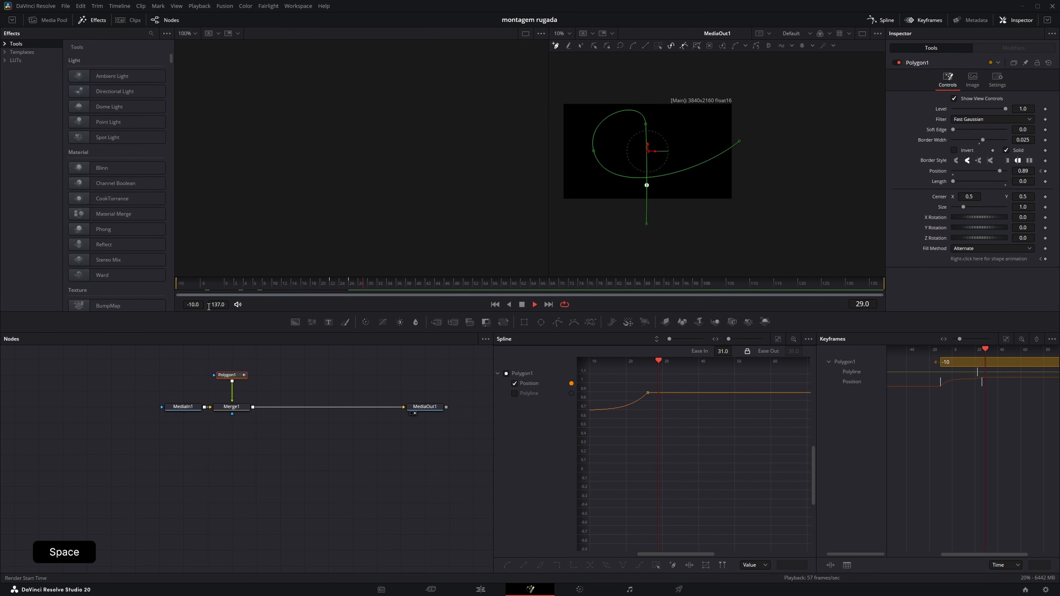
key("space")
Insert a Duplicate node between Polygon1 and Merge1 with 10 copies and a Time Offset of -0.16, and scrub to frame 10.
key("shift+space")
left_click_drag(264, 296, 276, 297)
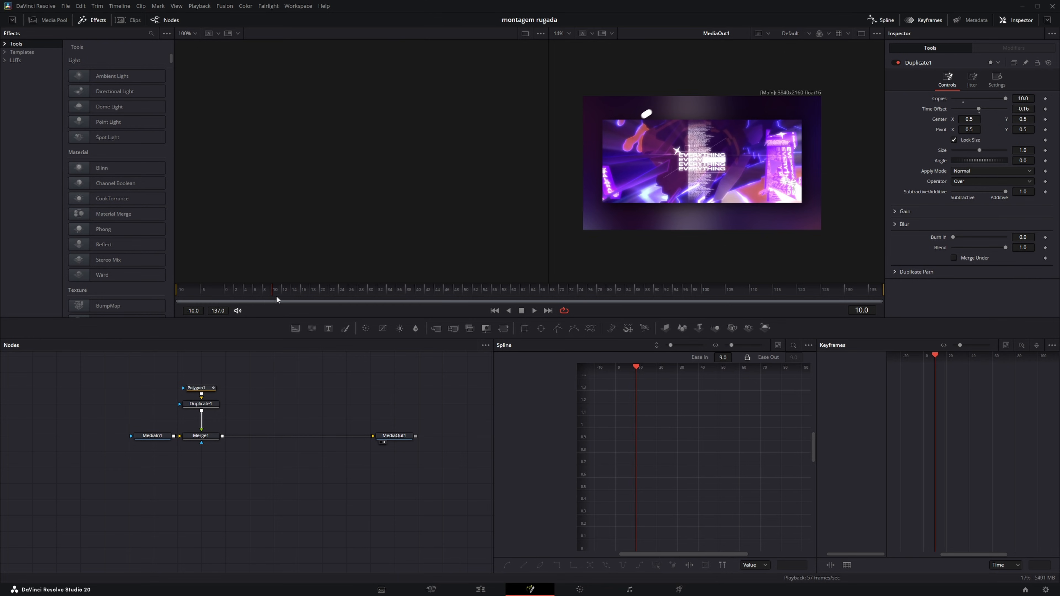
Fine-tune the Duplicate1 copies and time offset, and set the Polygon1 stroke length to 0.046.
left_click(200, 404)
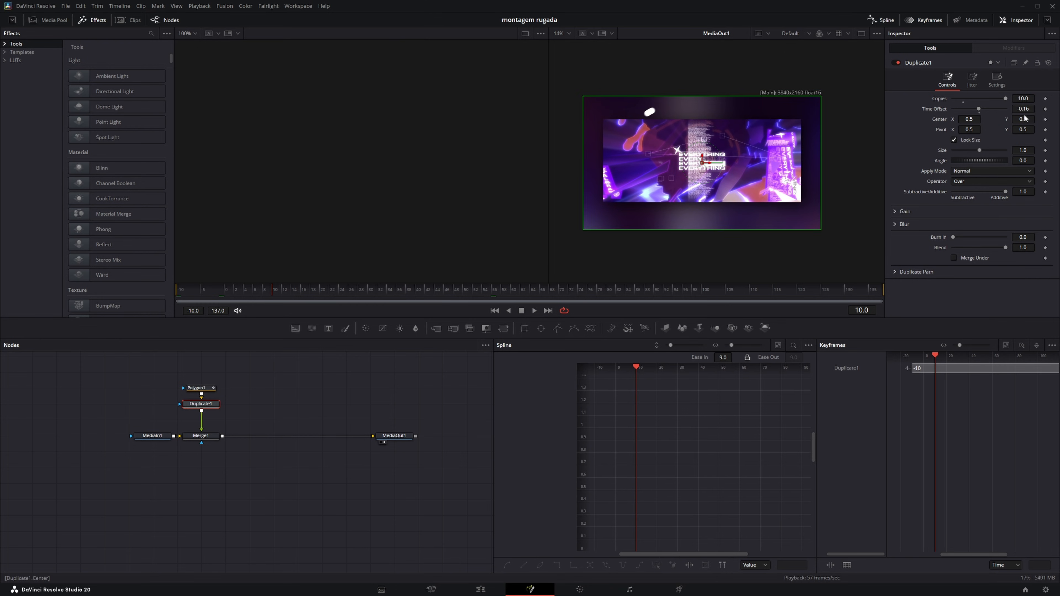
left_click_drag(272, 290, 239, 291)
left_click_drag(1016, 107, 999, 108)
left_click(656, 187)
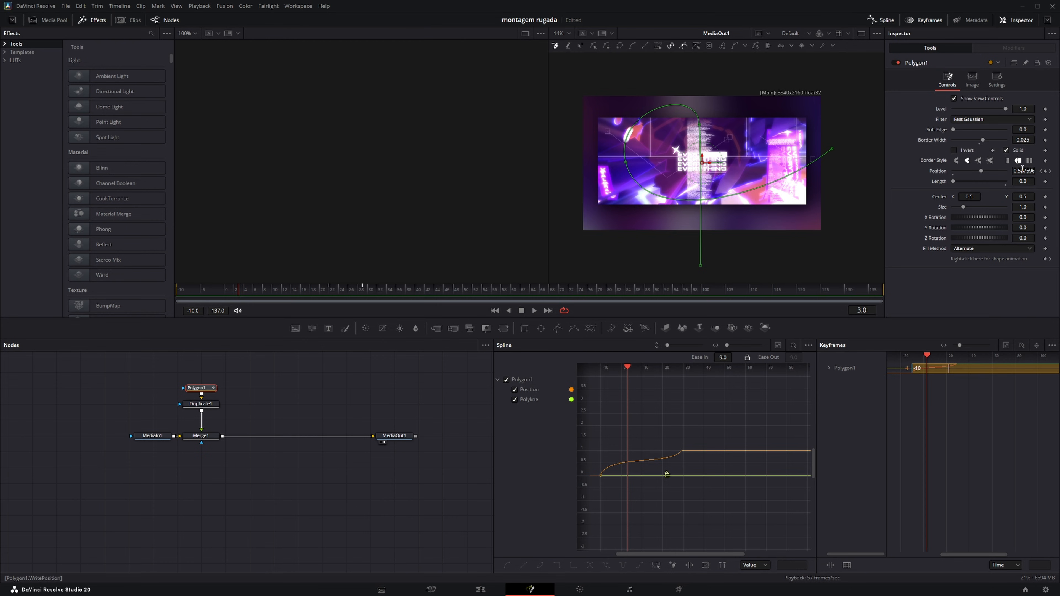
left_click_drag(1023, 182, 1027, 183)
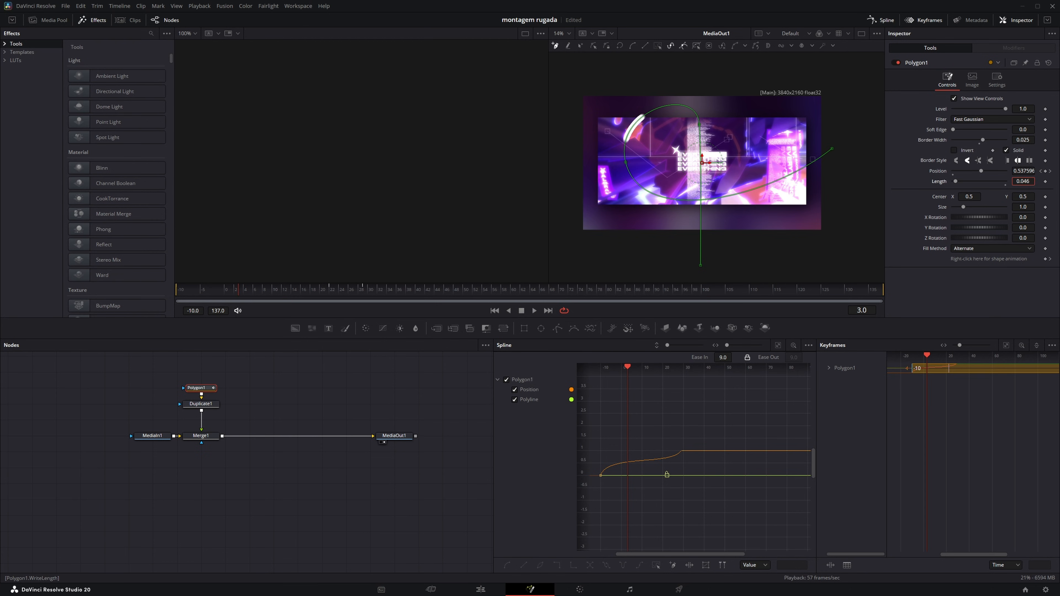
left_click(1029, 99)
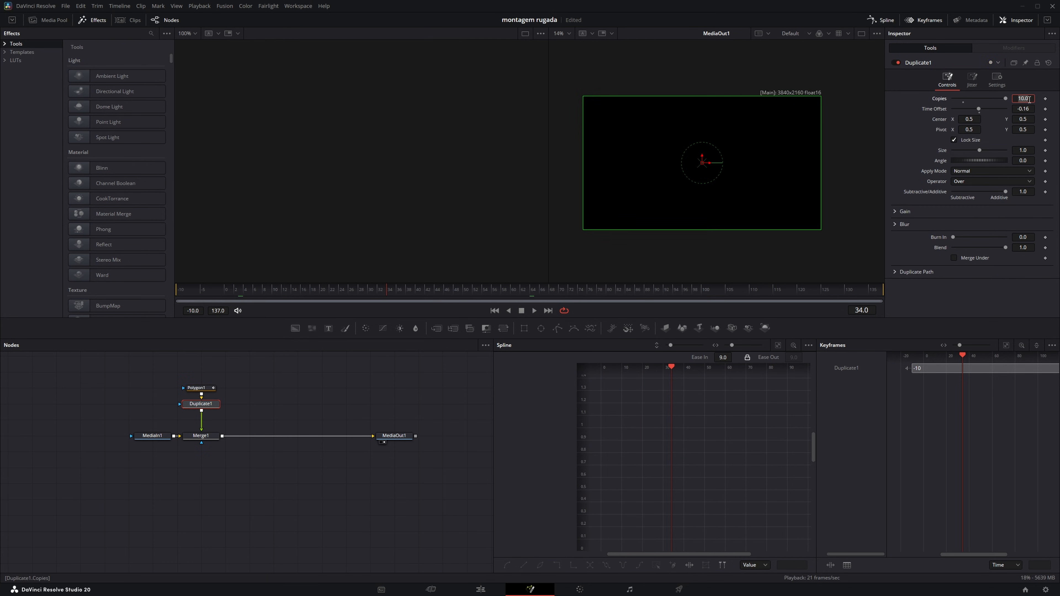
key("Return")
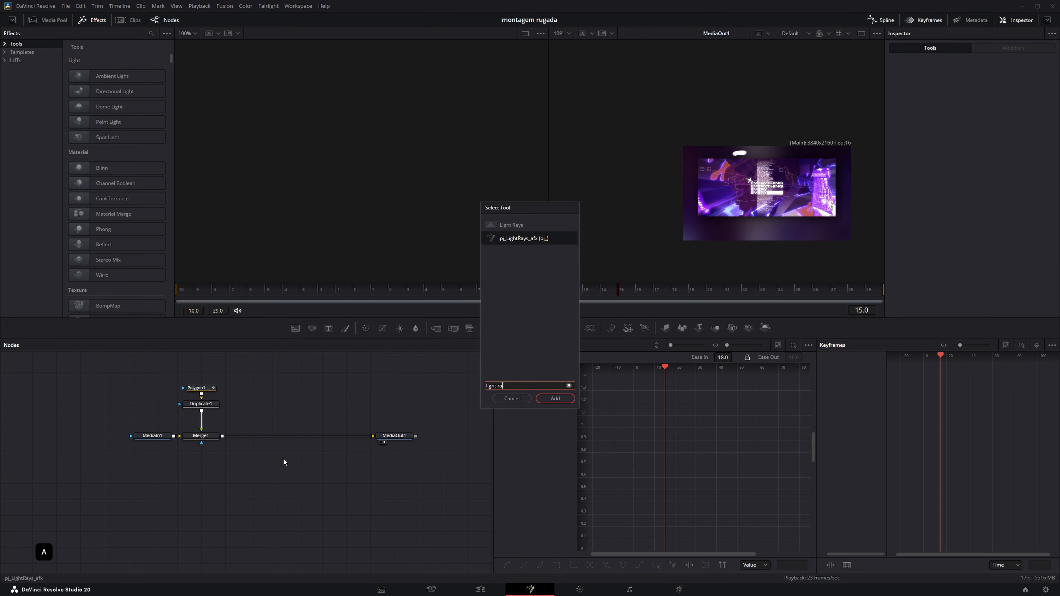
Insert a Light Rays node between Merge1 and Merge1_1, keyframe its Blend between 0 and 1, and save.
key("Return")
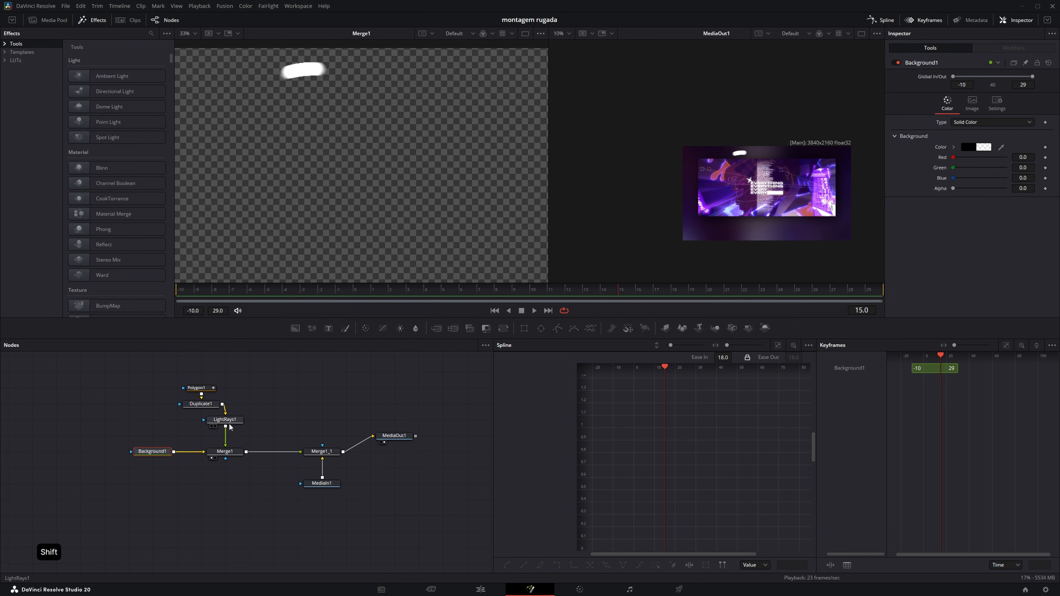
left_click_drag(230, 420, 278, 452)
left_click_drag(991, 212, 960, 206)
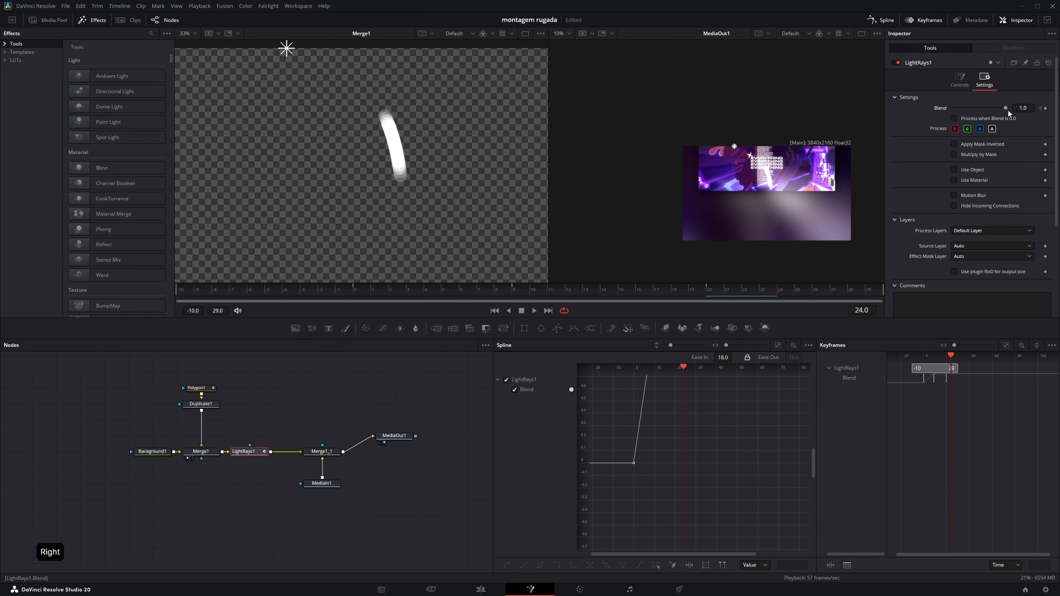
key("ctrl+s")
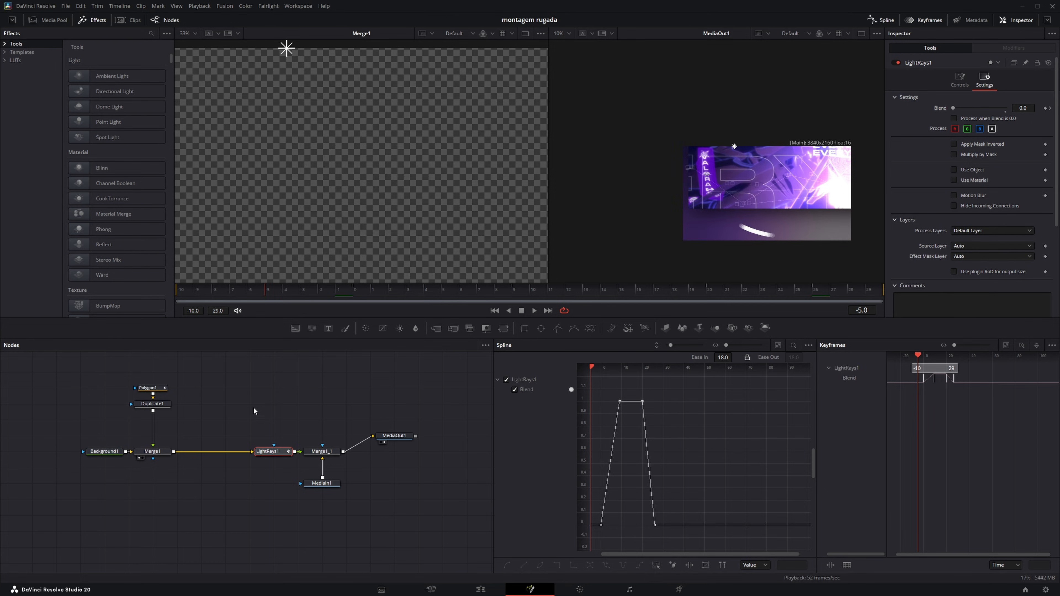
Add a Glow node between Duplicate1 and Merge1.
left_click(183, 472)
key("space")
key("shift+space")
type("glow")
key("shift+Return")
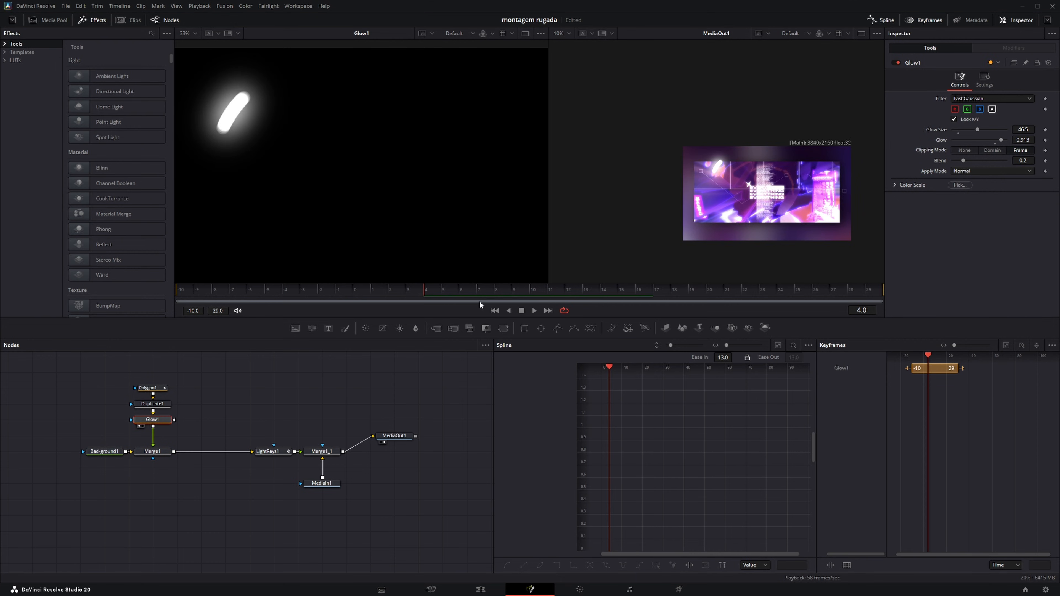
Keyframe Glow1's Glow amount up to 0.961 at frame 10, with a lower value around frame 23.
mouse_move(479, 301)
left_mouse_down()
mouse_move(507, 291)
mouse_move(483, 290)
left_mouse_up()
key("ctrl+z")
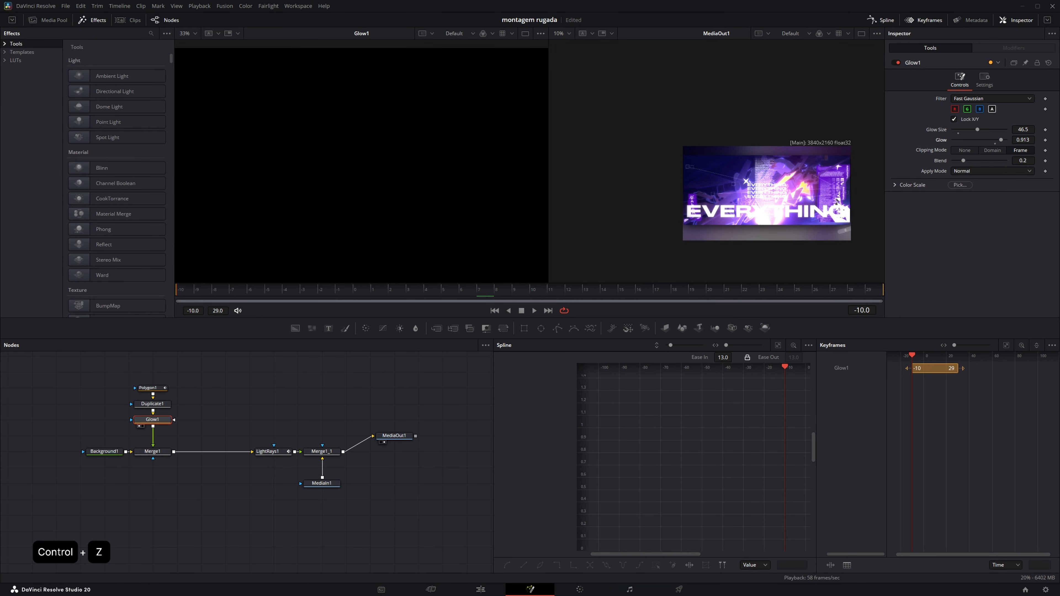
left_click_drag(1007, 138, 1005, 139)
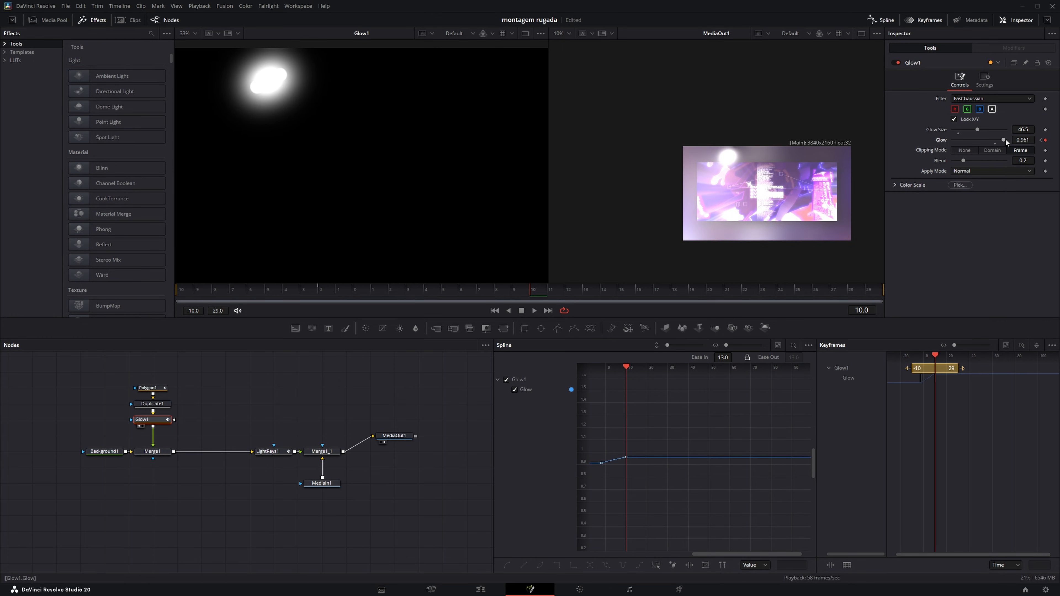
key("Right")
key("Right")
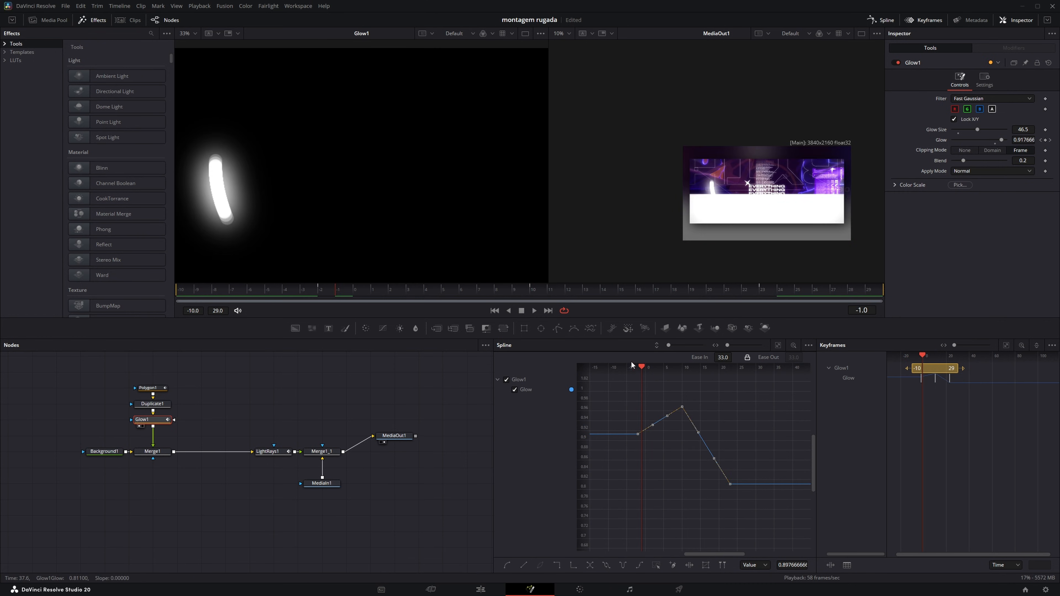
Smooth the Glow animation curve and reshape the handle at its peak keyframe.
key("shift+s")
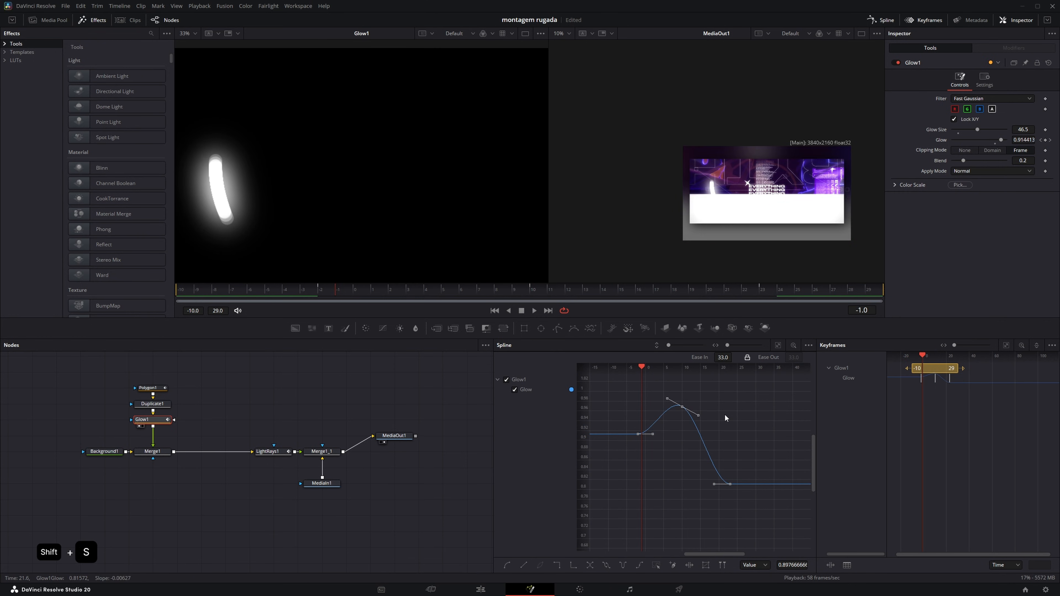
key("ctrl")
left_click_drag(666, 398, 672, 428)
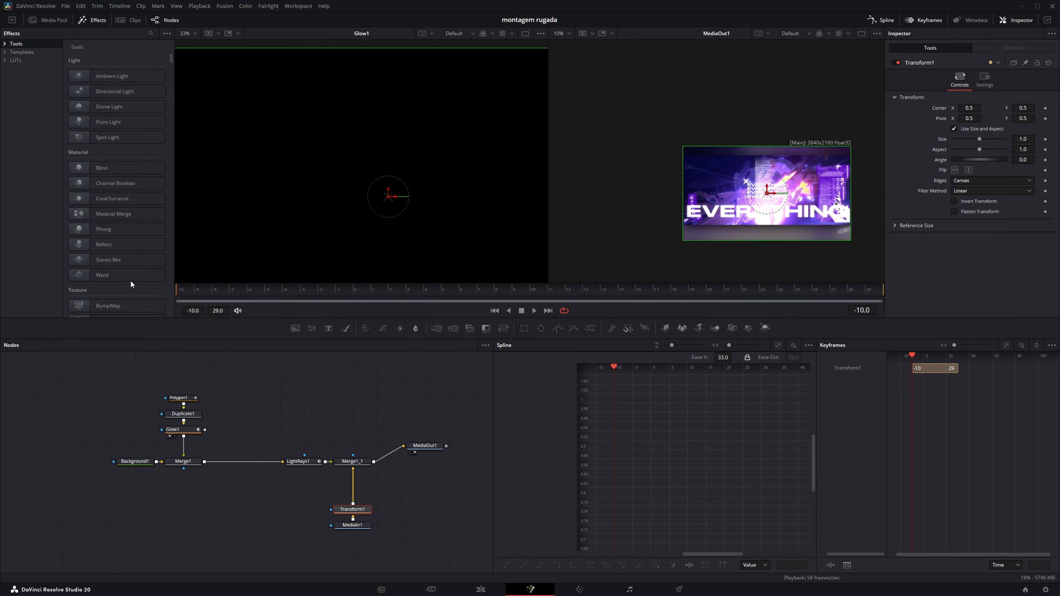
Set Transform1's Edges to Duplicate and keyframe its Center Y at 0.81 on frame 26.
key("ctrl+s")
key("space")
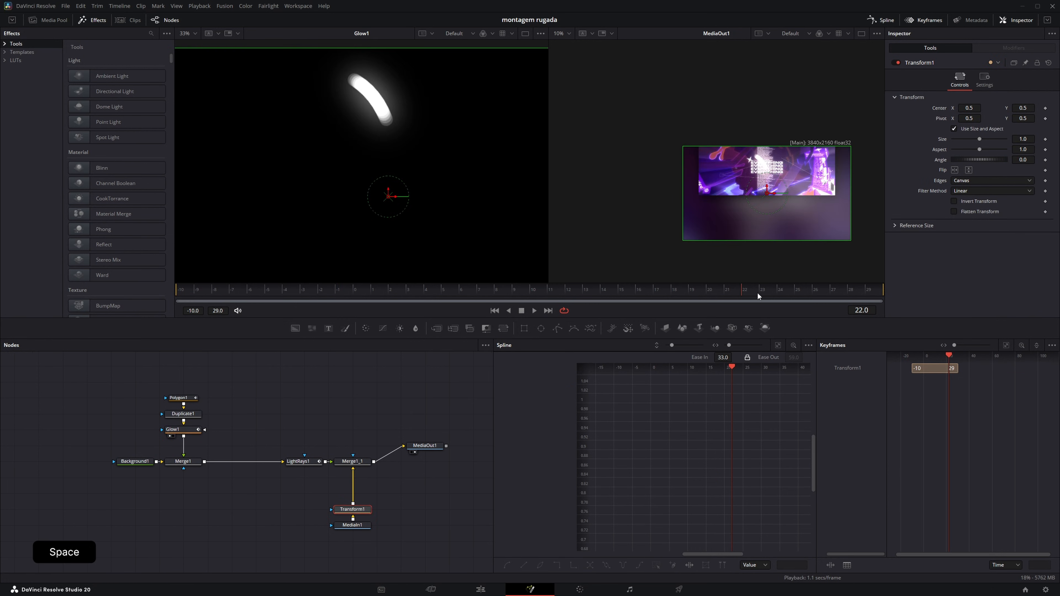
left_click_drag(1023, 108, 1035, 109)
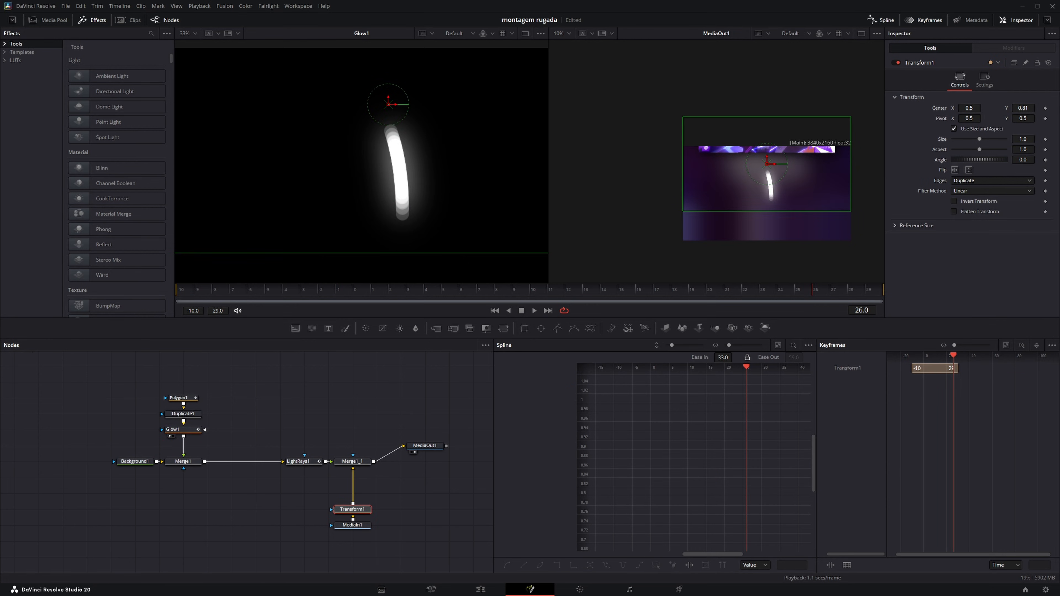
left_click(1045, 108)
Set Transform1's Center Y keyframe at frame -10 to 0.5.
left_click_drag(608, 289, 177, 289)
double_click(1023, 108)
type("0.5")
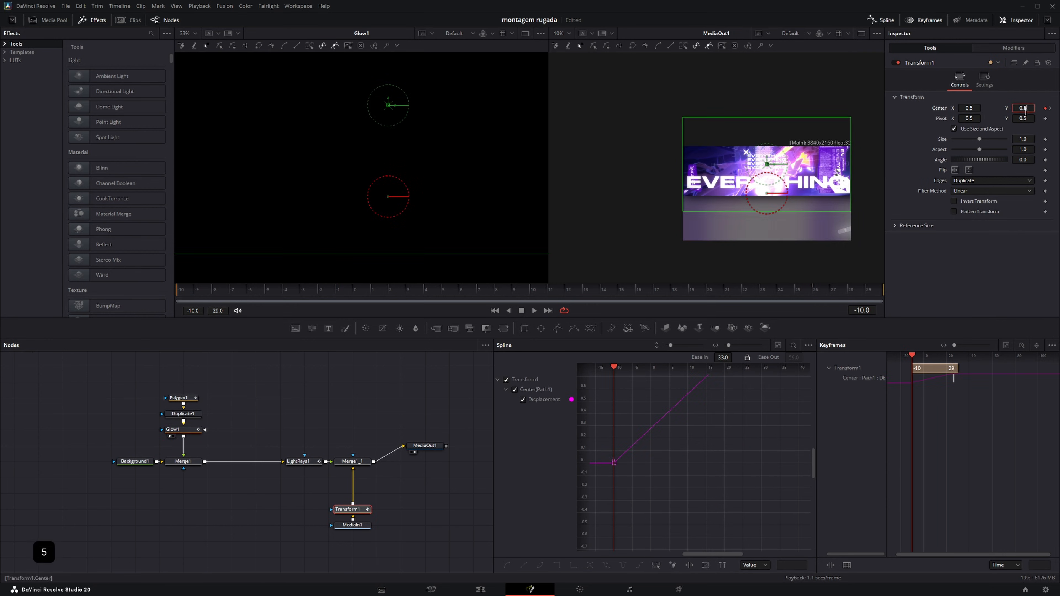
key("Return")
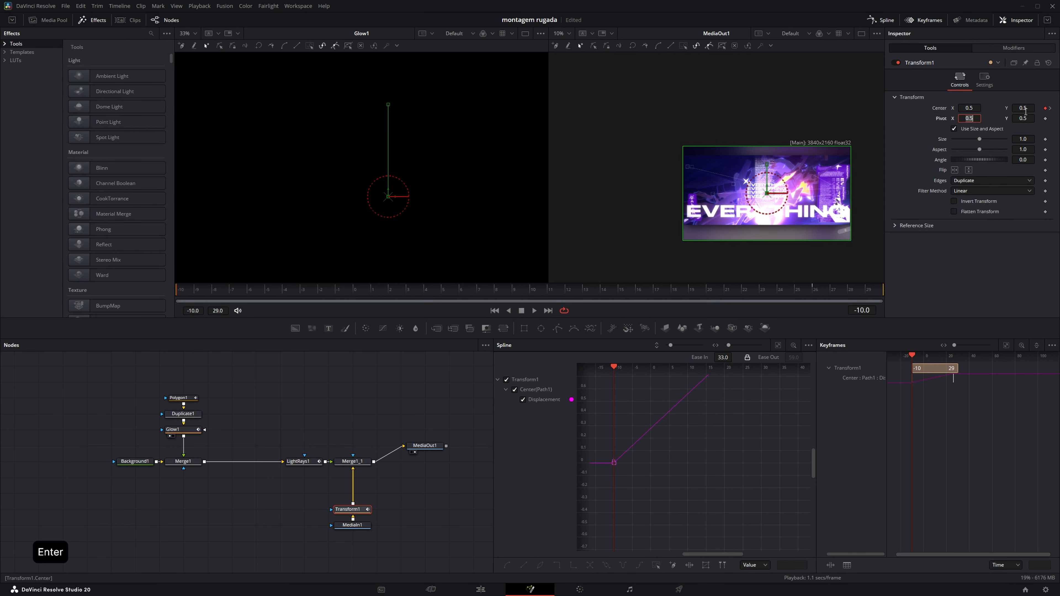
Smooth and ease Transform1's displacement curve, then play the animation.
key("ctrl+f")
key("shift+s")
key("t")
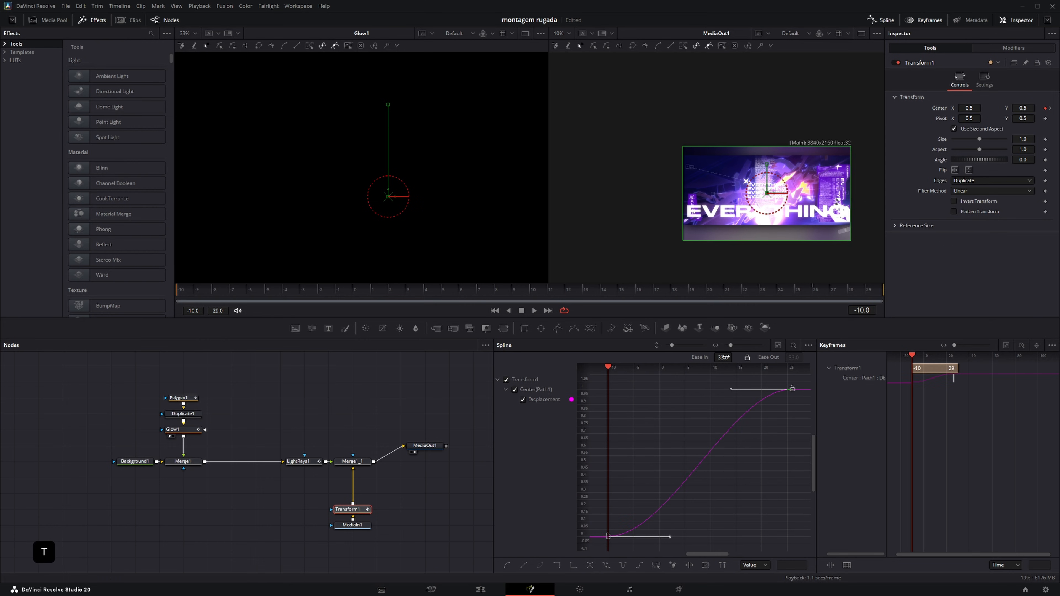
key("space")
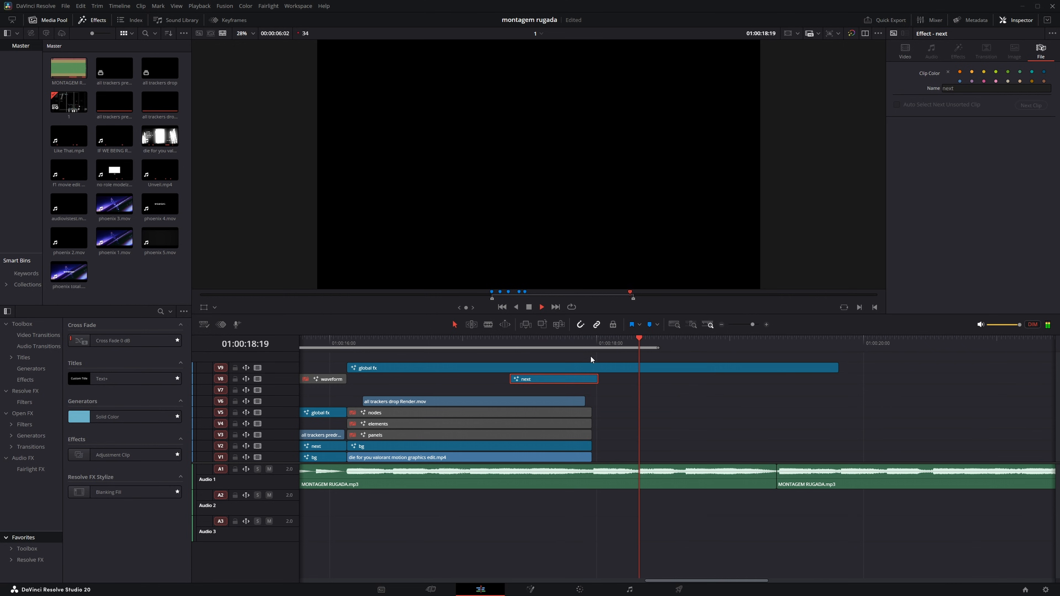
Stop the timeline playback, clear the timeline's in and out points, and save the project.
key("space")
left_click(586, 341)
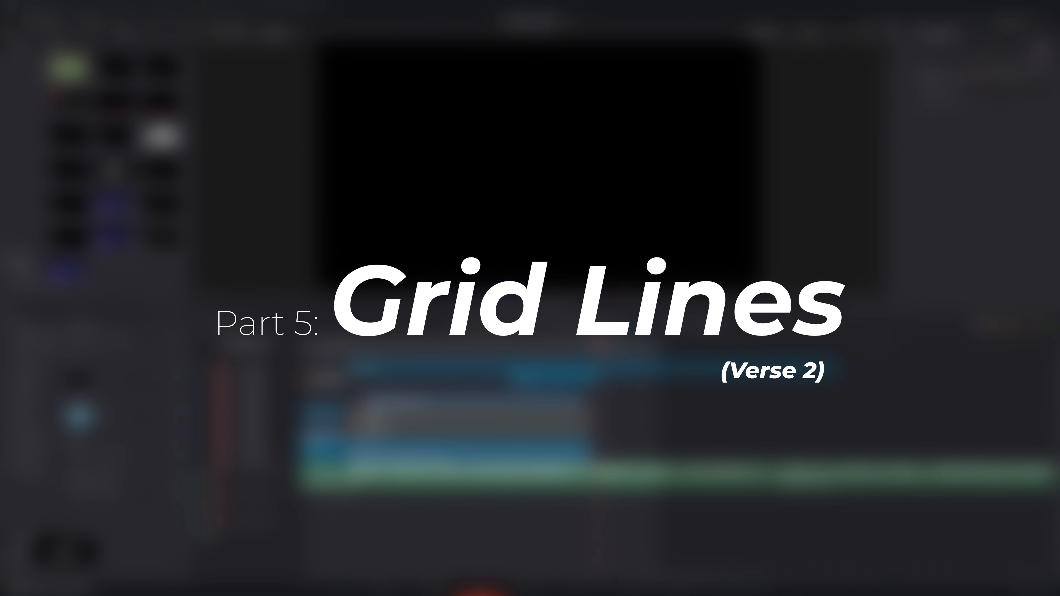
key("ctrl+s")
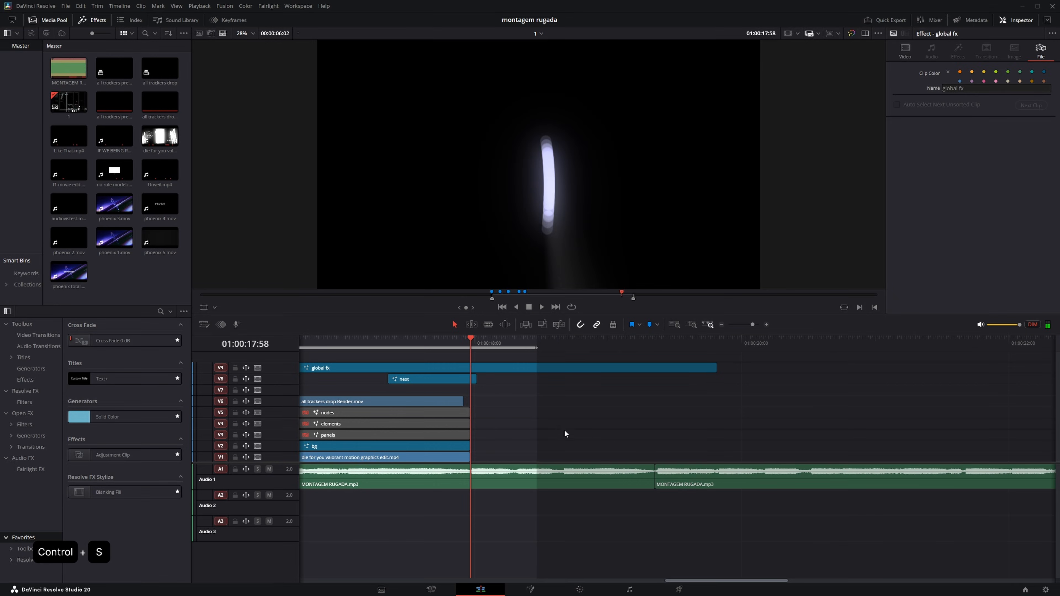
key("alt+x")
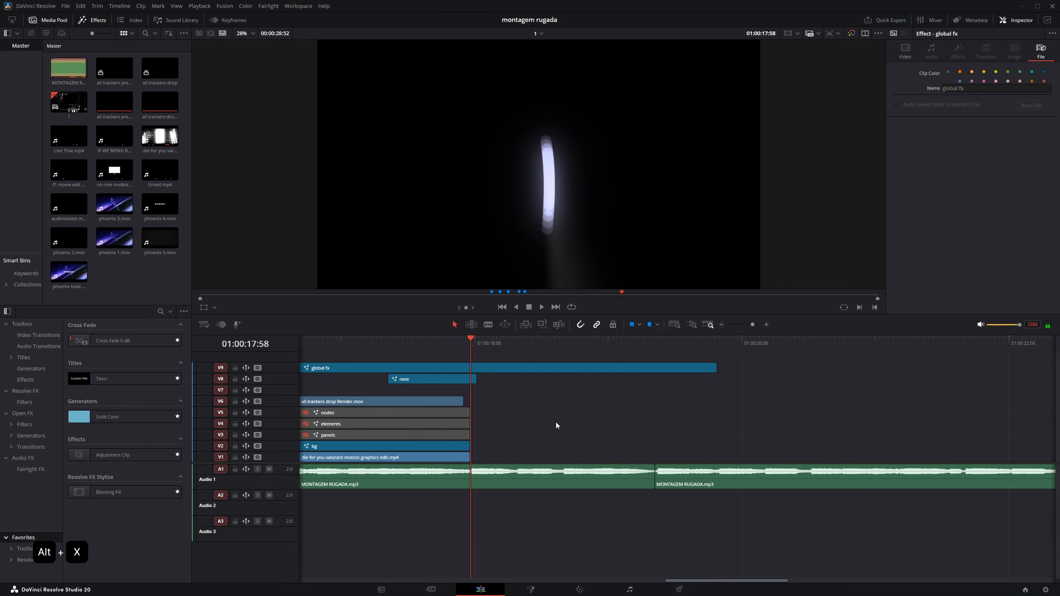
key("ctrl+s")
Place an Adjustment Clip on V1 right after the valorant clip and trim it to the end of global fx.
left_click_drag(113, 455, 473, 459)
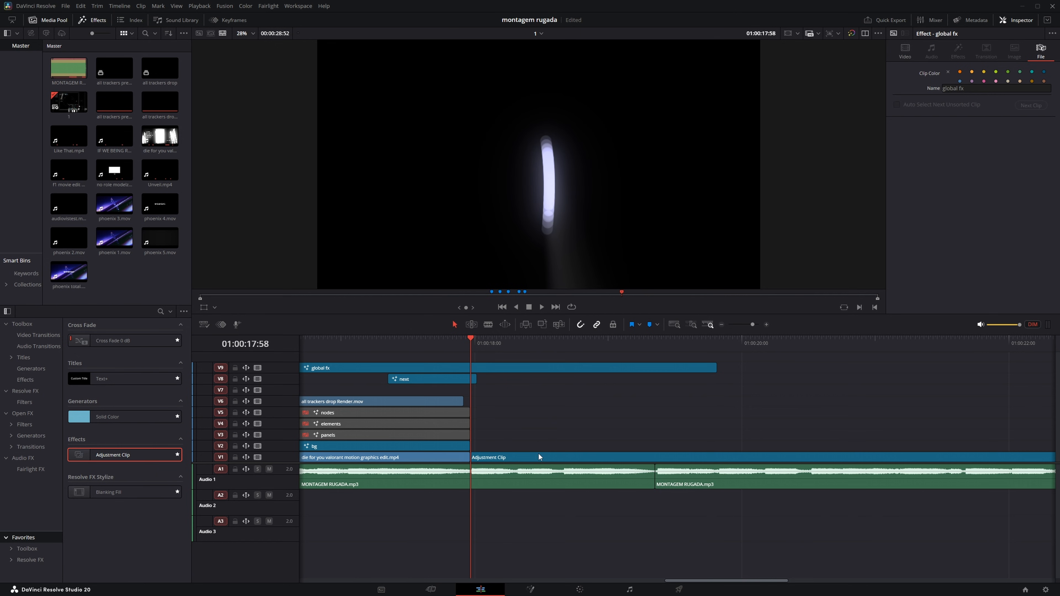
key("b")
key("ctrl+z")
key("ctrl+z")
key("ctrl+z")
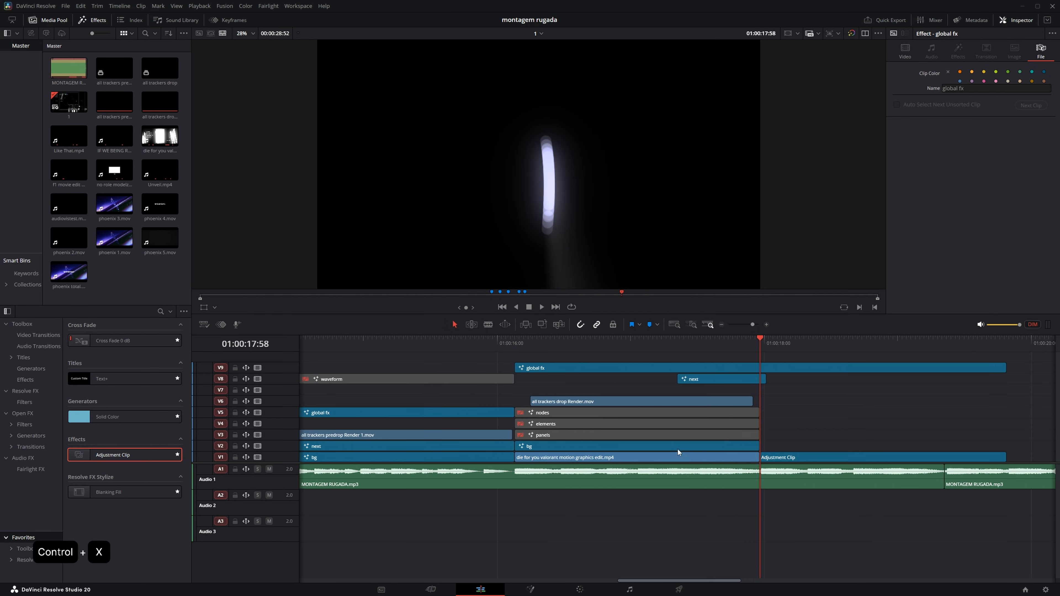
Open the earlier bg clip's Fusion composition at 01:00:13:00 and view the CoordinateSpace1 output.
left_click(585, 344)
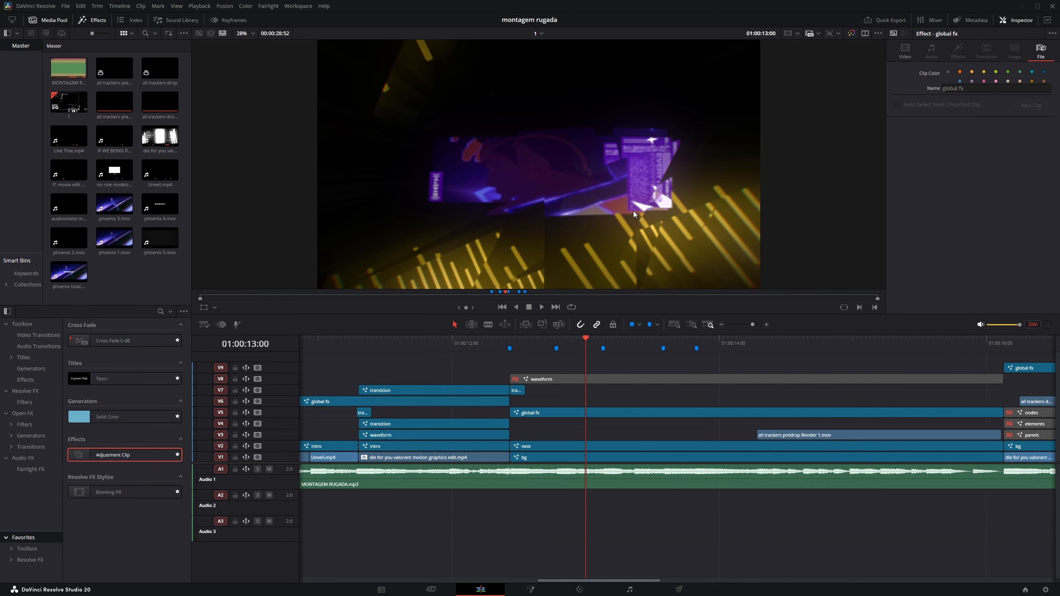
key("shift+5")
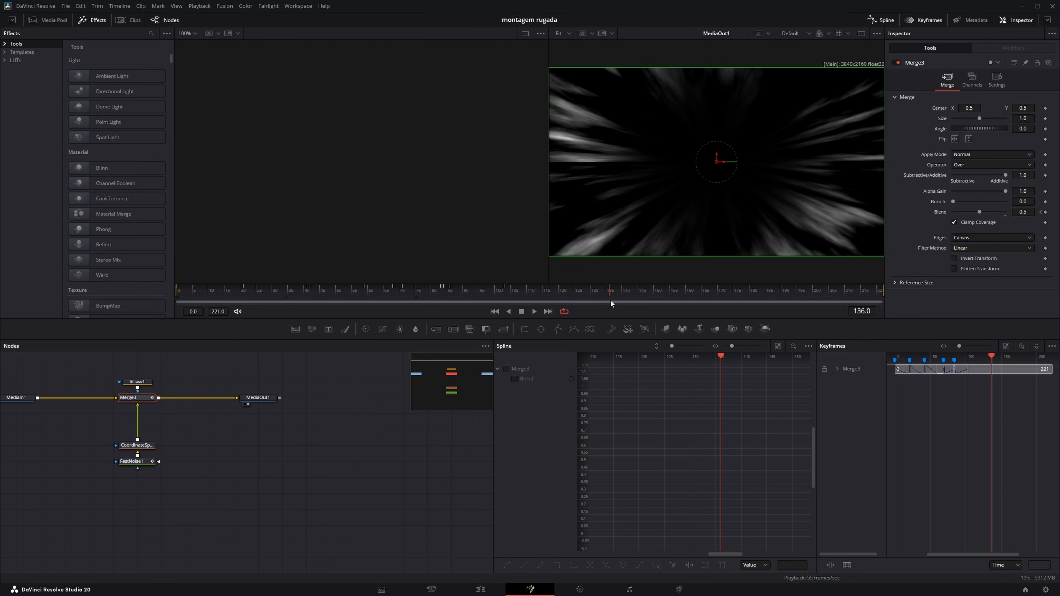
left_click_drag(290, 387, 341, 389)
left_click(239, 458)
key("1")
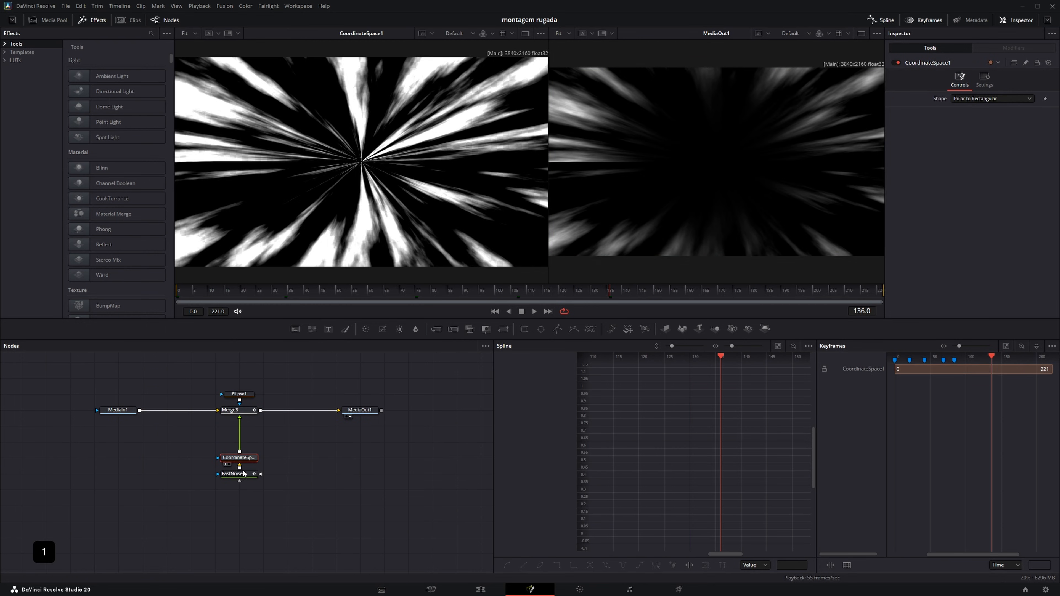
Detach CoordinateSpace1 from between FastNoise1 and Merge3, preview the plain noise, and return to the edit timeline.
left_click_drag(246, 458, 367, 459)
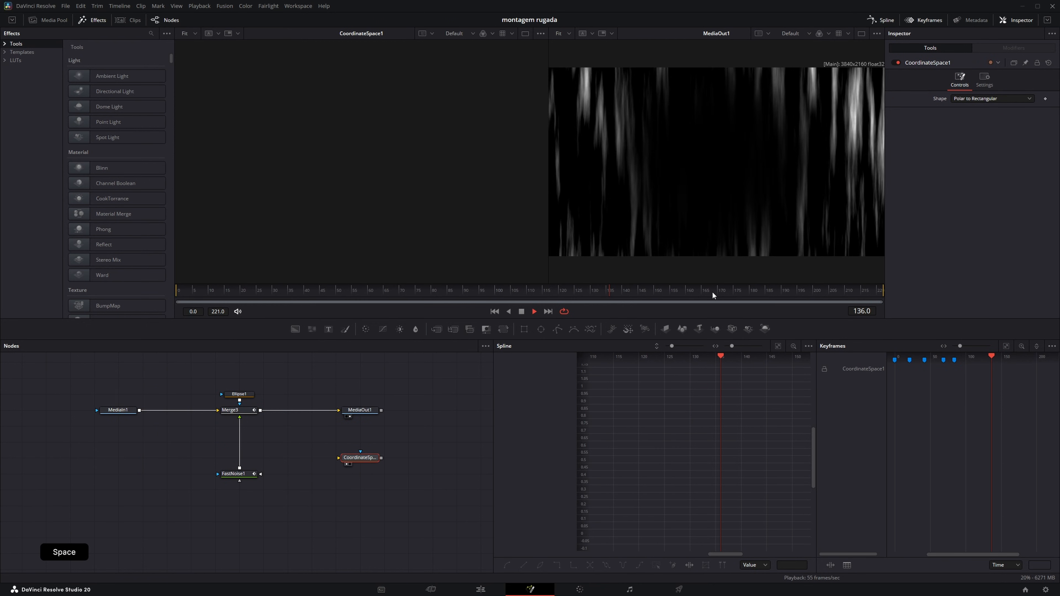
key("space")
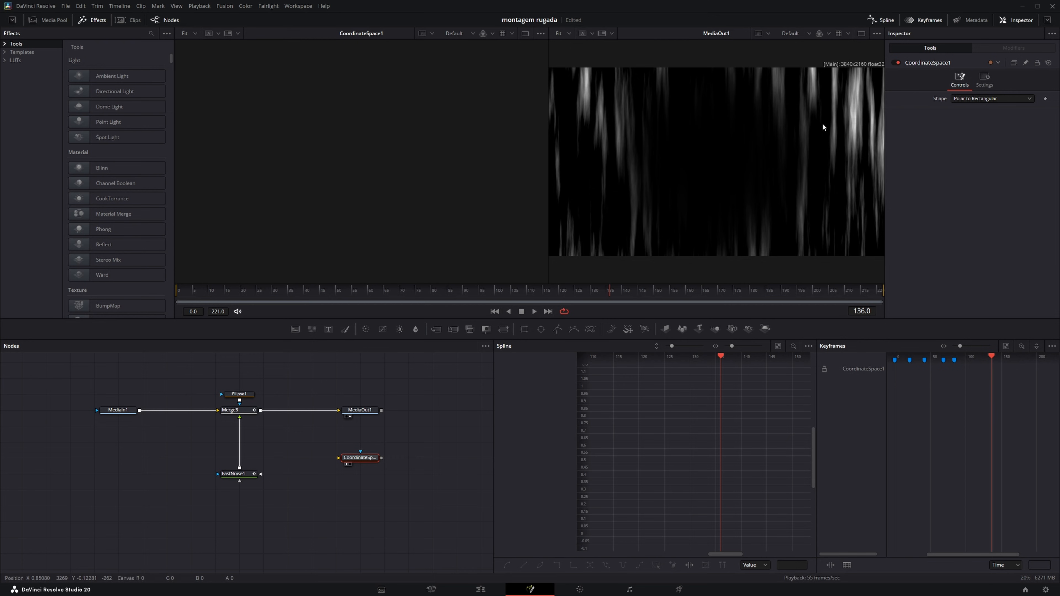
key("space")
key("shift+4")
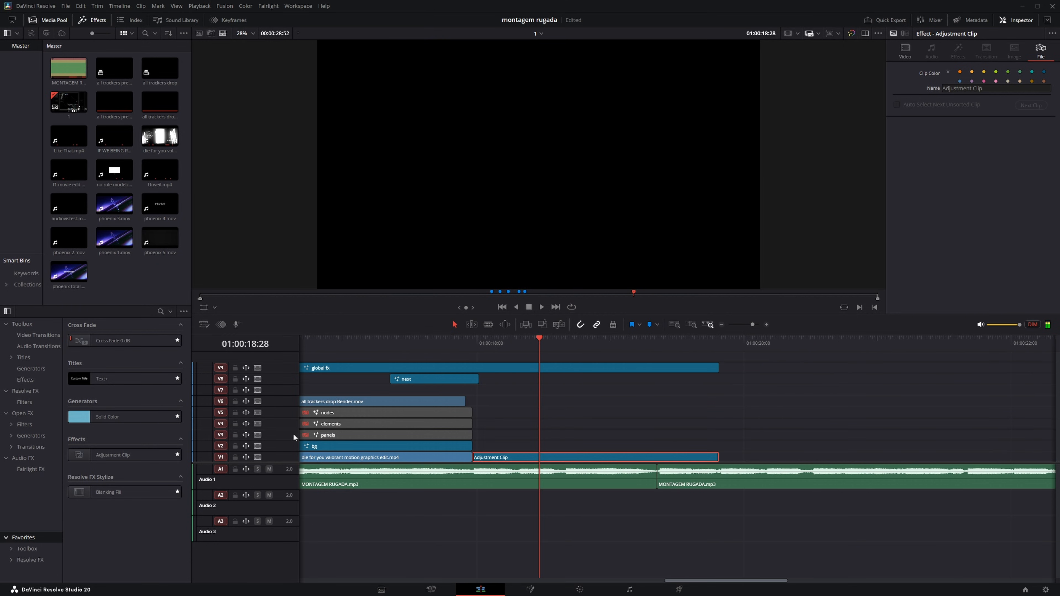
Open the new Adjustment Clip in Fusion and merge a FastNoise node between MediaIn1 and MediaOut1.
key("ctrl+5")
key("shift+space")
type("fast")
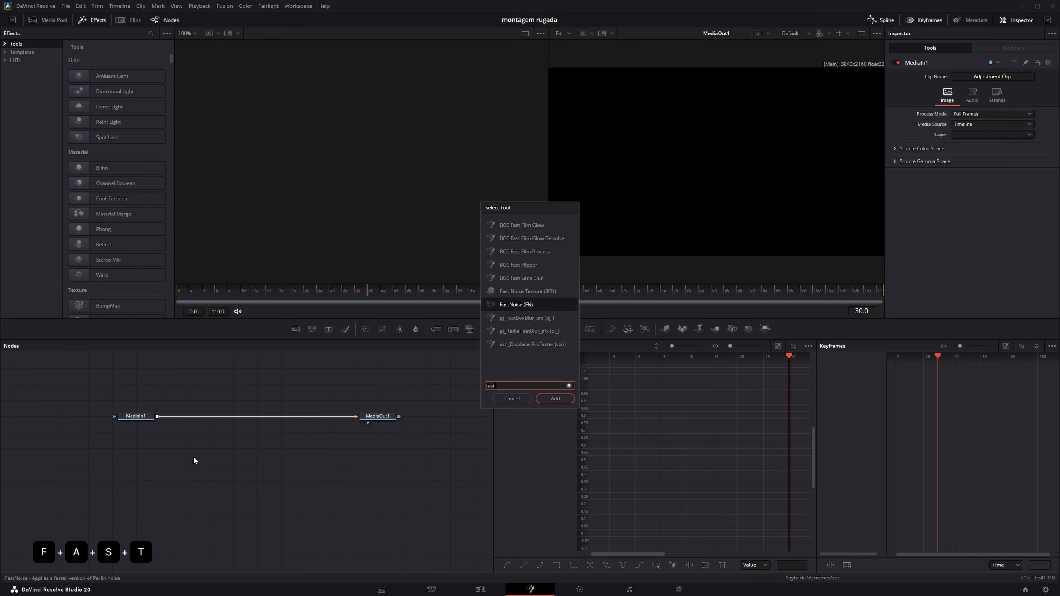
key("Return")
left_click_drag(176, 468, 255, 419)
key("ctrl+s")
left_click(255, 435)
Turn FastNoise1 into vertical streaks with Detail 4.49, unlocked X Scale 9.92 and Y Scale 0.63, and Seethe Rate 1.0.
left_click_drag(963, 142, 975, 148)
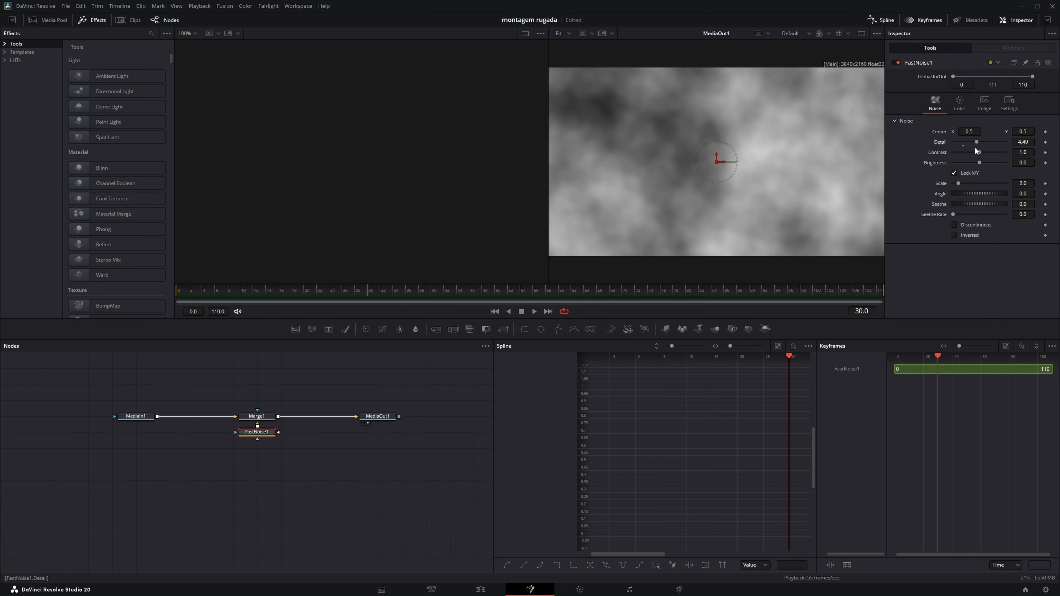
left_click(953, 173)
left_click_drag(959, 193, 1034, 195)
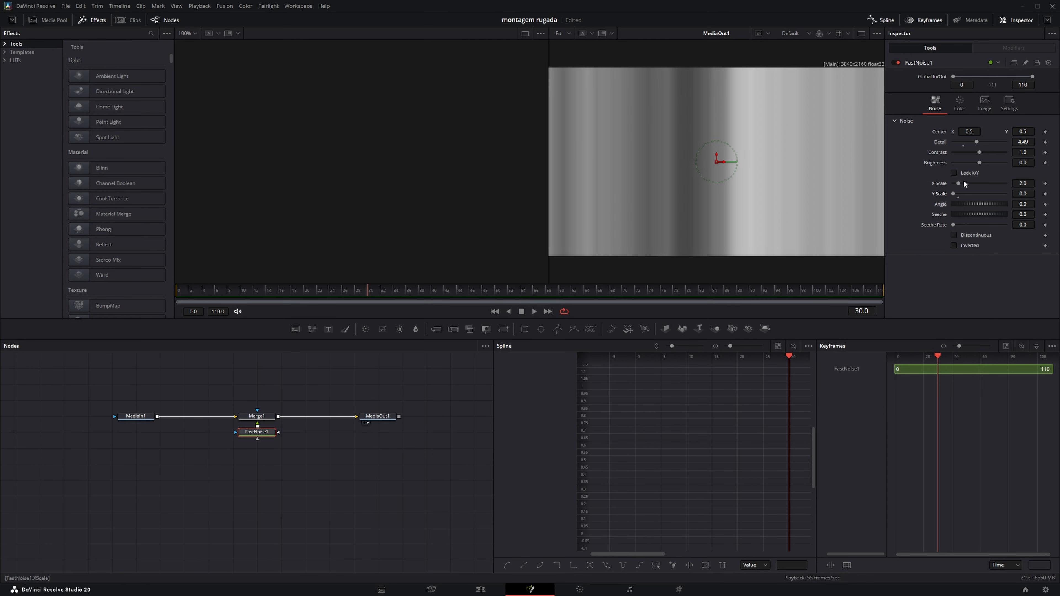
key("space")
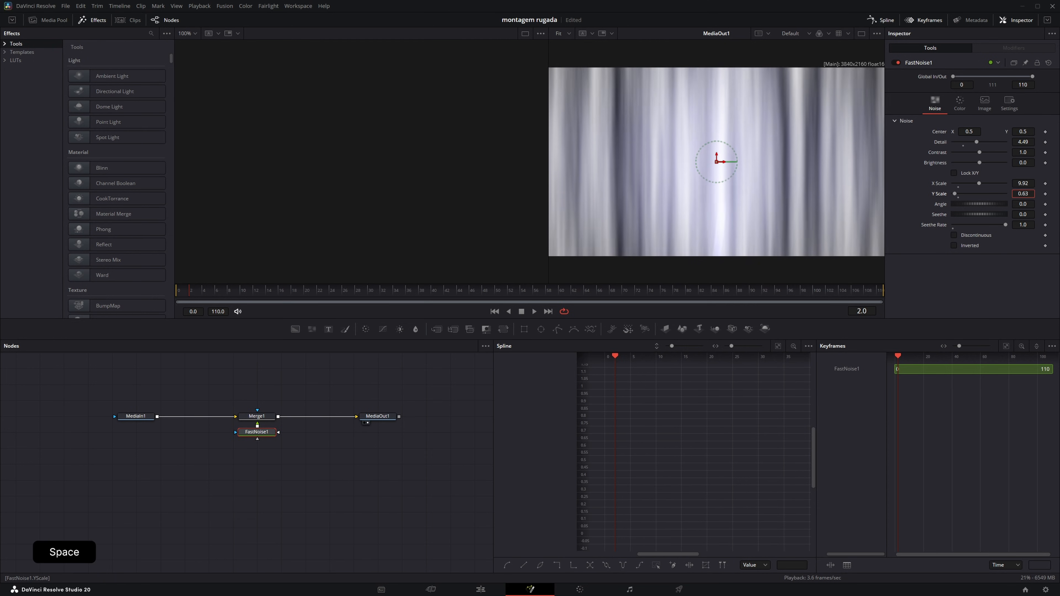
Turn FastNoise1's Color 2 grey and set Detail to 3.15, Contrast to 5.0, Brightness to -1.0 and Y Scale to 0.66.
key("ctrl+z")
key("ctrl+z")
key("space")
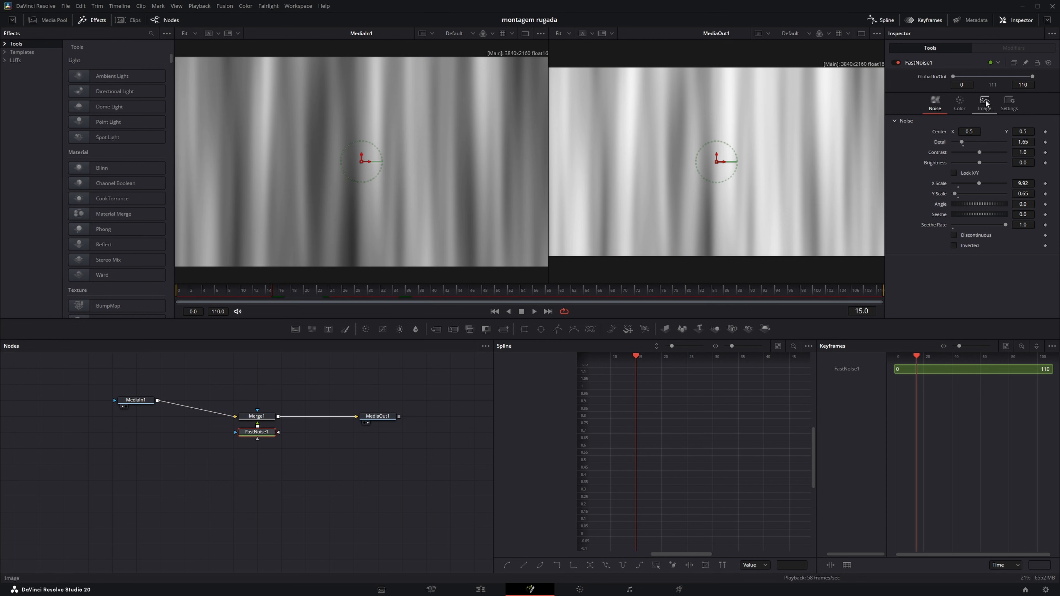
left_click(959, 103)
left_click(975, 214)
left_click(522, 297)
left_click(620, 373)
key("space")
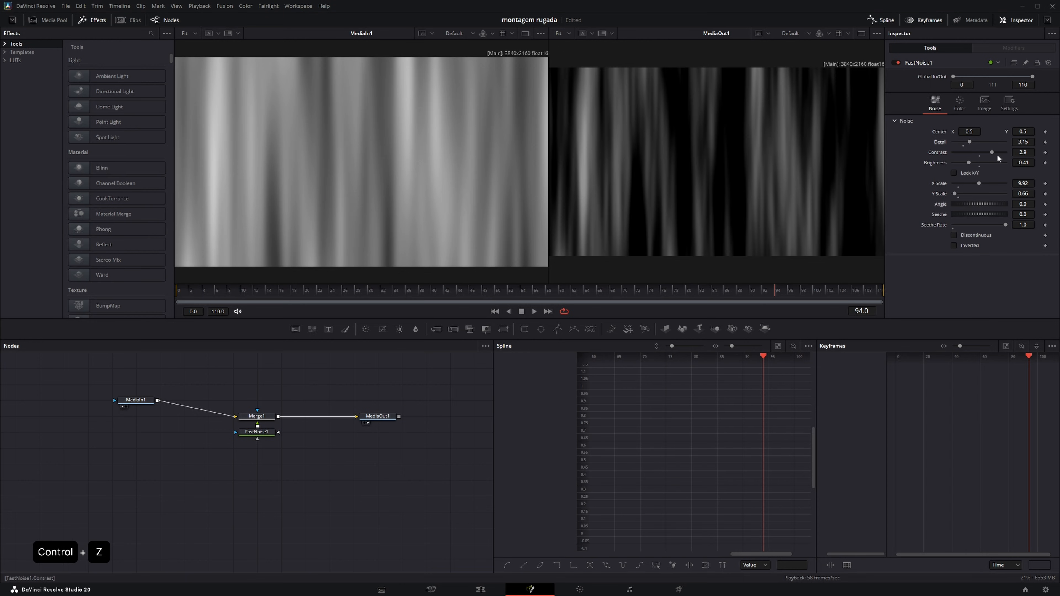
mouse_move(997, 155)
left_mouse_down()
mouse_move(970, 152)
mouse_move(992, 156)
left_mouse_up()
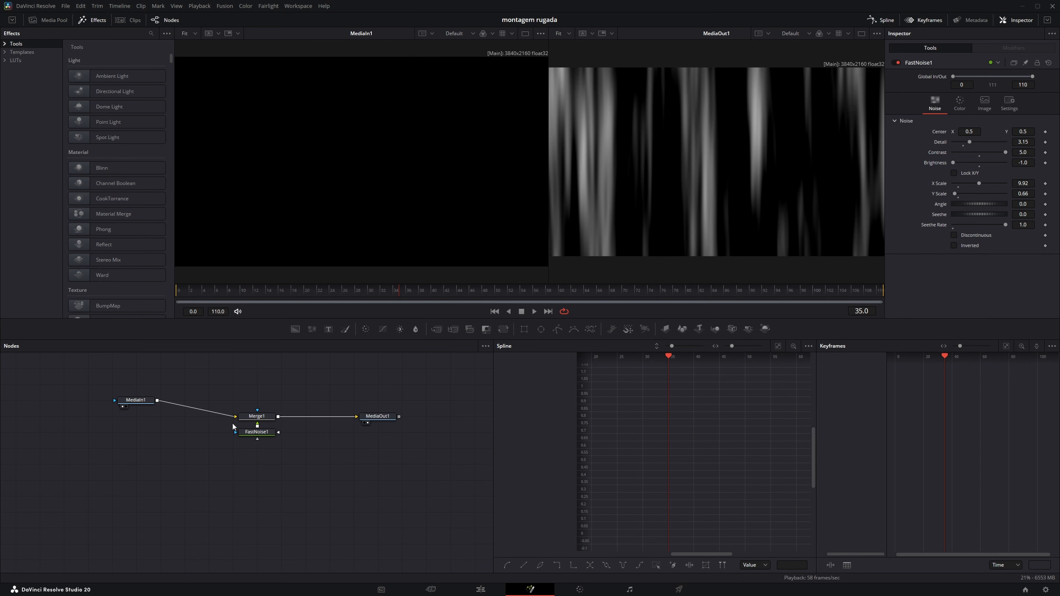
Try bending the streaks with a Dent node between FastNoise1 and Merge1, and undo it.
left_click(255, 432)
left_click_drag(255, 432, 260, 472)
key("shift+space")
type("denbt")
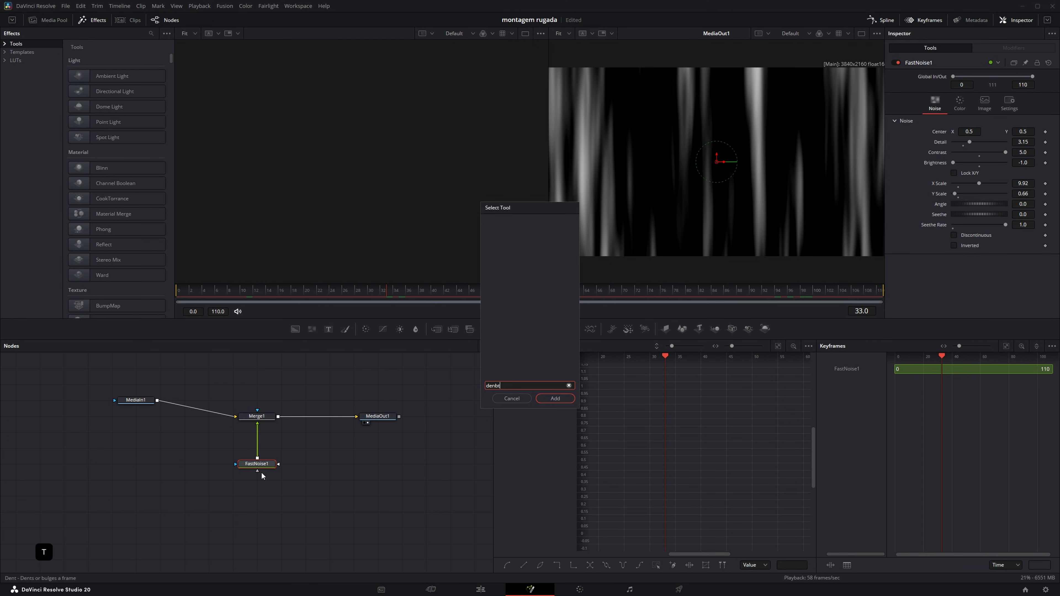
key("Down")
key("Return")
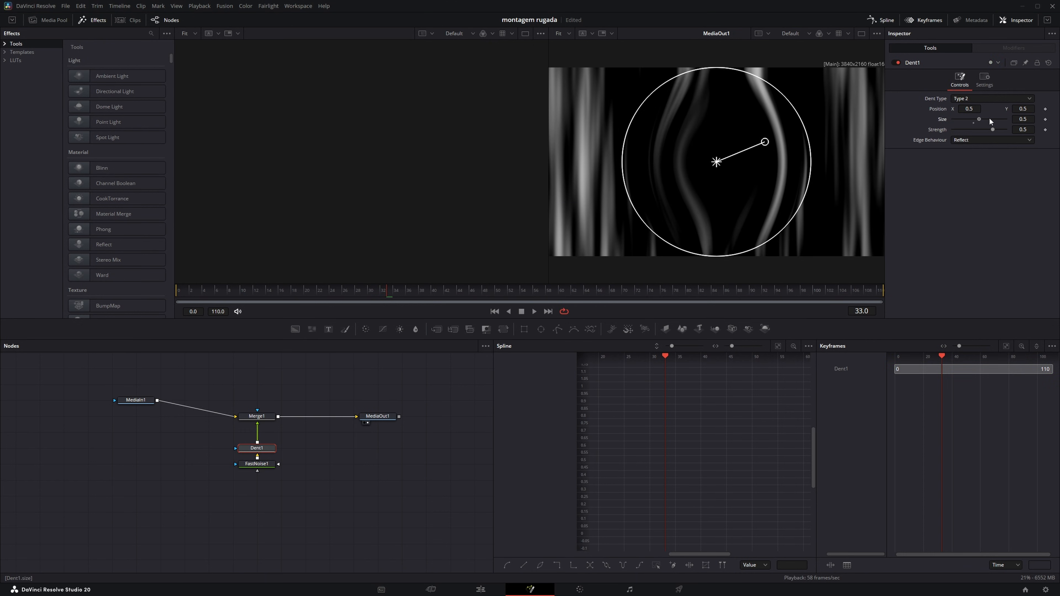
key("ctrl+z")
Insert a Lens Distortion node between FastNoise1 and Merge1 and set its Distortion to 0.83.
key("shift+space")
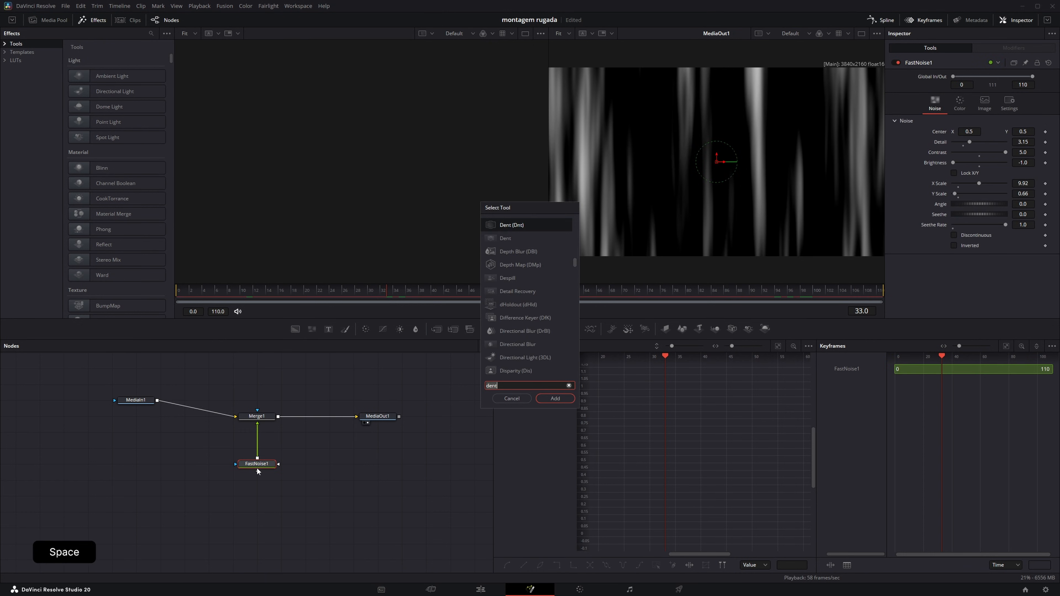
type("kl")
key("BackSpace")
key("BackSpace")
type("len")
key("Return")
left_click_drag(970, 109, 998, 101)
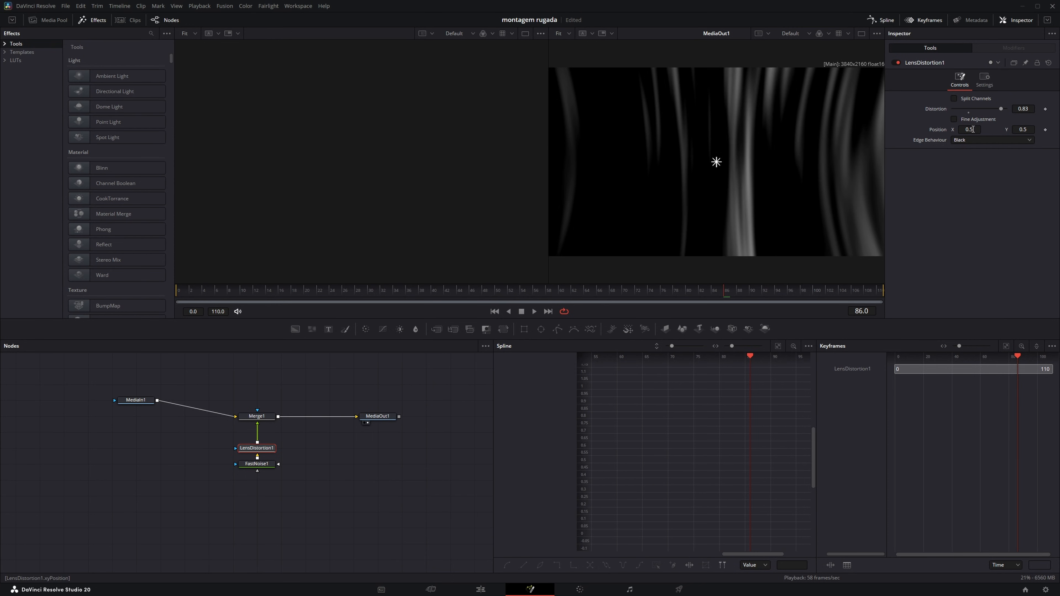
Keyframe the lens distortion's Position Y from 1.233 at frame 0 to another height, use Replicate edges, and preview the clip in the edit timeline.
left_click_drag(968, 129, 952, 129)
key("space")
left_click_drag(357, 291, 106, 310)
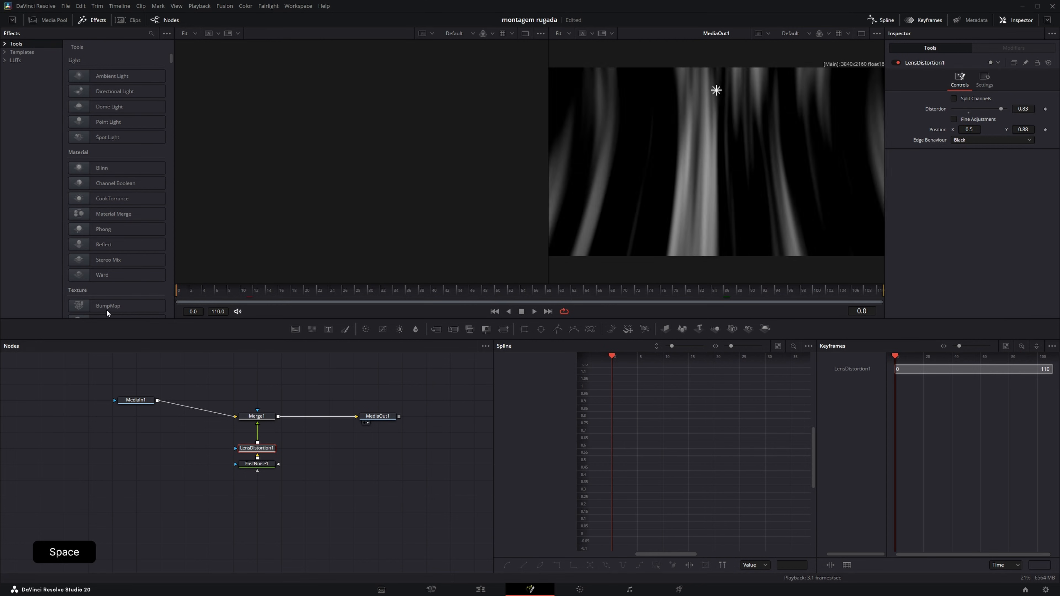
mouse_move(1041, 126)
left_mouse_down()
mouse_move(1058, 127)
mouse_move(1050, 128)
left_mouse_up()
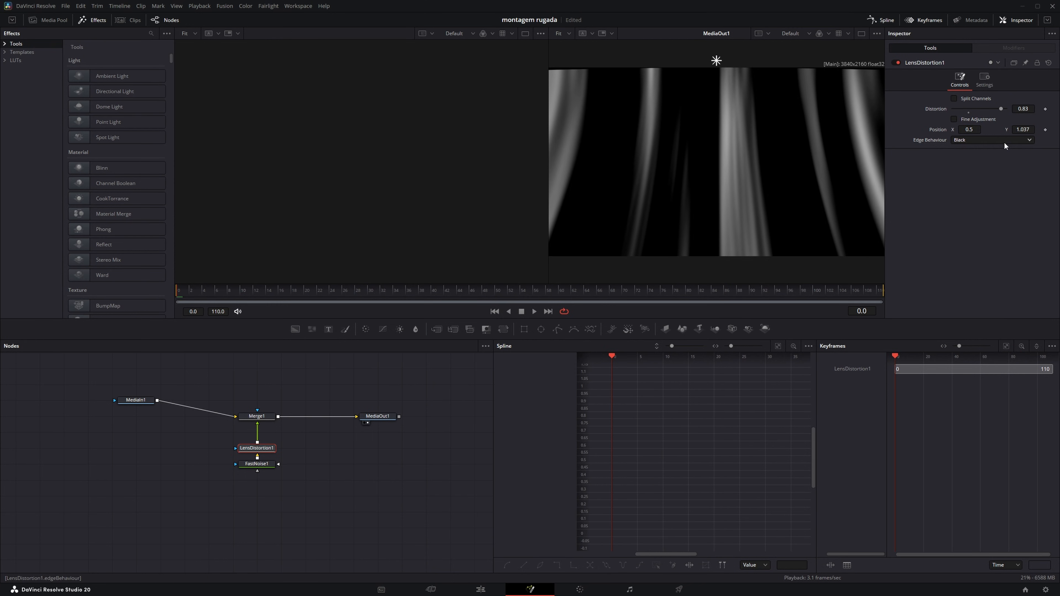
left_click(1045, 130)
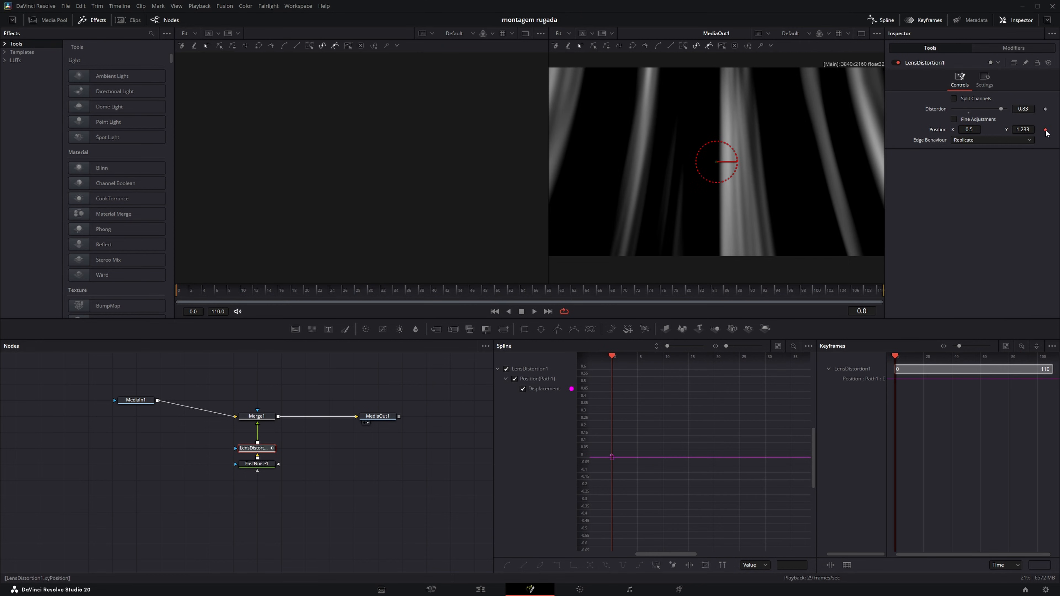
left_click_drag(1023, 130, 980, 130)
left_click(547, 311)
key("space")
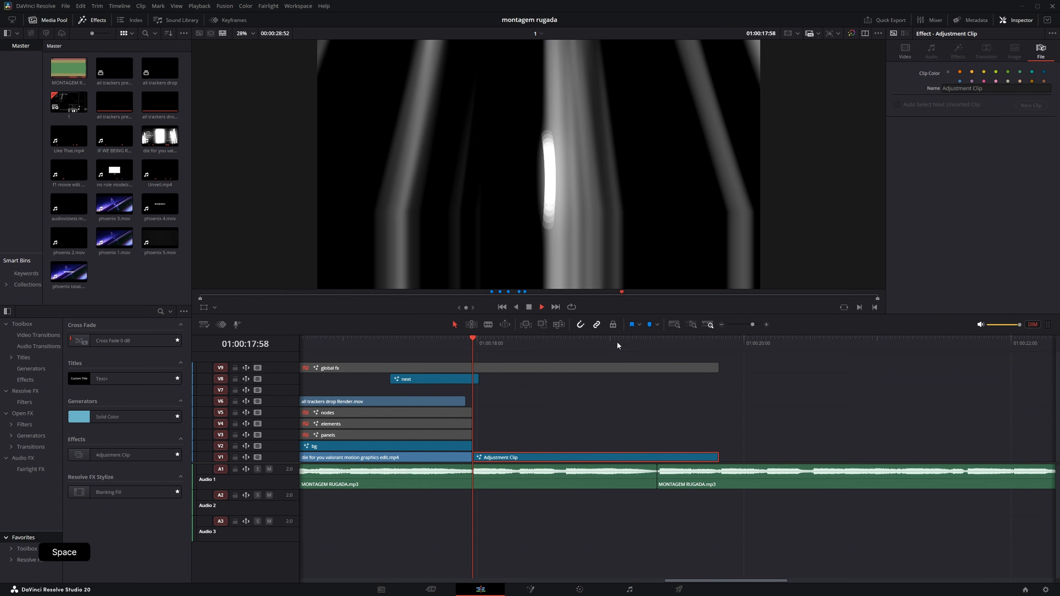
key("space")
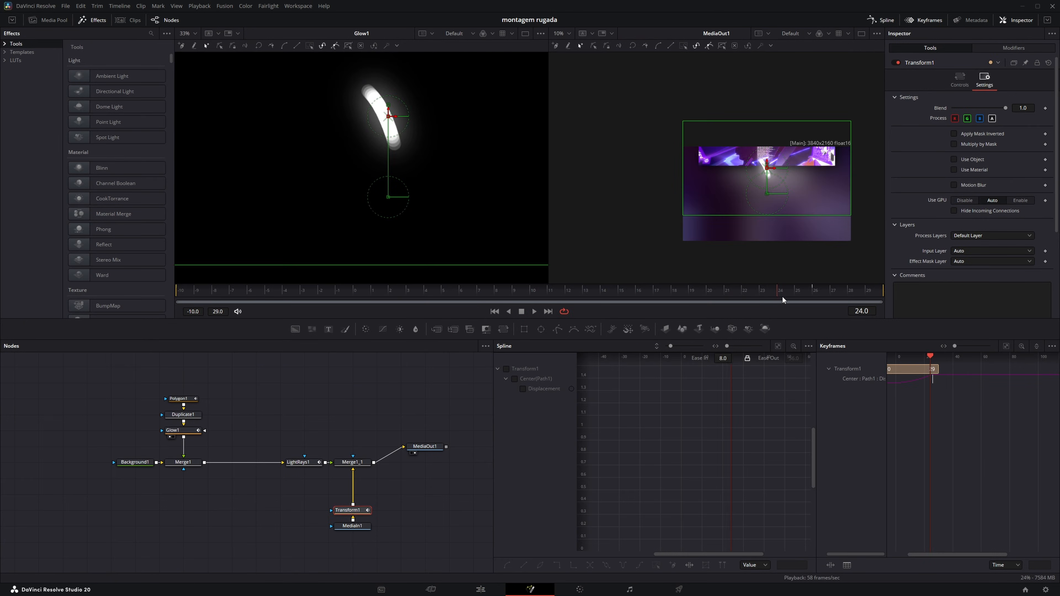
In the light-stroke transition clip's Fusion composition, display Transform1's Center displacement curve and select its keyframe at frame 26.
left_click_drag(678, 295, 822, 301)
left_click(522, 389)
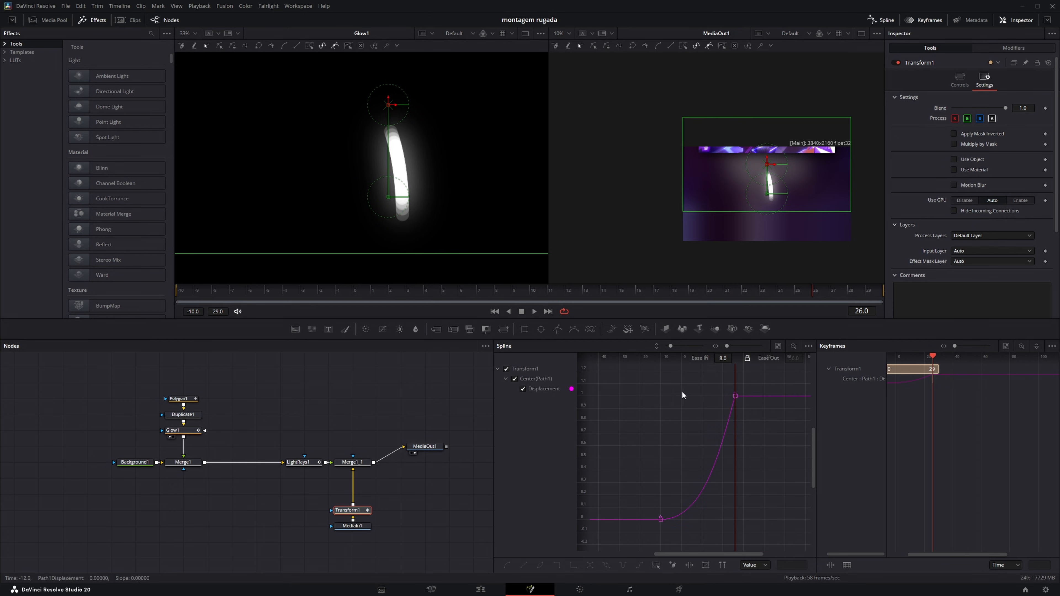
key("ctrl+f")
scroll(754, 470, "down", 4)
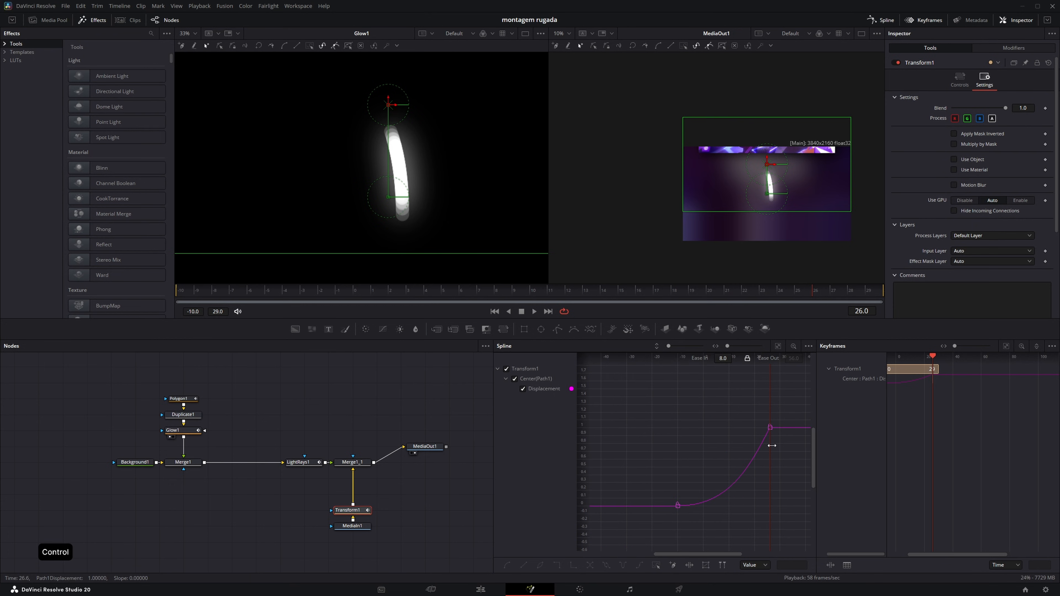
left_click(769, 427)
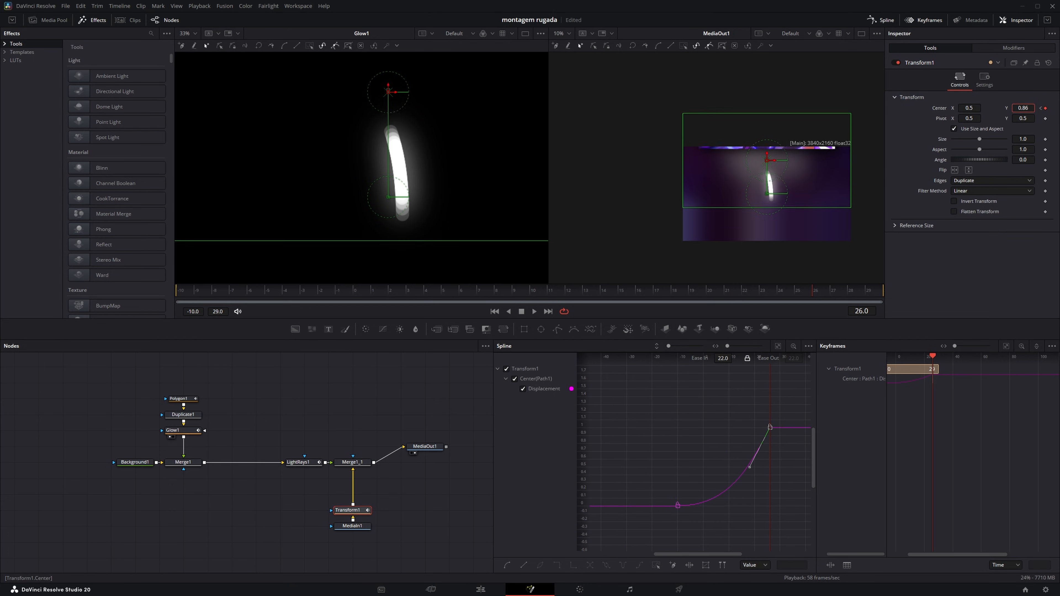
Set Transform1's Edges to Mirror and its Center Y to 4.352 at frame 26, play the transition, and save.
left_click(966, 181)
left_click(962, 219)
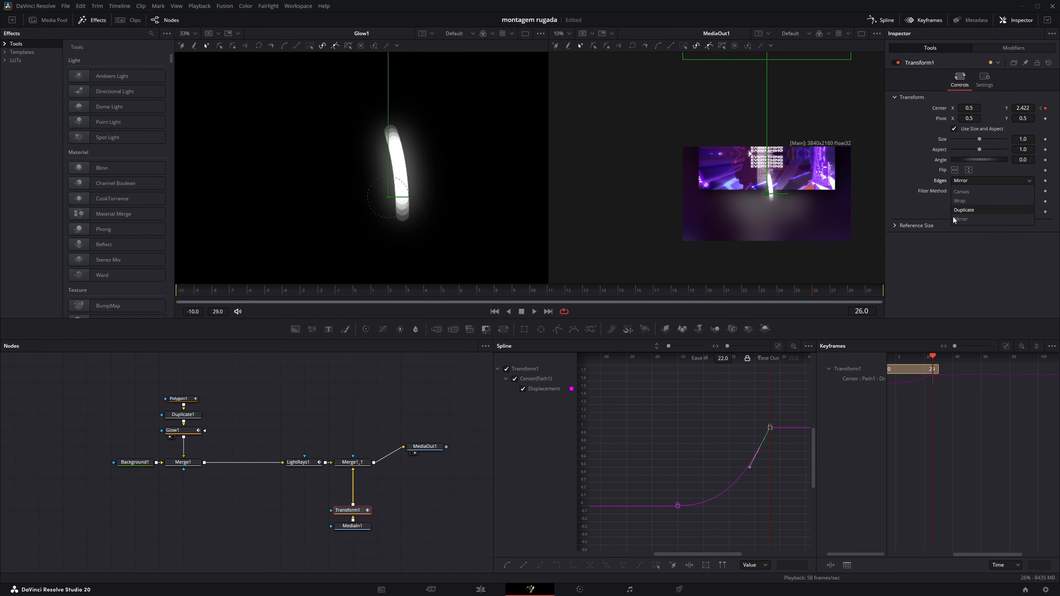
left_click(967, 191)
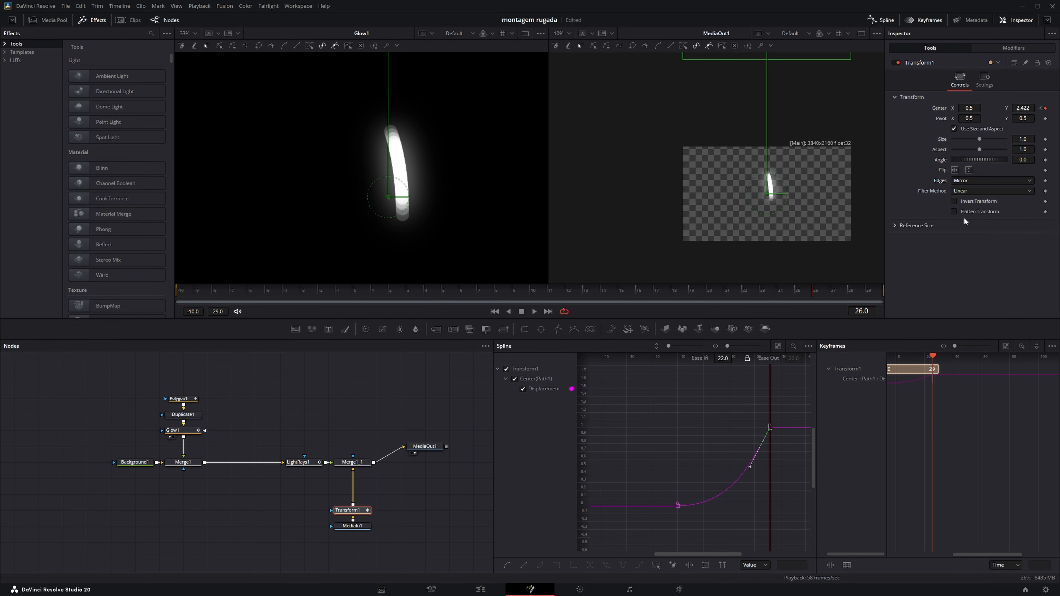
left_click_drag(1023, 109, 1043, 108)
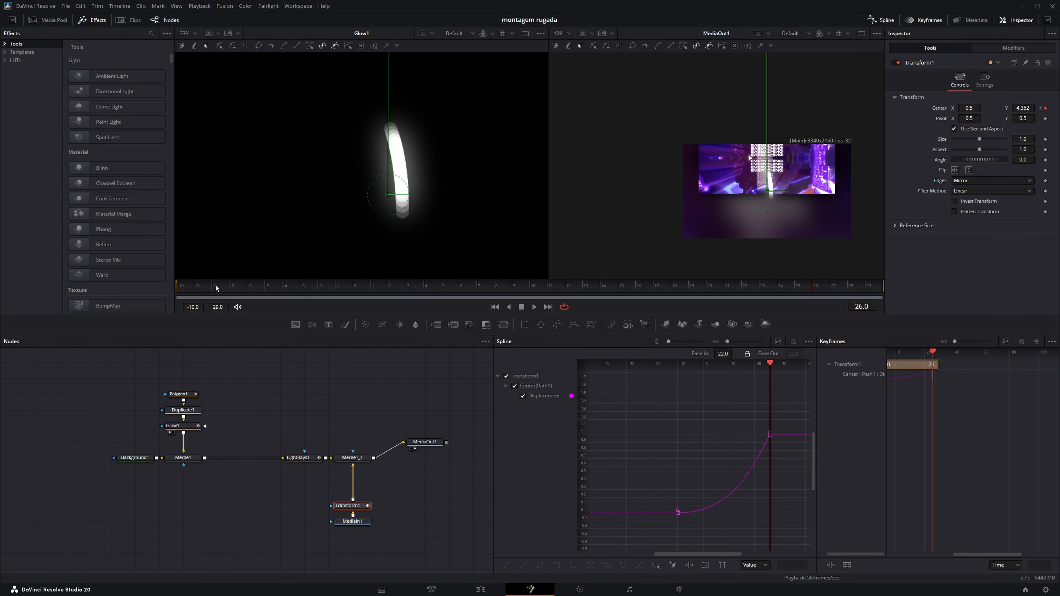
left_click(183, 286)
left_click(322, 383)
key("space")
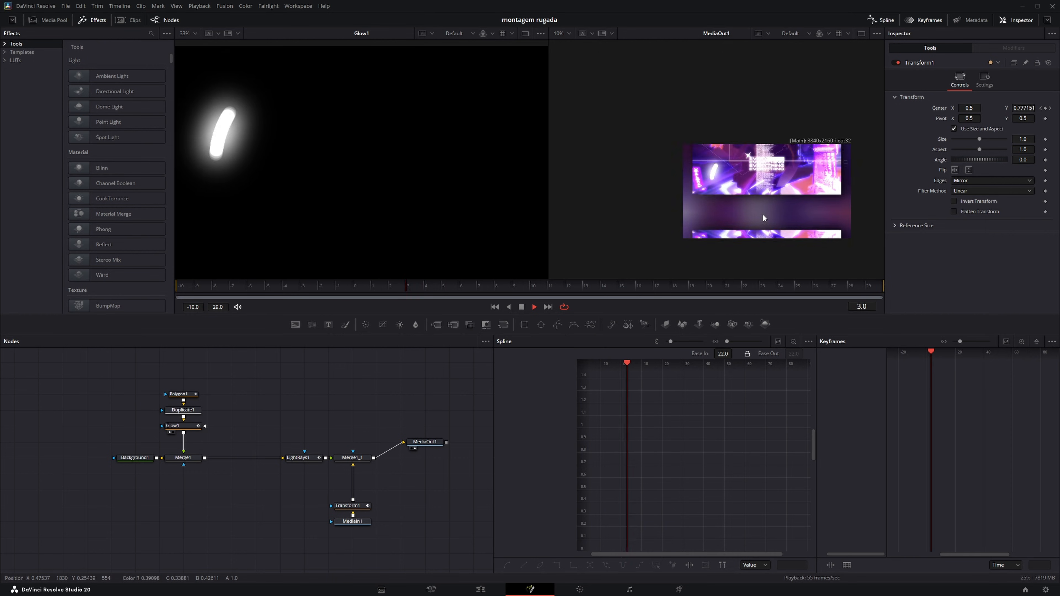
key("ctrl+s")
Enable Motion Blur on Transform1, reshape the easing into the last keyframe of its displacement curve, and save the project.
left_click(353, 458)
left_click(352, 506)
left_click(984, 80)
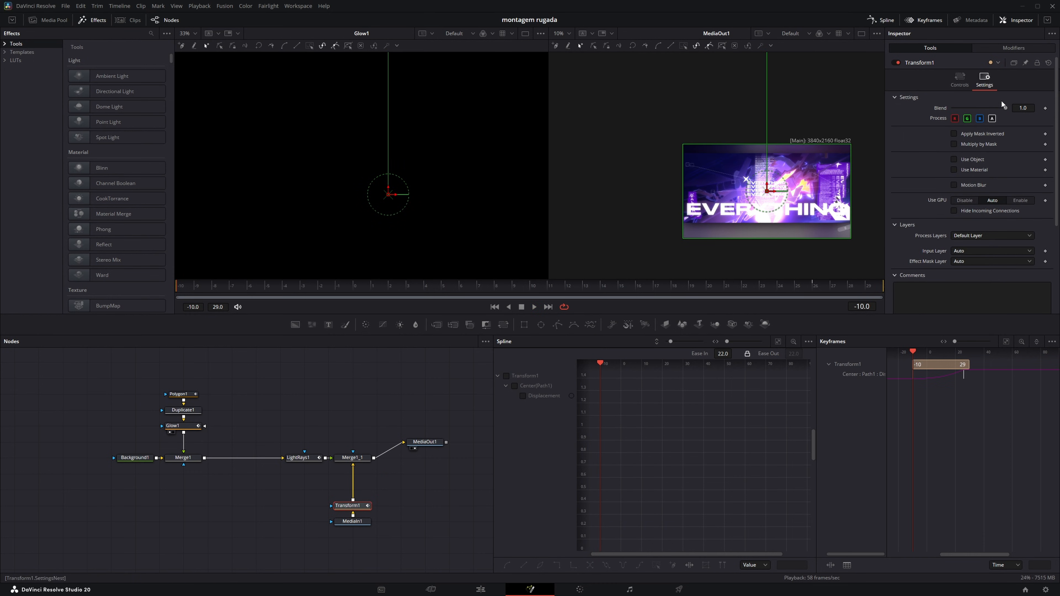
left_click(954, 185)
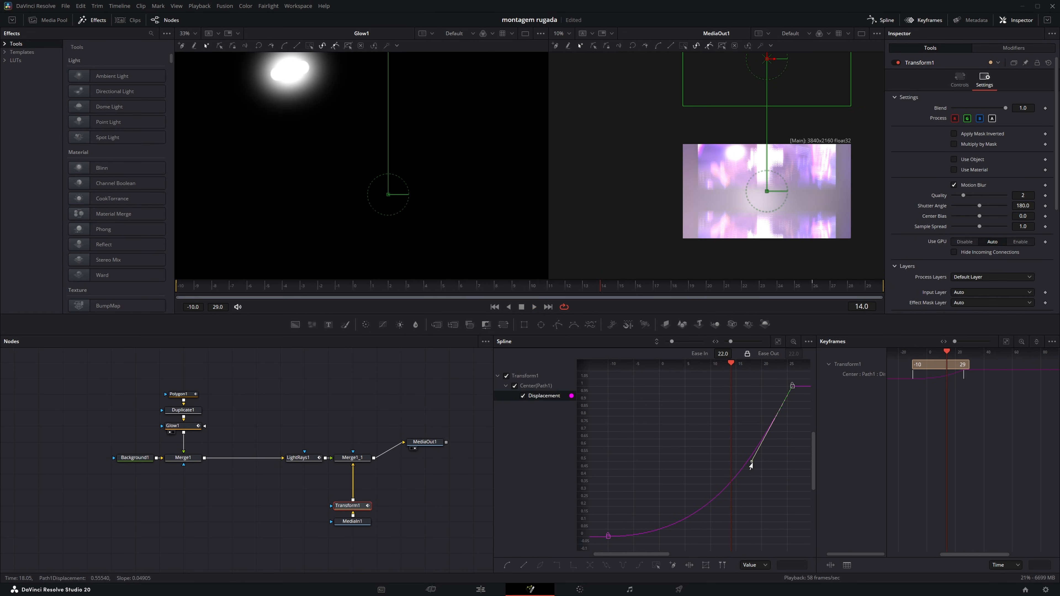
left_click_drag(751, 464, 776, 499)
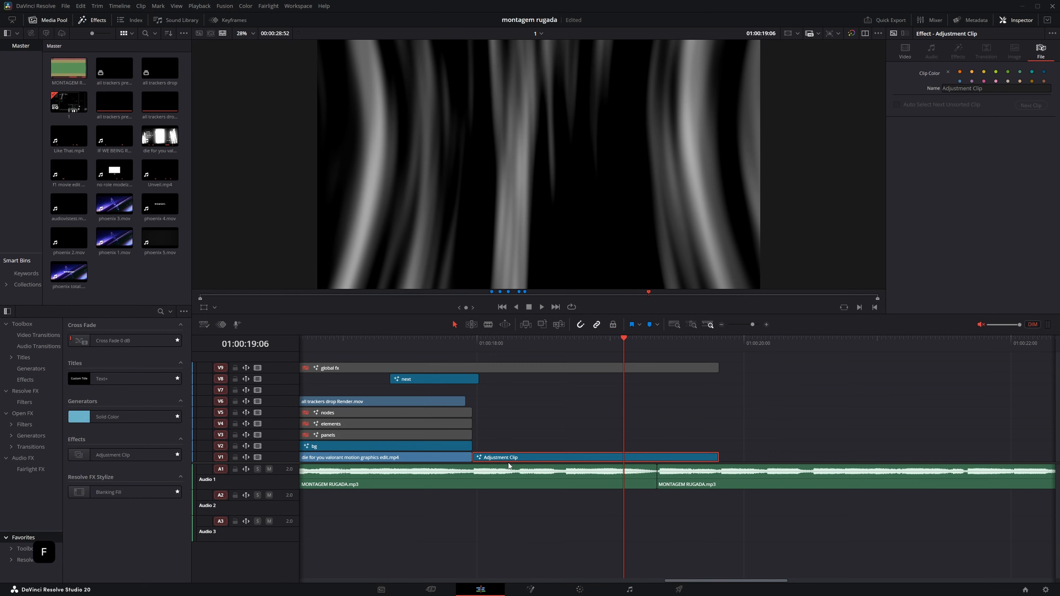
key("ctrl+s")
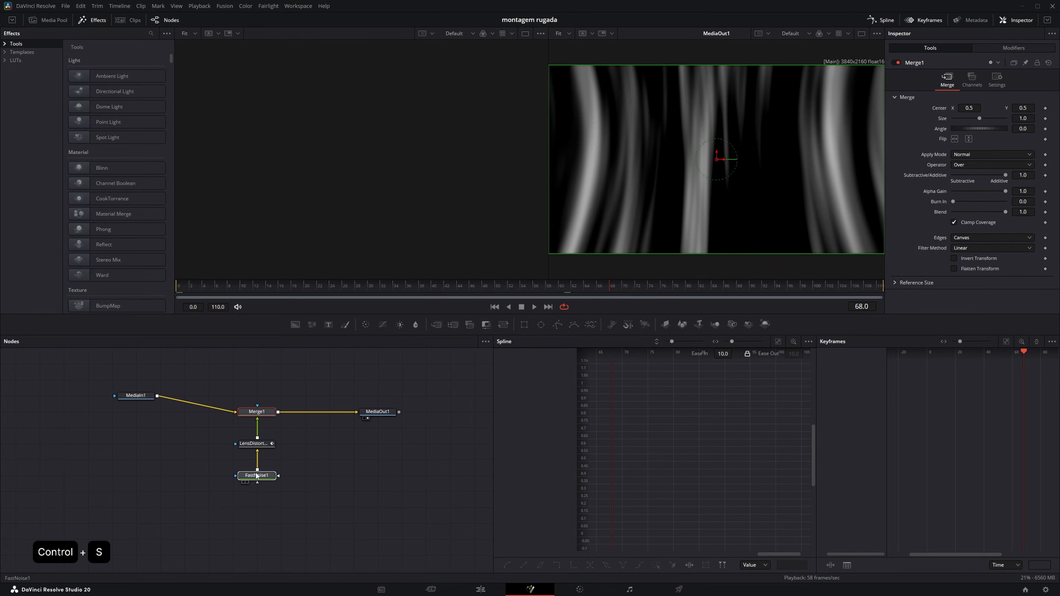
In the noise adjustment clip's composition, move FastNoise1 down and insert a Color Corrector between the lens distortion and Merge1.
left_click(256, 476)
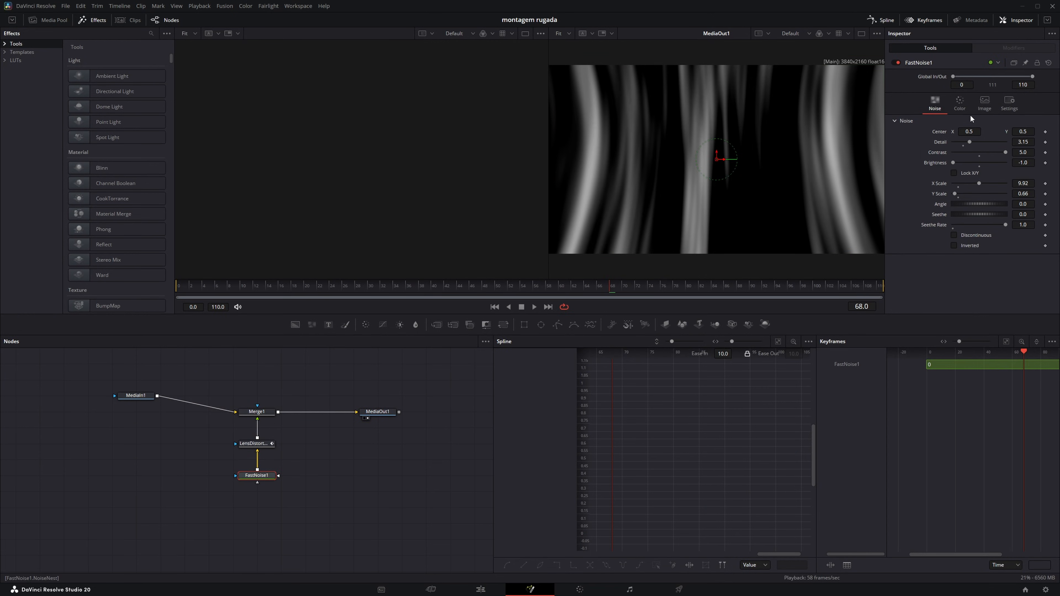
left_click_drag(256, 476, 256, 491)
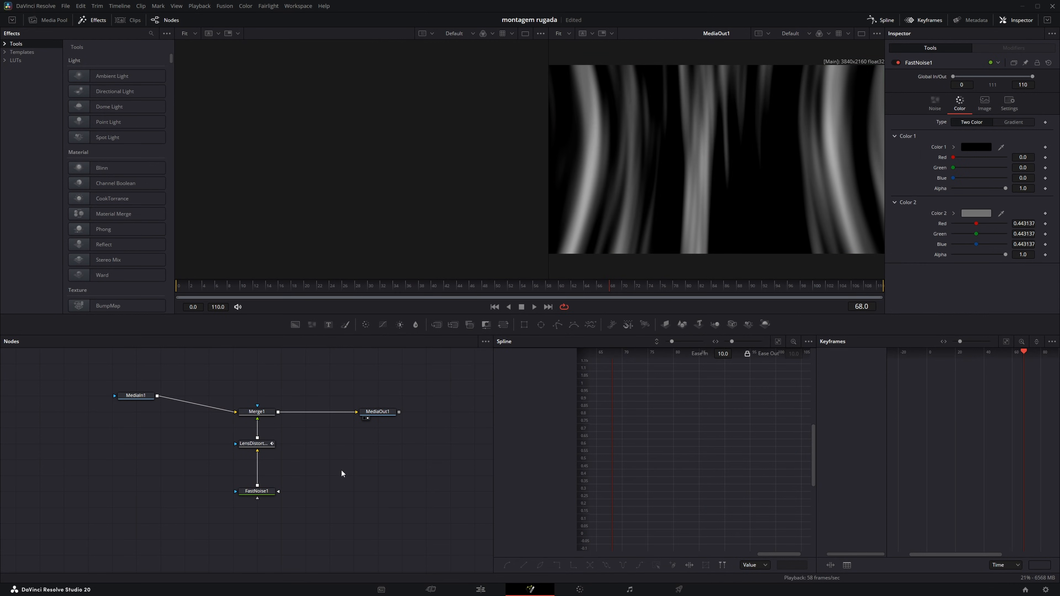
key("shift+space")
type("lenscolor")
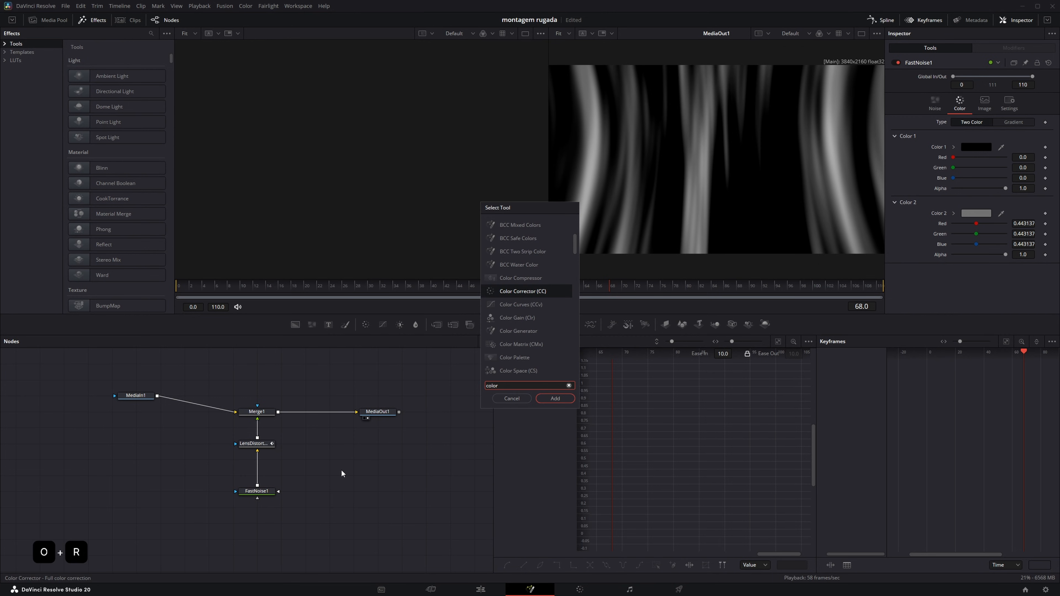
key("Return")
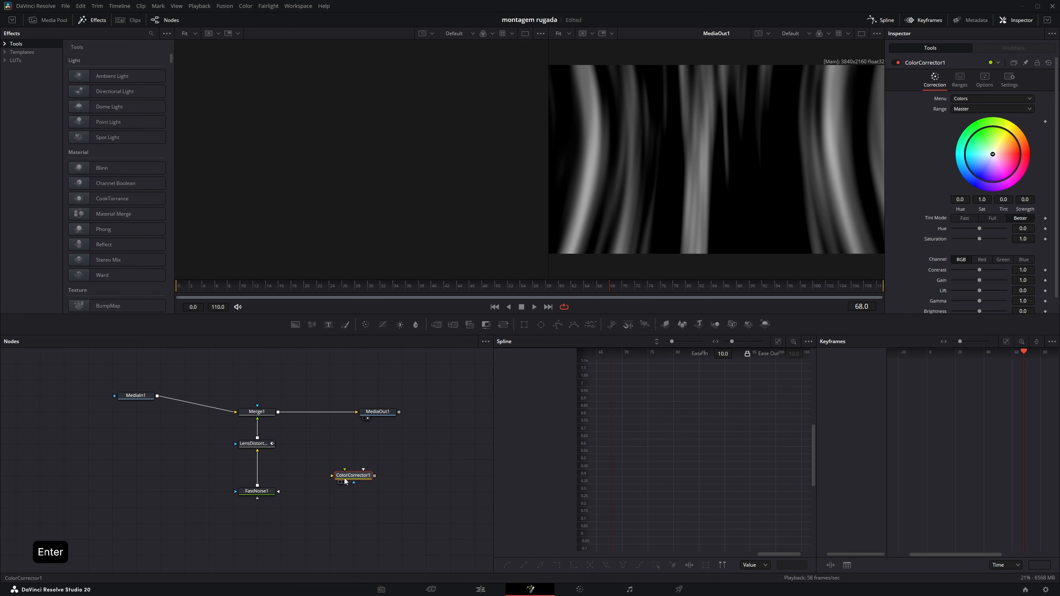
left_click_drag(341, 471, 246, 423)
Tint the streaks purple with ColorCorrector1, preview them in the edit timeline with the global fx clip enabled, and save the project.
left_click_drag(992, 154, 1028, 165)
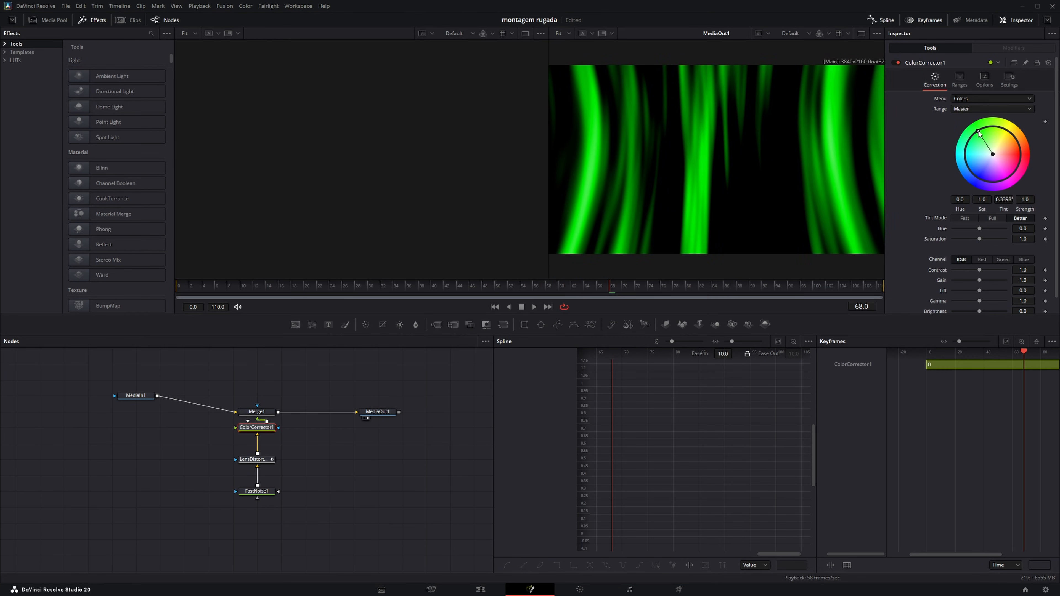
left_click_drag(1003, 200, 943, 200)
key("ctrl+s")
key("ctrl+f")
key("ctrl+f")
key("space")
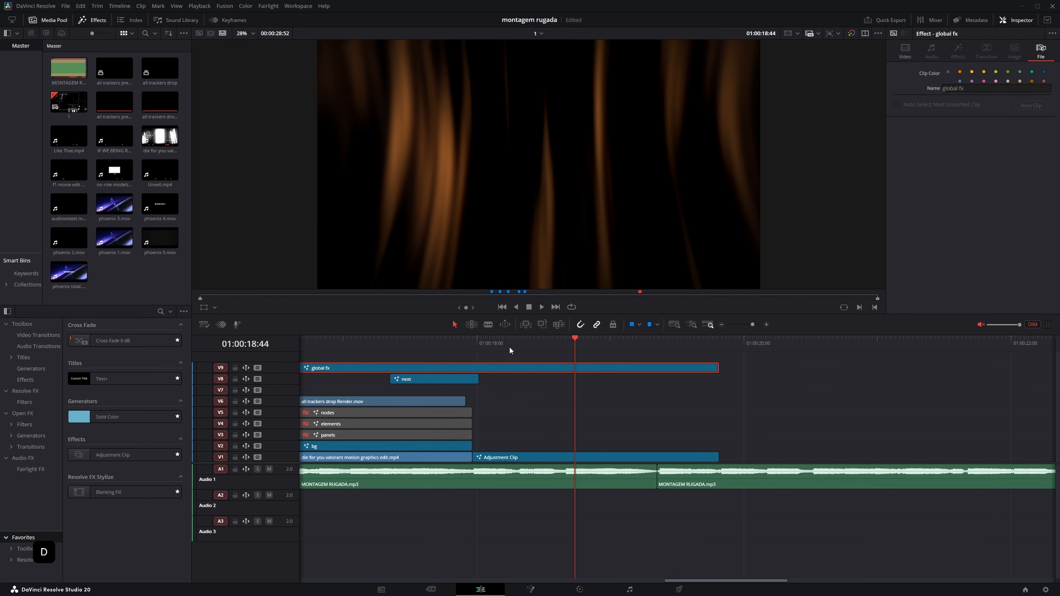
key("space")
key("ctrl+s")
left_click(480, 343)
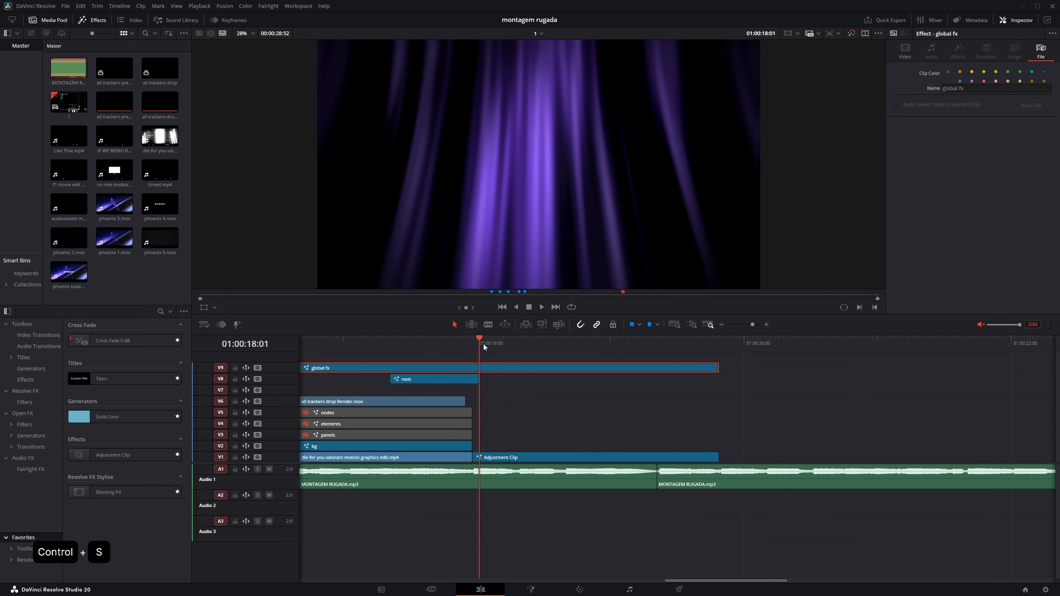
Place an adjustment clip on V2 matching the noise clip's length, and add a Polygon node in its Fusion composition.
left_click_drag(113, 455, 766, 460)
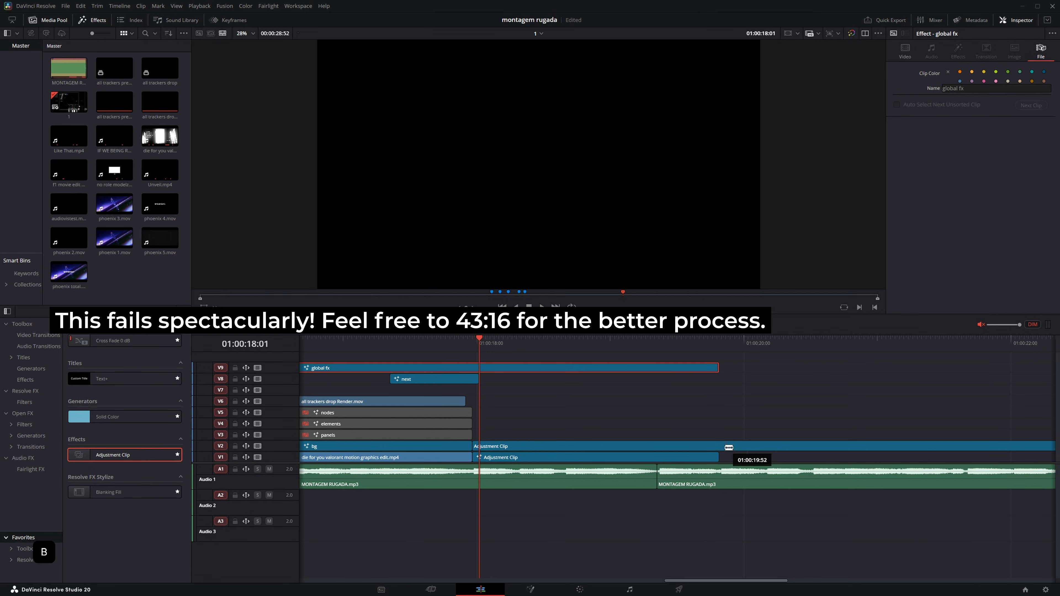
key("shift+space")
type("color")
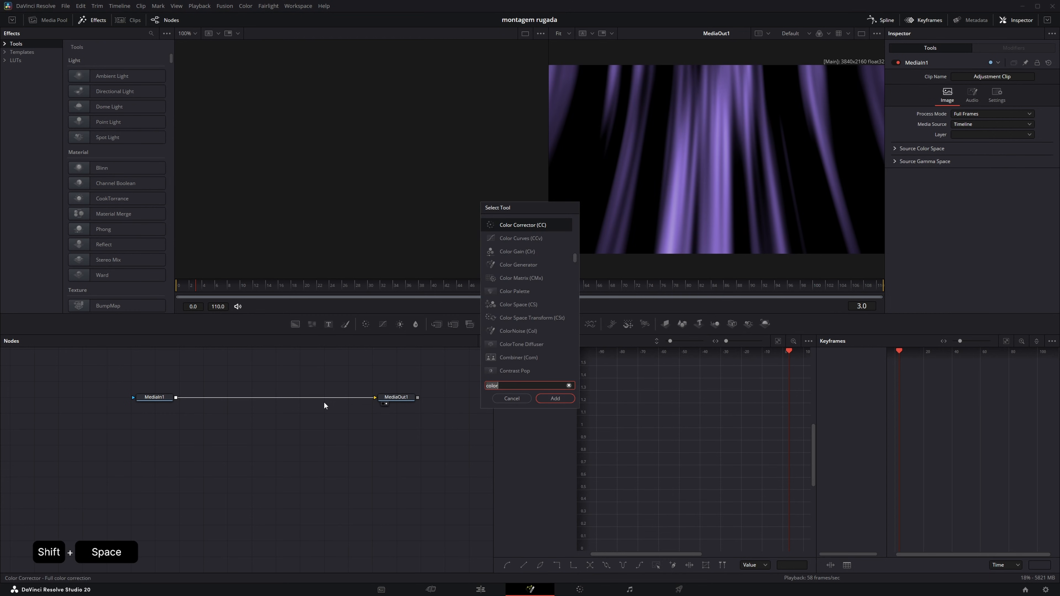
type("opl")
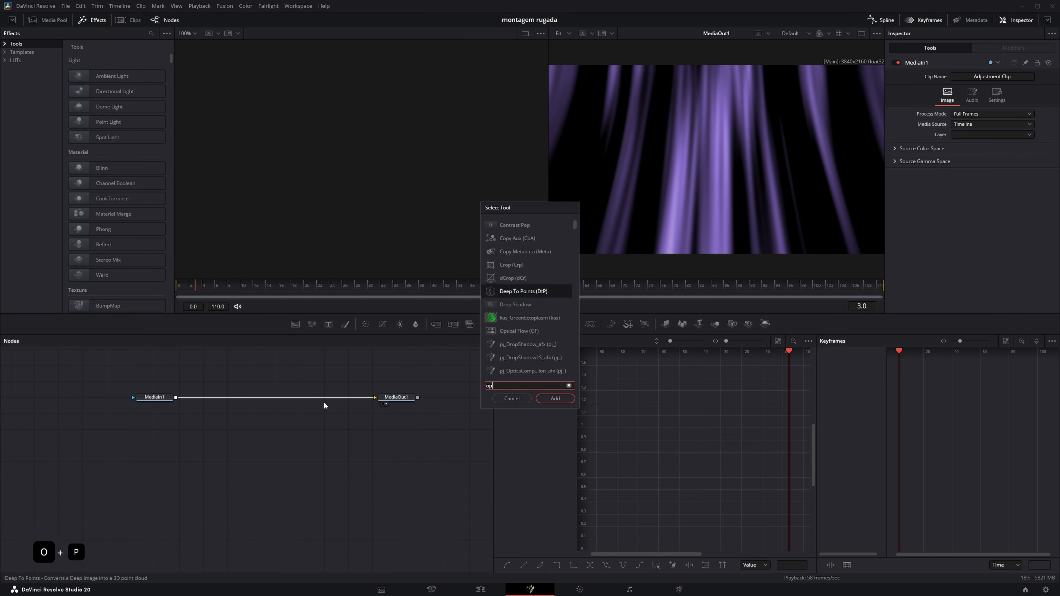
key("BackSpace")
key("BackSpace")
key("BackSpace")
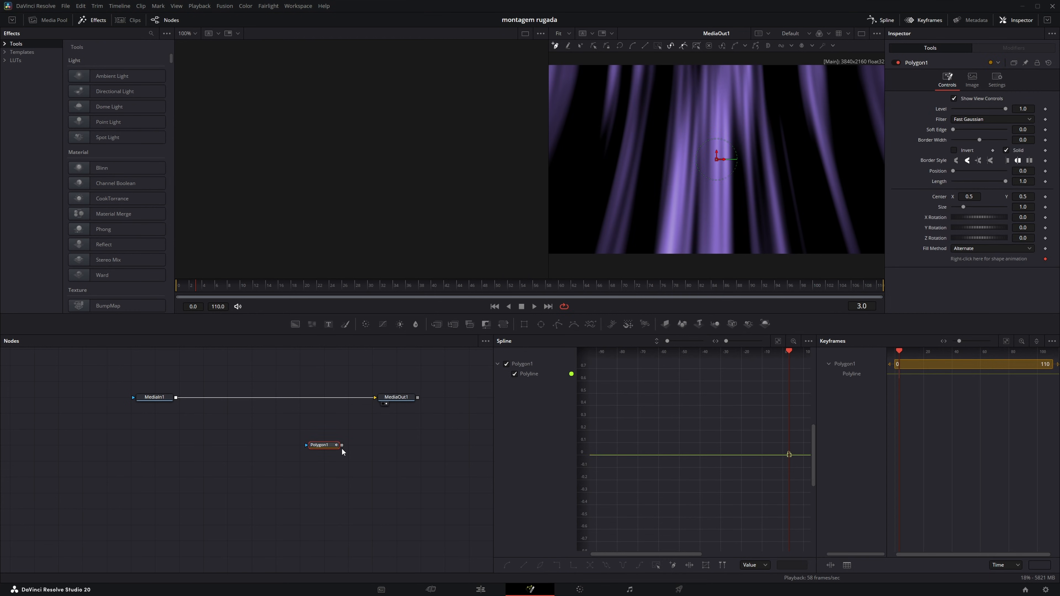
Add a MultiMerge node between MediaIn1 and MediaOut1 and connect Polygon1 to its foreground input.
key("shift+space")
type("multi")
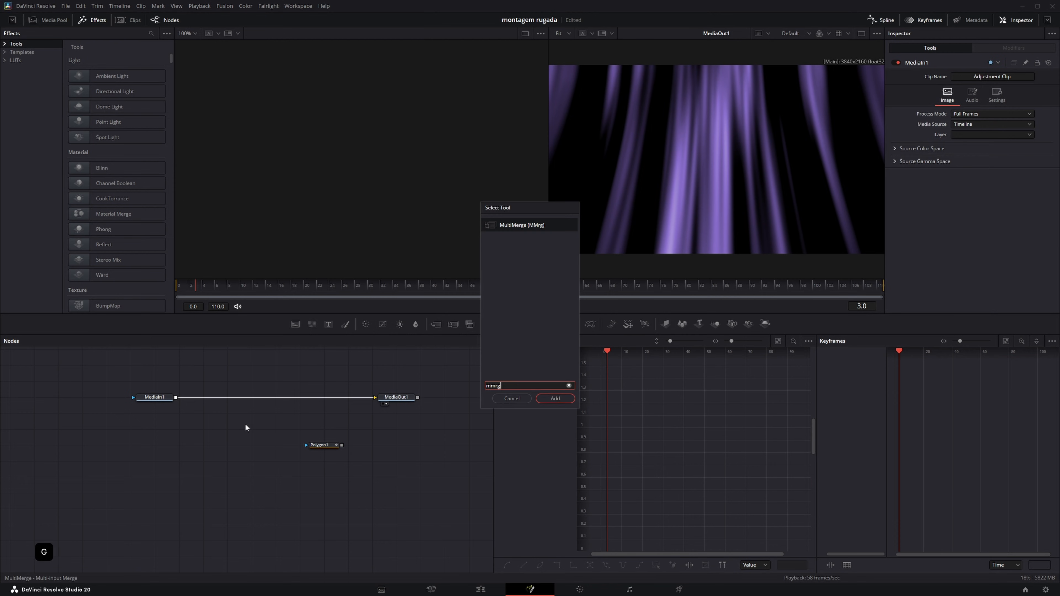
key("Return")
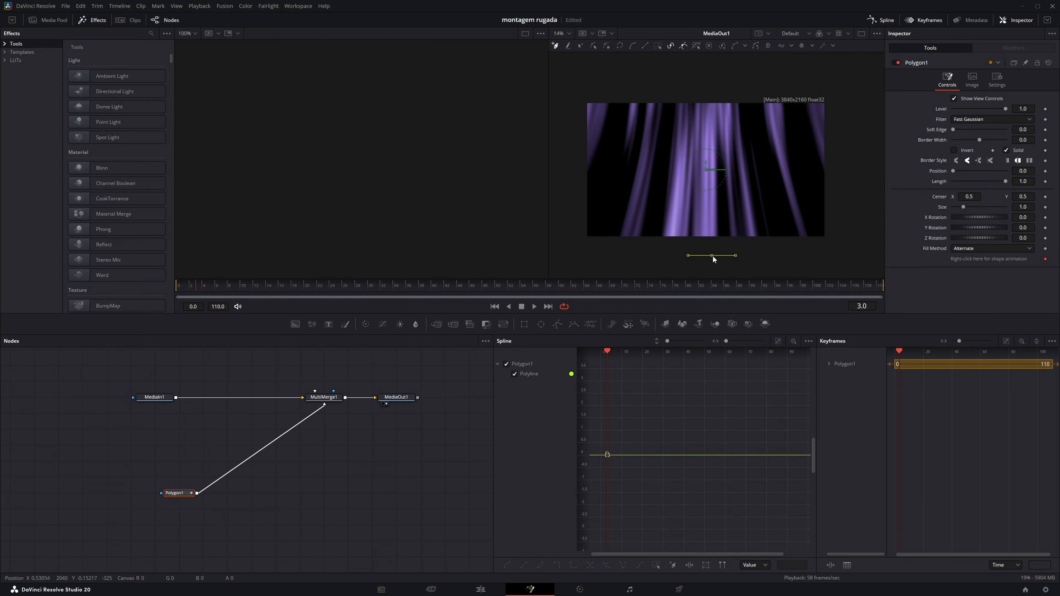
Draw Polygon1's path as a slightly bowed vertical stroke from above the frame's centre to below its lower edge.
left_click(710, 128)
left_click(711, 255)
key("ctrl+z")
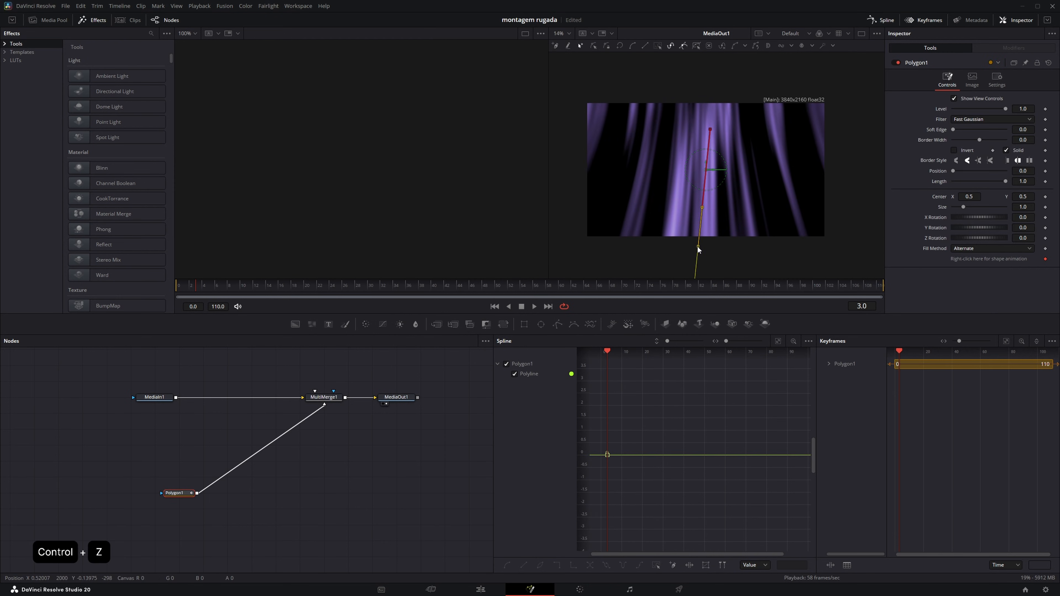
left_click_drag(698, 247, 701, 250)
left_click_drag(711, 130, 707, 136)
left_click_drag(702, 251, 711, 251)
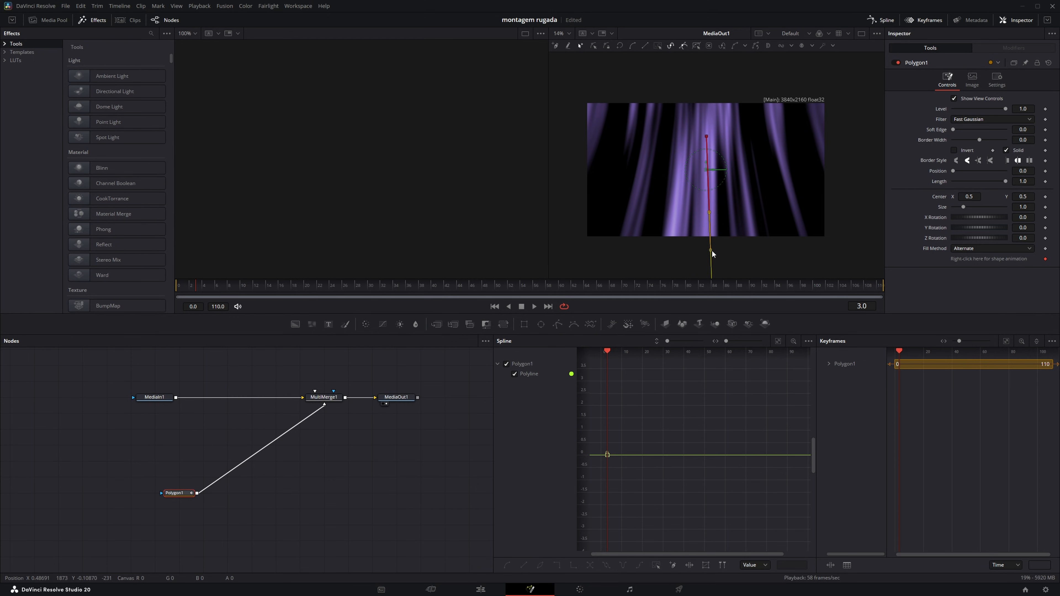
left_click_drag(708, 193, 697, 192)
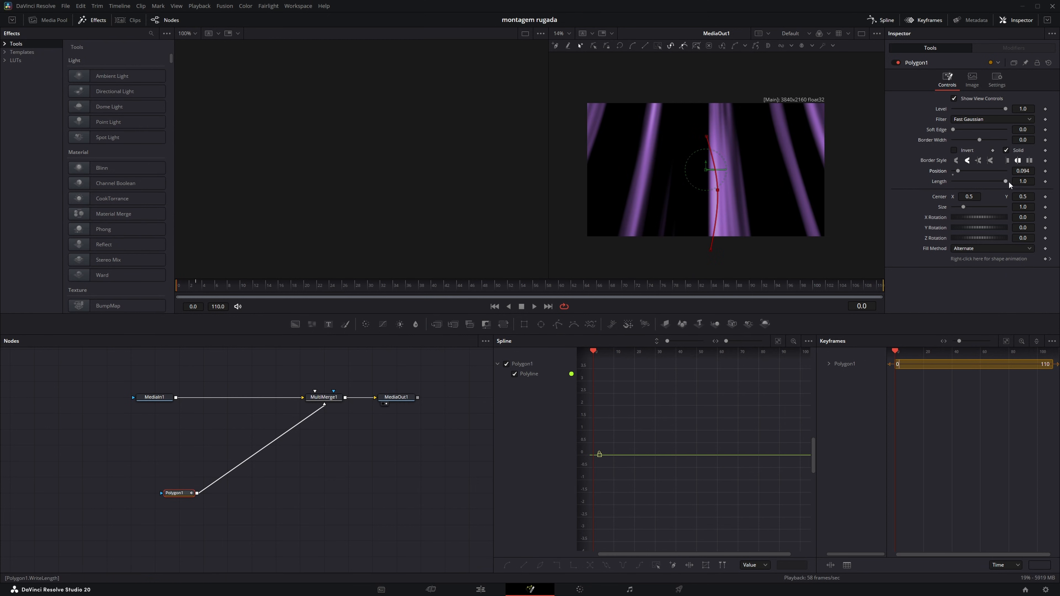
Set Polygon1's border width to 0.0317 and length to 0.176, and keyframe Position from 0.873 at frame 0 to 0 at frame 110.
left_click_drag(1008, 181, 958, 172)
left_click_drag(1004, 171, 1006, 172)
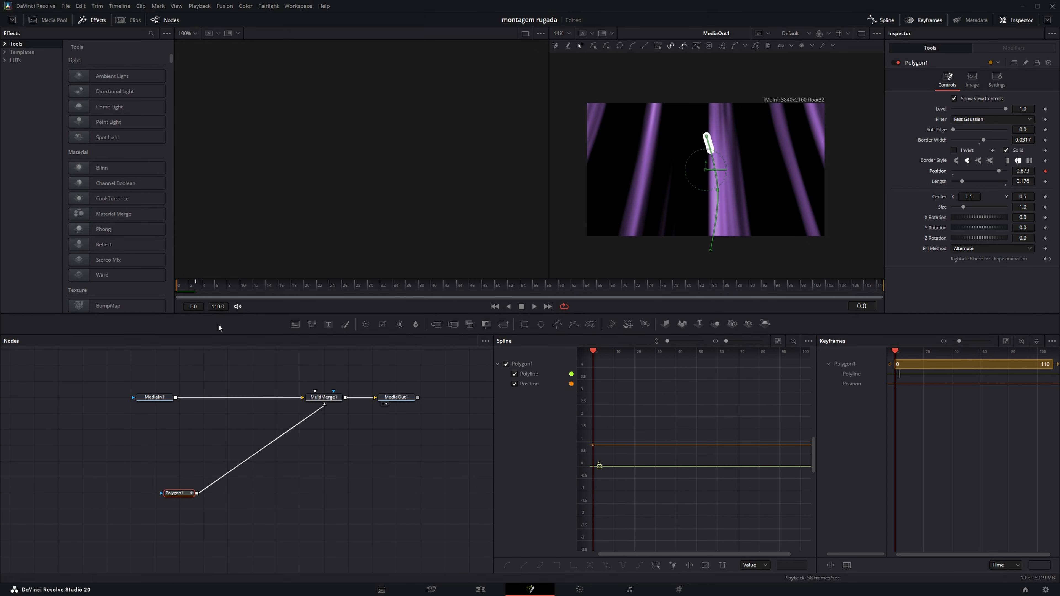
left_click_drag(187, 288, 228, 288)
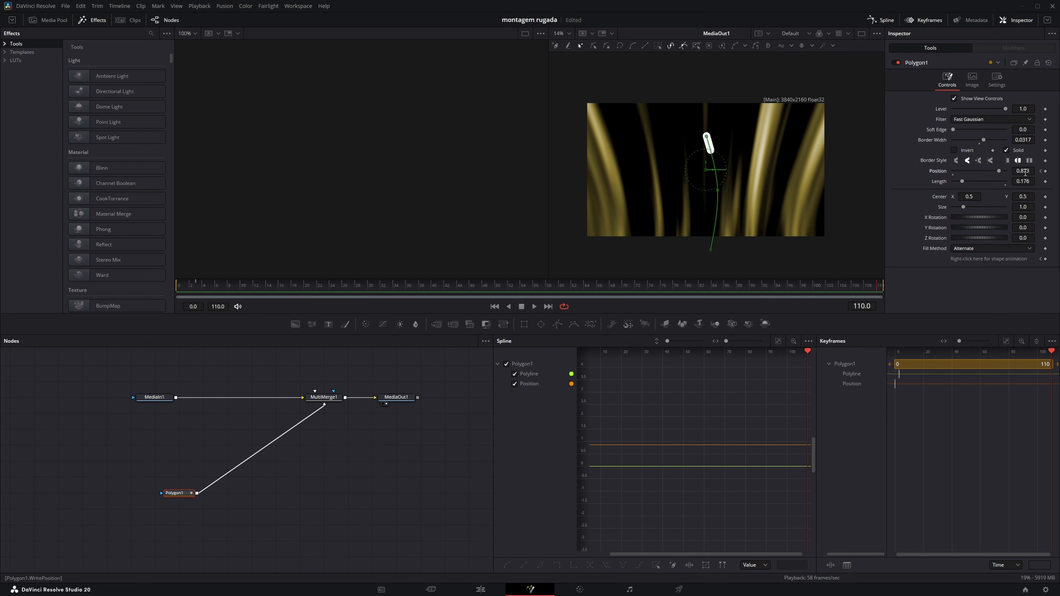
left_click_drag(1023, 171, 567, 176)
Isolate Polygon1's Position curve, ease both keyframes so the motion slows in the middle, and play it back.
key("ctrl+f")
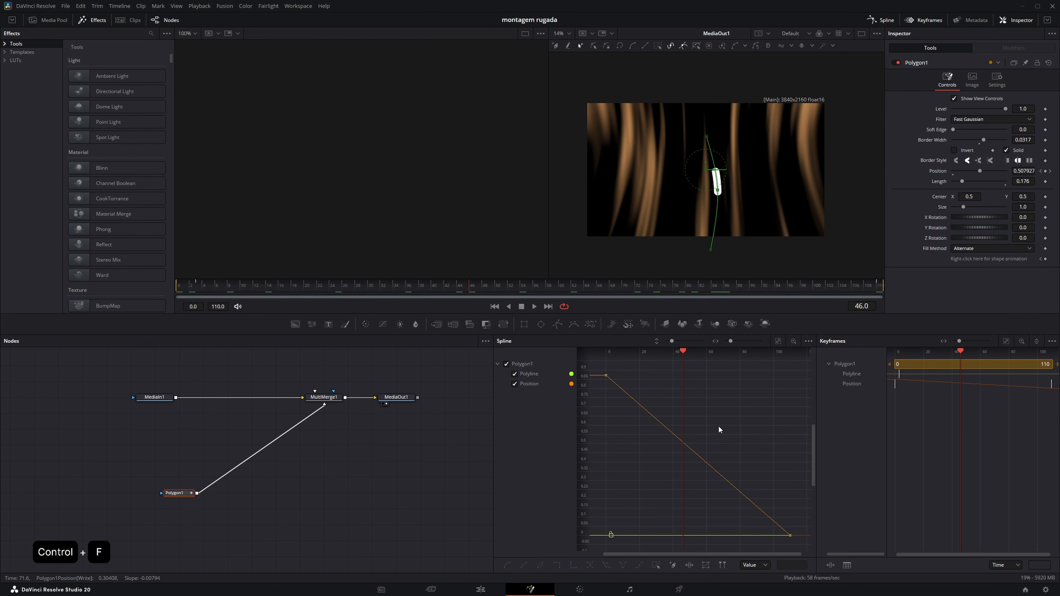
left_click(515, 374)
key("ctrl+a")
key("s")
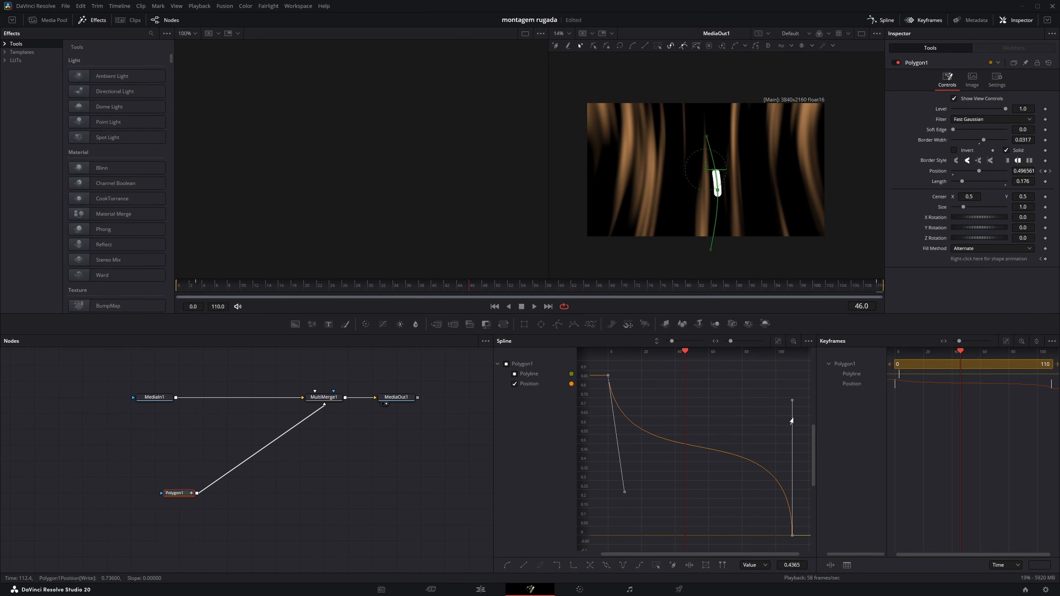
key("space")
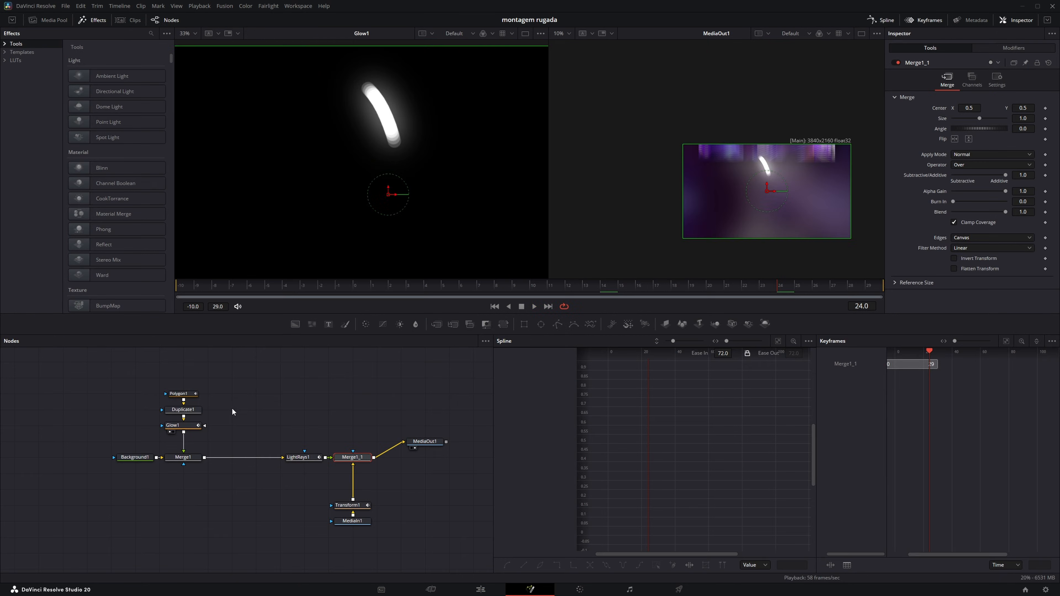
Copy Duplicate1 and Glow1 from the light-stroke composition into the chain between Polygon1 and MultiMerge1, and match Polygon1's border width of 0.025.
left_click(219, 423)
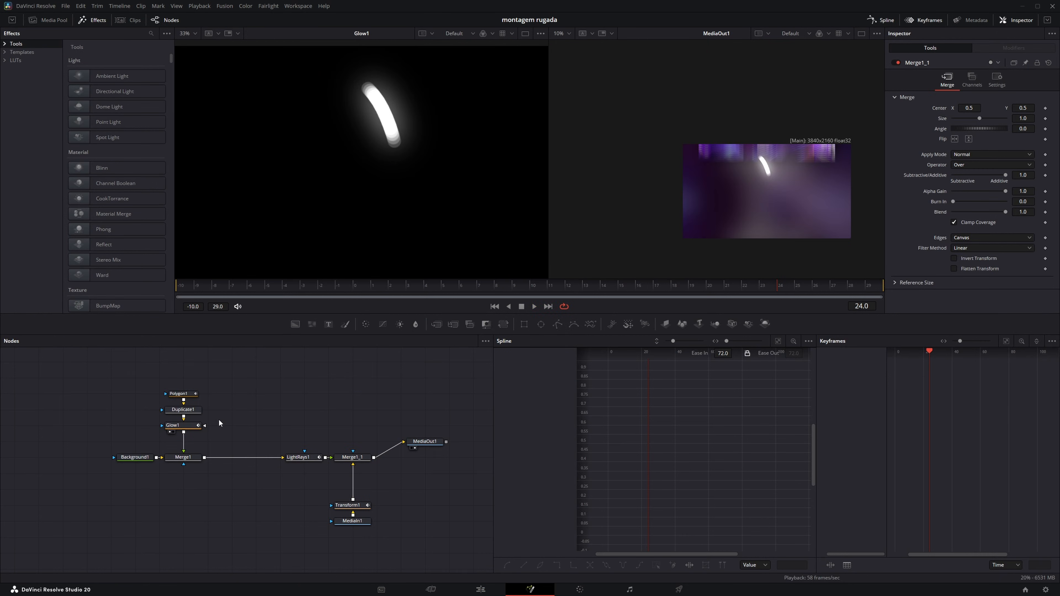
left_click_drag(230, 411, 190, 429)
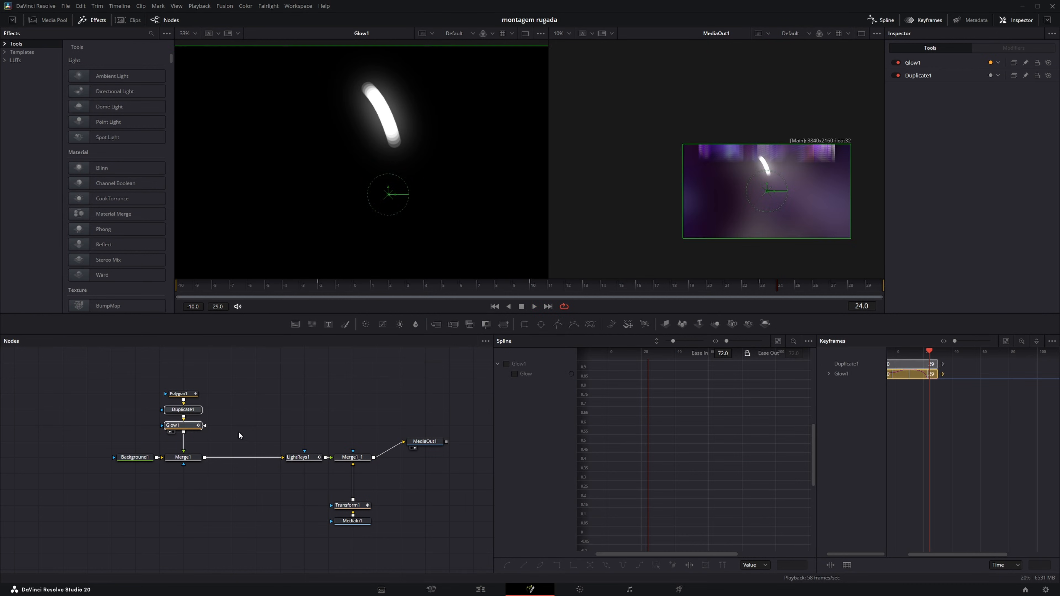
left_click(178, 393)
key("ctrl+c")
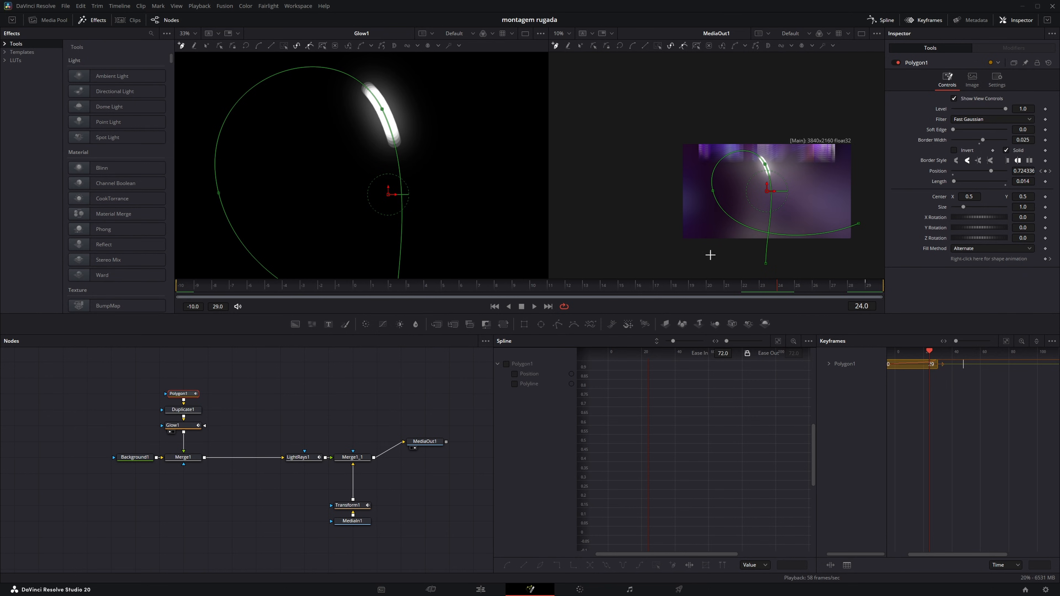
key("ctrl+v")
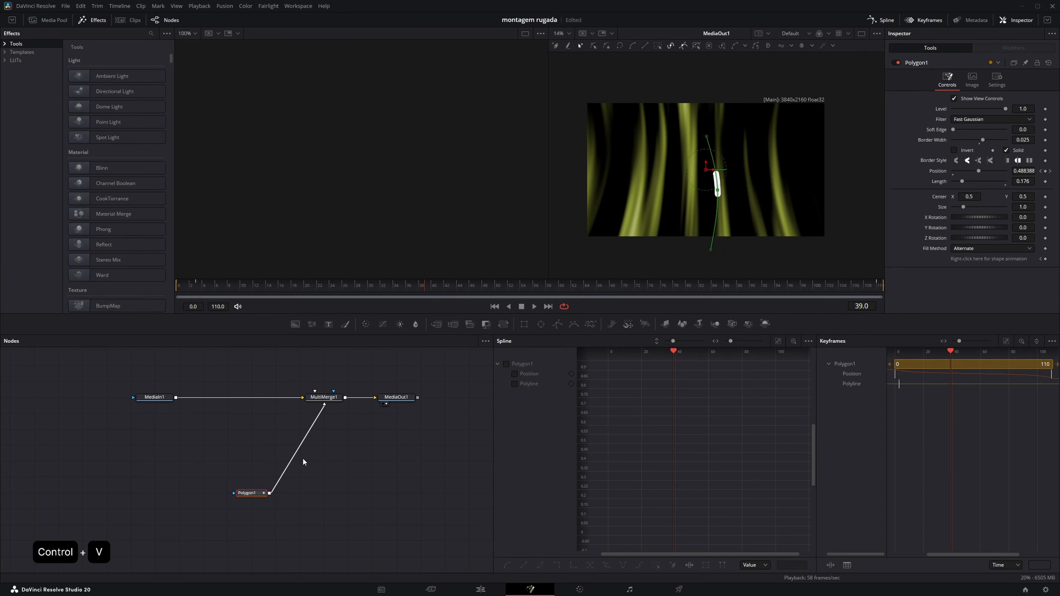
key("ctrl+z")
key("ctrl+v")
left_click_drag(328, 464, 290, 461)
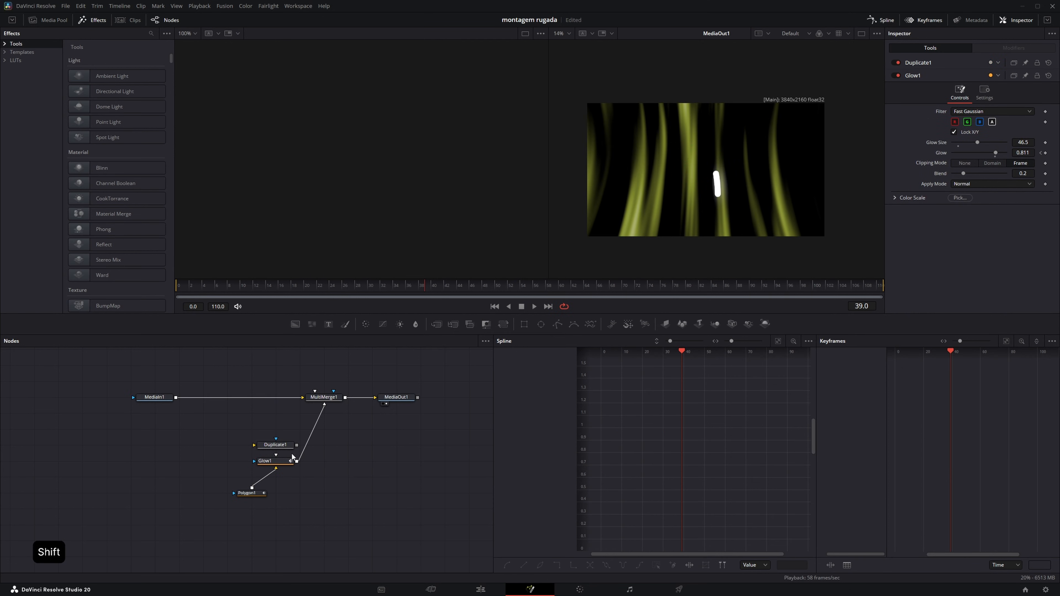
Add an sGrid node with an sRectangle node feeding its input beside the glow chain.
key("shift+space")
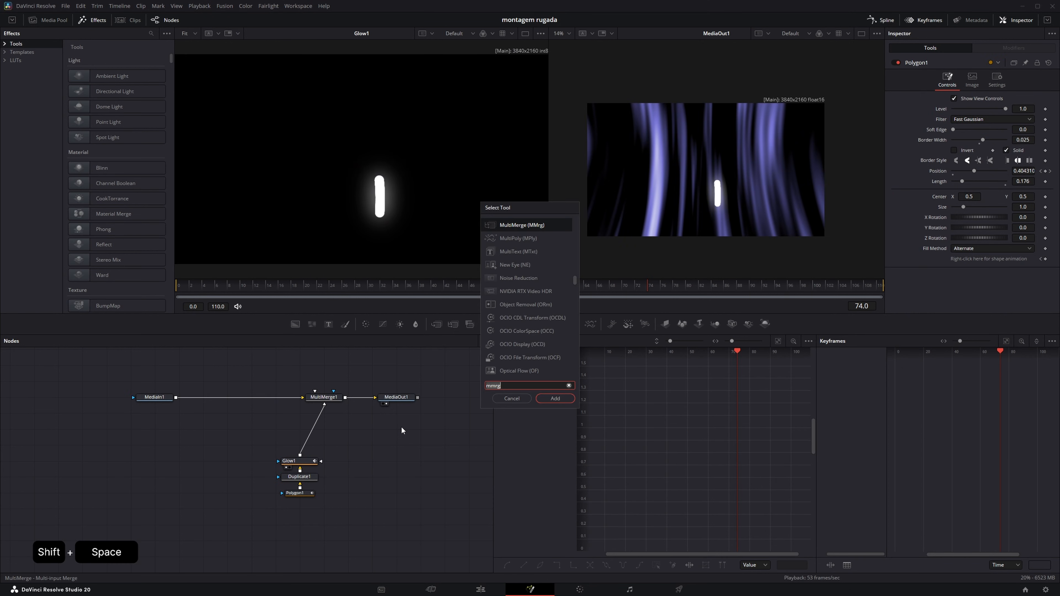
key("Return")
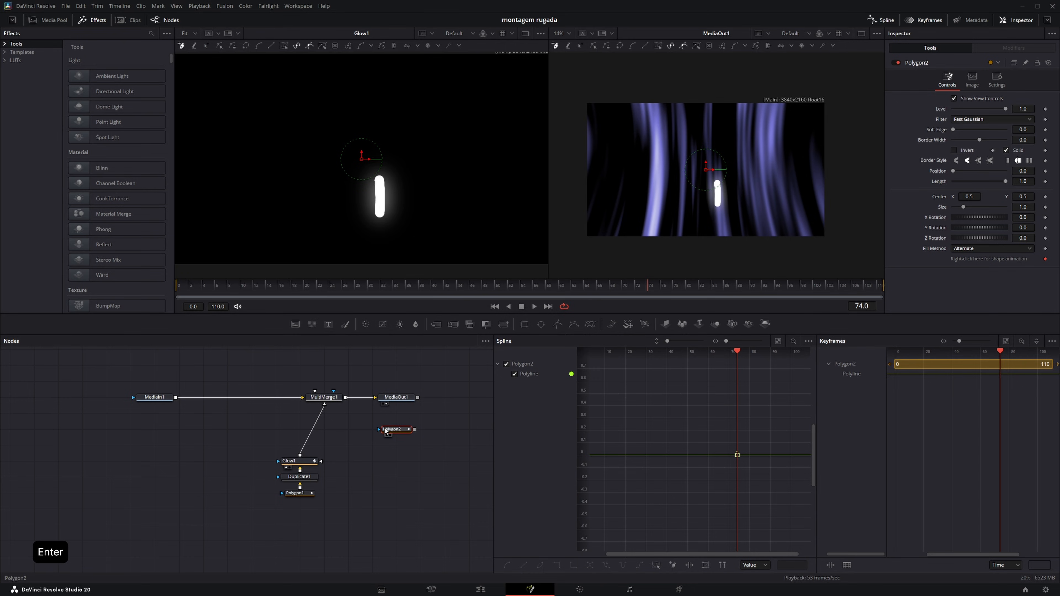
key("shift+space")
type("sgrid")
key("Return")
key("shift+space")
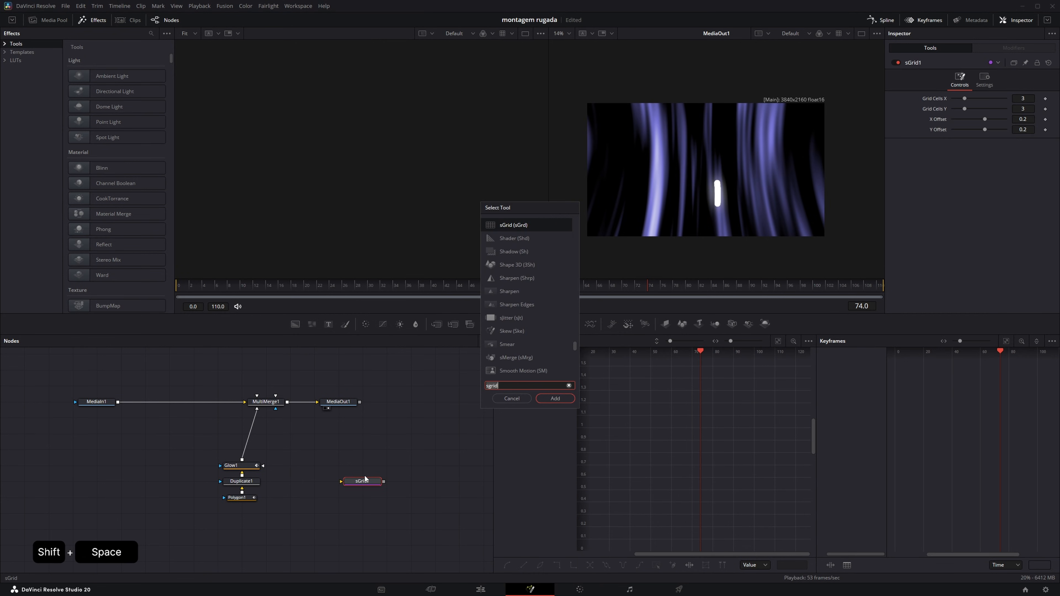
type("srectangle")
key("Return")
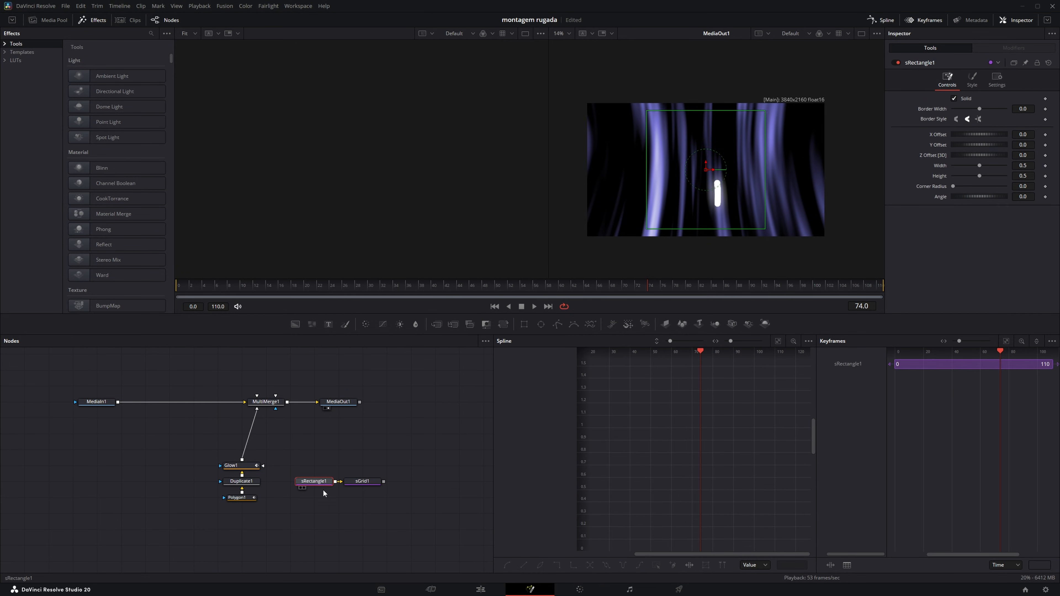
Route sGrid1 through a new sRender into MultiMerge1, and make sRectangle1 an unfilled 0.027 square with a 0.0016 border.
key("shift+space")
type("srender")
key("Return")
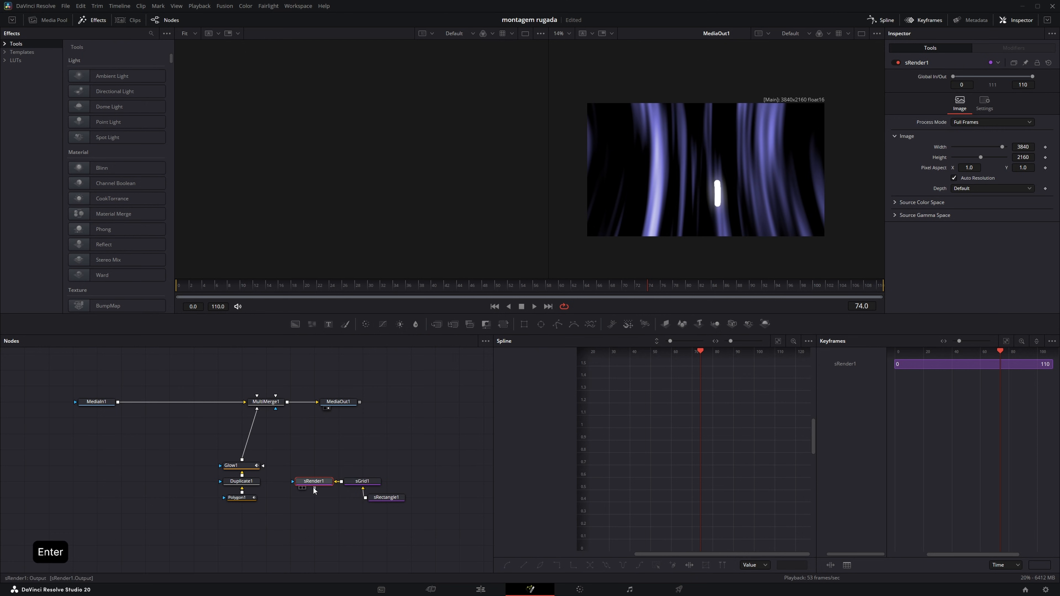
left_click_drag(314, 481, 386, 449)
mouse_move(363, 450)
left_mouse_down()
mouse_move(266, 402)
mouse_move(362, 466)
left_mouse_up()
key("ctrl+s")
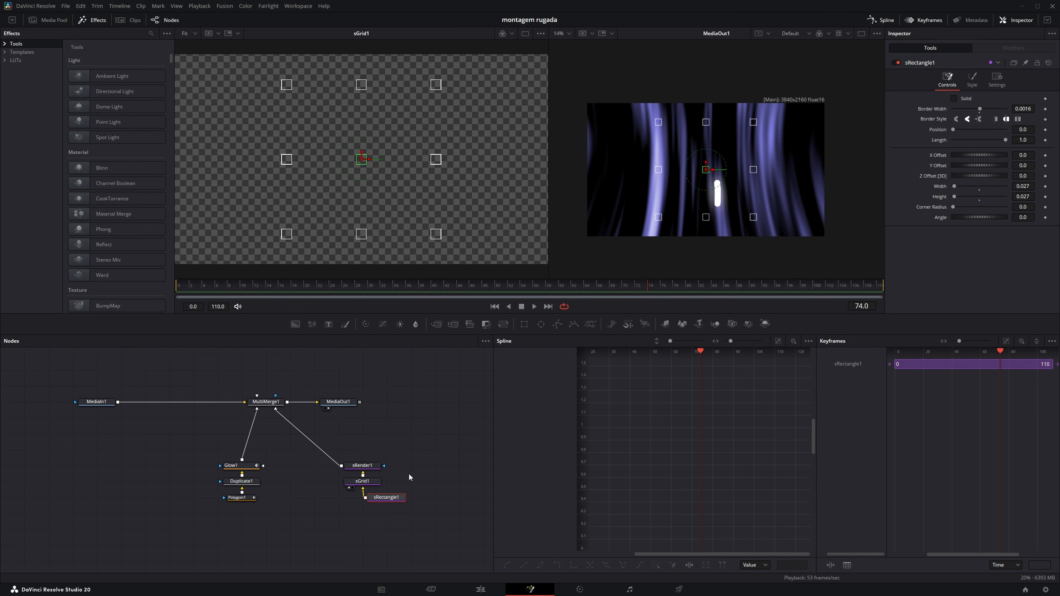
Align sRectangle1 under sGrid1 and set the grid's X and Y offsets to 0.027.
left_click_drag(386, 497, 362, 497)
left_click(363, 481)
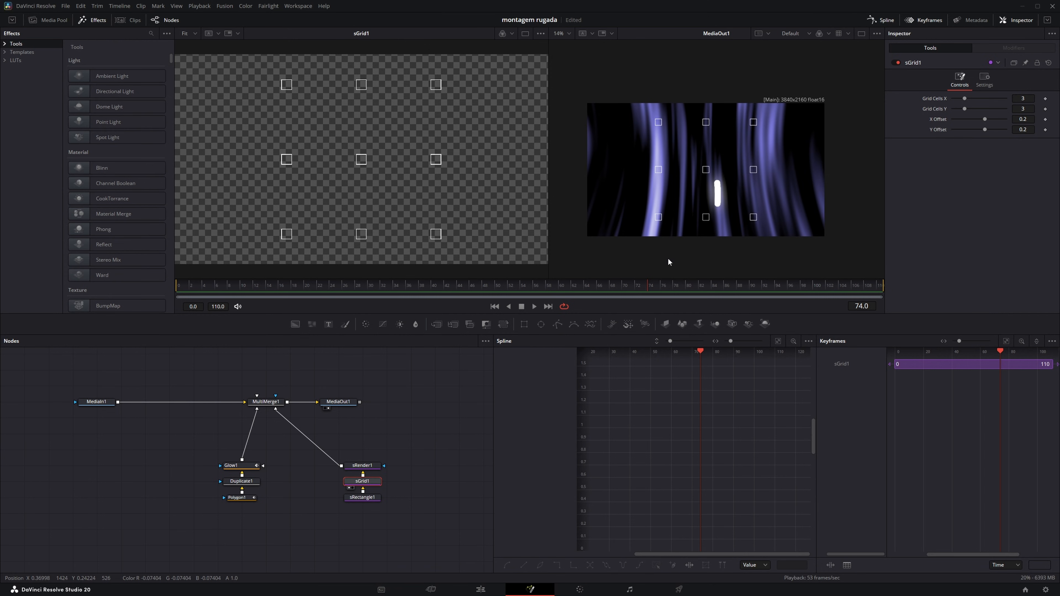
double_click(1022, 120)
key("ctrl+v")
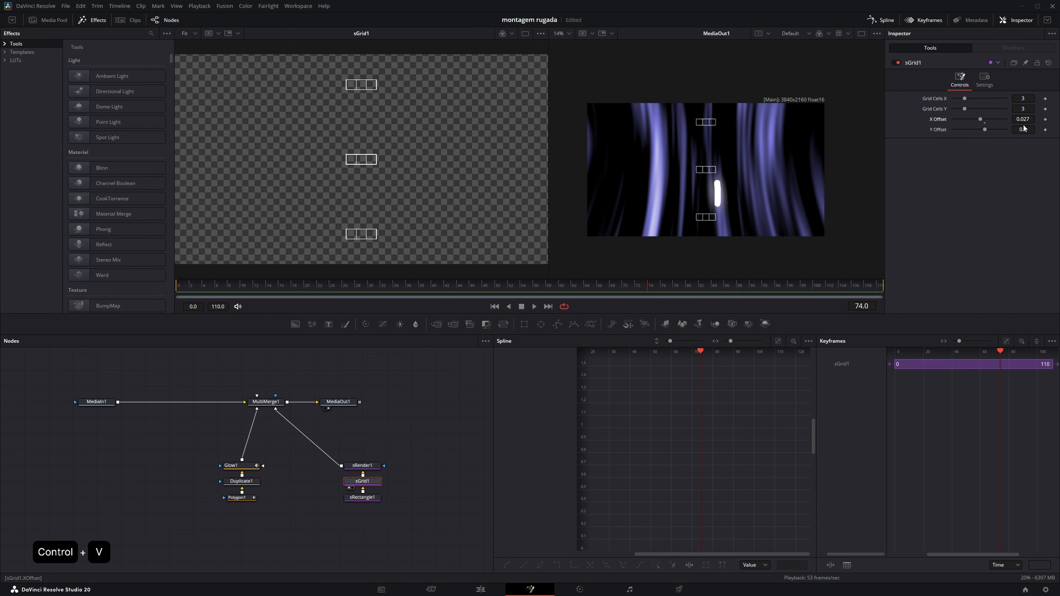
double_click(1023, 130)
key("ctrl+v")
Set sGrid1 to 20 cells in X and 40 cells in Y.
left_click_drag(965, 109, 1018, 110)
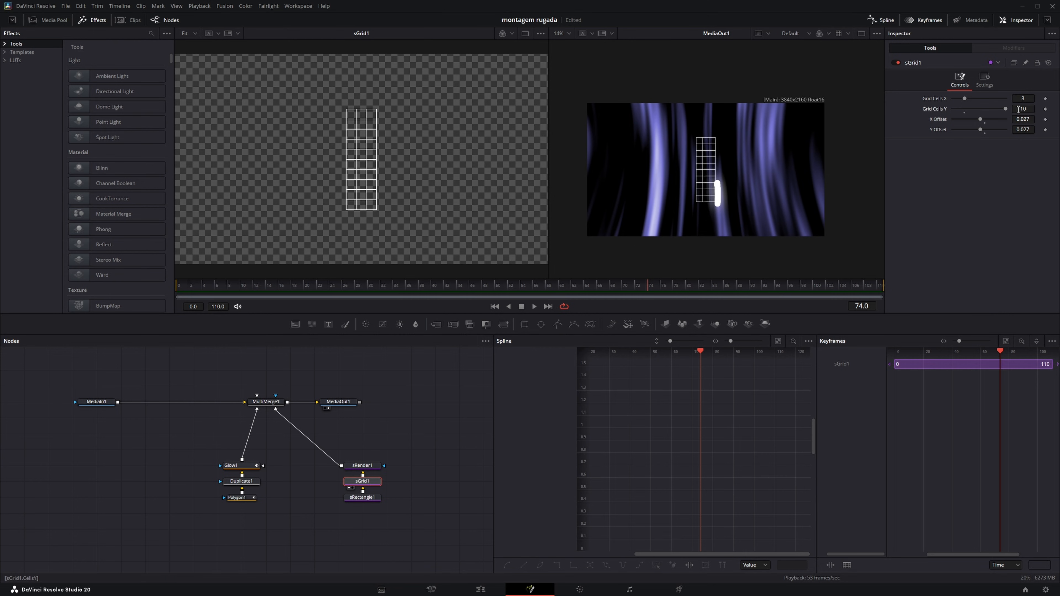
type("40")
key("Return")
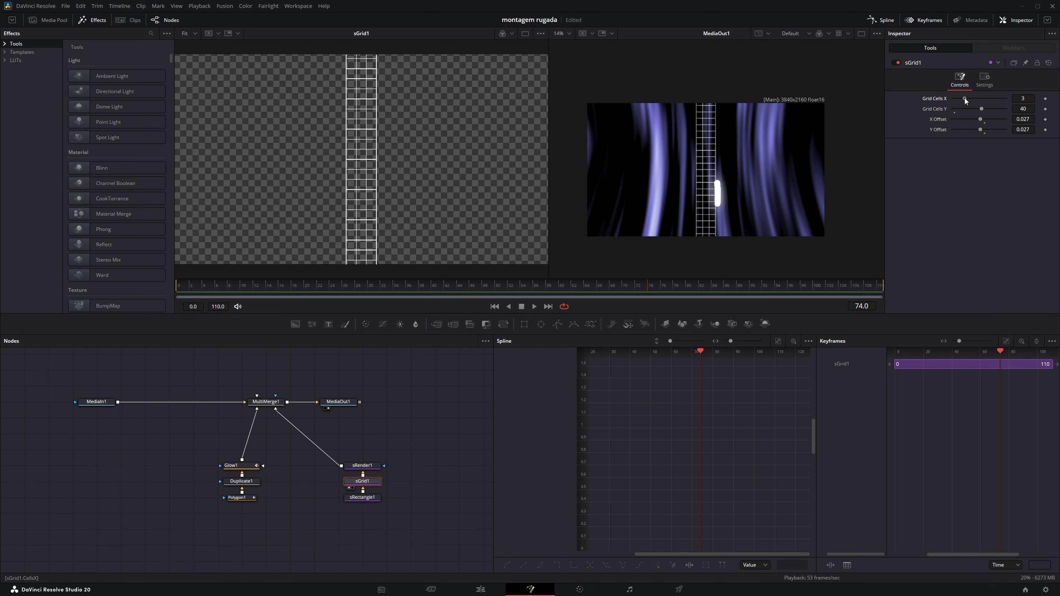
left_click_drag(964, 100, 1010, 101)
Cut the sRender1, sGrid1 and sRectangle1 nodes and paste them into the composition of the V1 bg clip under stuff.
key("ctrl+x")
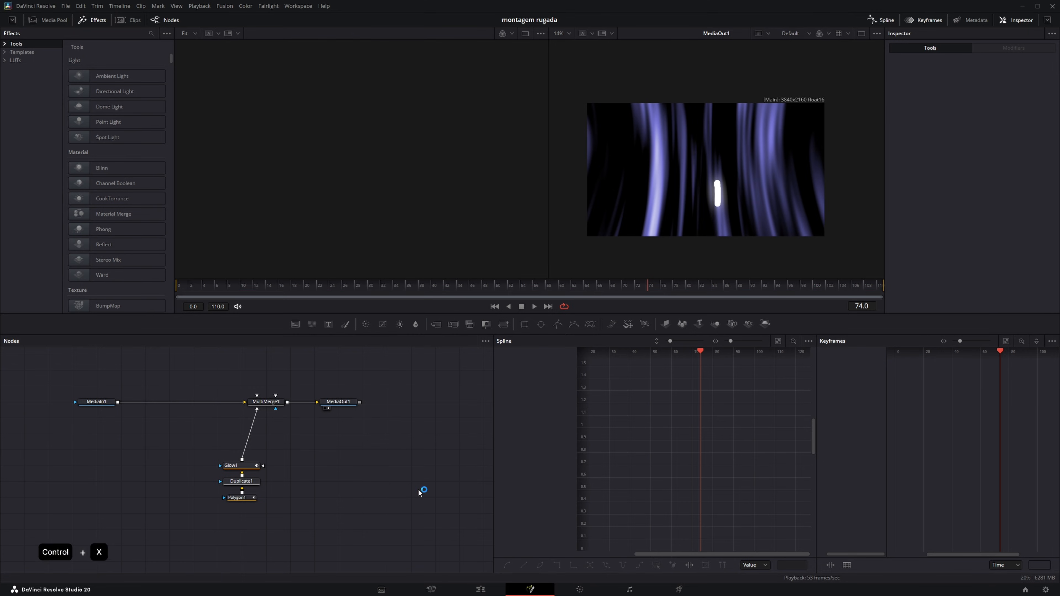
left_click(485, 589)
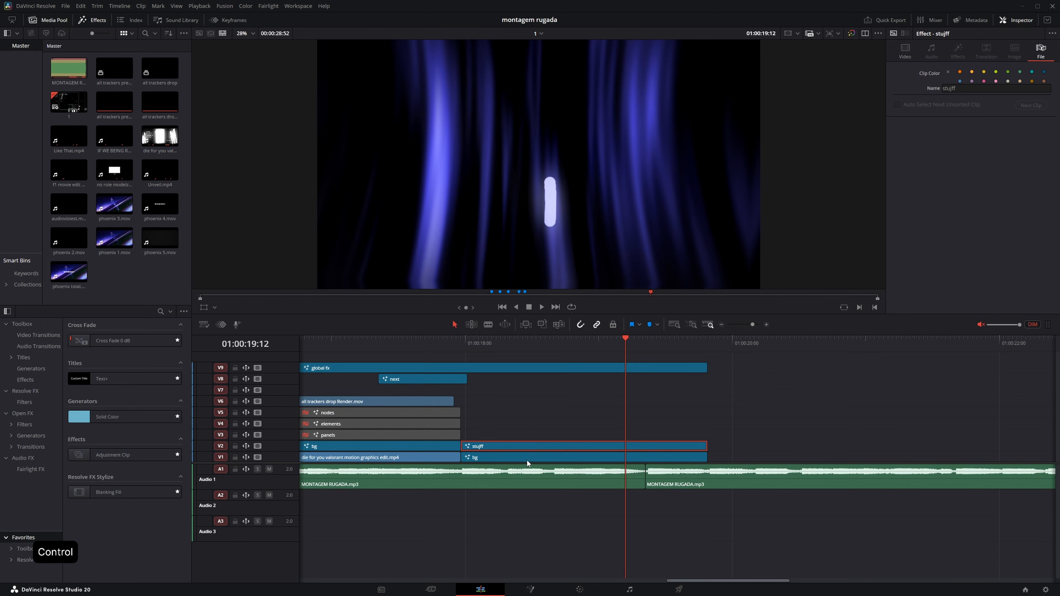
left_click(527, 460)
key("f")
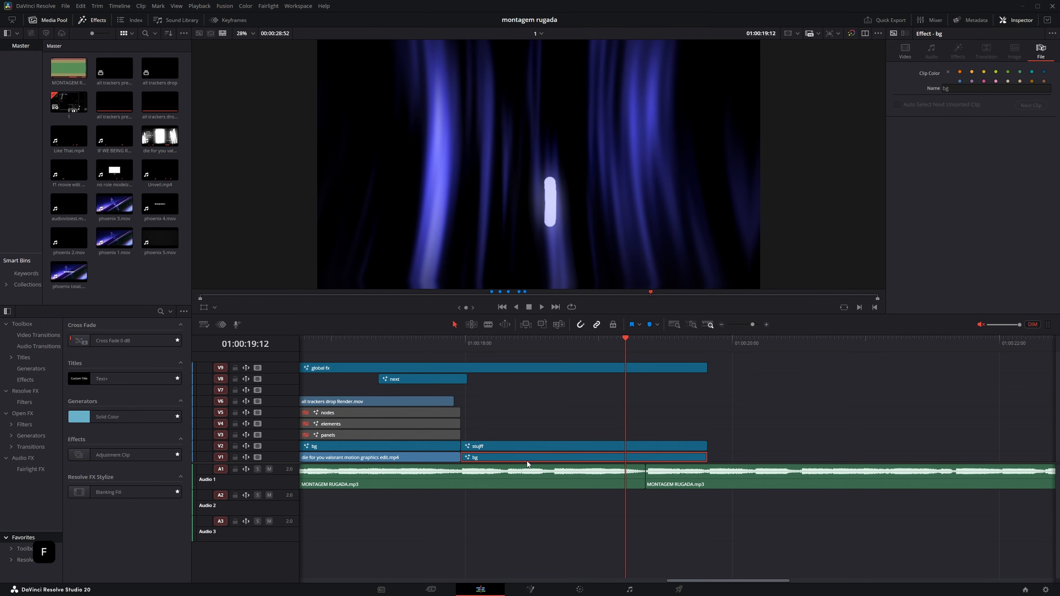
left_click(530, 589)
key("ctrl+v")
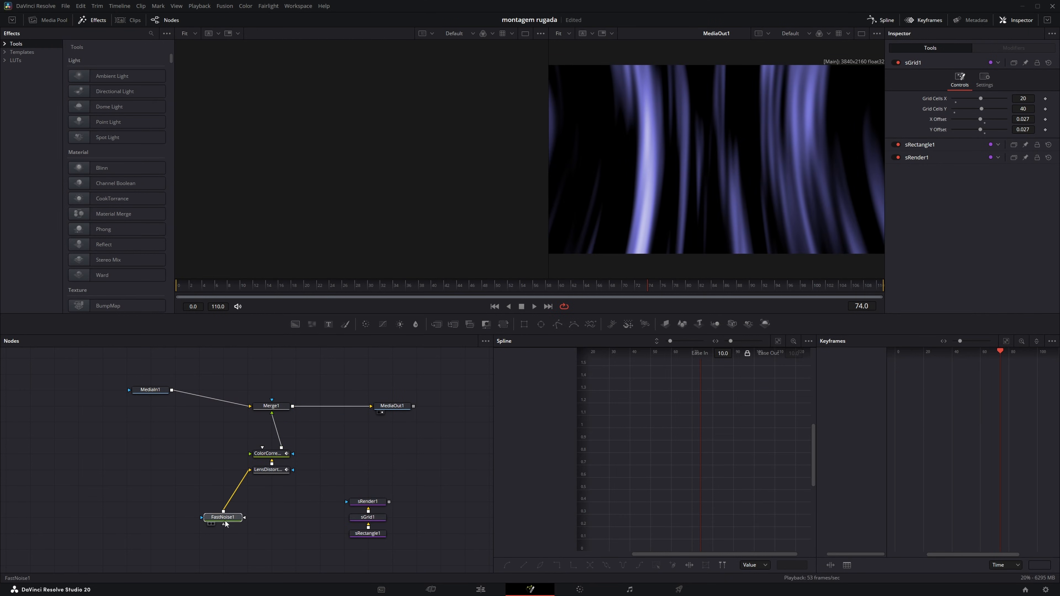
Insert a Merge node between FastNoise1 and the lens distortion, and connect sRender1 as its foreground.
left_click_drag(224, 524, 218, 526)
key("shift+space")
type("mrg")
key("Return")
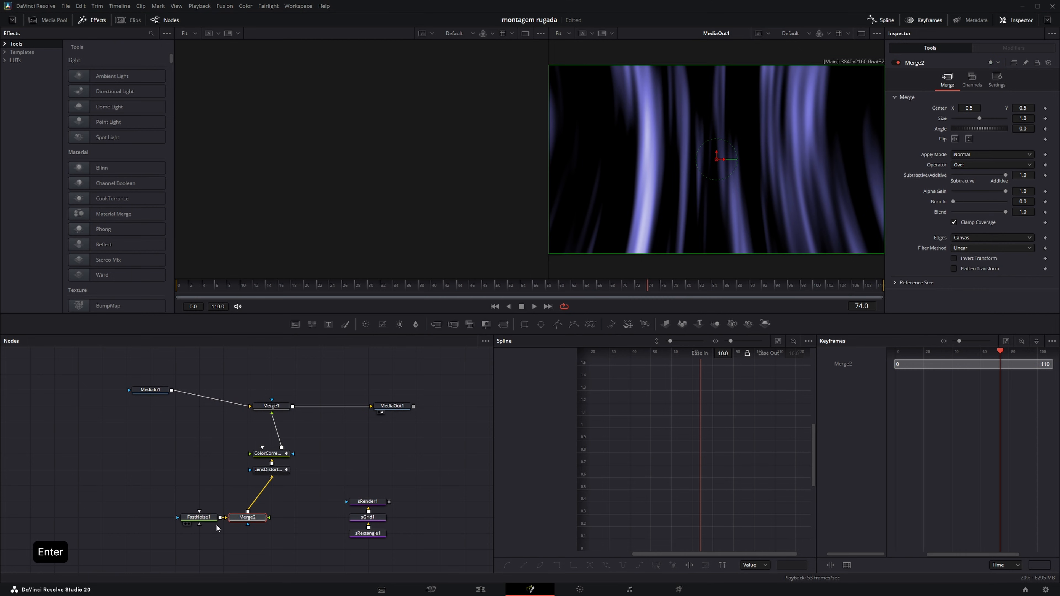
left_click_drag(383, 501, 286, 529)
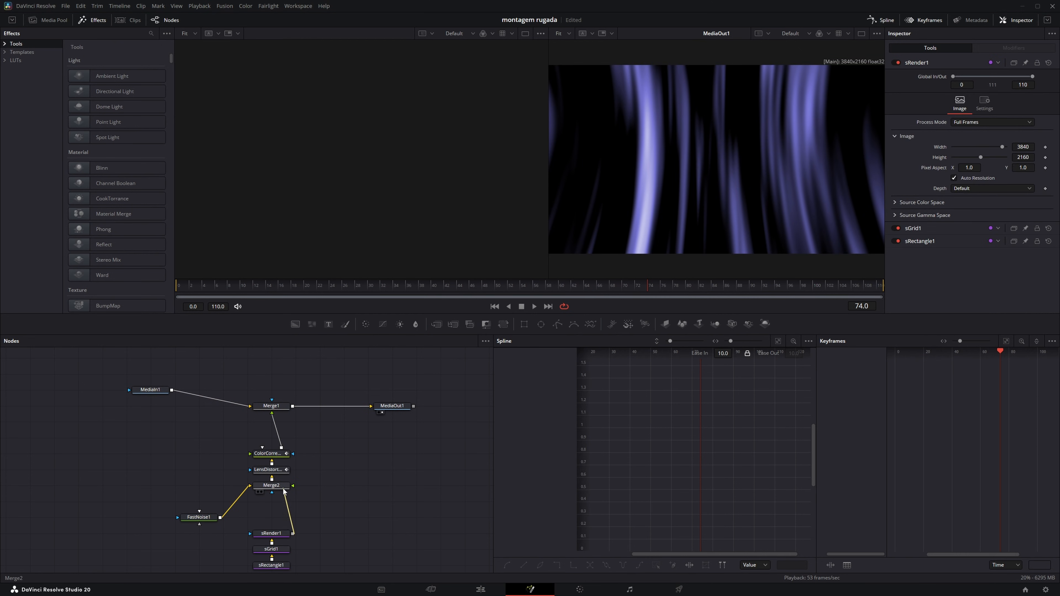
Tidy the grid node chain below Merge2 and play back the distorted grid over the streaks.
left_click_drag(283, 492, 249, 572)
left_click(373, 529)
left_click_drag(275, 532, 274, 567)
key("space")
left_click_drag(298, 514, 299, 530)
left_click(362, 525)
Insert a Transform node between sRender1 and Merge2 and change its Edges mode.
left_click(310, 533)
key("shift+space")
type("xf")
key("Return")
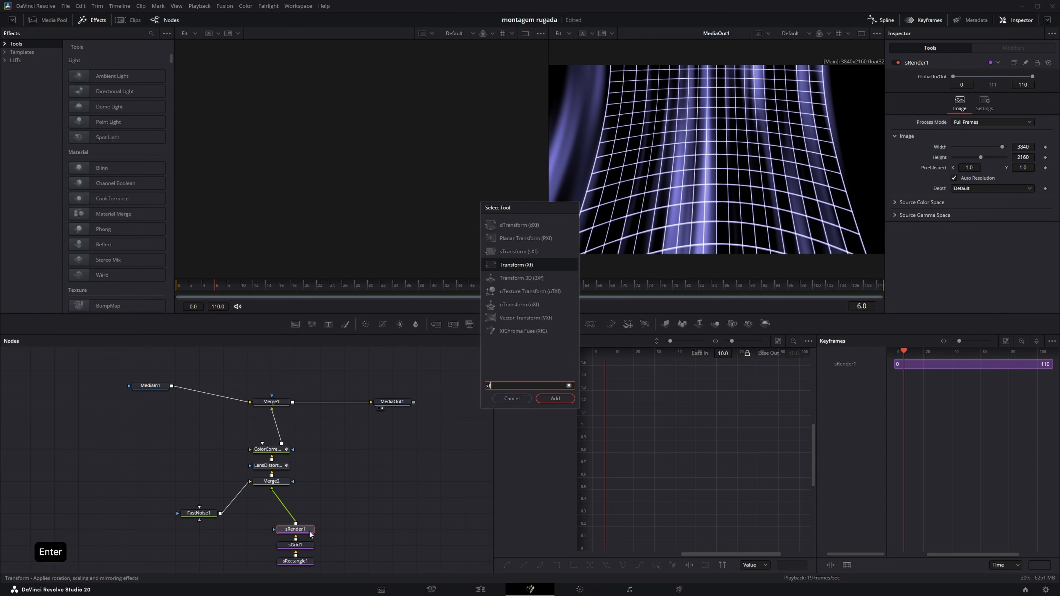
left_click(977, 180)
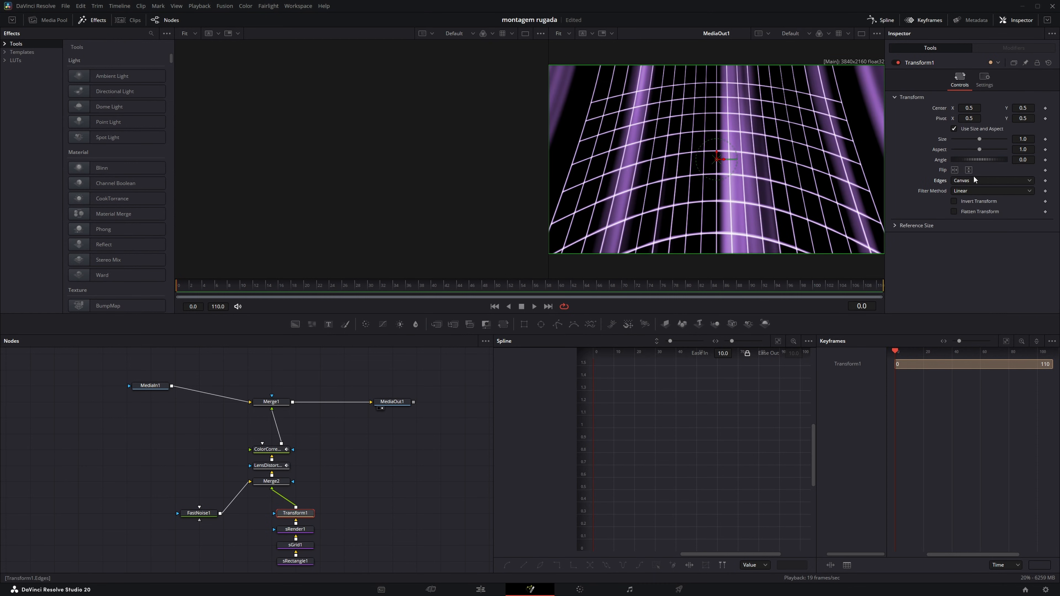
left_click(973, 222)
Test and undo a vertical shift of Transform1, and start keyframing its Center at frame 0.
mouse_move(1023, 108)
left_mouse_down()
mouse_move(1056, 108)
mouse_move(1030, 108)
left_mouse_up()
key("ctrl+z")
key("ctrl+z")
left_click(1045, 109)
left_click(458, 288)
key("ctrl+f")
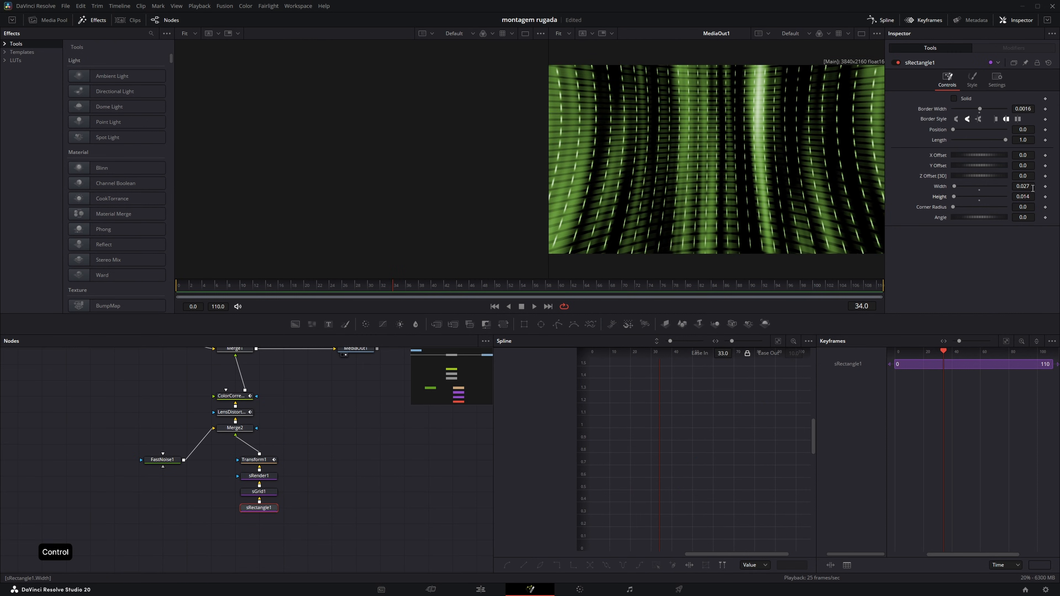
Undo the last size and border changes of sRectangle1.
key("ctrl+z")
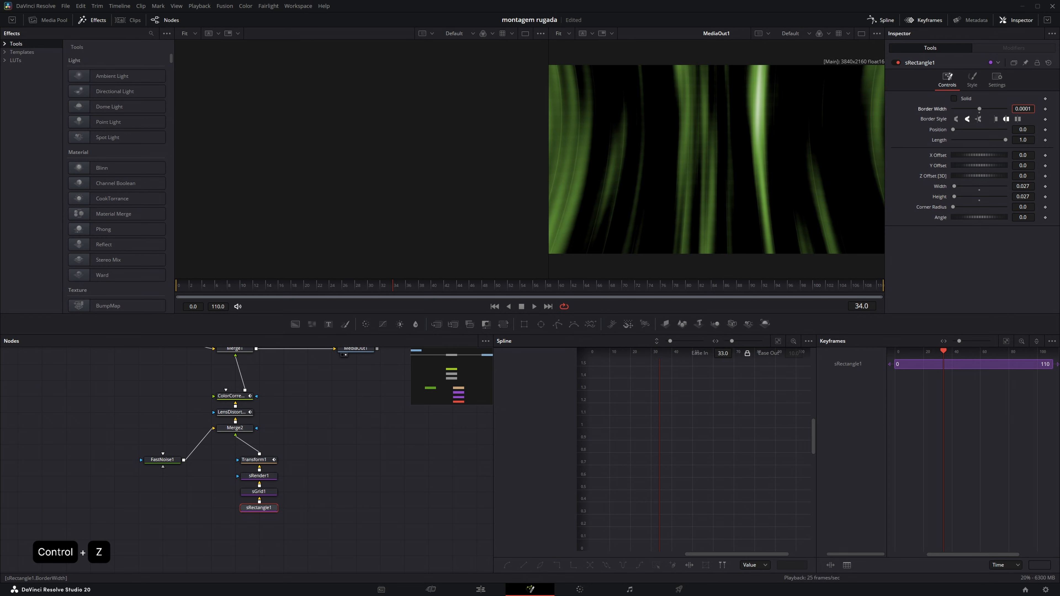
left_click(962, 86)
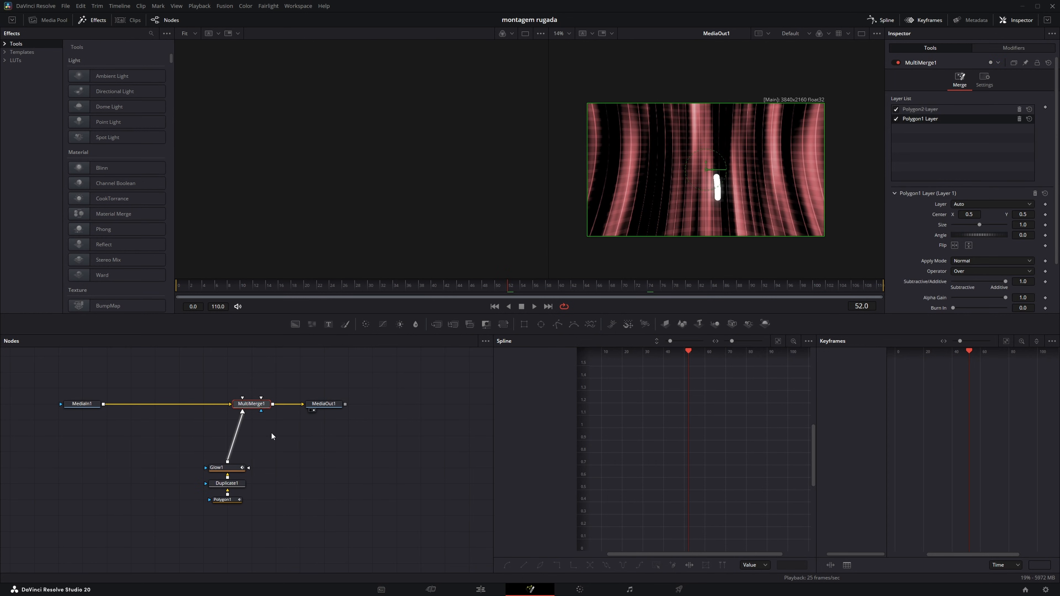
Copy the grid chain from Transform1 to sRectangle1 into the stujff composition and place it beside the glow nodes.
left_click_drag(347, 458, 325, 453)
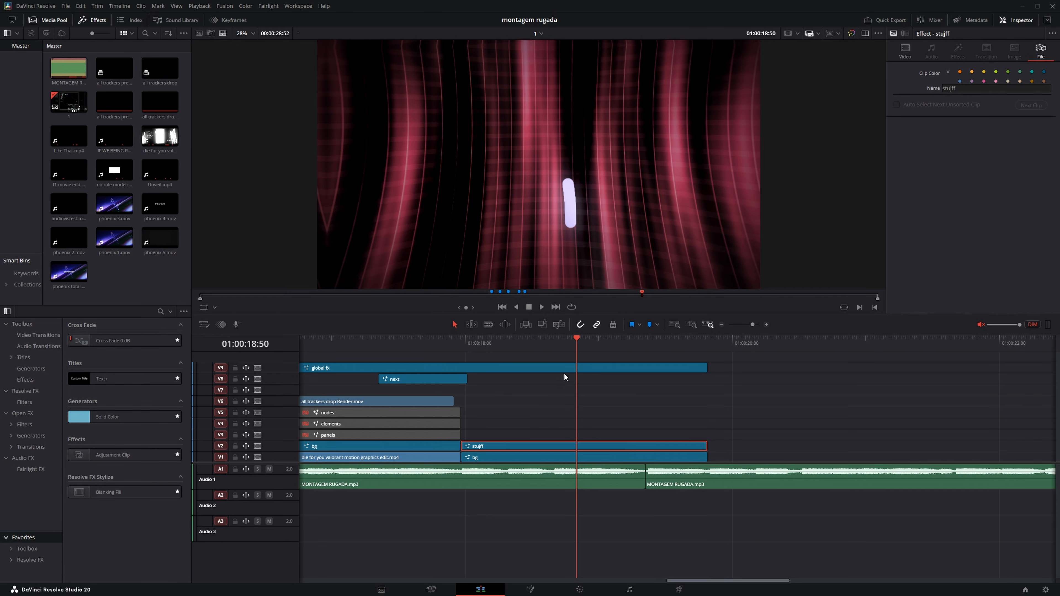
key("shift+5")
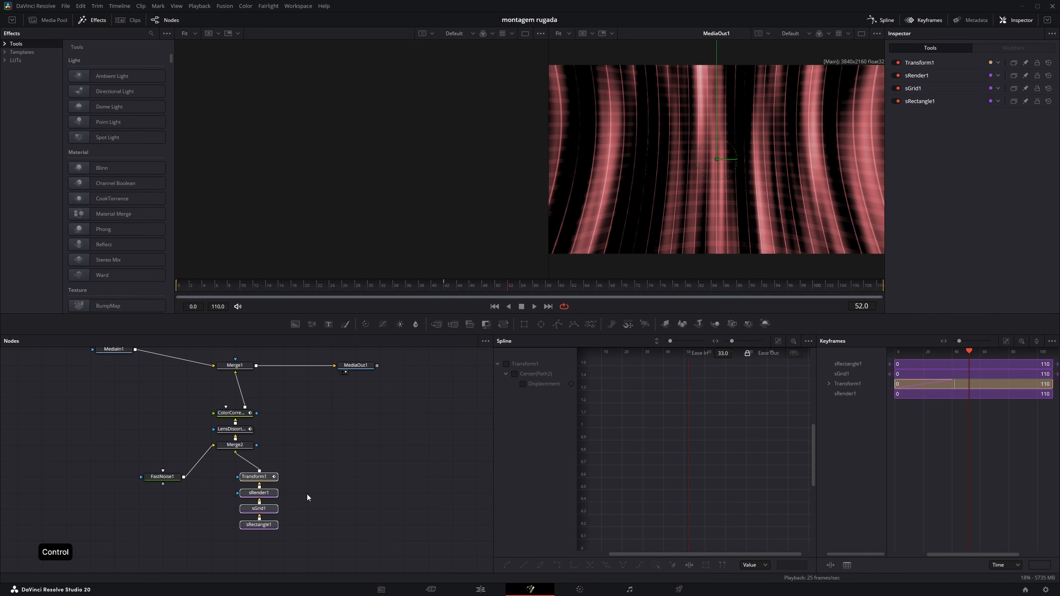
key("ctrl+s")
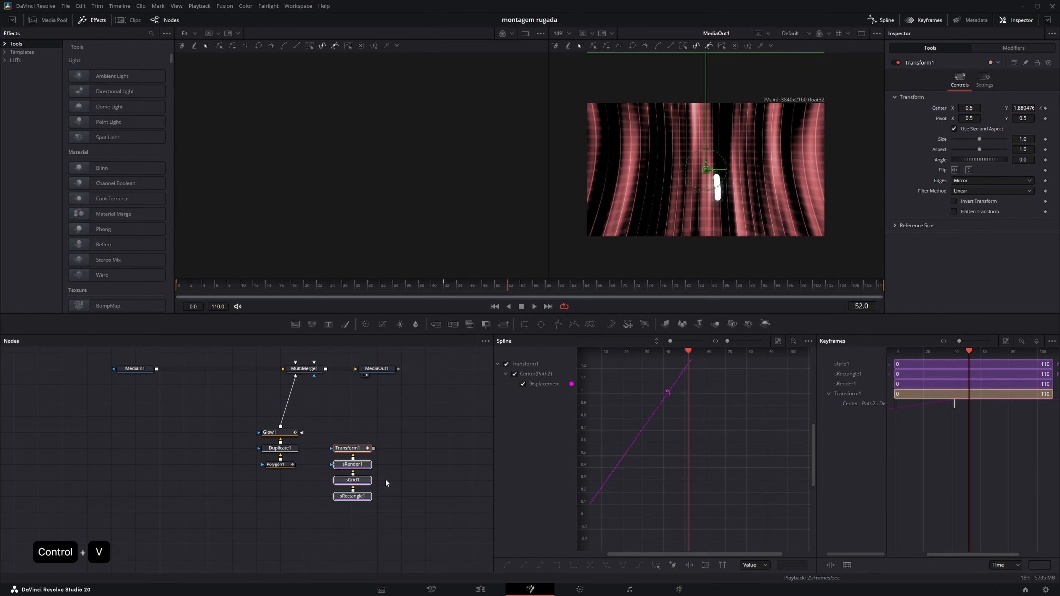
left_click_drag(385, 479, 177, 478)
Remove Transform1 and sRender1 from the pasted grid chain.
key("ctrl+x")
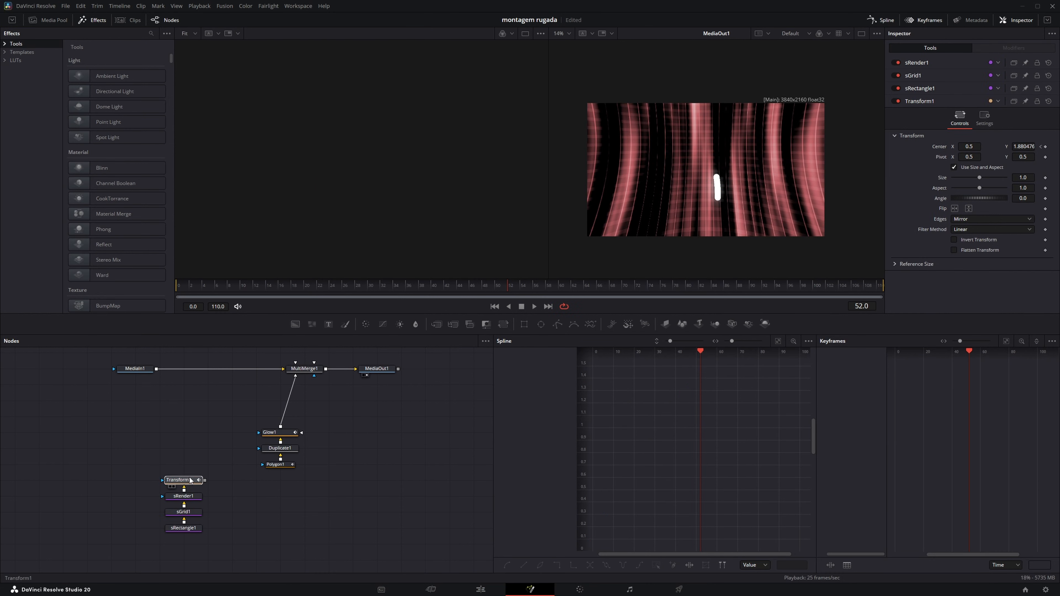
left_click(182, 496)
key("ctrl+x")
Add an Extrude 3D node after sGrid1 and show the extruded grid in the first viewer.
key("shift+space")
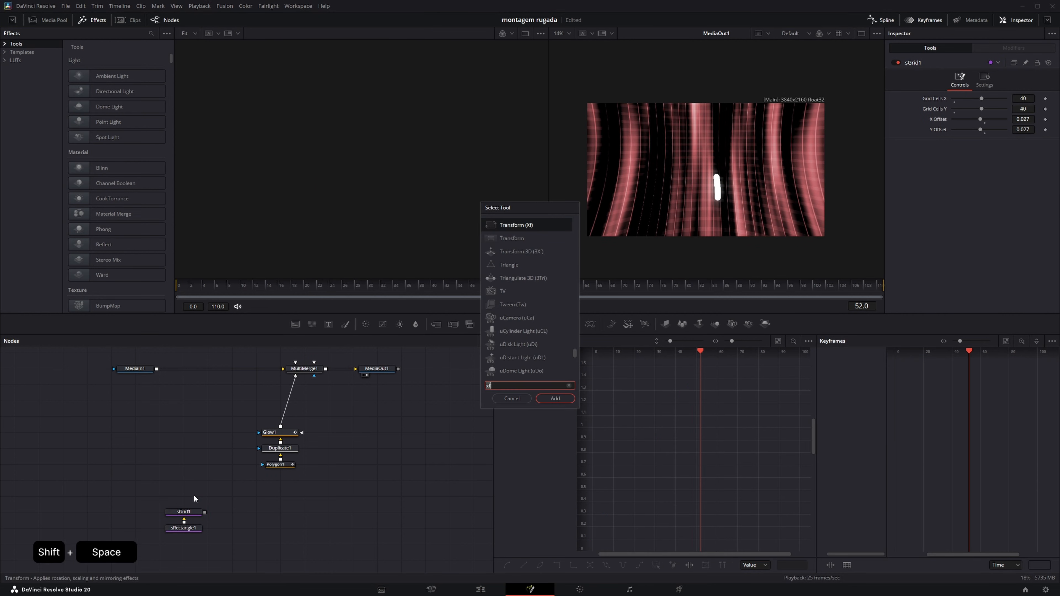
type("s")
key("BackSpace")
type("extrui")
key("Return")
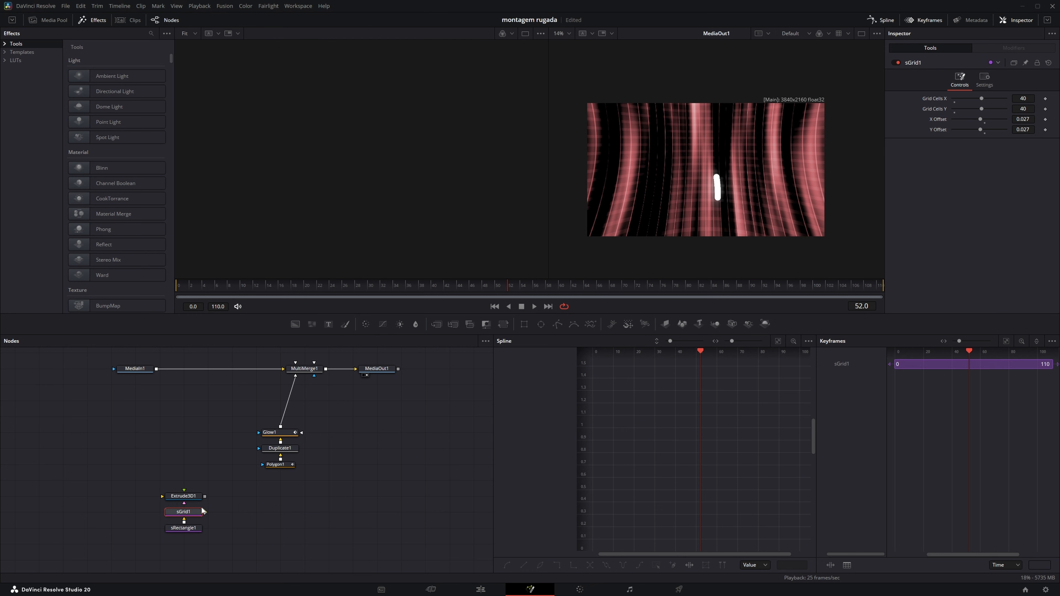
key("1")
scroll(468, 229, "down", 5)
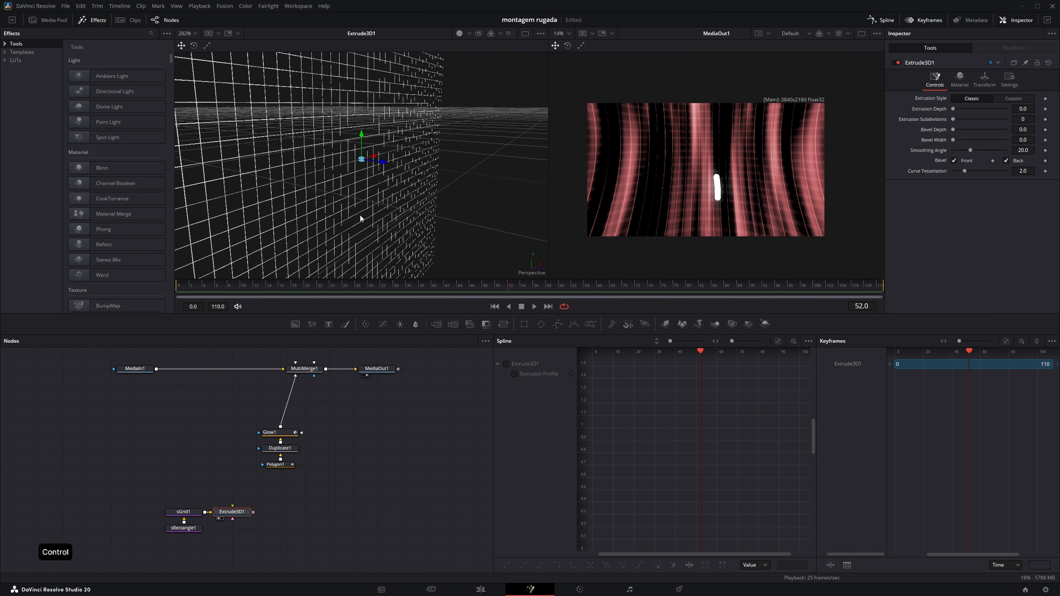
left_click_drag(359, 214, 360, 248)
Move the Polygon1, Duplicate1 and Glow1 nodes aside to make room for the 3D nodes.
left_click_drag(264, 464, 386, 460)
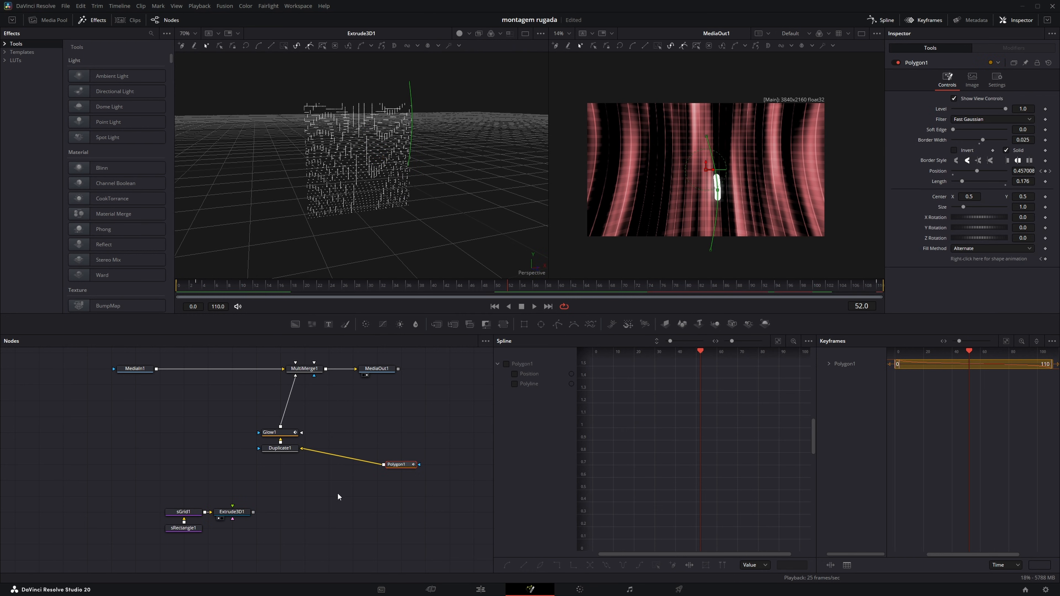
left_click(441, 433)
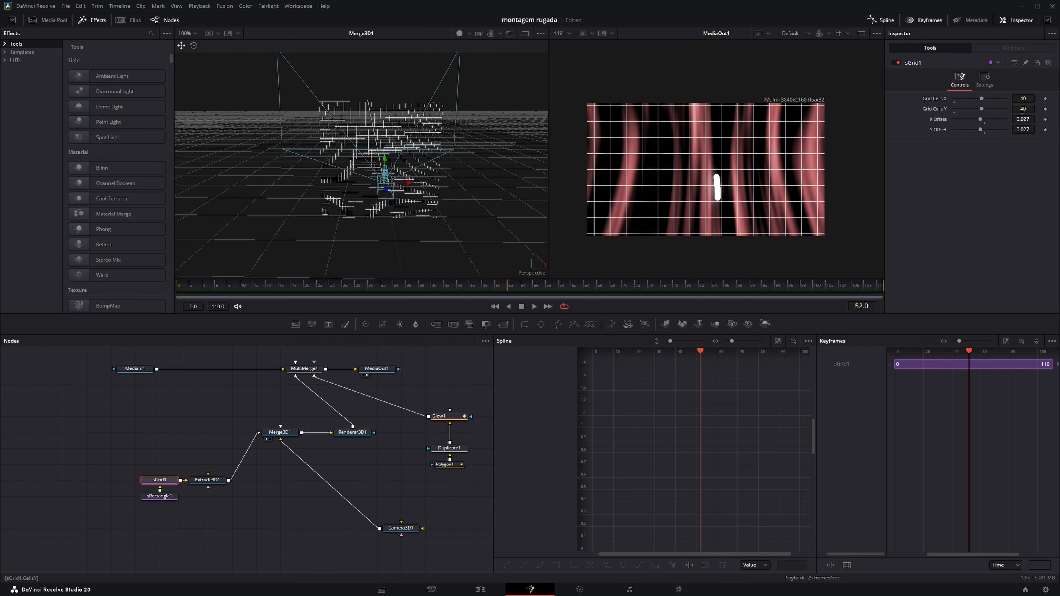
Set sGrid1's Grid Cells X to 25 and Grid Cells Y to 100, and extend the grid further vertically.
left_click_drag(981, 98, 972, 99)
double_click(1023, 109)
type("100")
key("Tab")
scroll(425, 153, "down", 5)
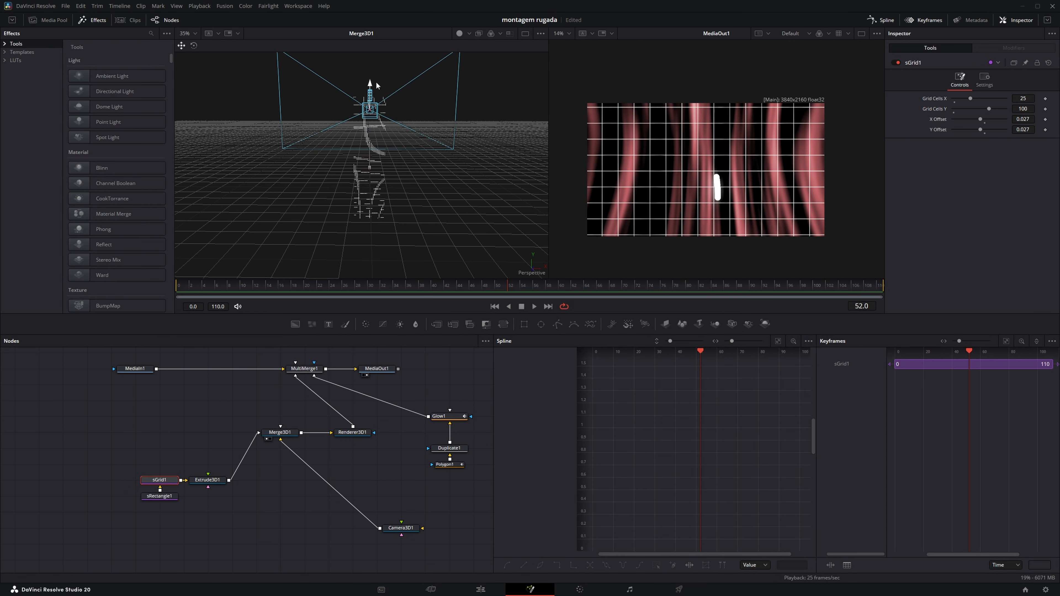
key("ctrl+s")
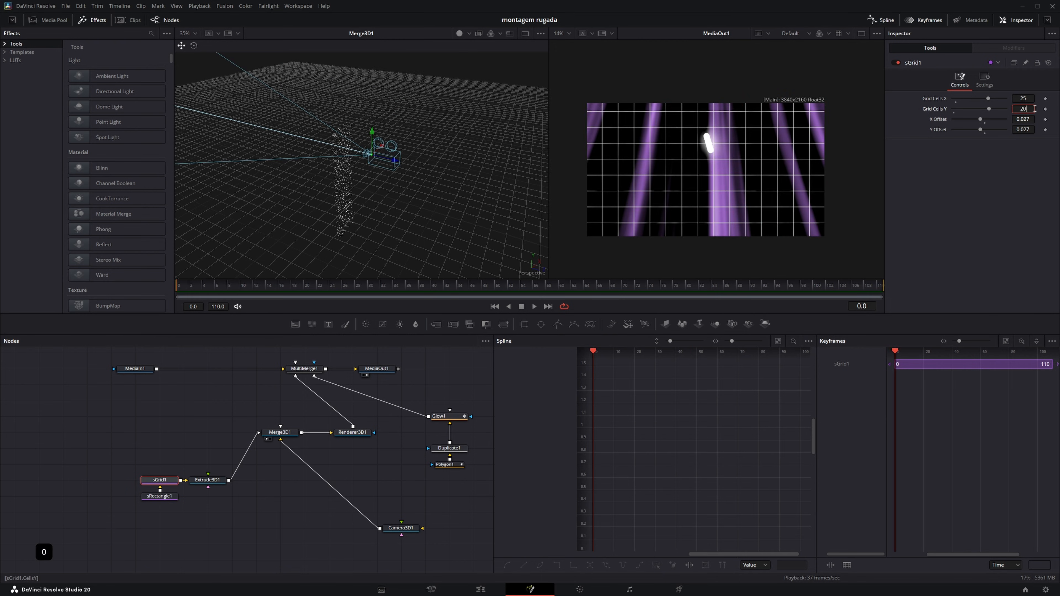
key("Return")
Raise Camera3D1 to a Y of about 2.56 at frame 0 and keyframe its Y and Z translation and all rotations.
left_click(401, 528)
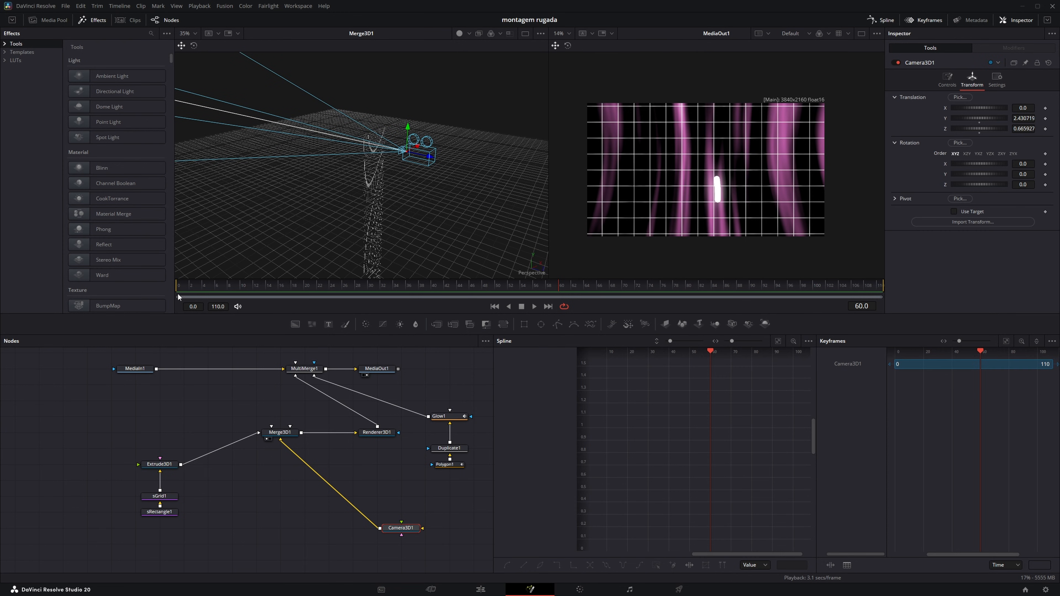
key("Home")
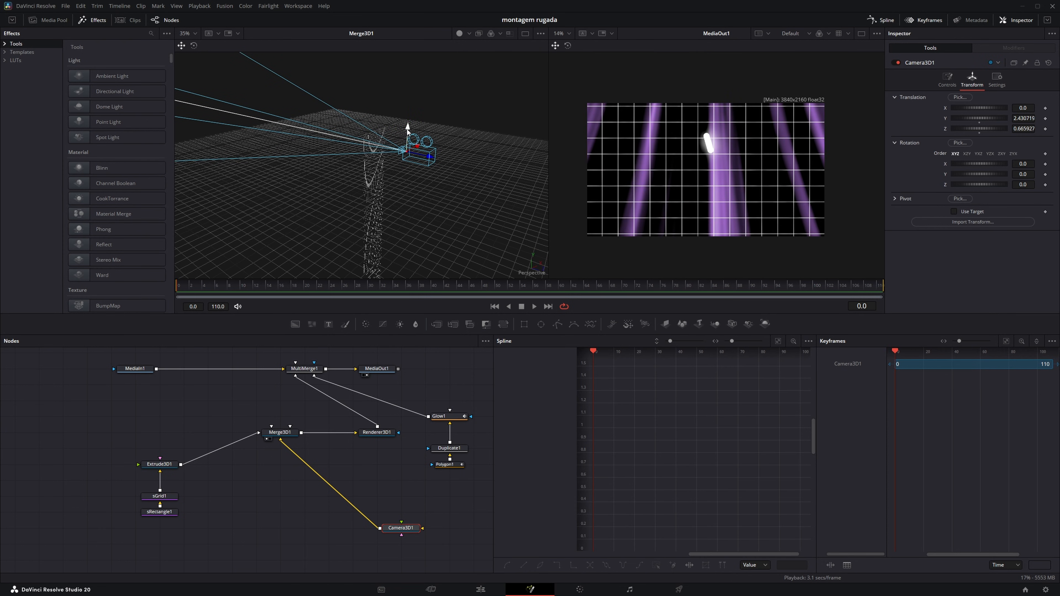
mouse_move(408, 125)
left_mouse_down()
mouse_move(409, 111)
mouse_move(406, 121)
left_mouse_up()
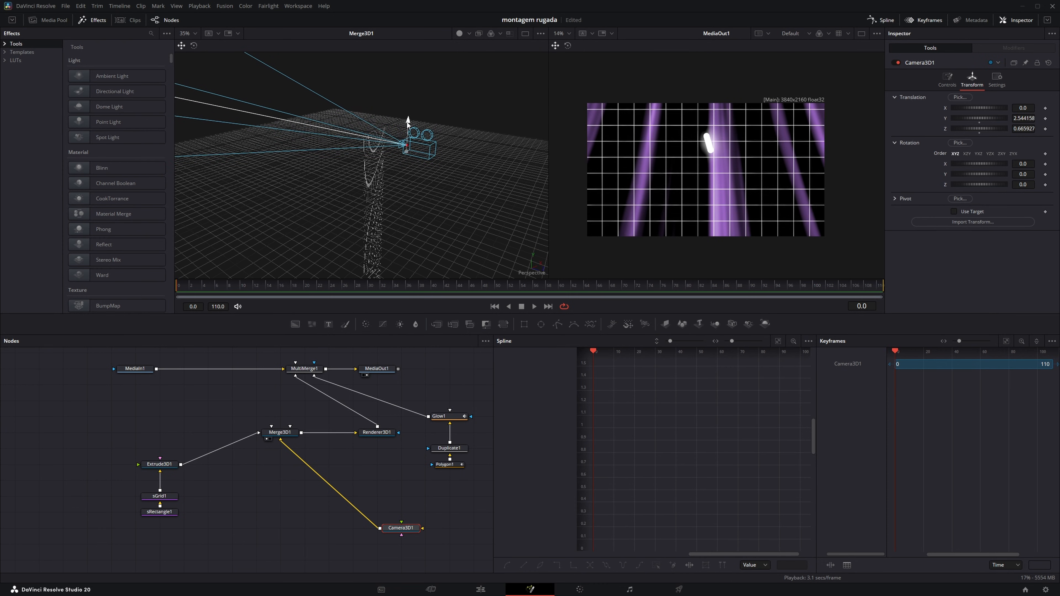
left_click(1047, 119)
left_click(1046, 128)
left_click(1046, 164)
left_click(1046, 174)
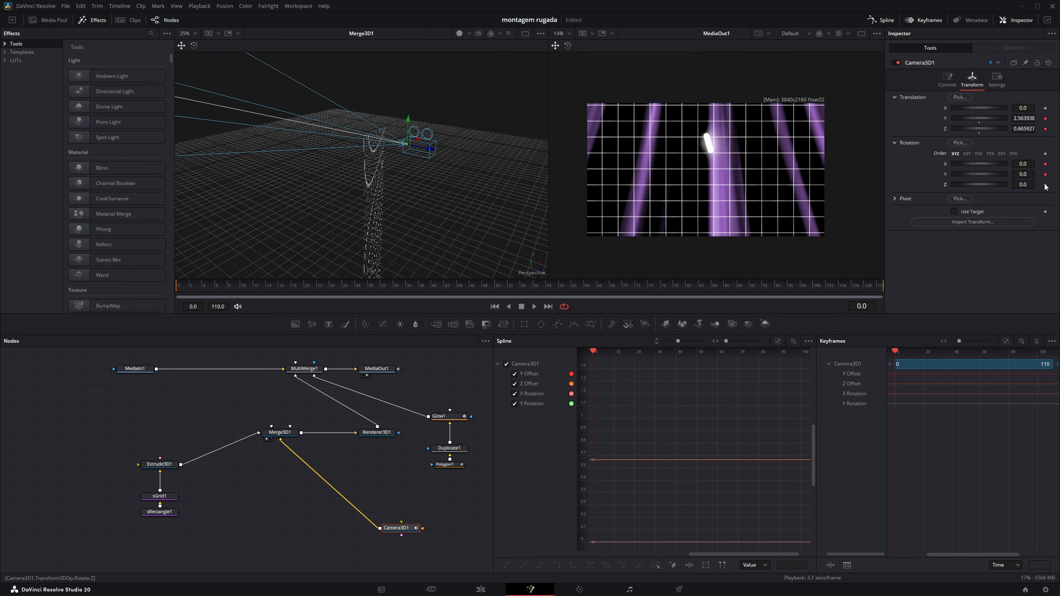
left_click(1046, 185)
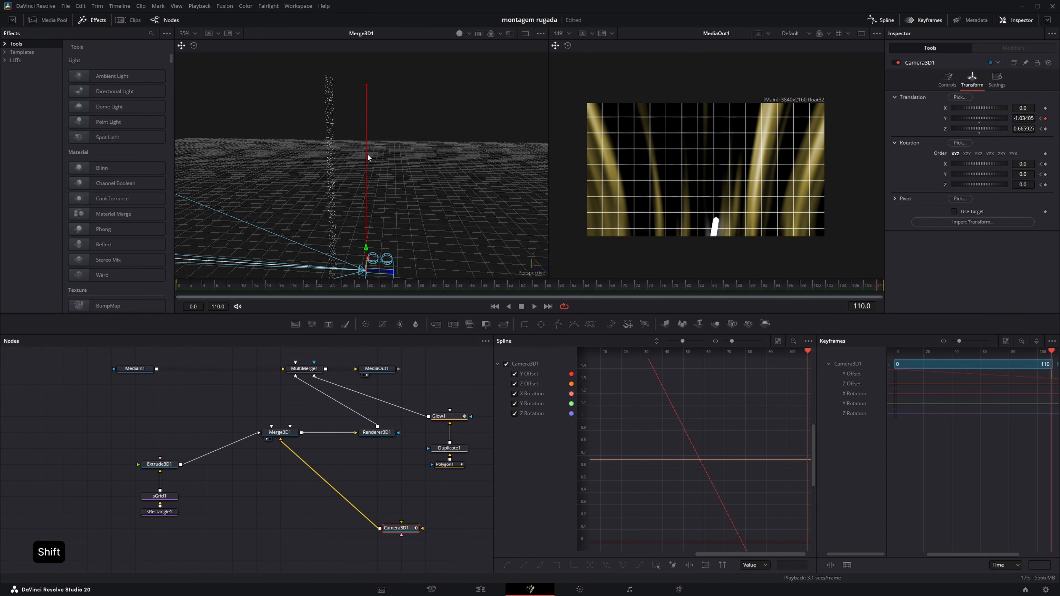
At frame 110, lower Camera3D1 to a Y of about -2.85 and tilt it upward about 32 degrees.
mouse_move(367, 154)
left_mouse_down()
mouse_move(381, 166)
mouse_move(369, 93)
mouse_move(364, 168)
left_mouse_up()
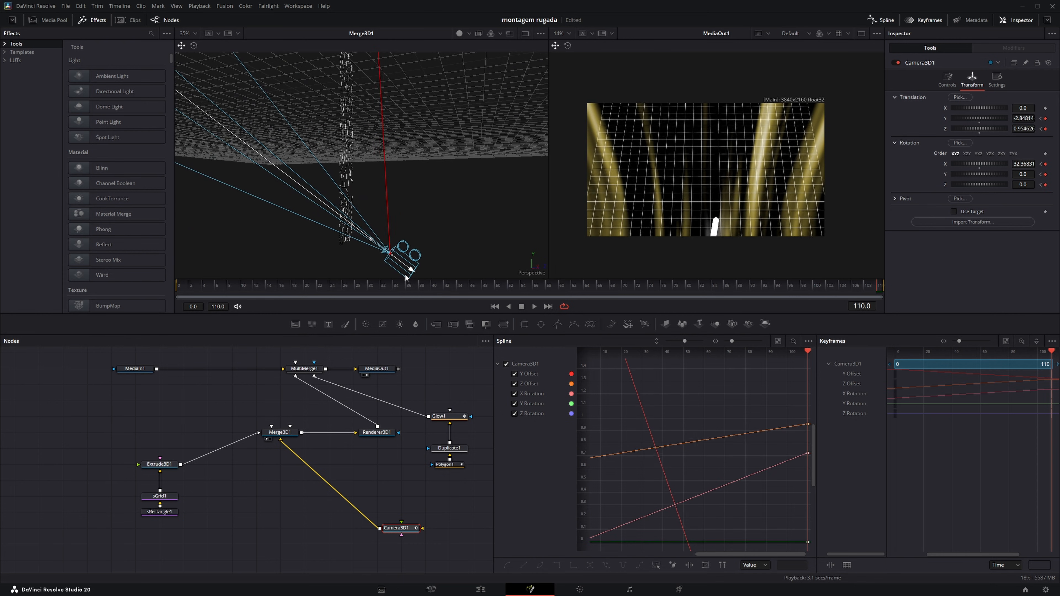
left_click_drag(408, 272, 399, 270)
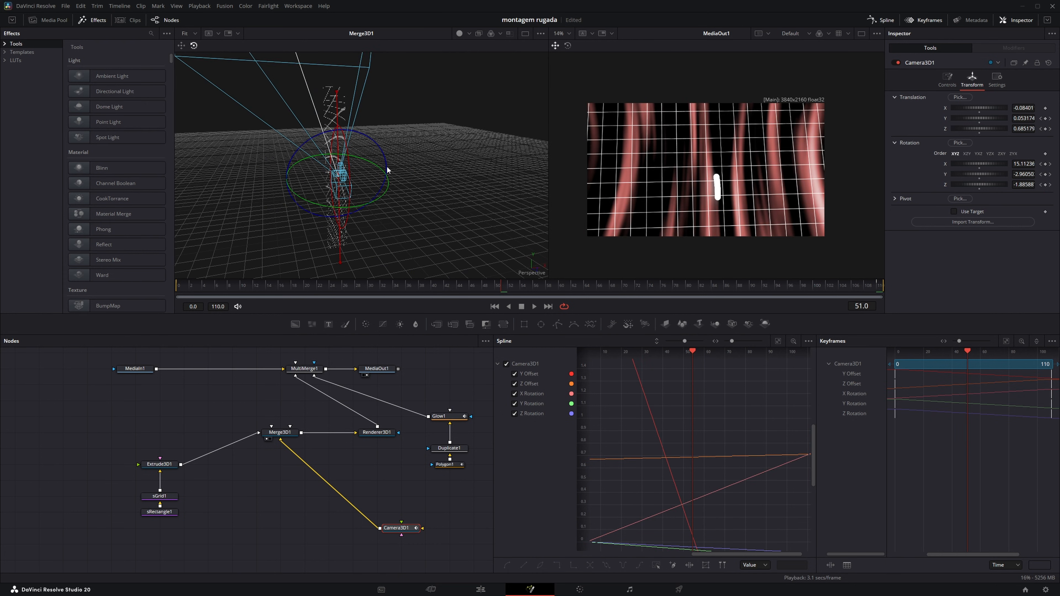
Rotate Camera3D1 at frame 51 for a mid-way angle, and set its X translation to 0 at frame 0.
left_click_drag(387, 166, 352, 144)
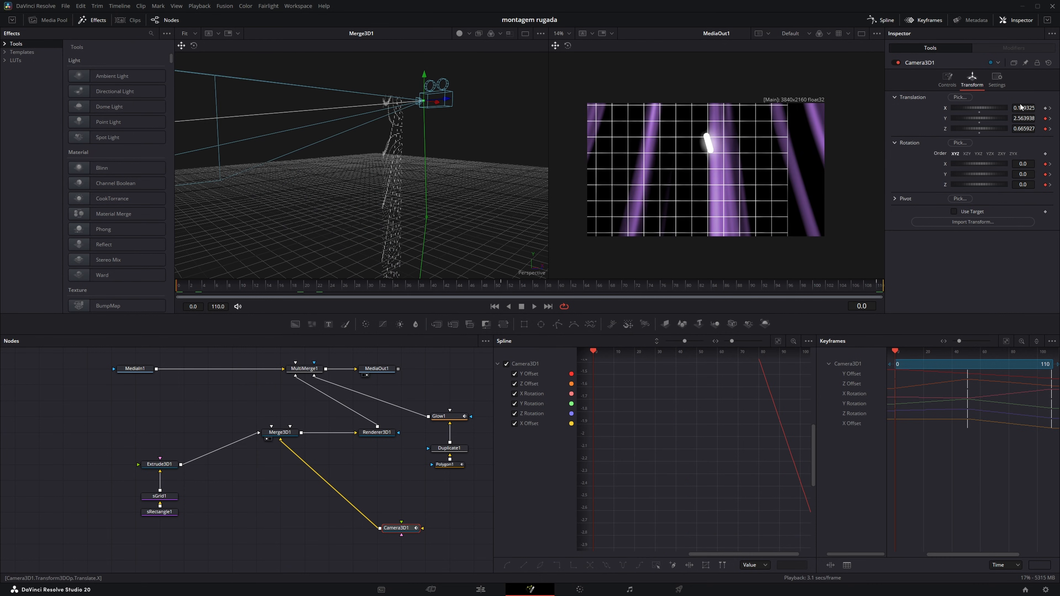
type("0")
key("Return")
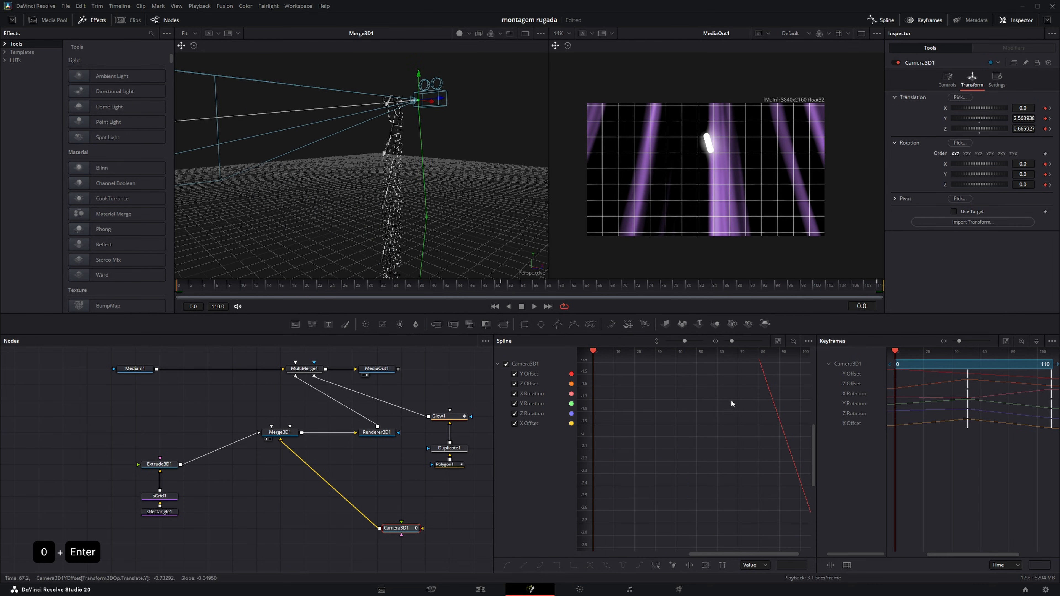
Fit all Camera3D1 animation curves in the spline view and smooth their keyframes.
key("ctrl+f")
key("ctrl+a")
key("shift+s")
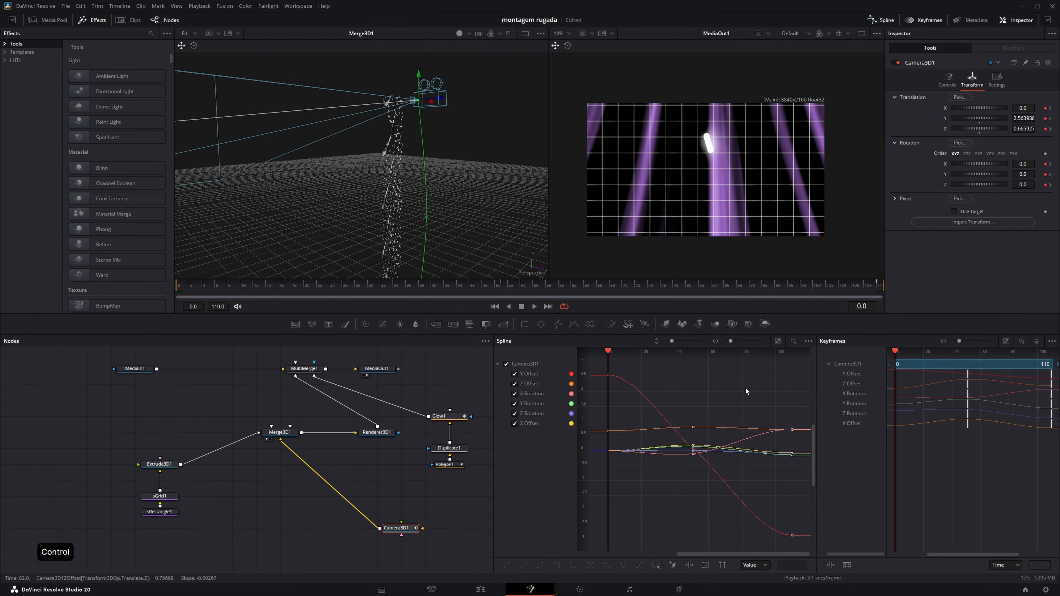
Set the easing of the Camera3D1 keyframes to 56 and return the Y Offset curve to linear.
key("ctrl+a")
key("t")
left_click_drag(721, 354, 735, 354)
key("ctrl+f")
key("shift+a")
left_click(736, 526)
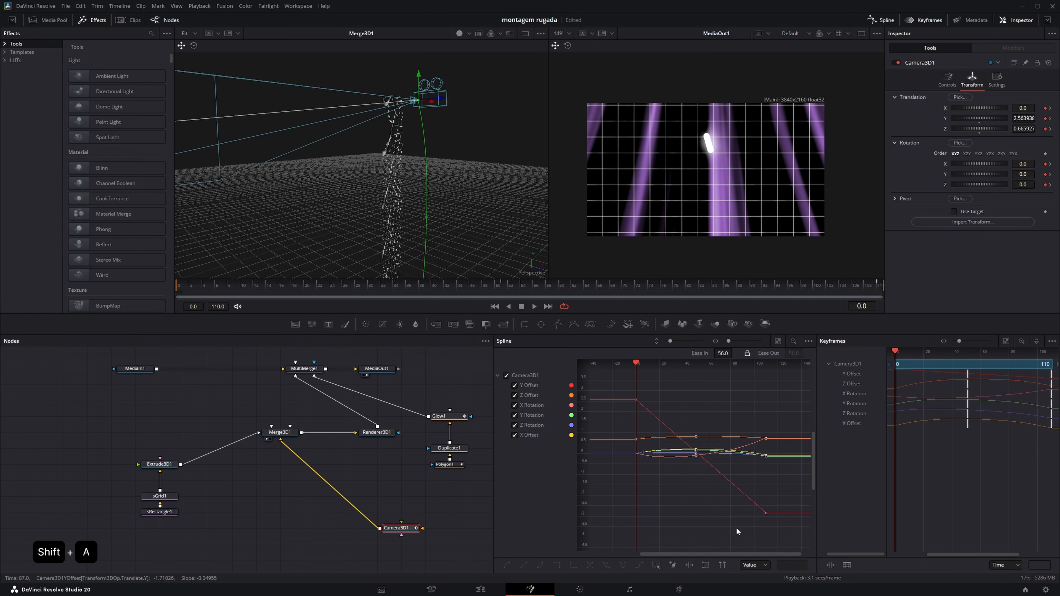
Play back the camera move along the grid and save the project.
key("space")
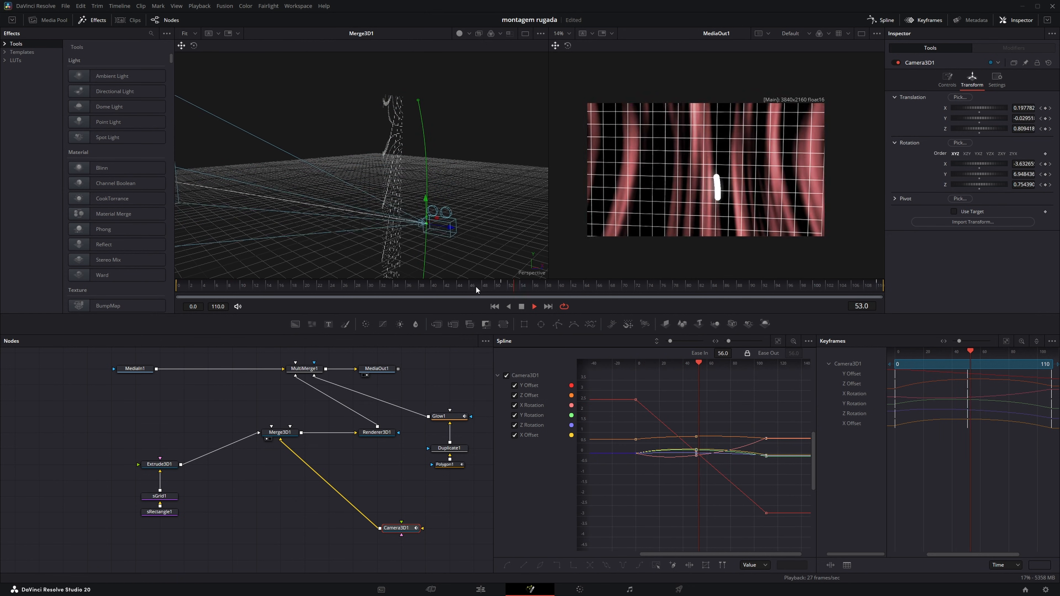
key("ctrl+s")
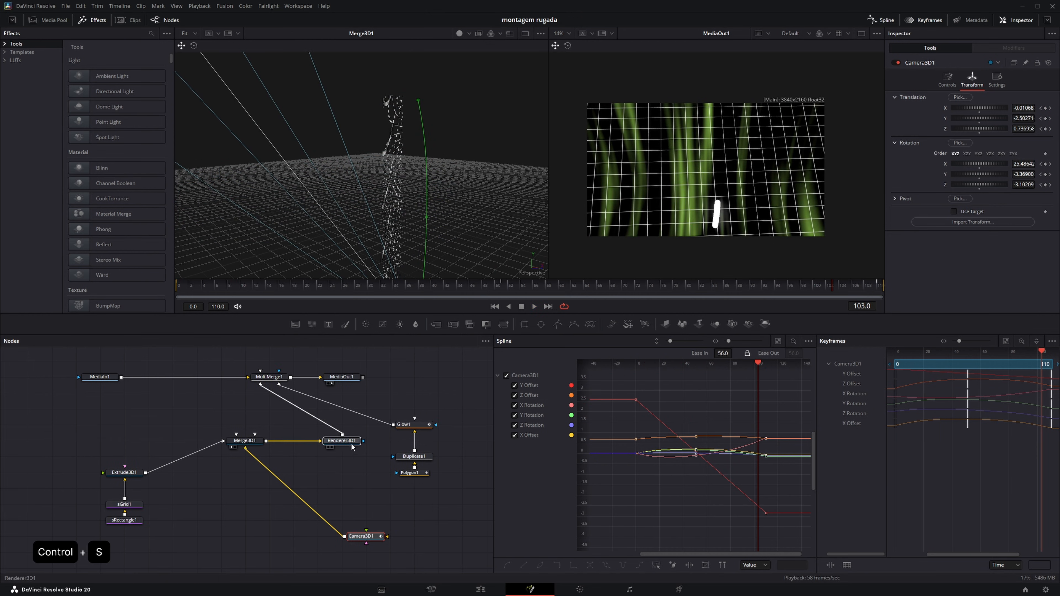
Rearrange Renderer3D1, MediaOut1 and MultiMerge1 so that the renderer sits directly below the merge.
left_click_drag(352, 443, 328, 444)
left_click(362, 378)
left_click_drag(362, 378, 453, 379)
left_click_drag(274, 377, 322, 378)
Open Renderer3D1's settings containing the Motion Blur option, play back the composition and save the project.
left_click(328, 440)
left_click(992, 111)
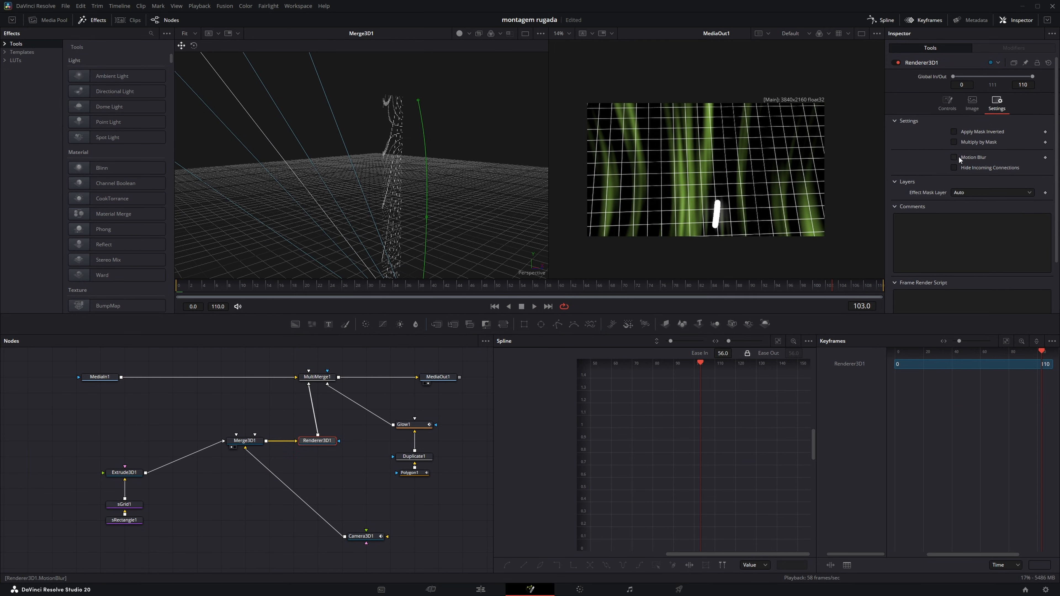
key("space")
key("ctrl+s")
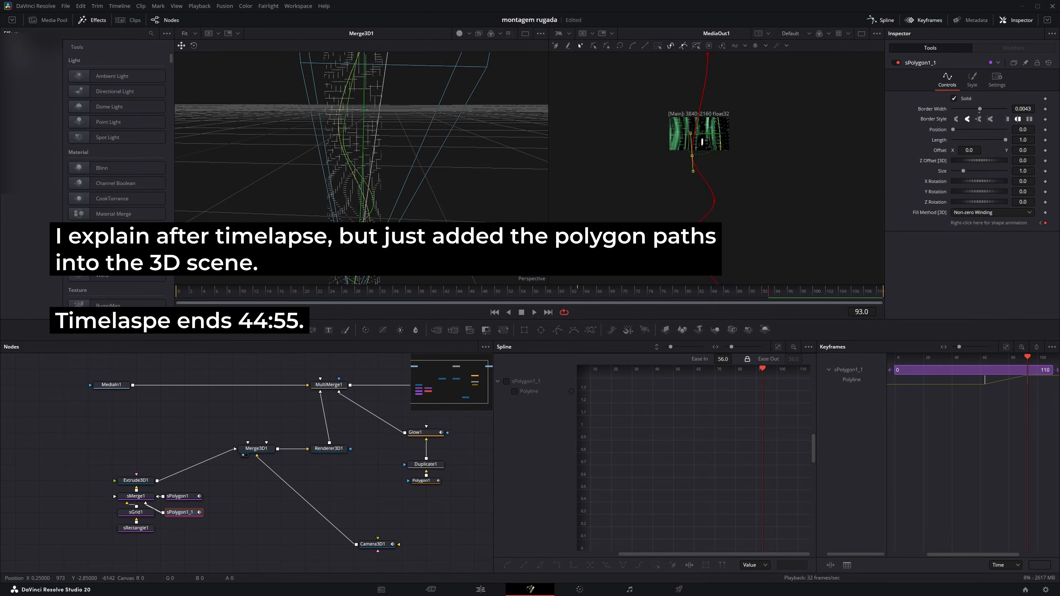
Save the project and play back the polygon paths in the 3D grid scene.
key("ctrl+s")
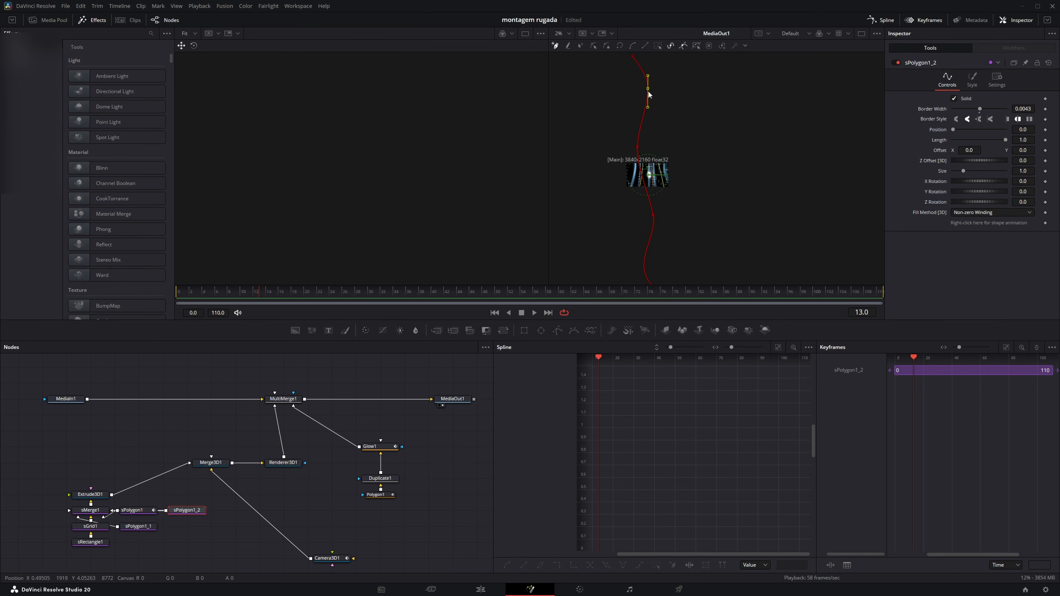
key("space")
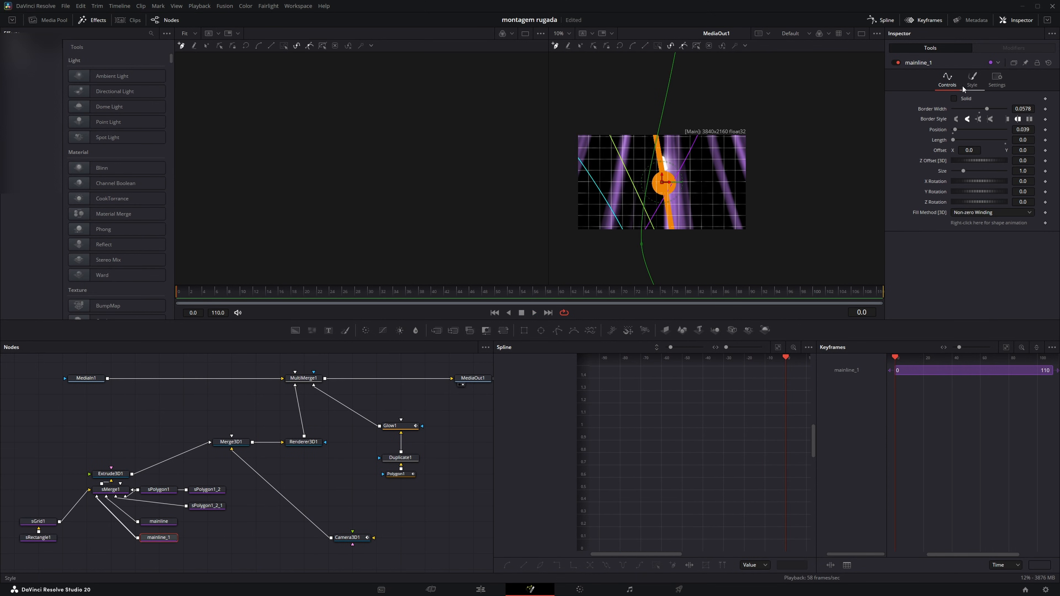
key("space")
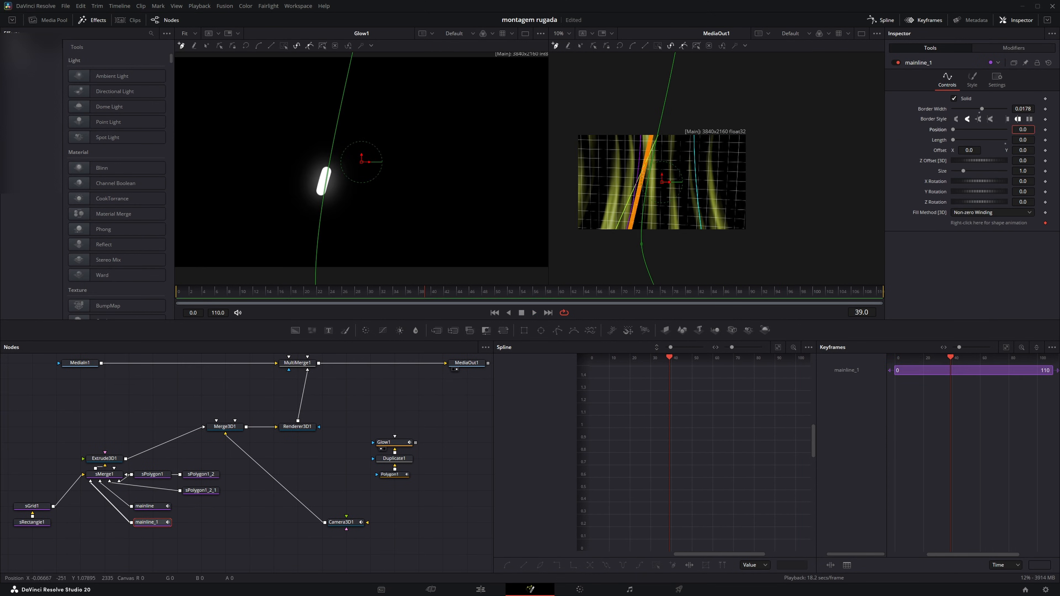
Open mainline_1's style settings, save the project and play back the coloured lines over the grid.
left_click(972, 79)
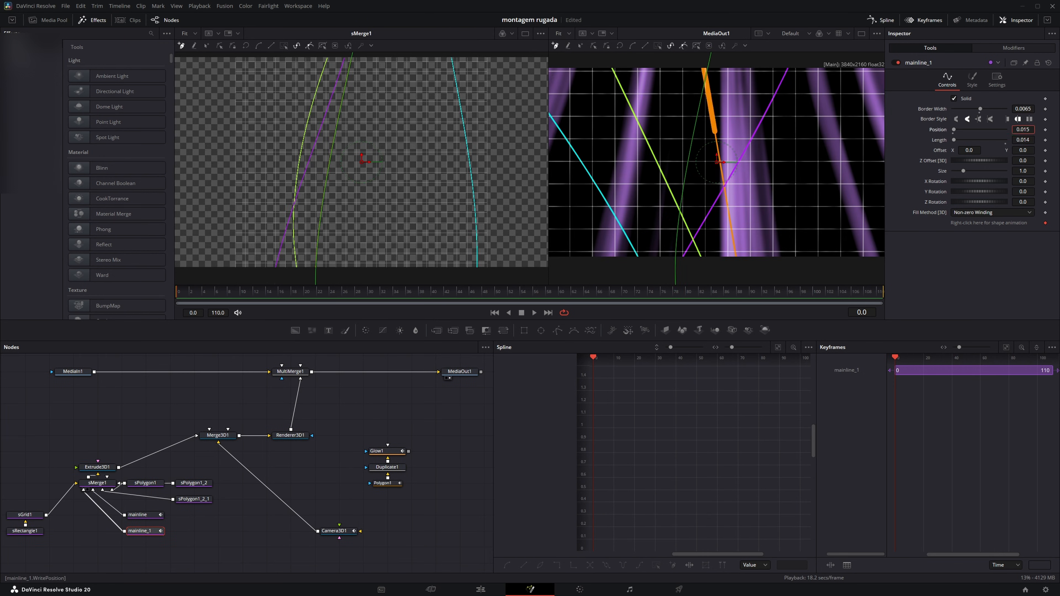
key("ctrl+s")
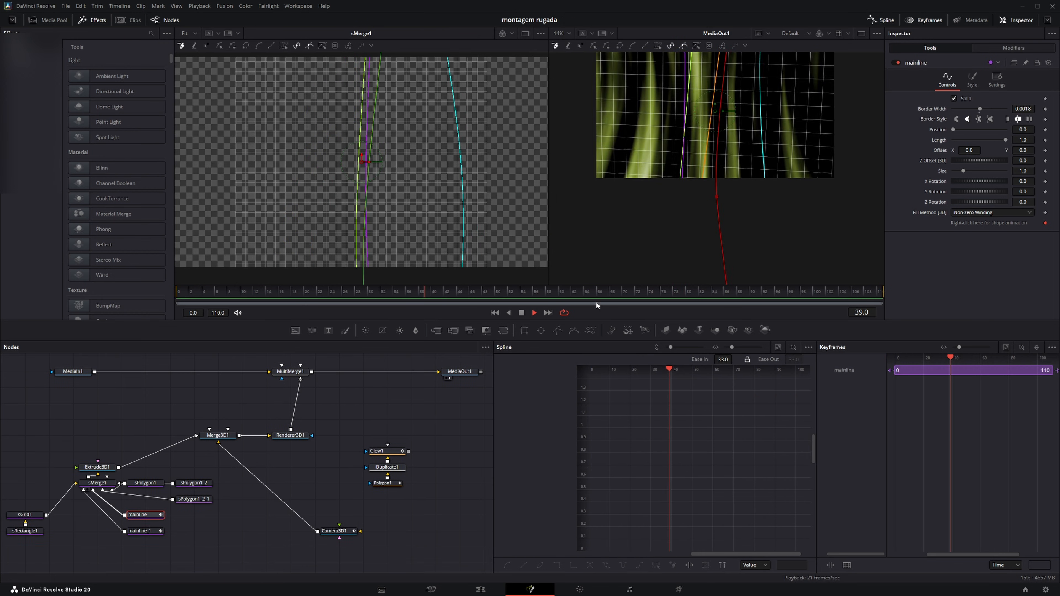
key("space")
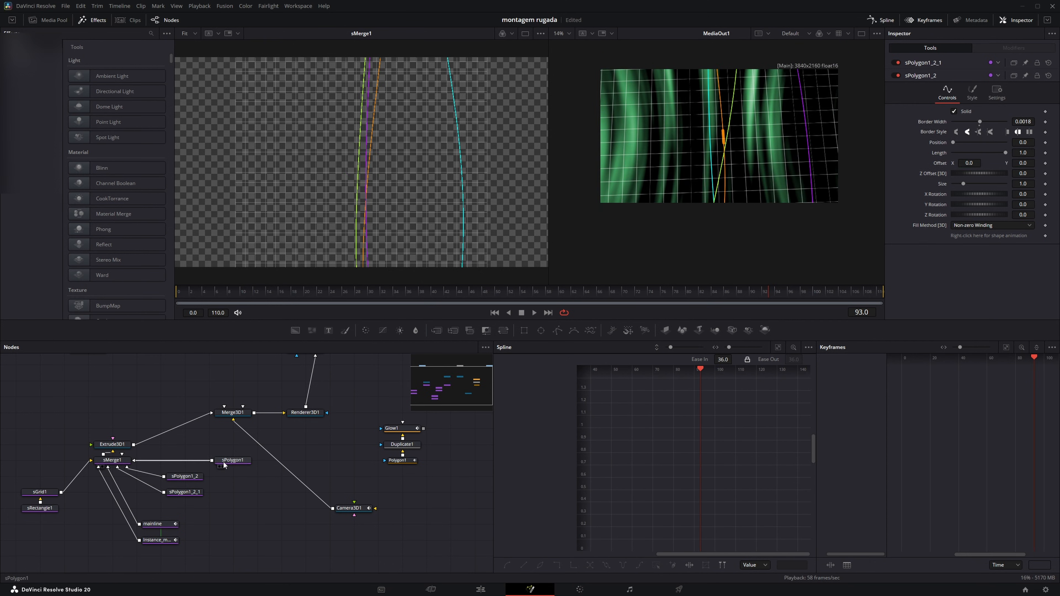
Deinstance the Length parameter of Instance_sPolygon1 and play back the background section on the edit timeline.
right_click(944, 140)
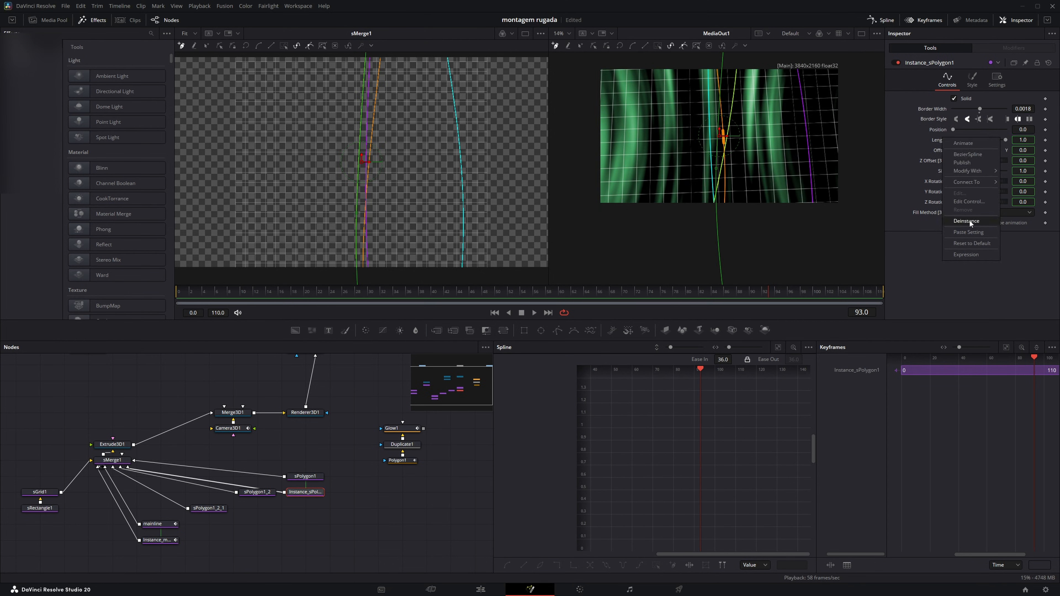
left_click(966, 221)
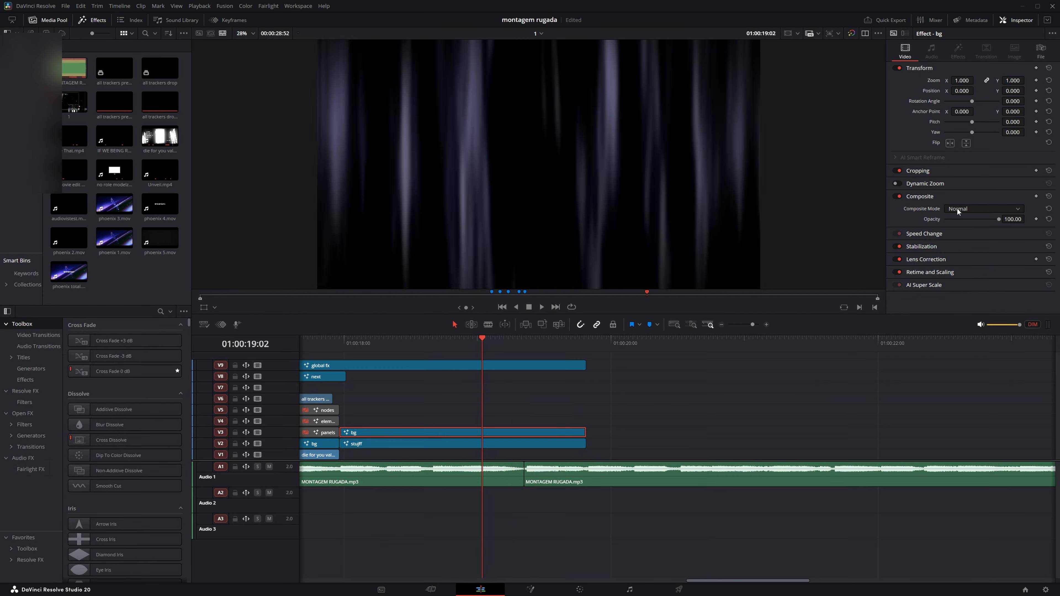
key("space")
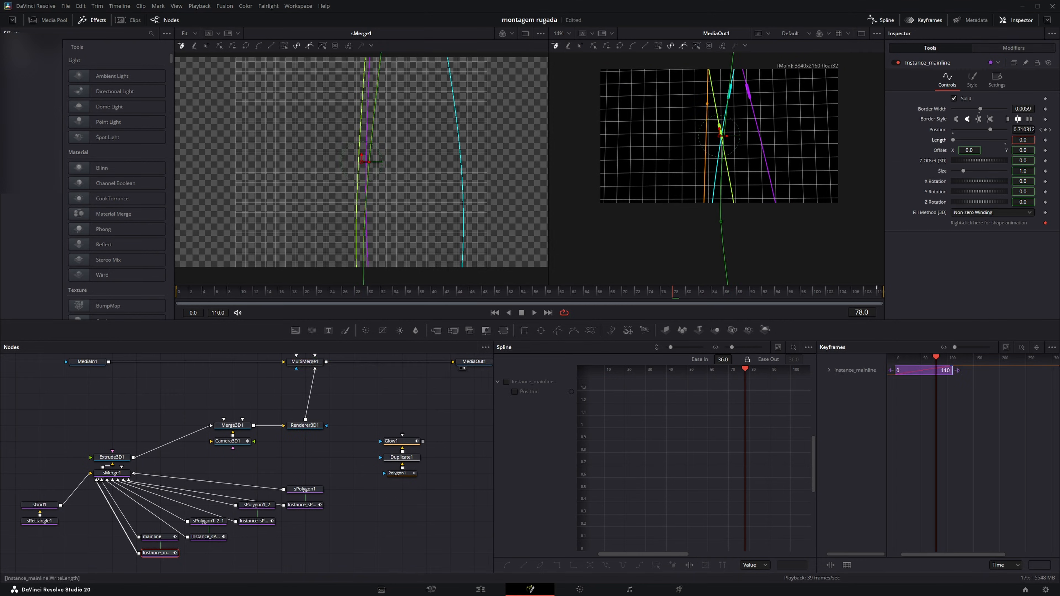
Paste an instance of Extrude3D1 for the polygon instances merged in sMerge2 and save the project.
key("ctrl+shift+v")
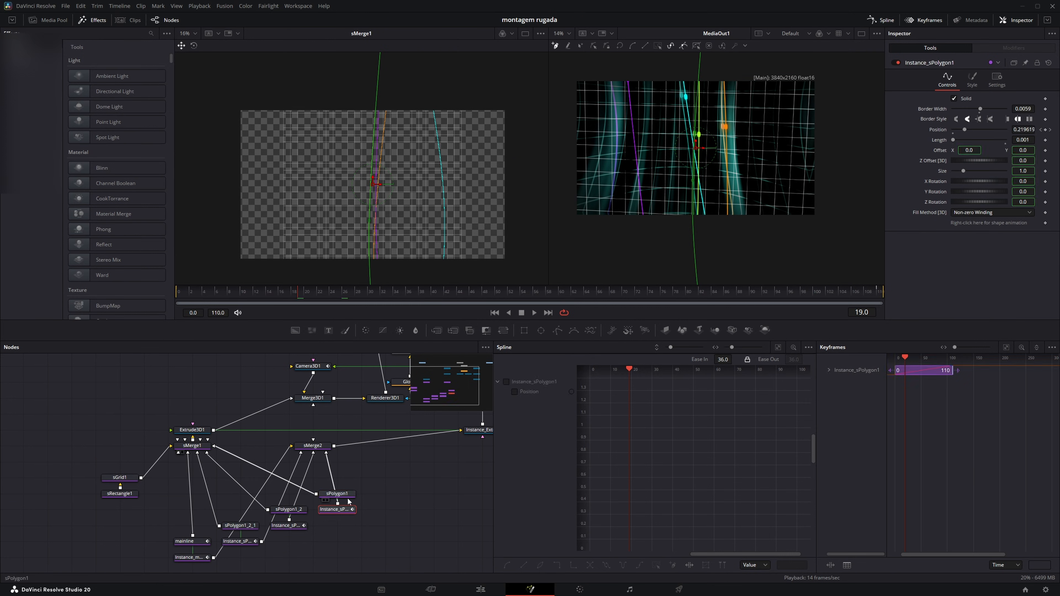
key("shift+a")
key("ctrl+s")
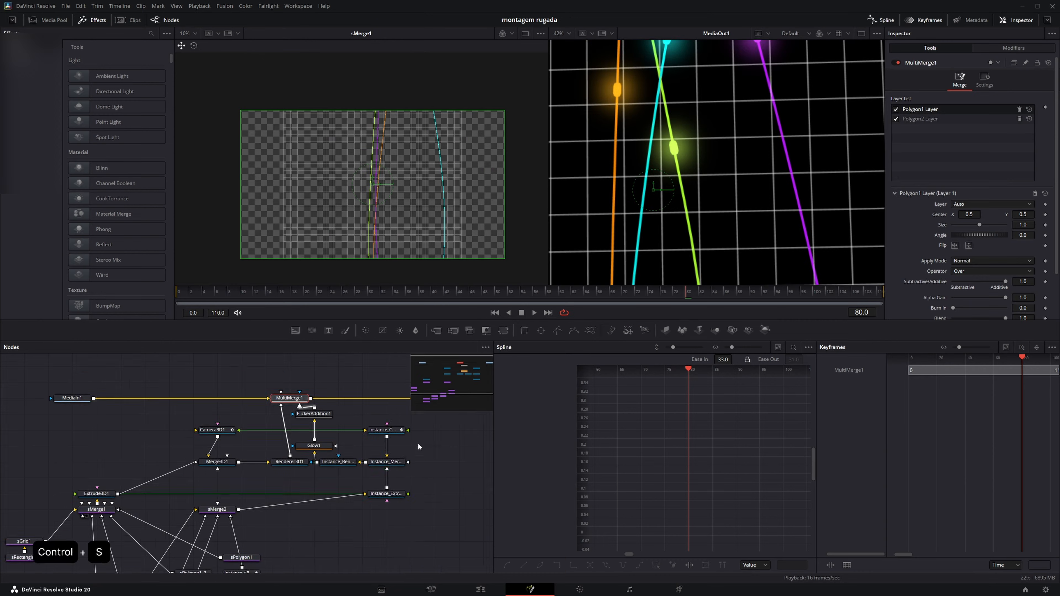
Try S_ClampChroma and uniChromaticGlow between FlickerAddition1 and MultiMerge1, undoing the last change.
key("shift+space")
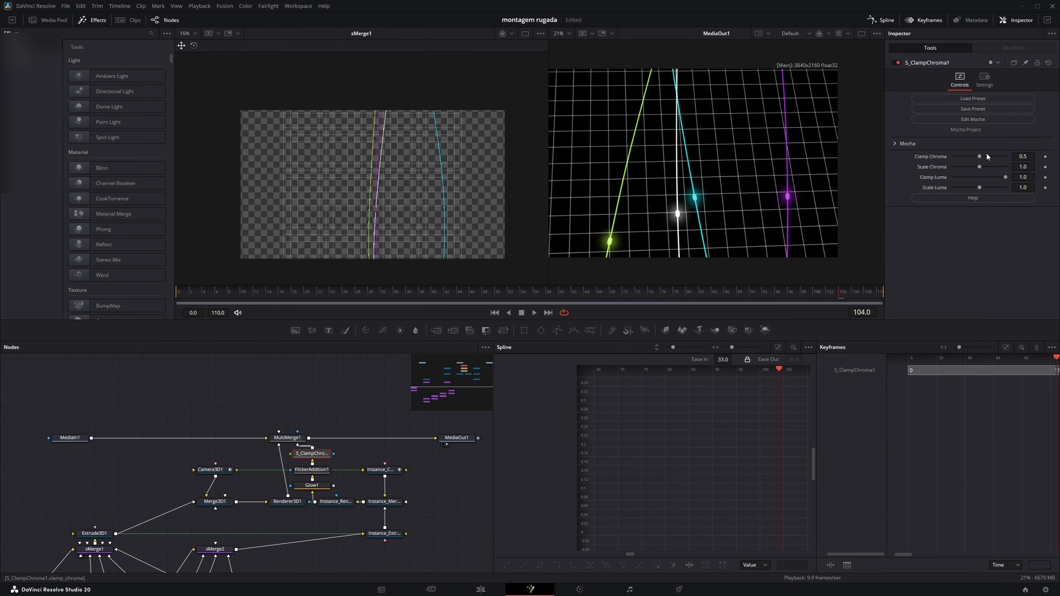
key("ctrl+z")
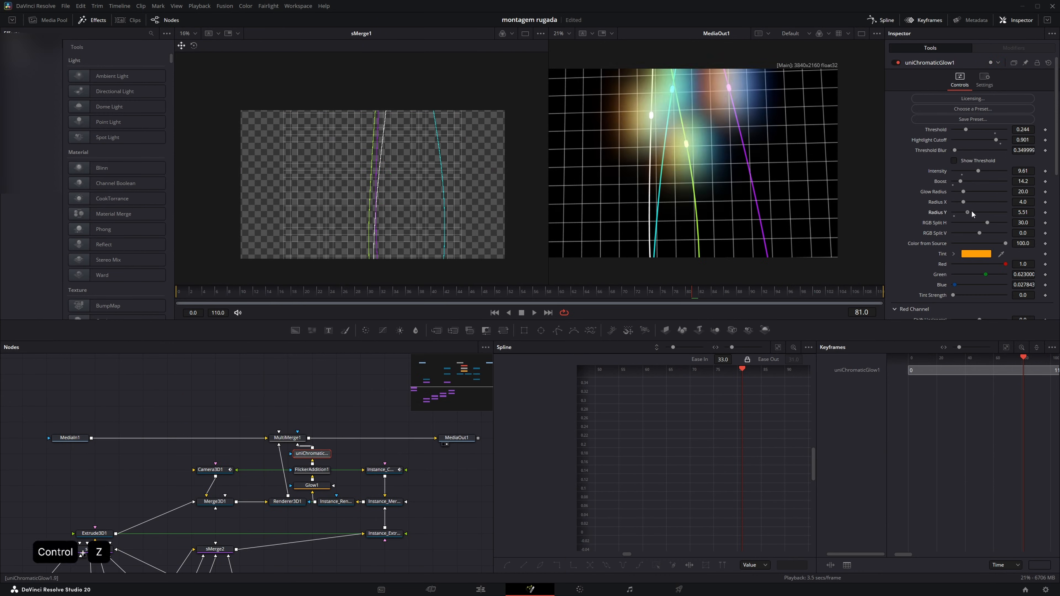
key("1")
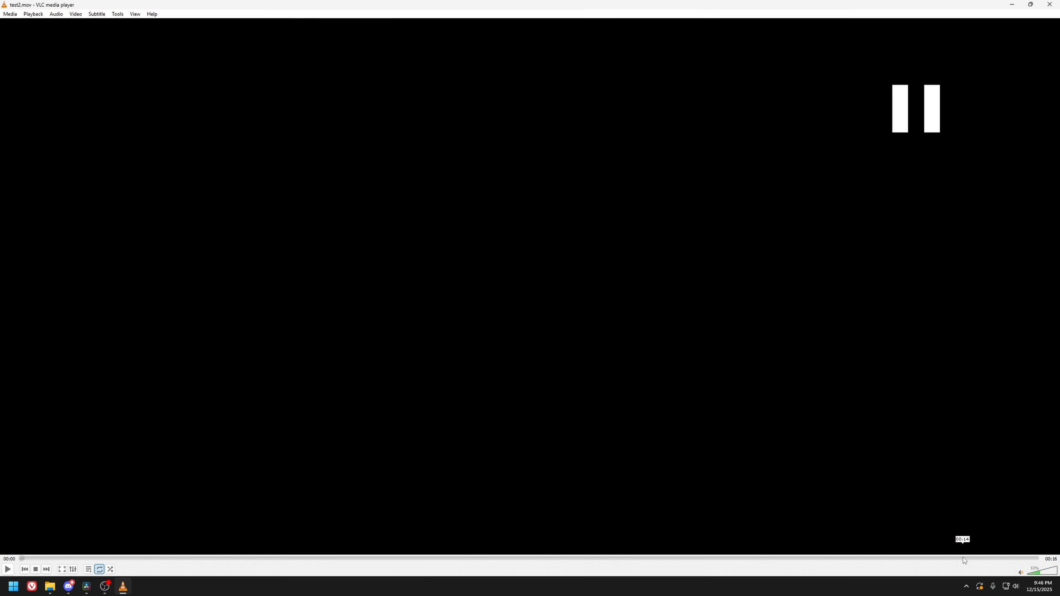
Skip test2.mov to about 00:14 in VLC and switch back to the DaVinci Resolve timeline.
left_click(963, 558)
key("alt+Tab")
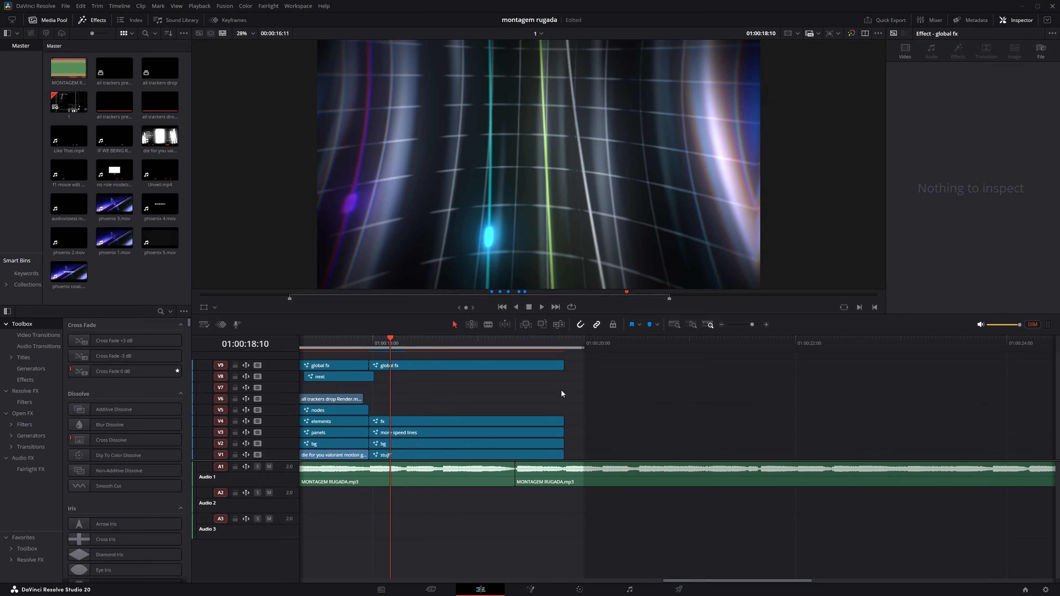
scroll(511, 383, "left", 6)
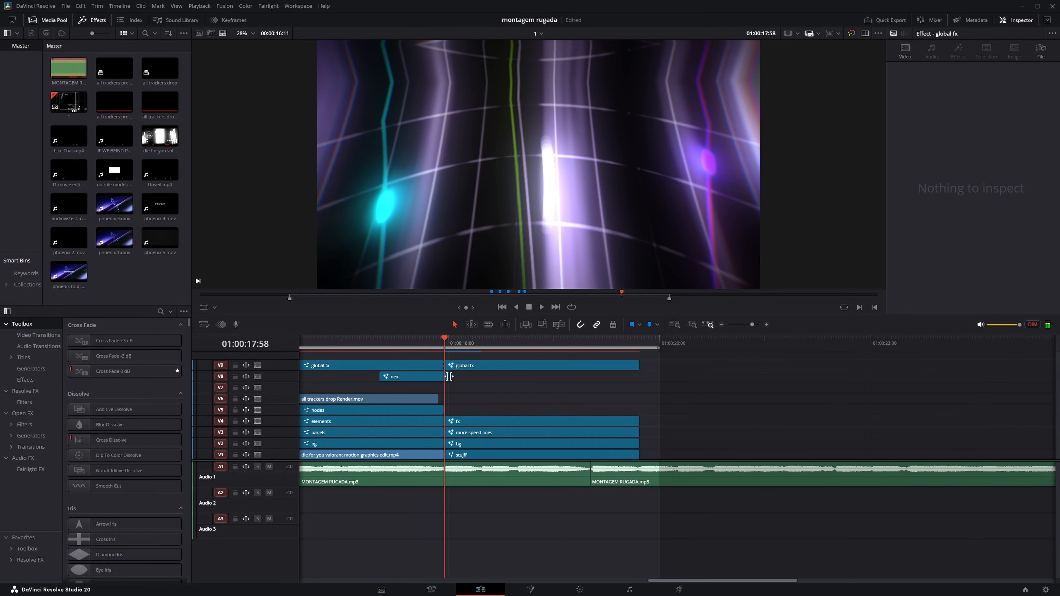
Select the "next" clip, move the playhead to 01:00:18:02 and open the grid composition in Fusion.
left_click(441, 376)
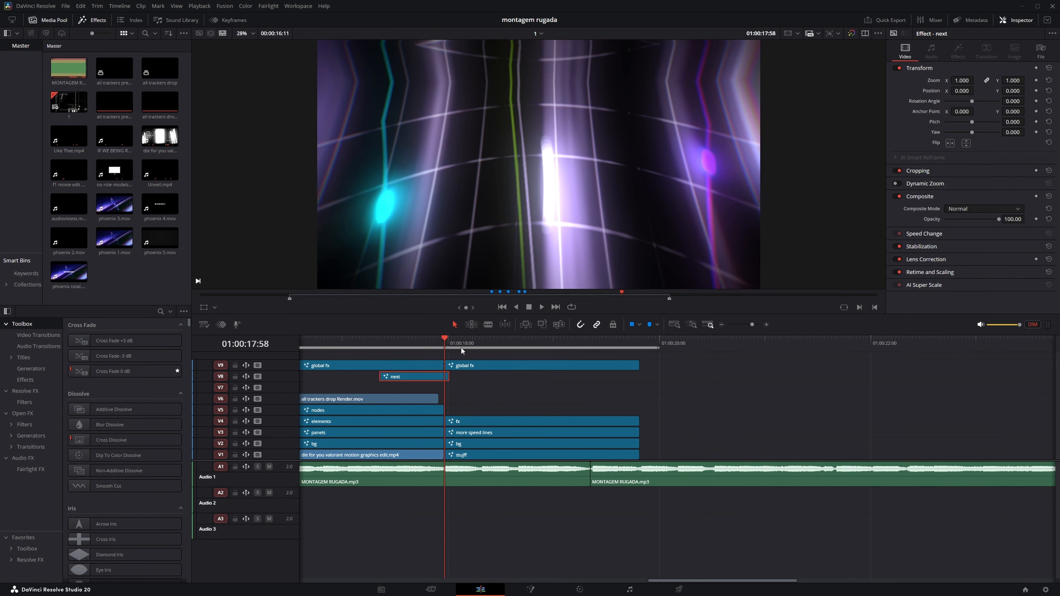
key("Right")
key("Right")
key("Right")
key("Right")
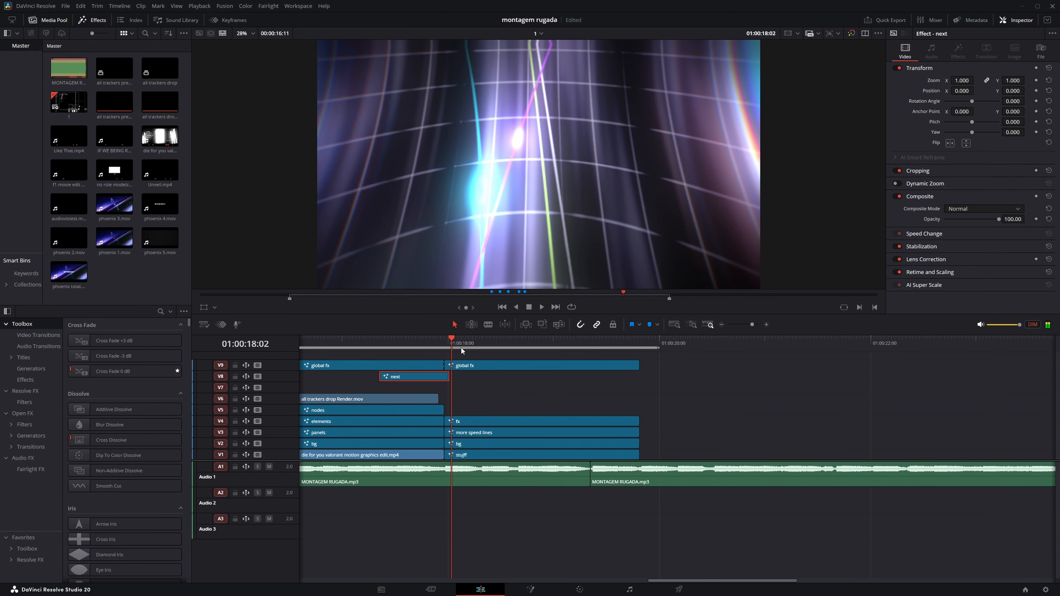
key("shift+5")
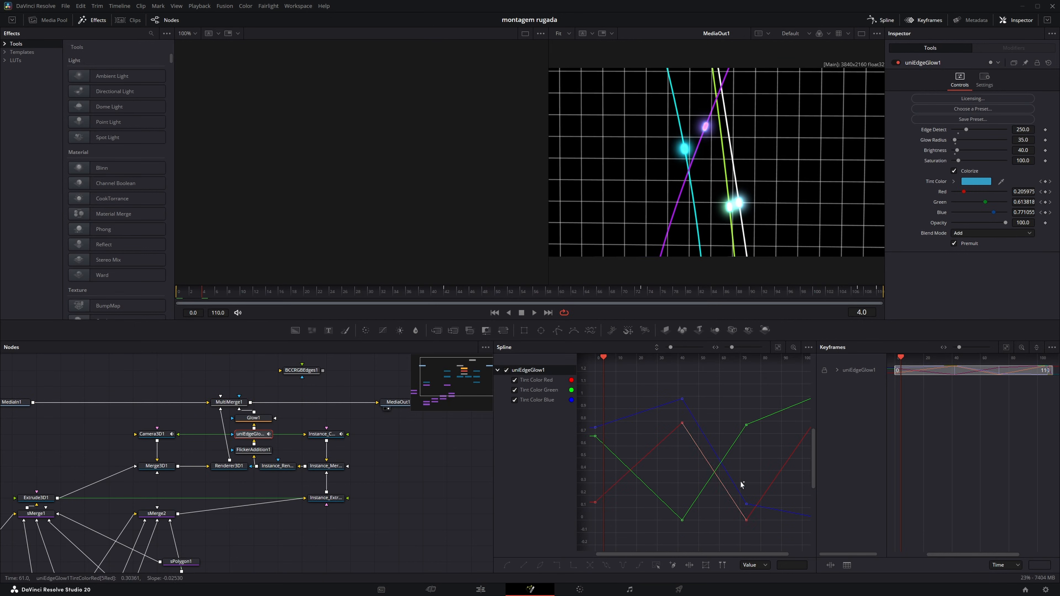
Select Merge3D1 and load its 3D scene into the empty viewer.
scroll(720, 177, "down", 3)
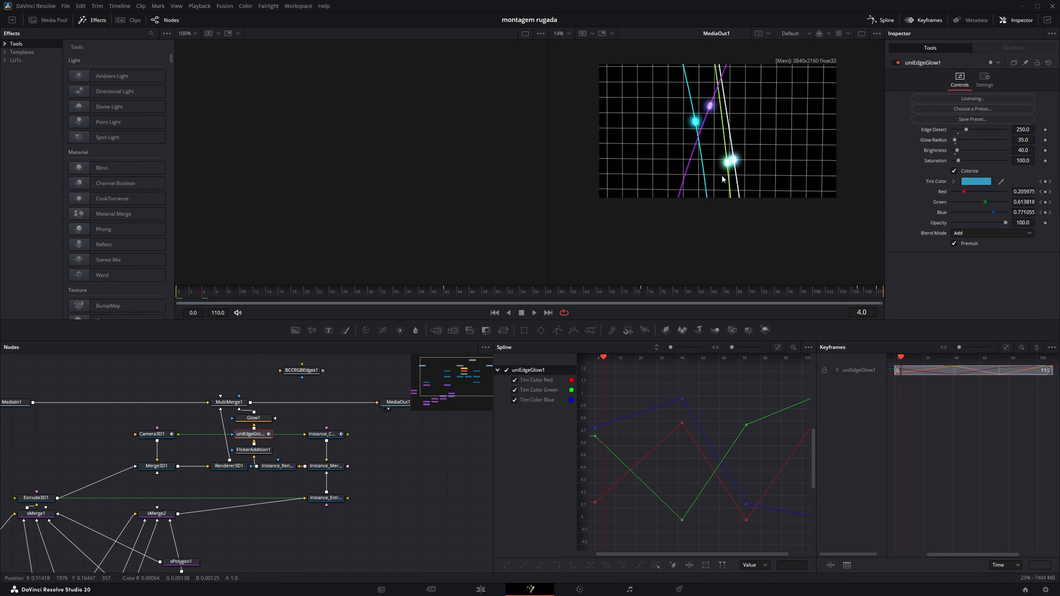
scroll(691, 215, "up", 3)
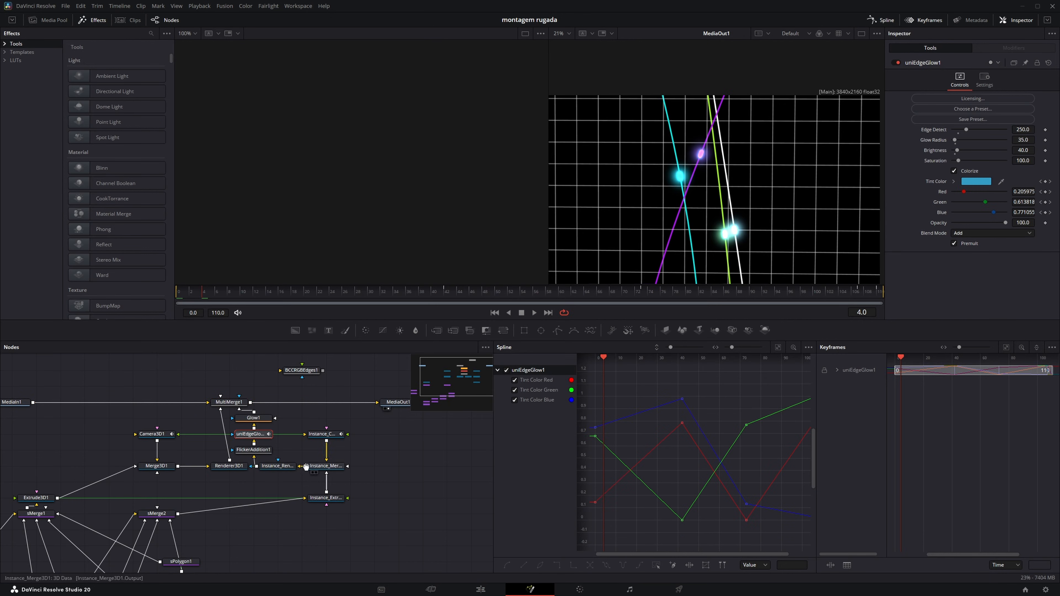
left_click_drag(159, 495, 254, 469)
left_click(252, 440)
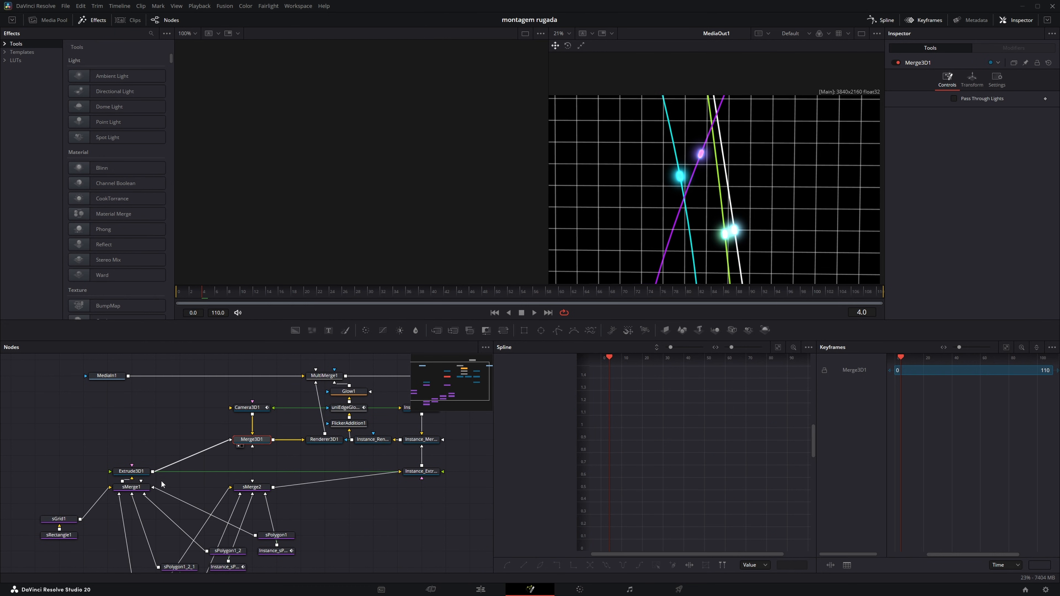
key("1")
Orbit around the extruded grid and camera in the 3D scene and scrub to frame 45.
left_click_drag(161, 484, 153, 452)
scroll(399, 166, "up", 2)
scroll(389, 107, "up", 5)
left_click_drag(398, 165, 370, 213)
scroll(393, 212, "down", 3)
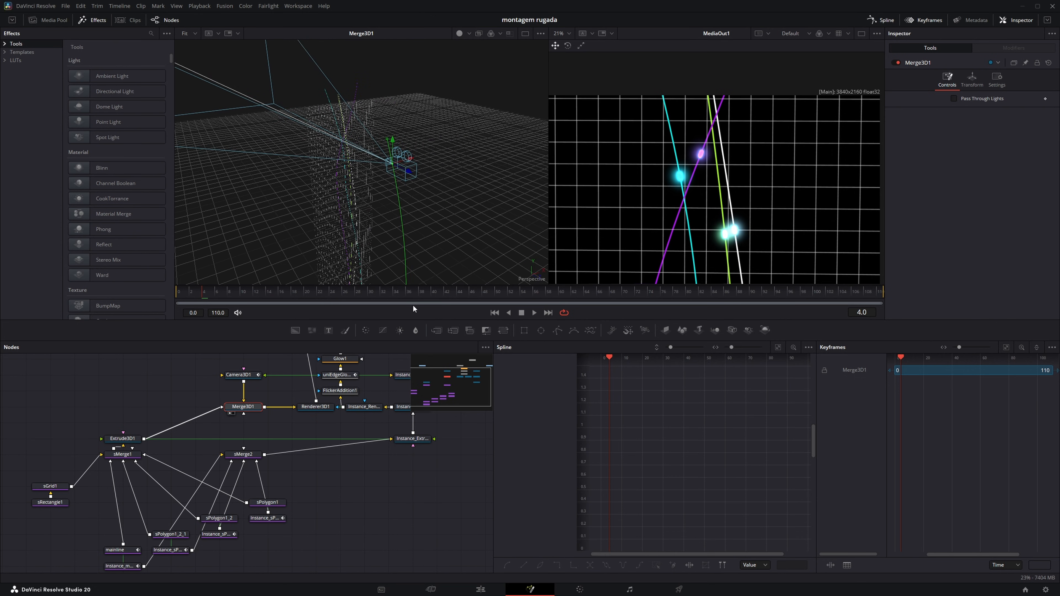
left_click_drag(340, 294, 464, 294)
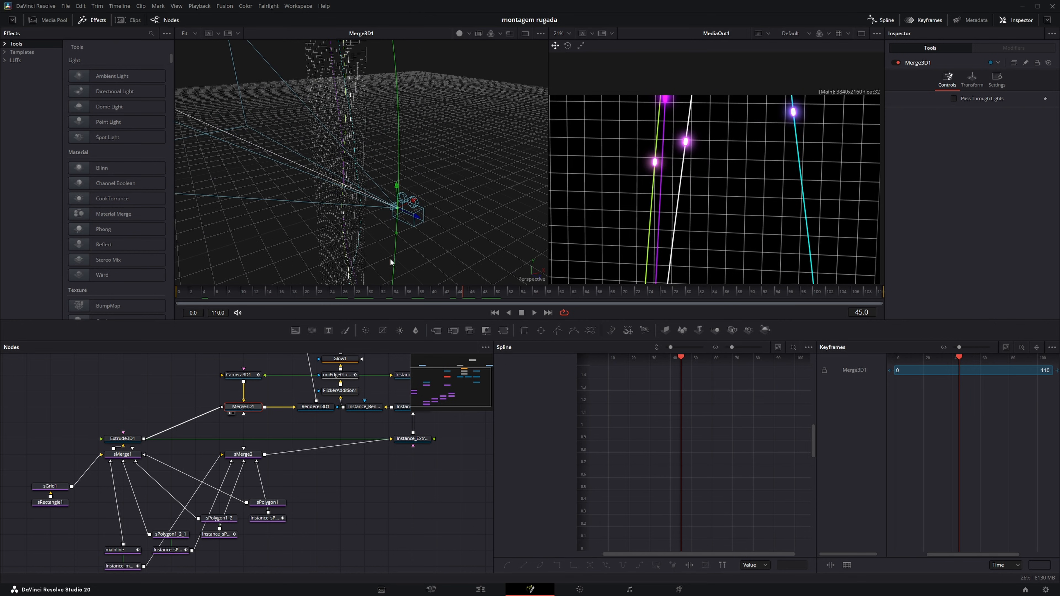
Select Instance_sPolygon1, play the composition and orbit the 3D view to look along the camera's path.
scroll(308, 490, "down", 2)
scroll(309, 490, "left", 2)
left_click(308, 492)
key("space")
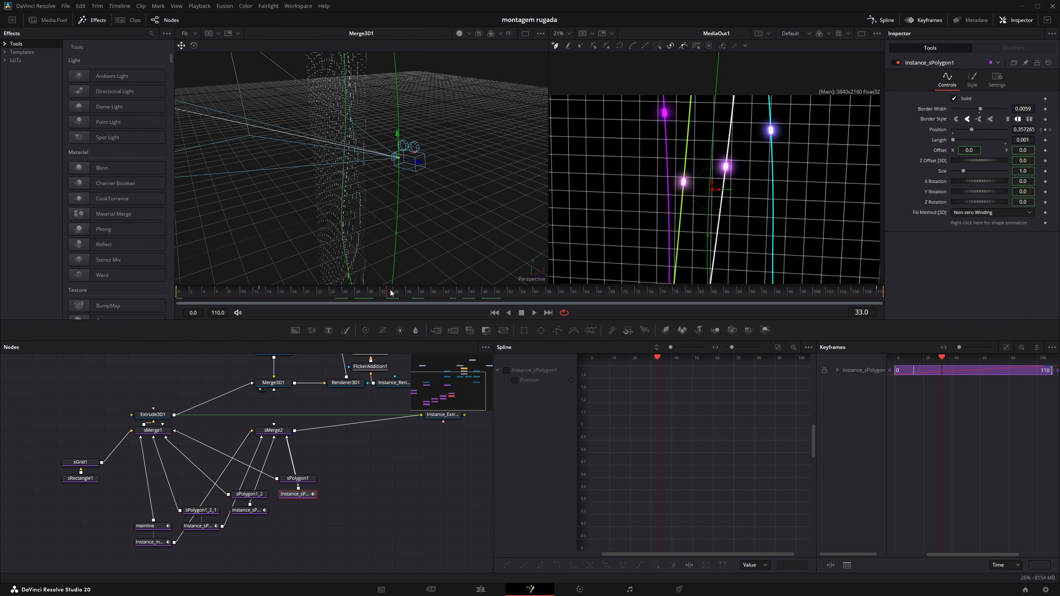
left_click_drag(427, 210, 433, 150)
Load sMerge1 into the first viewer and select all polygon nodes and their instances to examine their paths.
left_click(156, 431)
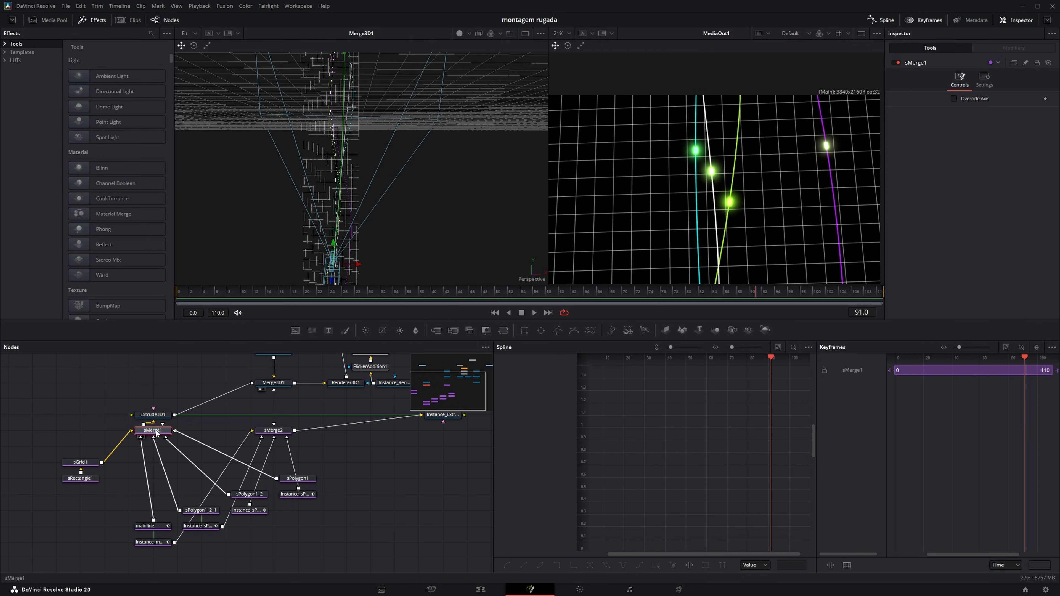
key("1")
left_click(153, 414)
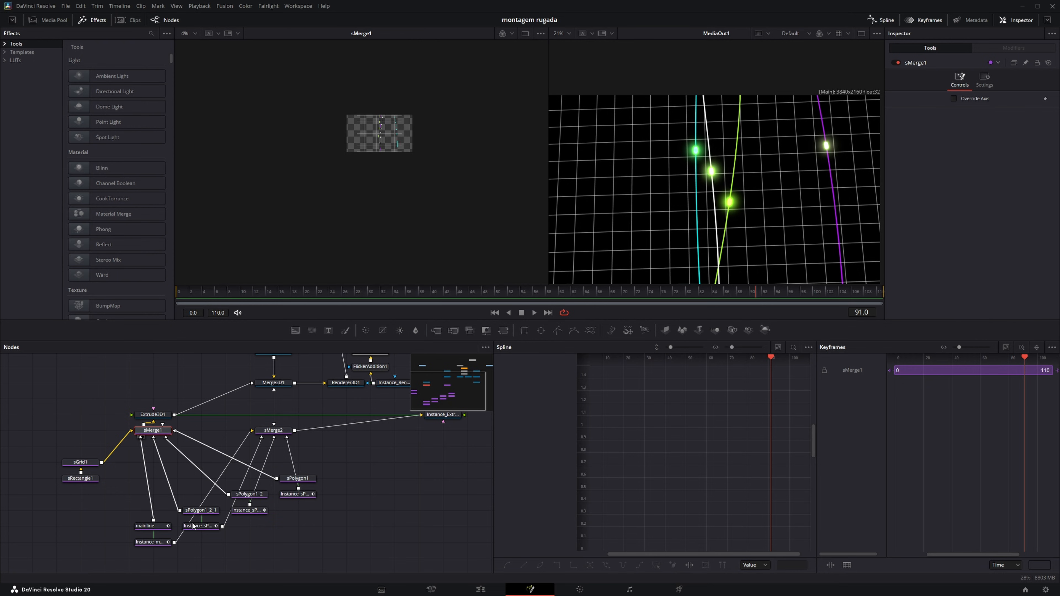
left_click_drag(126, 559, 326, 465)
scroll(386, 135, "down", 5)
left_click_drag(387, 134, 401, 169)
scroll(373, 202, "up", 3)
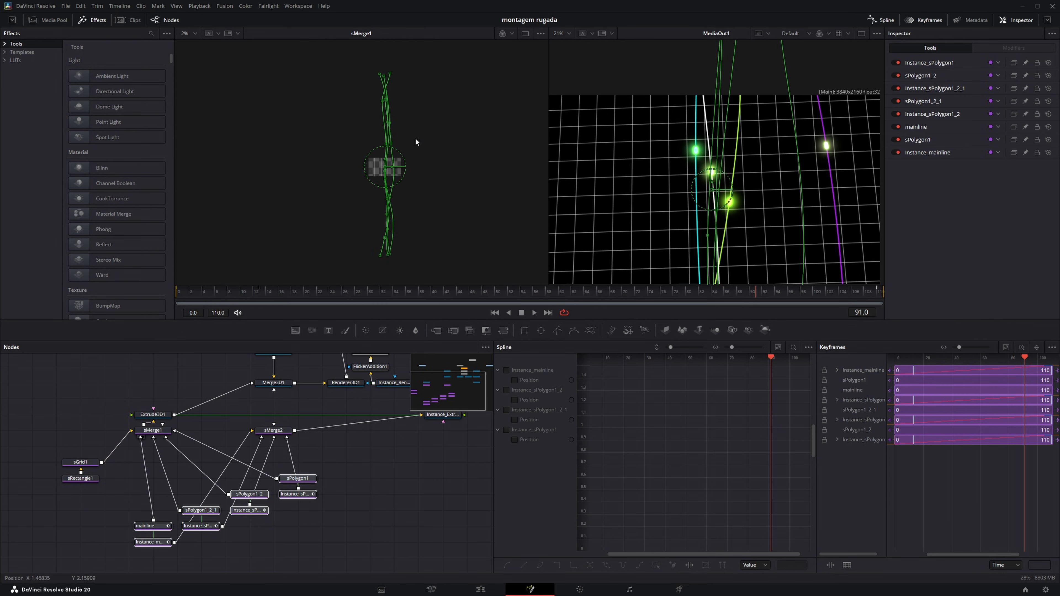
scroll(365, 146, "up", 2)
scroll(406, 187, "down", 2)
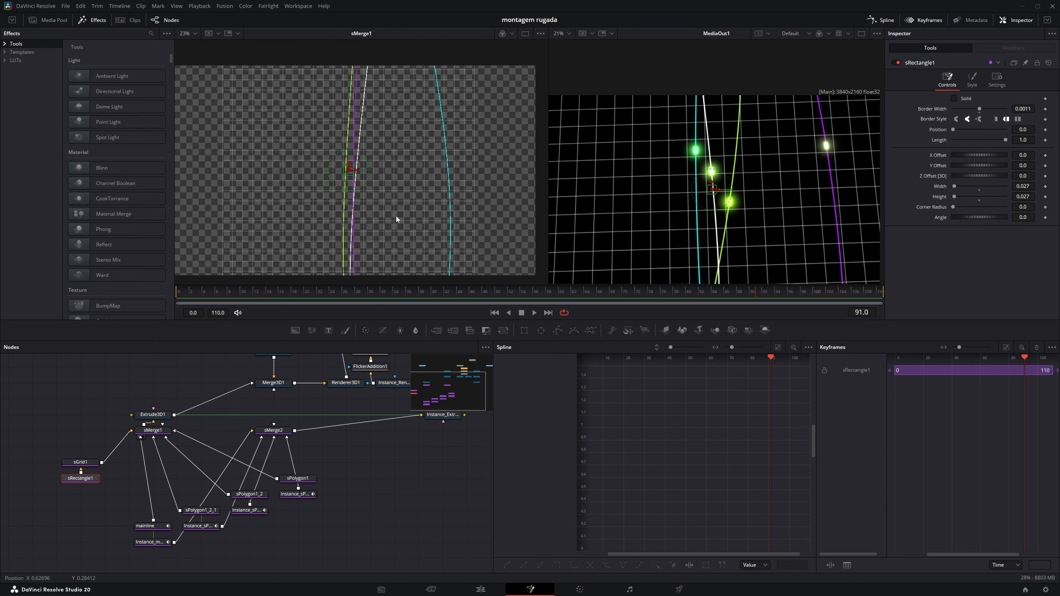
Load sRectangle1 and sGrid1 one after the other into the first viewer to examine how the grid is built.
scroll(396, 215, "up", 1)
left_click_drag(349, 210, 419, 225)
key("1")
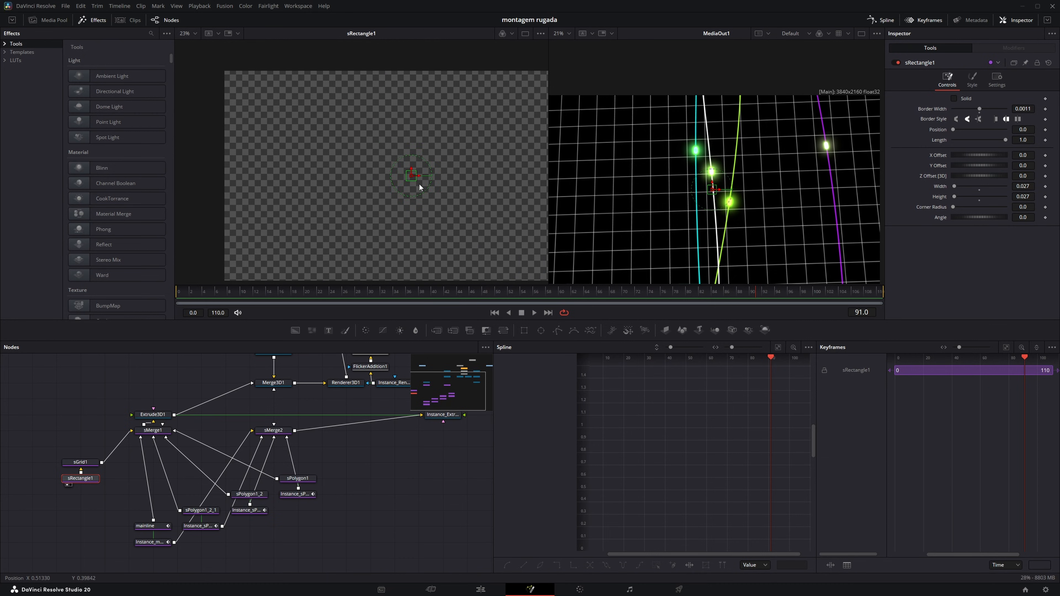
scroll(416, 179, "down", 2)
left_click(88, 460)
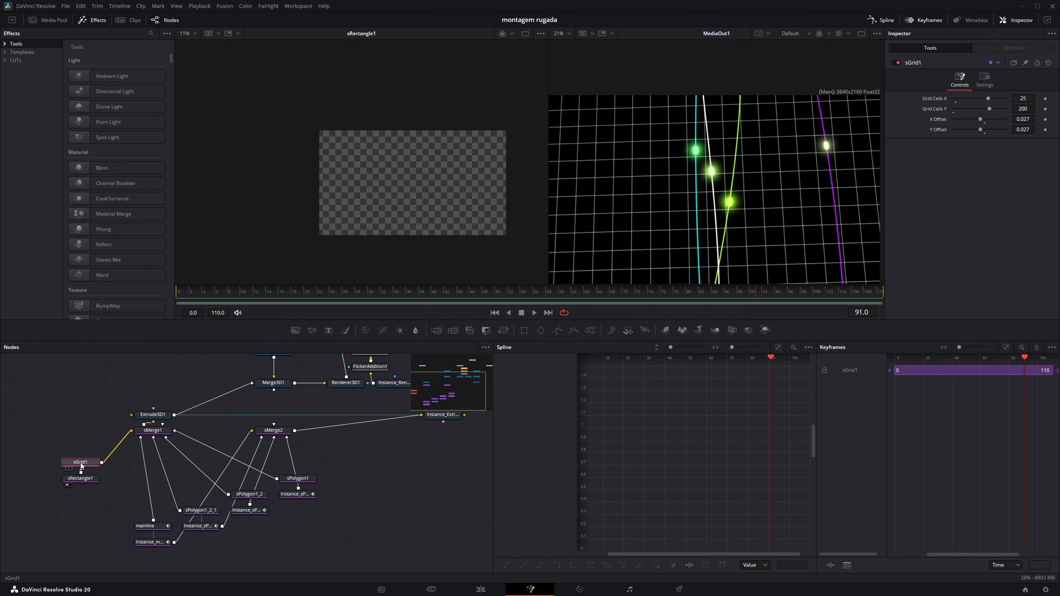
key("1")
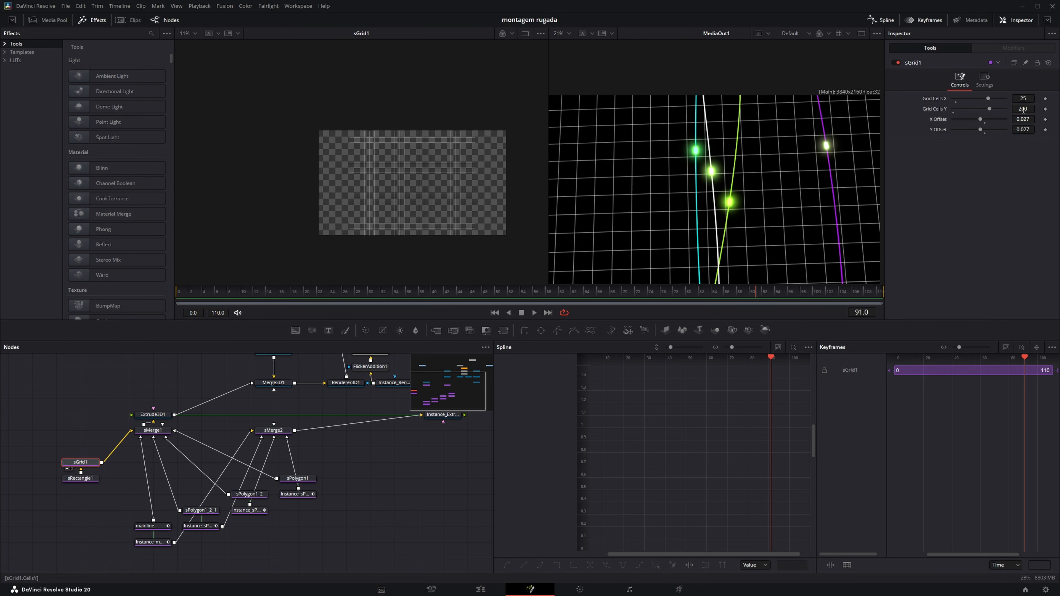
Load the mainline polygon into the first viewer, examine its full path and scrub to frame 68.
left_click(150, 525)
key("1")
scroll(363, 240, "down", 5)
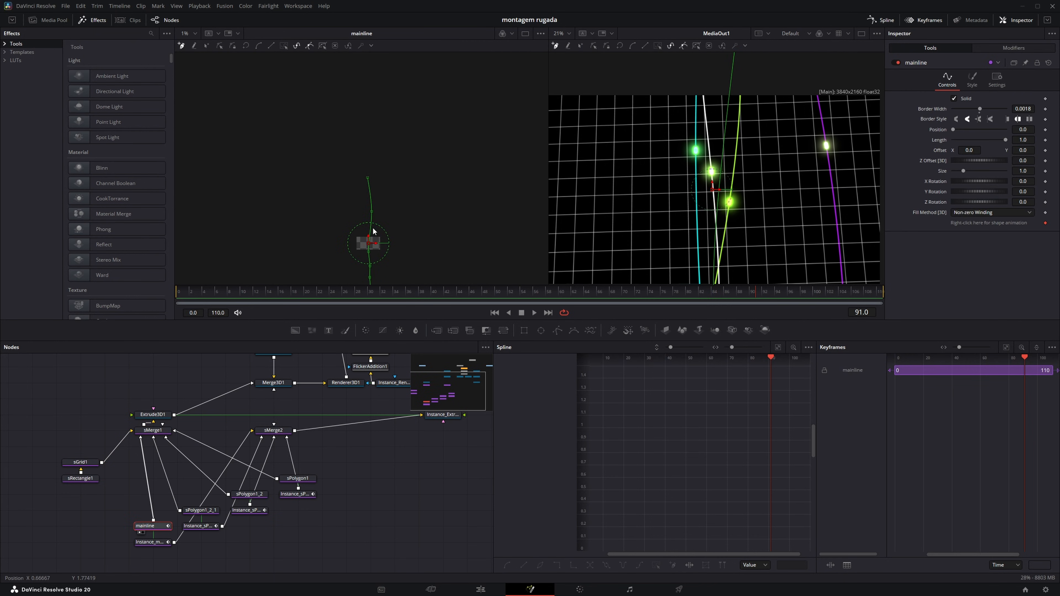
scroll(147, 518, "up", 2)
left_click(238, 545)
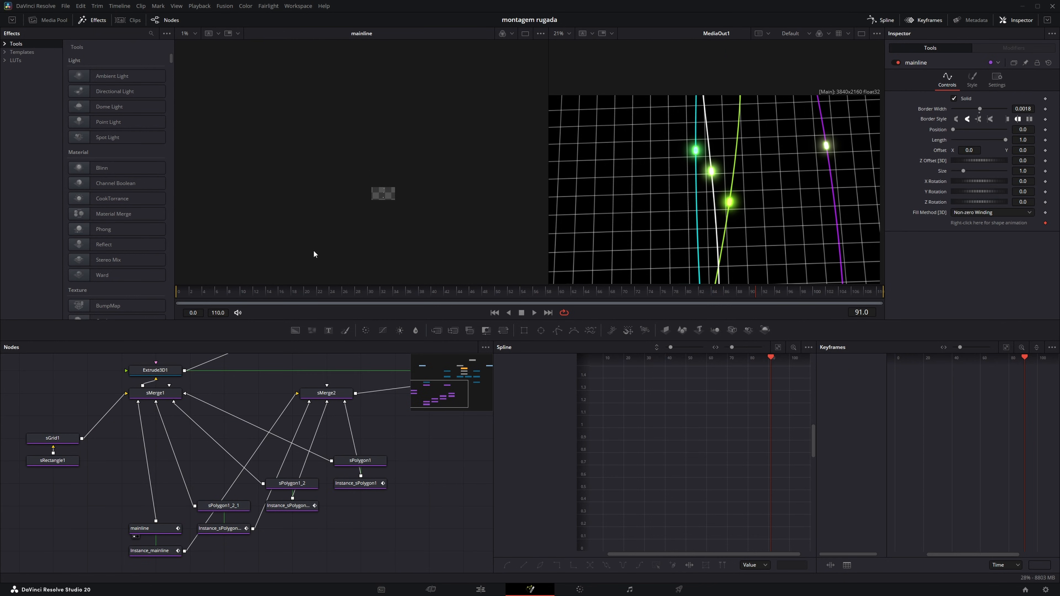
left_click(382, 227)
scroll(372, 250, "up", 1)
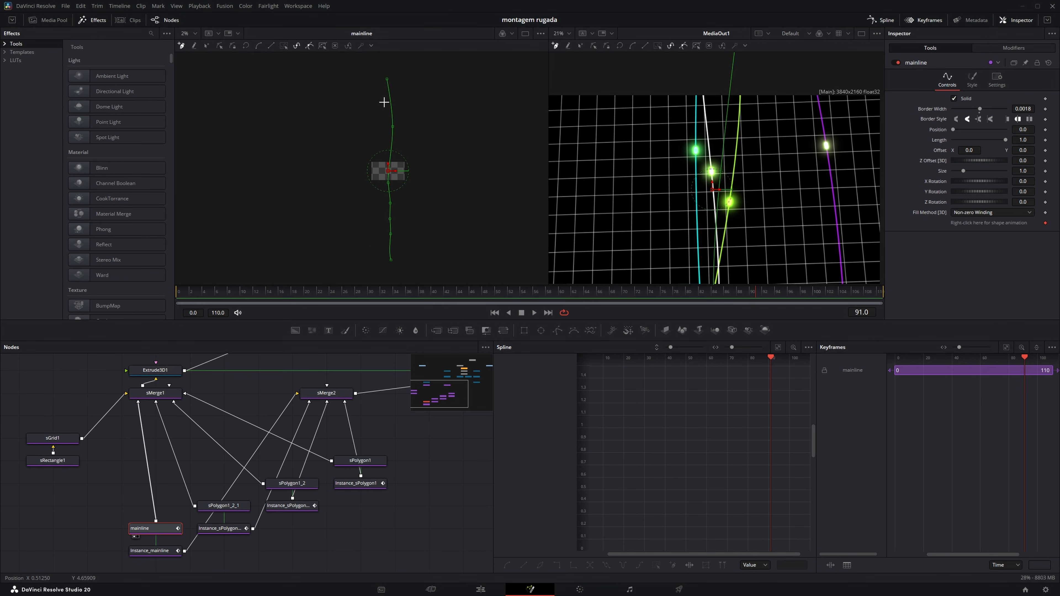
left_click_drag(582, 293, 610, 305)
scroll(385, 188, "up", 1)
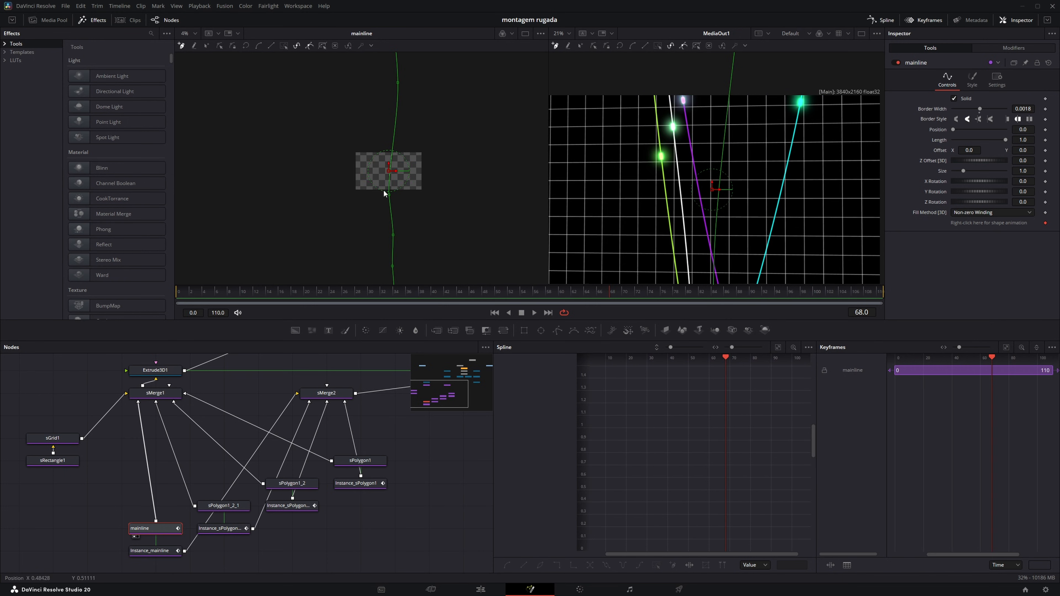
Select Instance_mainline, scrub the animation to frame 50 and load the instance into the first viewer to examine its moving segment.
left_click(170, 552)
scroll(396, 78, "down", 1)
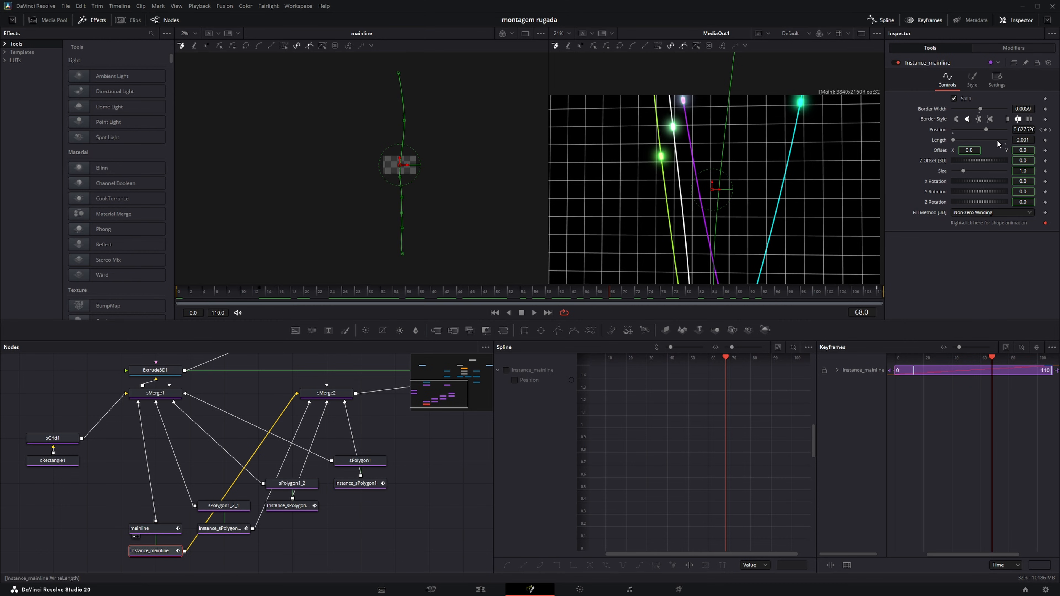
left_click_drag(326, 292, 302, 291)
scroll(405, 156, "up", 5)
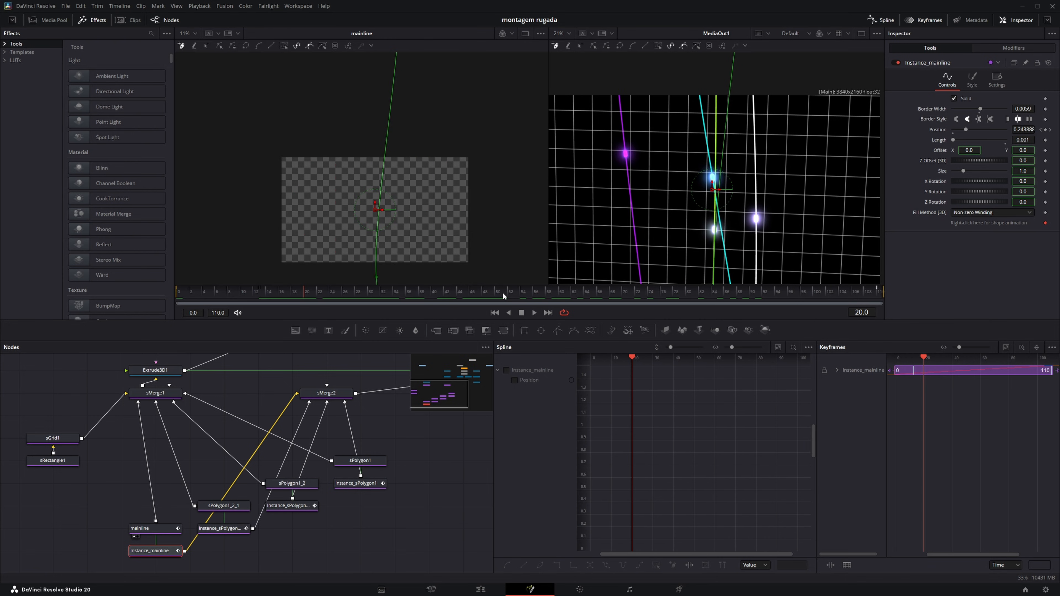
mouse_move(502, 291)
left_mouse_down()
mouse_move(578, 293)
mouse_move(496, 294)
left_mouse_up()
scroll(381, 255, "up", 4)
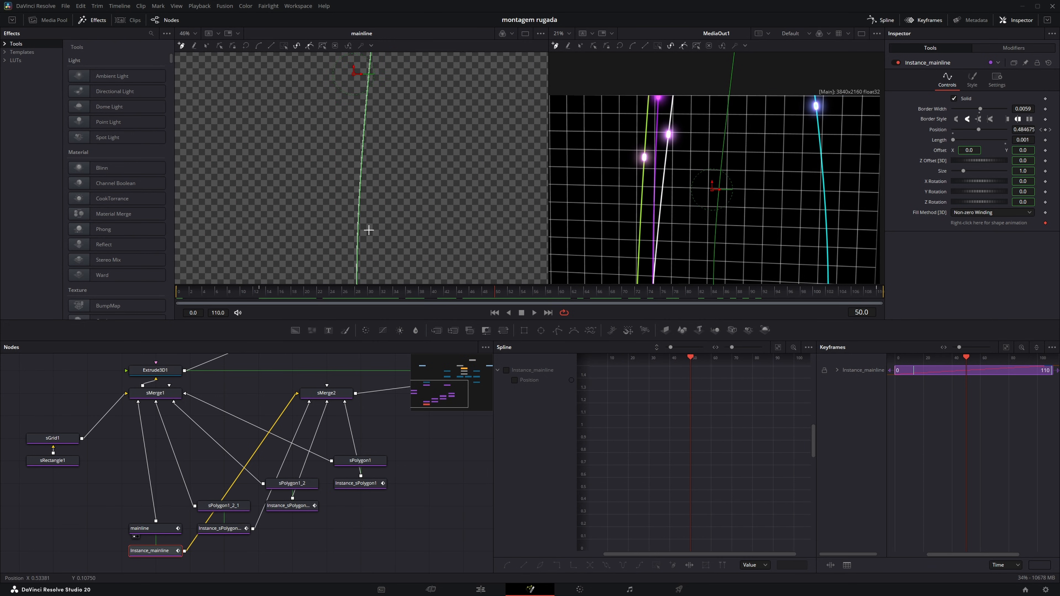
key("1")
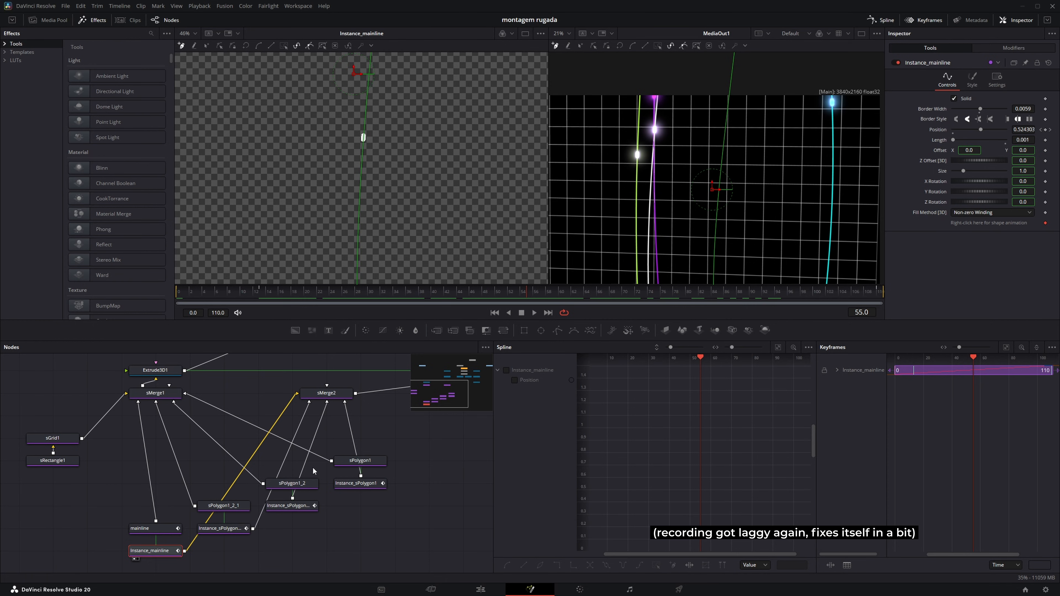
left_click_drag(313, 471, 128, 594)
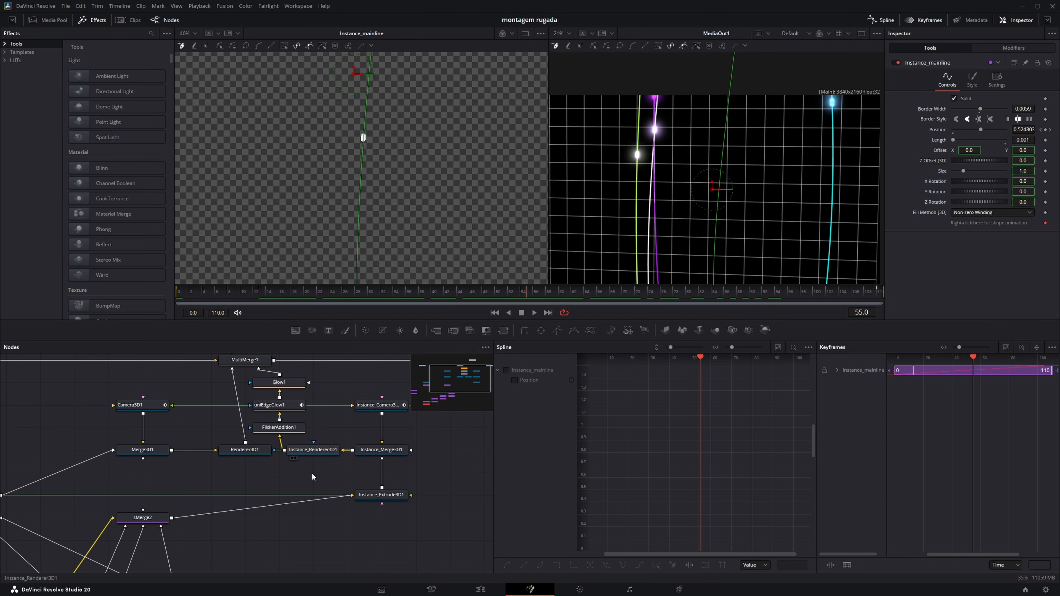
Load Camera3D1 and Instance_Renderer3D1 one after the other into the first viewer to examine the camera path and the rendered segments.
left_click_drag(313, 477, 312, 506)
left_click_drag(251, 480, 217, 480)
key("1")
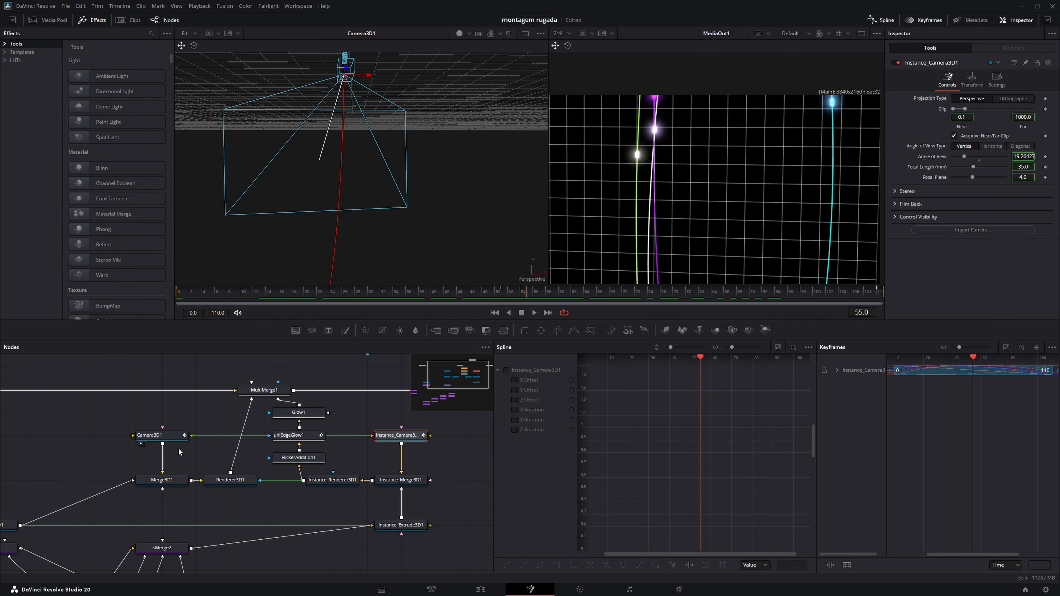
left_click(338, 481)
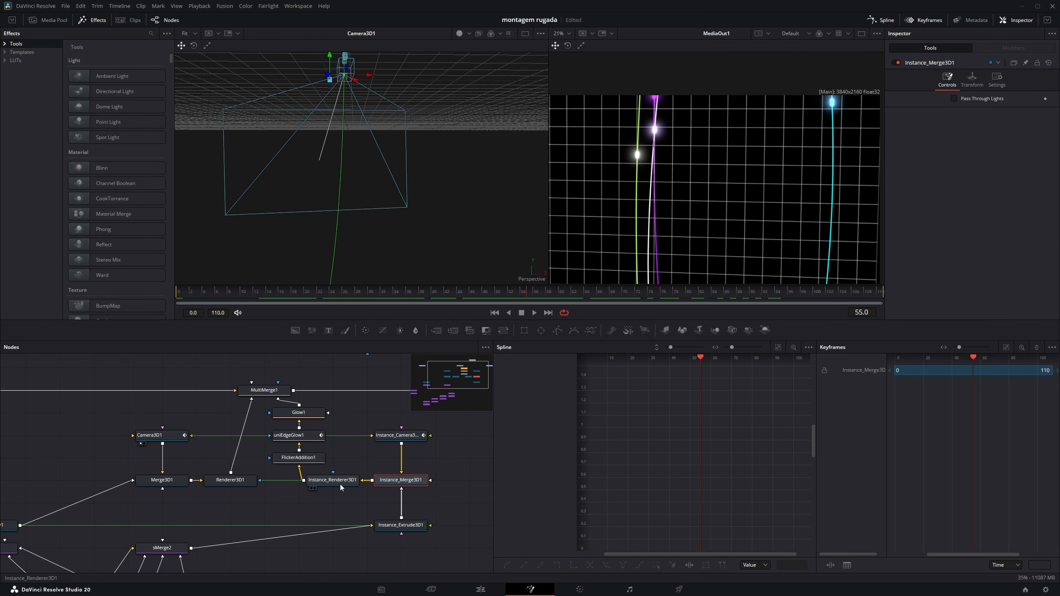
key("1")
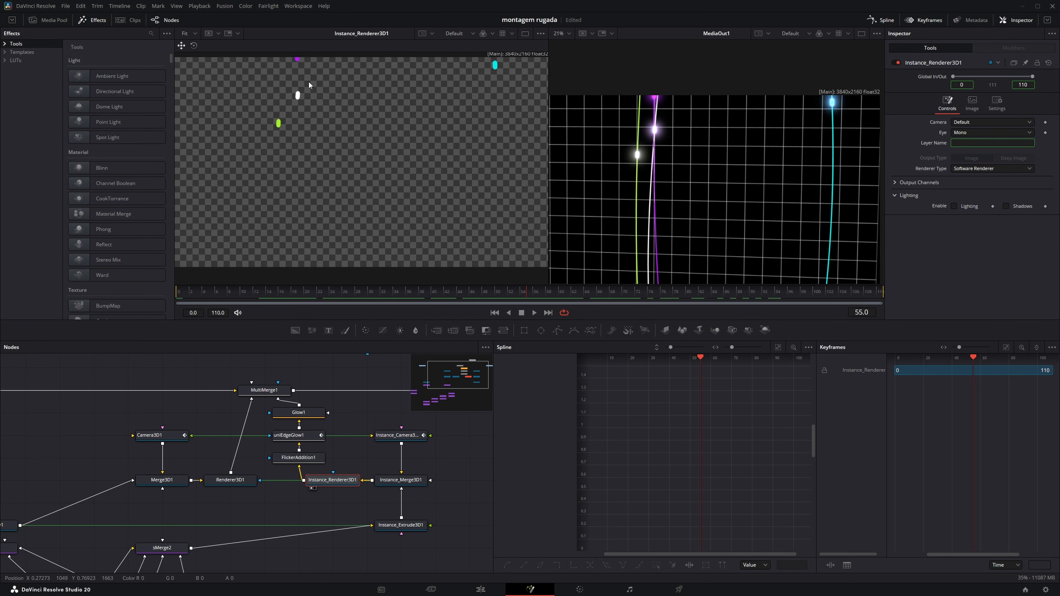
Step through FlickerAddition1, uniEdgeGlow1, Glow1 and MultiMerge1 in the first viewer to examine how the line segments get their glow.
left_click(300, 458)
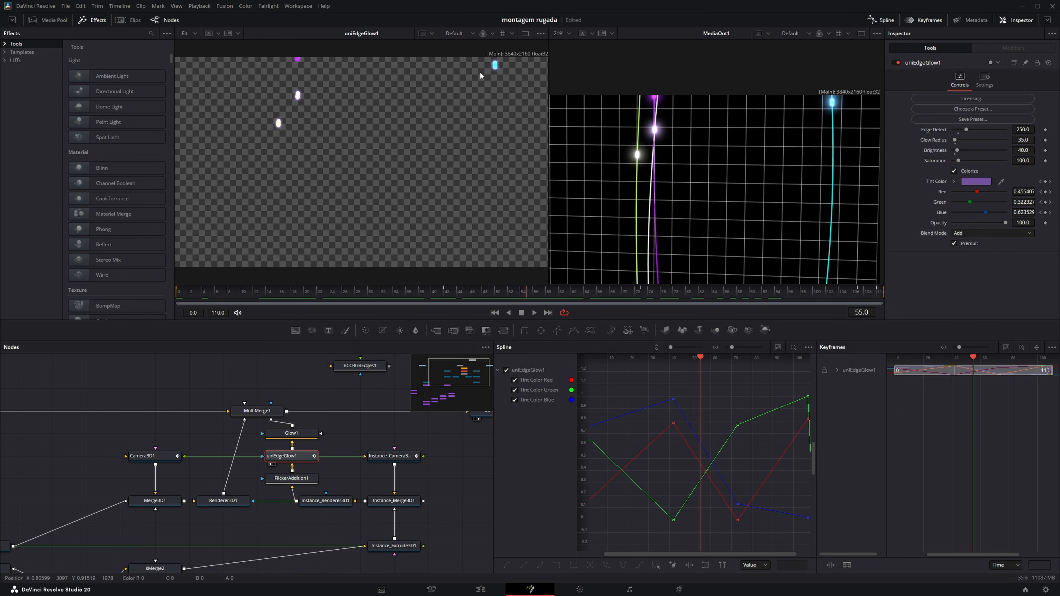
left_click(306, 434)
key("1")
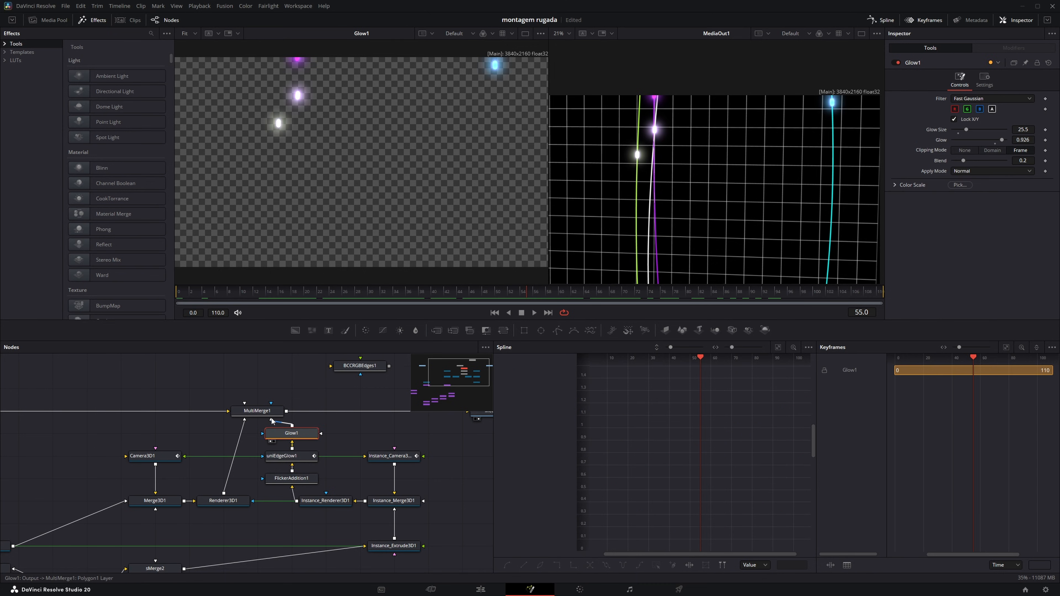
left_click(263, 412)
key("1")
left_click_drag(325, 411, 292, 420)
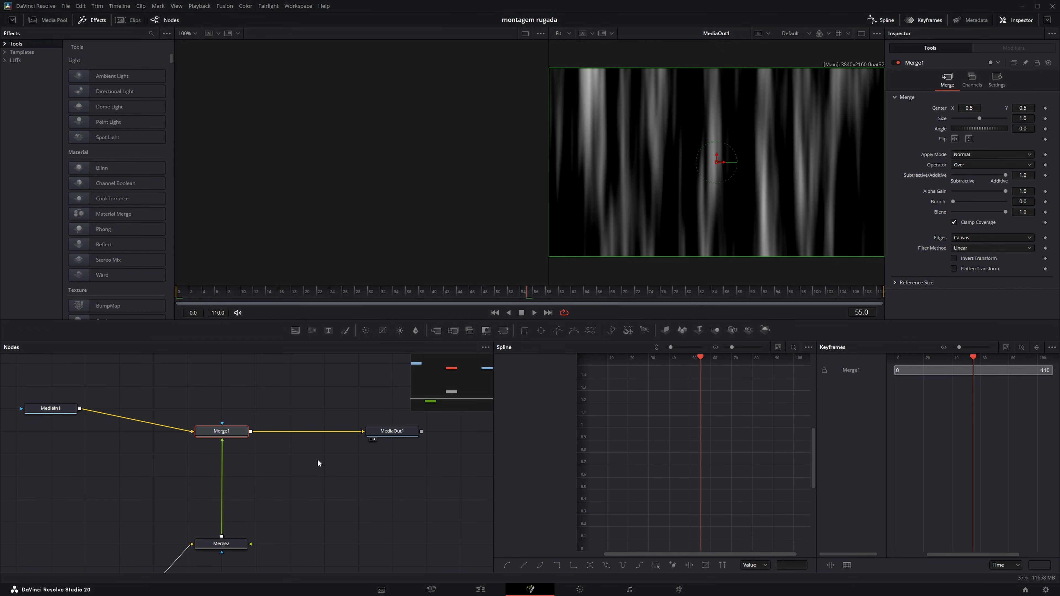
Load FastNoise1 into the first viewer and play the animation to examine the vertical noise streaks and their settings.
left_click_drag(317, 460, 384, 397)
left_click_drag(192, 527, 294, 526)
key("1")
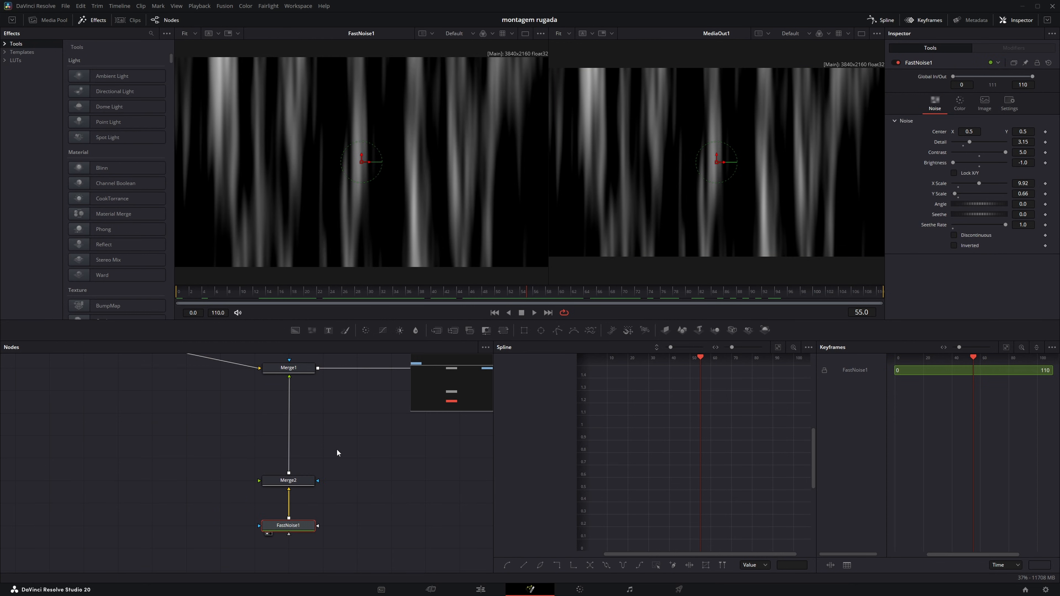
key("space")
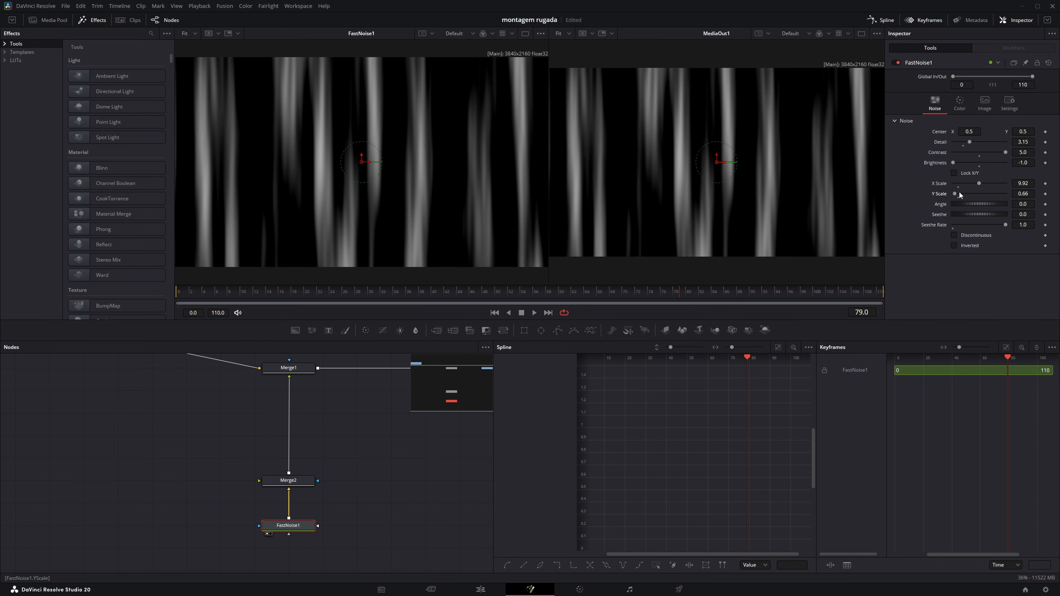
Switch to the composition with S_DistortChroma1 and load its two rectangle masks and the distortion into the first viewer.
left_click(478, 589)
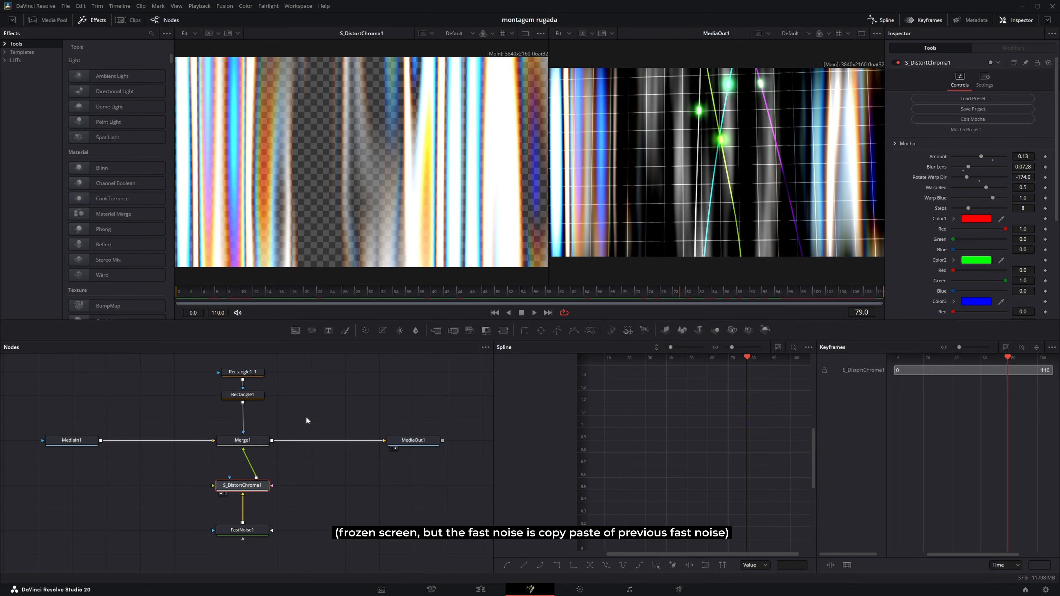
left_click(246, 370)
left_click(251, 394)
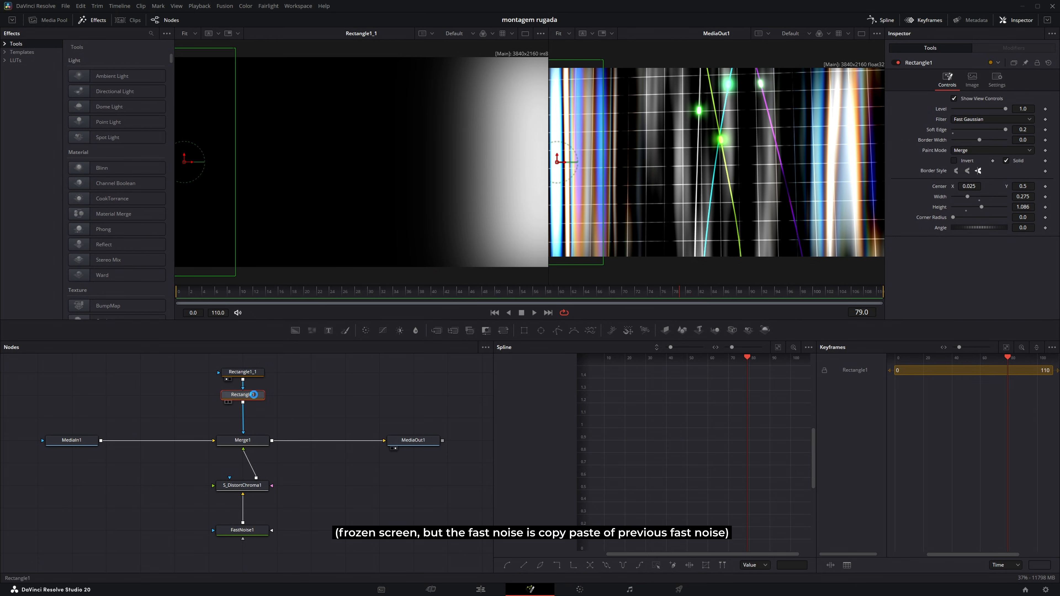
key("1")
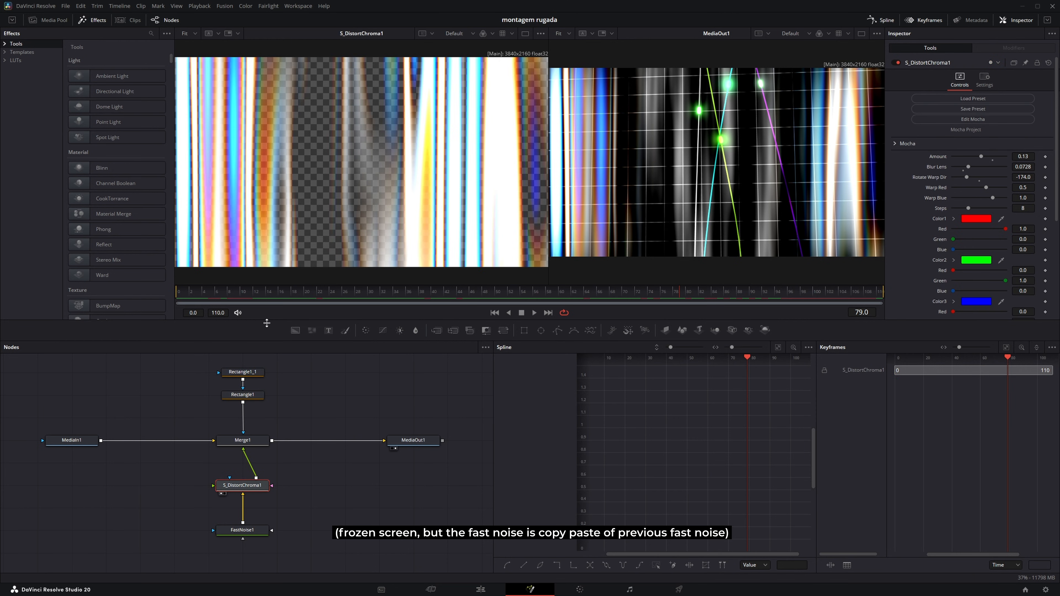
left_click(306, 418)
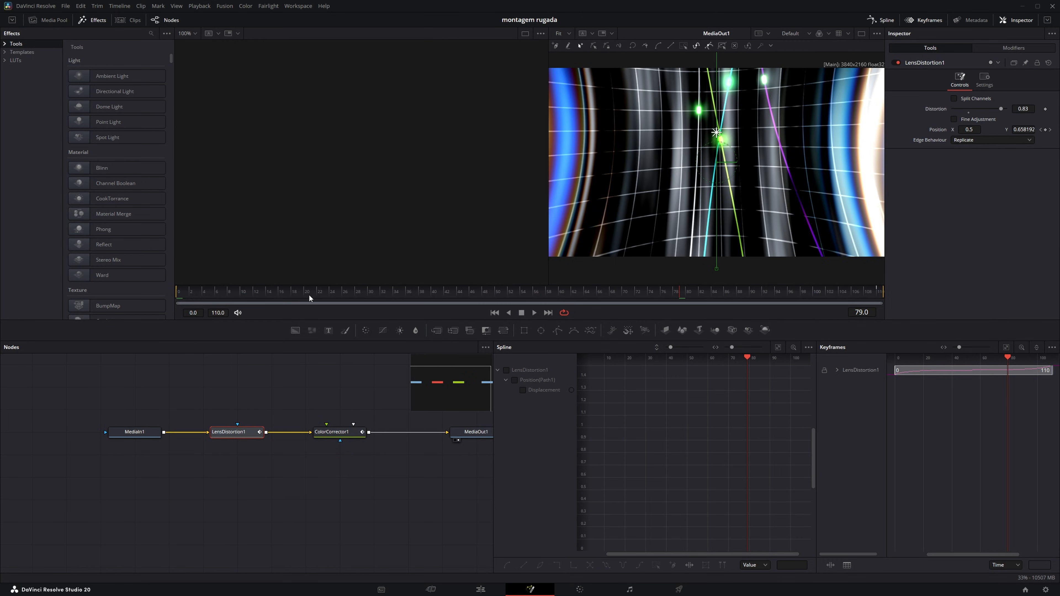
Load LensDistortion1 and ColorCorrector1 of the fx clip one after the other into the first viewer.
key("1")
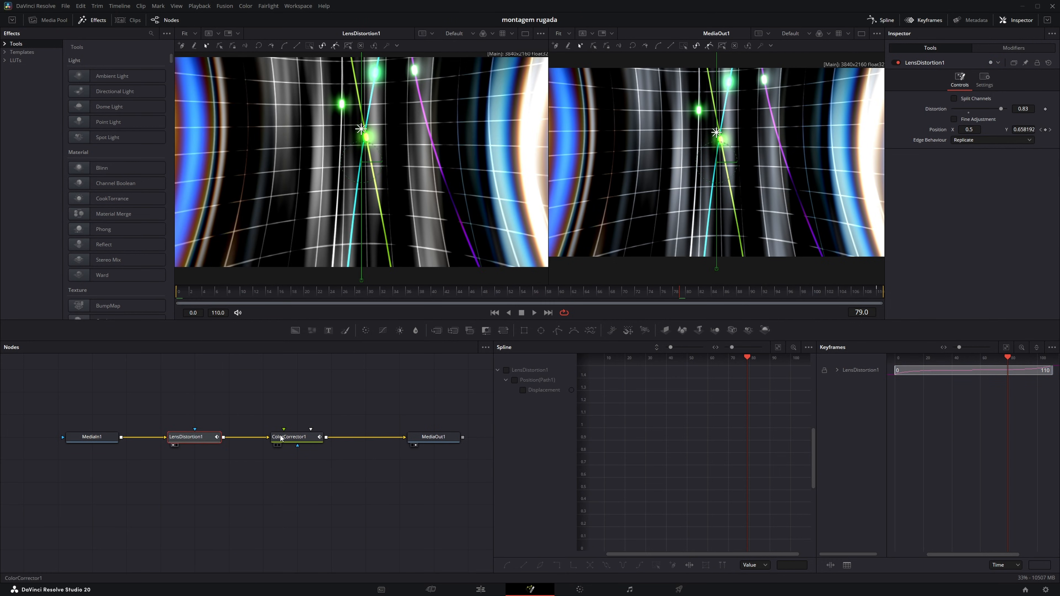
left_click(282, 437)
key("1")
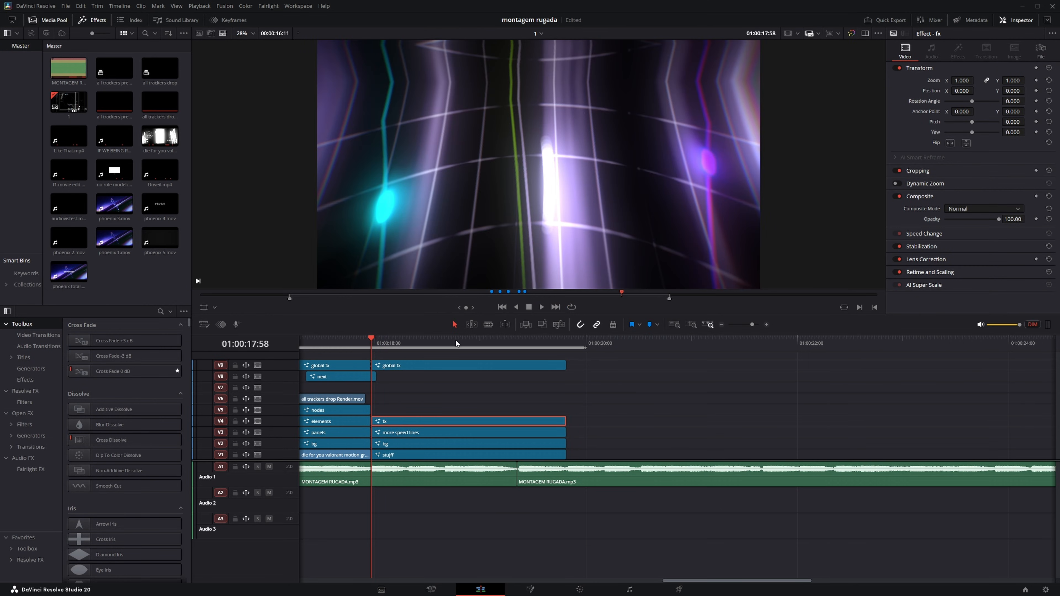
Move the playhead to 01:00:18:48, open the global fx clip in Fusion and load Dehaze1 into the first viewer.
left_click(459, 341)
left_click(469, 362)
key("shift+5")
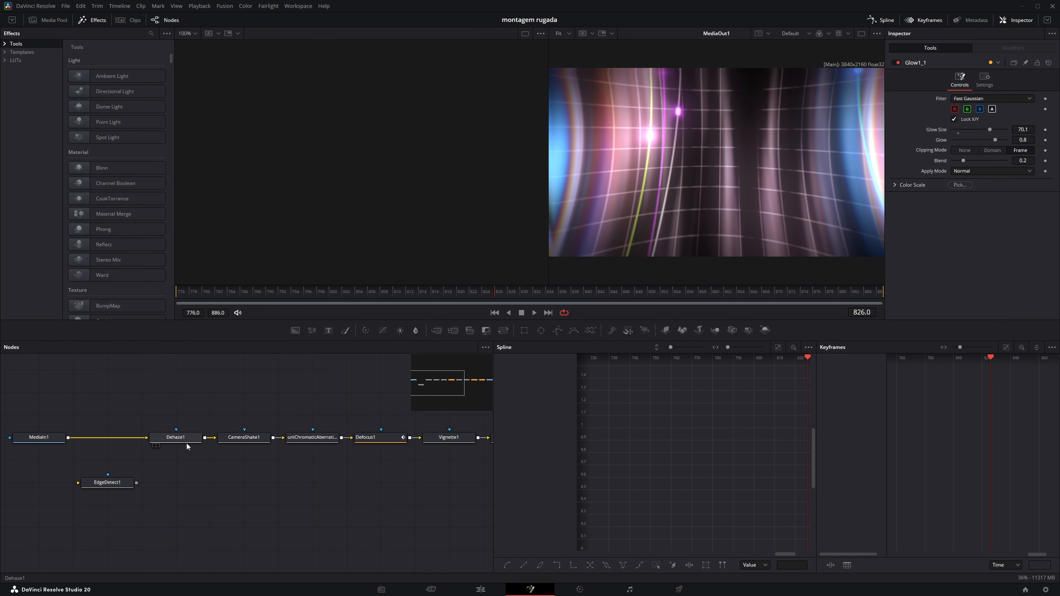
left_click(186, 443)
key("1")
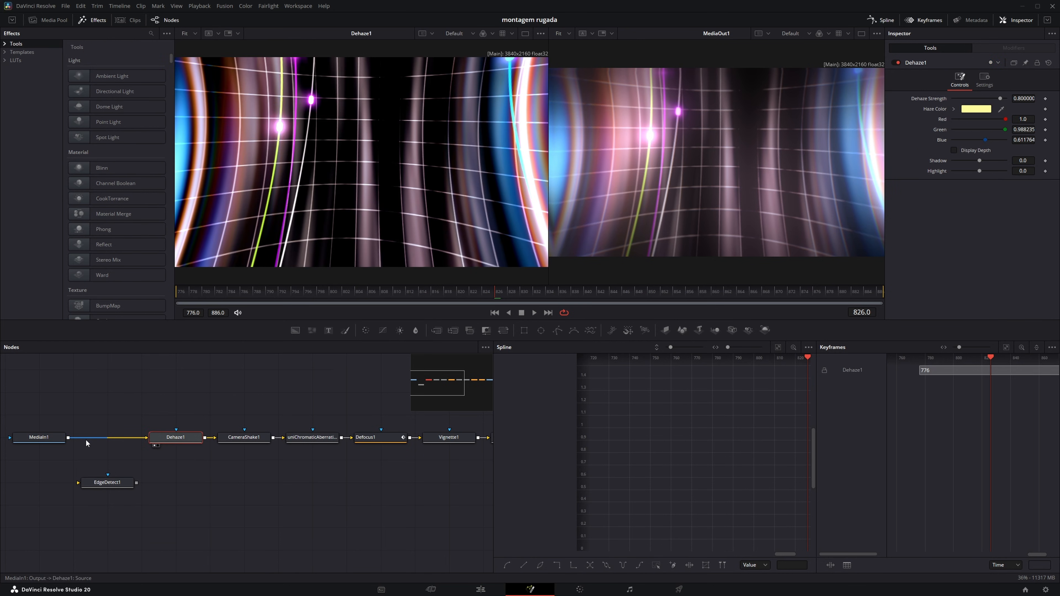
Load CameraShake1 and uniChromaticAberration1 one after the other into the first viewer to examine their settings.
left_click(238, 441)
key("1")
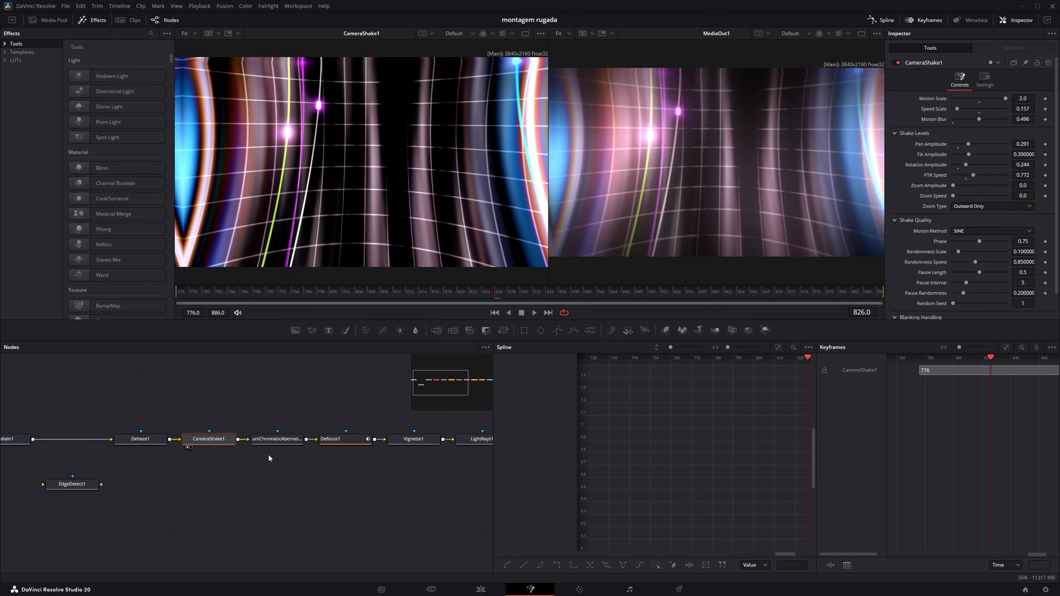
left_click(276, 439)
key("1")
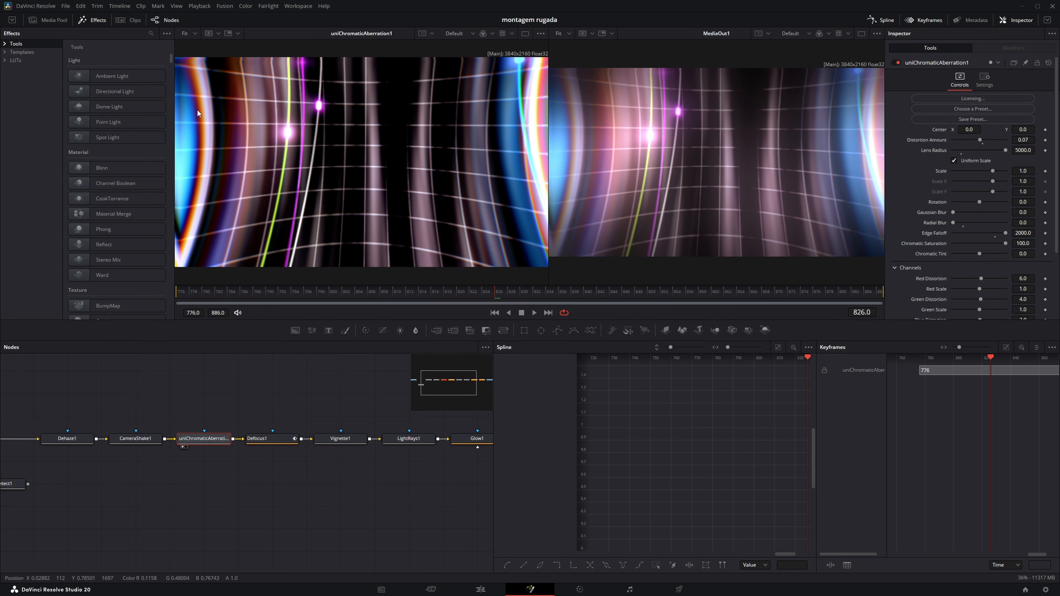
Search the tool list for "chromati" and close it without adding a tool.
key("shift+space")
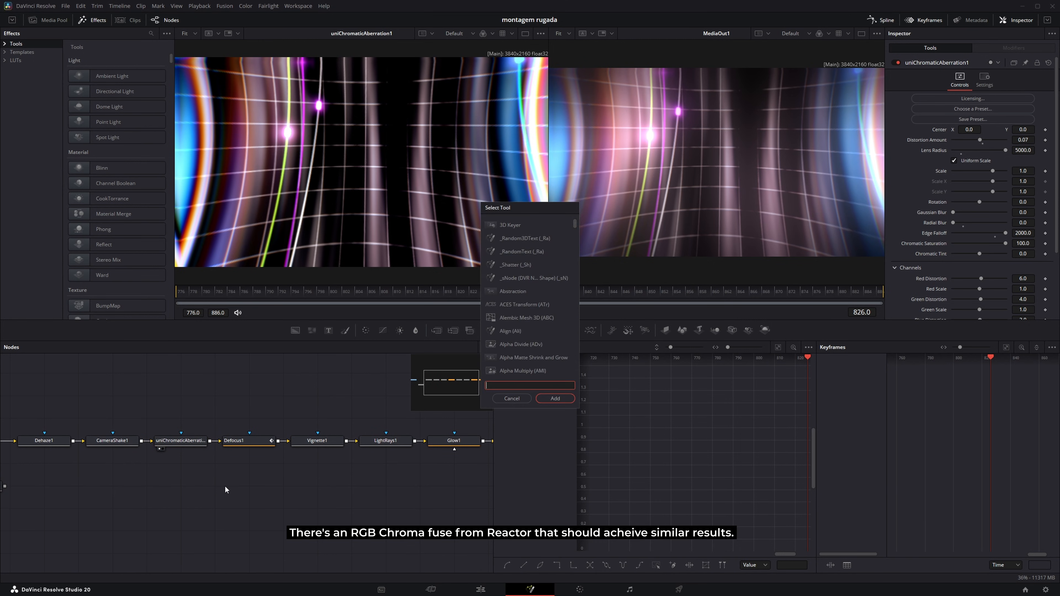
type("chromati")
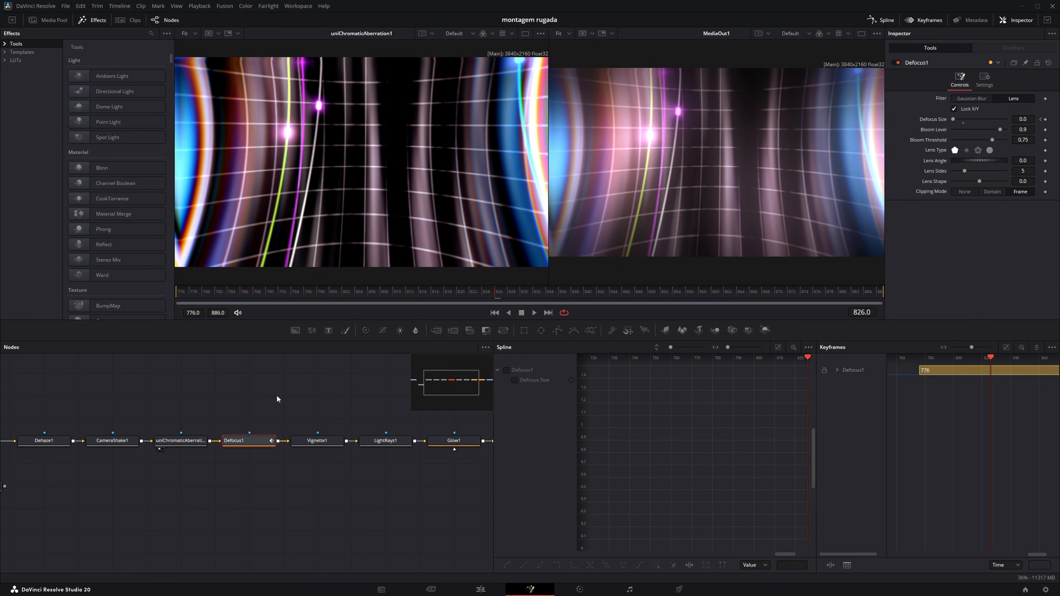
left_click(218, 396)
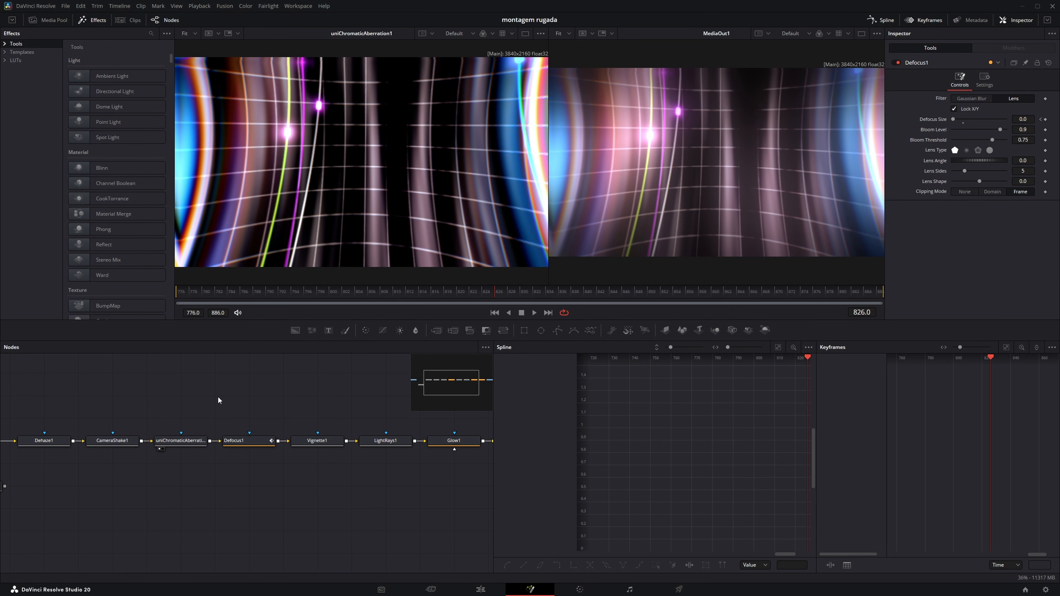
Load Defocus1 into the first viewer and display its Defocus Size curve in the spline editor.
left_click(241, 440)
key("1")
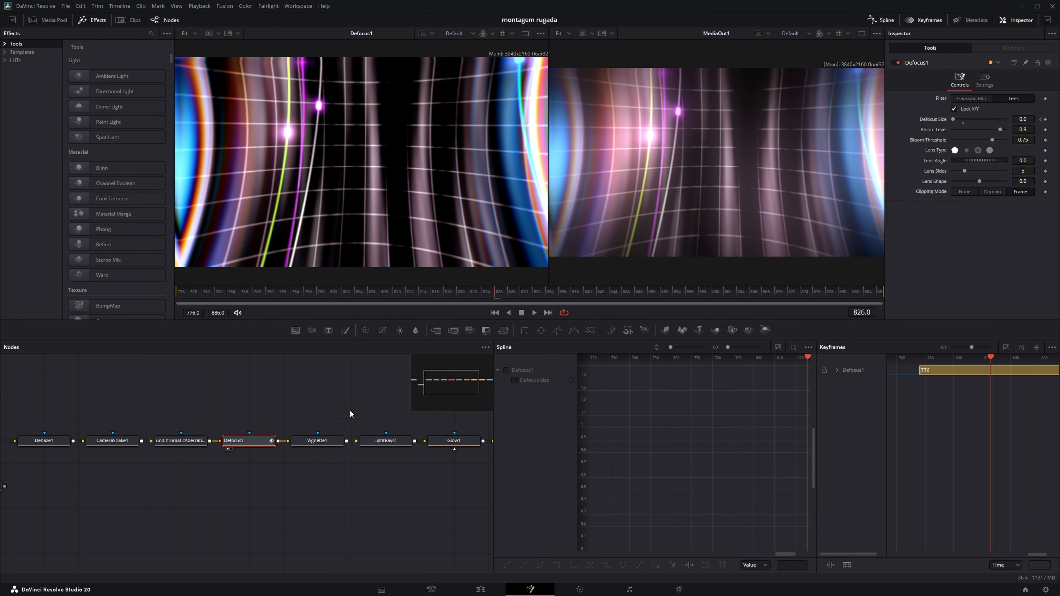
left_click(515, 381)
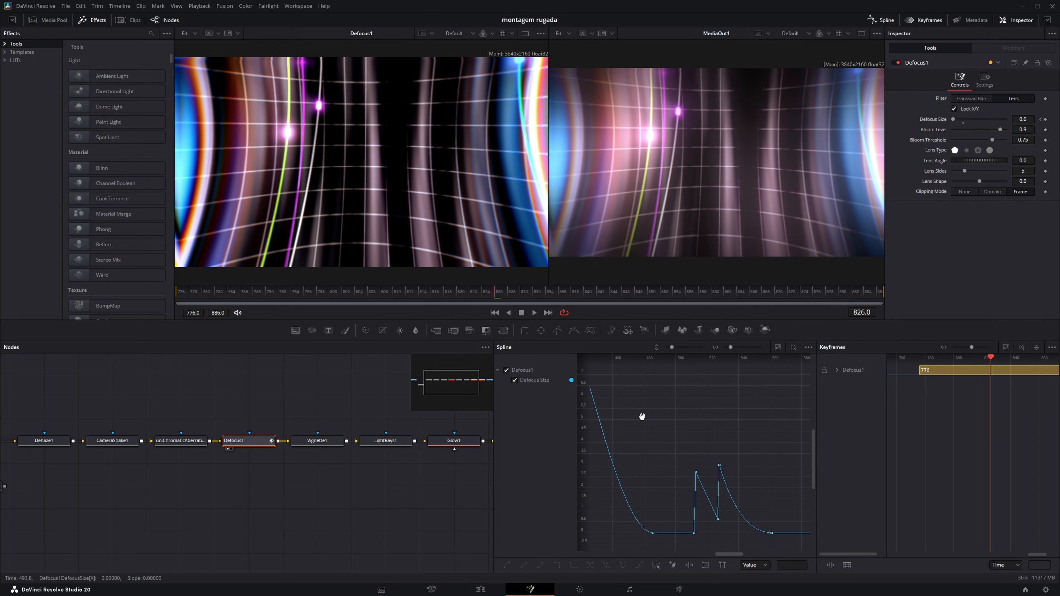
scroll(644, 433, "down", 2)
left_click(243, 483)
Load Vignette1, LightRays1, Glow1 and Glow1_1 in turn into the first viewer to examine the end of the effect chain.
left_click_drag(292, 461, 249, 454)
left_click(268, 446)
key("1")
left_click(277, 450)
key("1")
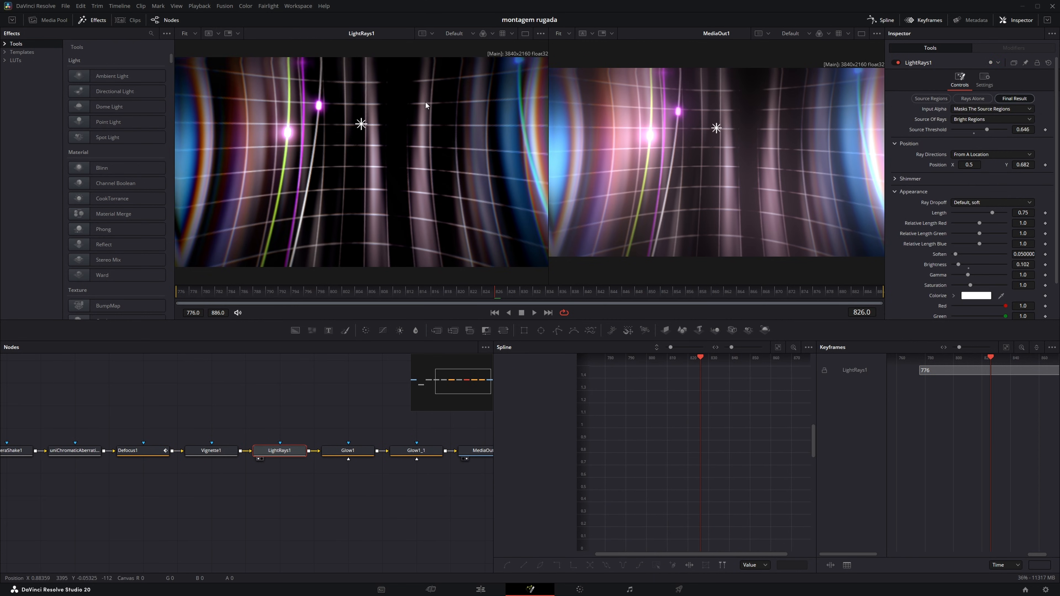
left_click(416, 450)
left_click_drag(415, 455, 343, 454)
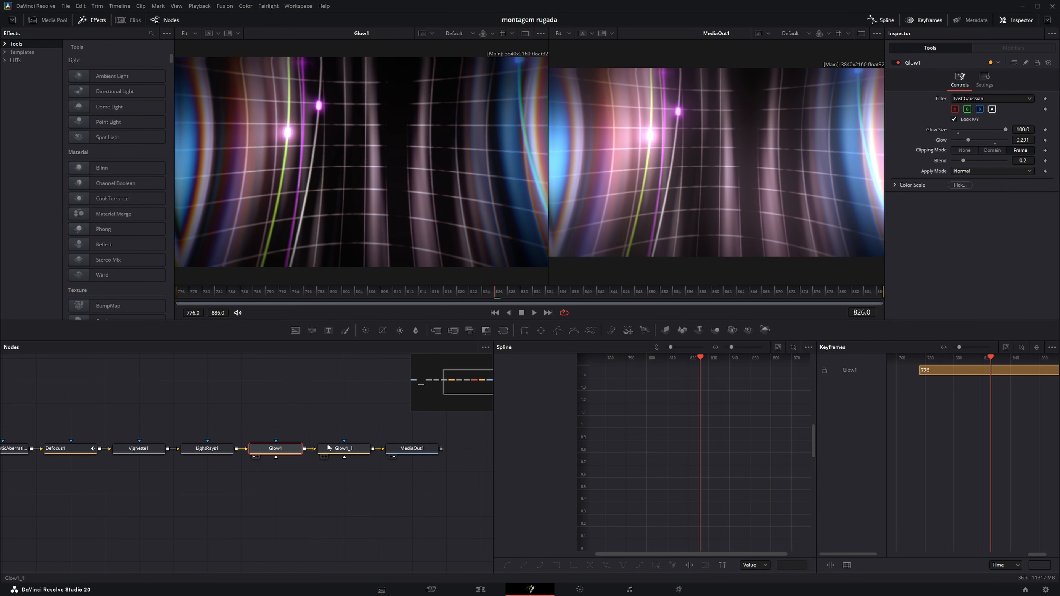
key("1")
Return to the Edit page, compare the frame with the global fx clip disabled and scrub on through the timeline.
left_click(481, 589)
left_click(492, 366)
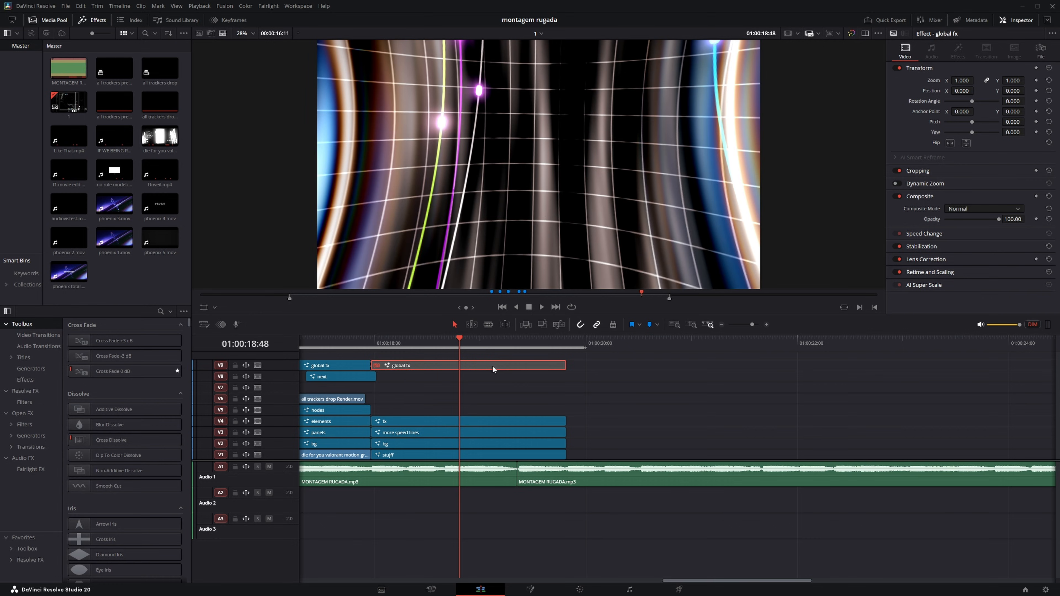
left_click_drag(504, 347, 507, 347)
key("alt+Tab")
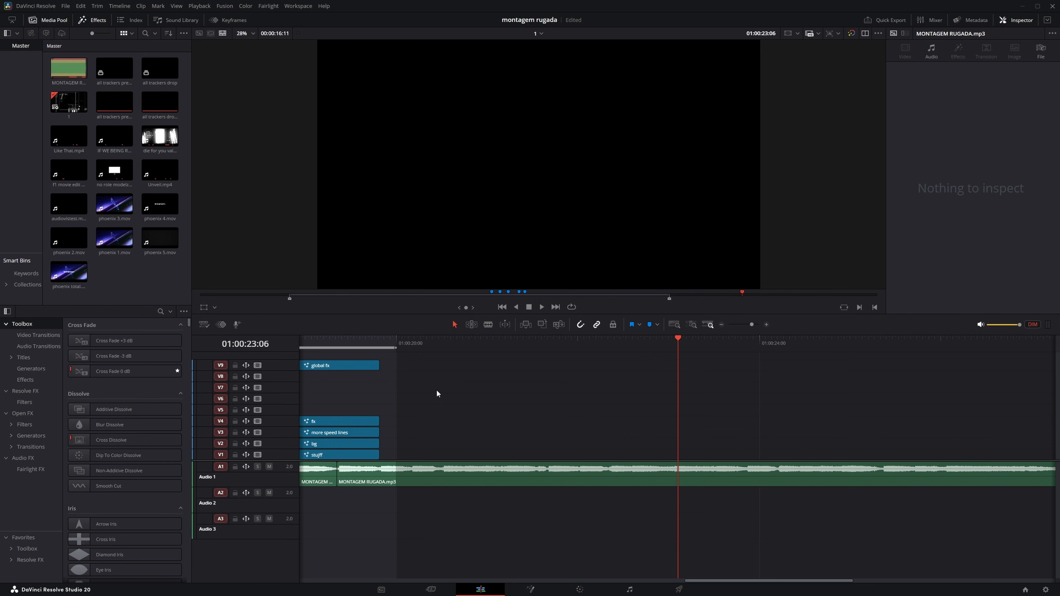
Open the "tore up" project from the project manager.
left_click(463, 367)
key("shift+1")
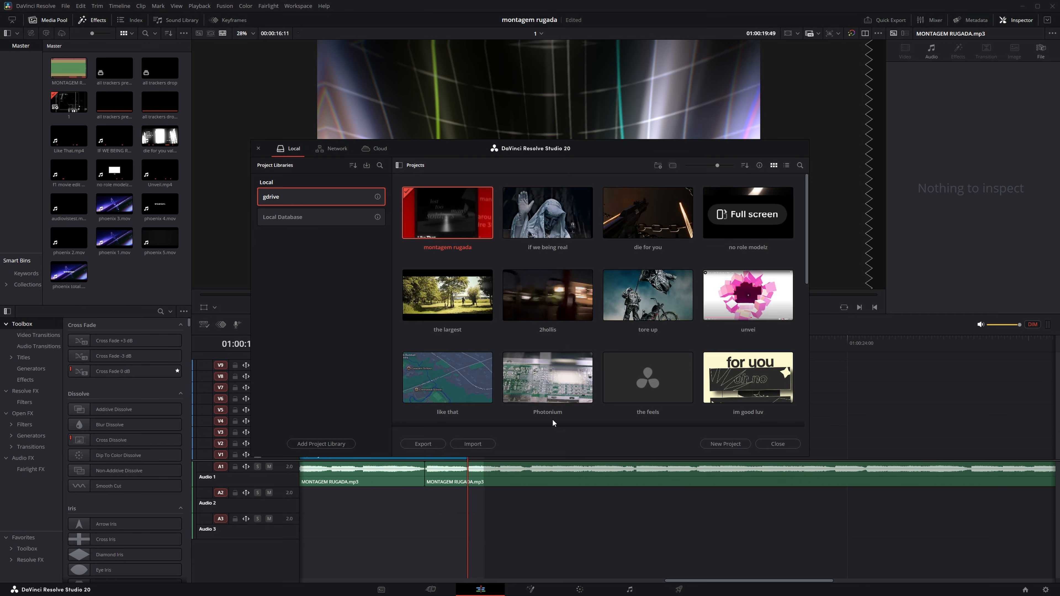
scroll(626, 276, "down", 5)
scroll(650, 298, "up", 3)
double_click(643, 196)
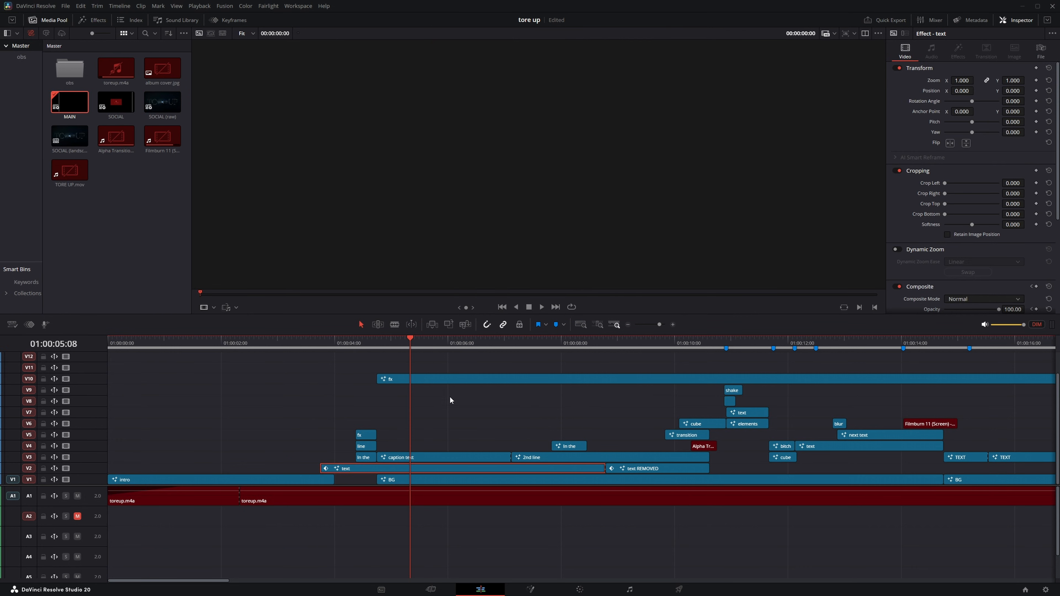
Copy the text clip of the "tore up" timeline and reopen the "montagem rugada" project.
left_click(452, 416)
key("shift+1")
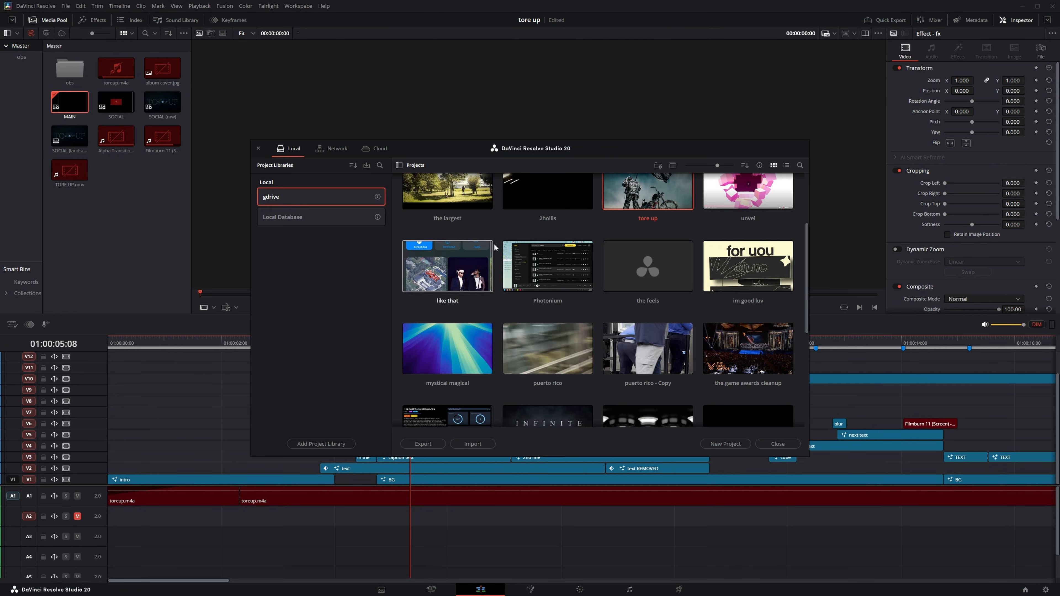
scroll(494, 247, "up", 3)
double_click(472, 226)
Paste the copied text clip onto track V2 at 01:00:19:49, directly behind the last clips.
left_click(615, 342)
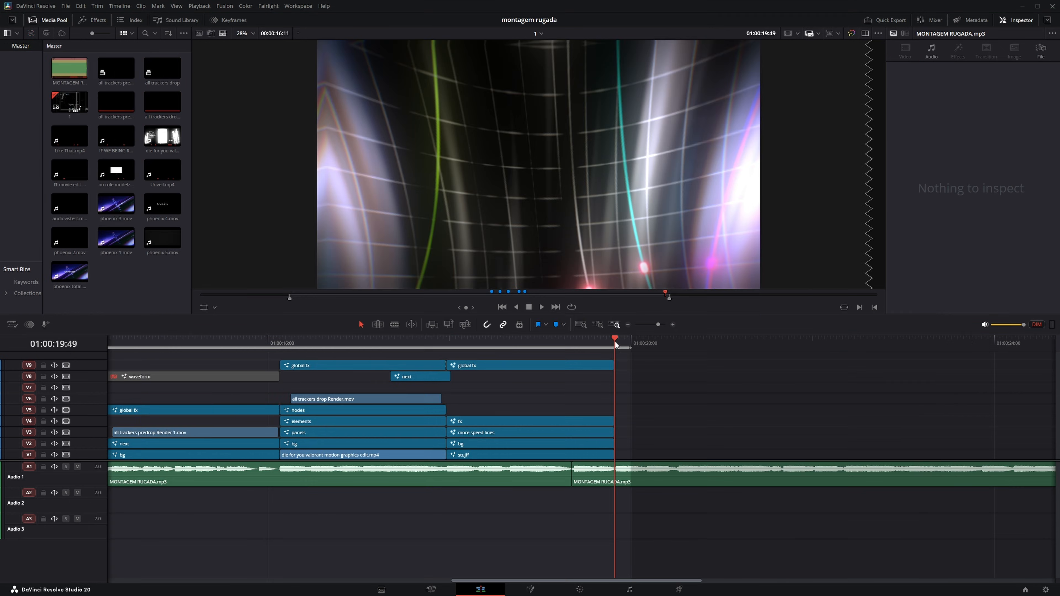
key("ctrl+v")
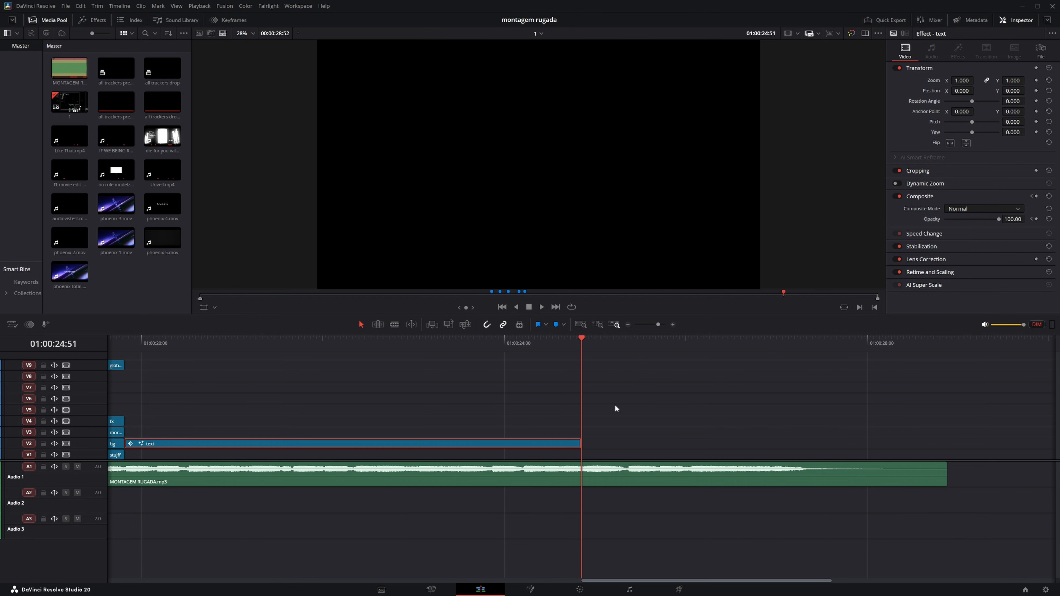
scroll(616, 408, "left", 5)
Open the pasted text clip in Fusion at a frame inside it and survey its node tree.
left_click(458, 343)
left_click(530, 590)
left_click_drag(201, 474, 188, 371)
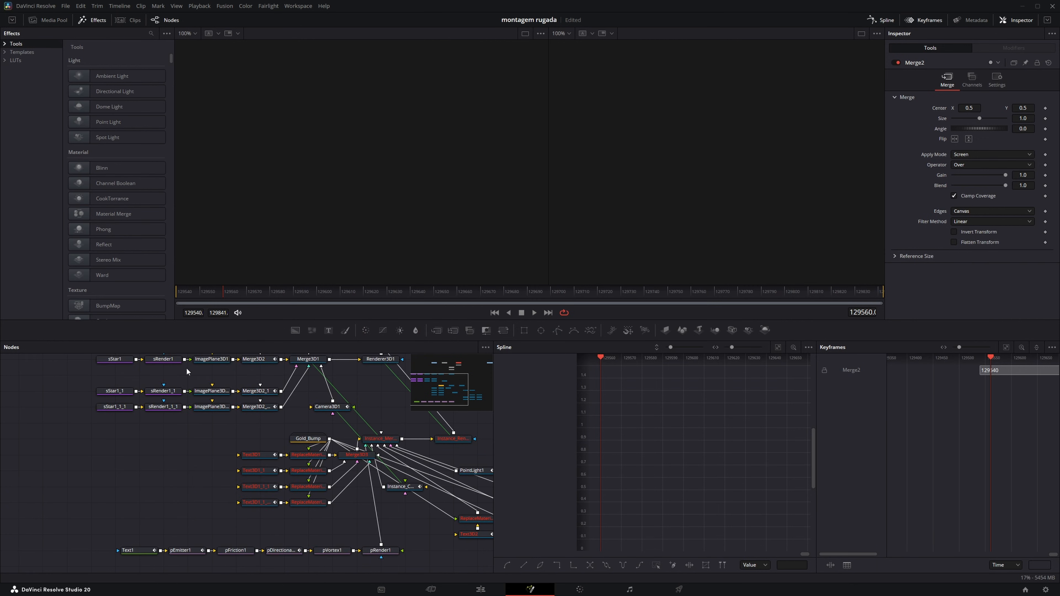
left_click_drag(237, 424, 272, 516)
left_click_drag(260, 503, 188, 451)
Load Merge3D1 into the first viewer and examine its 3D scene from different angles.
left_click(177, 499)
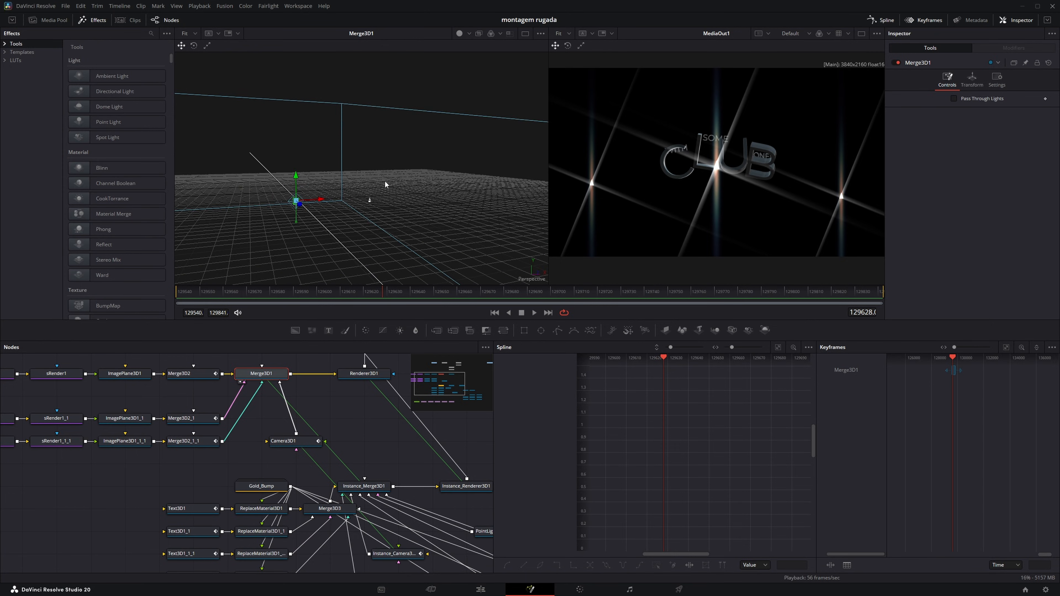
scroll(385, 183, "down", 5)
mouse_move(385, 182)
left_mouse_down()
mouse_move(415, 244)
mouse_move(390, 187)
left_mouse_up()
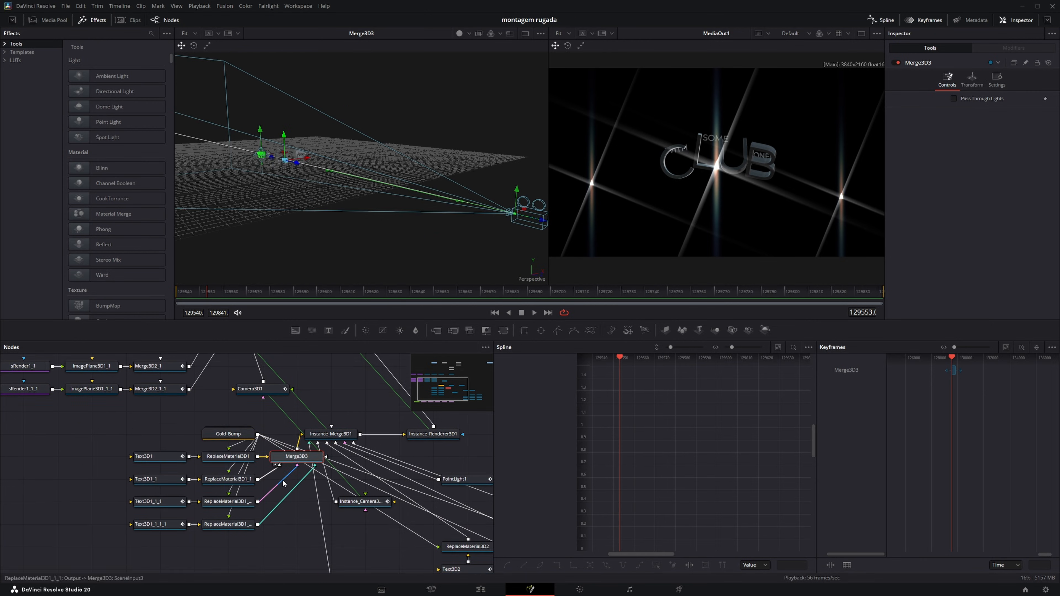
Return the playhead to the first frame, 129540, and survey the node tree from the particle nodes up to the star chains.
left_click_drag(285, 483, 270, 471)
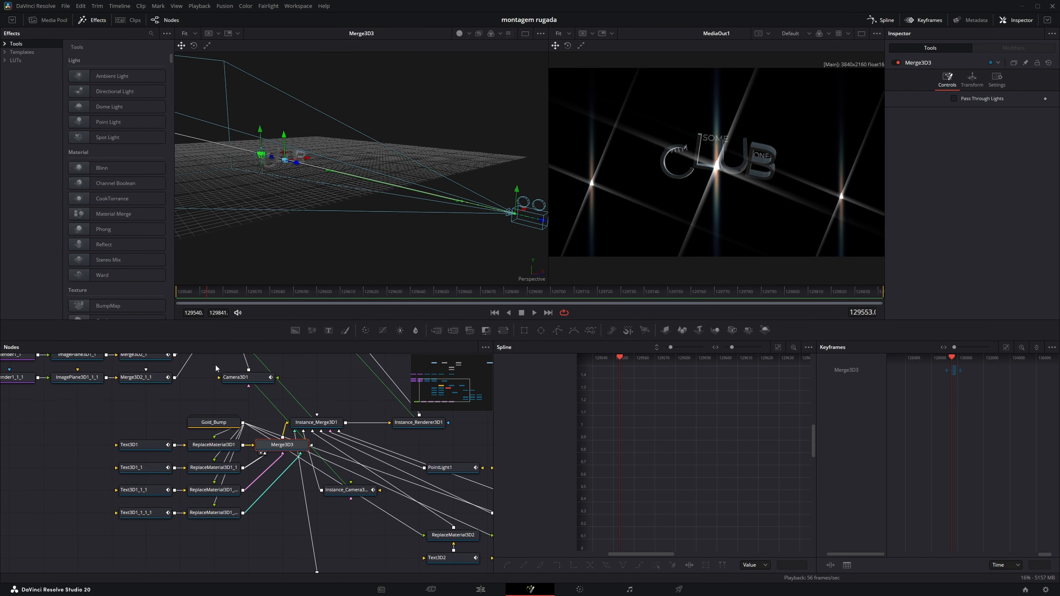
left_click_drag(216, 368, 251, 319)
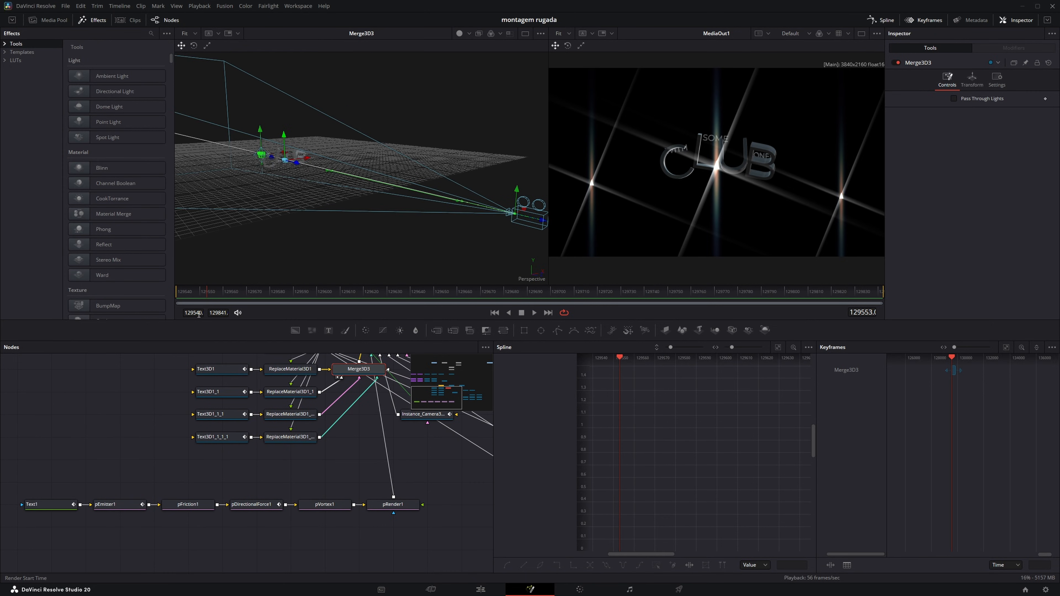
left_click_drag(242, 290, 168, 325)
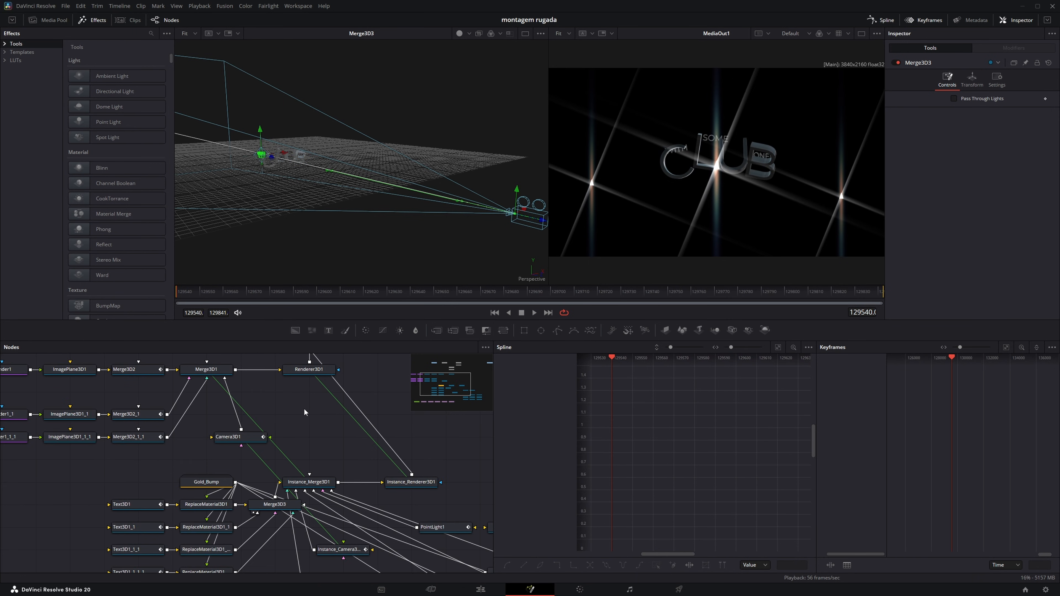
left_click_drag(398, 416, 358, 423)
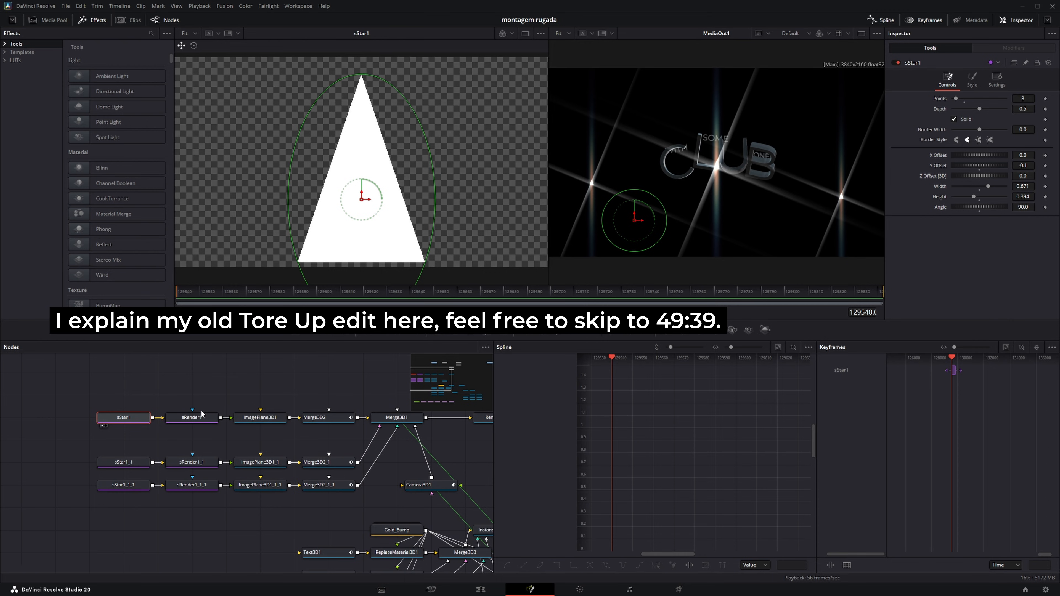
View ImagePlane3D1 and Merge3D2 of the upper star chain in the first viewer and inspect Merge3D2's transform settings.
left_click(260, 418)
key("1")
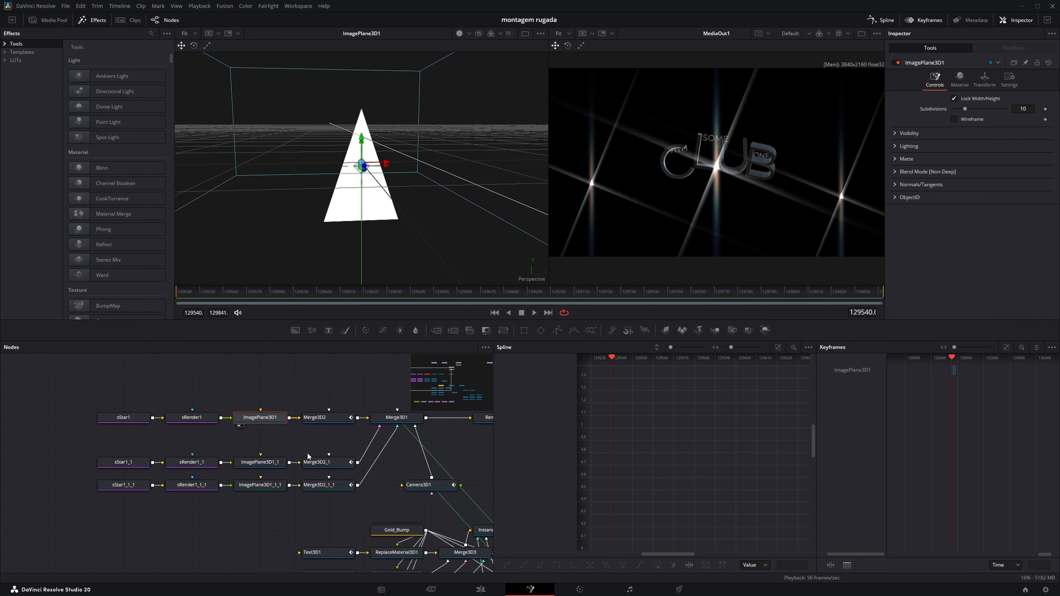
left_click(315, 417)
key("1")
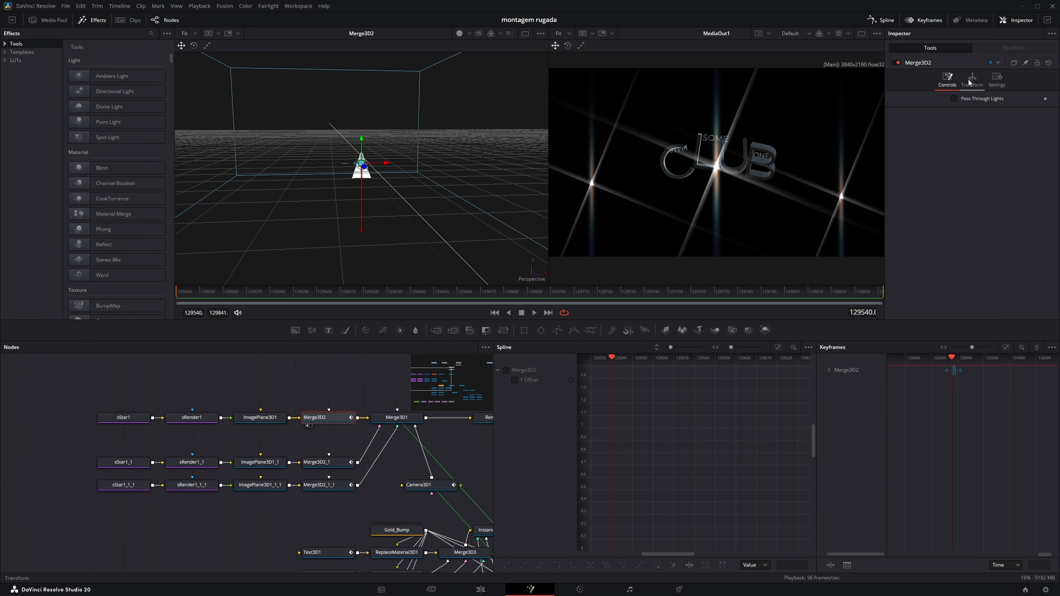
left_click(969, 82)
Examine the combined star shapes of Merge3D1 in 3D, and view their rendered image from Renderer3D1.
left_click(396, 417)
key("1")
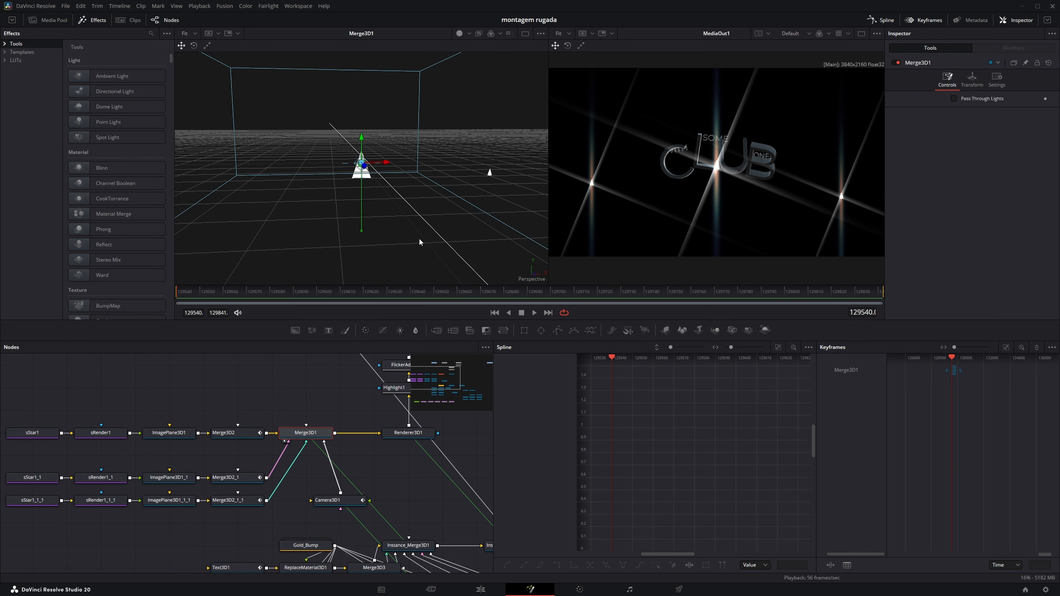
scroll(407, 208, "down", 3)
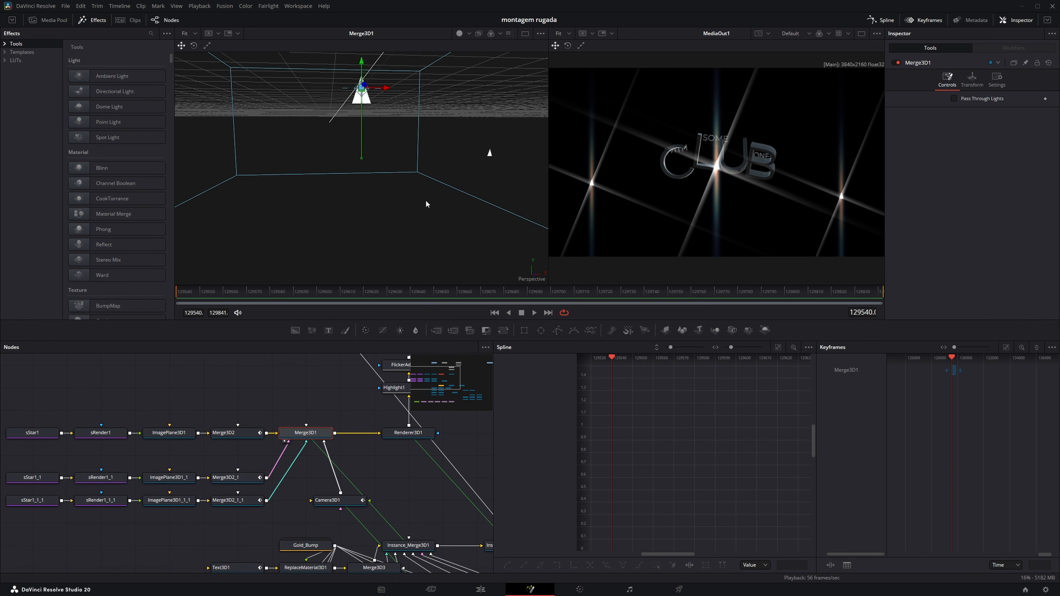
left_click_drag(426, 201, 331, 144)
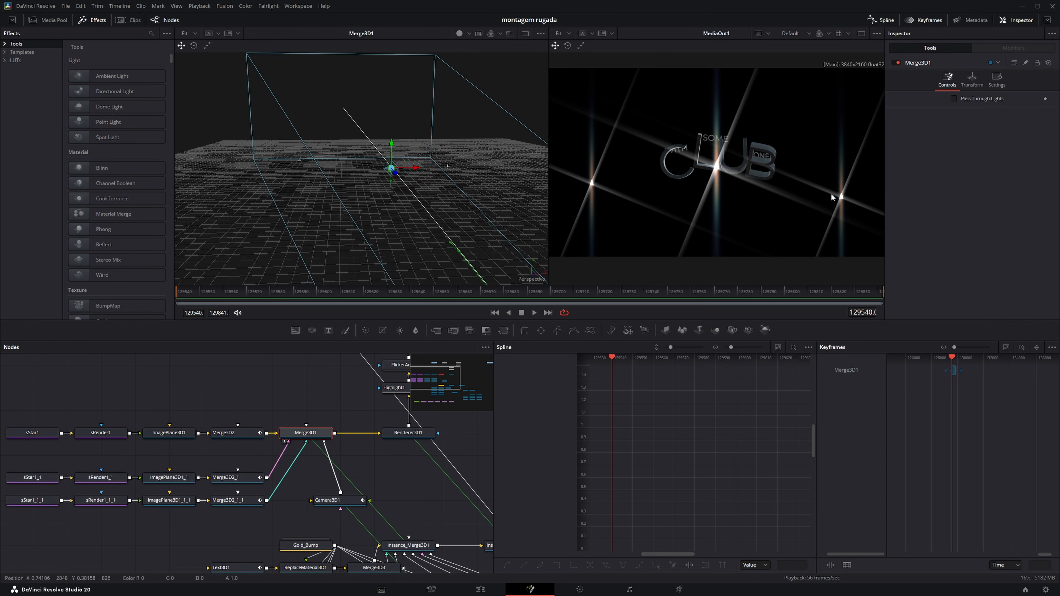
left_click(409, 433)
key("1")
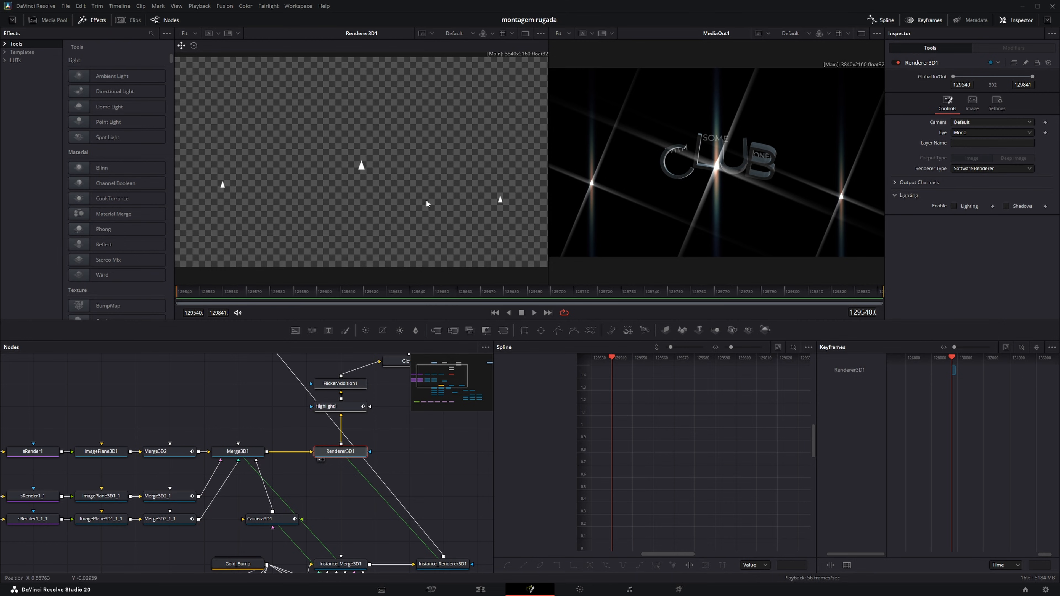
View the flare result of Highlight1 and compare the composites of Merge2 and Merge1 in the first viewer.
left_click_drag(337, 425, 294, 485)
left_click(309, 445)
key("1")
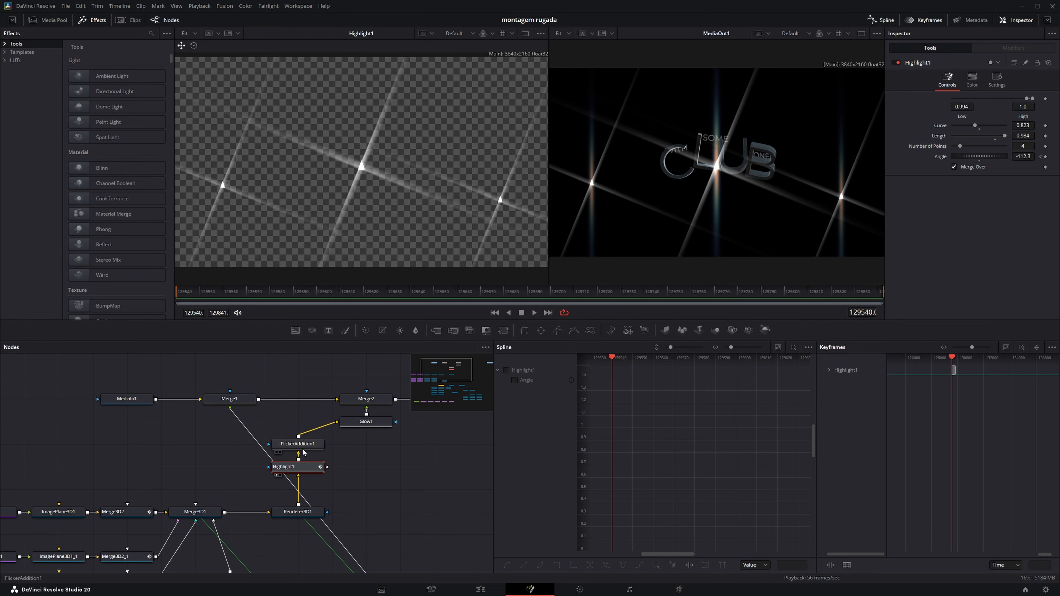
left_click(379, 426)
key("1")
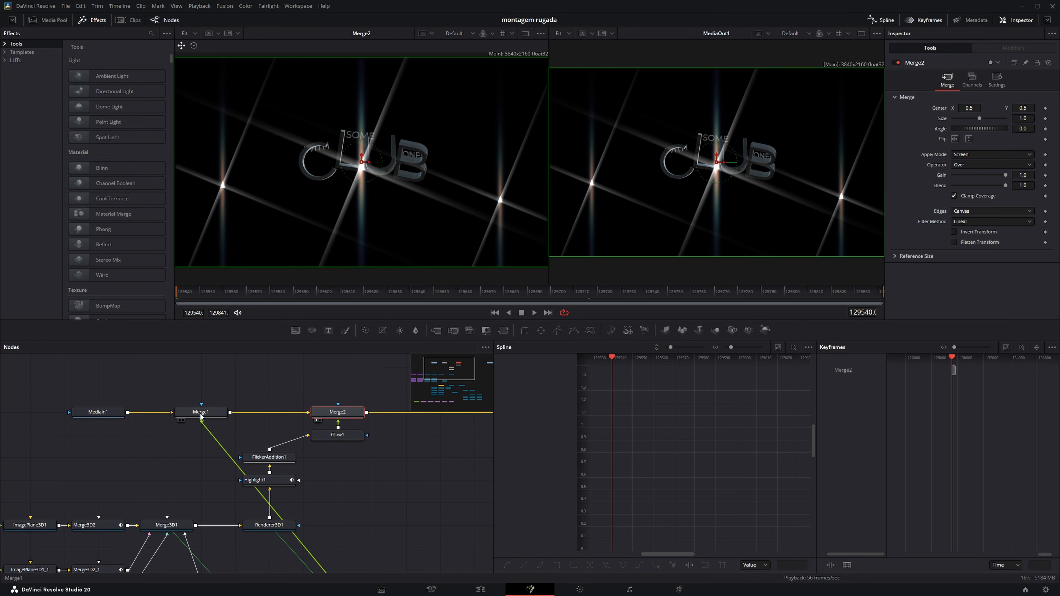
left_click(203, 415)
key("1")
View Merge3D3 and Text3D1 in the first viewer and inspect the transform settings of the letter C.
left_click_drag(375, 486, 334, 287)
left_click_drag(277, 465, 351, 453)
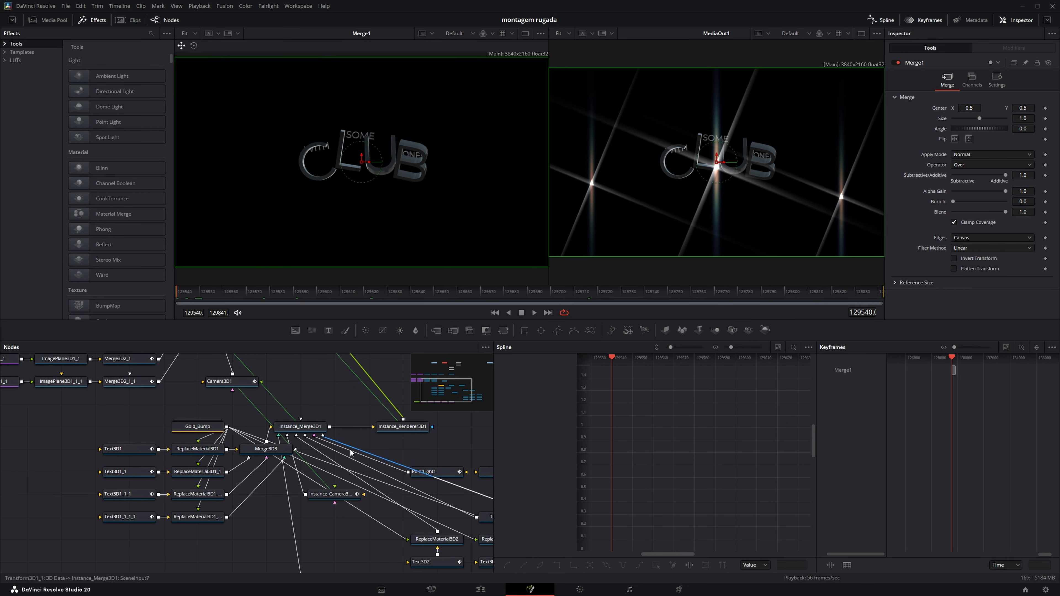
left_click(266, 448)
key("1")
left_click(125, 448)
key("1")
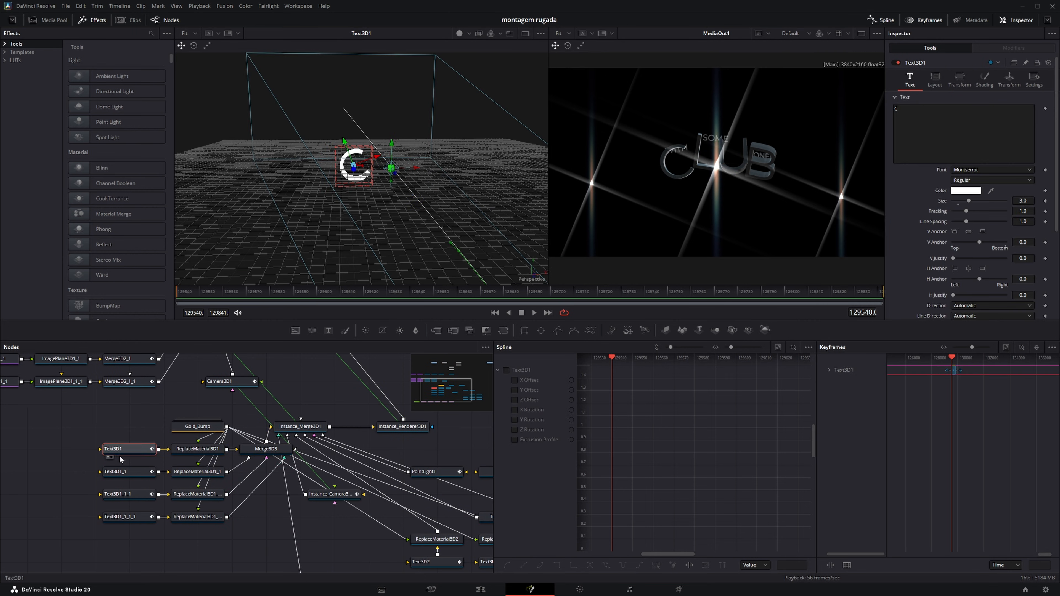
key("f")
left_click(1009, 78)
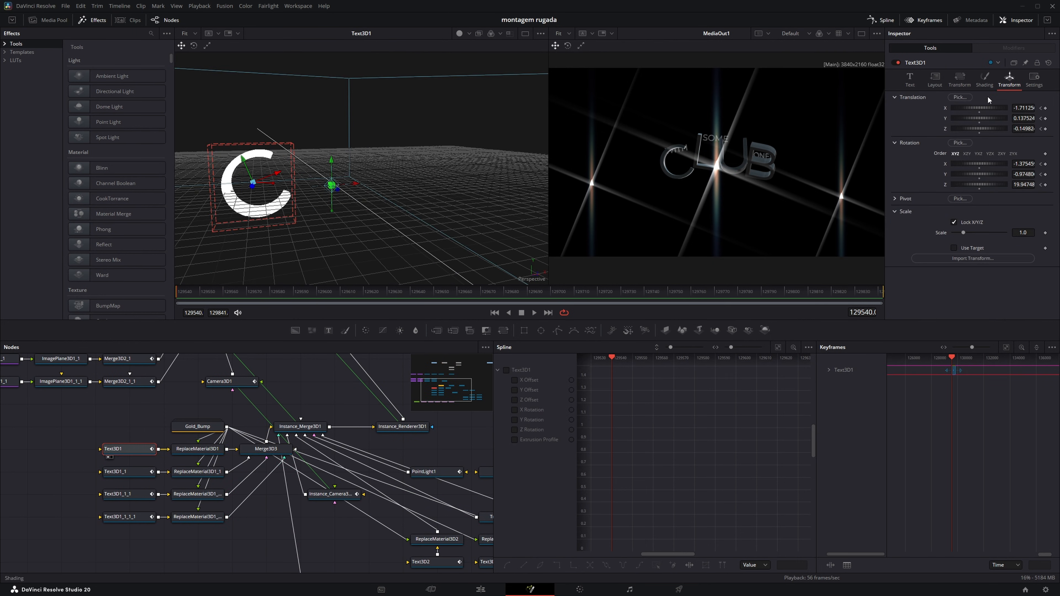
View the remaining letters of CLUB one by one through Text3D1_1, Text3D1_1_1 and Text3D1_1_1_1.
left_click(132, 472)
key("1")
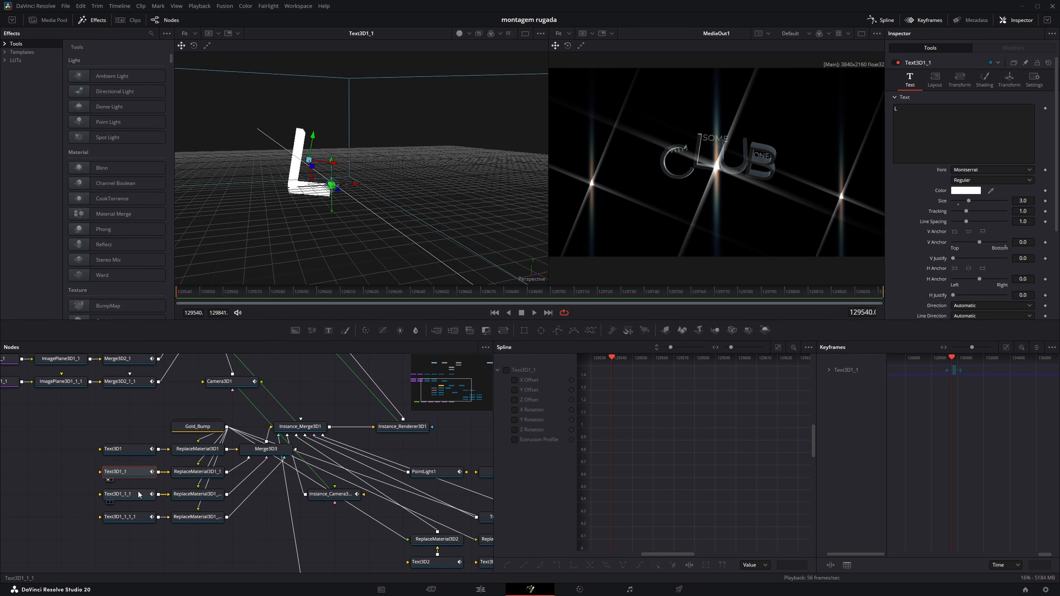
left_click(139, 494)
key("1")
left_click(133, 518)
key("1")
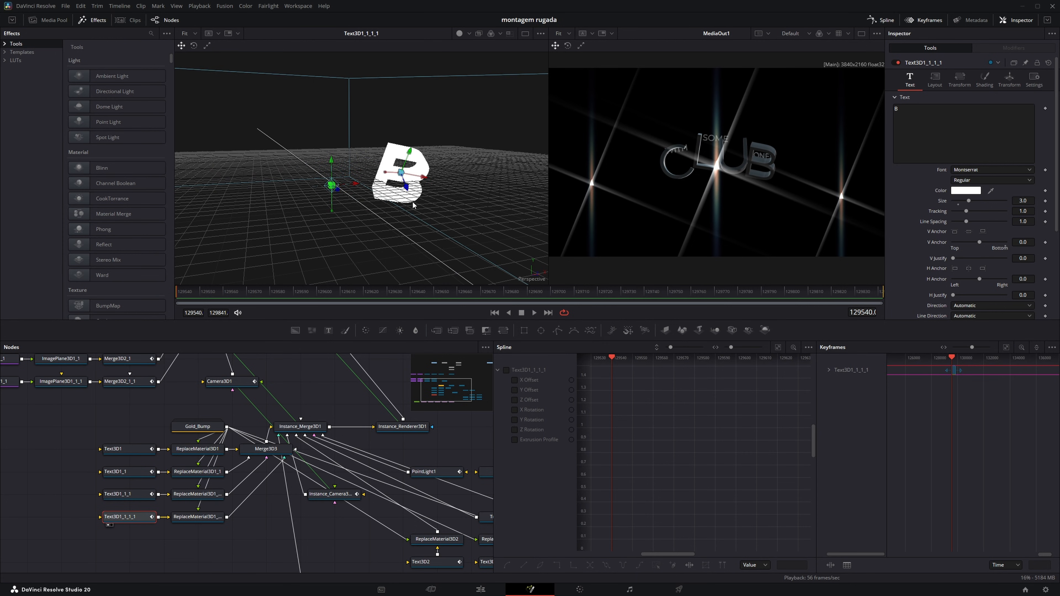
left_click_drag(413, 205, 386, 213)
Open the Gold_Bump material group applied to the letters and search the effects library for "gold".
left_click(199, 430)
key("1")
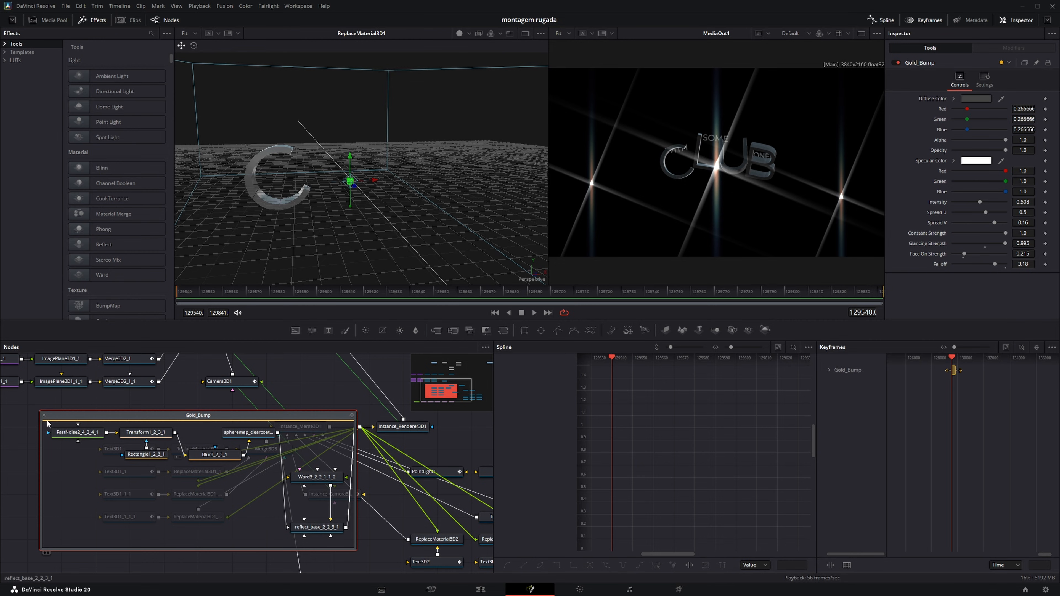
left_click(151, 33)
type("gold")
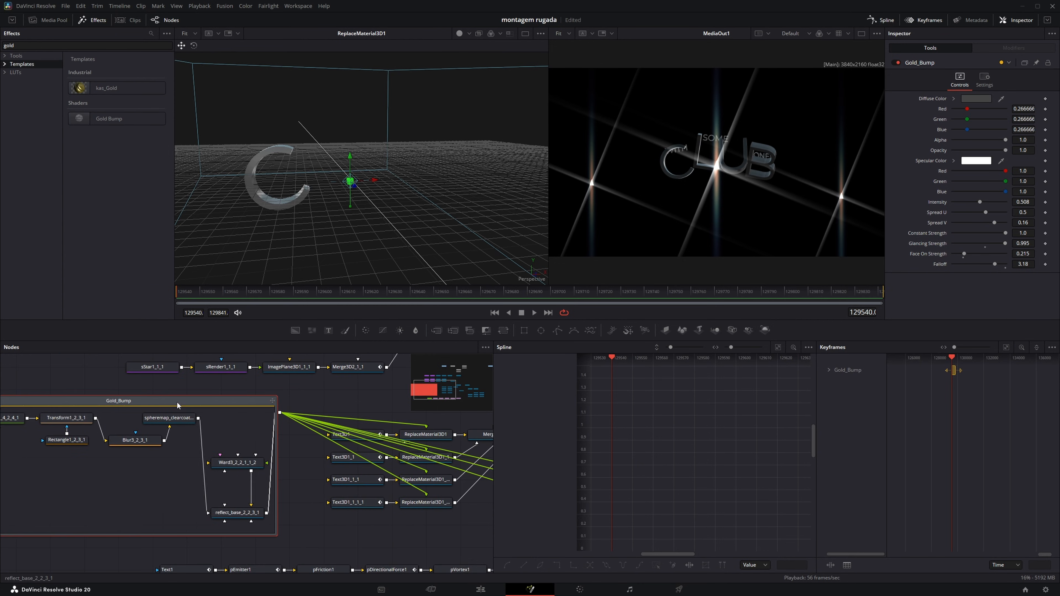
Examine the FastNoise, Transform, Blur and reflect nodes inside the Gold_Bump group, and collapse the group.
left_click_drag(230, 426, 350, 429)
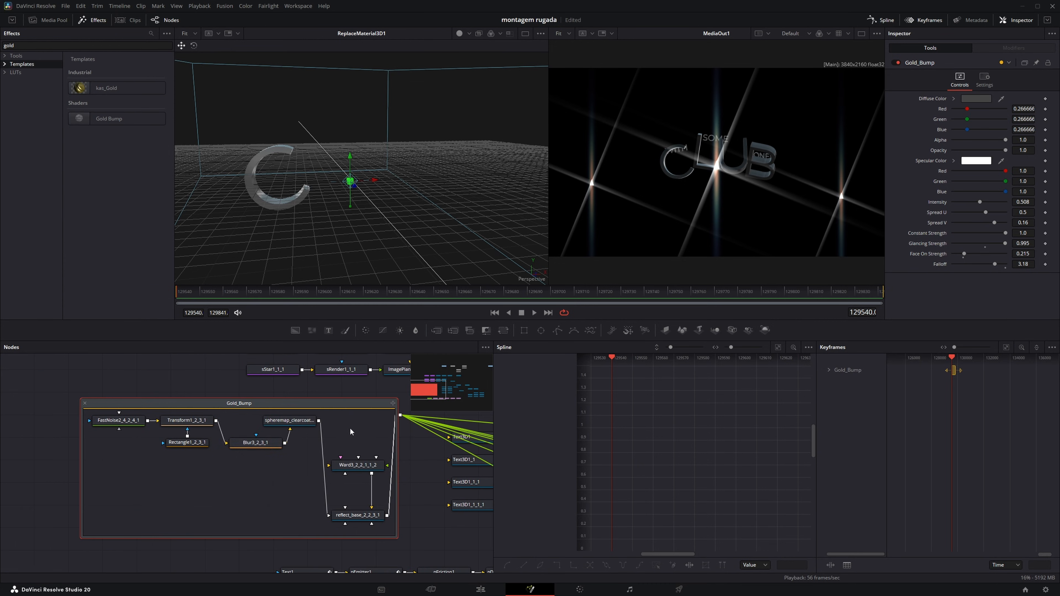
left_click(120, 421)
key("1")
left_click(171, 422)
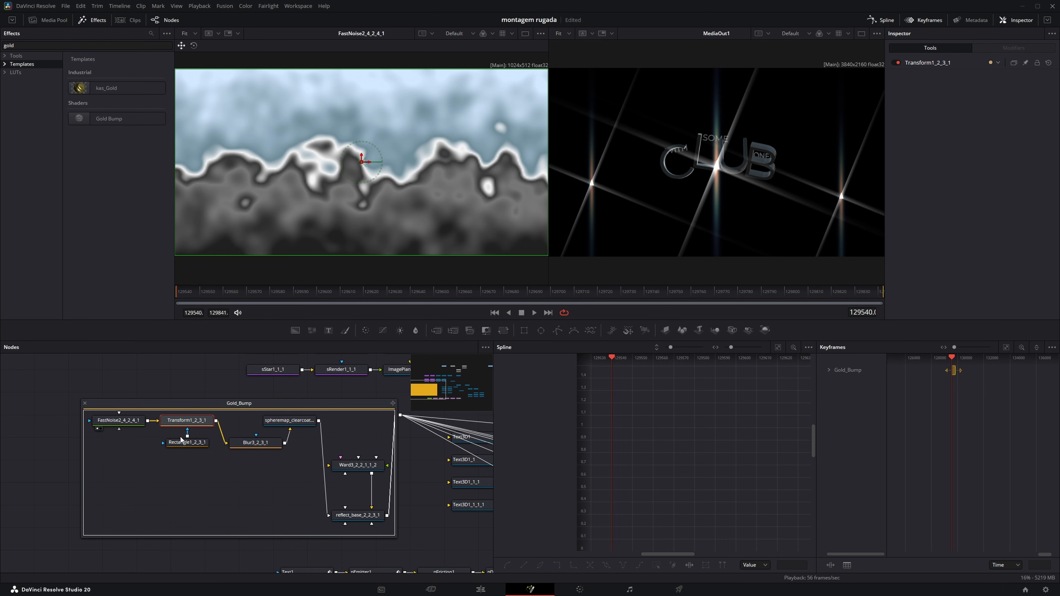
left_click(258, 443)
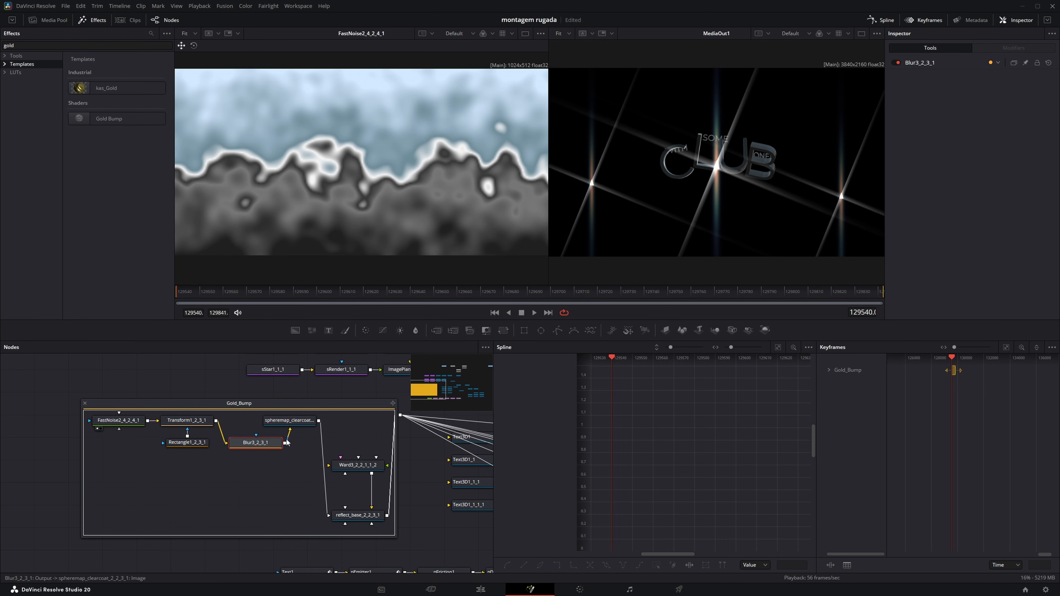
left_click(30, 402)
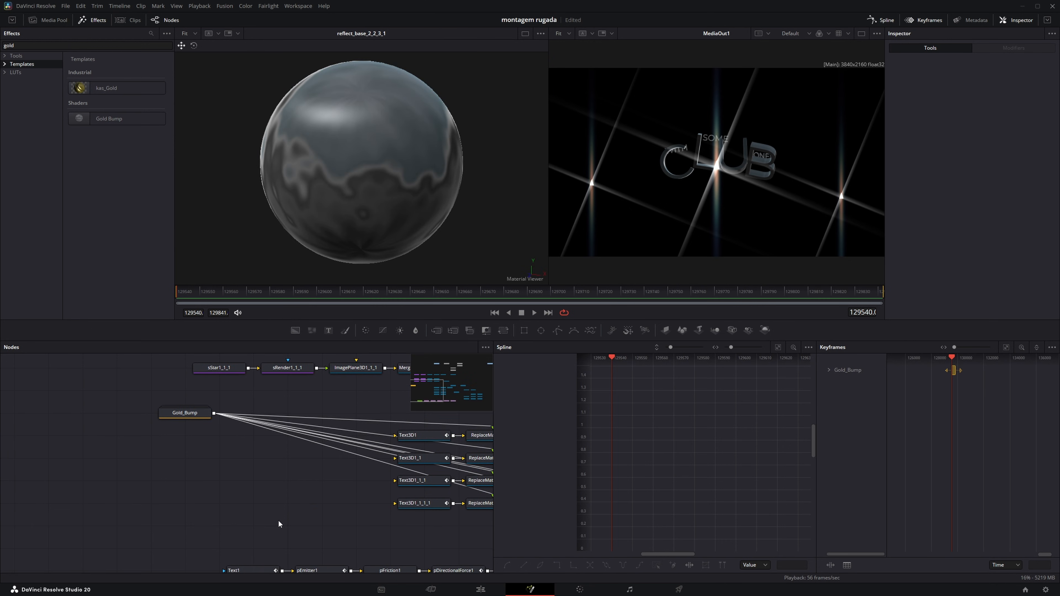
Move the collapsed Gold_Bump group back to its place above the ReplaceMaterial3D1 node.
left_click_drag(278, 520, 184, 531)
left_click_drag(96, 424, 403, 425)
left_click_drag(403, 467, 181, 456)
View Merge3D3 with the assembled CLUB letters and Instance_Merge3D1 with the whole text scene in the first viewer.
left_click(242, 436)
key("1")
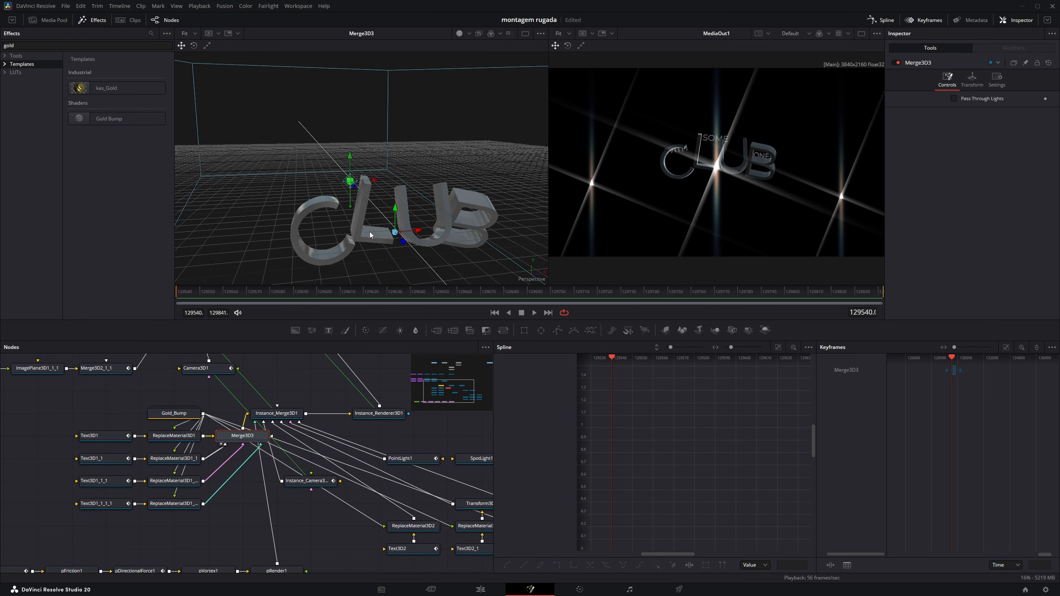
left_click(277, 412)
key("1")
left_click_drag(246, 494, 100, 454)
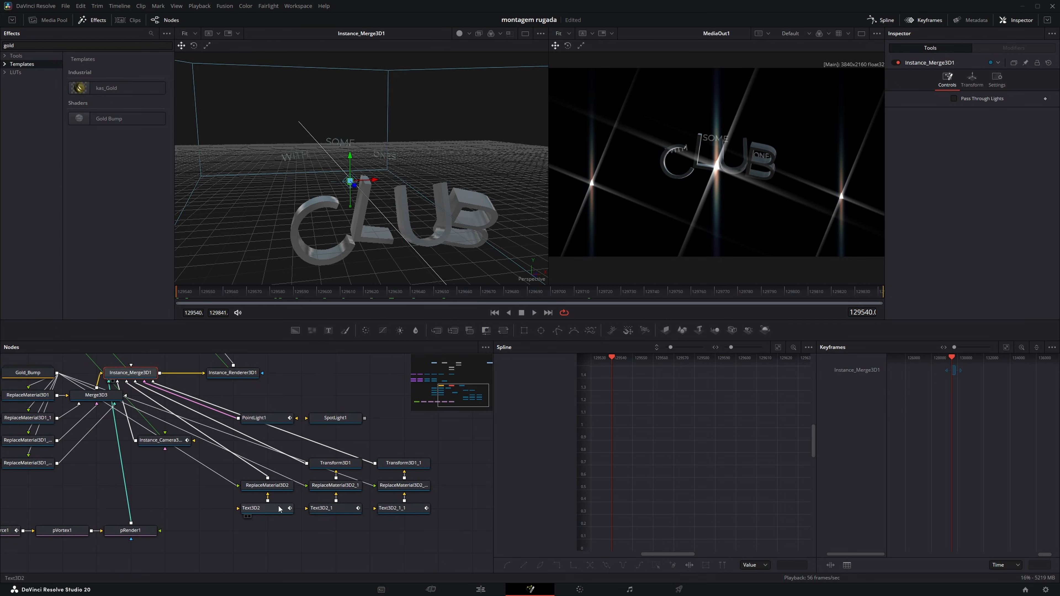
View the small 3D words from their Text3D2 nodes and inspect the settings of ReplaceMaterial3D2.
left_click(279, 509)
key("1")
left_click(354, 511)
key("1")
left_click(285, 488)
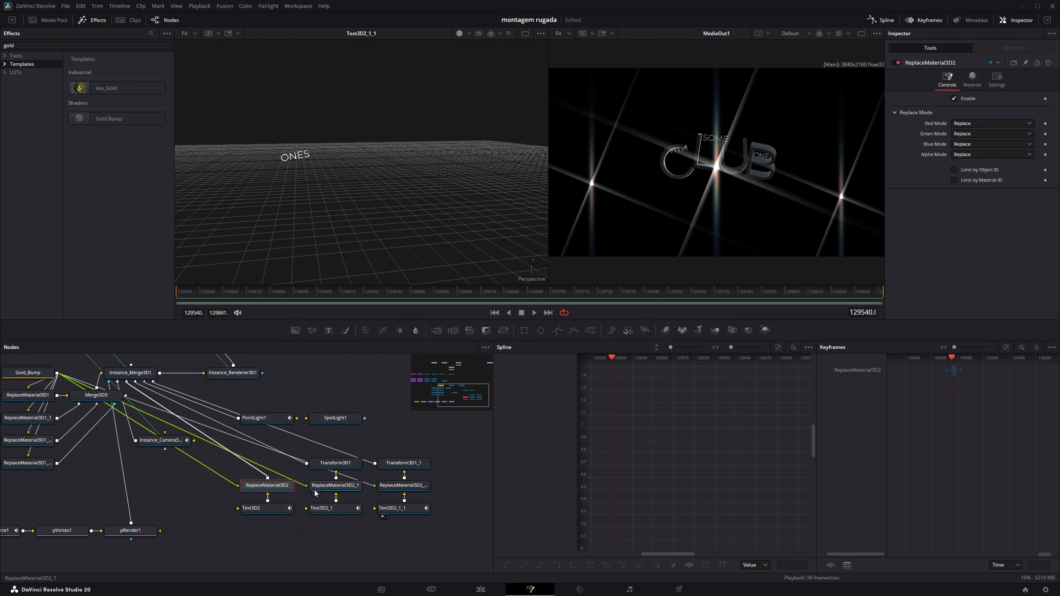
Examine how Transform3D1 and Transform3D1_1 place the small words, and view the combined scene of Instance_Merge3D1.
left_click(339, 465)
key("1")
left_click(335, 487)
left_click_drag(162, 431, 259, 460)
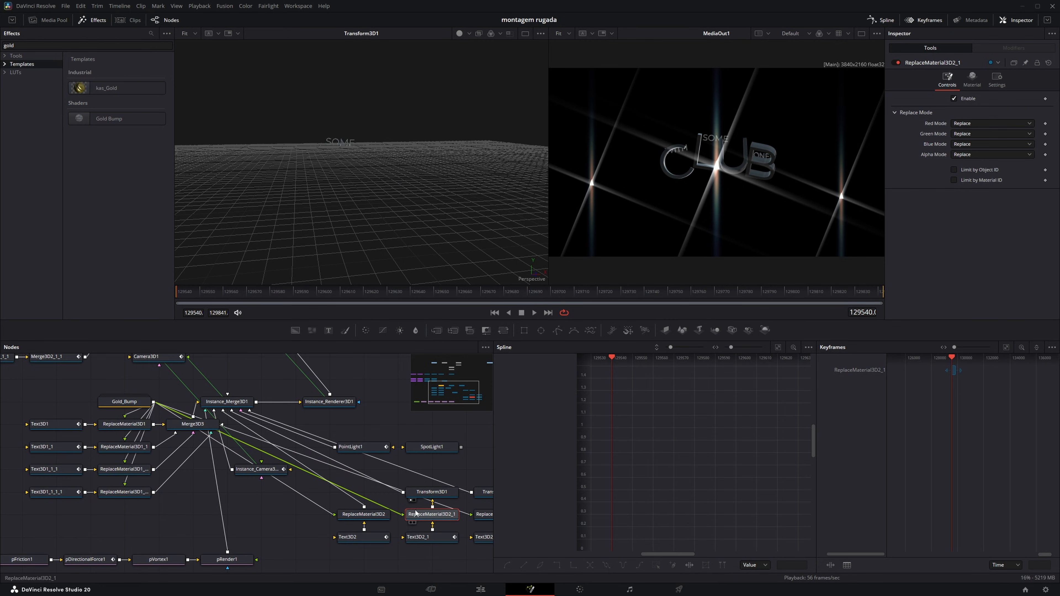
left_click(429, 493)
left_click_drag(427, 497, 348, 490)
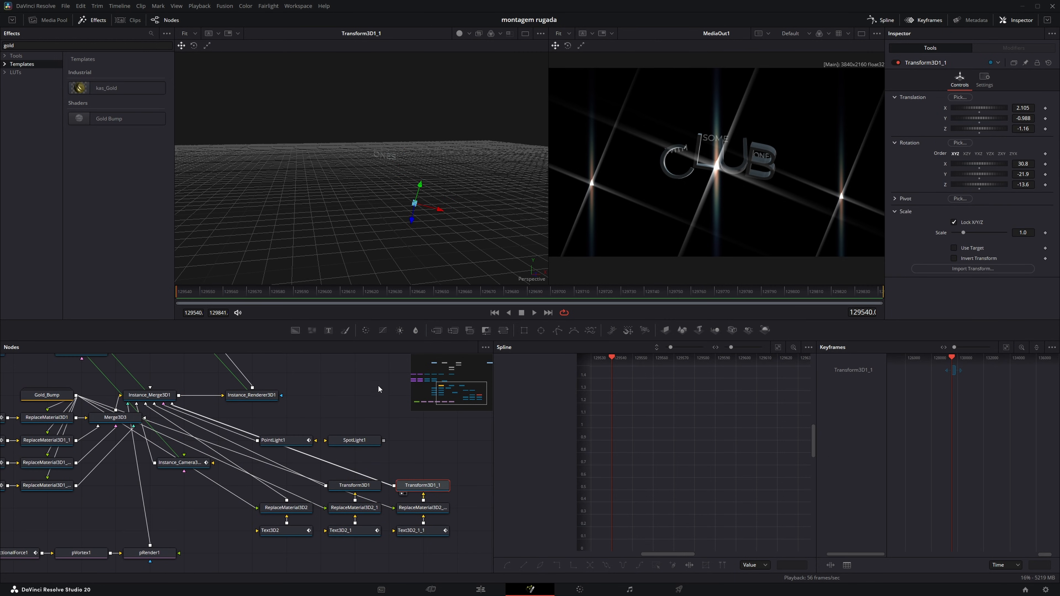
left_click_drag(377, 385, 487, 410)
left_click(253, 421)
key("1")
Inspect the animated text of Text1, the particle chain's source, and play the composition to watch the particles.
left_click_drag(276, 501, 425, 439)
left_click(135, 517)
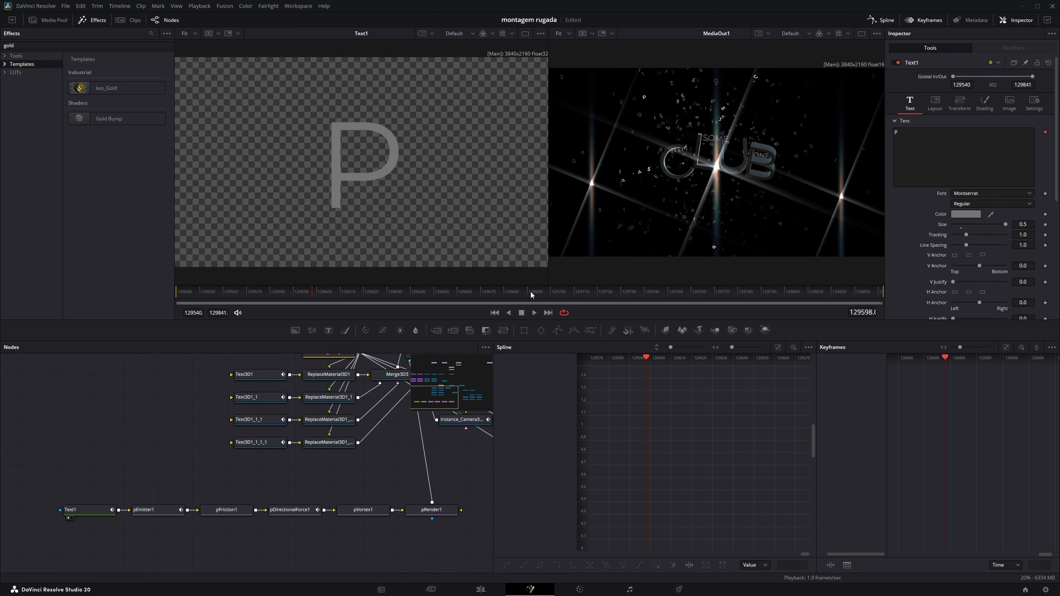
right_click(952, 141)
left_click(984, 139)
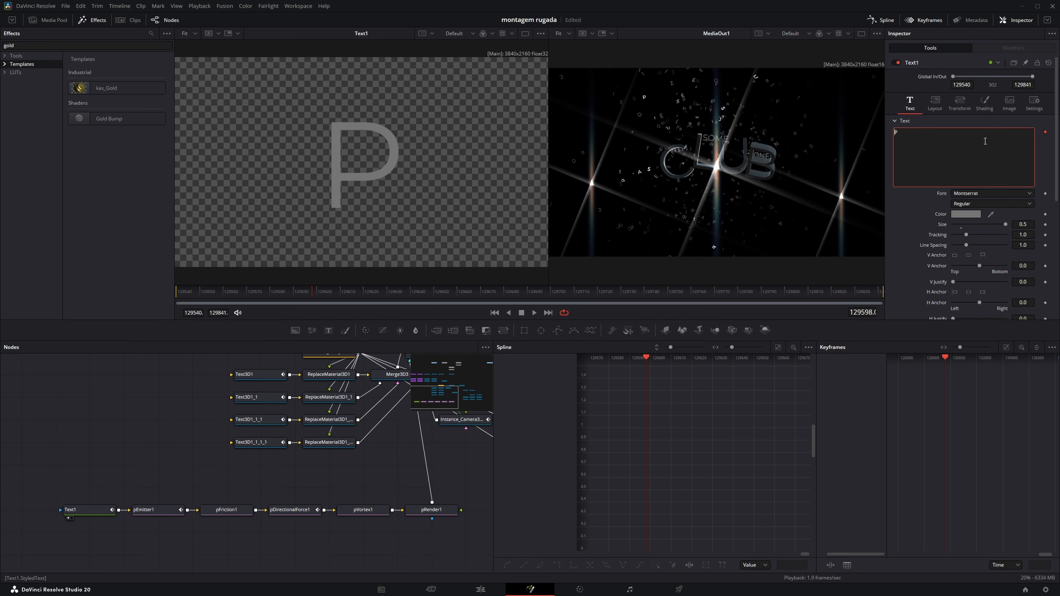
left_click(908, 198)
key("space")
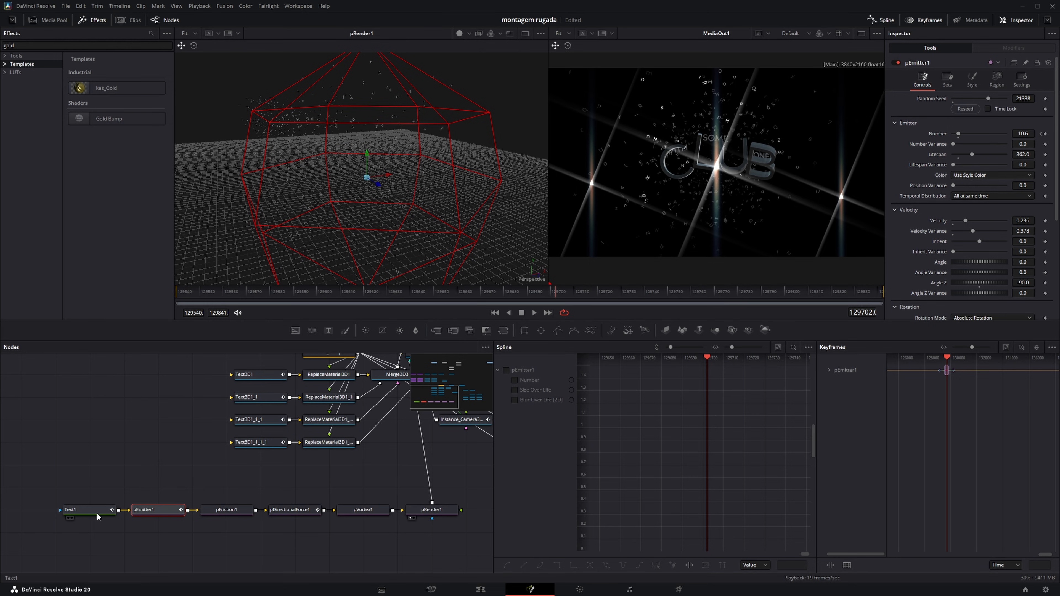
Inspect the settings of pFriction1, pDirectionalForce1 and pVortex1 in the particle chain.
left_click(201, 512)
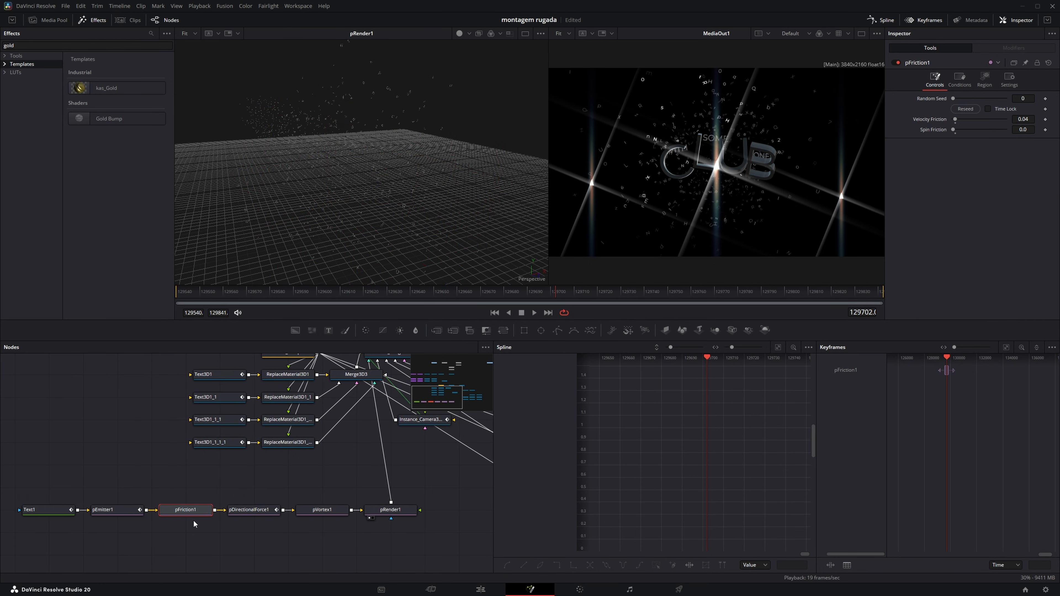
left_click(198, 530)
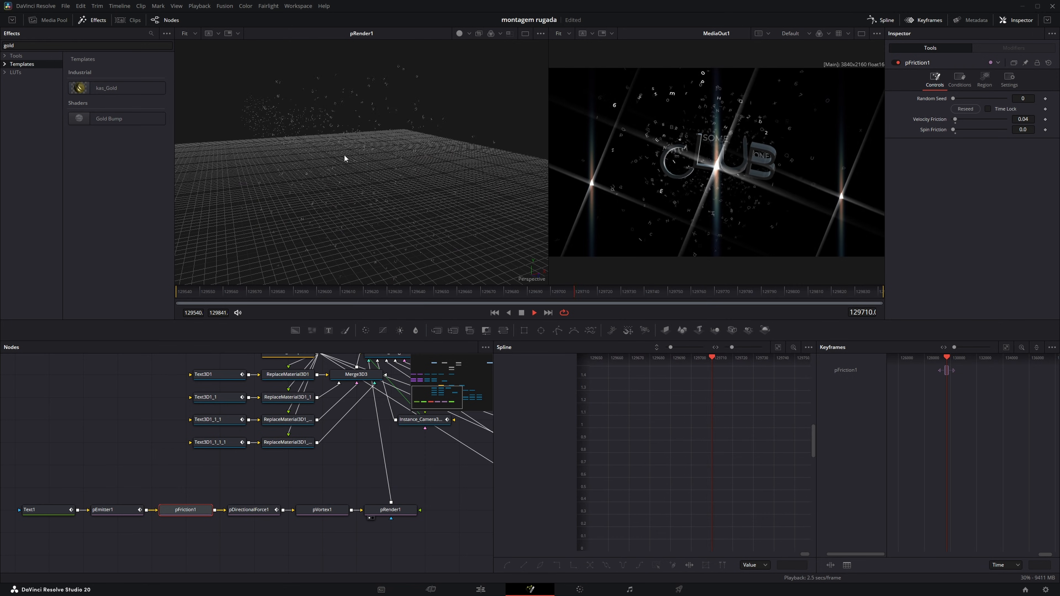
left_click(254, 514)
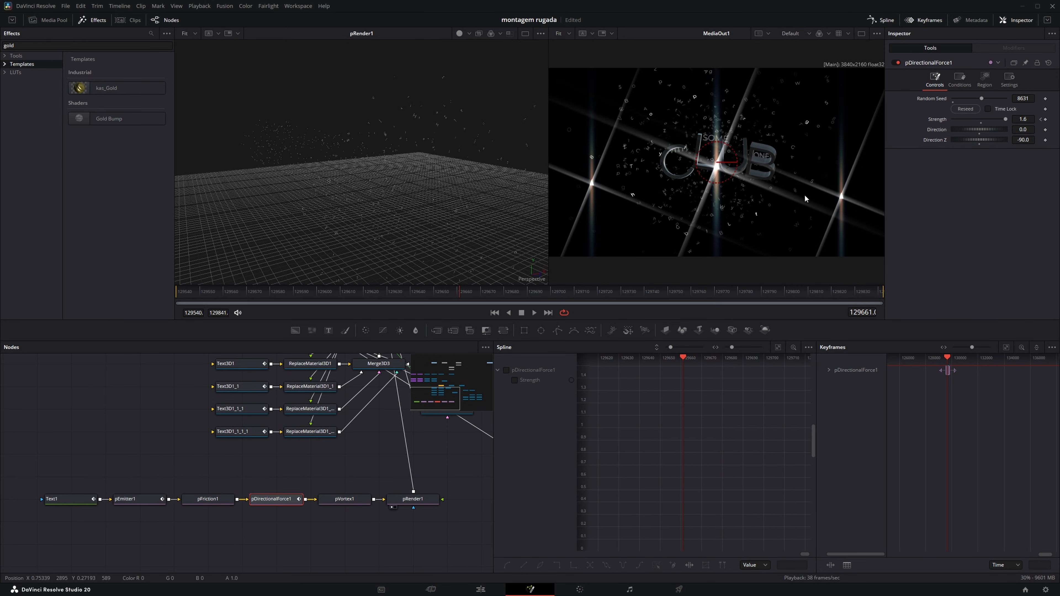
left_click(344, 499)
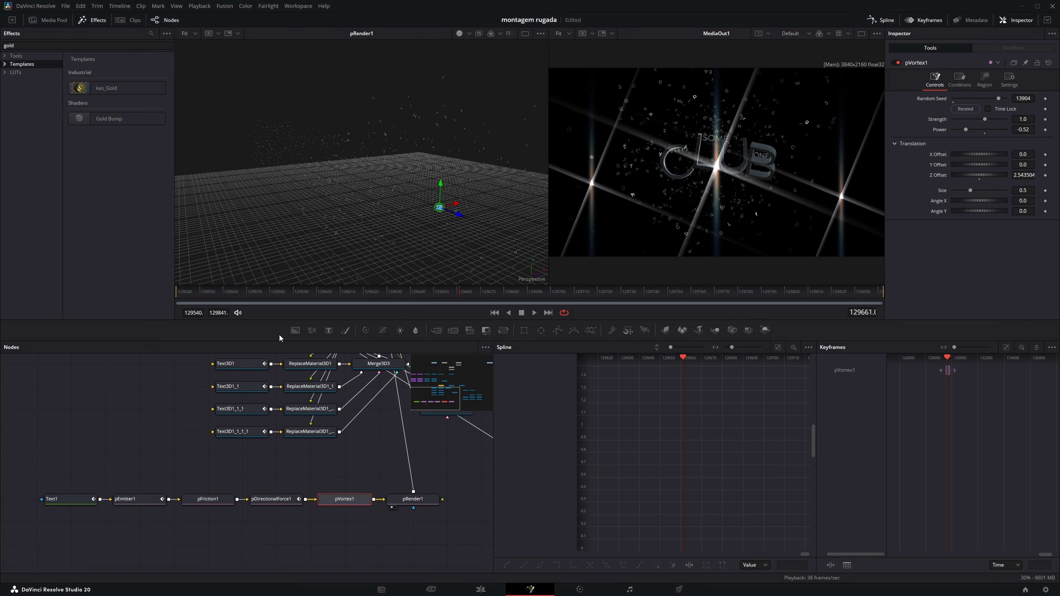
Inspect the settings of pRender1 and trace its connection into the Instance_Merge3D1 scene.
left_click(411, 499)
left_click_drag(407, 460, 322, 517)
left_click_drag(354, 378, 332, 421)
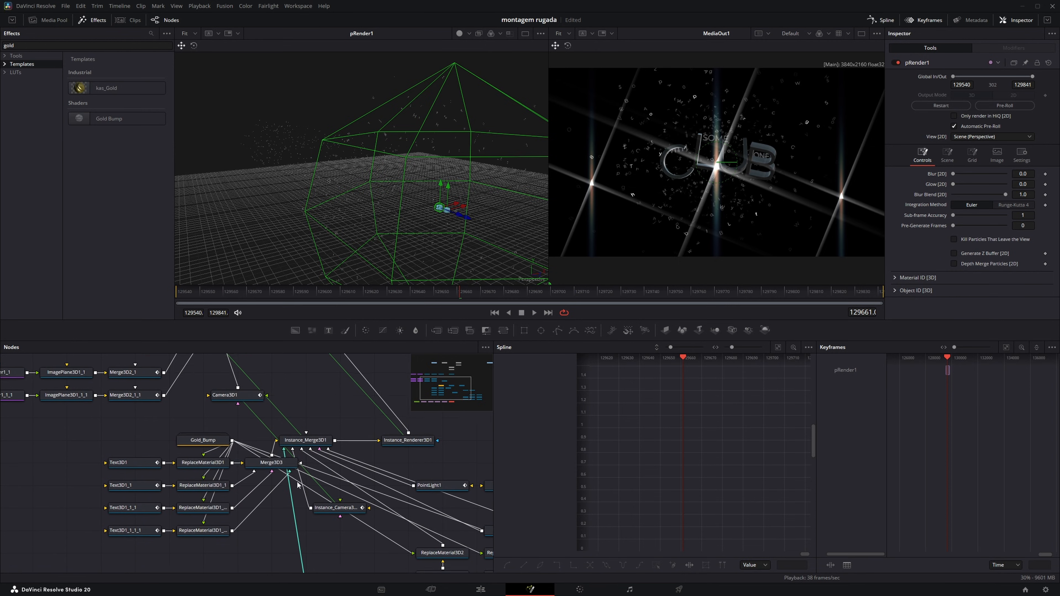
Review the edit timeline around the next clip's transition and the end of the second global fx clip, where the text clip begins.
key("shift+4")
scroll(538, 384, "left", 2)
left_click_drag(513, 350, 484, 345)
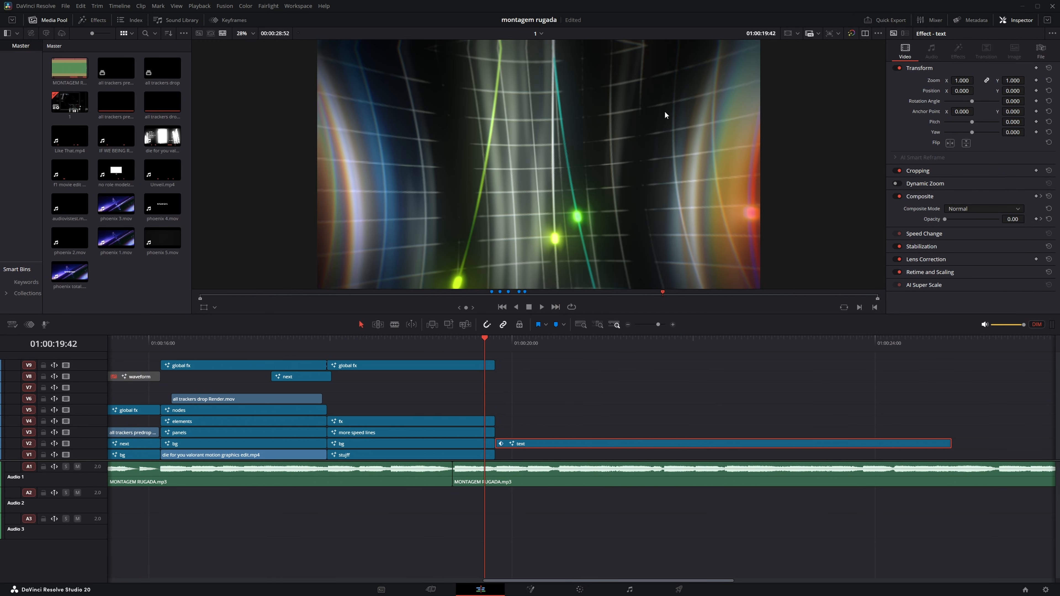
left_click(371, 367)
left_click_drag(328, 344, 310, 345)
left_click(309, 377)
left_click(318, 343)
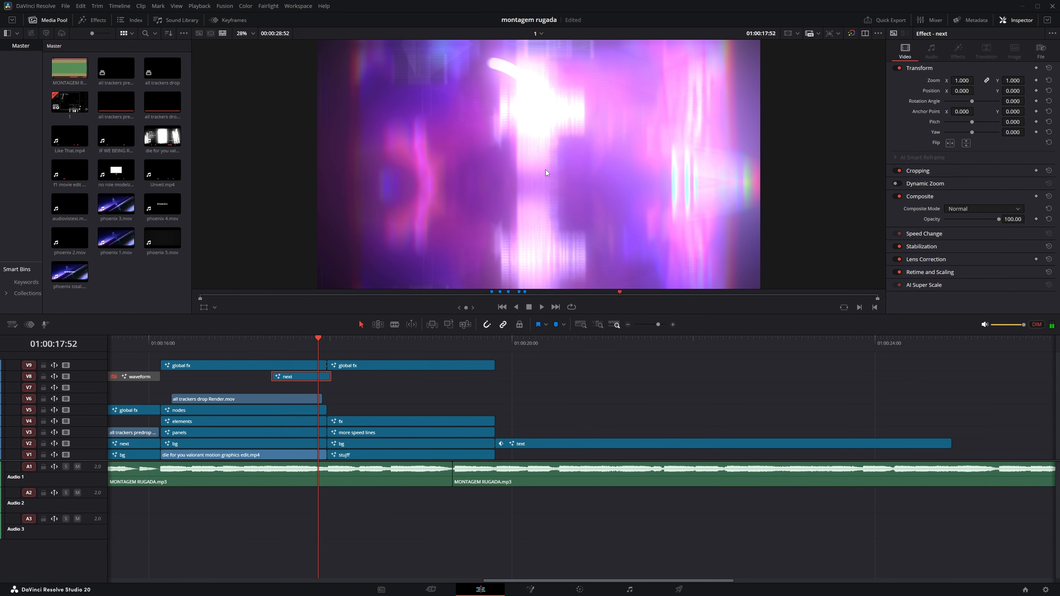
left_click(489, 345)
key("Down")
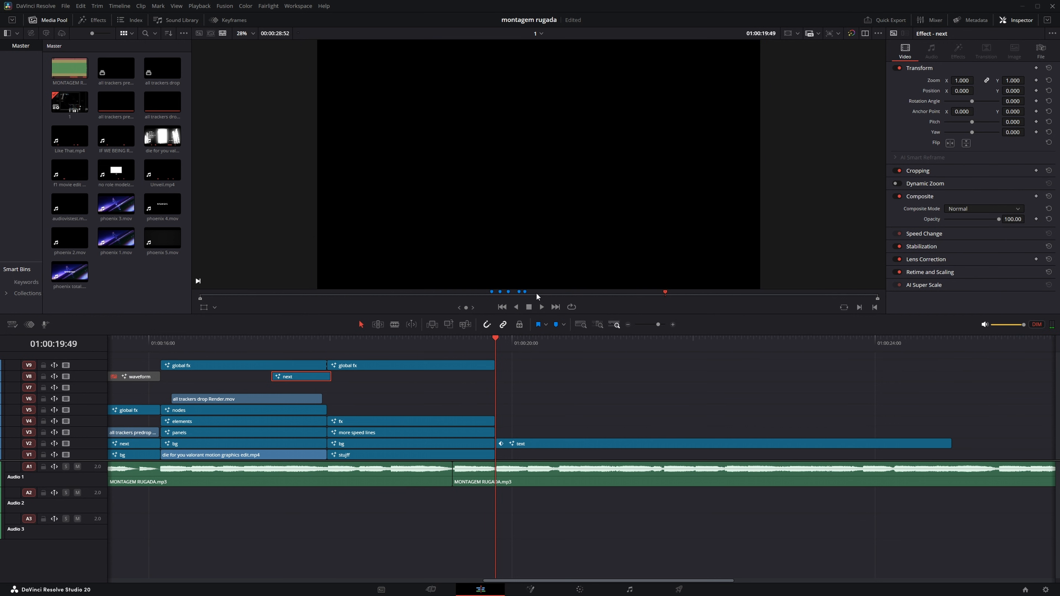
In the Fusion composition, try rotating Camera3D1 to -33.4 on Z and moving it to 9.66 on Z.
key("shift+5")
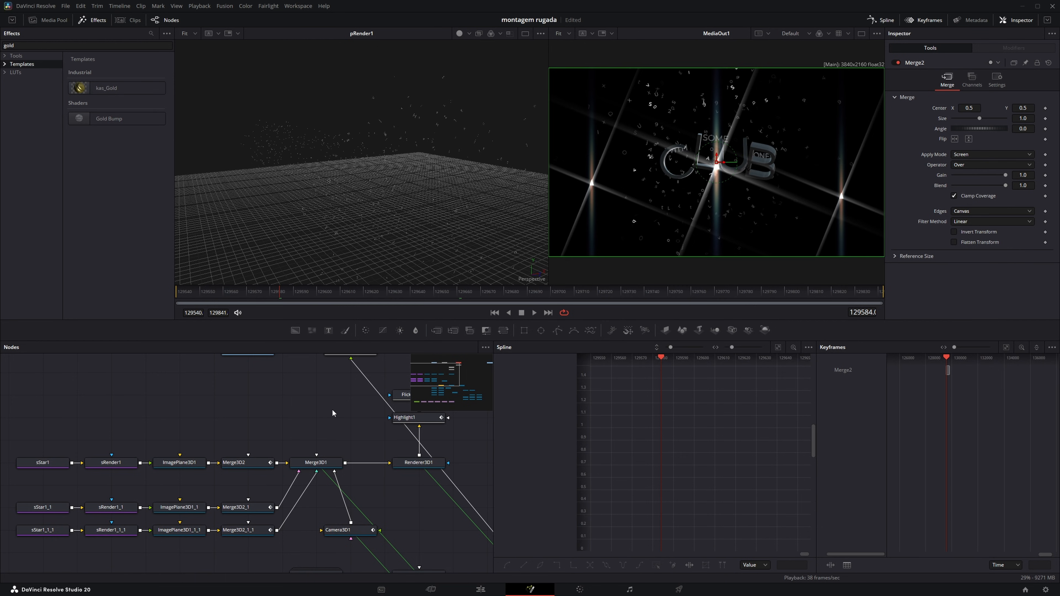
left_click_drag(407, 467, 335, 454)
left_click(276, 516)
left_click(973, 80)
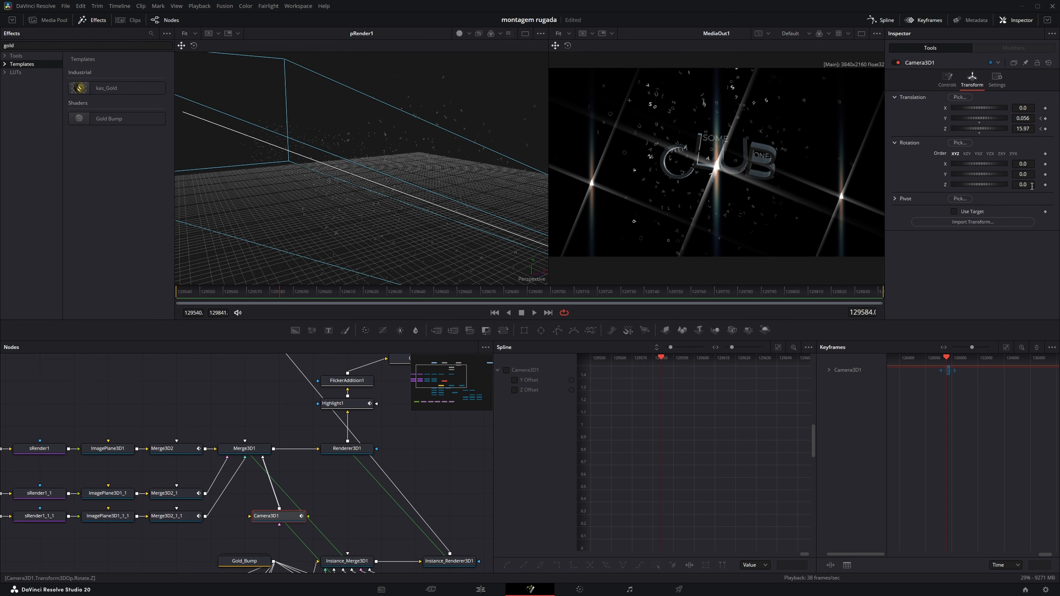
left_click_drag(1023, 184, 986, 185)
mouse_move(1023, 129)
left_mouse_down()
mouse_move(1001, 129)
mouse_move(1012, 129)
left_mouse_up()
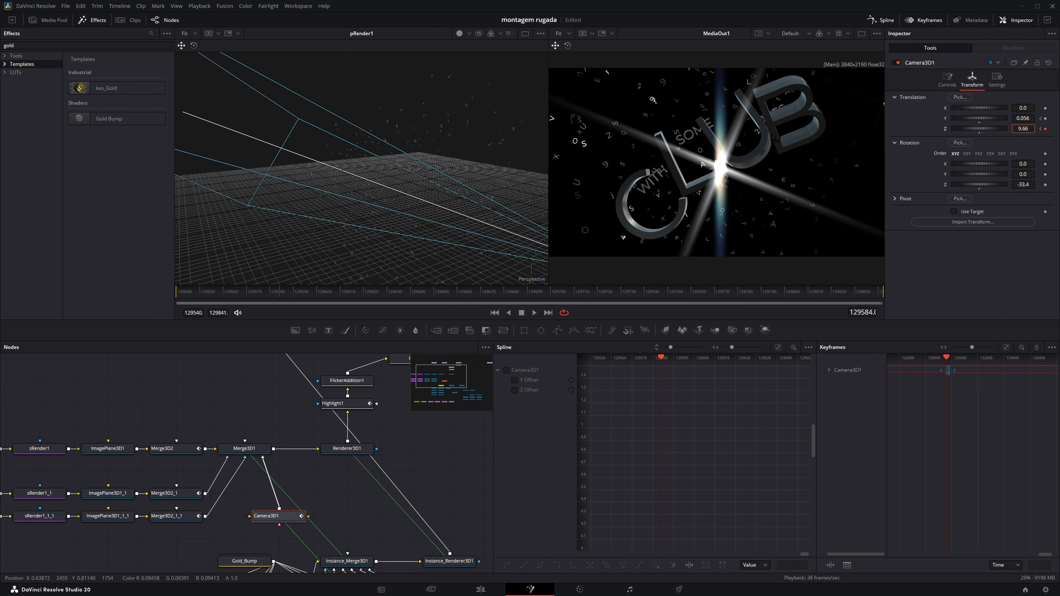
key("ctrl+z")
key("ctrl+z")
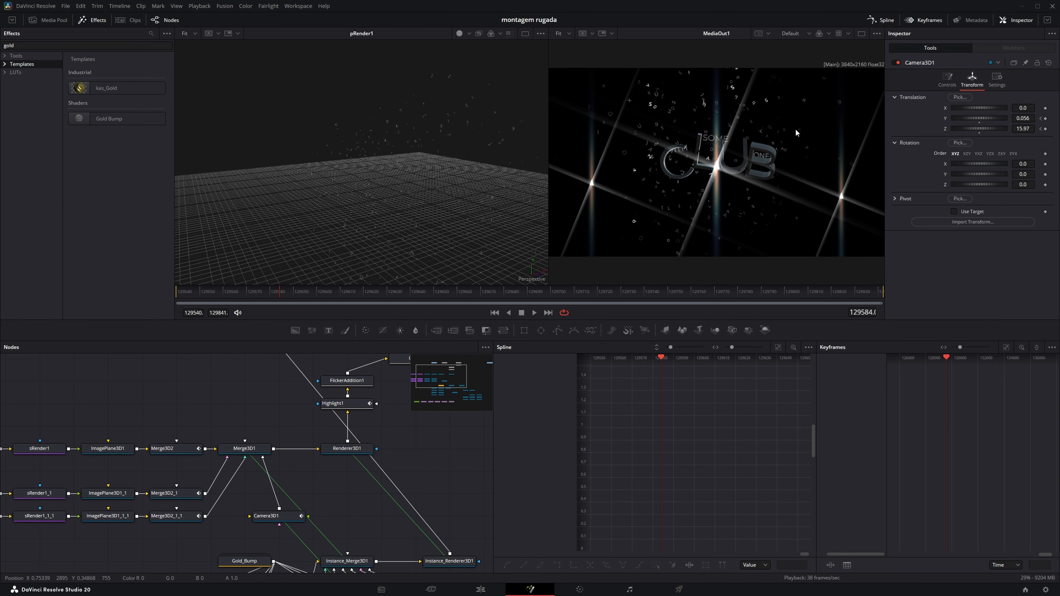
Select the text clip on the edit timeline and check the frames shortly after its start.
left_click(481, 589)
scroll(507, 445, "right", 3)
left_click(503, 396)
left_click(454, 343)
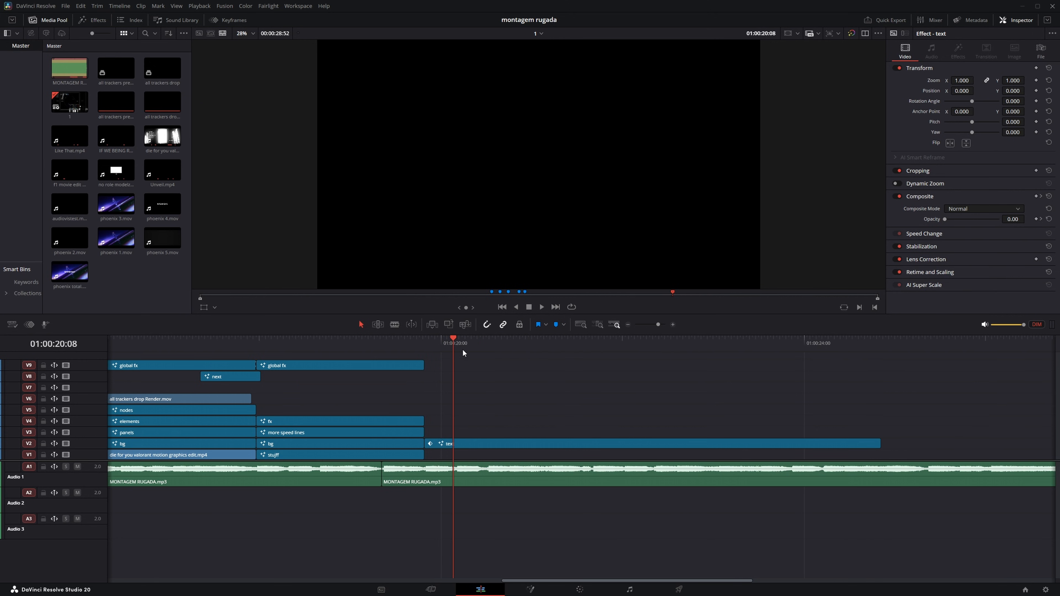
left_click(484, 446)
left_click(482, 405)
left_click(476, 345)
left_click(497, 441)
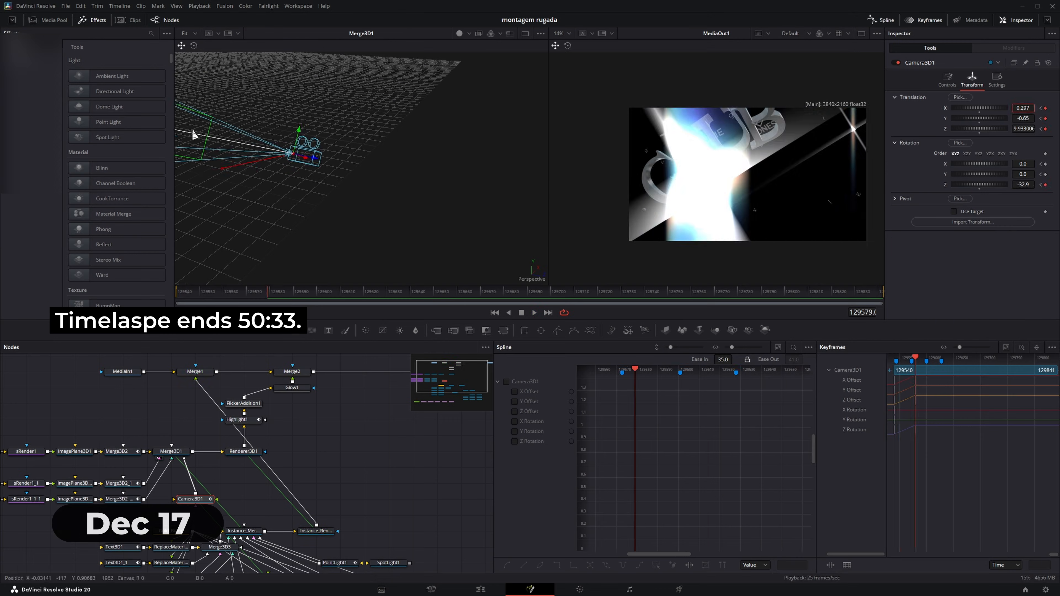
Inspect the Highlight1 node's streak controls and open its Color settings.
left_click(263, 430)
scroll(409, 203, "up", 5)
left_click(202, 445)
left_click(273, 413)
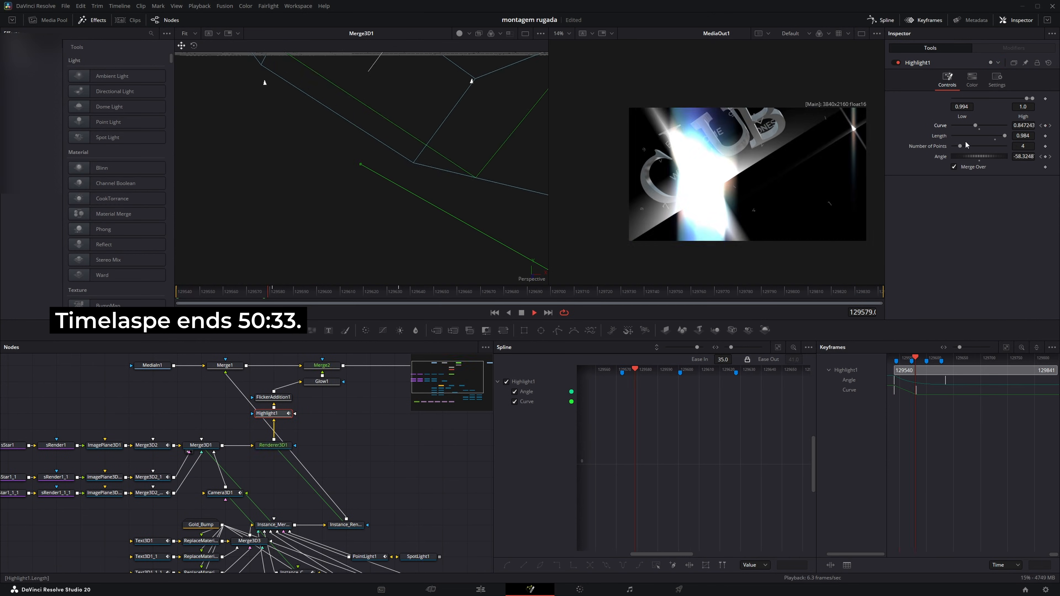
left_click(982, 79)
Play the edit timeline from 01:00:19:34 to review how the text clip comes in.
left_click(481, 589)
left_click(343, 347)
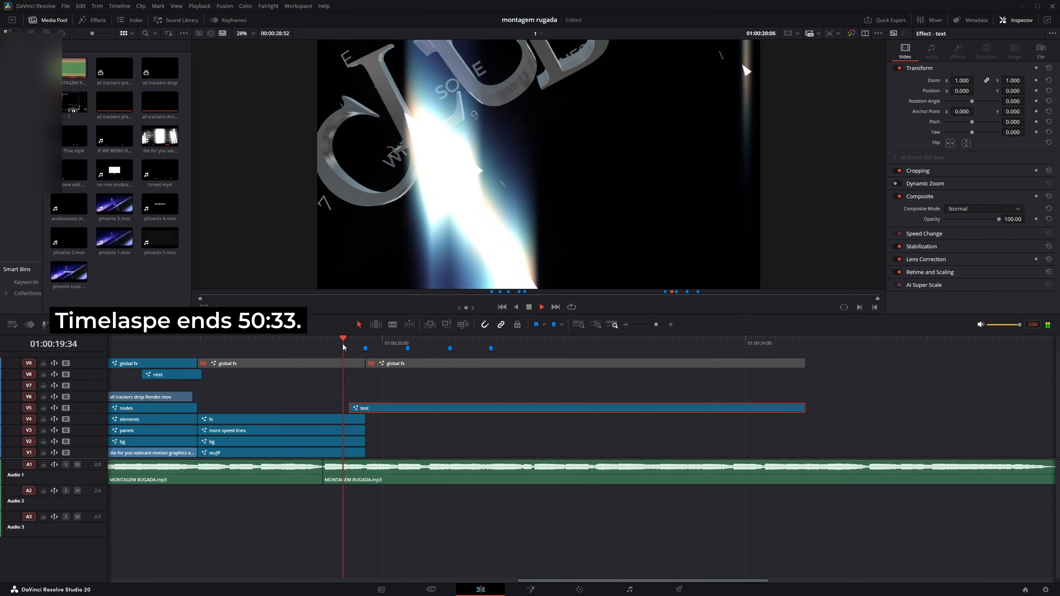
scroll(645, 384, "left", 5)
In the Fusion composition, keyframe Camera3D1's translation to X 0.029 and Y -0.087 at frame 129630.
left_click(530, 589)
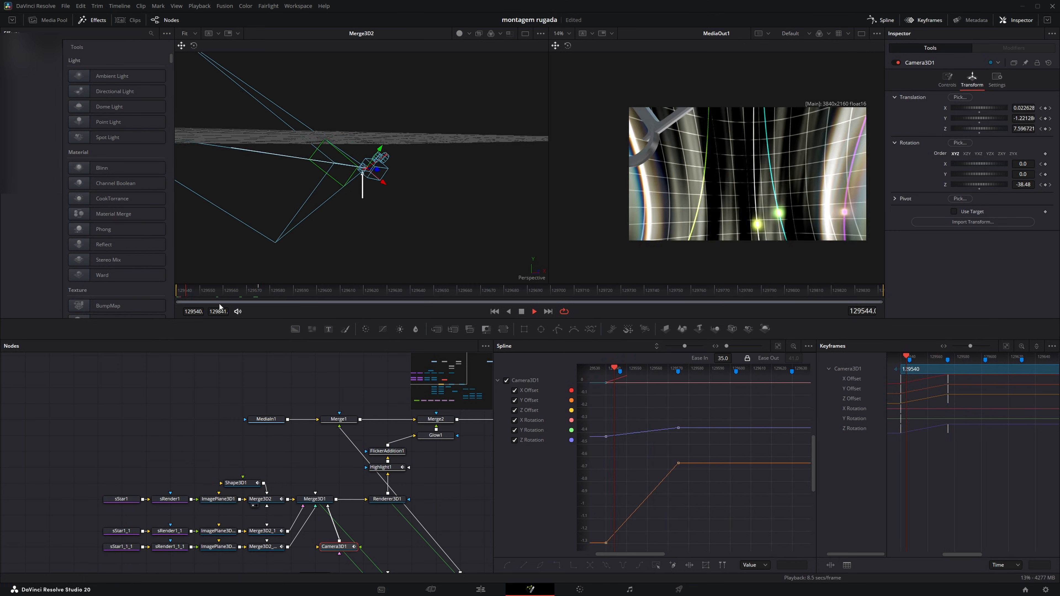
left_click(1025, 118)
left_click_drag(1023, 107, 1027, 108)
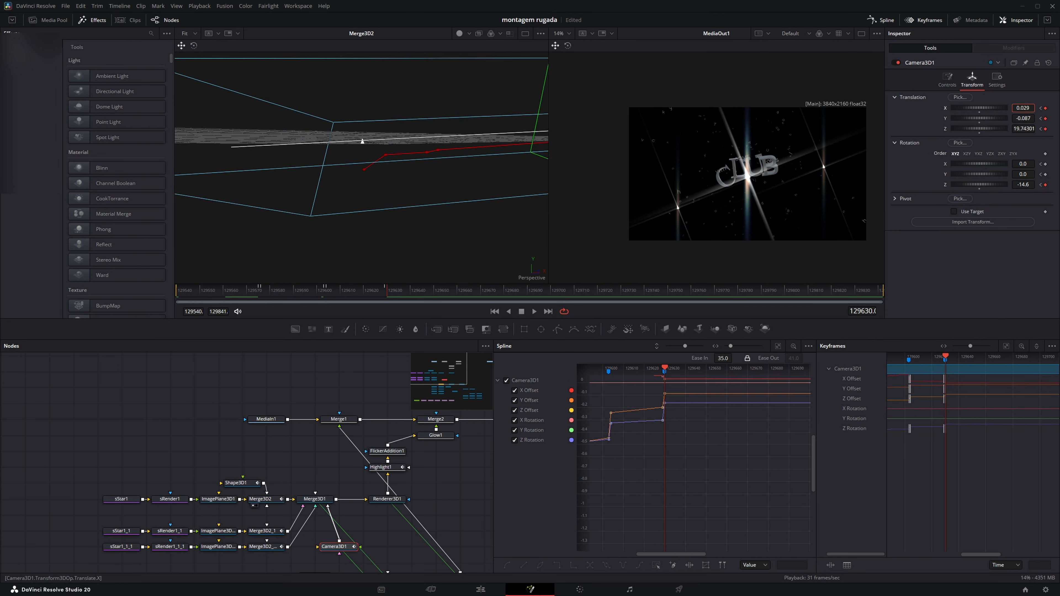
left_click(359, 395)
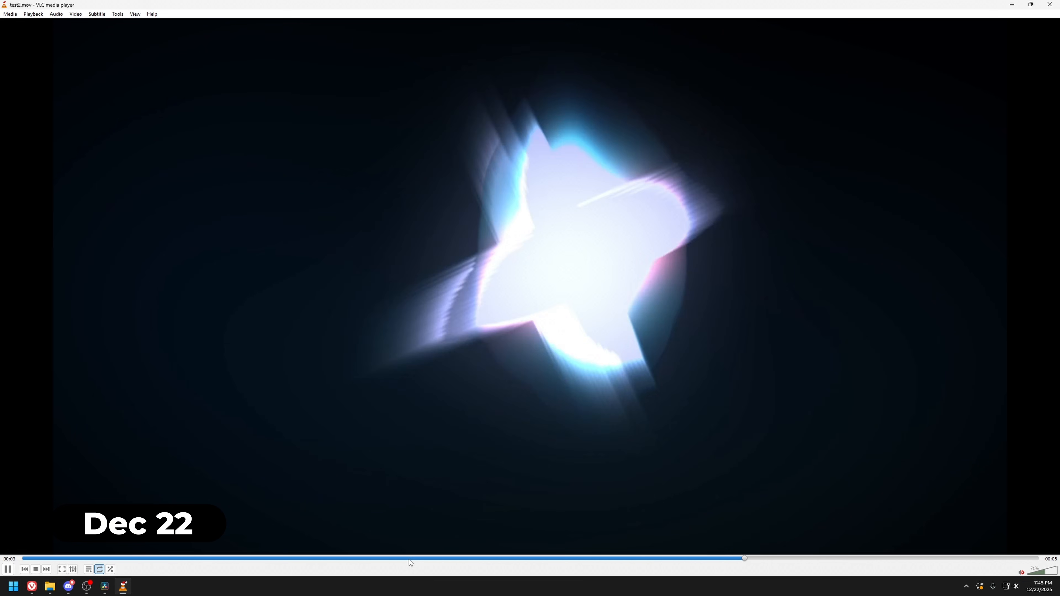
Review the rendered test2.mov in VLC, seeking back through it and toggling its sound.
left_click(413, 557)
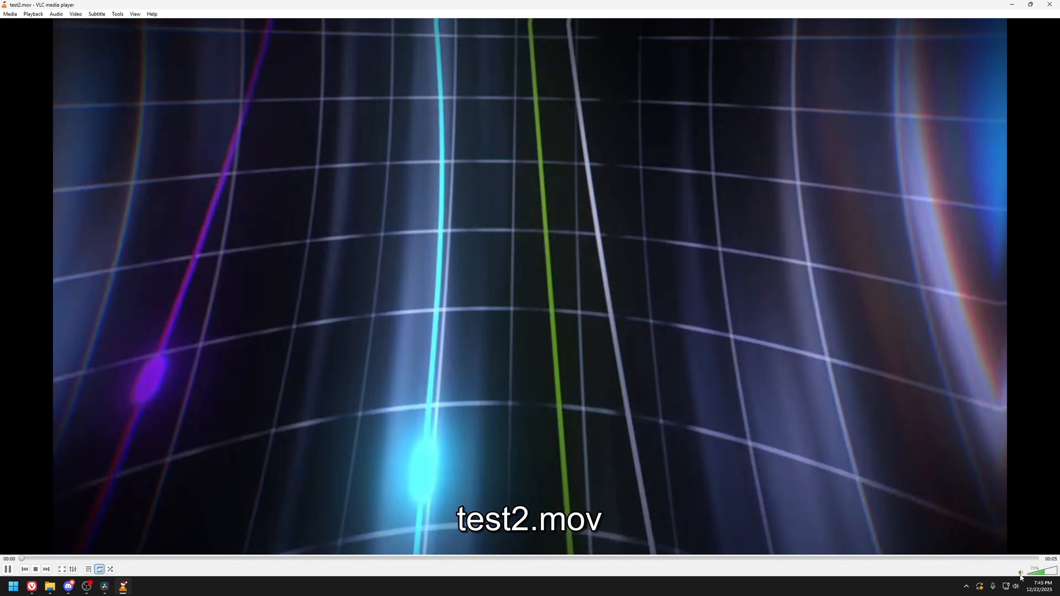
key("space")
left_click(1020, 573)
key("space")
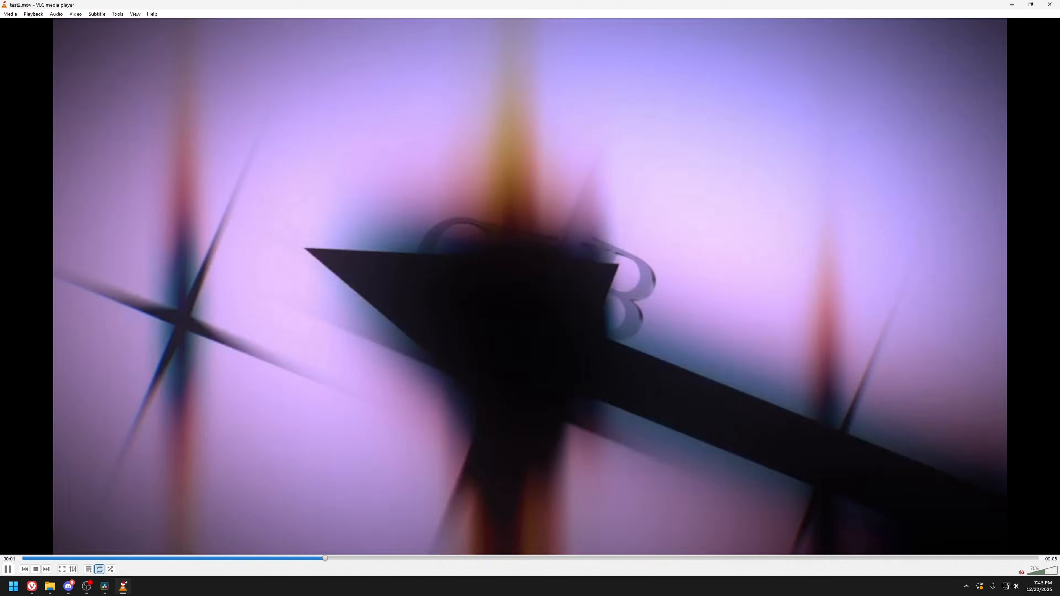
Switch to DaVinci Resolve and examine the layered star flare in the Merge3D2 scene along with its feeding nodes.
key("alt+Tab")
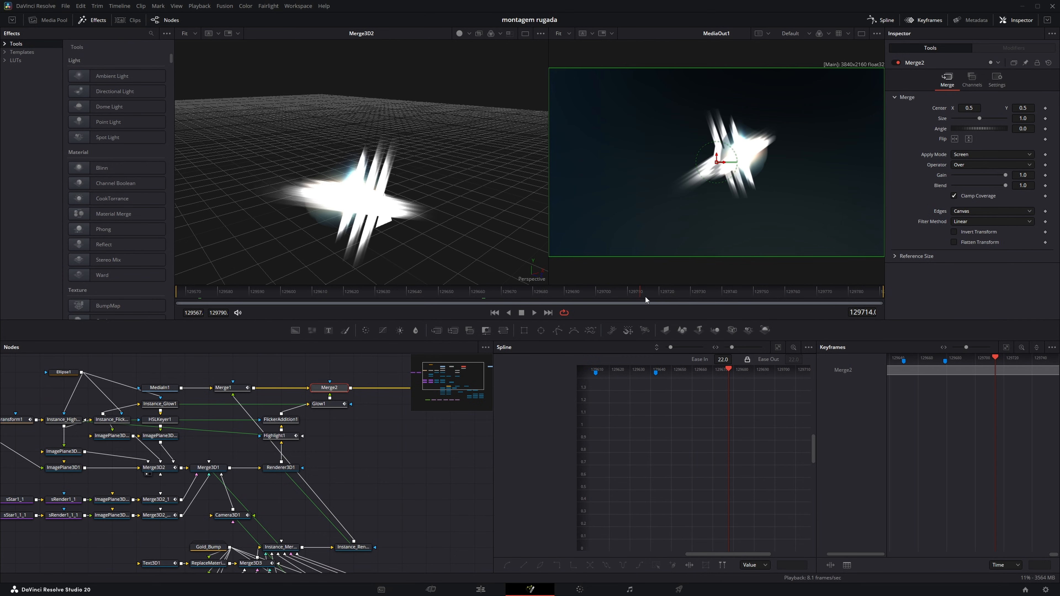
left_click_drag(294, 226, 383, 159)
scroll(383, 159, "up", 3)
left_click(383, 159)
left_click_drag(228, 483, 361, 484)
scroll(361, 484, "up", 2)
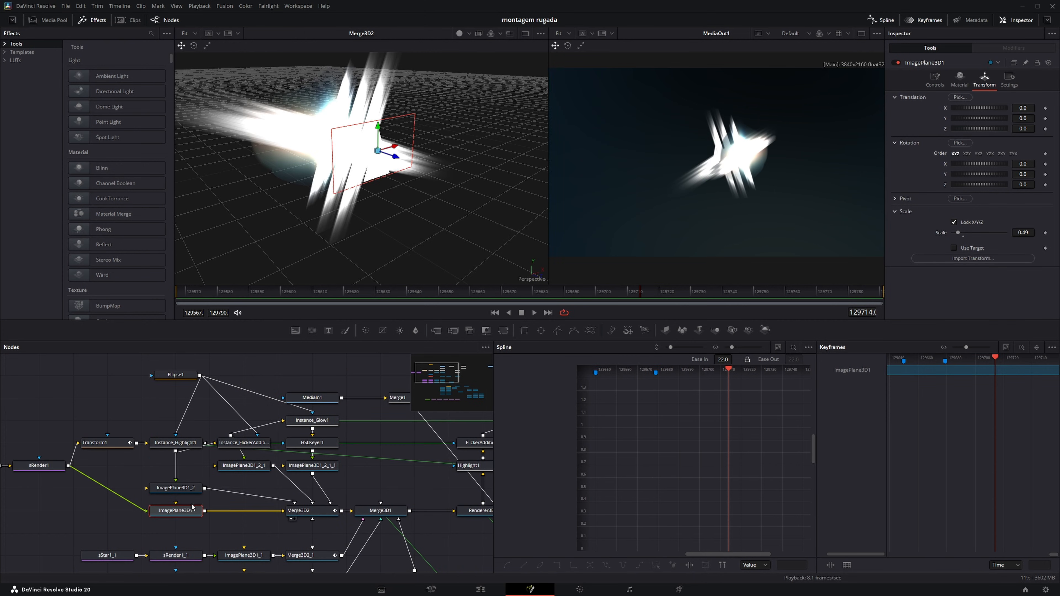
View ImagePlane3D1 on its own and compare it with the full Merge3D2 flare scene from the side.
left_click_drag(86, 474, 279, 189)
key("1")
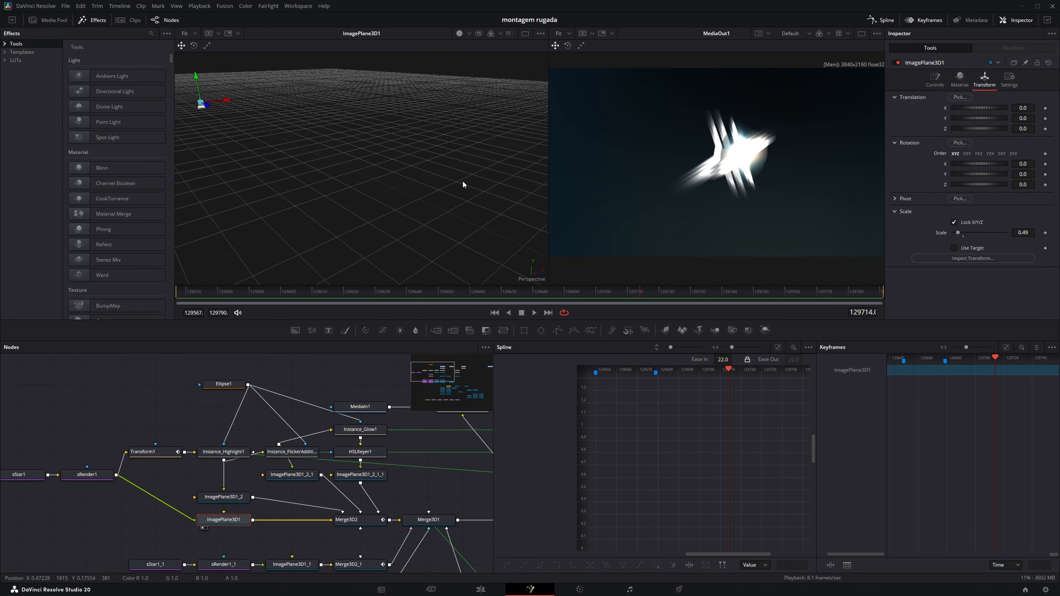
left_click_drag(280, 184, 348, 201)
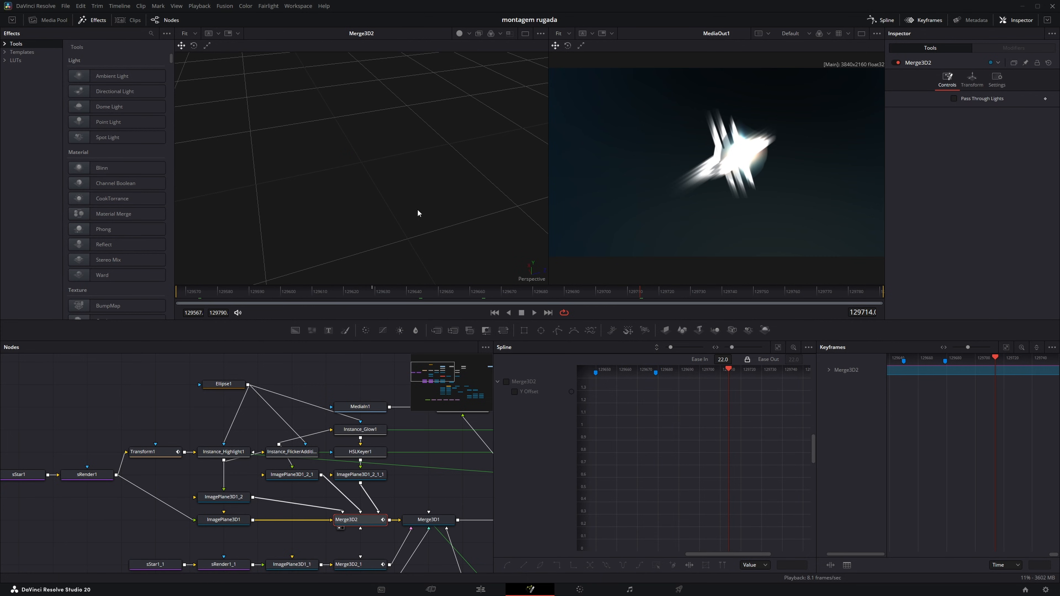
scroll(418, 210, "down", 5)
scroll(418, 210, "up", 3)
left_click_drag(418, 210, 403, 190)
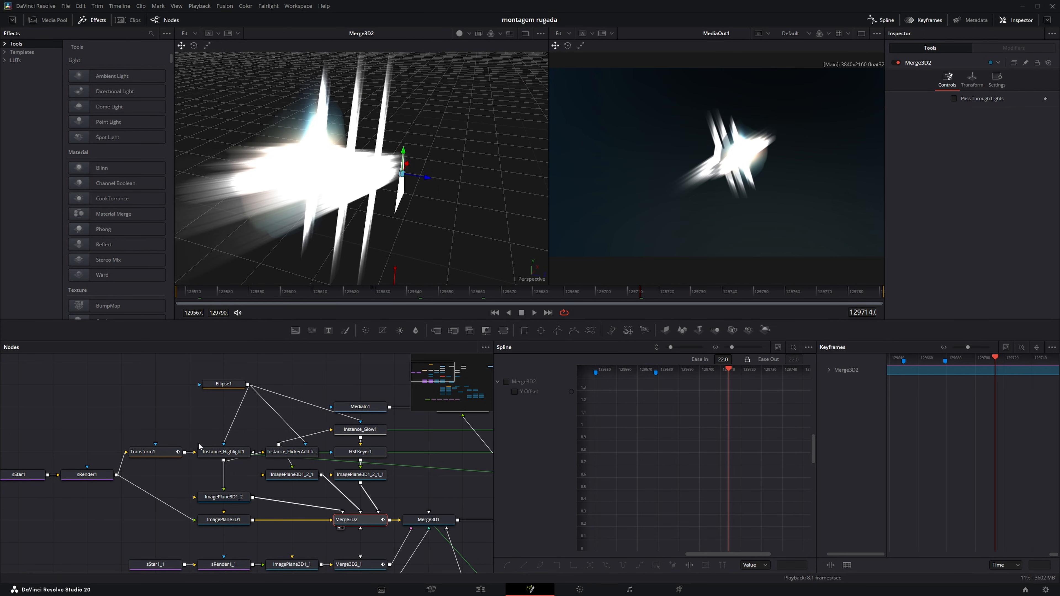
View the outputs of Instance_Highlight1, Instance_FlickerAddition1 and HSLKeyer1 one after another.
left_click(223, 452)
key("1")
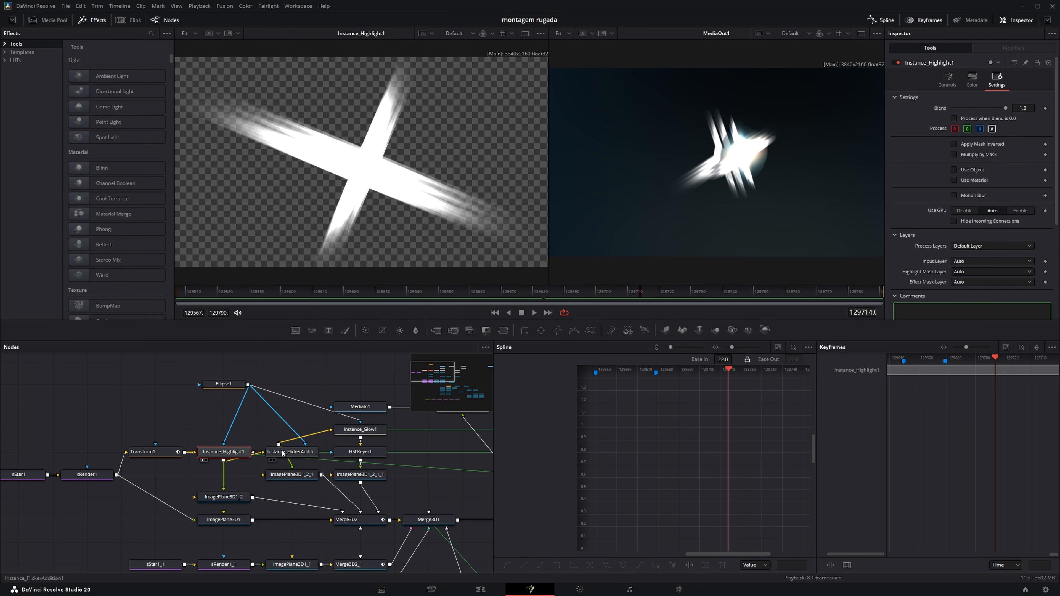
left_click(283, 453)
key("1")
left_click(367, 452)
key("1")
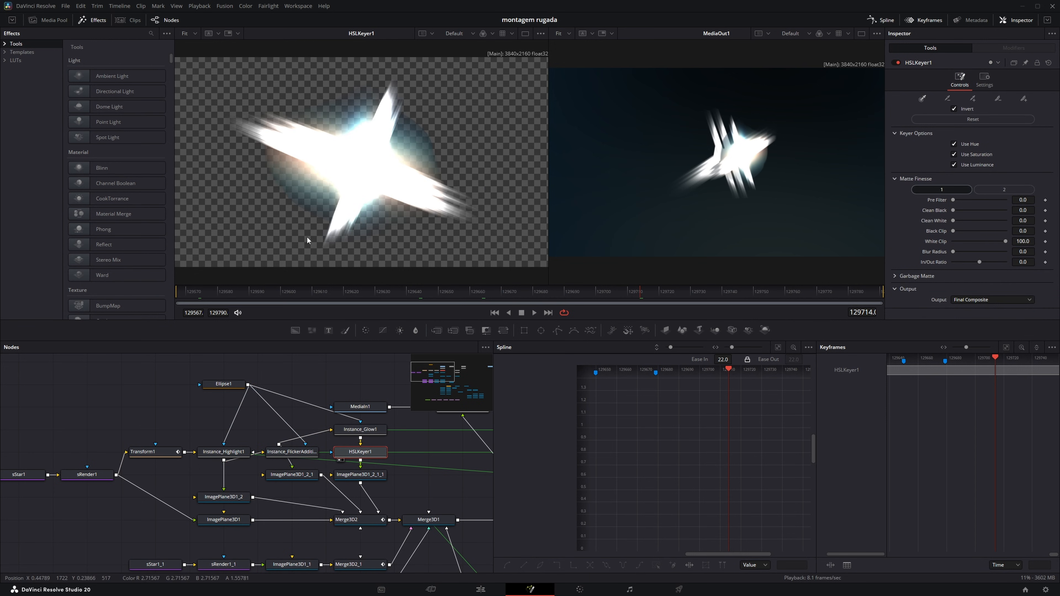
View the combined flare layers of Merge3D2 from another angle and follow them to Merge3D1.
left_click(357, 520)
key("1")
left_click_drag(332, 167, 488, 236)
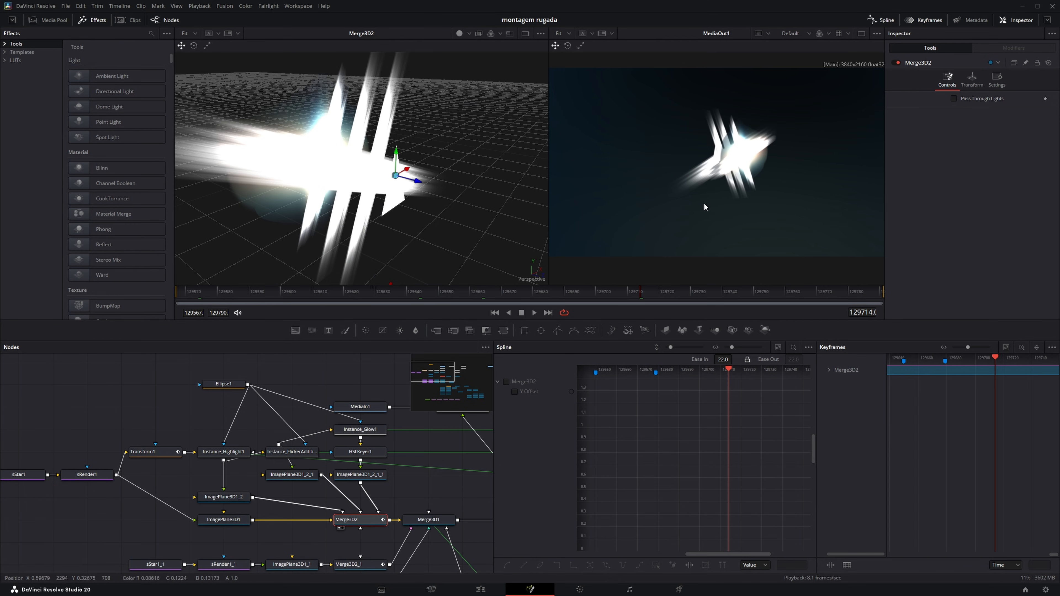
left_click_drag(430, 520, 312, 472)
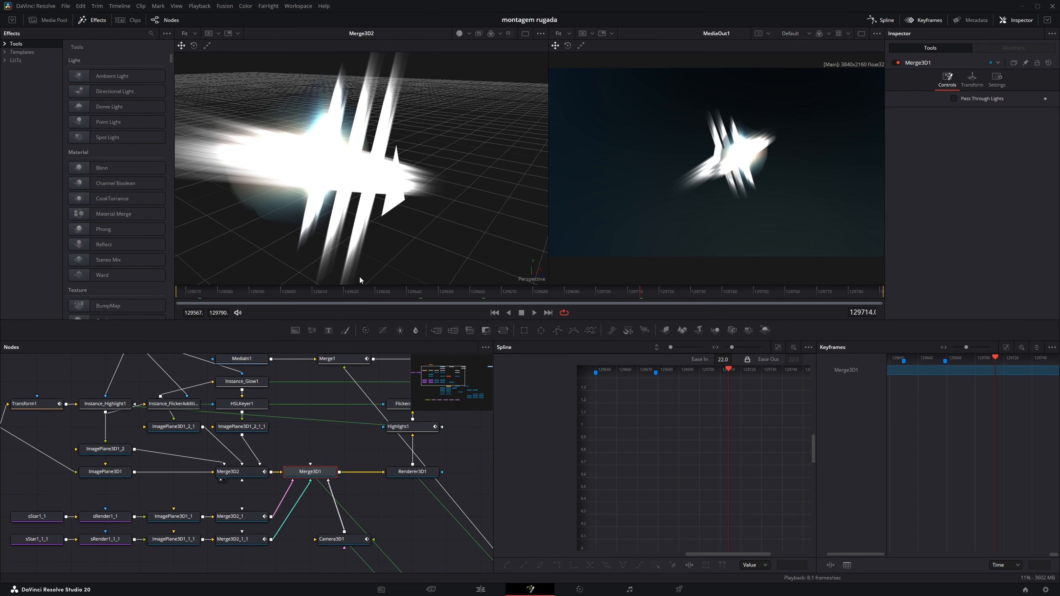
left_click_drag(360, 276, 486, 169)
Switch from the edit timeline to VLC and cue test2.mov to the CLUB text scene around its middle.
left_click(480, 589)
key("alt+Tab")
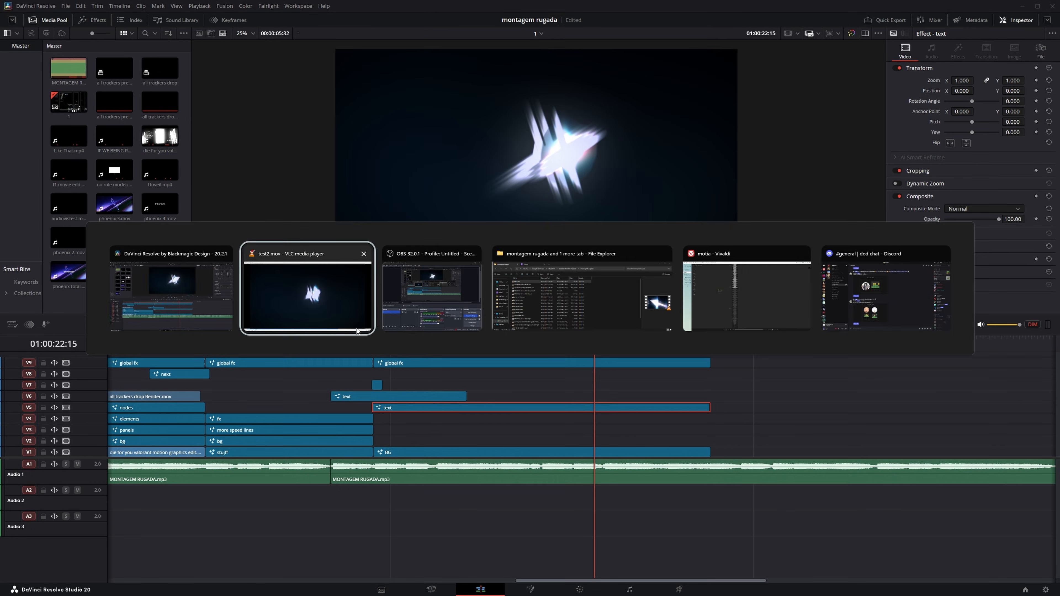
left_click(591, 558)
key("space")
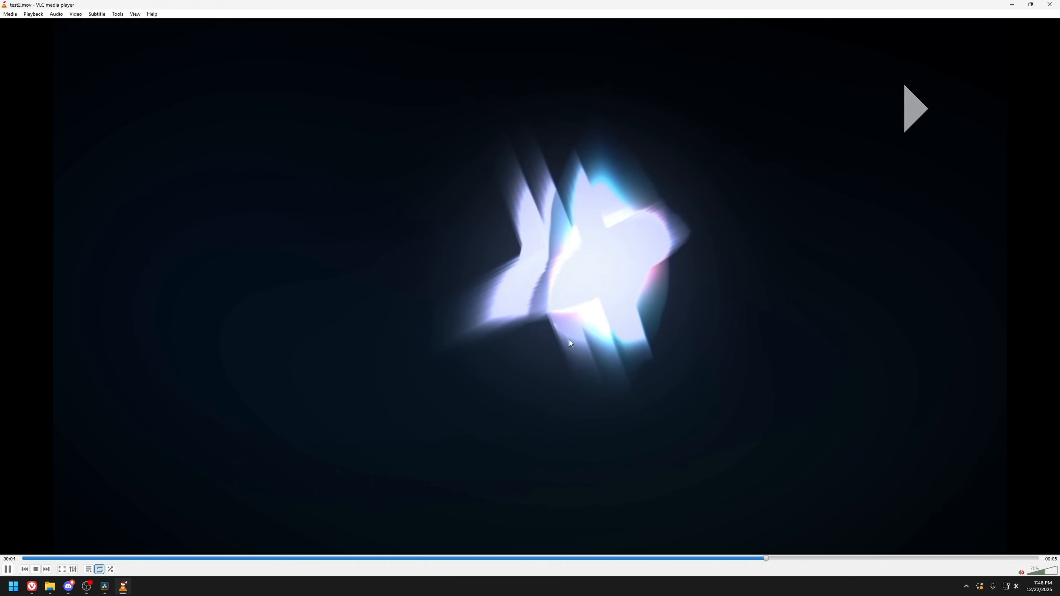
left_click_drag(584, 557, 584, 558)
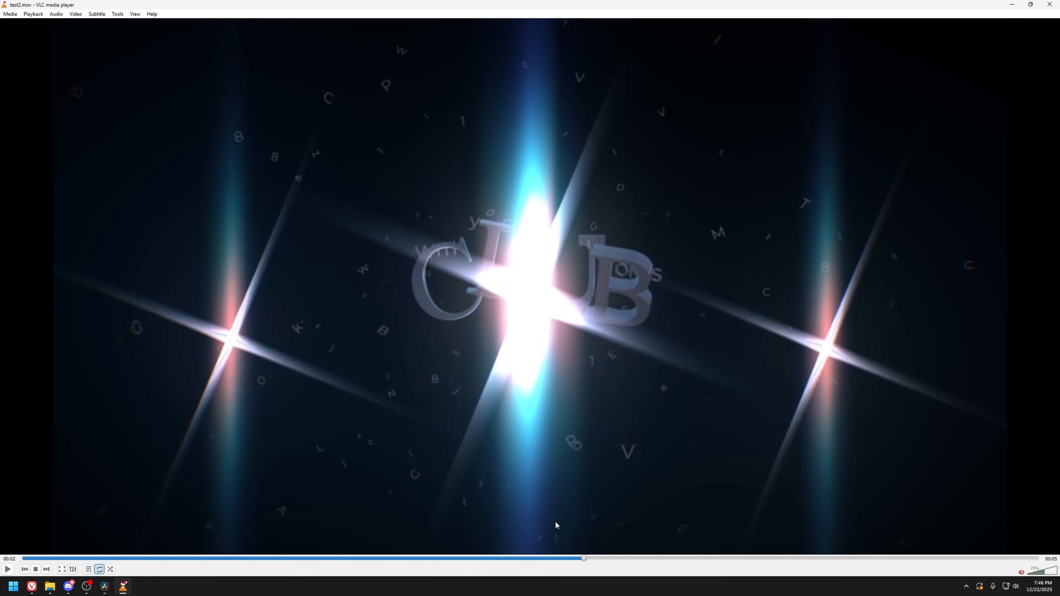
Toggle the sound and replay the second half of test2.mov to study the layered flare's motion.
left_click(1021, 572)
key("space")
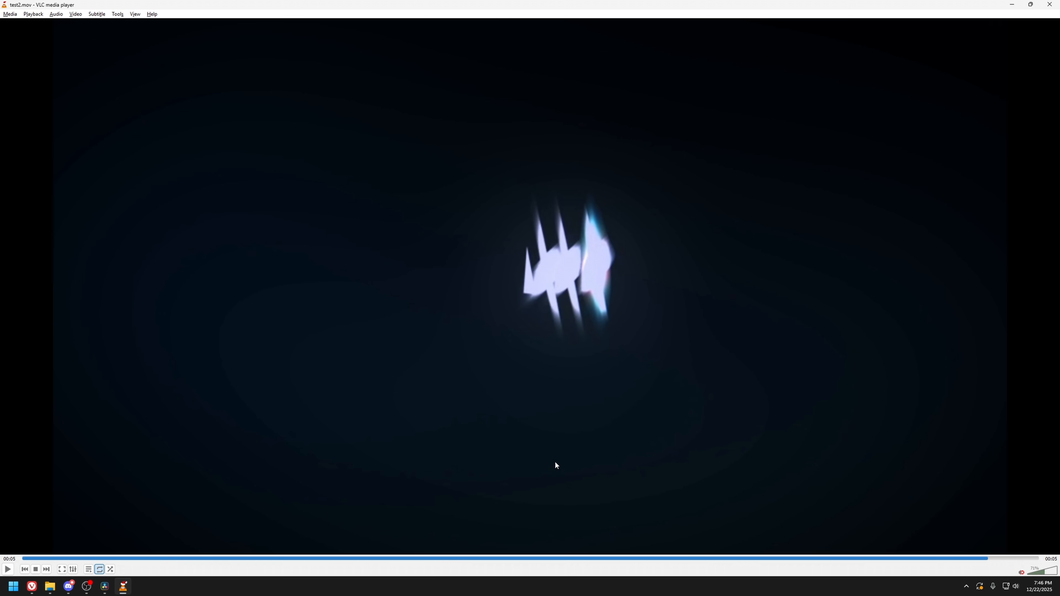
left_click(549, 558)
key("space")
key("space")
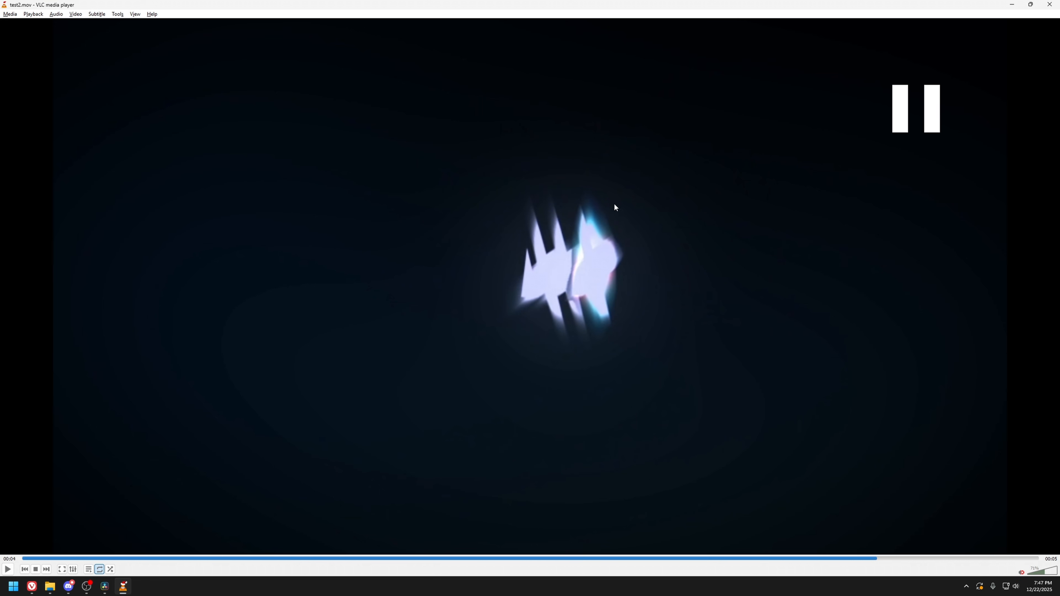
In DaVinci Resolve, insert a BCCDamagedTV node between MediaIn1 and CameraShake1 and keyframe its Blend, with 0.0 at frame 72.
key("alt+Tab")
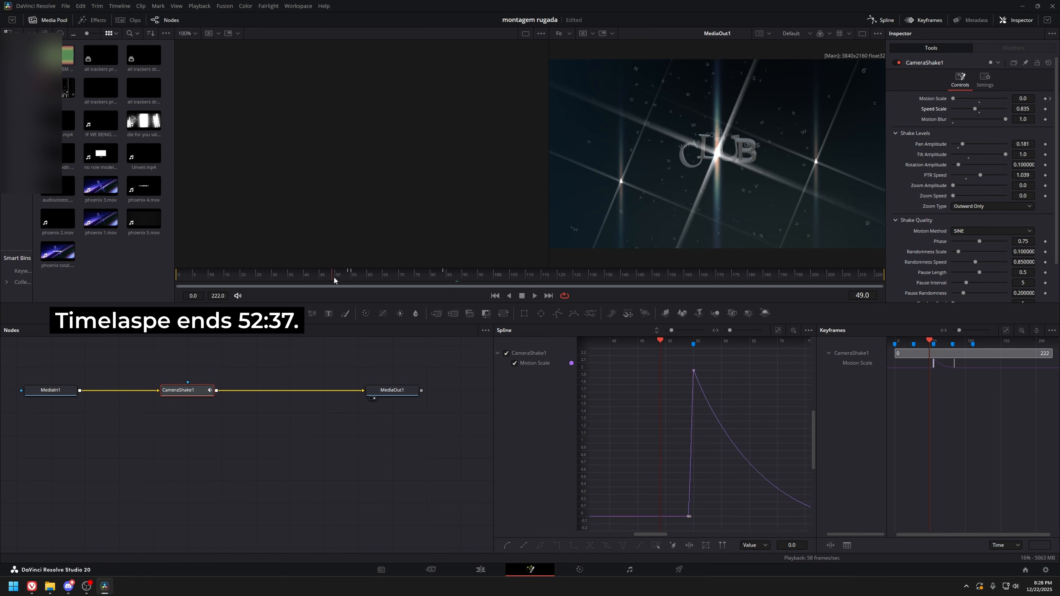
left_click_drag(119, 390, 153, 390)
left_click_drag(255, 390, 221, 390)
left_click(985, 79)
left_click(1045, 106)
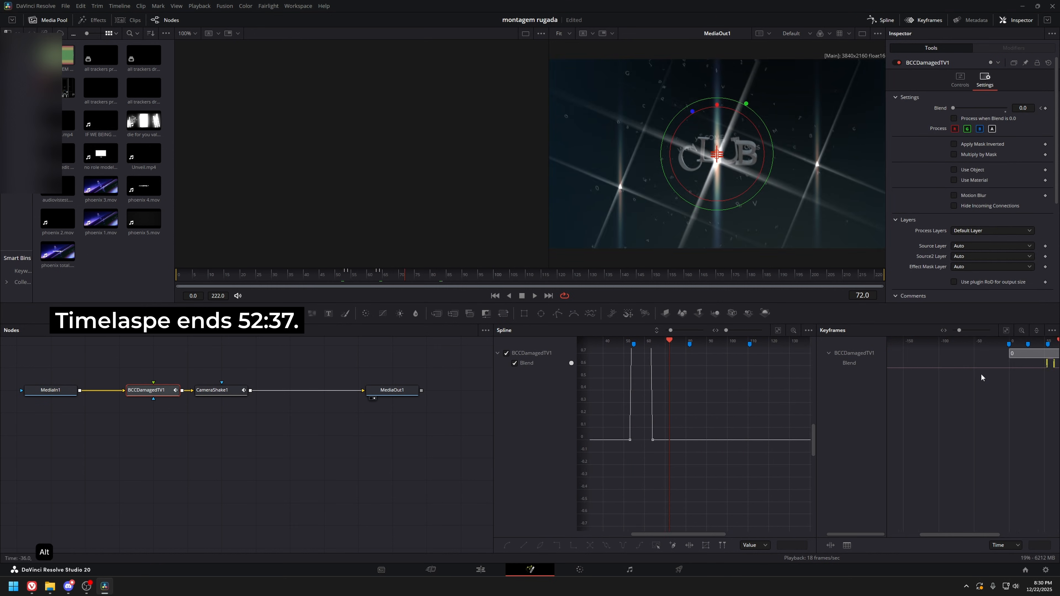
Save the project and insert a StopMotion node after MediaIn1 with a Frame Repeat of 3.
left_click(959, 79)
key("space")
left_click(349, 275)
key("ctrl+s")
key("space")
key("shift+space")
type("stop")
key("Return")
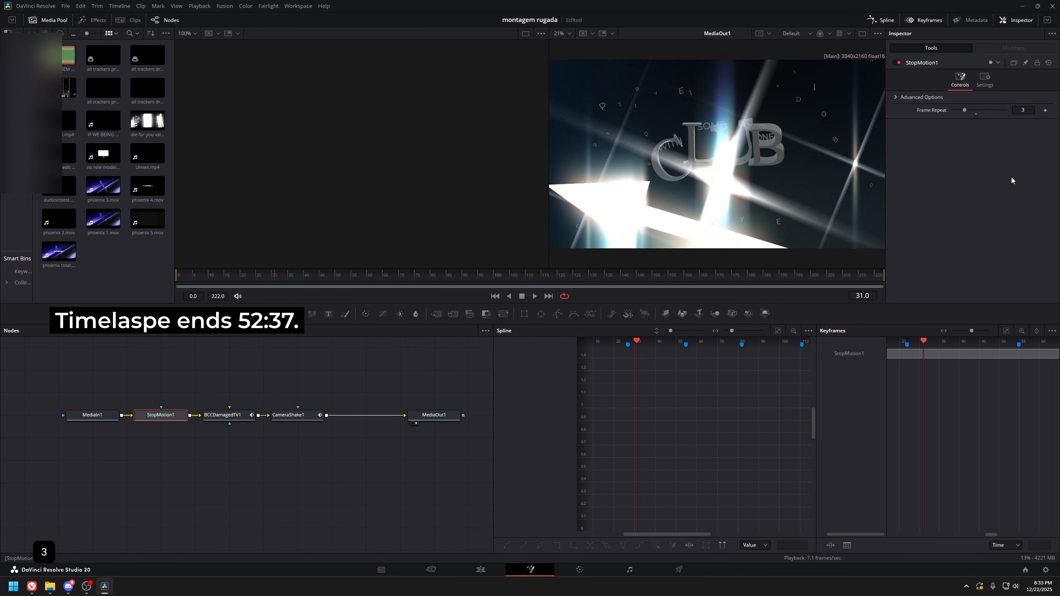
Insert a Grain node between MediaIn1 and StopMotion1, and try adding a film effect.
left_click_drag(297, 414, 366, 415)
key("shift+space")
type("grain")
key("Return")
key("shift+space")
type("film")
key("Return")
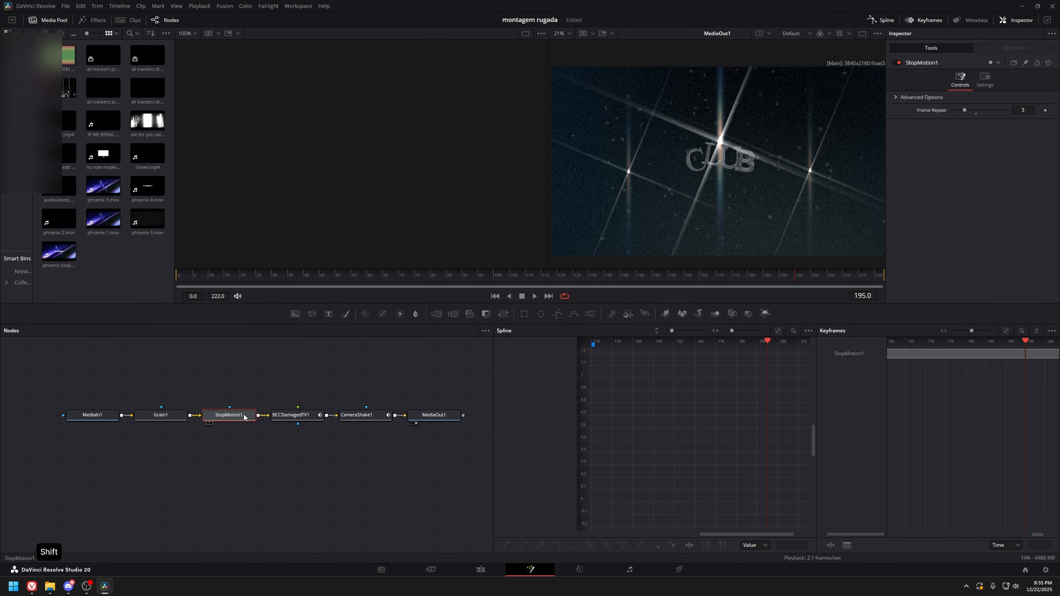
Add a lens effect after StopMotion1, check it in playback and save the project.
key("shift+space")
type("lens")
key("Return")
left_click(954, 99)
key("space")
left_click(317, 421)
key("ctrl+s")
Go back to the timeline, open a clip's Fusion composition, insert a StopMotion node and view the merged output.
left_click(480, 569)
left_click(490, 357)
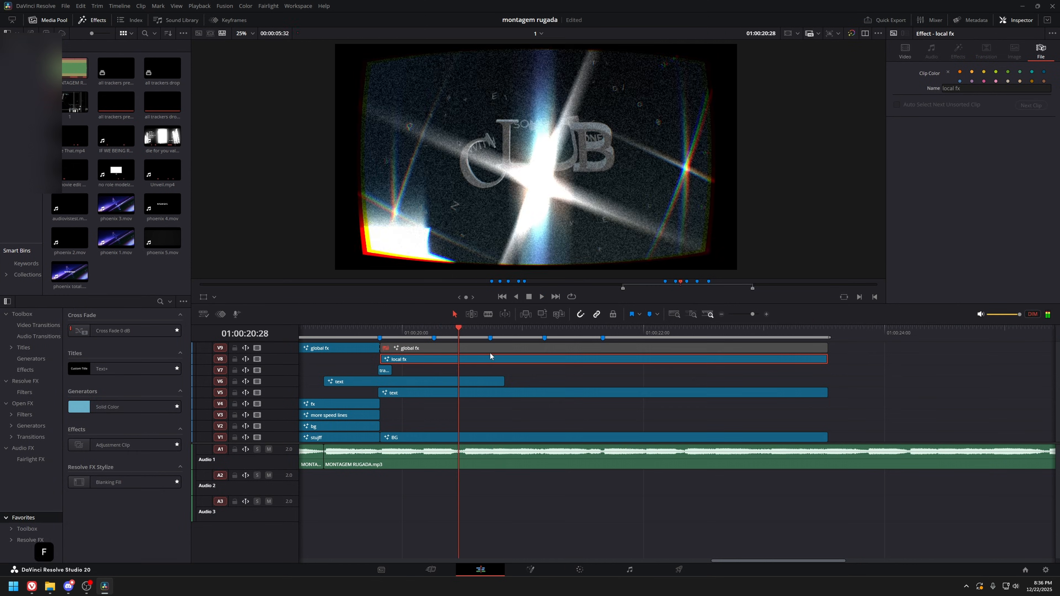
left_click(530, 569)
key("shift+space")
type("stop")
key("Return")
left_click(287, 445)
key("1")
left_click(481, 569)
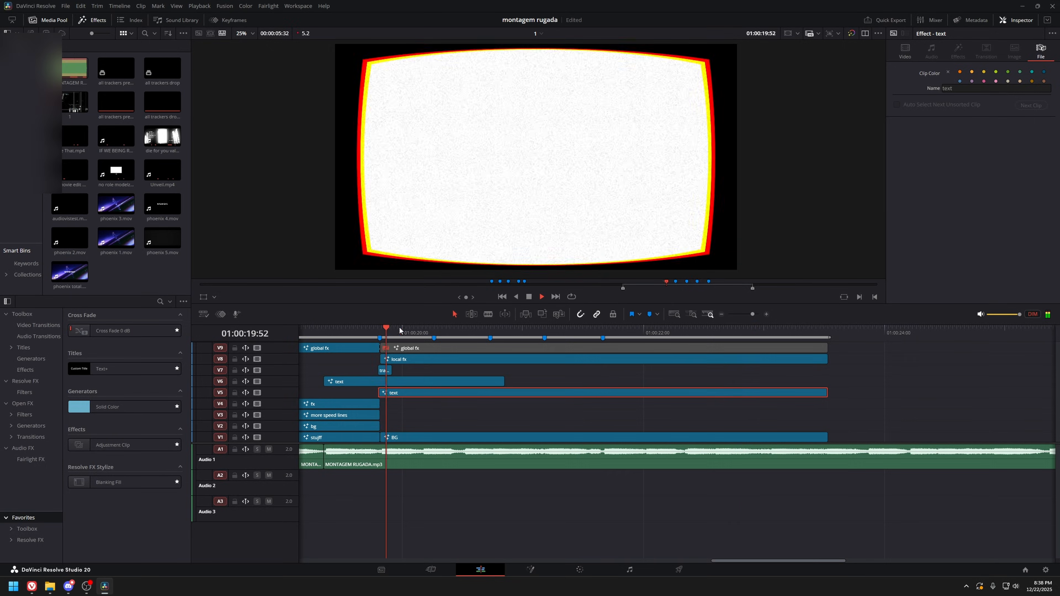
Play the text composition in Fusion and the transition around 01:00:19:43 in the timeline.
key("alt+Tab")
key("alt+Tab")
left_click(529, 569)
key("space")
left_click(220, 514)
left_click(480, 569)
key("space")
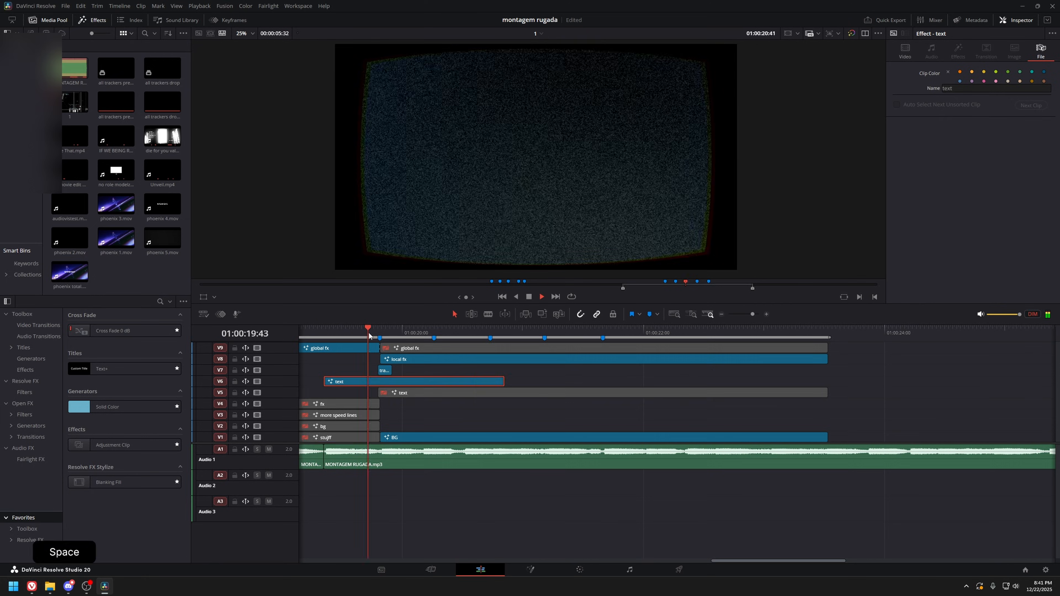
Paste the copied node into the V6 text clip's Fusion composition and play the timeline.
left_click(530, 569)
key("ctrl+v")
left_click(481, 569)
key("space")
Reopen the text clip's composition, view Merge3, undo the last change and inspect Highlight1's Angle animation.
left_click(501, 349)
left_click(530, 569)
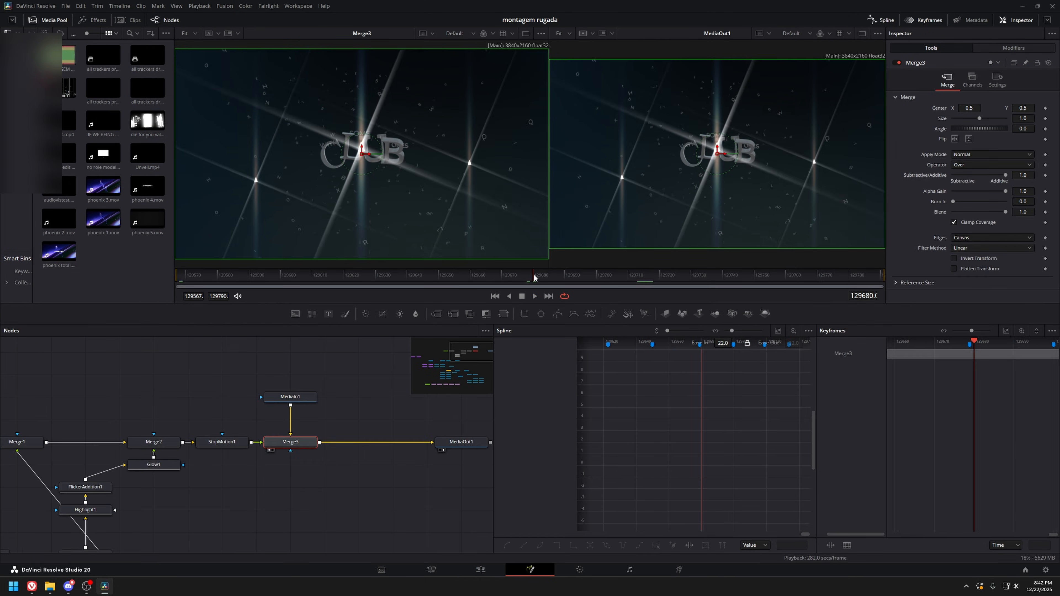
left_click(480, 569)
left_click(530, 570)
left_click(395, 421)
key("1")
left_click(388, 419)
key("1")
key("ctrl+z")
left_click(182, 487)
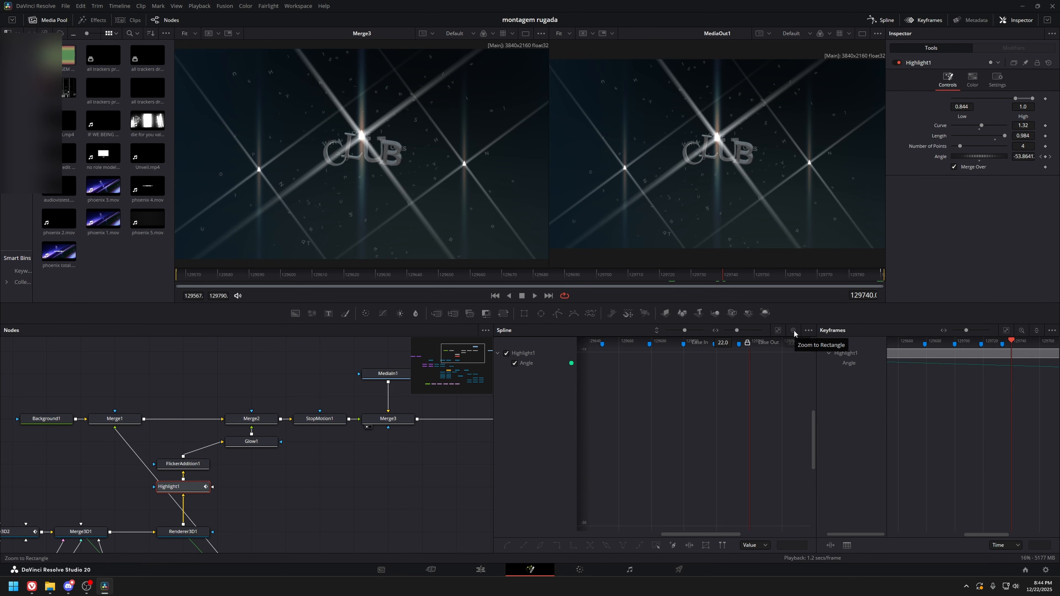
View the cone Shape3D1 and give it a green diffuse material with red 0.0, green 0.823529 and blue 0.0.
left_click(197, 442)
key("1")
key("super+shift+c")
left_click(960, 79)
scroll(384, 203, "up", 5)
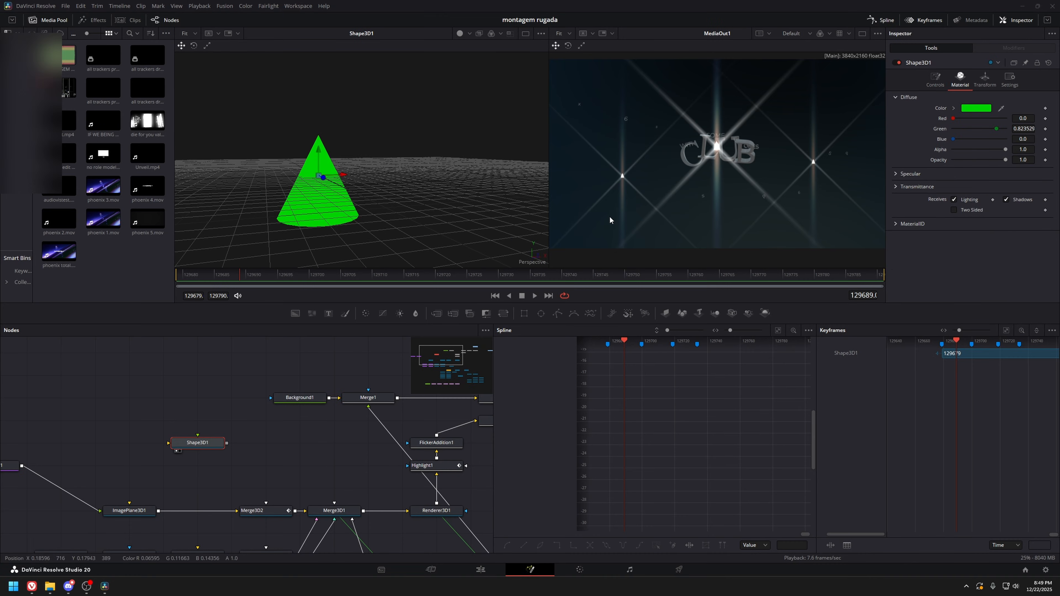
View the cone and cylinder arrow through Merge3D4, paste a second copy of its shapes and sample a red colour for it.
left_click(239, 416)
key("1")
left_click(170, 393)
key("ctrl+v")
left_click(985, 79)
key("super+shift+c")
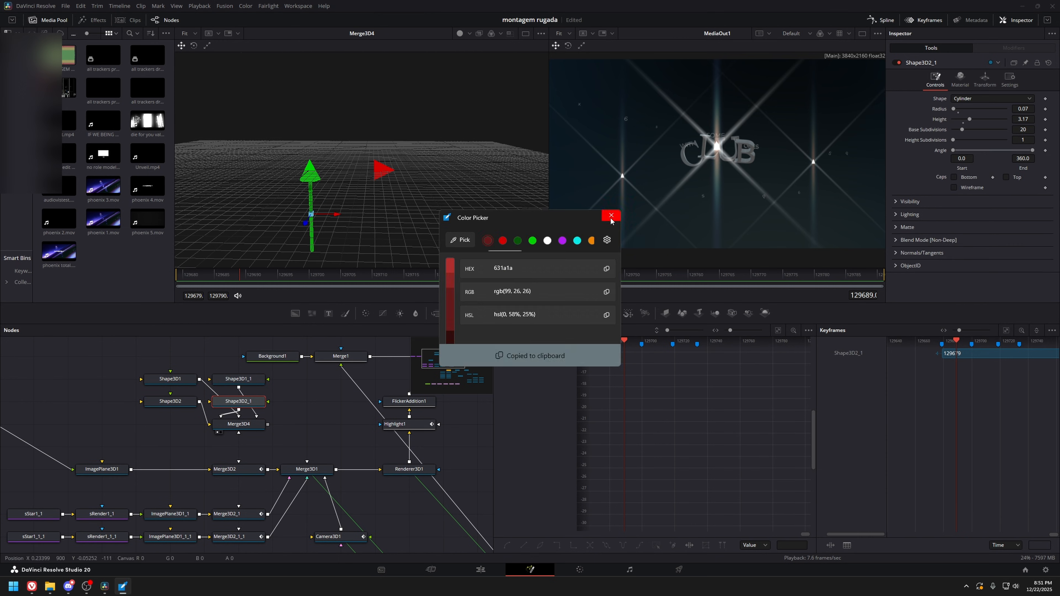
Paste a third copy of the arrow shapes, colour it blue and orient it with rotation X 90.0 and Z -90.0.
left_click(611, 219)
left_click(984, 79)
key("ctrl+v")
left_click(960, 79)
left_click(975, 108)
left_click(613, 361)
left_click(985, 79)
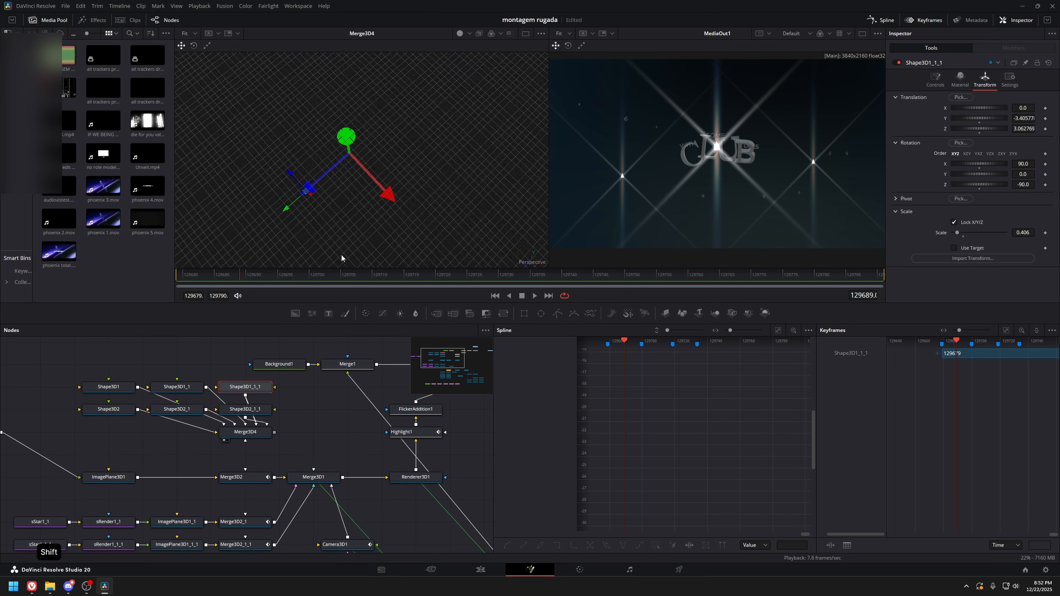
Add a scaled-down Shape3D3 to the arrow gizmo in Merge3D4 and connect the gizmo to Merge3D1.
left_click(317, 410)
key("shift+space")
key("Return")
left_click(984, 79)
left_click_drag(963, 232, 957, 232)
left_click_drag(258, 440, 313, 477)
key("1")
Set Merge3D4's pivot Y to about -1.077, reposition and shrink the gizmo in the scene, and save the project.
left_click(245, 432)
left_click(972, 79)
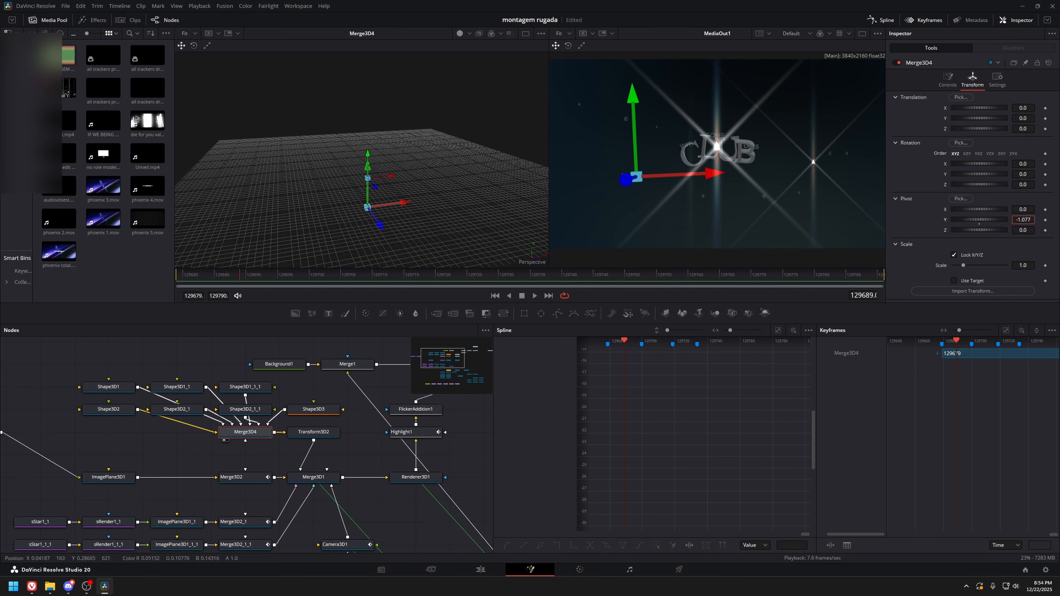
left_click_drag(634, 177, 622, 168)
left_click_drag(963, 266, 957, 266)
left_click(536, 275)
key("ctrl+s")
Try a Y translation on the gizmo's Transform3D2 node, undo it and view Merge3D1.
key("shift+space")
key("Return")
key("1")
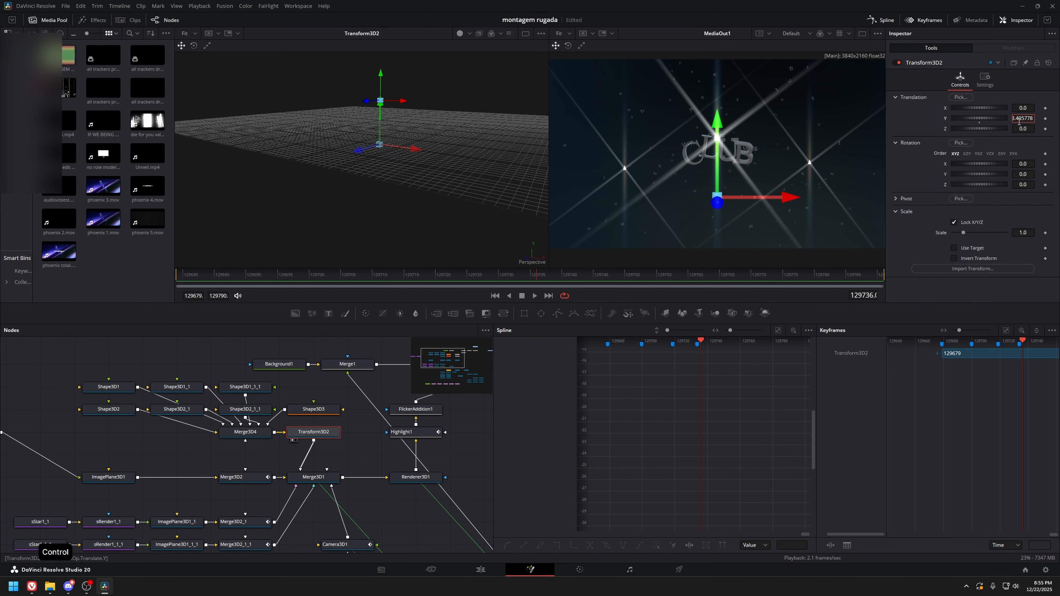
key("ctrl+z")
left_click_drag(317, 432, 321, 456)
key("1")
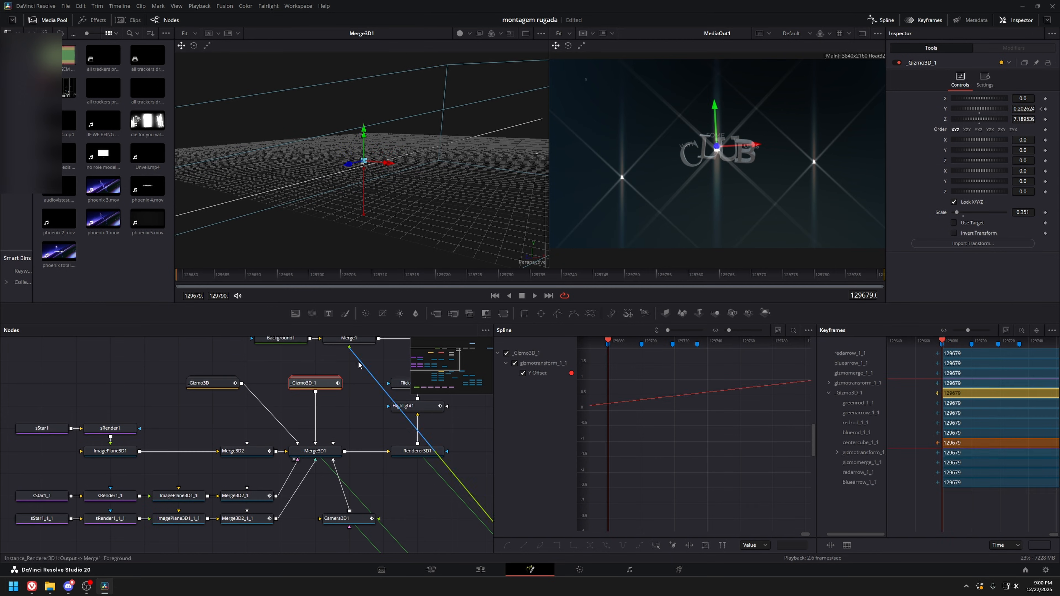
Move the _Gizmo3D_1 node closer to _Gizmo3D above Merge3D1, save the project and play the scene.
left_click_drag(317, 383, 283, 382)
key("ctrl+s")
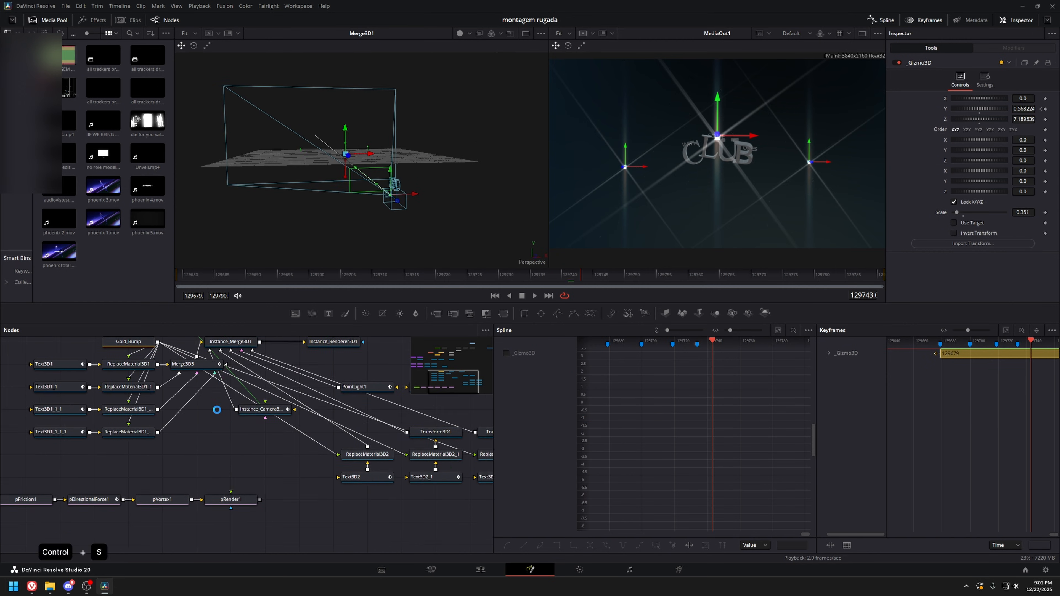
key("space")
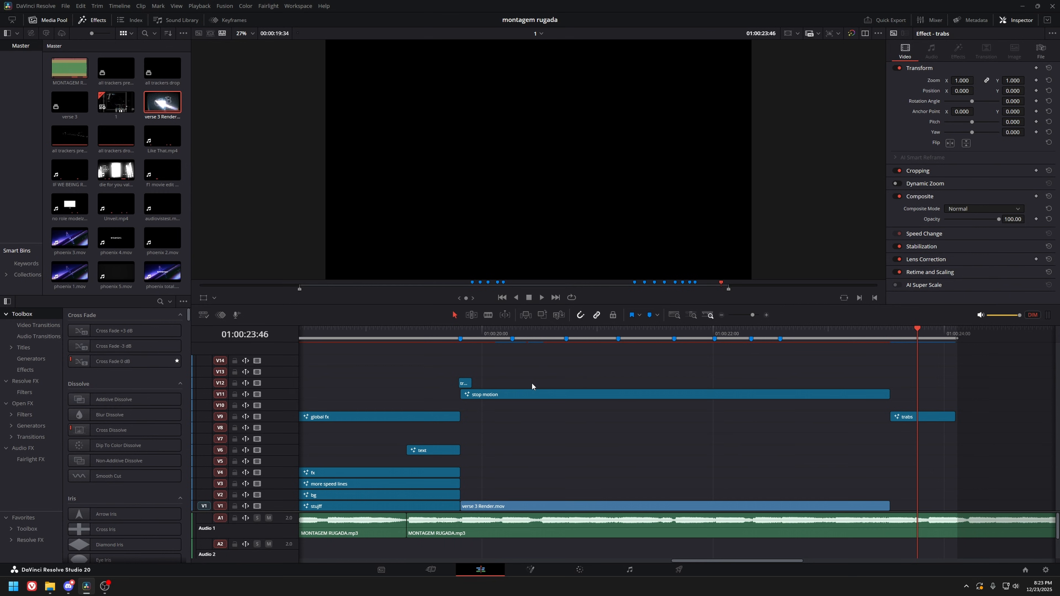
Review the rendered verse 3 section between about 01:00:21:43 and 01:00:22:53, checking the gizmos, flares and red trusses.
left_click(703, 338)
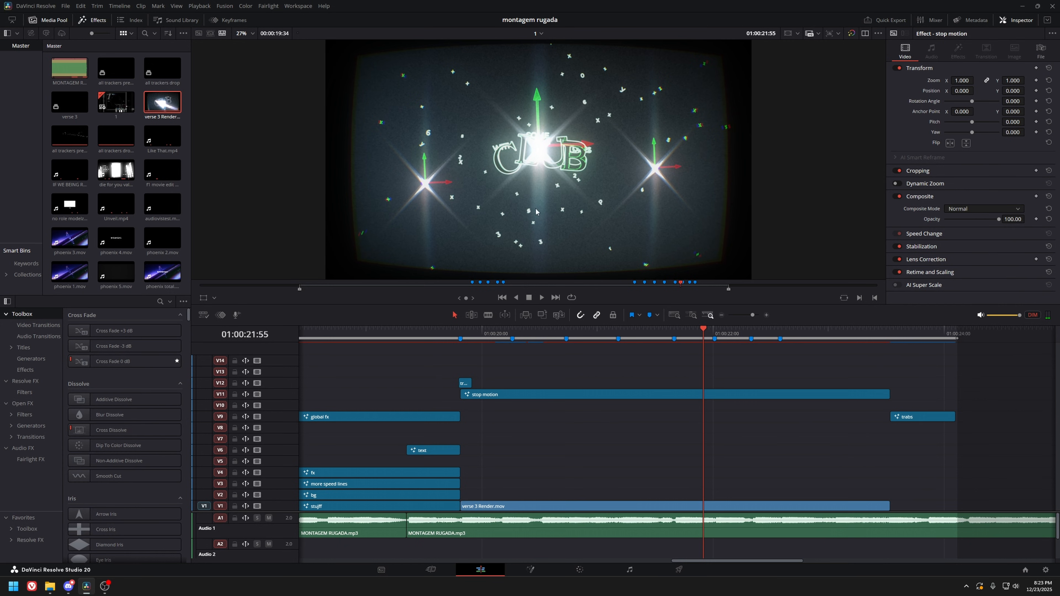
left_click(681, 331)
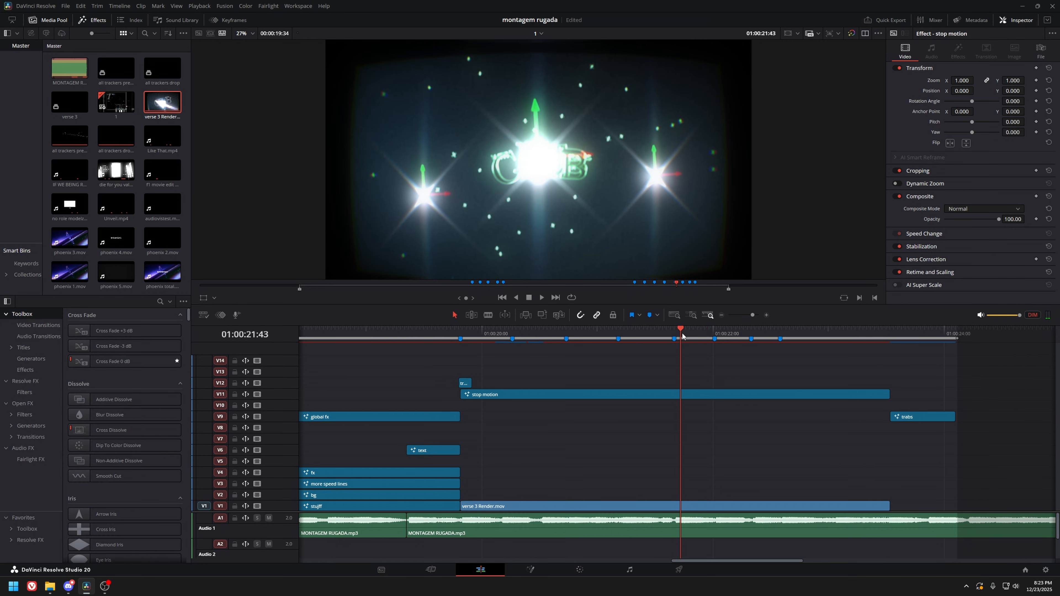
mouse_move(682, 335)
left_mouse_down()
mouse_move(692, 335)
mouse_move(665, 335)
mouse_move(687, 336)
left_mouse_up()
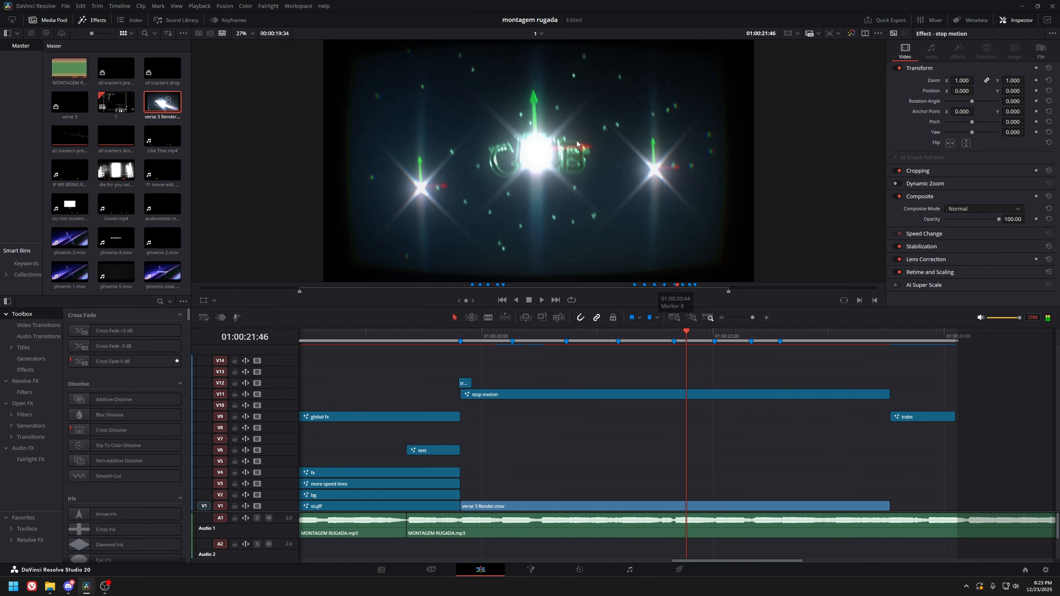
left_click(697, 331)
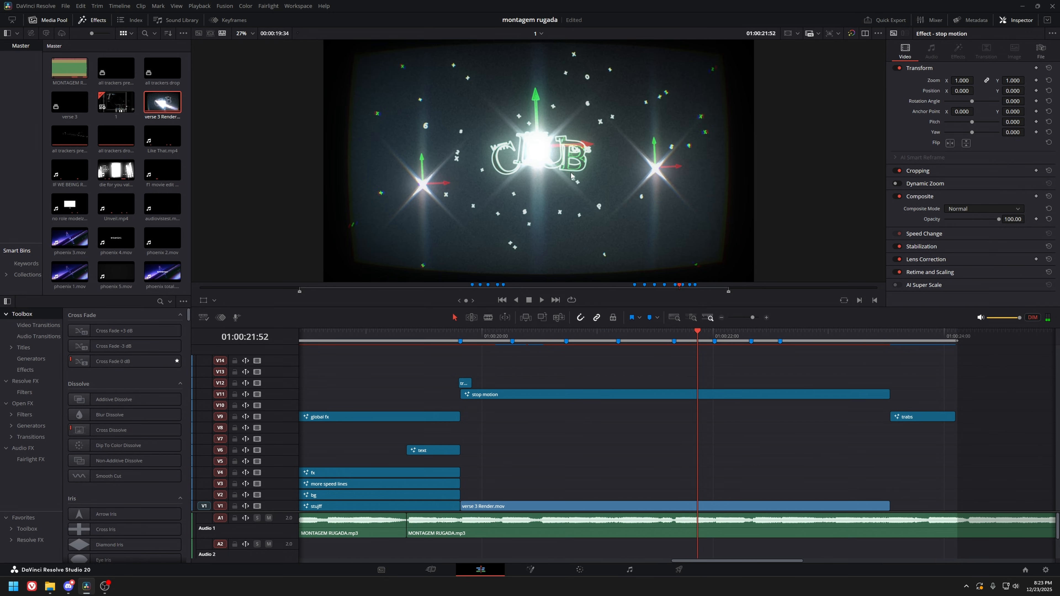
left_click_drag(716, 335, 730, 335)
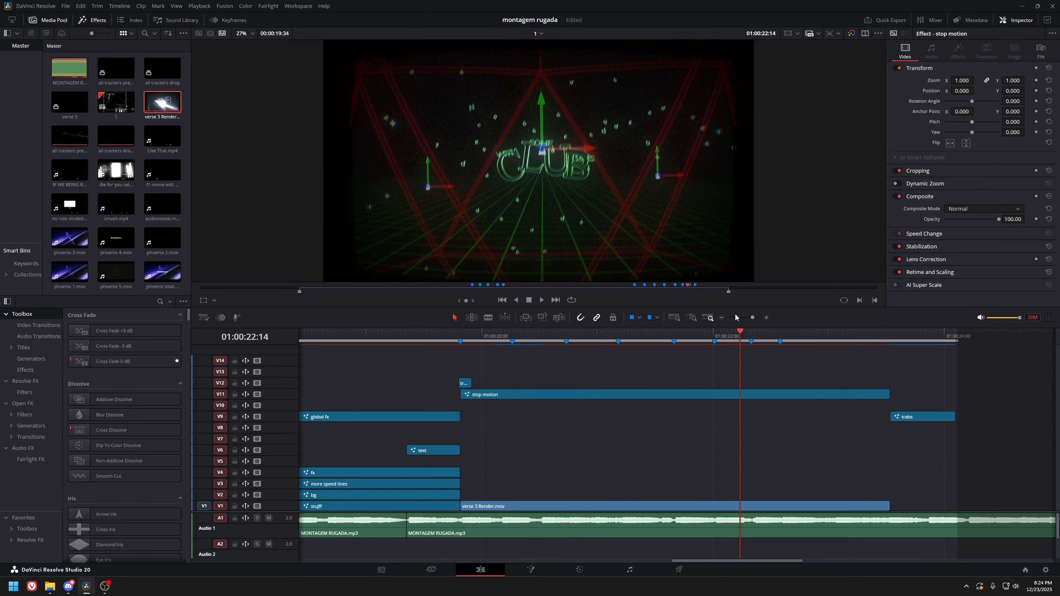
key("space")
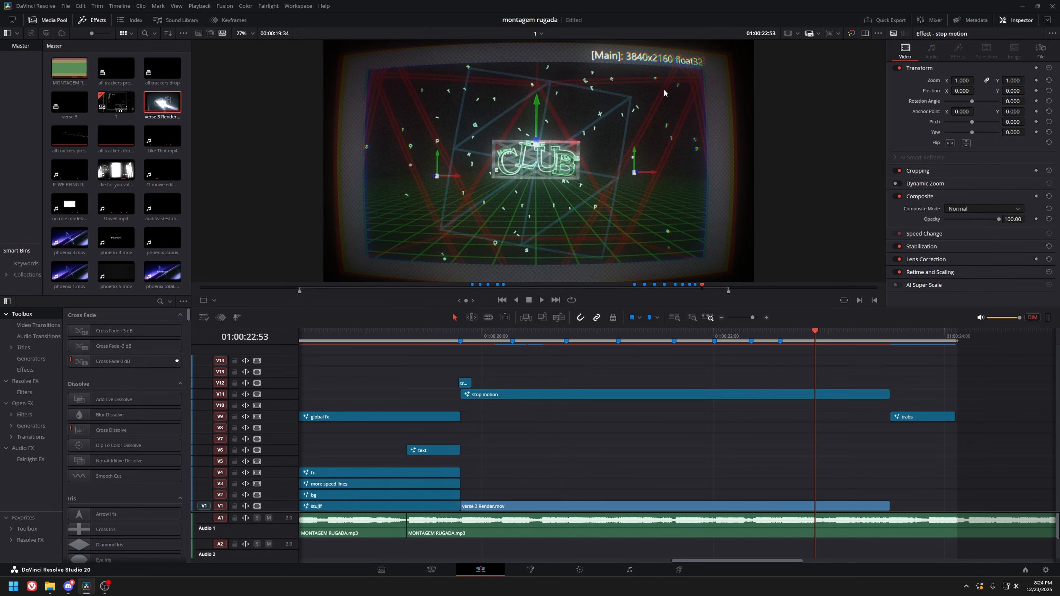
Open the verse 3 compound clip in the timeline and move to about 00:00:00:25.
right_click(70, 107)
left_click(99, 139)
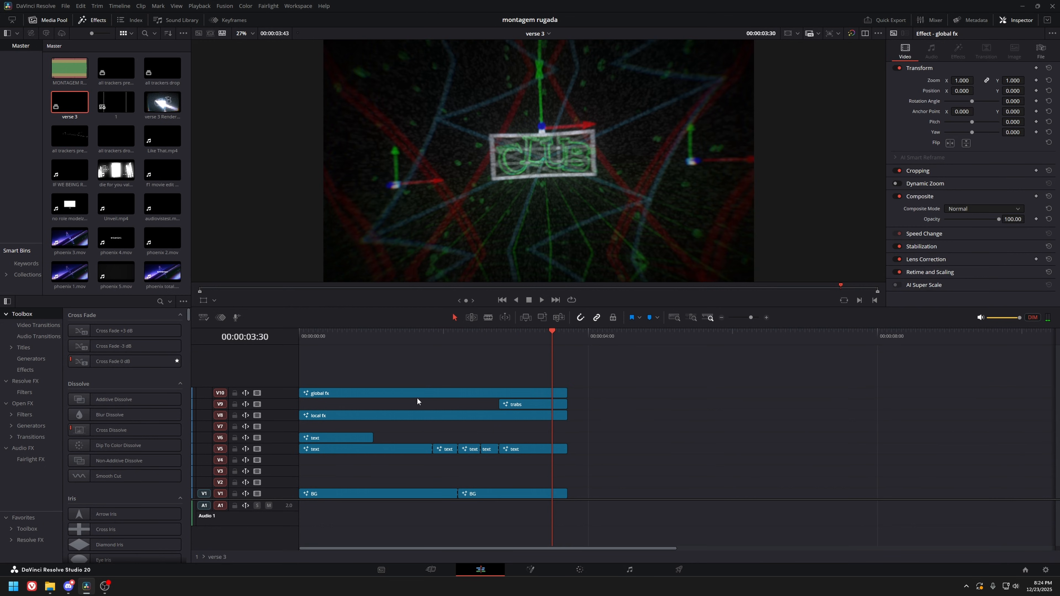
left_click_drag(369, 332, 330, 333)
scroll(346, 388, "up", 3)
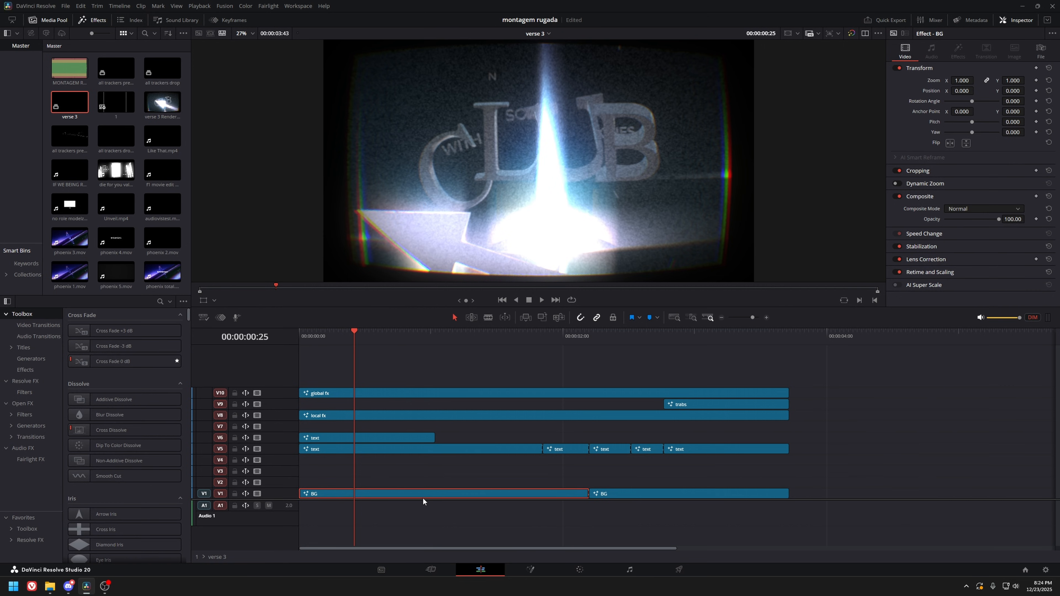
Open the first BG clip in Fusion and examine Merge1, Merge2, Background2 and Background2_1.
key("shift+5")
left_click_drag(137, 422, 113, 418)
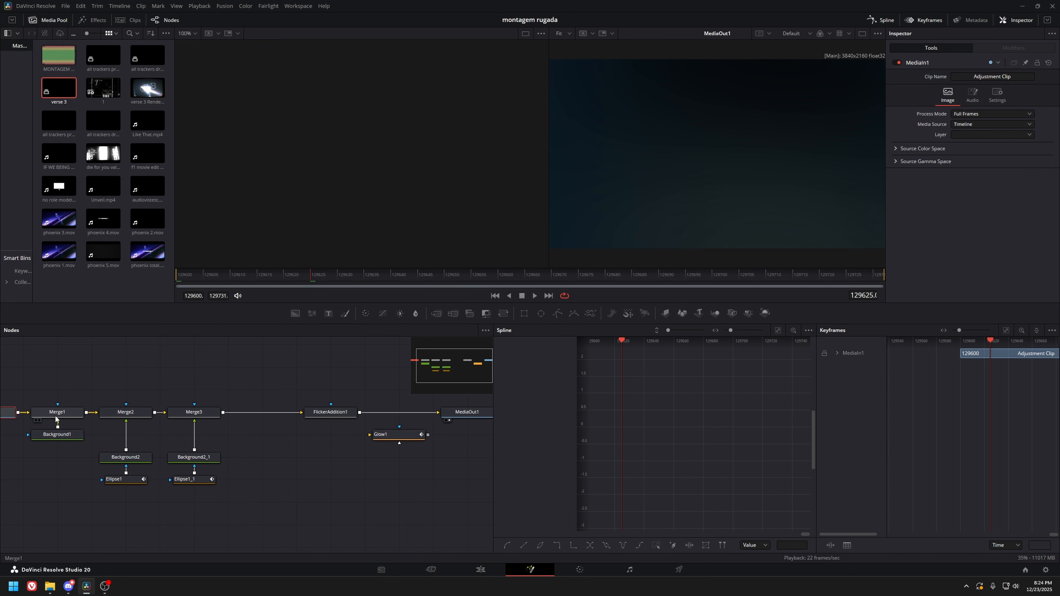
left_click(56, 415)
key("1")
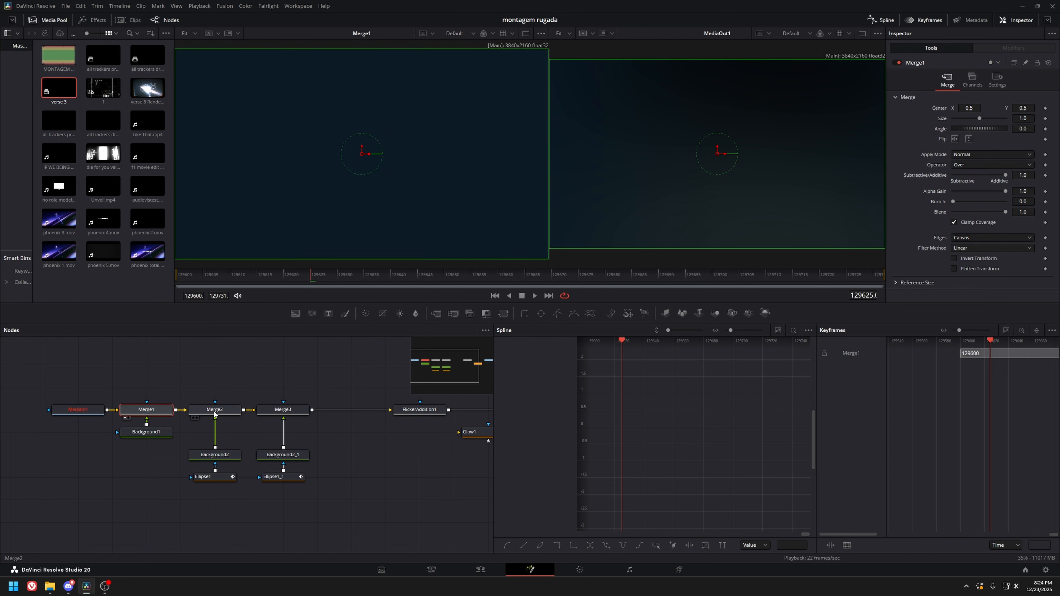
key("1")
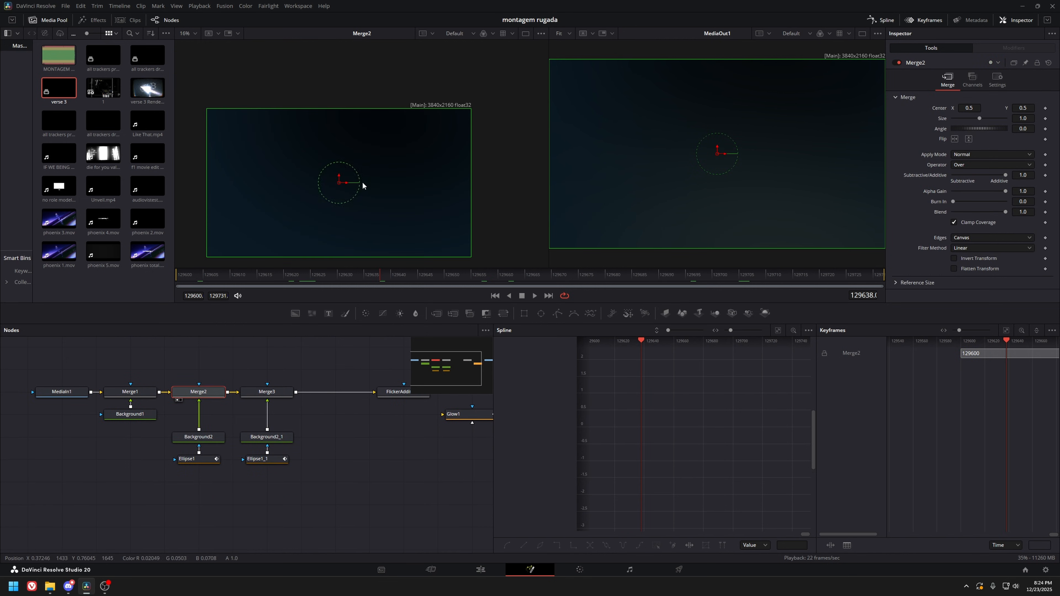
left_click(202, 440)
key("1")
left_click(276, 437)
key("1")
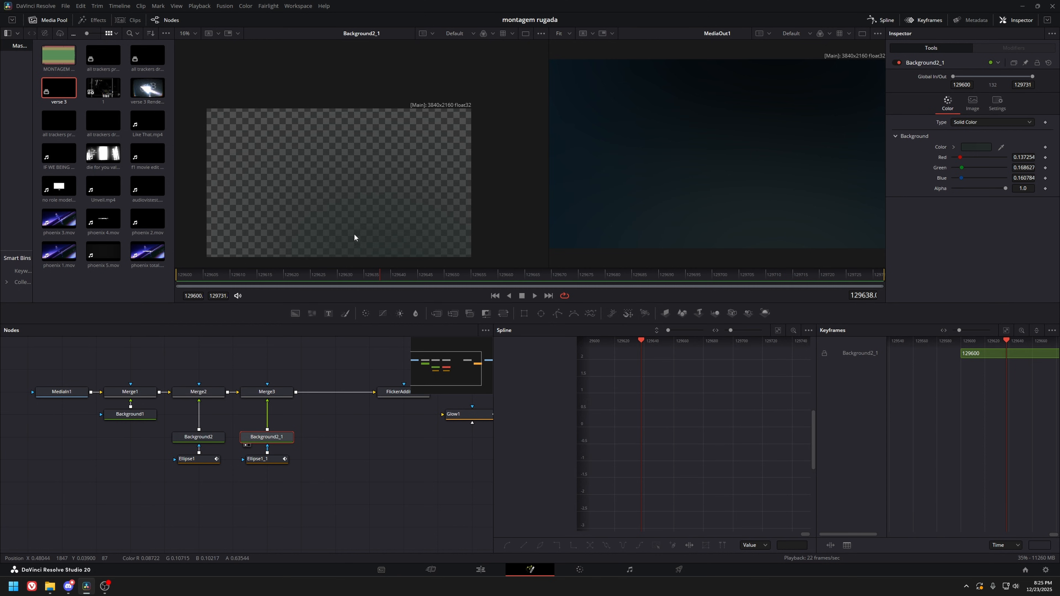
View the outputs of Merge3 and FlickerAddition1 in the BG composition.
left_click(274, 396)
key("1")
left_click(394, 393)
key("1")
left_click_drag(374, 378, 229, 405)
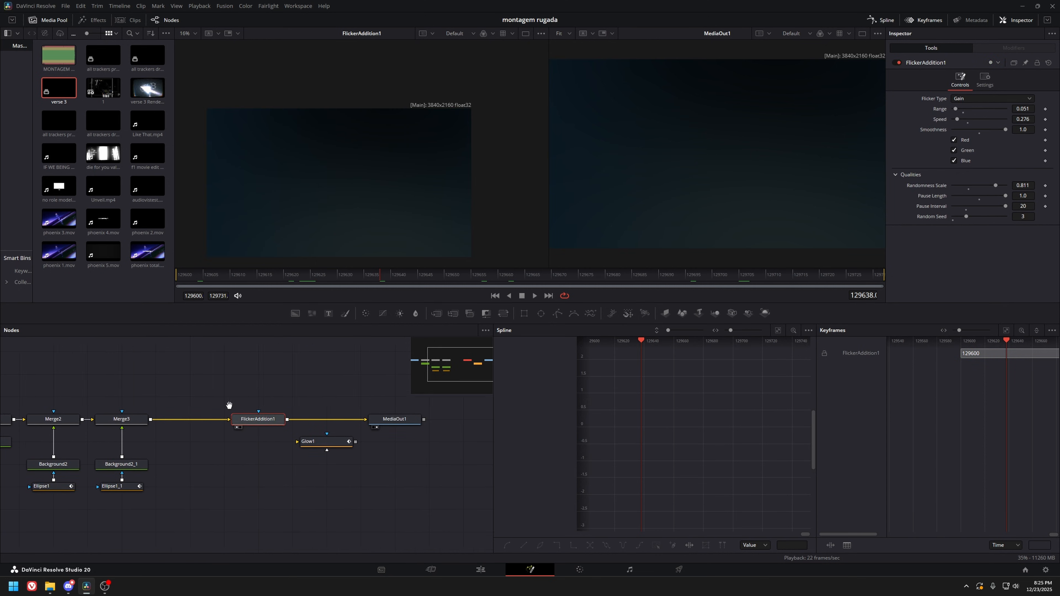
Return to the verse 3 timeline and open the first V5 text clip in Fusion to examine its node tree.
key("shift+4")
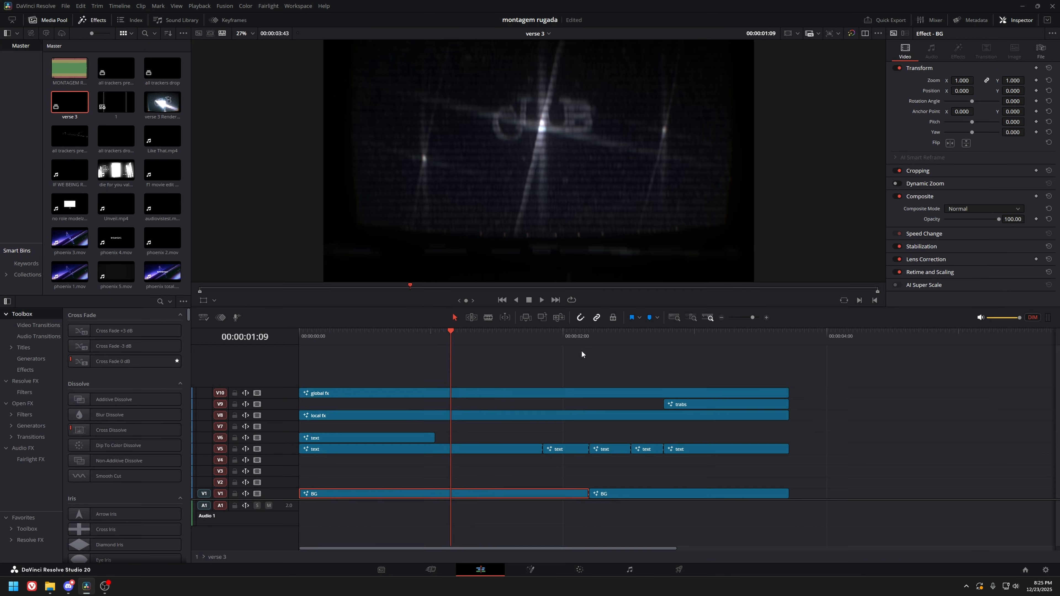
left_click_drag(499, 341, 401, 440)
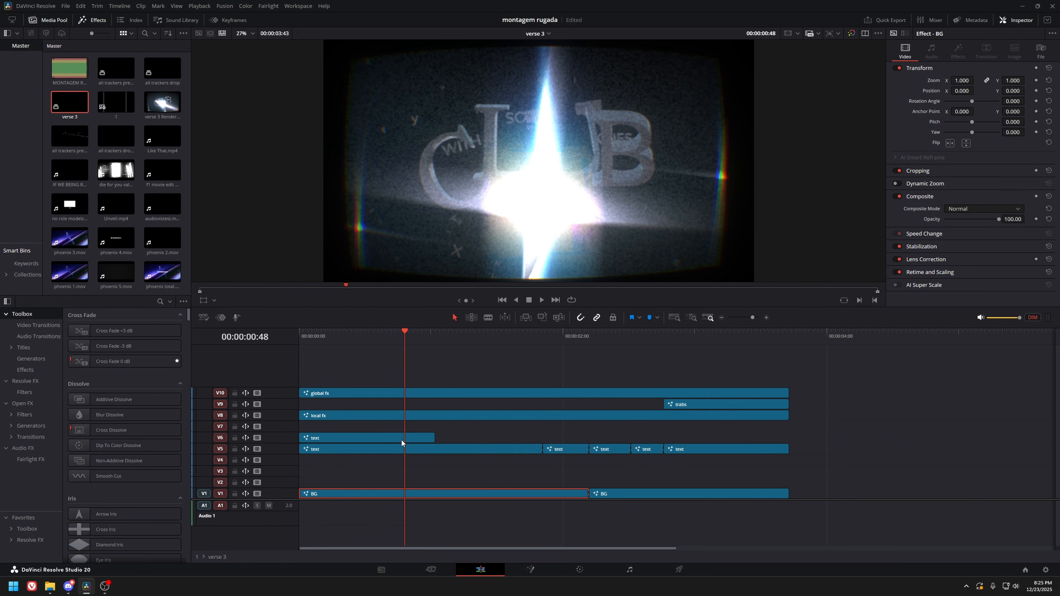
key("shift+5")
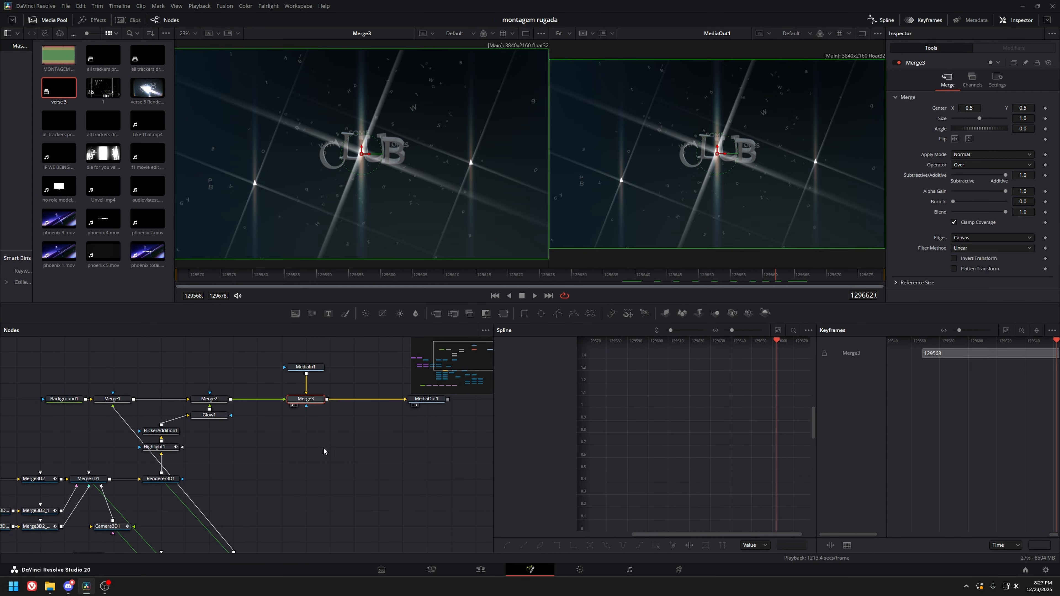
left_click_drag(207, 523, 298, 486)
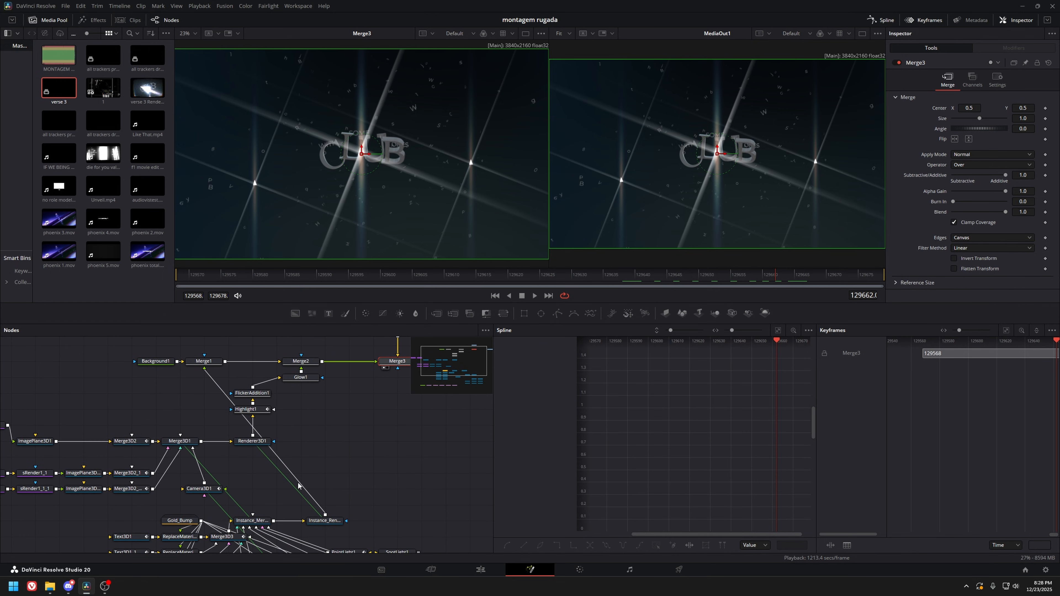
Open the V6 text clip's Fusion composition at 00:00:00:08 and view the sStar1 triangle.
left_click(469, 571)
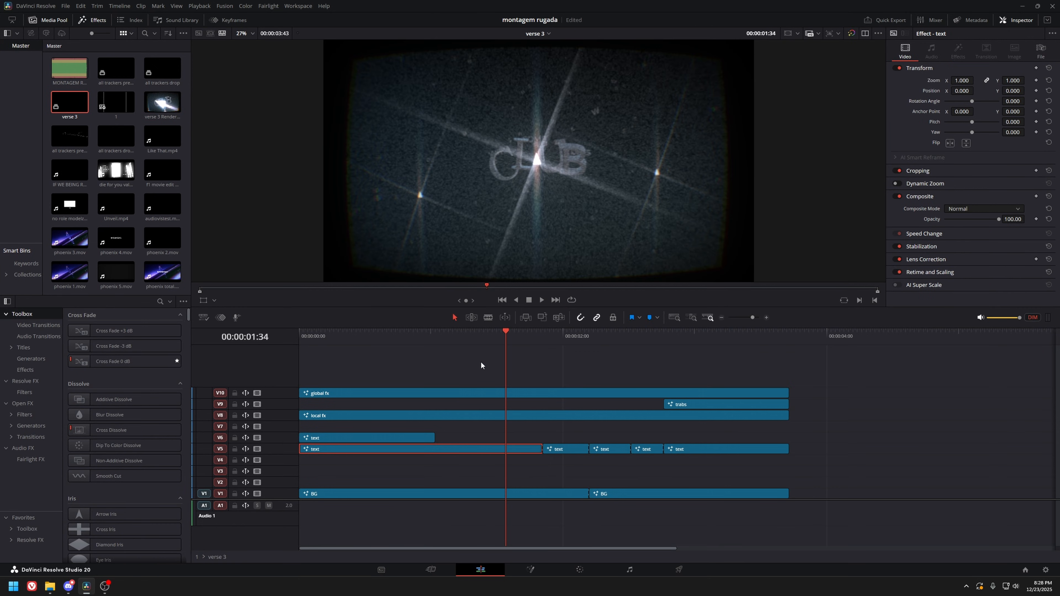
left_click(410, 438)
left_click(318, 336)
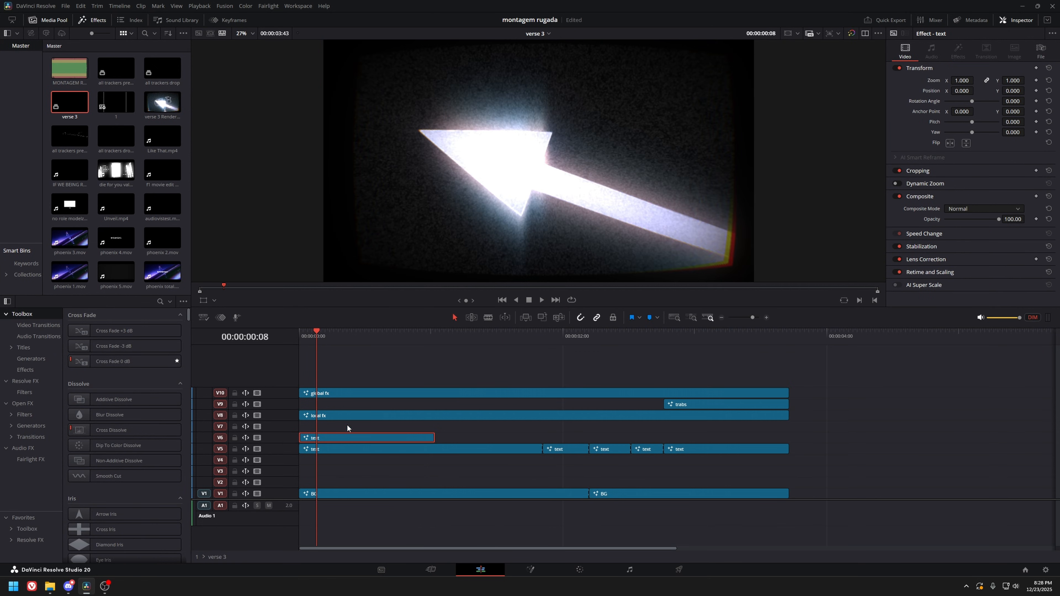
key("shift+5")
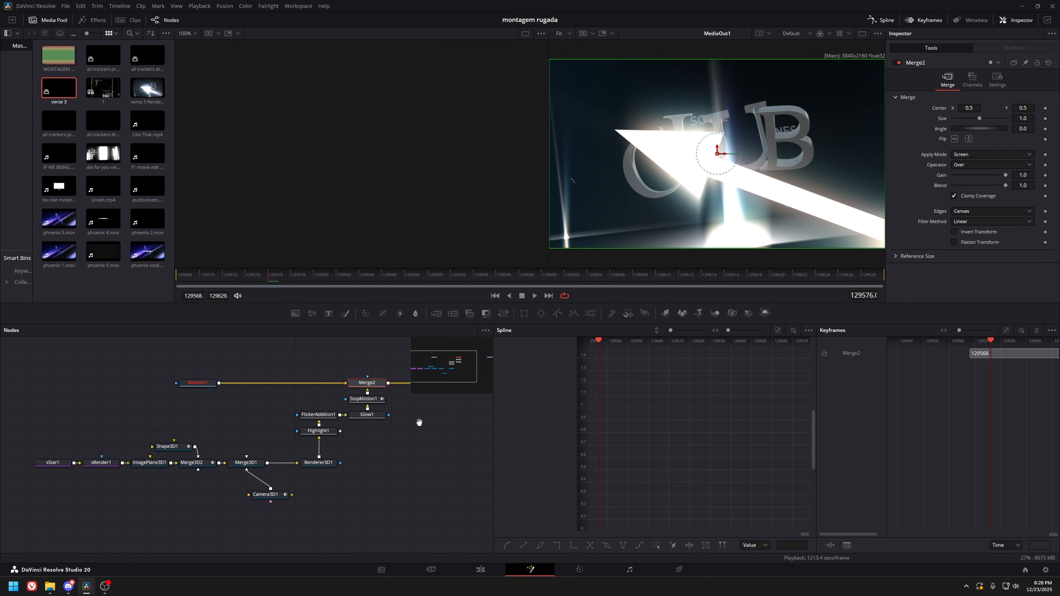
left_click(172, 466)
key("1")
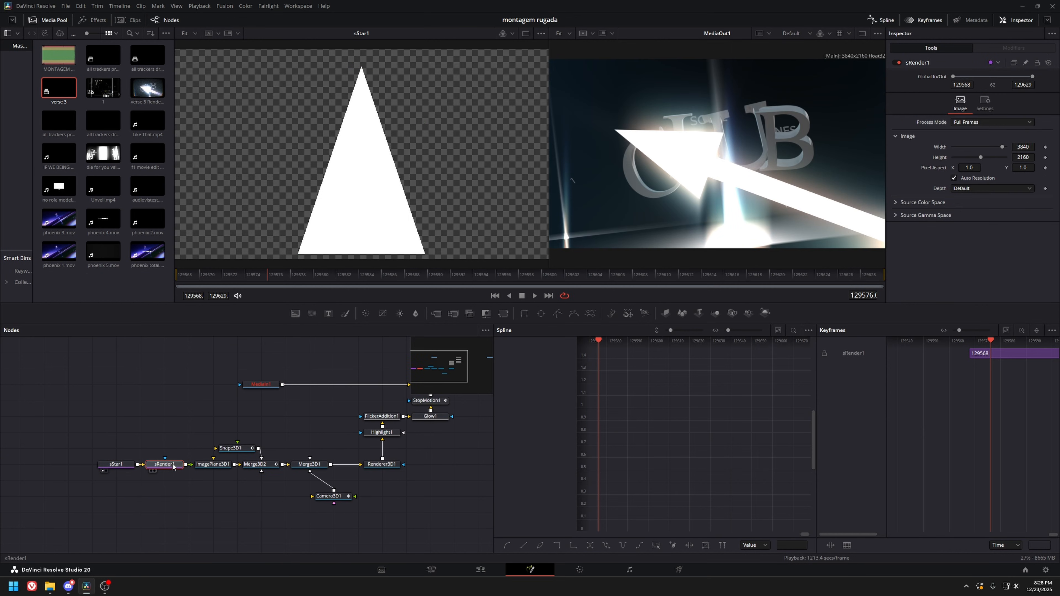
Inspect ImagePlane3D1, Merge3D2 and the Shape3D1 plane that build the large arrow.
left_click(218, 466)
key("1")
left_click(260, 465)
key("1")
left_click(236, 449)
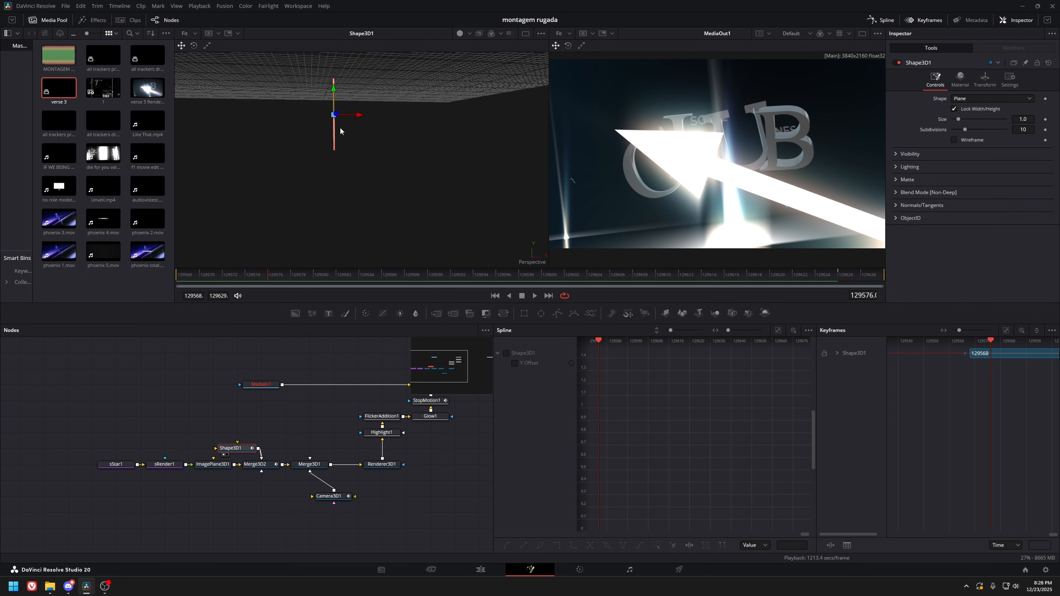
View the arrow scene at Merge3D2 and Merge3D1, and inspect Camera3D1 within it.
key("1")
left_click(254, 465)
key("1")
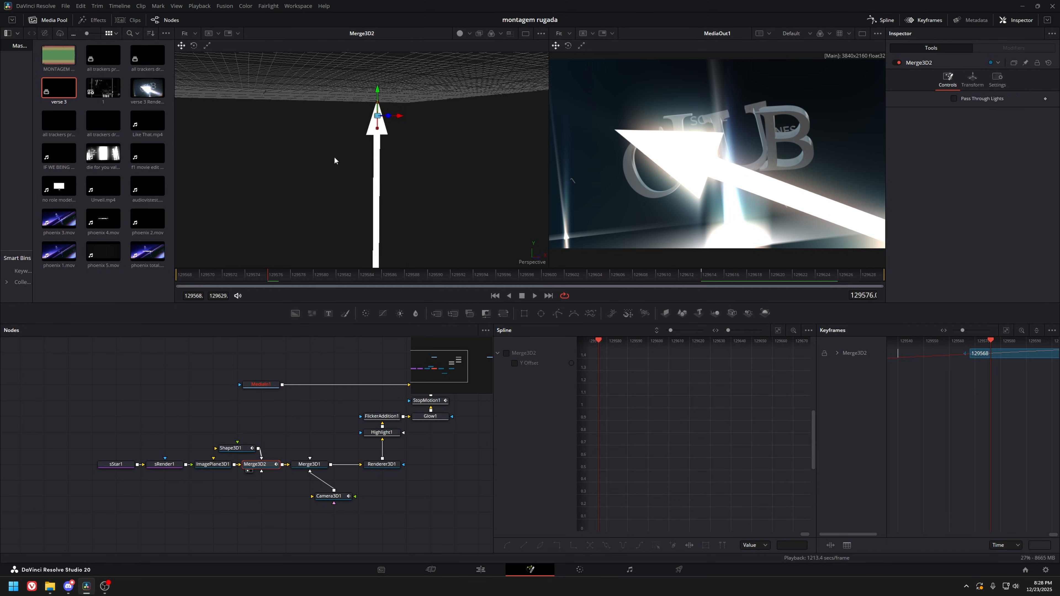
left_click(308, 465)
key("1")
left_click(332, 497)
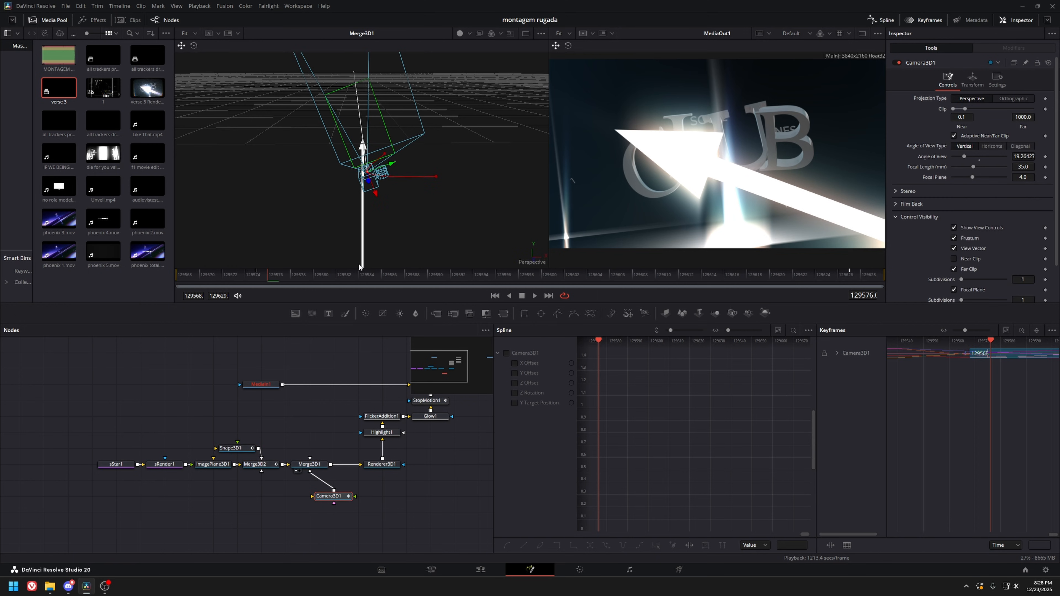
left_click_drag(369, 154, 436, 178)
View the outputs of Highlight1 and Glow1 to compare the arrow's highlight and glow effects.
left_click_drag(395, 420, 331, 429)
left_click(317, 442)
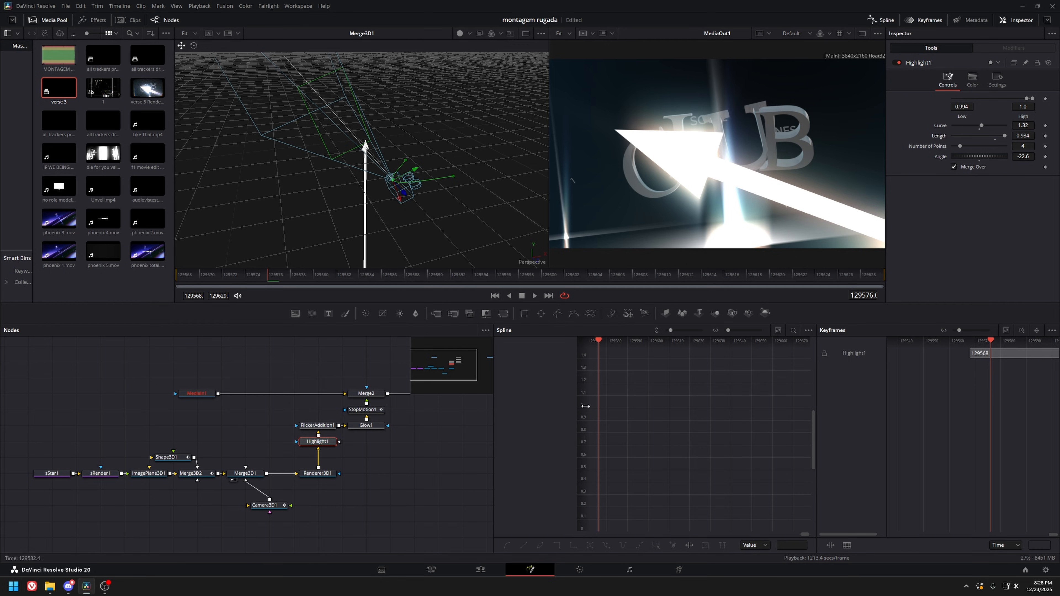
key("1")
left_click(366, 425)
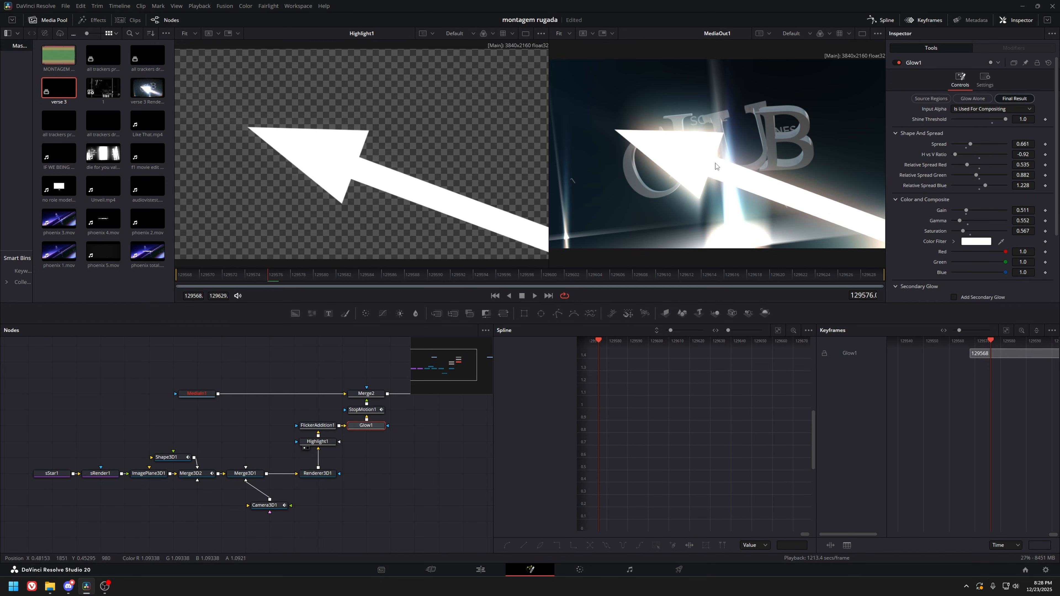
key("1")
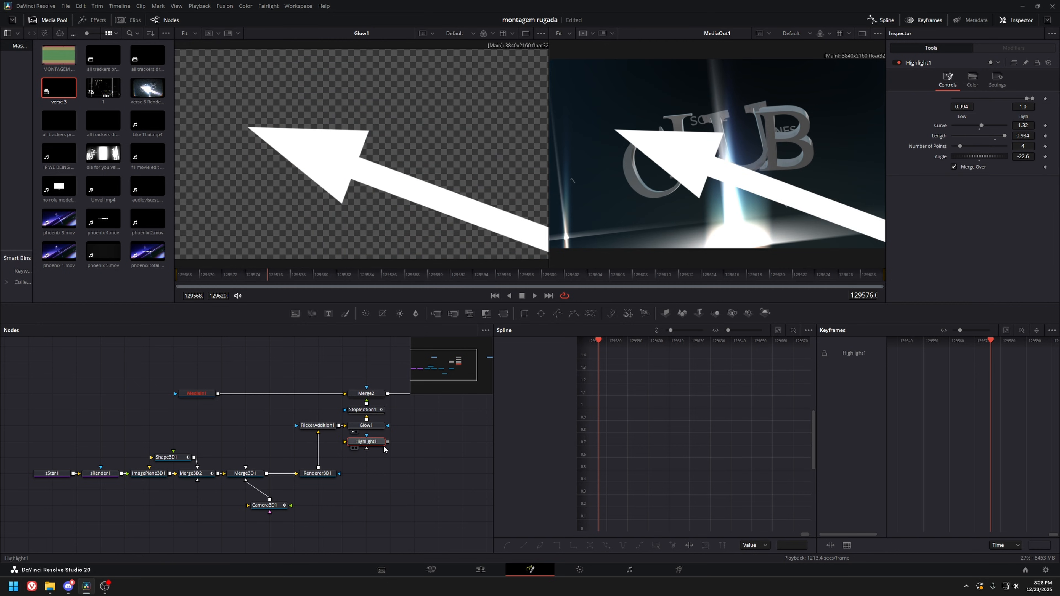
Examine Camera3D1's movement in the Merge3D1 view by scrubbing the frames and displaying its offset curves.
left_click(267, 505)
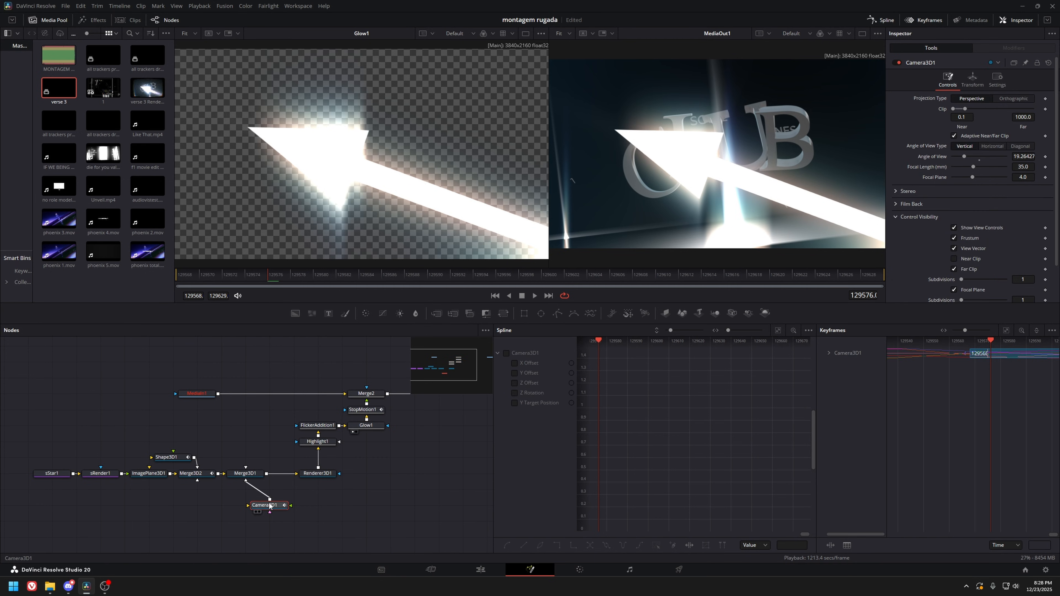
left_click(250, 474)
key("1")
left_click(266, 505)
left_click_drag(411, 194, 373, 163)
left_click_drag(236, 277, 177, 276)
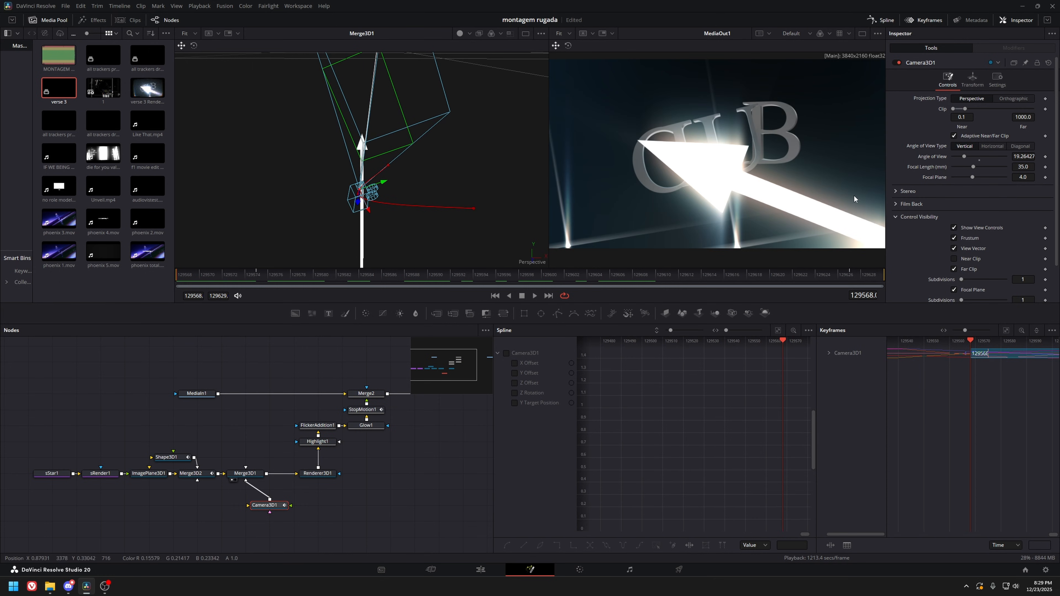
left_click_drag(274, 277, 450, 275)
left_click(506, 353)
left_click_drag(507, 246, 397, 122)
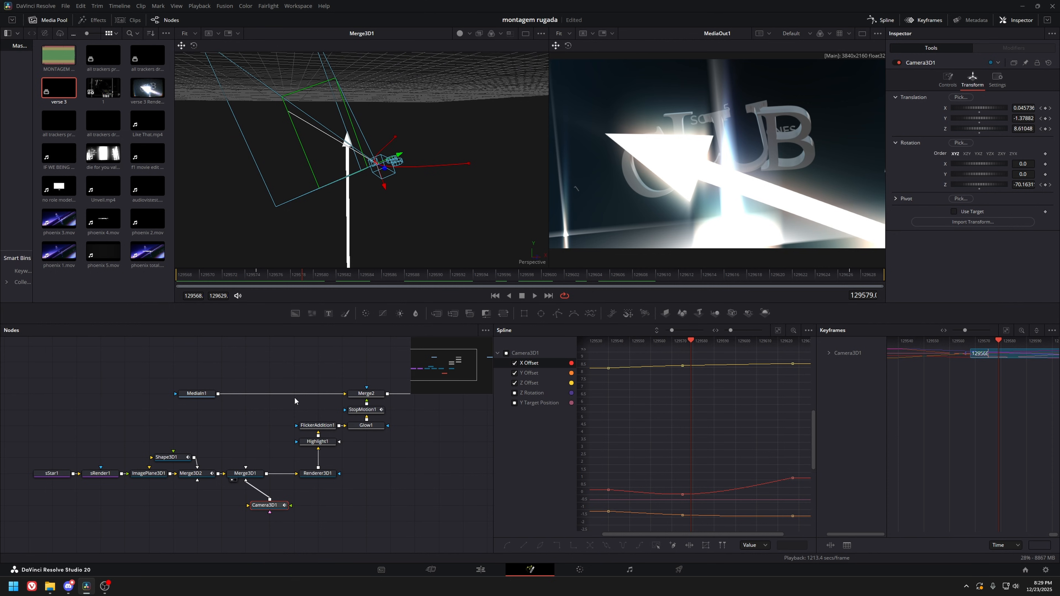
mouse_move(295, 401)
left_mouse_down()
mouse_move(300, 379)
mouse_move(299, 405)
left_mouse_up()
left_click_drag(234, 275, 588, 290)
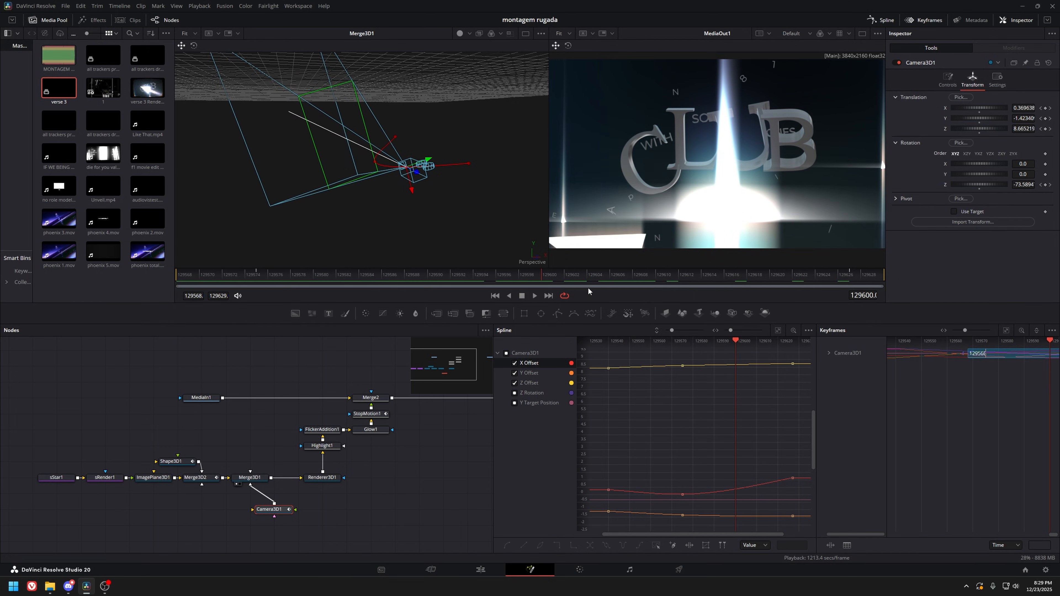
Return to the verse 3 timeline and open the green-outlined CLUB text clip in Fusion.
key("shift+4")
left_click_drag(537, 336, 551, 335)
left_click(564, 451)
key("shift+5")
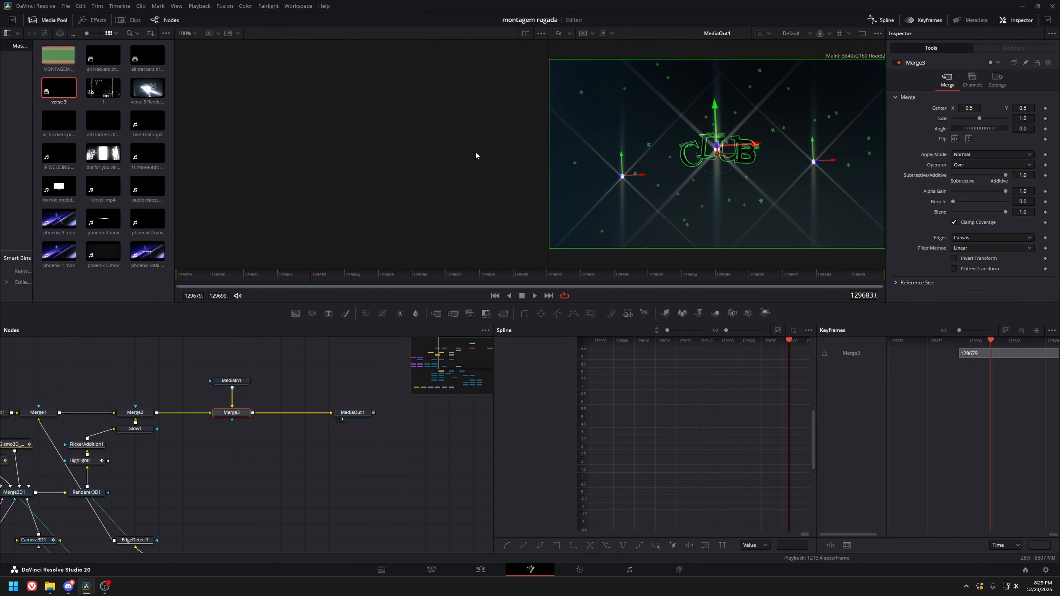
scroll(733, 137, "up", 2)
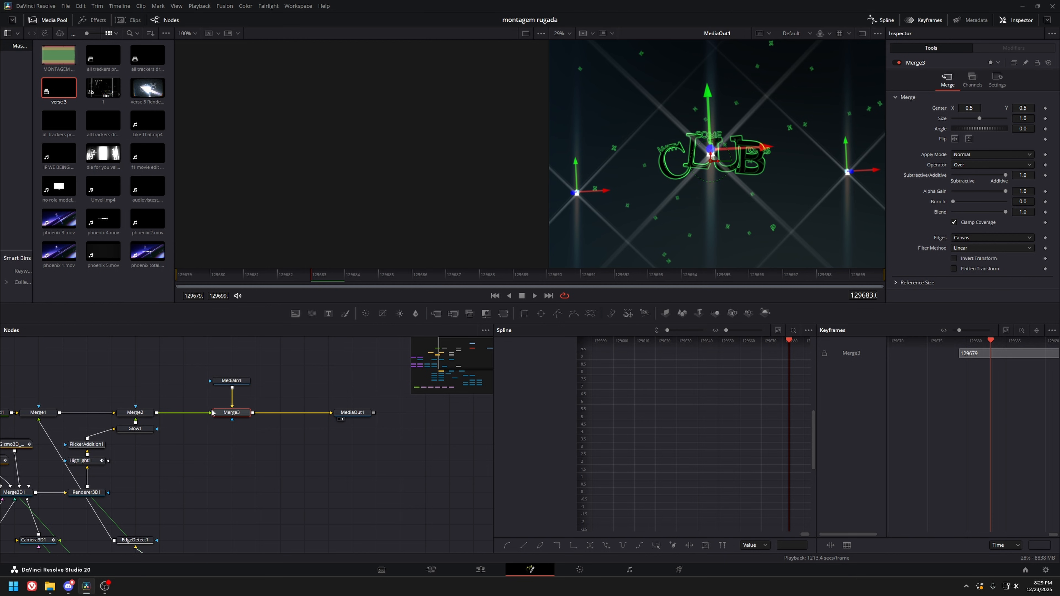
View Merge3D1's 3D scene and examine the star and gizmo nodes feeding it.
left_click_drag(110, 434, 303, 375)
left_click(205, 433)
key("1")
left_click_drag(207, 433, 301, 427)
left_click_drag(85, 364, 345, 496)
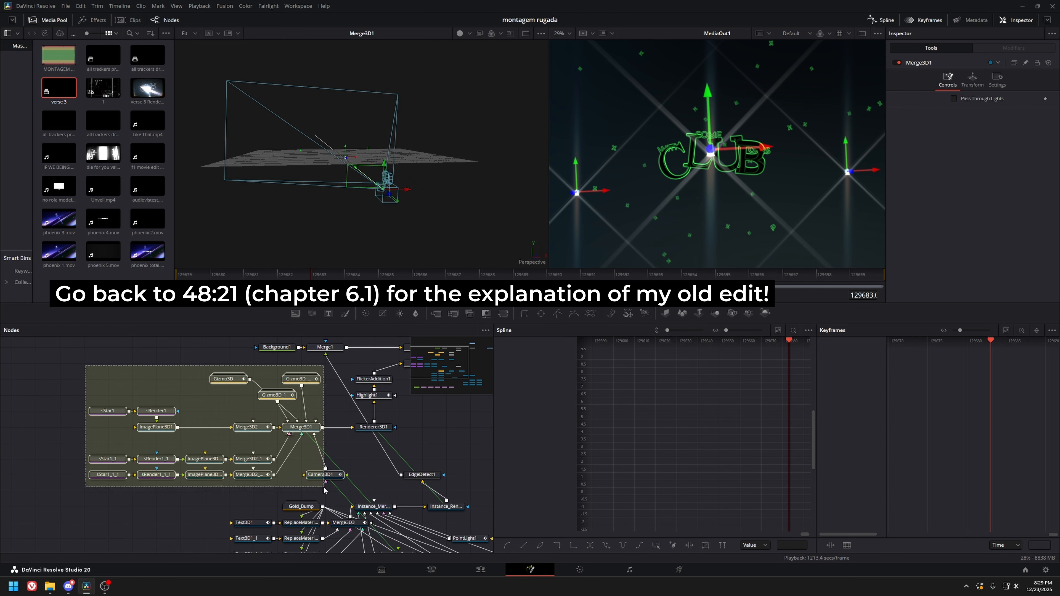
left_click_drag(301, 427, 205, 427)
left_click(205, 426)
scroll(347, 134, "up", 5)
left_click_drag(347, 134, 376, 139)
Expand the _Gizmo3D group and view its green and red arrow and rod shapes.
double_click(144, 379)
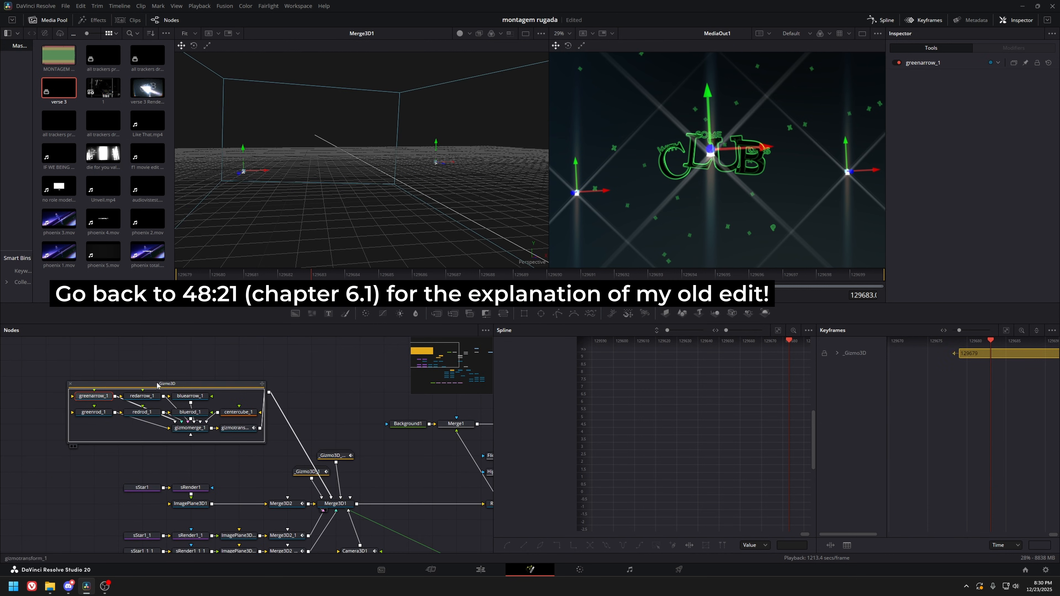
key("1")
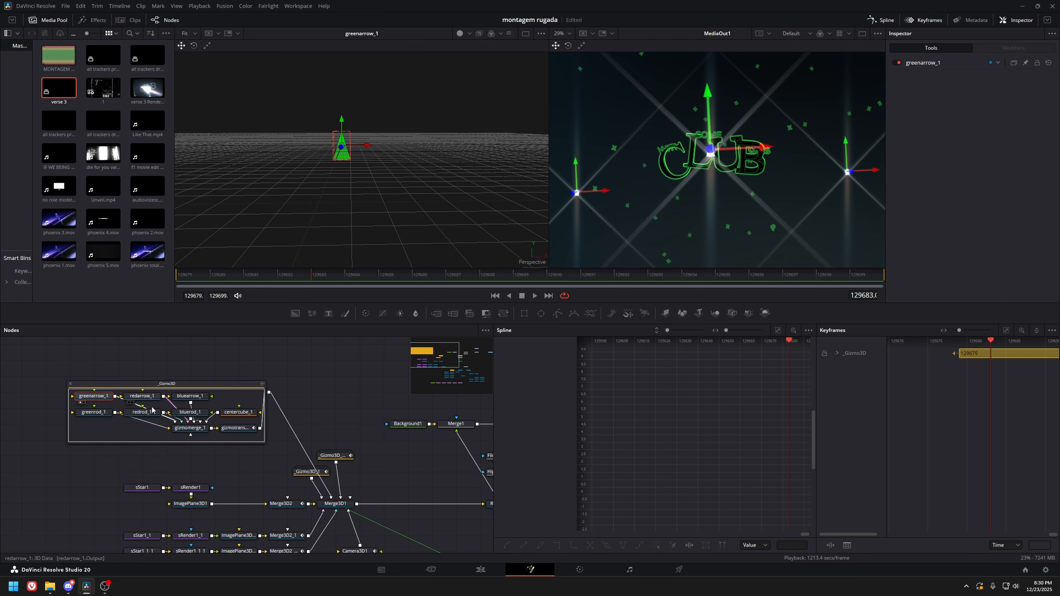
left_click(101, 412)
key("1")
left_click(143, 396)
key("1")
left_click(142, 412)
key("1")
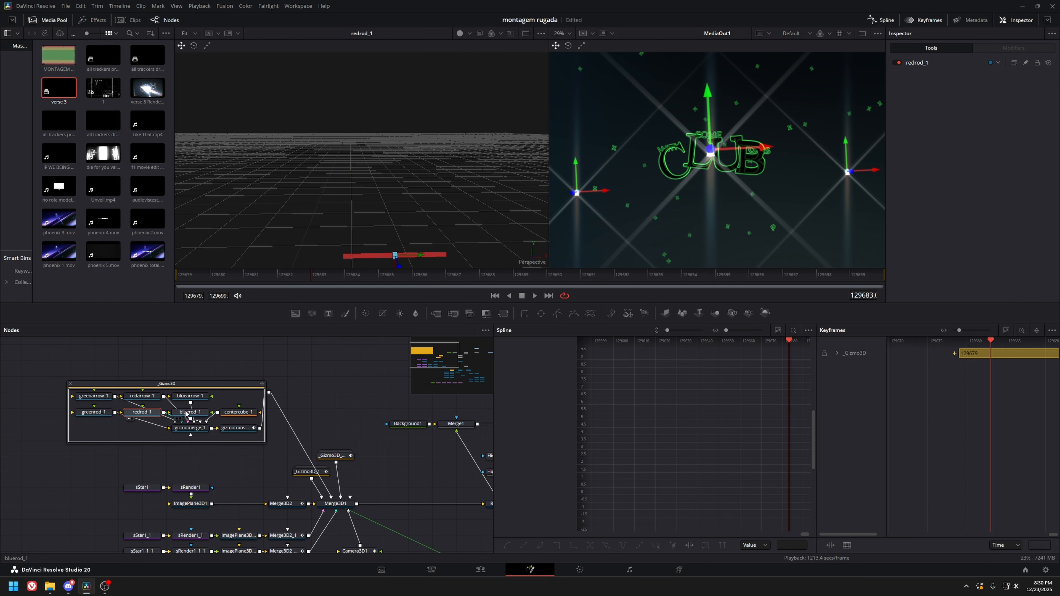
View the blue arrow, blue rod and gizmomerge_1 to examine the assembled axis gizmo.
left_click(188, 398)
key("1")
left_click_drag(333, 225, 339, 171)
left_click(190, 413)
key("1")
left_click(189, 427)
key("1")
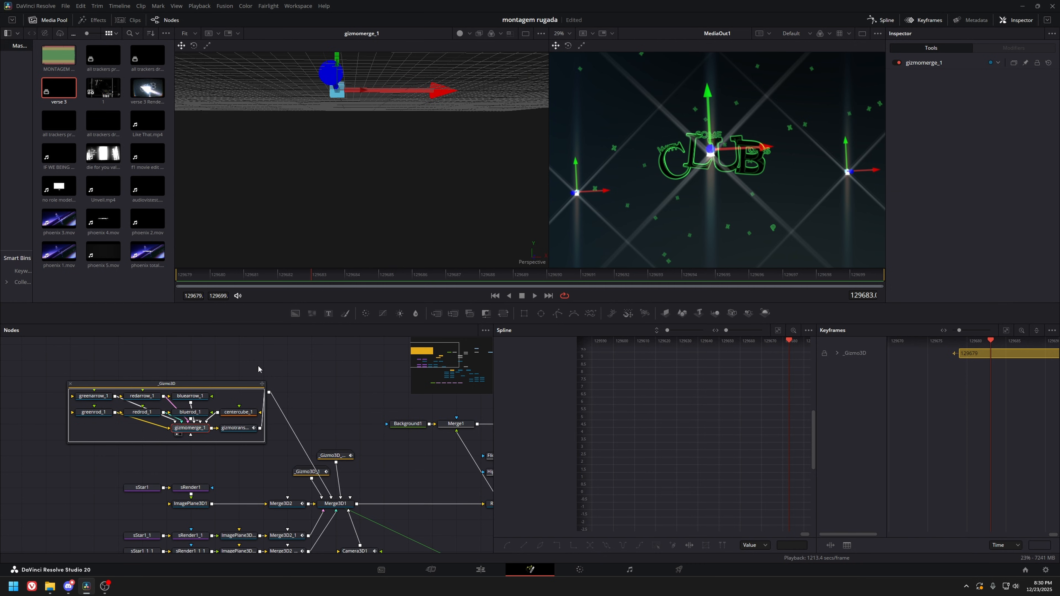
left_click_drag(352, 109, 317, 164)
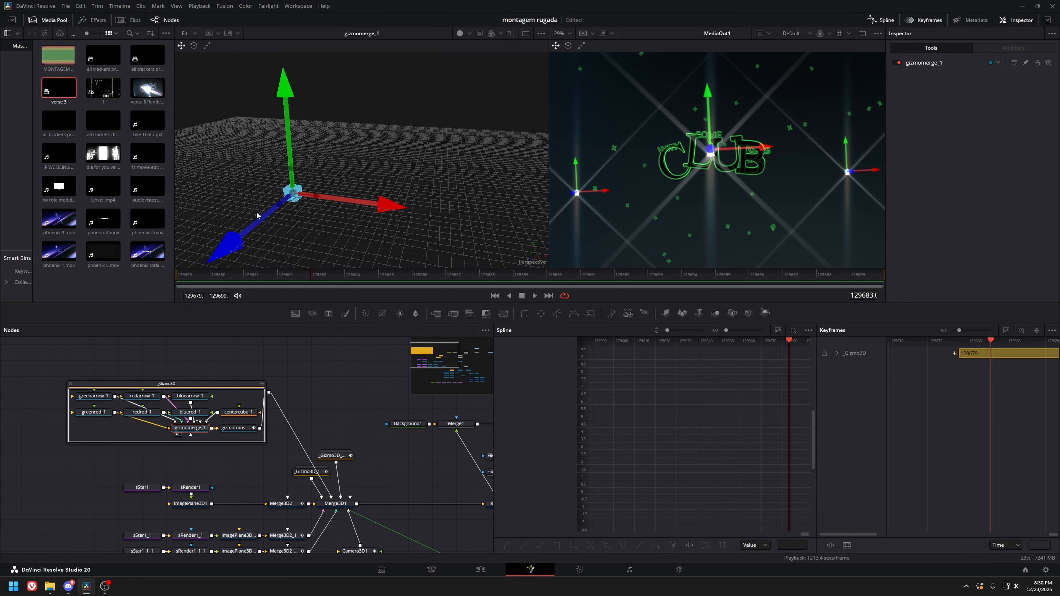
Collapse the _Gizmo3D group and place its node beside _Gizmo3D_1.
left_click(70, 384)
left_click_drag(239, 440, 157, 407)
double_click(241, 455)
left_click(143, 406)
left_click_drag(239, 456, 263, 471)
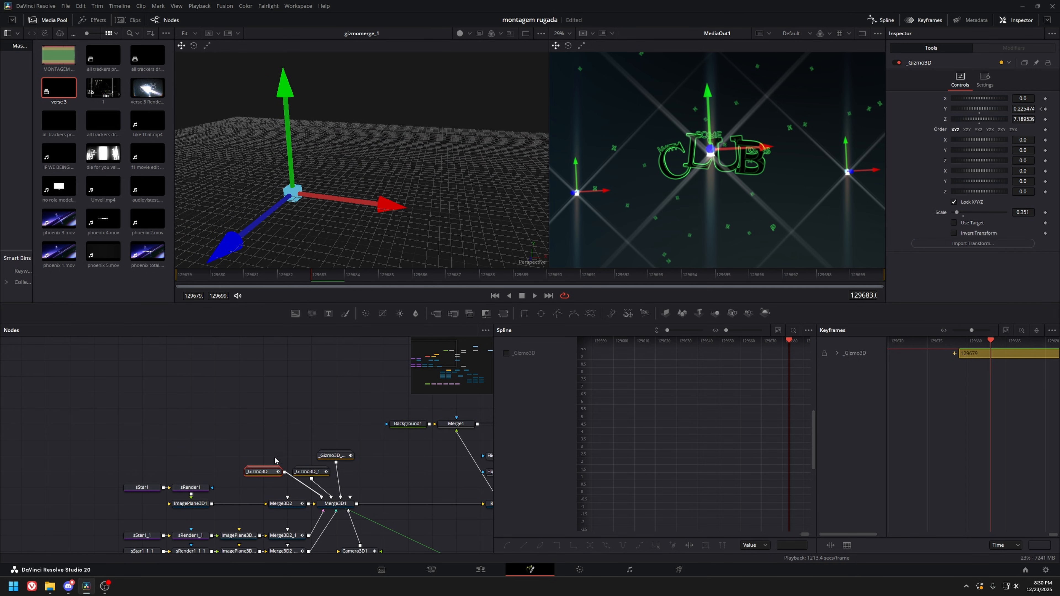
Inspect Merge3D2_1's transform settings for the Y translation linked to the gizmo, and reselect _Gizmo3D.
left_click_drag(323, 487, 256, 444)
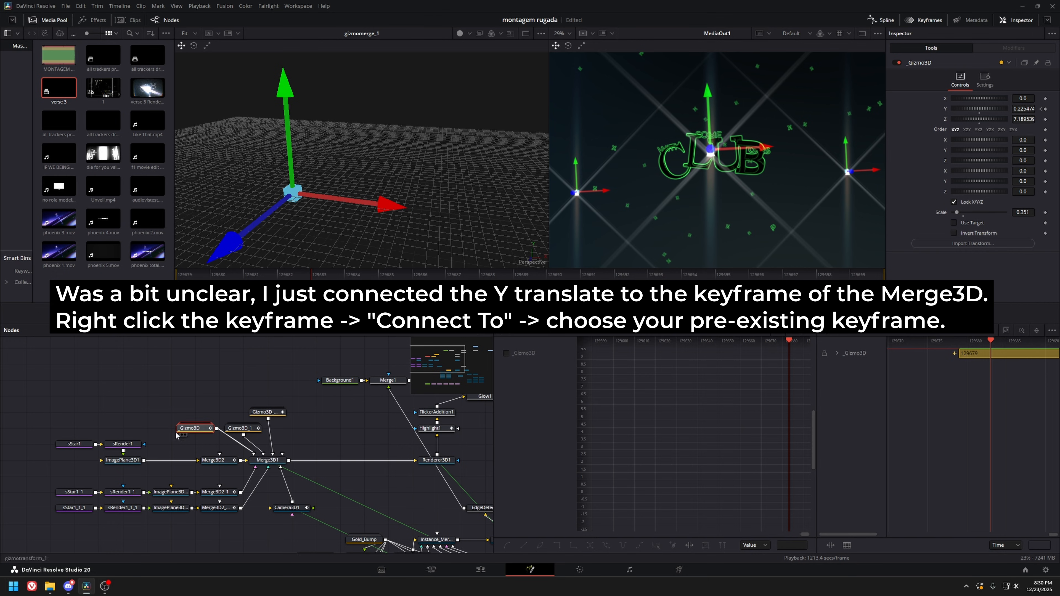
left_click(215, 492)
left_click(973, 79)
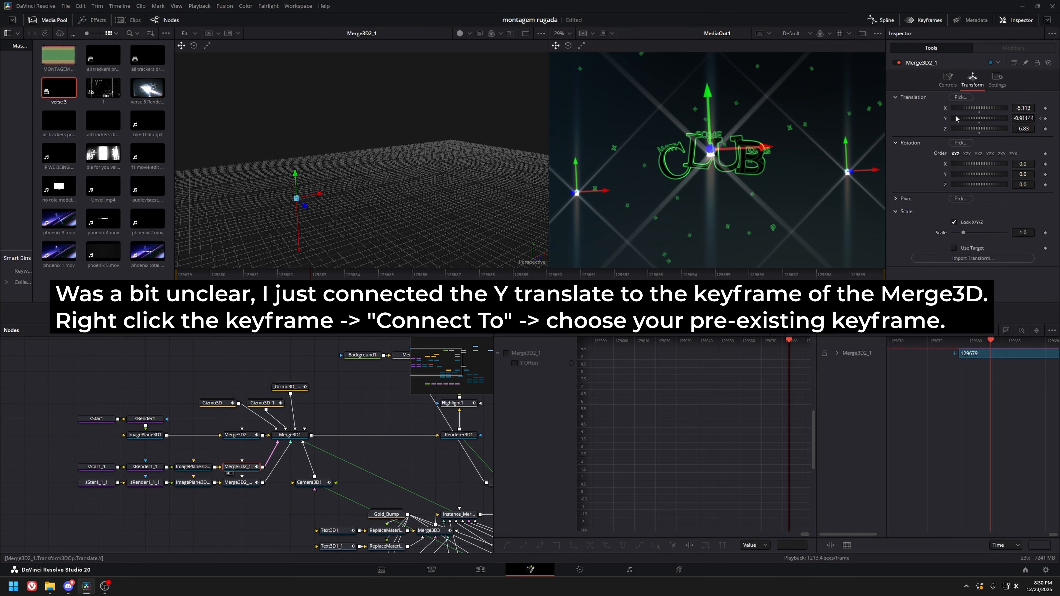
left_click(221, 403)
View the gizmos in Merge3D1's scene and display Camera3D1's Z Offset and Z Rotation curves.
left_click(289, 435)
key("1")
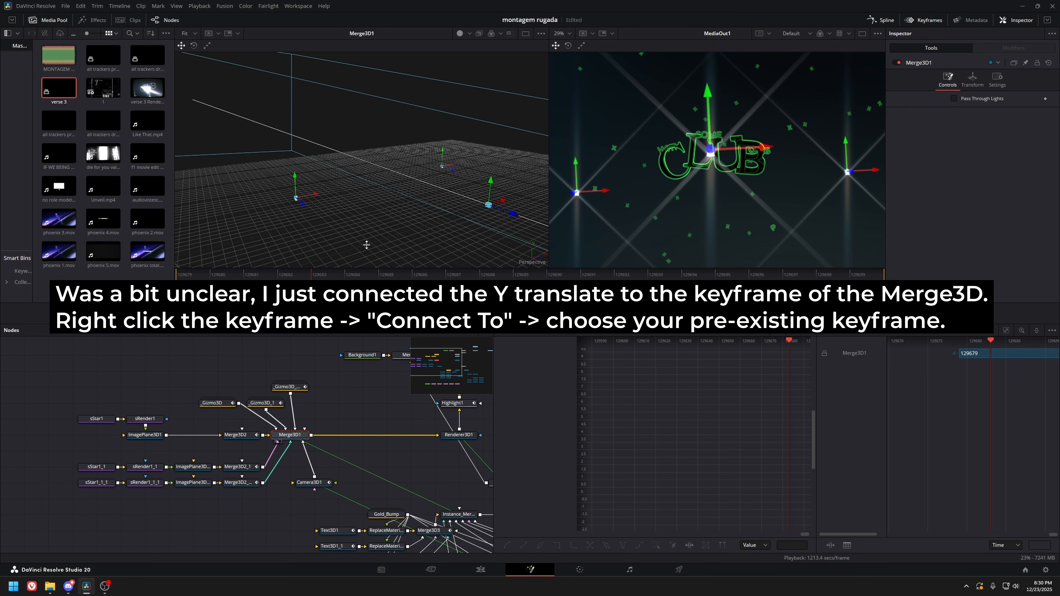
left_click_drag(367, 244, 404, 278)
left_click_drag(420, 173, 297, 140)
left_click(423, 227)
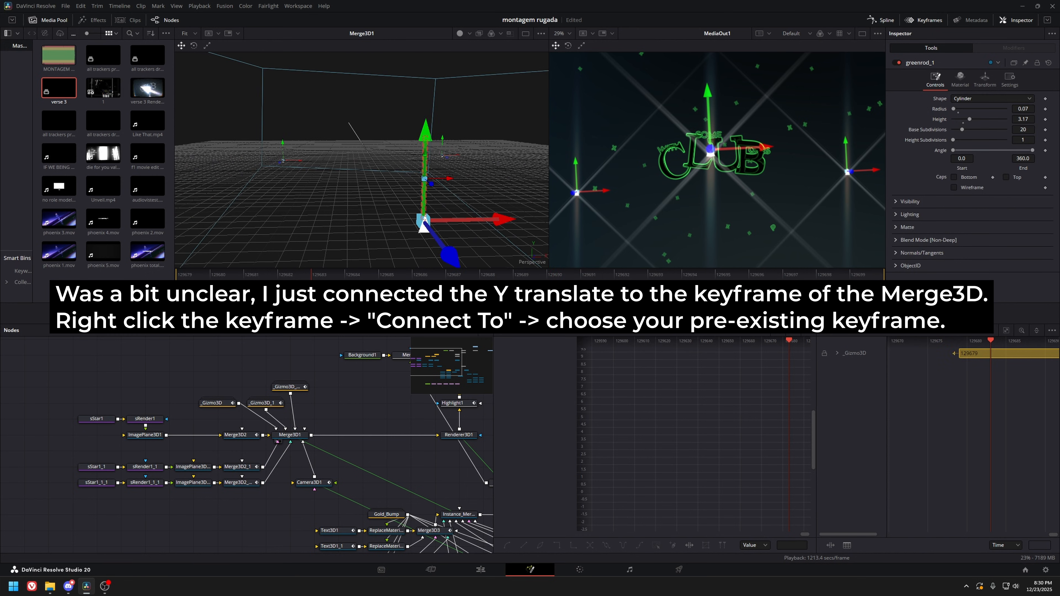
left_click_drag(398, 161, 329, 150)
scroll(348, 149, "down", 5)
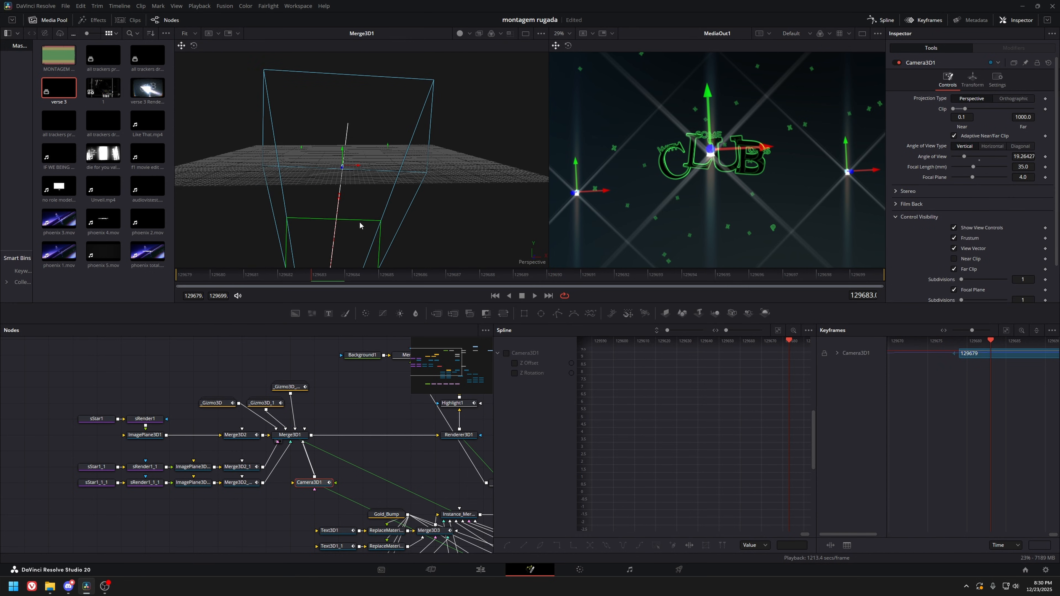
left_click(506, 354)
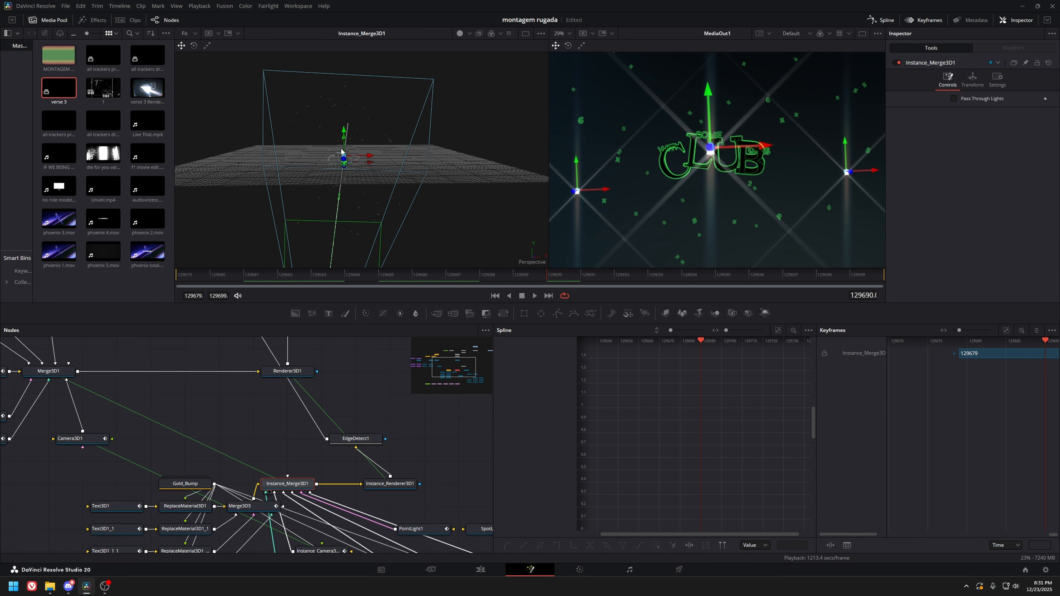
Examine the 3D text in Instance_Merge3D1 and the outline output of EdgeDetect1.
scroll(340, 151, "up", 10)
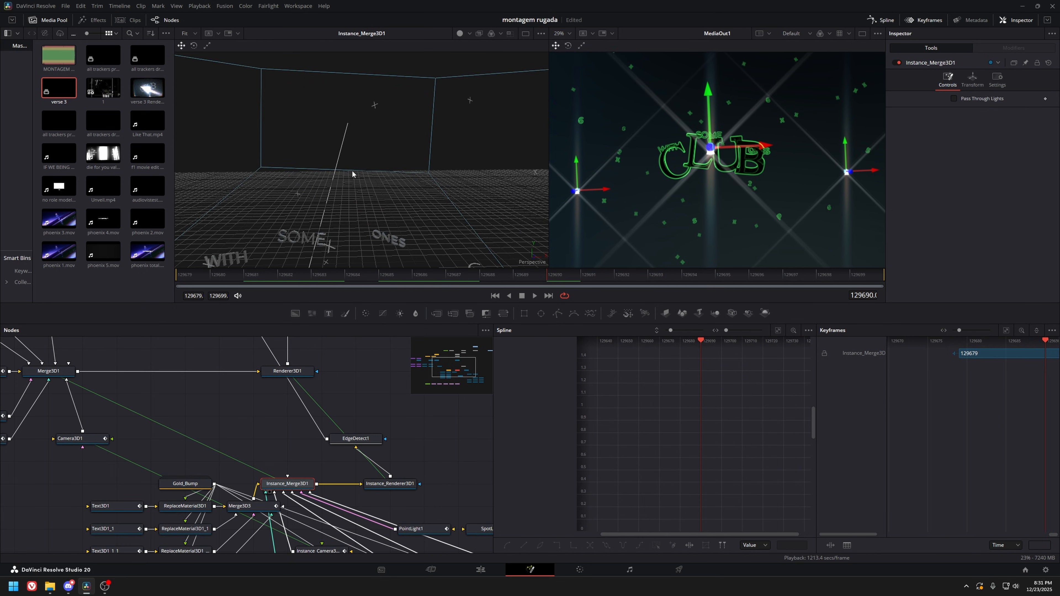
left_click_drag(355, 173, 383, 140)
scroll(384, 140, "down", 4)
left_click(364, 440)
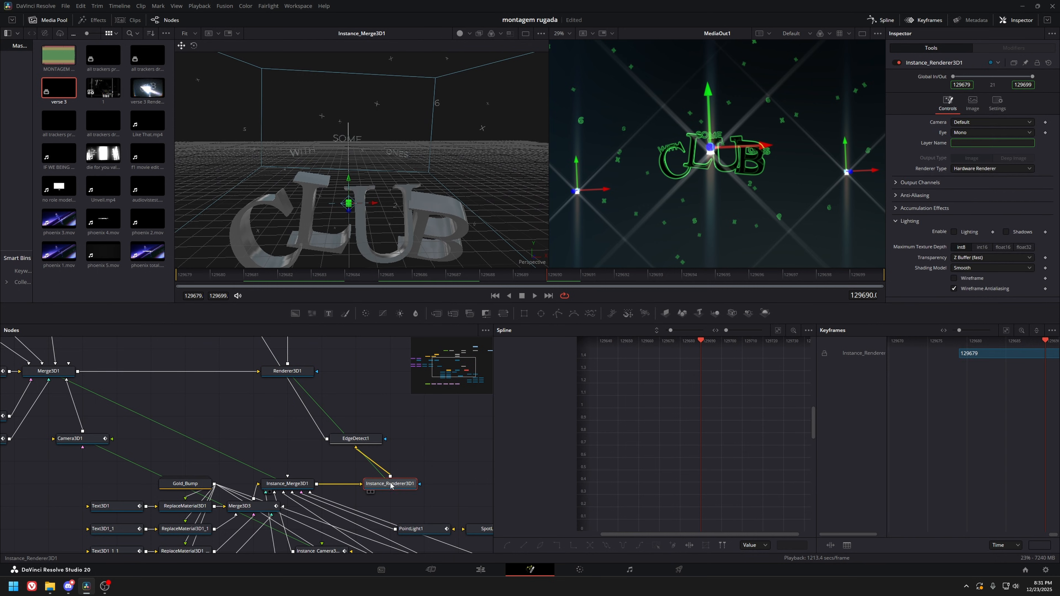
key("1")
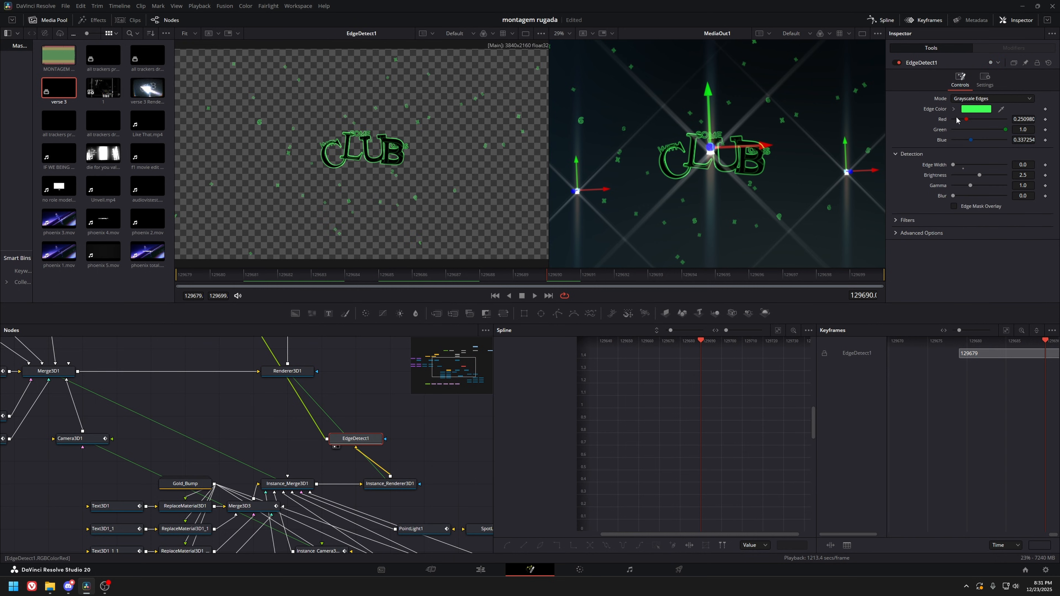
Try RGB Edges as EdgeDetect1's mode and restore Grayscale Edges.
left_click(958, 99)
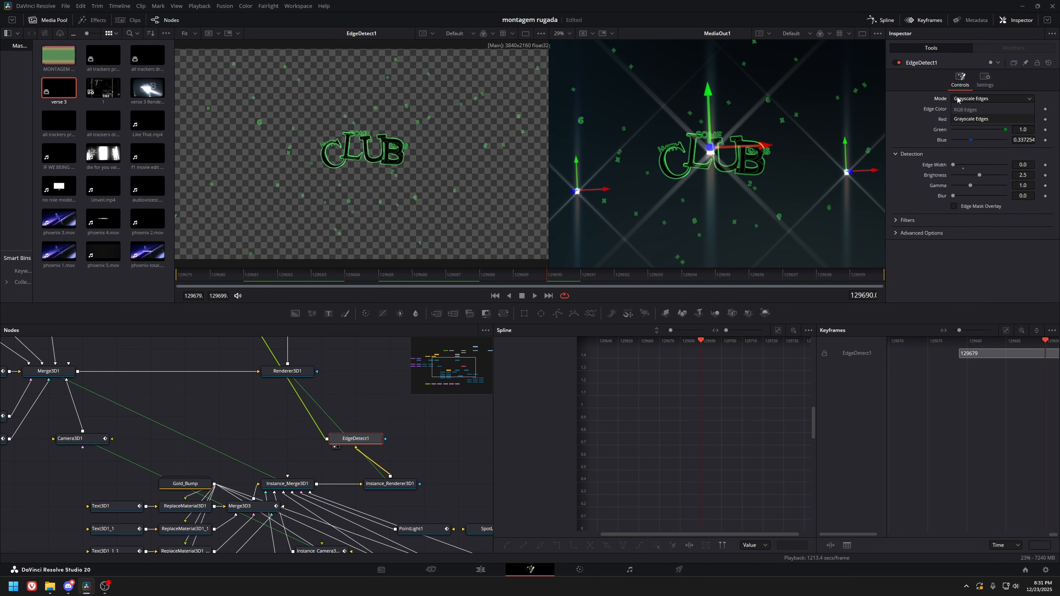
left_click(963, 109)
left_click(968, 100)
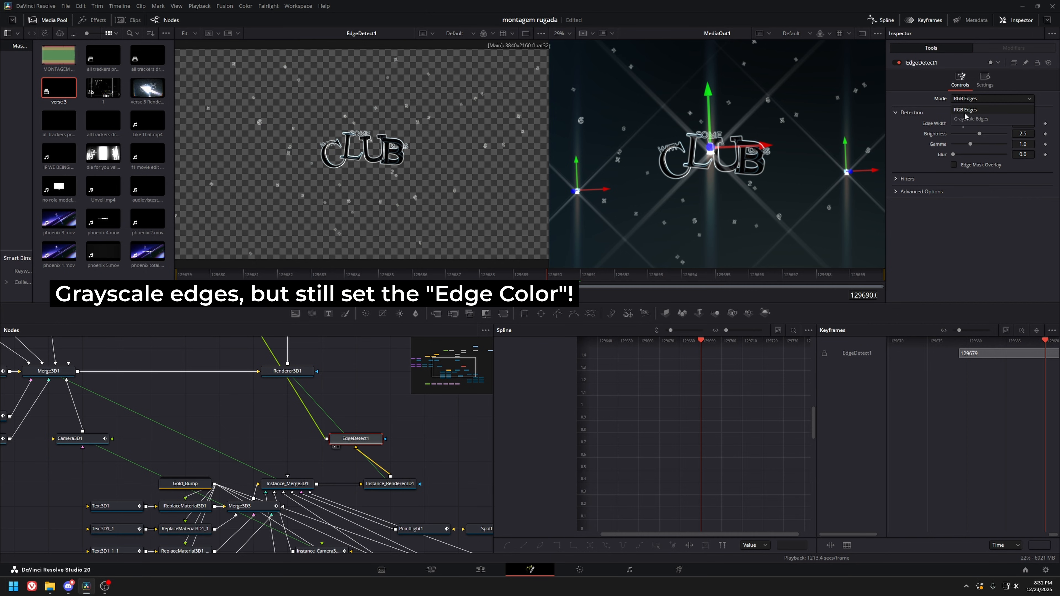
left_click(967, 110)
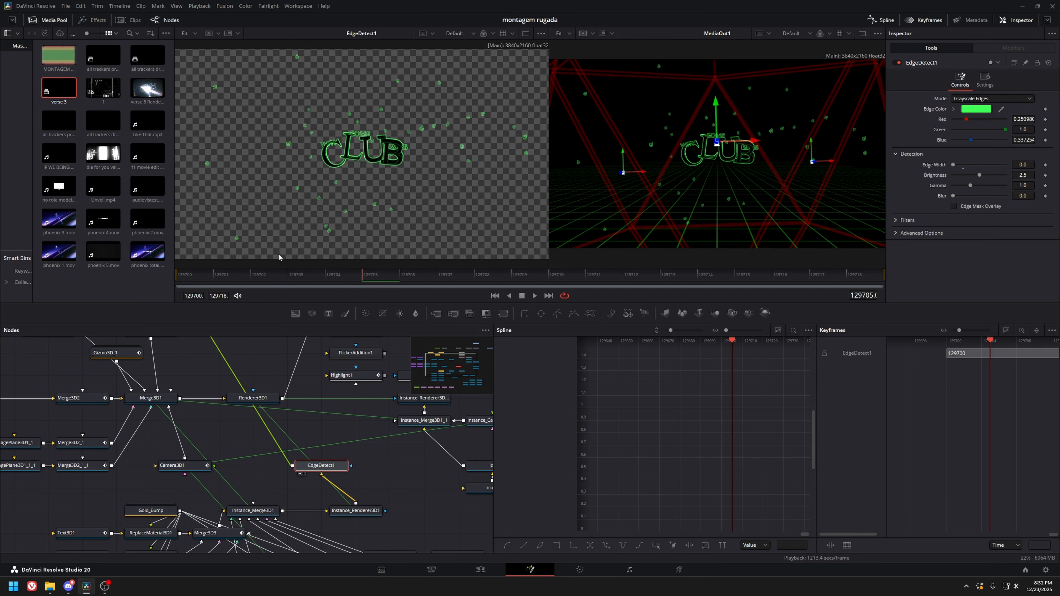
View the outputs of Merge2 and Merge4 in the composition with the red wireframe.
left_click_drag(222, 425, 138, 538)
left_click(237, 396)
key("1")
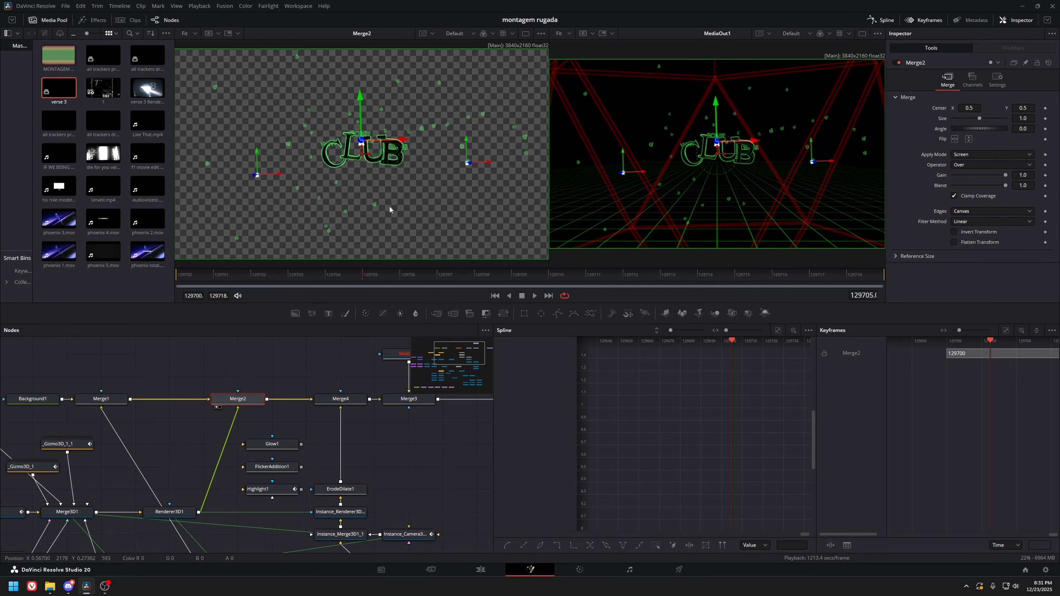
left_click(342, 397)
key("1")
left_click_drag(435, 201, 428, 184)
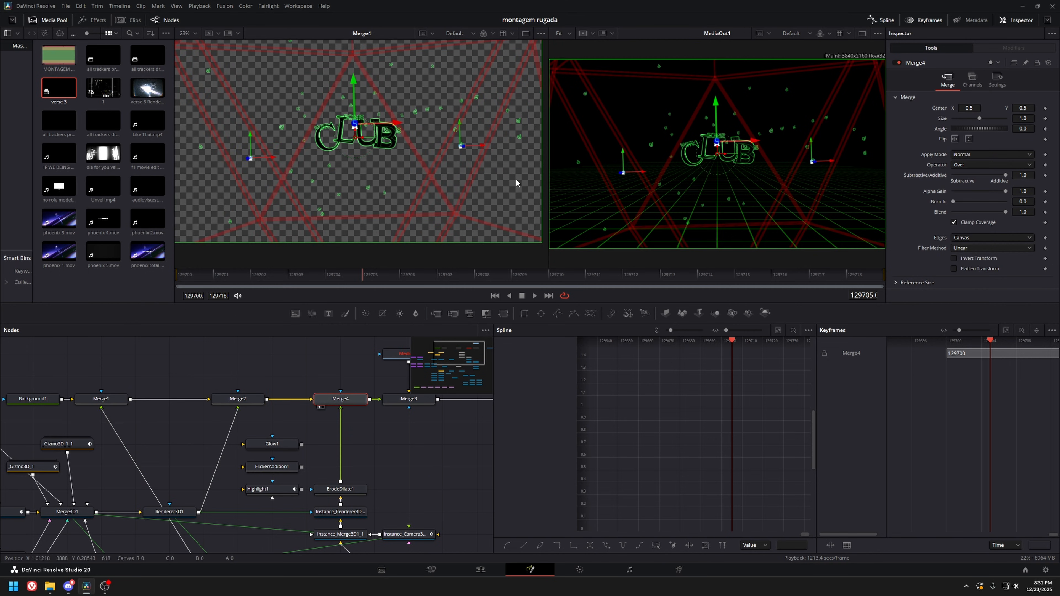
View the particle system at pRender1 and inspect the pFriction1 and pEmitter1 settings.
left_click_drag(346, 422, 508, 247)
left_click_drag(254, 466, 274, 362)
left_click(141, 504)
key("1")
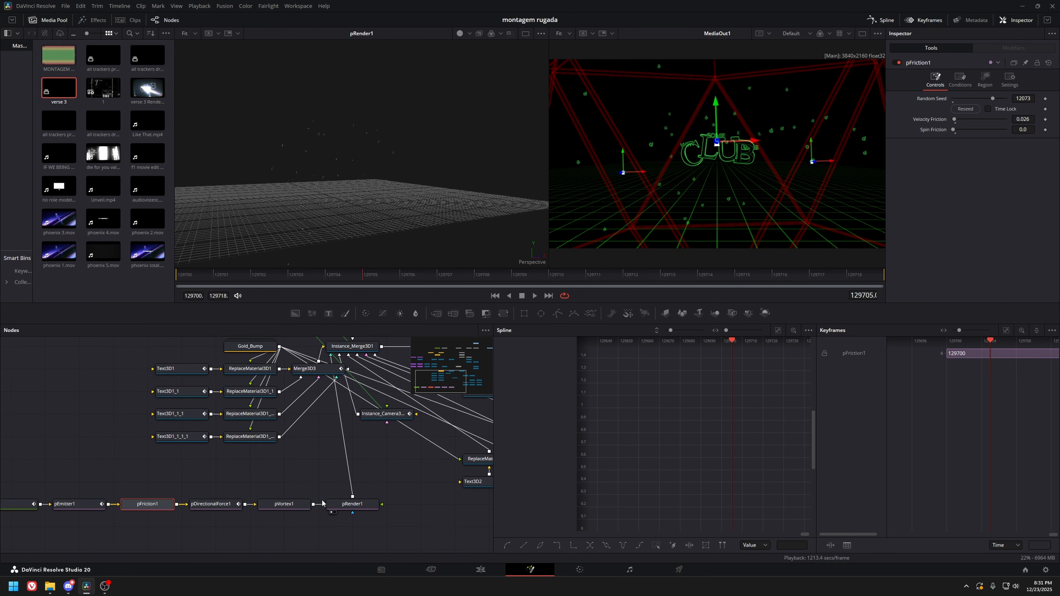
left_click(67, 504)
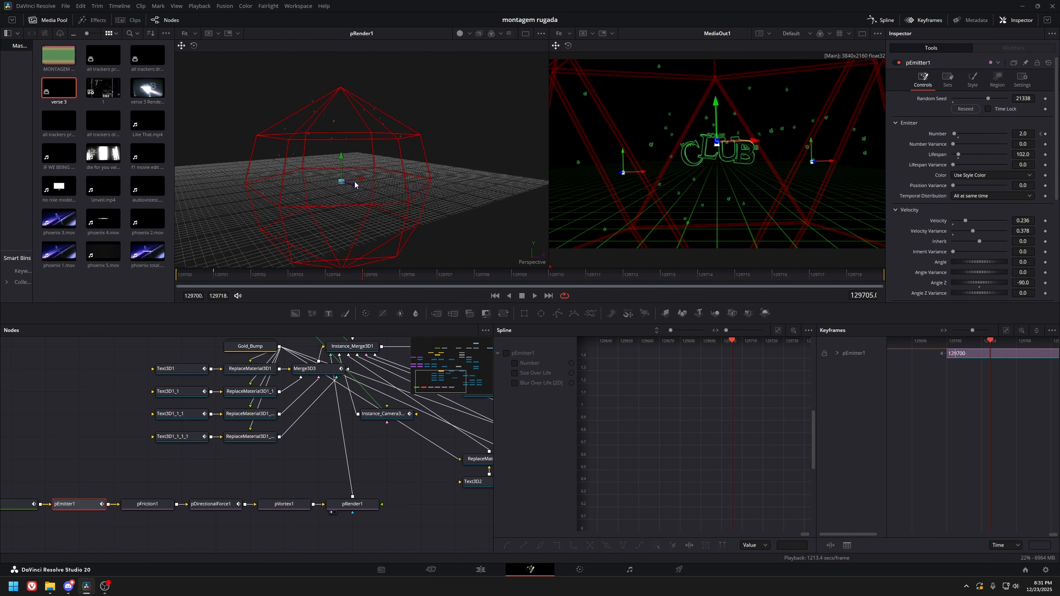
left_click_drag(354, 185, 436, 113)
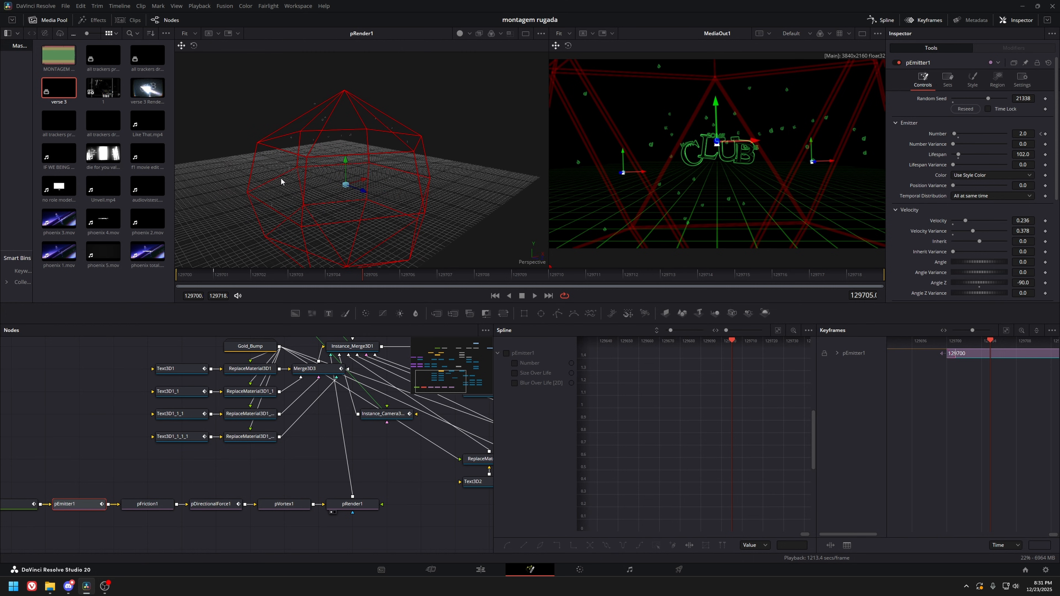
View the ico_1 and ico wireframe shapes in the 3D viewer and examine the ico from different angles.
left_click_drag(337, 120, 374, 201)
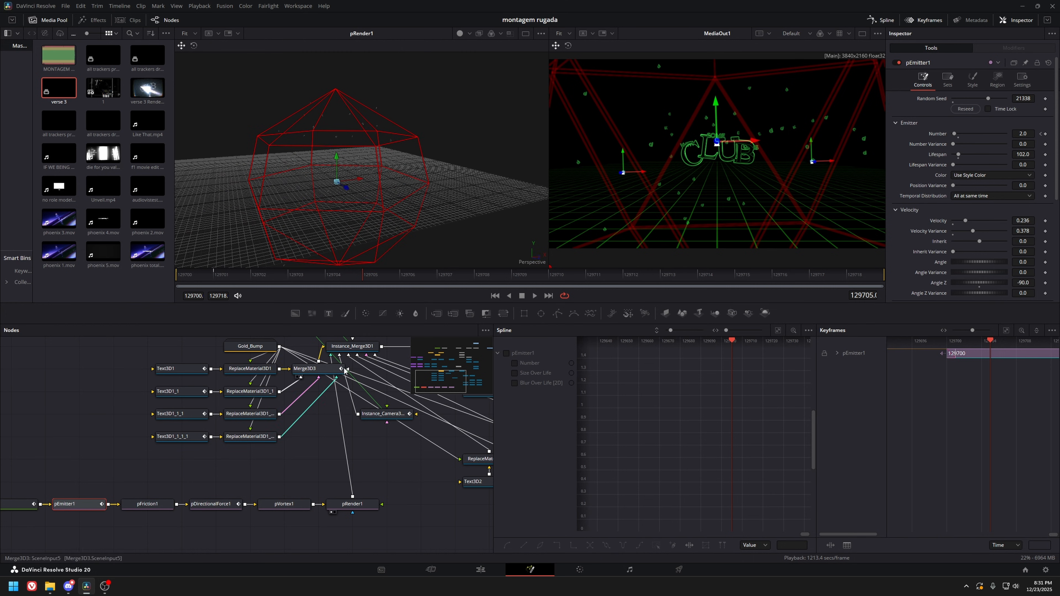
left_click_drag(317, 367, 219, 442)
left_click_drag(424, 380, 271, 479)
left_click(356, 498)
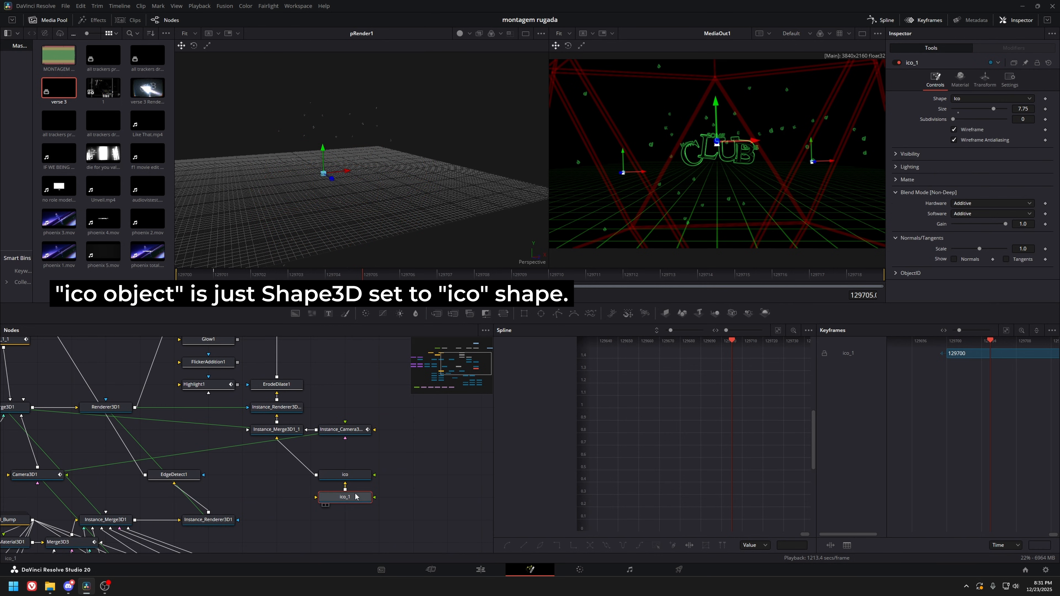
key("1")
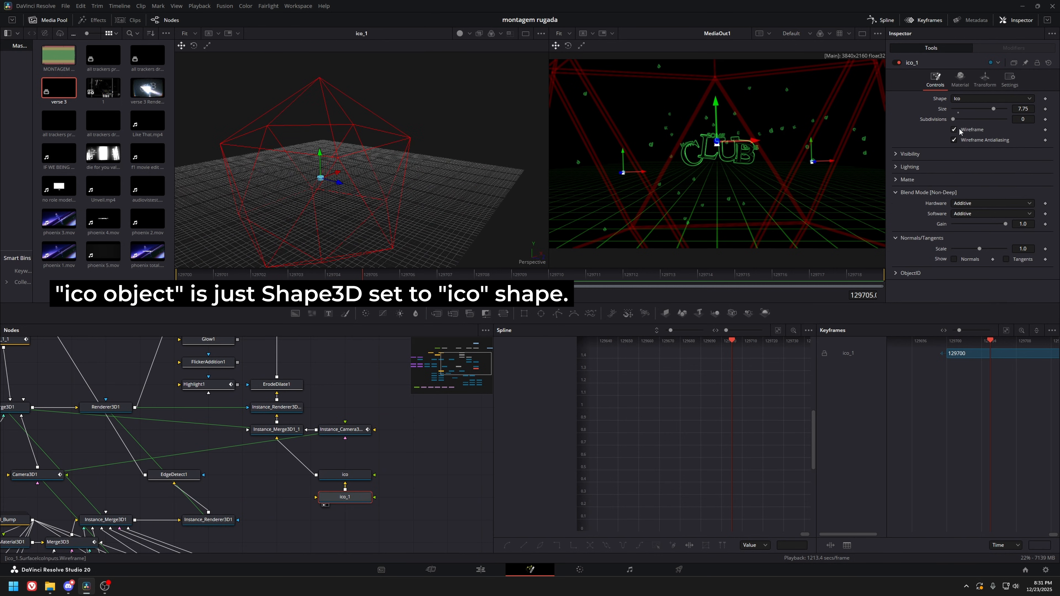
left_click(350, 478)
scroll(395, 172, "up", 5)
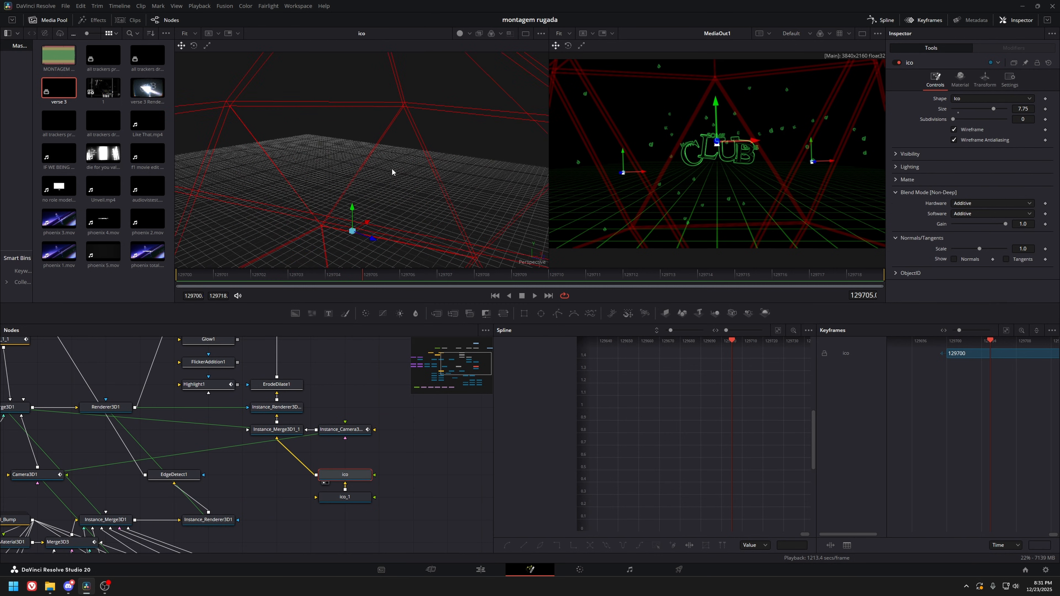
left_click_drag(393, 170, 459, 136)
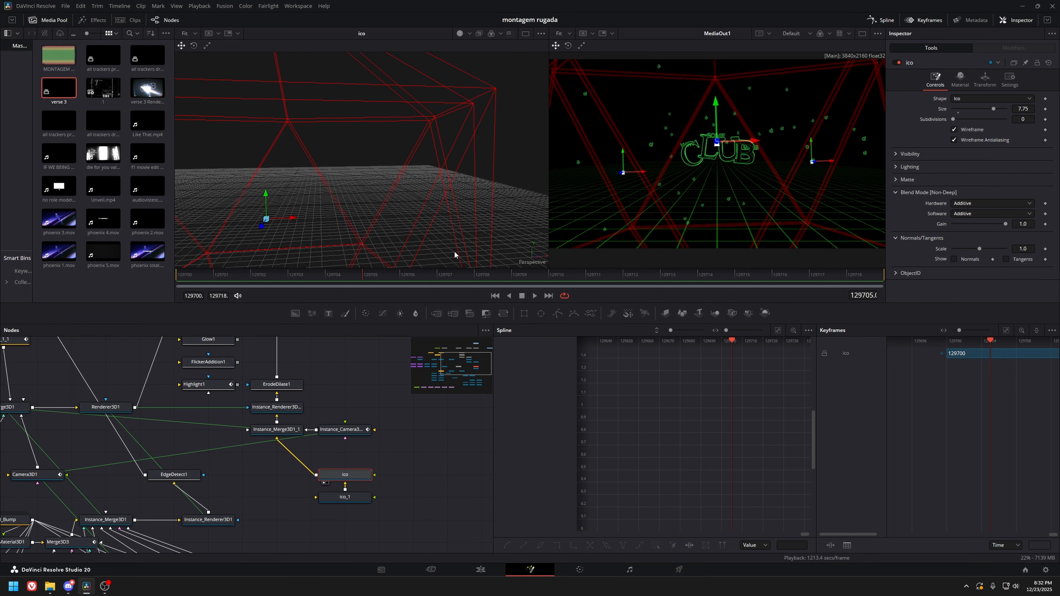
Inspect Merge3D1, Camera3D1 and Renderer3D1 alongside their instanced merge, camera and renderer nodes feeding the red wireframe.
left_click(277, 429)
left_click_drag(277, 417, 374, 445)
left_click_drag(123, 449, 204, 422)
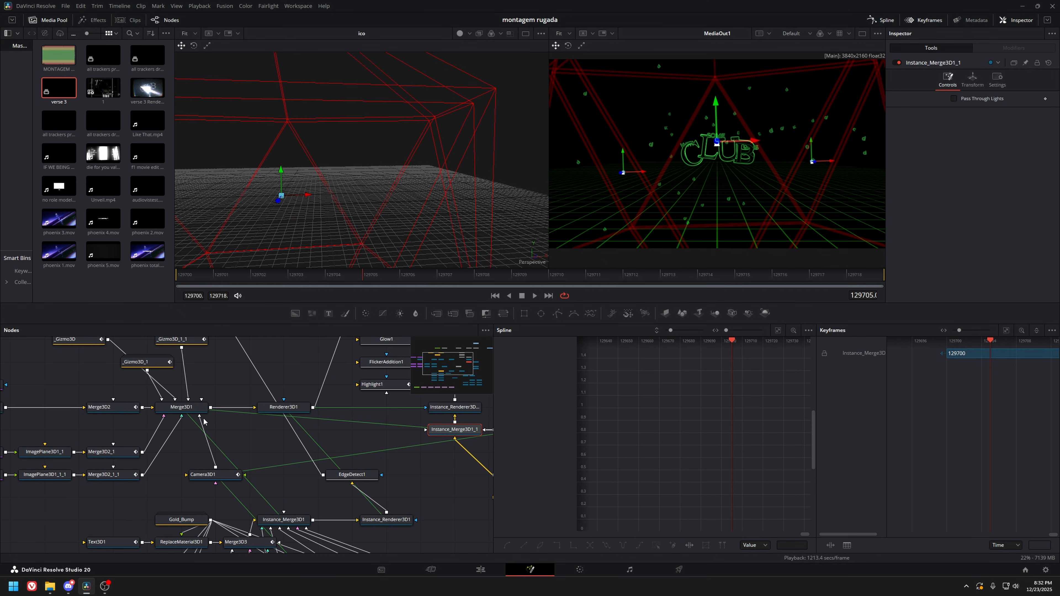
left_click(187, 408)
left_click(215, 475)
left_click(188, 408)
left_click(215, 475)
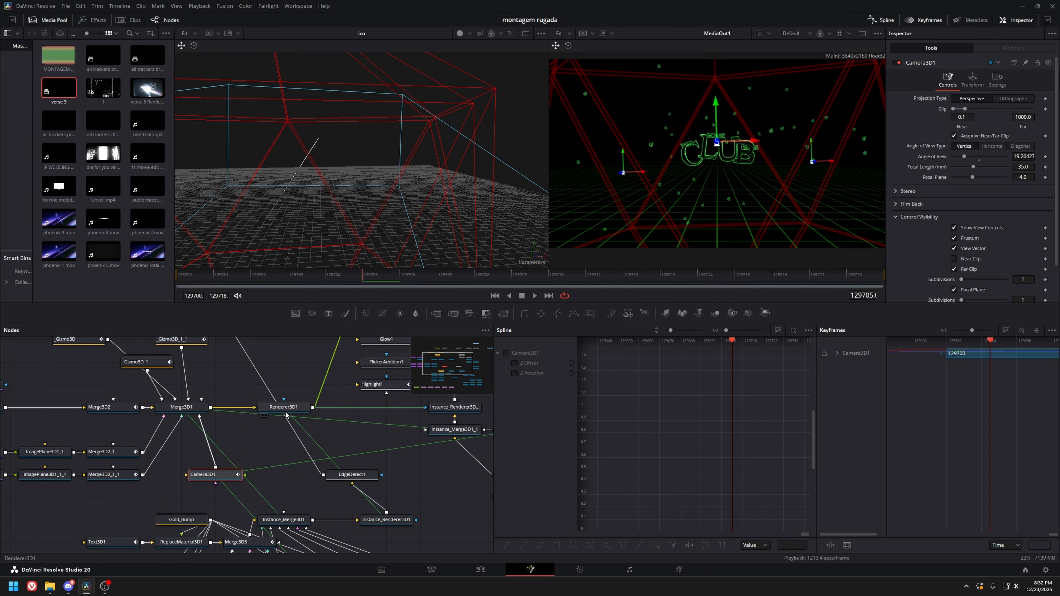
left_click(287, 409)
left_click_drag(307, 408, 158, 422)
left_click_drag(369, 414, 324, 450)
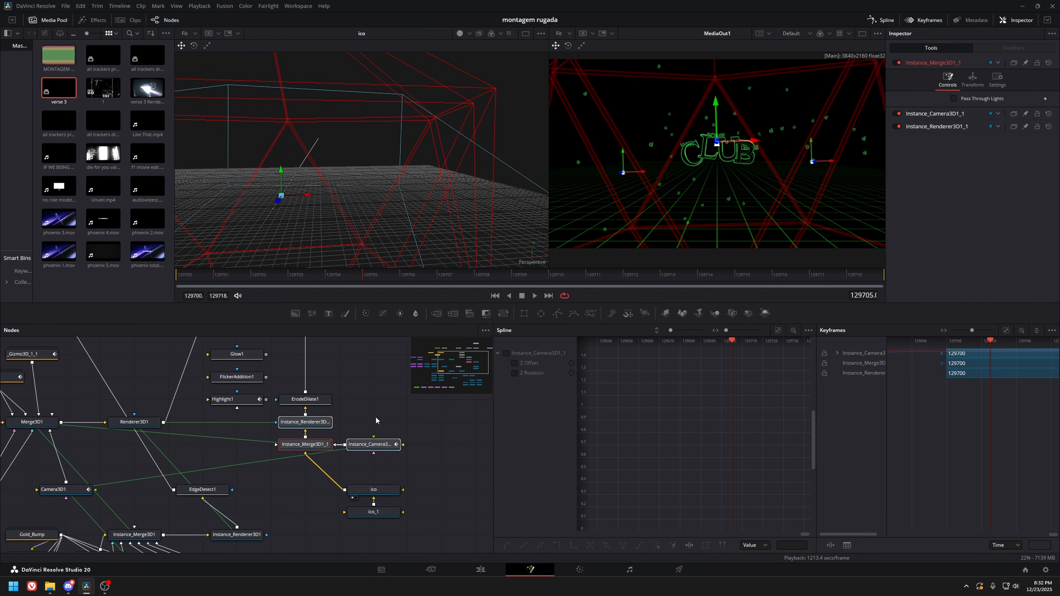
left_click(322, 444)
View the rendered wireframe output of Instance_Renderer3D1_1 up close.
left_click_drag(318, 408, 269, 427)
left_click(313, 423)
key("1")
left_click(275, 450)
key("1")
scroll(332, 162, "up", 4)
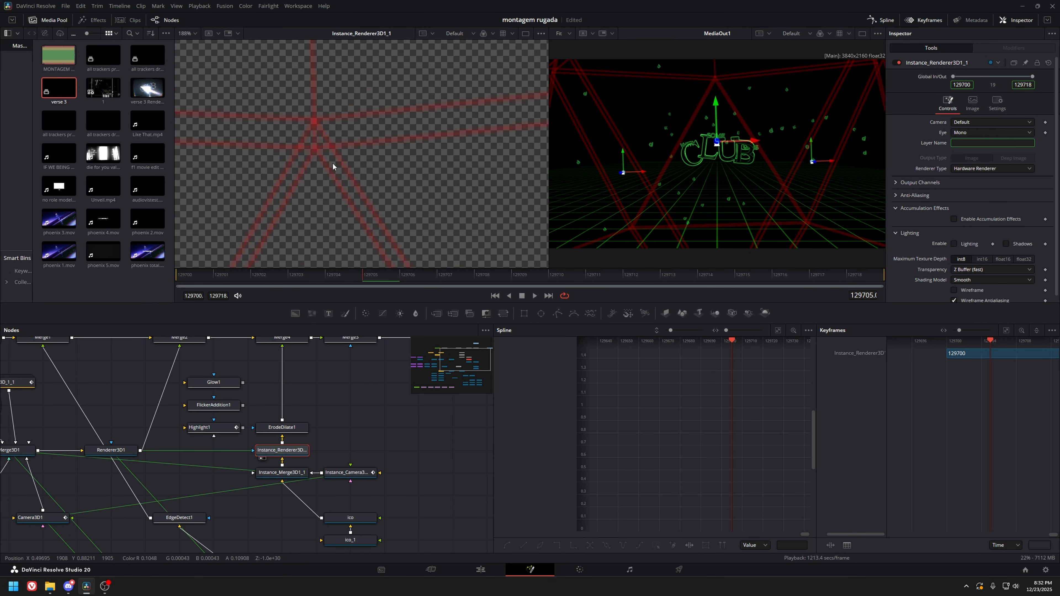
Change the timeline playback resolution and re-examine the wireframe lines in Instance_Renderer3D1_1's output.
left_click(199, 6)
mouse_move(292, 35)
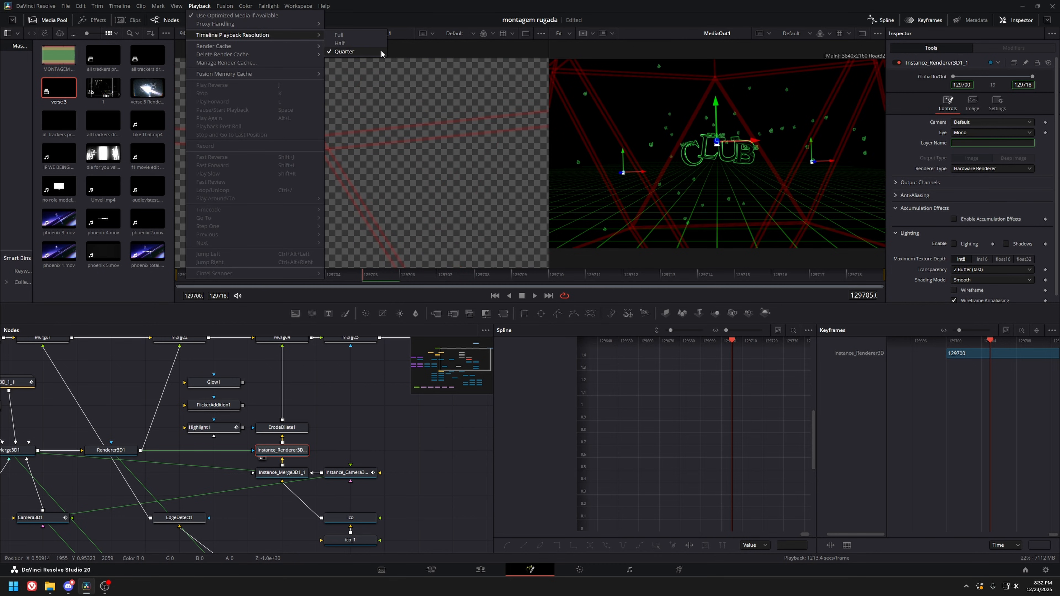
left_click(339, 51)
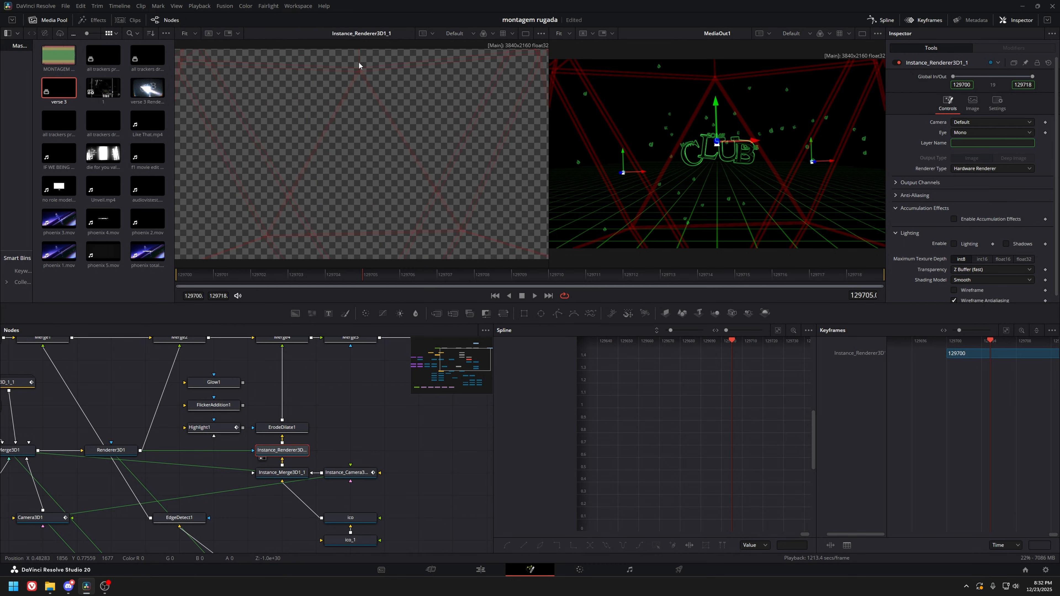
scroll(358, 67, "up", 5)
scroll(370, 106, "down", 6)
scroll(352, 130, "up", 2)
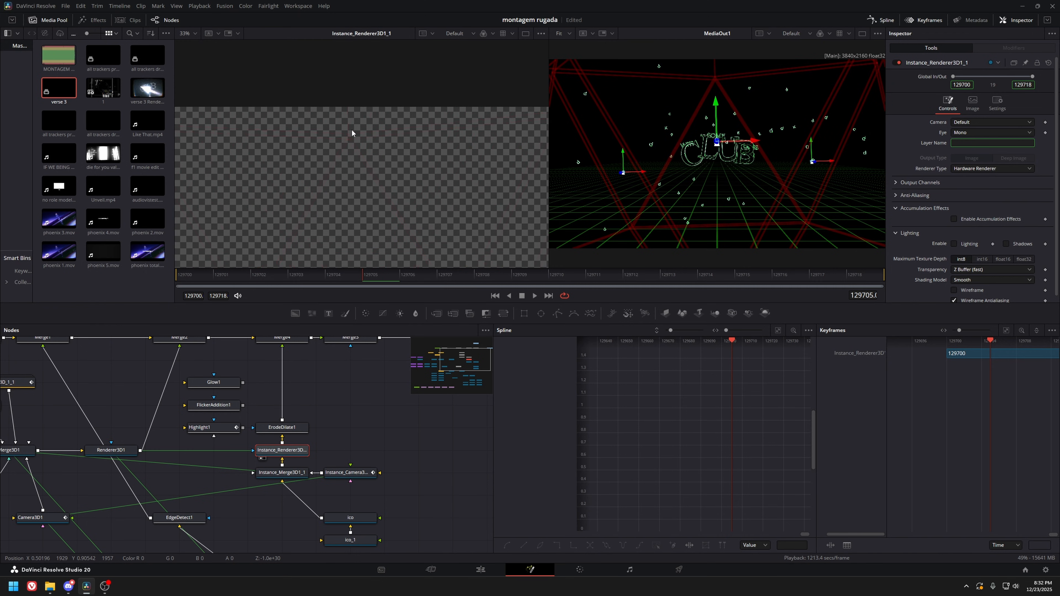
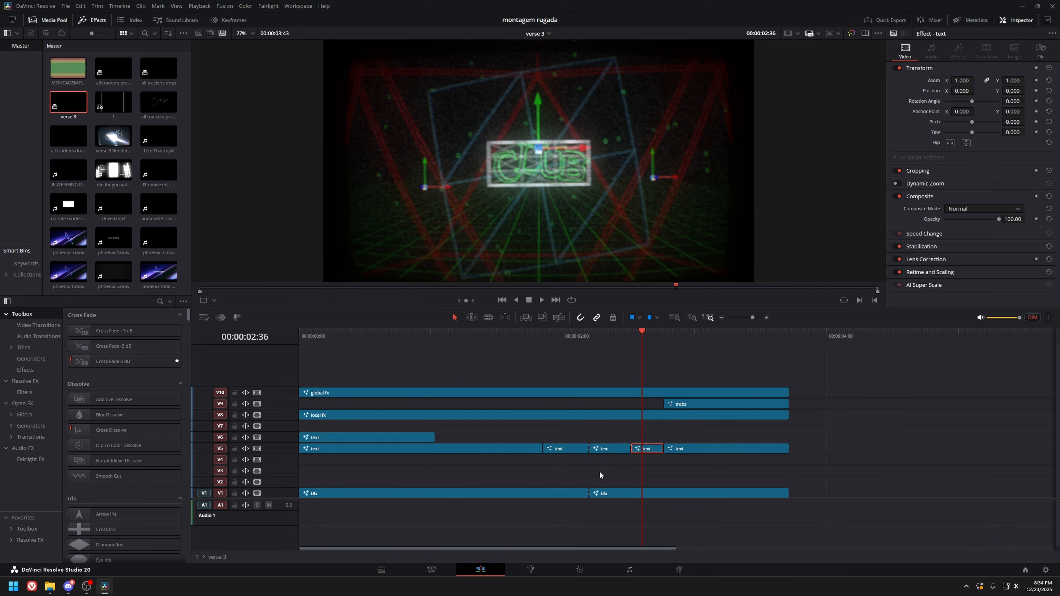
View the 3D scene of Instance_Merge3D1_1 in the Fusion composition of verse 3's boxed CLUB text clip.
scroll(740, 391, "right", 2)
left_click_drag(571, 332, 521, 339)
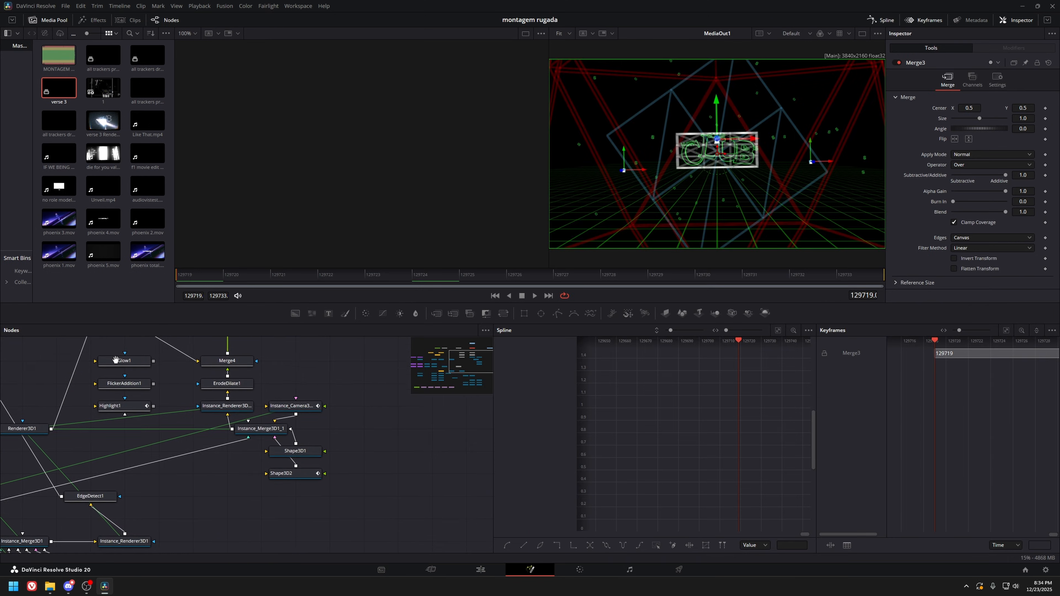
left_click_drag(115, 360, 118, 367)
left_click(245, 437)
key("1")
Inspect Instance_Camera3D1_1 and examine the nested wireframe shapes around the boxed text from different angles.
left_click_drag(324, 456, 324, 504)
left_click_drag(476, 558, 481, 548)
left_click(302, 451)
left_click_drag(333, 196, 402, 206)
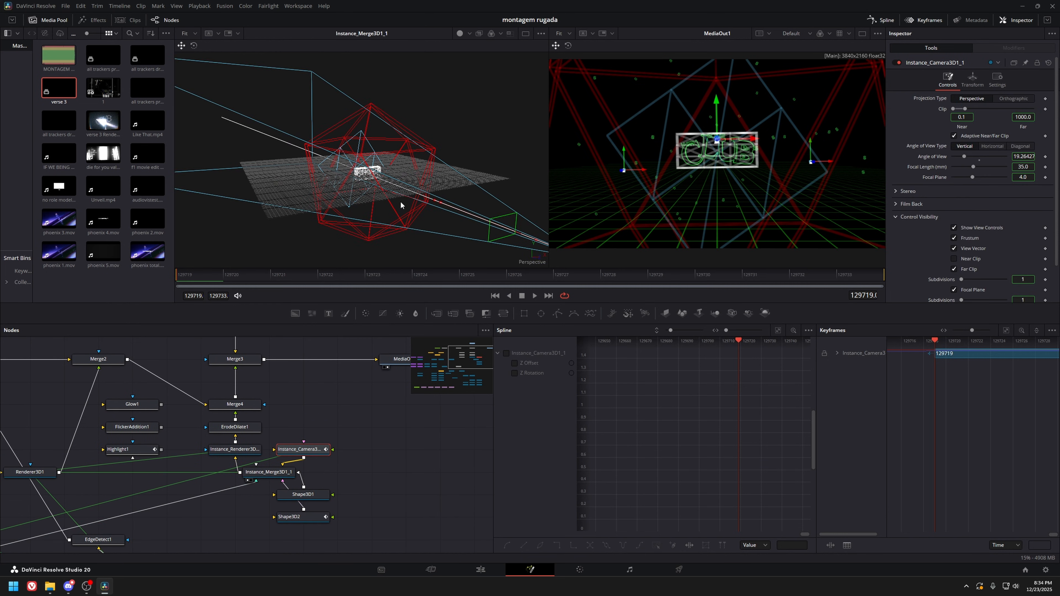
scroll(402, 206, "up", 5)
left_click_drag(368, 137, 399, 150)
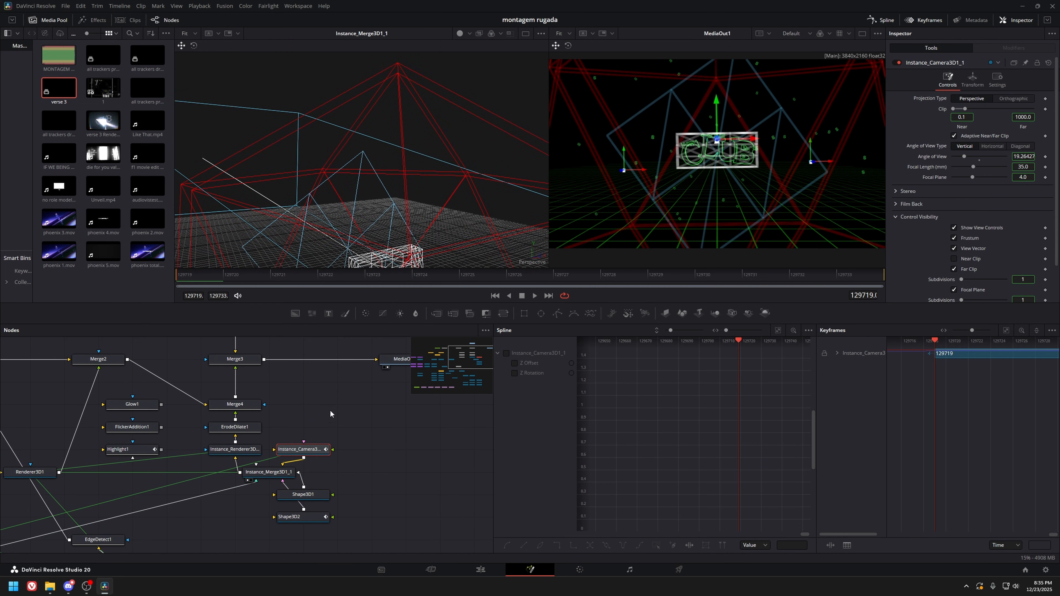
Inspect the Shape3D2 plane and Shape3D1 cube nodes, and view their combined scene at Instance_Merge3D1_1 in the first viewer.
left_click_drag(330, 410, 314, 395)
left_click(274, 486)
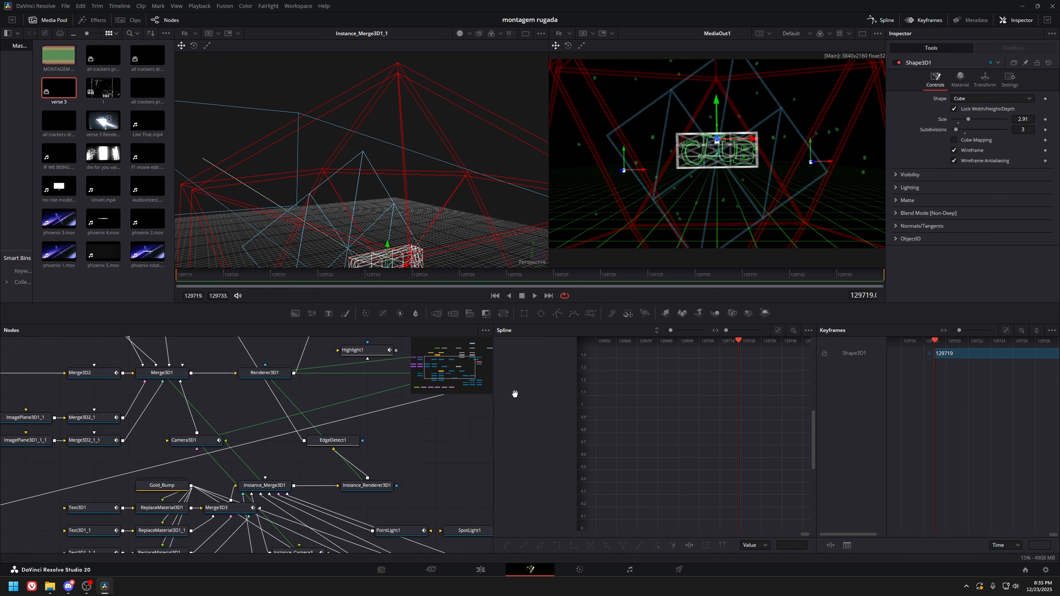
left_click(250, 495)
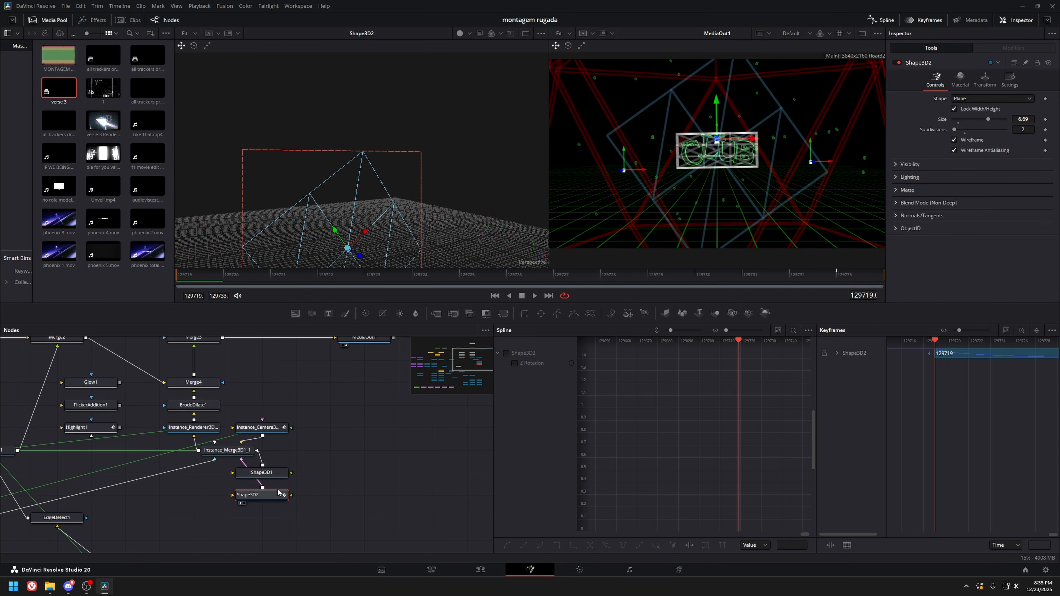
left_click(960, 78)
left_click_drag(368, 284, 388, 201)
left_click(270, 473)
key("1")
left_click(220, 449)
key("1")
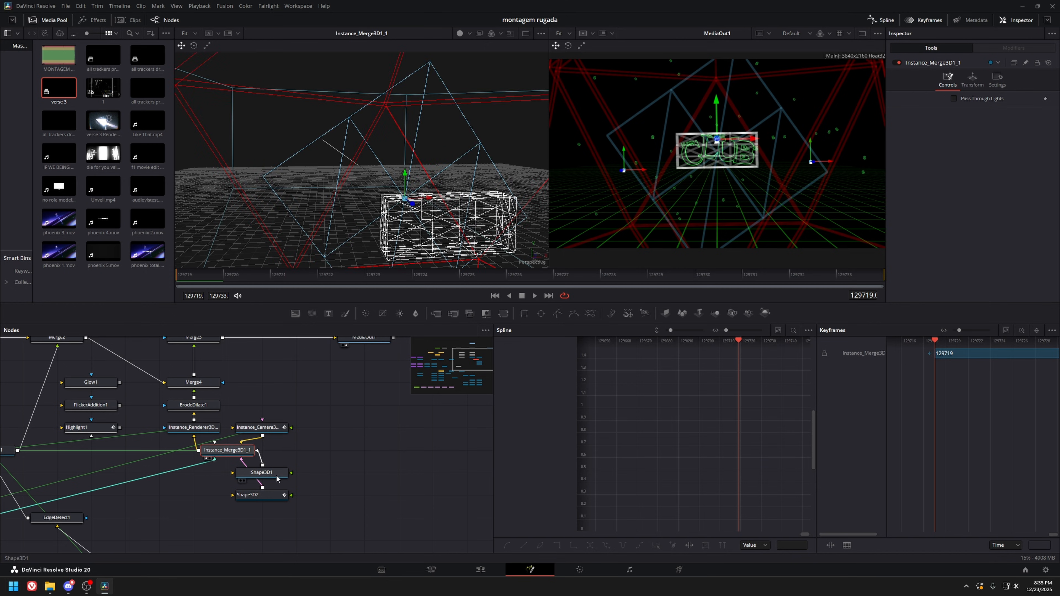
Trace the 3D node tree through Merge3D3 and view the Shape3D1 wireframe cube on its own.
left_click(700, 162)
left_click_drag(63, 543, 336, 463)
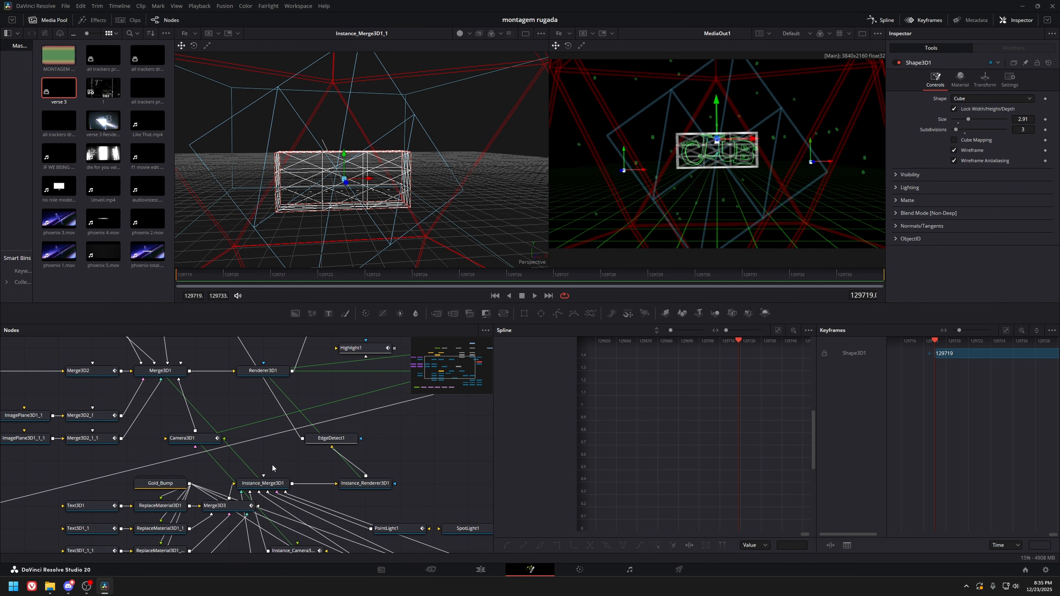
left_click(231, 506)
key("1")
left_click_drag(270, 476, 274, 444)
left_click_drag(394, 390, 163, 424)
left_click(298, 399)
key("1")
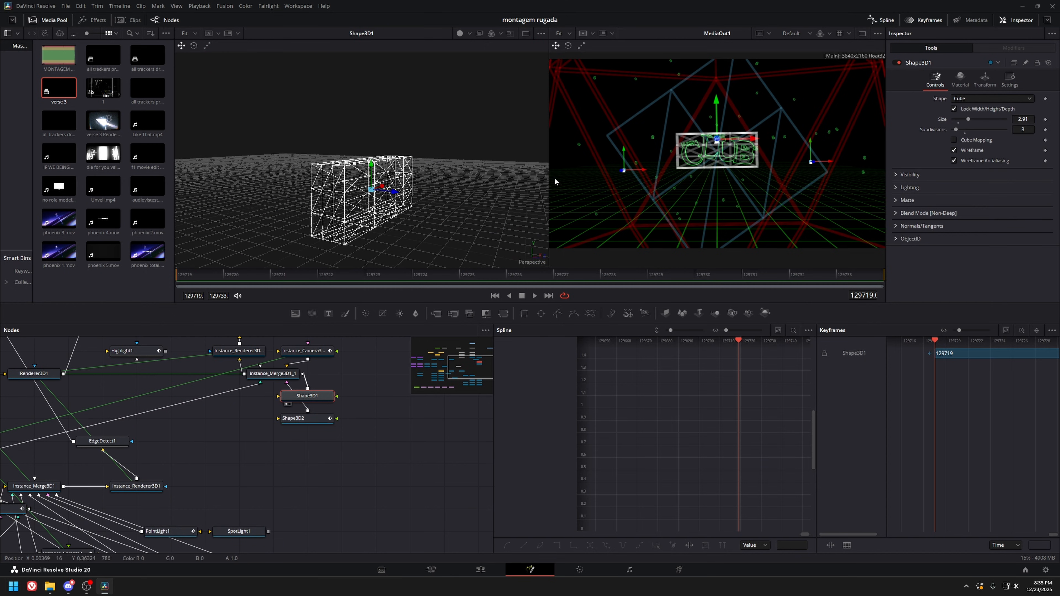
Go to 00:00:03:00 in the timeline, open the last text clip on V5 in Fusion and view its Transform1 node.
left_click(481, 570)
left_click_drag(570, 334, 615, 334)
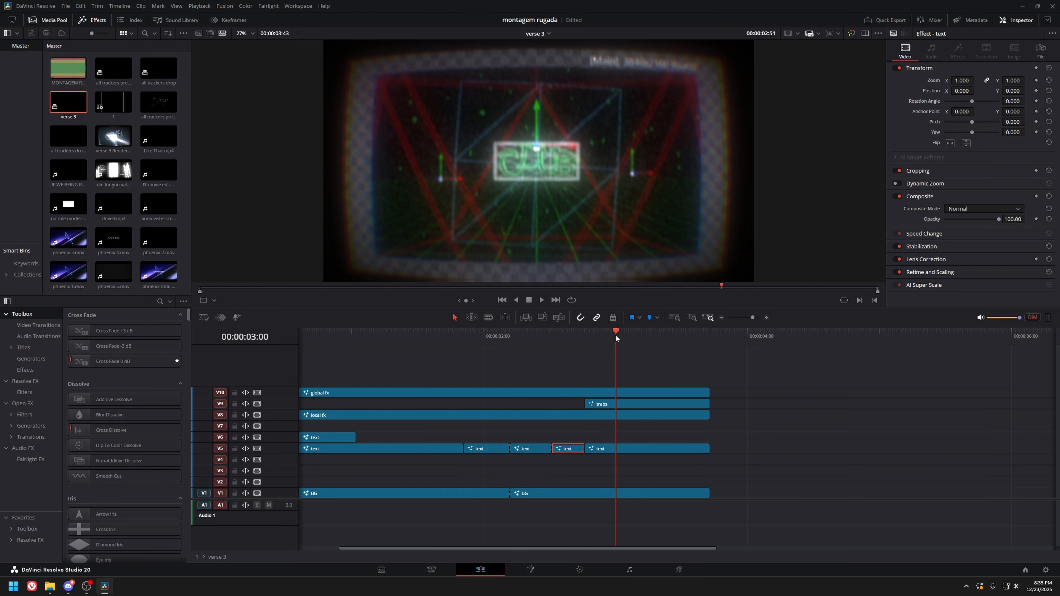
left_click(604, 451)
left_click(530, 569)
left_click_drag(355, 432, 250, 435)
left_click(200, 431)
key("1")
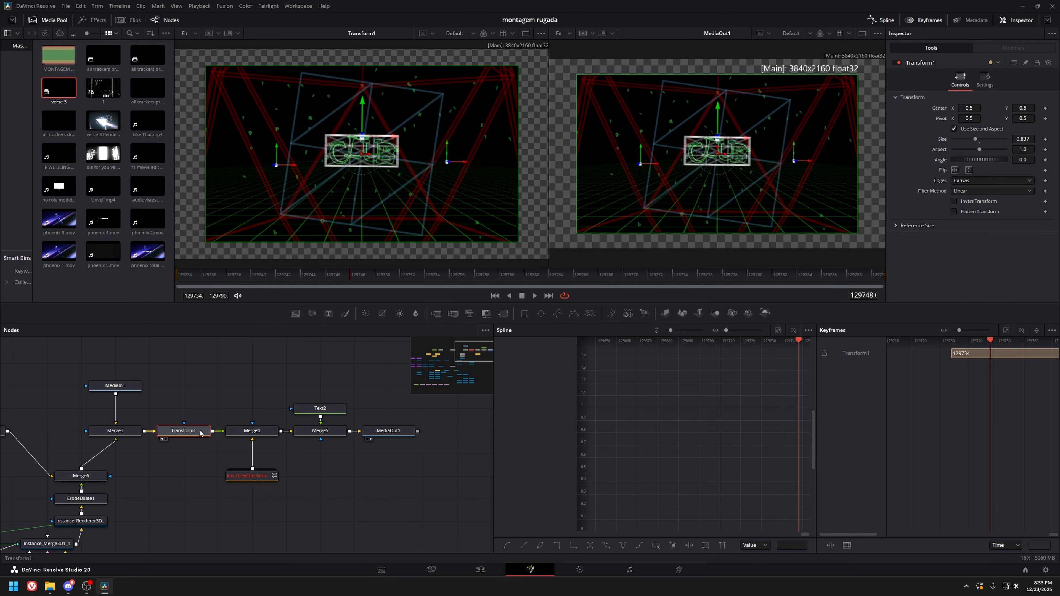
Compare the outputs of Merge3, Transform1 and Merge5, examining the resolution text in the frame's corner up close.
left_click(130, 433)
key("1")
left_click(186, 434)
key("1")
left_click_drag(517, 52, 457, 108)
left_click(256, 433)
left_click(323, 434)
key("1")
scroll(471, 95, "up", 4)
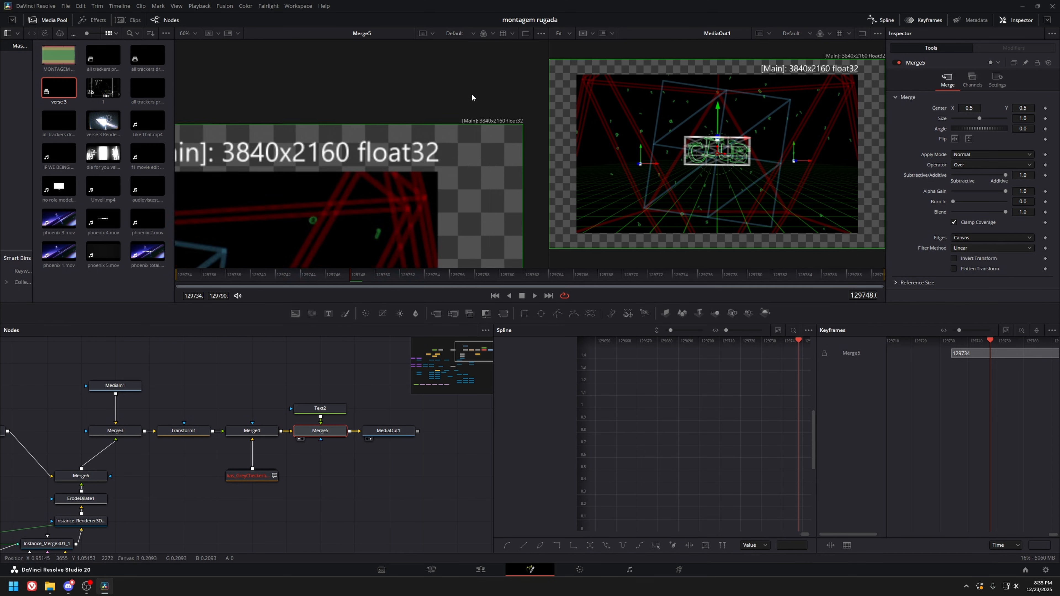
scroll(518, 128, "down", 2)
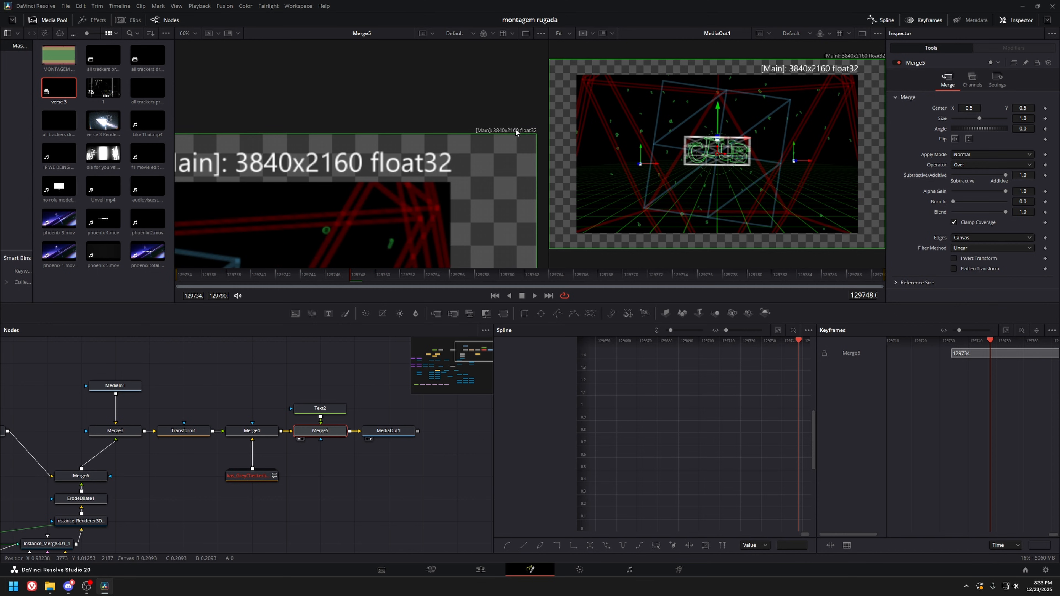
scroll(299, 187, "down", 3)
View the Merge4 output and inspect the settings of the kas_GreyCheckerboard node feeding it.
left_click(265, 434)
key("1")
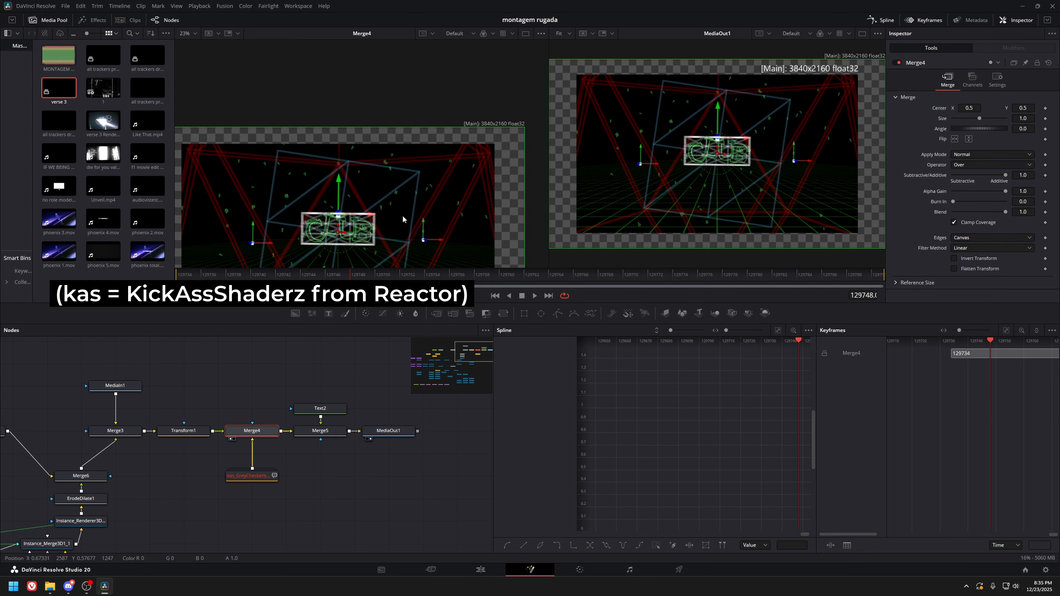
left_click_drag(403, 219, 433, 195)
double_click(252, 476)
left_click(207, 463)
left_click(343, 484)
Search the available tools for "checker", highlight kas_GreyCheckerboard, and close the list without adding anything.
key("shift+space")
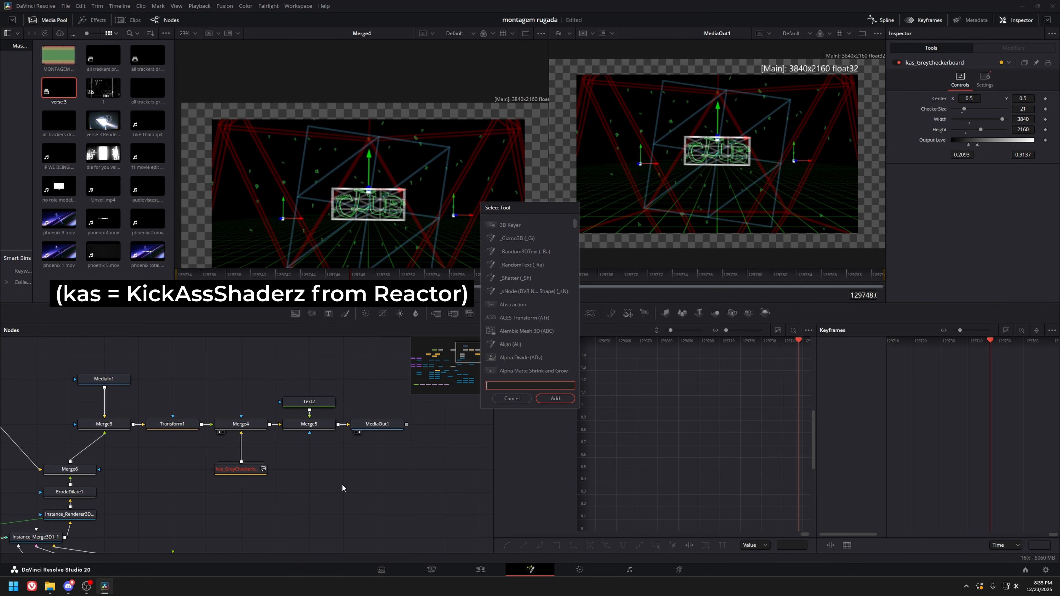
type("kas")
key("BackSpace")
key("BackSpace")
key("BackSpace")
type("checker")
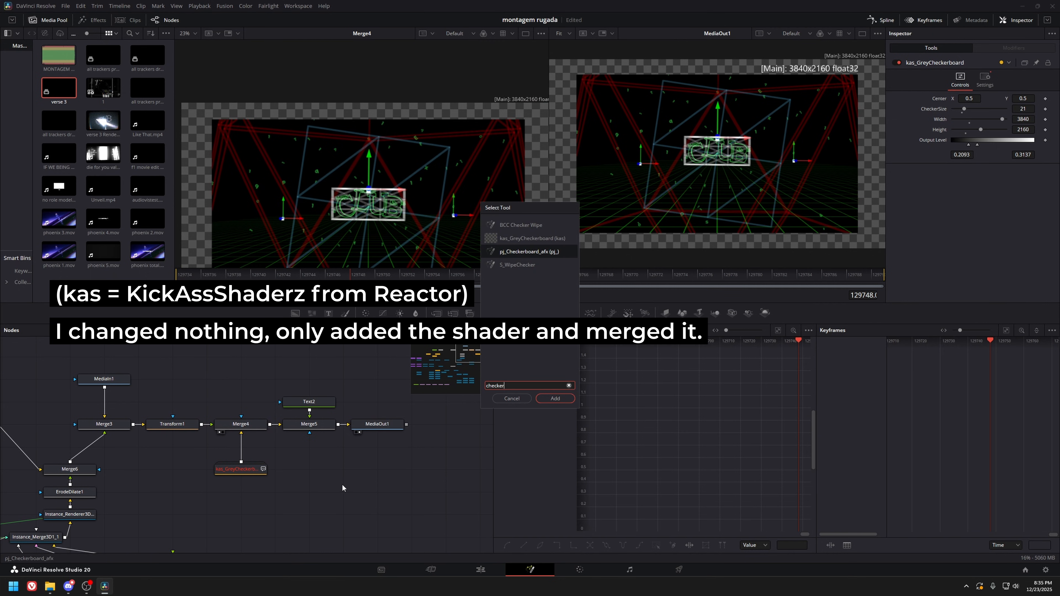
key("Up")
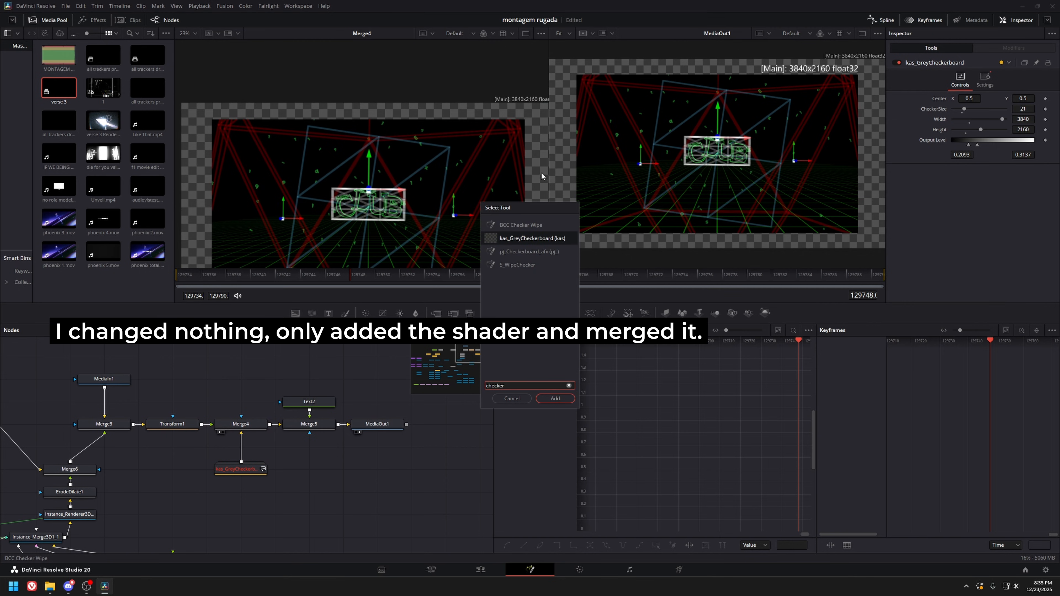
key("Escape")
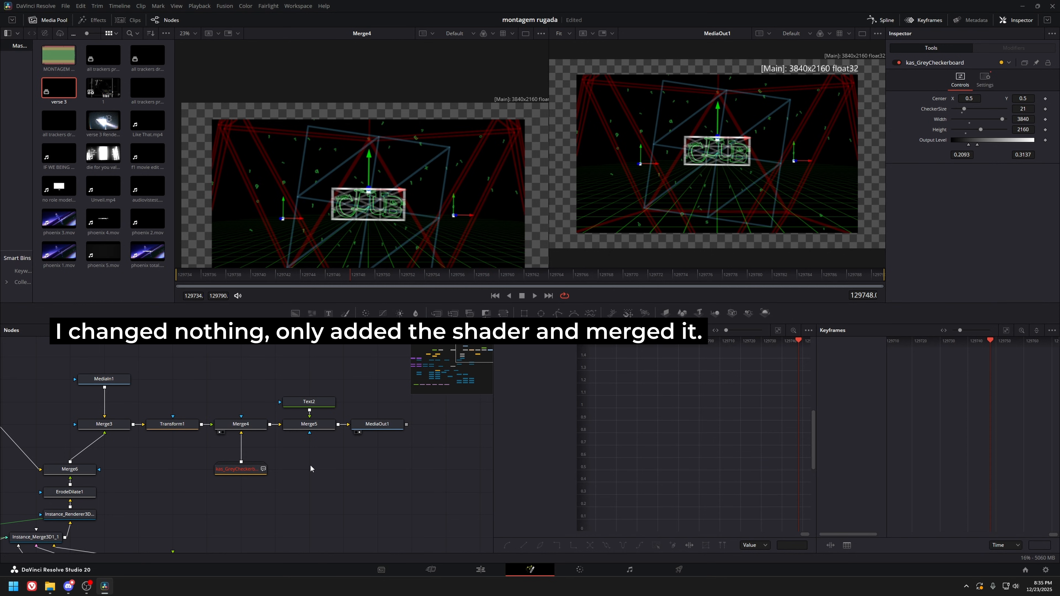
Review how the kas_GreyCheckerboard node connects into Merge4.
double_click(248, 471)
left_click_drag(244, 464, 231, 460)
left_click(197, 458)
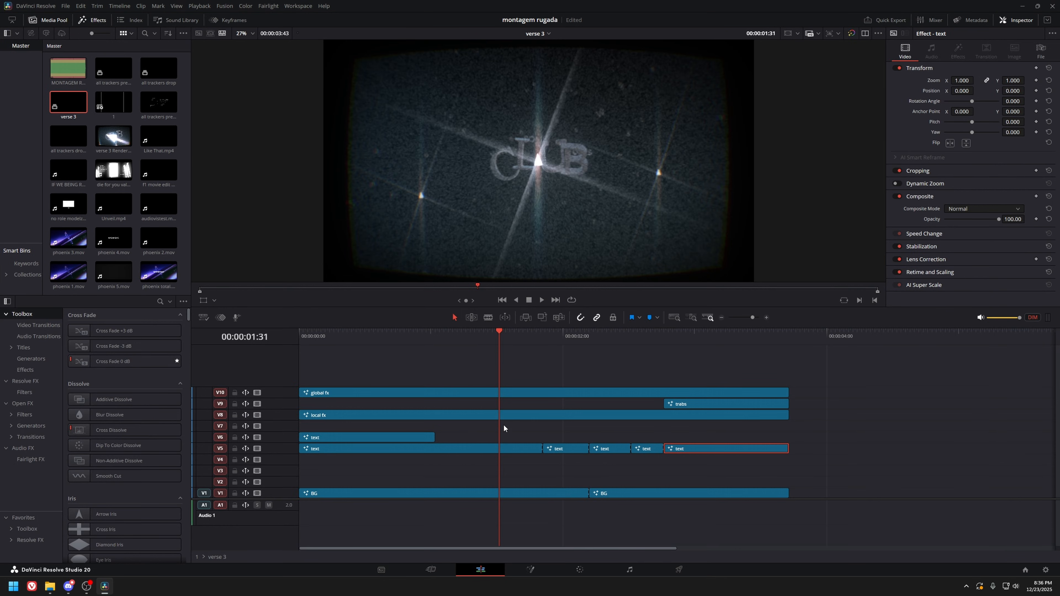
Open the local fx clip on V8 in Fusion and review its effect chain and distorted output.
left_click(501, 417)
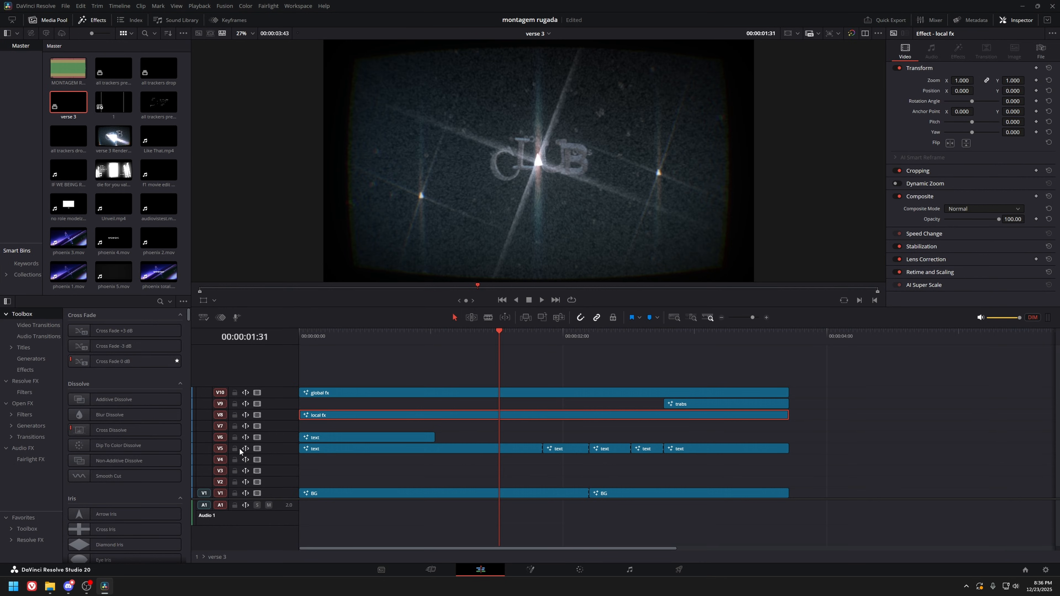
key("shift+5")
left_click_drag(398, 433, 468, 430)
left_click(469, 569)
left_click(428, 393)
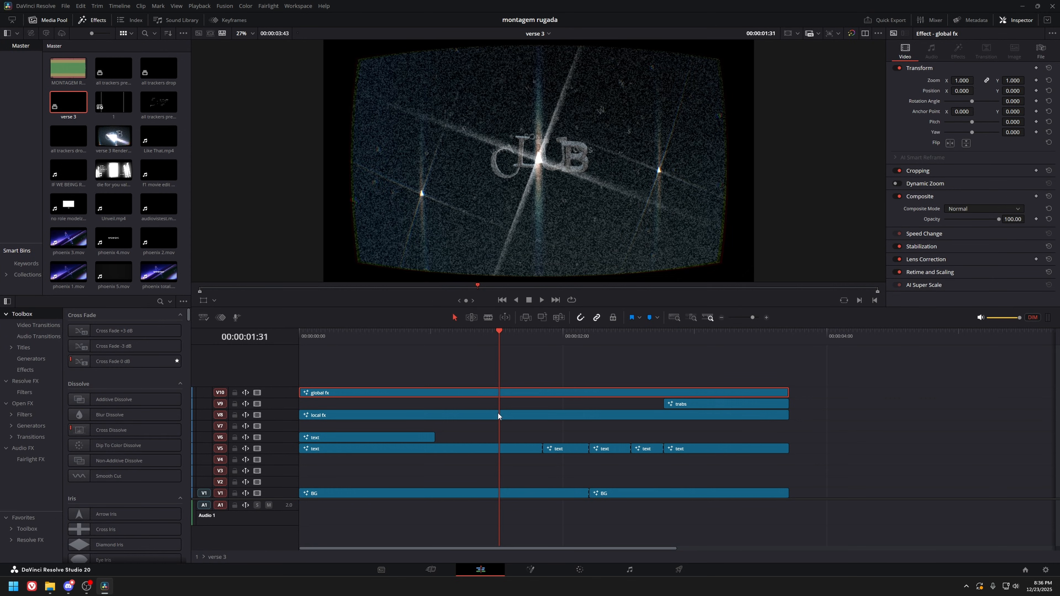
left_click(450, 415)
key("shift+5")
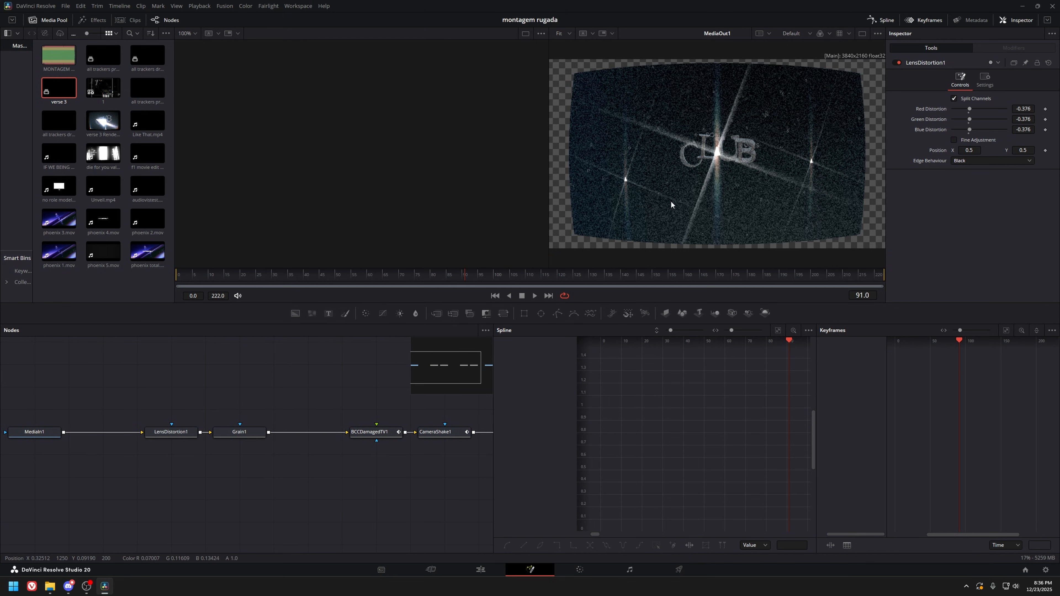
scroll(794, 199, "down", 2)
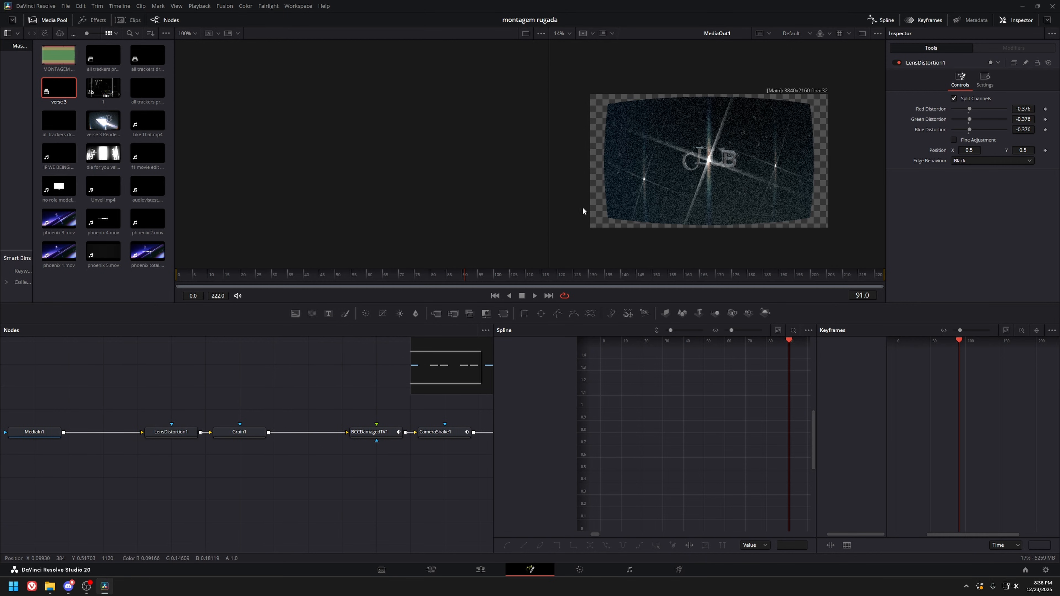
View the Grain1 output and inspect the settings of the Grain1 and BCCDamagedTV1 nodes.
left_click(251, 433)
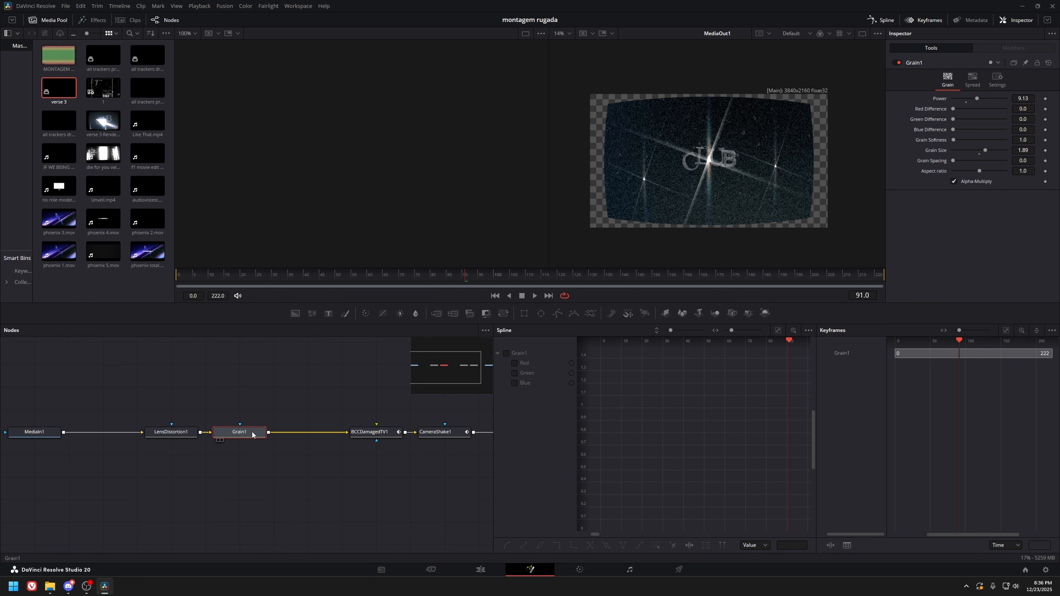
key("1")
left_click_drag(256, 437, 246, 459)
key("ctrl+z")
left_click(237, 435)
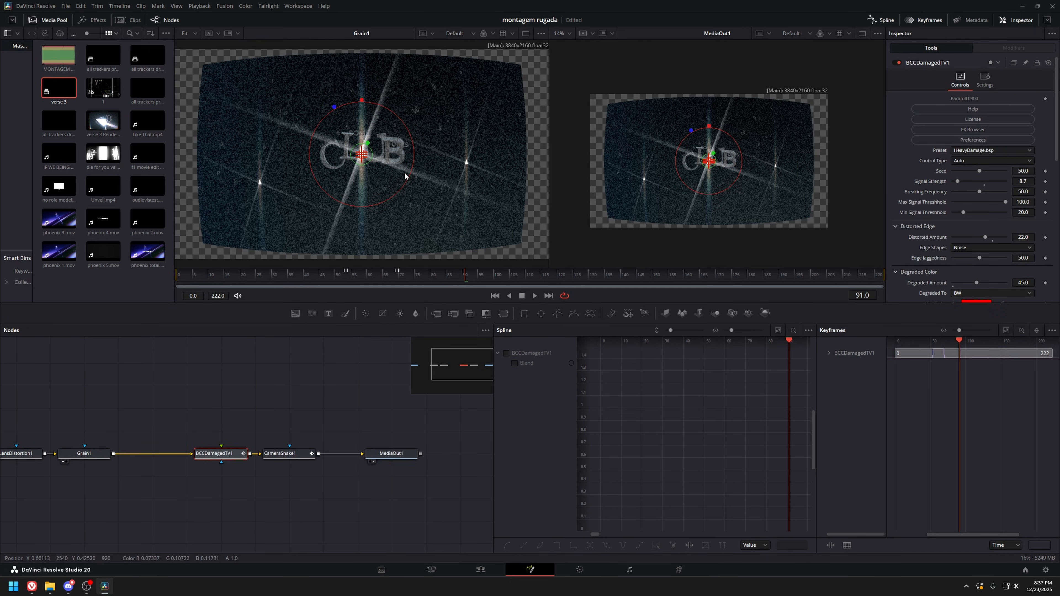
left_click_drag(200, 447, 242, 403)
left_click(238, 445)
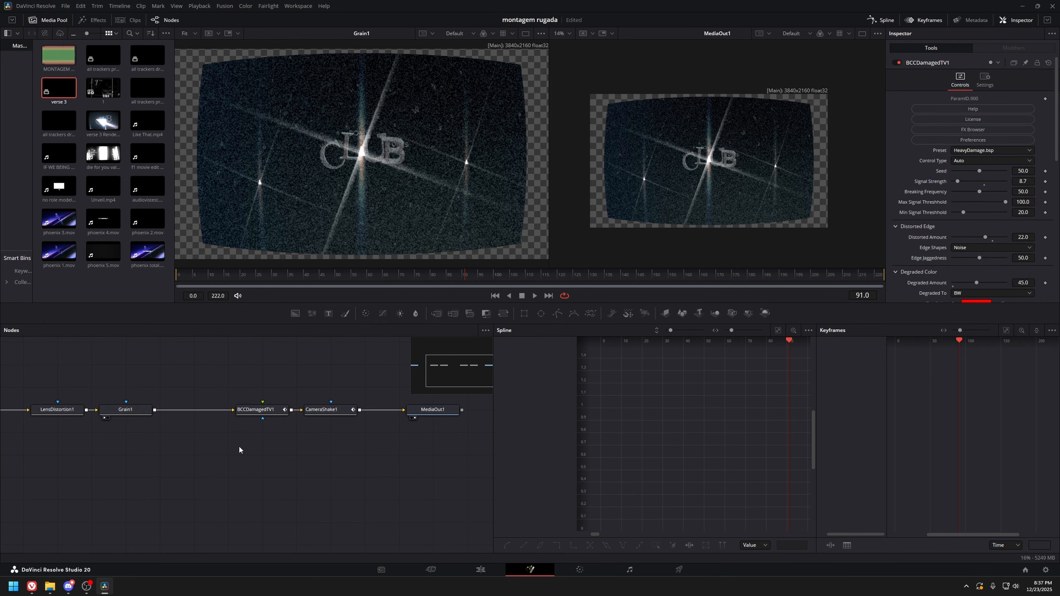
Try adding a TV node below the effect chain and delete it.
key("shift+space")
type("tv")
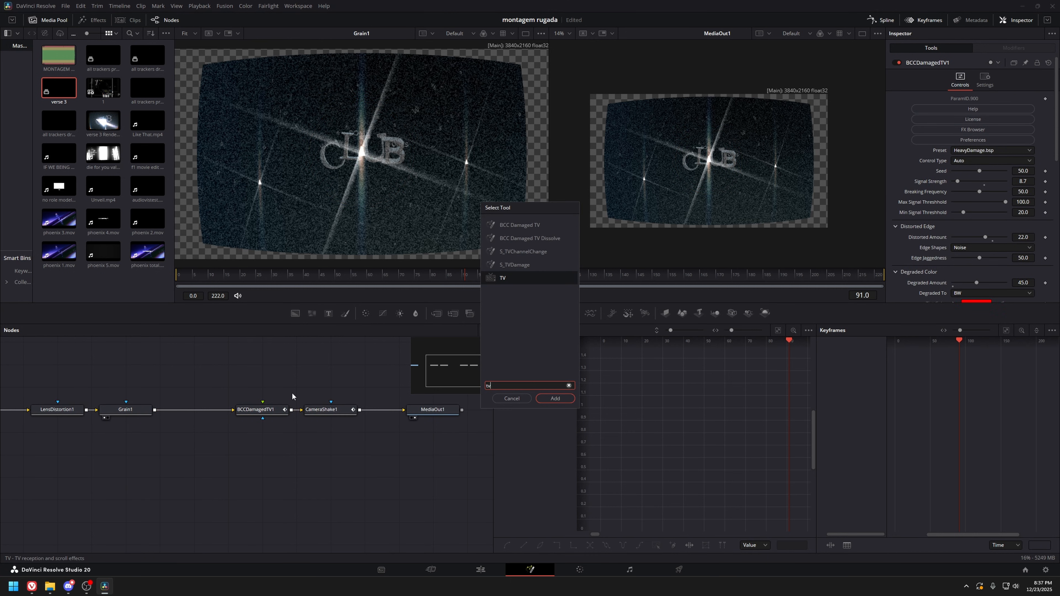
left_click(551, 399)
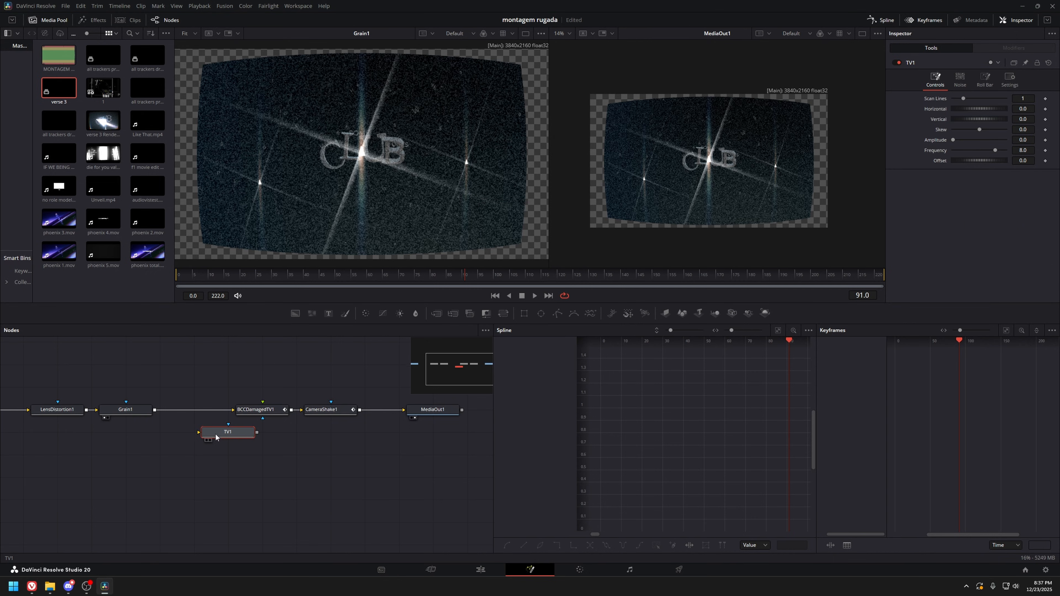
left_click(211, 429)
key("1")
key("Delete")
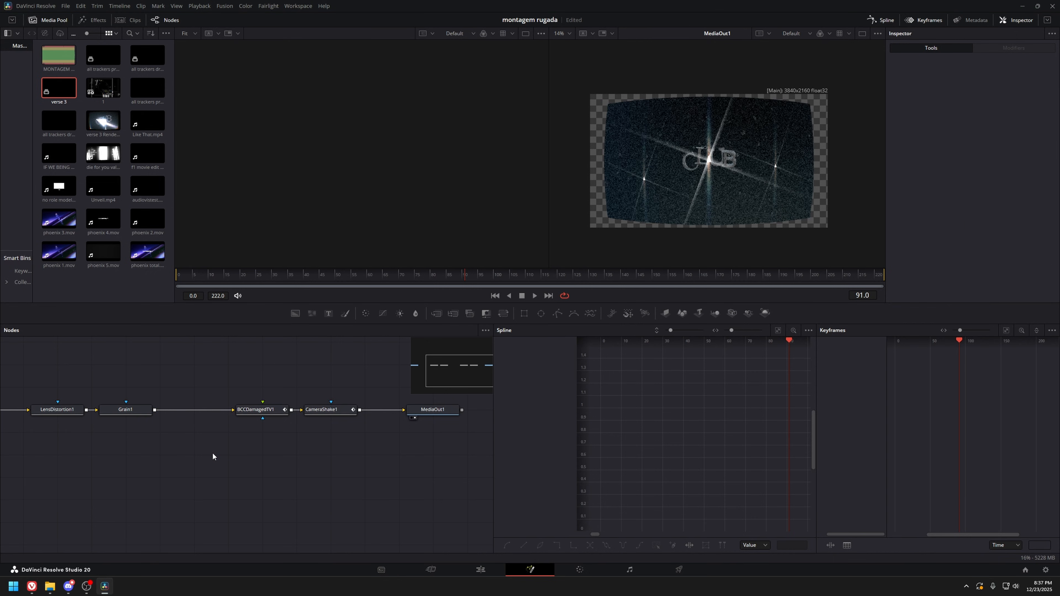
Add an Analog Damage node between Grain1 and BCCDamagedTV1 and view its output.
key("shift+space")
type("anal")
key("Return")
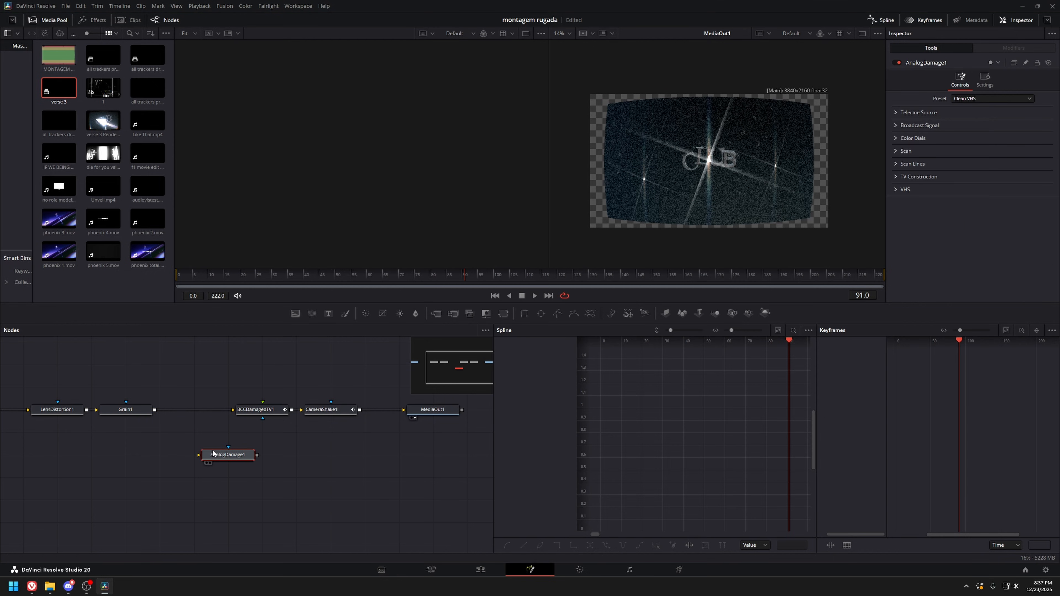
left_click(194, 410)
key("1")
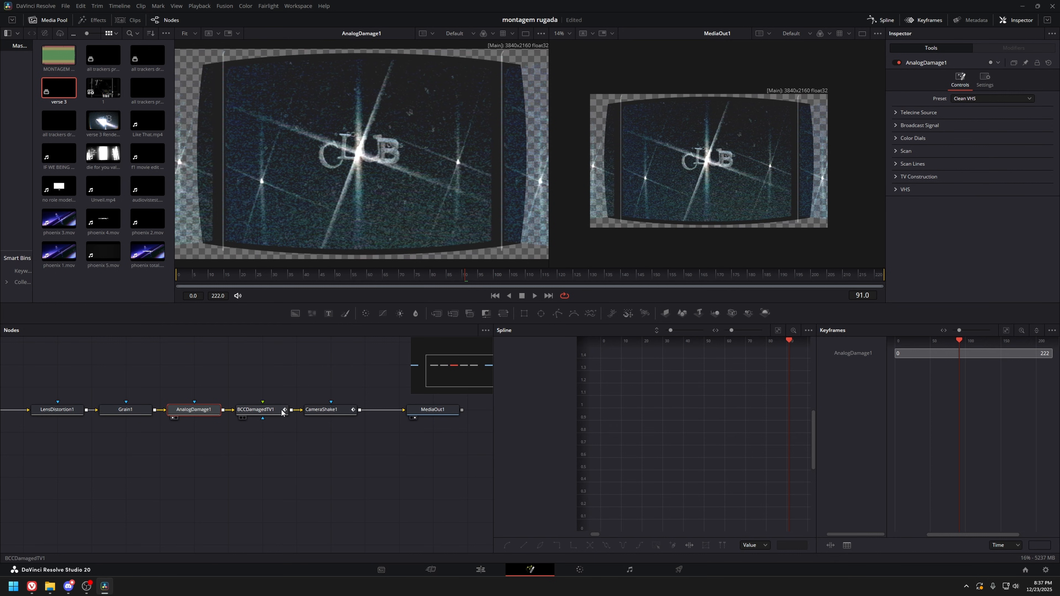
View BCCDamagedTV1's output and scrub through its heavy damage from frame 56 to frame 68.
left_click(258, 410)
key("1")
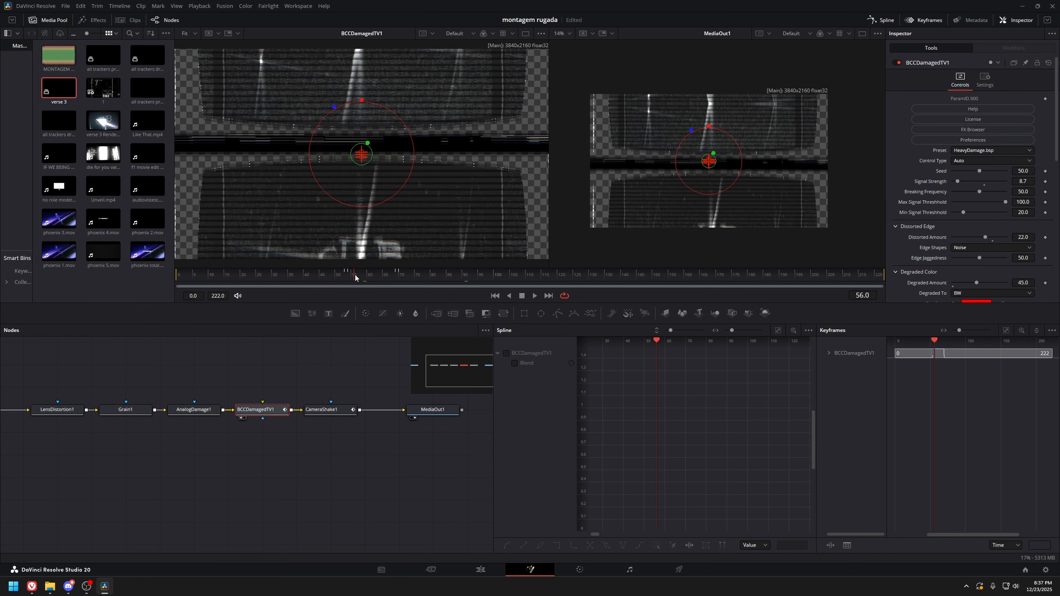
left_click_drag(355, 276, 393, 274)
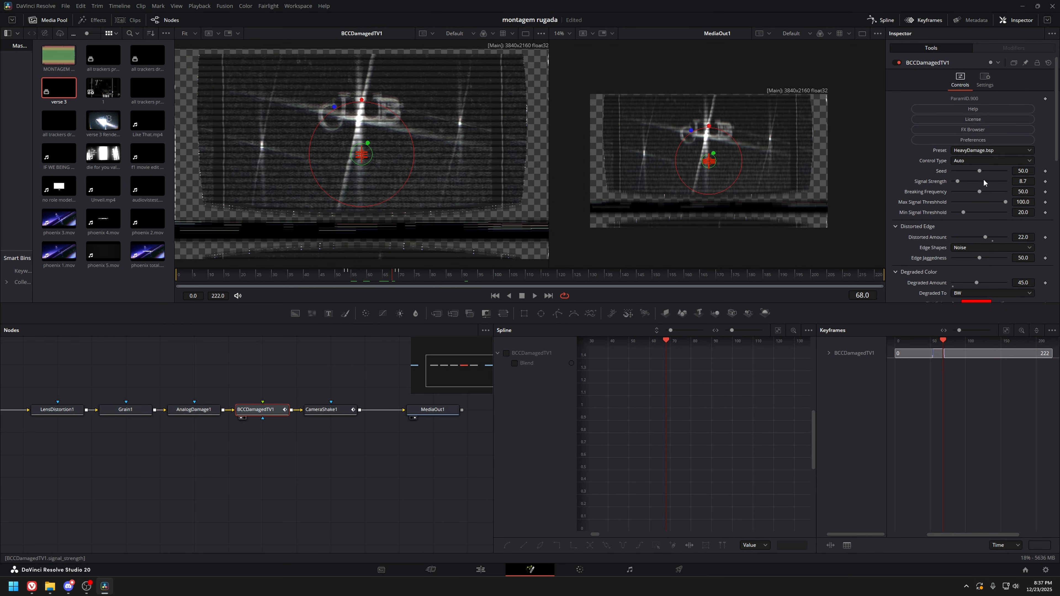
Try the 1980s preset on AnalogDamage1 and set its preset to Security Camera.
left_click(202, 412)
key("1")
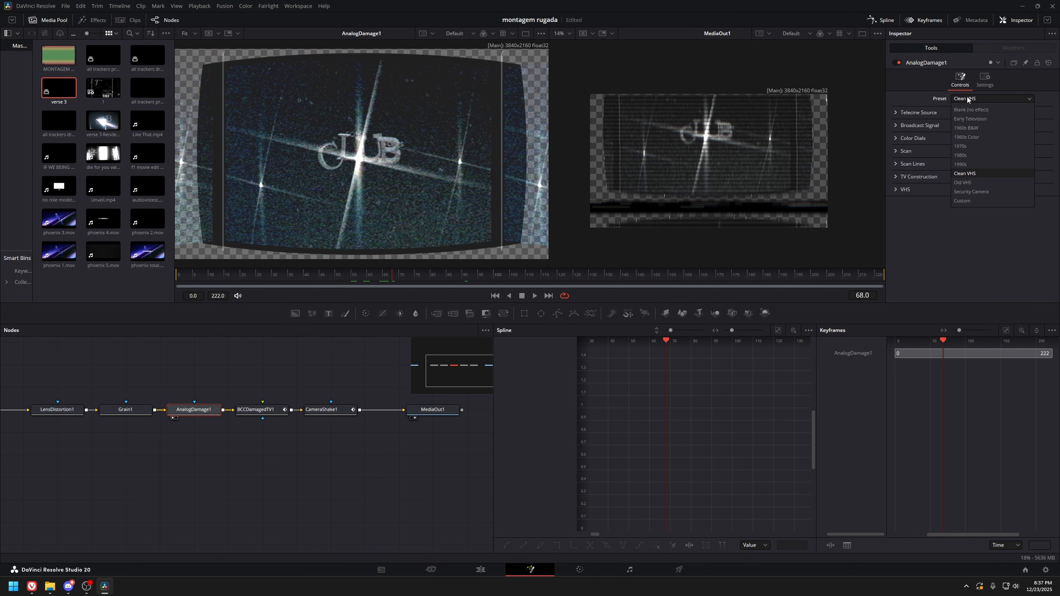
left_click(964, 144)
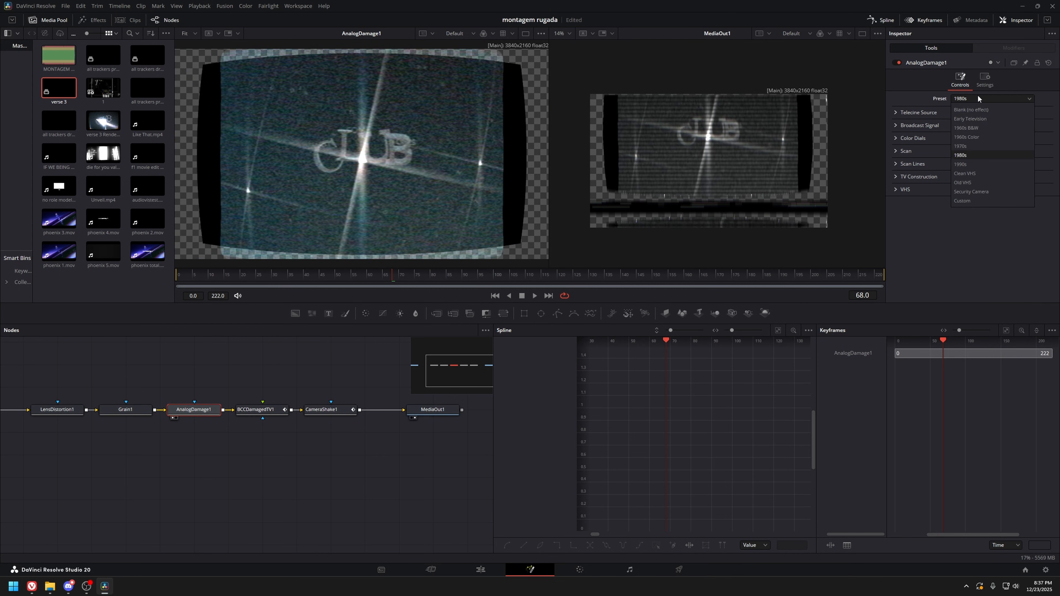
left_click(978, 182)
left_click(968, 192)
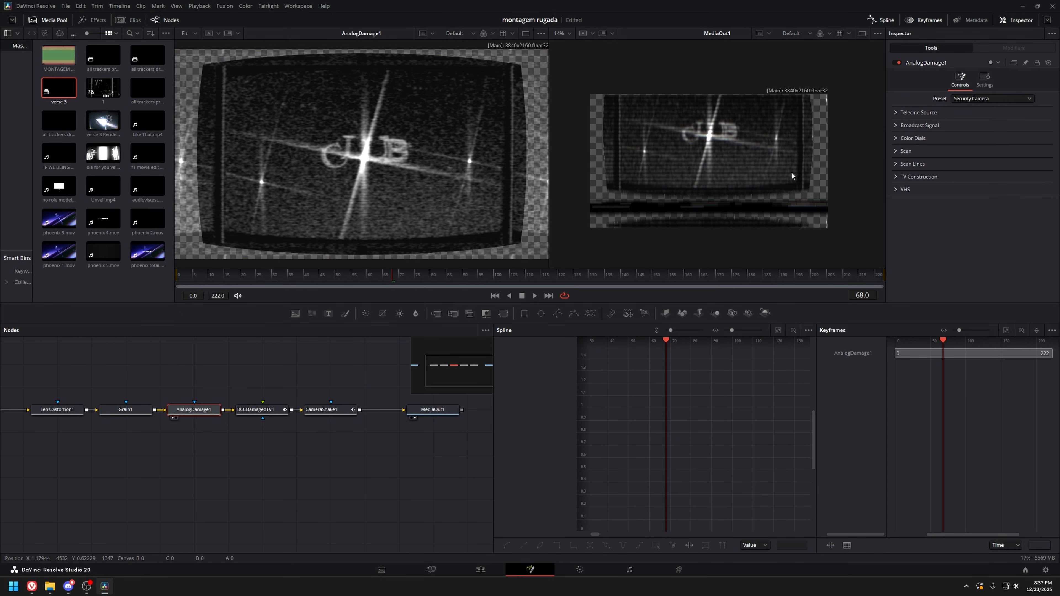
View BCCDamagedTV1's output, try moving AnalogDamage1 below the effect chain, and undo the move.
left_click(275, 410)
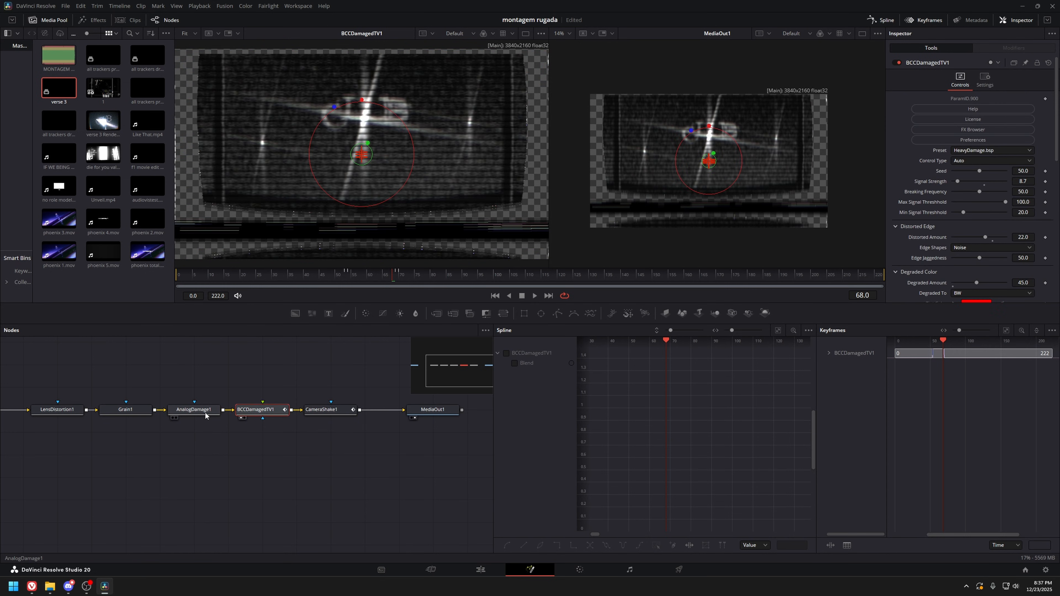
left_click_drag(206, 415, 206, 459)
key("ctrl+z")
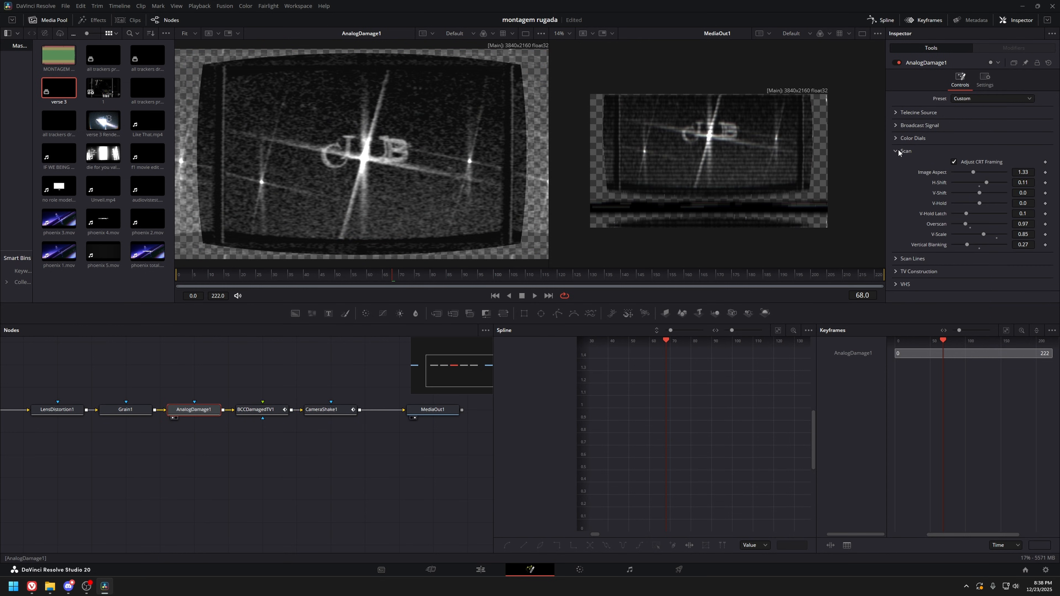
Look through AnalogDamage1's Scan and Scan Lines settings and lower the V-Hold value.
left_click(901, 152)
left_click(902, 163)
left_click(902, 163)
left_click(900, 153)
left_click_drag(980, 203, 959, 202)
Review BCCDamagedTV1's output by scrubbing back from frame 68 to the start of its damage section.
left_click(251, 410)
left_click_drag(392, 278, 358, 286)
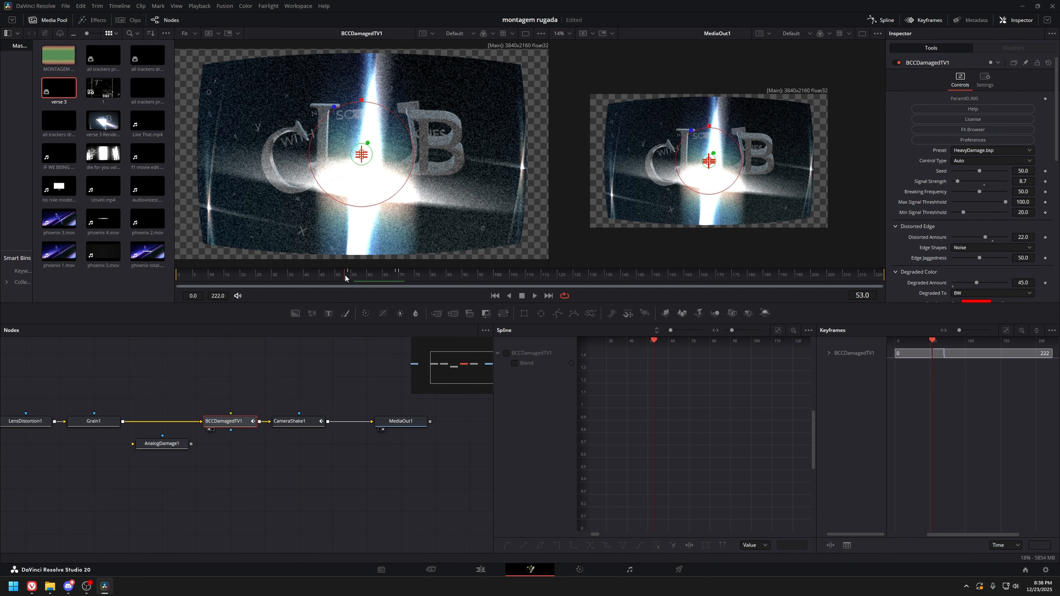
Show CameraShake1's Motion Scale curve and scrub from frame 110 through its shake peaks.
left_click_drag(377, 278, 530, 278)
left_click(985, 78)
left_click(289, 421)
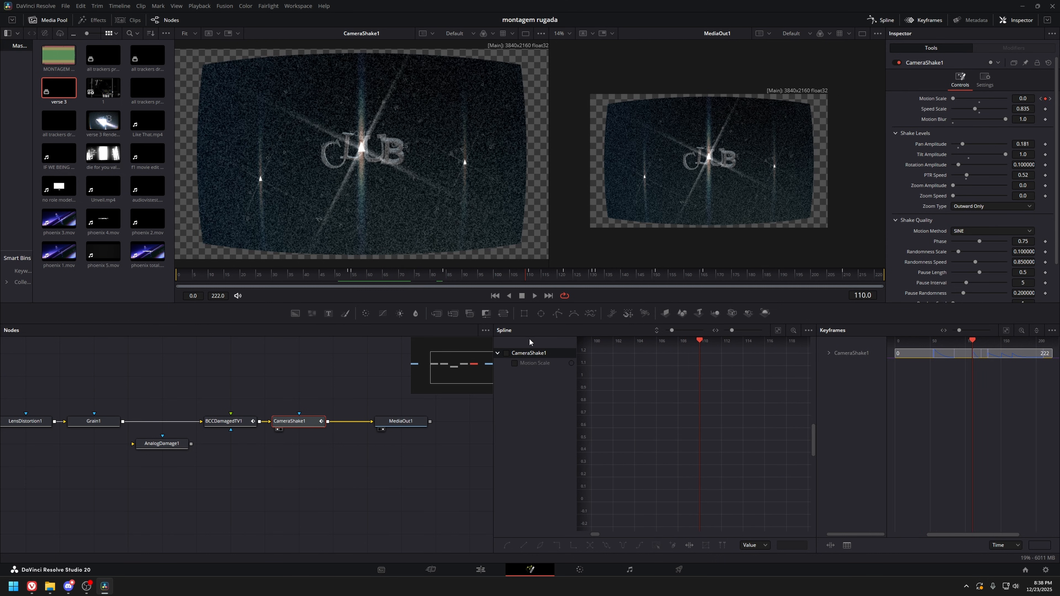
left_click(506, 352)
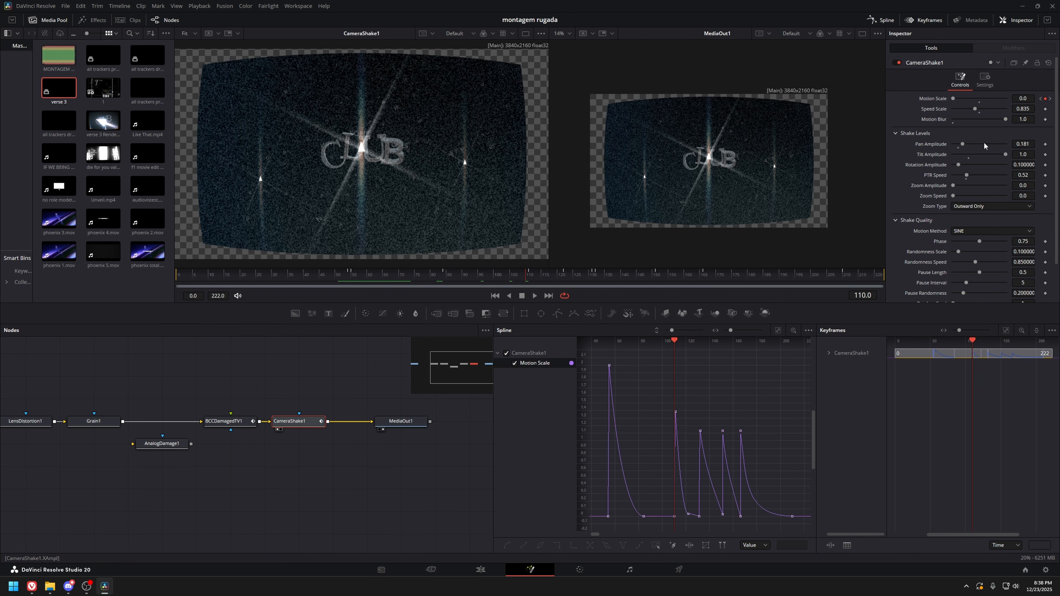
left_click(530, 278)
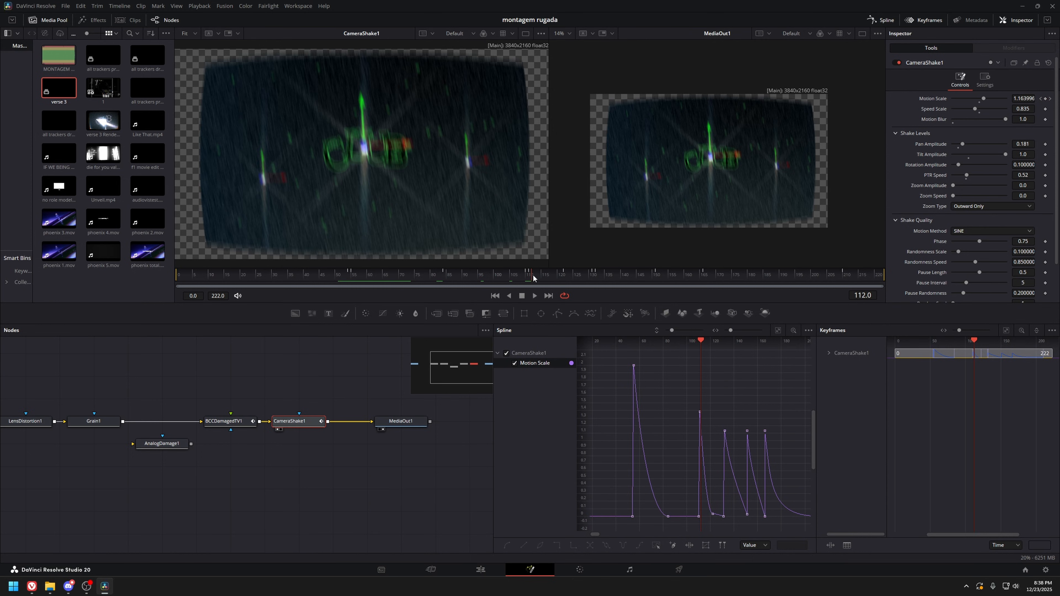
left_click_drag(533, 278, 738, 285)
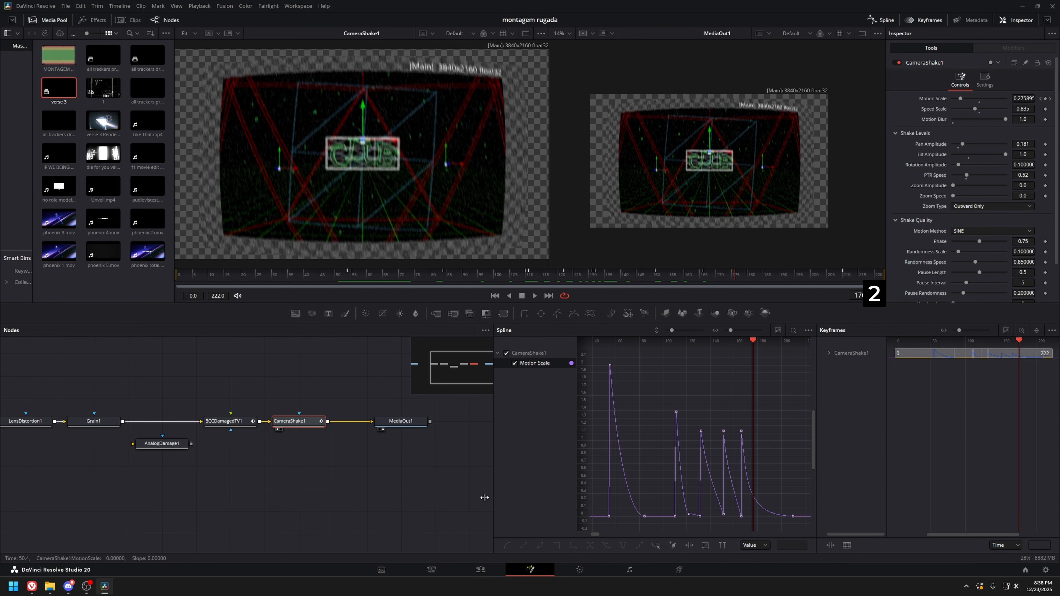
Open the global fx clip's composition and view EdgeDetect1's output.
left_click(480, 570)
key("shift+5")
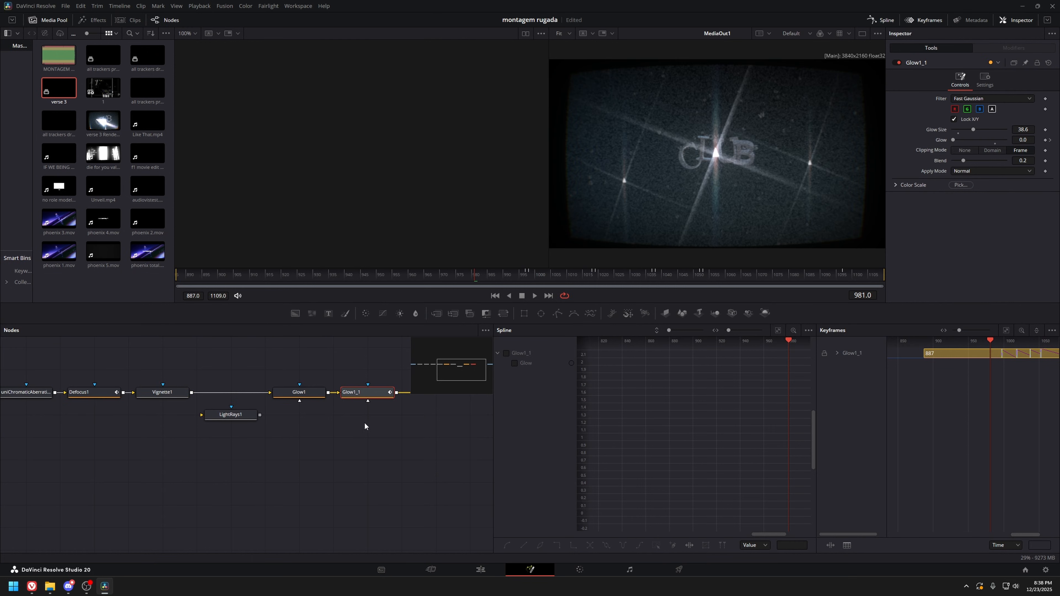
left_click_drag(188, 421, 257, 426)
left_click(135, 427)
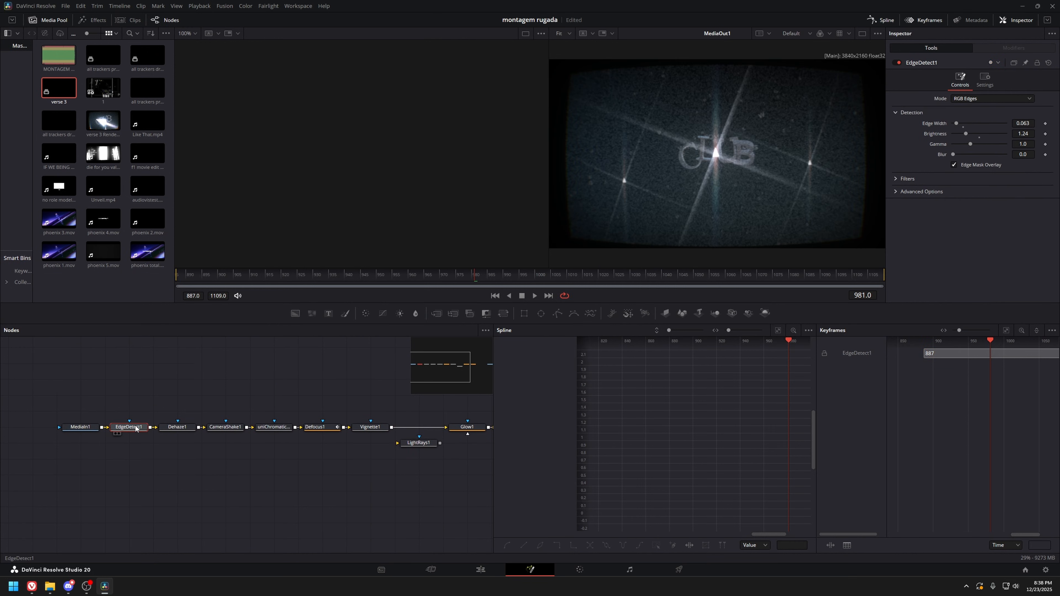
key("1")
Check Dehaze1's settings and view the outputs of CameraShake1 and uniChromaticAberration1.
left_click_drag(170, 430, 144, 428)
left_click(142, 429)
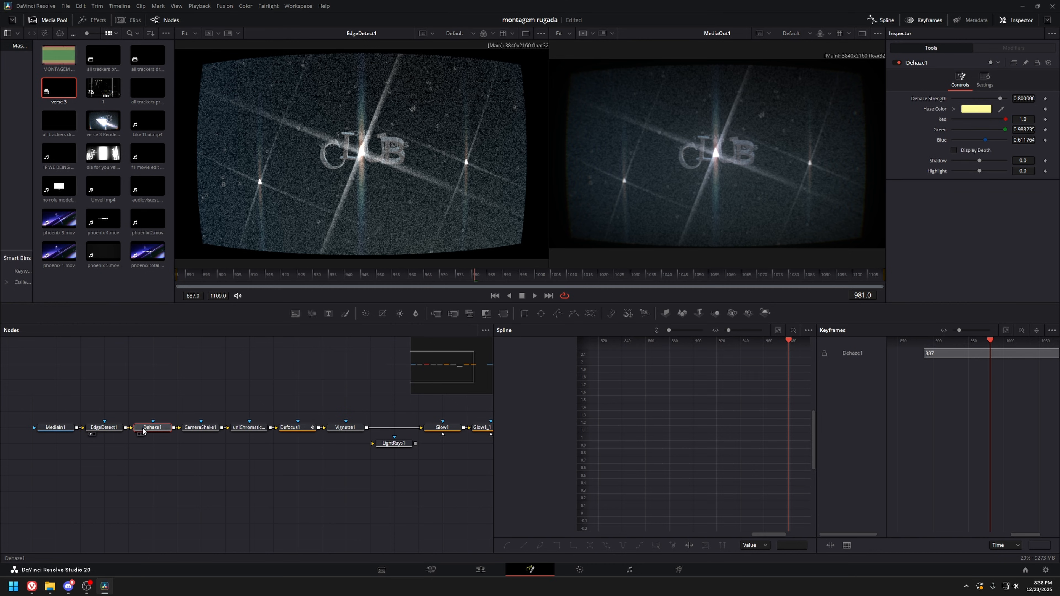
left_click(190, 430)
key("1")
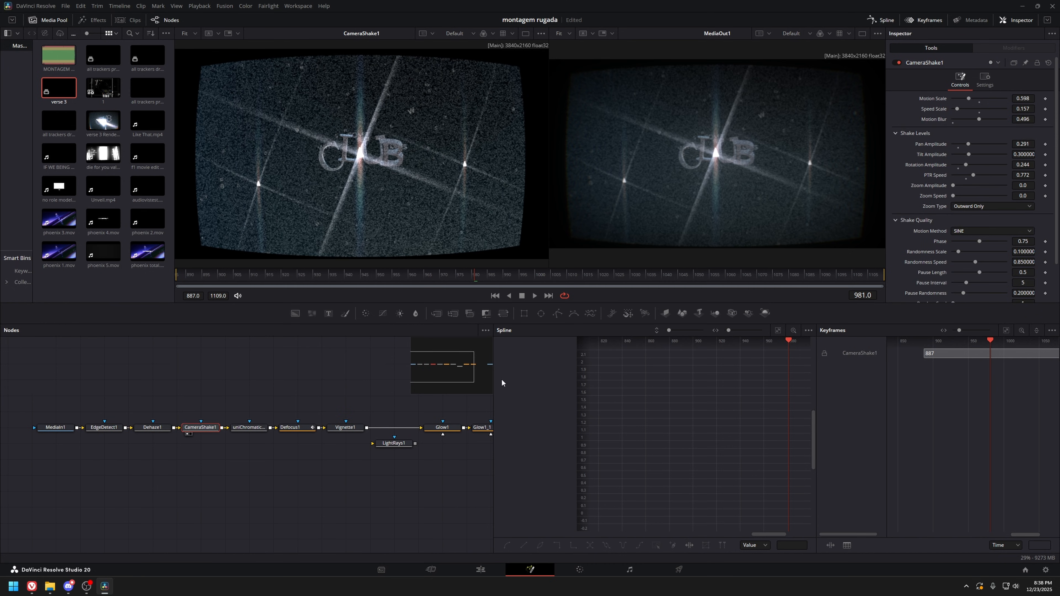
left_click(263, 428)
key("1")
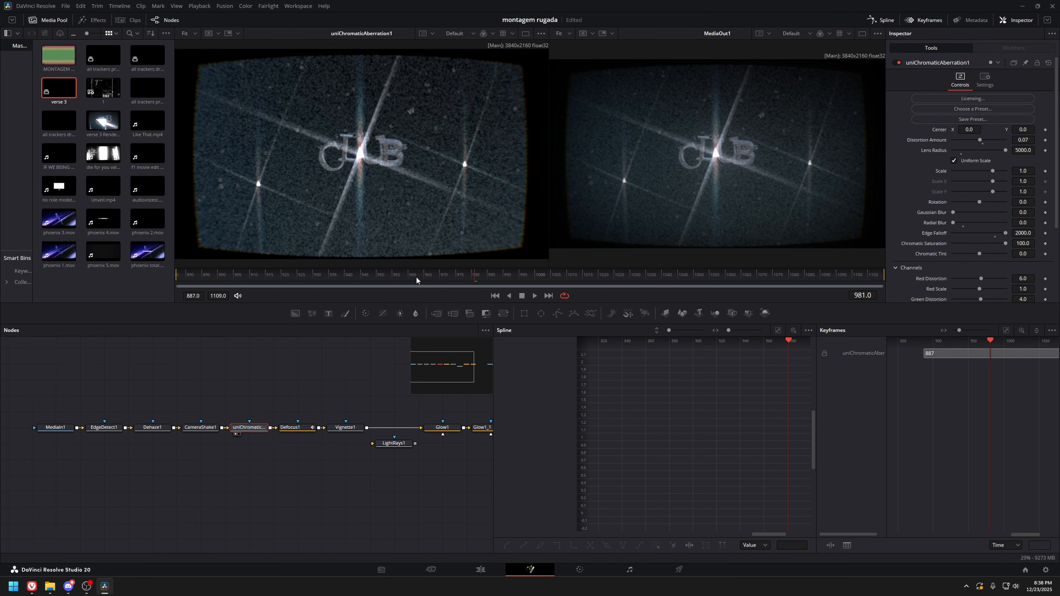
View Defocus1's output with its full Defocus Size curve and scrub ahead to frame 1009.
left_click(297, 429)
key("1")
left_click(514, 364)
key("ctrl+f")
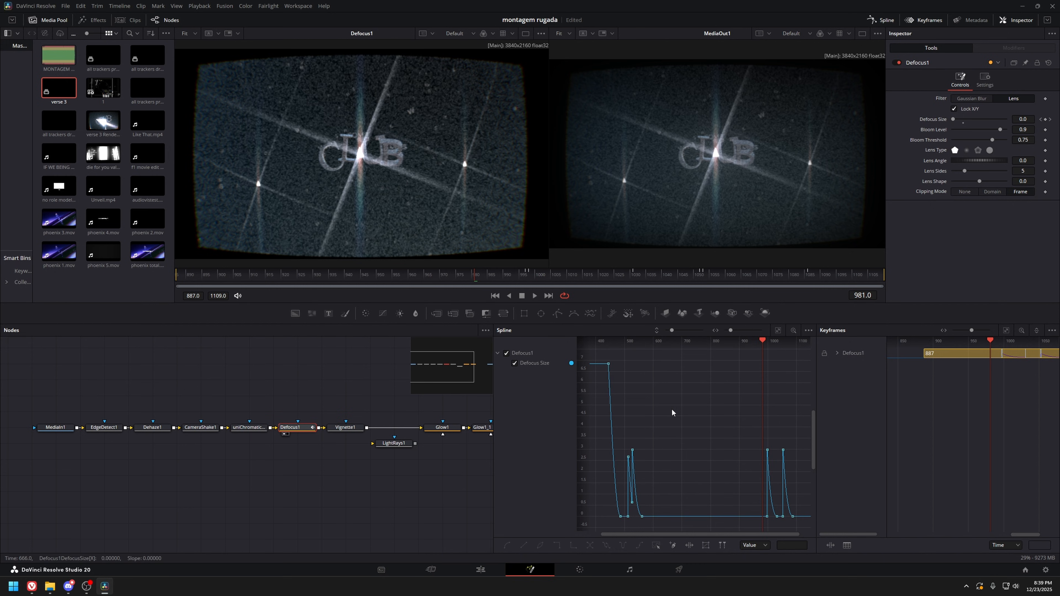
left_click_drag(526, 276, 564, 277)
View the outputs of Vignette1 and Glow1 in turn.
left_click(314, 430)
key("1")
left_click_drag(324, 421, 291, 431)
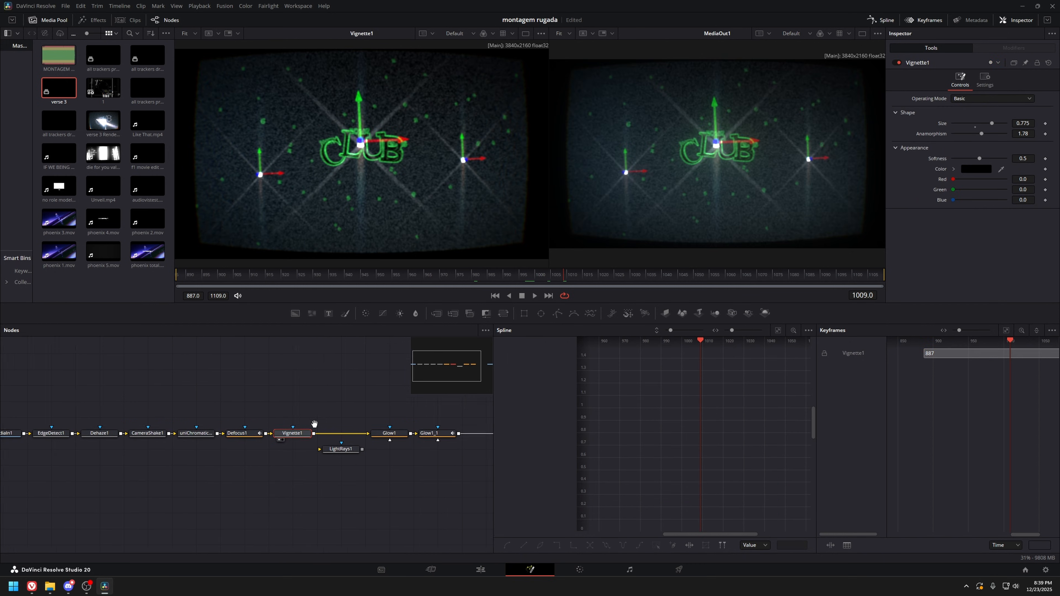
left_click(373, 437)
key("1")
left_click_drag(374, 436, 322, 437)
View Glow1_1's output with its Glow curve and scrub forward to frame 1078.
left_click(366, 439)
key("1")
left_click(514, 363)
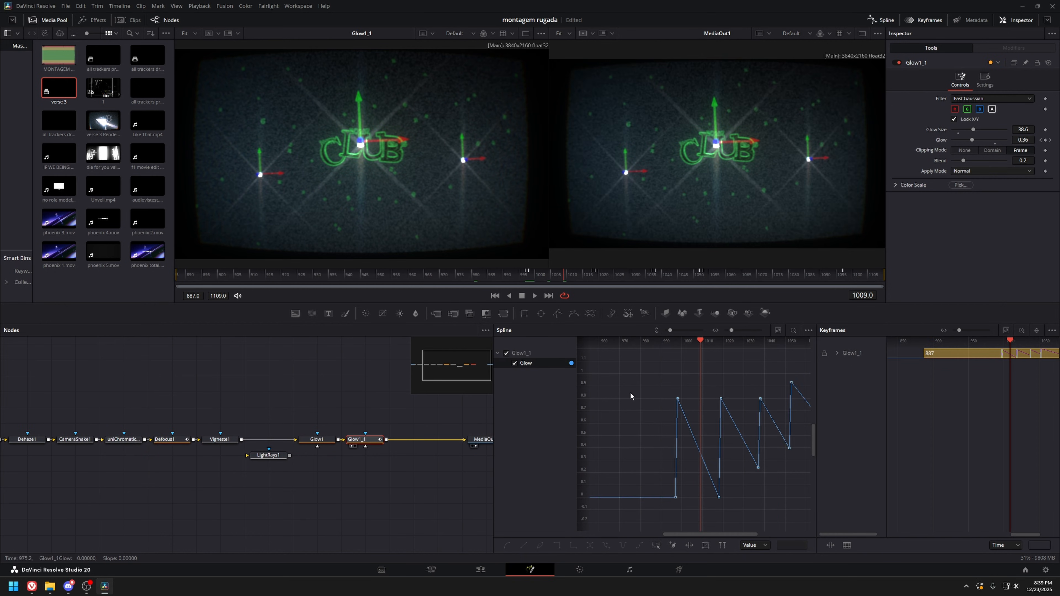
key("ctrl+f")
left_click_drag(563, 277, 701, 275)
Leave the verse 3 timeline for timeline 1 and open the stop motion clip's composition.
key("shift+4")
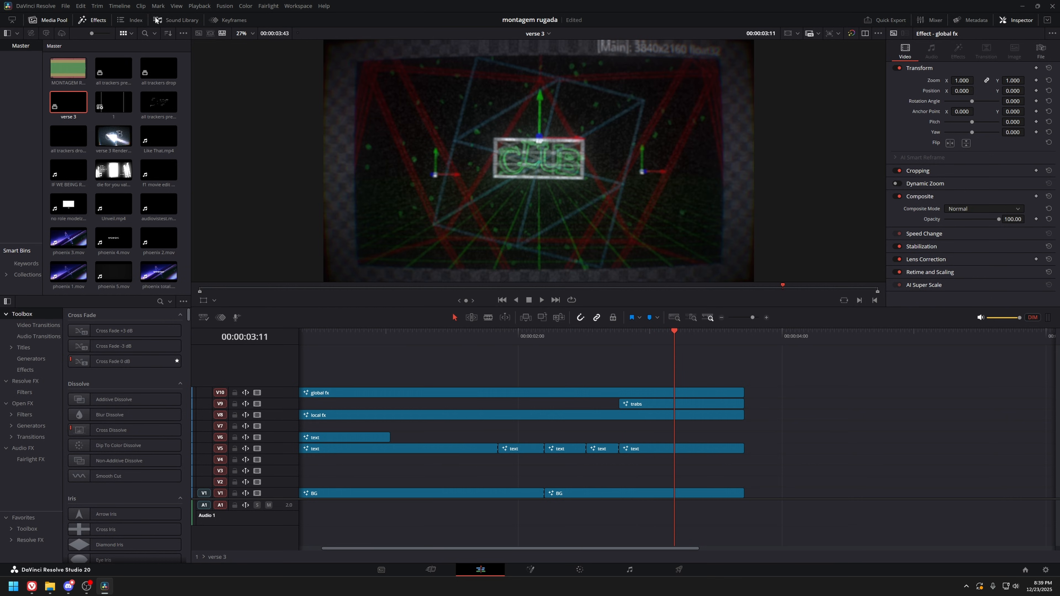
scroll(419, 362, "left", 2)
key("shift+5")
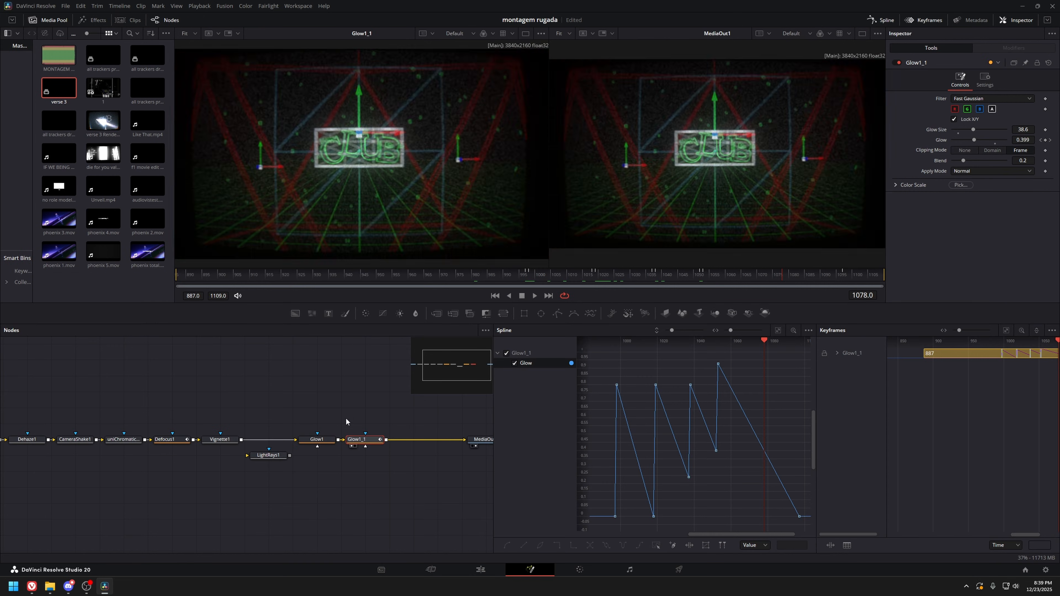
left_click(497, 569)
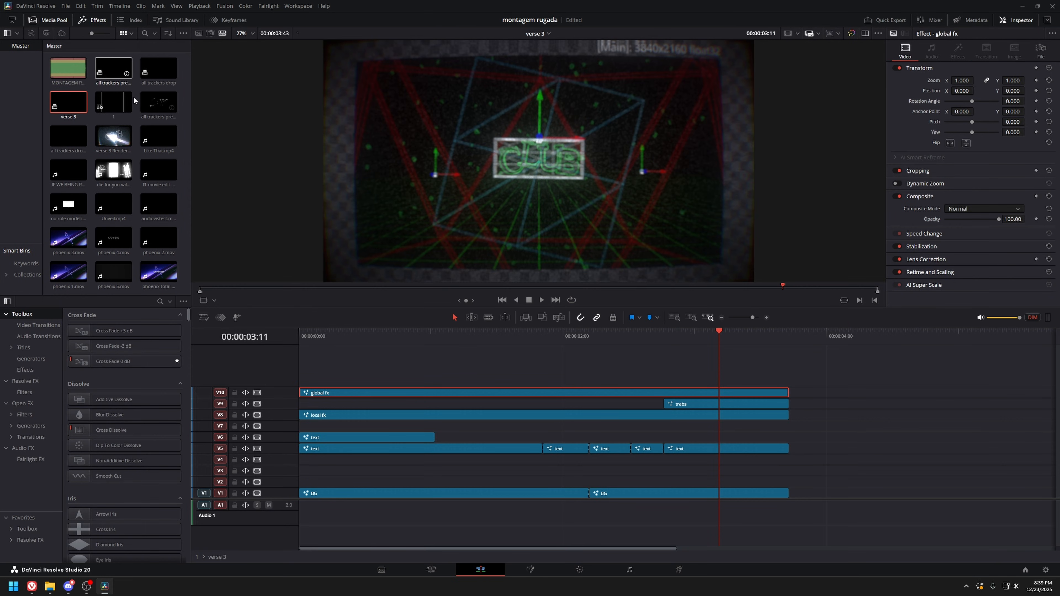
double_click(120, 102)
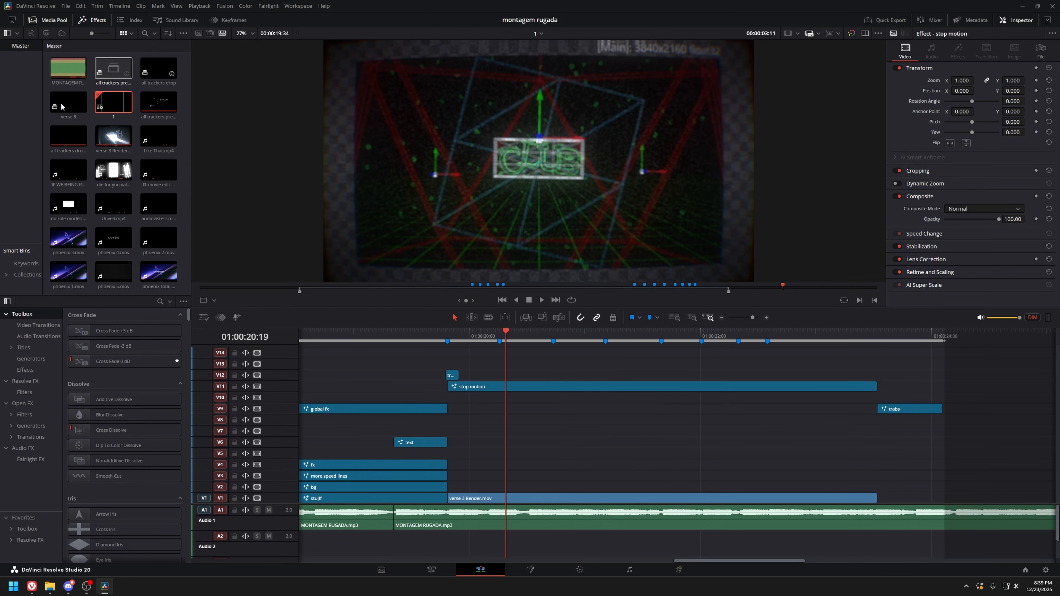
scroll(409, 415, "right", 2)
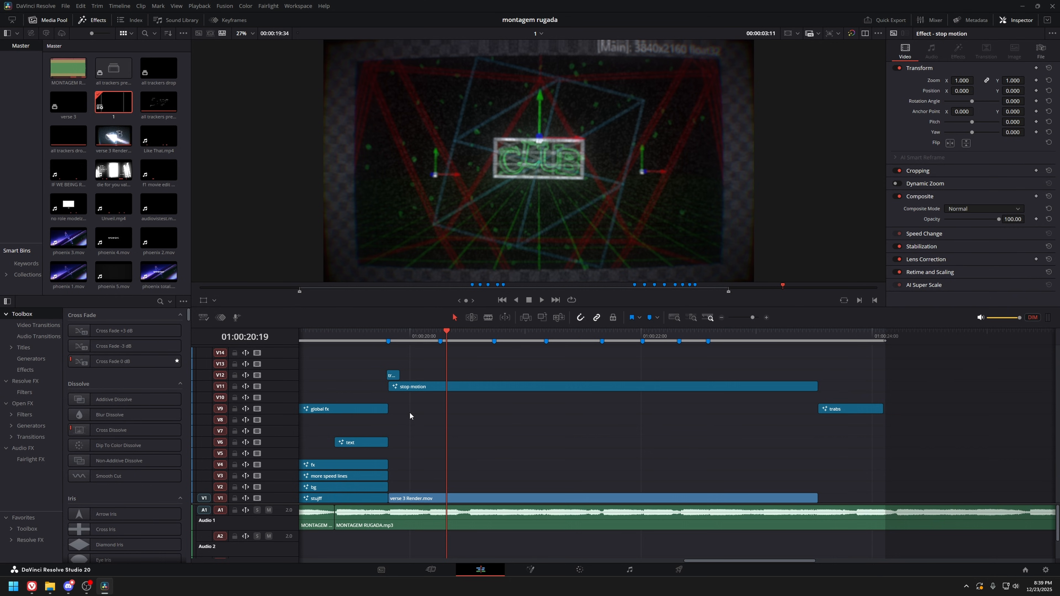
left_click(459, 386)
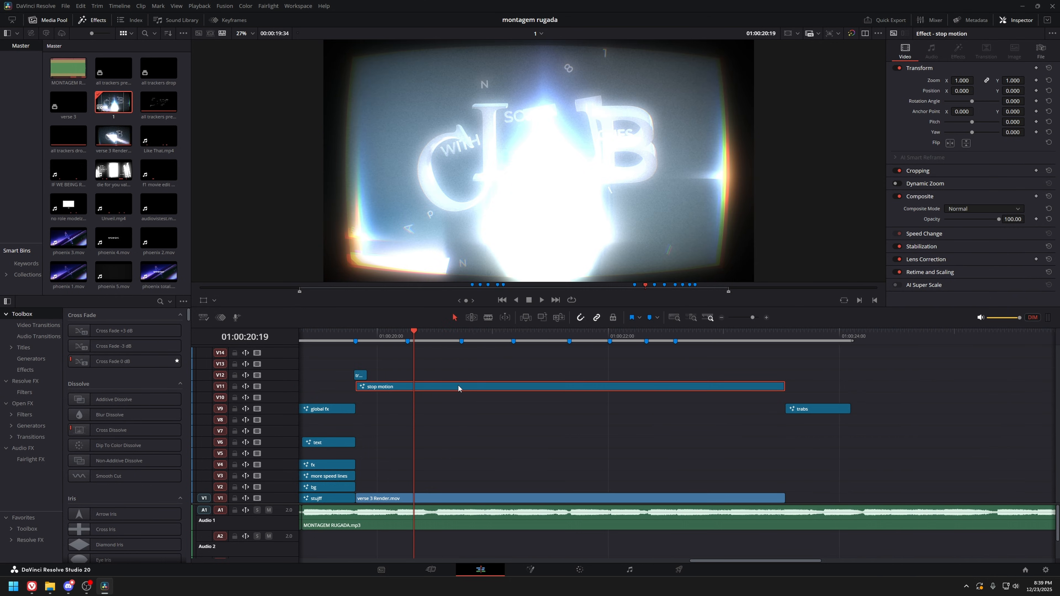
key("shift+6")
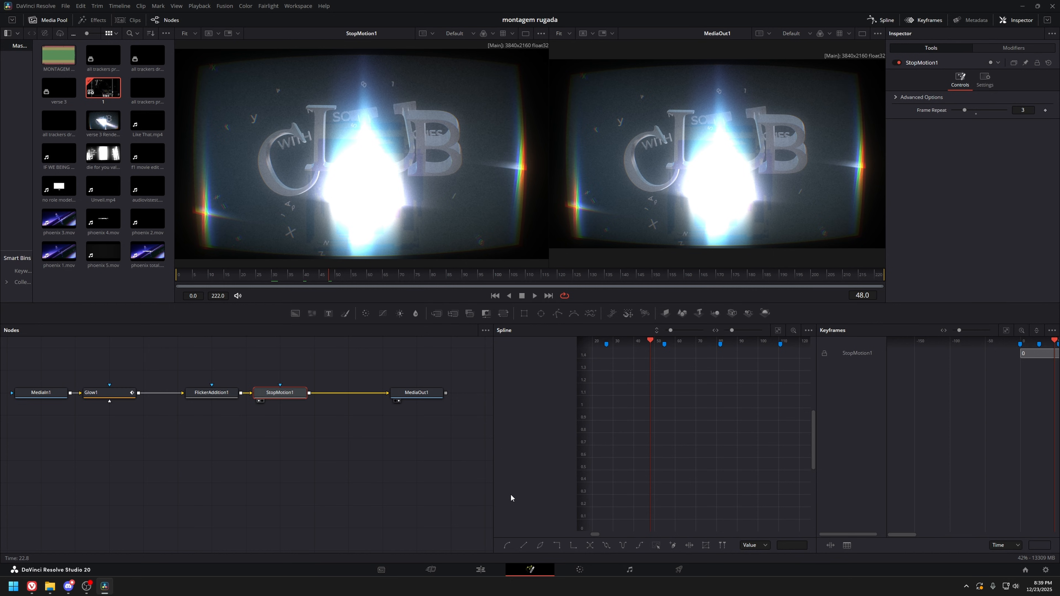
Review the end of the rendered test2.mov in VLC media player, close it and return to DaVinci Resolve.
key("shift+4")
scroll(451, 400, "left", 2)
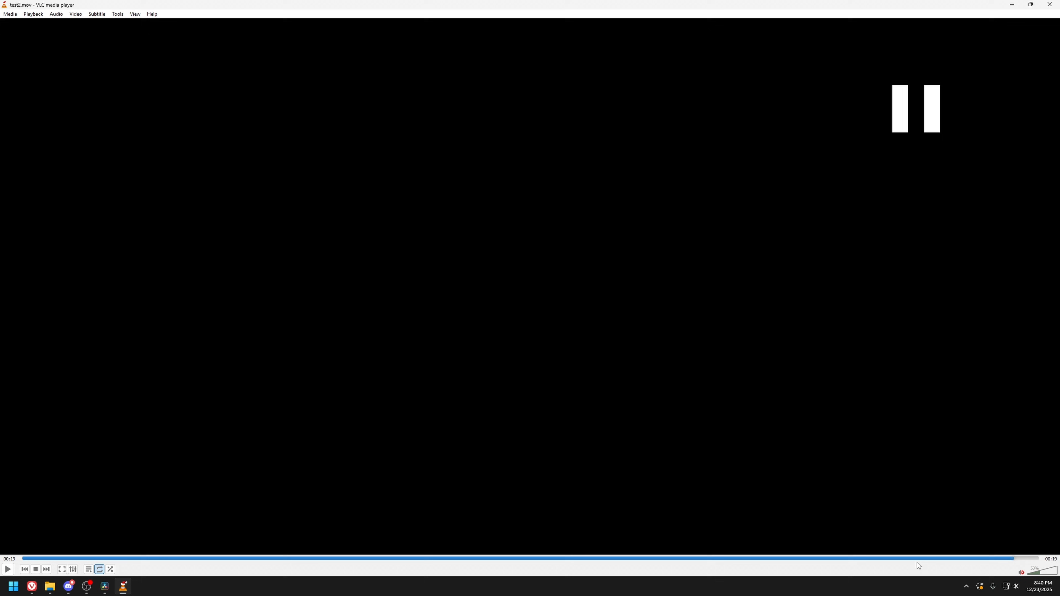
left_click(809, 558)
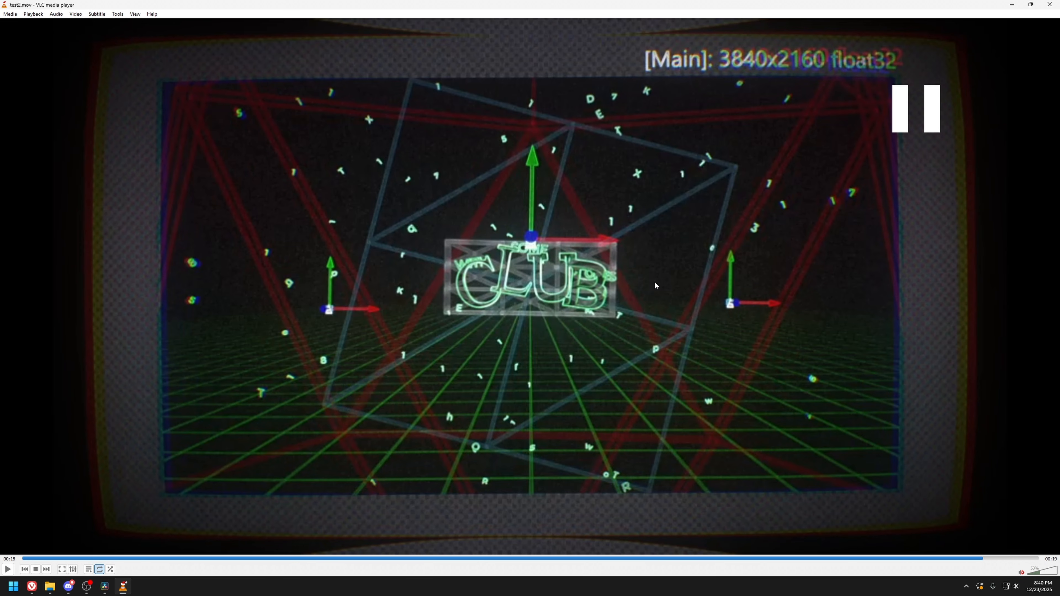
key("alt+F4")
left_click(666, 336)
key("alt+Tab")
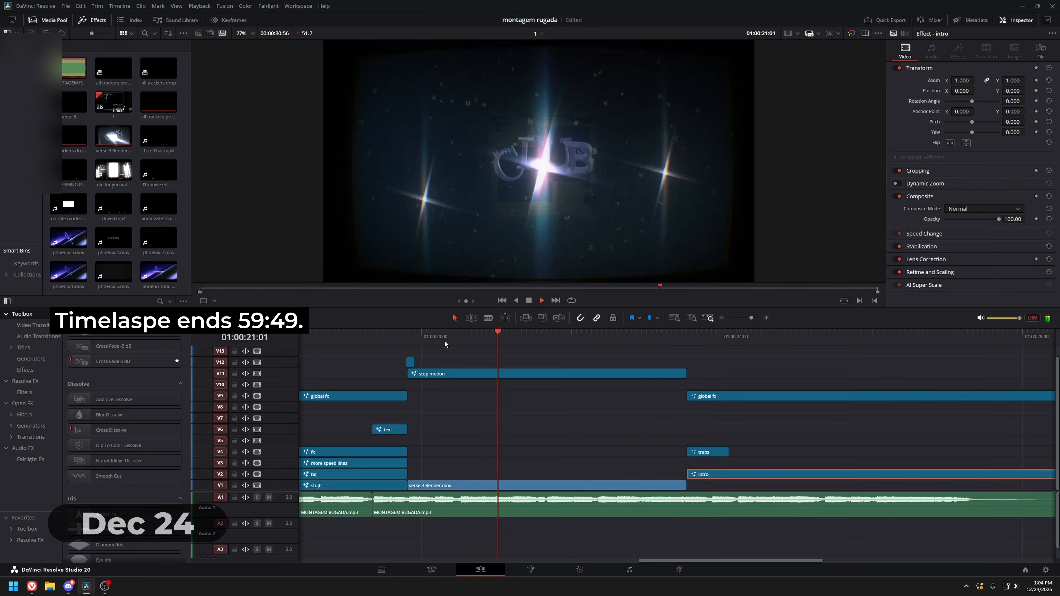
Open the composition of the adjustment clip that follows verse 3 Render.mov.
scroll(596, 339, "right", 5)
left_click(530, 569)
left_click(481, 569)
left_click(530, 570)
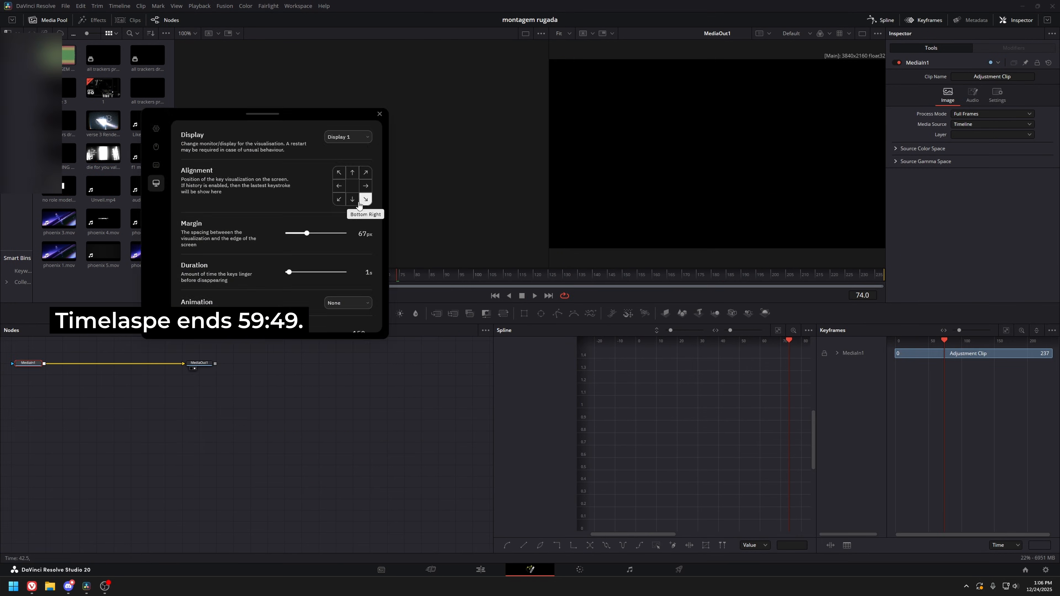
left_click(379, 114)
Build the red background by merging Background and FastNoise nodes and pixelating them with MosaicBlur.
left_click(975, 147)
left_click(613, 362)
left_click(541, 314)
mouse_move(954, 128)
left_mouse_down()
mouse_move(1005, 128)
mouse_move(1003, 142)
left_mouse_up()
left_click(272, 444)
left_click(312, 313)
left_click_drag(304, 456, 280, 456)
Preview the background, move MediaOut1 further along the chain, and search the effects for "glit" to pick a glitch effect.
left_click(481, 569)
key("space")
left_click(530, 570)
left_click_drag(377, 424, 449, 424)
left_click(92, 20)
type("glit")
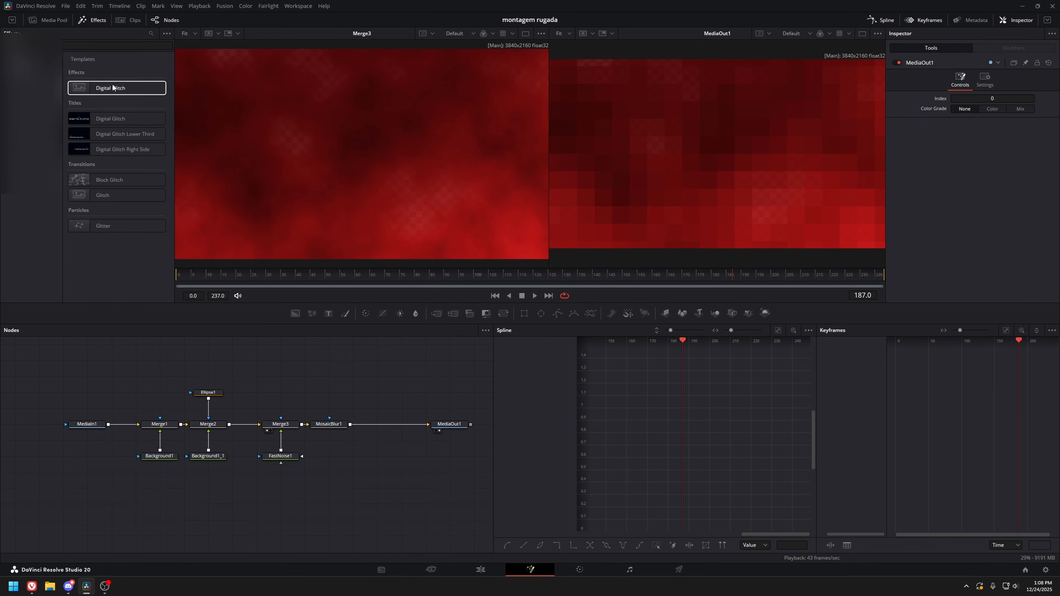
left_click(117, 195)
Adjust the glitch background's settings while previewing it, and add another FastNoise node and view it.
key("space")
left_click_drag(959, 161, 997, 183)
key("space")
left_click(312, 314)
key("1")
left_click(954, 172)
Play the glitch background in the timeline, then bypass grades and Fusion effects at 01:00:23:41.
left_click(481, 569)
key("space")
left_click(530, 570)
left_click(480, 570)
left_click(342, 339)
key("shift+d")
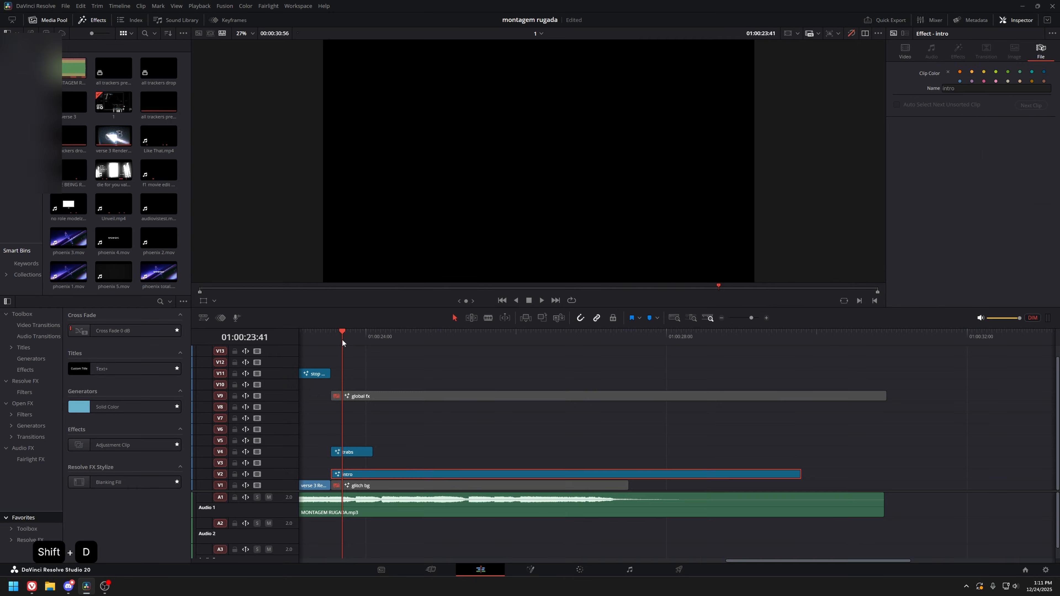
Place timeline markers on the beats of the intro section and play it back to check them.
key("m")
left_click(355, 337)
key("m")
key("space")
key("m")
key("space")
left_click(332, 339)
key("space")
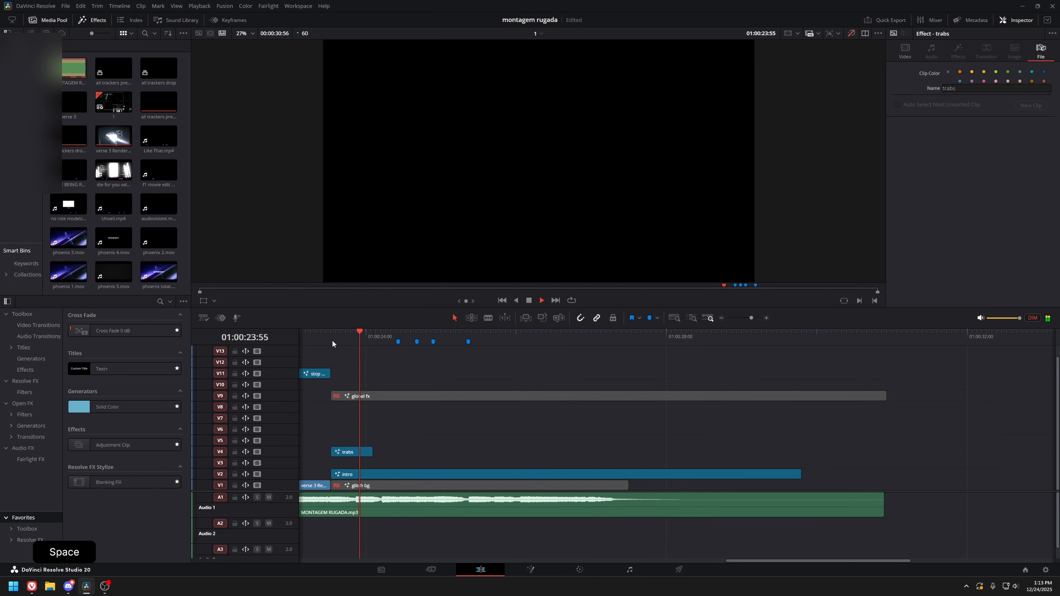
Check the intro clip's composition against the timeline markers.
left_click(434, 475)
left_click(529, 570)
key("space")
left_click(535, 384)
left_click(480, 570)
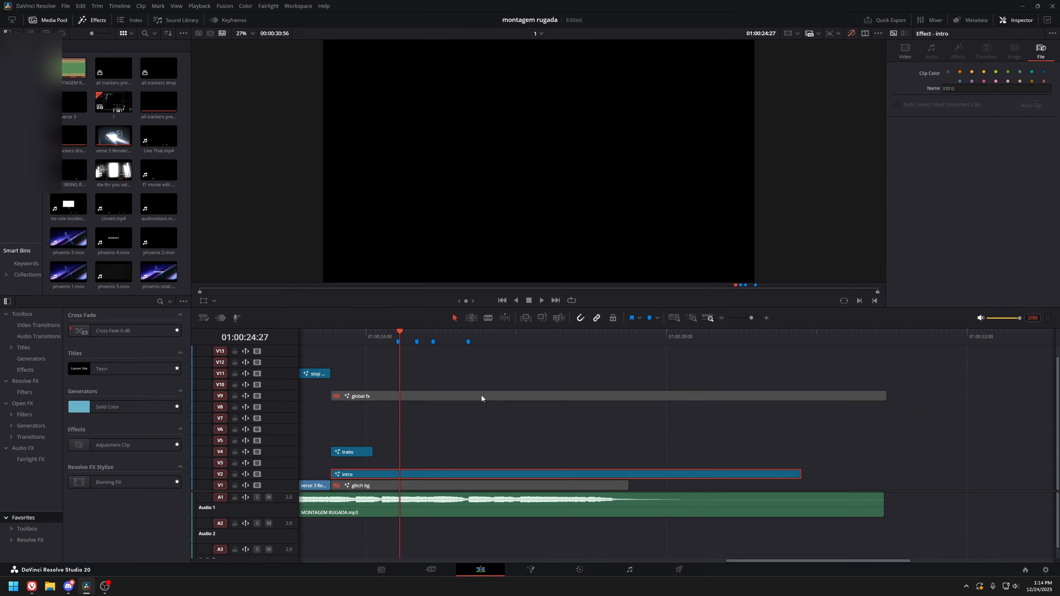
left_click(530, 570)
left_click(480, 569)
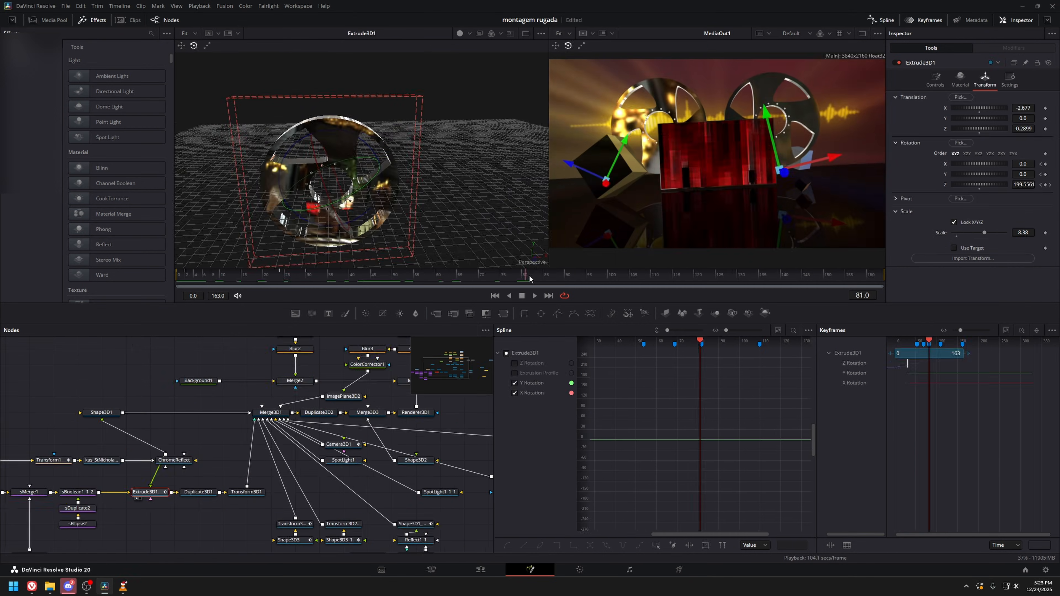
Undo the last two edits, and duplicate the extruded reel up to copy 4 with time offset 4.0 and keyframed offset and rotation.
left_click(481, 570)
left_click(530, 569)
key("ctrl+z")
key("ctrl+z")
mouse_move(979, 202)
left_mouse_down()
mouse_move(964, 202)
mouse_move(990, 202)
left_mouse_up()
scroll(979, 234, "down", 3)
left_click_drag(963, 283, 959, 283)
left_click_drag(973, 75, 987, 75)
left_click(178, 274)
scroll(979, 167, "up", 3)
left_click(636, 284)
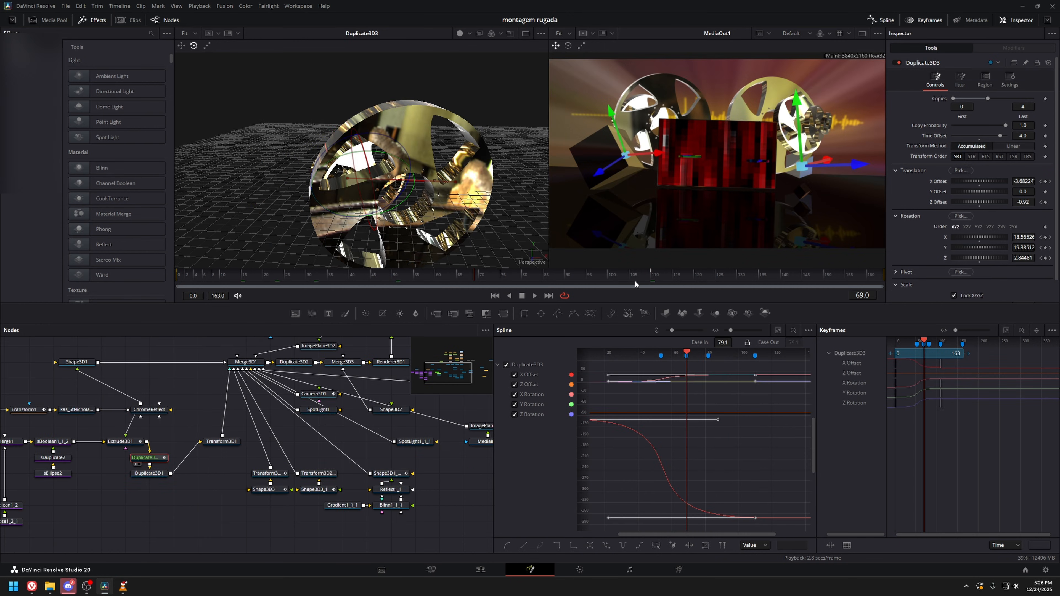
Paste the 3D gizmo group into the composition and merge it with the extruded reel.
left_click_drag(978, 149, 989, 149)
left_click(274, 467)
key("shift+space")
type("wire")
key("Escape")
key("alt+Tab")
key("ctrl+v")
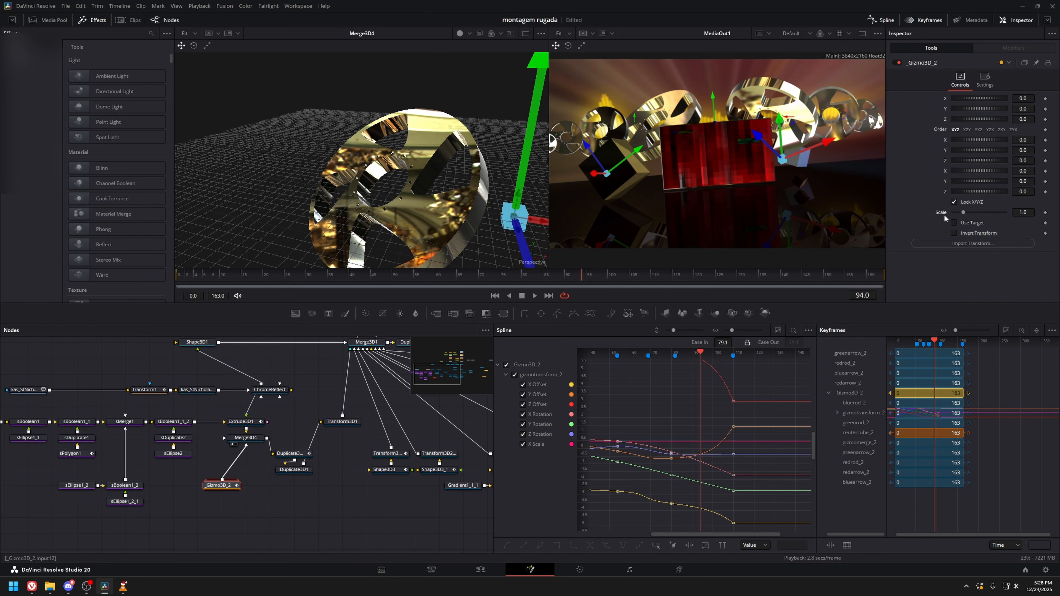
right_click(945, 150)
mouse_move(961, 232)
left_click(910, 233)
Turn on EdgeDetect1's Edge Mask Overlay, paste instances of the 3D merge and renderer nodes to feed it, and save.
left_click(953, 208)
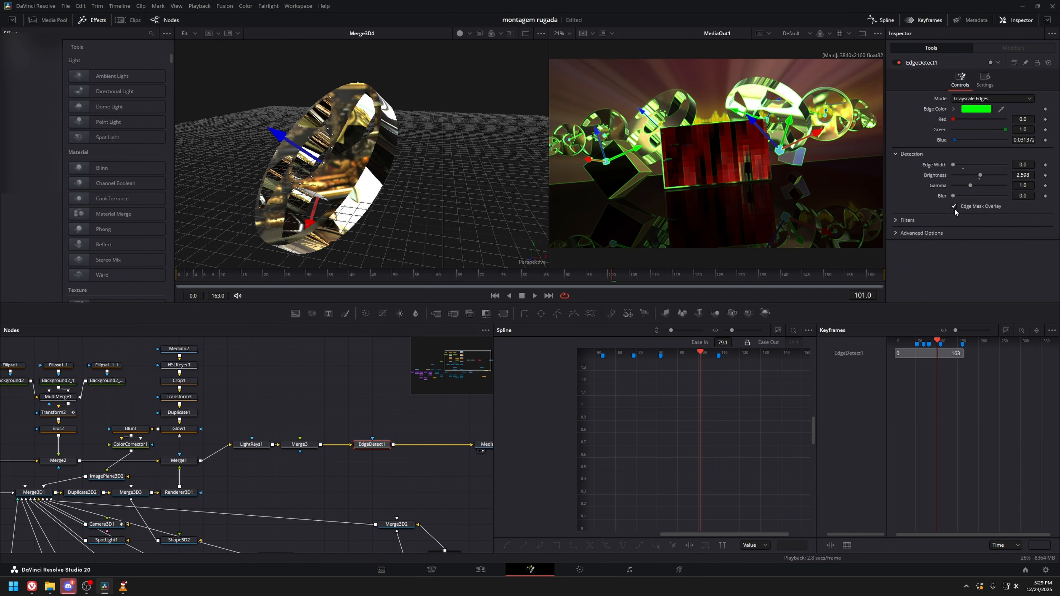
key("ctrl+c")
key("ctrl+shift+v")
left_click(156, 418)
key("ctrl+s")
Keyframe EdgeDetect1's Blend at 0.0 on frame 0 and save the project.
left_click(373, 419)
left_click(985, 79)
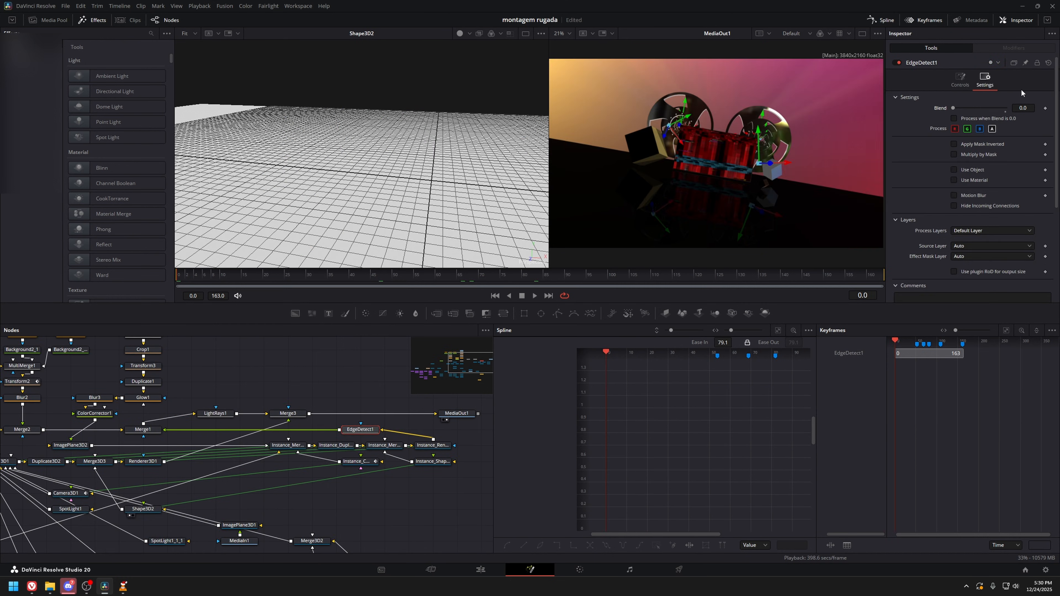
left_click(1045, 109)
key("ctrl+s")
Keyframe EdgeDetect1's Blend on and off in time with the markers, with 1.0 at frame 110.
left_click(481, 569)
key("space")
left_click(530, 569)
key("Right")
left_click(480, 569)
left_click(530, 569)
left_click(1045, 108)
key("Right")
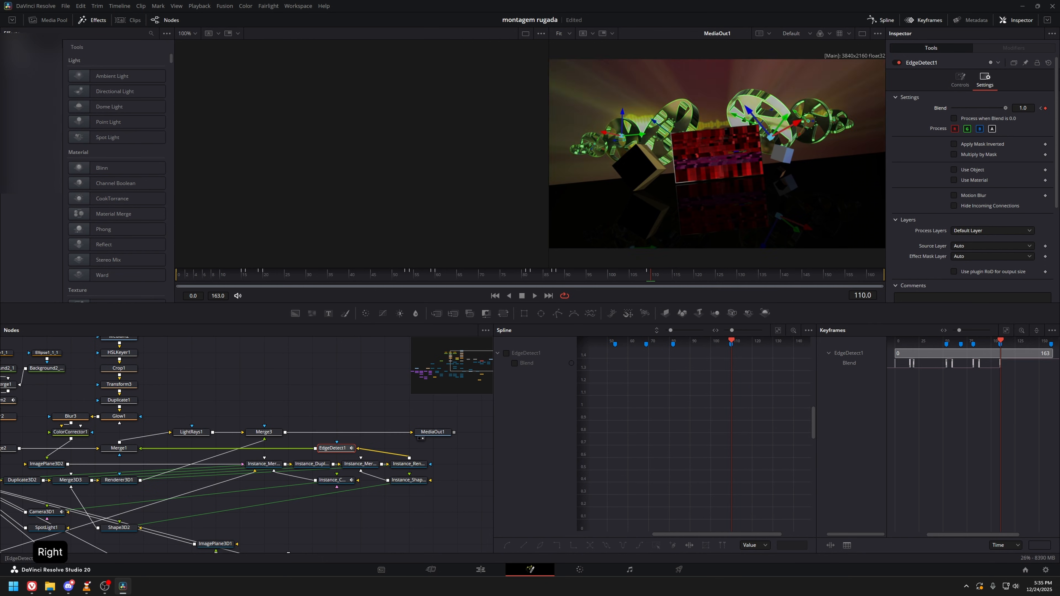
Play back the intro section in the timeline to review the edge flashes against the markers.
left_click(481, 570)
key("space")
left_click(530, 570)
left_click(237, 466)
left_click(481, 569)
key("space")
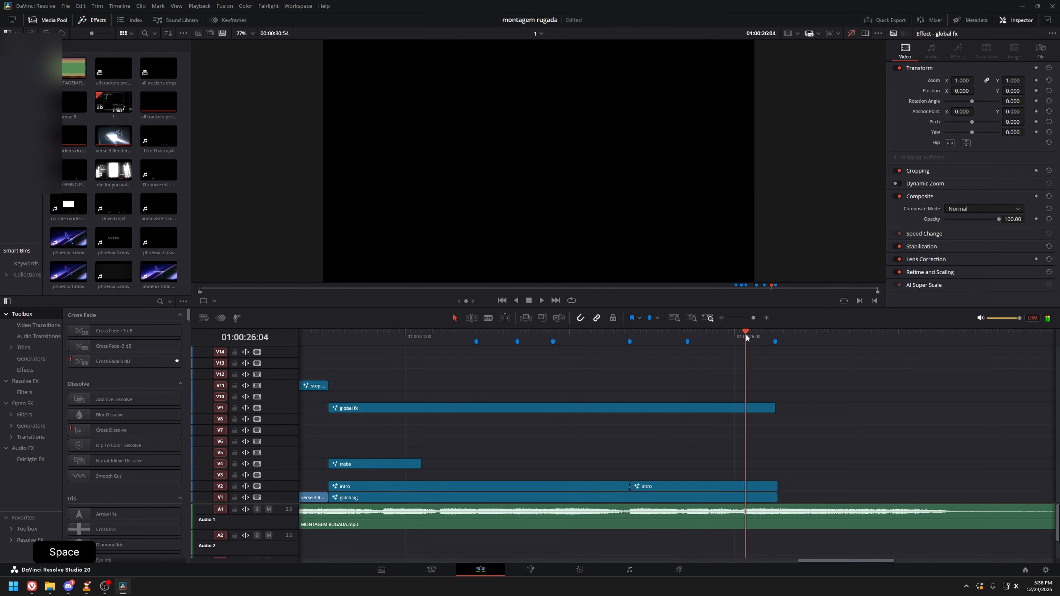
left_click(530, 569)
left_click(481, 569)
Delete the second intro clip on V2 and show Duplicate3D3's offset and rotation curves in the intro composition.
left_click(699, 481)
key("BackSpace")
left_click(530, 569)
left_click(349, 419)
left_click(397, 450)
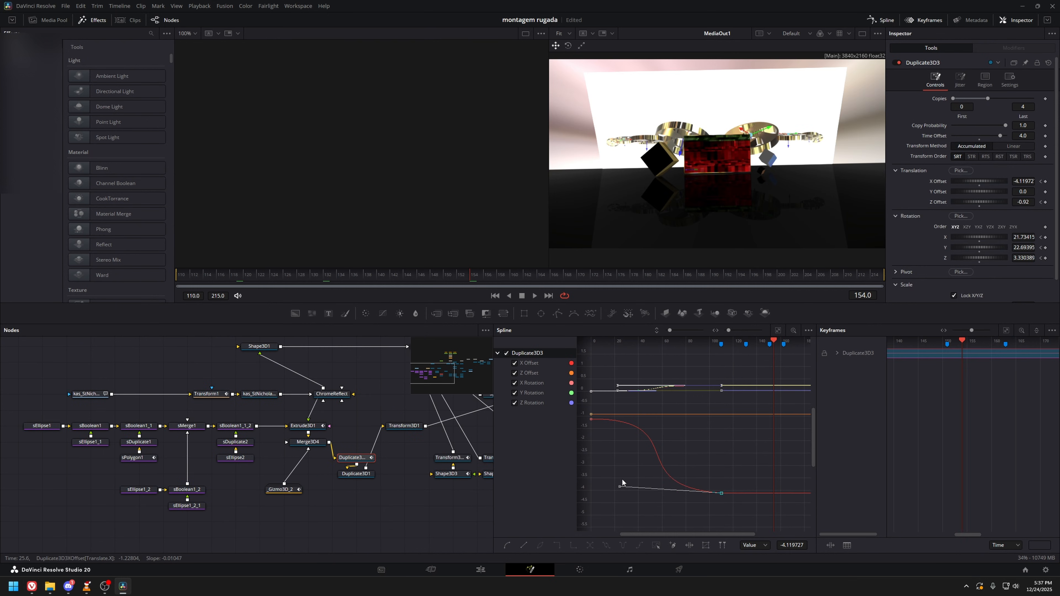
Split the intro clip at the playhead, save the project and view the camera instance in the intro composition.
left_click(481, 570)
key("ctrl+b")
left_click(530, 569)
key("ctrl+s")
left_click(489, 472)
key("1")
left_click(426, 441)
key("1")
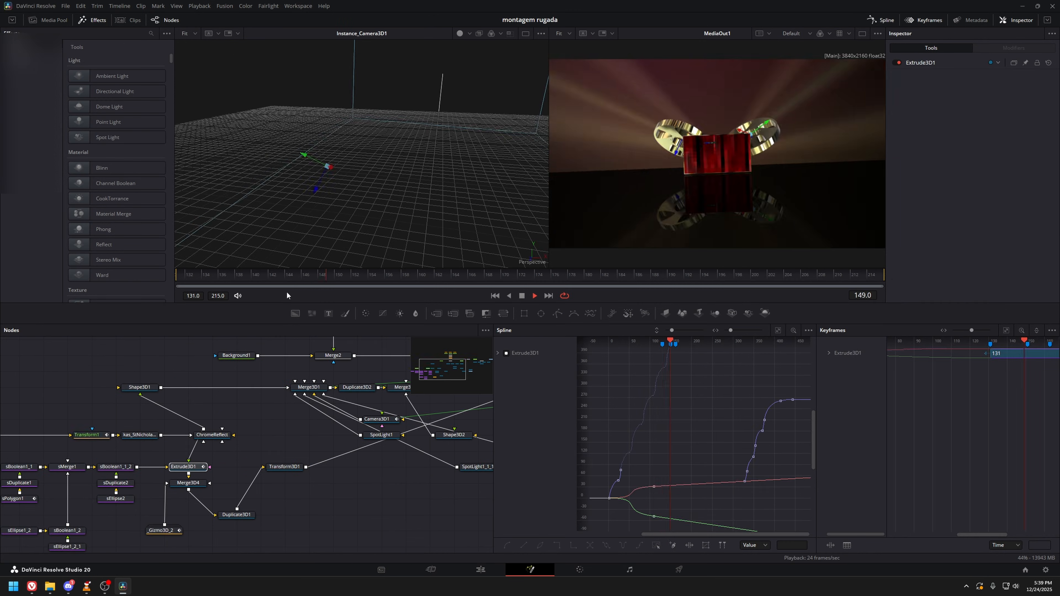
Move further along the intro composition and display Extrude3D1's offset and rotation curves in the Spline editor.
left_click(481, 569)
key("shift+d")
left_click(530, 569)
left_click(442, 275)
left_click(507, 353)
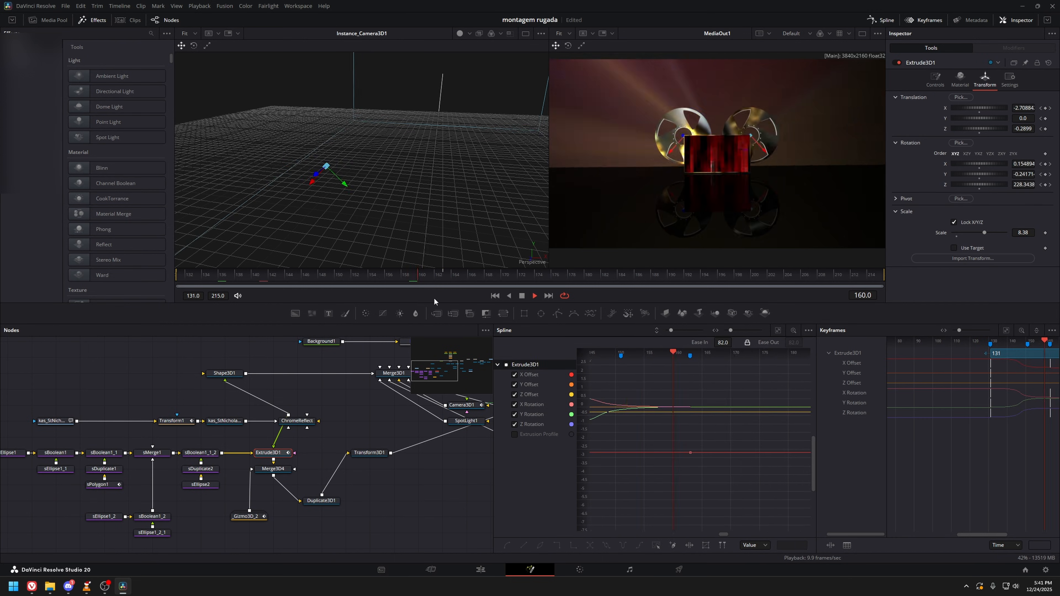
Undo the latest changes in the intro composition and show Camera3D1's transform settings.
left_click(481, 569)
left_click(530, 569)
key("ctrl+z")
left_click(441, 464)
left_click(268, 432)
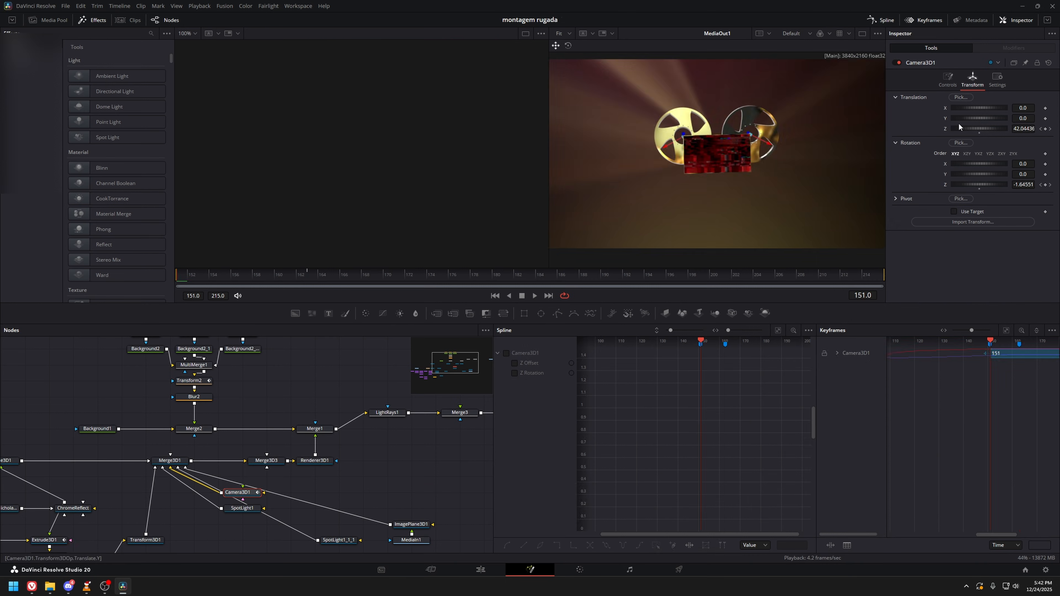
key("ctrl+z")
Play back the intro clips in the timeline and reopen the intro composition segment that ends at frame 130.
left_click(481, 569)
key("space")
left_click(709, 486)
key("Right")
left_click(530, 570)
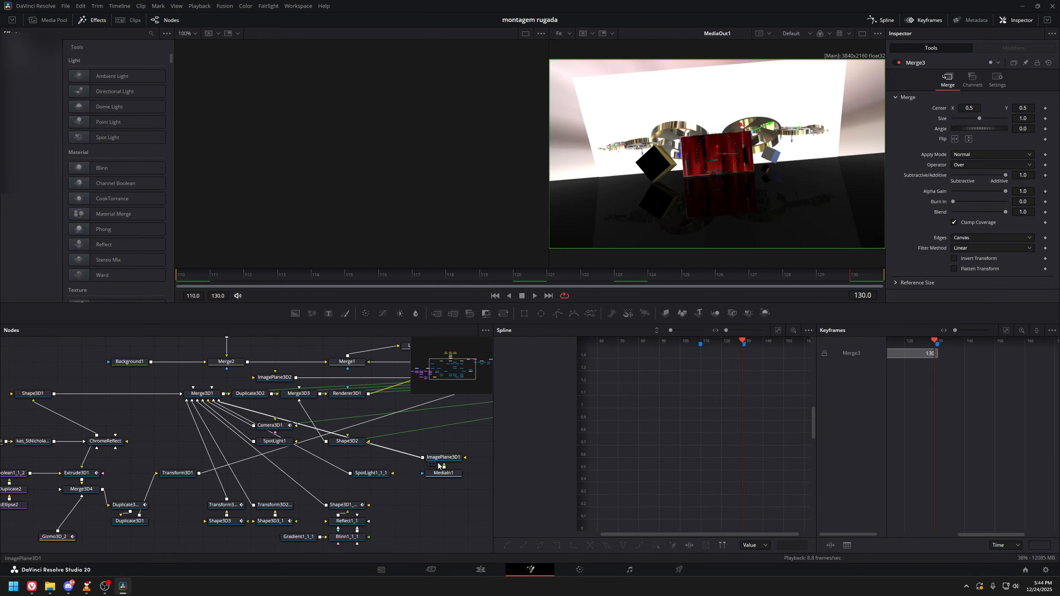
Adjust Transform1's keyframes in the distortion composition, select Dent1 with its animated Strength and save the project.
left_click(229, 445)
key("shift+a")
left_click(481, 570)
left_click(530, 570)
left_click(156, 389)
left_click(506, 365)
left_click_drag(678, 368, 649, 397)
left_click(204, 389)
key("ctrl+s")
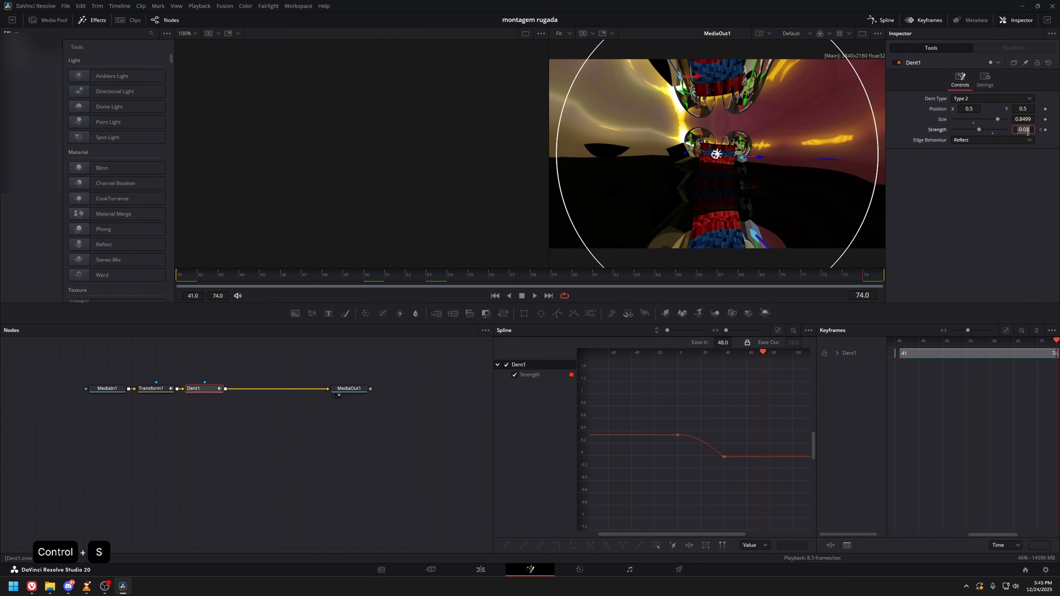
Check Transform1 and Dent1 within the distortion composition and play back the section against the beat markers in the timeline.
left_click(327, 274)
left_click(156, 388)
left_click(204, 388)
left_click(392, 487)
key("space")
left_click(481, 570)
right_click(558, 356)
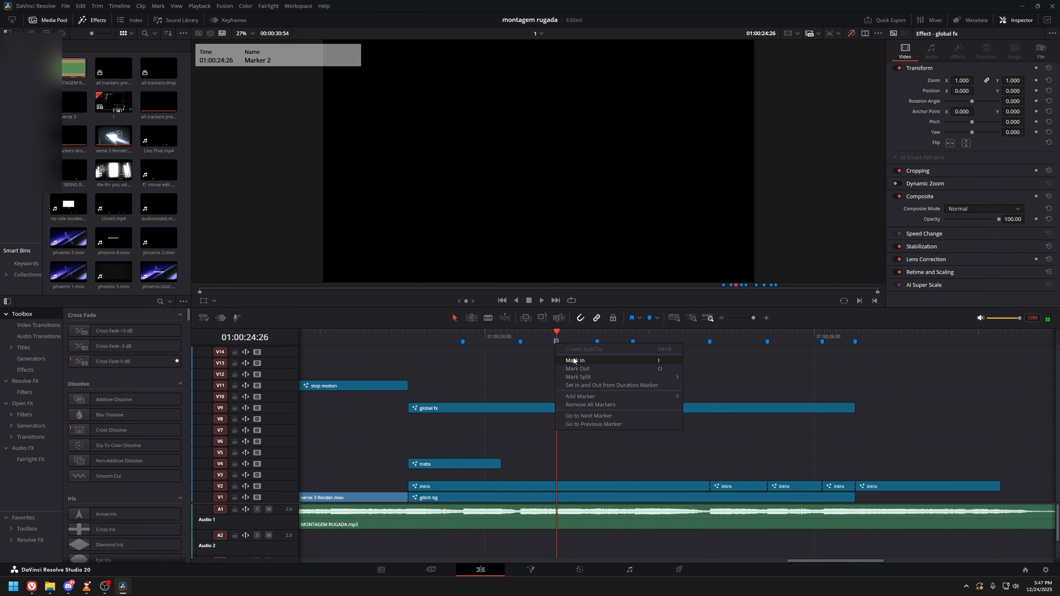
key("space")
Open the global fx composition and select Glow1_1's repeating Glow keyframes near the beat markers.
left_click(530, 569)
left_click(481, 569)
left_click(485, 339)
left_click(530, 569)
left_click(771, 342)
left_click_drag(734, 402, 657, 431)
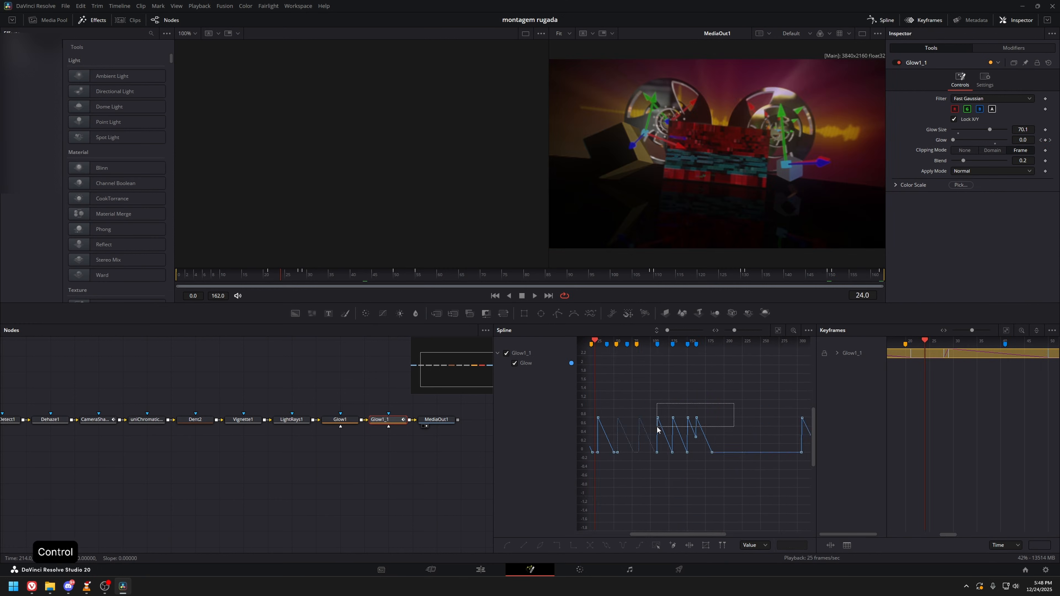
Check the effect chain at another beat in the global fx composition, select Dent2 and save the project.
left_click(123, 439, "ctrl")
left_click(526, 383)
left_click(631, 343)
left_click(709, 283)
left_click(307, 459)
key("ctrl+s")
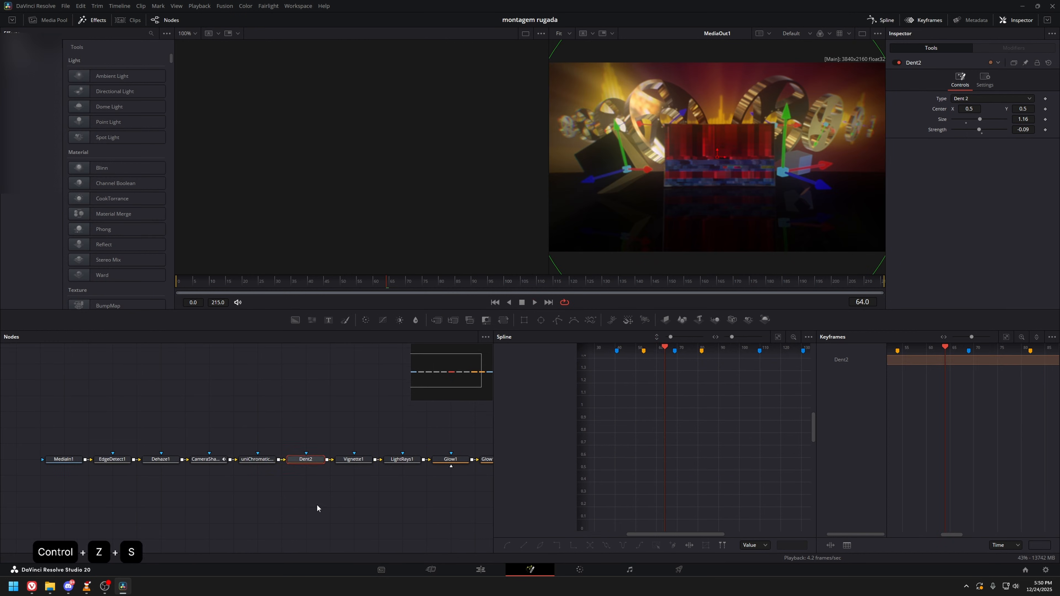
Keyframe CameraShake1's Motion Scale at 0.0 on frame 53 and play back the section in the timeline.
left_click(60, 453)
left_click(270, 284)
left_click(727, 280)
left_click(390, 455)
left_click(354, 283)
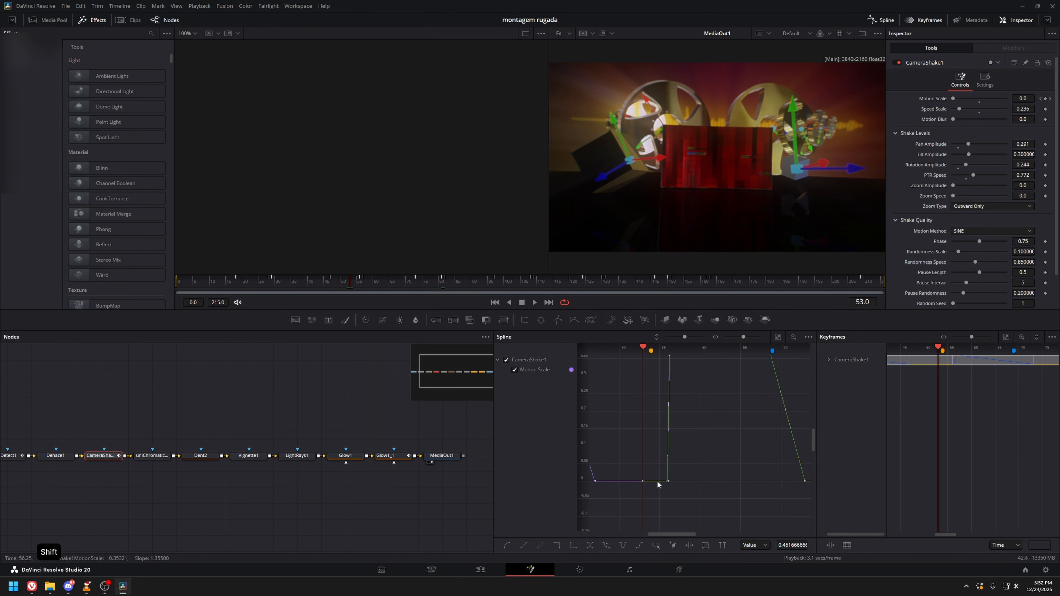
key("shift+4")
key("space")
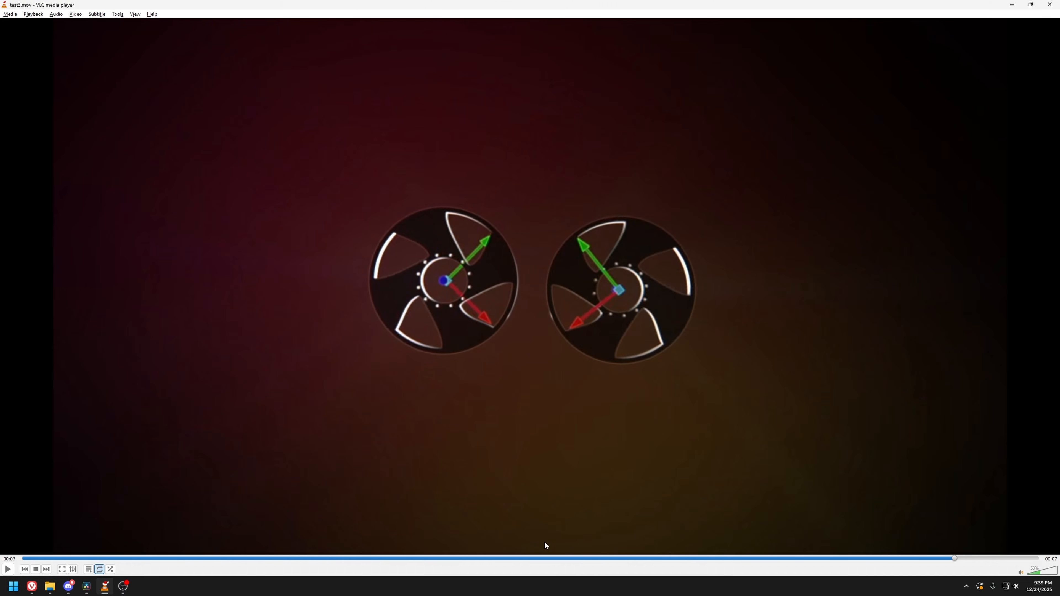
Scrub and play test3.mov in VLC media player, pausing at key moments to review the rendered 3D intro.
left_click_drag(557, 557, 609, 558)
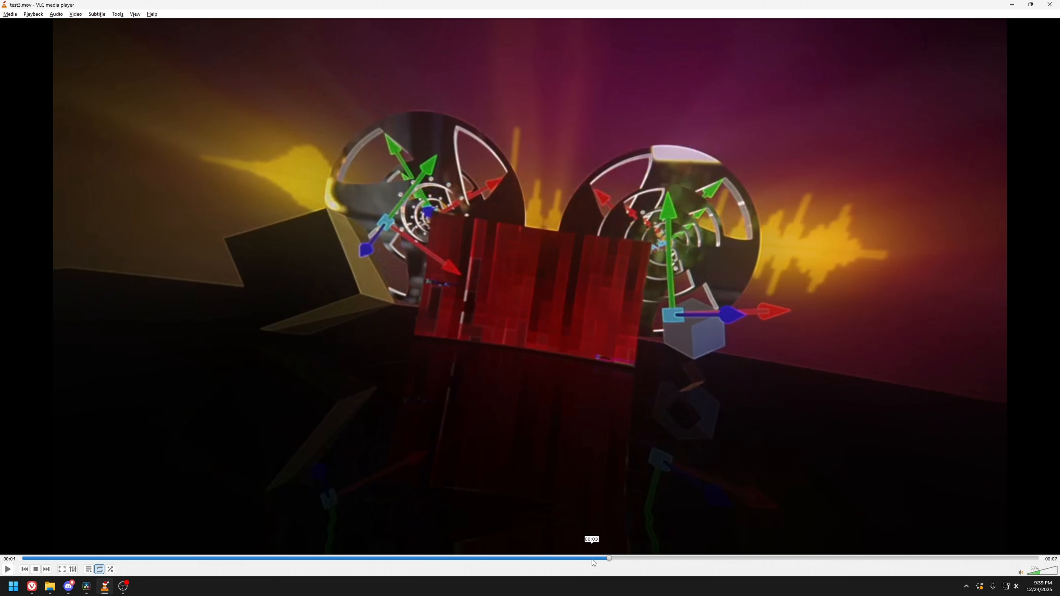
key("space")
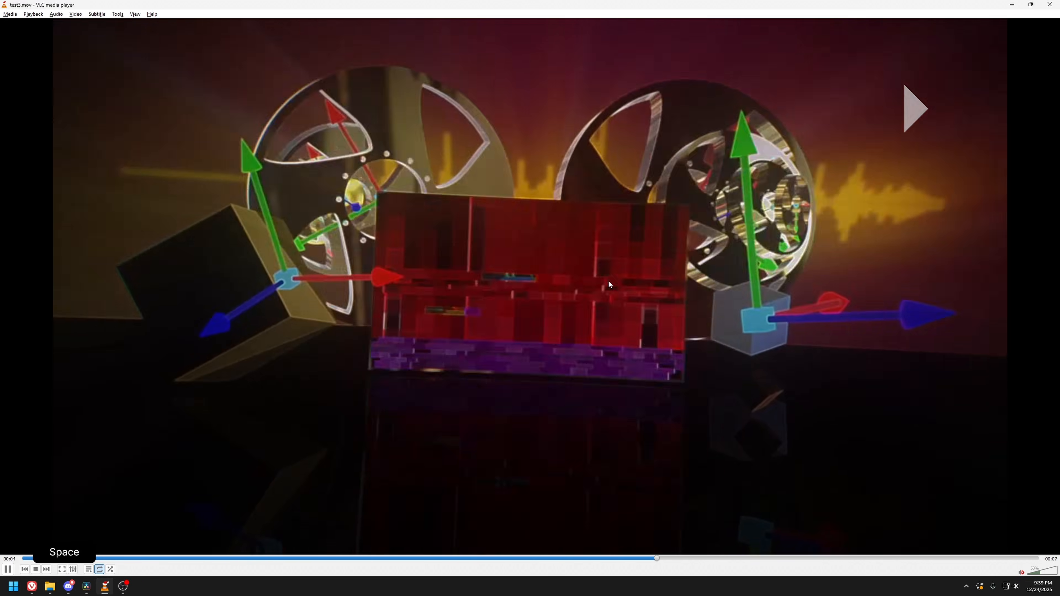
key("space")
key("space")
key("space")
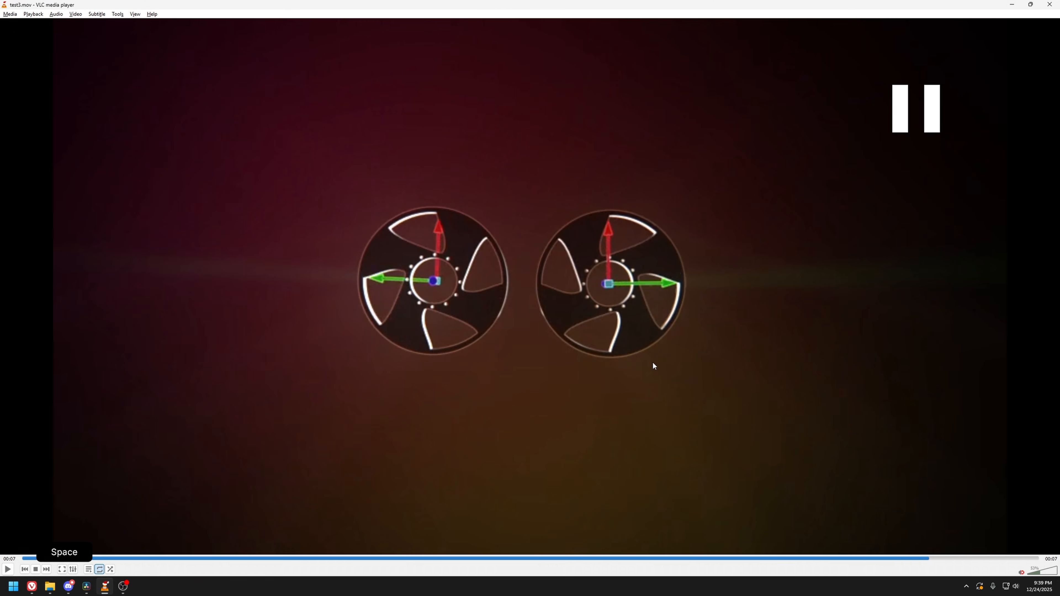
left_click(725, 558)
left_click_drag(725, 558, 833, 559)
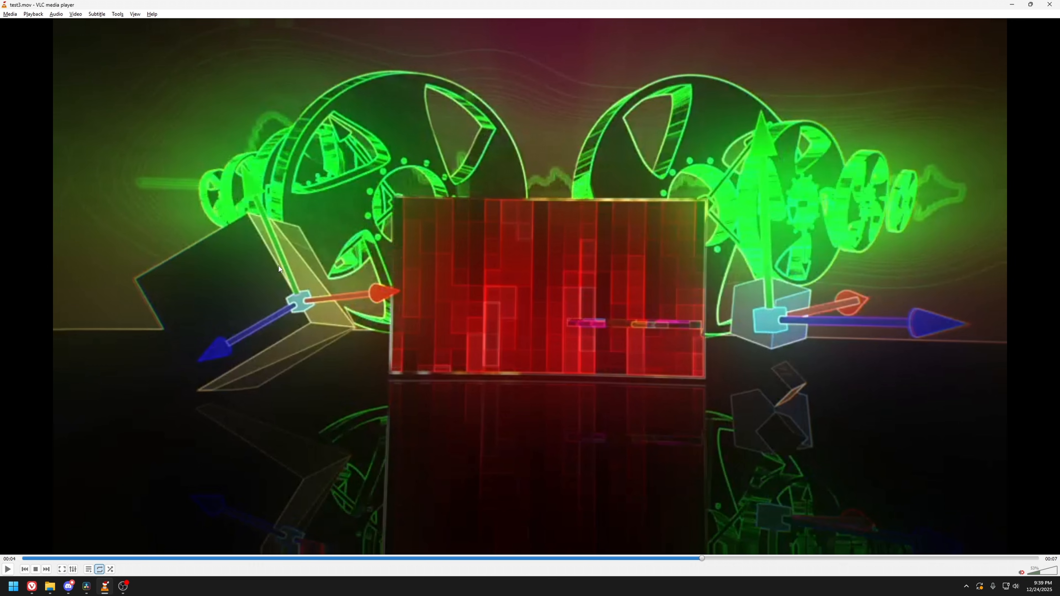
key("space")
key("space")
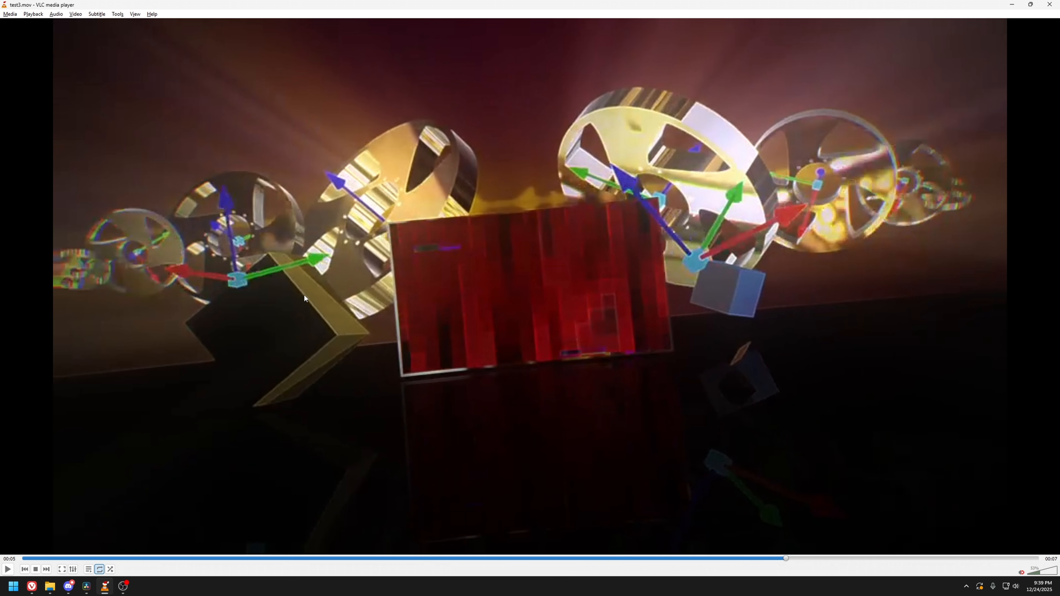
key("space")
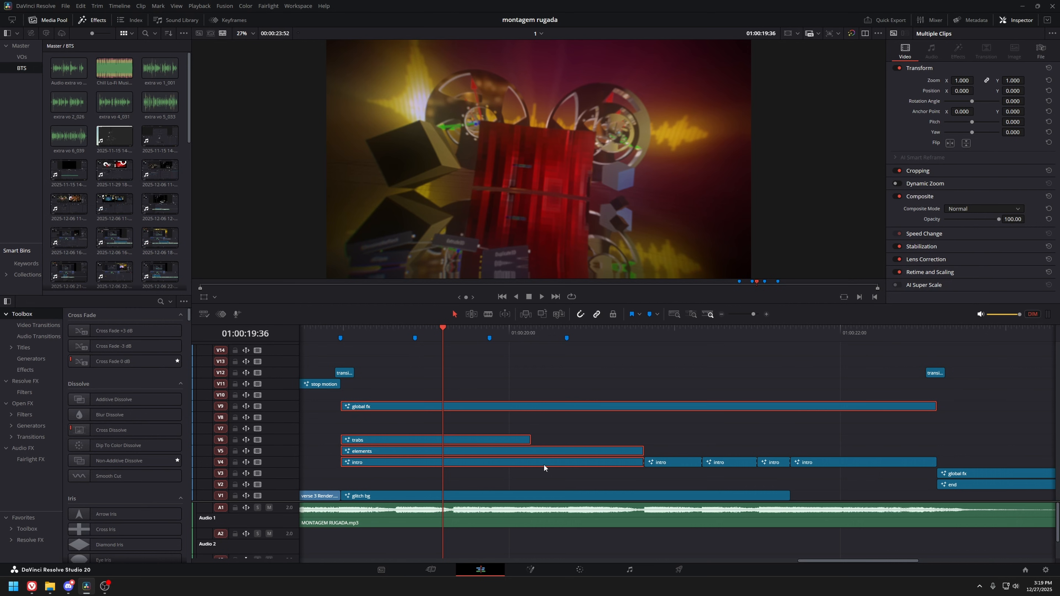
Disable the global fx, trabs, elements and first intro clips at 01:00:19:46 to isolate the glitch background.
scroll(543, 465, "right", 1)
left_click_drag(499, 330, 428, 328)
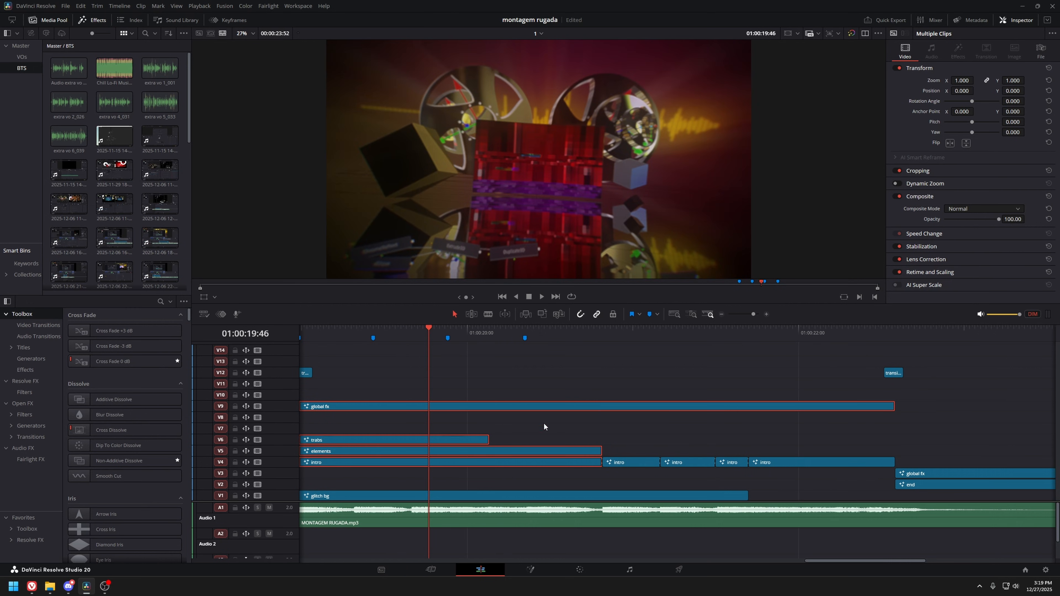
scroll(544, 427, "left", 2)
left_click(542, 408)
key("d")
left_click(522, 439)
key("d")
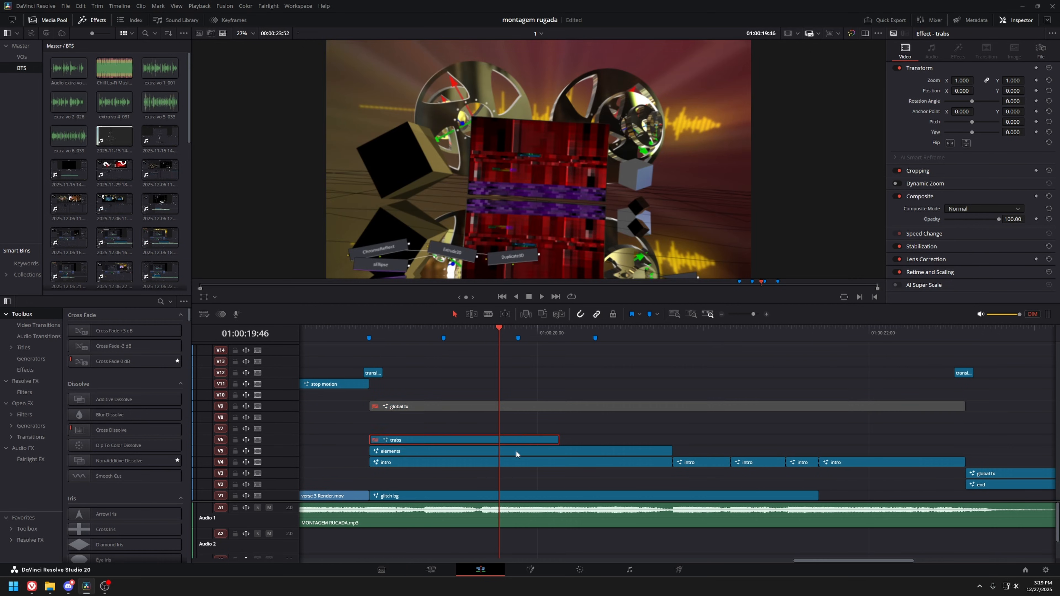
left_click(516, 450)
key("d")
left_click(513, 461)
key("d")
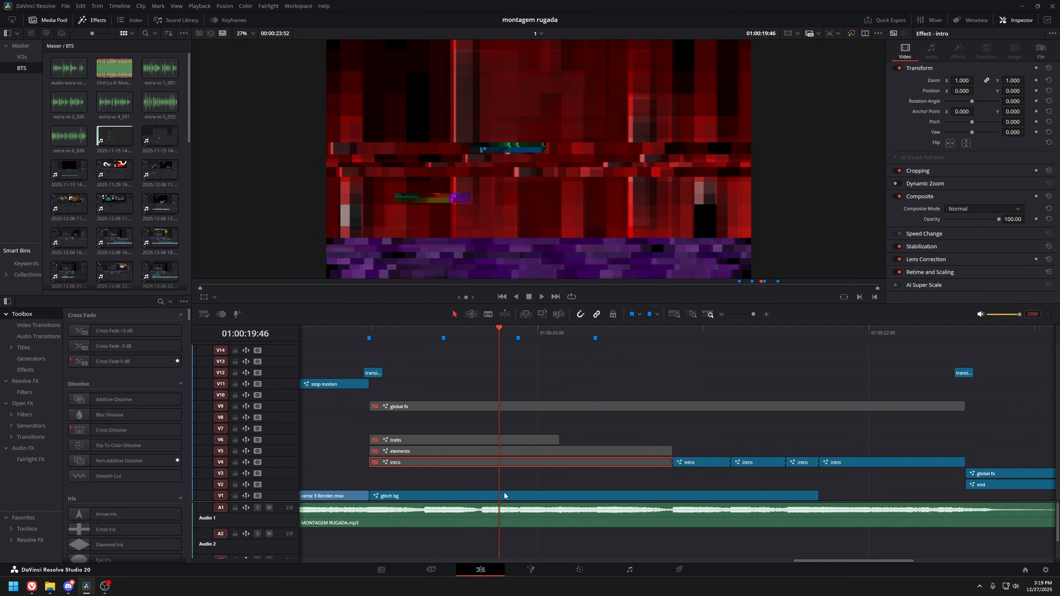
Open the glitch bg clip's composition in Fusion and view the Merge1 output over Background1.
left_click(504, 493)
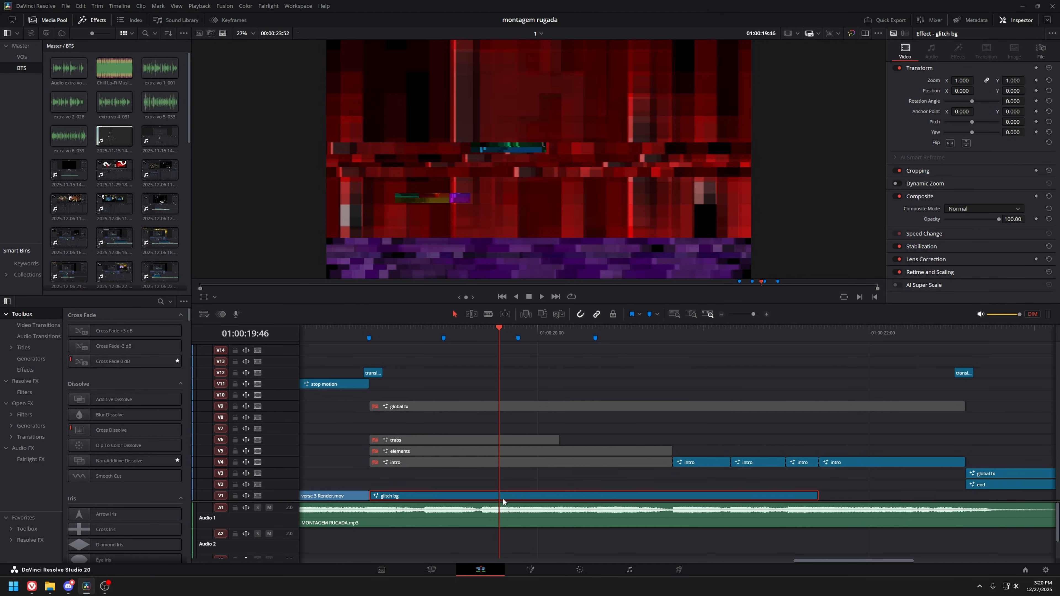
key("shift+5")
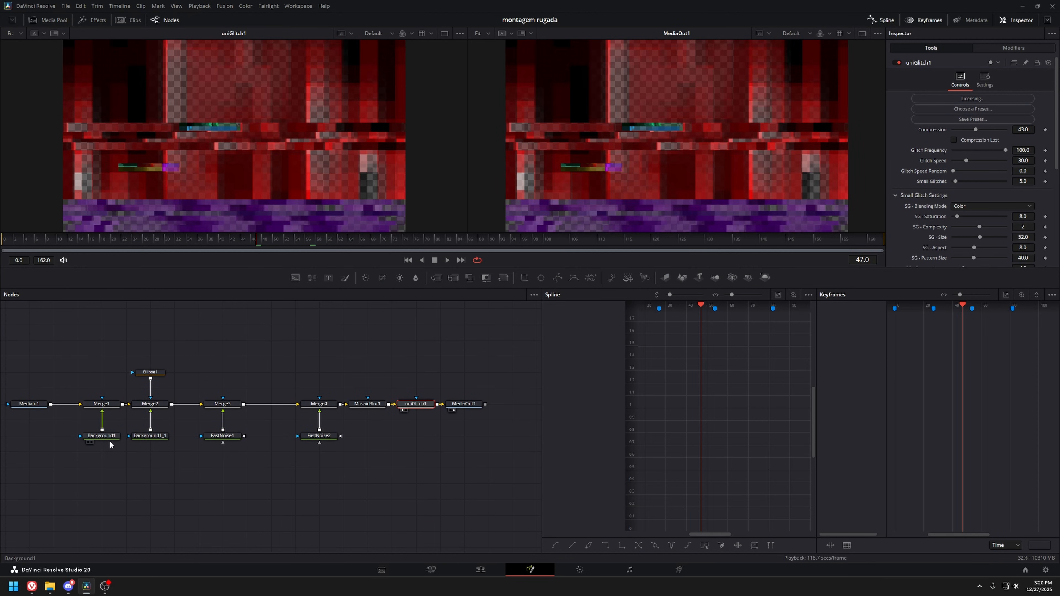
left_click(107, 438)
left_click(101, 404)
key("1")
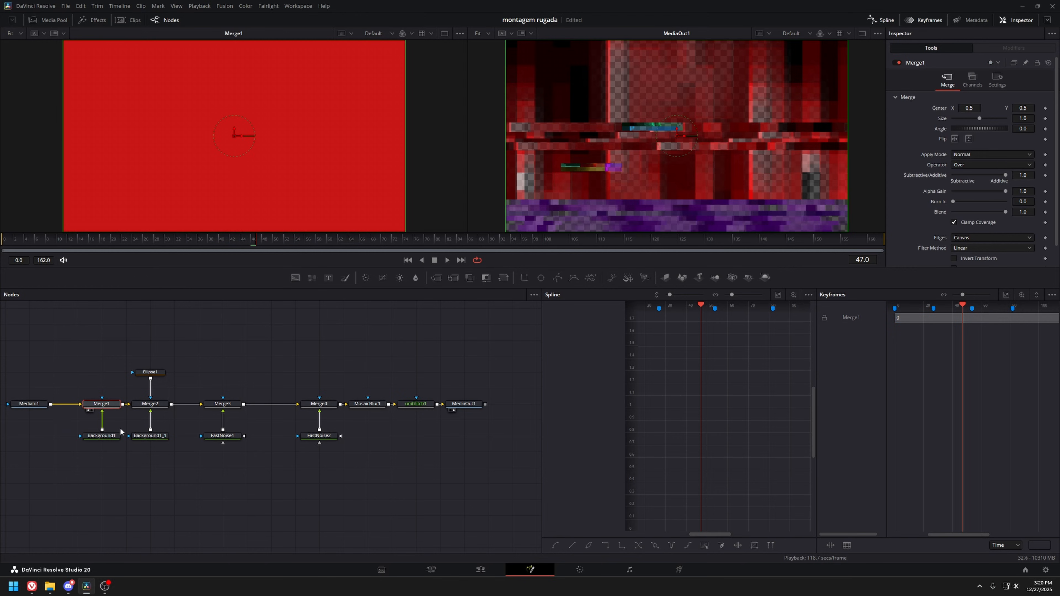
View Background1_1 and Merge2, and examine the settings of the Ellipse1 mask that blends the two reds.
left_click(114, 436)
left_click(149, 436)
key("1")
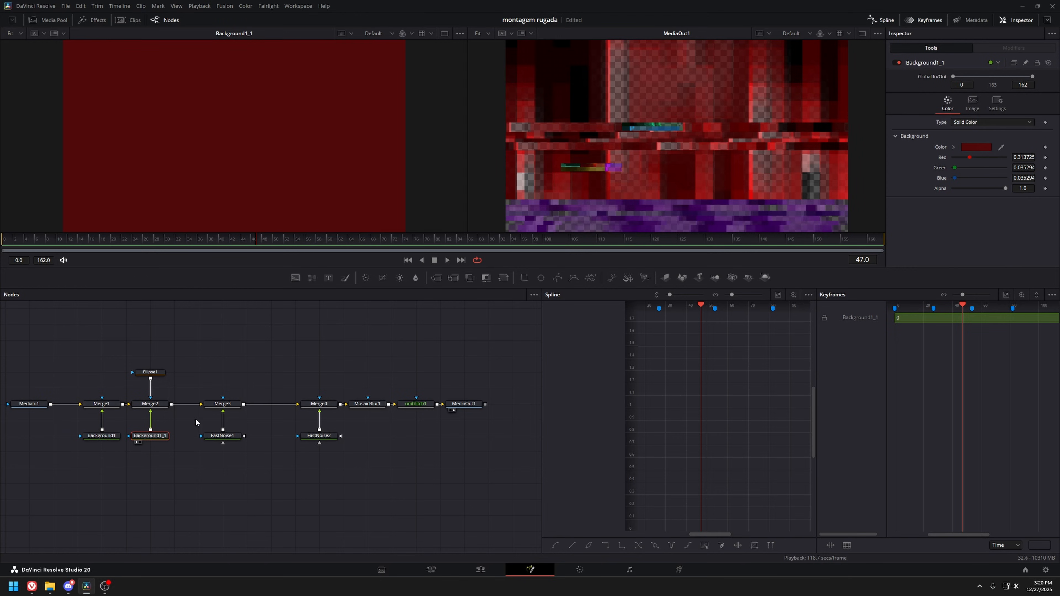
left_click(150, 404)
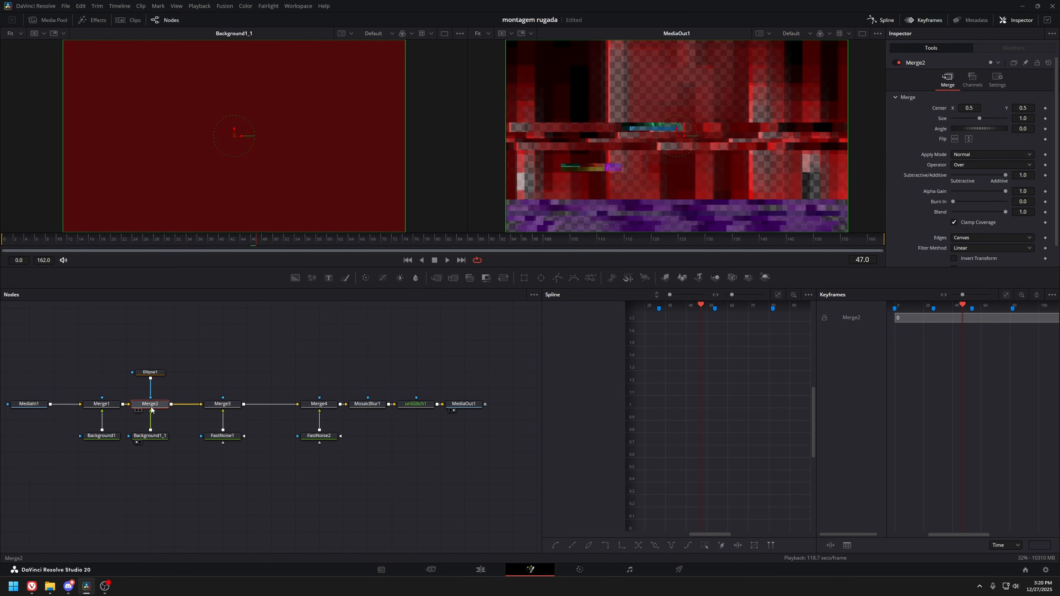
key("1")
left_click(149, 373)
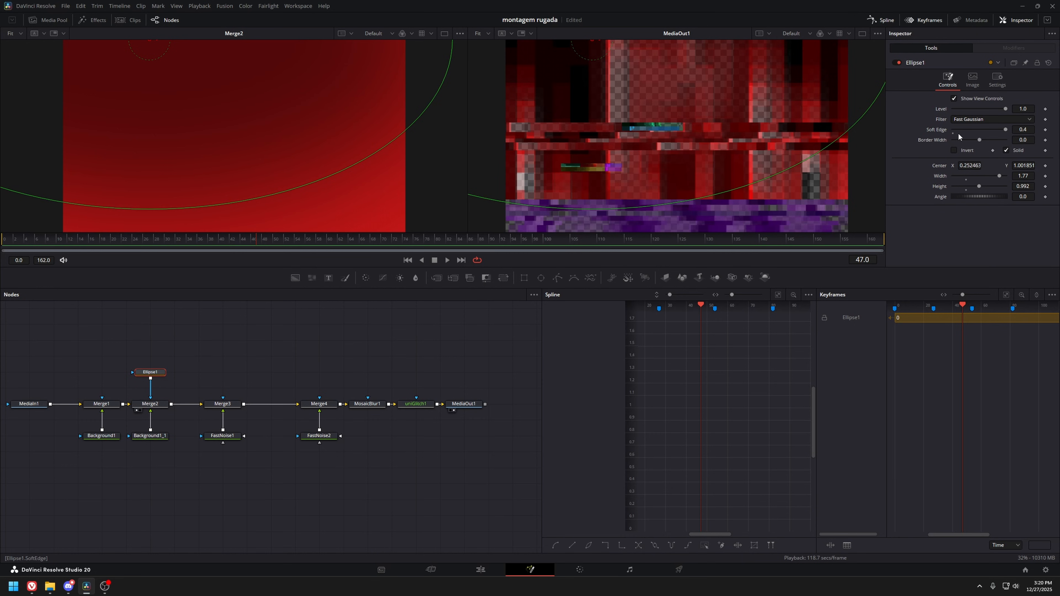
Examine the noise and color settings of FastNoise1 and FastNoise2 and scrub through the noise animation.
left_click(223, 435)
key("1")
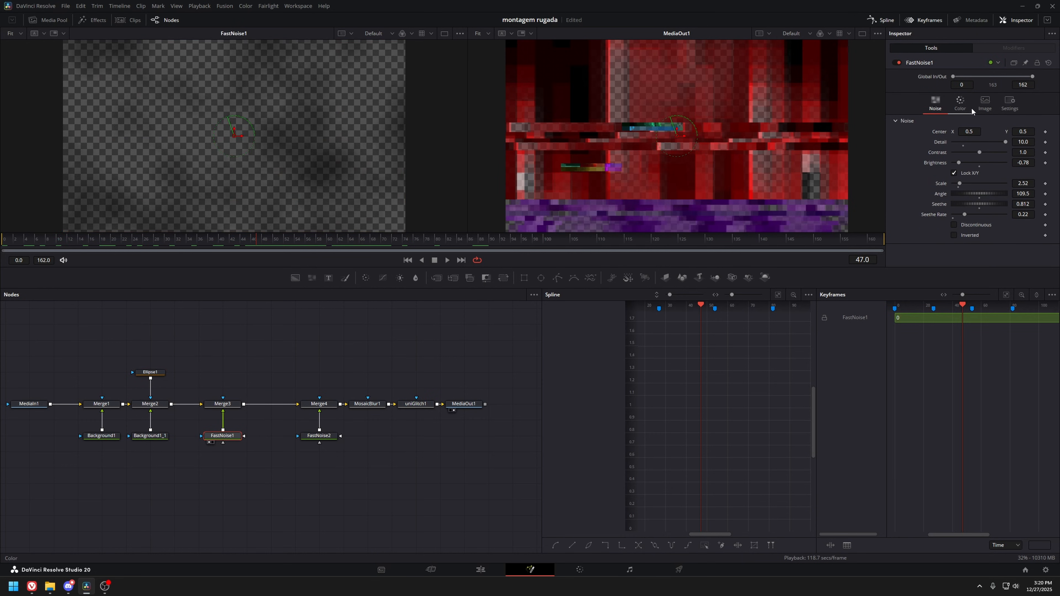
left_click(960, 105)
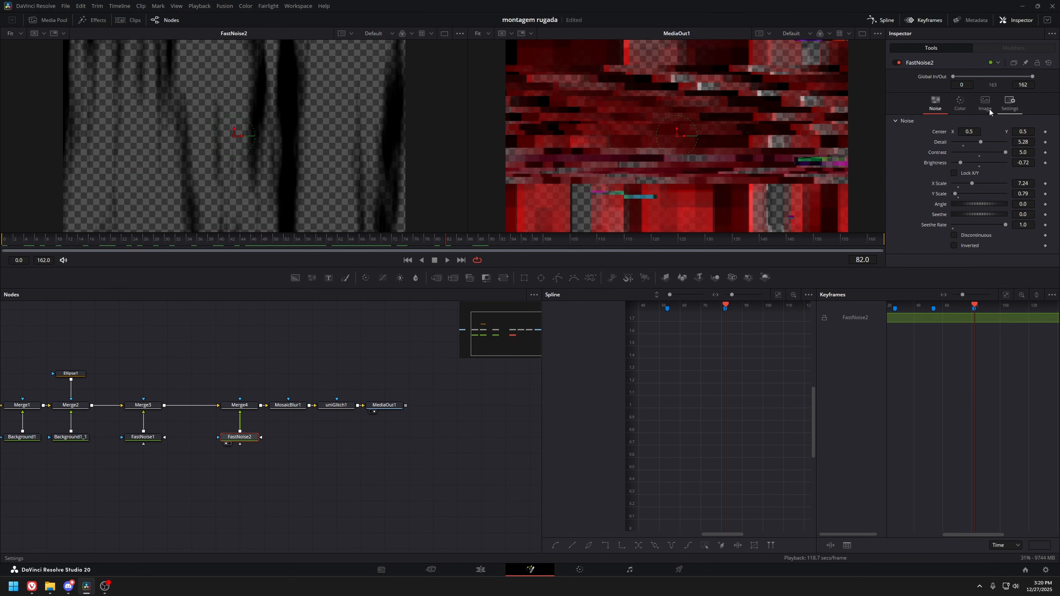
left_click(960, 105)
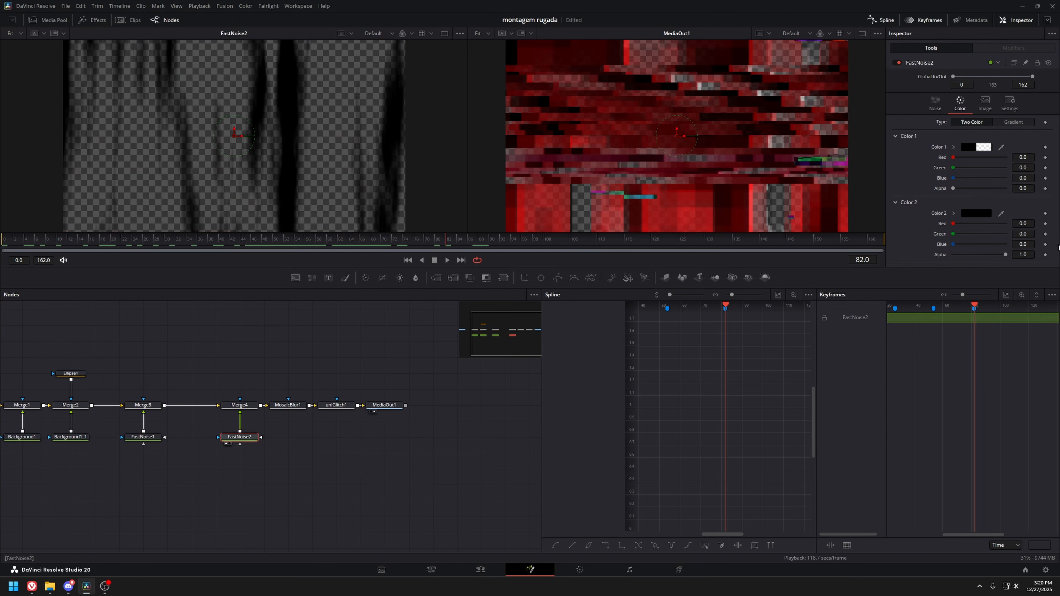
left_click(935, 104)
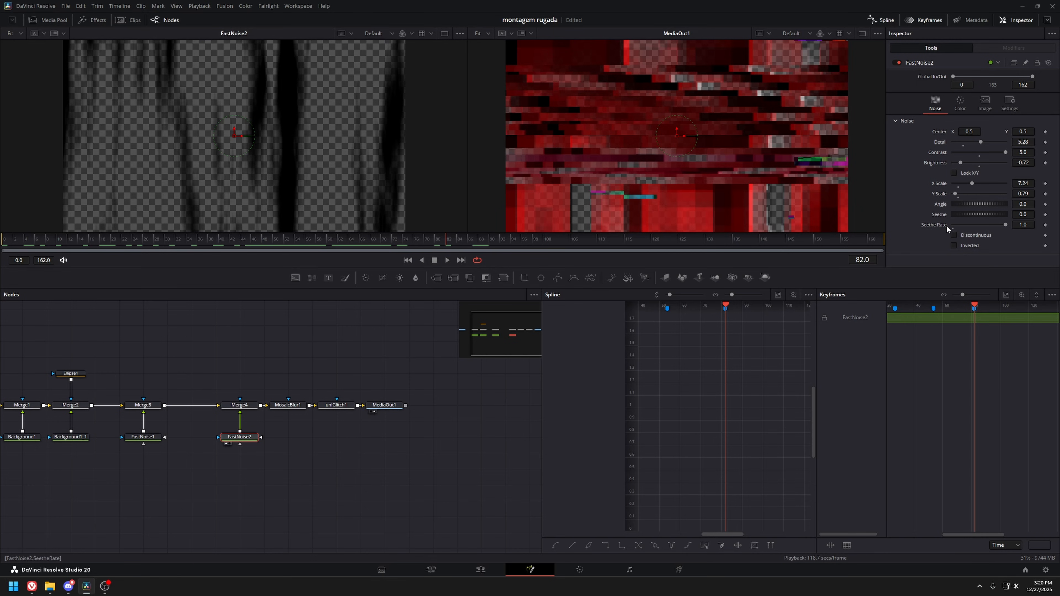
left_click_drag(332, 245, 523, 244)
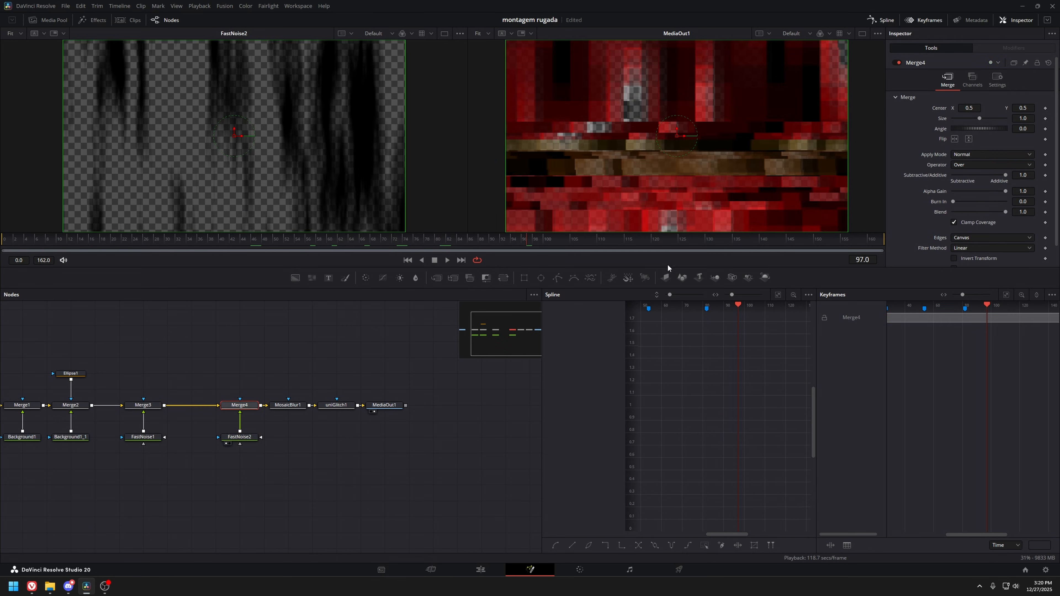
View the Merge4 and MosaicBlur1 outputs and scrub through frames to compare the noise with its pixelated version.
key("1")
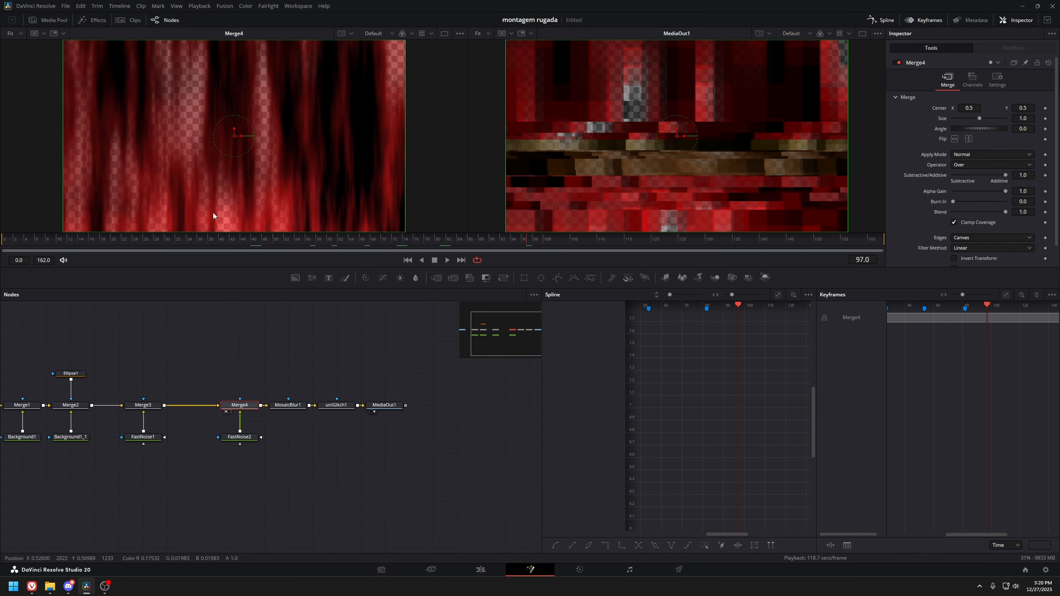
left_click_drag(316, 241, 456, 244)
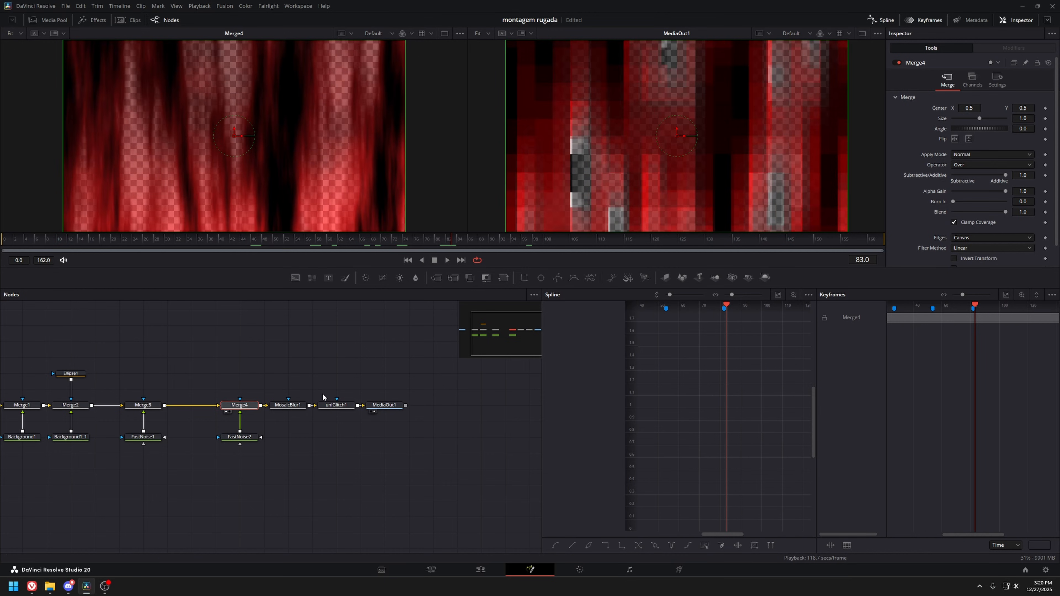
left_click(287, 405)
key("1")
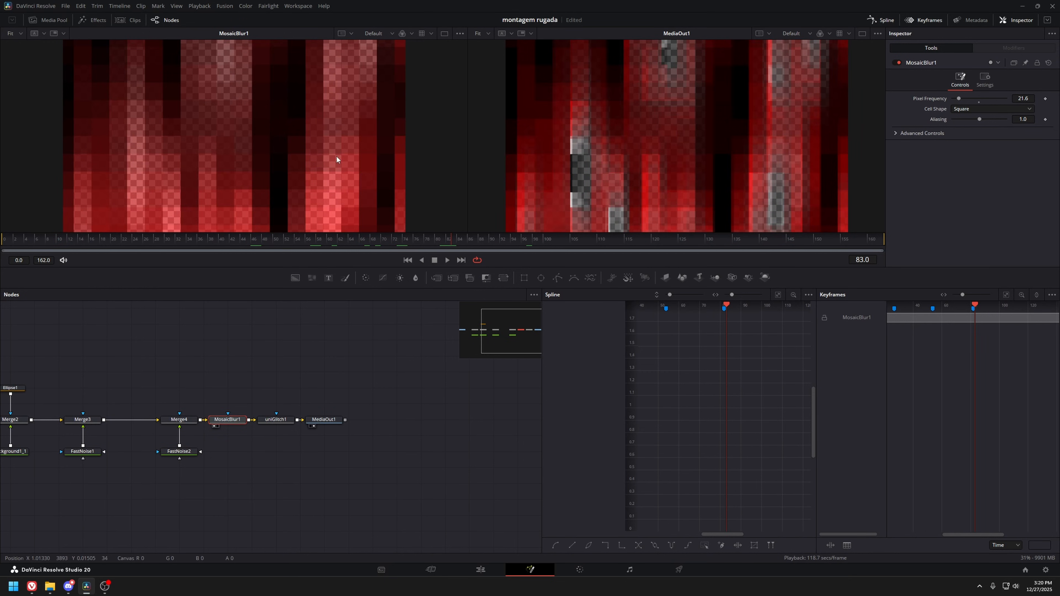
left_click_drag(381, 239, 554, 239)
View uniGlitch1's output and search the effects library for "digit" to find a built-in glitch effect.
left_click(275, 420)
key("1")
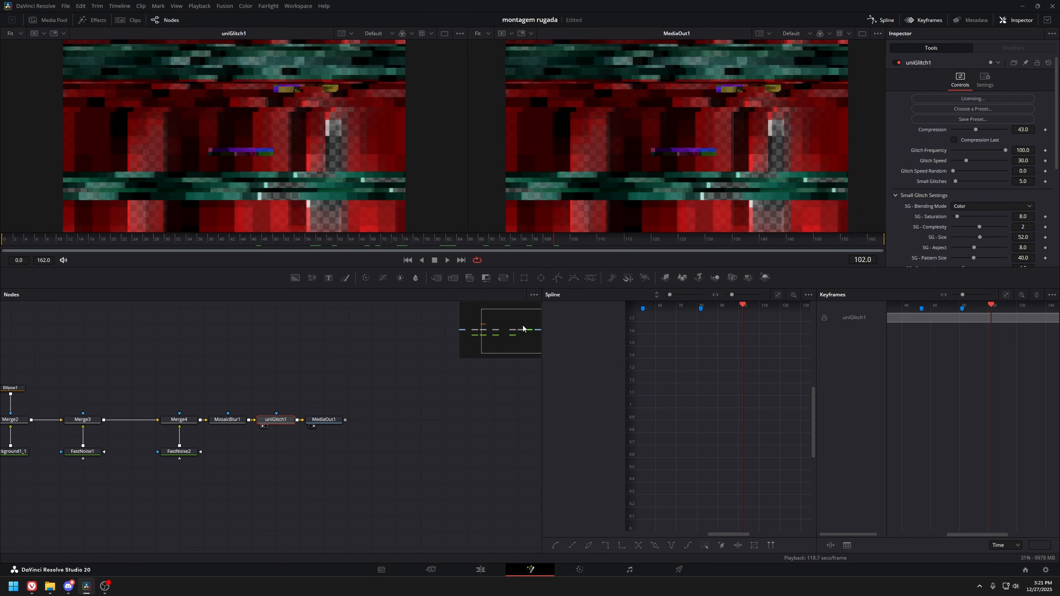
left_click(320, 436)
left_click(99, 20)
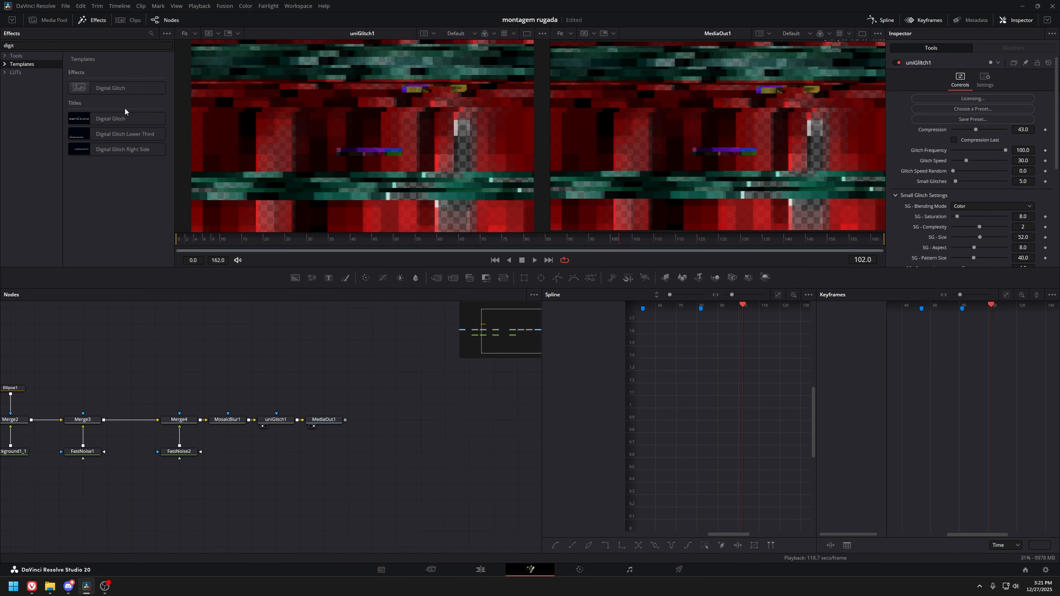
Return to the edit timeline, select the intro clip on V4, and show the earlier intro section at 01:00:06:03.
left_click_drag(292, 378, 319, 376)
key("shift+4")
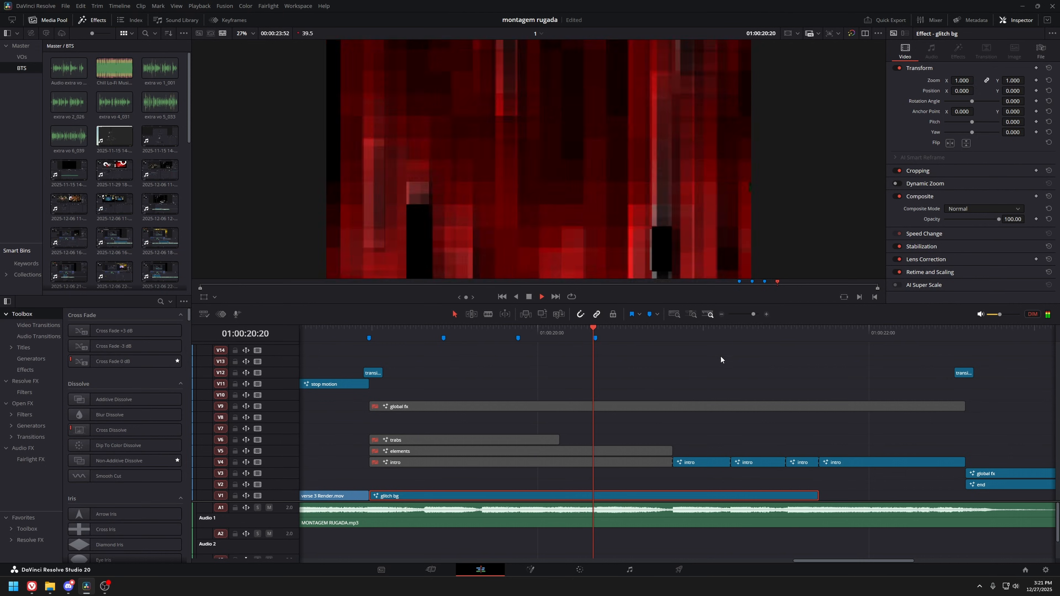
left_click(450, 462)
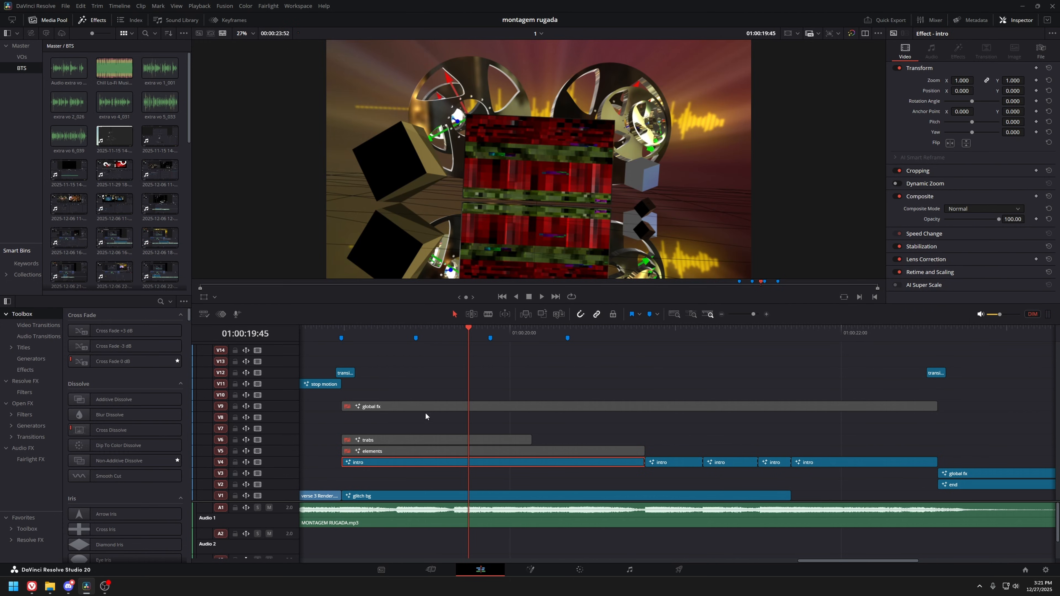
scroll(497, 402, "down", 5)
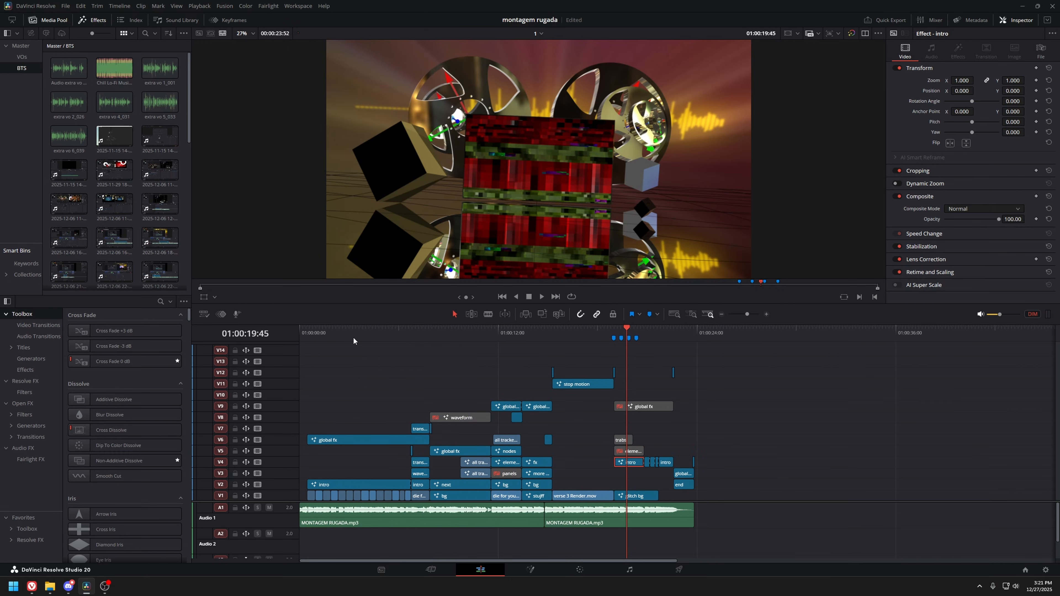
left_click(396, 340)
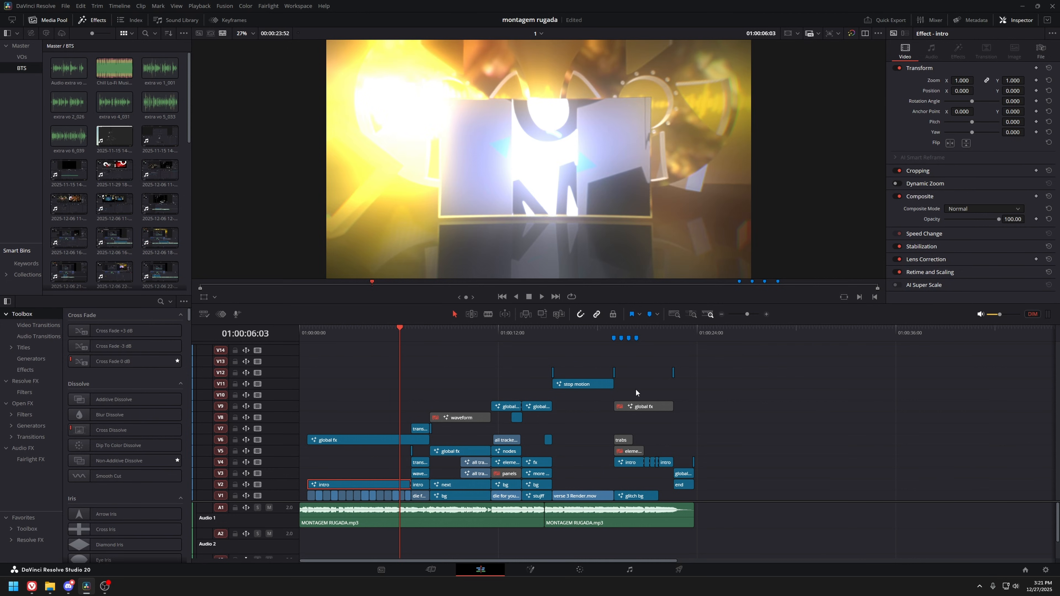
Open the first intro clip on V4 in Fusion and look over its node tree.
left_click(630, 335)
left_click(627, 464)
scroll(627, 464, "up", 5)
key("shift+5")
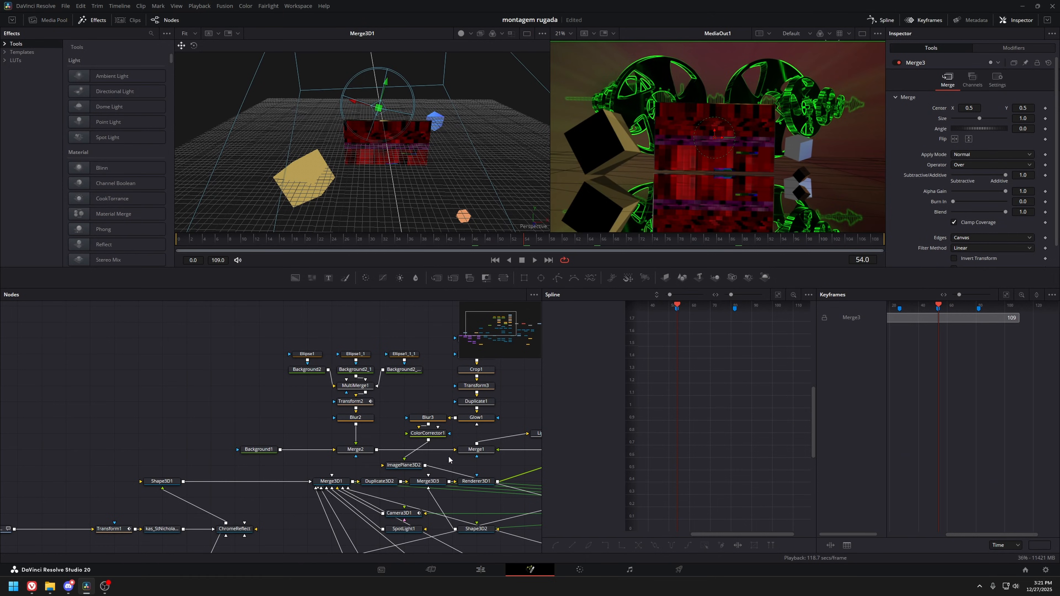
mouse_move(337, 434)
left_mouse_down()
mouse_move(146, 404)
mouse_move(292, 395)
left_mouse_up()
scroll(145, 404, "down", 2)
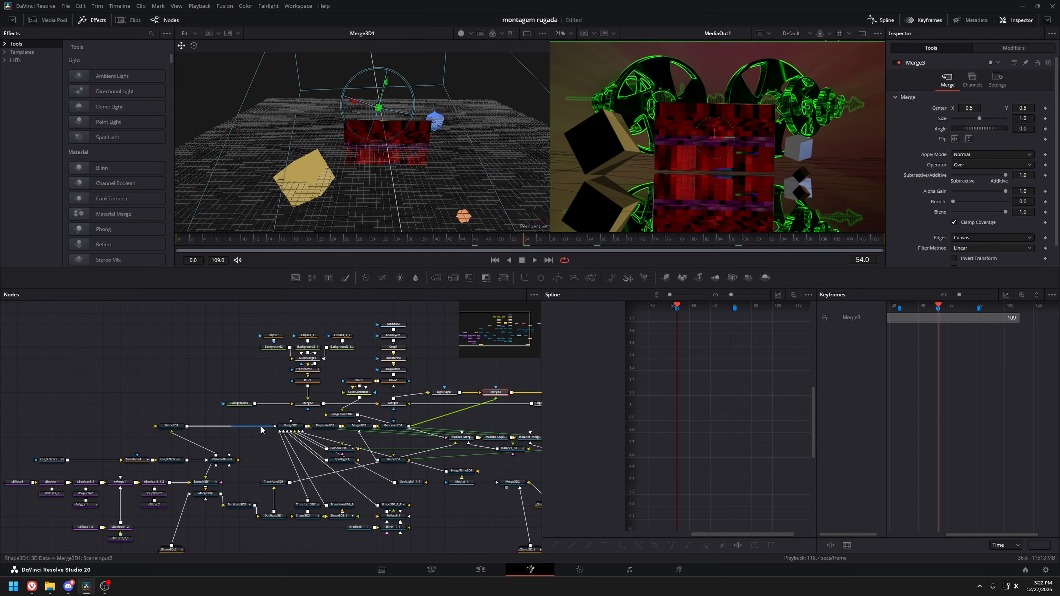
left_click_drag(262, 430, 305, 408)
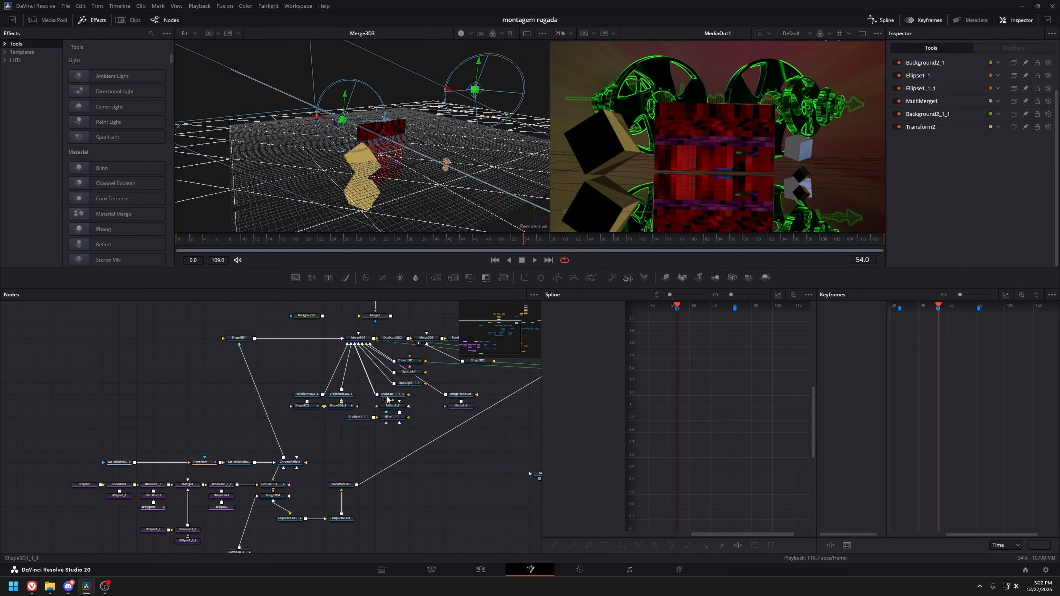
Locate the wheel's shape nodes in the node tree, view Extrude3D1, and orbit around the chrome wheel.
left_click_drag(225, 451, 308, 418)
scroll(66, 438, "up", 2)
left_click_drag(66, 438, 87, 381)
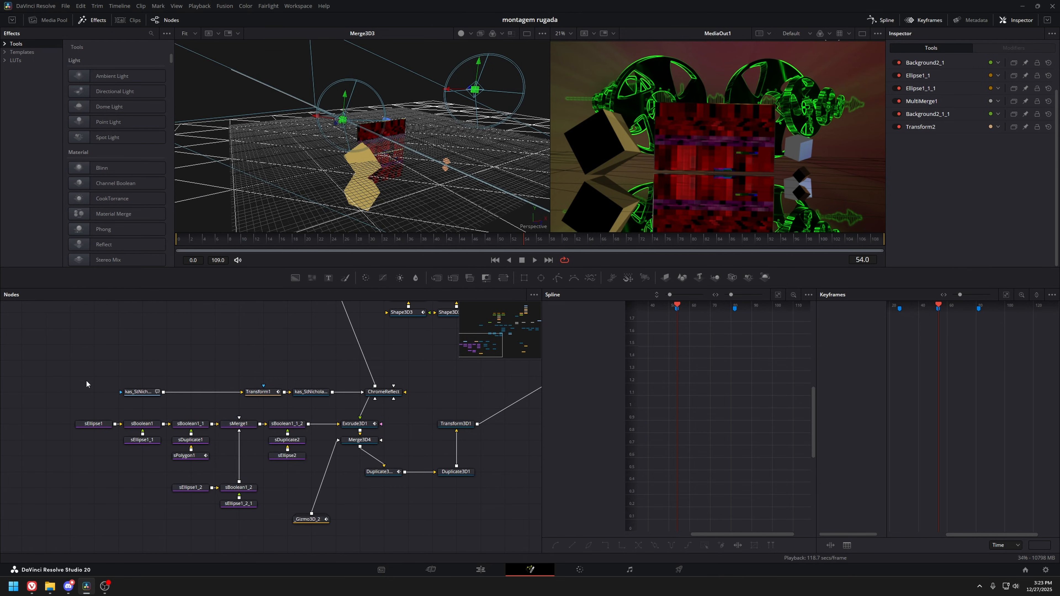
left_click_drag(392, 415, 286, 432)
left_click(255, 441)
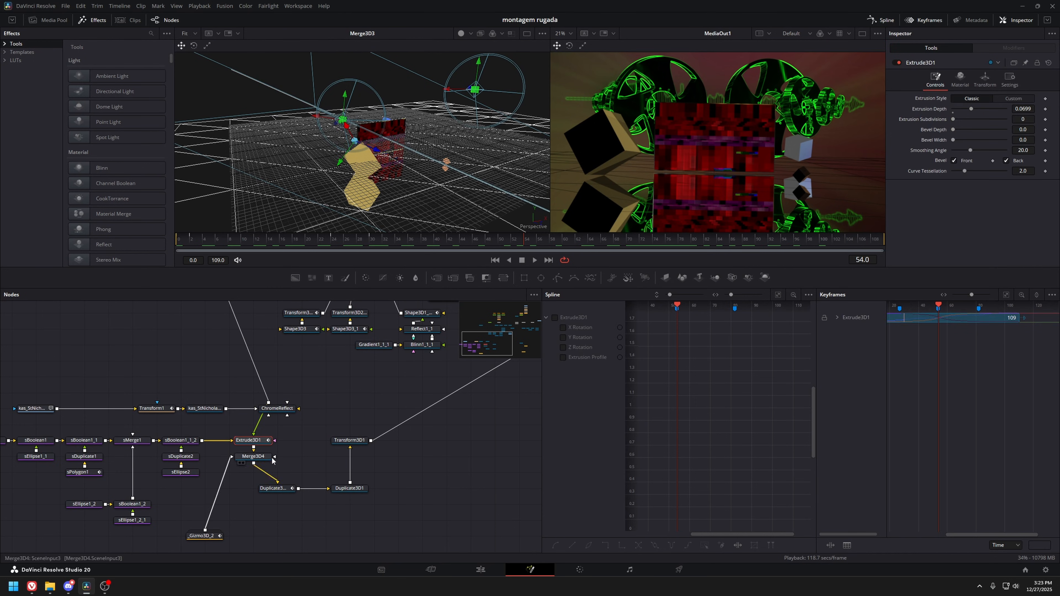
key("1")
scroll(350, 139, "up", 4)
left_click_drag(350, 140, 275, 146)
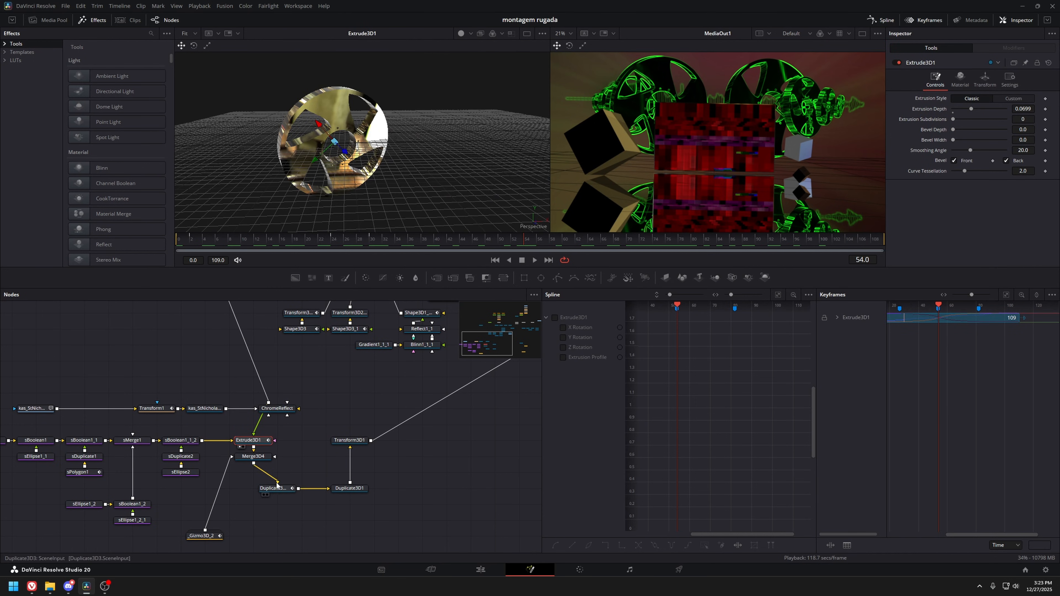
View Merge3D4 and the _Gizmo3D_2 group on their own, and expand the gizmo group.
left_click(263, 457)
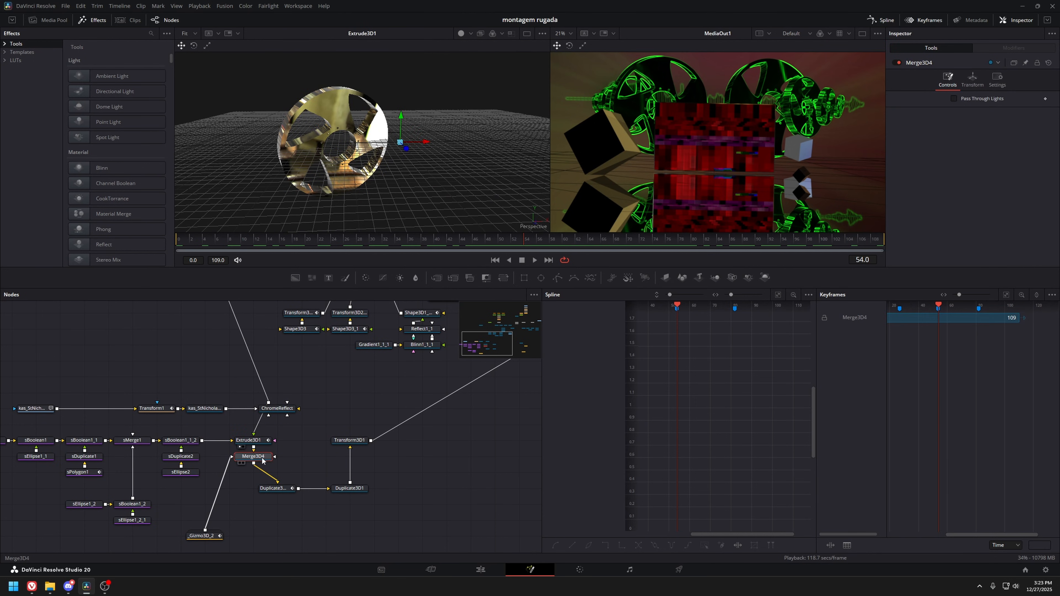
key("1")
left_click(204, 536)
key("1")
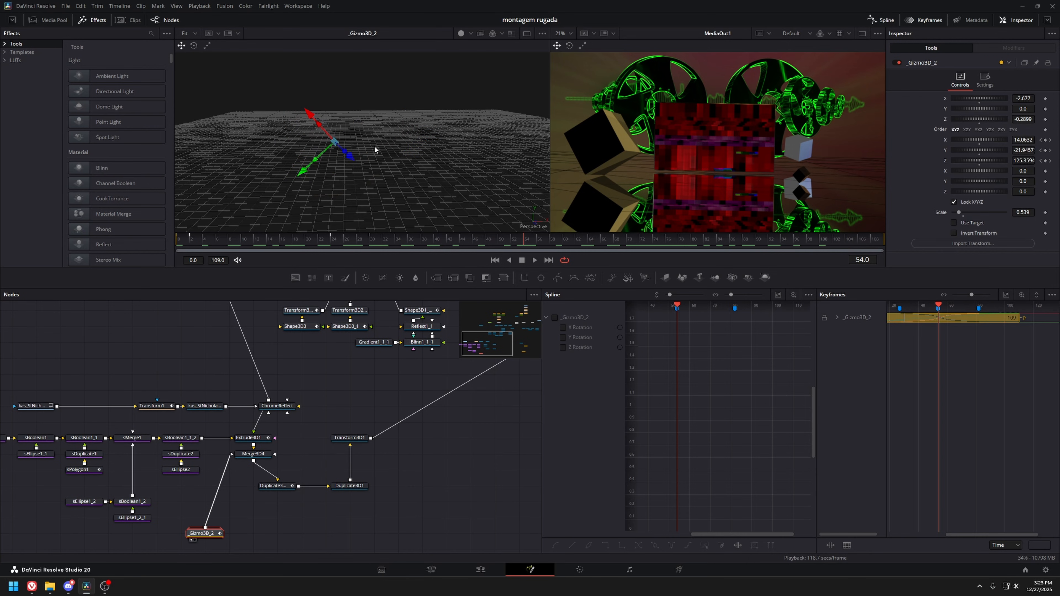
key("ctrl+e")
View the gizmo's individual parts, including greenarrow_2, greenrod_2, redrod_2, bluearrow_2 and bluerod_2.
left_click(205, 482)
key("1")
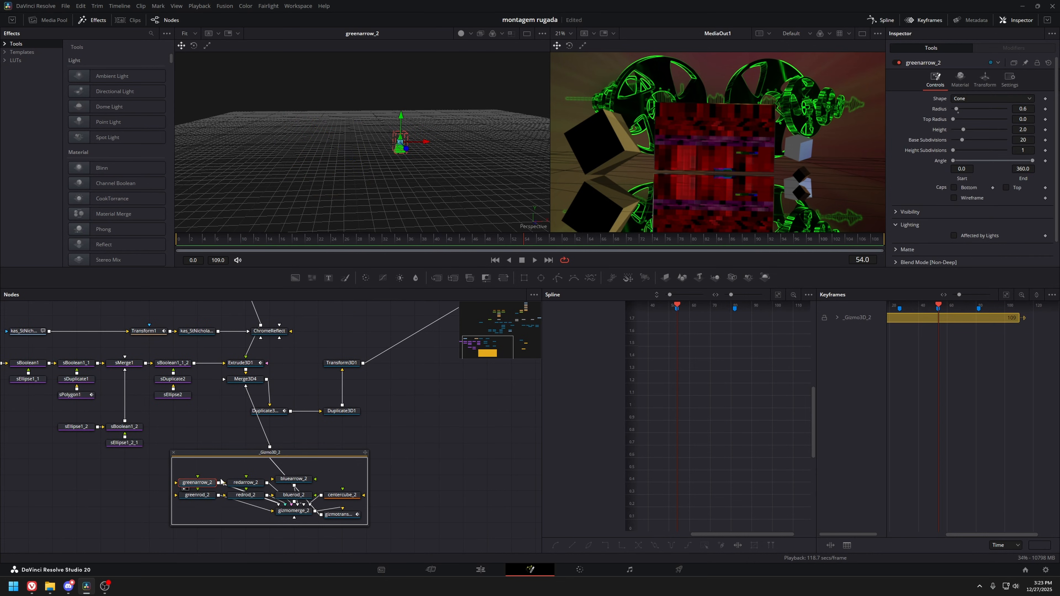
left_click(209, 495)
key("1")
left_click(245, 494)
key("1")
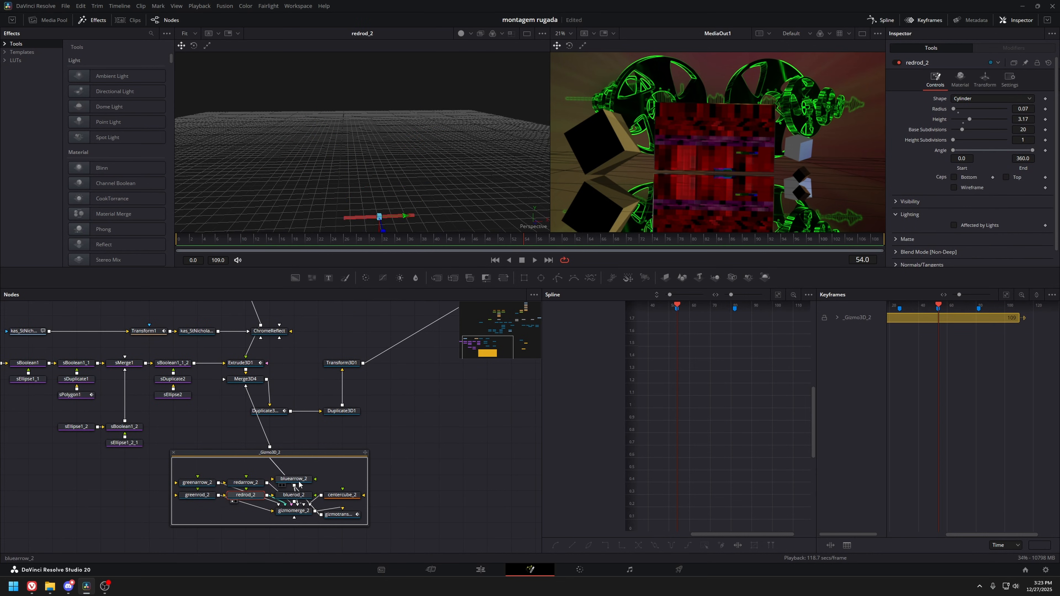
left_click(295, 479)
key("1")
left_click(298, 499)
key("1")
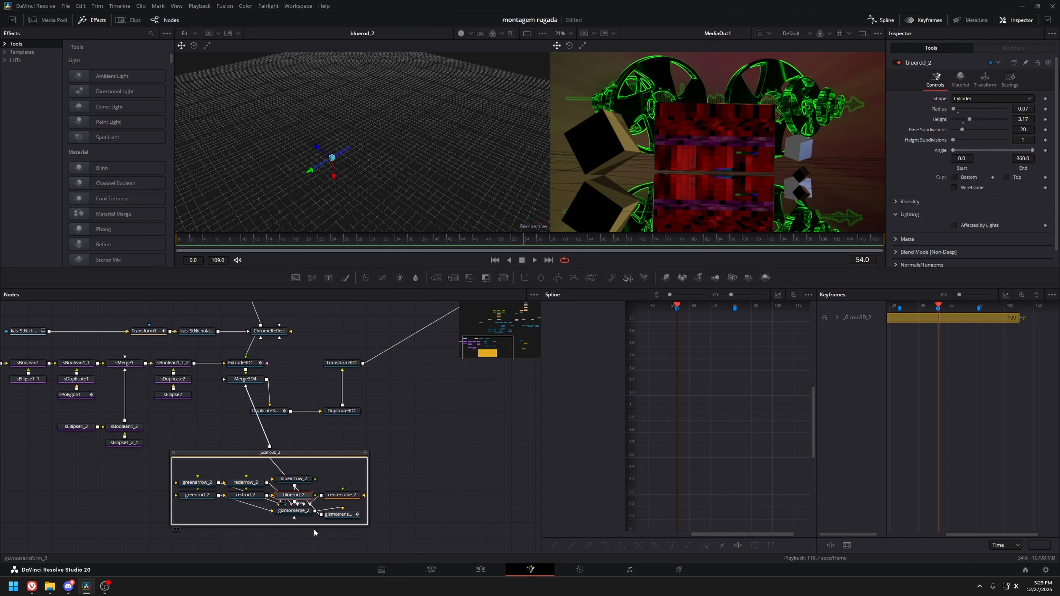
View gizmomerge_2, fit the assembled axis gizmo in the view, and orbit around it.
left_click(303, 512)
key("1")
key("f")
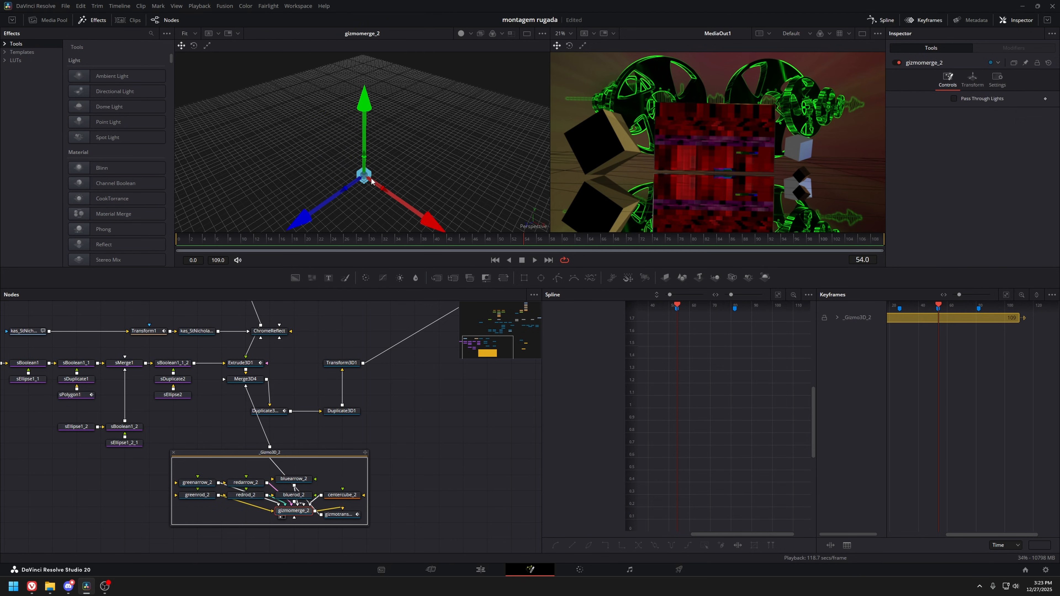
left_click(370, 108)
left_click_drag(371, 109, 407, 159)
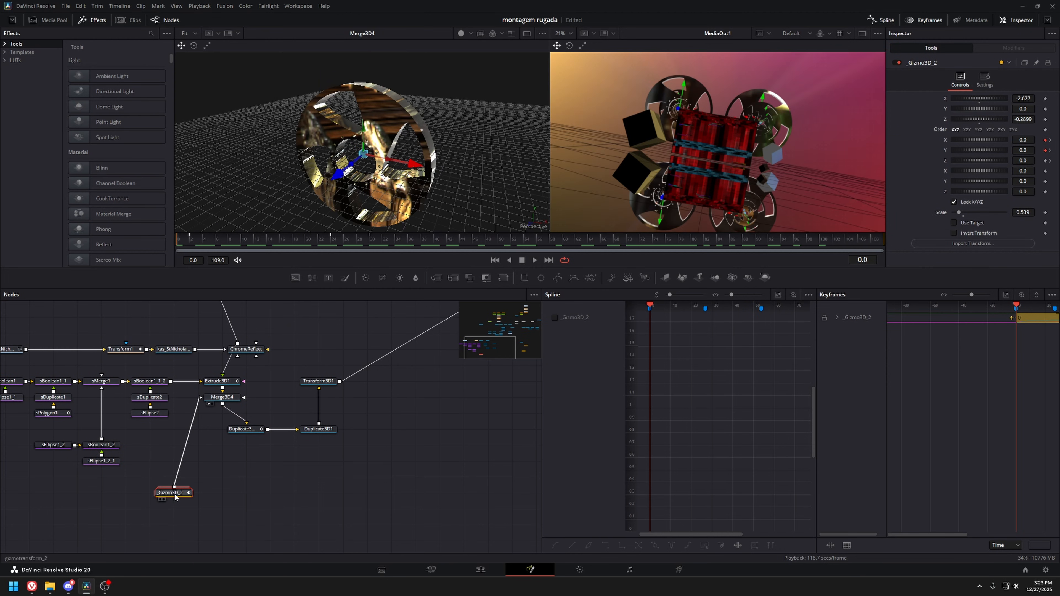
Check Merge3D4's transform, view the duplicated wheels in Duplicate3D3, and examine its offset, rotation and scale settings.
left_click(222, 397)
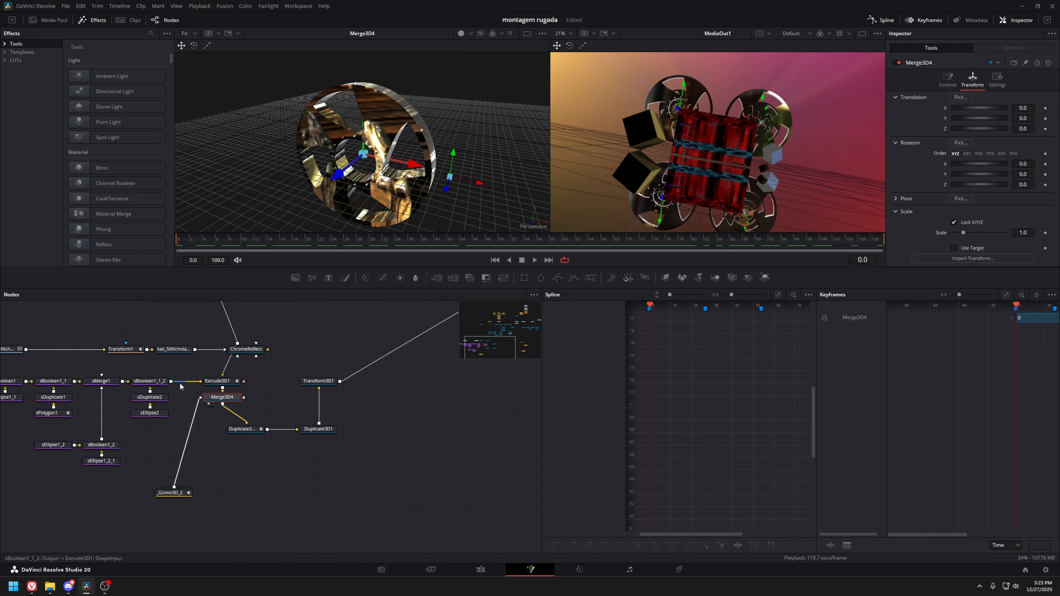
left_click_drag(384, 200, 520, 304)
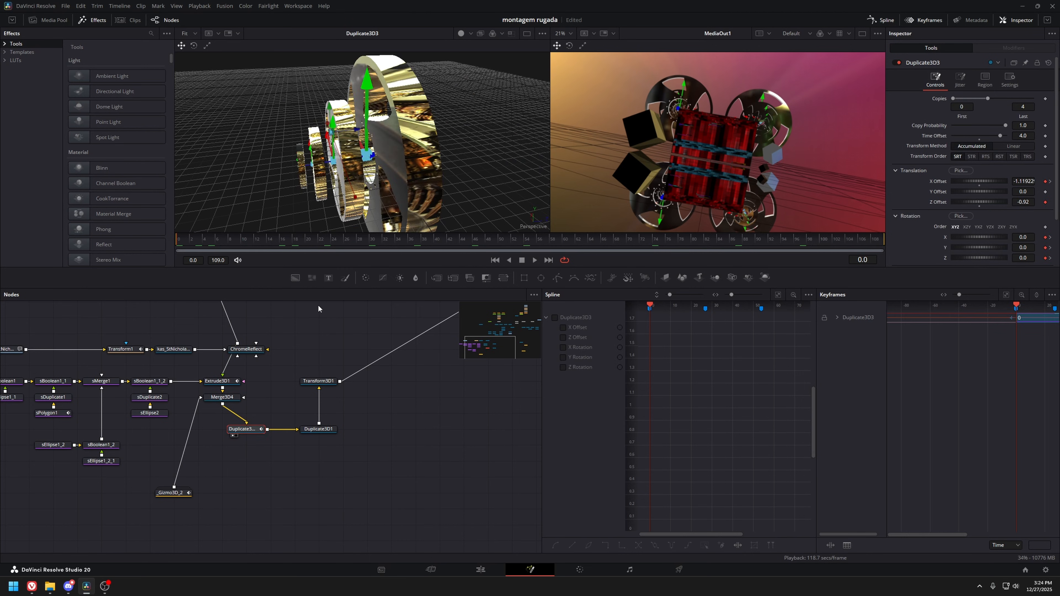
left_click_drag(318, 309, 459, 225)
scroll(946, 174, "down", 3)
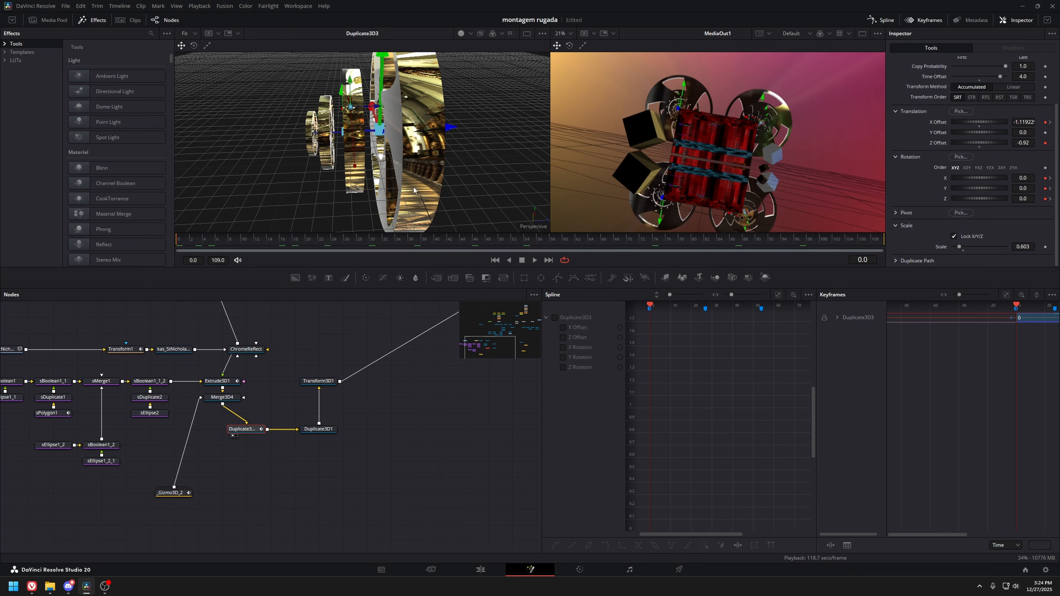
left_click_drag(450, 165, 618, 146)
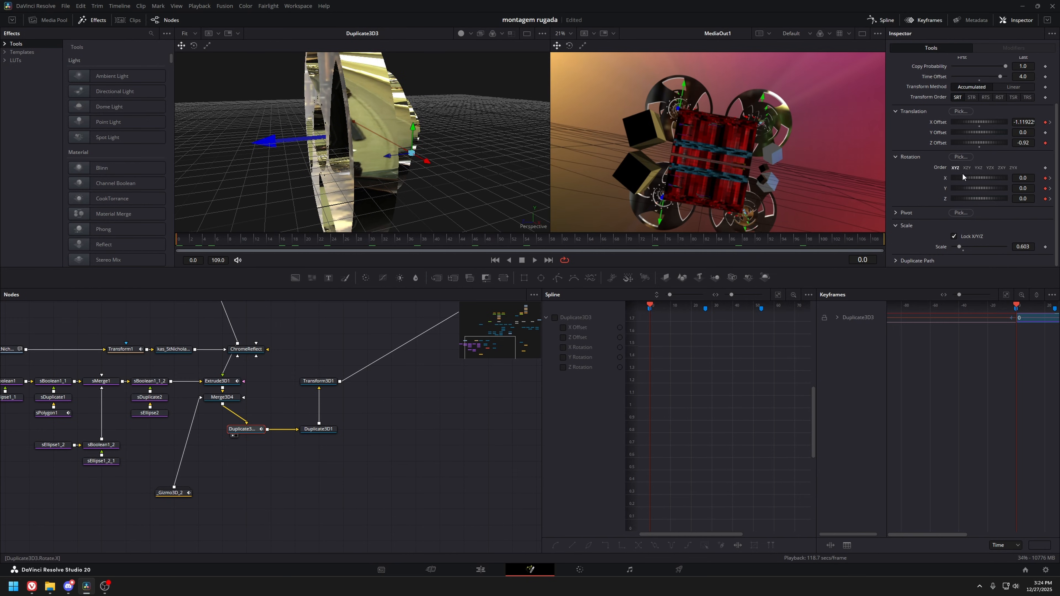
Display Duplicate3D3's animation curves and scrub through the composition to review the staggered wheel motion.
left_click(554, 317)
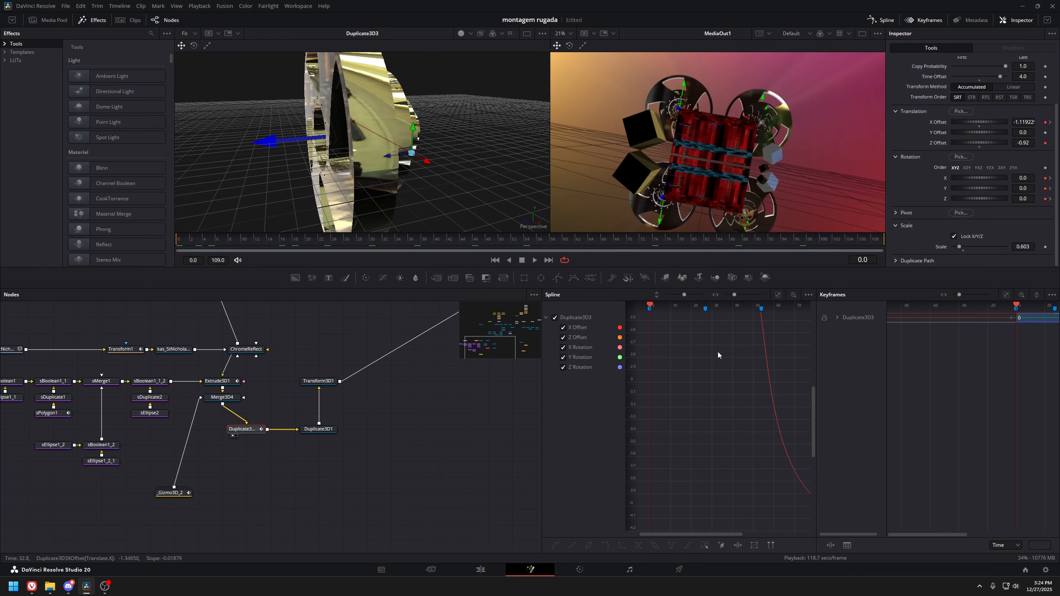
left_click_drag(643, 327, 673, 372)
left_click_drag(534, 161, 388, 153)
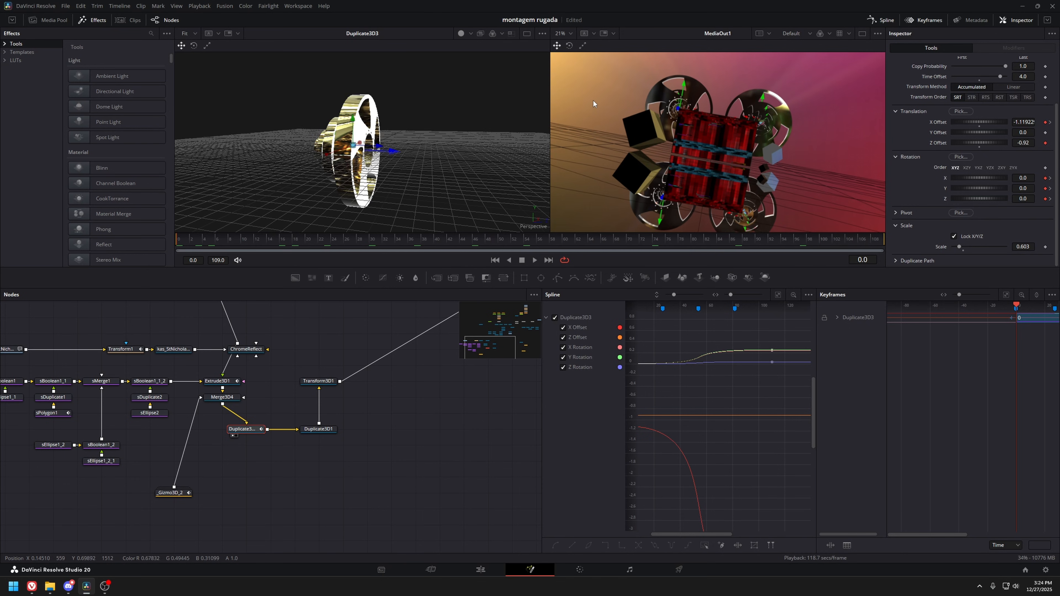
left_click_drag(237, 242, 746, 240)
left_click(462, 243)
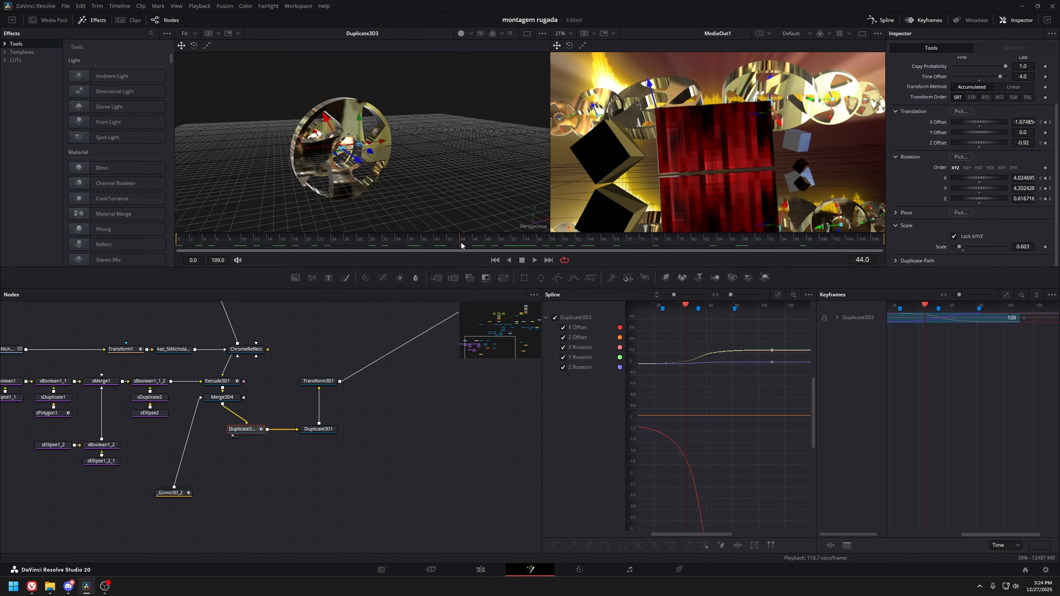
left_click(636, 240)
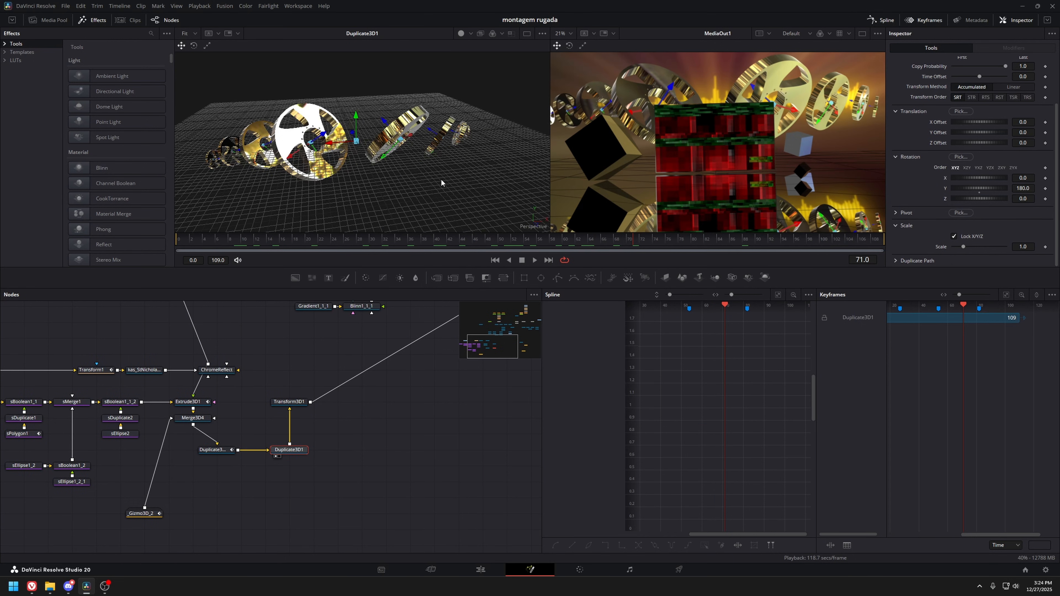
Try a Y rotation of about -3.1 on Duplicate3D1 and undo the change.
left_click_drag(1020, 190, 694, 207)
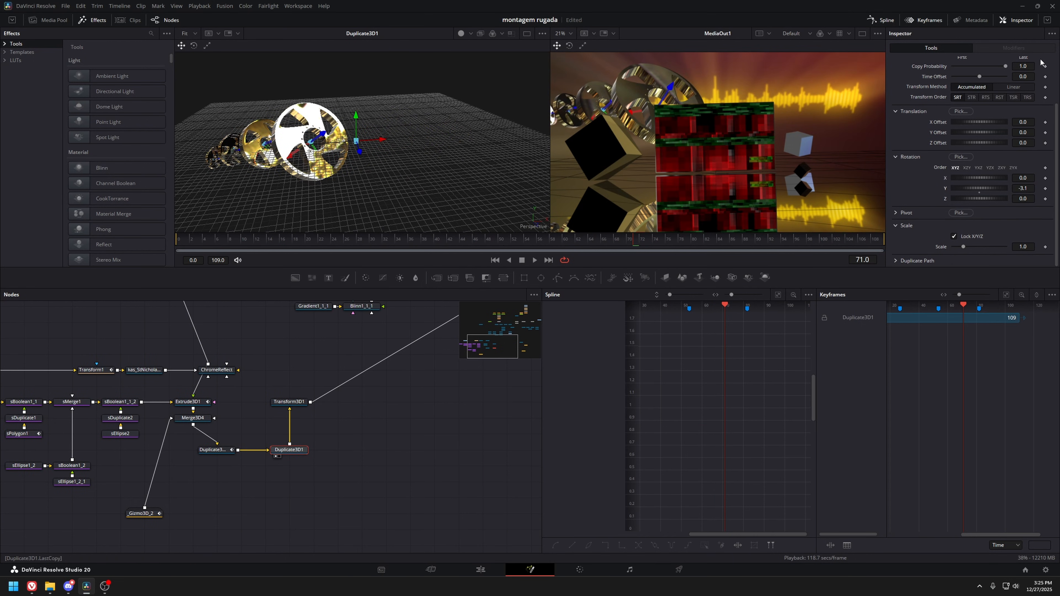
scroll(1022, 104, "up", 3)
scroll(1026, 95, "down", 3)
key("ctrl+z")
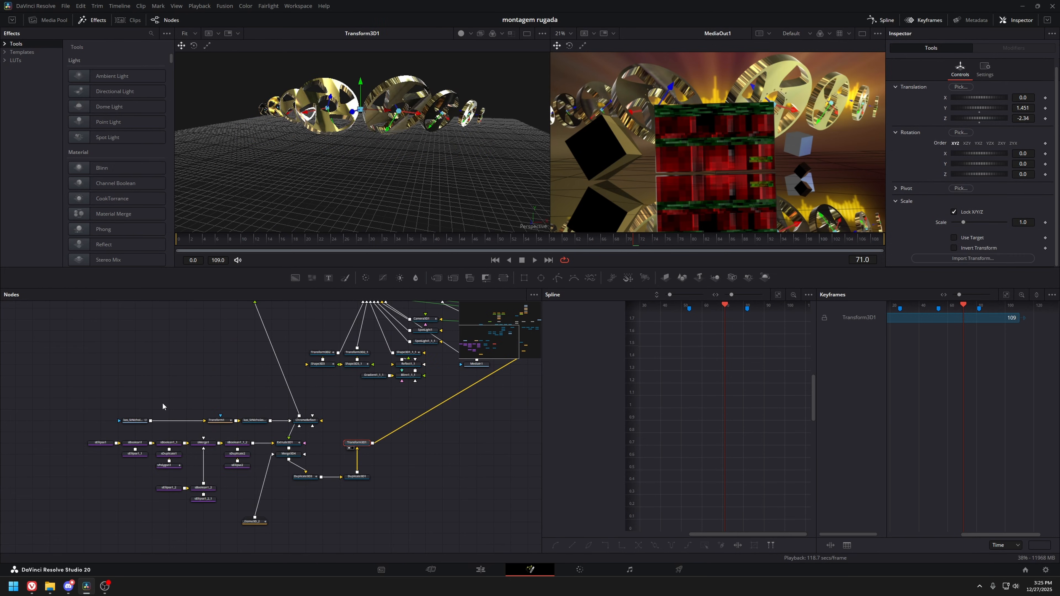
Select all the nodes in the wheel branch that leads to Transform3D1, and follow its connection to the main scene.
left_click_drag(84, 399, 378, 563)
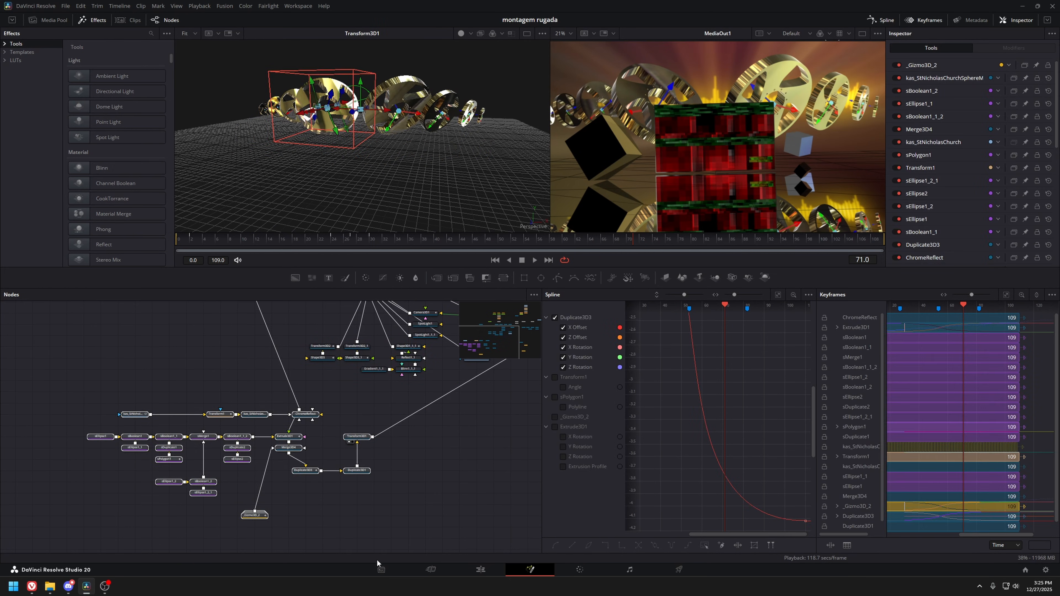
left_click_drag(349, 360, 246, 418)
left_click_drag(163, 470, 147, 485)
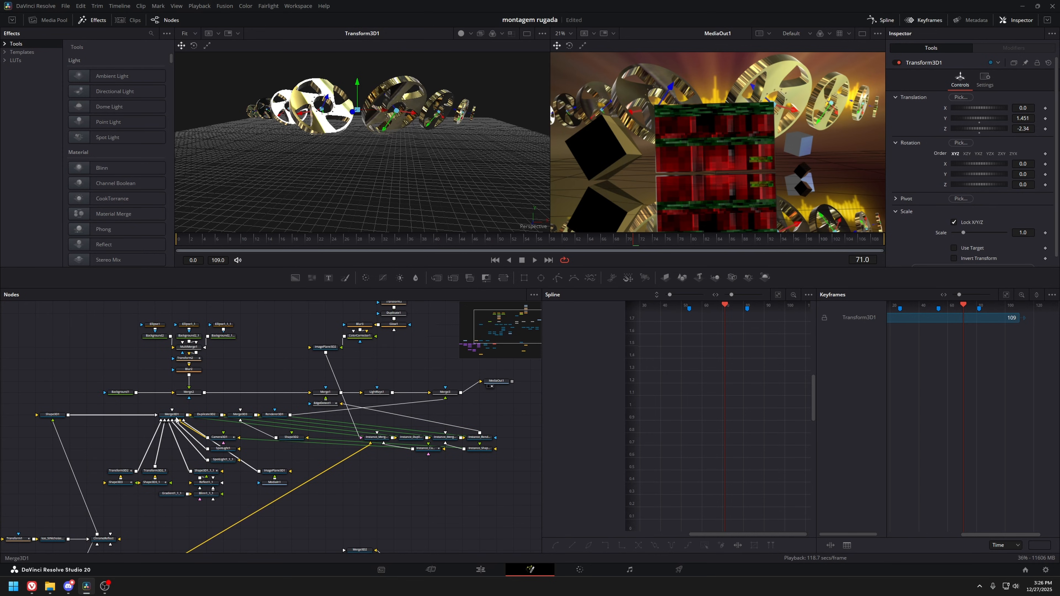
View Merge3D1 and Instance_Merge3D1 in turn to compare the main scene with the instanced one.
left_click_drag(172, 415, 375, 158)
scroll(354, 413, "up", 2)
left_click_drag(354, 413, 229, 387)
left_click(240, 398)
key("1")
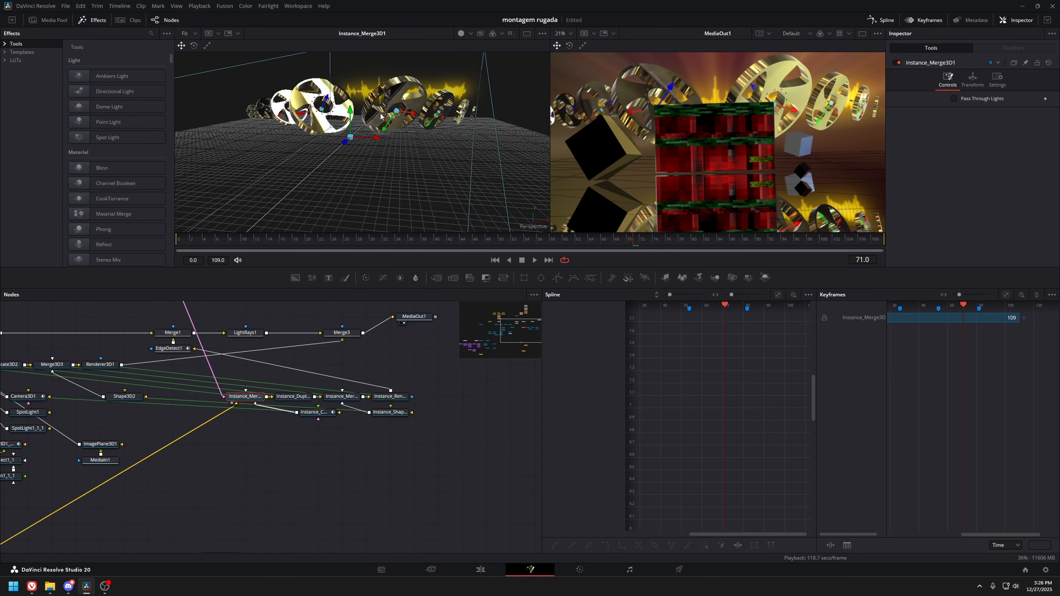
left_click_drag(257, 431, 422, 442)
left_click(208, 404)
key("1")
left_click(280, 450)
key("1")
Select the original chain from Merge3D1 to Renderer3D1 and its instanced copy to compare them, and select Instance_Merge3D1.
left_click_drag(87, 391, 256, 441)
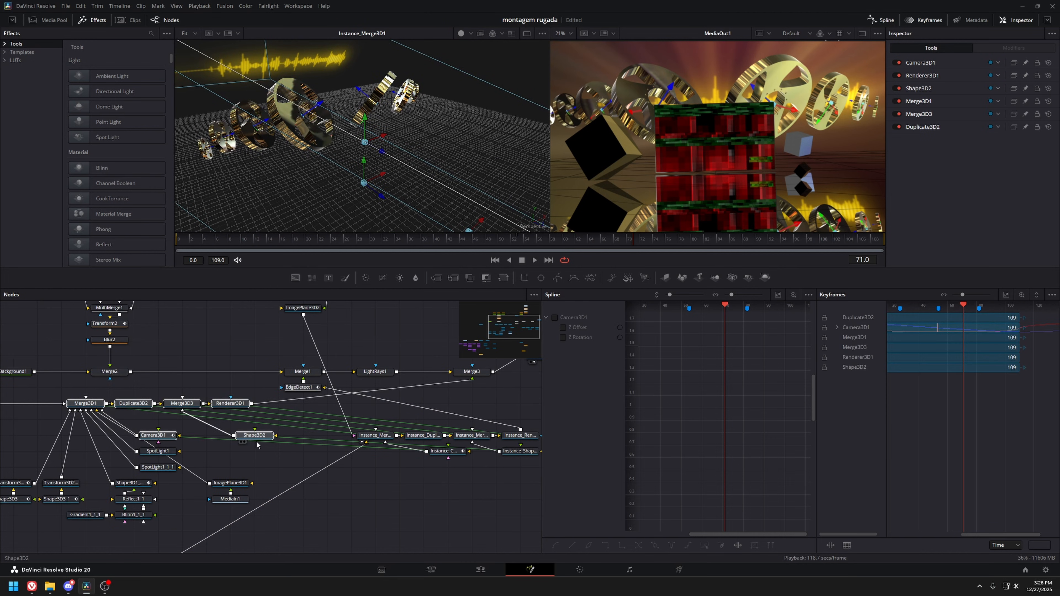
left_click_drag(190, 414, 99, 408)
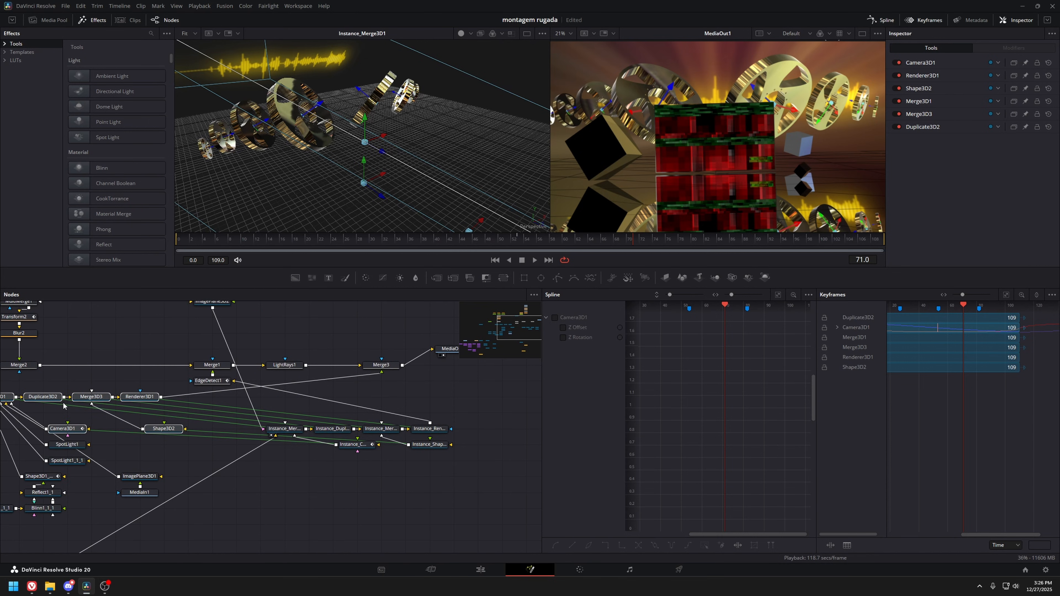
left_click(399, 466)
left_click_drag(289, 476, 446, 432)
left_click(285, 428)
left_click_drag(115, 408, 142, 444)
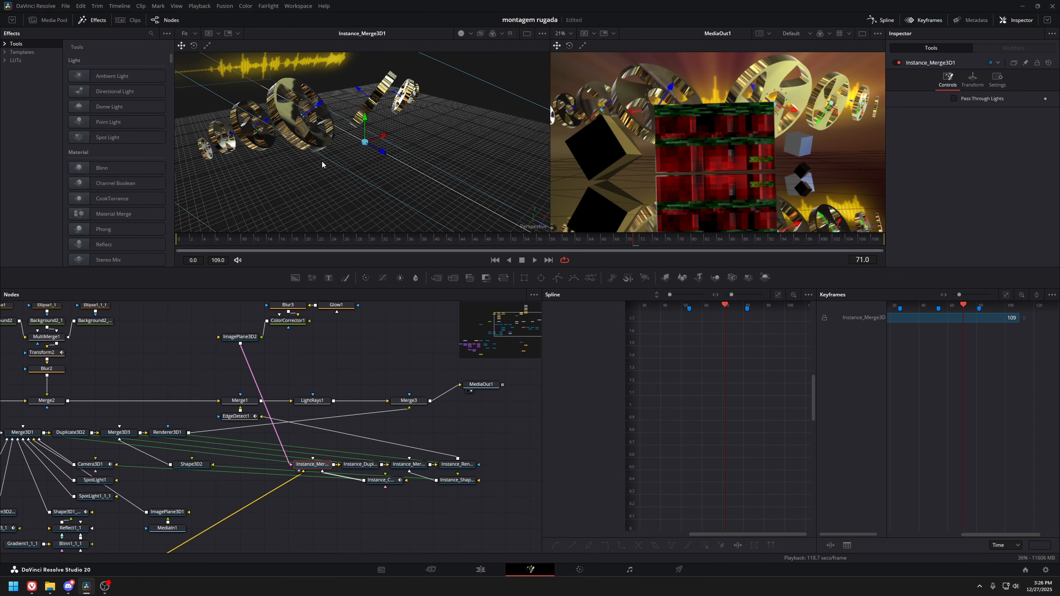
Examine EdgeDetect1's green edge settings, view its output, and go to frame 16.
scroll(321, 164, "down", 3)
left_click(245, 417)
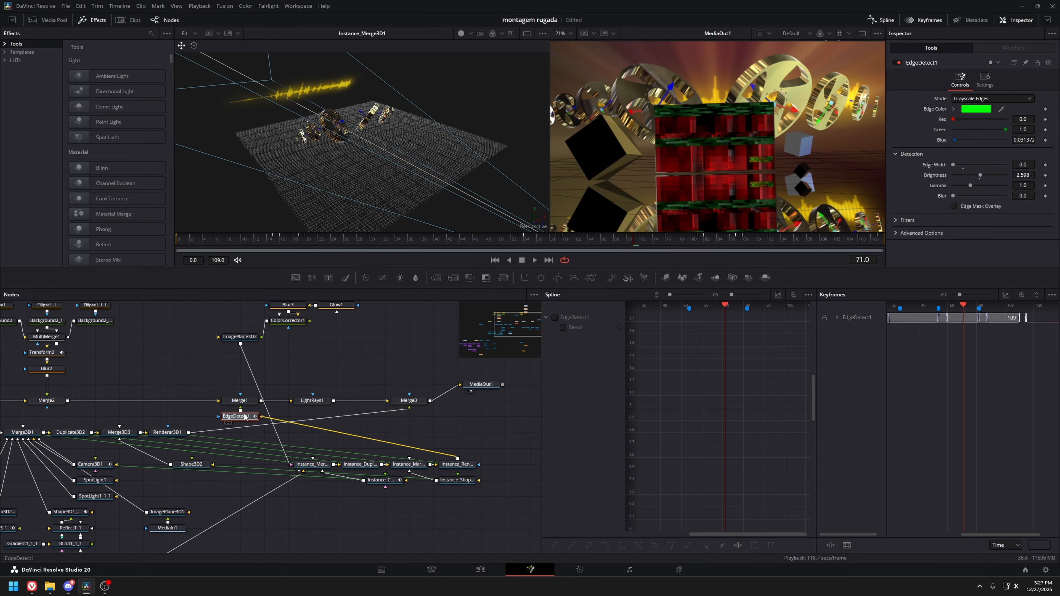
key("1")
left_click(282, 242)
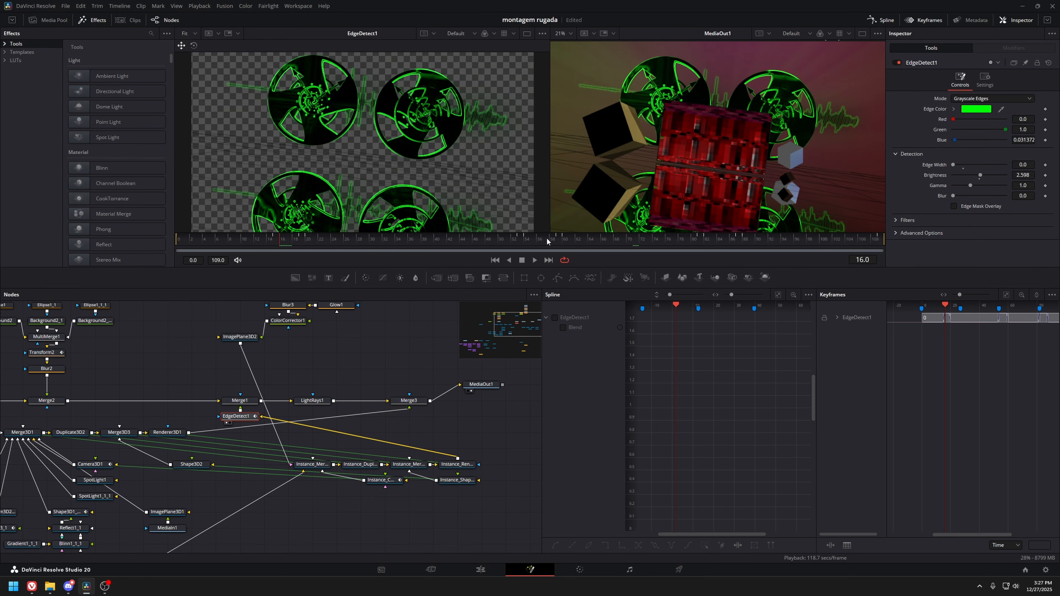
Go to frame 54, view the instanced scene at Instance_Merge3D1 and select its instanced camera.
left_click(524, 237)
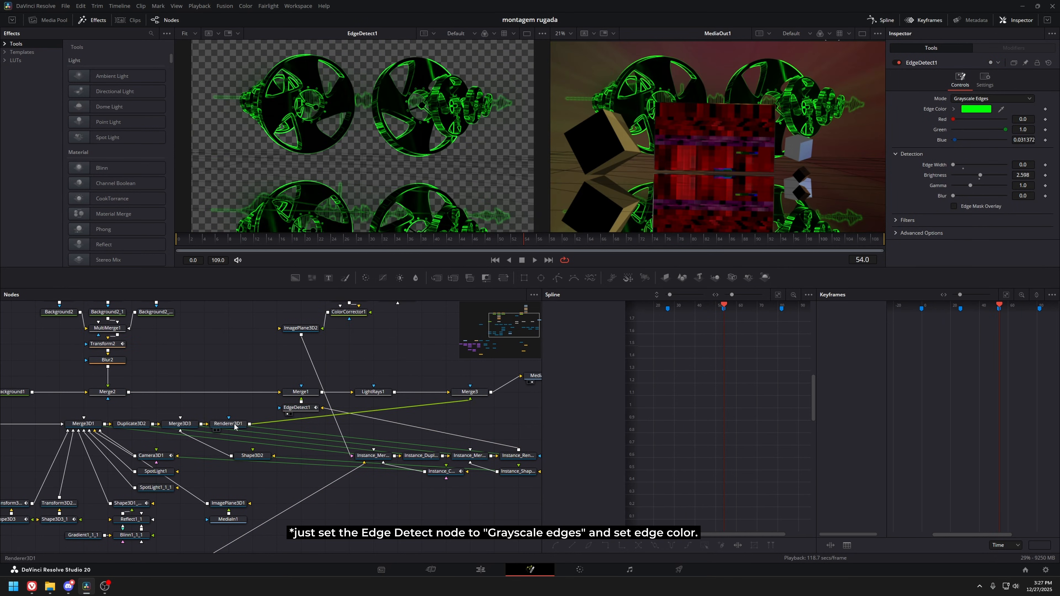
left_click(375, 456)
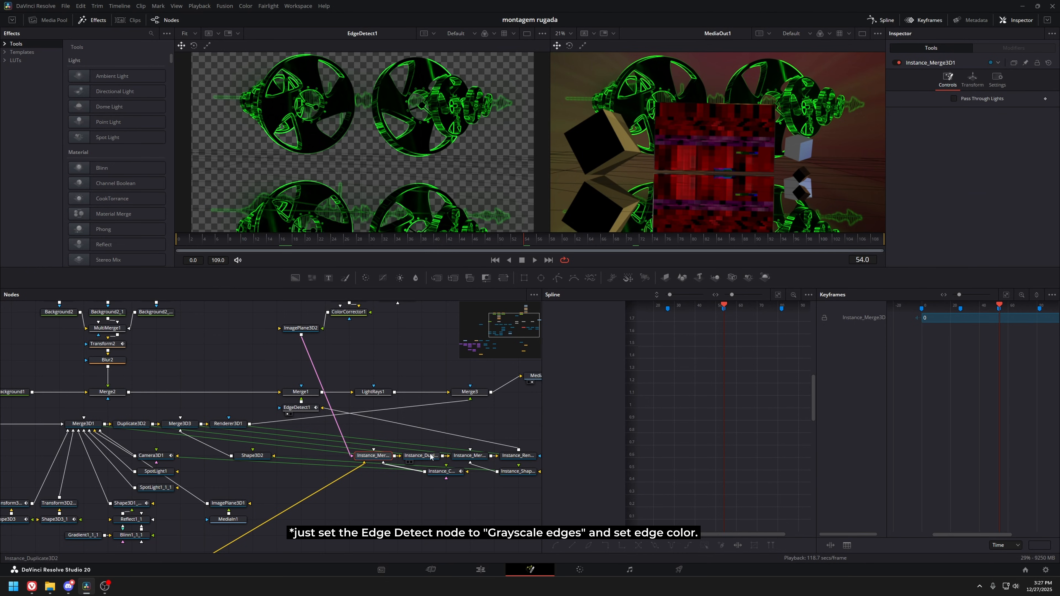
key("1")
left_click(442, 471)
View Merge1 and EdgeDetect1 in turn to examine how the edge-detected layer sits over the background.
scroll(268, 447, "left", 2)
left_click(334, 392)
key("1")
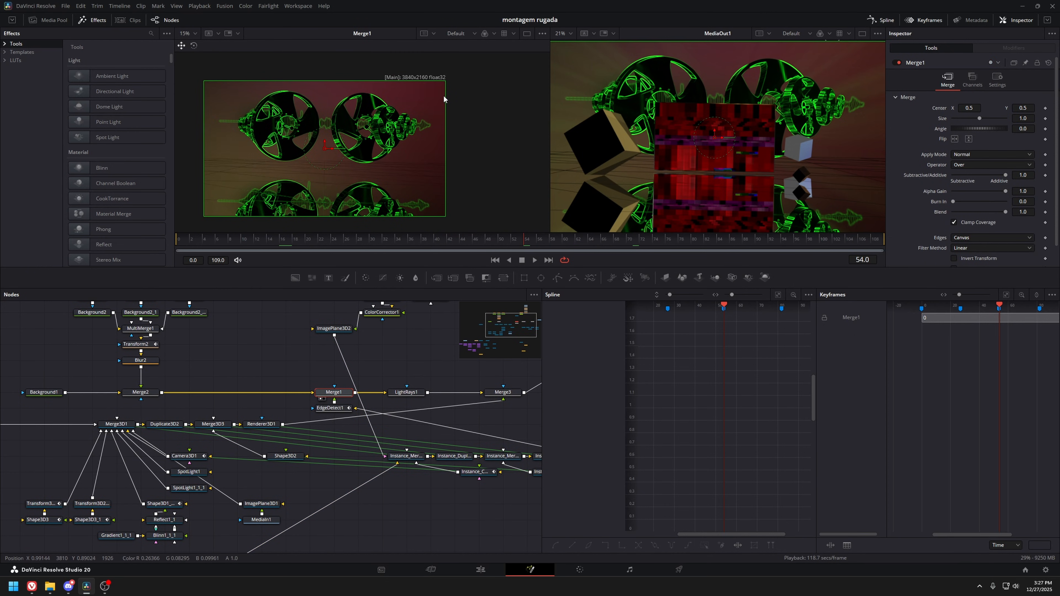
left_click(331, 408)
key("1")
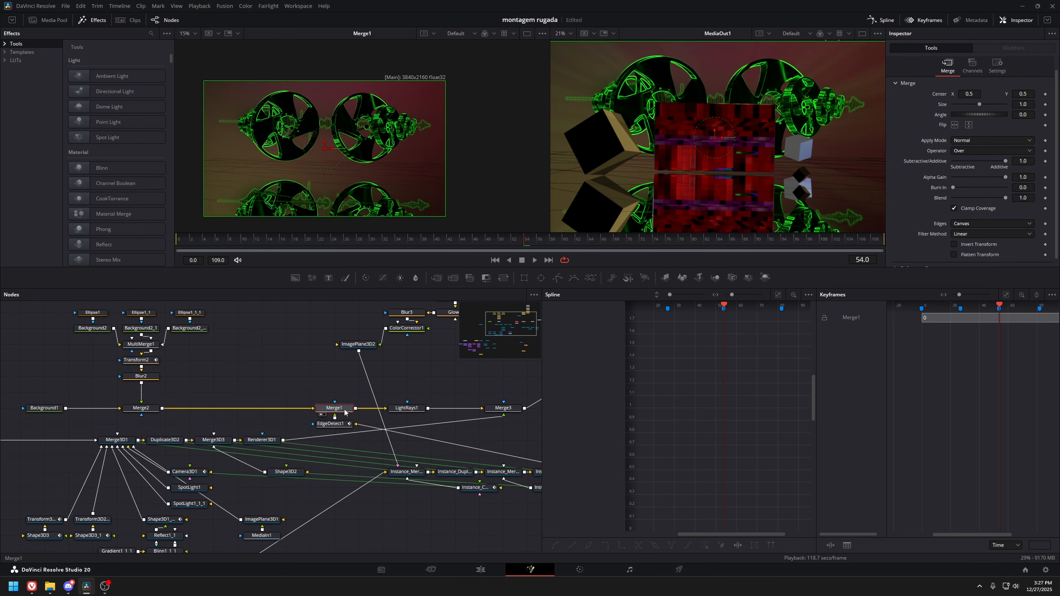
key("1")
key("1")
scroll(228, 393, "down", 2)
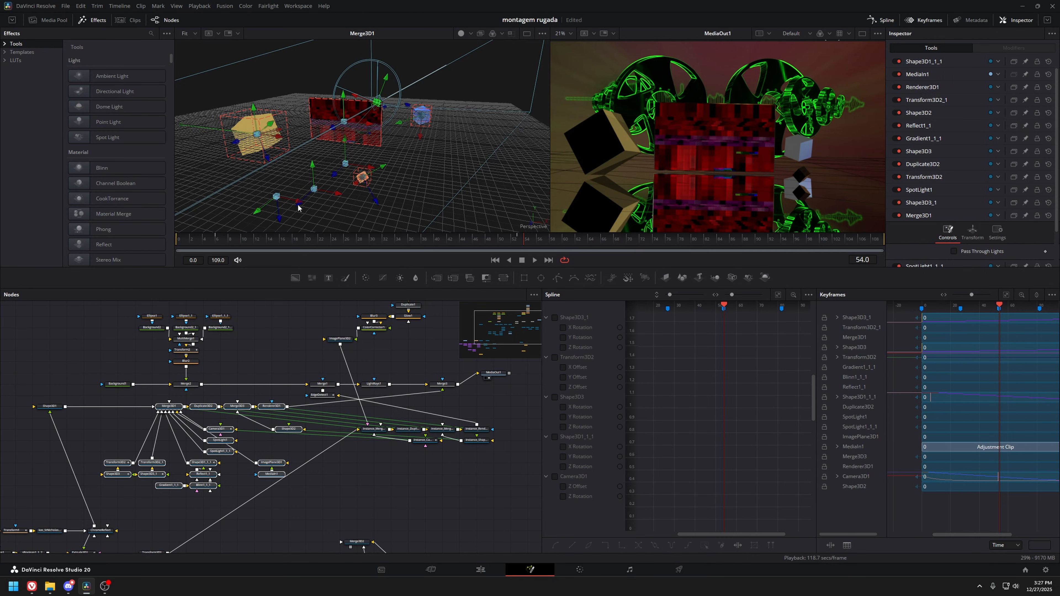
Select the waveform branch from MediaIn2 to ImagePlane3D2 and inspect ImagePlane3D2 in the 3D view.
left_click_drag(376, 357, 269, 428)
left_click_drag(227, 319, 328, 423)
left_click(237, 409)
key("1")
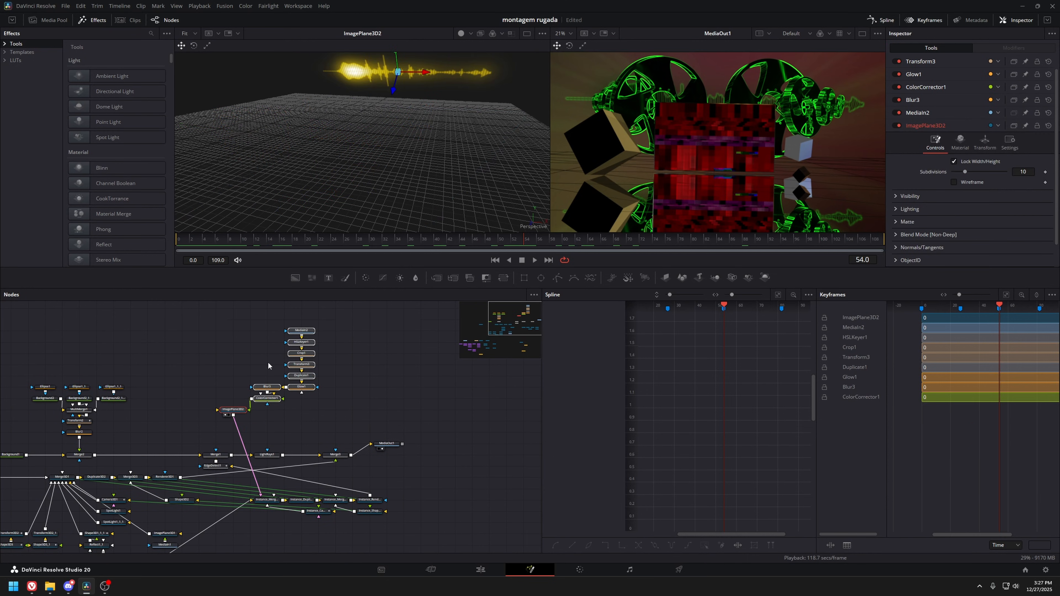
left_click_drag(358, 125, 420, 132)
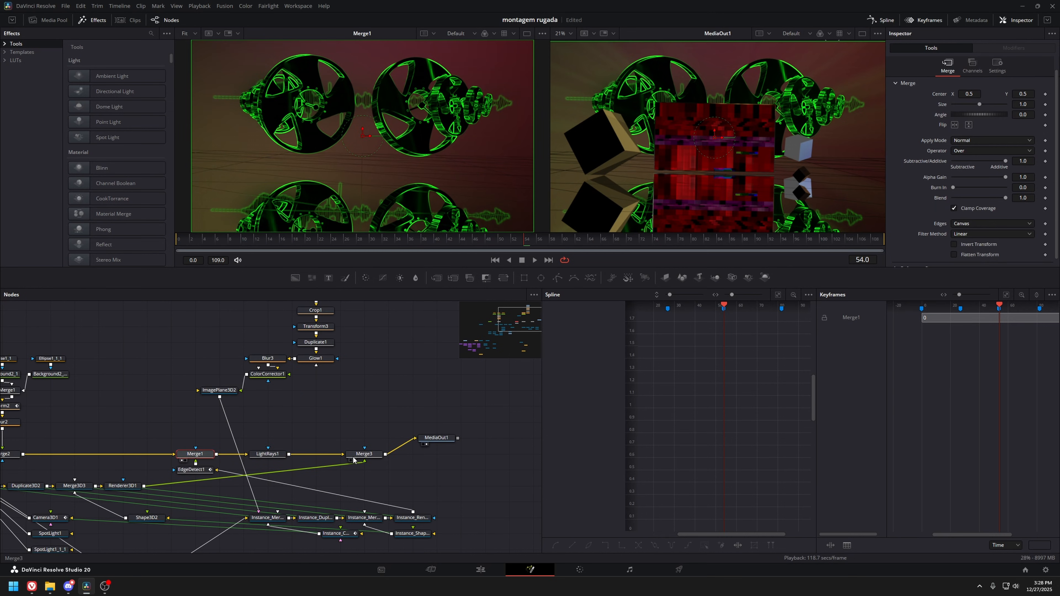
Select Merge3, return to the Edit page and move the playhead past the fourth marker to 01:00:20:39.
left_click(352, 456)
key("shift+4")
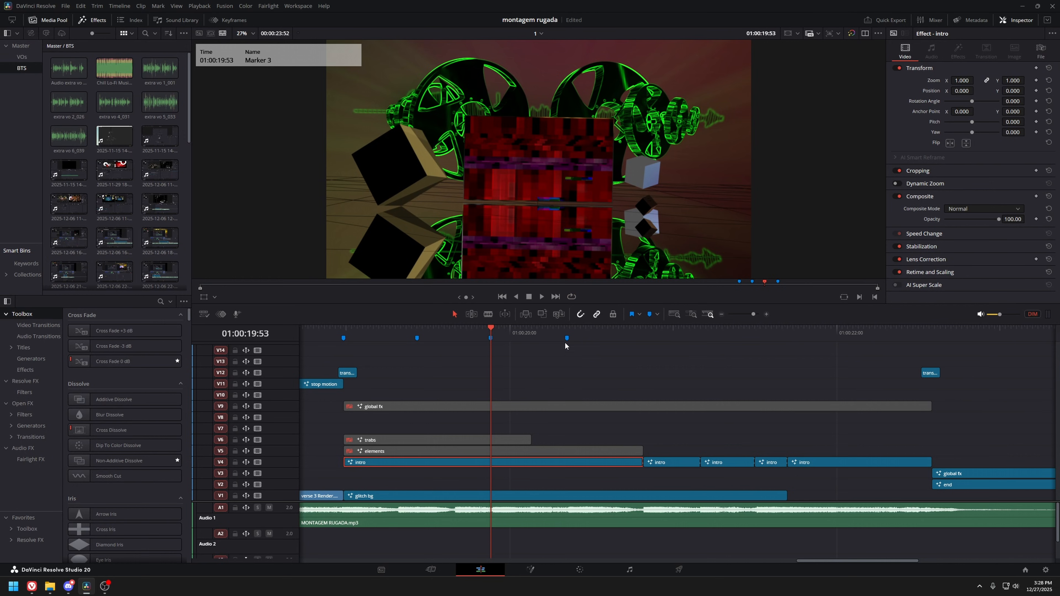
left_click_drag(553, 336, 617, 332)
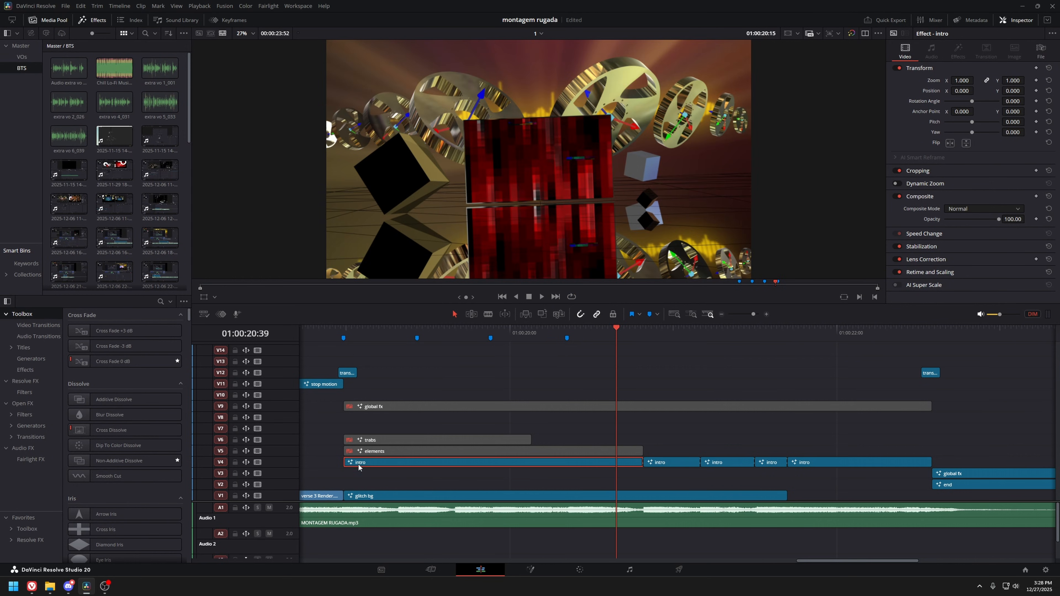
scroll(549, 415, "right", 3)
scroll(527, 402, "down", 2)
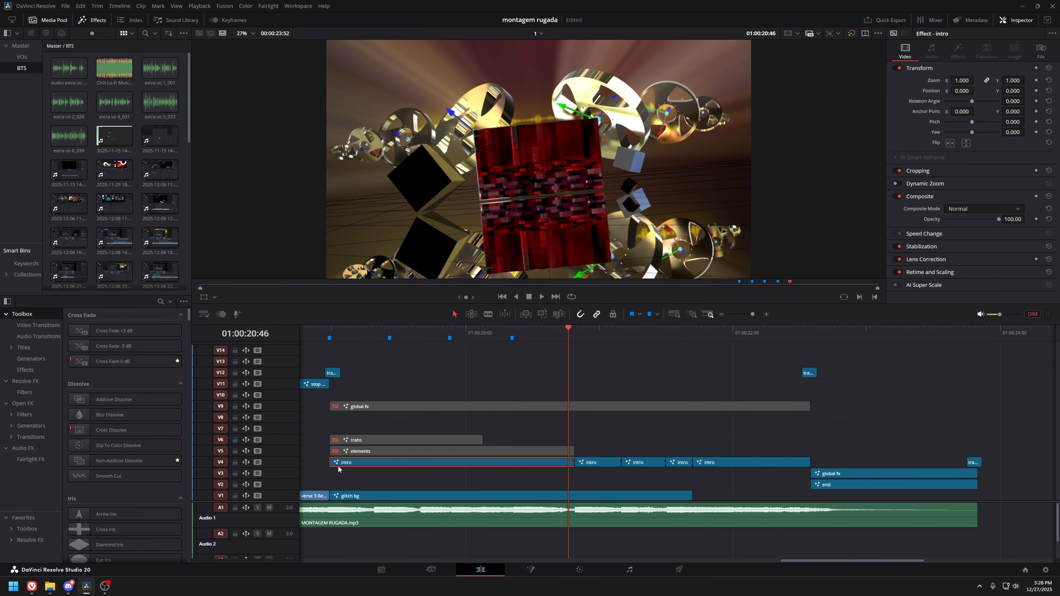
Move the first intro clip to V2, extend its end and split it near the start of the second intro clip.
left_click_drag(561, 467, 801, 484)
key("b")
left_click(580, 485)
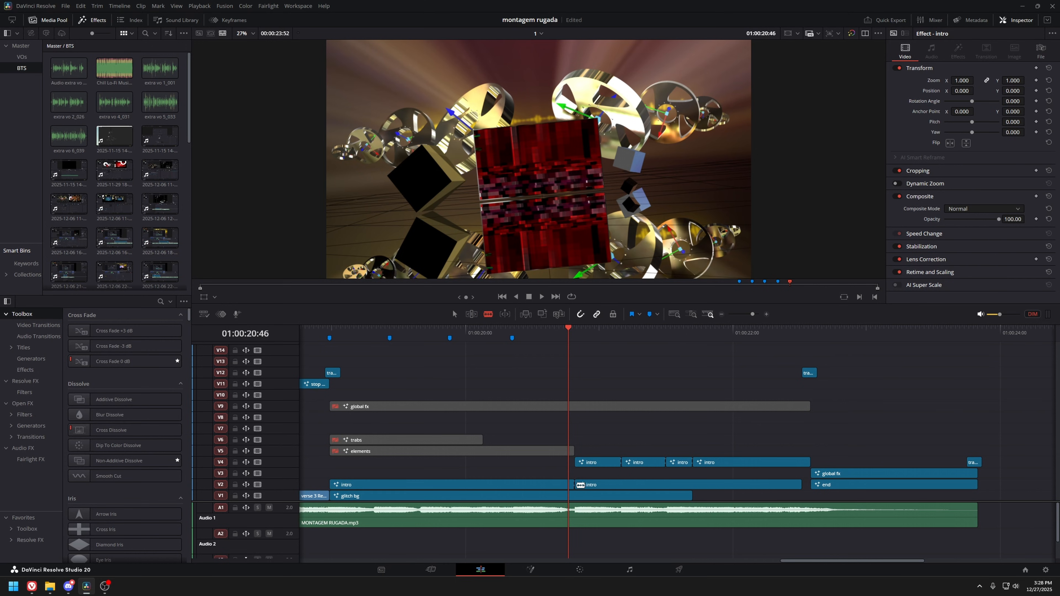
key("a")
Go to 01:00:20:56, open the second intro clip on V4 in Fusion and view Instance_Merge3D1.
left_click(591, 333)
left_click(598, 485)
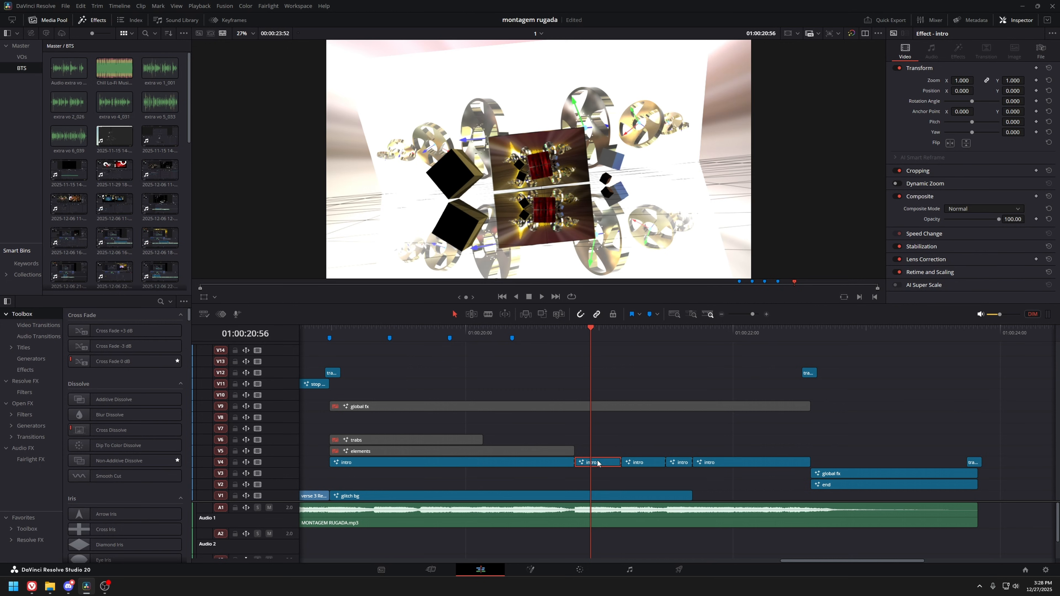
key("shift+5")
left_click(236, 417)
key("1")
Examine the white backdrop from ImagePlane3D2 in the instanced scene, and select Instance_Merge3D1.
left_click_drag(250, 330, 434, 485)
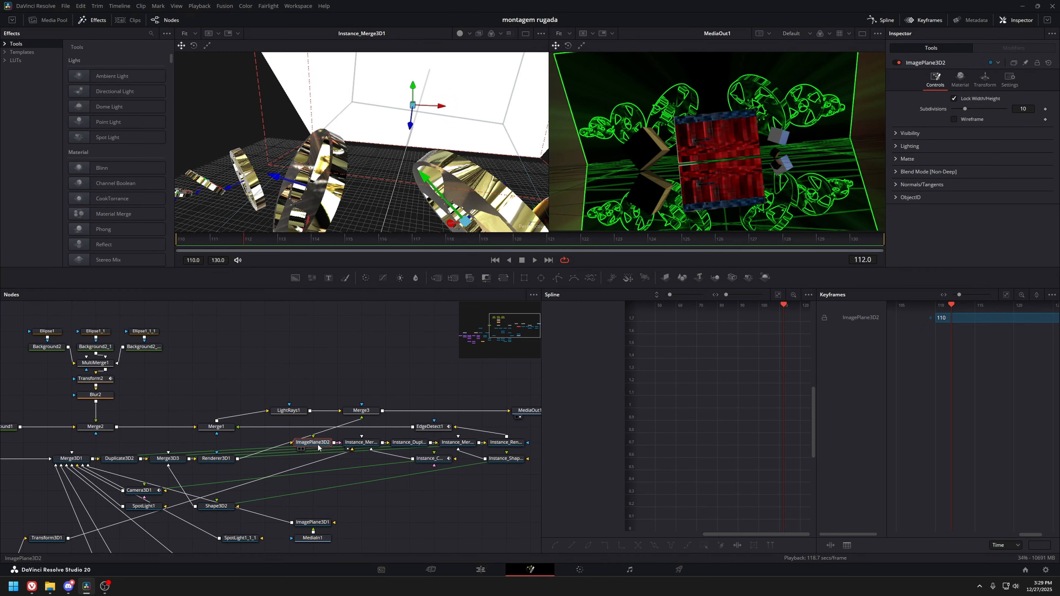
scroll(368, 150, "down", 4)
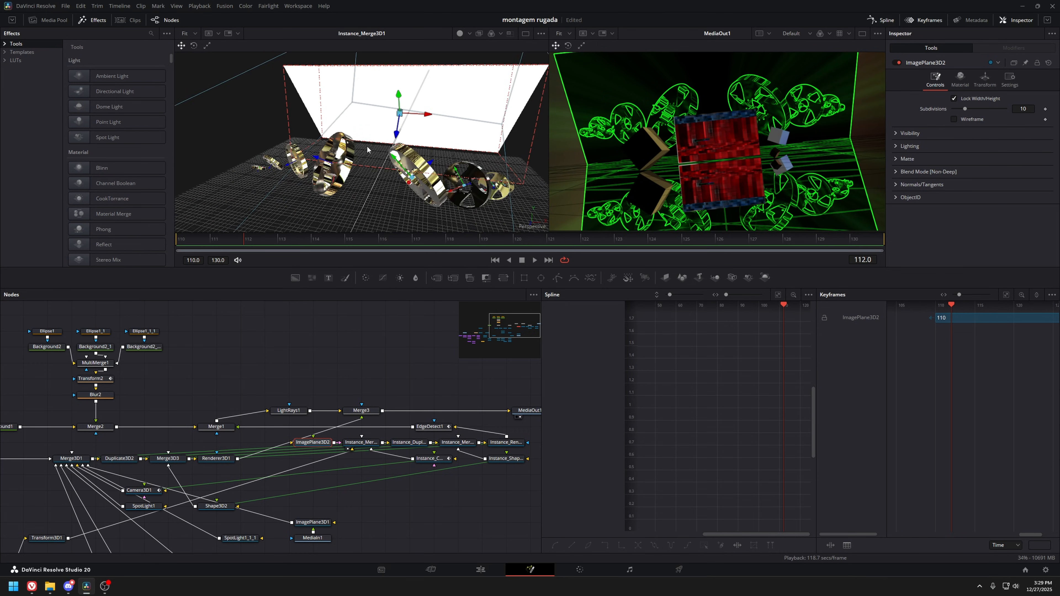
left_click_drag(411, 166, 359, 171)
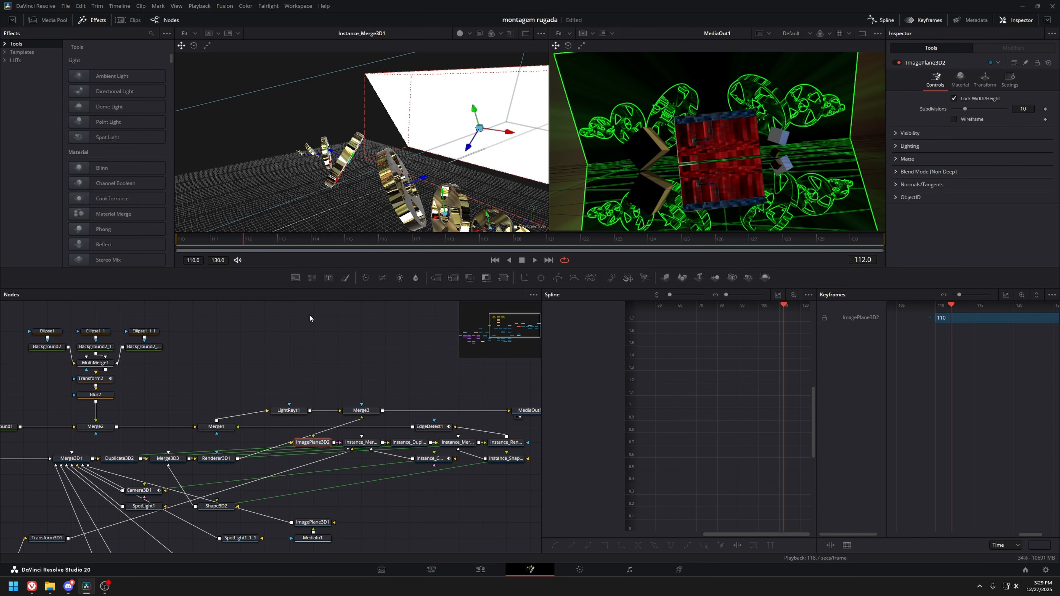
left_click(361, 442)
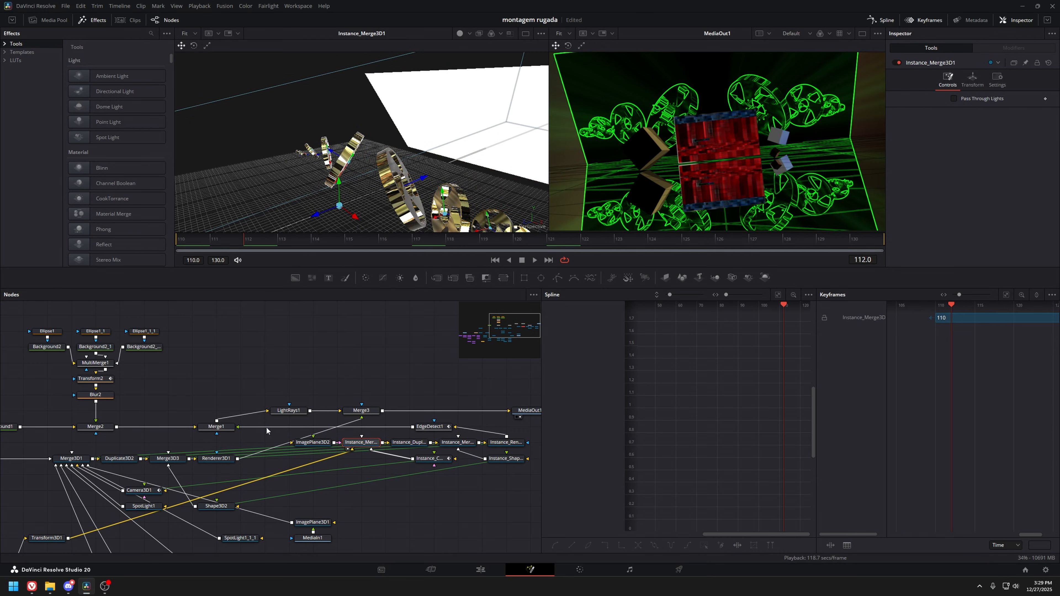
View EdgeDetect1's output and scrub through the second intro clip's frames.
left_click(429, 427)
key("1")
left_click_drag(291, 238, 868, 288)
Return to the Edit page, move to the third intro clip at 01:00:21:18 and open it in Fusion.
left_click(480, 569)
left_click(600, 329)
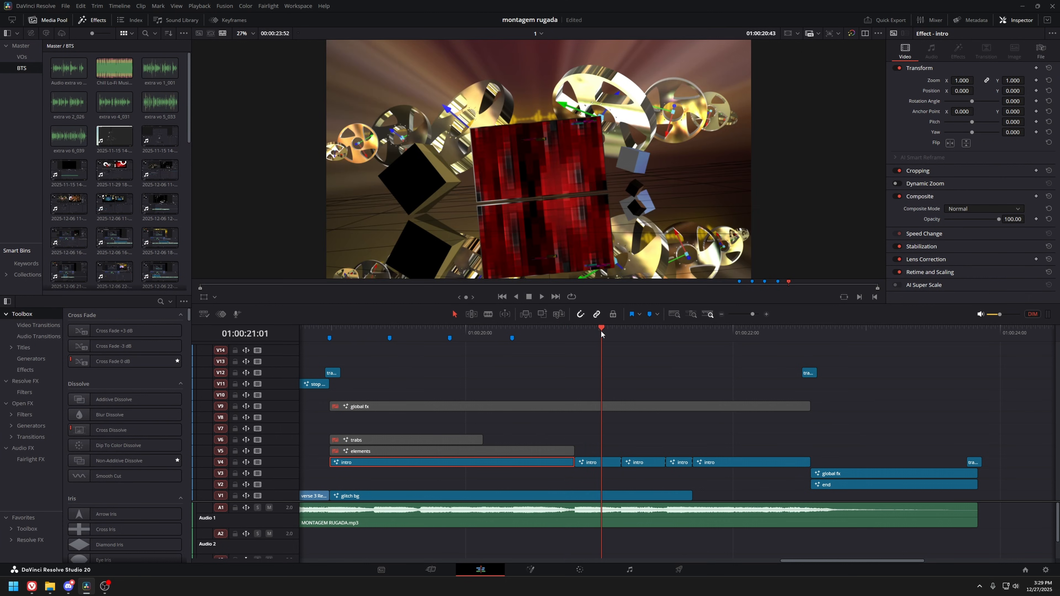
left_click(598, 463)
key("space")
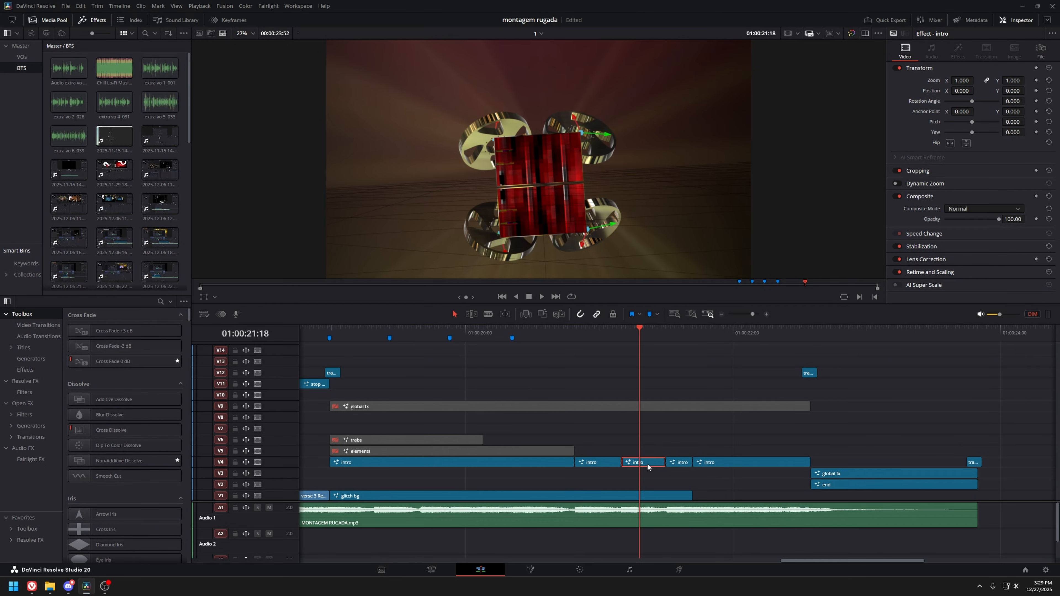
key("shift+5")
Examine the third intro clip's node graph, viewing Merge3D1 and Instance_Merge3D1 in turn.
left_click_drag(180, 464, 473, 369)
left_click_drag(257, 431, 433, 547)
left_click_drag(311, 471, 89, 571)
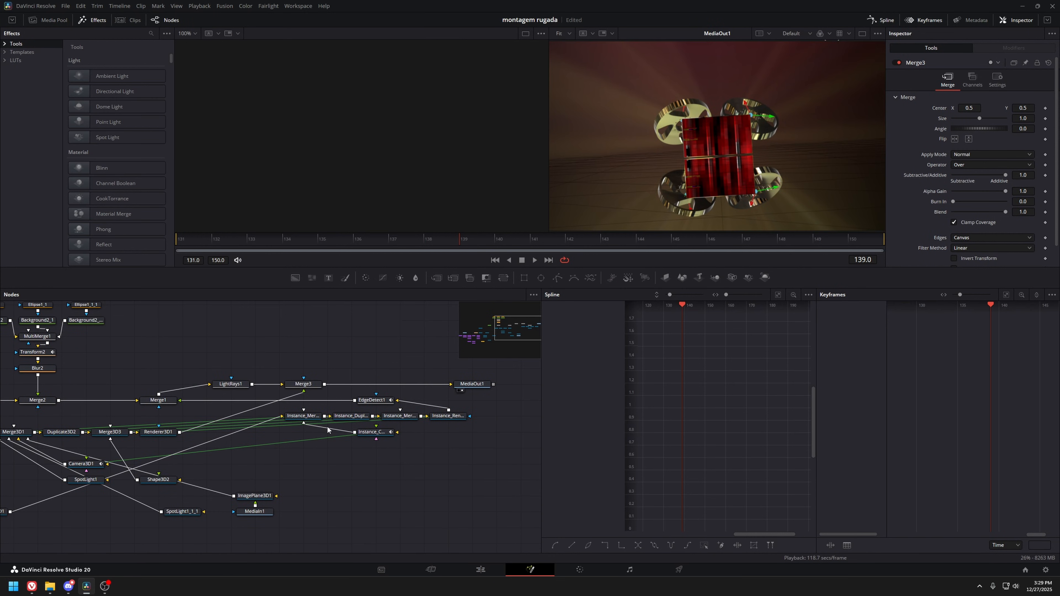
left_click_drag(231, 332, 232, 399)
left_click_drag(206, 411, 375, 328)
left_click_drag(174, 487, 253, 447)
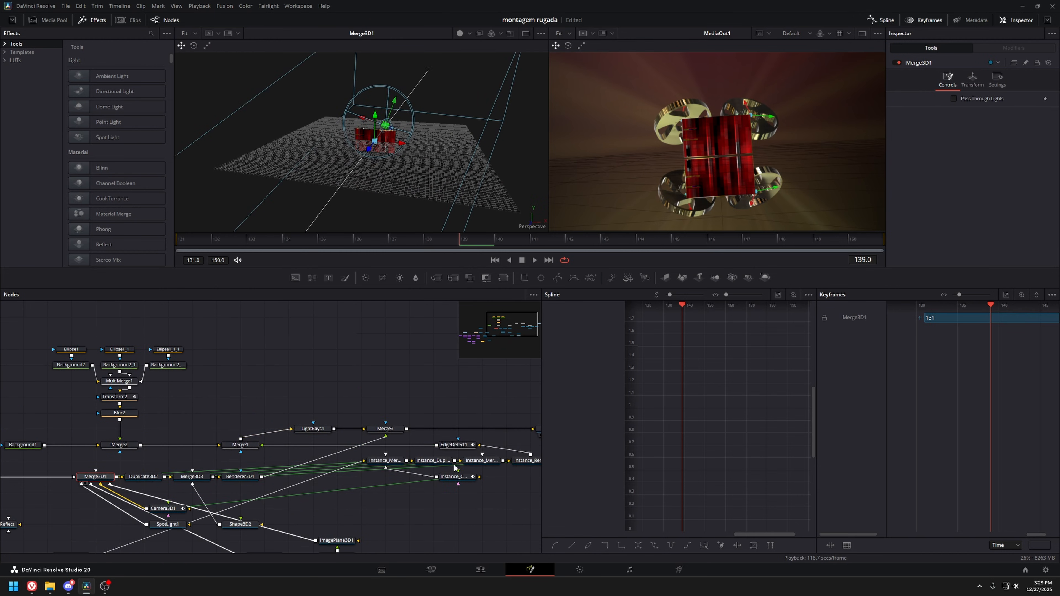
left_click_drag(400, 461, 407, 202)
left_click_drag(100, 476, 353, 143)
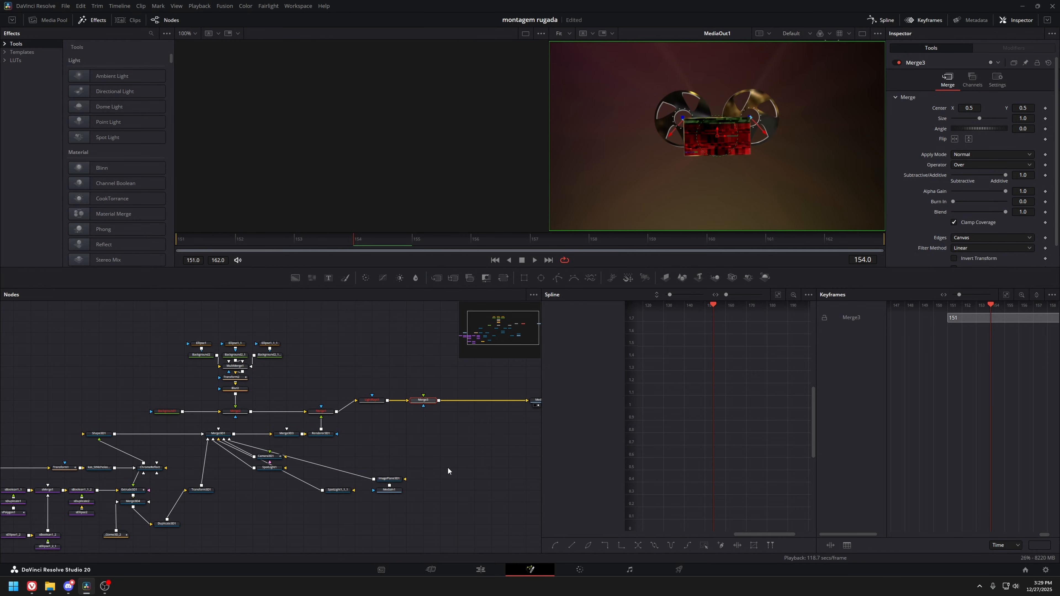
In the fourth intro clip's node graph, view Merge3D1, select the wheel branch and view ImagePlane3D1 with its MediaIn1.
left_click_drag(448, 467, 541, 437)
left_click(292, 409)
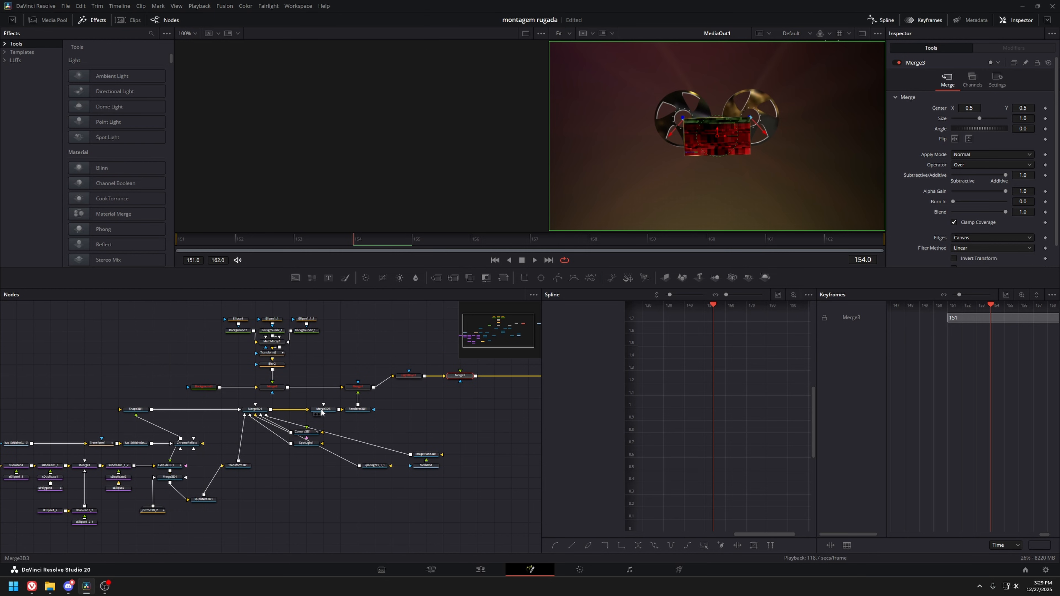
key("1")
left_click_drag(33, 457, 202, 549)
left_click_drag(501, 500, 461, 450)
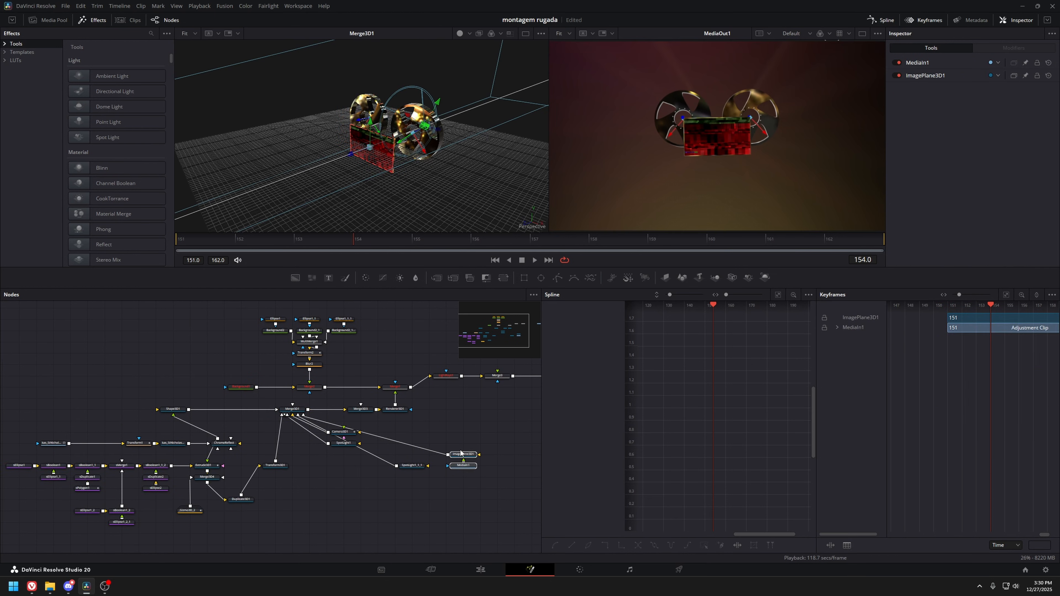
left_click(460, 455)
key("1")
Select the first four intro clips with the surrounding V1, V5 and V6 clips, and scrub around 01:00:21:33.
left_click_drag(445, 416, 739, 503)
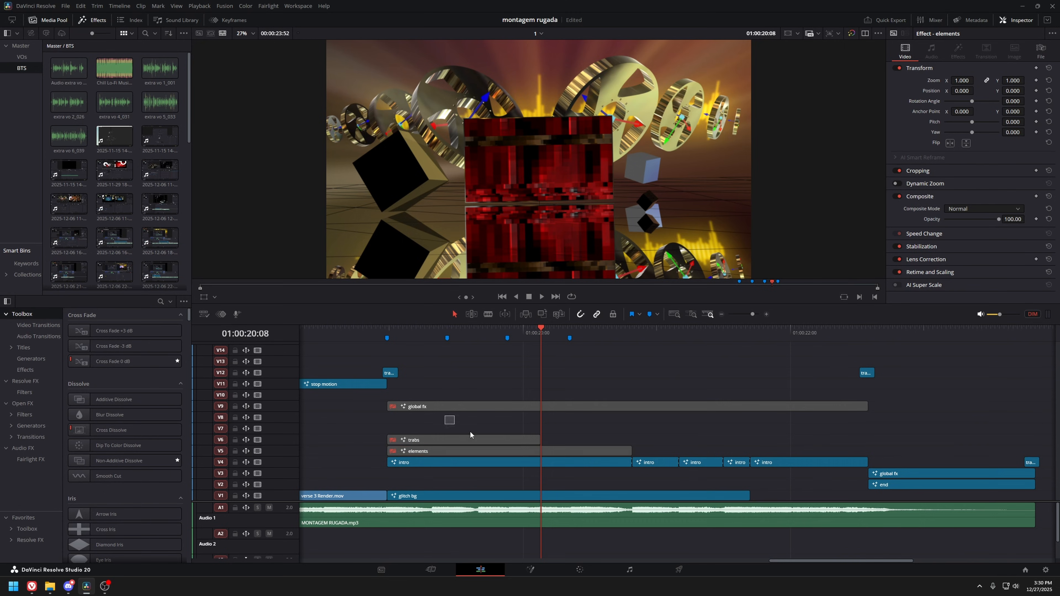
left_click(730, 332)
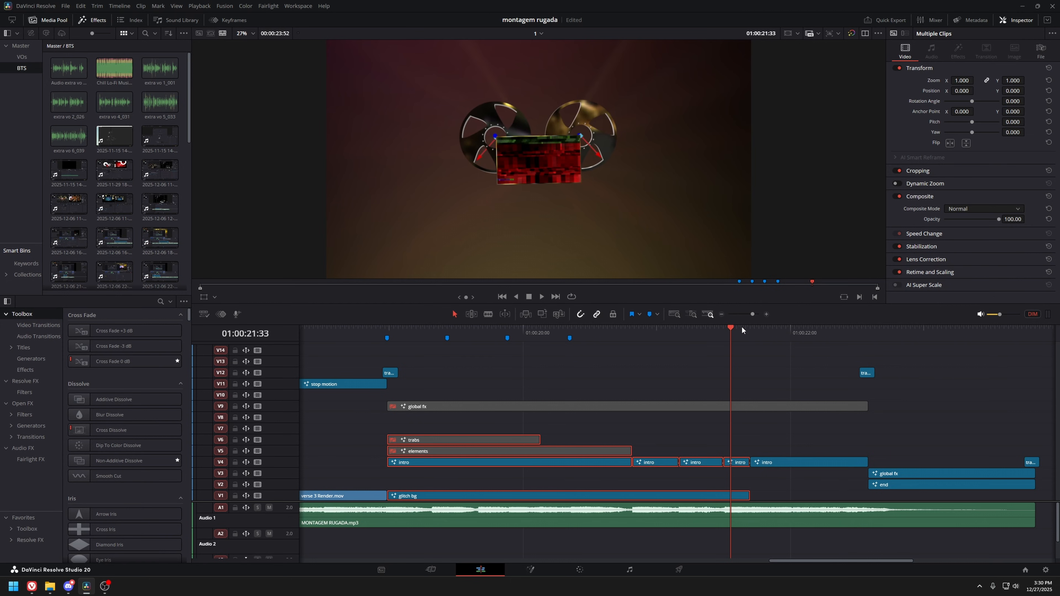
left_click(742, 326)
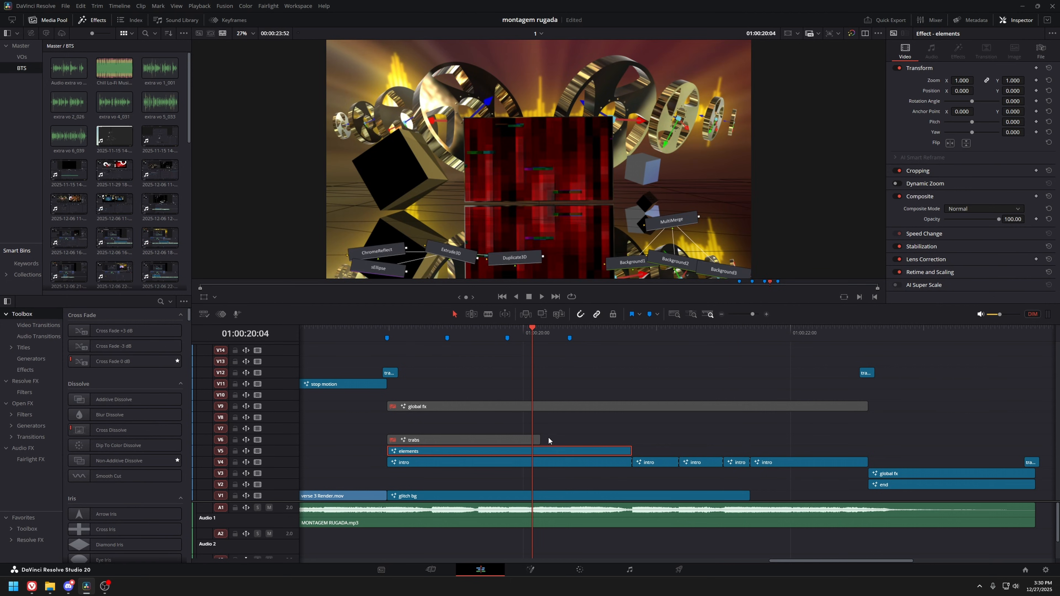
Open the elements clip on V5 in Fusion, and return to the Edit page to look over the timeline.
key("shift+5")
left_click(480, 569)
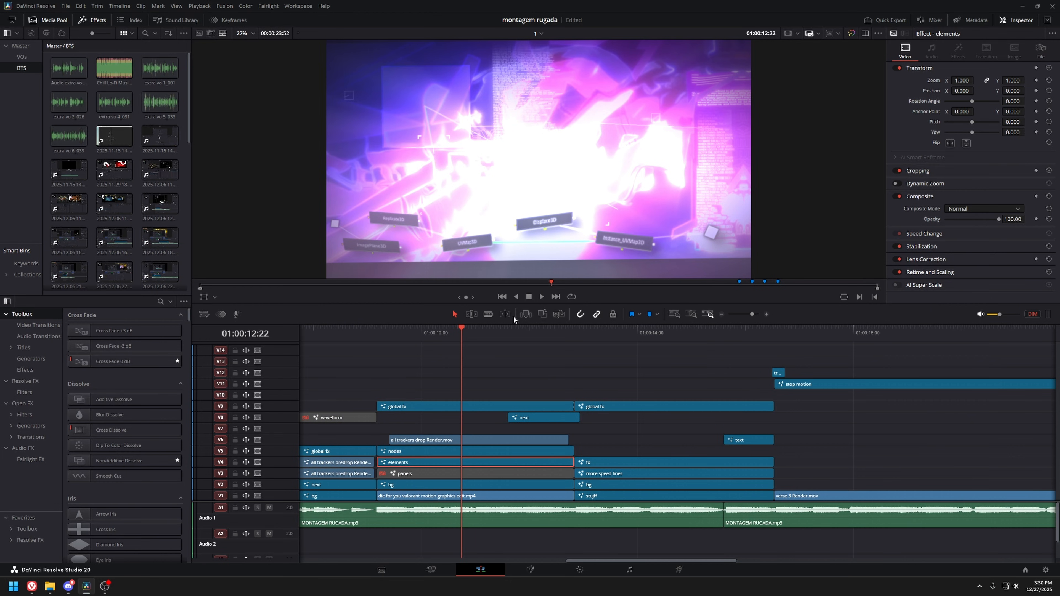
scroll(632, 410, "down", 4)
left_click_drag(632, 410, 390, 410)
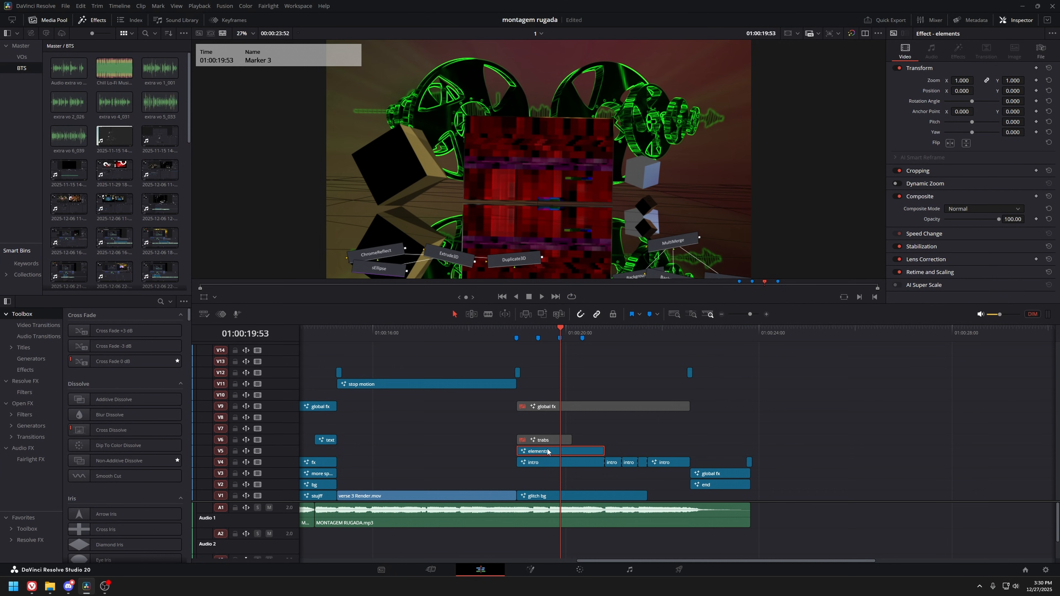
Open the elements clip in Fusion at 01:00:19:53 and view Merge2_1_1 and Merge4_1 in the node-shape group.
key("shift+5")
key("1")
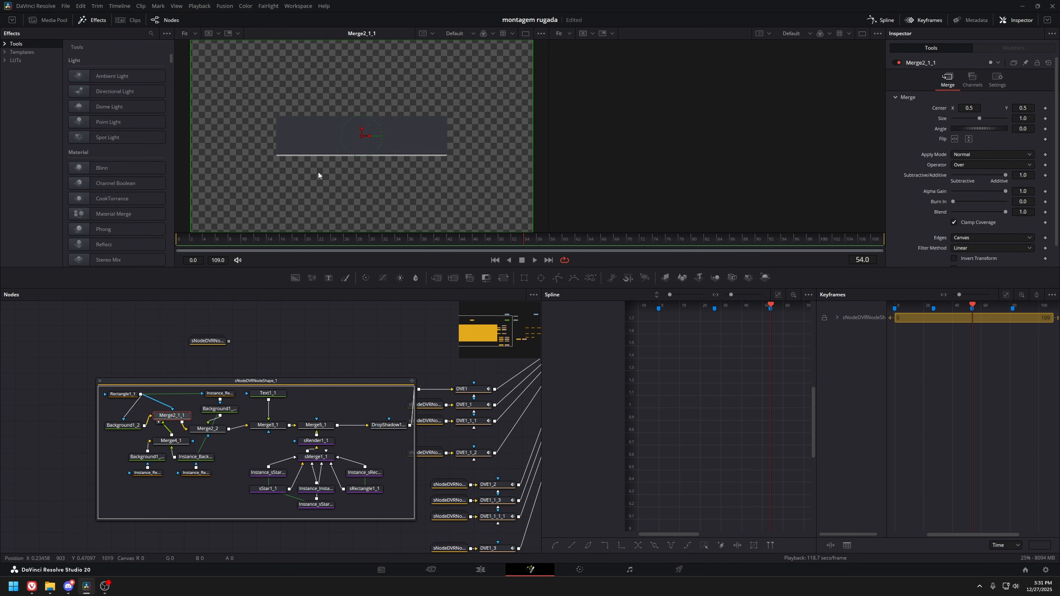
left_click(171, 441)
key("1")
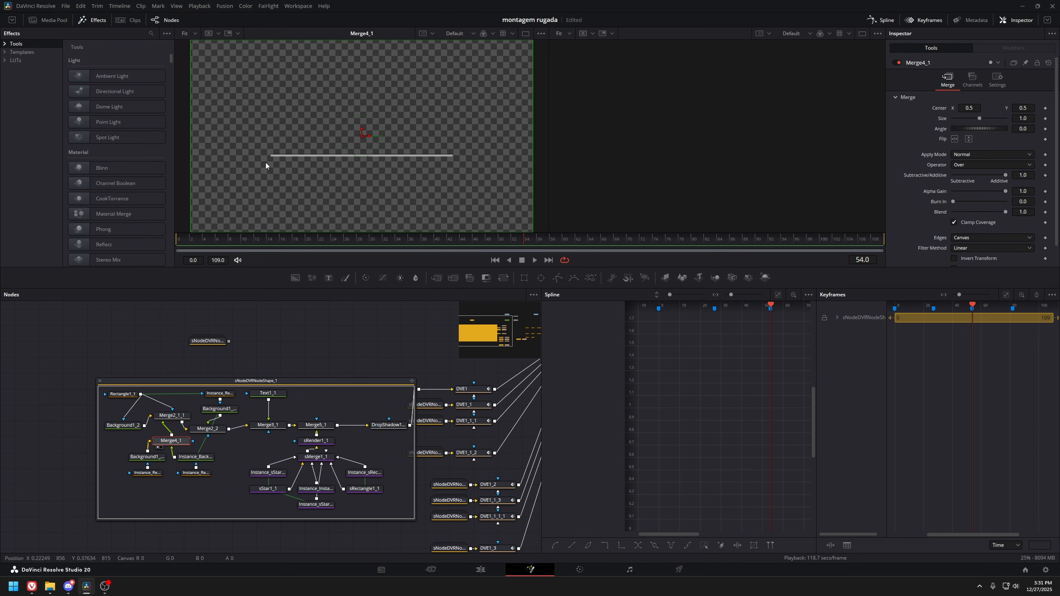
View Merge2_2, Merge3_1 and Merge5_1 in turn to examine how the node label graphic builds up.
left_click_drag(207, 429, 295, 121)
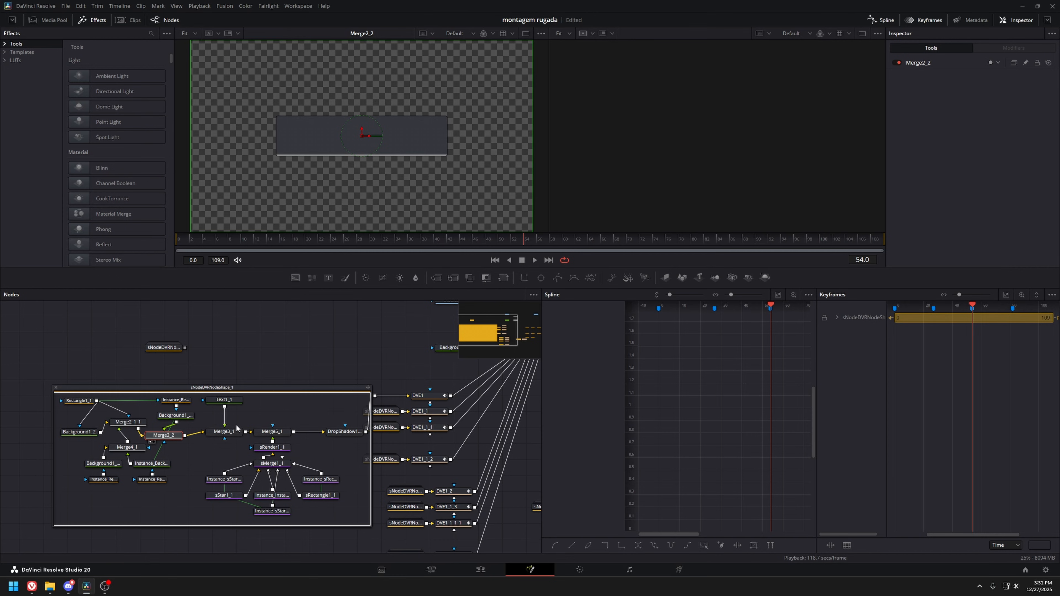
left_click(224, 432)
key("1")
left_click(271, 434)
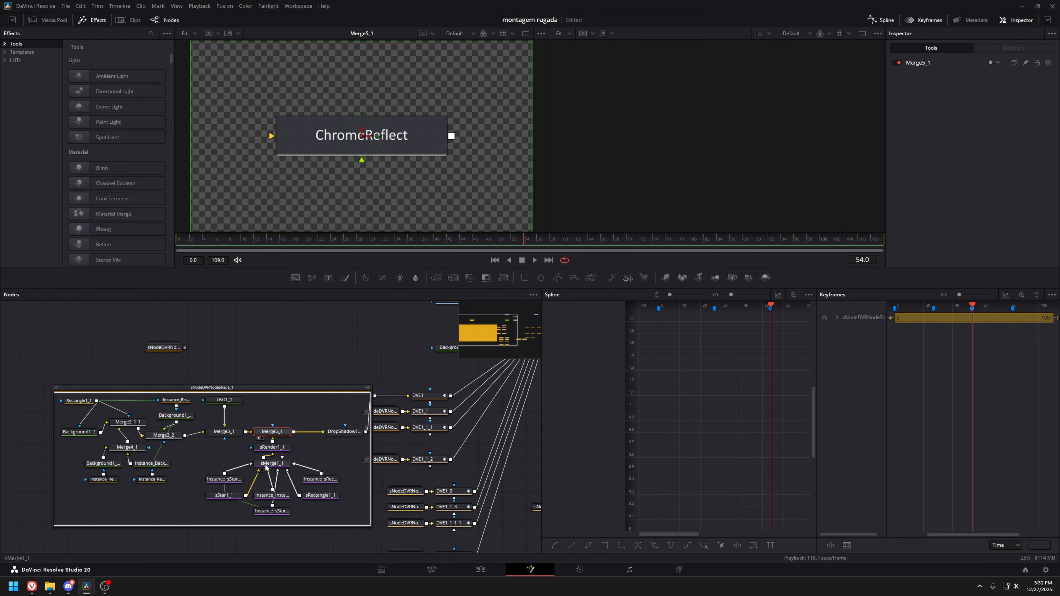
View sStar1_1, Instance_sStar1_1_1 and sRectangle1_1 in turn to examine the node's input and output connector shapes.
left_click_drag(224, 495, 262, 180)
scroll(263, 129, "up", 2)
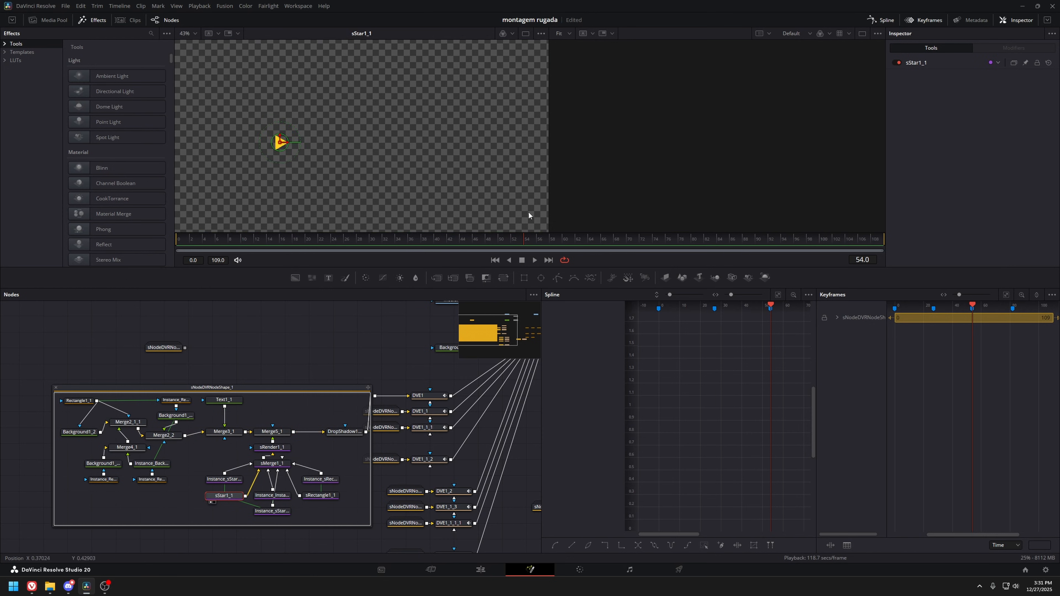
left_click(272, 511)
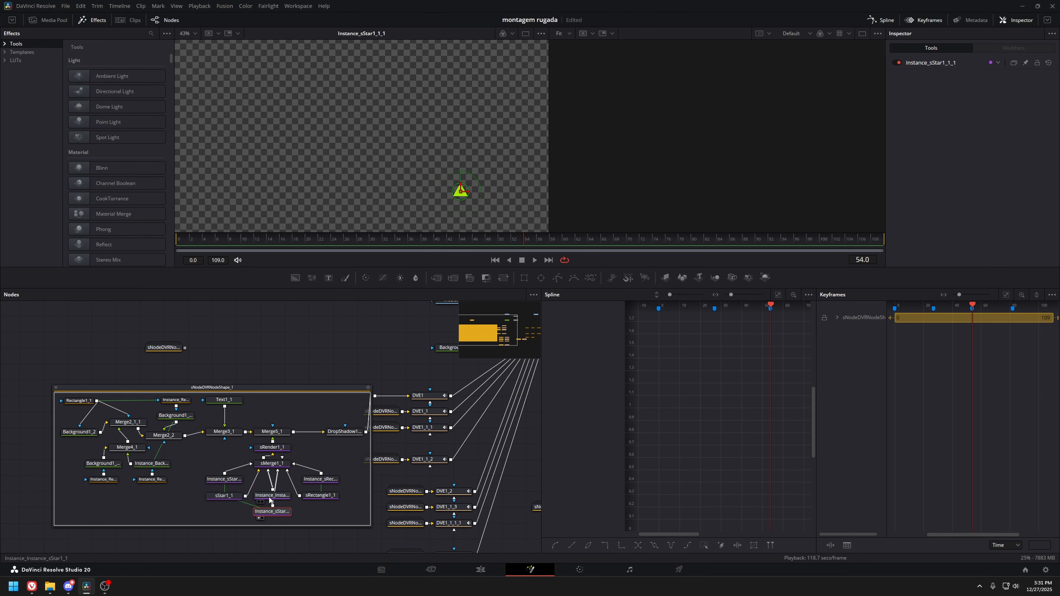
key("1")
left_click(321, 495)
key("1")
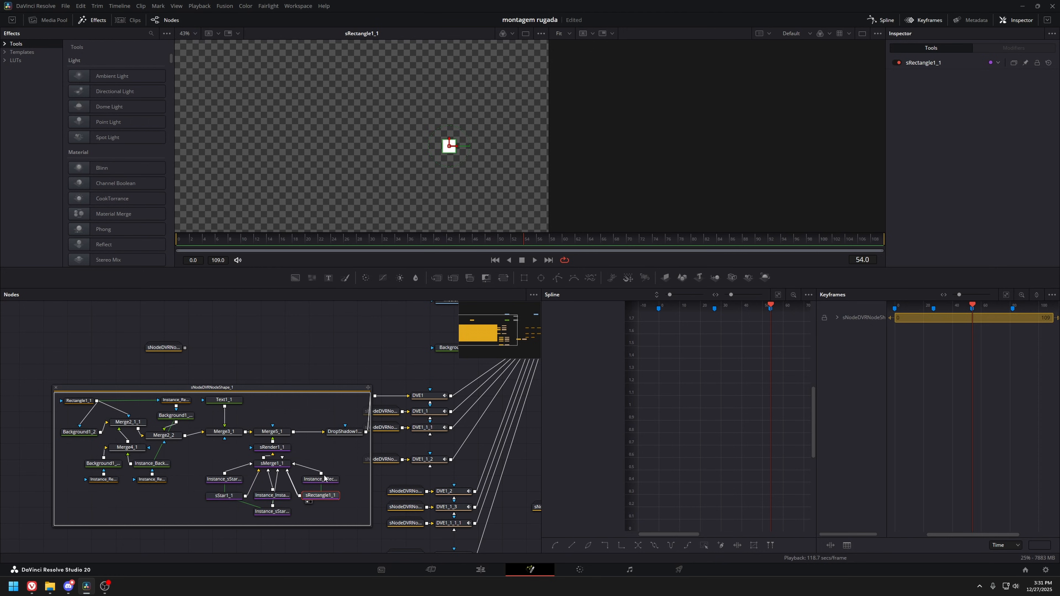
View sMerge1_1, Merge5_1 and DropShadow1_1 in turn to examine how the connector shapes and label combine into the finished node graphic.
left_click(321, 479)
left_click(272, 464)
key("1")
scroll(351, 161, "down", 2)
left_click_drag(351, 161, 404, 166)
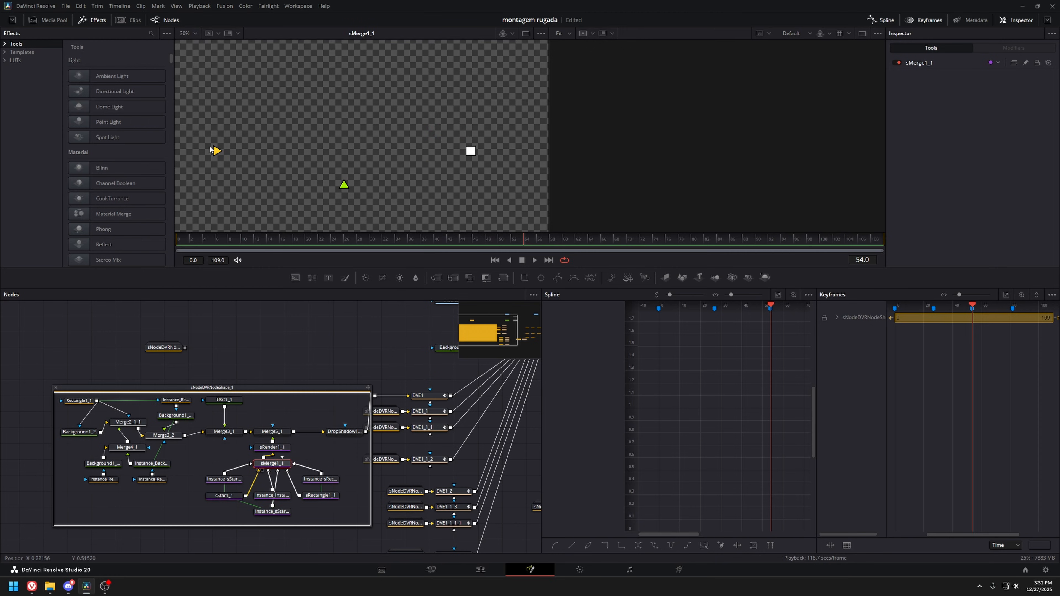
left_click(272, 431)
key("1")
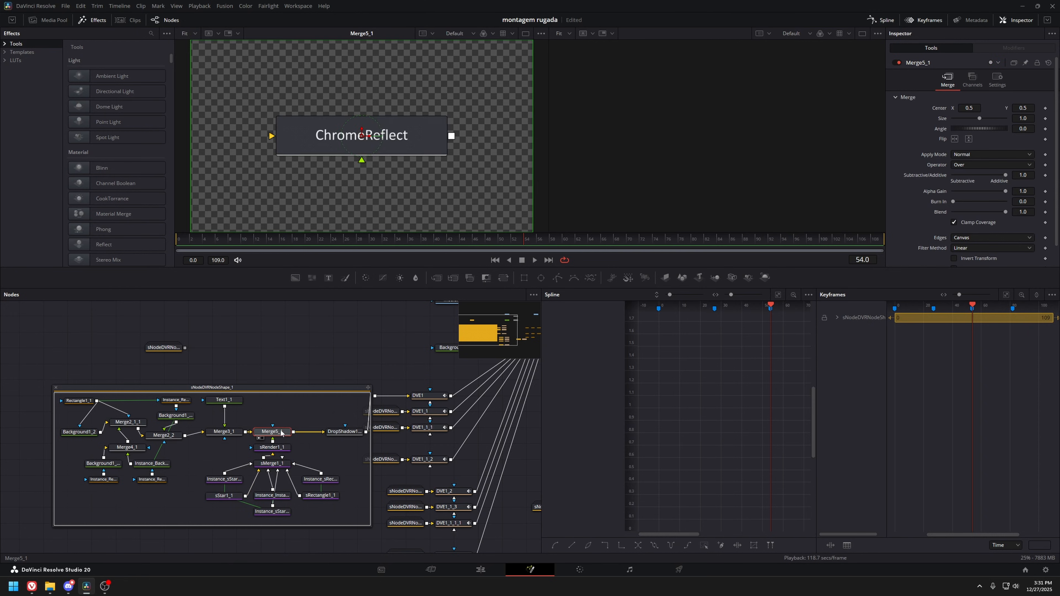
left_click(334, 435)
key("1")
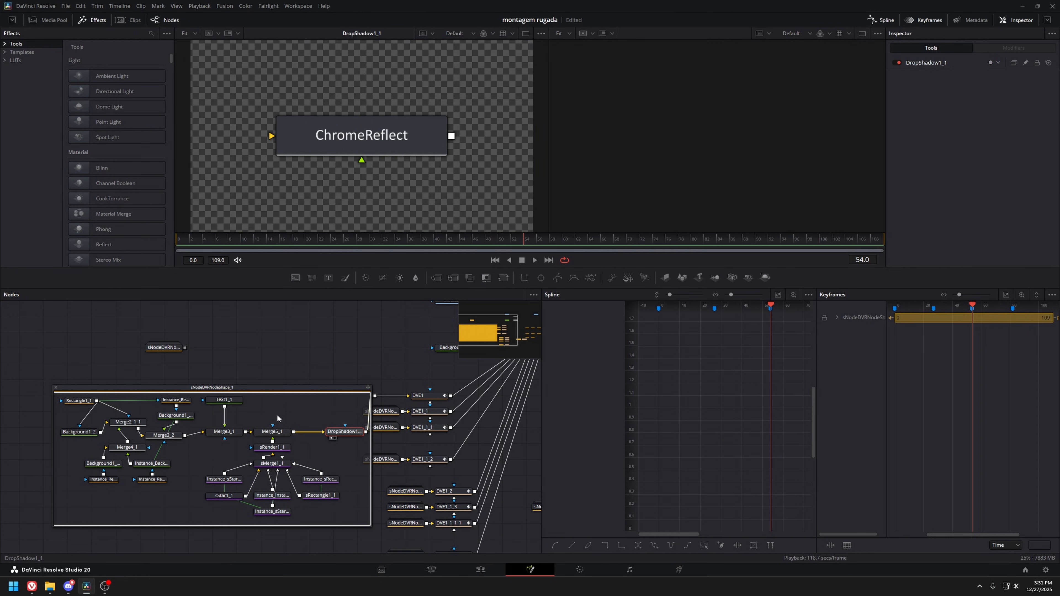
Collapse the node-shape group, view MultiMerge1, and scrub back to frame 39 with DVE1 selected to examine its animated placement.
left_click(56, 388)
left_click_drag(228, 396, 178, 339)
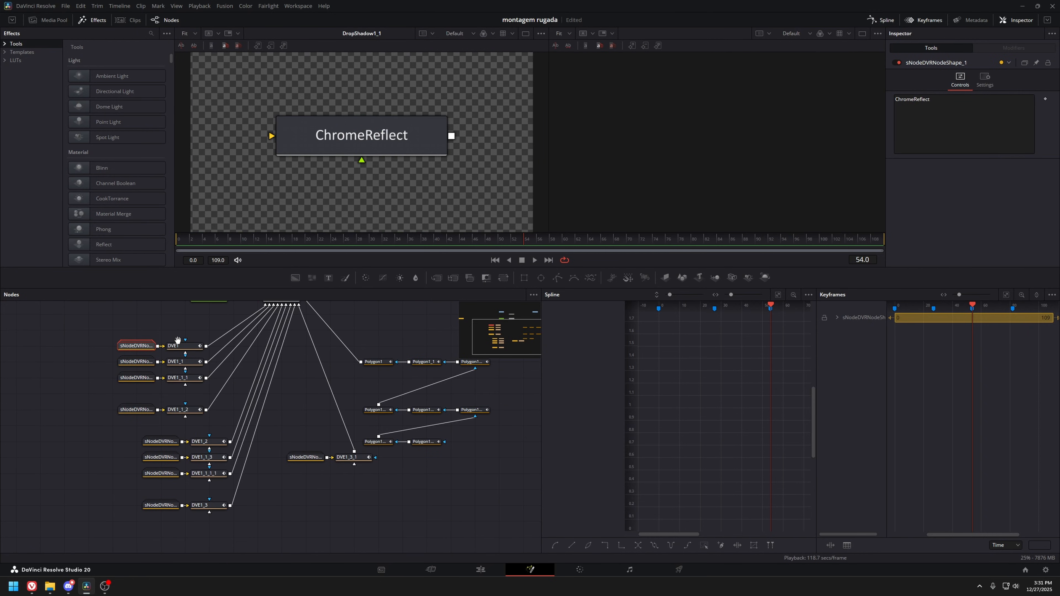
left_click_drag(276, 311, 218, 354)
left_click(225, 342)
key("1")
left_click(129, 391)
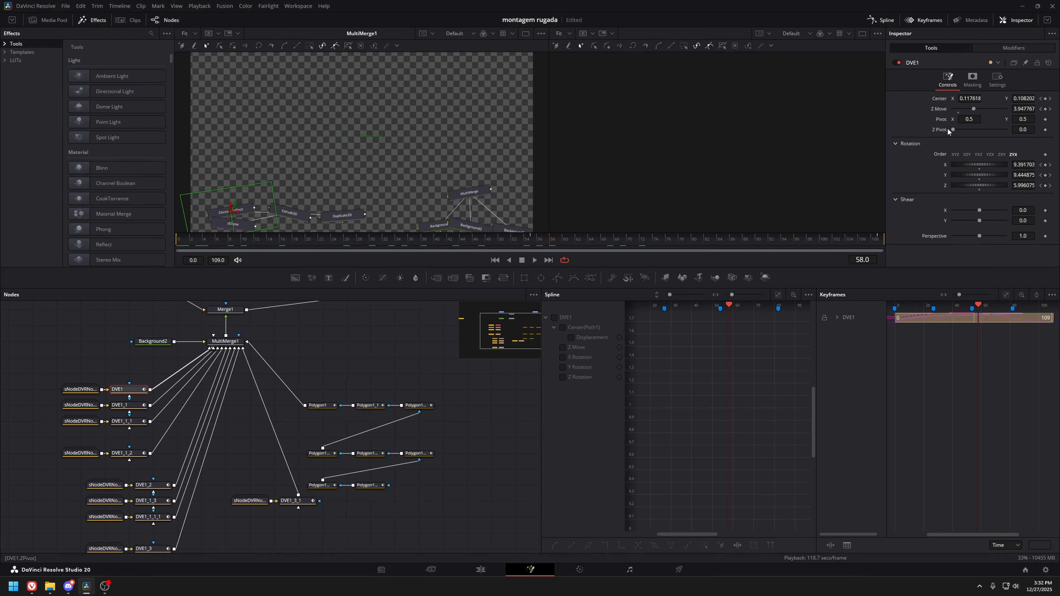
left_click_drag(562, 241, 431, 239)
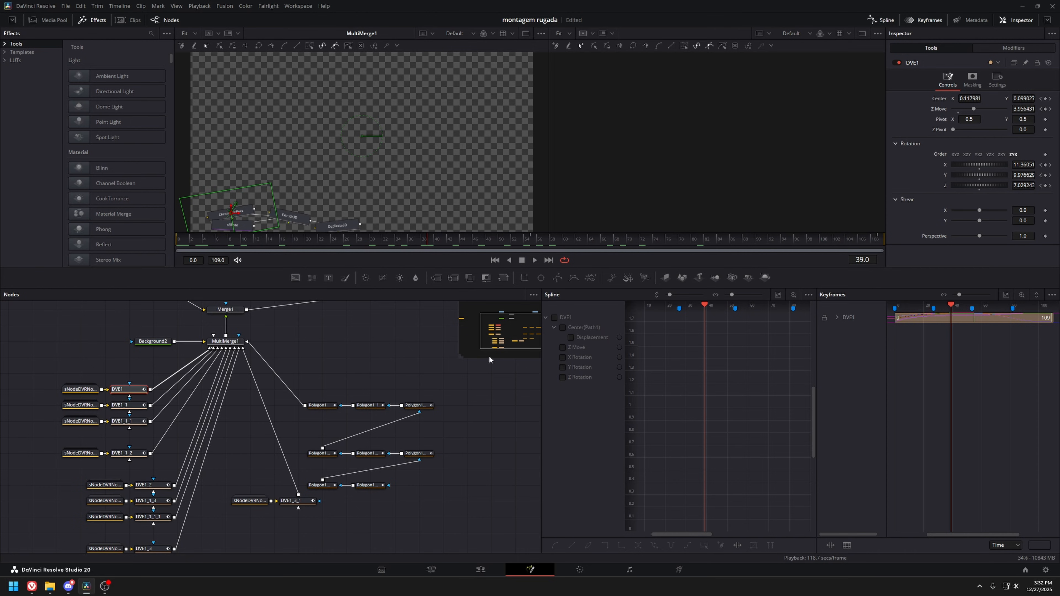
View Polygon1 and DVE1 in turn, and open the options for Point 0 in Polygon1's settings.
left_click(318, 405)
key("1")
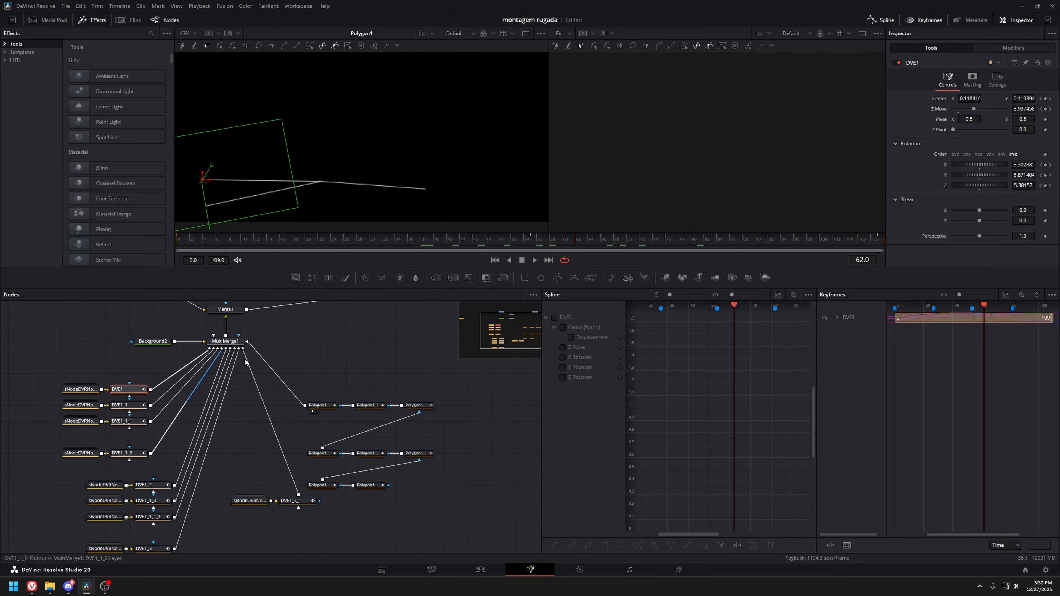
key("1")
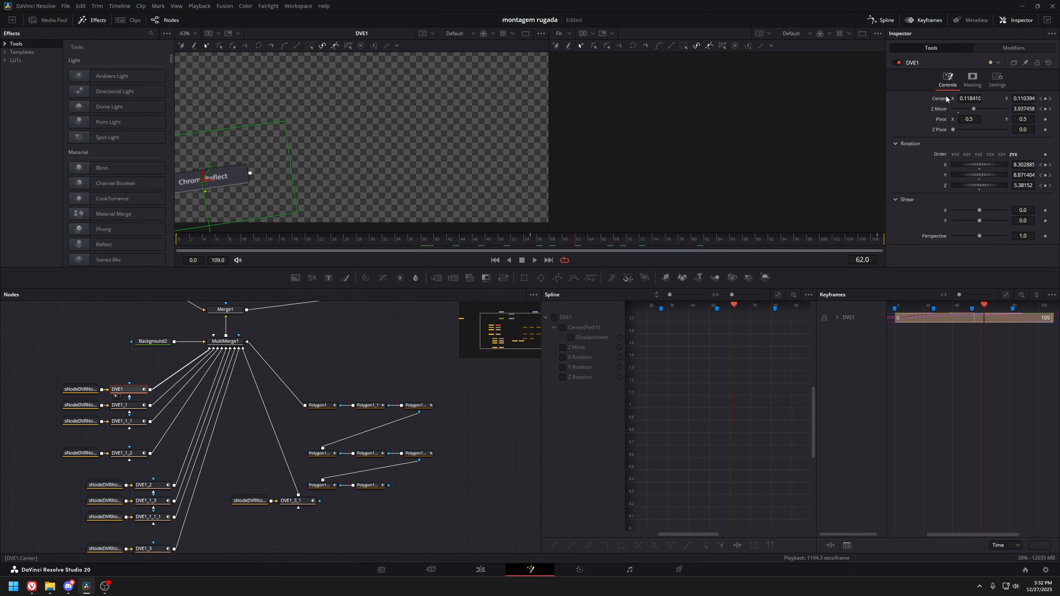
left_click(318, 405)
scroll(939, 245, "down", 3)
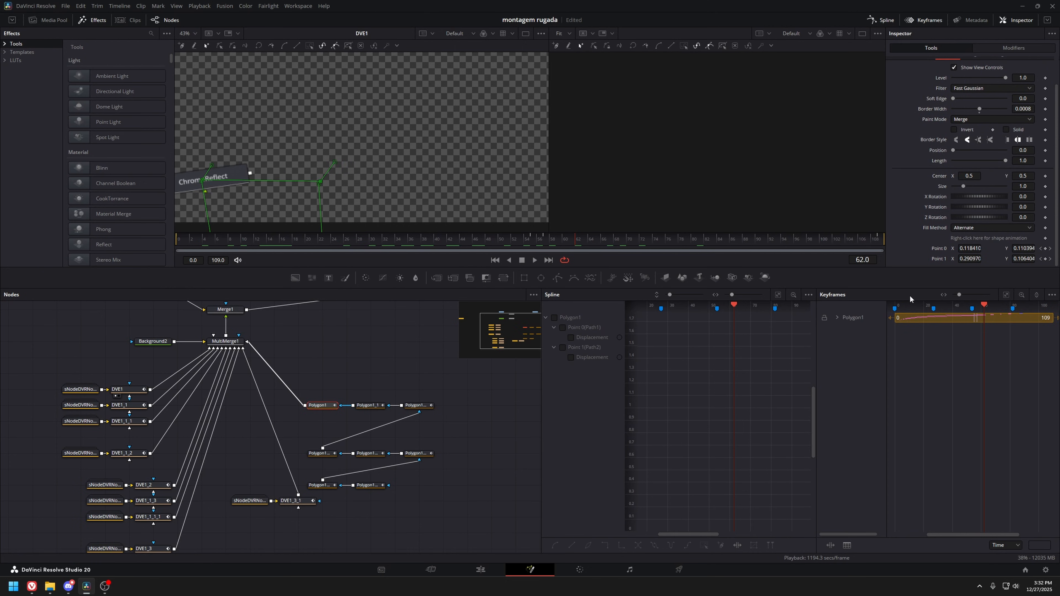
right_click(940, 249)
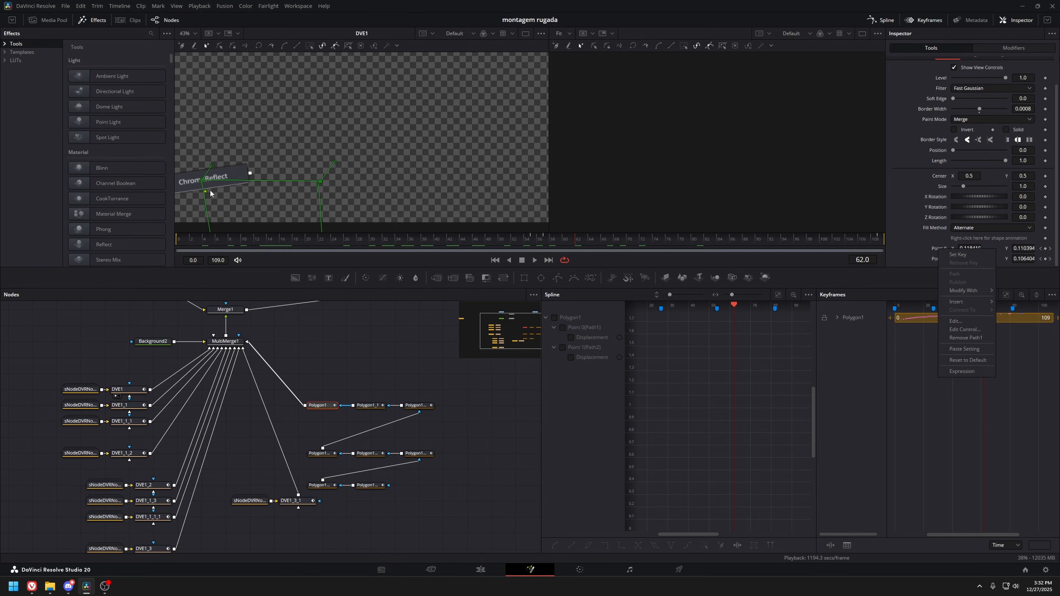
View Polygon1 and scrub to frame 91 to examine the moving connection lines, and view MultiMerge1.
left_click_drag(434, 384, 315, 489)
left_click(314, 482)
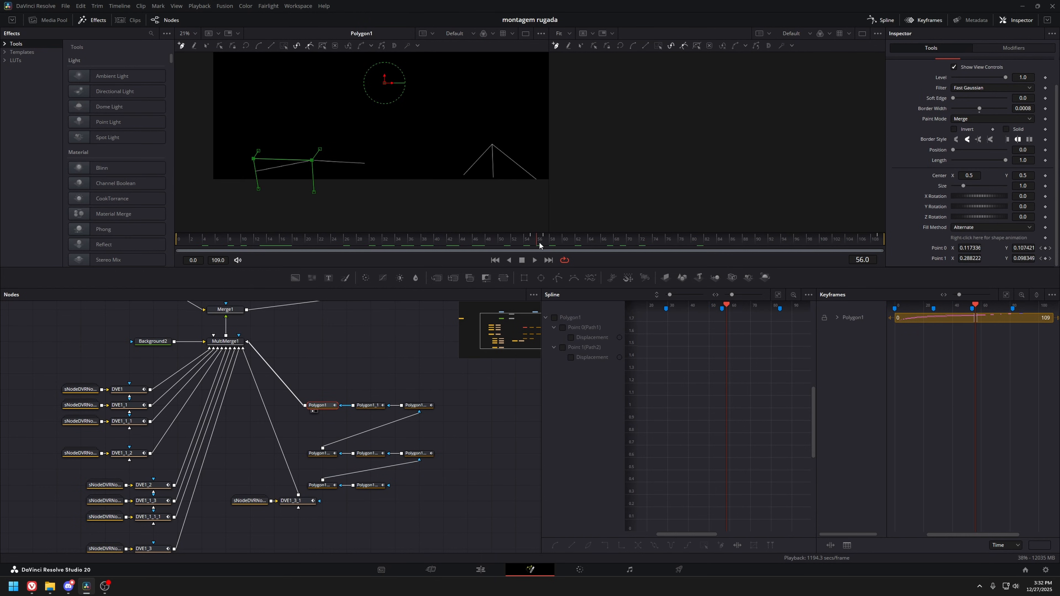
left_click_drag(539, 242, 765, 242)
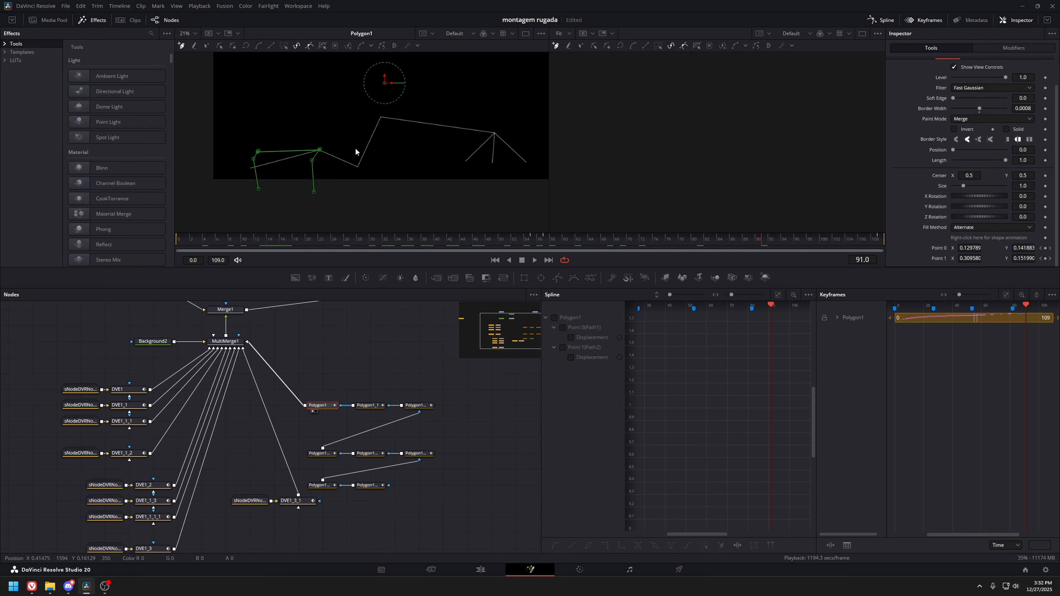
left_click_drag(355, 149, 337, 165)
left_click(226, 341)
key("1")
left_click_drag(304, 312, 277, 377)
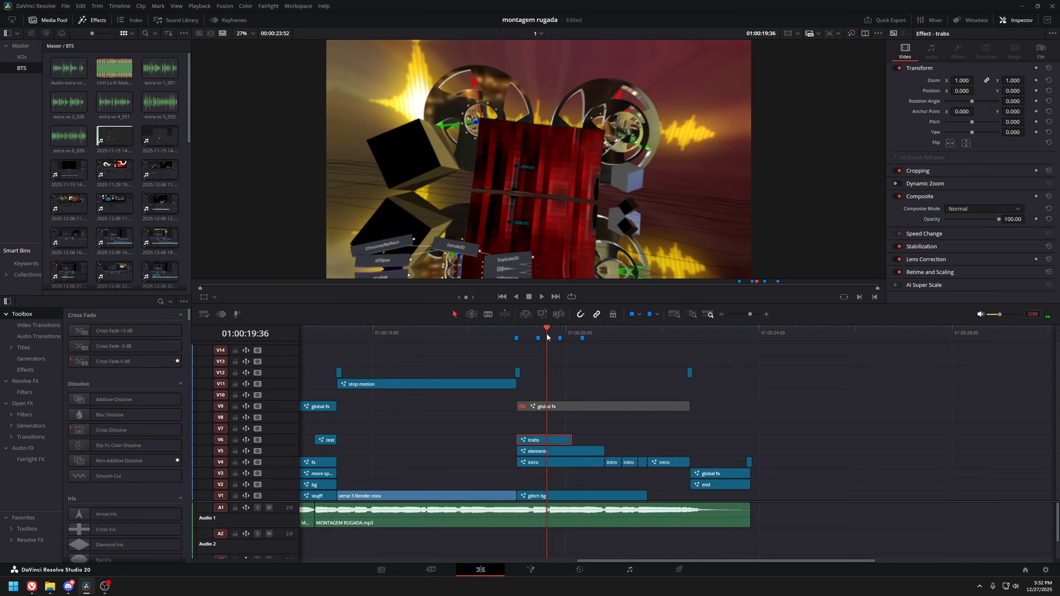
Disable the elements clip on V5 in the Edit page, and play the timeline through the start of the intro clips.
left_click(526, 333)
left_click(558, 453)
key("d")
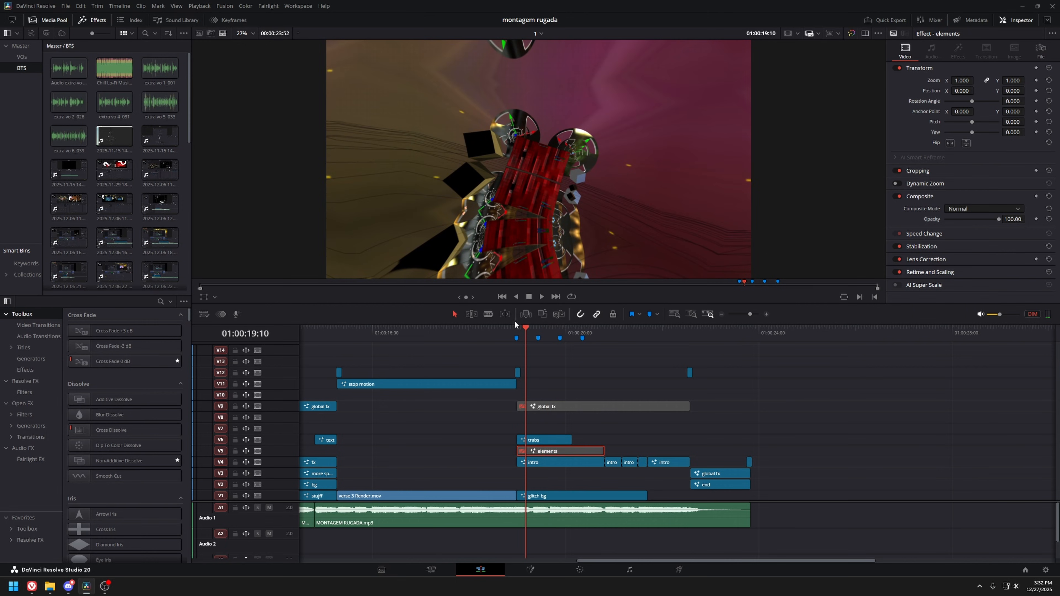
left_click(534, 463)
key("d")
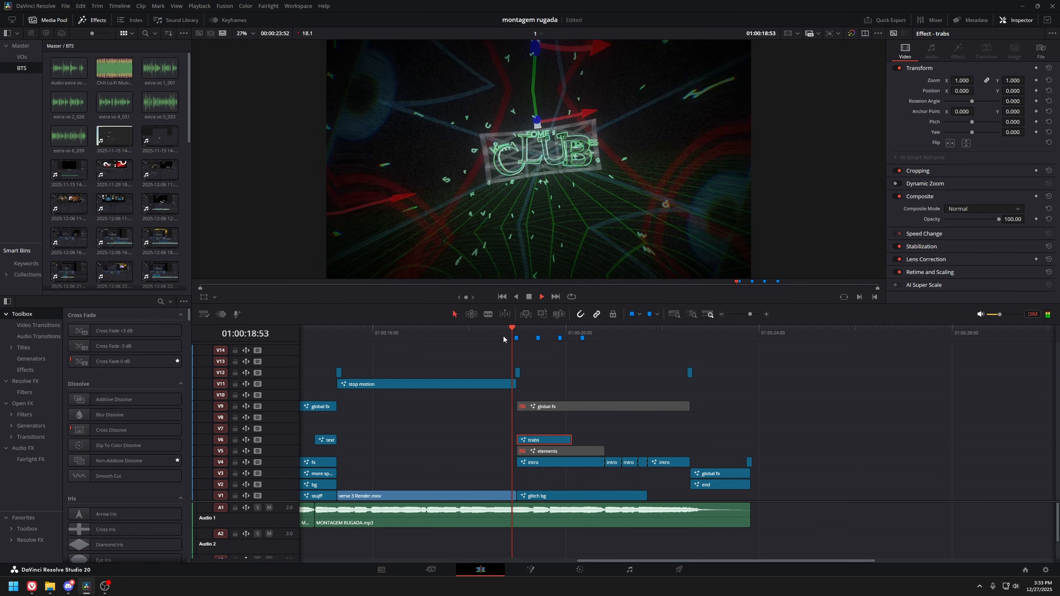
key("space")
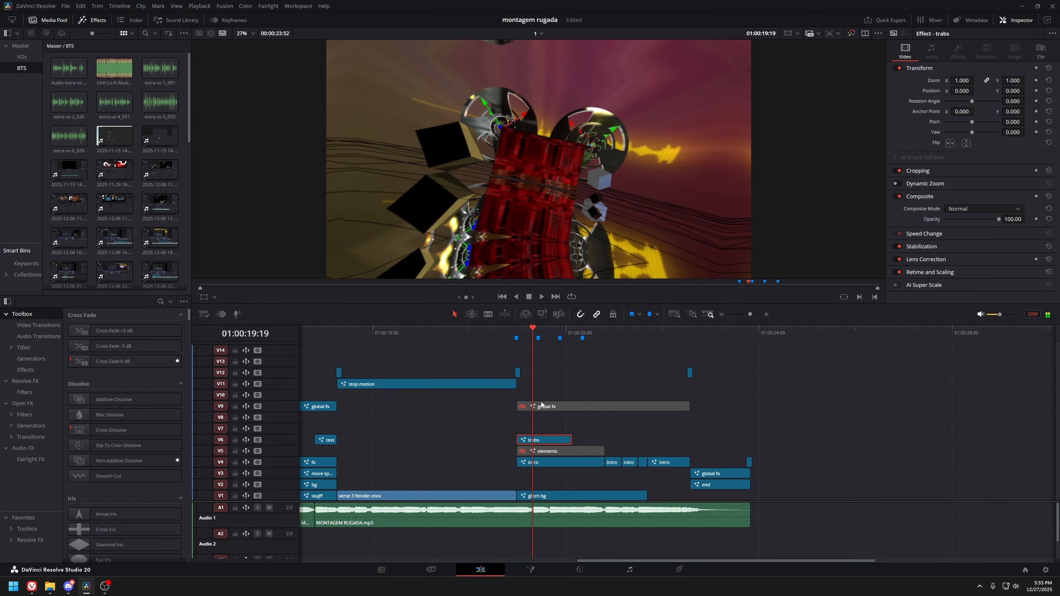
Open the trabs clip on V6 in Fusion, and scrub Transform1 back to frame 41 to examine its Size and Angle animation.
key("shift+5")
left_click_drag(191, 346, 338, 393)
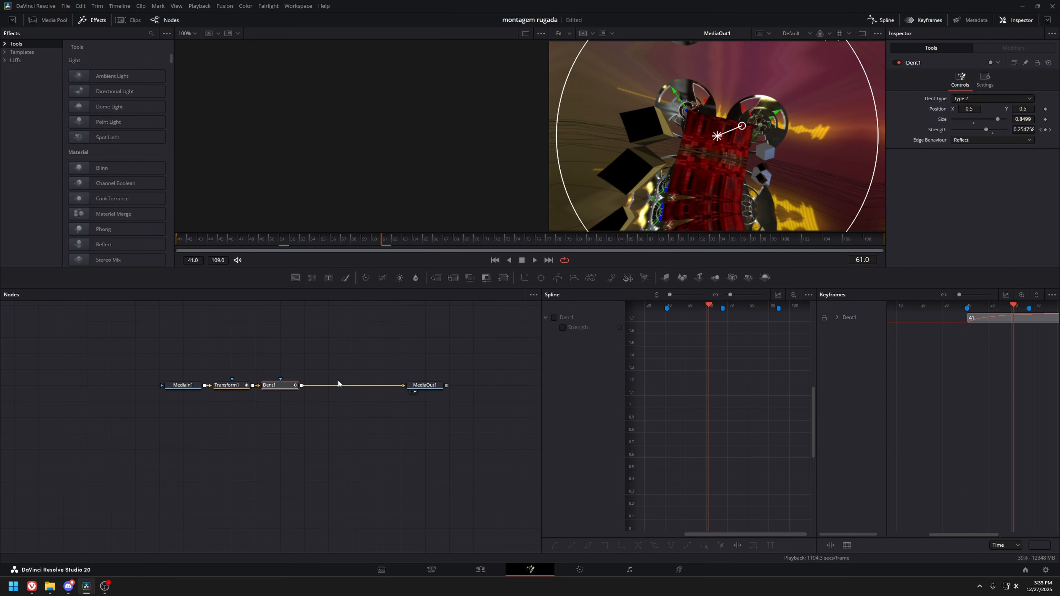
left_click(224, 386)
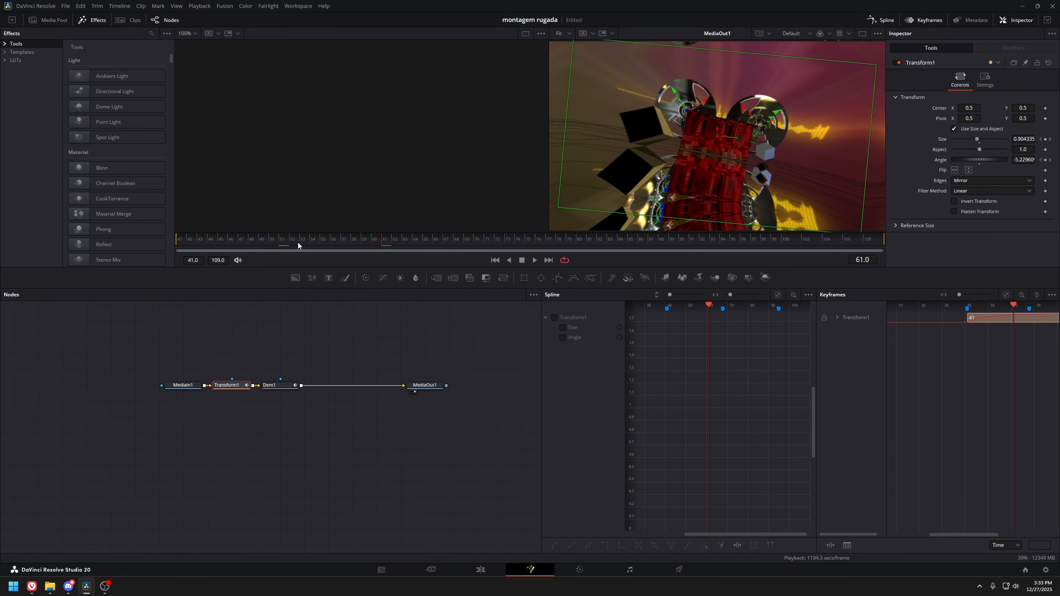
left_click_drag(298, 245, 156, 259)
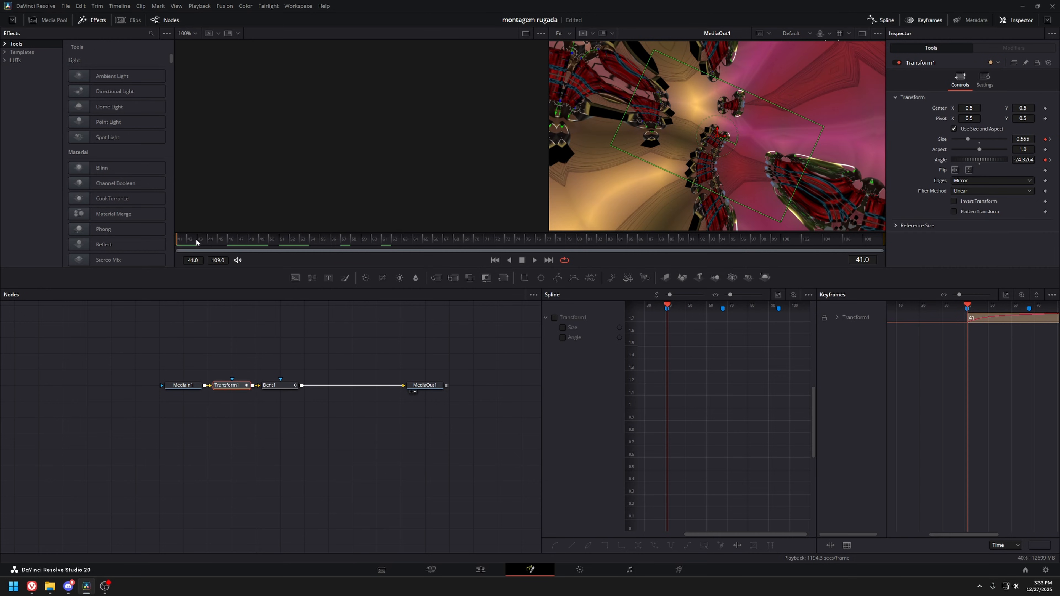
Reopen the trabs clip in Fusion from the Edit page, and examine the Dent1 and Transform1 curves while scrubbing to frame 109.
left_click(480, 569)
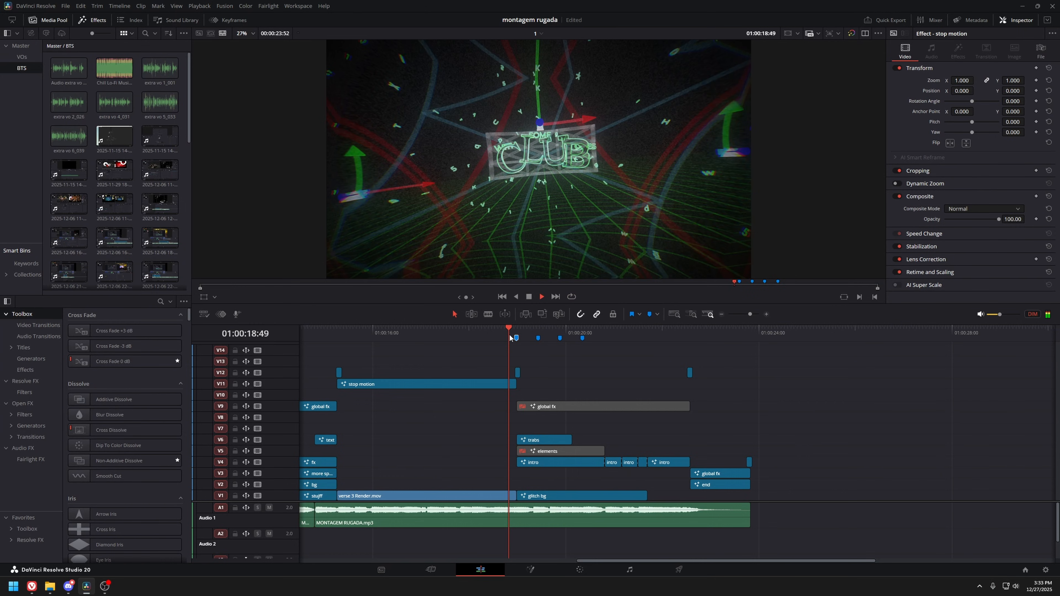
left_click(542, 438)
key("shift+5")
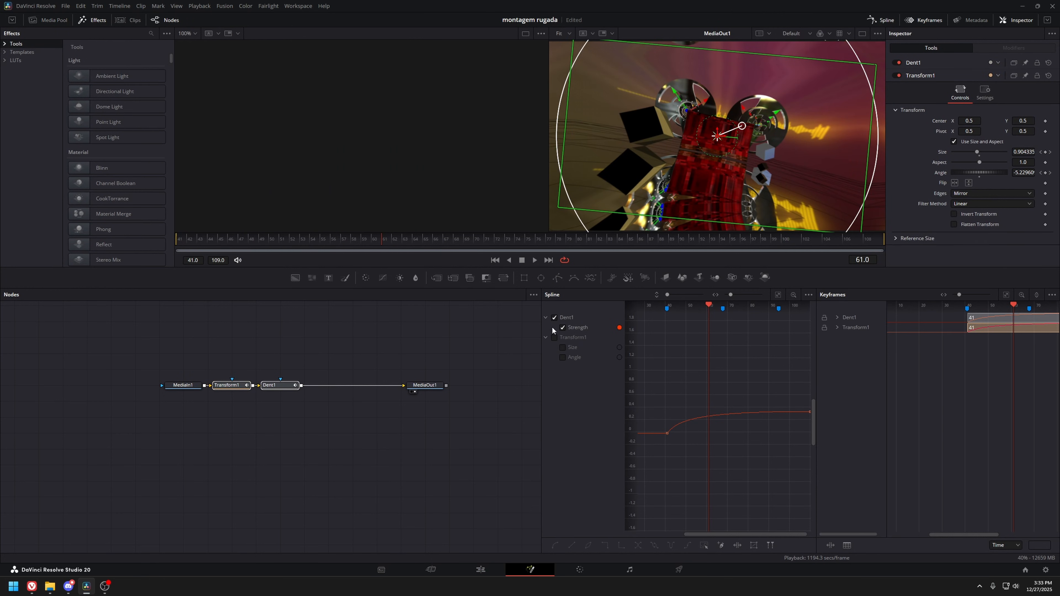
key("ctrl+f")
left_click_drag(196, 239, 434, 242)
left_click(286, 387)
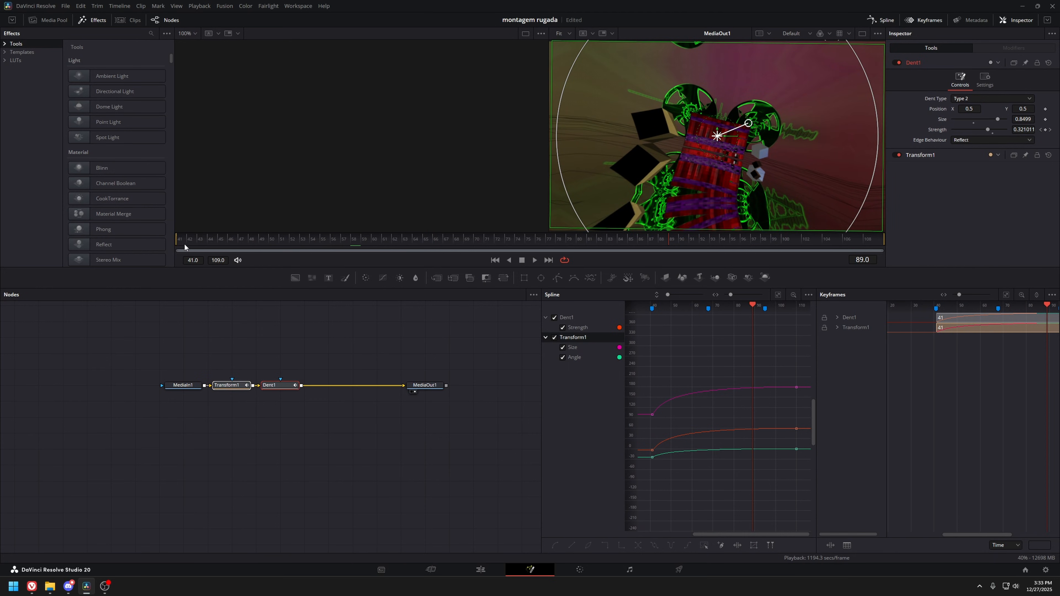
left_click_drag(184, 244, 889, 255)
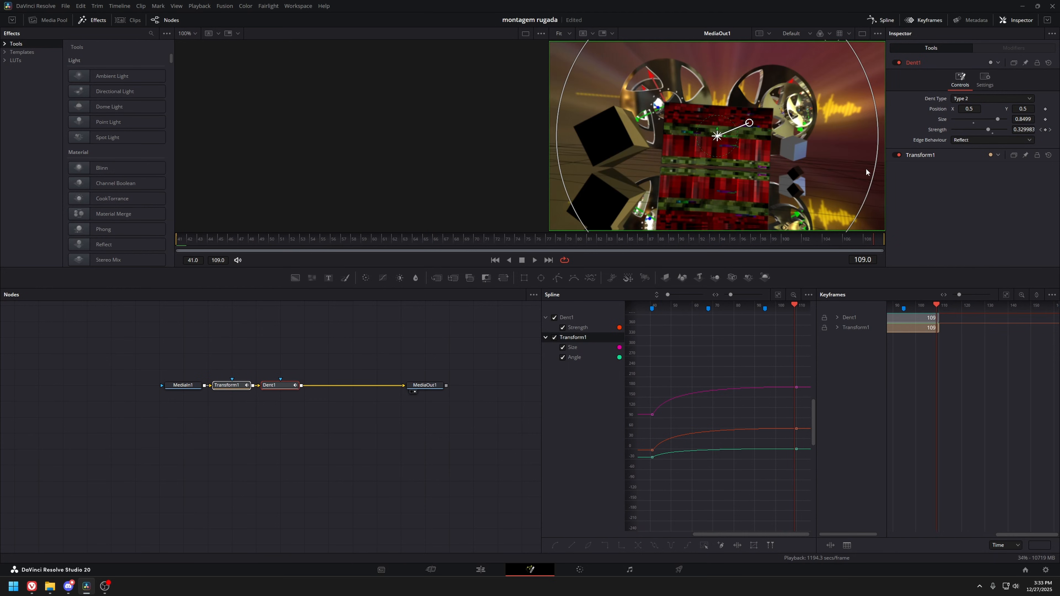
key("shift+4")
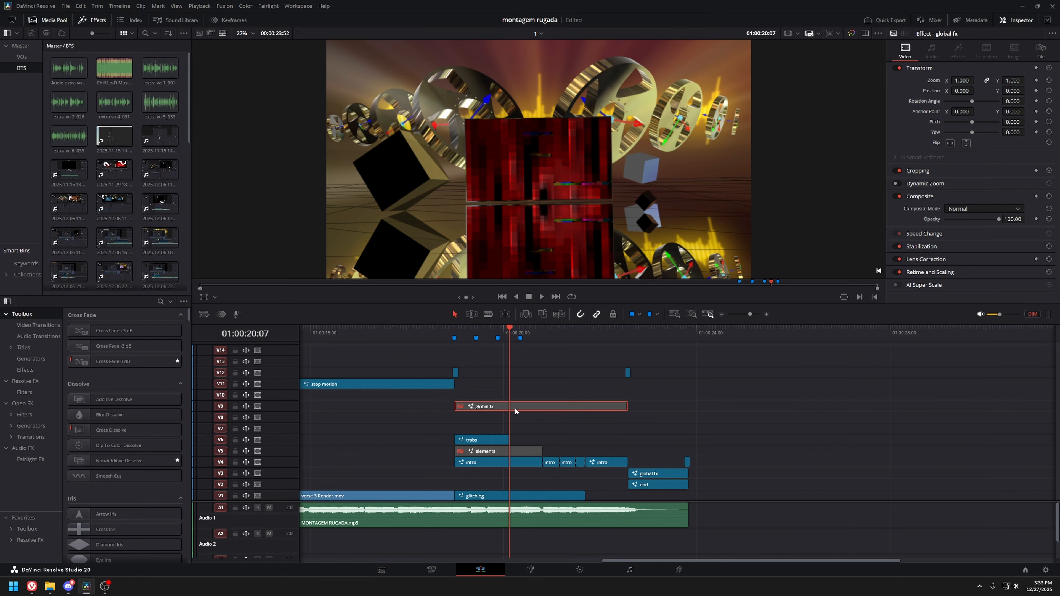
Enable the global fx clip on V9, and open it in Fusion with EdgeDetect1's Brightness curve displayed.
key("shift+5")
key("shift+4")
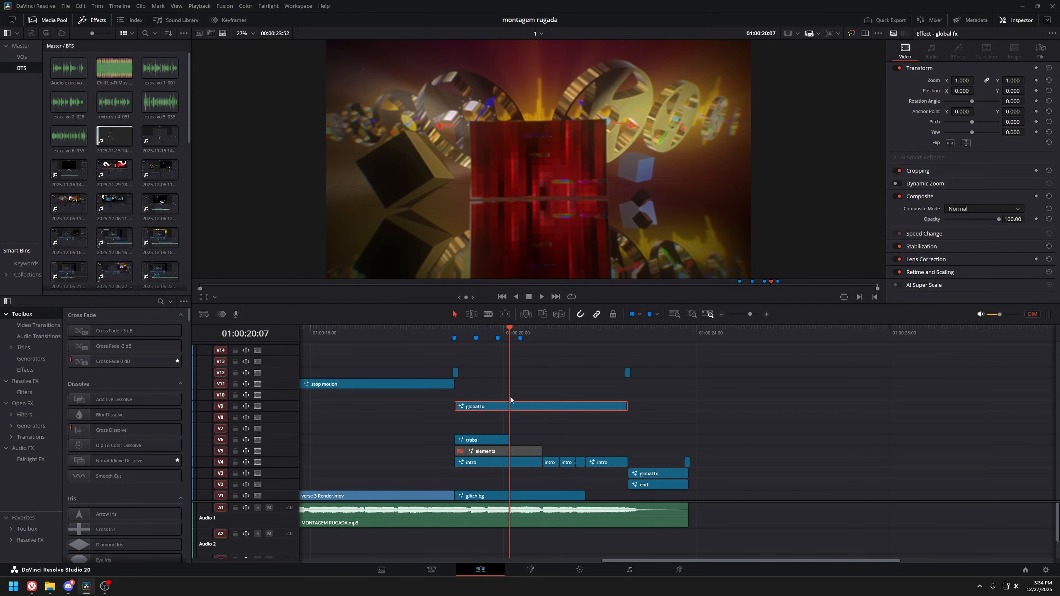
key("shift+5")
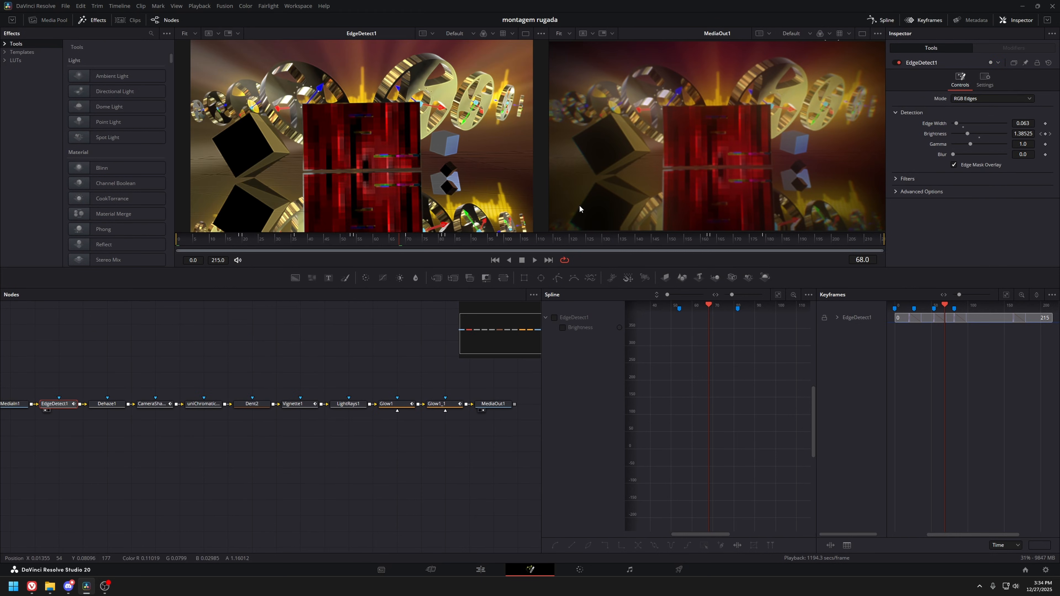
left_click(561, 328)
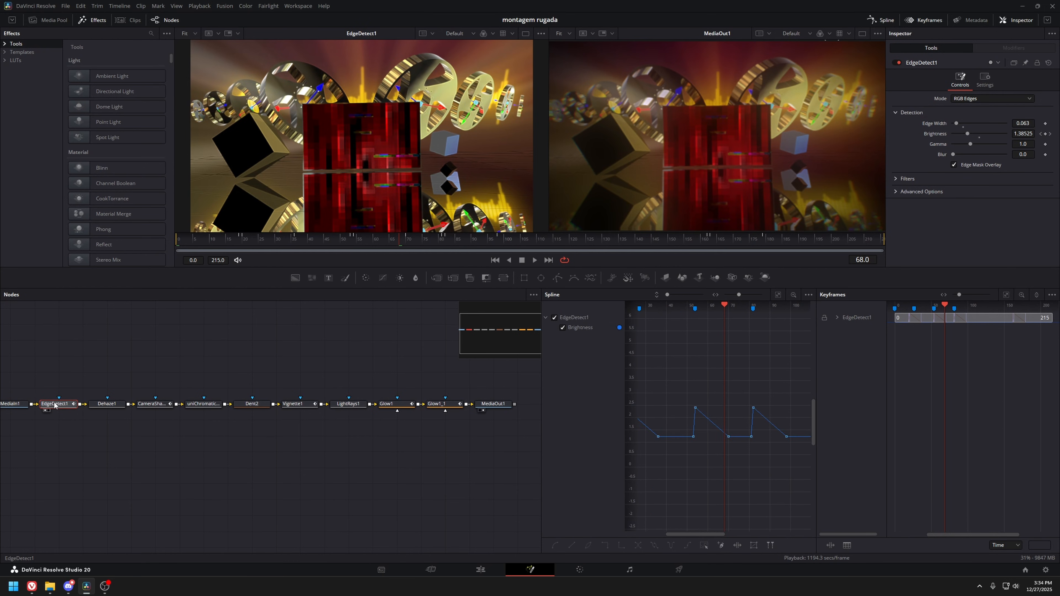
View Dehaze1, CameraShake1 and uniChromaticAberration1 in turn to examine their settings and animation in the global effects chain.
left_click(102, 404)
key("1")
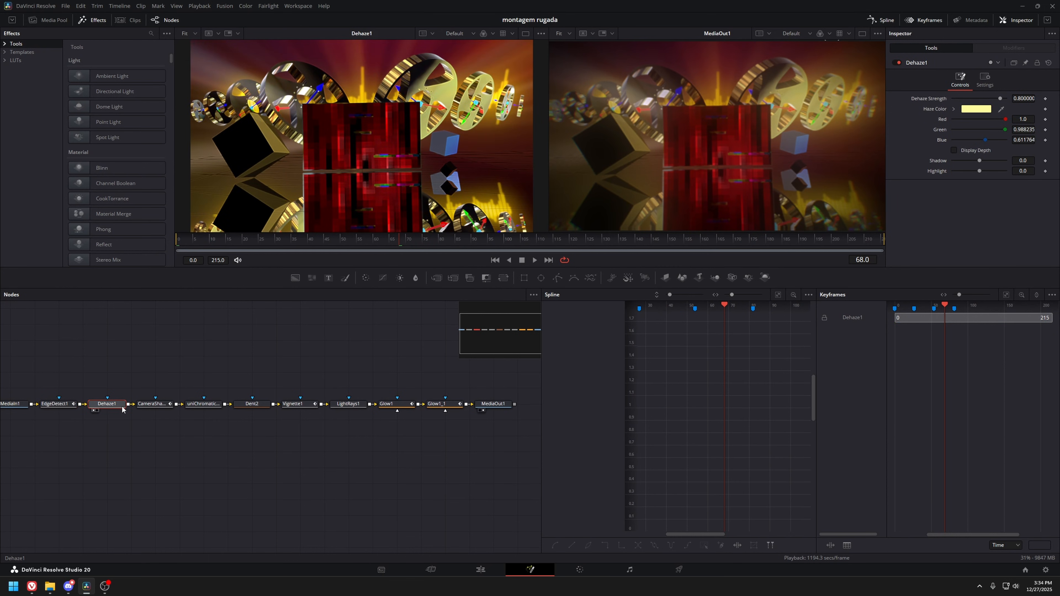
left_click(151, 409)
key("1")
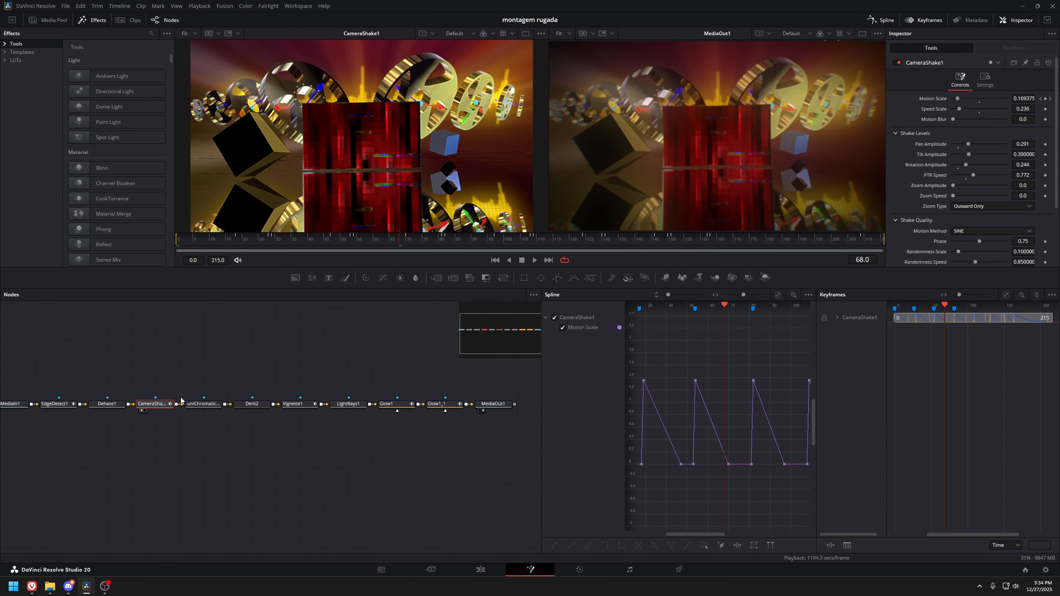
left_click(194, 406)
key("1")
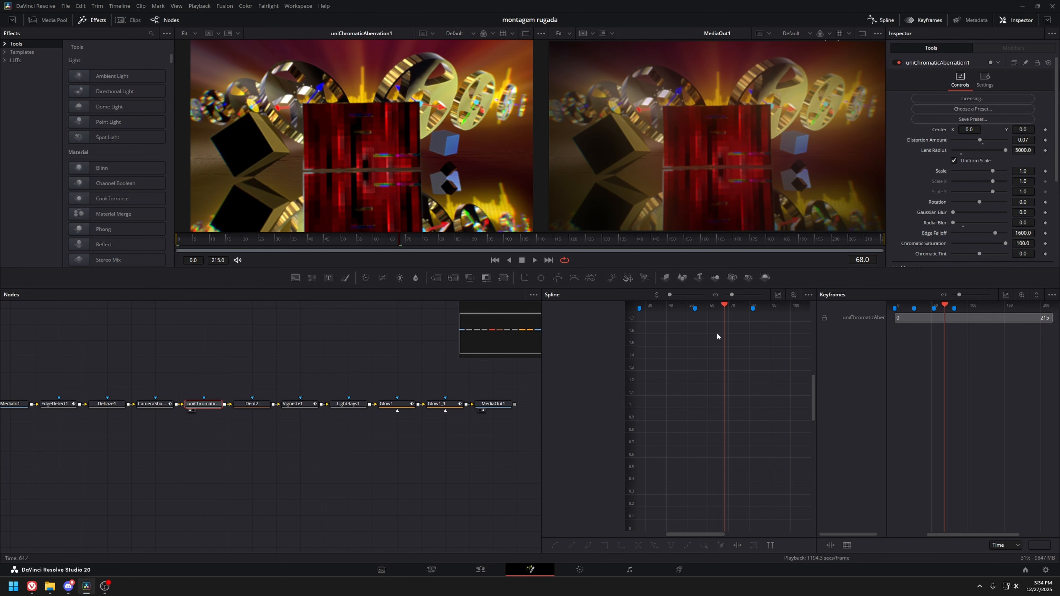
View Dent2, Vignette1 and LightRays1 in turn to examine their contribution to the global effects chain.
left_click(261, 403)
key("1")
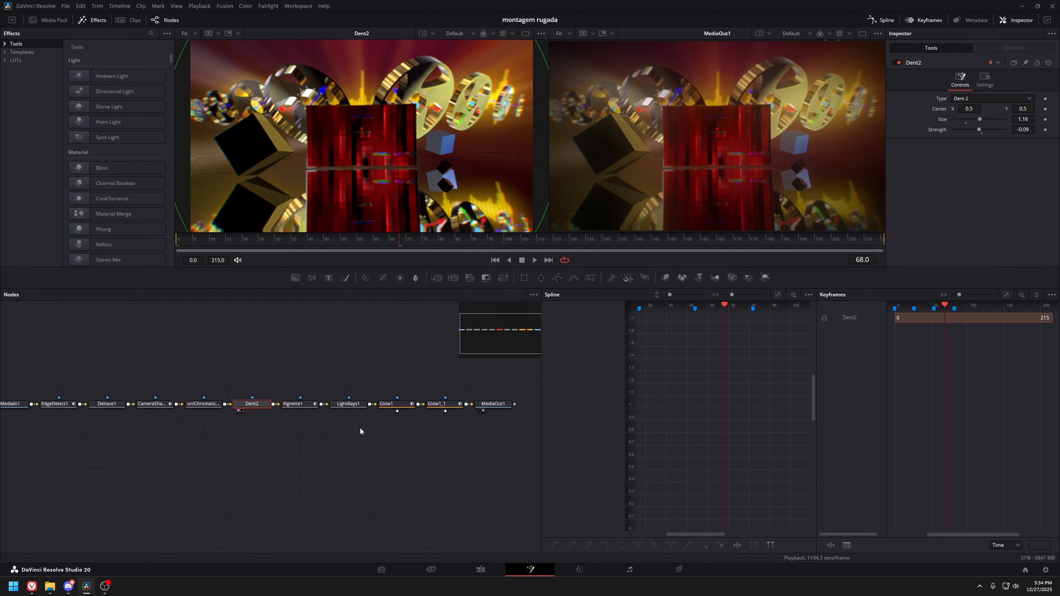
left_click(314, 407)
key("1")
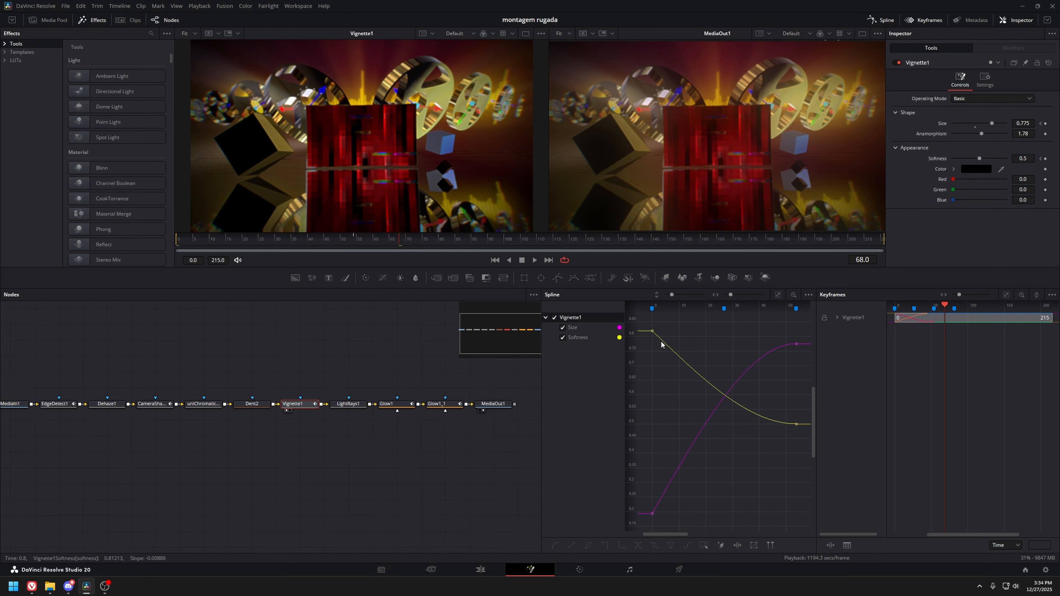
left_click(358, 404)
key("1")
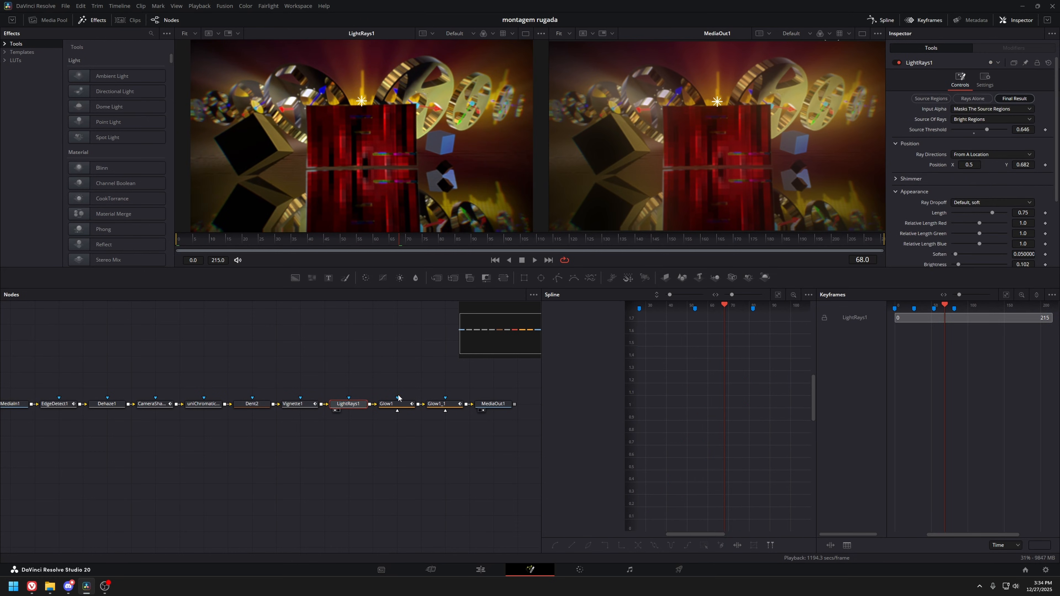
View Glow1 and display its Glow animation curve.
left_click(416, 402)
key("1")
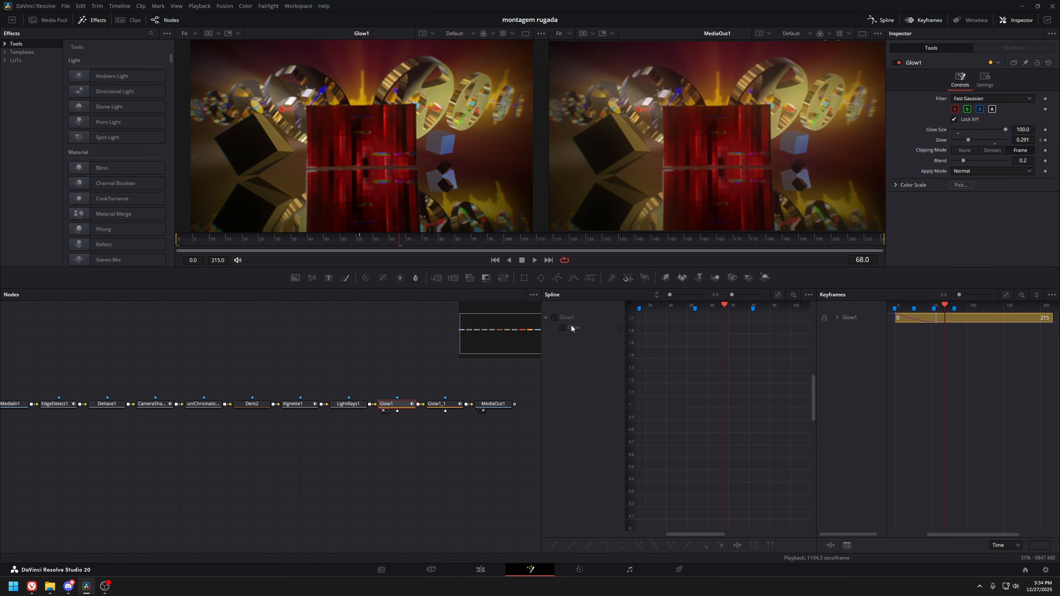
left_click(554, 319)
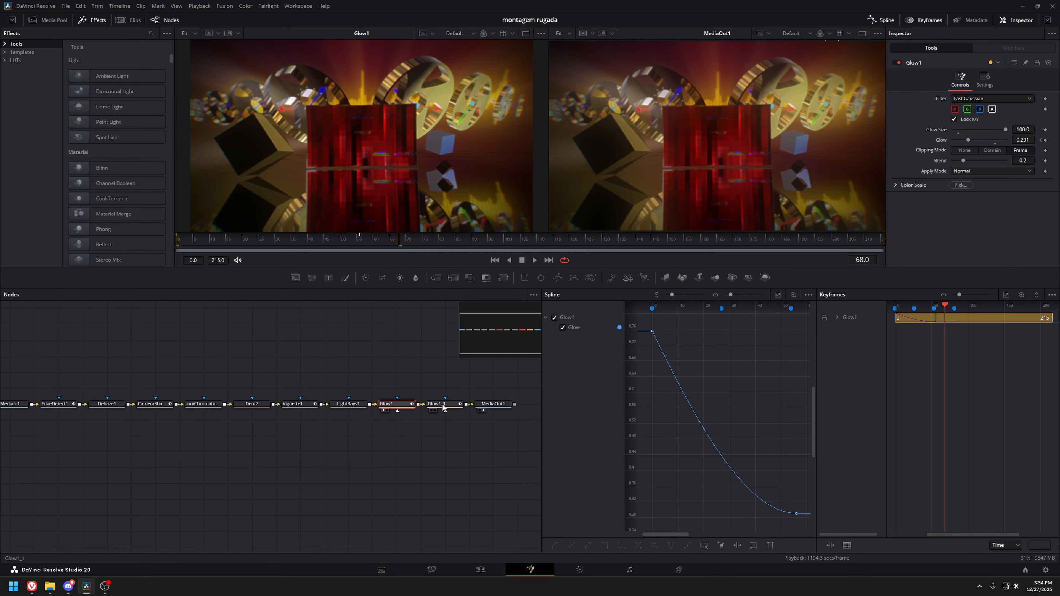
View Glow1_1 at frame 132 and display its Glow animation curve.
left_click(443, 405)
key("1")
left_click(553, 317)
left_click(742, 306)
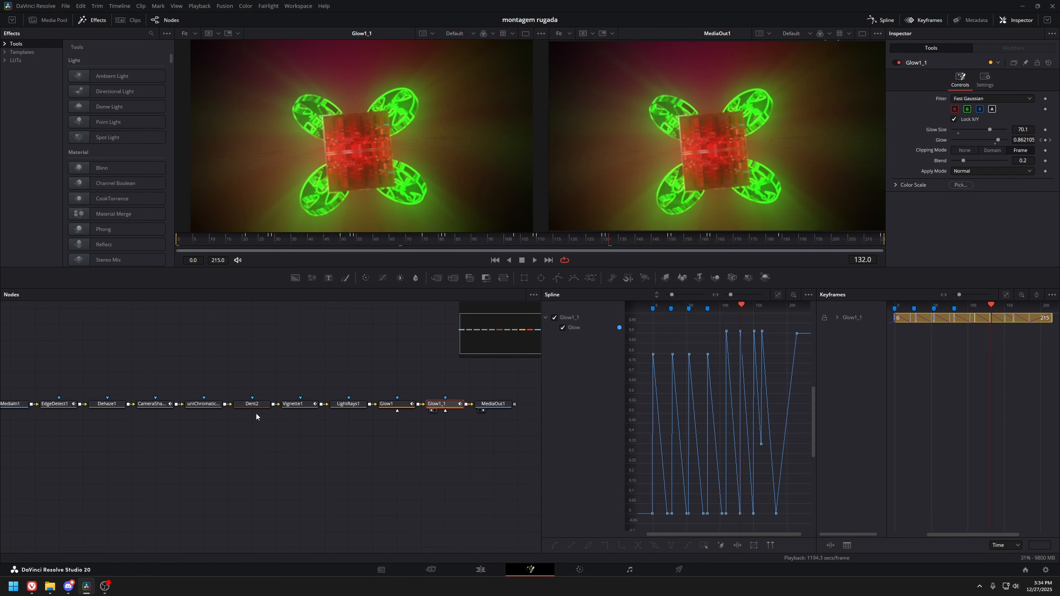
Compare the animation curves of Glow1_1, CameraShake1 and EdgeDetect1 together in full, and return to the edit timeline.
left_click(153, 403, "ctrl")
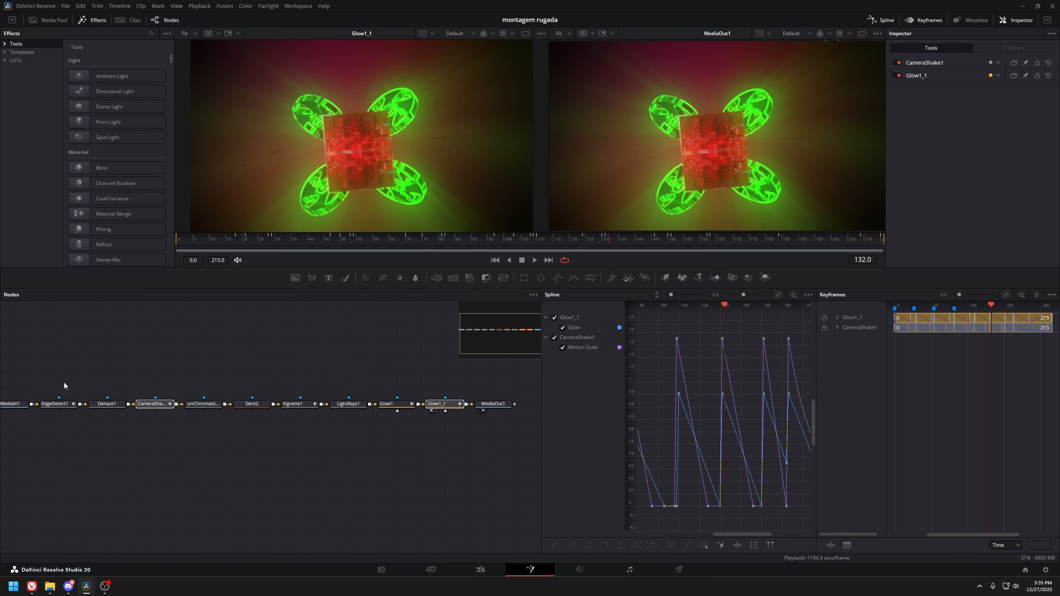
left_click(63, 404, "ctrl")
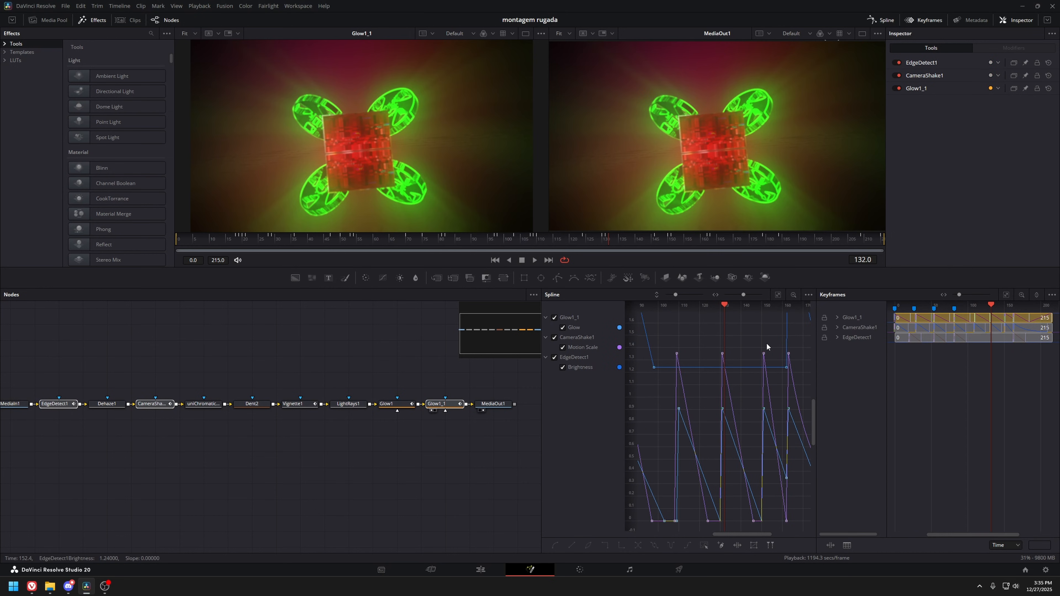
key("ctrl+f")
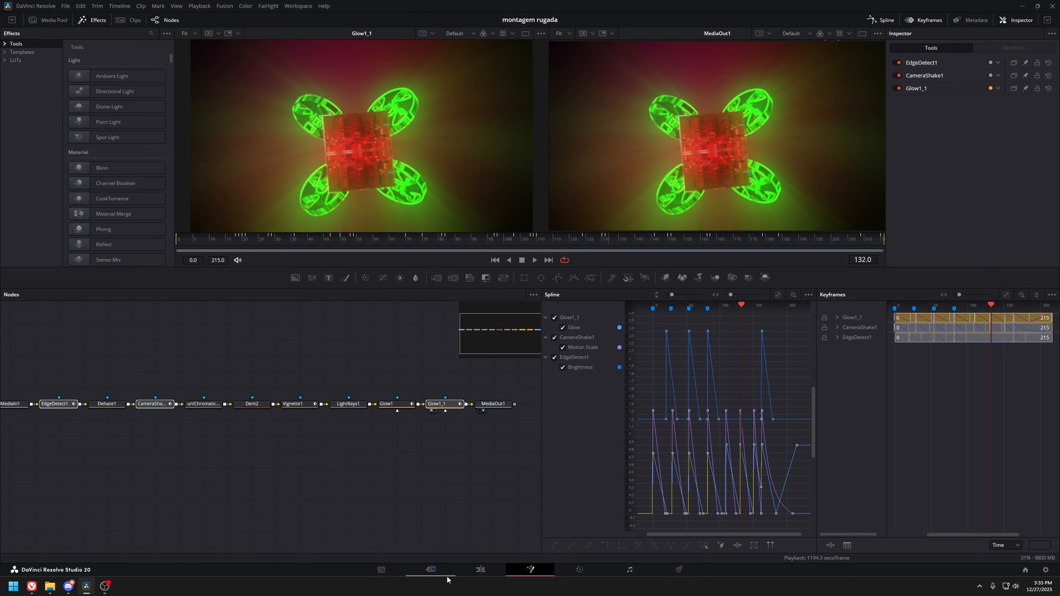
left_click(480, 570)
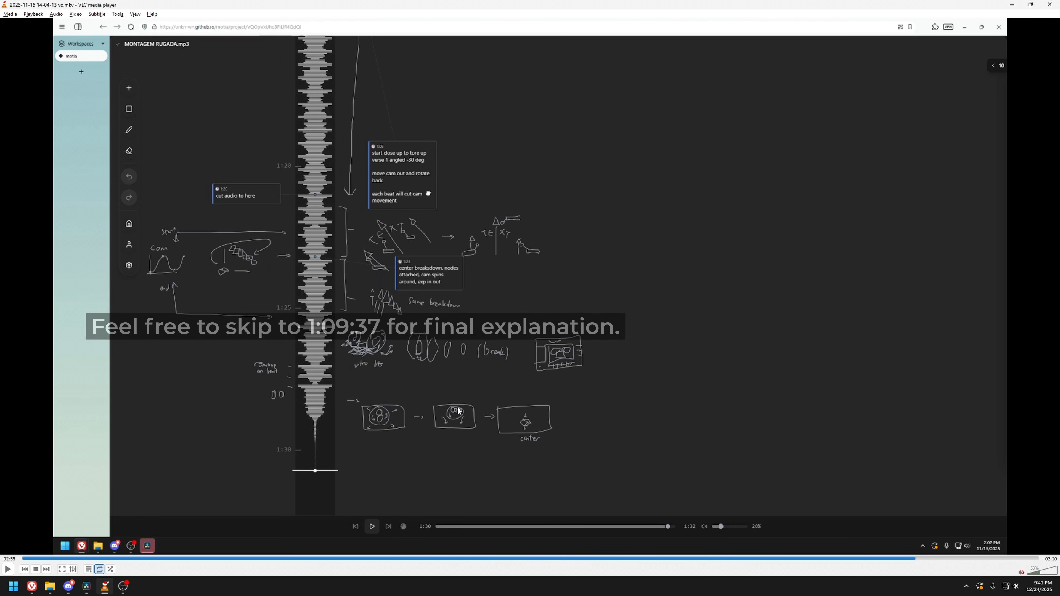
Check the start of the last intro clip, around 01:00:26:15, against the storyboard sketches in VLC media player.
key("alt+Tab")
left_click_drag(629, 333, 619, 336)
key("Left")
key("Left")
key("Left")
key("Left")
key("Left")
key("Right")
key("Right")
key("alt+Tab")
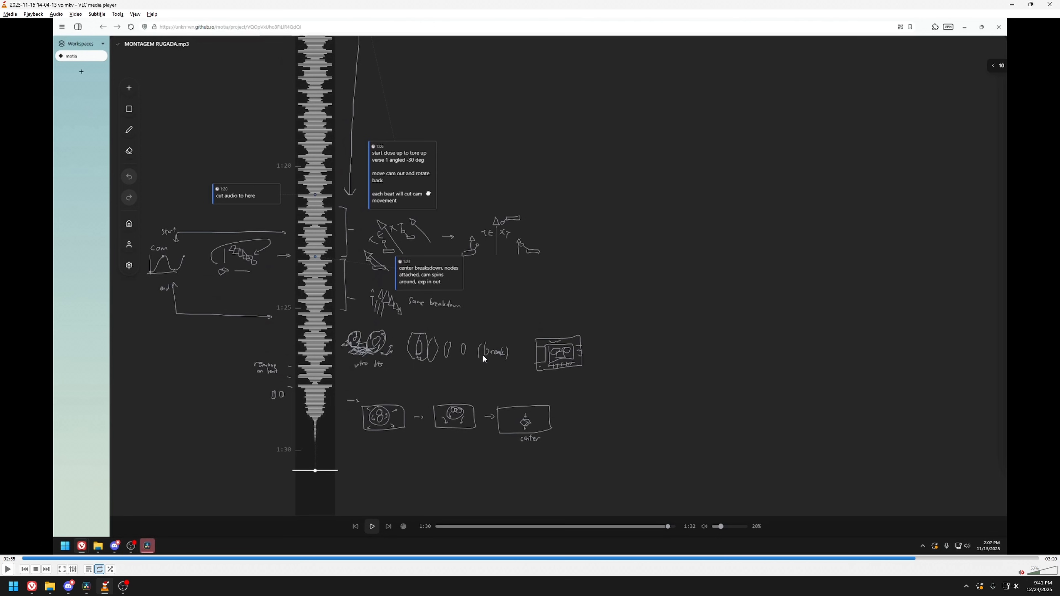
key("alt+Tab")
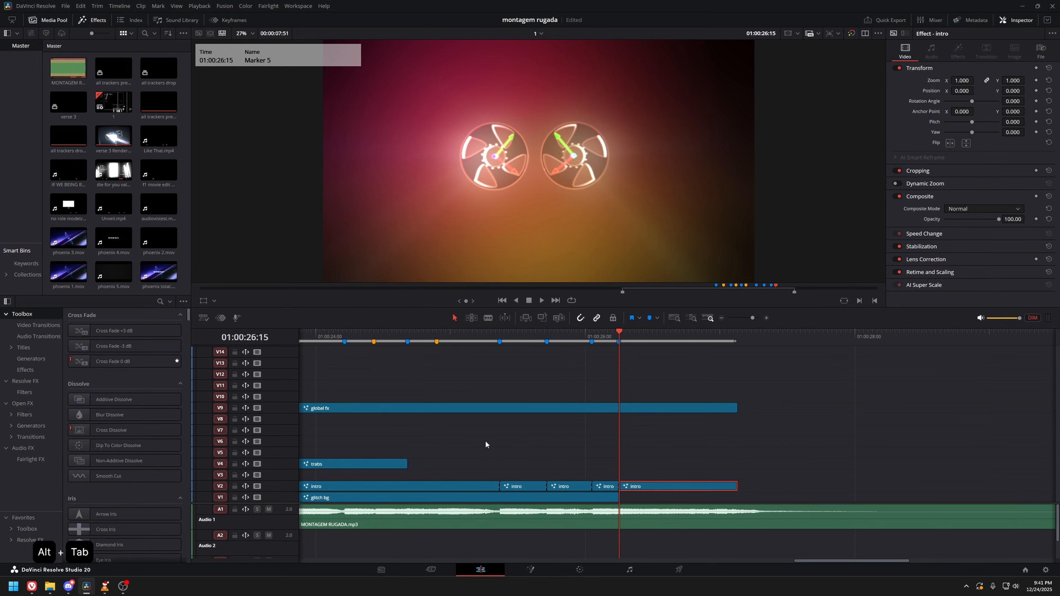
Select the fan's shape and 3D nodes together in the last intro clip's composition.
left_click_drag(2, 423, 422, 552)
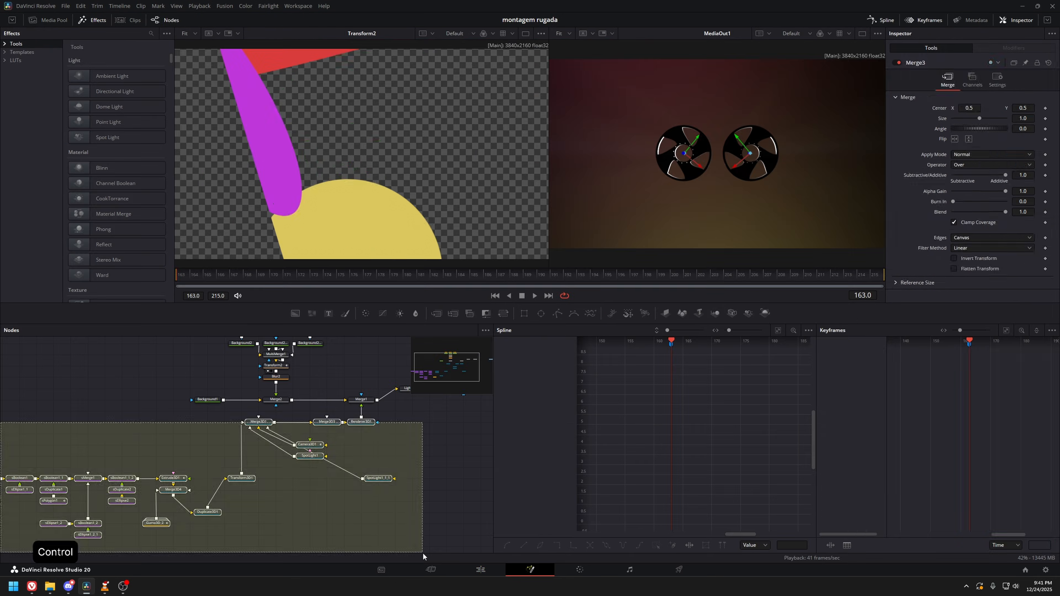
left_click_drag(324, 484, 333, 490)
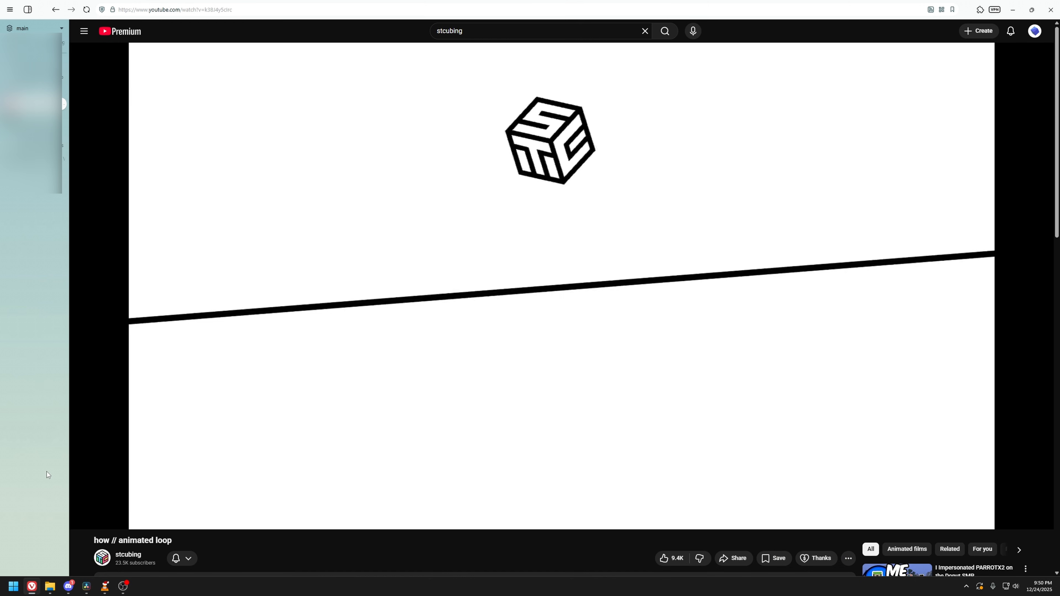
Replay the circle transition from about 0:16 in the YouTube reference video "how // animated loop".
scroll(287, 362, "down", 4)
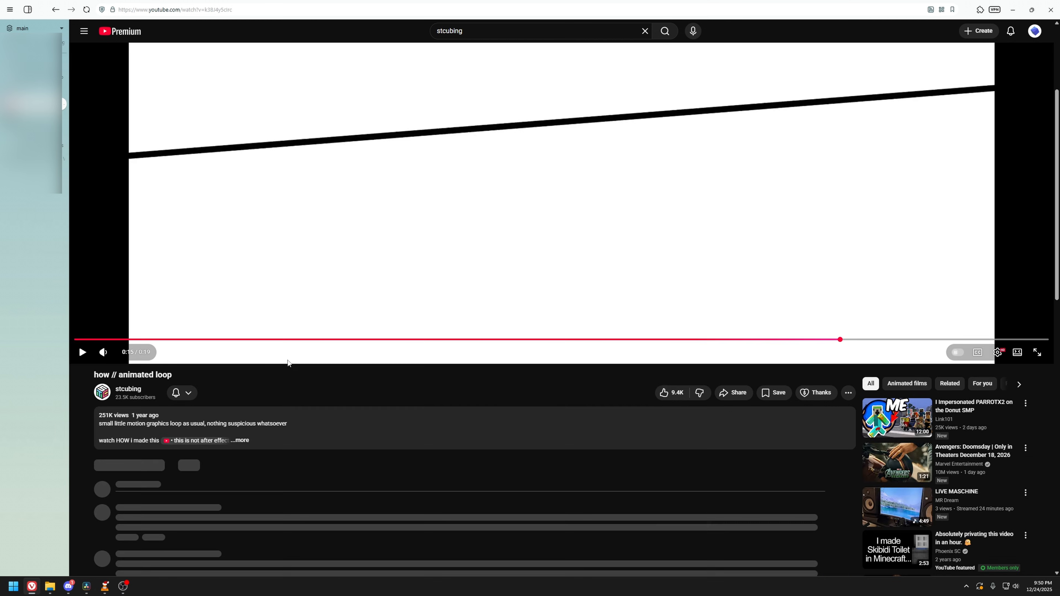
scroll(891, 486, "up", 4)
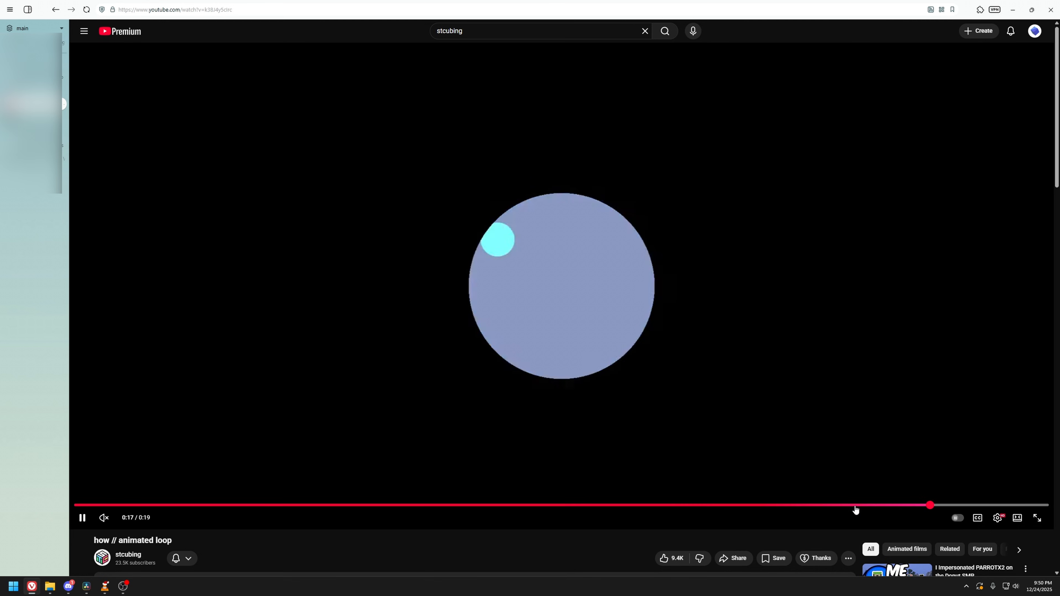
key("space")
left_click(855, 507)
key("space")
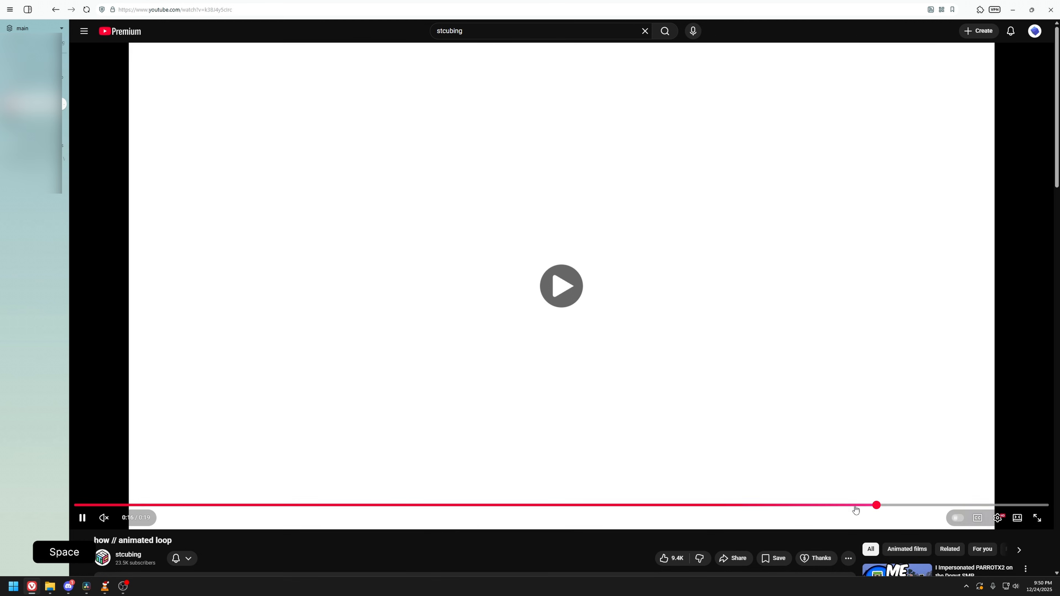
Examine the reference's circle reveal frame by frame around 0:17, and replay the transition from 0:16.
key("space")
key("period")
key("period")
key("period")
key("period")
key("period")
key("period")
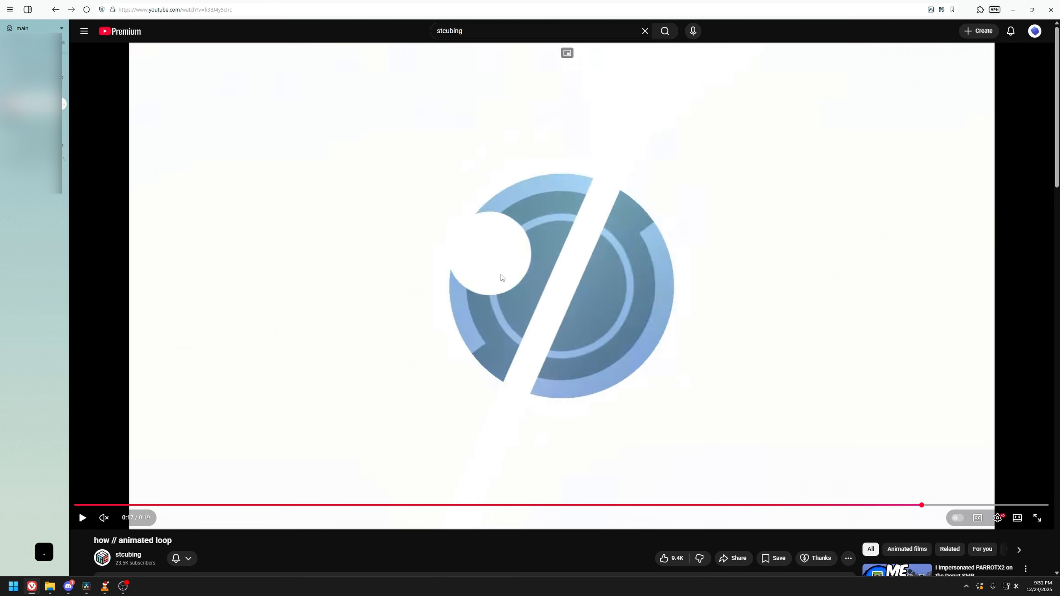
key("period")
key("period")
key("period")
key("period")
key("period")
key("period")
key("period")
key("period")
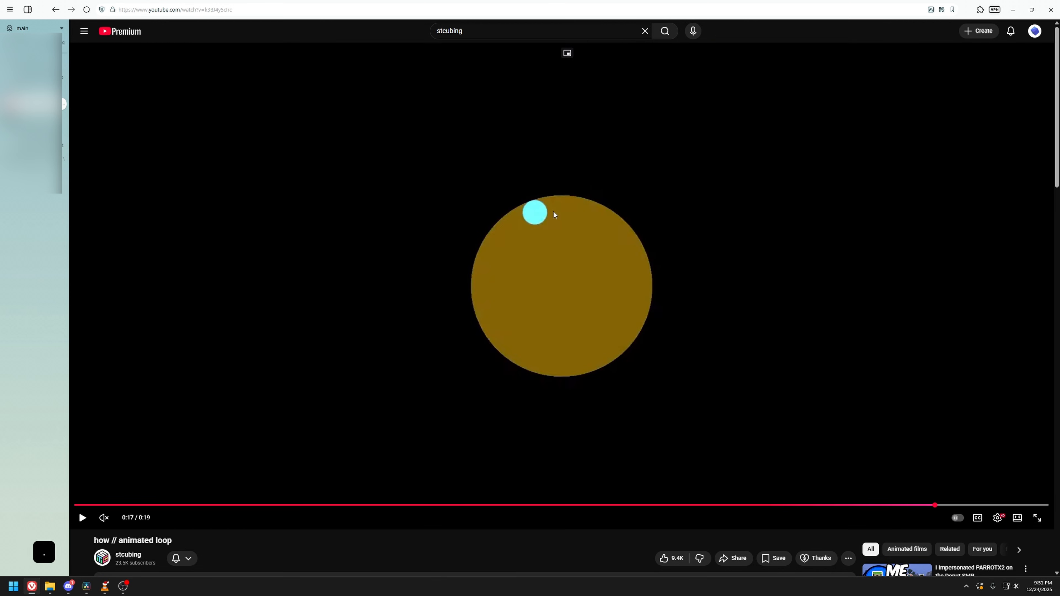
left_click(874, 506)
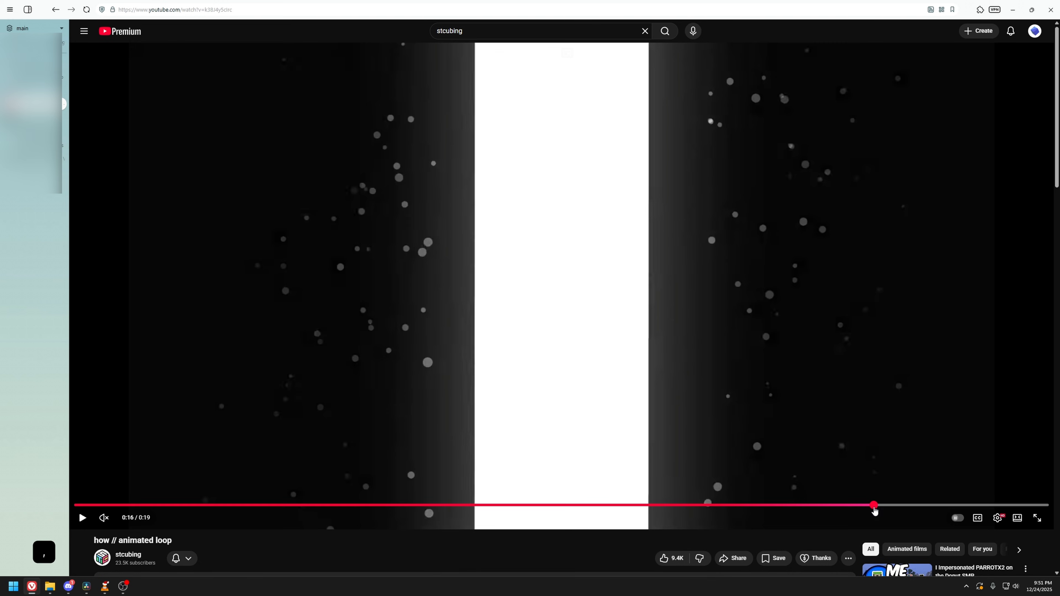
key("space")
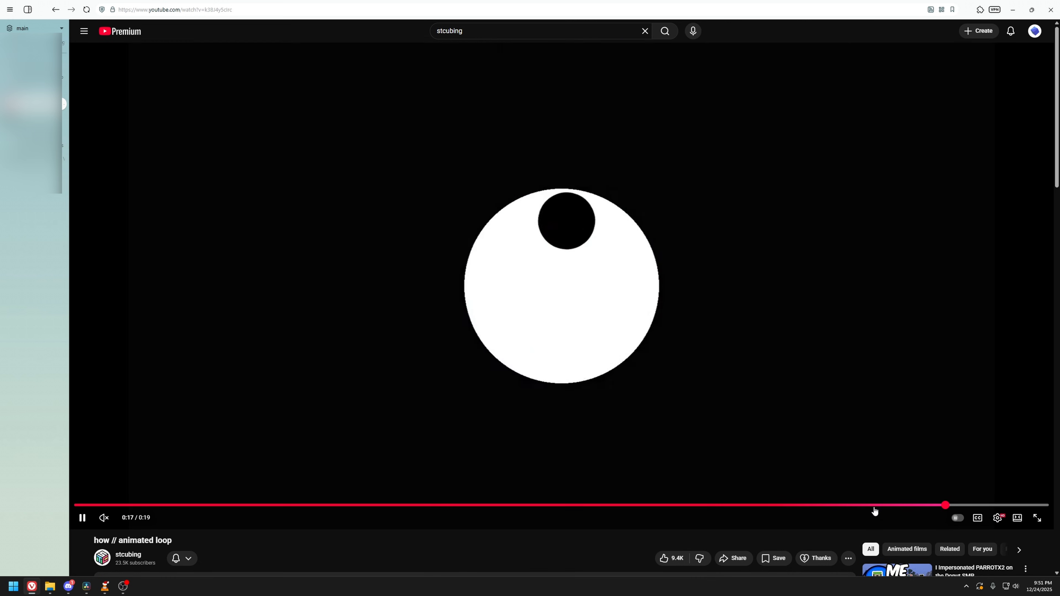
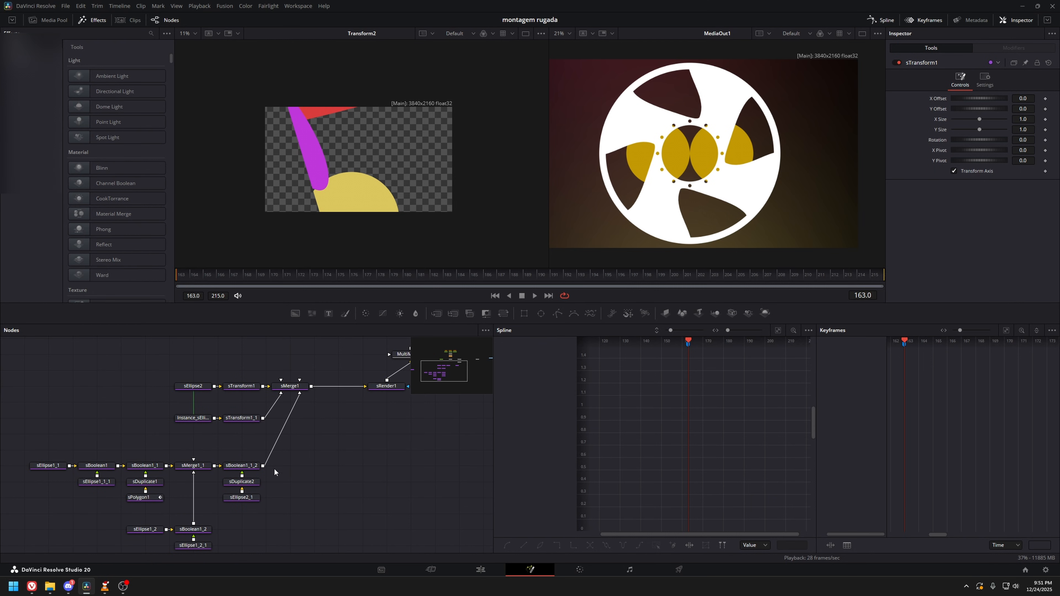
Mask Merge1 with an Ellipse, add a Background node to it, and rearrange the surrounding merge nodes.
left_click(541, 313)
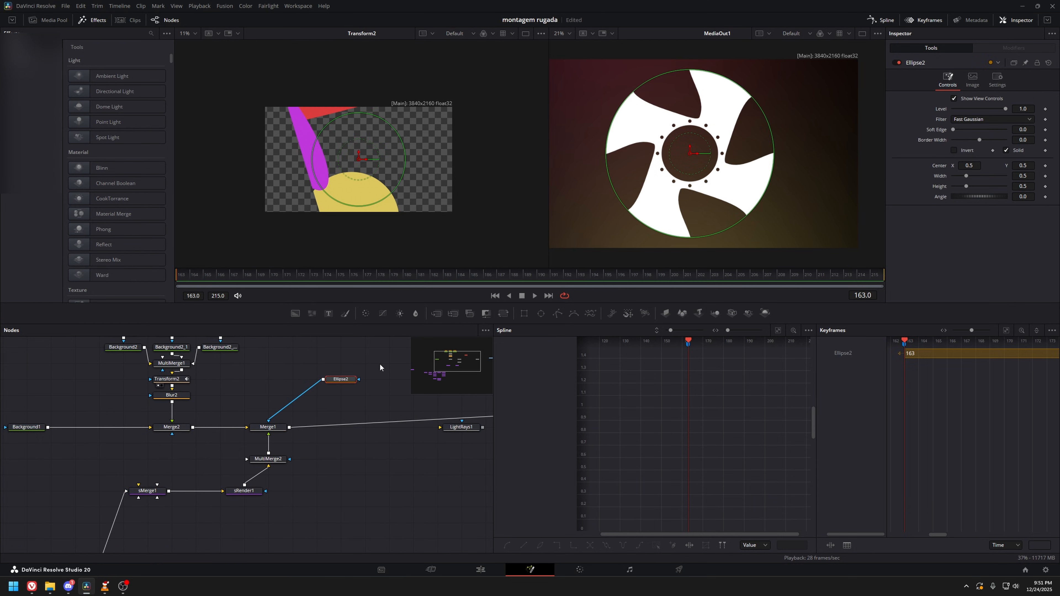
left_click_drag(197, 454, 273, 486)
left_click(295, 314)
key("ctrl+s")
left_click_drag(344, 393, 247, 409)
left_click_drag(247, 416, 270, 441)
key("ctrl+v")
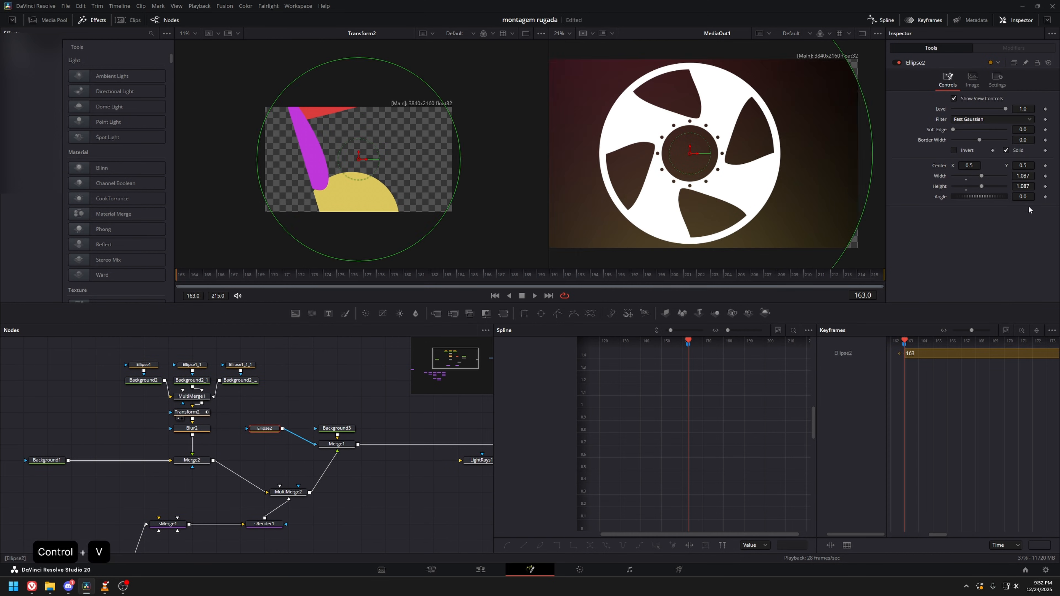
Check the masked composite in the first viewer and save the project.
left_click(338, 412)
key("1")
key("ctrl+s")
left_click_drag(146, 441, 231, 434)
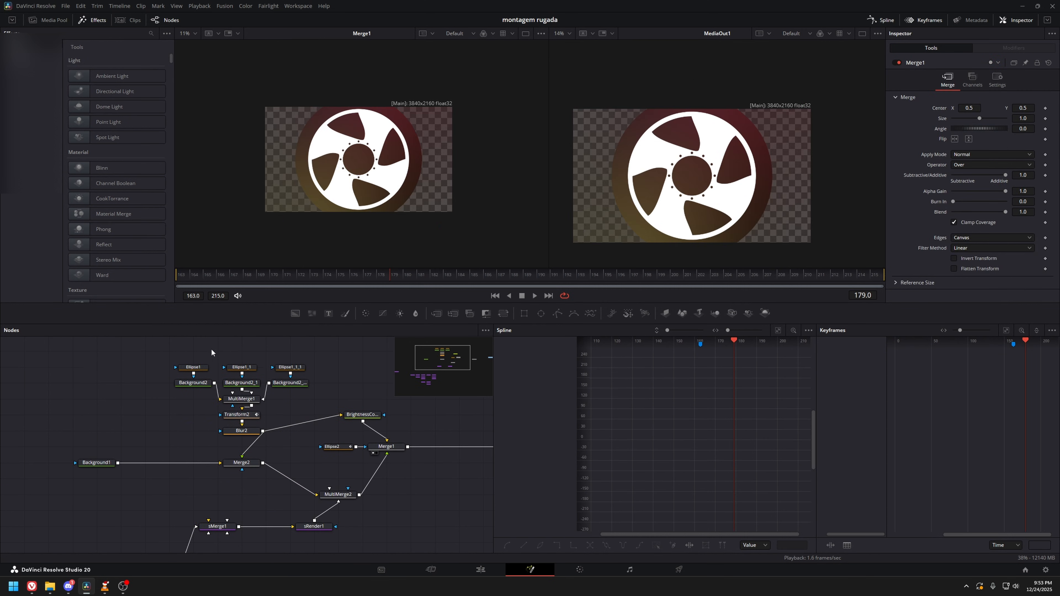
Move the gradient background's node group, from the ellipses to Blur2, further away from Merge2.
left_click_drag(163, 354, 315, 438)
left_click_drag(250, 399, 251, 383)
left_click(287, 403)
View MultiMerge1, Transform2, Blur2 and Merge2 in turn to examine how the blurred gradient background is built.
left_click(248, 382)
key("1")
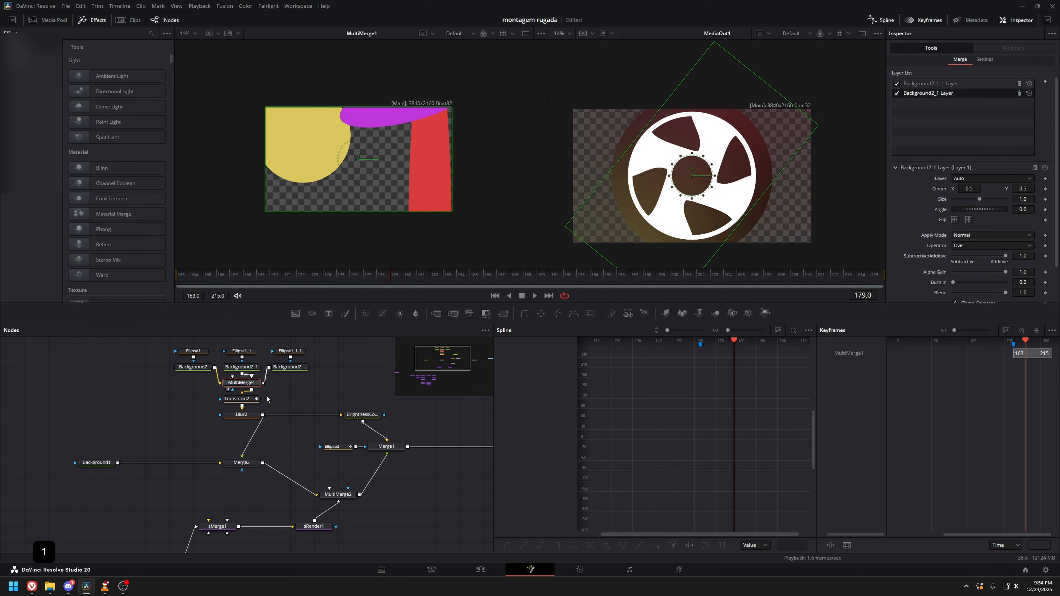
left_click(244, 399)
key("1")
left_click(244, 415)
key("1")
left_click(242, 399)
key("1")
left_click(247, 417)
key("1")
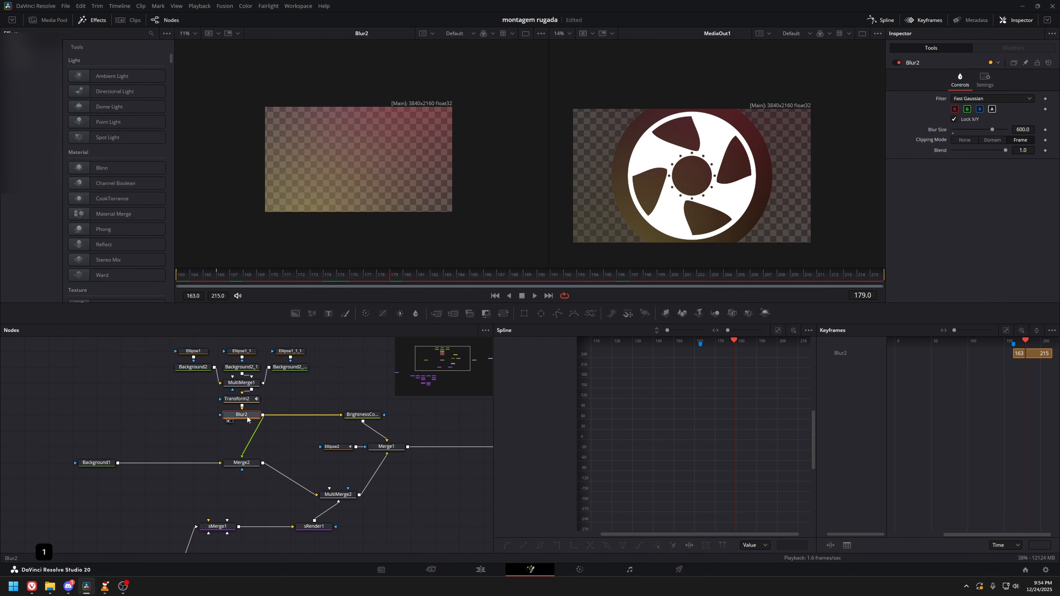
left_click(187, 436)
key("1")
left_click_drag(154, 418, 229, 413)
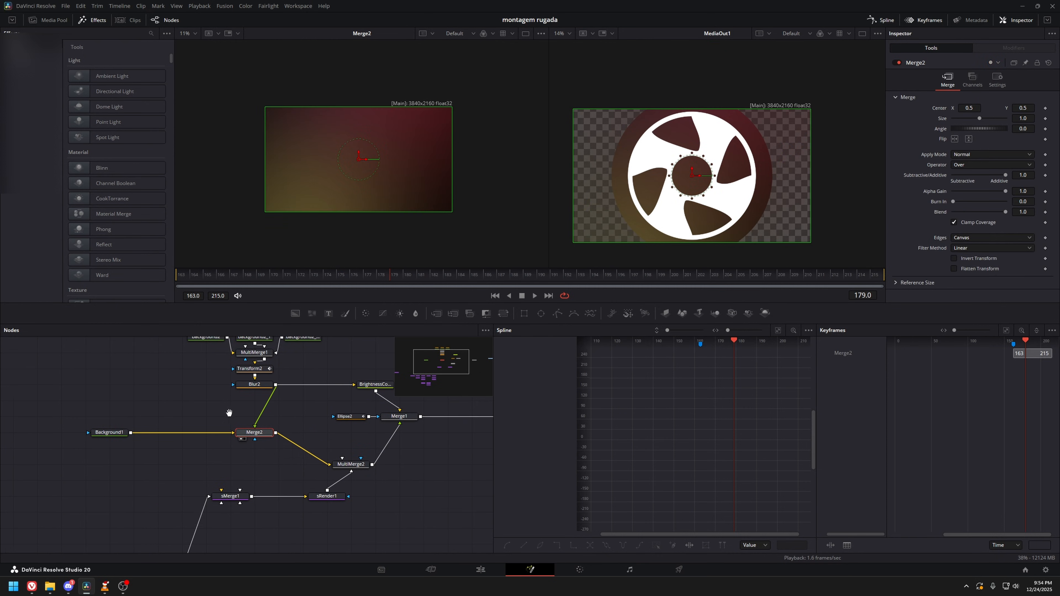
View MultiMerge2 and select the fan's shape nodes to examine how the flat fan joins the background.
left_click_drag(341, 456, 376, 379)
left_click(268, 433)
key("1")
left_click_drag(281, 375, 13, 587)
left_click_drag(273, 449, 4, 559)
left_click_drag(226, 465, 274, 434)
left_click(329, 446)
left_click_drag(330, 446, 296, 474)
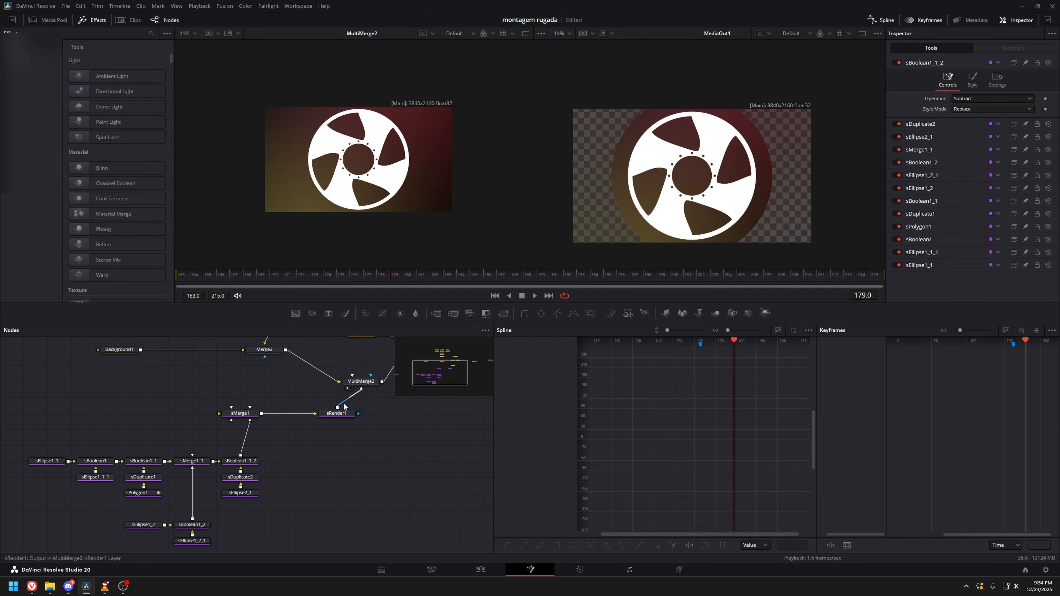
Open the preceding intro clip in Fusion to examine its fan shape nodes and Extrude3D1, and return to the timeline.
left_click(480, 569)
left_click(531, 569)
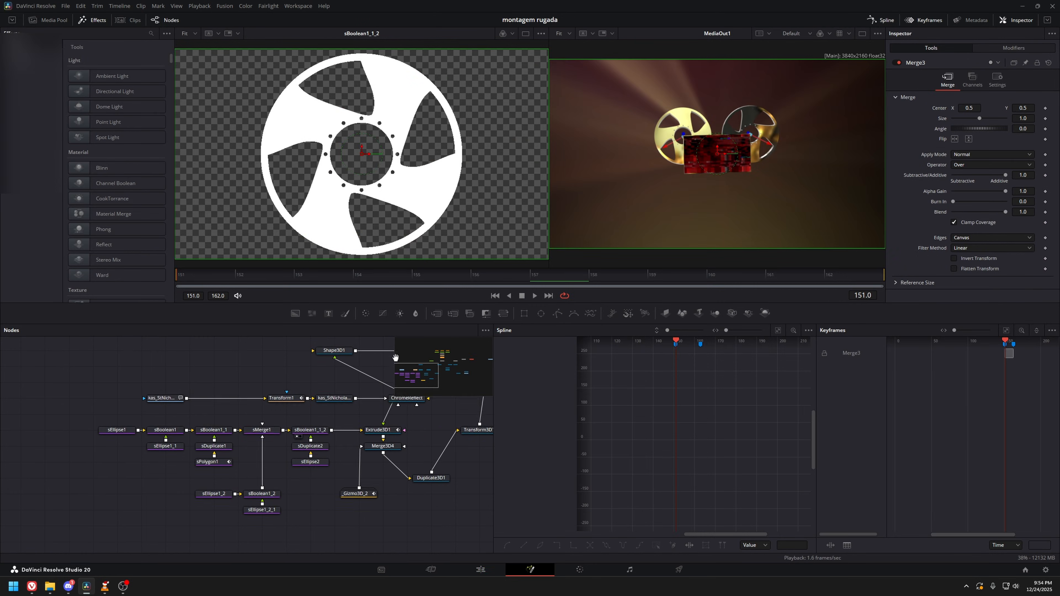
key("1")
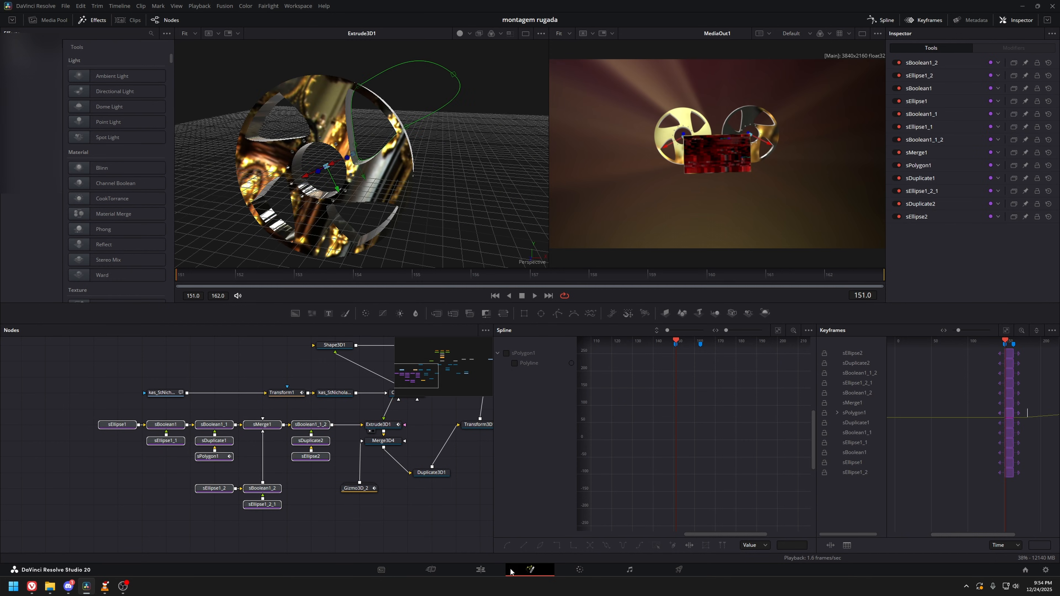
left_click(485, 571)
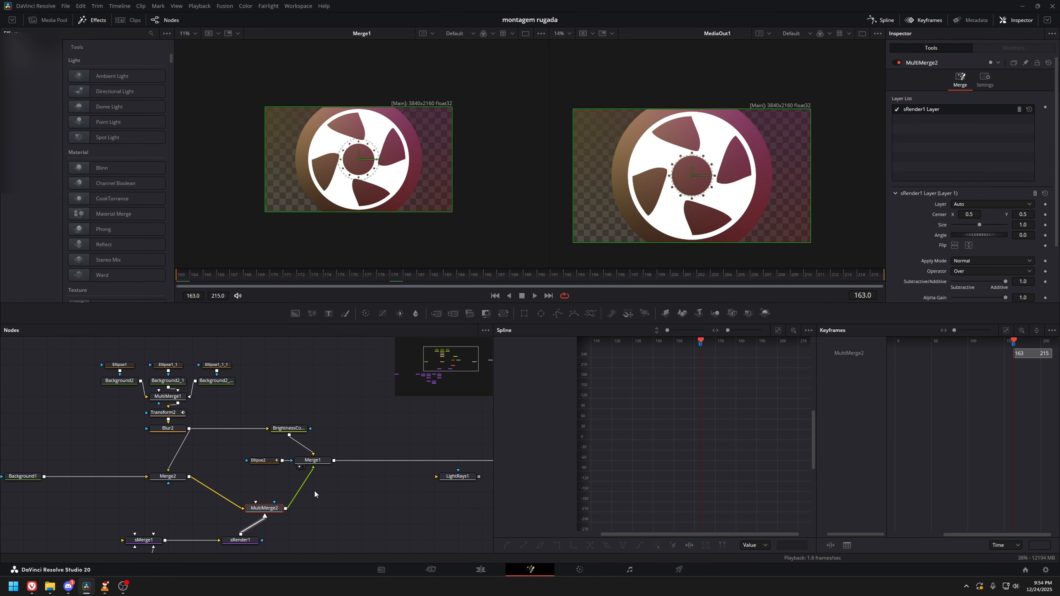
View Merge1, BrightnessContrast1 and Ellipse2 in turn to examine how the circular reveal is masked and darkened.
left_click(316, 461)
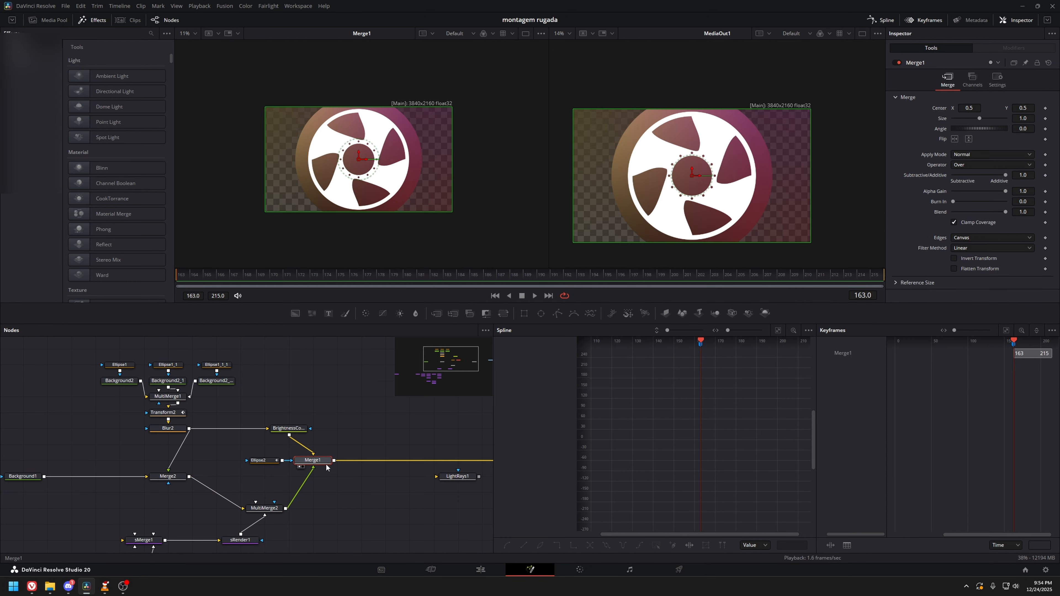
key("1")
scroll(316, 450, "up", 2)
left_click(314, 422)
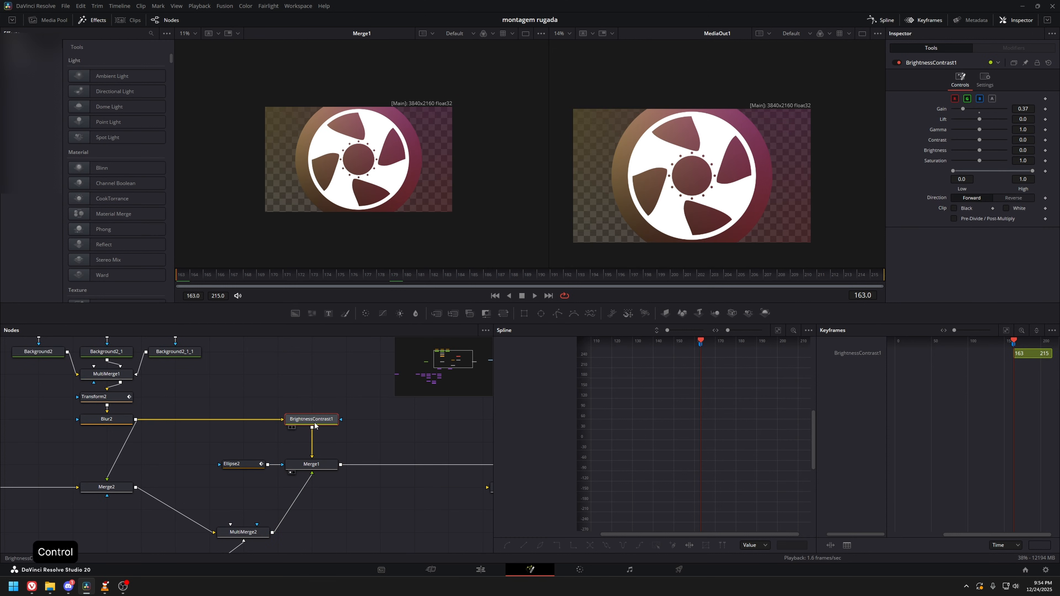
key("1")
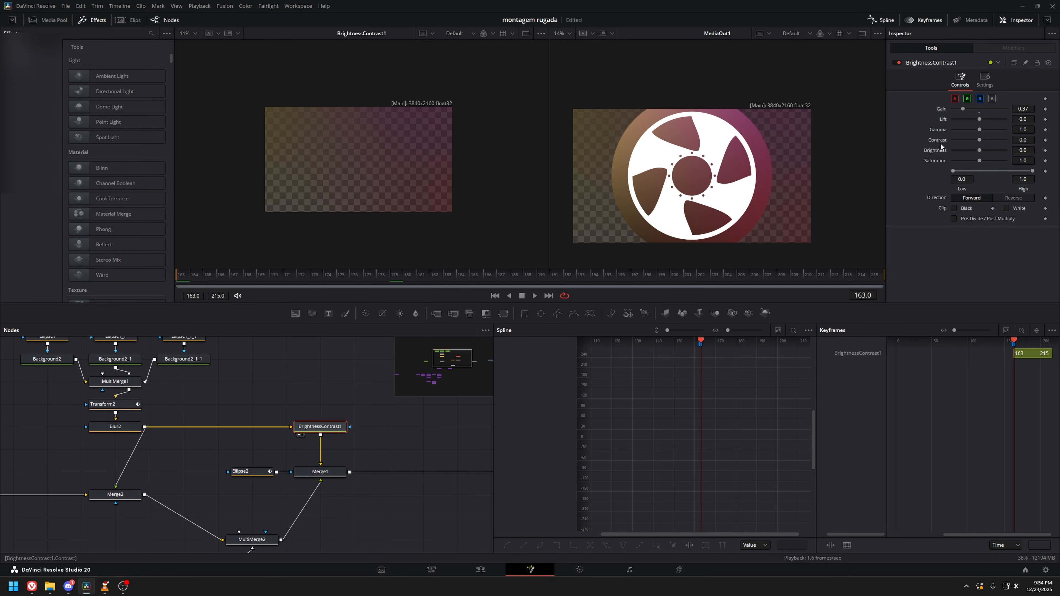
left_click(250, 471)
key("1")
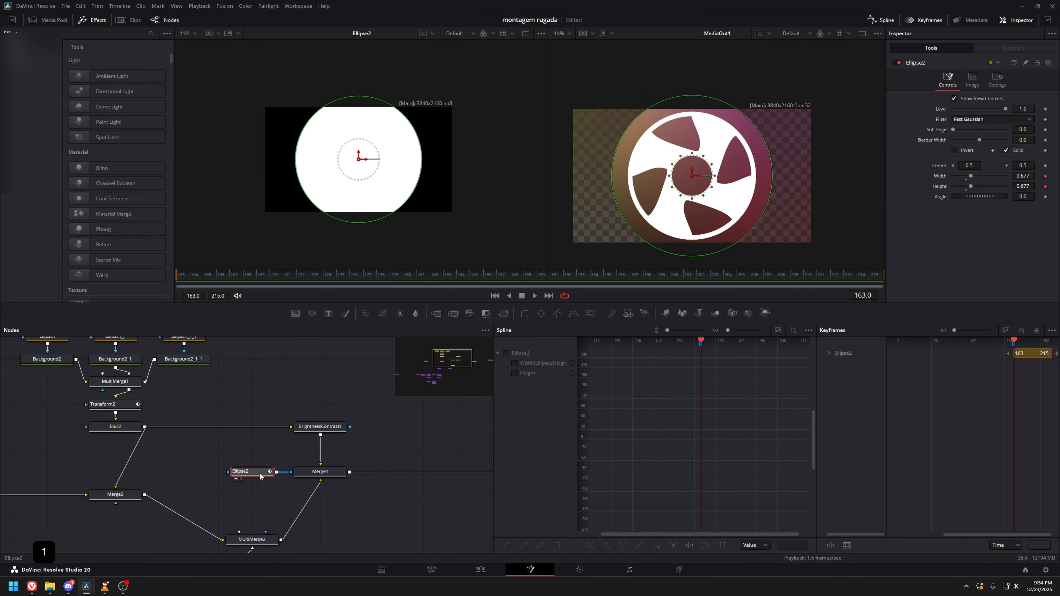
left_click(320, 471)
key("1")
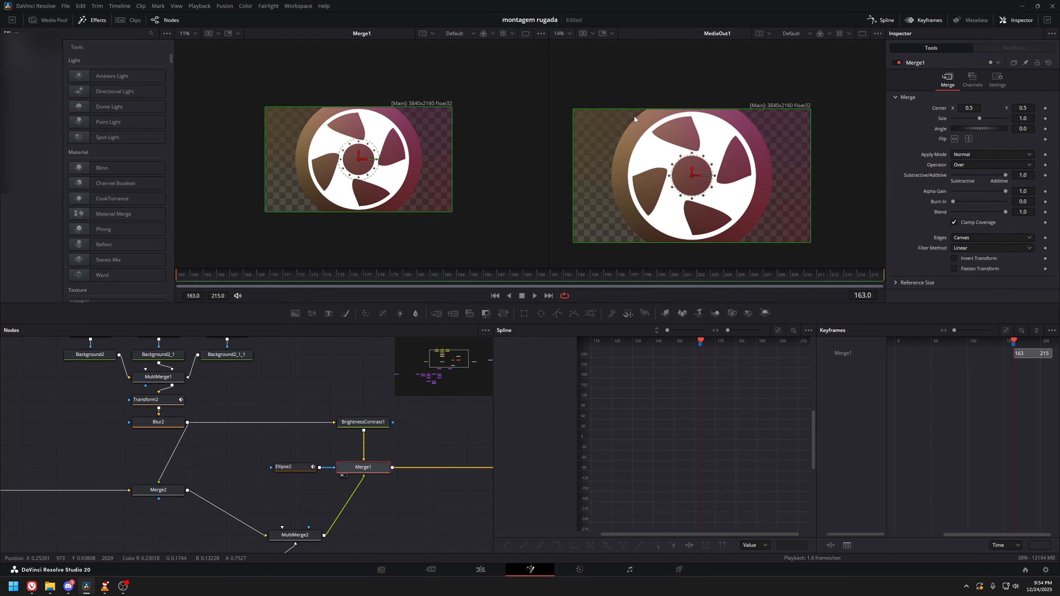
left_click(363, 422)
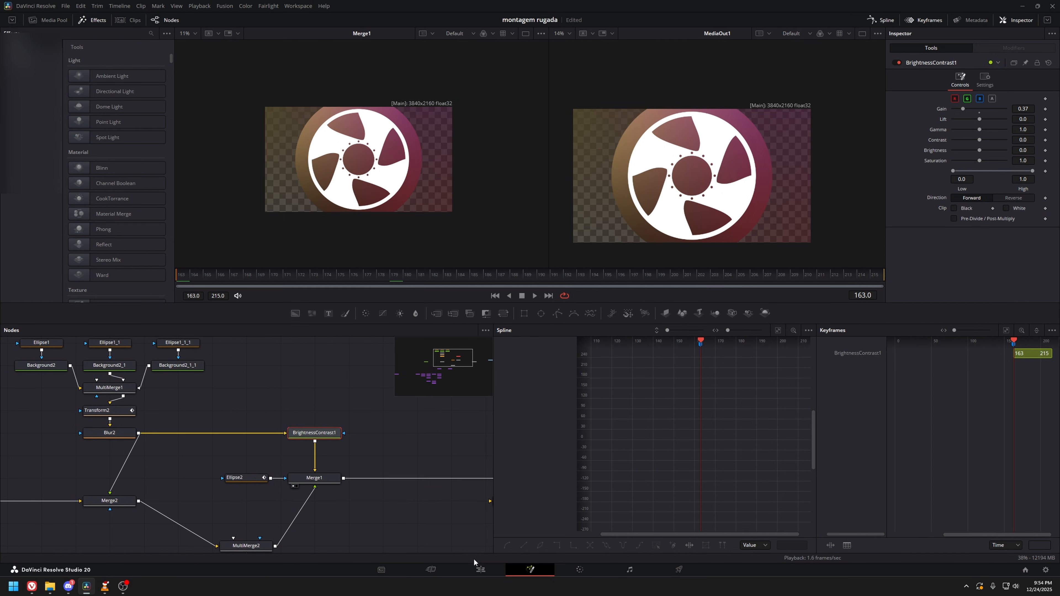
Switch to the "how // animated loop" video in Vivaldi and jump to about 0:16.
key("ctrl+v")
scroll(371, 419, "down", 3)
key("alt+Tab")
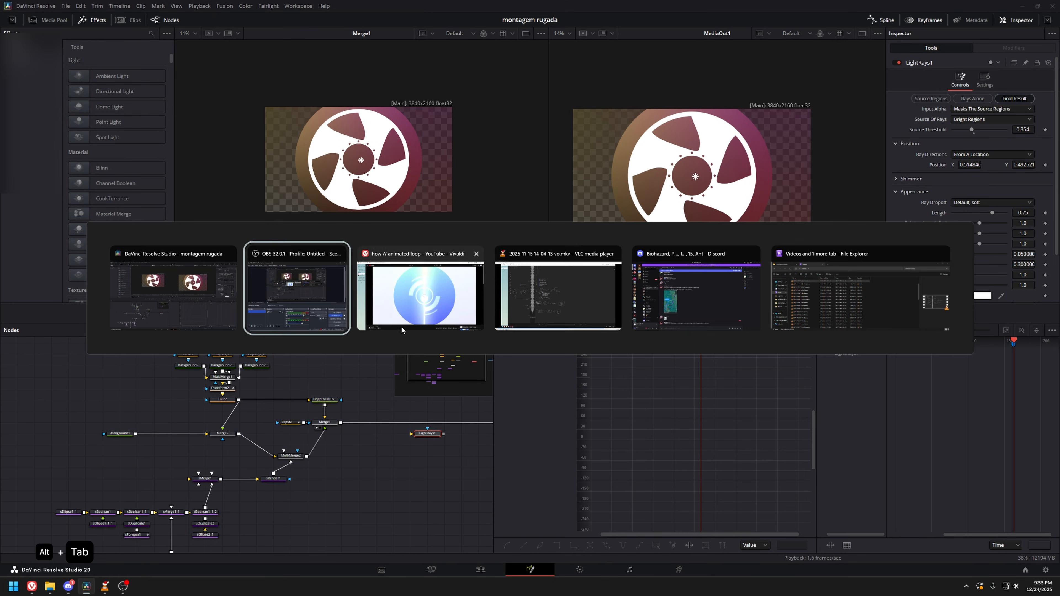
left_click(401, 329)
left_click(891, 506)
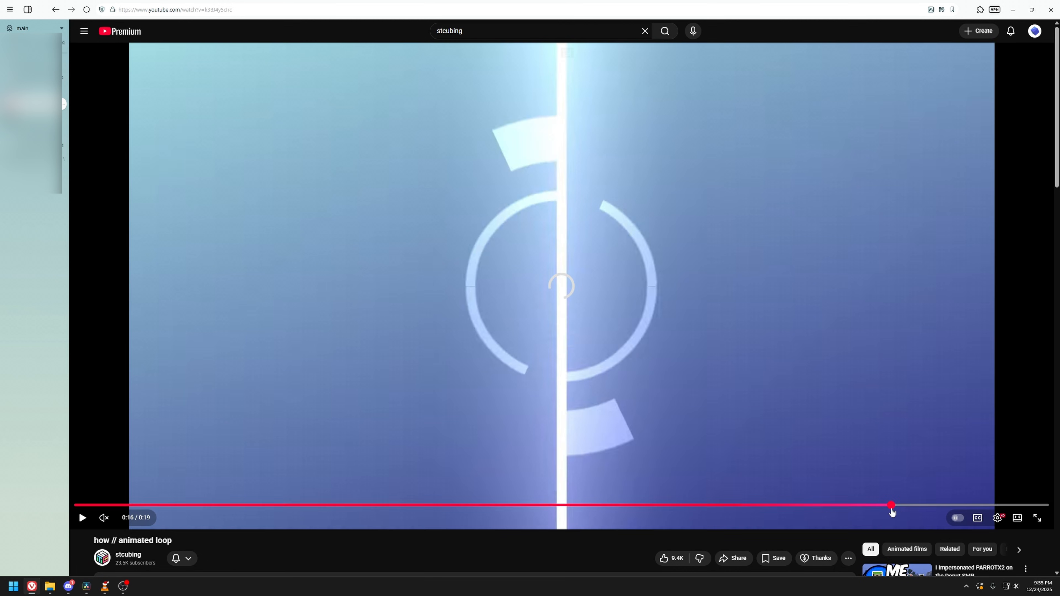
Play the reference video's circular transition from 0:16 and switch back to DaVinci Resolve.
key("space")
key("space")
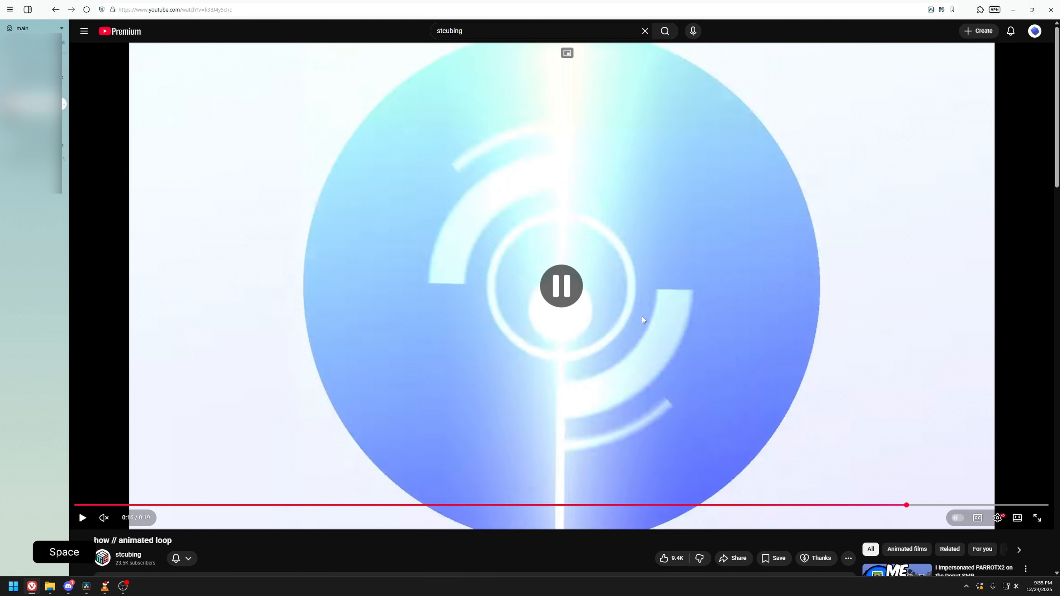
key("space")
key("alt+Tab")
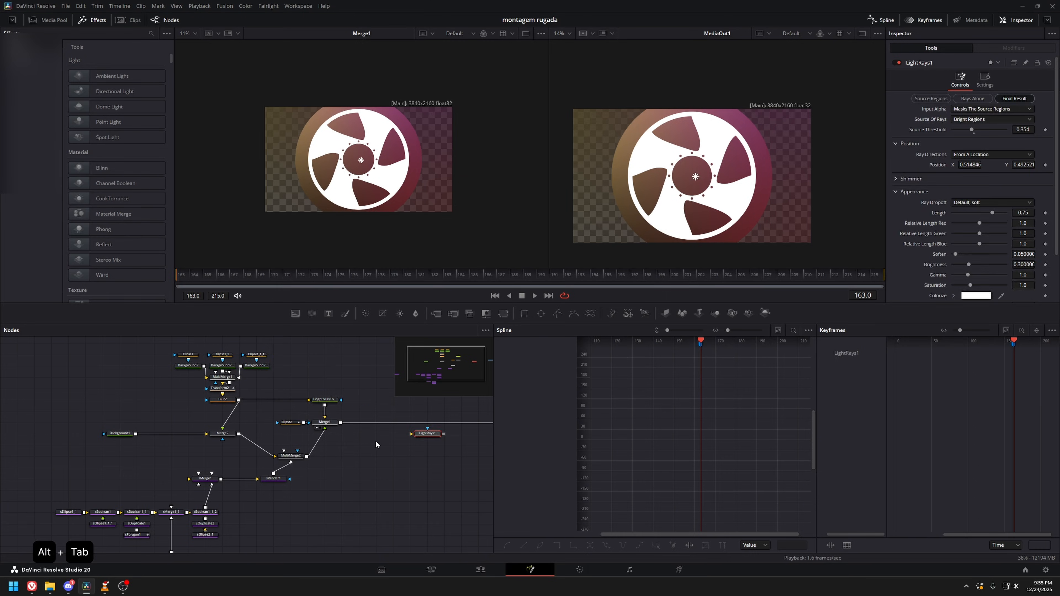
Re-enable Fusion effects in the timeline viewer, then open the last intro clip in Fusion and save the project.
key("ctrl+s")
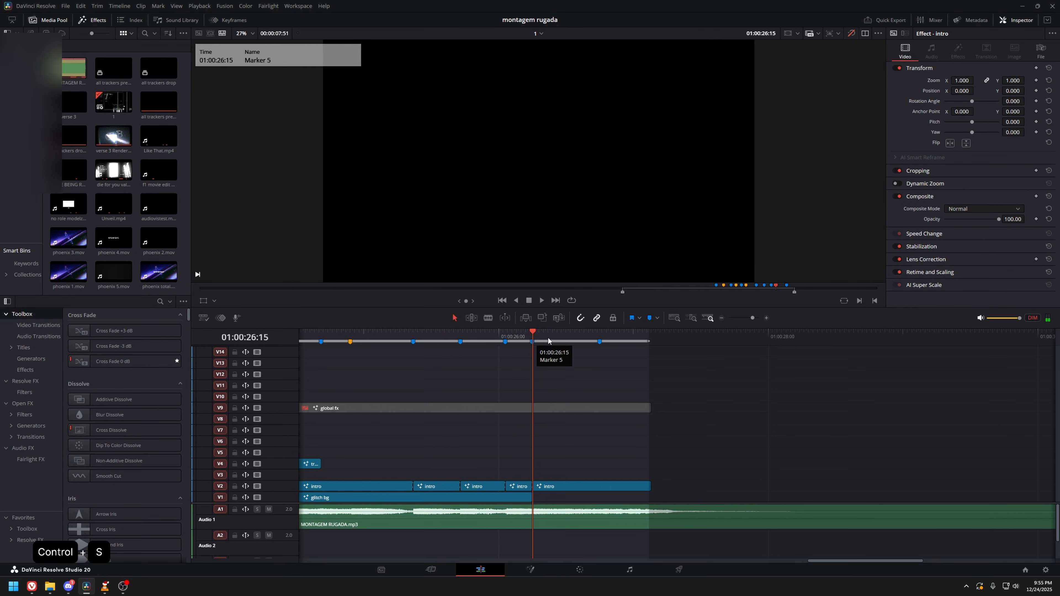
key("shift+d")
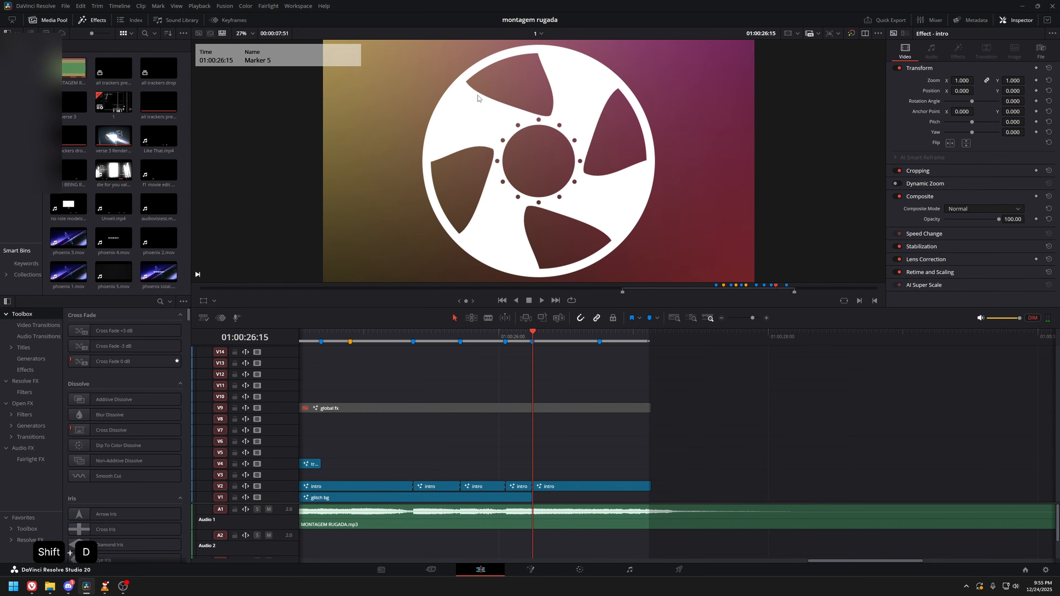
left_click(530, 570)
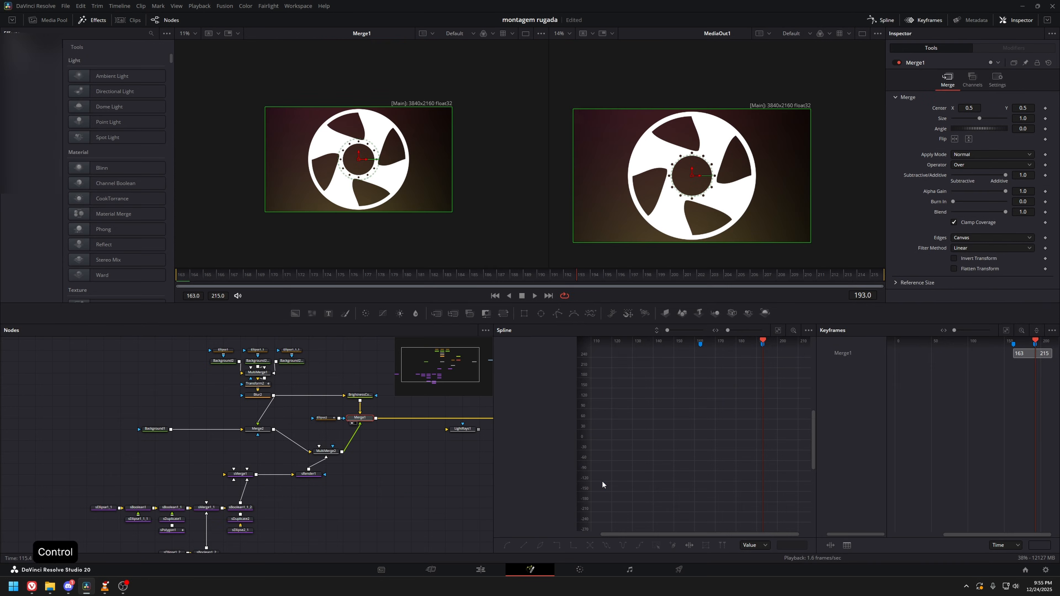
key("ctrl+s")
scroll(320, 411, "up", 2)
left_click(306, 423)
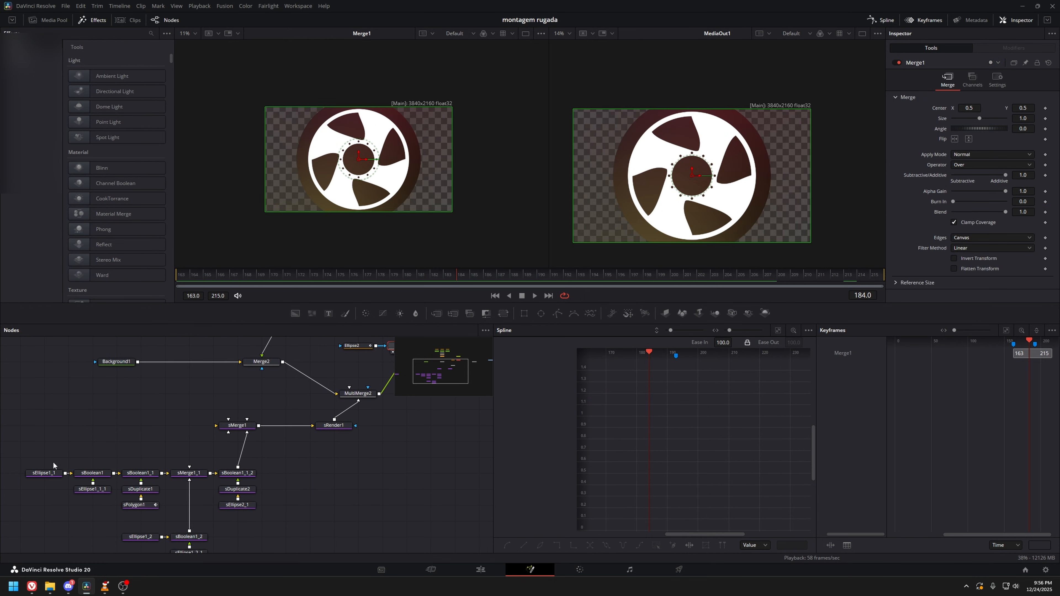
Select the fan's shape nodes to review them and insert an sTransform between sBoolean1_1_2 and sMerge1.
left_click_drag(33, 455, 272, 548)
left_click(264, 467)
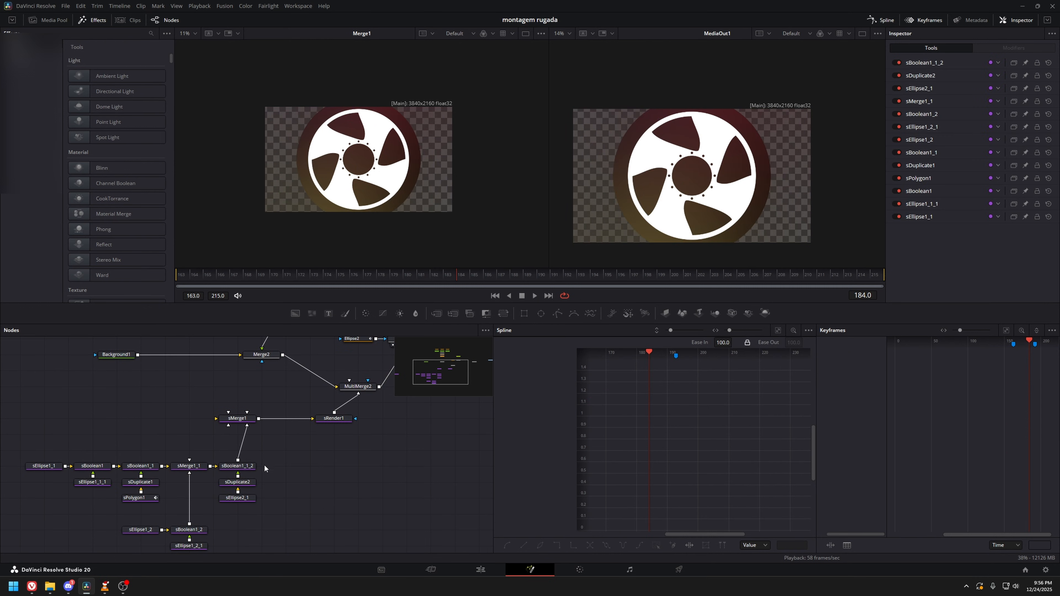
left_click(247, 419)
left_click(276, 439)
key("shift+space")
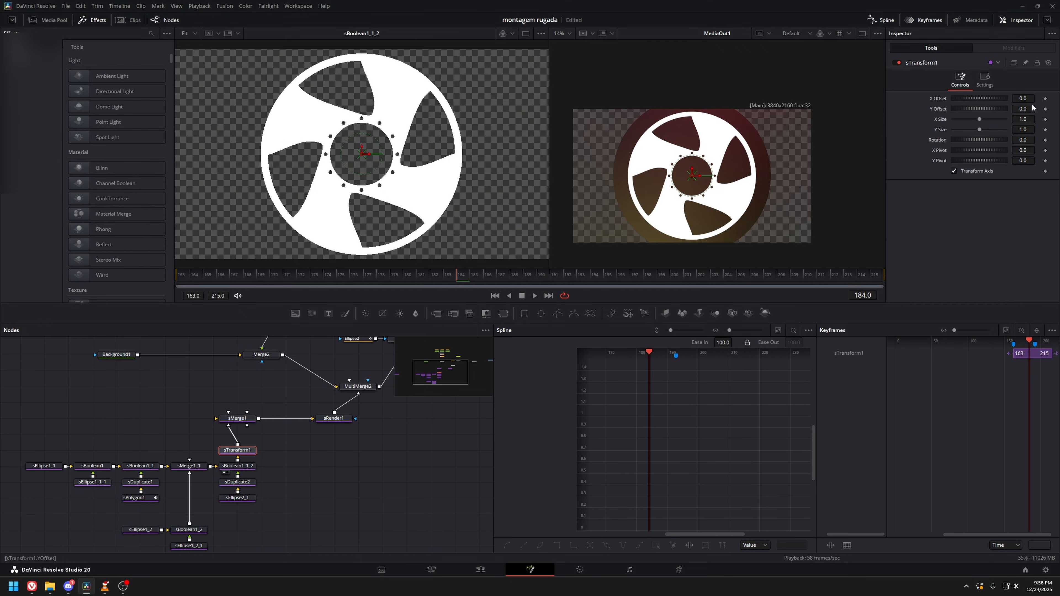
Duplicate the fan with an sDuplicate after sTransform1, setting sTransform1's X Offset to -0.166 and both sizes to 0.619.
left_click_drag(1023, 99, 1005, 99)
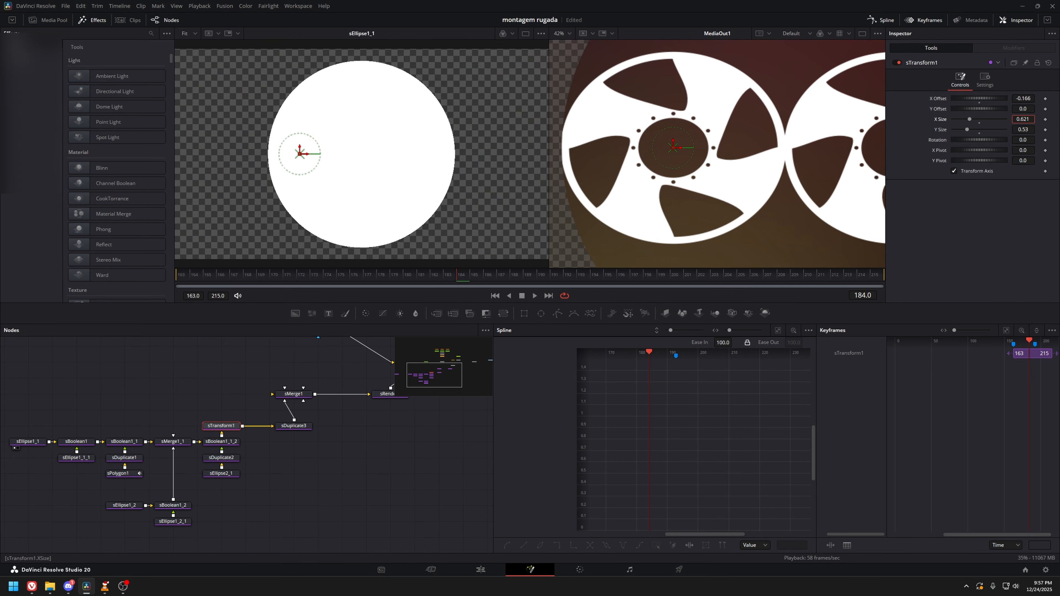
left_click(1023, 129)
type("0.619")
key("Return")
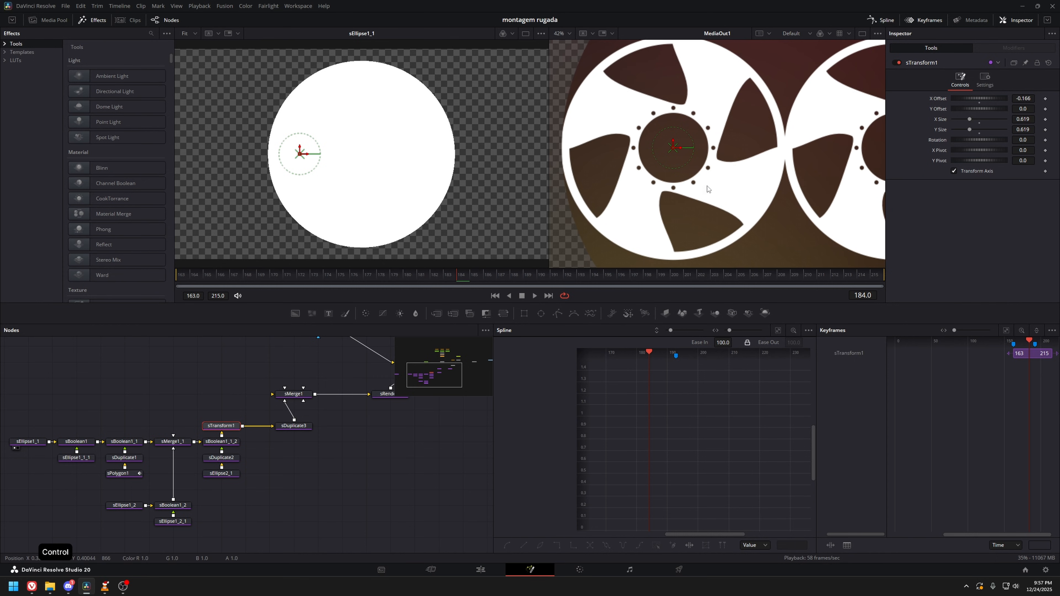
Move sDuplicate3 aside and insert a second sTransform between sTransform1 and sDuplicate3.
scroll(707, 186, "down", 5)
scroll(711, 194, "up", 1)
left_click_drag(296, 426, 344, 427)
left_click(230, 426)
key("shift+space")
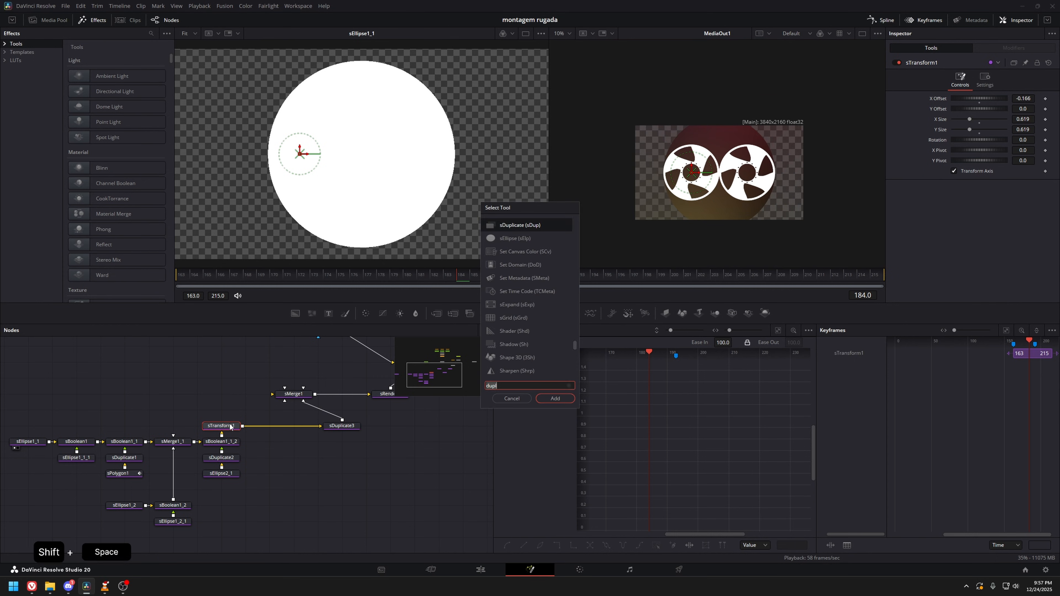
type("transform")
key("Return")
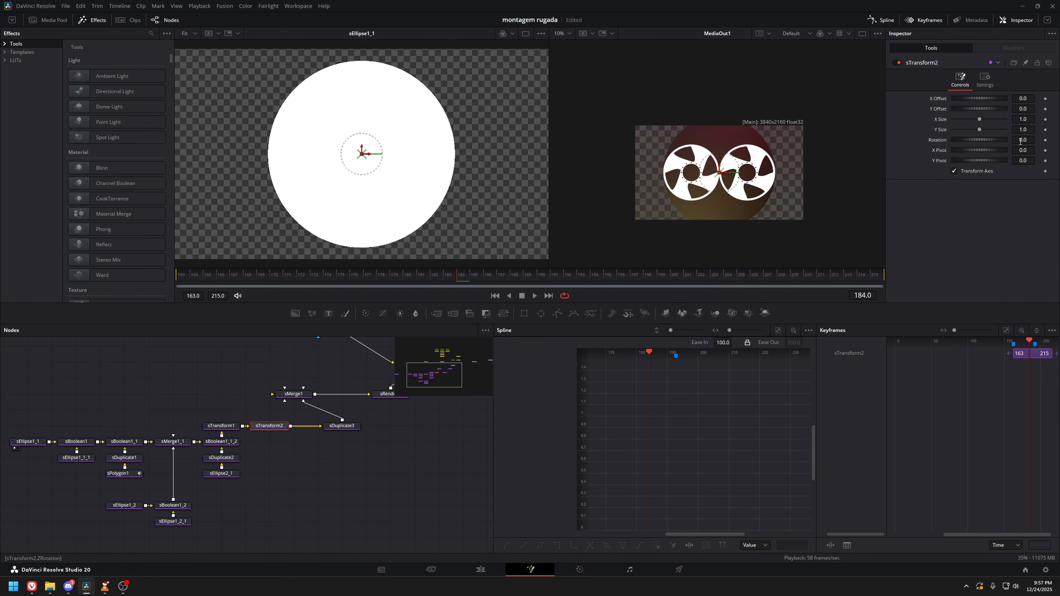
Try rotating the fan with sTransform2 and undo the test rotation.
left_click_drag(1020, 142, 959, 141)
key("ctrl+s")
key("ctrl+z")
left_click(225, 426)
key("ctrl+z")
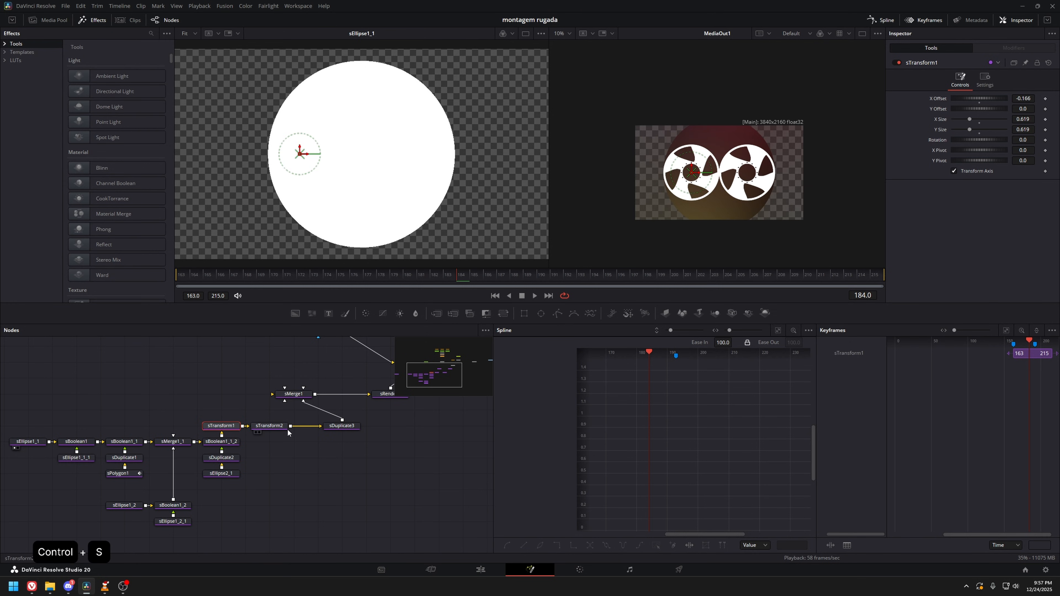
Shrink both fans by setting sTransform1's X and Y Size to 0.303 and X Offset to -0.1, and save.
left_click(178, 277)
key("space")
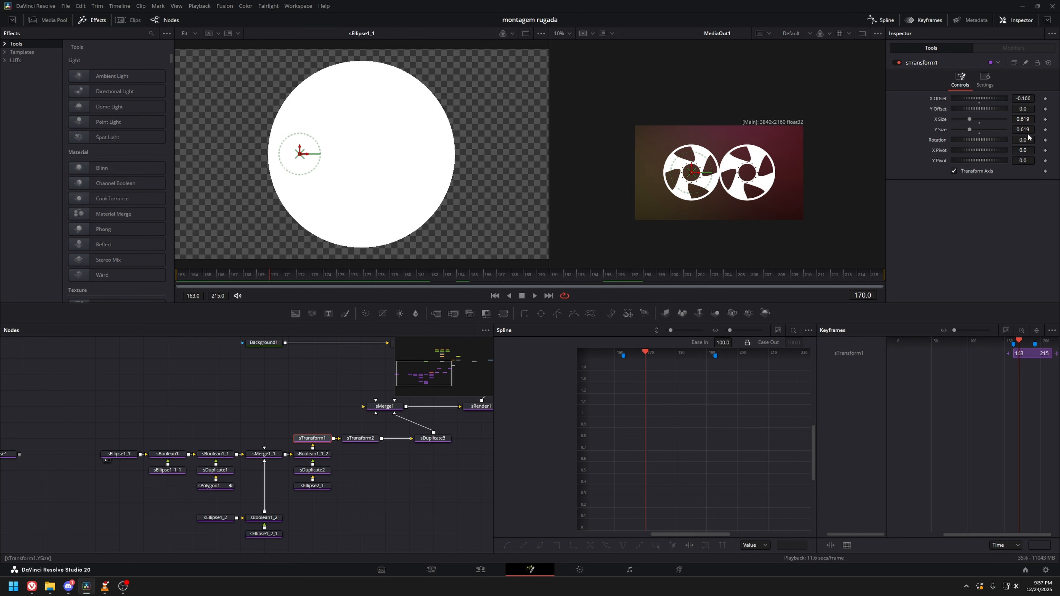
left_click_drag(1025, 131, 1001, 131)
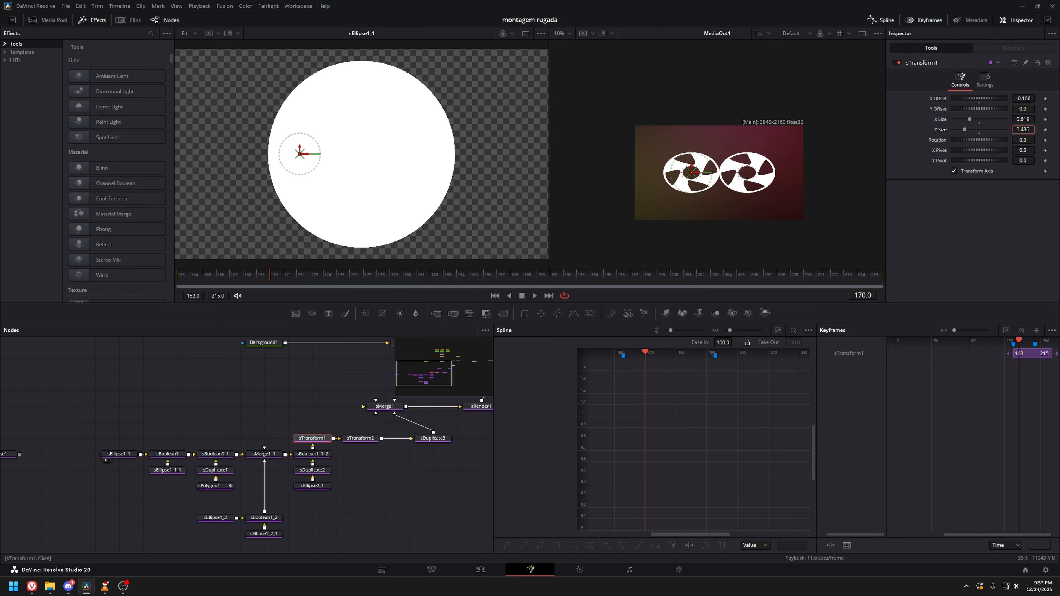
key("ctrl+s")
Preview the paired fans on the edit timeline and step back to the last intro clip's first frame.
left_click(480, 569)
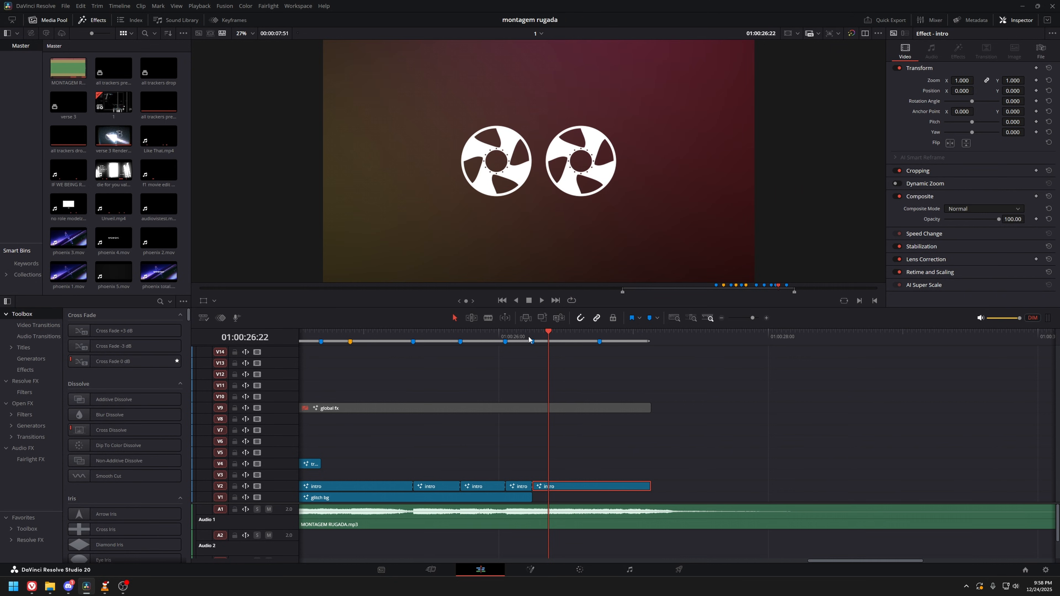
left_click(526, 339)
key("space")
key("space")
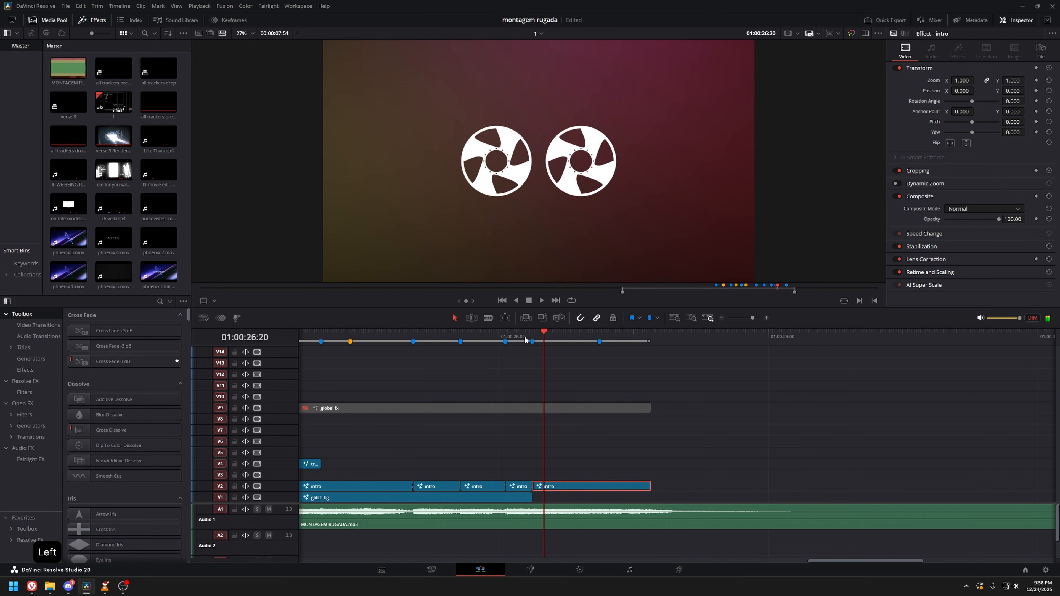
key("Left")
key("Left")
key("Left")
key("Left")
key("Left")
key("Left")
key("Right")
Keyframe sTransform1's Rotation from 0 at frame 163 to 589.6 at frame 193 and fit its spline in view.
key("f")
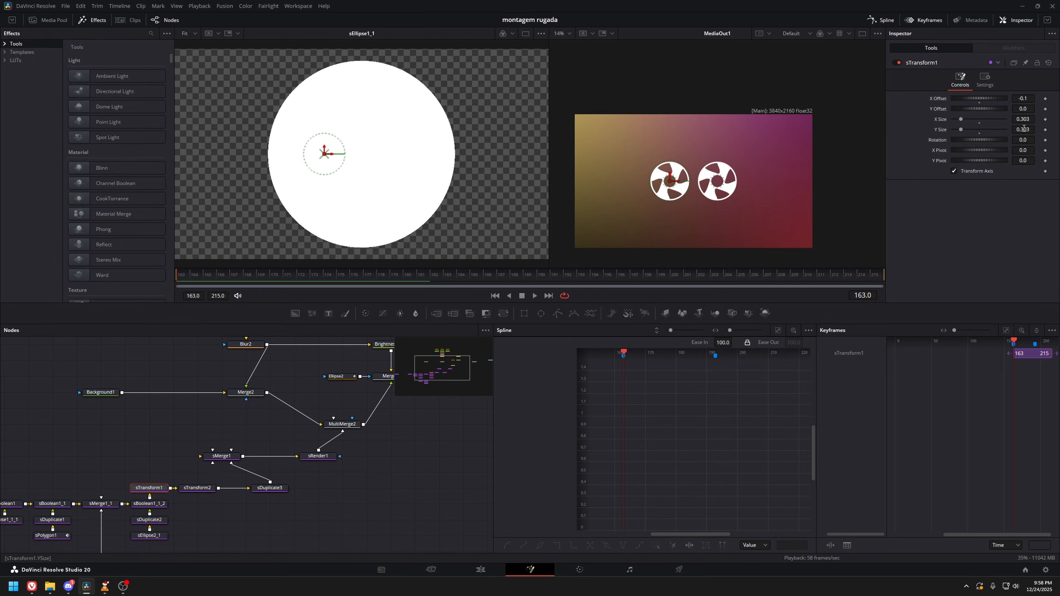
key("ctrl+s")
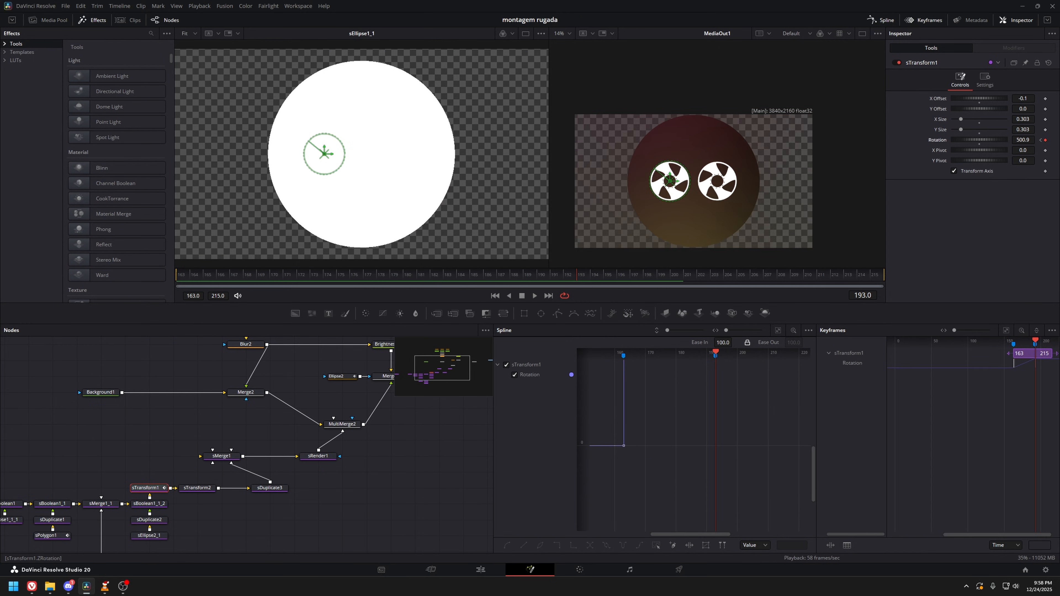
key("ctrl+f")
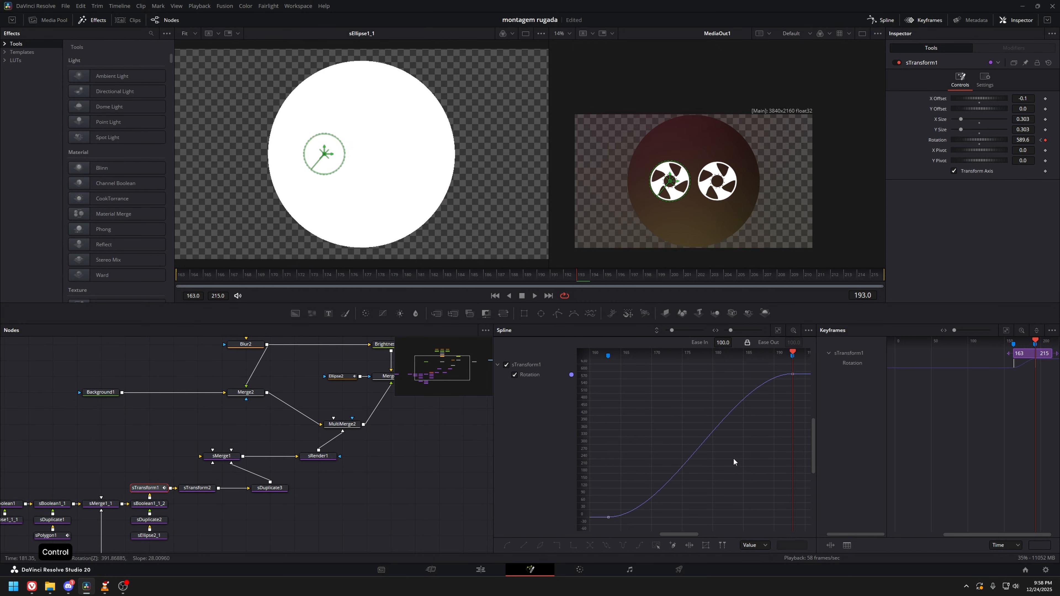
Shape sTransform1's Rotation spline into a steep ease, slope its final handle slightly, and play the spin.
key("ctrl+a")
key("ctrl+s")
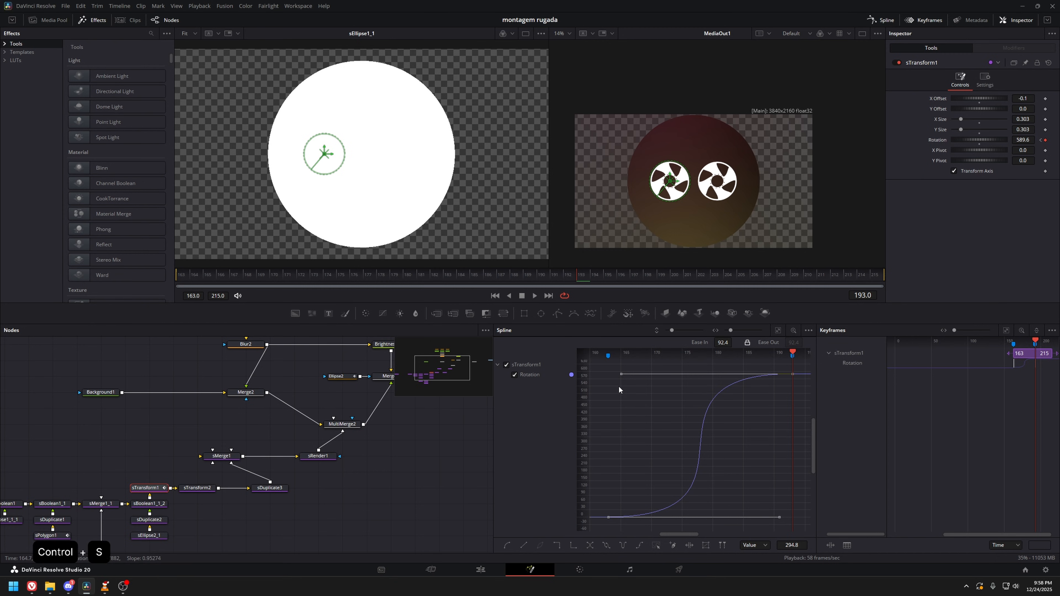
left_click_drag(620, 374, 620, 381)
right_click(621, 383)
key("g")
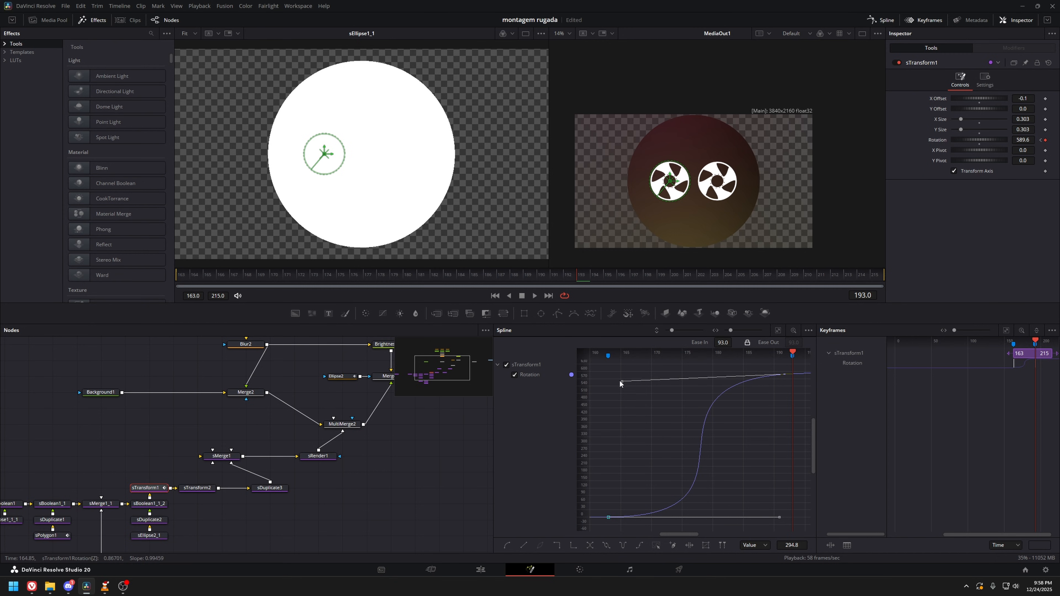
key("space")
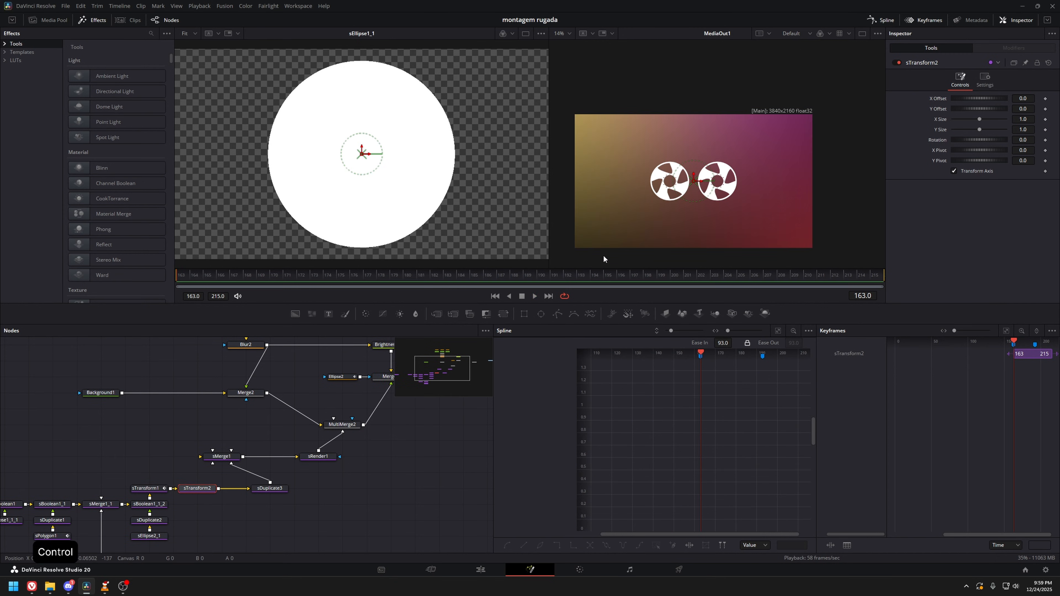
Keyframe sTransform2's Rotation at frames 163, 193 and 214 with 0, 224.3 and 269.009, easing the curve.
key("ctrl+z")
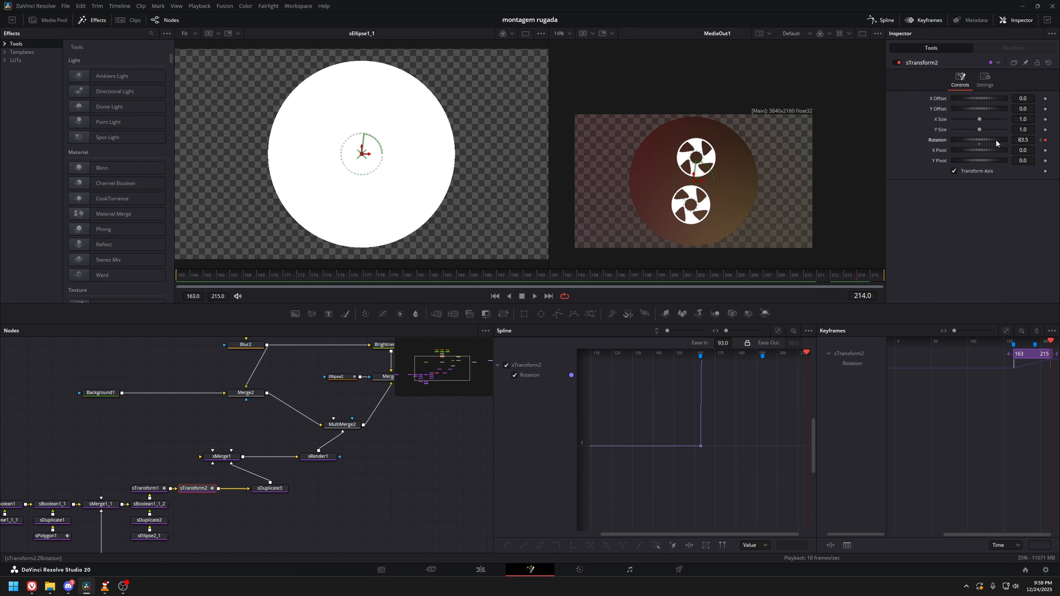
key("ctrl+a")
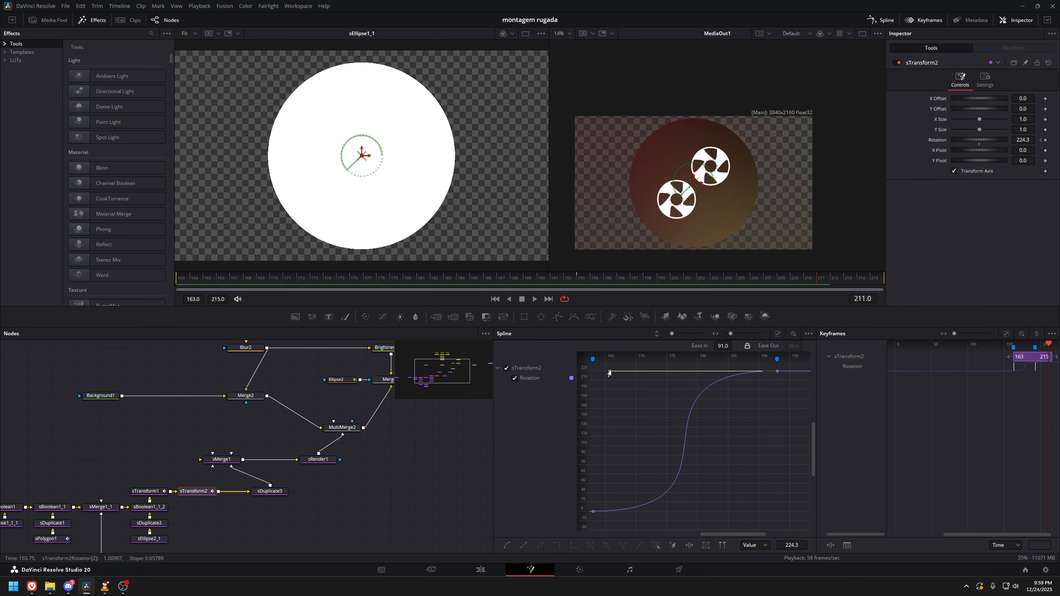
key("ctrl+s")
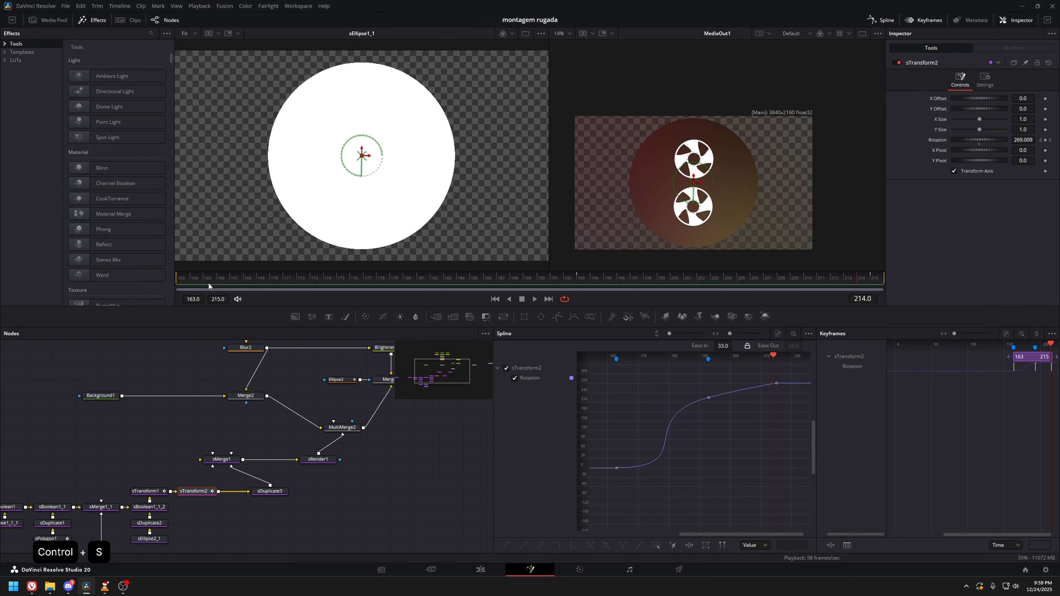
key("space")
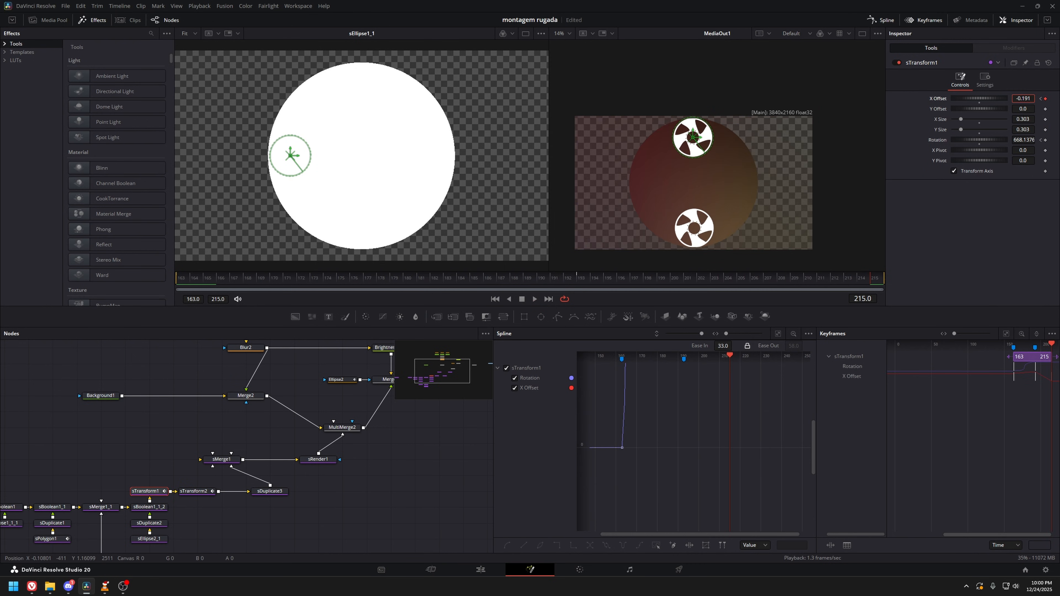
Keyframe sTransform1's X Offset to -0.191 at frame 215, compare both transforms' splines, and play the motion.
key("ctrl")
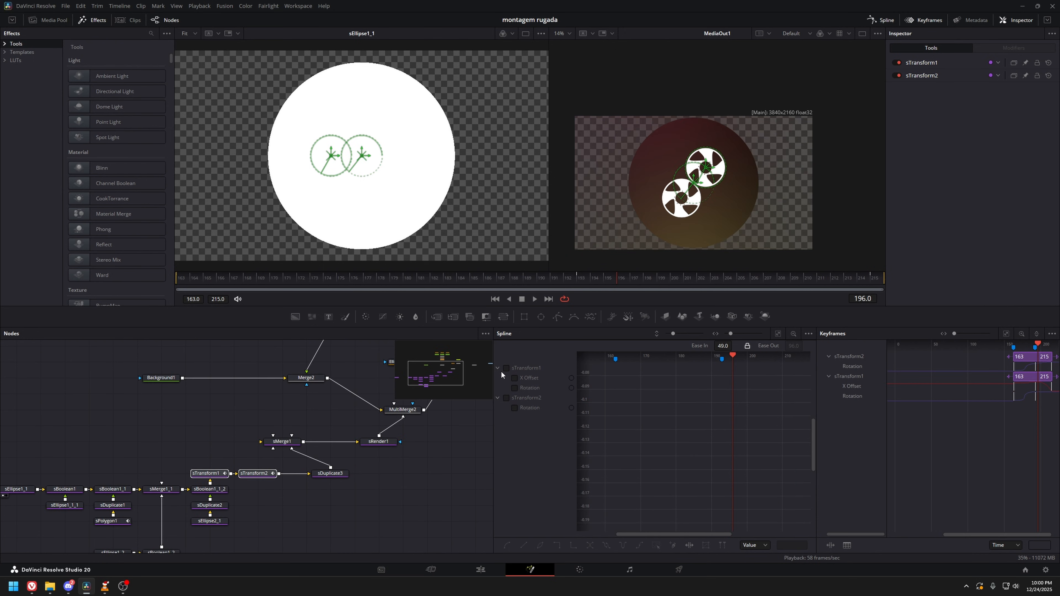
left_click(504, 370)
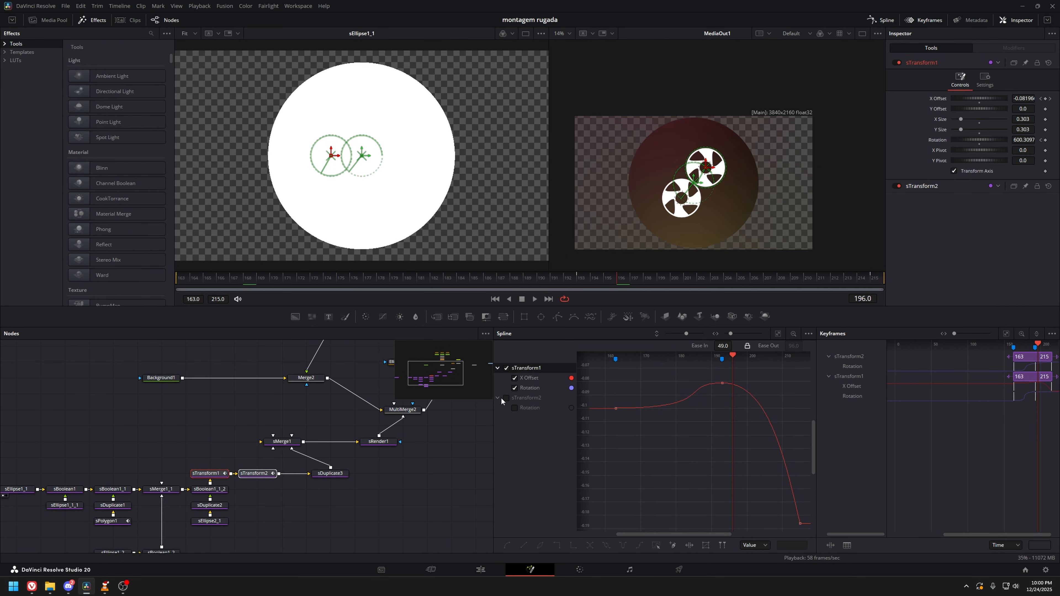
left_click(500, 398)
left_click(508, 396)
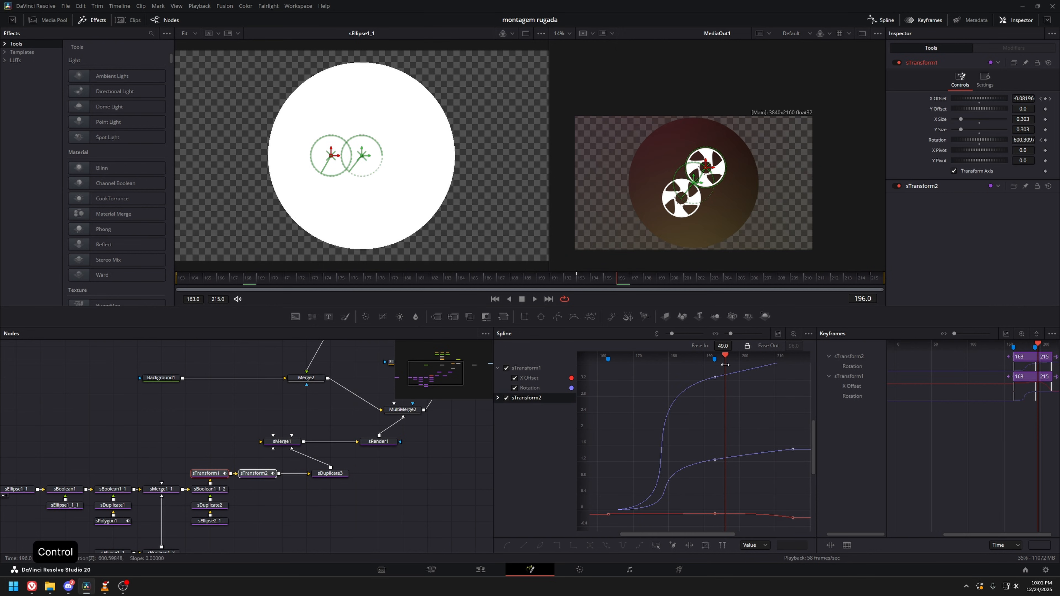
mouse_move(725, 365)
left_mouse_down()
mouse_move(700, 366)
mouse_move(740, 380)
mouse_move(731, 344)
left_mouse_up()
key("ctrl+s")
left_click_drag(251, 280, 159, 303)
key("space")
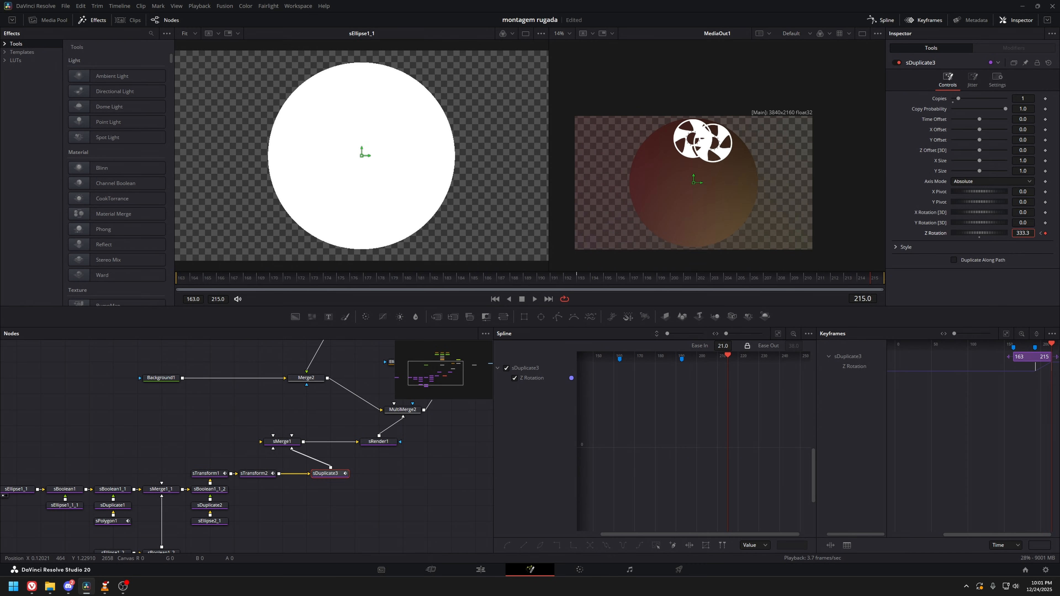
Ease sDuplicate3's keyframed Z Rotation from frame 193 to the clip's end, and reshape sTransform1's X Offset curve.
key("space")
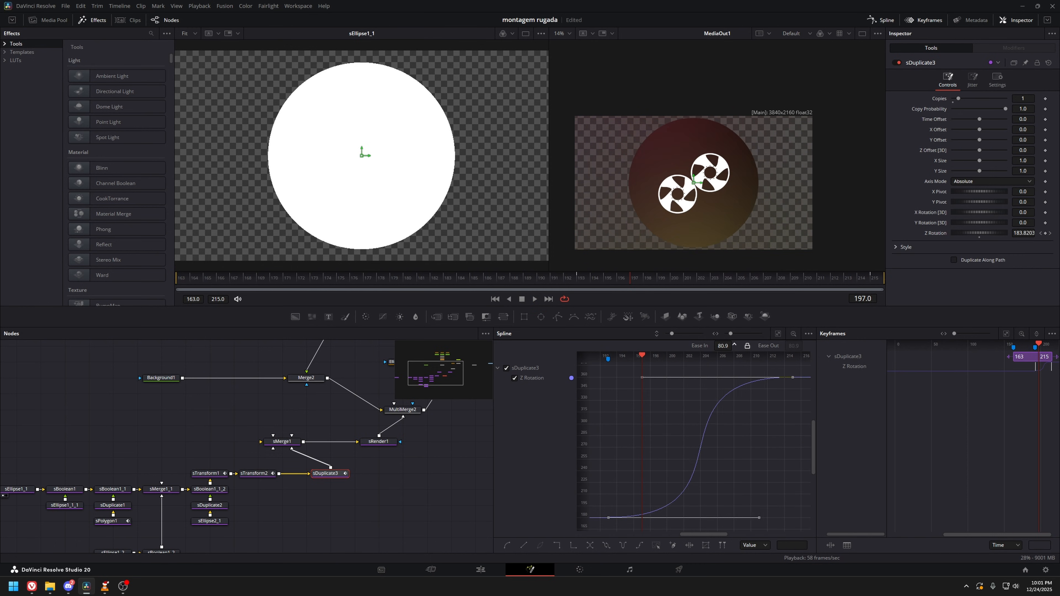
key("space")
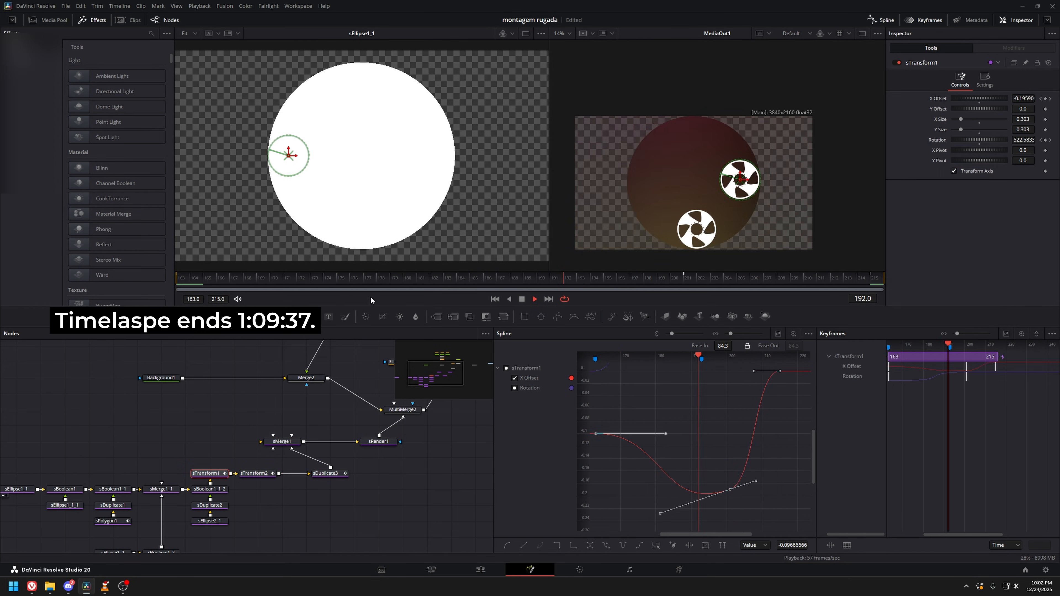
key("ctrl+z")
key("ctrl+s")
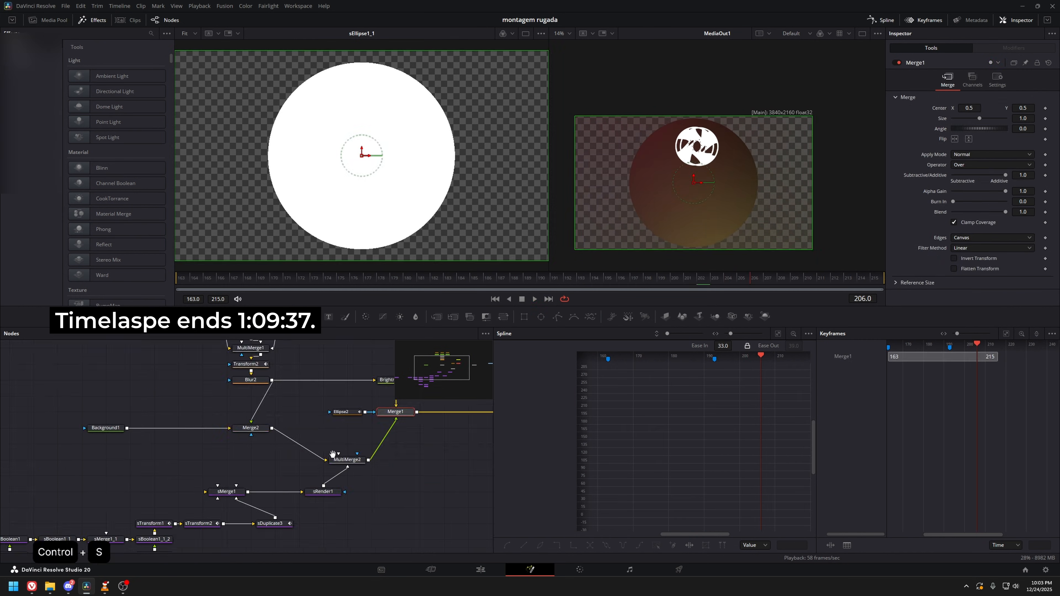
Preview the orbiting fans on the edit timeline, then return to Fusion and inspect the fan's source shape nodes.
left_click(480, 570)
key("space")
left_click(530, 569)
left_click(299, 479)
key("space")
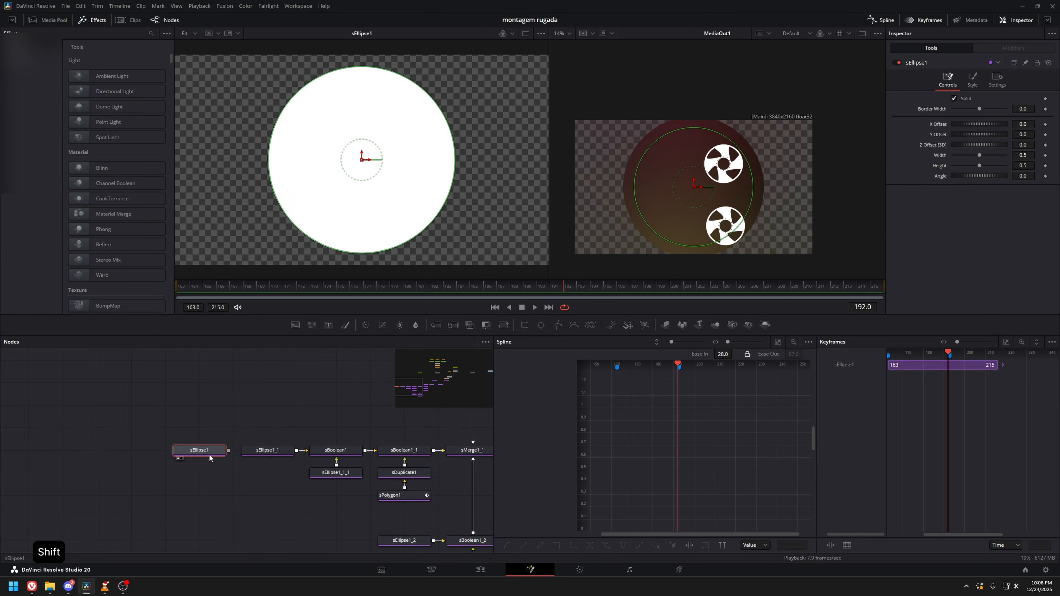
Save the project and add a Color Corrector after S_HueSatBright1 on the fan branch.
left_click(239, 432)
key("1")
key("ctrl+s")
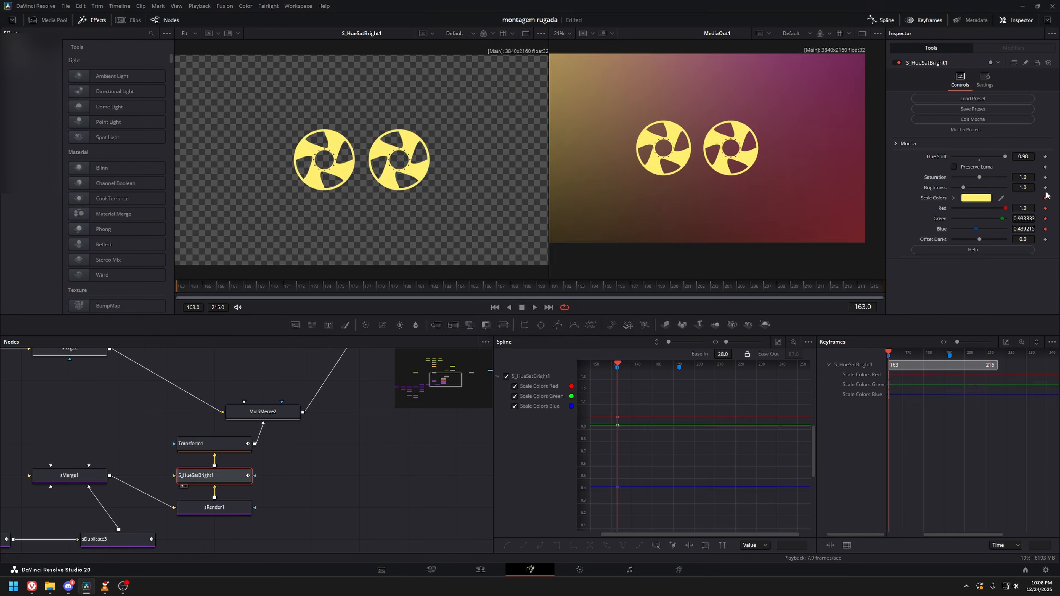
left_click(366, 325)
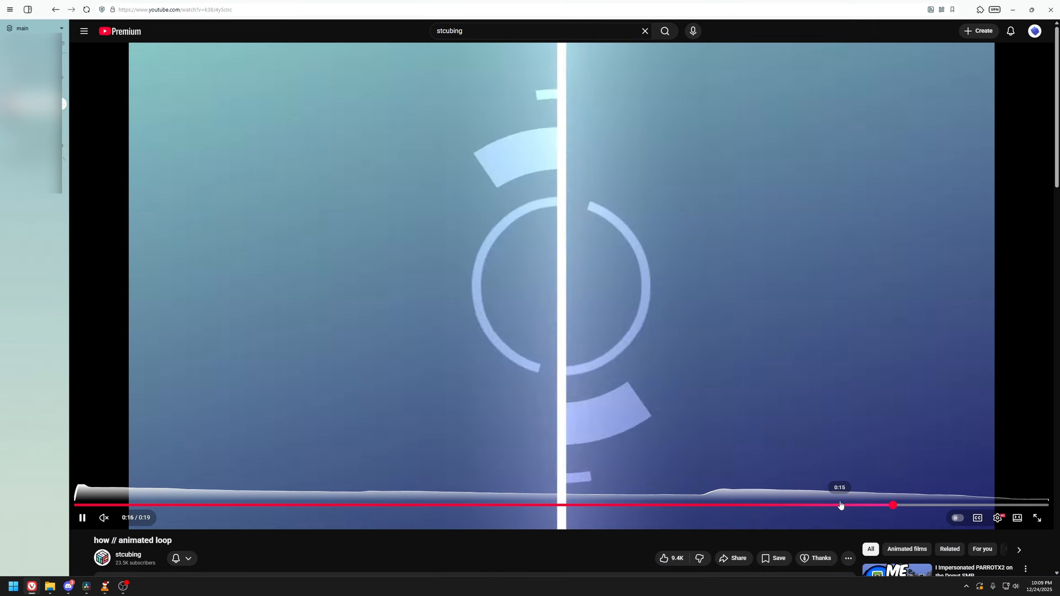
Play the reference loop and the fan motion, and open the Paint Mode options of Ellipse3_1_1.
key("space")
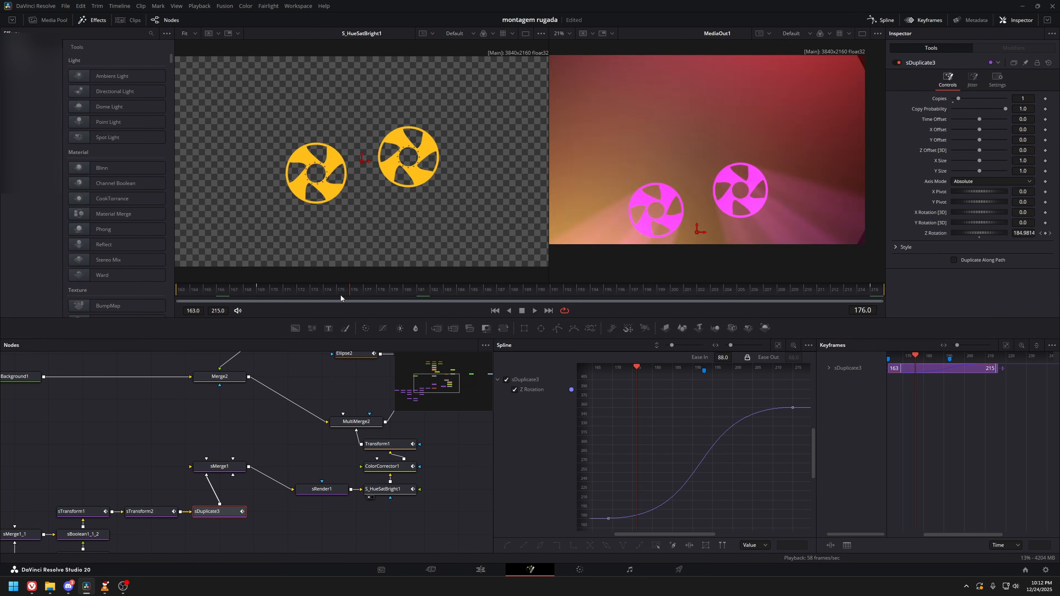
key("space")
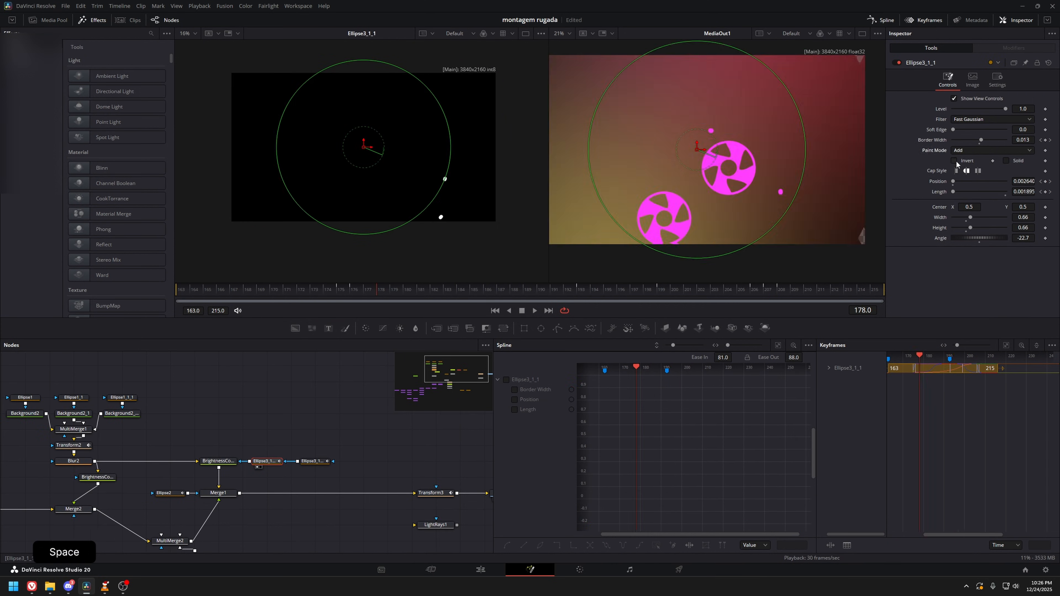
left_click(991, 150)
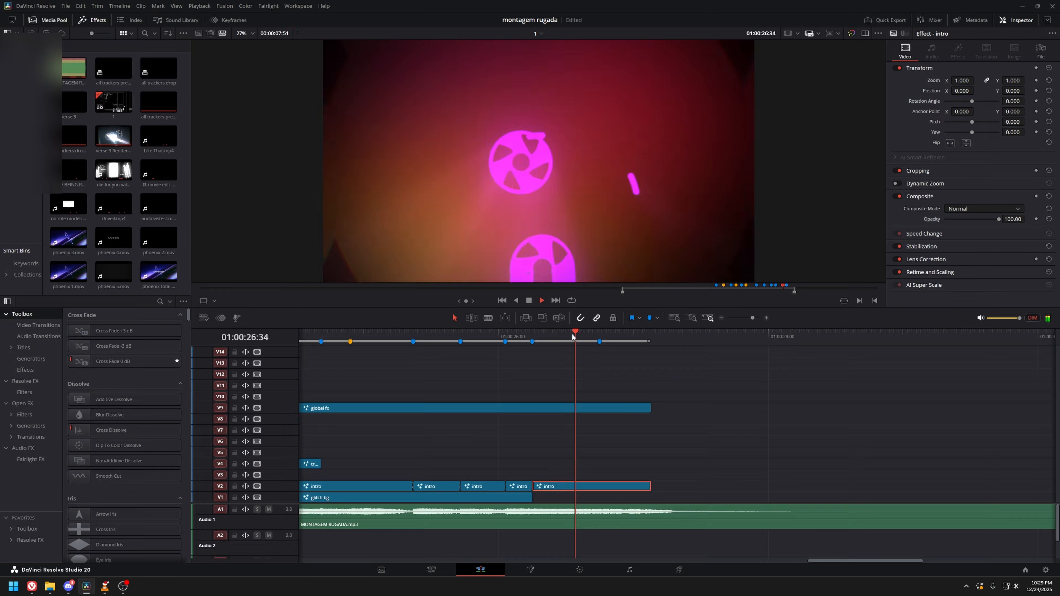
Preview the last intro clip on the edit timeline, and add a tool after S_Kaleido1 in Fusion through the tool search.
key("space")
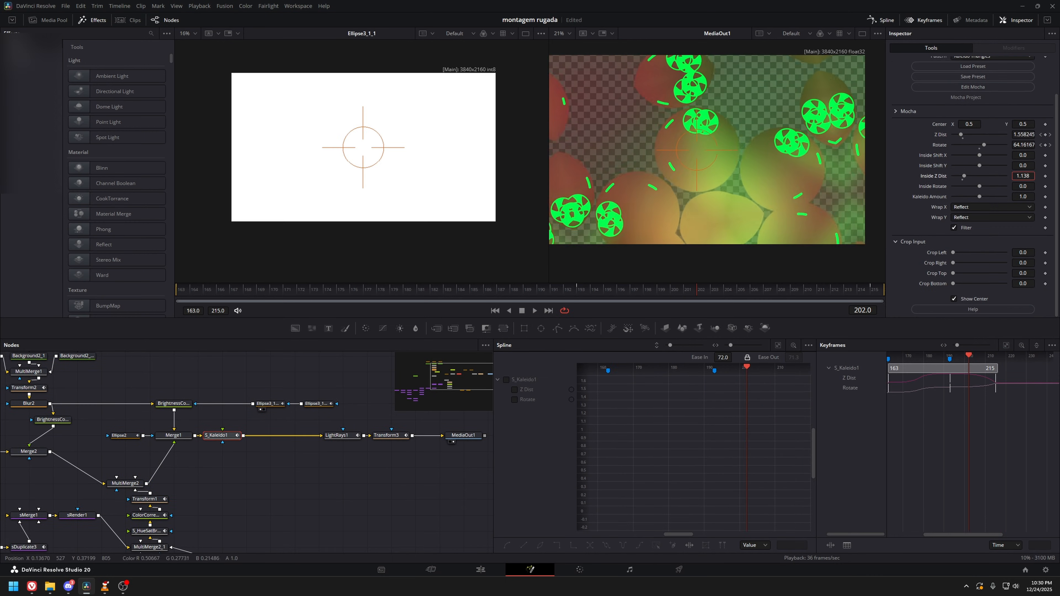
key("shift+space")
key("Return")
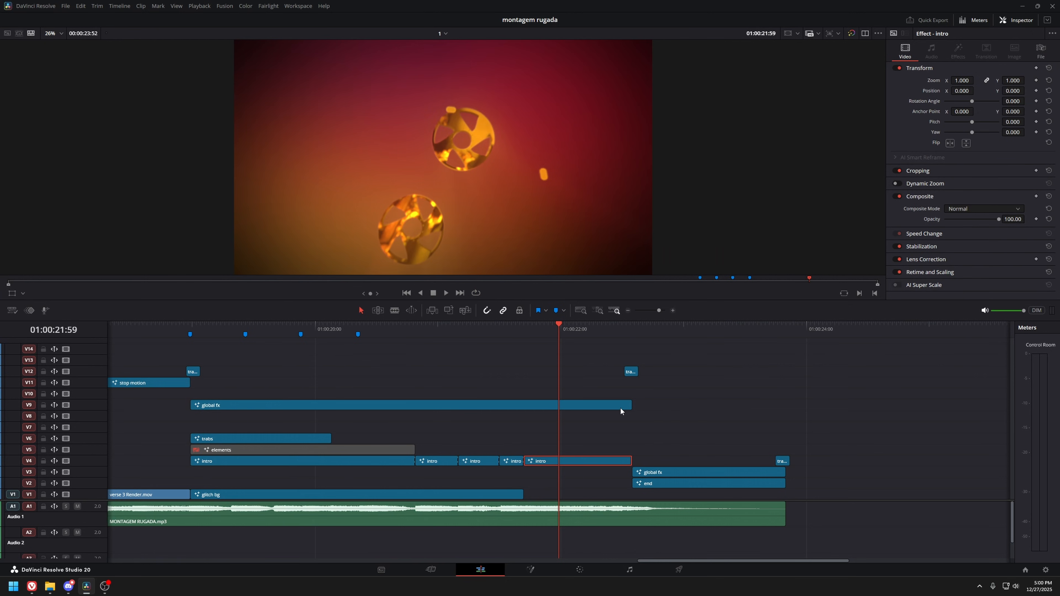
Move the playhead to 01:00:22:16 in the last intro clip, and highlight the fan's shape nodes in Fusion.
scroll(572, 395, "right", 2)
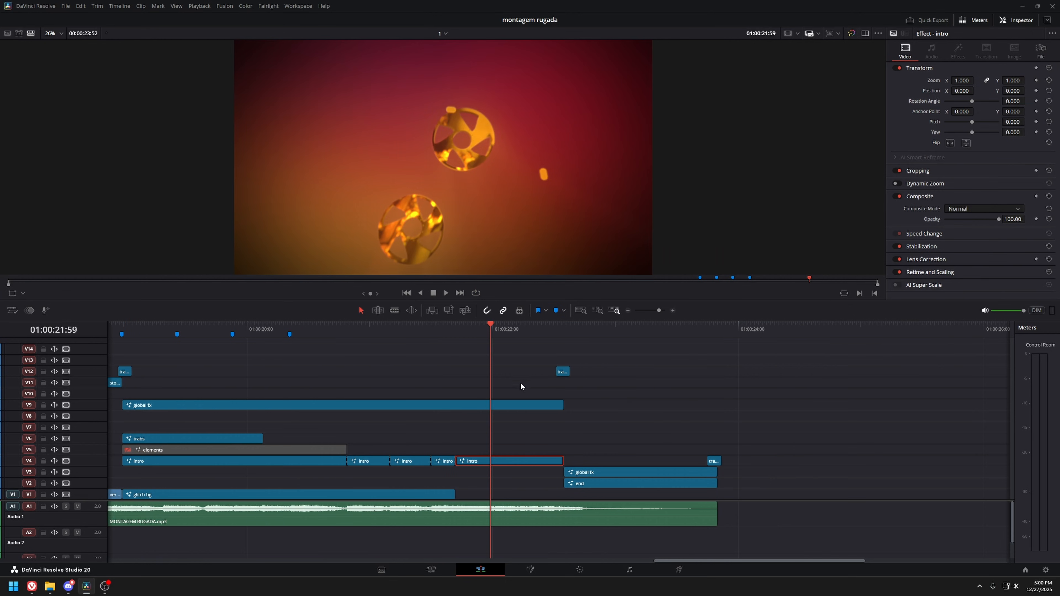
left_click(524, 330)
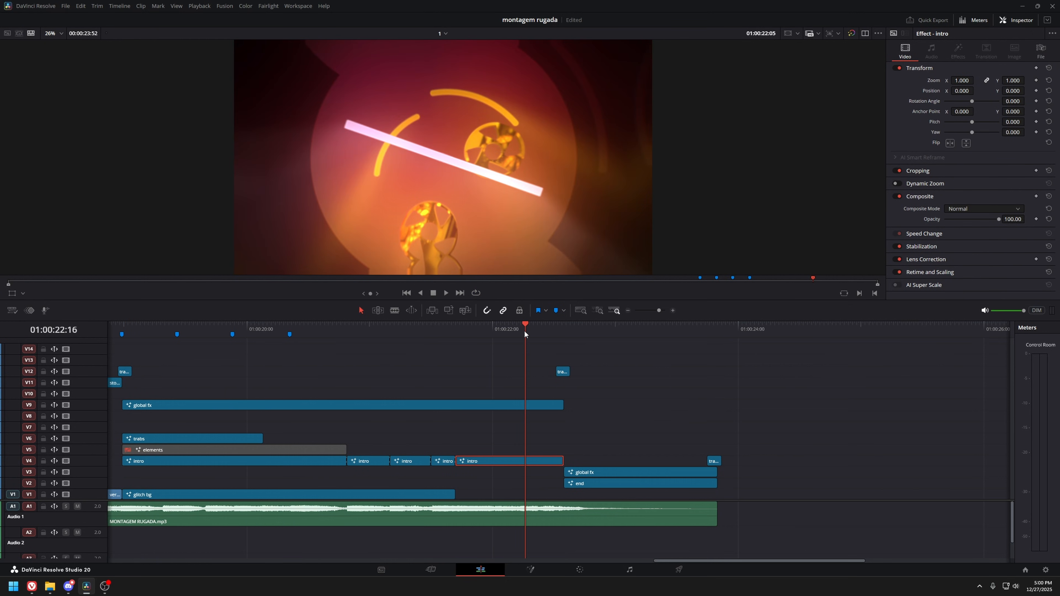
left_click_drag(61, 401, 367, 531)
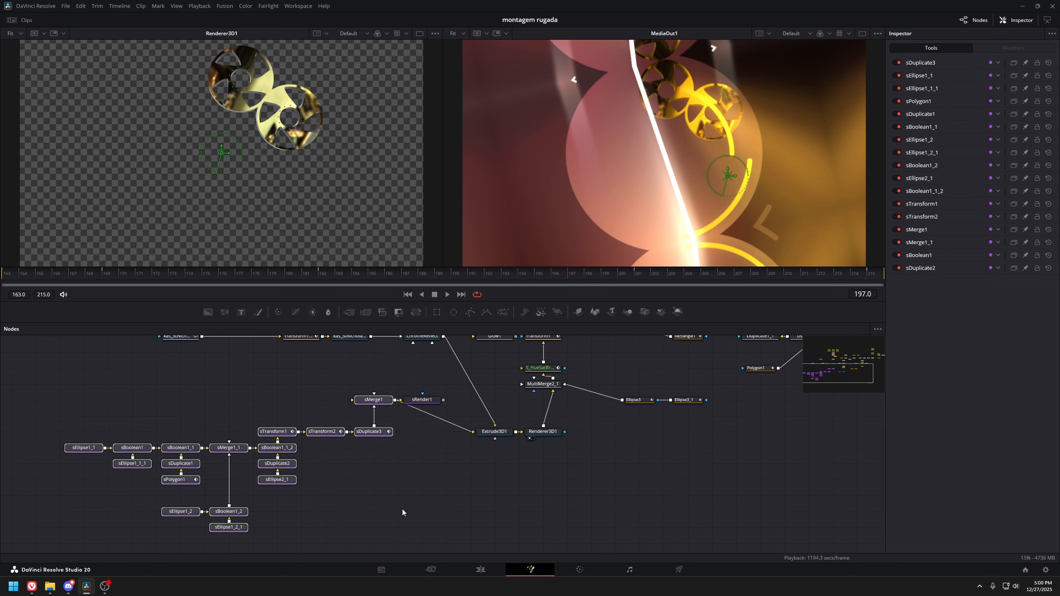
left_click(402, 509)
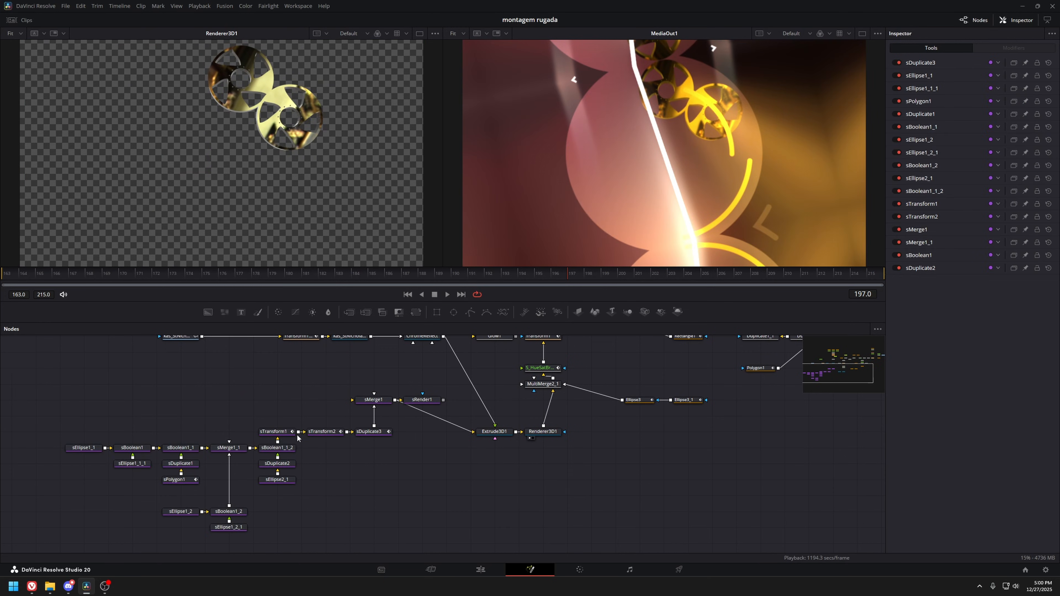
Compare the outputs of sTransform1, sTransform2 and sMerge1 in the viewers, and show sRender1 in the second viewer.
left_click(289, 434)
key("1")
key("1")
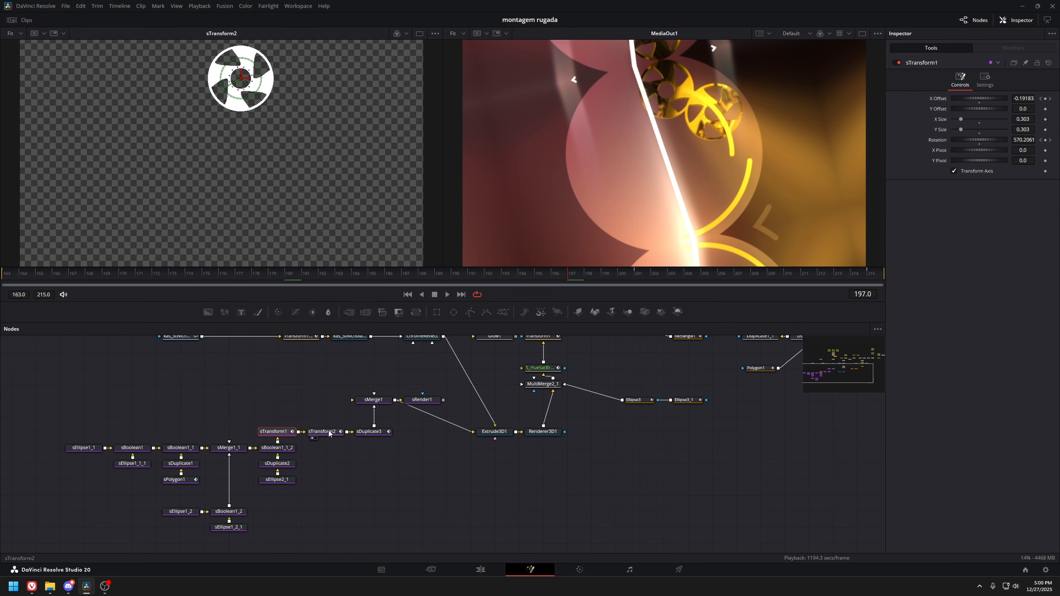
key("1")
left_click(374, 401)
key("2")
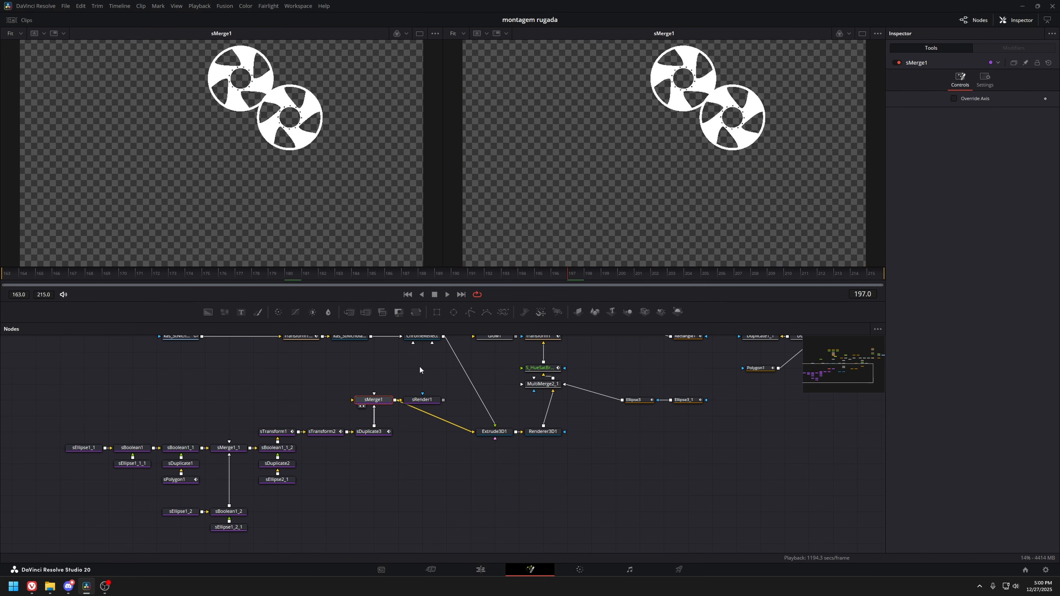
left_click(422, 401)
left_click(230, 279)
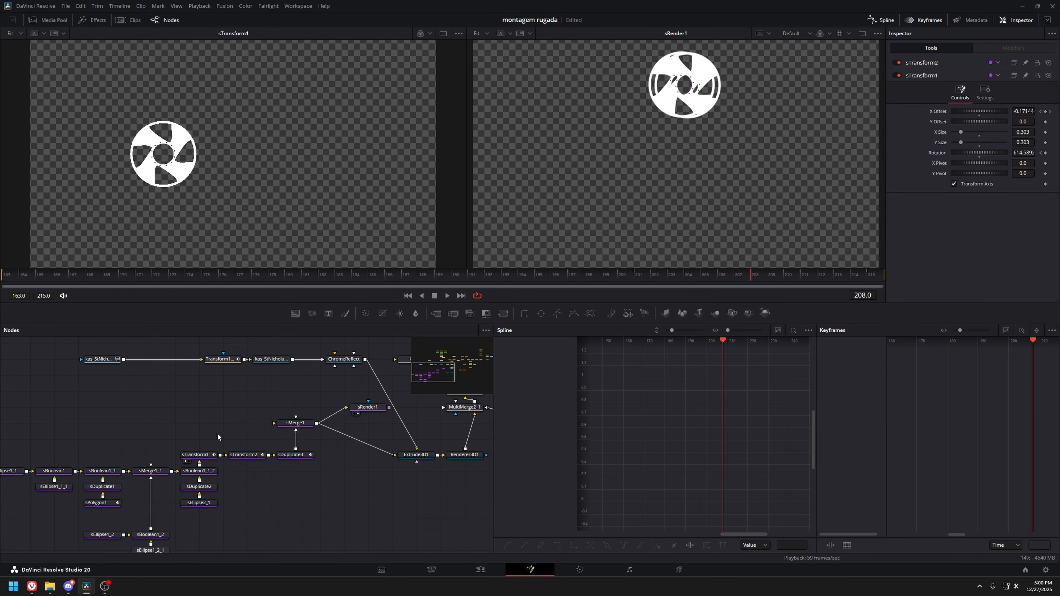
Play the animation with sTransform1 in the first viewer, and repeat it with sTransform2.
left_click(207, 457)
key("space")
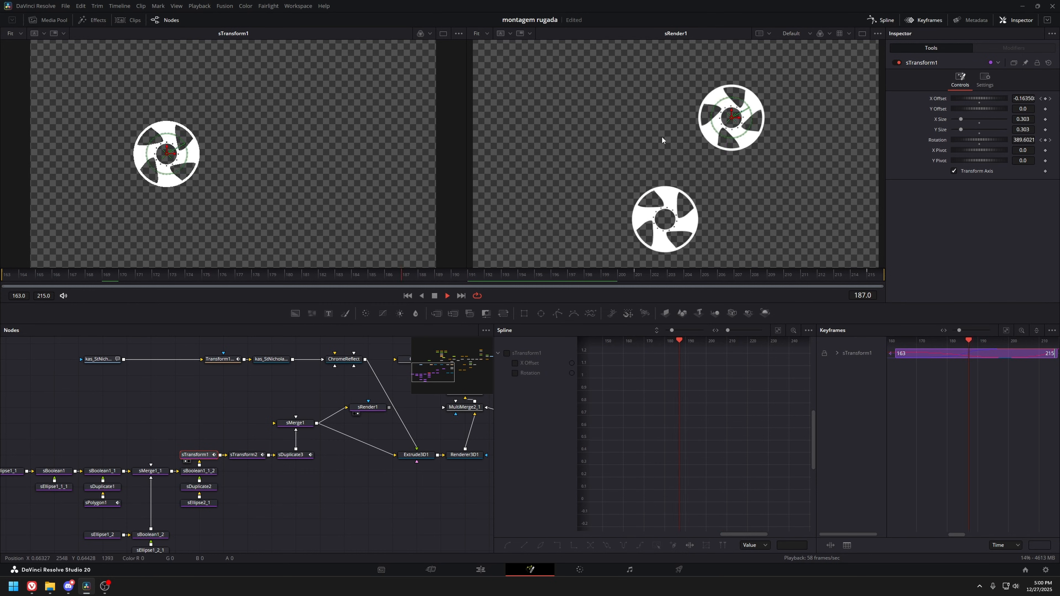
key("space")
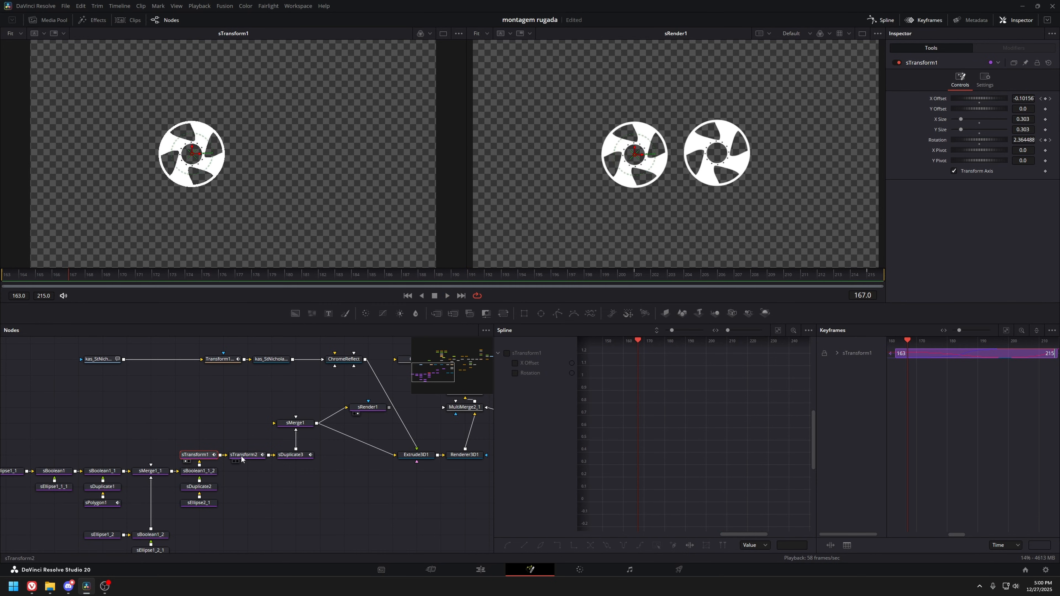
left_click(241, 454)
key("1")
key("space")
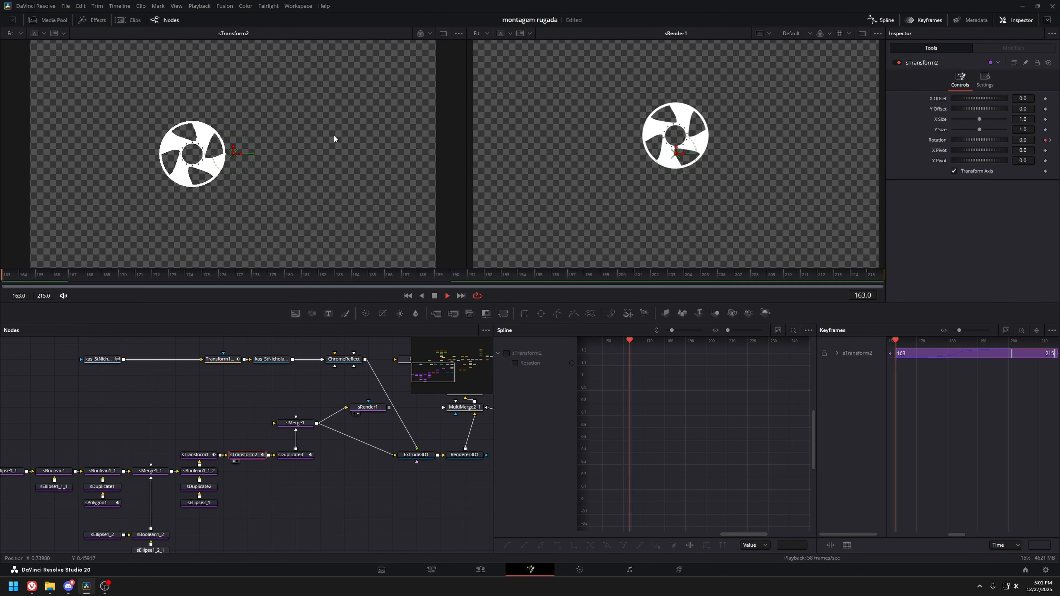
key("space")
Show sTransform1 in the first viewer, play it, and display its X Offset and Rotation curves.
left_click(200, 454)
key("1")
key("space")
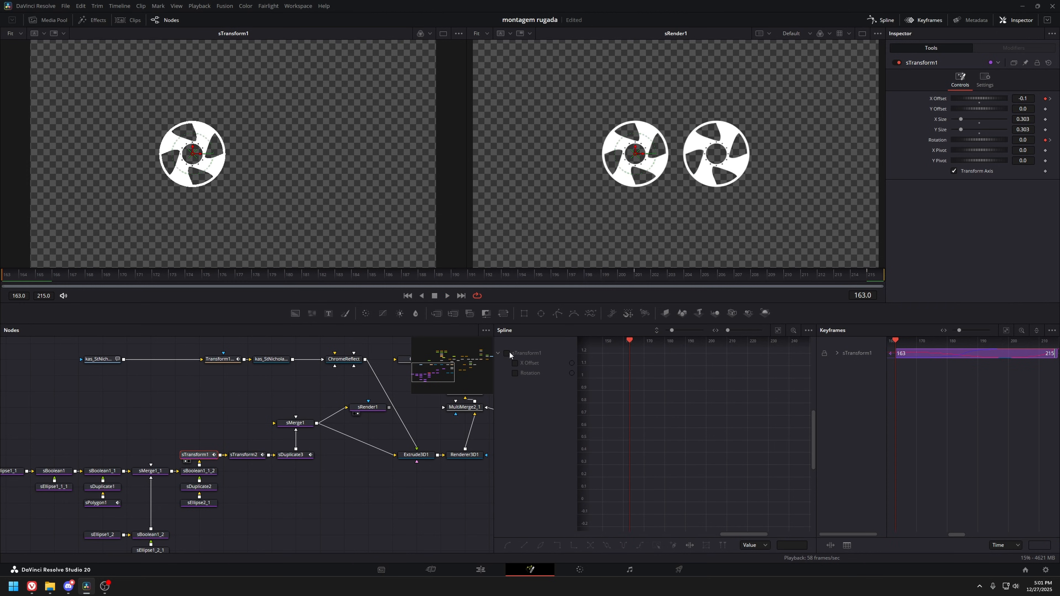
left_click(507, 353)
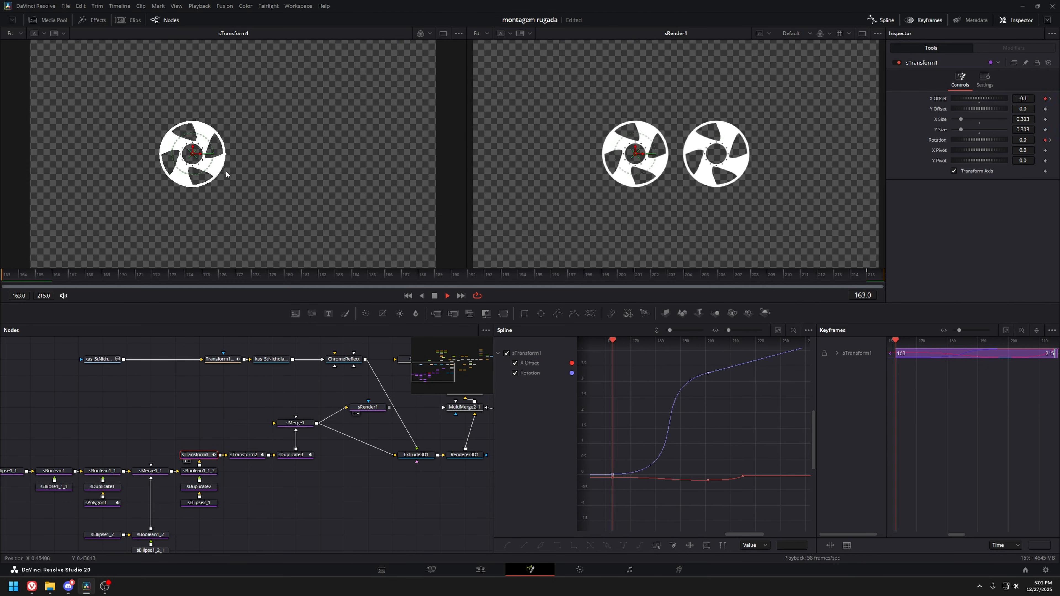
Show sTransform2 in the first viewer with its Rotation curve displayed, and check the playback.
left_click(244, 454)
key("1")
left_click(508, 353)
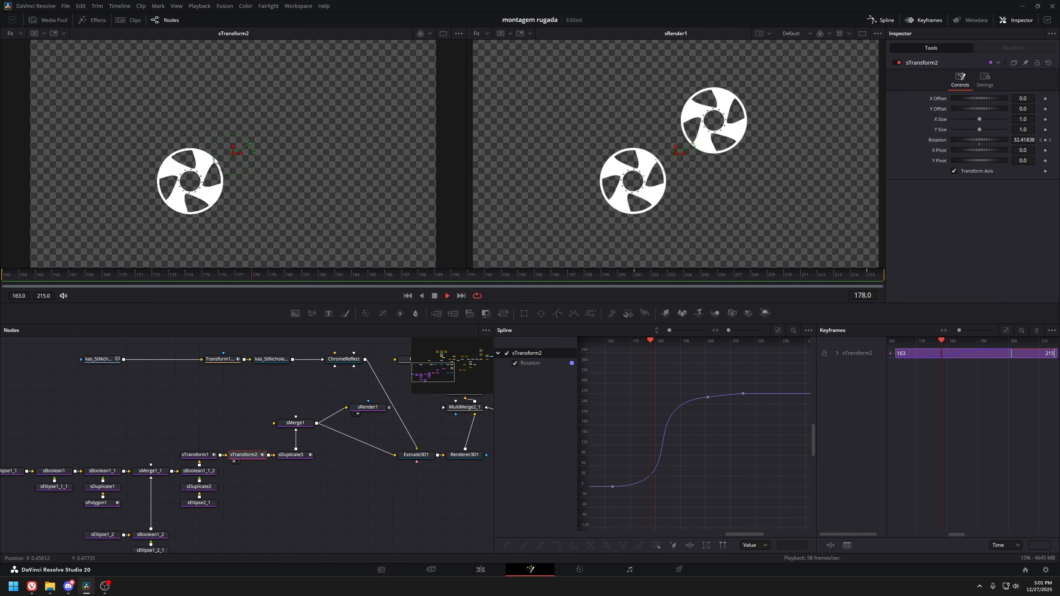
key("space")
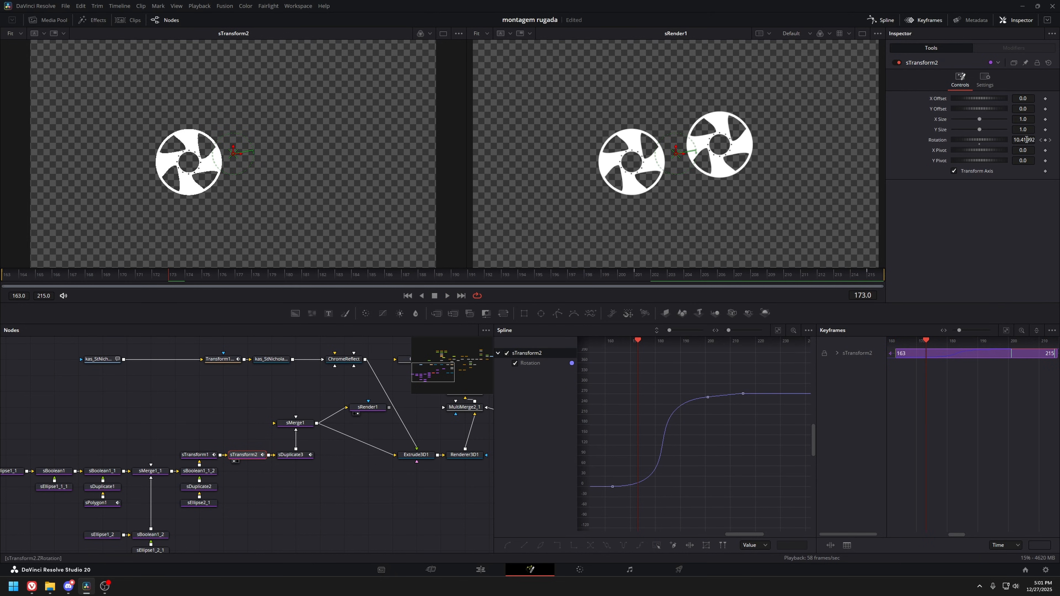
Try changing sTransform2's Rotation at frame 173 to swing the fans, and undo the change.
left_click_drag(1027, 140, 858, 154)
key("ctrl+z")
key("space")
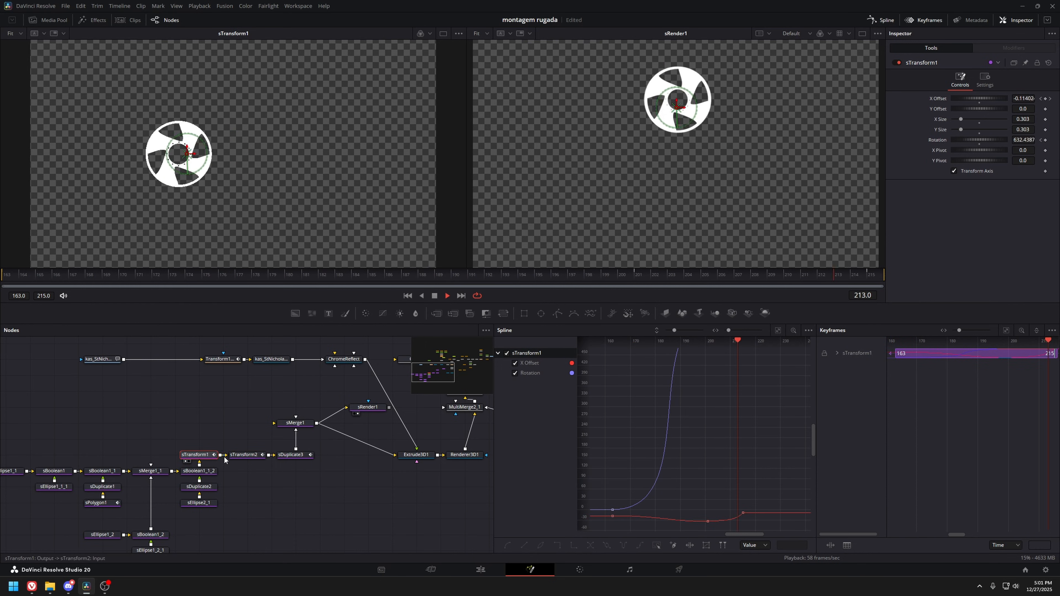
Try taking sTransform1 out of the chain between sBoolean1_1_2 and sTransform2, and undo the removal.
left_click(239, 458)
left_click_drag(209, 457, 209, 442)
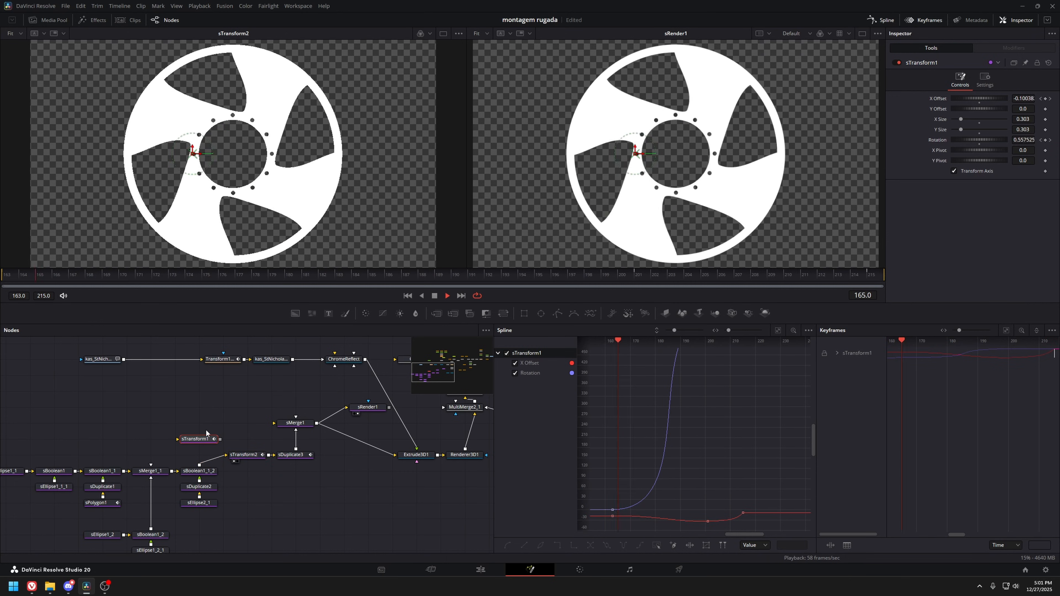
key("ctrl+z")
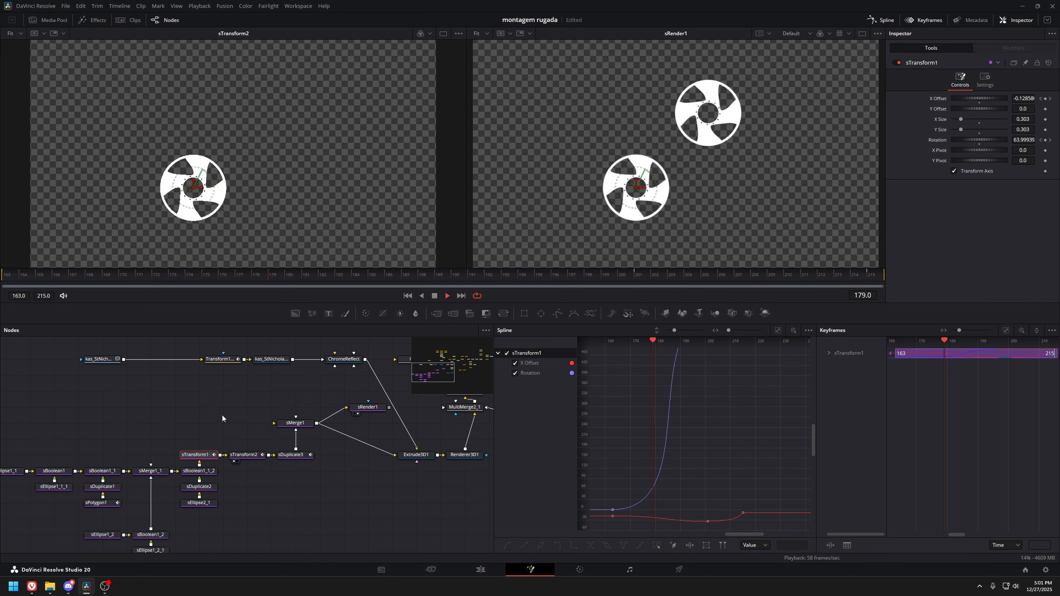
Show sDuplicate3 in the first viewer with its Z Rotation curve, and play the second fan's orbit.
left_click(250, 457, "ctrl")
left_click(200, 382)
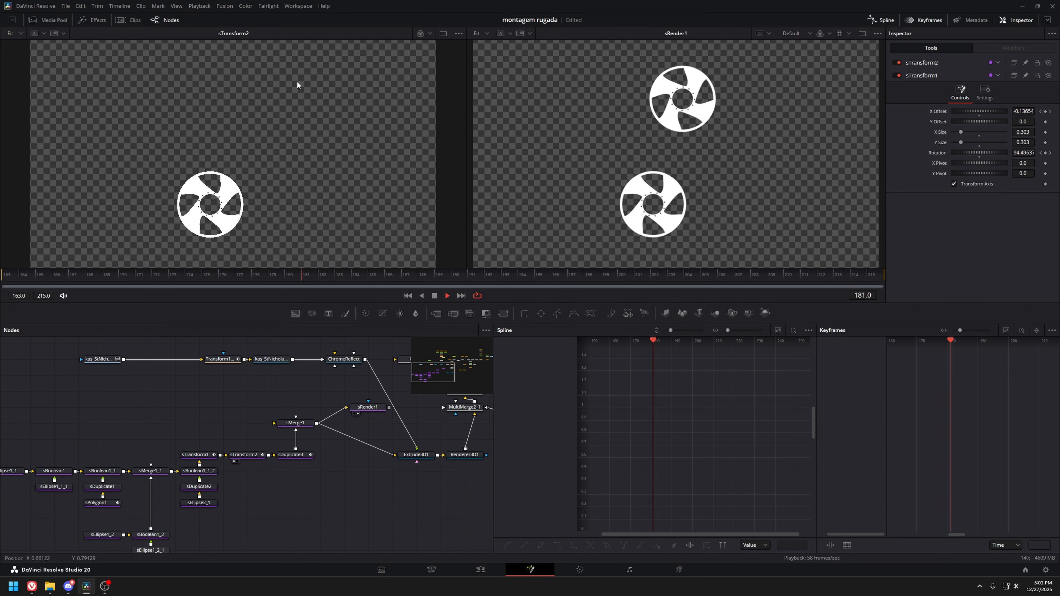
left_click(289, 456)
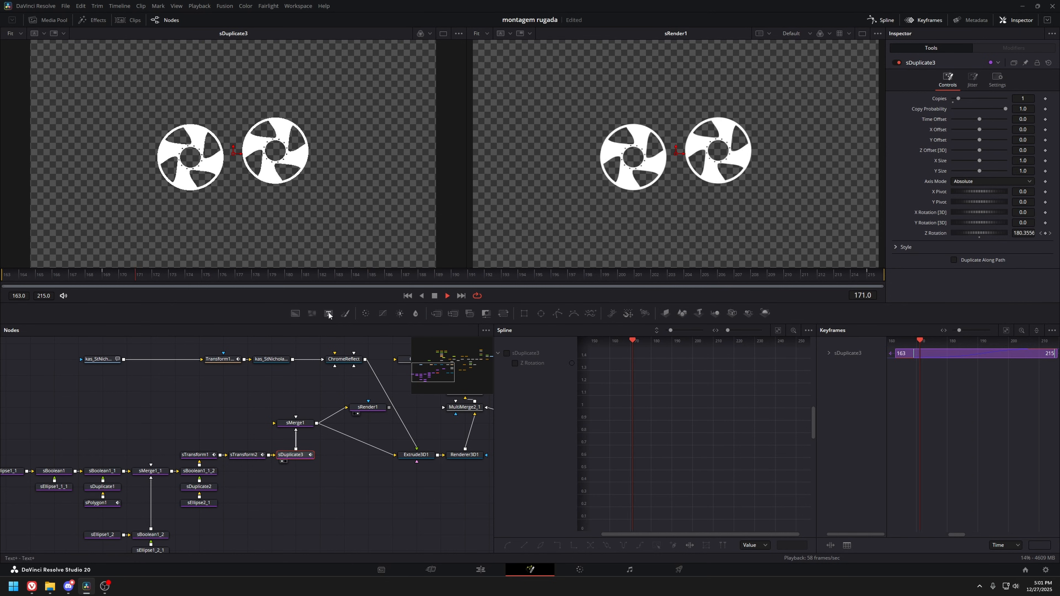
left_click(507, 352)
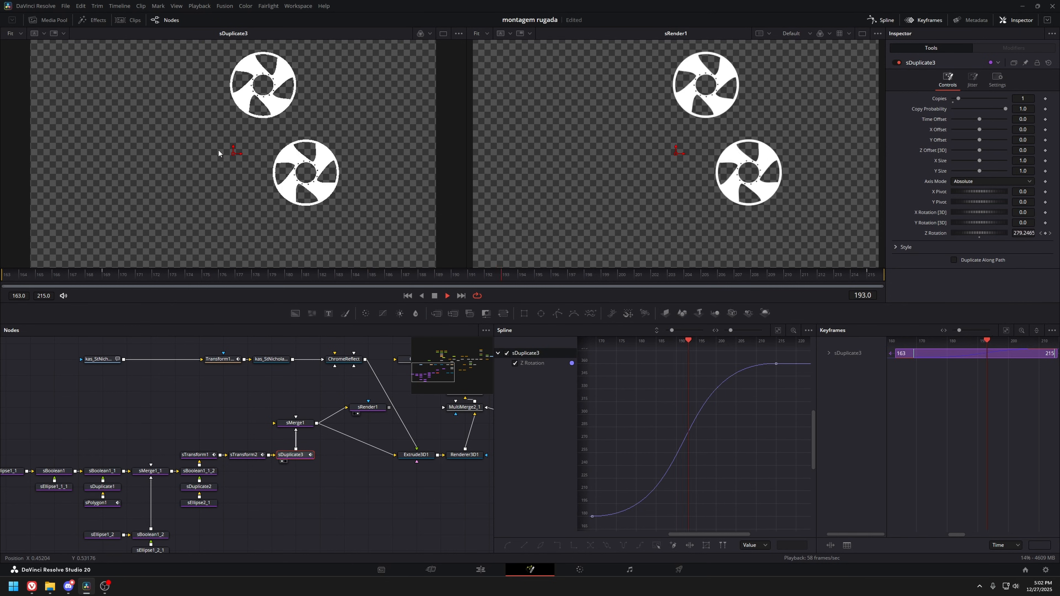
key("space")
left_click_drag(98, 450, 98, 412)
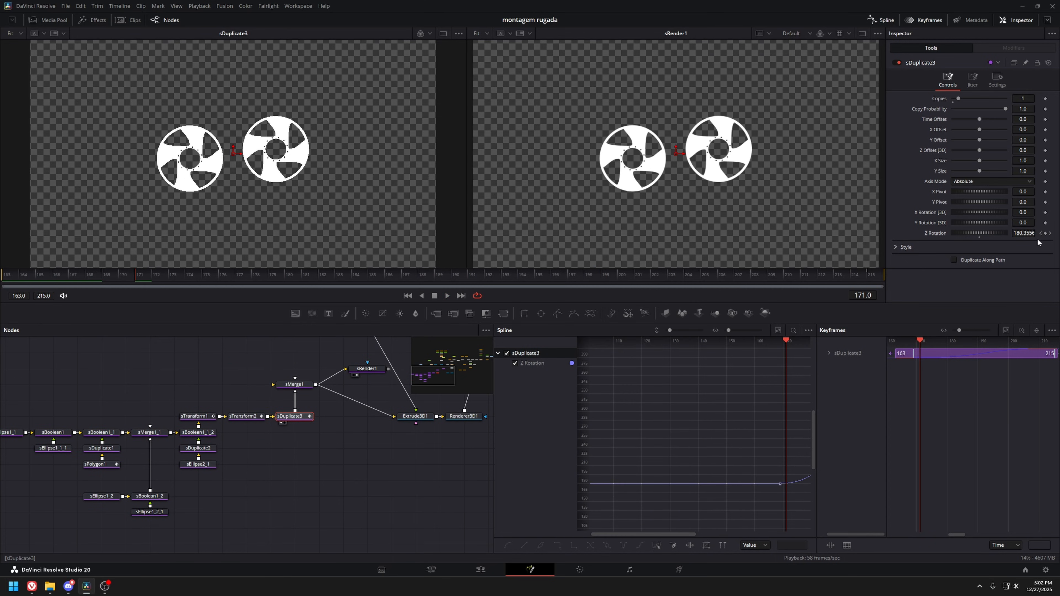
key("space")
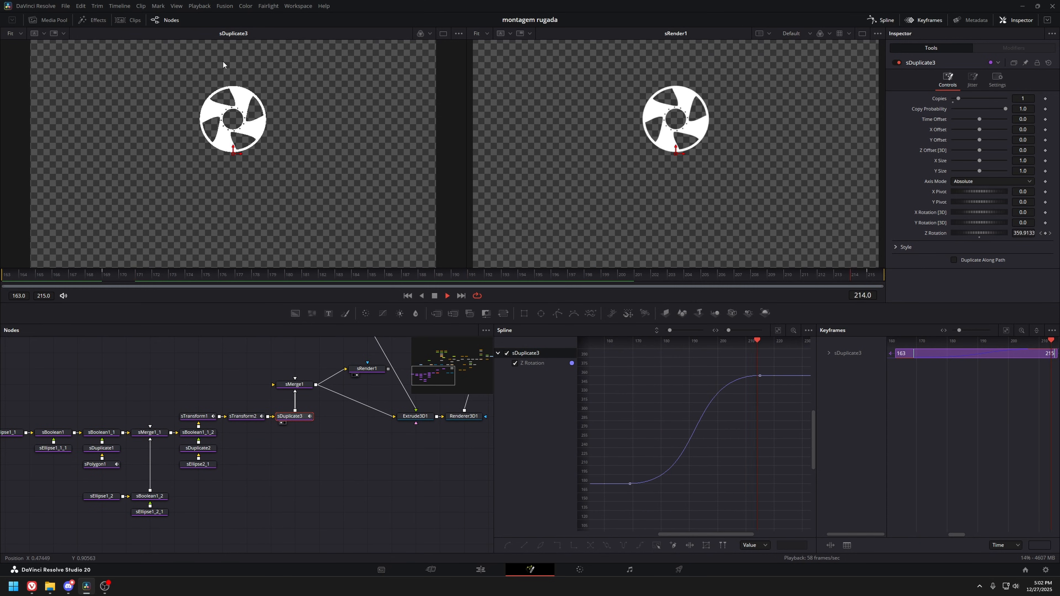
key("space")
Inspect the extruded fans in Extrude3D1 from another angle, and view the colored output of S_HueSatBright1.
left_click_drag(294, 385, 218, 450)
left_click(332, 482)
key("1")
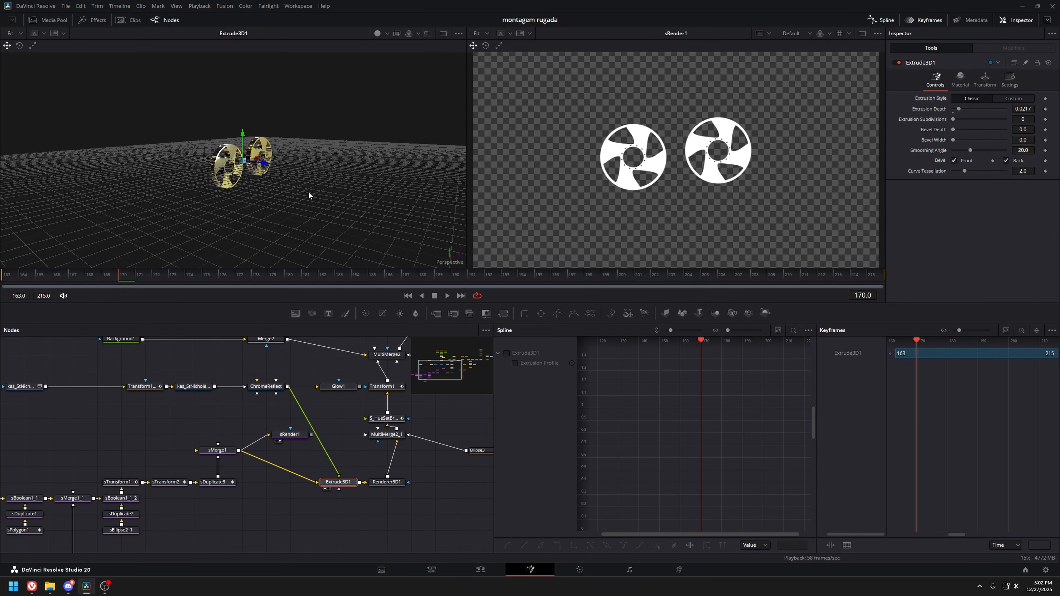
left_click_drag(329, 191, 243, 192)
left_click(386, 419)
key("1")
left_click_drag(333, 405, 293, 421)
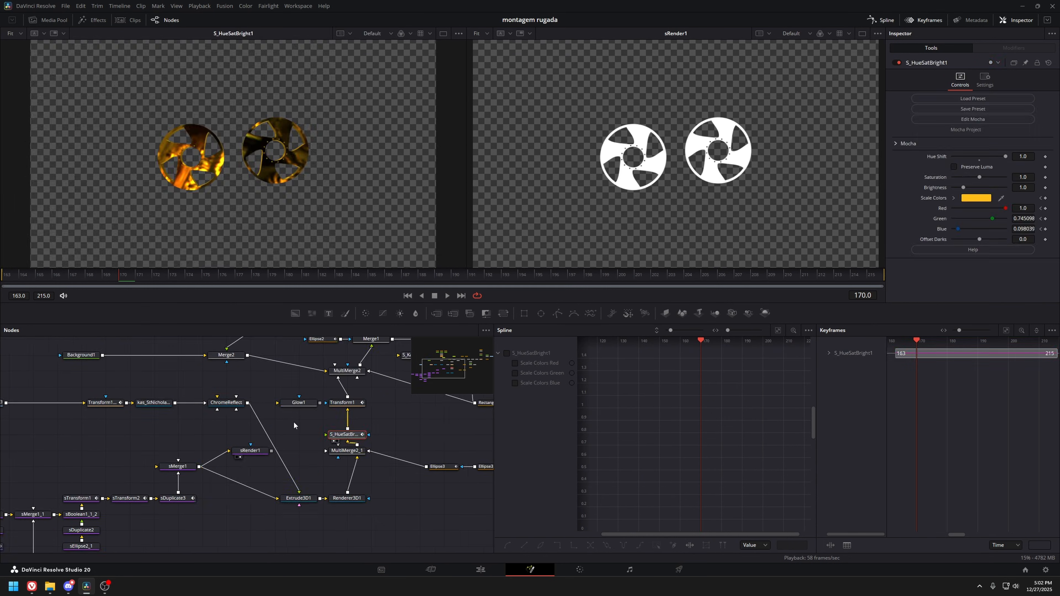
Review the preceding intro clip at 01:00:21:33 on the edit timeline, and reopen the last intro clip in Fusion.
left_click(477, 570)
left_click(701, 332)
left_click_drag(617, 333, 628, 333)
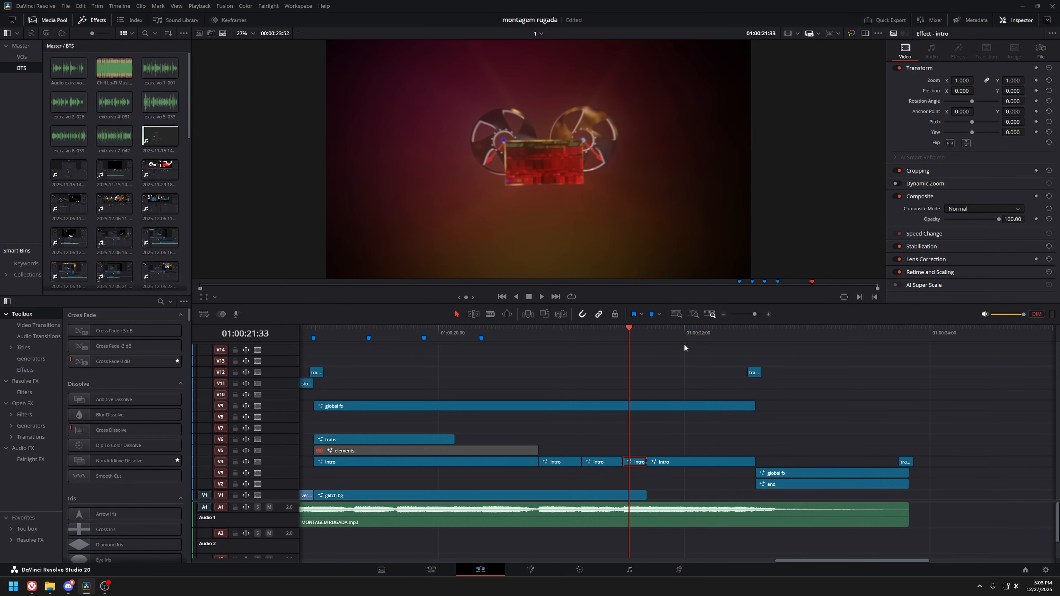
left_click(690, 336)
key("shift+5")
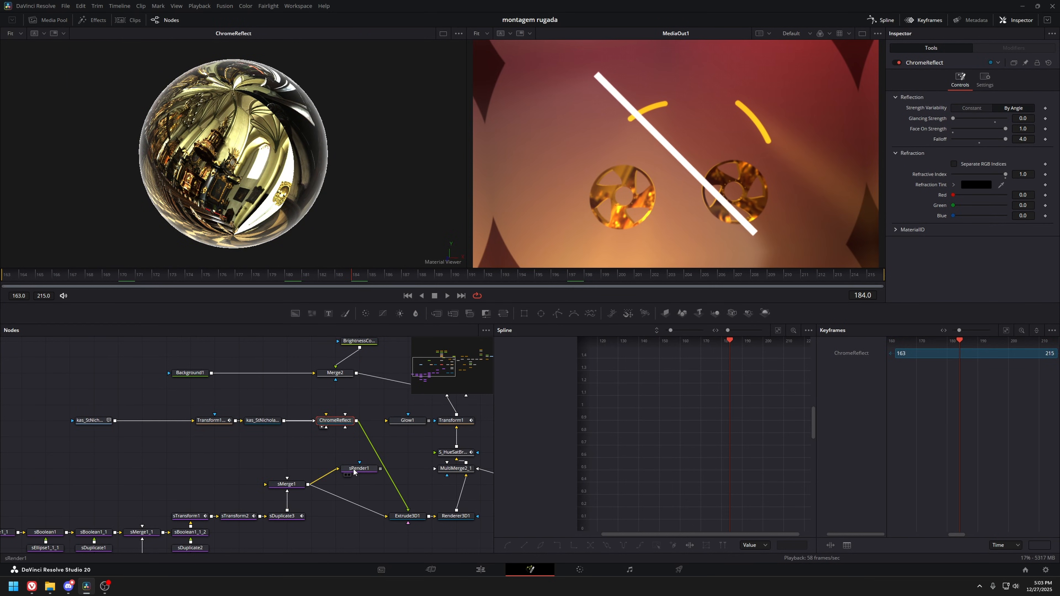
Examine the chrome-textured fans in Extrude3D1, and view the rendered output of Renderer3D1.
left_click_drag(354, 472, 170, 442)
left_click(225, 486)
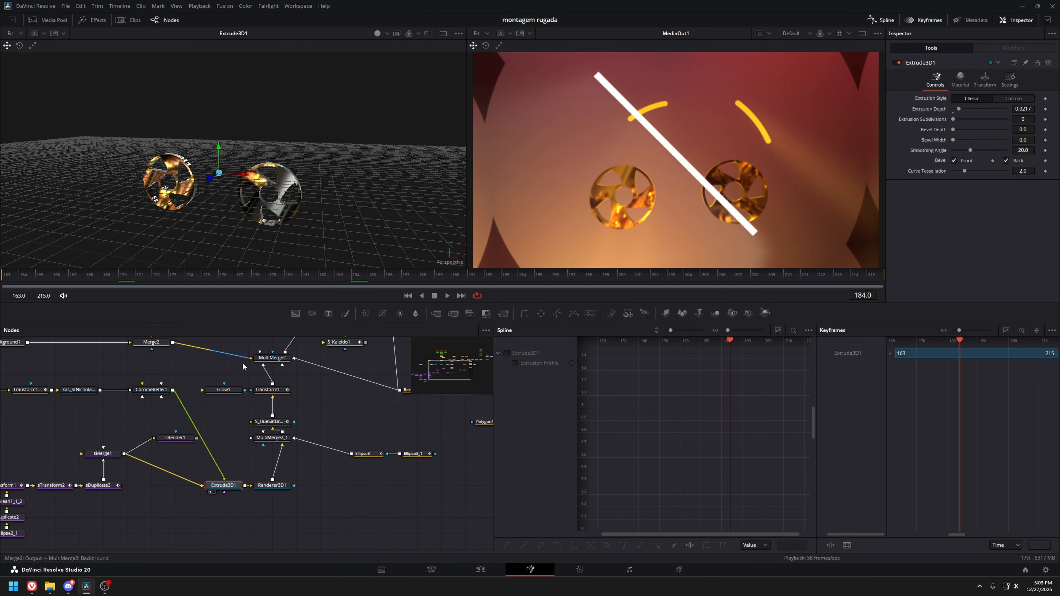
left_click_drag(230, 414, 251, 421)
left_click(286, 493)
key("1")
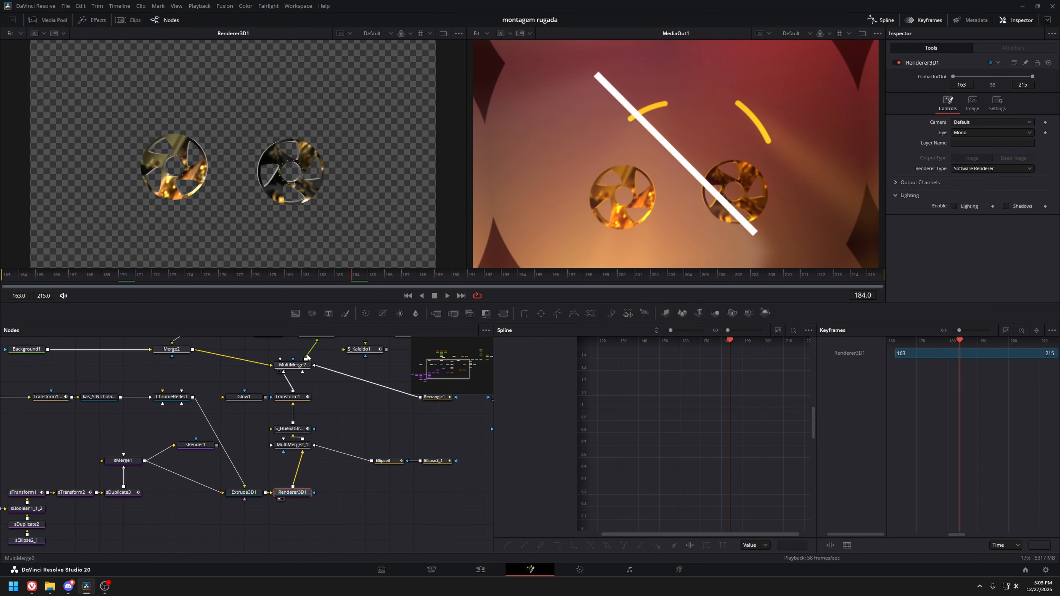
Show MultiMerge2_1 in the first viewer and S_HueSatBright1 in the second, and play both outputs.
left_click(292, 445)
key("1")
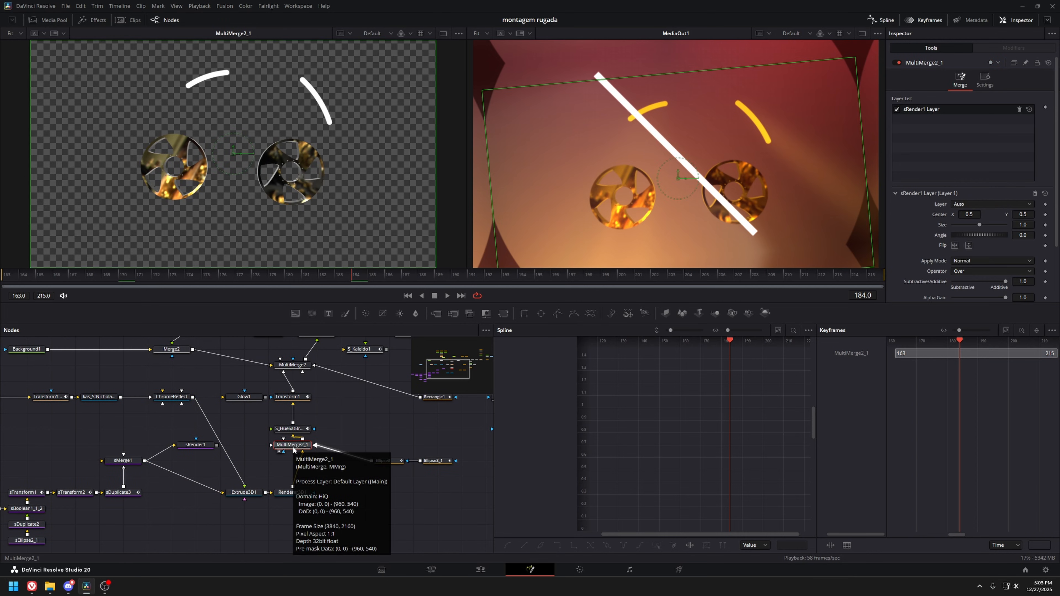
left_click_drag(373, 481, 229, 495)
left_click_drag(362, 454, 226, 354)
mouse_move(271, 468)
left_mouse_down()
mouse_move(315, 510)
mouse_move(285, 473)
left_mouse_up()
left_click(157, 448)
key("2")
key("space")
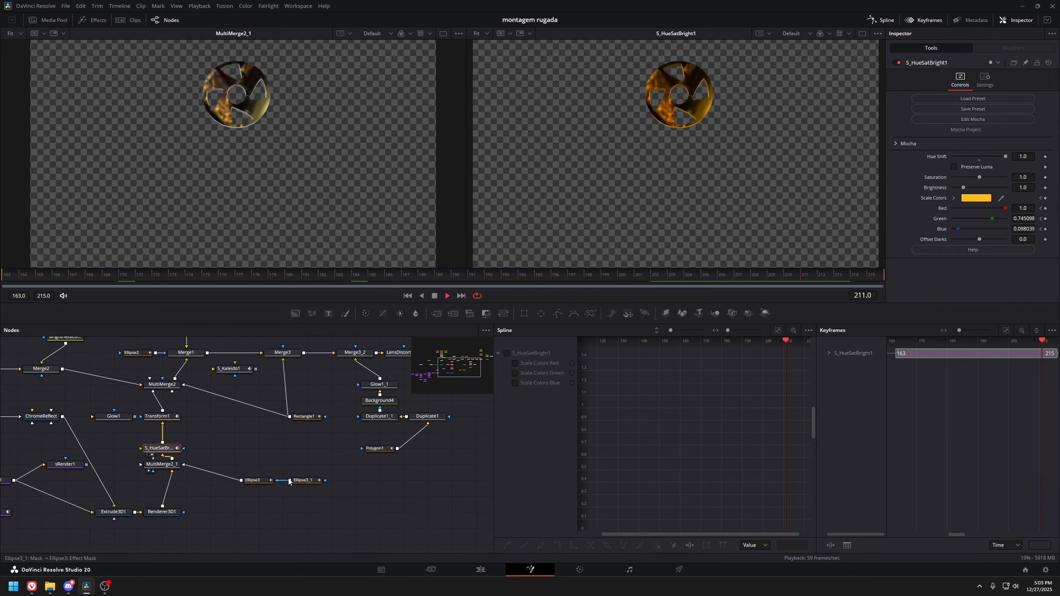
Display Ellipse3_1's Border Width, Position and Length curves, and play the mask in the first viewer.
left_click(302, 480)
left_click(506, 354)
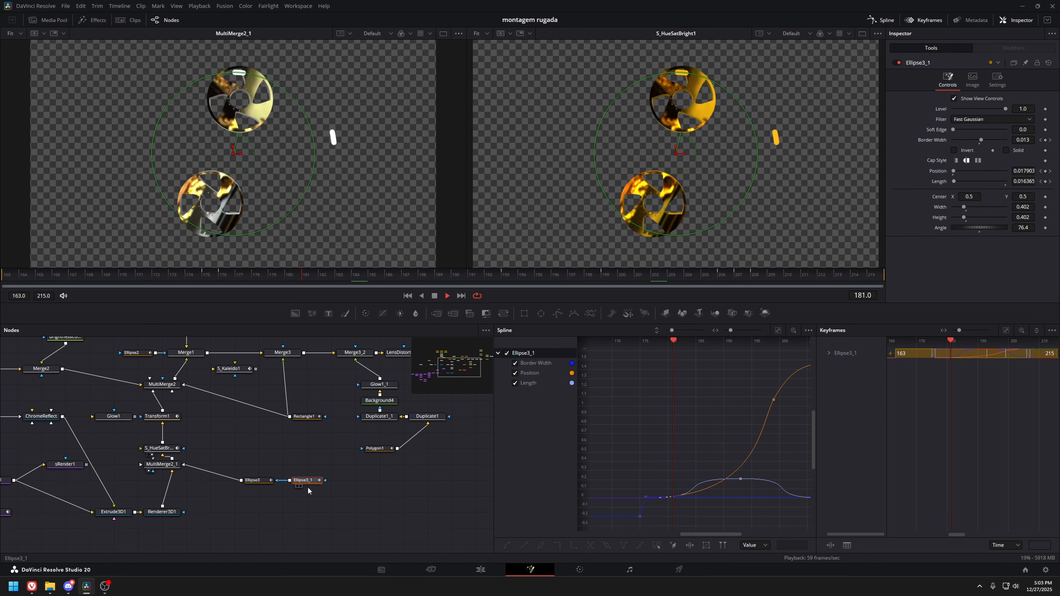
key("space")
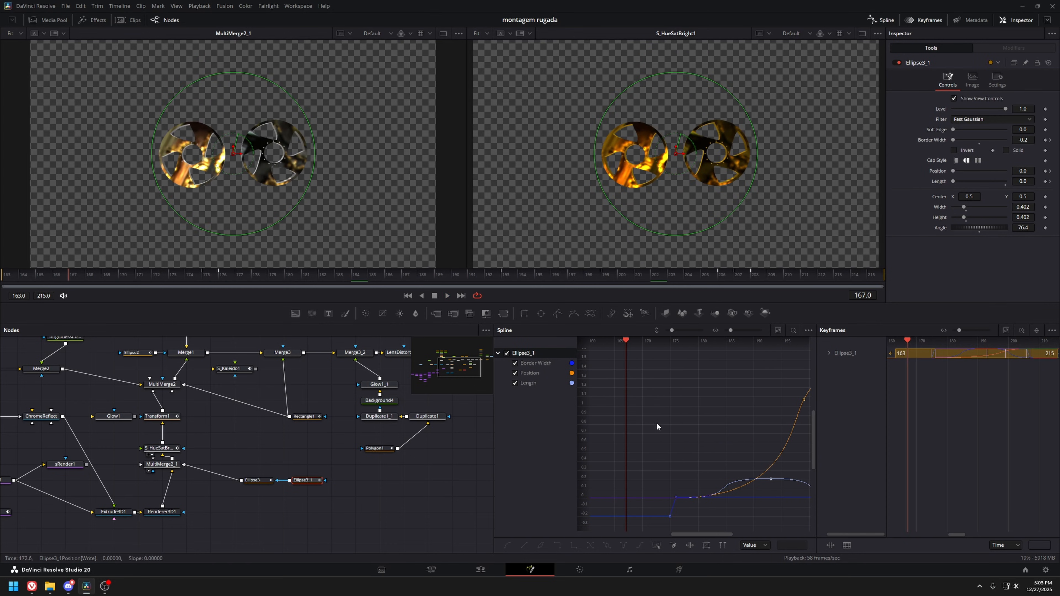
key("1")
key("space")
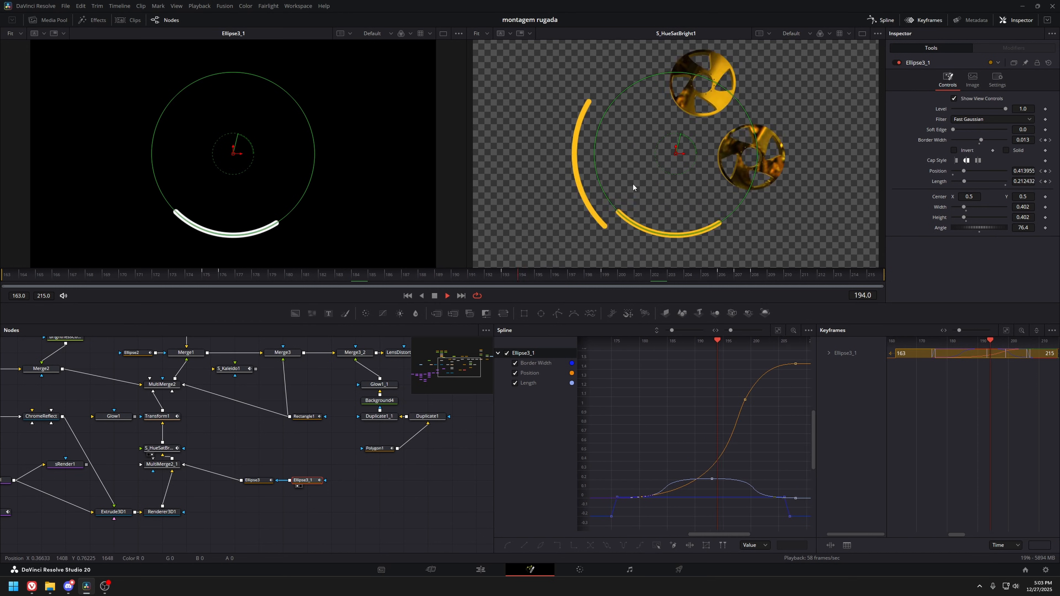
Play Ellipse3 in the first viewer with its Border Width, Position and Length curves displayed.
key("space")
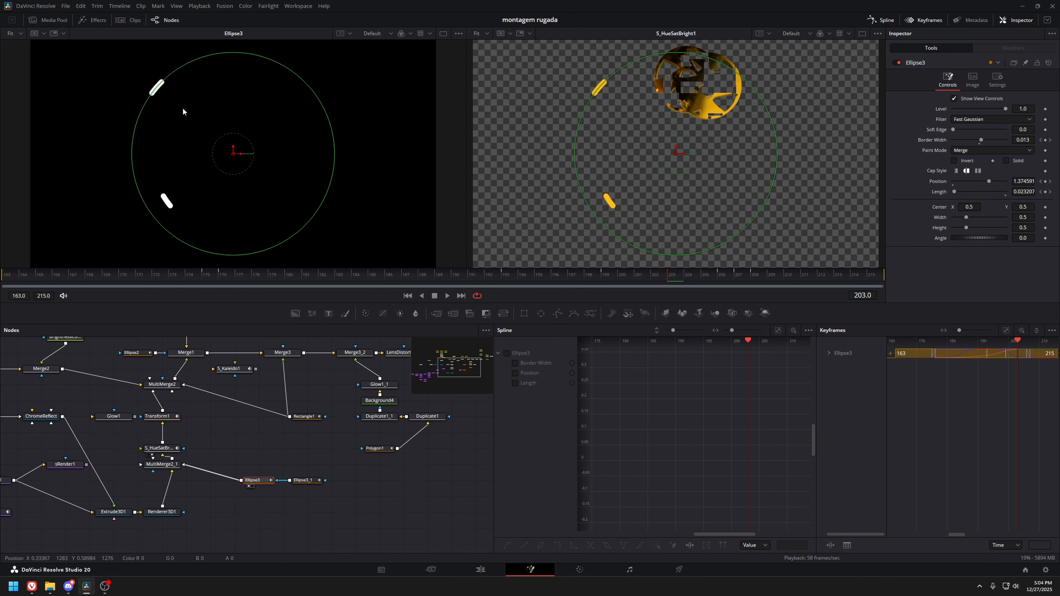
key("space")
left_click(507, 353)
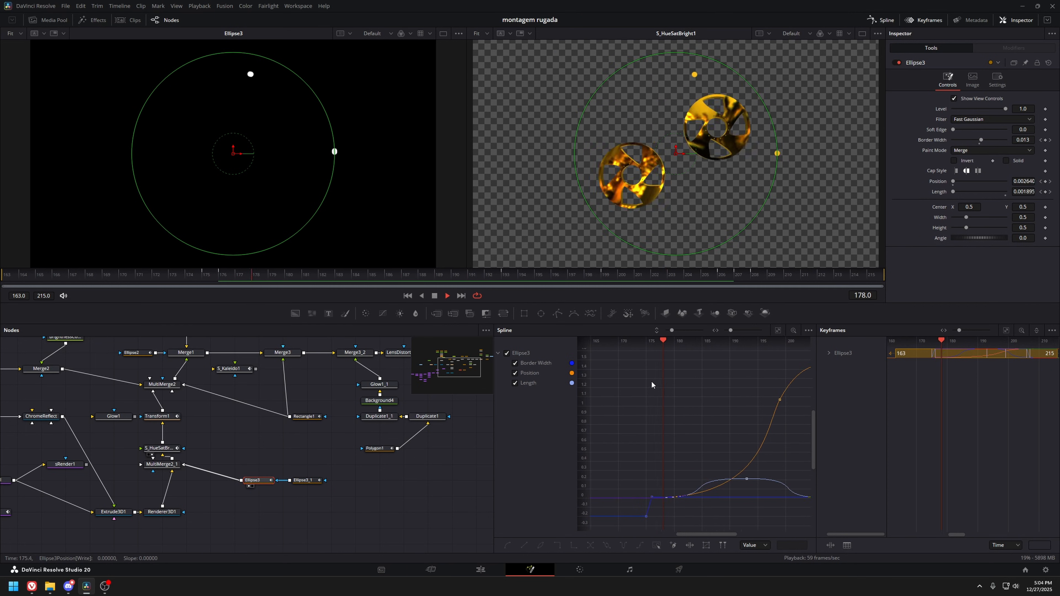
Compare MultiMerge2_1 and S_HueSatBright1 in the first viewer, and play the colored fans and arcs.
left_click(165, 464)
key("1")
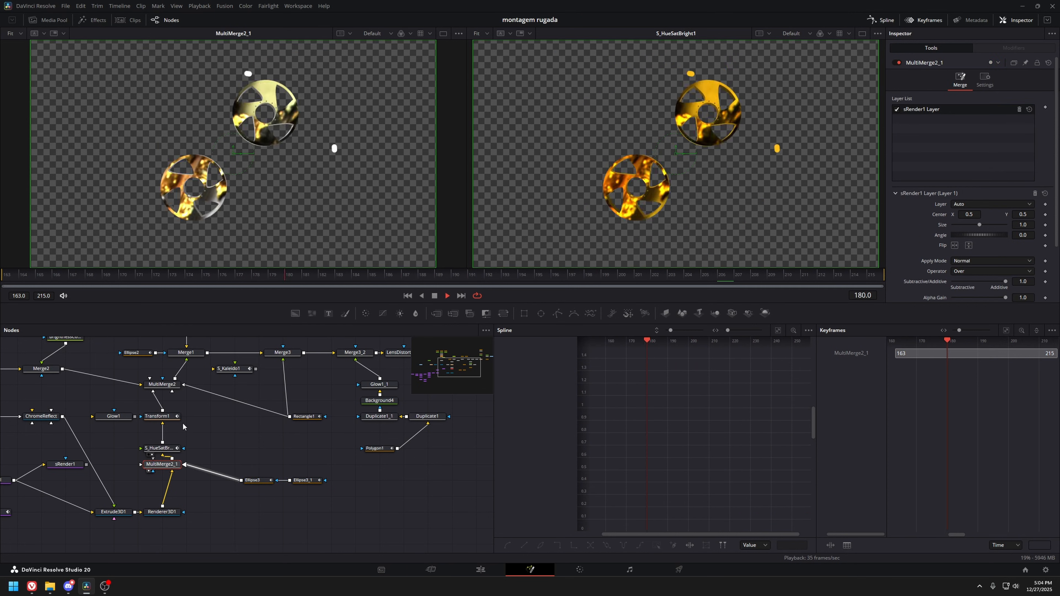
left_click(162, 448)
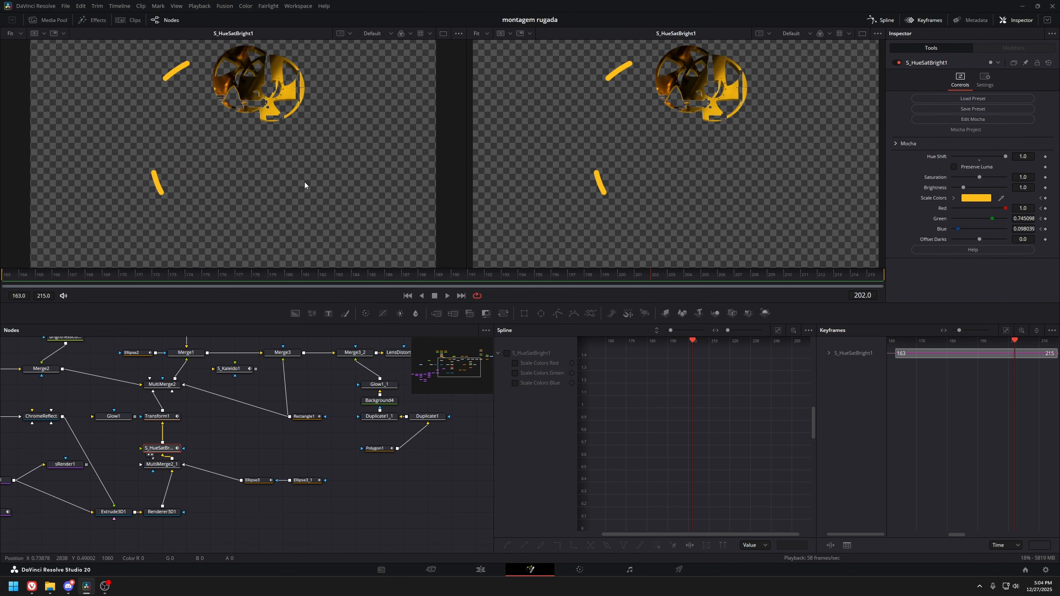
key("space")
left_click_drag(254, 422, 275, 442)
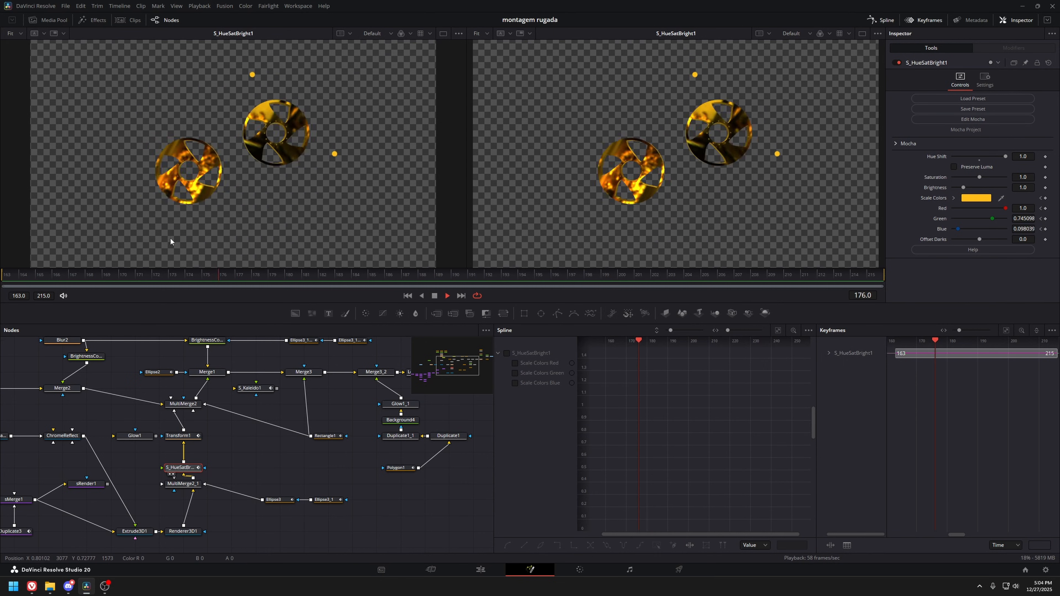
Show Transform1 in the first viewer and fit its Displacement curve in the spline editor during playback.
left_click_drag(189, 415, 251, 424)
left_click(244, 445)
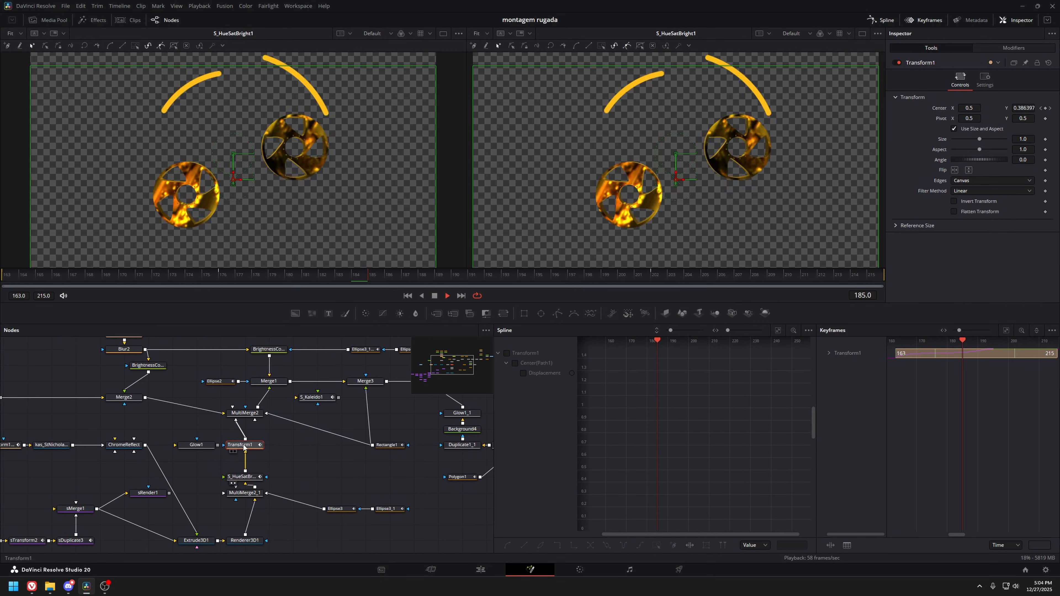
key("1")
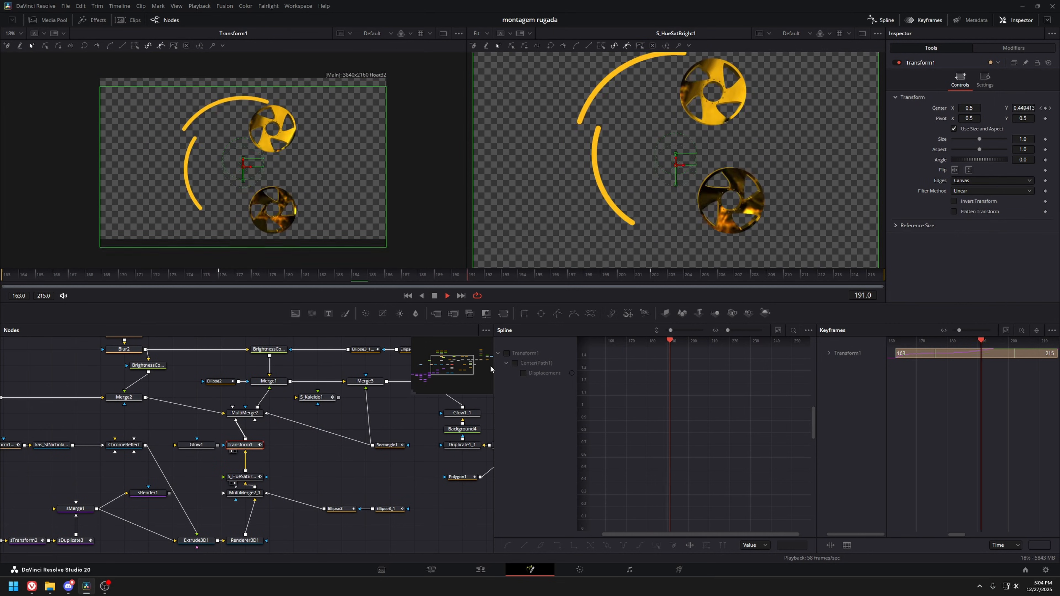
left_click(507, 353)
key("ctrl+f")
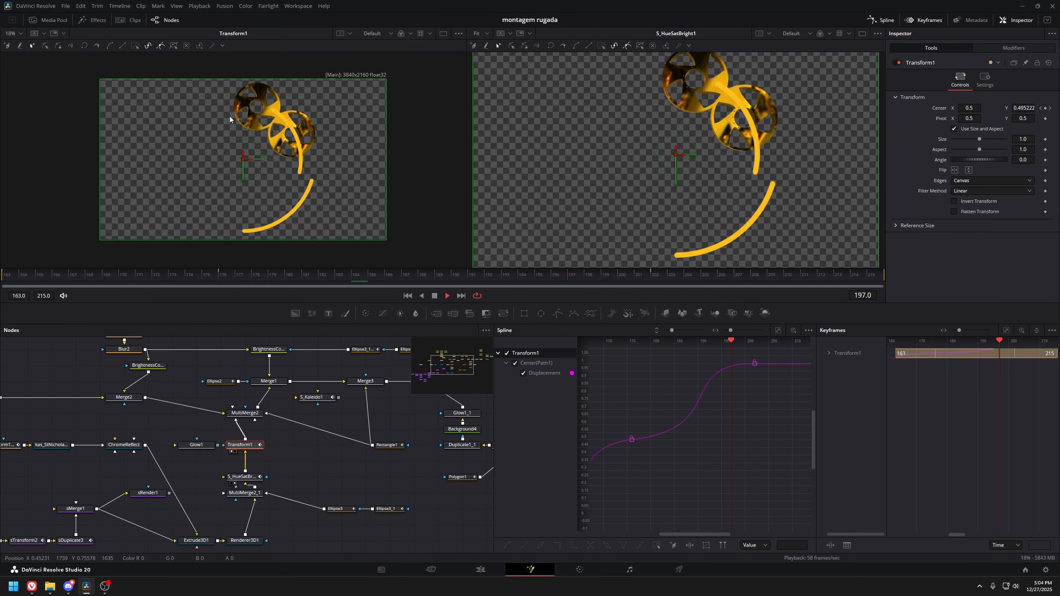
Play the last intro clip on the edit timeline, starting from 01:00:21:51.
left_click(480, 570)
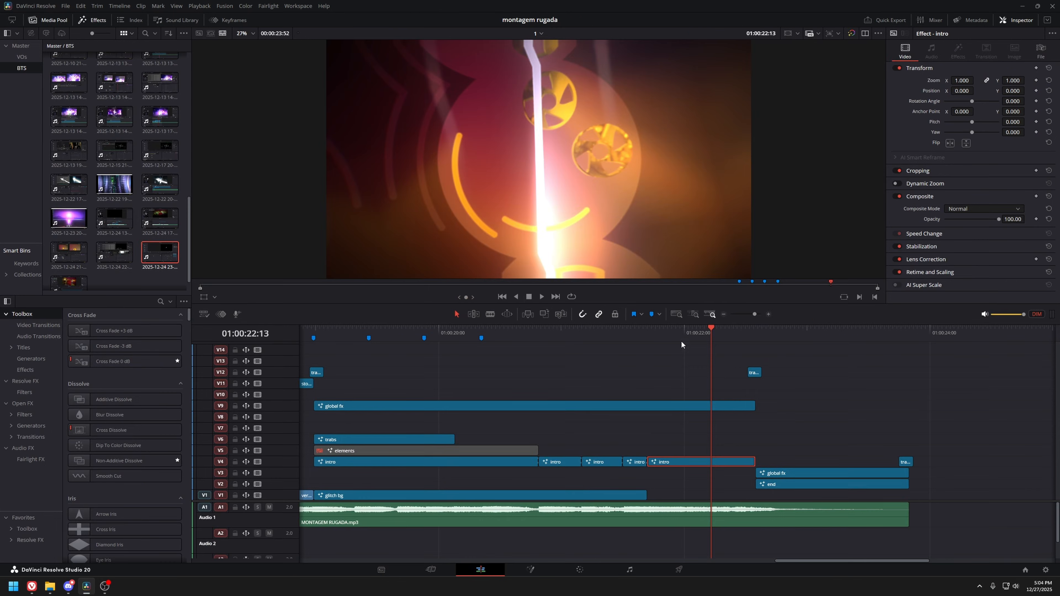
left_click(635, 329)
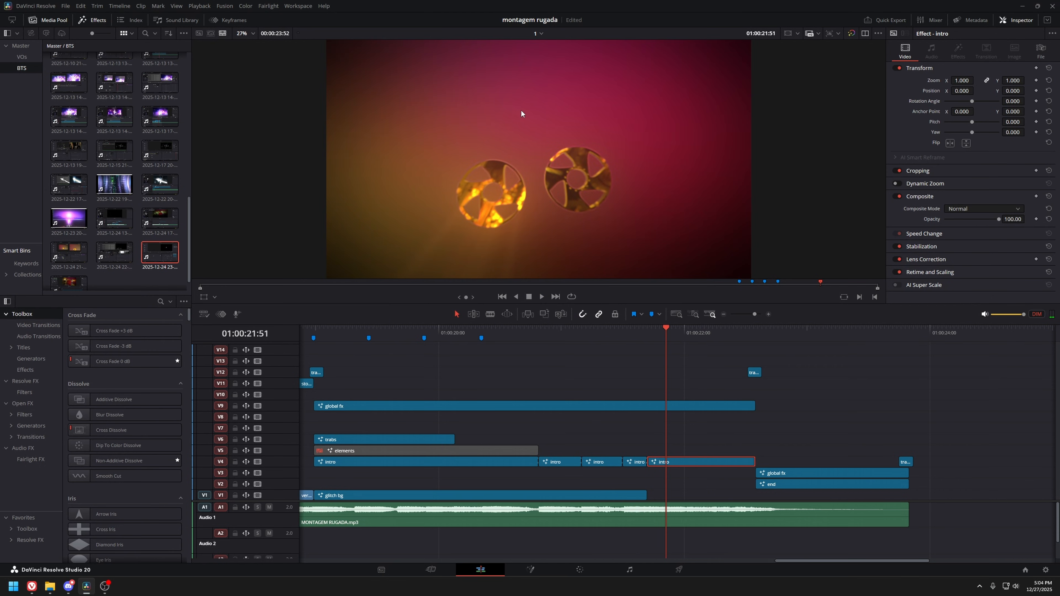
key("space")
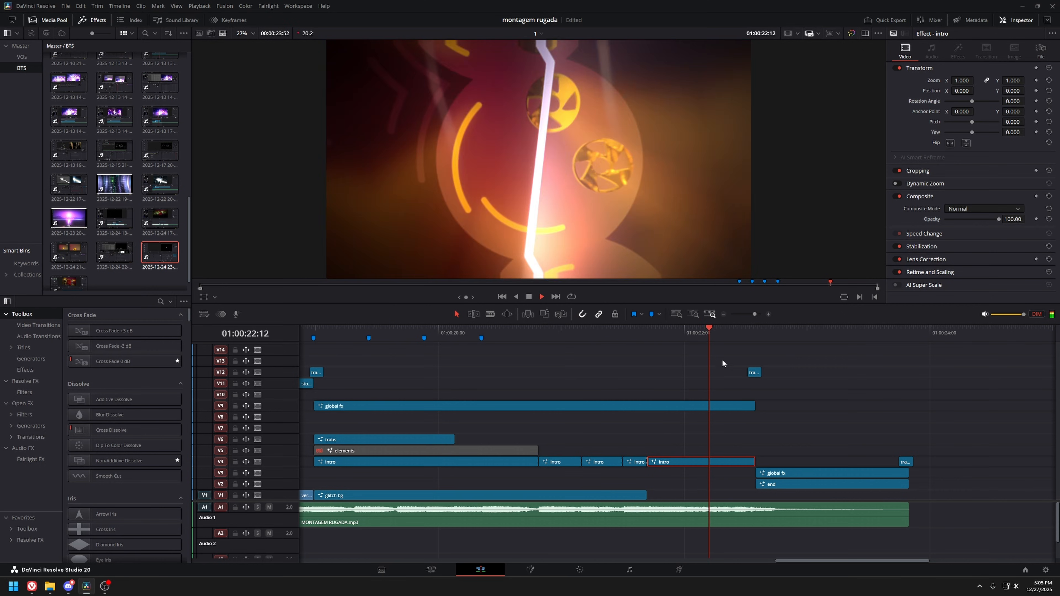
key("space")
Reopen the last intro clip in Fusion, and play its animation from frame 163 with Transform1 selected.
key("shift+5")
left_click(288, 427)
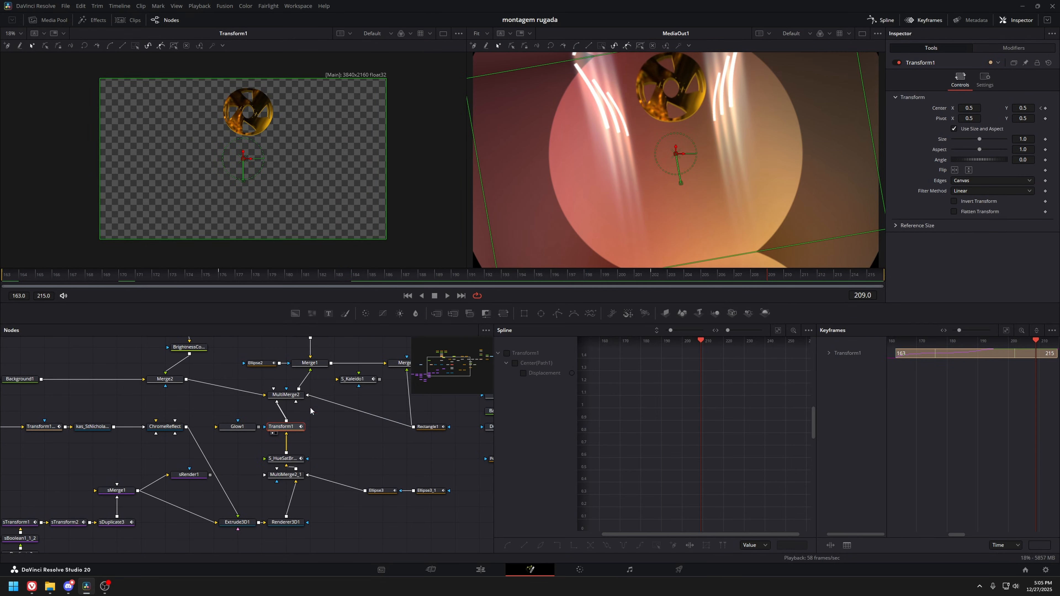
left_click_drag(180, 276, 14, 292)
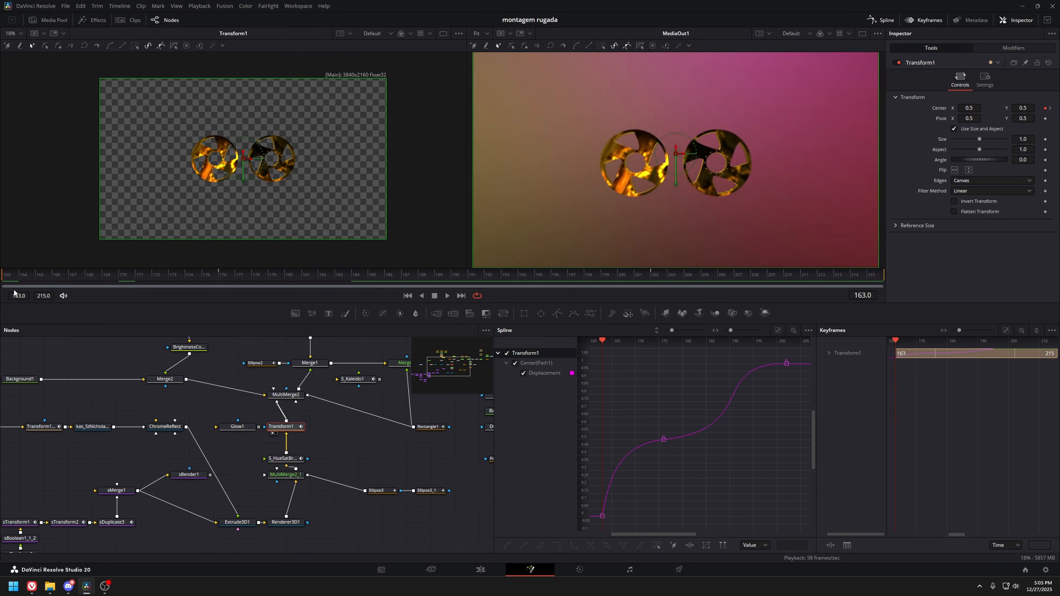
key("space")
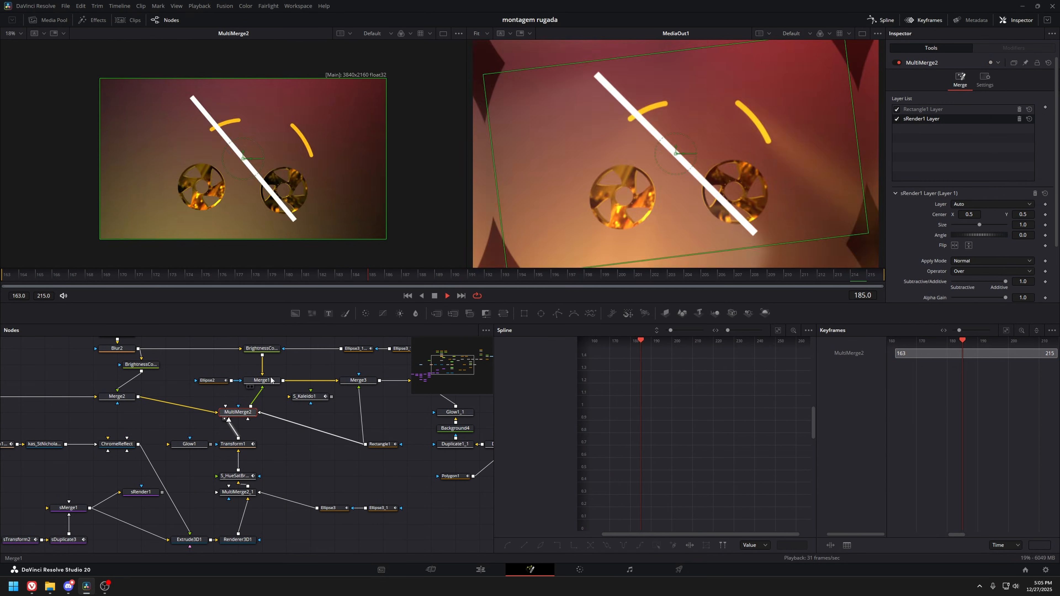
View the Merge2 background in the first viewer, and select the ellipse, background and blur nodes that feed it.
key("space")
left_click(162, 421)
left_click_drag(126, 384, 142, 420)
key("1")
left_click_drag(216, 394, 238, 433)
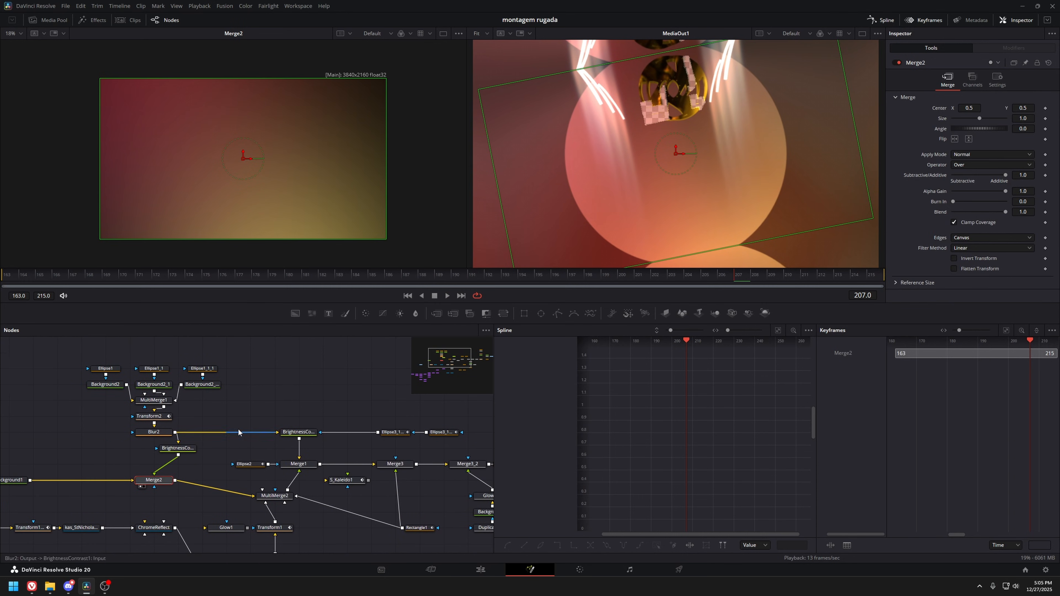
left_click_drag(159, 417, 200, 455)
left_click_drag(316, 514, 233, 473)
View MultiMerge2 and Rectangle1 in the viewers, and play the rotating line with Rectangle1's Width and Angle curves displayed.
left_click(198, 456)
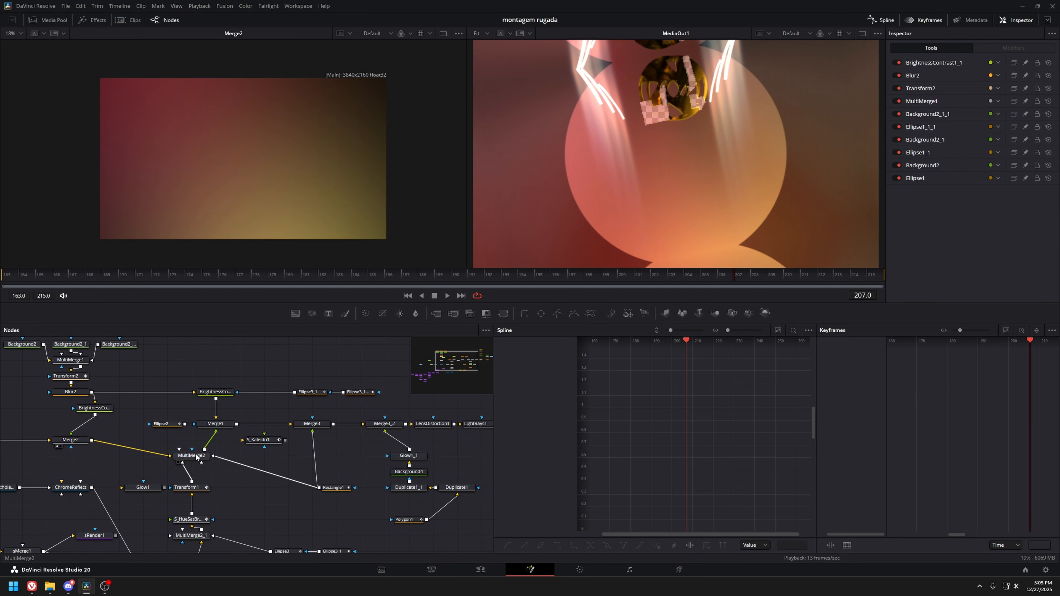
key("1")
left_click(333, 489)
key("1")
left_click(286, 272)
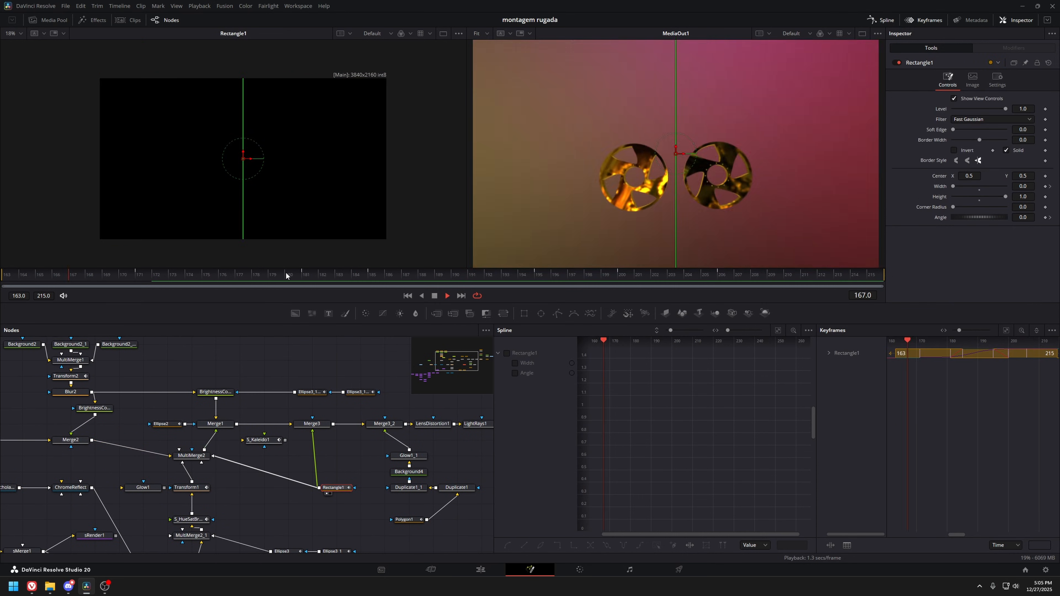
key("space")
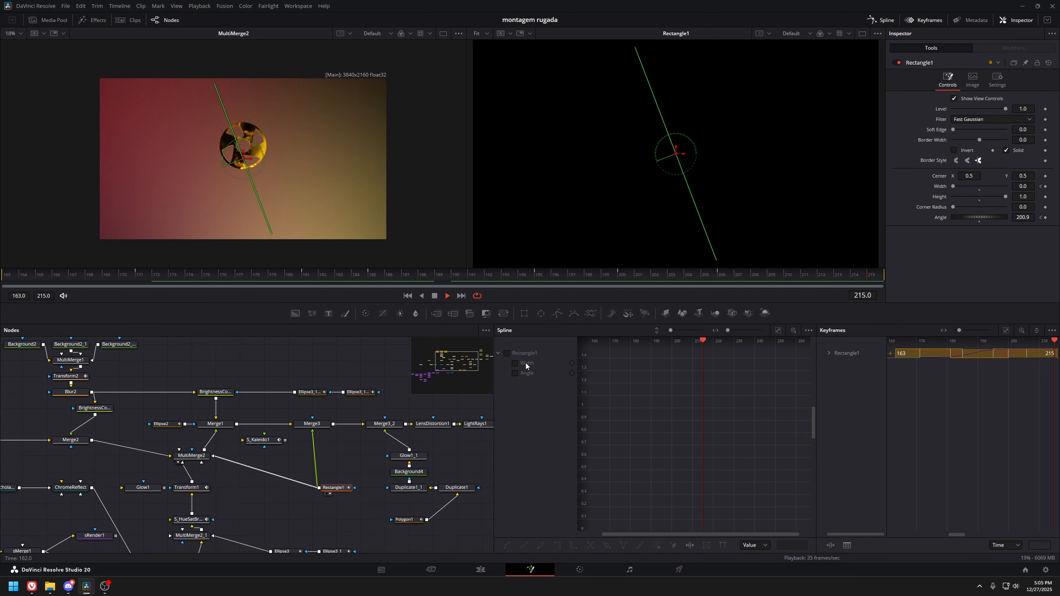
left_click(506, 353)
key("ctrl+f")
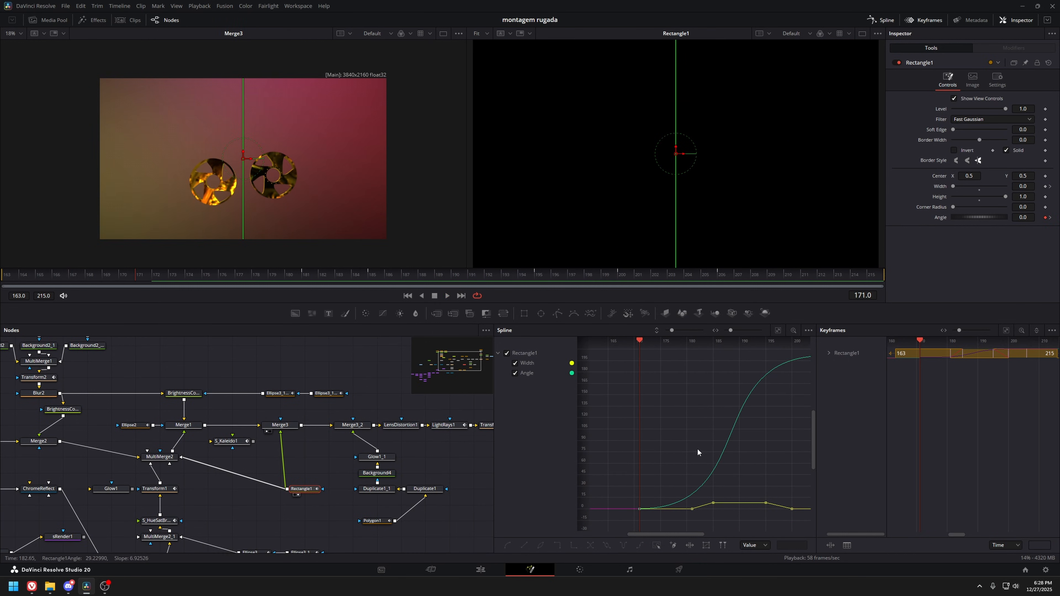
key("space")
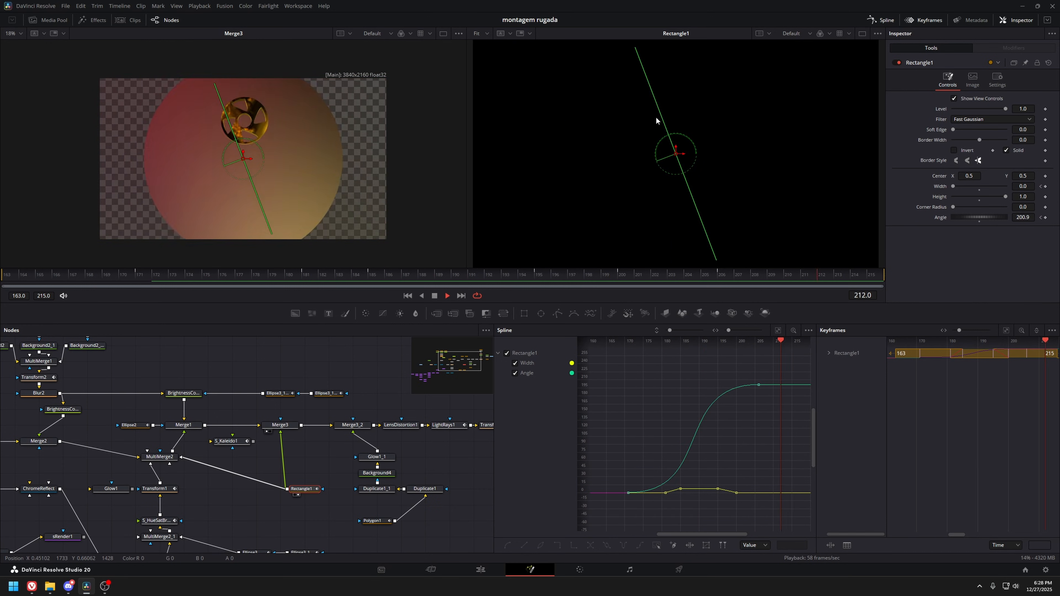
Play the output of Merge1 in the first viewer.
left_click(183, 425)
key("1")
left_click_drag(277, 432, 261, 420)
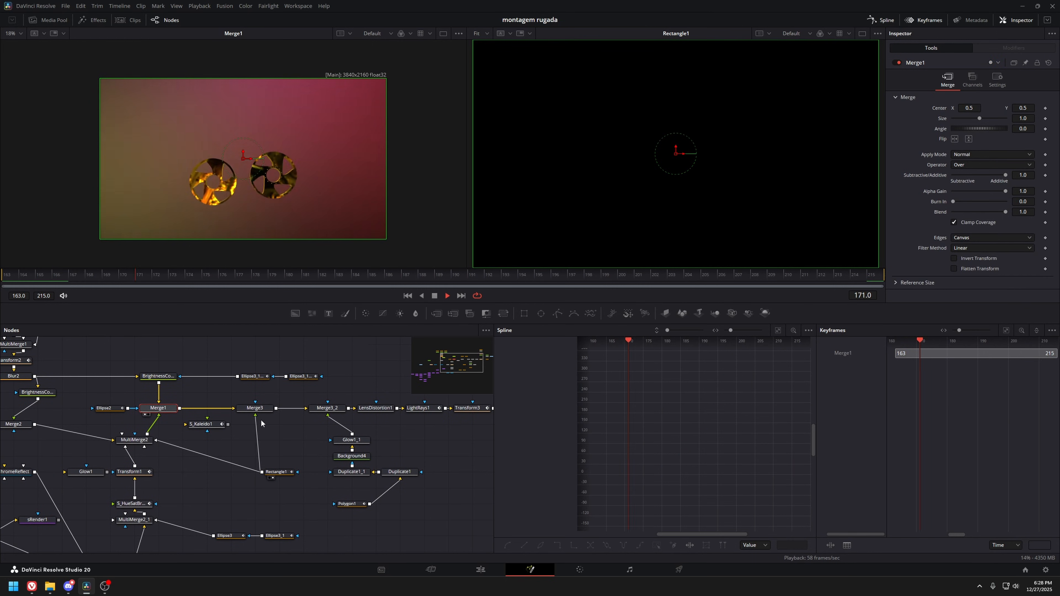
Select Ellipse3 and Ellipse3_1 together, and view the Ellipse3 arcs in the first viewer.
left_click_drag(230, 524, 257, 519)
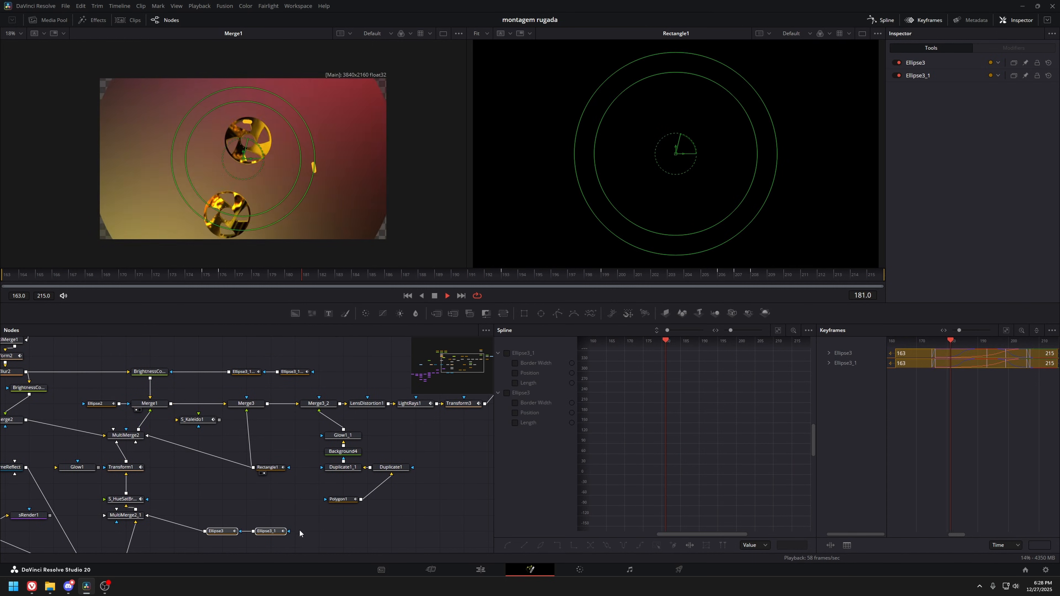
left_click(125, 516)
left_click(220, 532)
key("1")
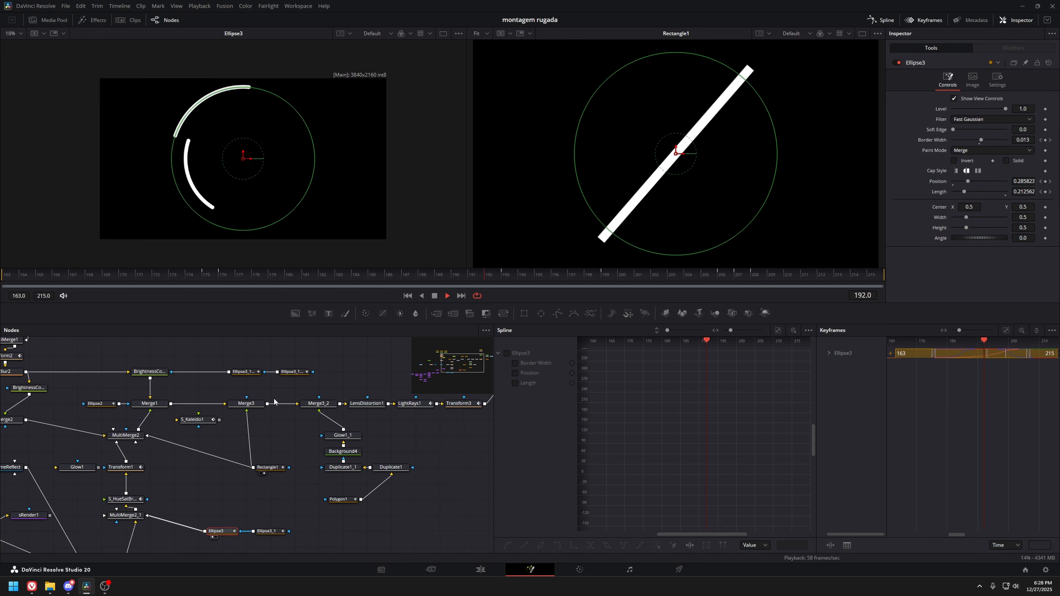
Select the Ellipse3_1_1 and Ellipse3_1_1_1 masks, and view BrightnessContrast1 in the first viewer.
left_click(273, 531, "ctrl")
left_click_drag(257, 379, 317, 436)
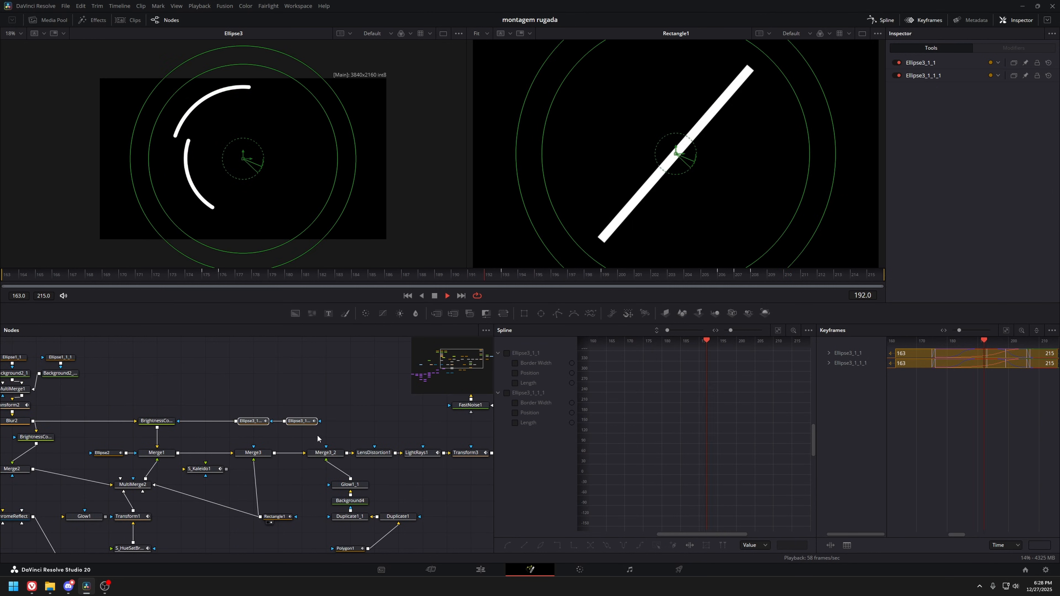
left_click(149, 425)
key("1")
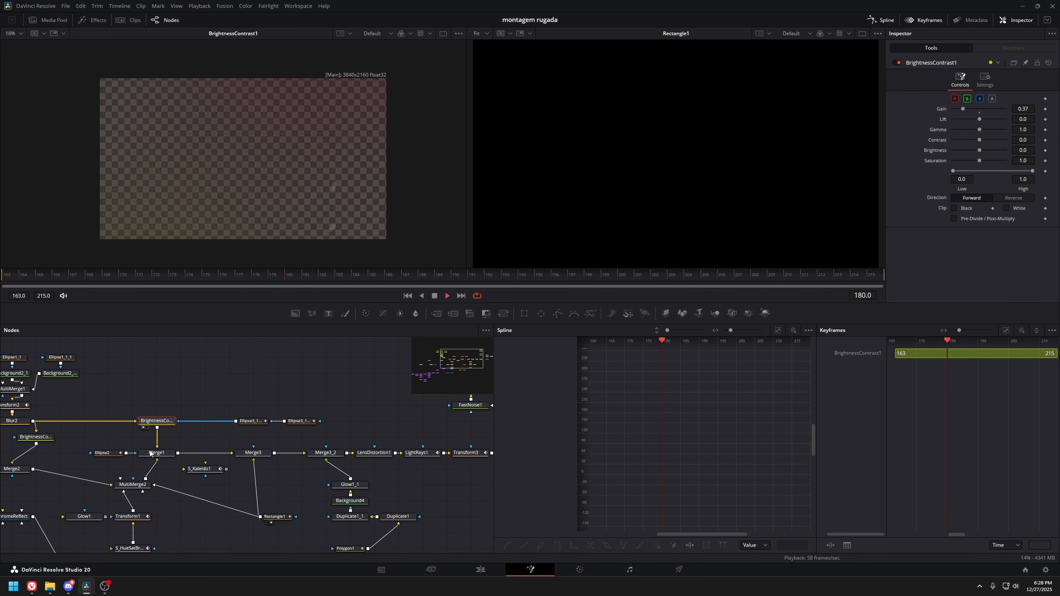
Review the outputs of Merge1 and Merge3_2 in the first viewer.
left_click(161, 456)
key("1")
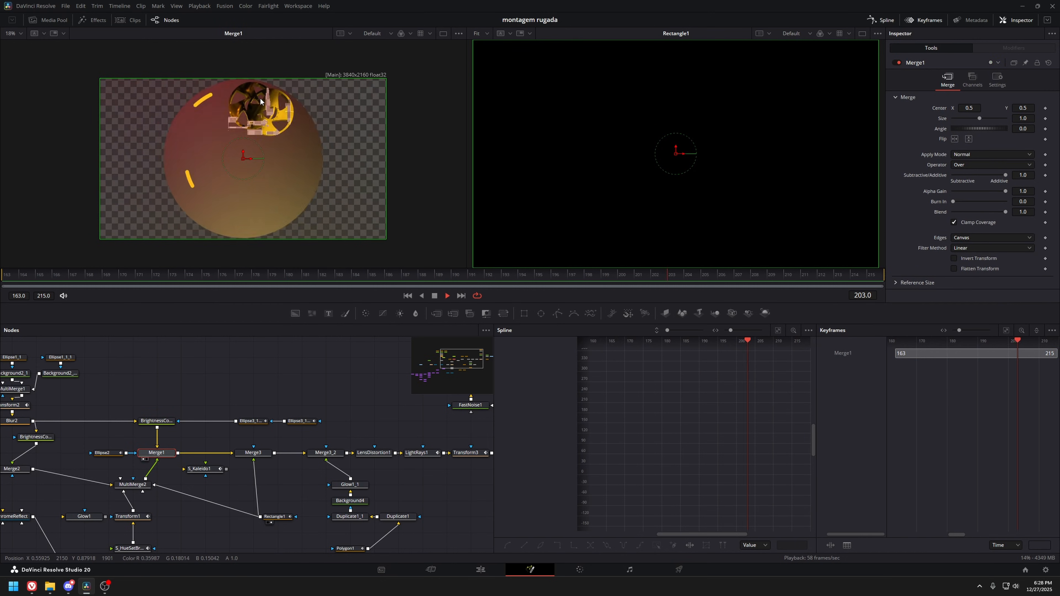
left_click(327, 453)
left_click_drag(330, 424, 254, 375)
key("1")
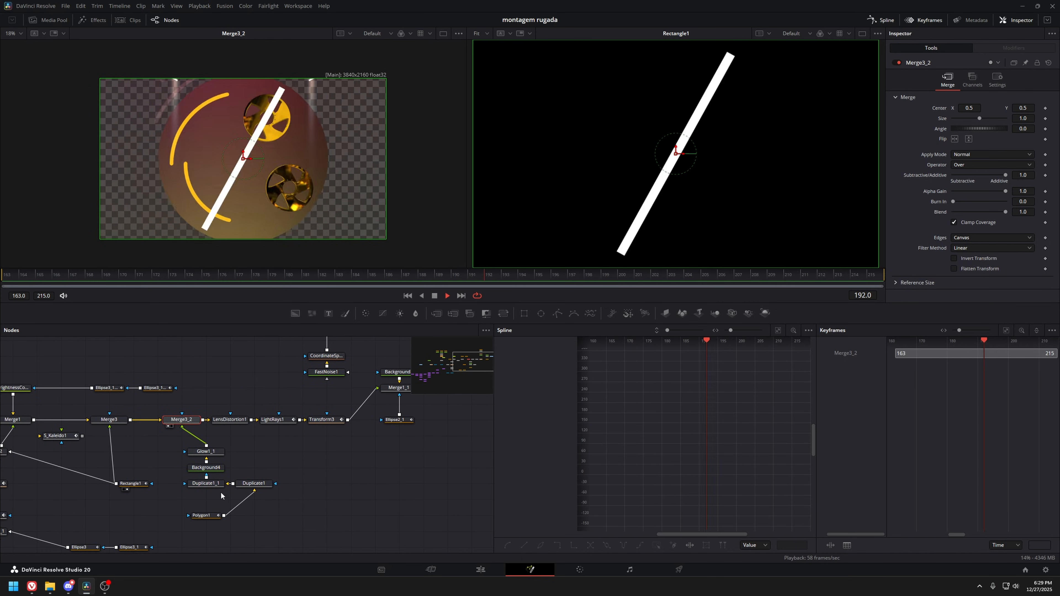
Inspect Polygon1 with its animation curves, and examine its copies in Duplicate1 and Duplicate1_1.
left_click(202, 516)
key("1")
scroll(184, 103, "up", 1)
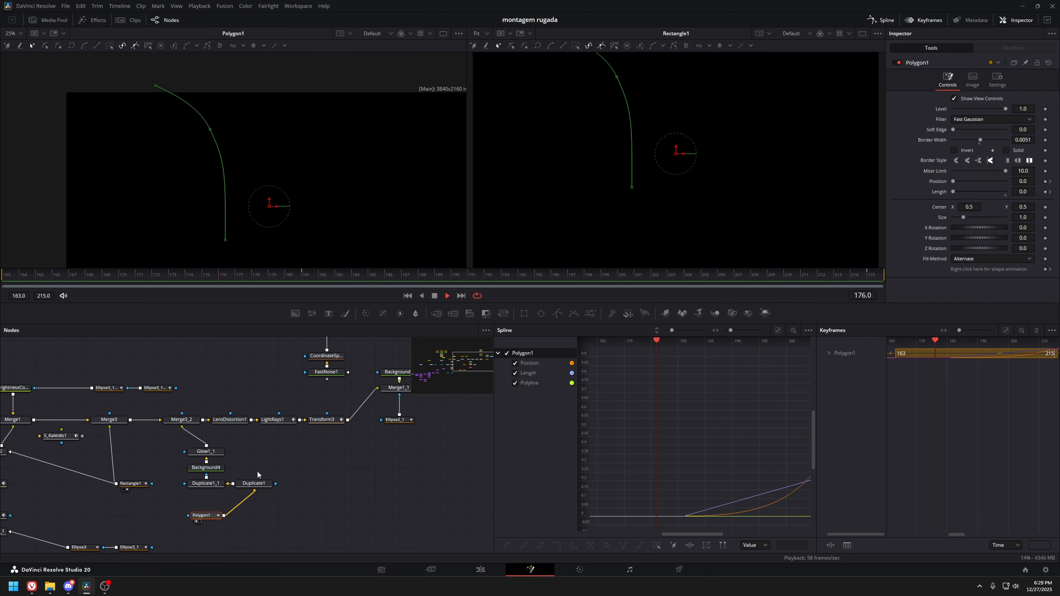
left_click(258, 485)
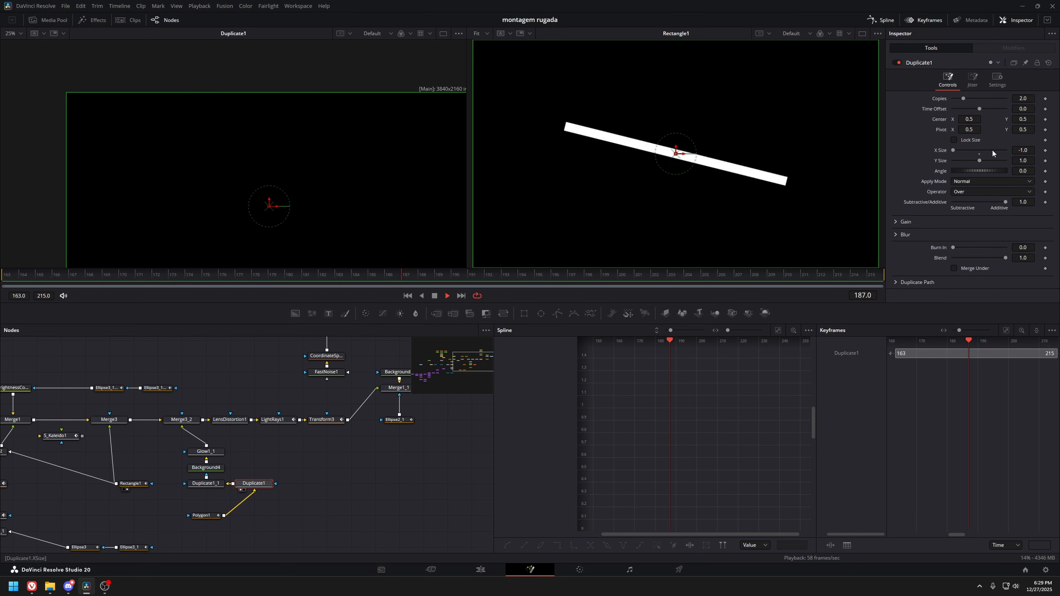
left_click(209, 483)
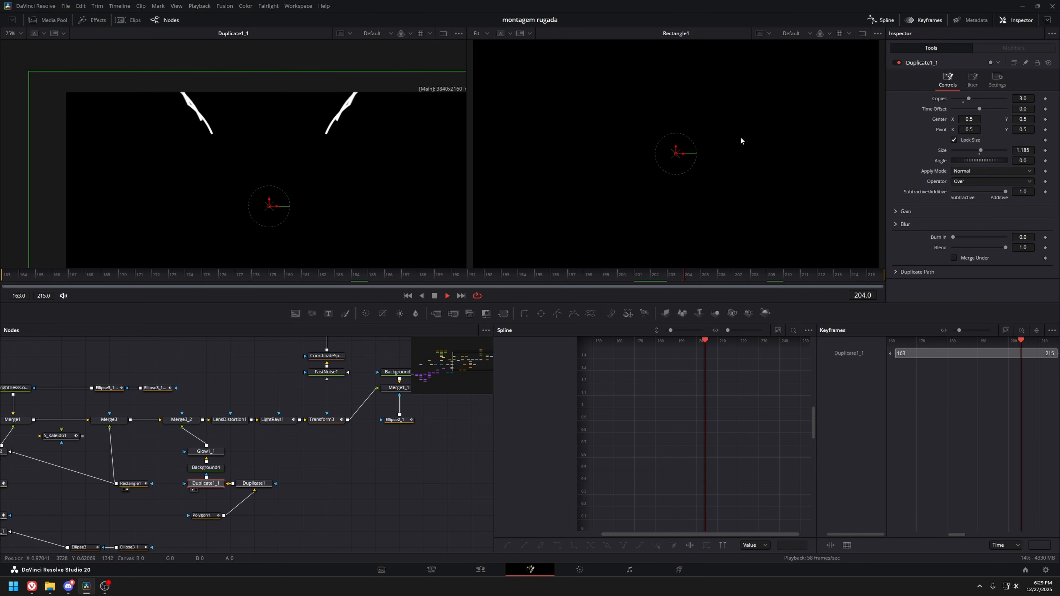
Move the Polygon1 node directly below Duplicate1, and view the Glow1_1 output in the first viewer.
left_click_drag(201, 515, 252, 515)
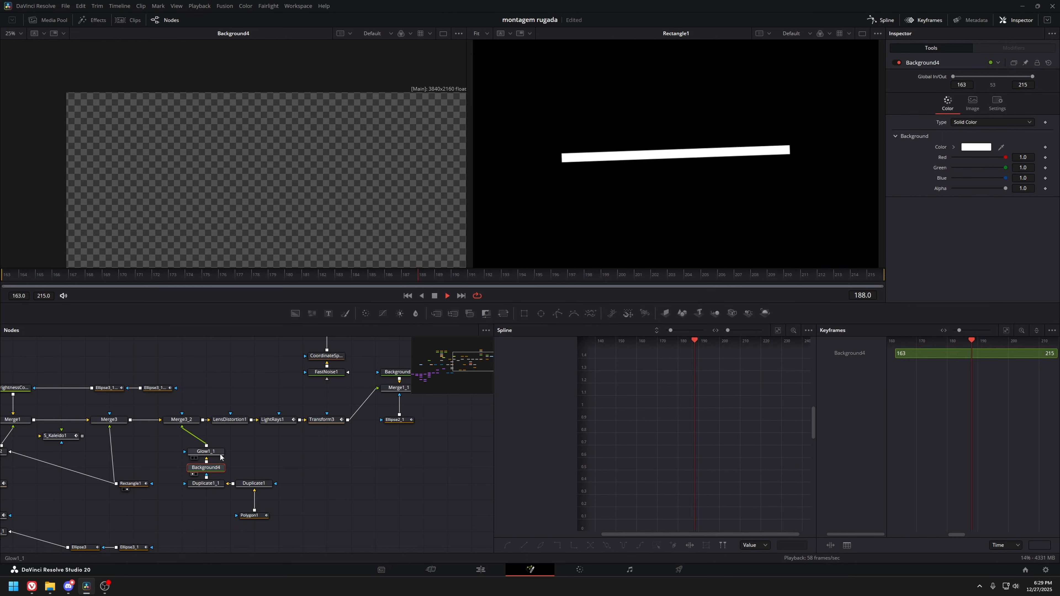
left_click(214, 452)
key("1")
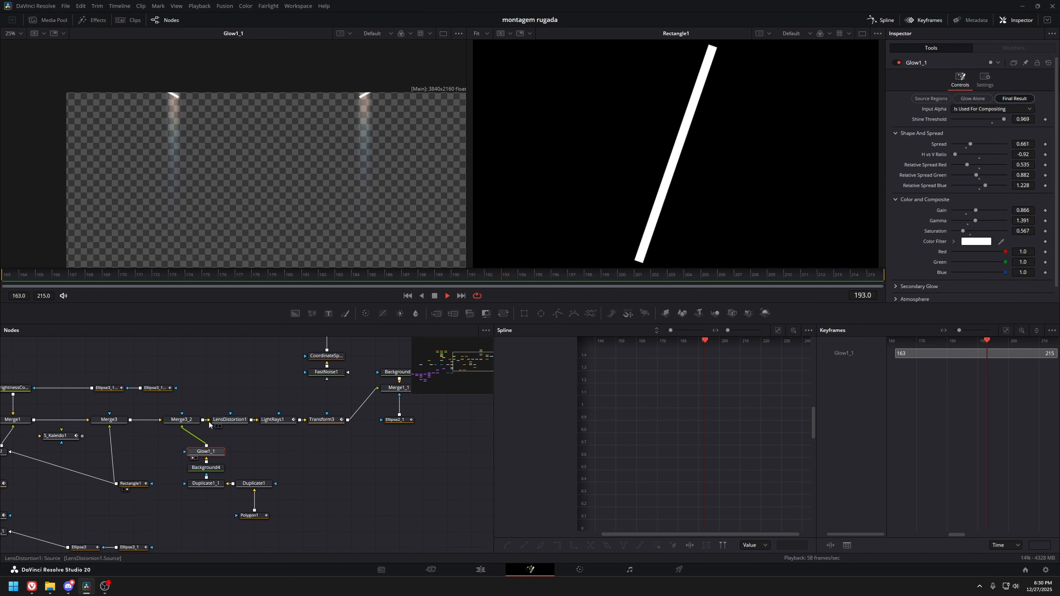
Compare the outputs of Merge3_2, LensDistortion1 and LightRays1 in the first viewer, scrubbing through the clip's frames.
left_click(182, 420)
key("1")
key("space")
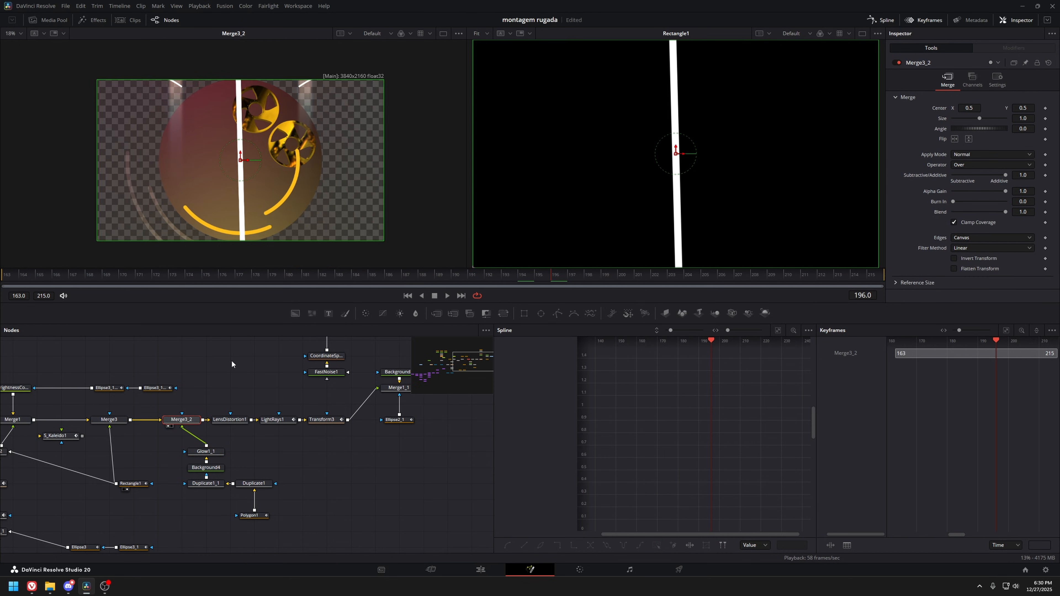
left_click(215, 420)
key("1")
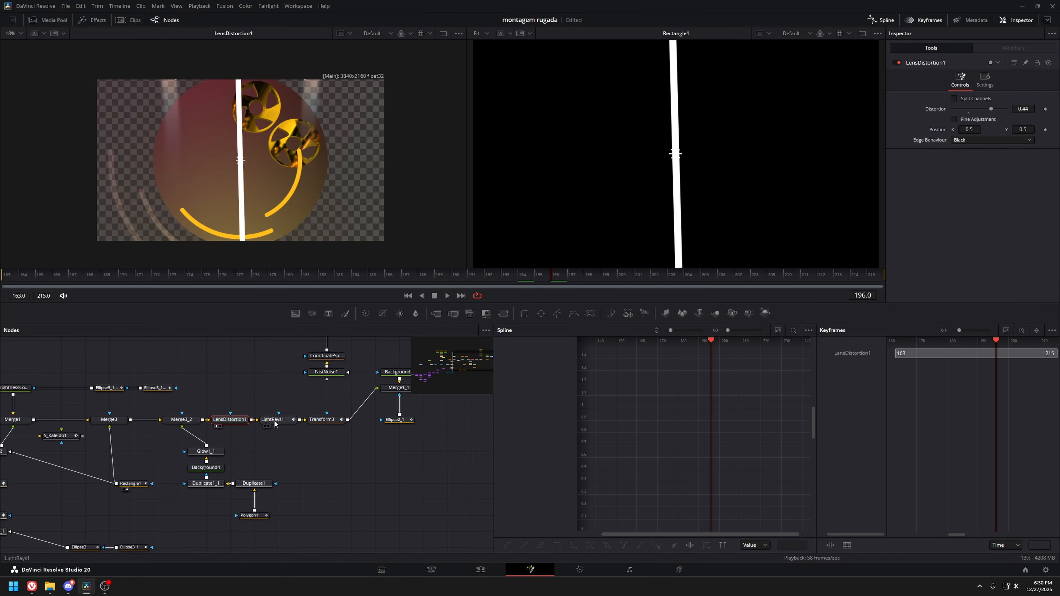
left_click(275, 421)
key("1")
left_click_drag(159, 276, 554, 287)
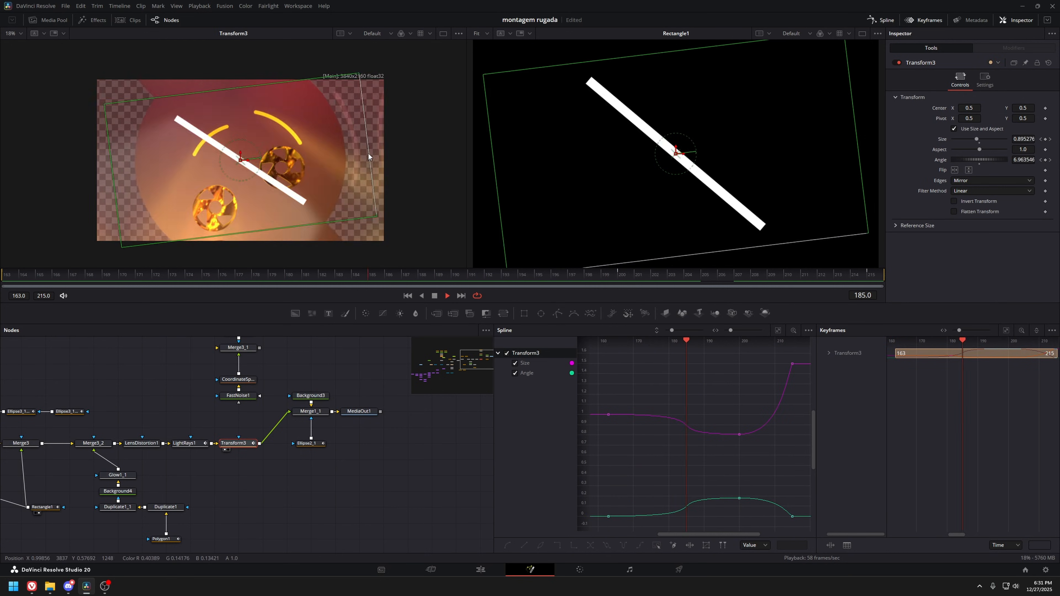
Stop the Transform3 playback, and examine Merge1_1 with its Background3 and Ellipse2_1 mask, scrubbing through to frame 215.
left_click_drag(312, 411, 292, 225)
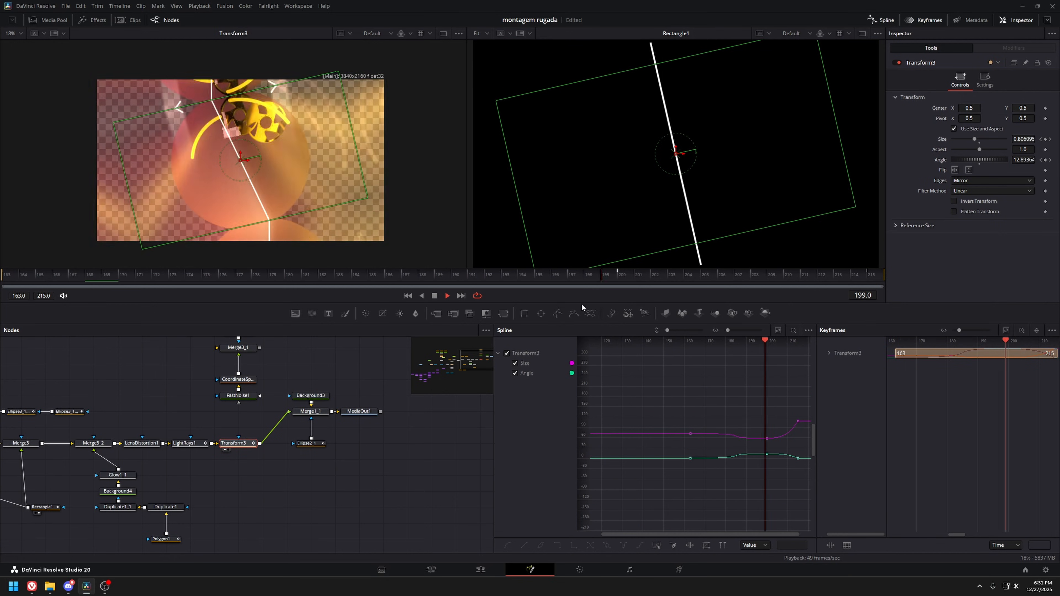
key("space")
left_click(318, 411)
scroll(319, 410, "up", 5)
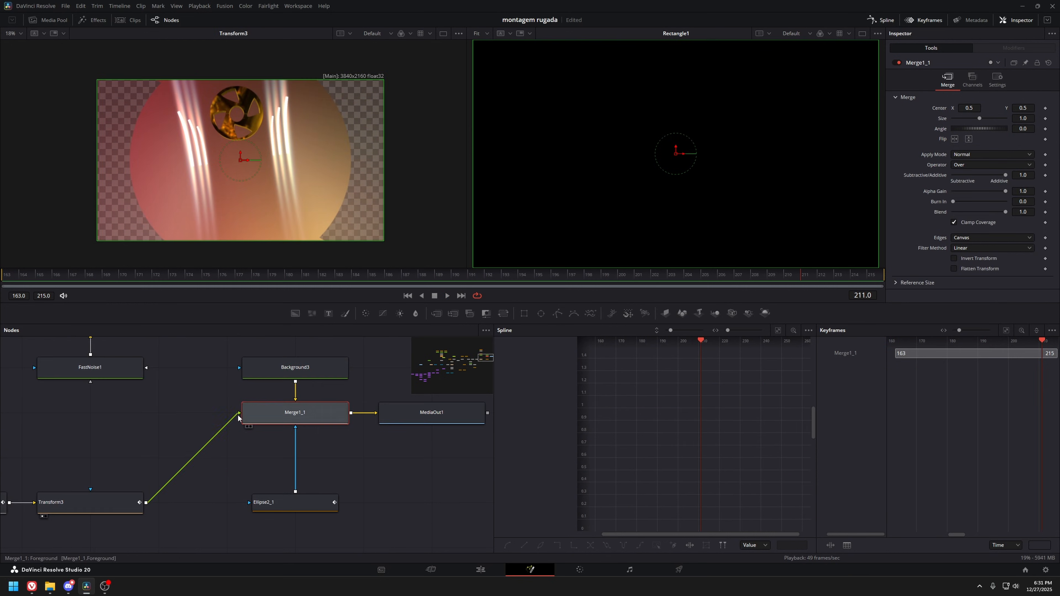
left_click(292, 372)
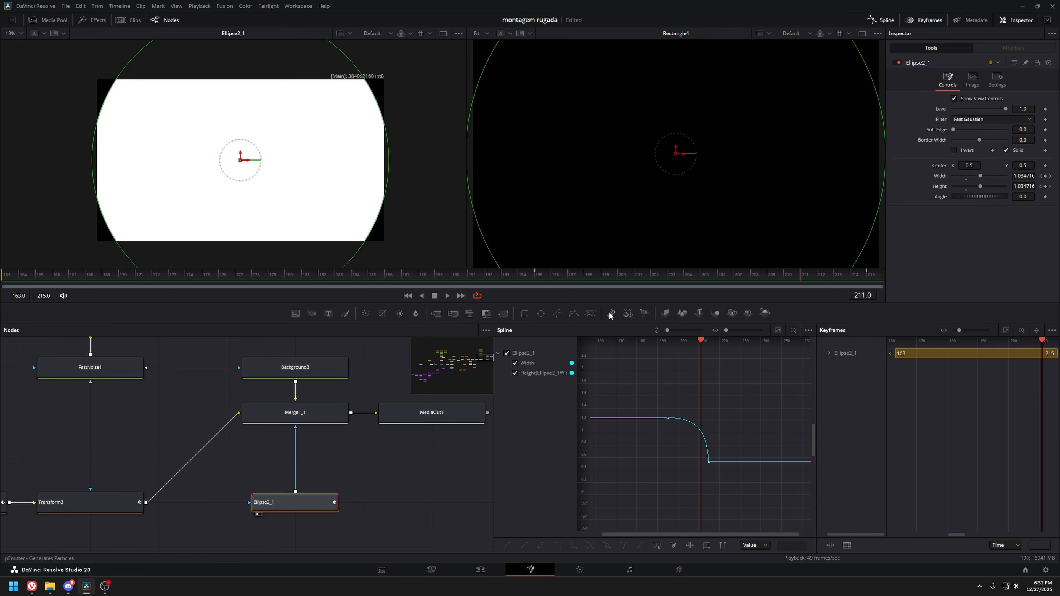
left_click_drag(702, 277, 844, 290)
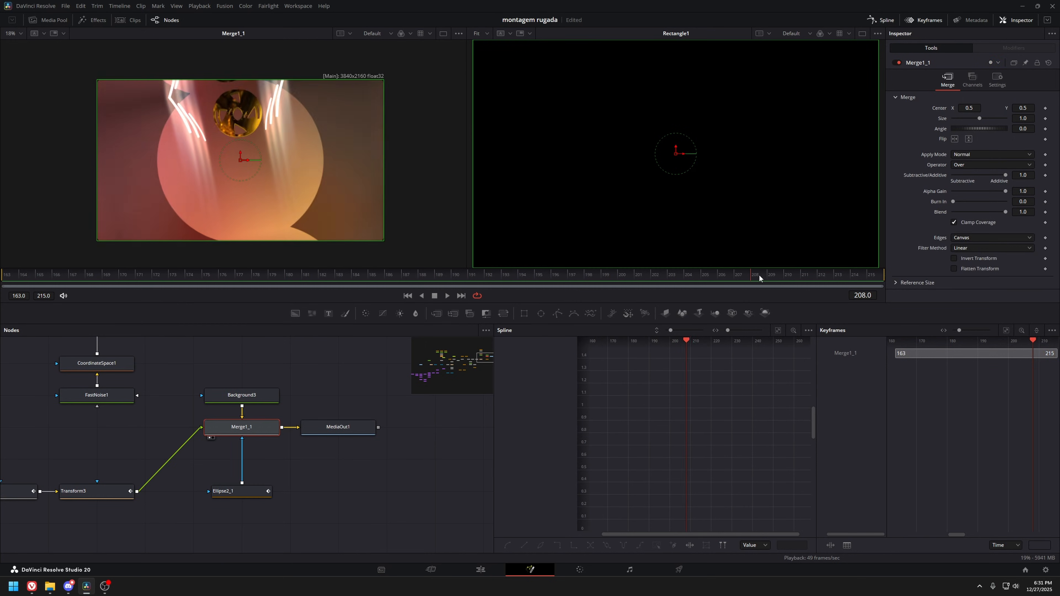
left_click_drag(759, 275, 872, 276)
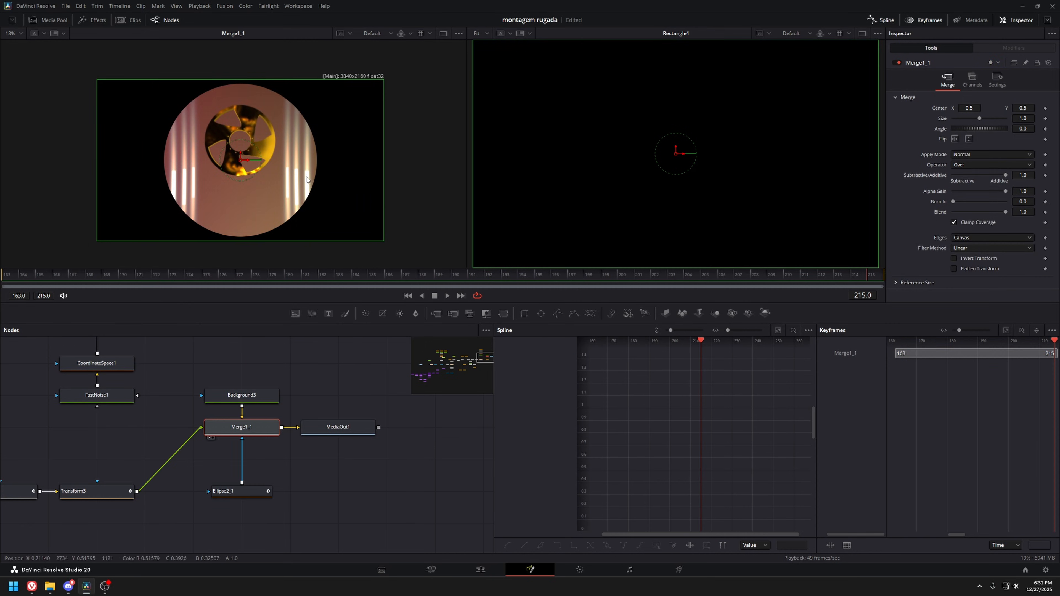
Return to the Edit page and play the timeline from the end of the last intro clip into the end section.
left_click(480, 570)
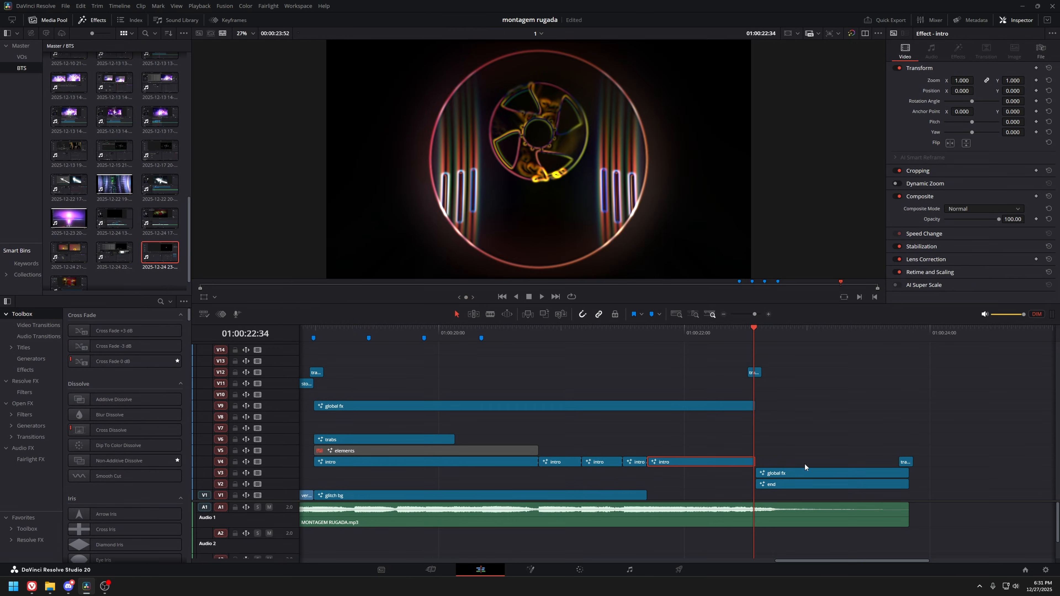
key("space")
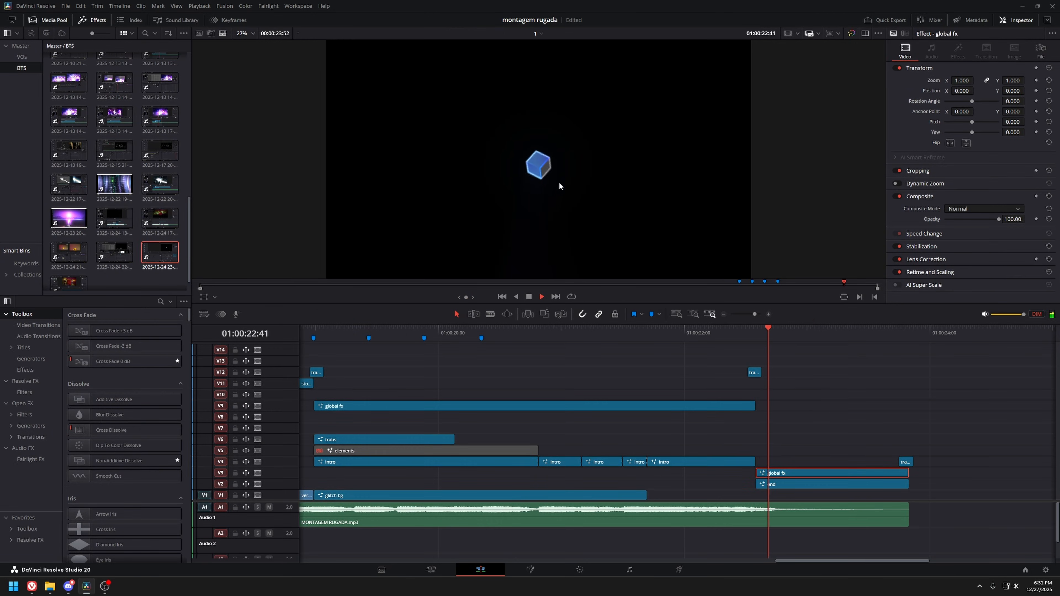